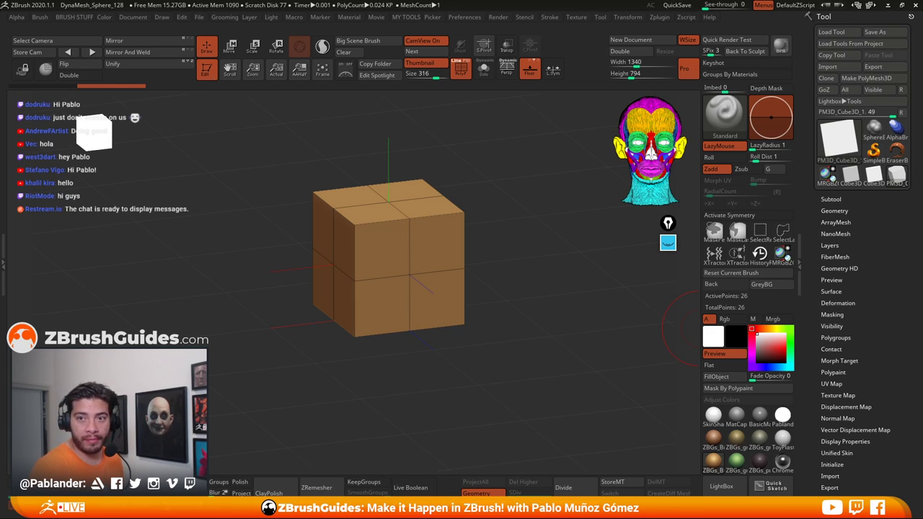
# Step: Switch to the browser and review the 2020 First Contact contest page from its introduction through the categories, prizes and guidelines to the judges
pyautogui.moveTo(922, 163); pyautogui.dragTo(432, 2)
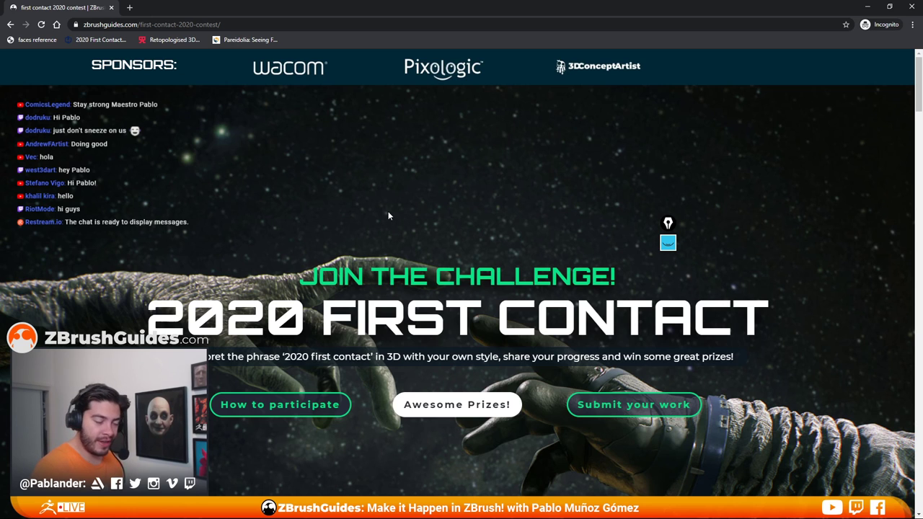
pyautogui.scroll(-1, 408, 196)
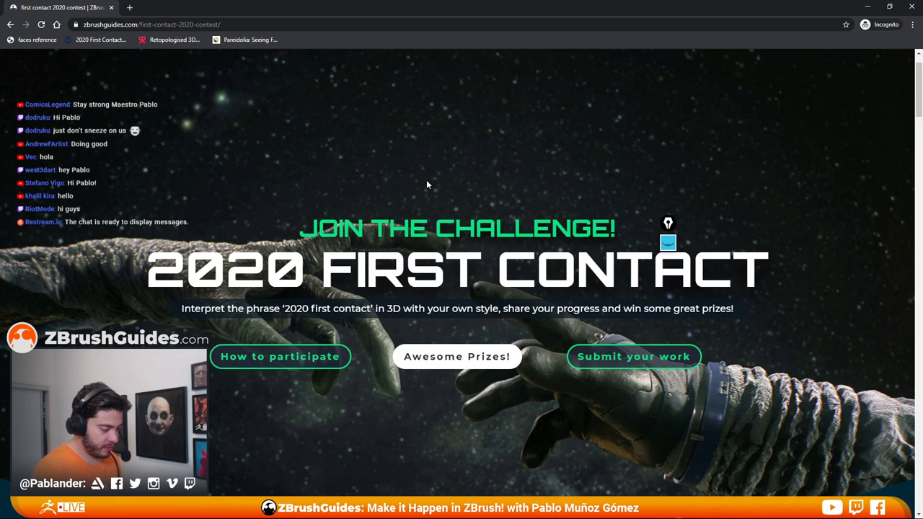
pyautogui.scroll(-2, 322, 164)
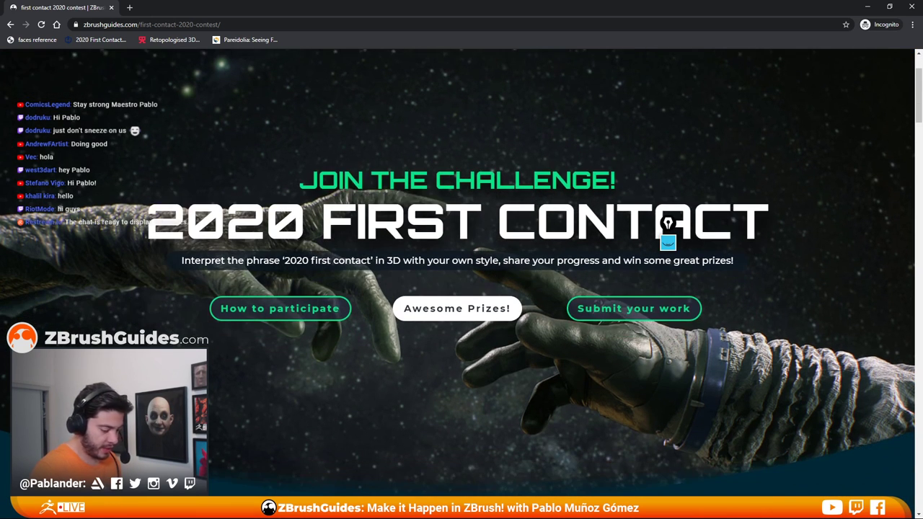
pyautogui.scroll(-1, 680, 189)
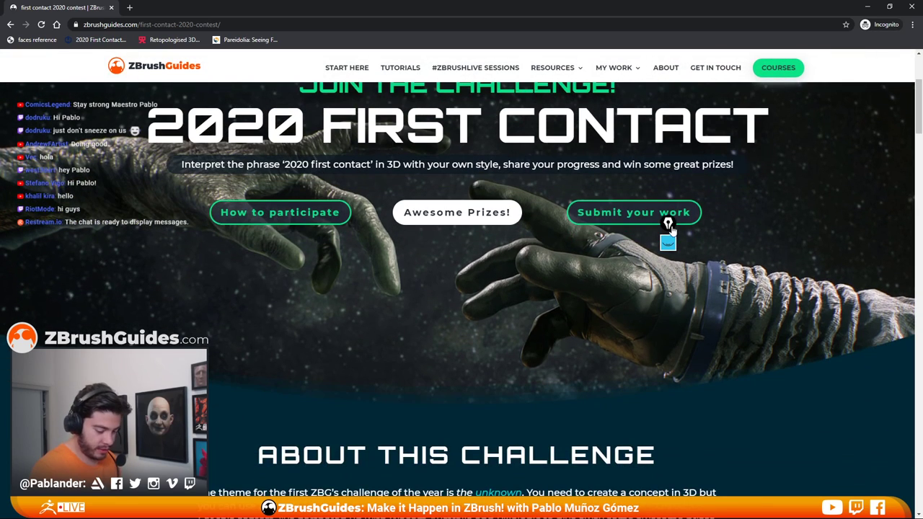
pyautogui.scroll(-6, 602, 245)
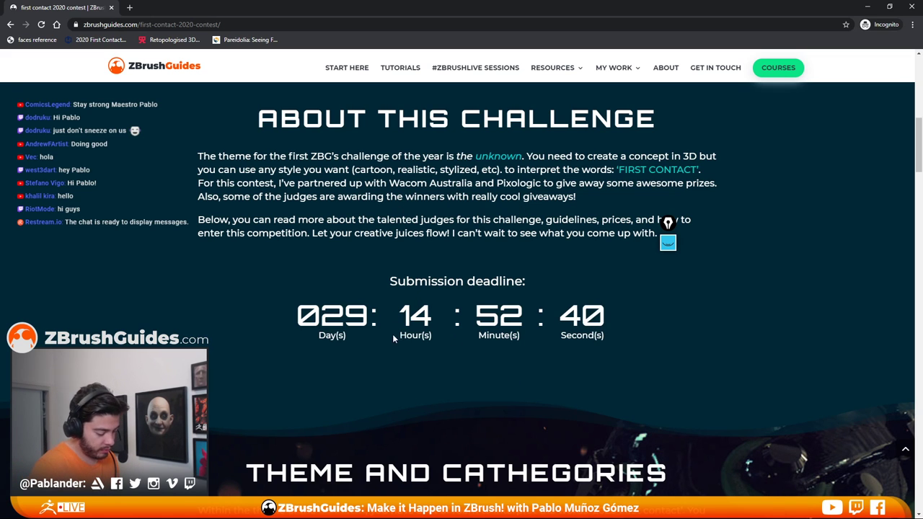
pyautogui.scroll(-4, 392, 334)
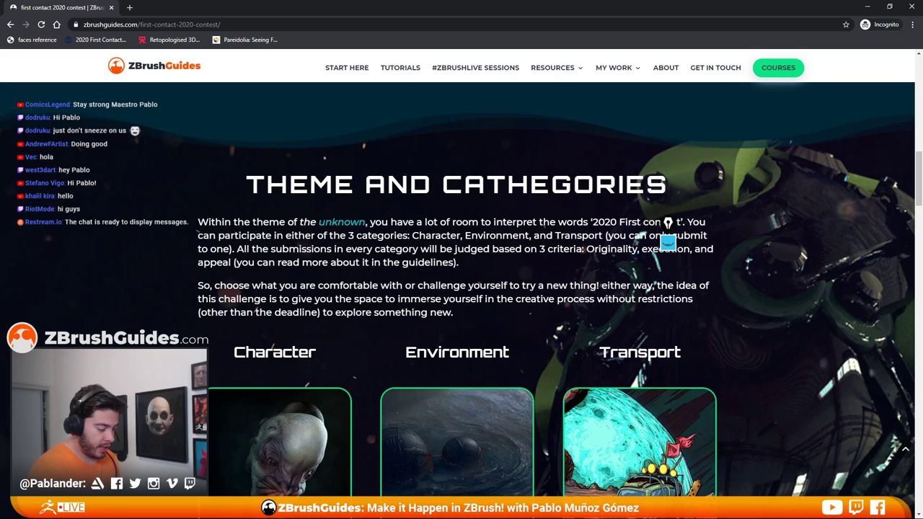
pyautogui.scroll(-2, 406, 276)
pyautogui.scroll(-1, 350, 249)
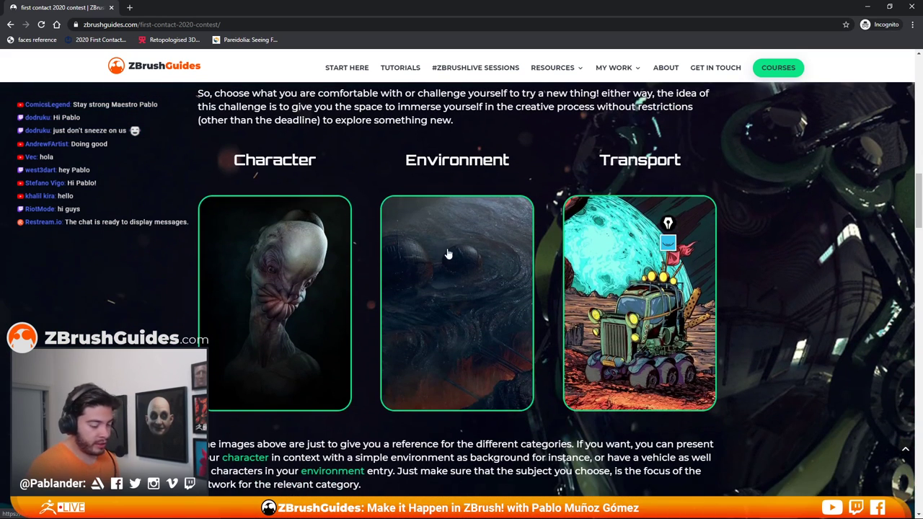
pyautogui.scroll(-5, 520, 321)
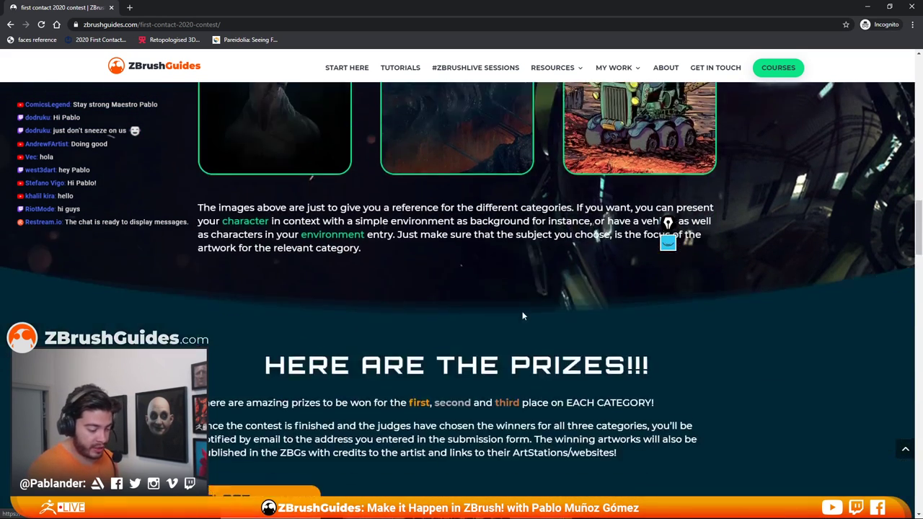
pyautogui.scroll(-2, 361, 284)
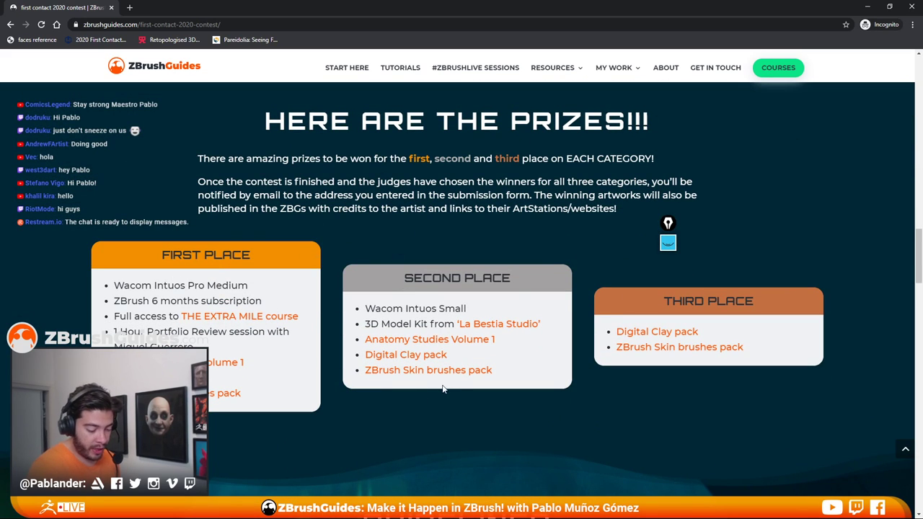
pyautogui.scroll(-8, 442, 389)
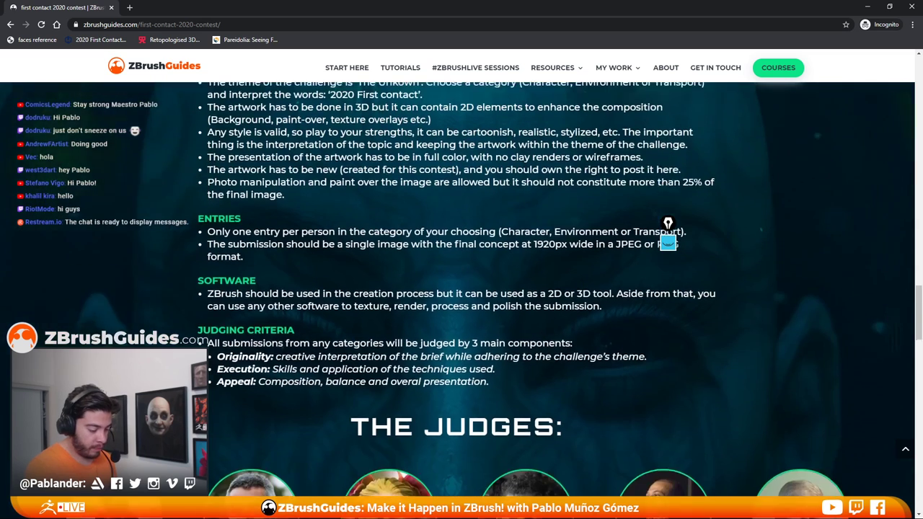
pyautogui.scroll(-3, 523, 283)
pyautogui.scroll(1, 290, 324)
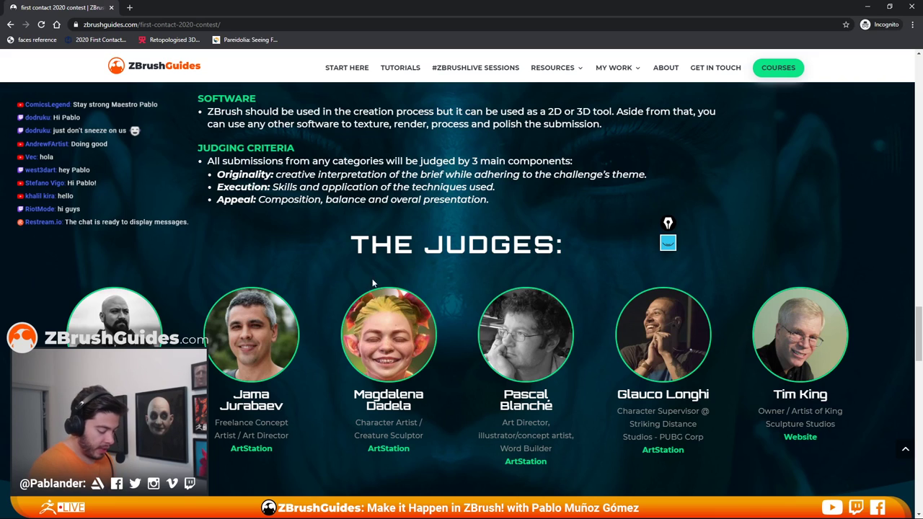
# Step: Go back over the contest's guidelines and prizes, ending at the theme and categories section
pyautogui.scroll(7, 308, 332)
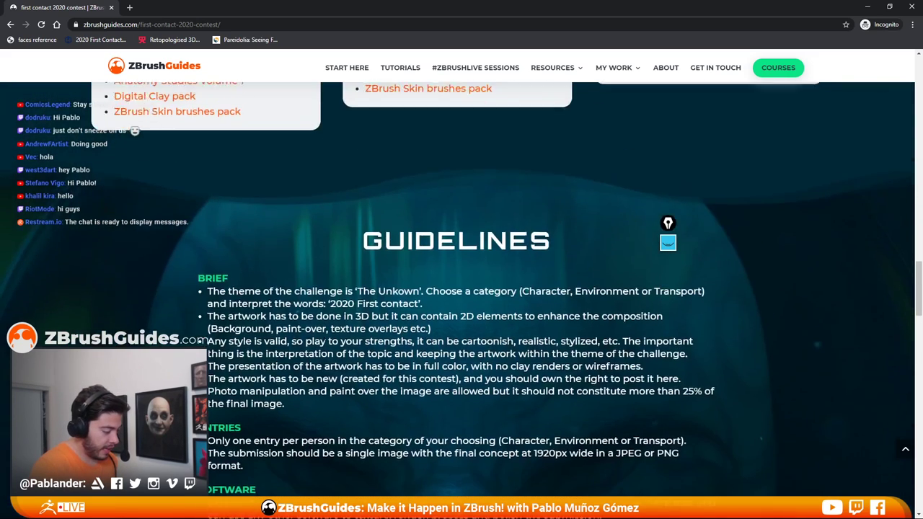
pyautogui.scroll(1, 326, 340)
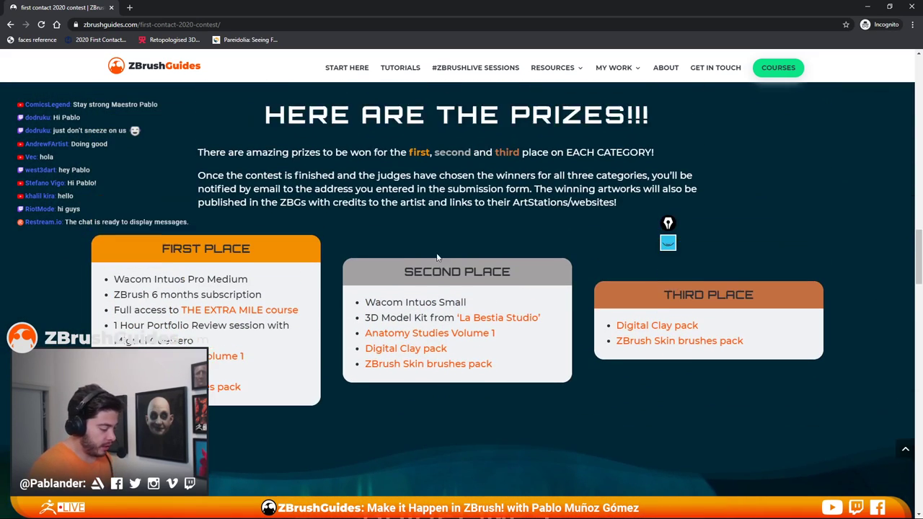
pyautogui.scroll(1, 410, 272)
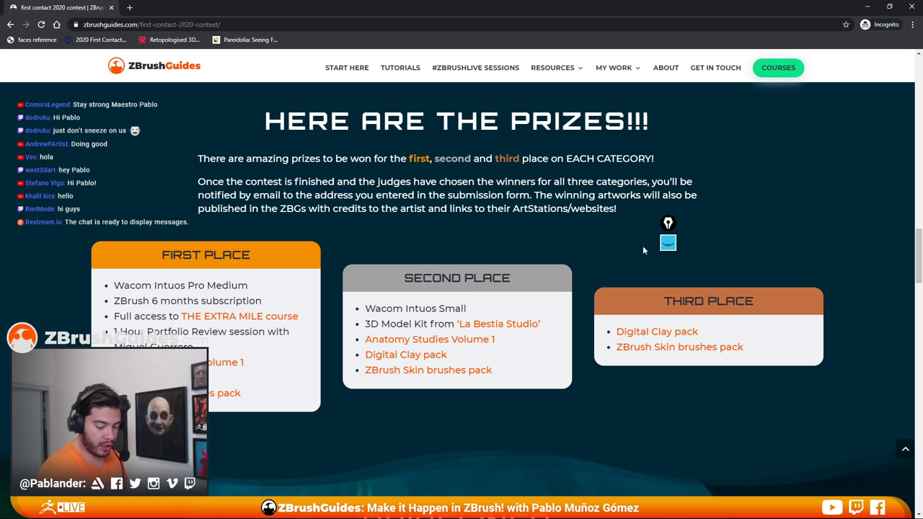
pyautogui.scroll(4, 477, 375)
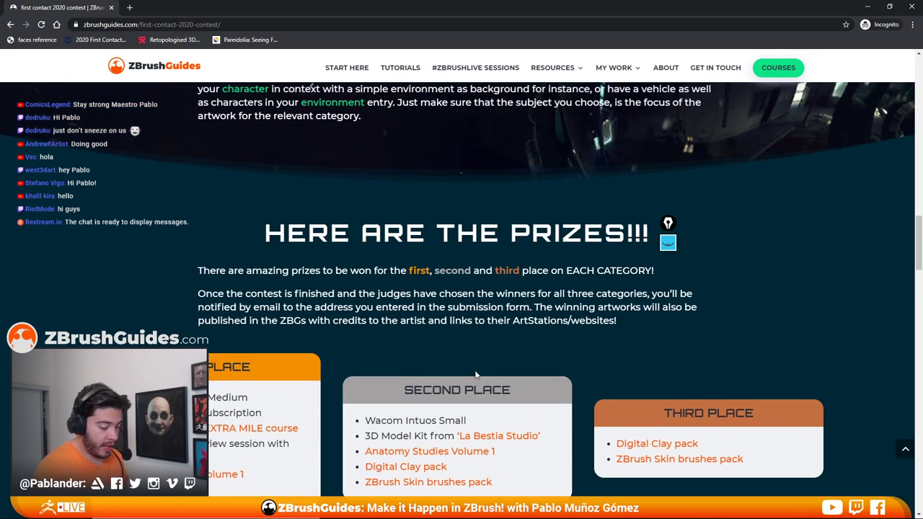
pyautogui.scroll(2, 433, 356)
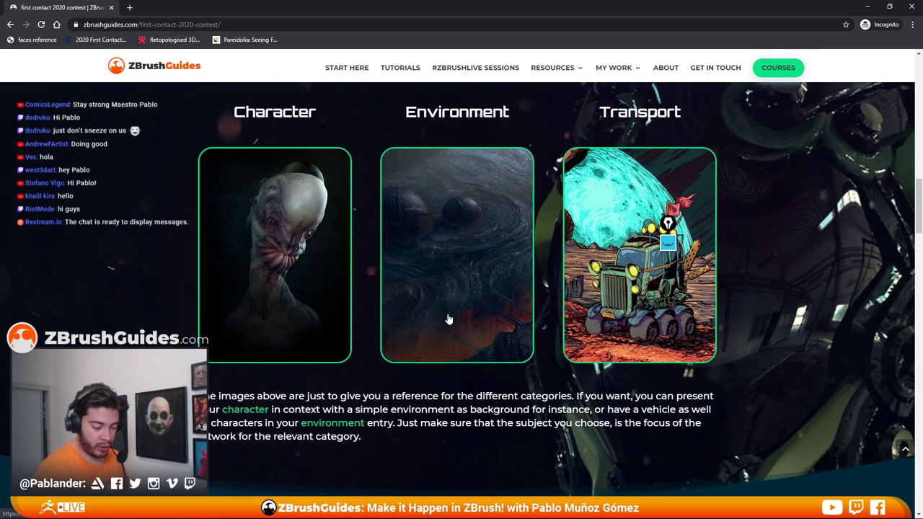
pyautogui.scroll(2, 475, 317)
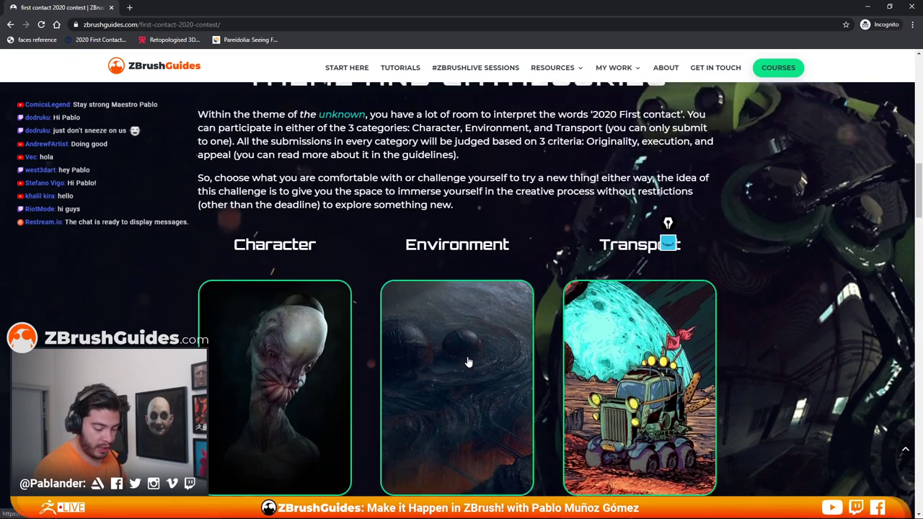
pyautogui.scroll(-1, 472, 351)
pyautogui.scroll(-1, 471, 351)
pyautogui.scroll(3, 475, 350)
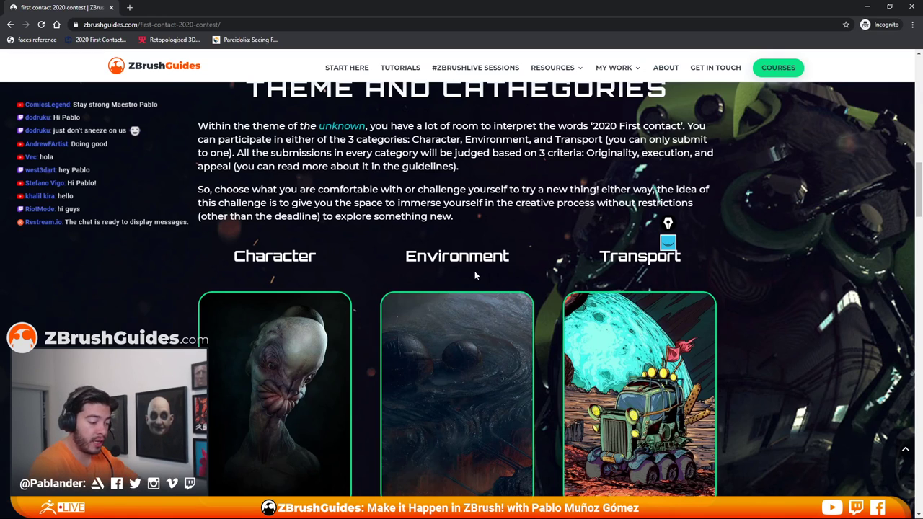
# Step: Look through the artwork submission section and briefly highlight the hashtag #2020FirstContact in its instructions
pyautogui.scroll(-12, 548, 202)
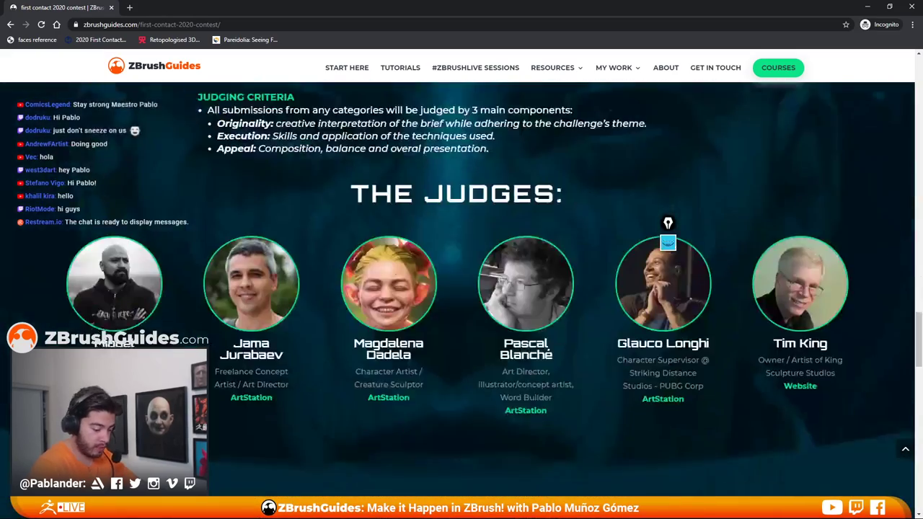
pyautogui.scroll(-9, 545, 200)
pyautogui.scroll(4, 552, 249)
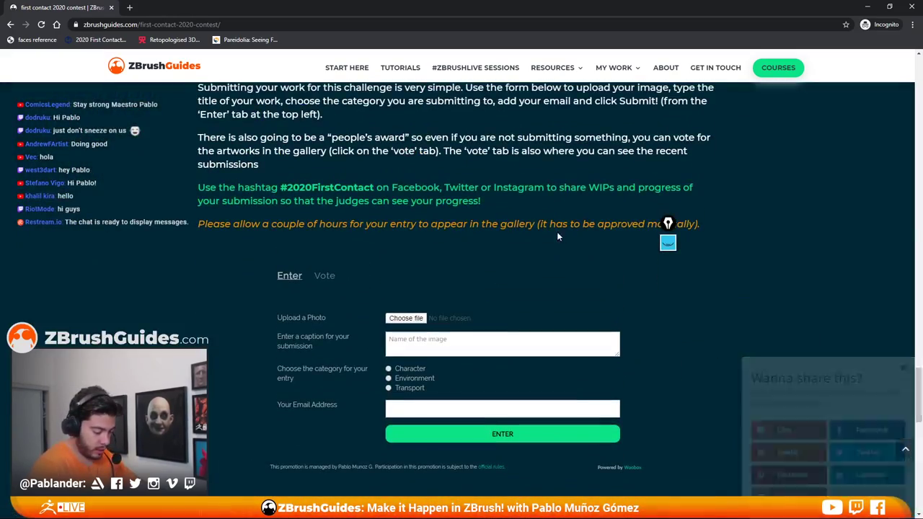
pyautogui.scroll(-1, 555, 231)
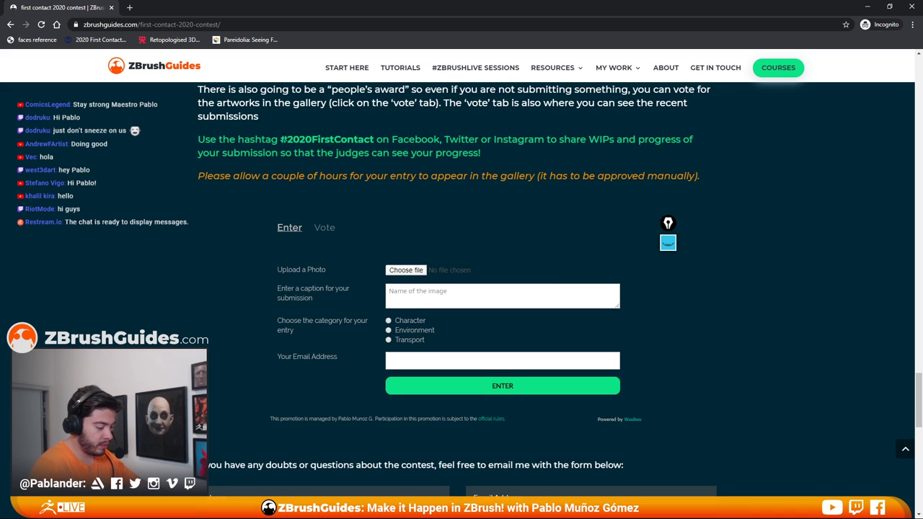
pyautogui.moveTo(280, 139); pyautogui.dragTo(375, 139)
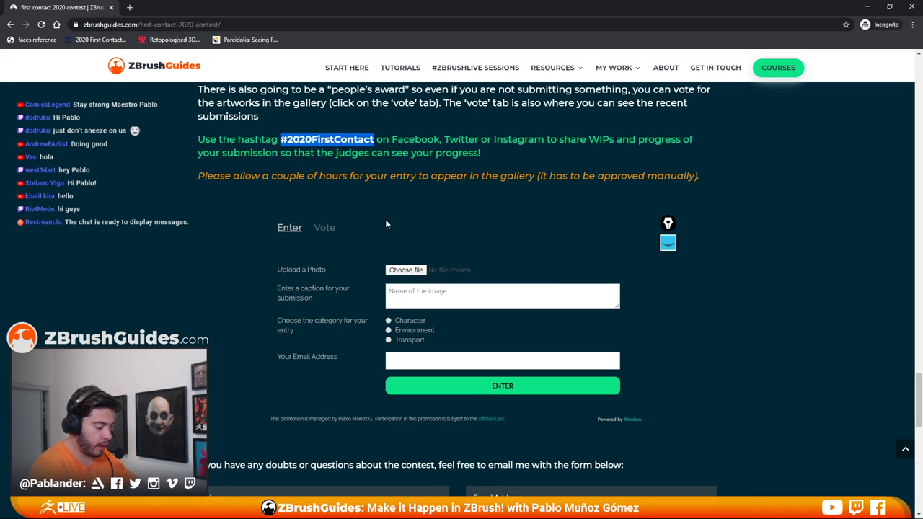
pyautogui.click(404, 154)
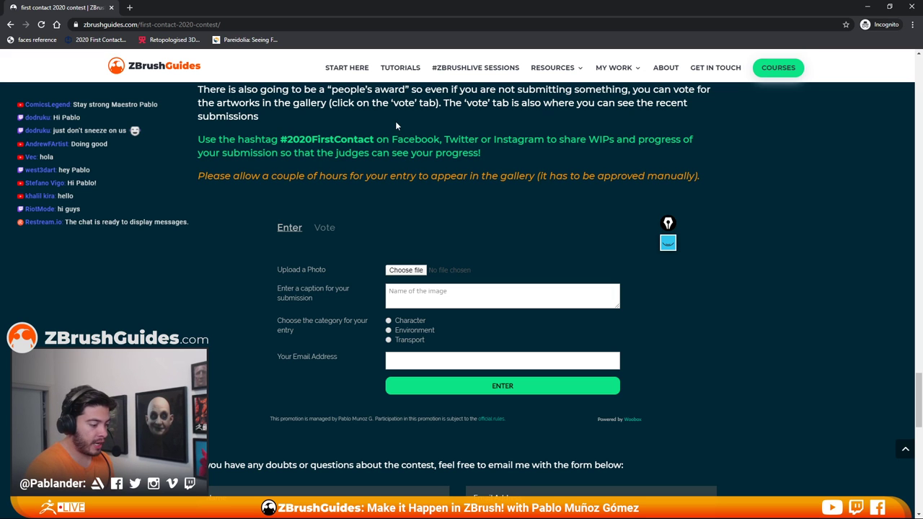
# Step: Return to the contest categories and examine the Character, Environment and Transport reference images
pyautogui.scroll(5, 400, 137)
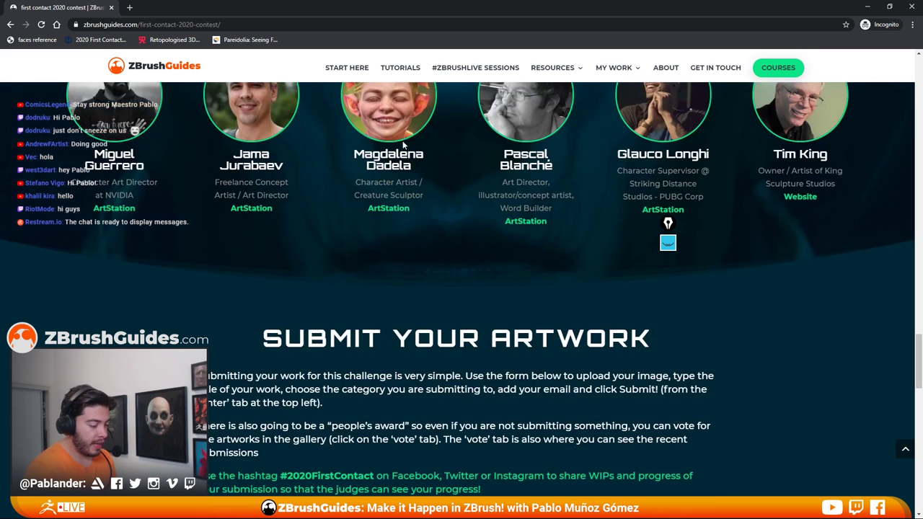
pyautogui.scroll(10, 404, 145)
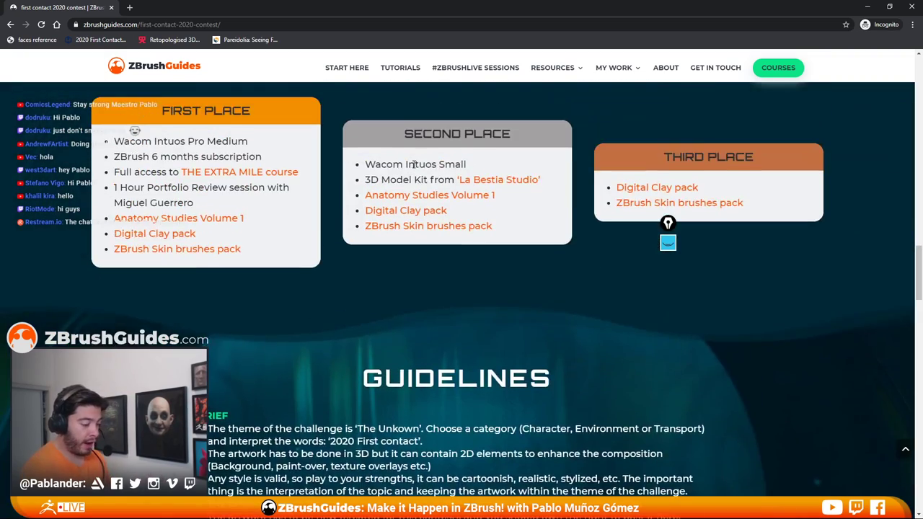
pyautogui.scroll(6, 413, 164)
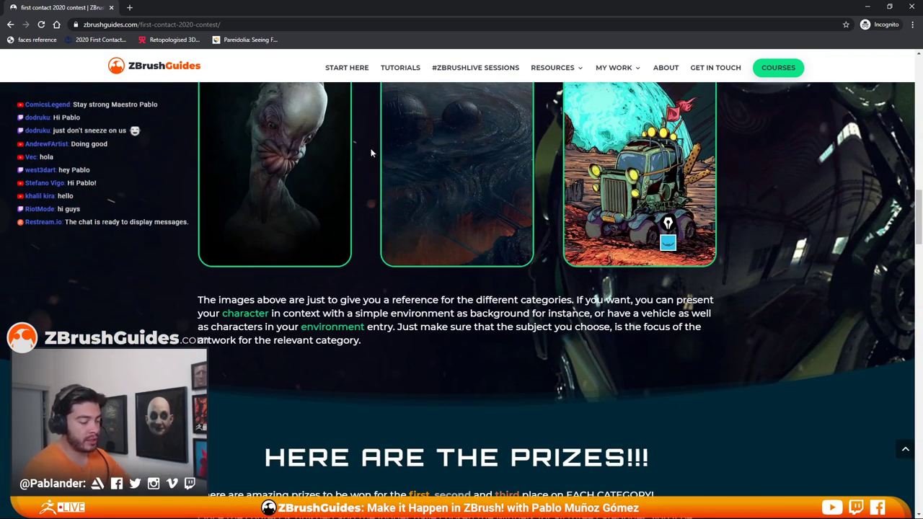
pyautogui.scroll(2, 373, 148)
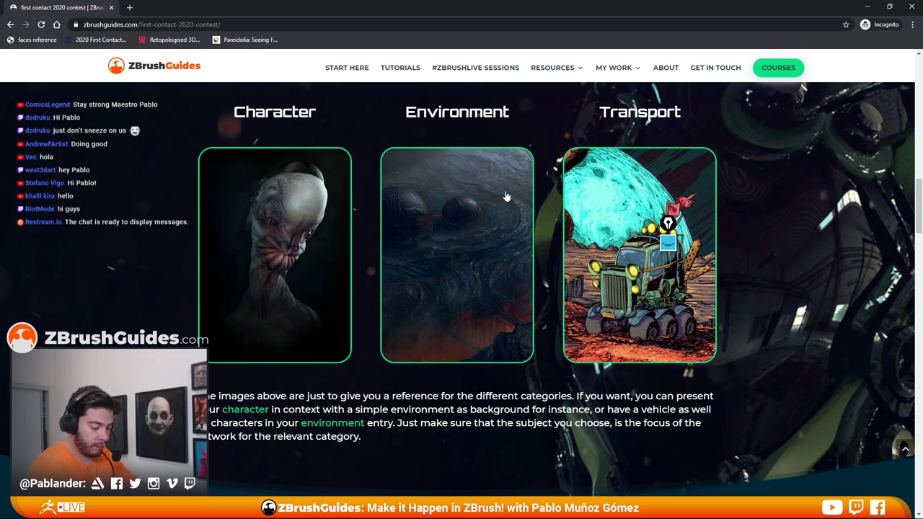
pyautogui.scroll(3, 485, 243)
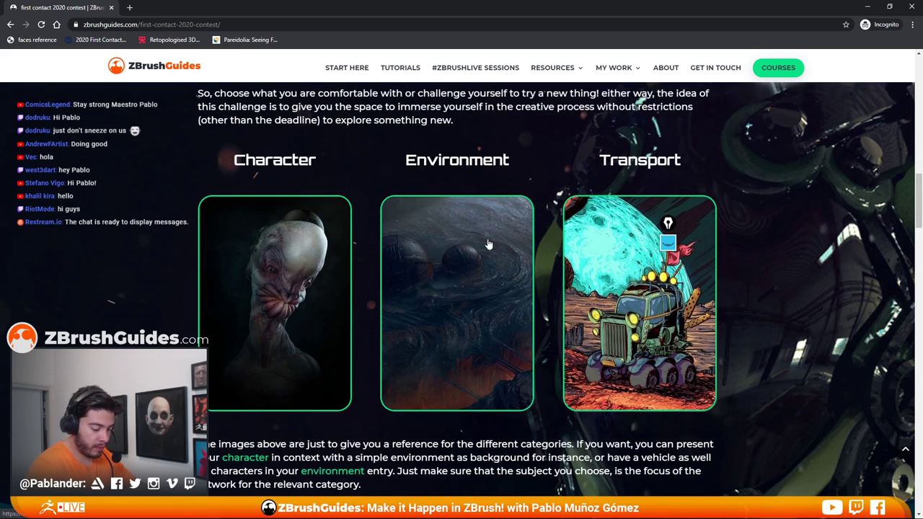
pyautogui.scroll(-1, 484, 216)
pyautogui.scroll(-1, 668, 224)
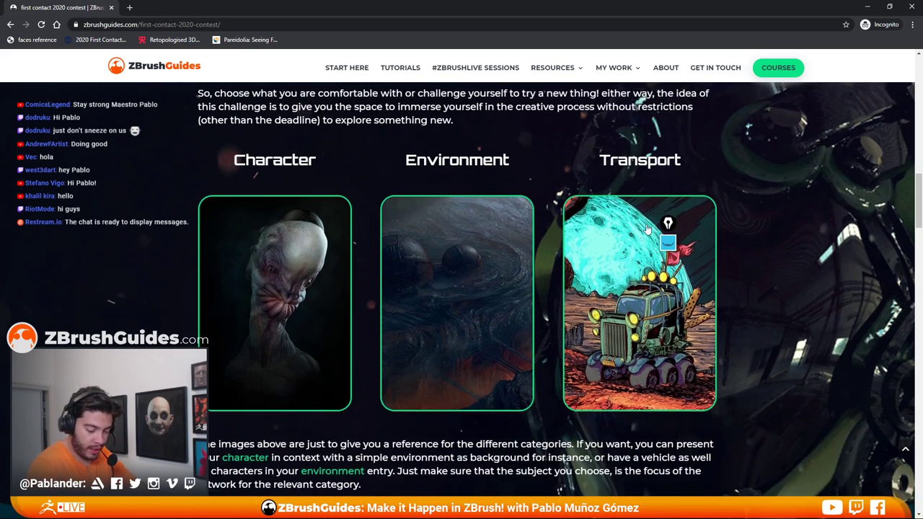
pyautogui.scroll(1, 667, 223)
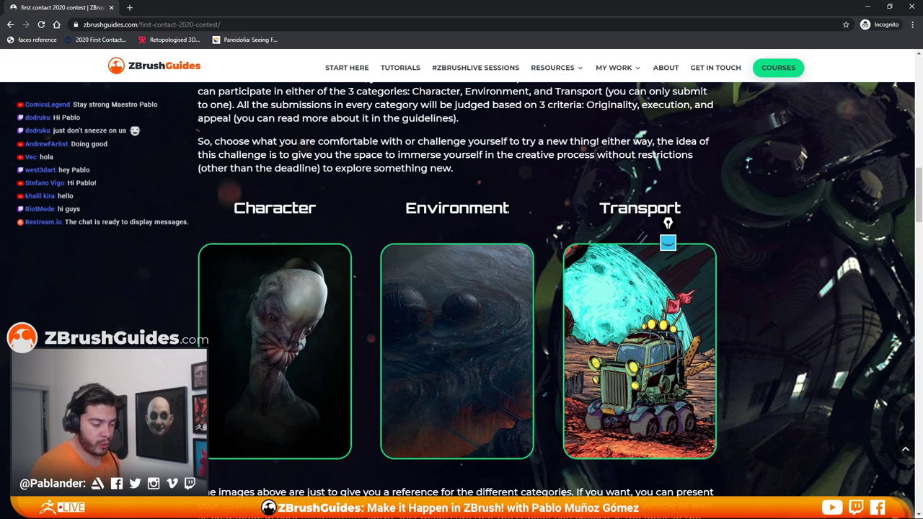
# Step: Switch back to ZBrush and view the cube from a slightly higher angle
pyautogui.moveTo(516, 7); pyautogui.dragTo(922, 67)
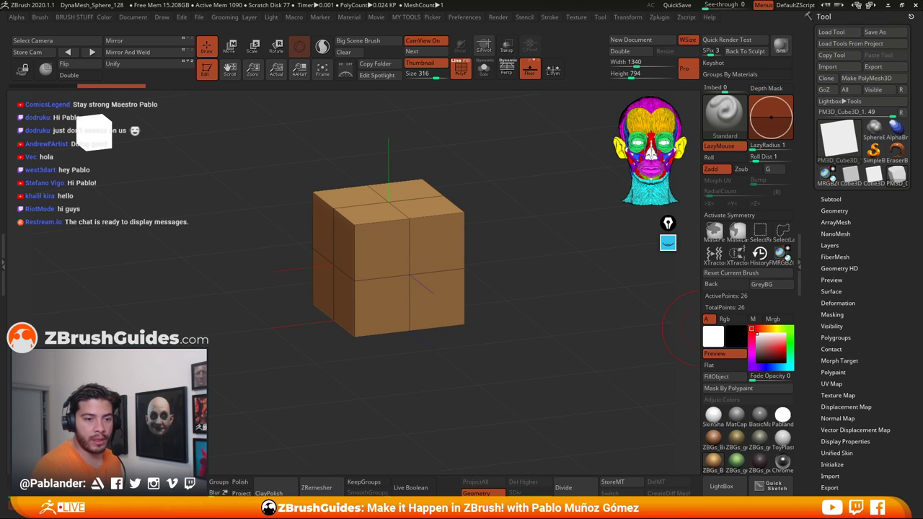
pyautogui.moveTo(411, 433); pyautogui.dragTo(521, 207)
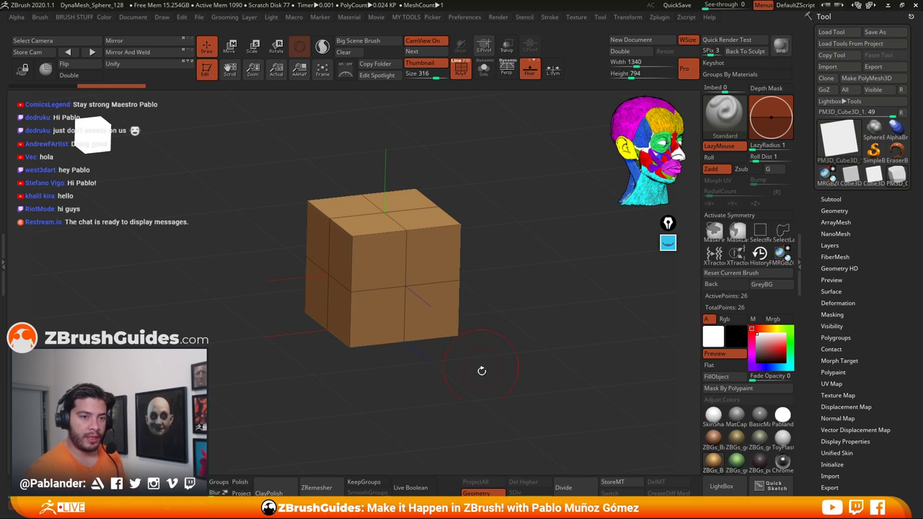
pyautogui.moveTo(512, 286); pyautogui.dragTo(527, 307)
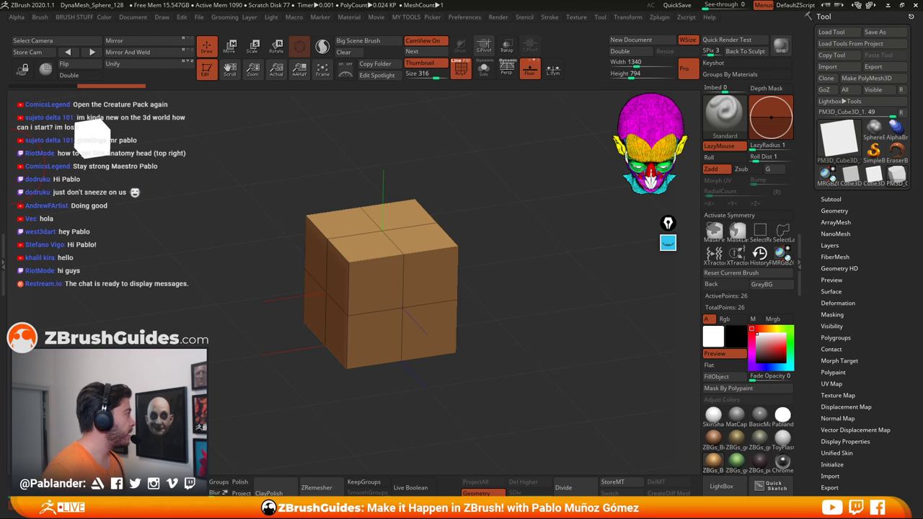
# Step: Switch to the corridor sketch in Photoshop, then move the floating screen-annotation toolbar higher and expand its tools
pyautogui.hotkey('alt', 'Tab')
pyautogui.moveTo(0, 29); pyautogui.dragTo(343, 136)
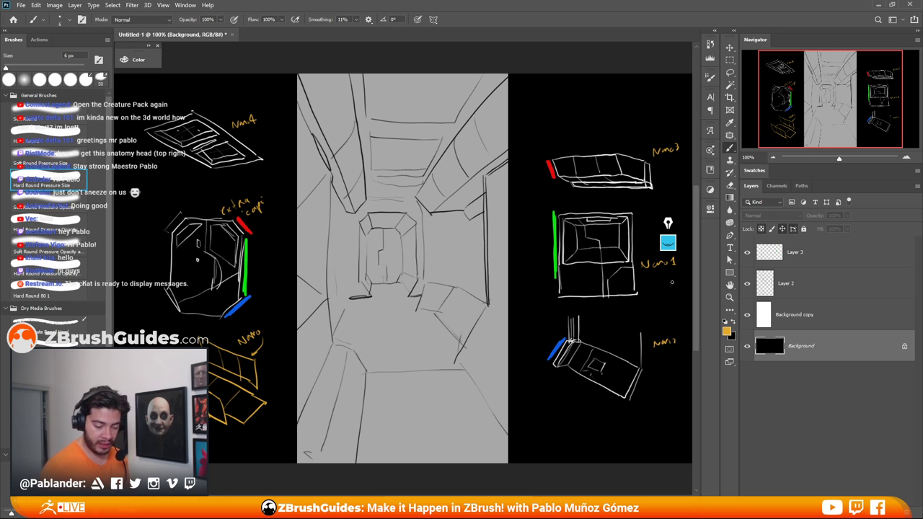
pyautogui.moveTo(669, 225); pyautogui.dragTo(669, 79)
pyautogui.click(669, 98)
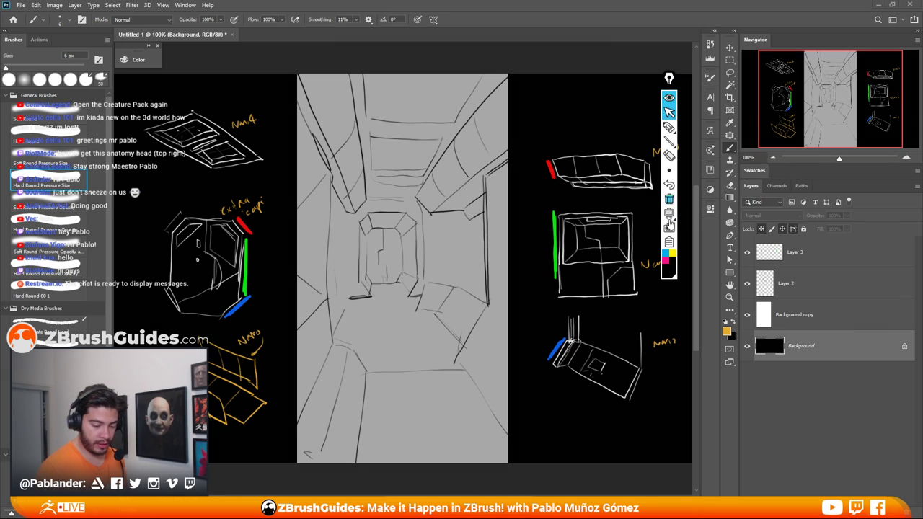
# Step: Circle the four numbered module sketches with the yellow annotation pen and draw an arrow towards the green edge of the end-cap sketch
pyautogui.click(668, 257)
pyautogui.click(669, 127)
pyautogui.moveTo(676, 75); pyautogui.dragTo(686, 49)
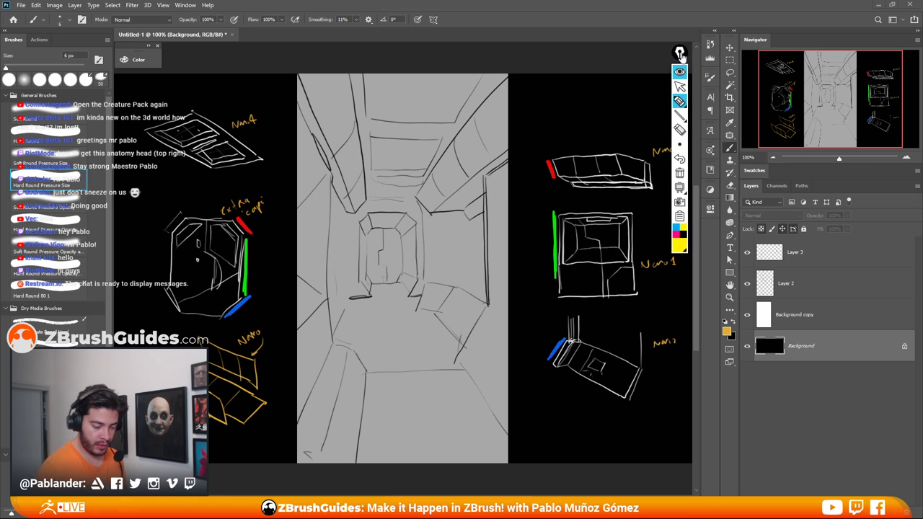
pyautogui.moveTo(641, 333)
pyautogui.mouseDown()
pyautogui.moveTo(599, 310)
pyautogui.moveTo(656, 364)
pyautogui.mouseUp()
pyautogui.moveTo(585, 206); pyautogui.dragTo(669, 258)
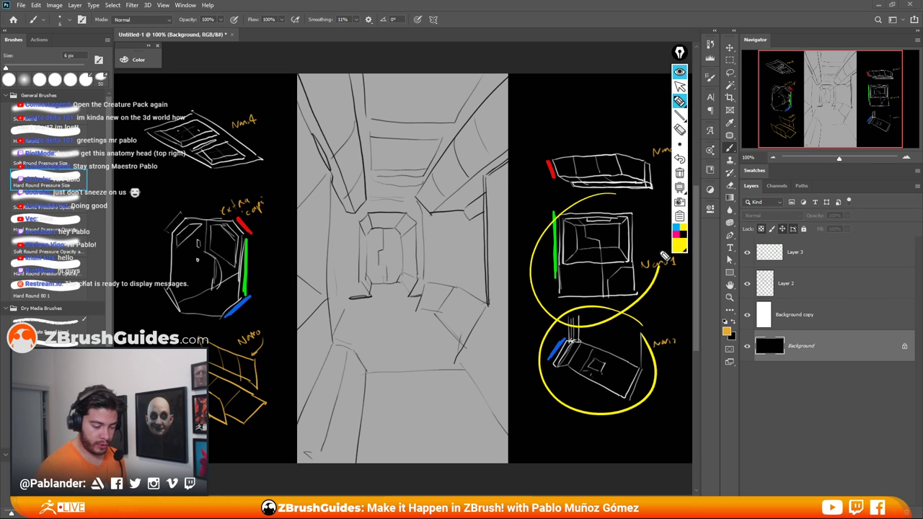
pyautogui.moveTo(624, 131); pyautogui.dragTo(634, 136)
pyautogui.moveTo(180, 88); pyautogui.dragTo(188, 93)
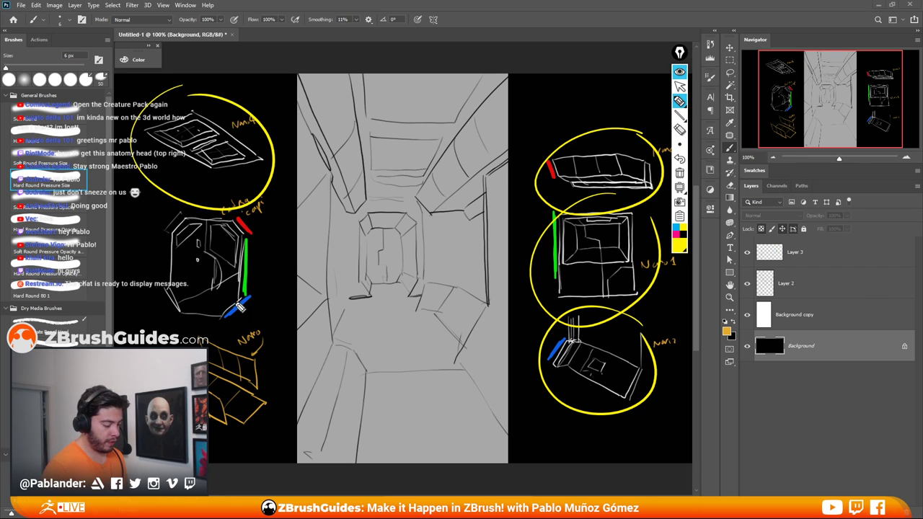
pyautogui.moveTo(283, 260)
pyautogui.mouseDown()
pyautogui.moveTo(252, 261)
pyautogui.moveTo(266, 269)
pyautogui.mouseUp()
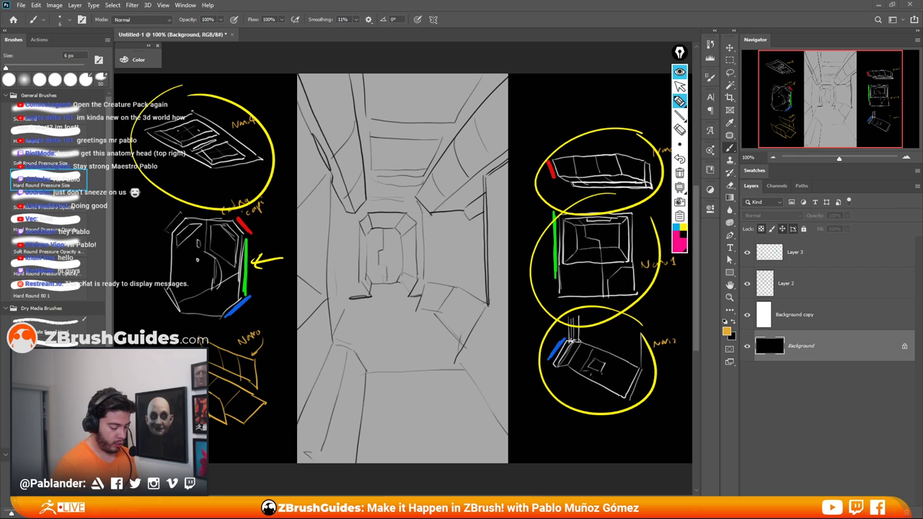
# Step: Mark the long edges of the orange, middle, floor and ceiling module sketches with magenta annotation lines
pyautogui.moveTo(210, 369); pyautogui.dragTo(283, 403)
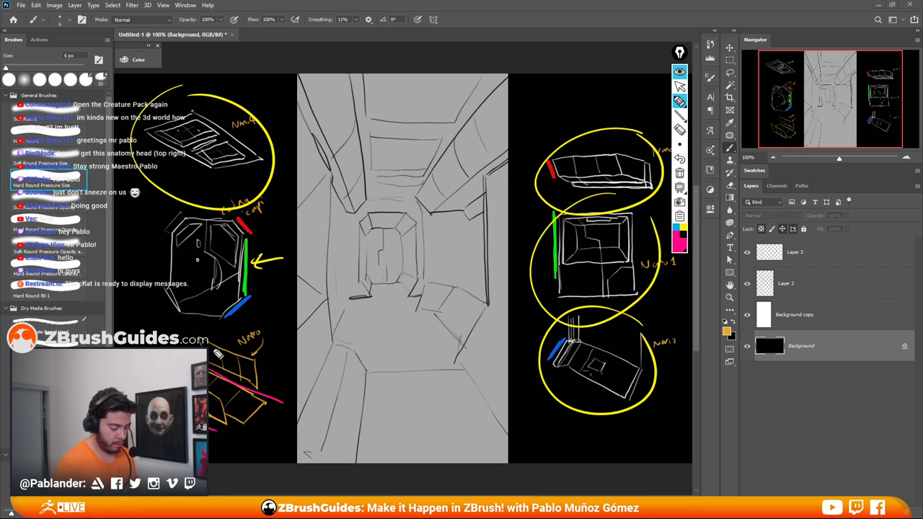
pyautogui.moveTo(210, 342); pyautogui.dragTo(268, 358)
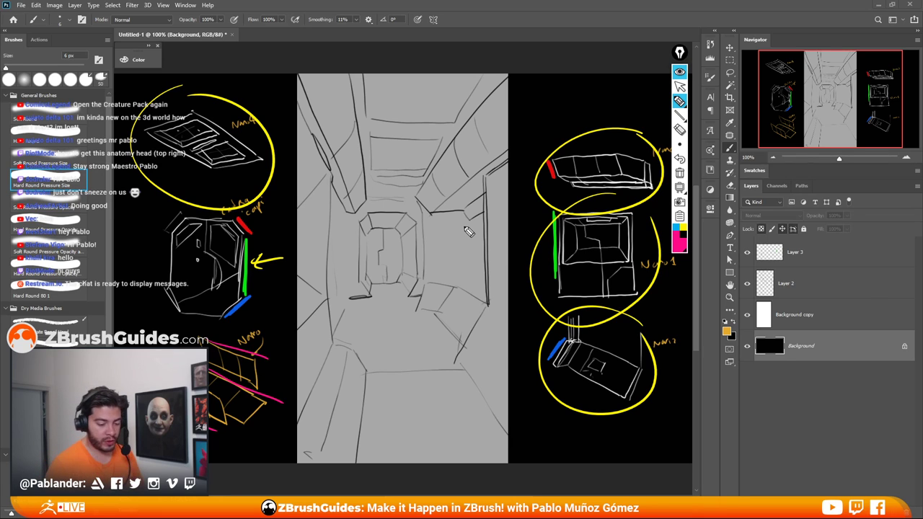
pyautogui.moveTo(573, 398); pyautogui.dragTo(653, 389)
pyautogui.moveTo(571, 297); pyautogui.dragTo(642, 292)
pyautogui.moveTo(577, 211); pyautogui.dragTo(652, 208)
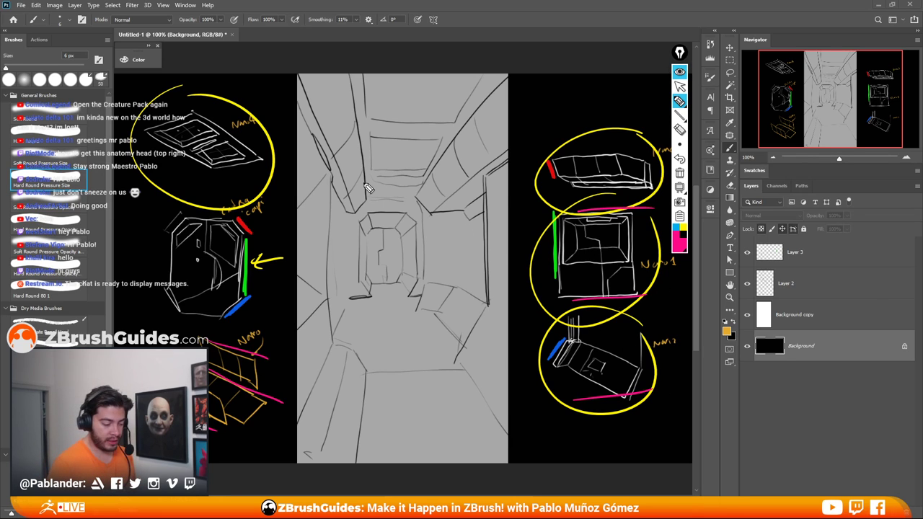
pyautogui.moveTo(184, 173); pyautogui.dragTo(249, 160)
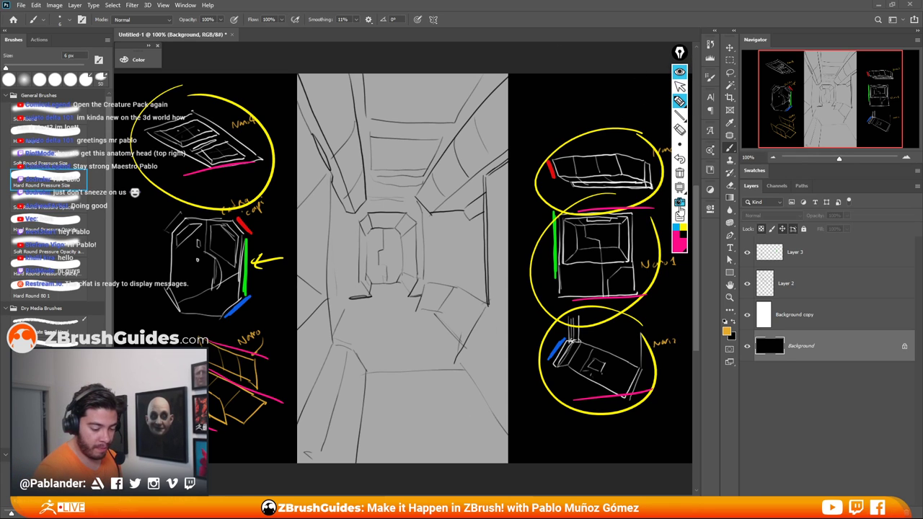
# Step: Clear all screen annotations, collapse the annotation tools and switch to ZBrush to view the cube from a raised angle
pyautogui.click(679, 173)
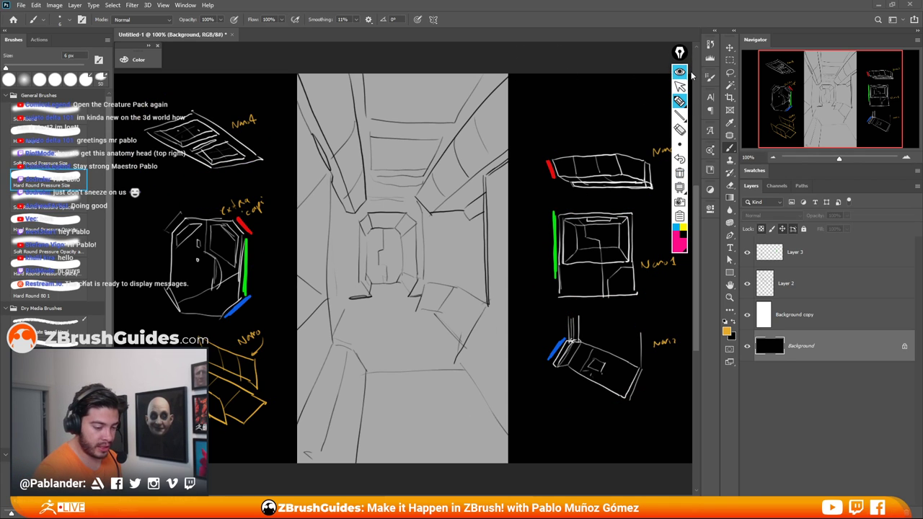
pyautogui.click(679, 72)
pyautogui.moveTo(657, 9); pyautogui.dragTo(1, 57)
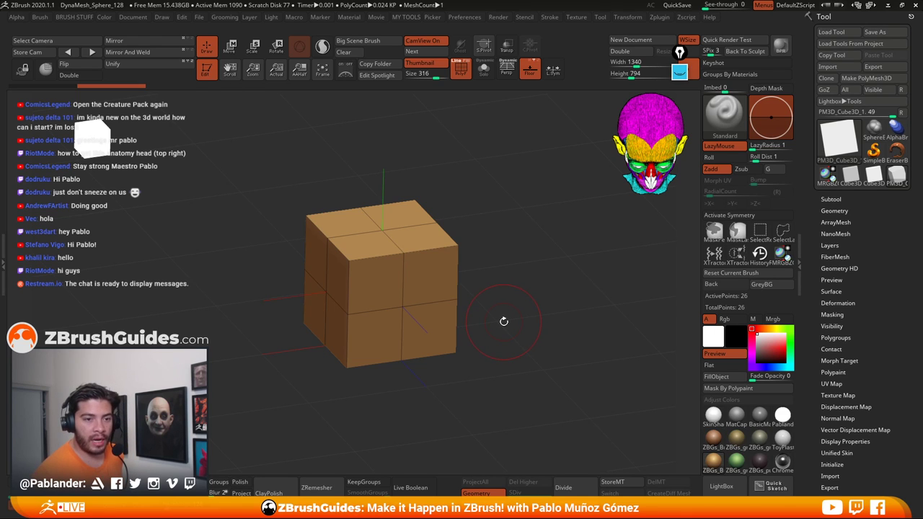
pyautogui.moveTo(528, 283); pyautogui.dragTo(622, 238)
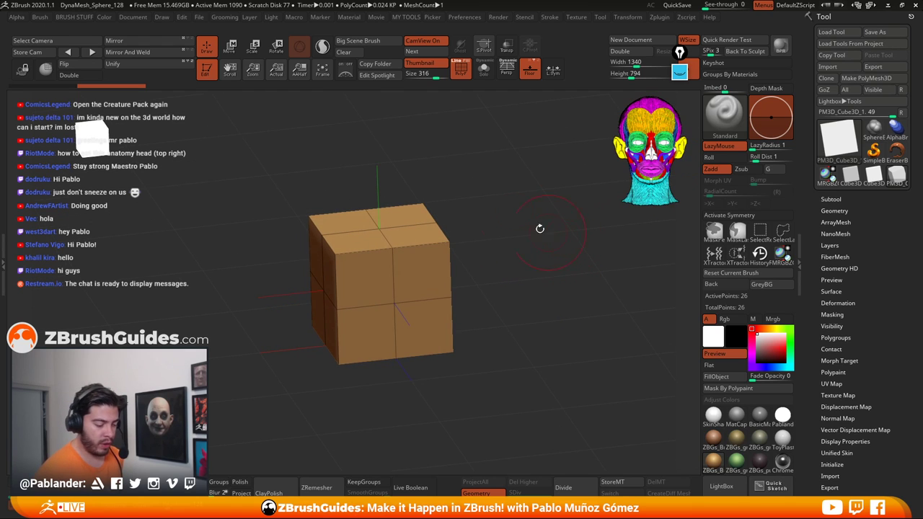
pyautogui.moveTo(469, 317); pyautogui.dragTo(498, 313)
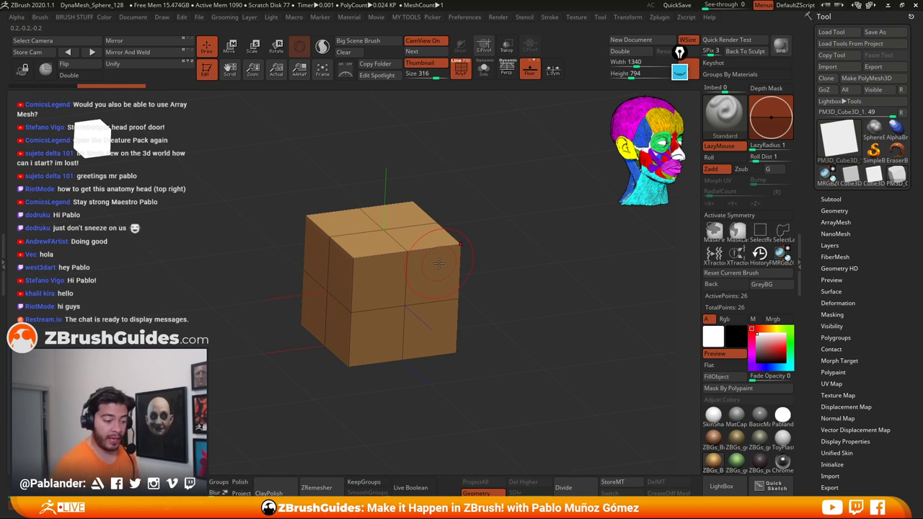
# Step: Make a custom CamView from the cube and rotate the view to test it
pyautogui.click(470, 18)
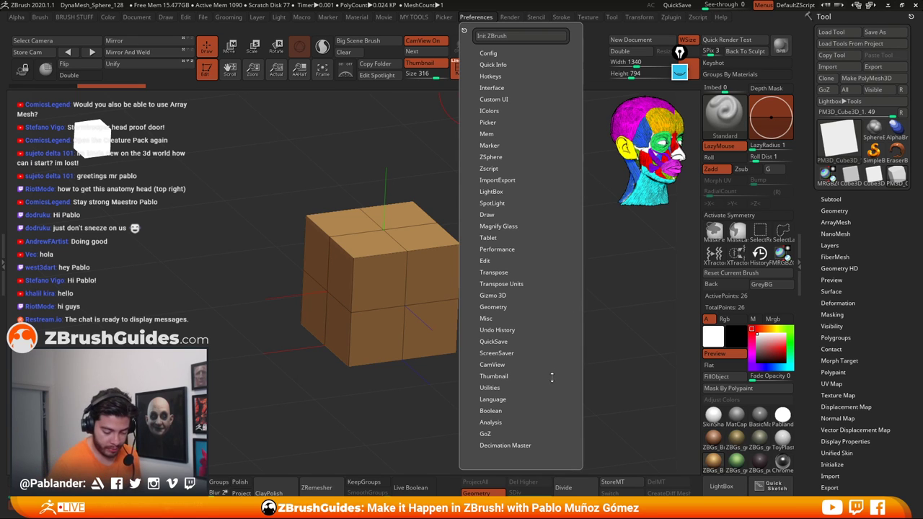
pyautogui.moveTo(540, 362); pyautogui.dragTo(540, 353)
pyautogui.press('shift')
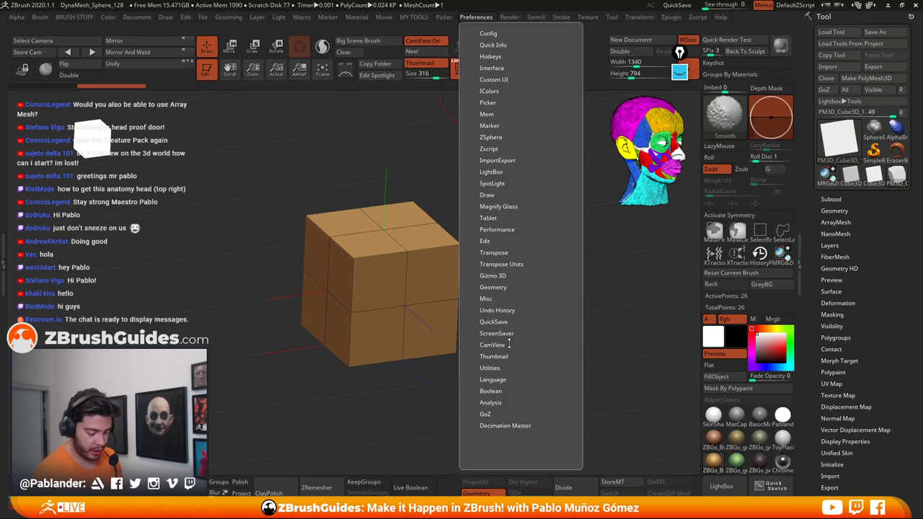
pyautogui.click(498, 345)
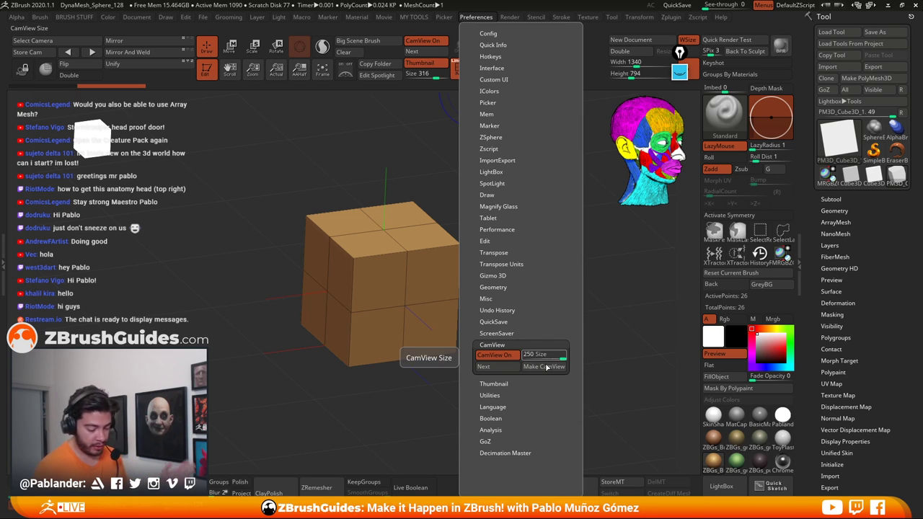
pyautogui.click(547, 367)
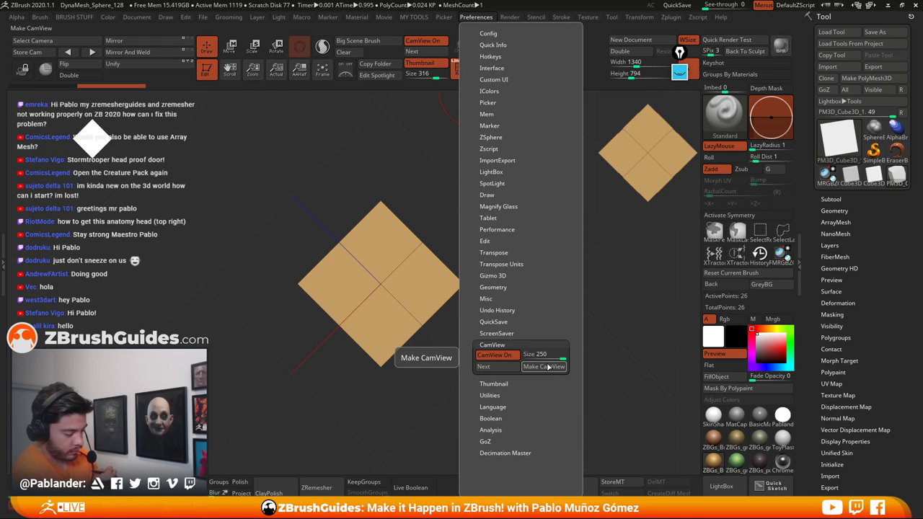
pyautogui.moveTo(485, 209); pyautogui.dragTo(550, 257)
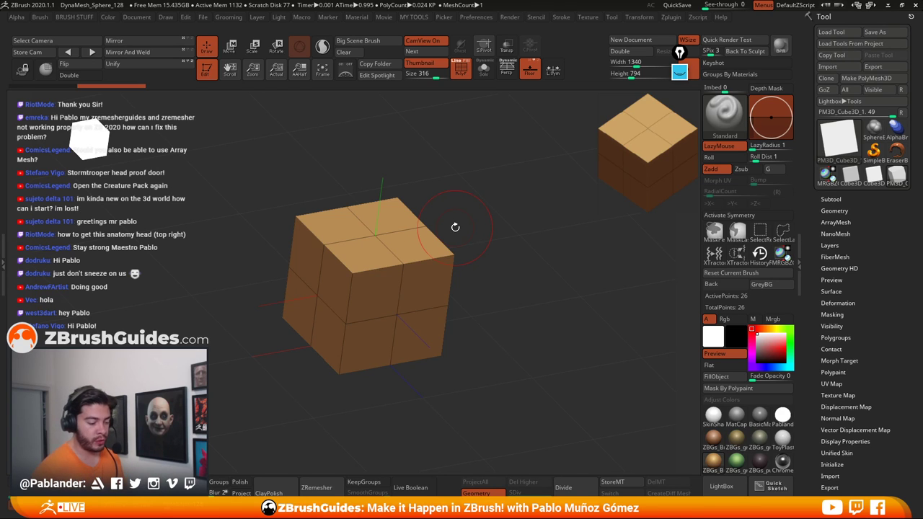
pyautogui.moveTo(455, 227); pyautogui.dragTo(283, 376)
pyautogui.moveTo(489, 349); pyautogui.dragTo(659, 128)
pyautogui.moveTo(531, 279); pyautogui.dragTo(550, 309)
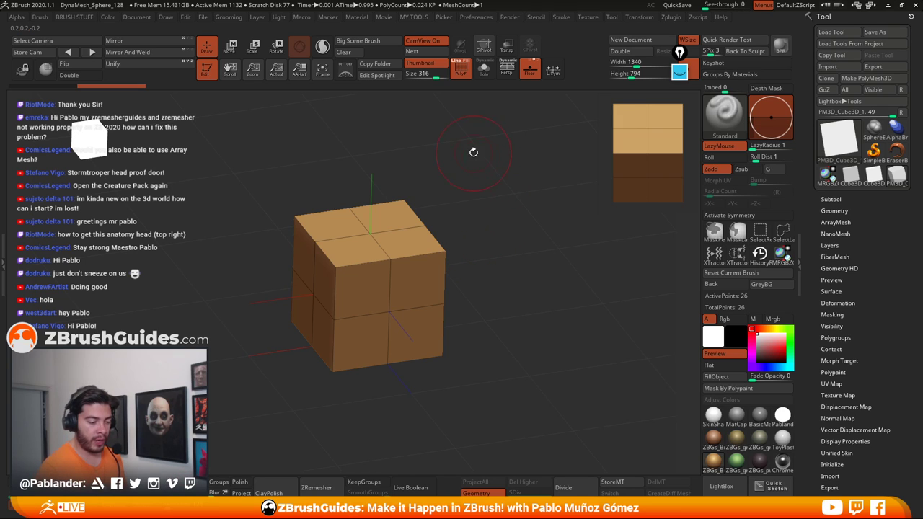
# Step: Cycle through the available CamView models, including the skull, anatomy figure and default head, back to the coloured anatomy head
pyautogui.click(421, 52)
pyautogui.click(421, 52)
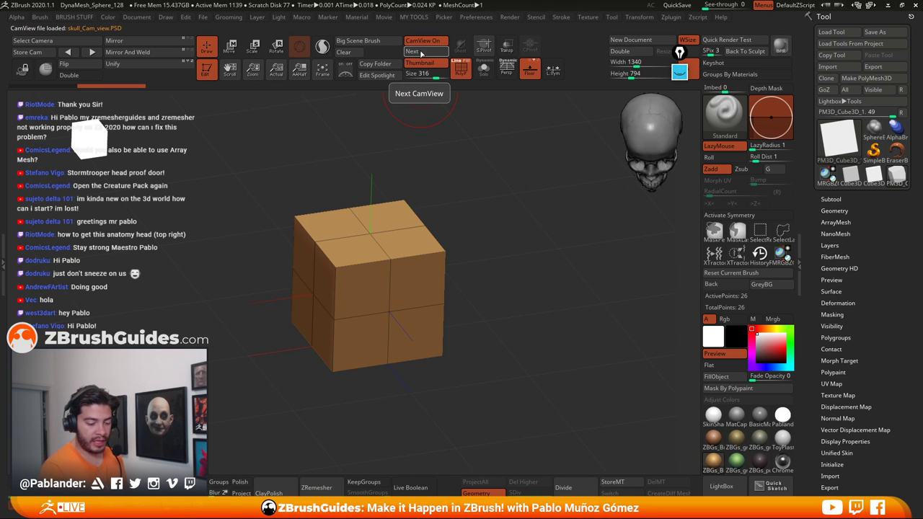
pyautogui.click(421, 52)
pyautogui.click(425, 53)
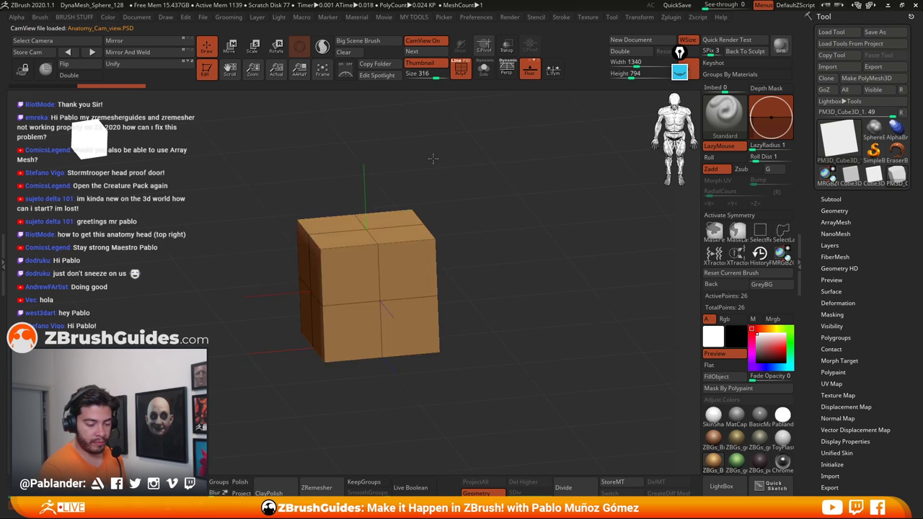
pyautogui.click(427, 53)
pyautogui.click(427, 53)
pyautogui.click(427, 53)
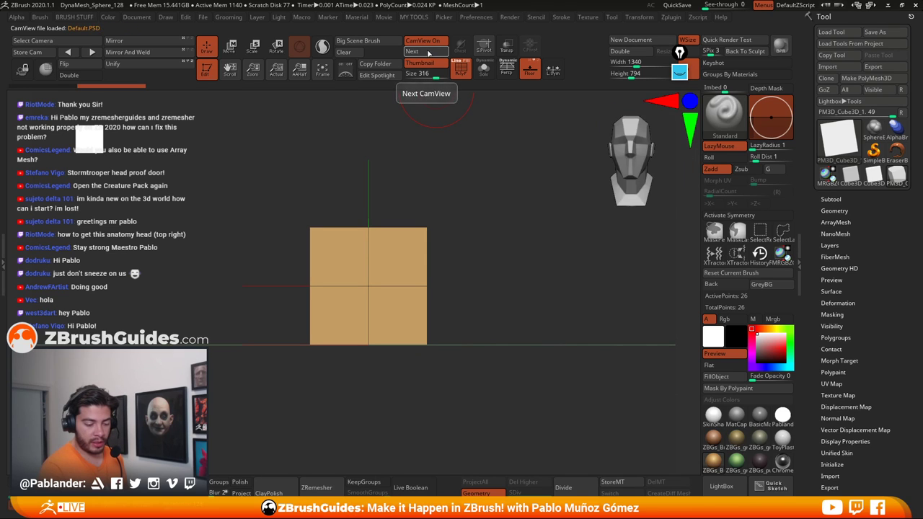
pyautogui.click(427, 52)
pyautogui.click(427, 53)
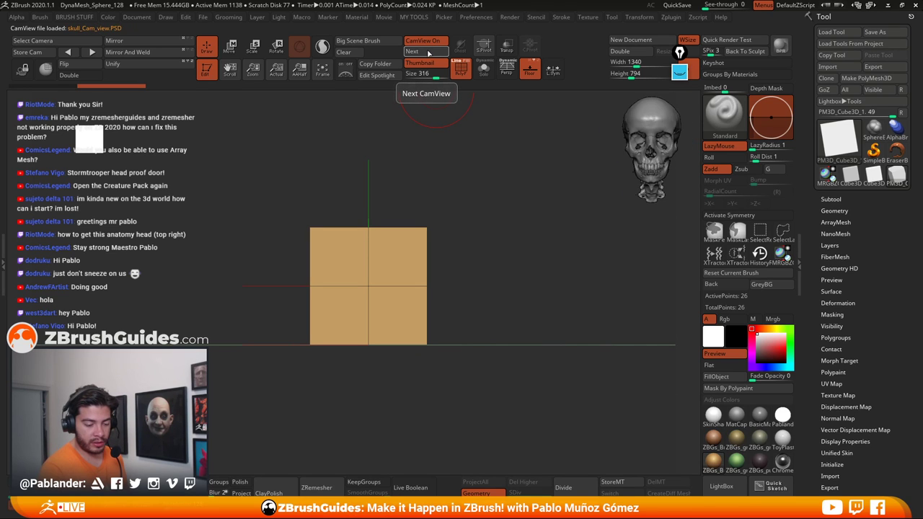
pyautogui.click(427, 53)
pyautogui.click(427, 53)
pyautogui.click(427, 53)
pyautogui.click(428, 53)
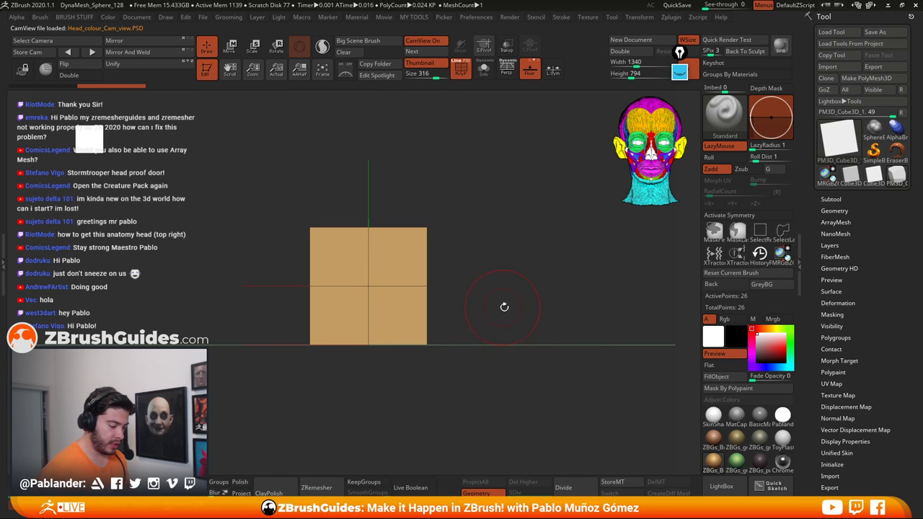
# Step: Turn off the CamView and the thumbnail display to clear the canvas
pyautogui.moveTo(478, 194); pyautogui.dragTo(437, 108)
pyautogui.click(428, 41)
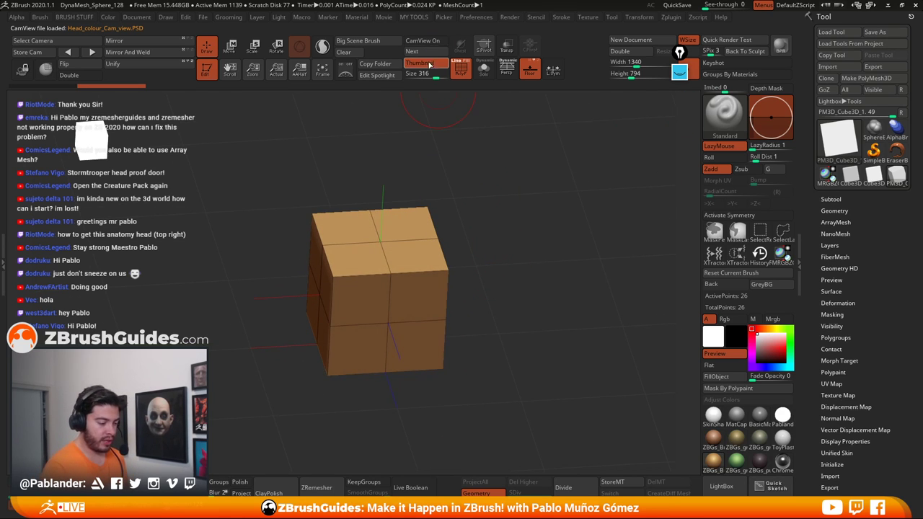
pyautogui.moveTo(523, 233); pyautogui.dragTo(528, 119)
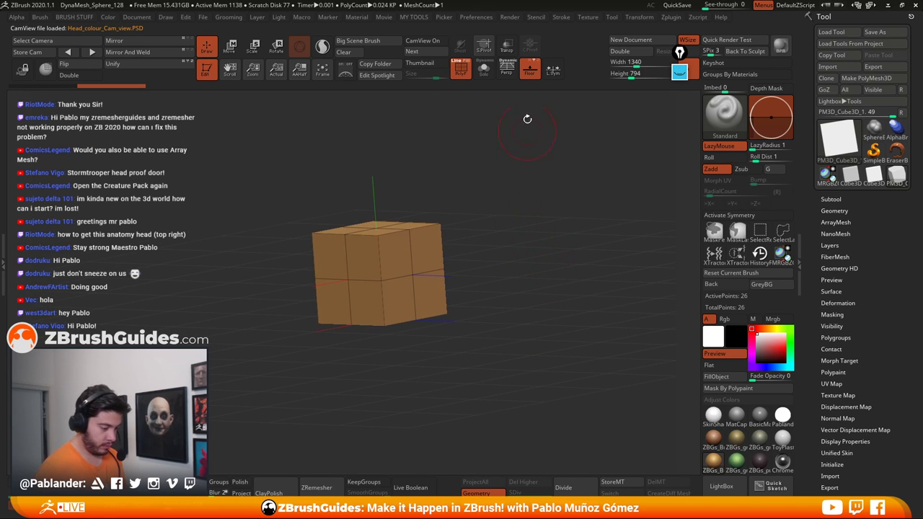
pyautogui.click(587, 17)
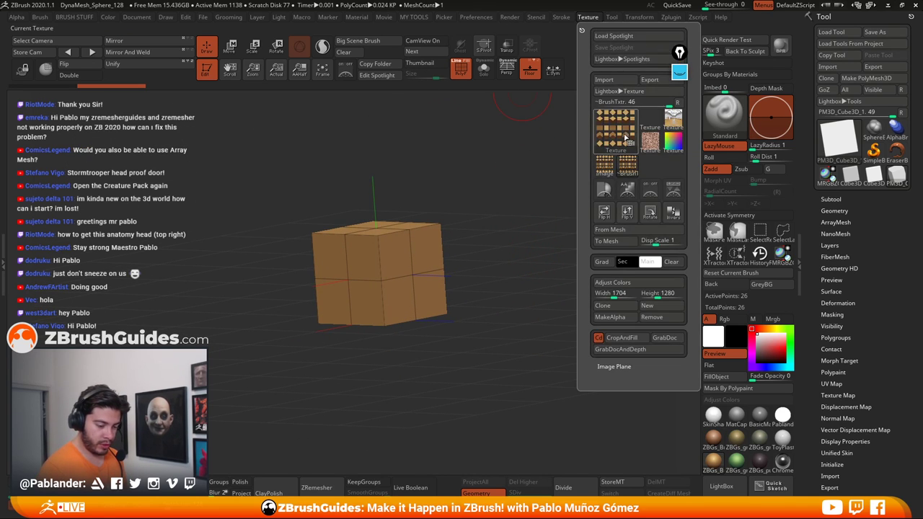
pyautogui.moveTo(505, 209); pyautogui.dragTo(524, 333)
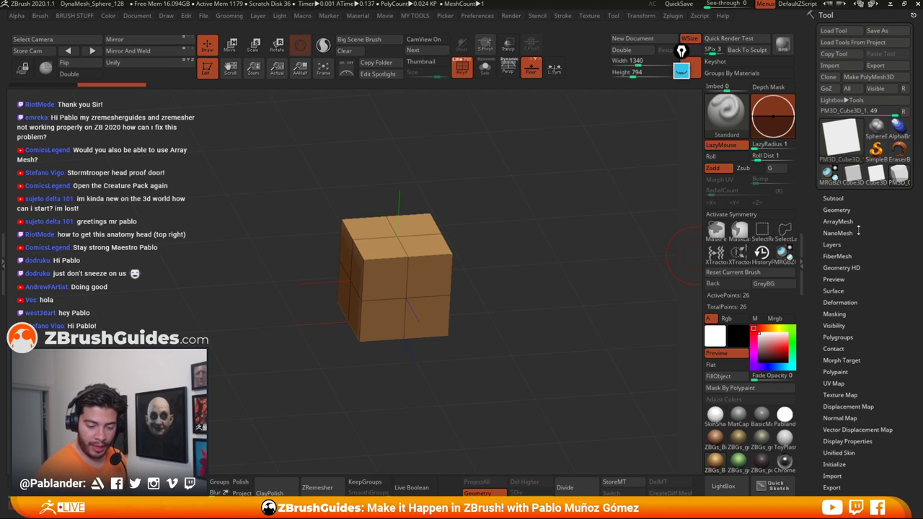
# Step: Expand the cube's Geometry settings and open the Initialize options alongside them
pyautogui.click(870, 210)
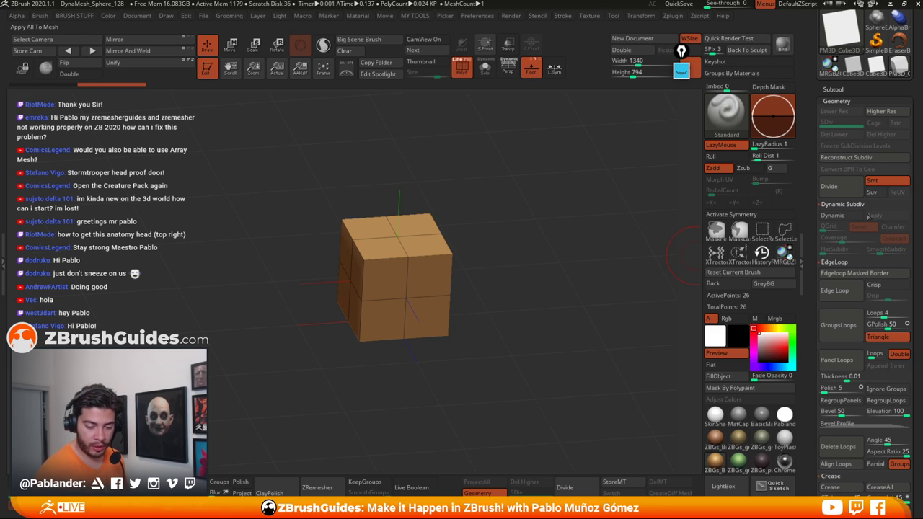
pyautogui.keyDown('alt'); pyautogui.moveTo(561, 286); pyautogui.dragTo(562, 298); pyautogui.keyUp('alt')
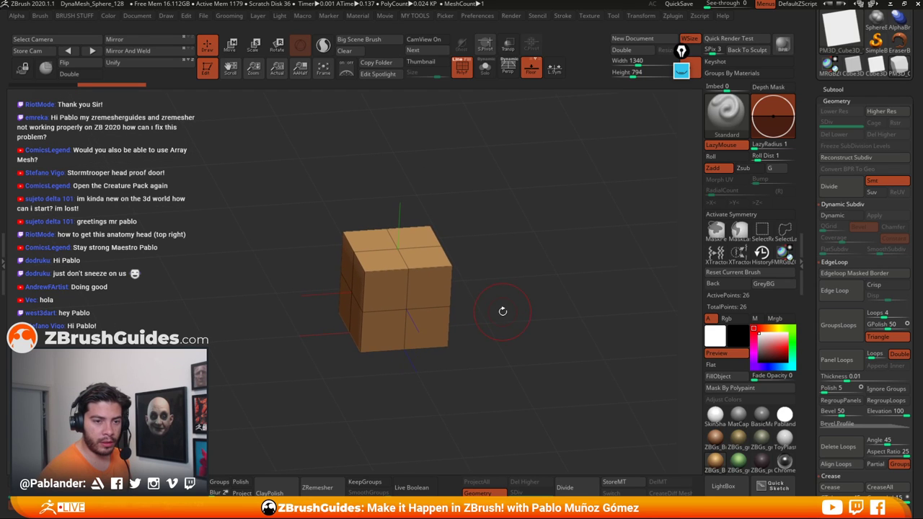
pyautogui.moveTo(503, 317)
pyautogui.keyDown('alt'); pyautogui.mouseDown()
pyautogui.moveTo(515, 299)
pyautogui.moveTo(500, 267)
pyautogui.moveTo(519, 271)
pyautogui.moveTo(505, 326)
pyautogui.moveTo(514, 320)
pyautogui.mouseUp(); pyautogui.keyUp('alt')
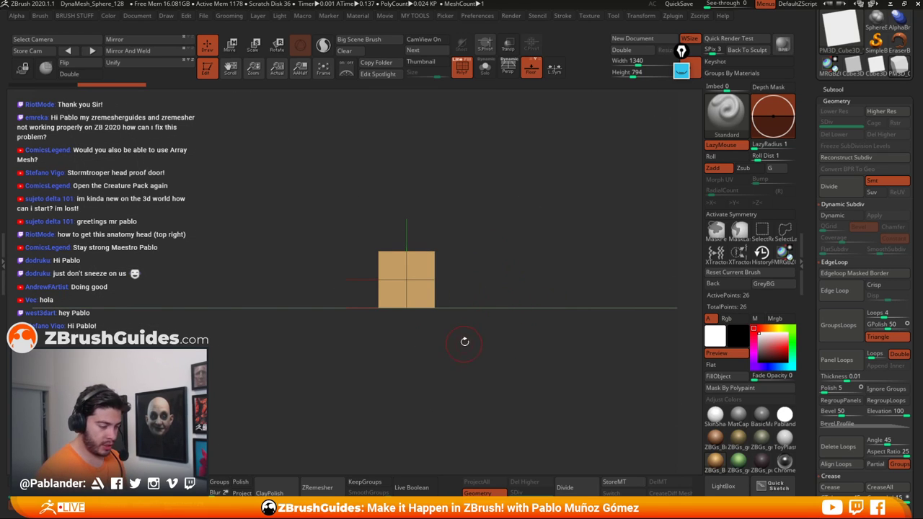
pyautogui.moveTo(484, 301); pyautogui.dragTo(523, 235)
pyautogui.moveTo(811, 288); pyautogui.dragTo(825, 159)
pyautogui.scroll(-8, 826, 158)
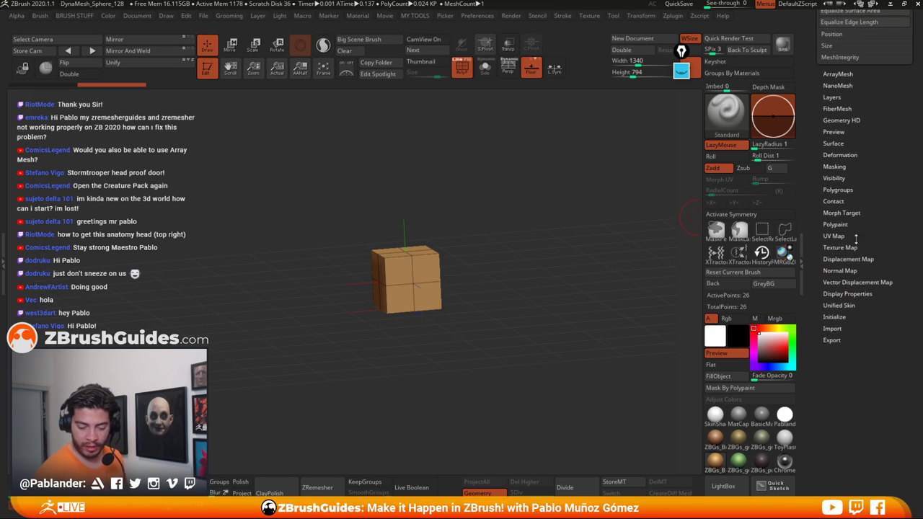
pyautogui.press('shift')
pyautogui.keyDown('shift'); pyautogui.click(834, 317); pyautogui.keyUp('shift')
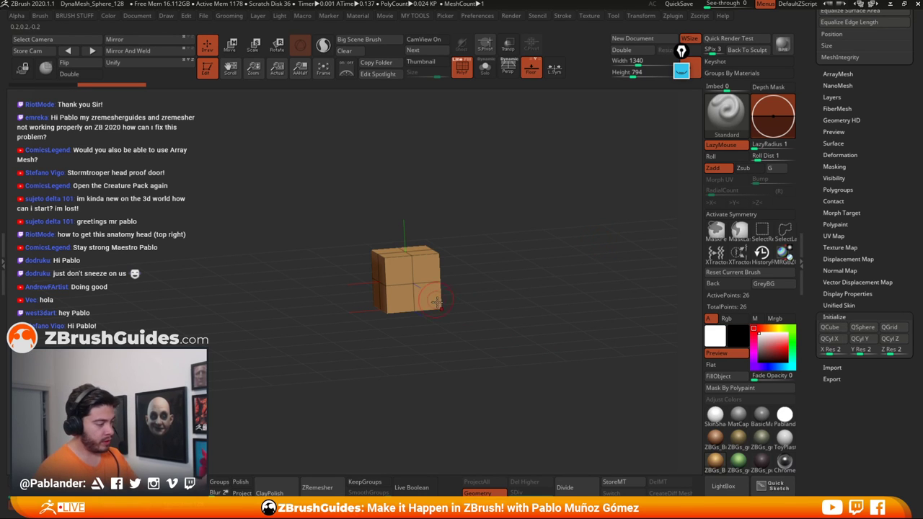
# Step: Distort the cube into an irregular, warped block
pyautogui.press('r')
pyautogui.moveTo(407, 279)
pyautogui.mouseDown()
pyautogui.moveTo(432, 253)
pyautogui.moveTo(476, 237)
pyautogui.moveTo(470, 231)
pyautogui.moveTo(357, 238)
pyautogui.moveTo(455, 331)
pyautogui.moveTo(486, 344)
pyautogui.moveTo(536, 214)
pyautogui.moveTo(536, 165)
pyautogui.moveTo(553, 199)
pyautogui.mouseUp()
pyautogui.press('w')
pyautogui.press('Tab')
pyautogui.press('Tab')
pyautogui.press('q')
pyautogui.moveTo(513, 239); pyautogui.dragTo(527, 312)
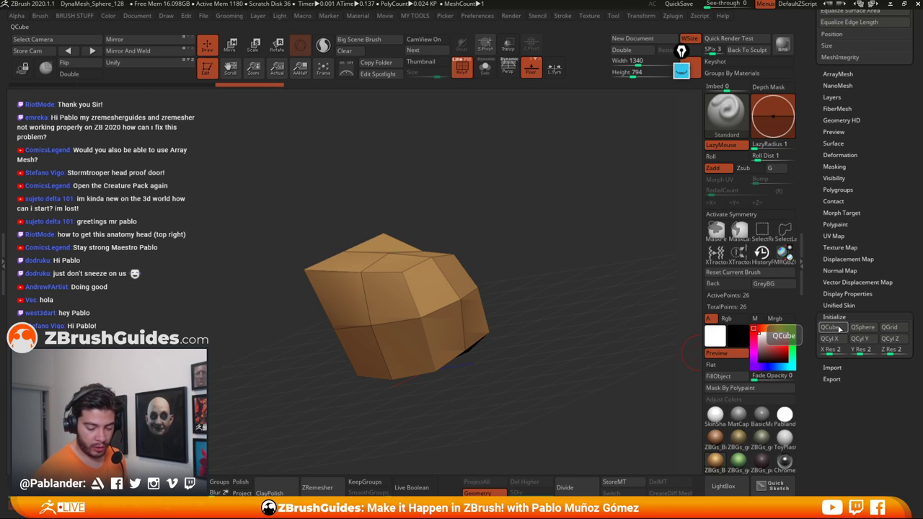
# Step: Reinitialize the distorted mesh as a QCube with X, Y and Z resolution of 2, and return to the Geometry settings
pyautogui.click(831, 327)
pyautogui.keyDown('shift'); pyautogui.moveTo(534, 344); pyautogui.dragTo(521, 320); pyautogui.keyUp('shift')
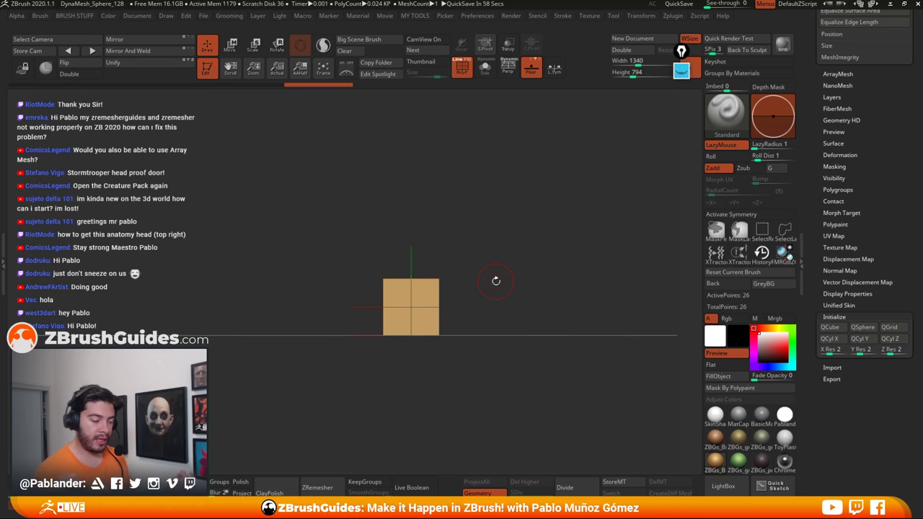
pyautogui.moveTo(516, 260); pyautogui.dragTo(602, 271)
pyautogui.scroll(10, 829, 278)
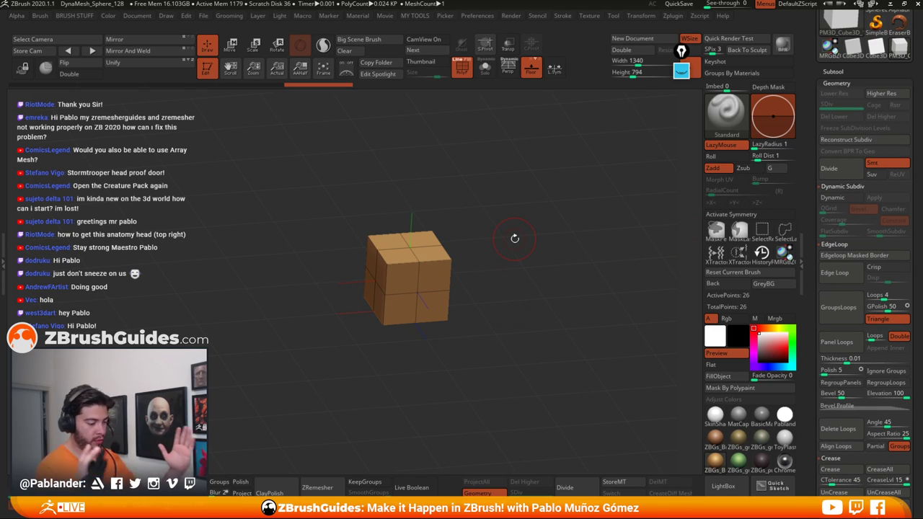
# Step: Flatten the cube along its Z axis into a thin upright slab with the transform gizmo
pyautogui.moveTo(515, 287); pyautogui.dragTo(503, 280)
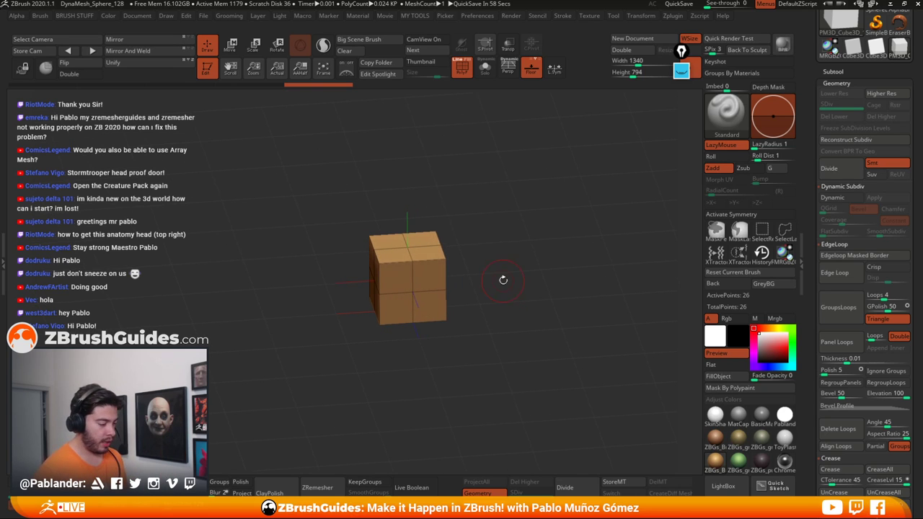
pyautogui.click(231, 45)
pyautogui.moveTo(512, 224)
pyautogui.mouseDown()
pyautogui.moveTo(542, 209)
pyautogui.moveTo(524, 247)
pyautogui.mouseUp()
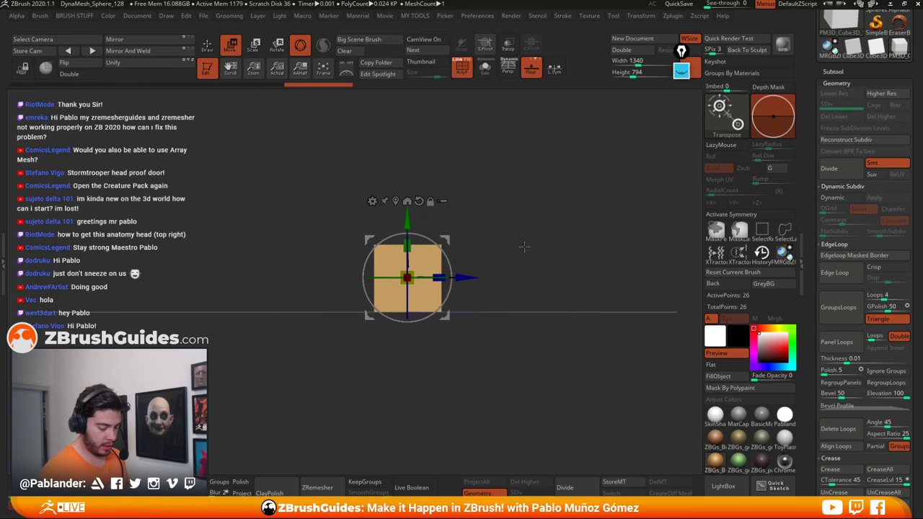
pyautogui.moveTo(438, 277); pyautogui.dragTo(396, 280)
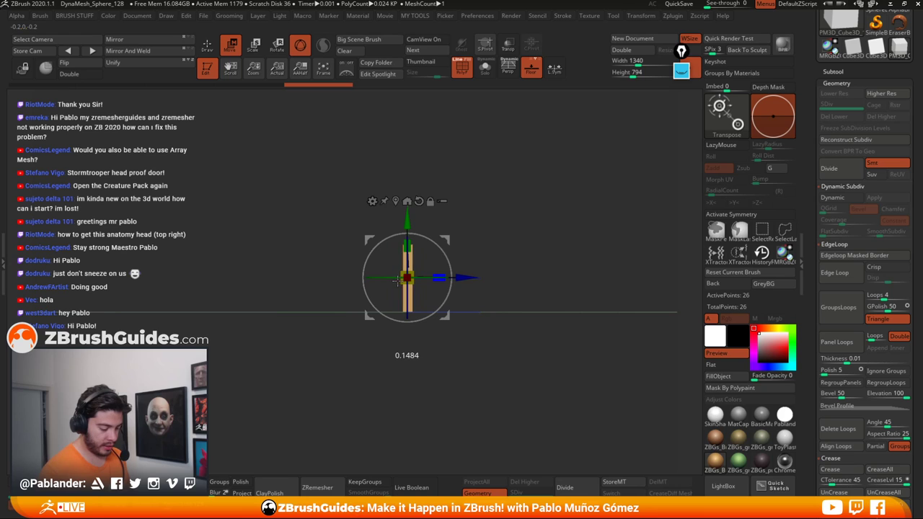
pyautogui.moveTo(484, 245); pyautogui.dragTo(519, 254)
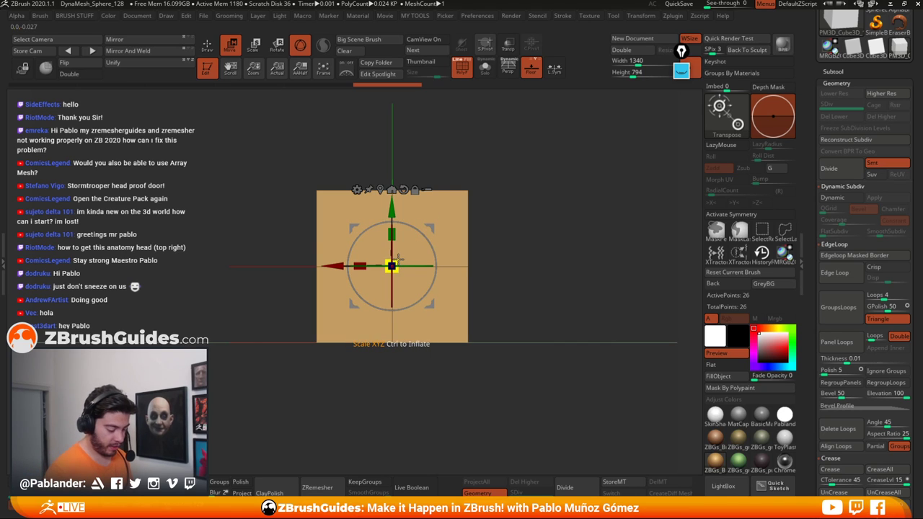
# Step: Scale the slab up uniformly, widen it along X and adjust its thickness slightly along Z
pyautogui.moveTo(395, 262); pyautogui.dragTo(418, 244)
pyautogui.moveTo(359, 265); pyautogui.dragTo(330, 270)
pyautogui.moveTo(566, 206); pyautogui.dragTo(604, 208)
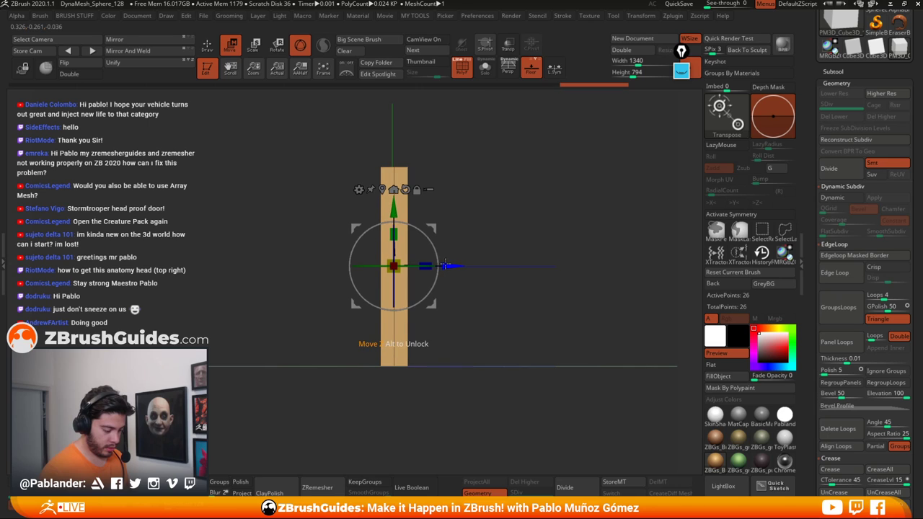
pyautogui.moveTo(424, 266); pyautogui.dragTo(437, 266)
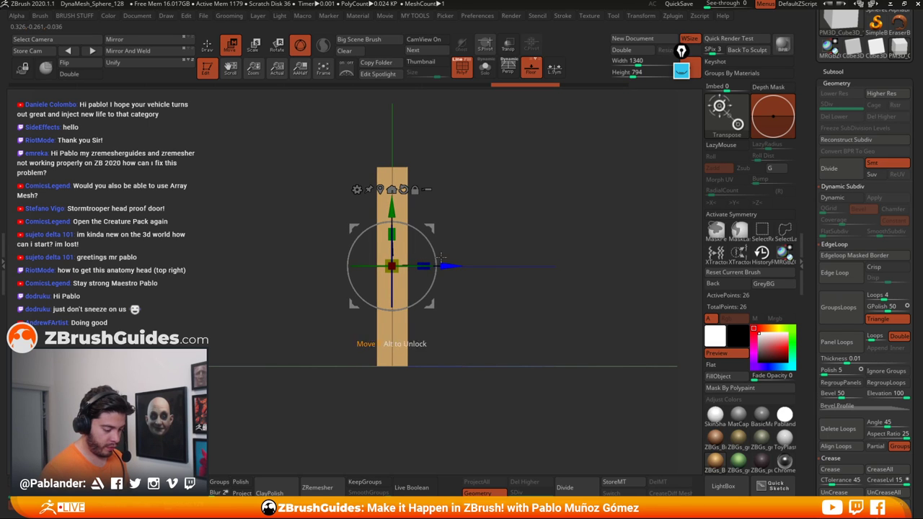
# Step: Return to Draw mode, turn off the floor grid and activate symmetry across X
pyautogui.press('q')
pyautogui.moveTo(325, 155)
pyautogui.mouseDown()
pyautogui.moveTo(575, 234)
pyautogui.moveTo(570, 268)
pyautogui.moveTo(566, 252)
pyautogui.moveTo(589, 279)
pyautogui.moveTo(570, 287)
pyautogui.moveTo(569, 278)
pyautogui.mouseUp()
pyautogui.click(532, 73)
pyautogui.rightClick(580, 250)
pyautogui.moveTo(573, 243); pyautogui.dragTo(568, 282)
pyautogui.press('x')
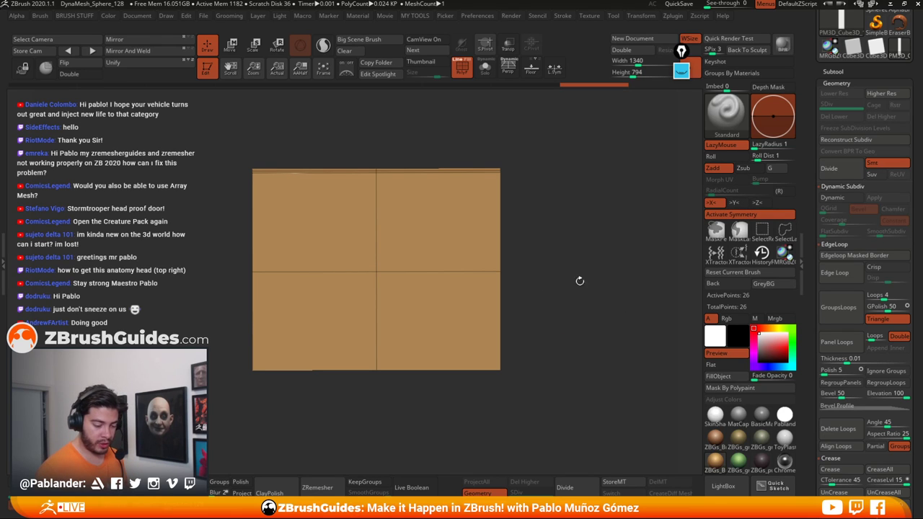
# Step: Switch from the Standard brush to the ZModeler brush for editing the slab's polygons
pyautogui.moveTo(547, 261); pyautogui.dragTo(534, 289)
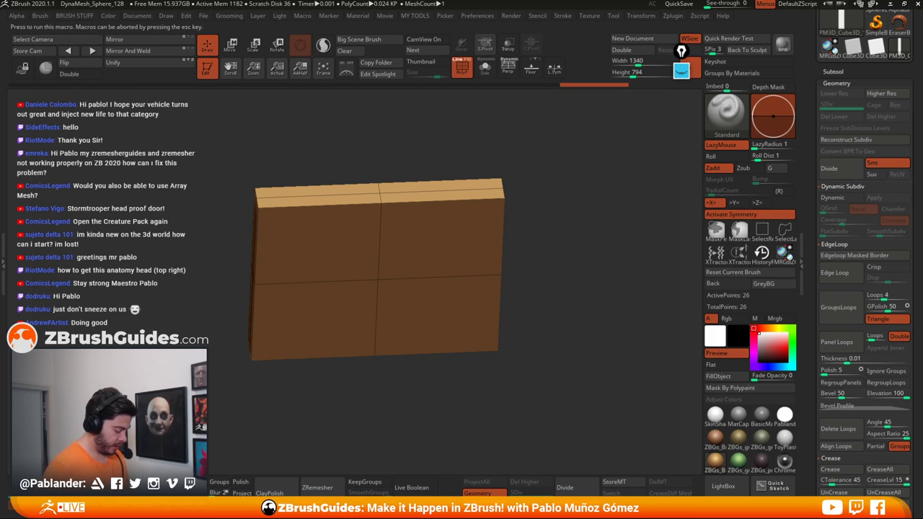
pyautogui.press('b')
pyautogui.press('z')
pyautogui.press('m')
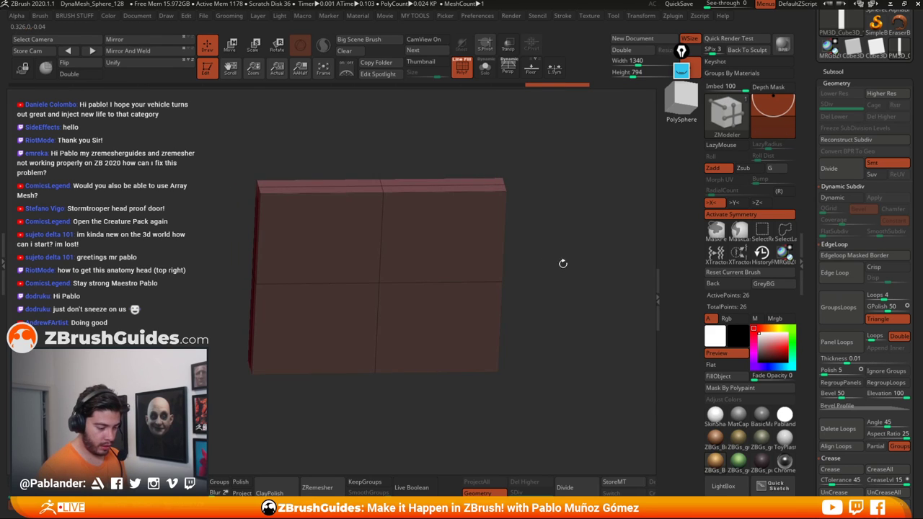
pyautogui.moveTo(563, 264); pyautogui.dragTo(565, 245)
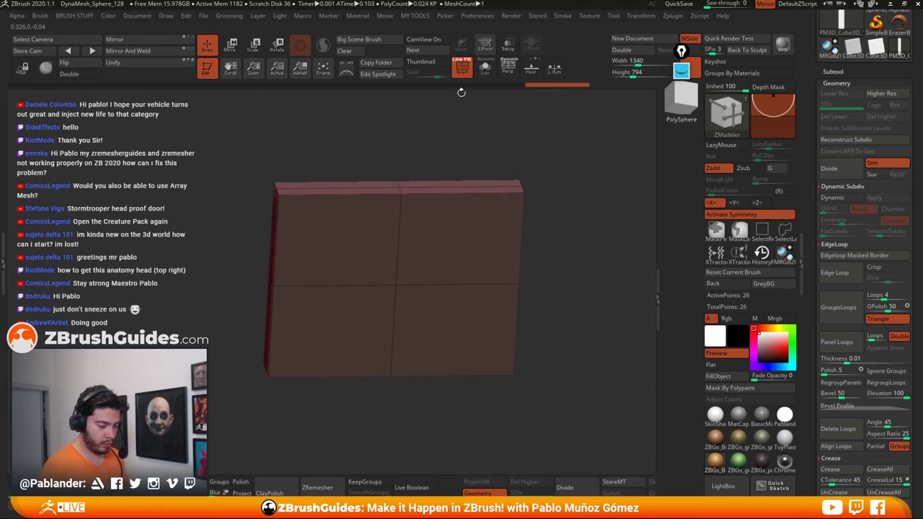
# Step: Toggle the polyframe off and on, then apply the SkinShade material to brighten the slab's polygroup colours
pyautogui.click(462, 70)
pyautogui.click(461, 72)
pyautogui.moveTo(565, 303); pyautogui.dragTo(542, 398)
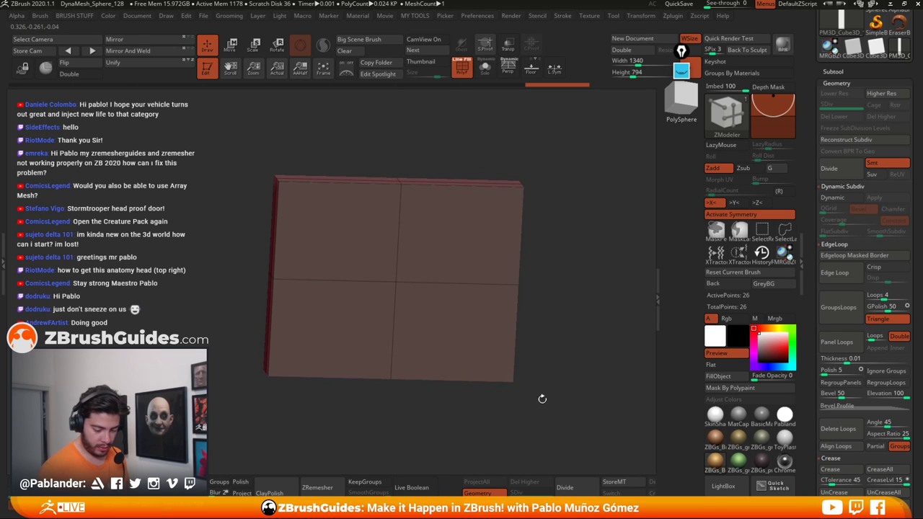
pyautogui.click(716, 416)
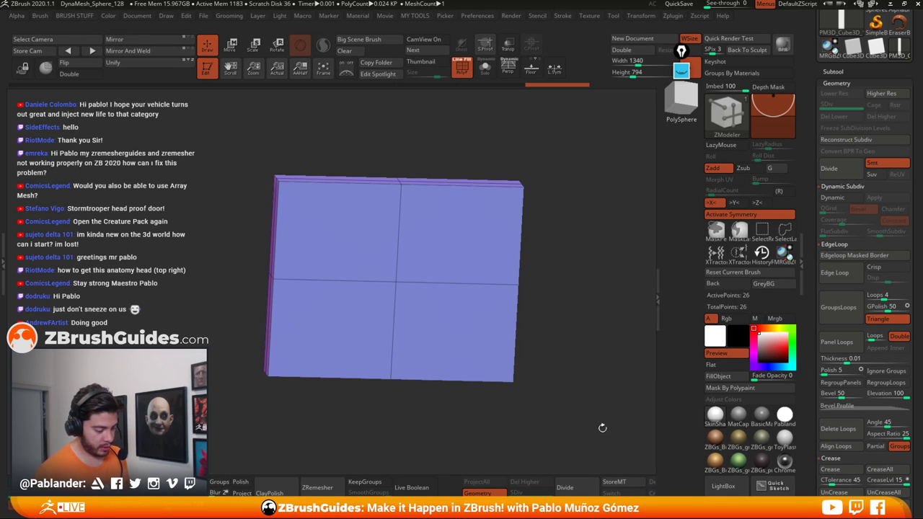
pyautogui.moveTo(510, 403); pyautogui.dragTo(530, 431)
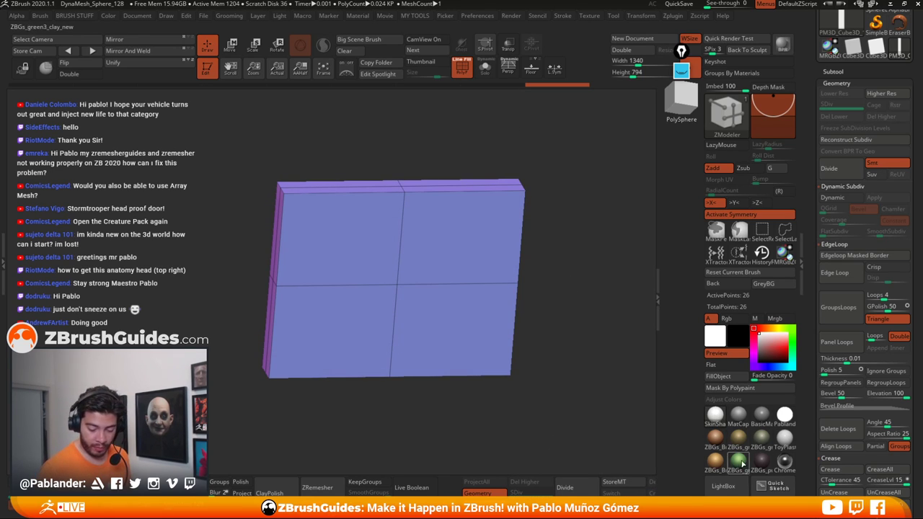
pyautogui.moveTo(764, 438)
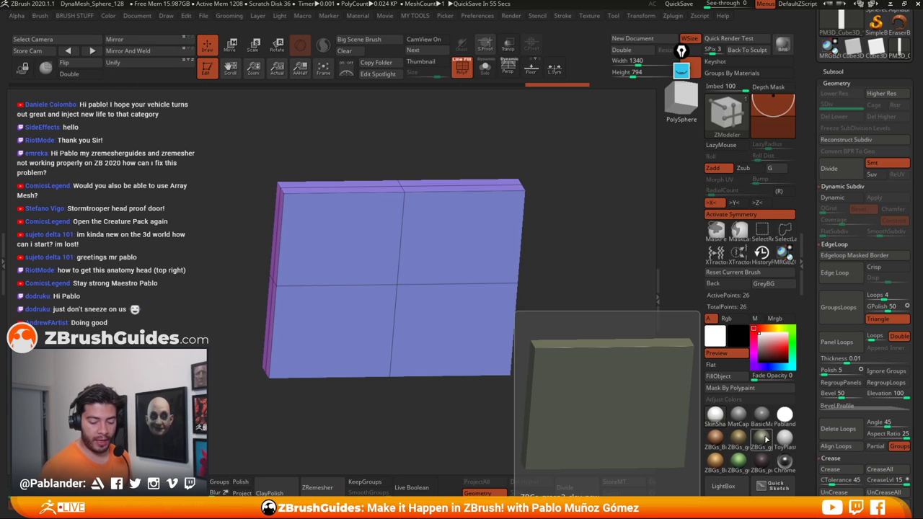
pyautogui.moveTo(568, 320)
pyautogui.keyDown('shift'); pyautogui.mouseDown()
pyautogui.moveTo(559, 315)
pyautogui.moveTo(571, 328)
pyautogui.mouseUp(); pyautogui.keyUp('shift')
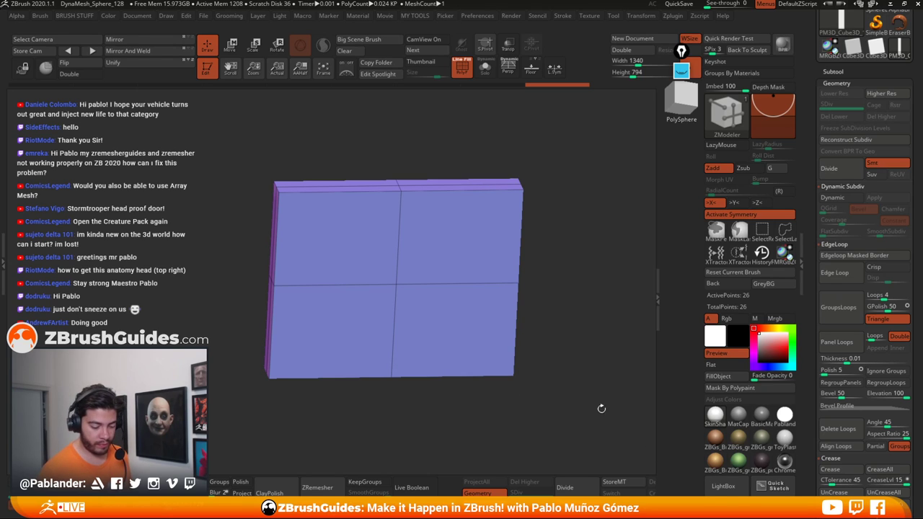
pyautogui.moveTo(724, 441)
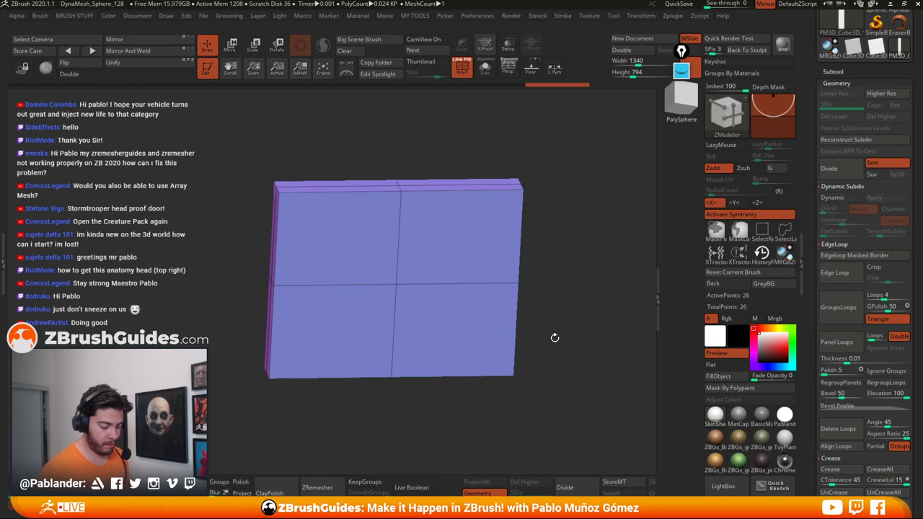
# Step: Set the ZModeler edge action to Slide and lower the slab's horizontal middle edge loop to about two thirds of the way down
pyautogui.moveTo(585, 192); pyautogui.dragTo(559, 290)
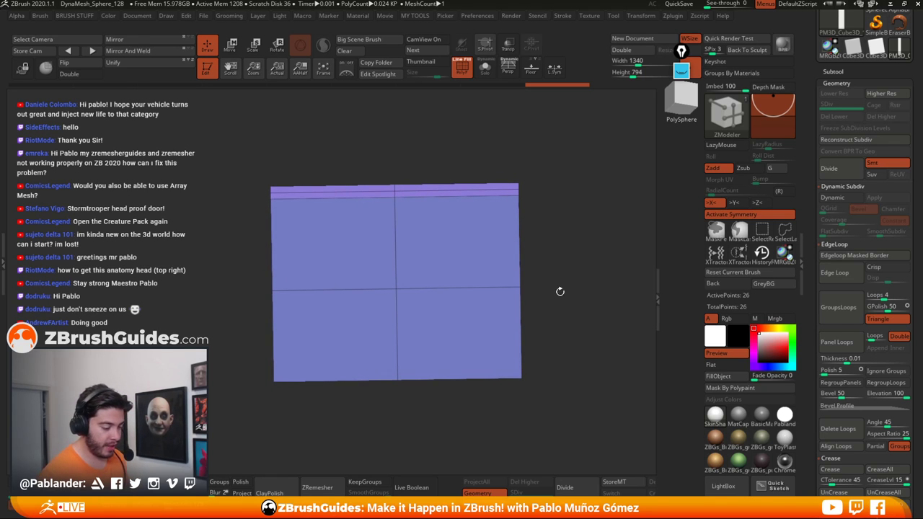
pyautogui.keyDown('shift'); pyautogui.moveTo(571, 363); pyautogui.dragTo(558, 329); pyautogui.keyUp('shift')
pyautogui.moveTo(536, 282); pyautogui.dragTo(553, 286)
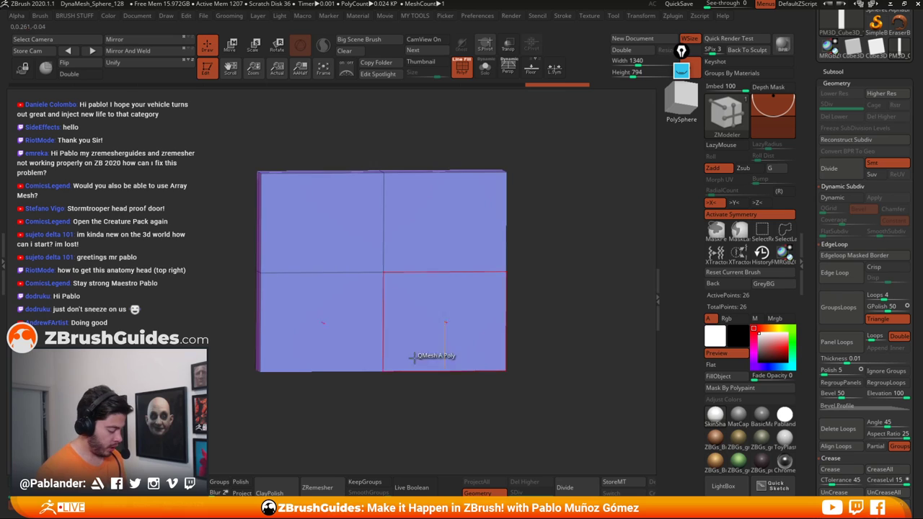
pyautogui.moveTo(553, 243)
pyautogui.mouseDown()
pyautogui.moveTo(563, 247)
pyautogui.moveTo(552, 284)
pyautogui.moveTo(563, 238)
pyautogui.mouseUp()
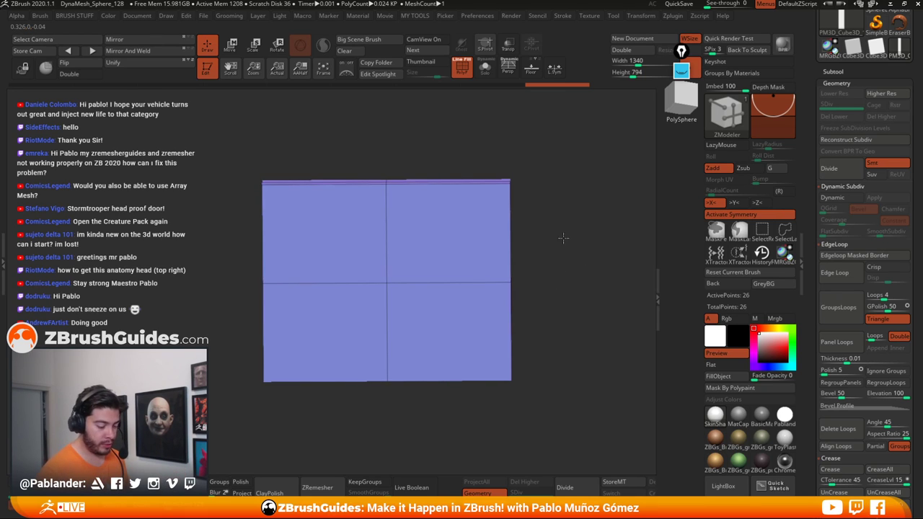
pyautogui.moveTo(553, 278); pyautogui.dragTo(562, 275)
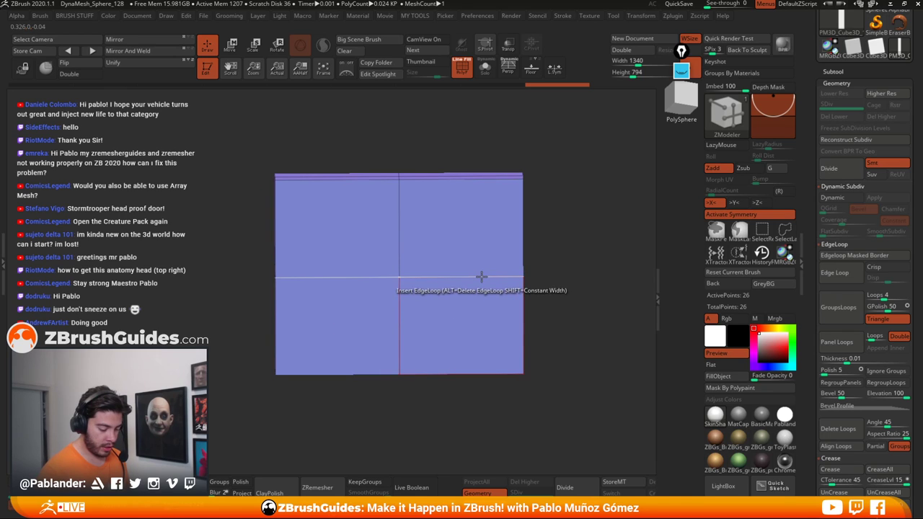
pyautogui.press('space')
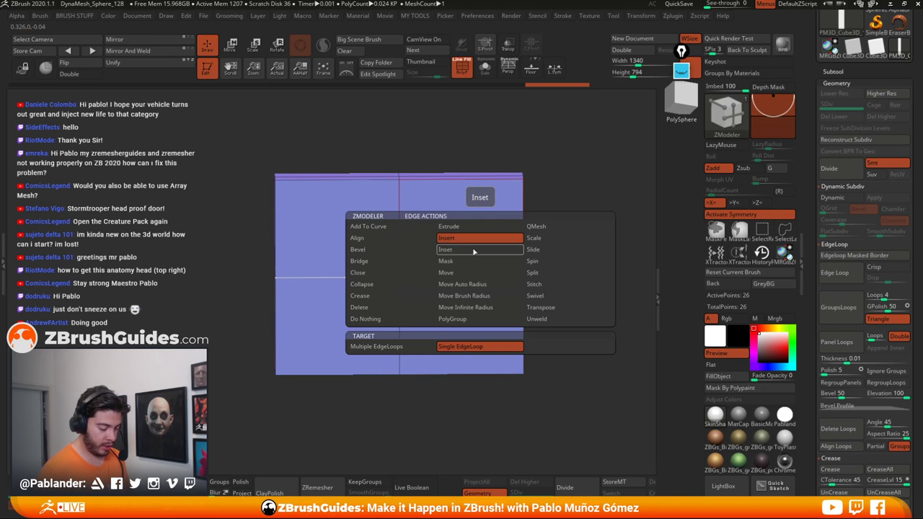
pyautogui.click(548, 251)
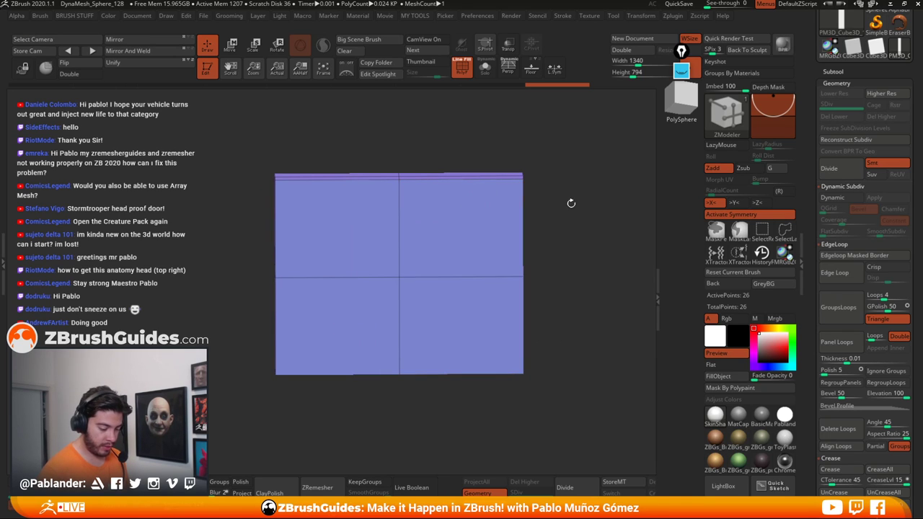
pyautogui.keyDown('shift'); pyautogui.moveTo(570, 203); pyautogui.dragTo(522, 252); pyautogui.keyUp('shift')
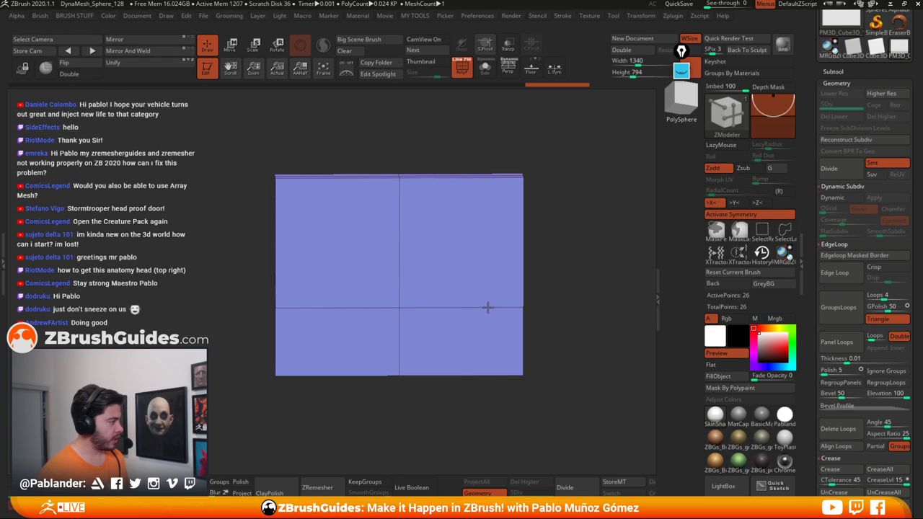
pyautogui.moveTo(487, 308); pyautogui.dragTo(488, 302)
# Step: Insert a horizontal edge loop near the slab's upper edge and symmetrical vertical loops close to both sides
pyautogui.keyDown('shift'); pyautogui.moveTo(567, 272); pyautogui.dragTo(544, 267); pyautogui.keyUp('shift')
pyautogui.press('space')
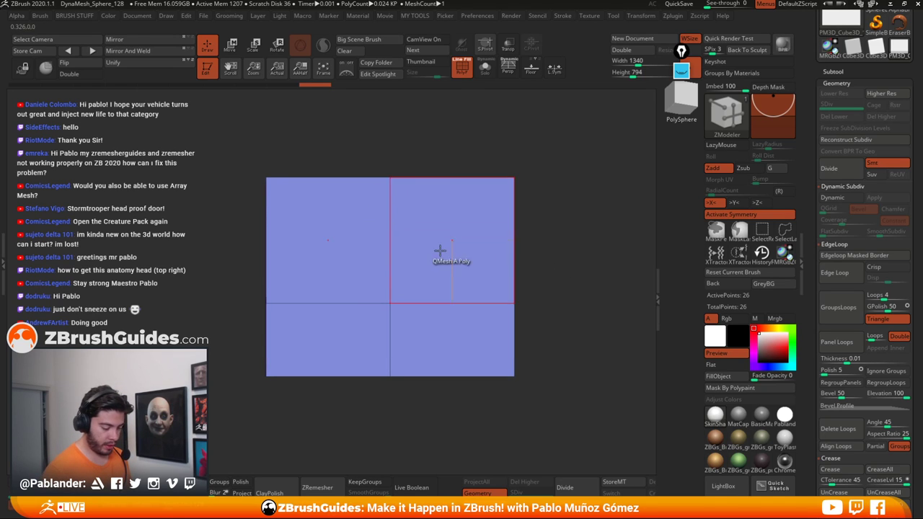
pyautogui.moveTo(389, 257); pyautogui.dragTo(392, 204)
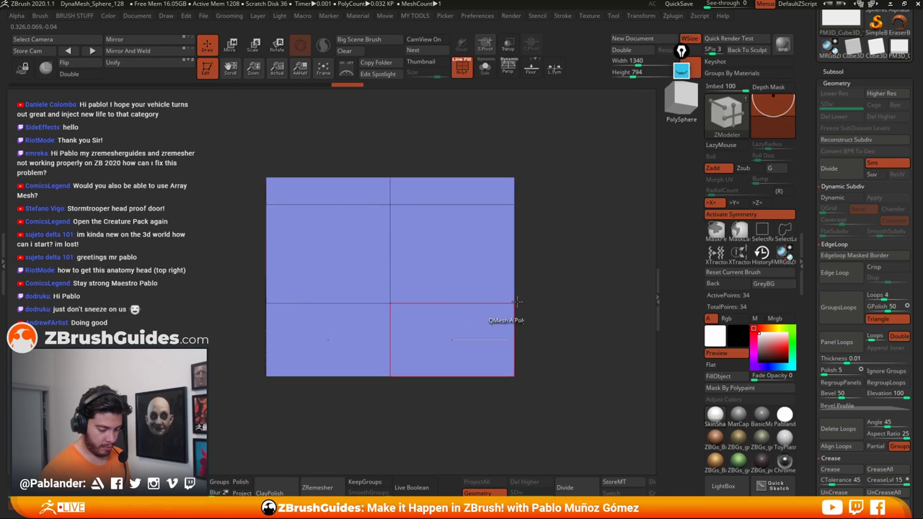
pyautogui.moveTo(477, 304); pyautogui.dragTo(502, 306)
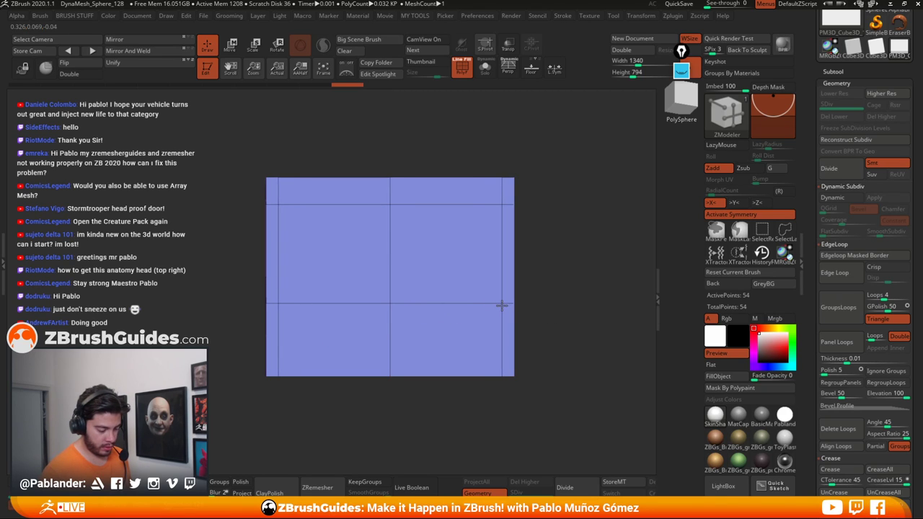
# Step: Mark the two large polygons between the horizontal loops on the slab's front as a temporary white polygroup
pyautogui.moveTo(550, 254); pyautogui.dragTo(505, 256)
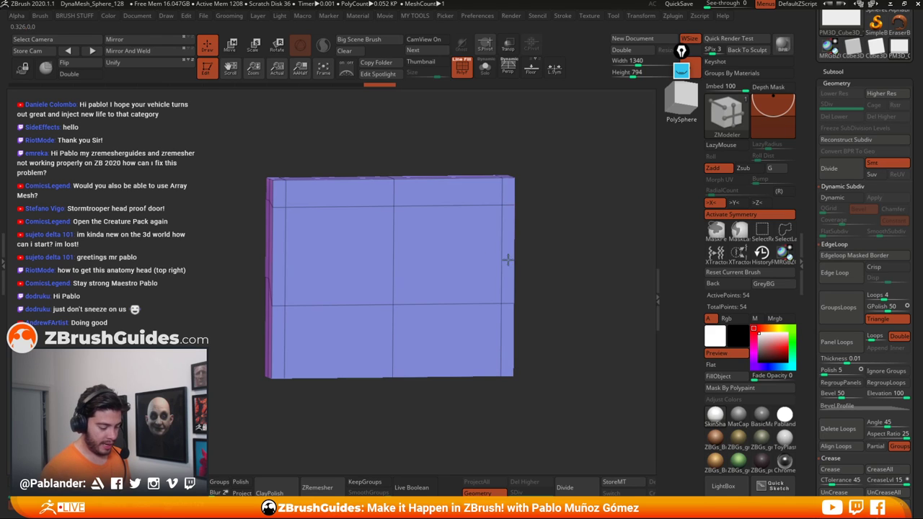
pyautogui.keyDown('alt'); pyautogui.moveTo(448, 256); pyautogui.dragTo(381, 260); pyautogui.keyUp('alt')
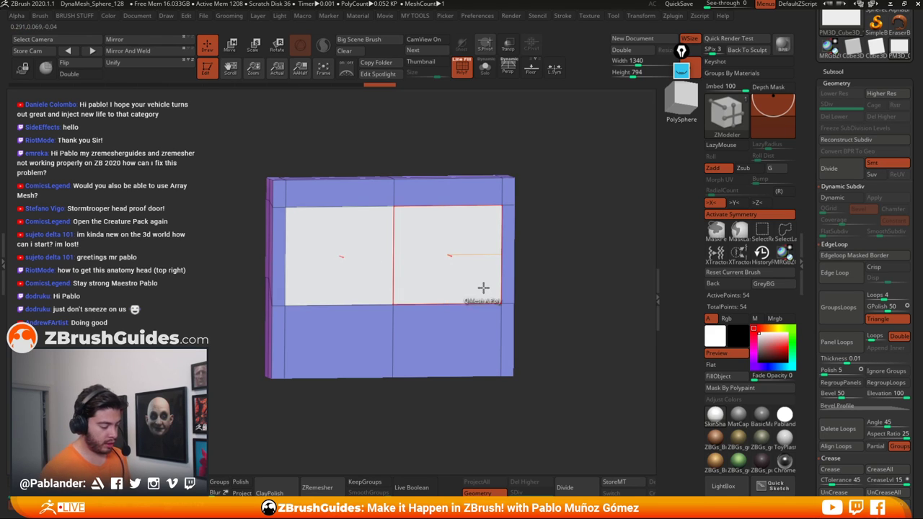
pyautogui.hotkey('ctrl', 'w')
pyautogui.hotkey('ctrl', 'z')
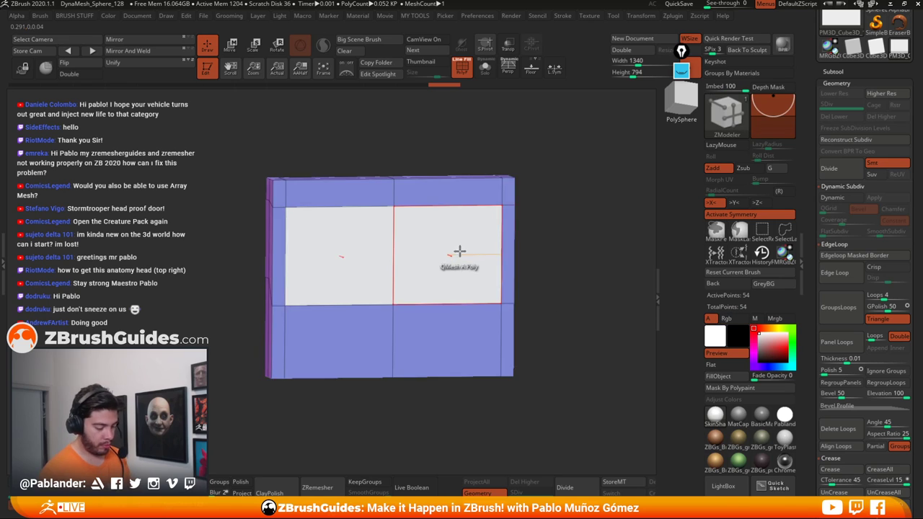
pyautogui.press('space')
pyautogui.moveTo(612, 215); pyautogui.dragTo(560, 275)
pyautogui.hotkey('ctrl', 'z')
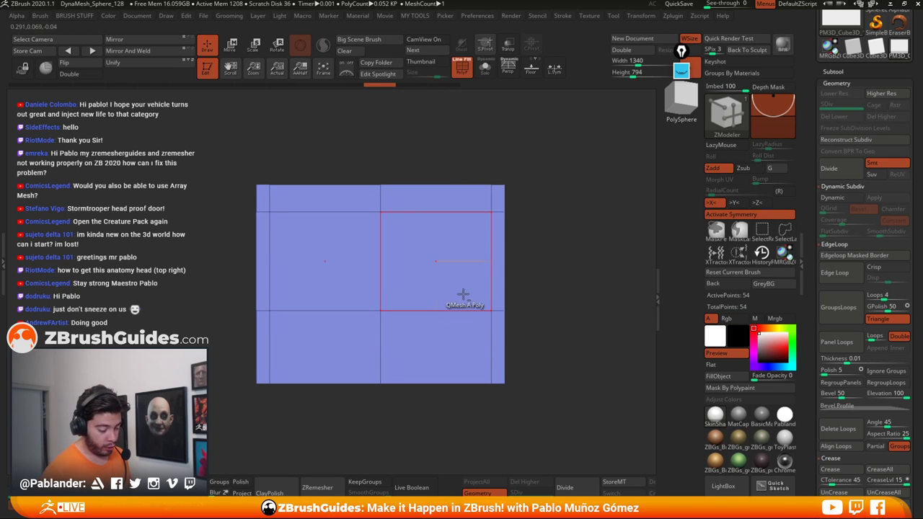
pyautogui.hotkey('ctrl', 'shift', 'z')
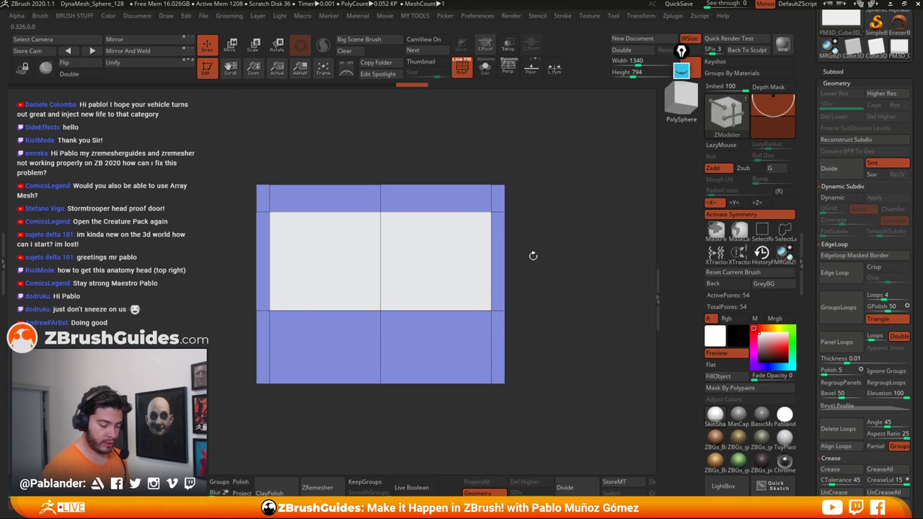
# Step: Assign the marked front polygons their own polygroup using the PolyGroup action with the A Single Poly target
pyautogui.press('space')
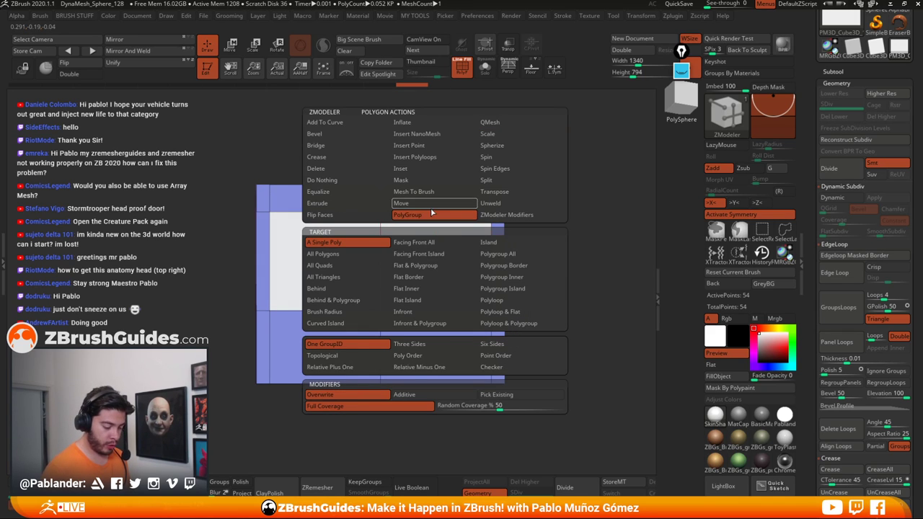
pyautogui.click(350, 242)
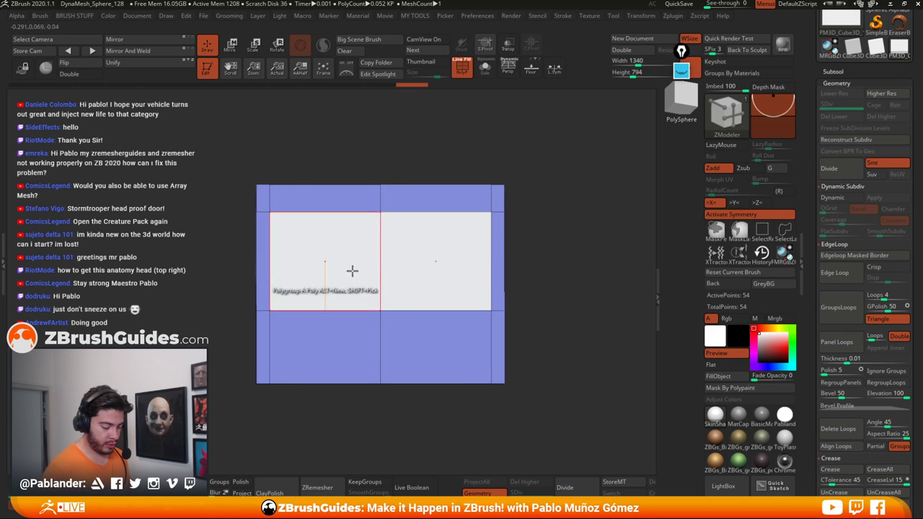
pyautogui.click(436, 249)
pyautogui.moveTo(556, 327); pyautogui.dragTo(562, 314)
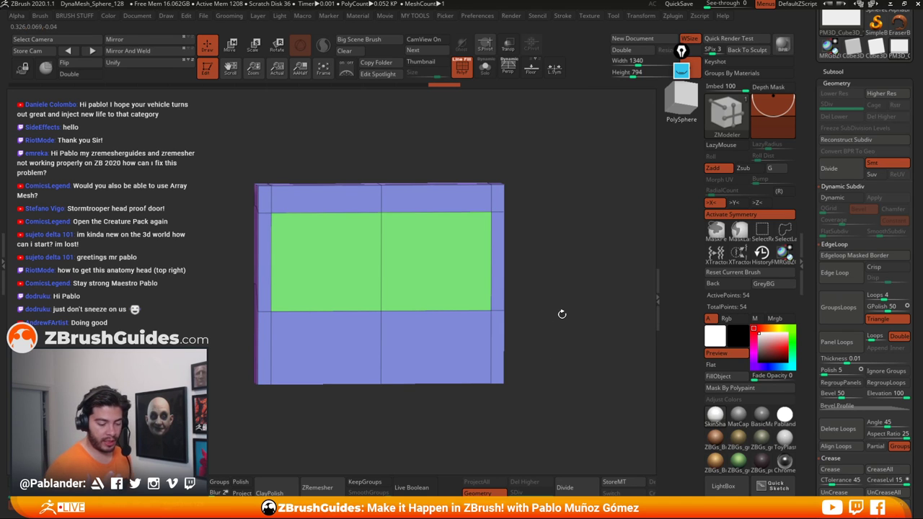
pyautogui.moveTo(544, 213); pyautogui.dragTo(511, 284)
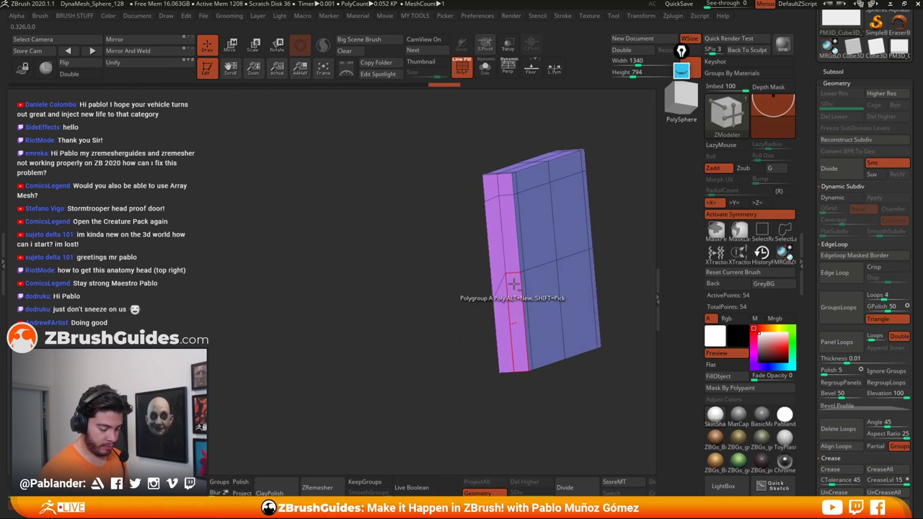
# Step: Undo the front polygroup, the added edge loops and the slide of the slab's horizontal middle loop
pyautogui.moveTo(628, 254); pyautogui.dragTo(501, 240)
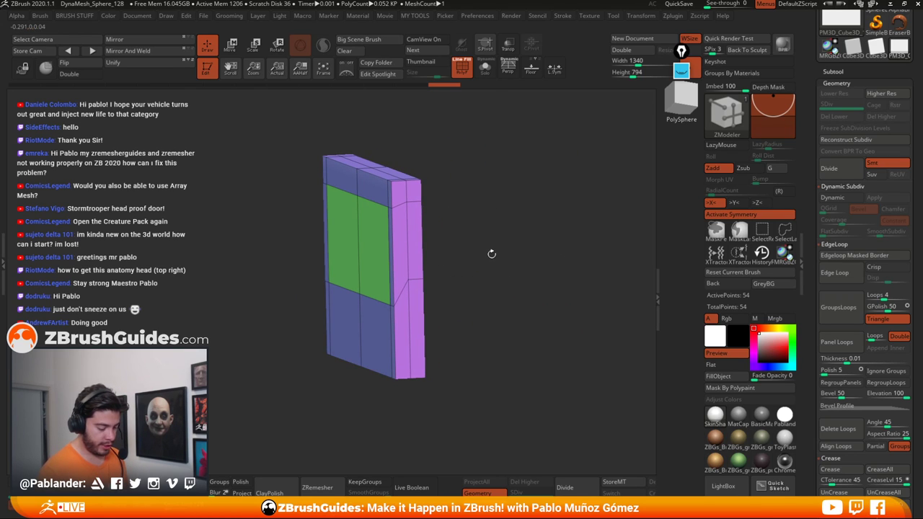
pyautogui.moveTo(490, 255); pyautogui.dragTo(494, 249)
pyautogui.hotkey('ctrl', 'z')
pyautogui.hotkey('ctrl', 'z')
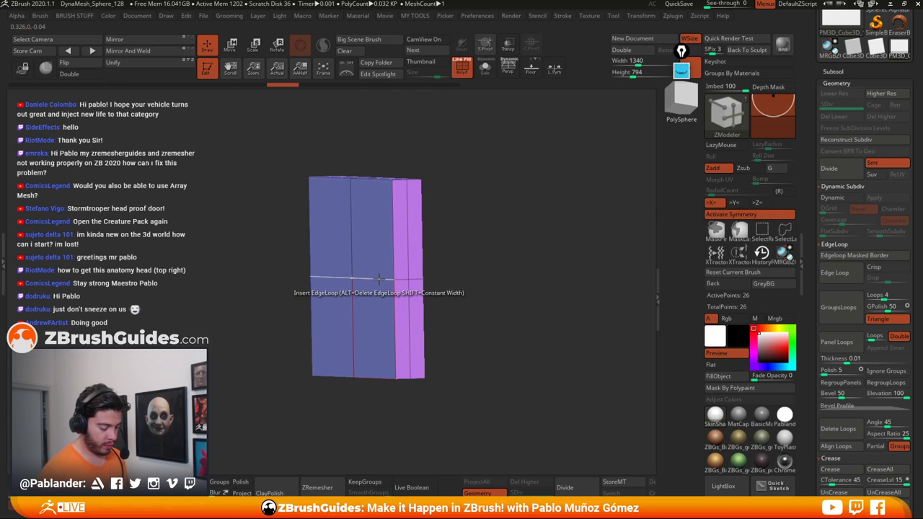
# Step: Slide the slab's horizontal middle loop down to about two thirds of its height, using the Slide edge action with the EdgeLoop Complete target
pyautogui.press('space')
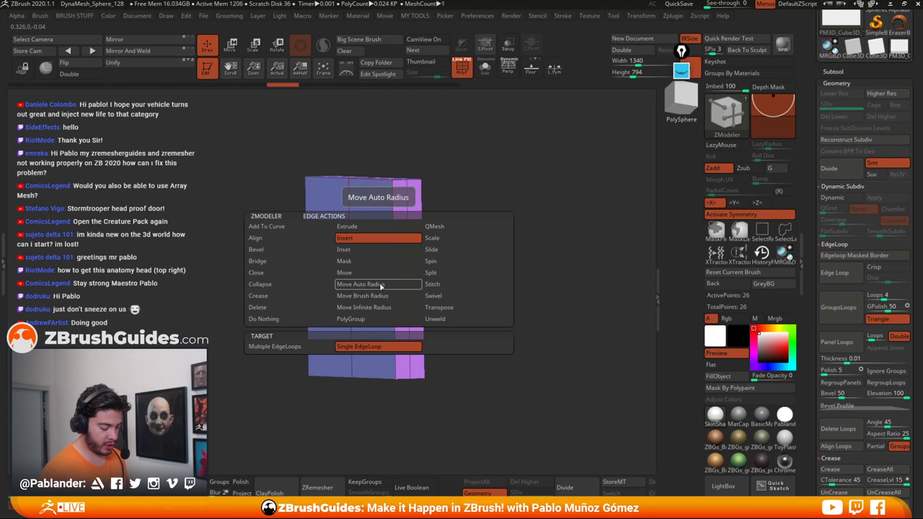
pyautogui.click(444, 250)
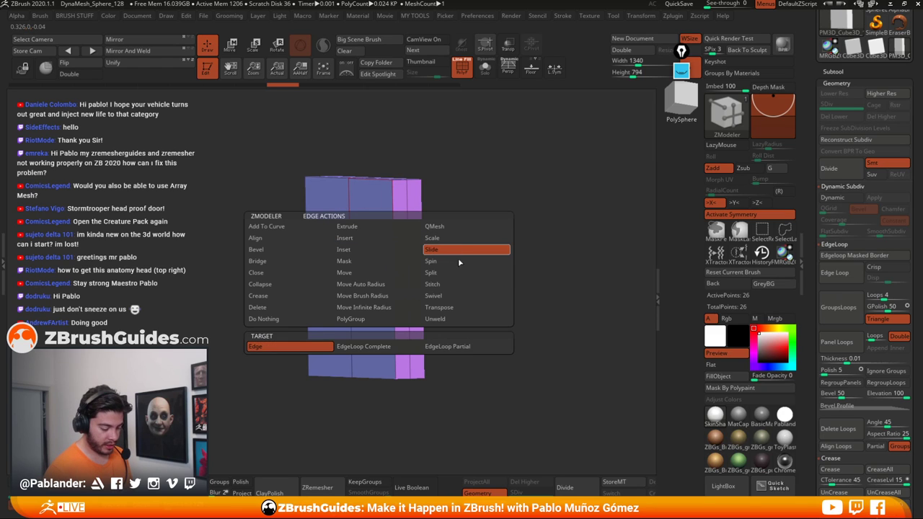
pyautogui.click(357, 347)
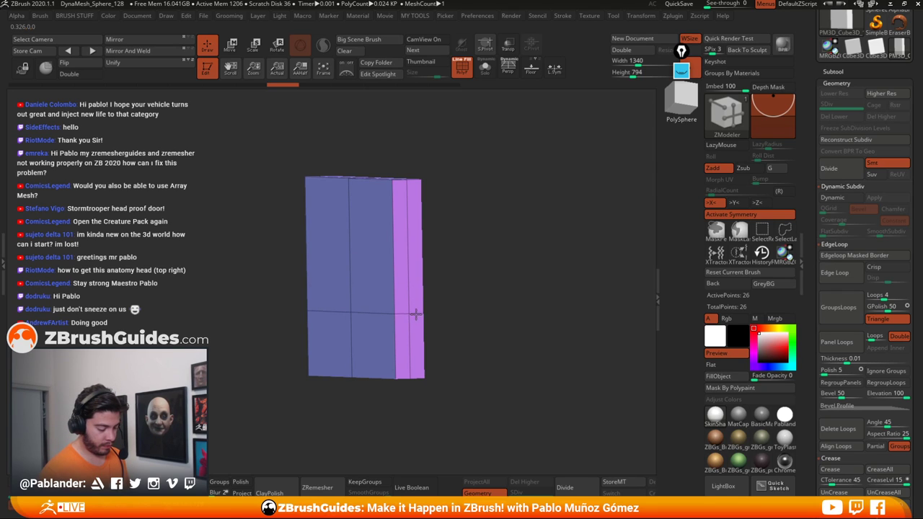
pyautogui.keyDown('shift'); pyautogui.moveTo(465, 283); pyautogui.dragTo(588, 273); pyautogui.keyUp('shift')
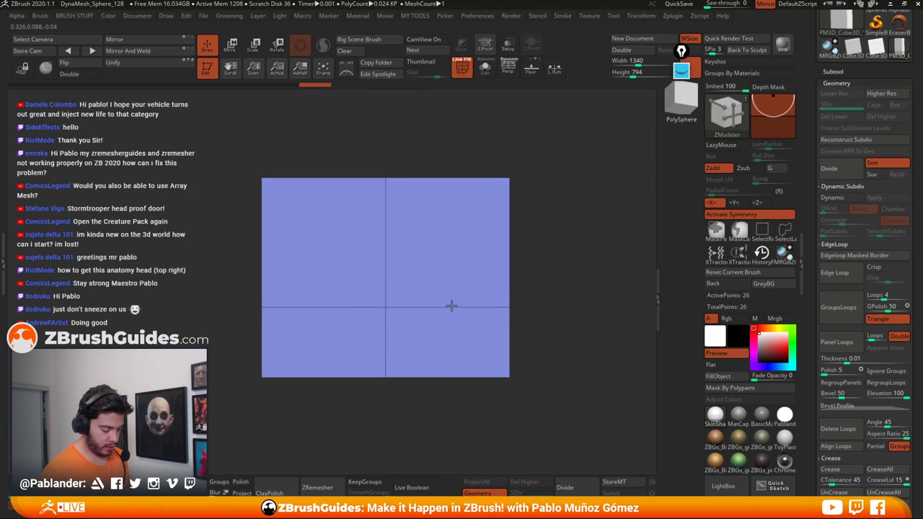
# Step: Insert a horizontal edge loop near the slab's upper edge and symmetrical vertical loops near both sides, and slide the horizontal loops slightly closer together
pyautogui.press('space')
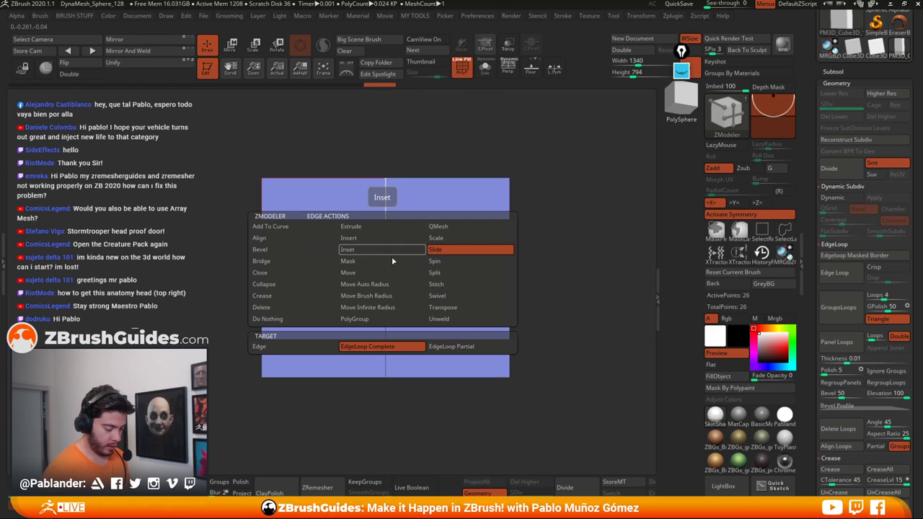
pyautogui.click(355, 250)
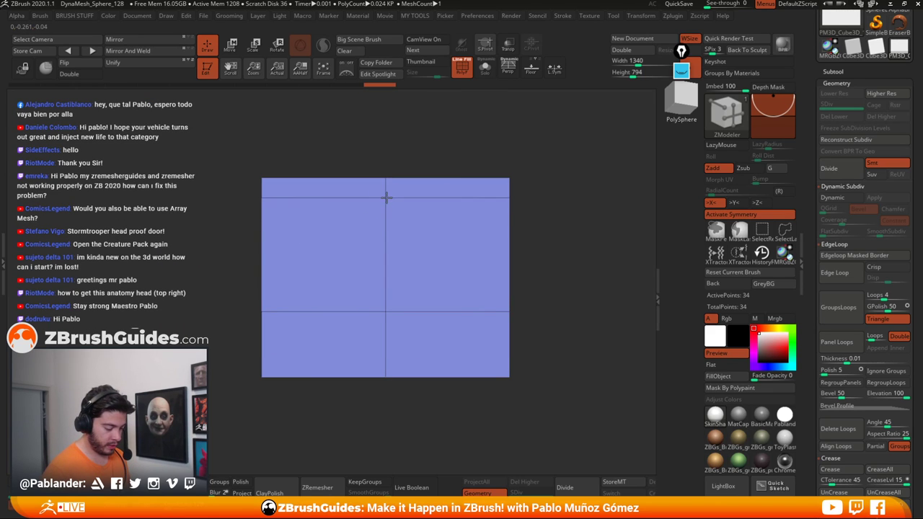
pyautogui.moveTo(443, 309); pyautogui.dragTo(491, 307)
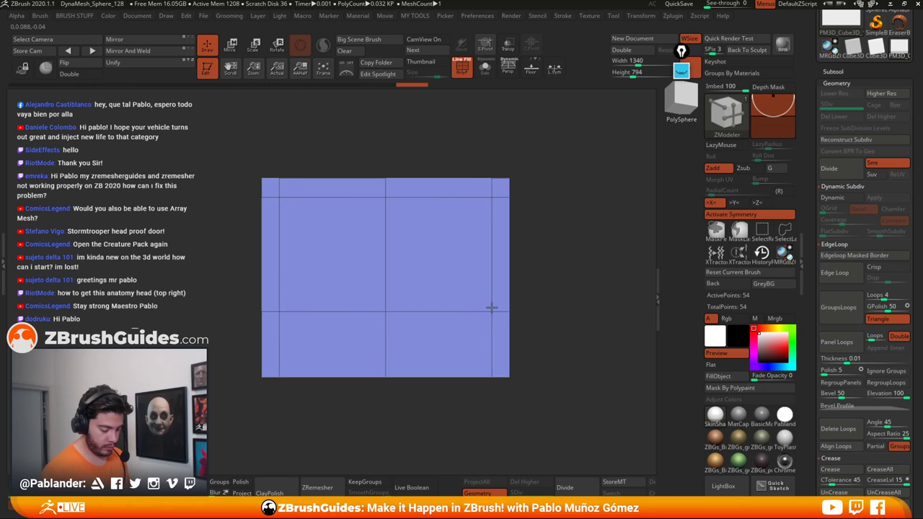
pyautogui.press('space')
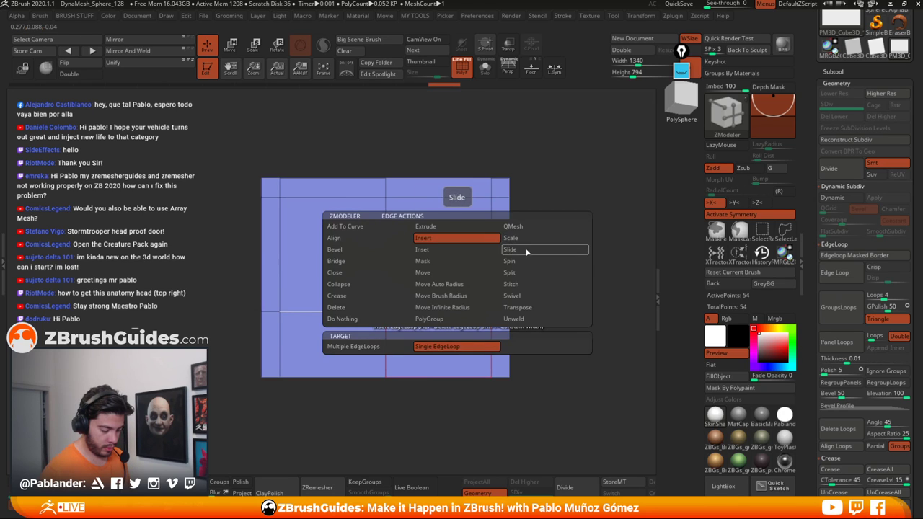
pyautogui.click(526, 252)
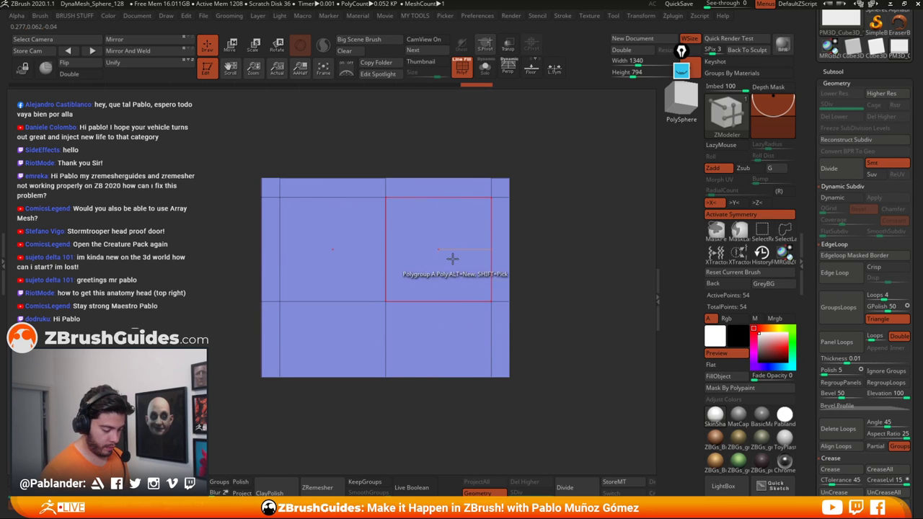
# Step: Assign the central front rectangle between the loops its own polygroup, using the PolyGroup action with the A Single Poly target
pyautogui.press('space')
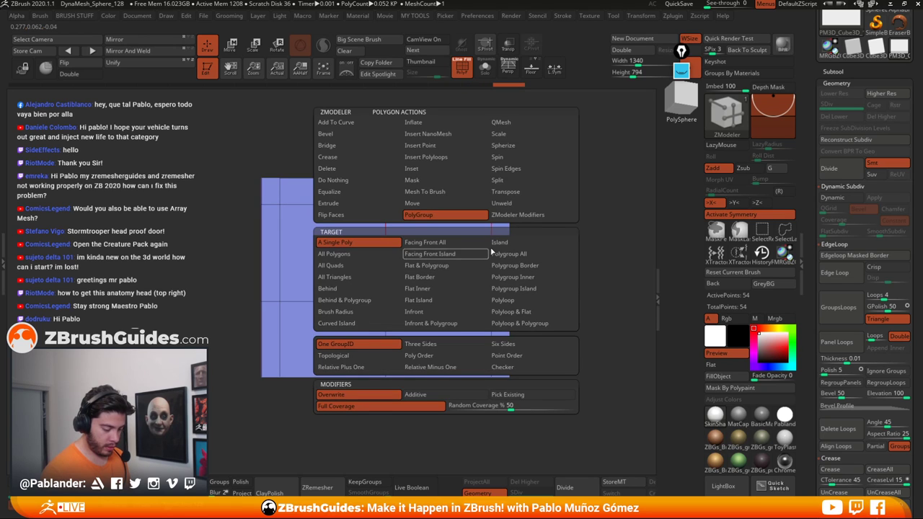
pyautogui.click(432, 215)
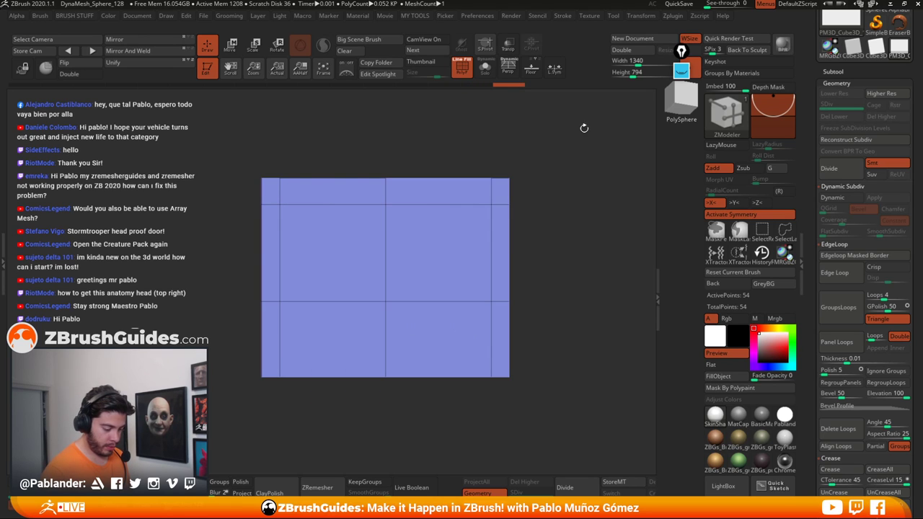
pyautogui.click(435, 243)
pyautogui.moveTo(558, 236); pyautogui.dragTo(549, 284)
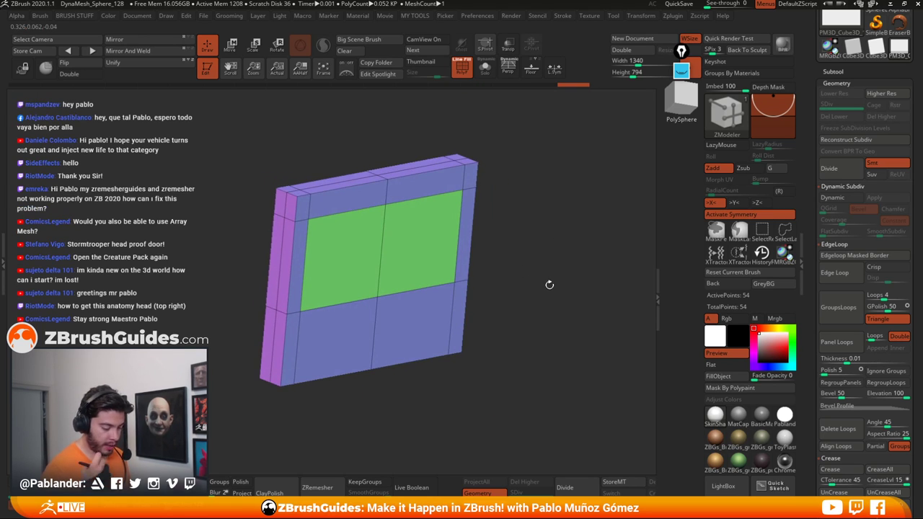
pyautogui.moveTo(492, 250); pyautogui.dragTo(576, 323)
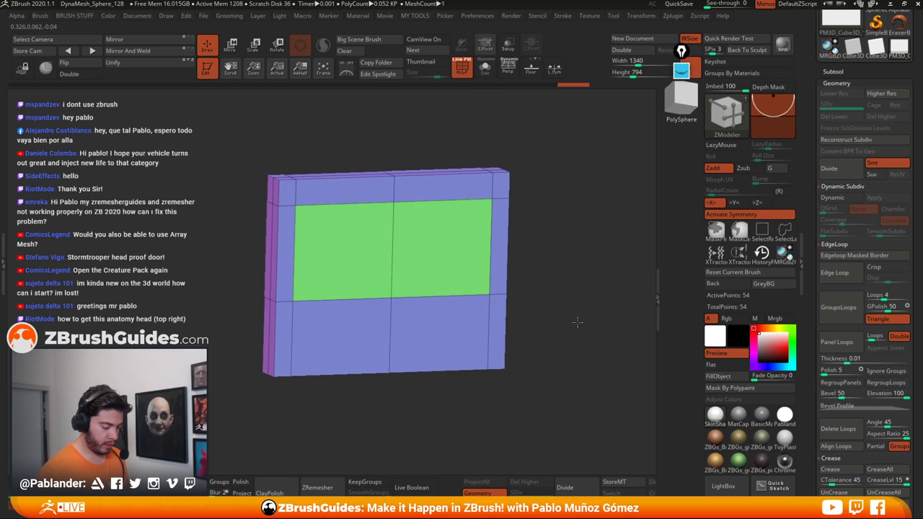
pyautogui.moveTo(540, 293); pyautogui.dragTo(541, 273)
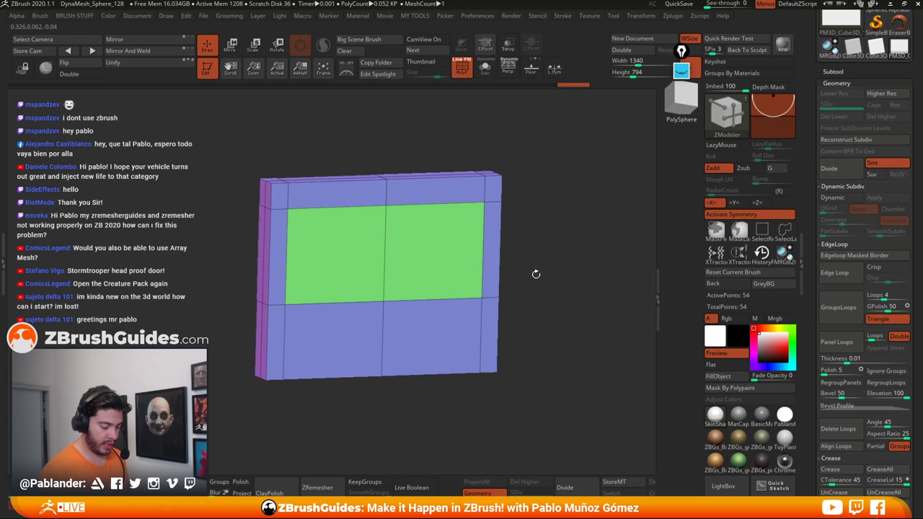
pyautogui.moveTo(535, 274); pyautogui.dragTo(562, 220)
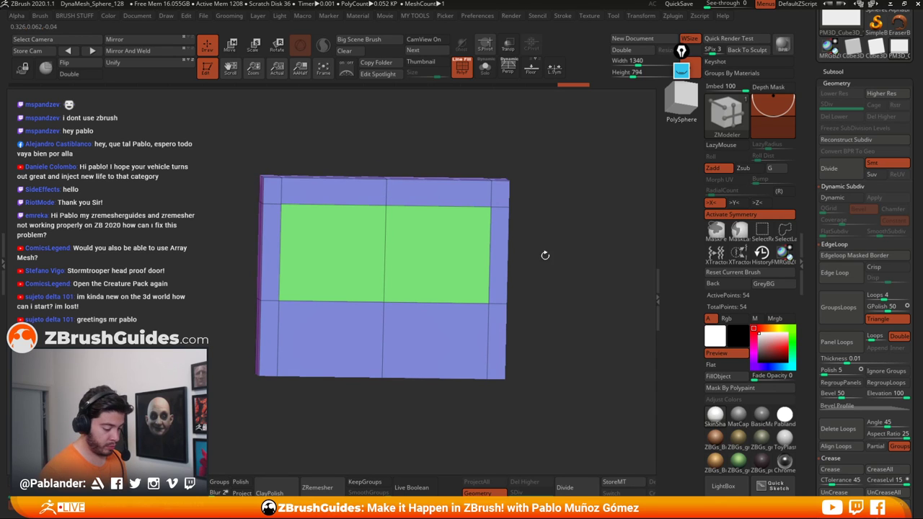
# Step: Mark all front polygons surrounding the central rectangle as a temporary white polygroup
pyautogui.keyDown('alt'); pyautogui.click(500, 193); pyautogui.keyUp('alt')
pyautogui.keyDown('alt'); pyautogui.click(474, 195); pyautogui.keyUp('alt')
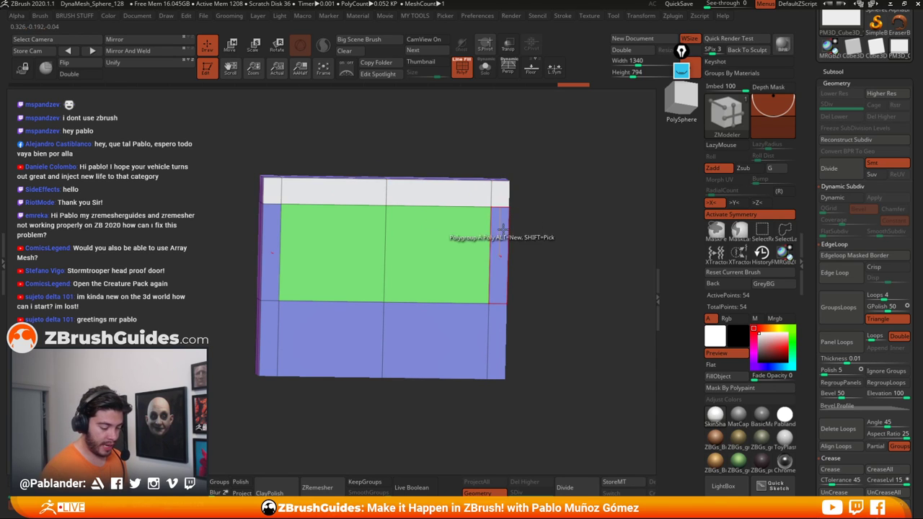
pyautogui.keyDown('alt'); pyautogui.click(501, 247); pyautogui.keyUp('alt')
pyautogui.keyDown('alt'); pyautogui.click(499, 330); pyautogui.keyUp('alt')
pyautogui.keyDown('alt'); pyautogui.click(461, 342); pyautogui.keyUp('alt')
pyautogui.moveTo(555, 287)
pyautogui.mouseDown()
pyautogui.moveTo(568, 298)
pyautogui.moveTo(579, 278)
pyautogui.moveTo(553, 270)
pyautogui.moveTo(537, 284)
pyautogui.mouseUp()
# Step: Set the ZModeler polygon action to QMesh with the A Single Poly target
pyautogui.press('space')
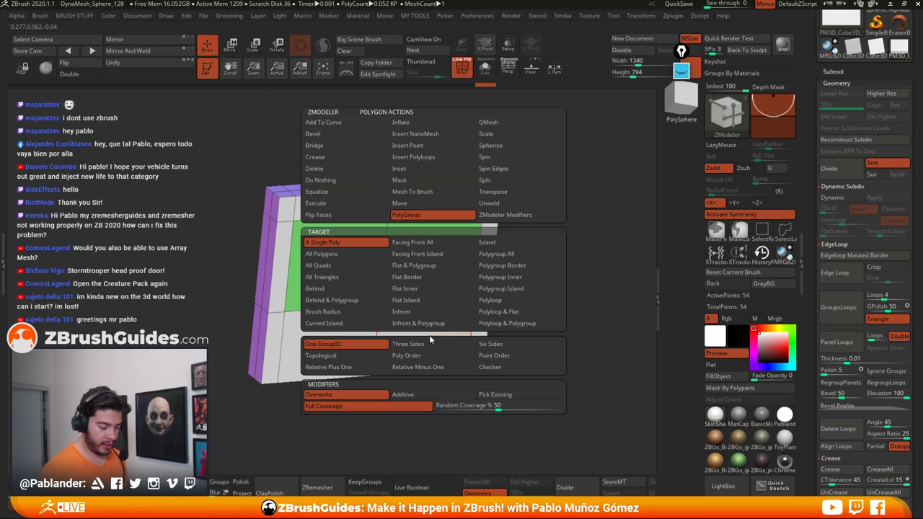
pyautogui.click(503, 122)
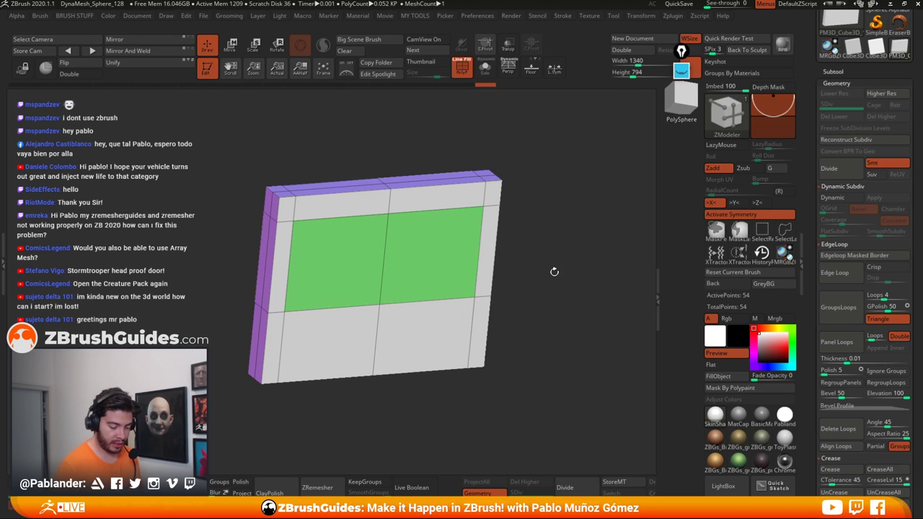
# Step: Try extruding the marked frame polygons outward with QMesh, and undo each attempt
pyautogui.moveTo(429, 330); pyautogui.dragTo(441, 344)
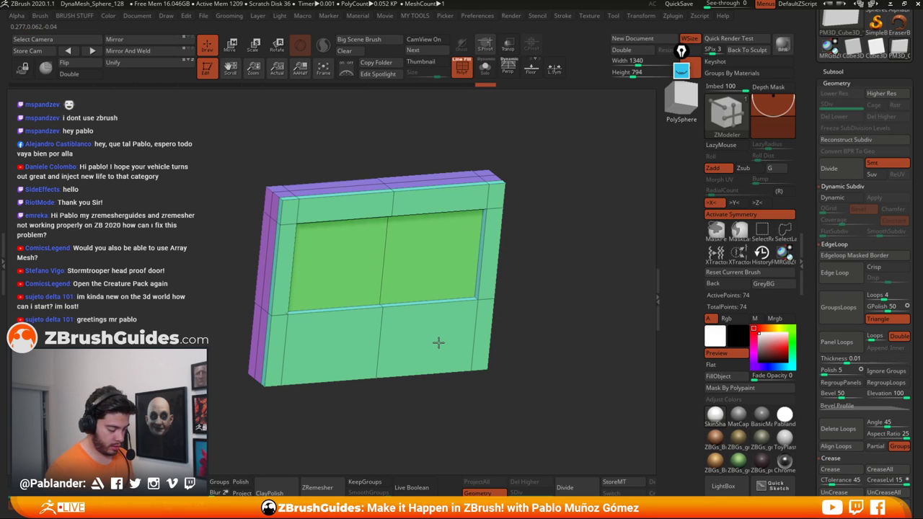
pyautogui.hotkey('ctrl', 'z')
pyautogui.moveTo(448, 352)
pyautogui.mouseDown()
pyautogui.moveTo(434, 334)
pyautogui.moveTo(447, 358)
pyautogui.moveTo(430, 350)
pyautogui.mouseUp()
pyautogui.hotkey('ctrl', 'z')
# Step: Extrude the marked frame polygons outward with QMesh so the central rectangle becomes a recess
pyautogui.moveTo(532, 292); pyautogui.dragTo(507, 308)
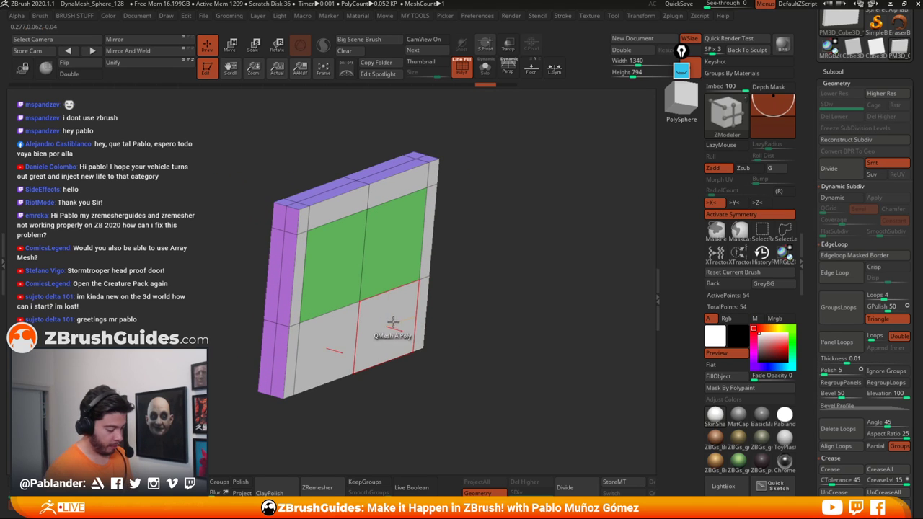
pyautogui.moveTo(498, 287)
pyautogui.mouseDown()
pyautogui.moveTo(493, 280)
pyautogui.moveTo(495, 298)
pyautogui.mouseUp()
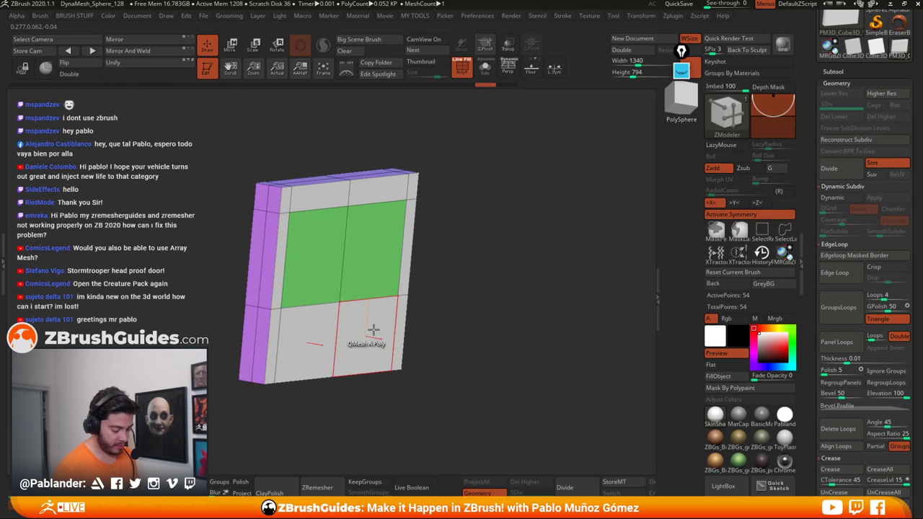
pyautogui.moveTo(370, 322); pyautogui.dragTo(395, 327)
pyautogui.moveTo(482, 298); pyautogui.dragTo(387, 253)
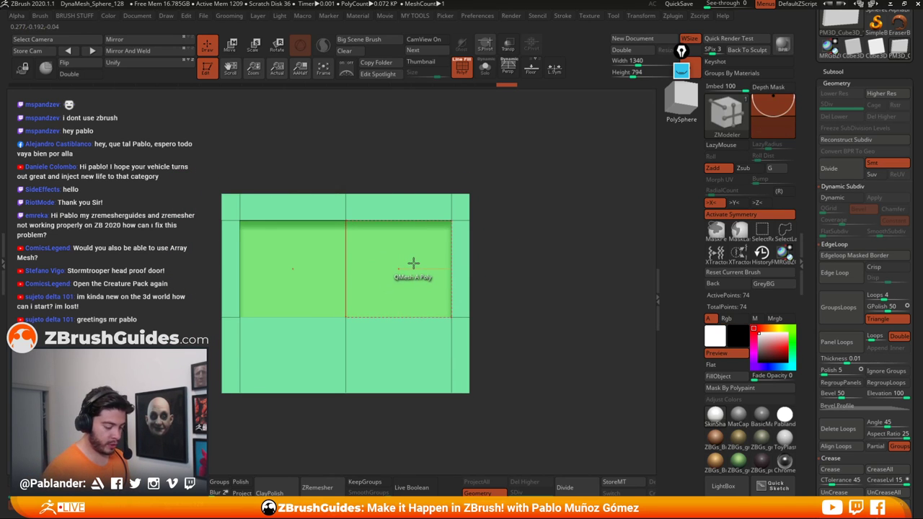
# Step: Scale down the recess's back face with the Scale polygon action set to Polygon Center, giving the recess slanted walls
pyautogui.press('space')
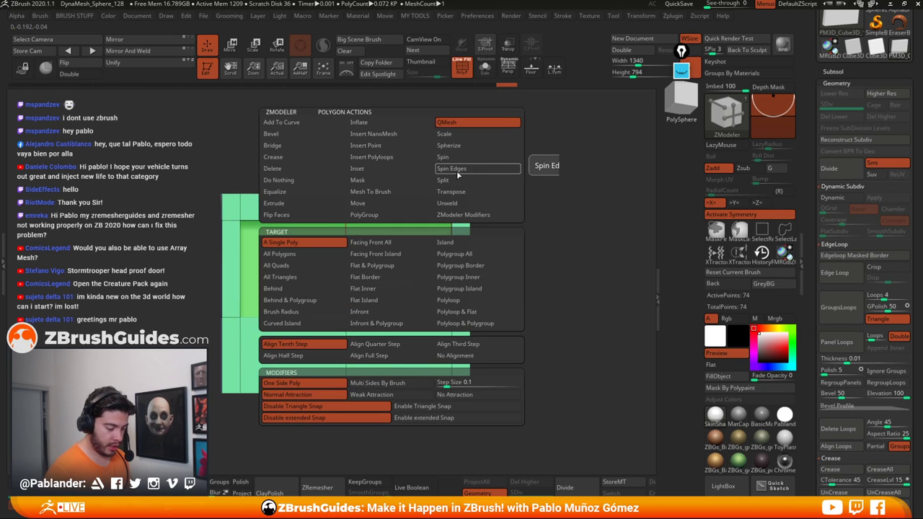
pyautogui.click(451, 135)
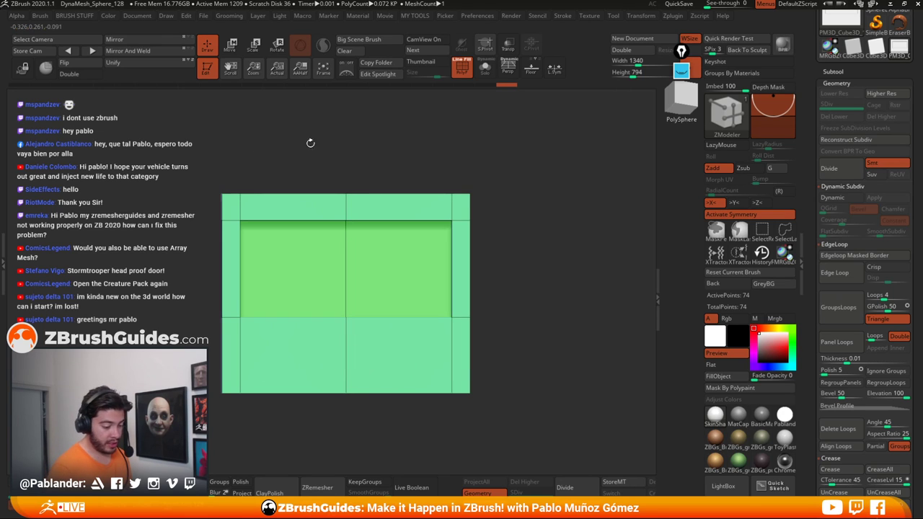
pyautogui.press('space')
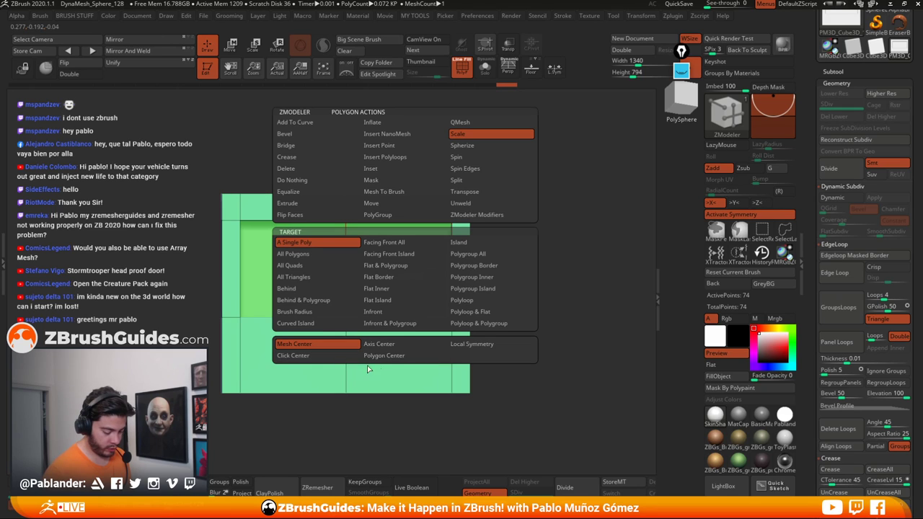
pyautogui.click(404, 356)
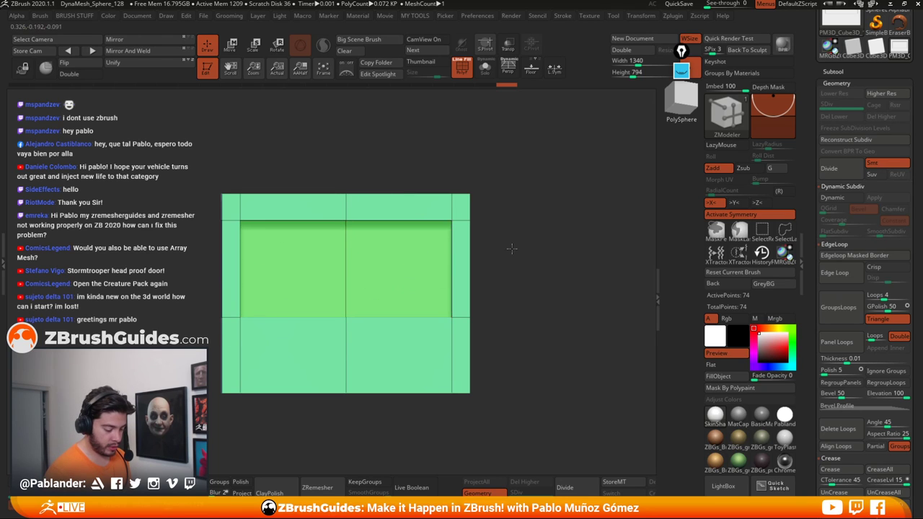
pyautogui.moveTo(405, 268); pyautogui.dragTo(367, 284)
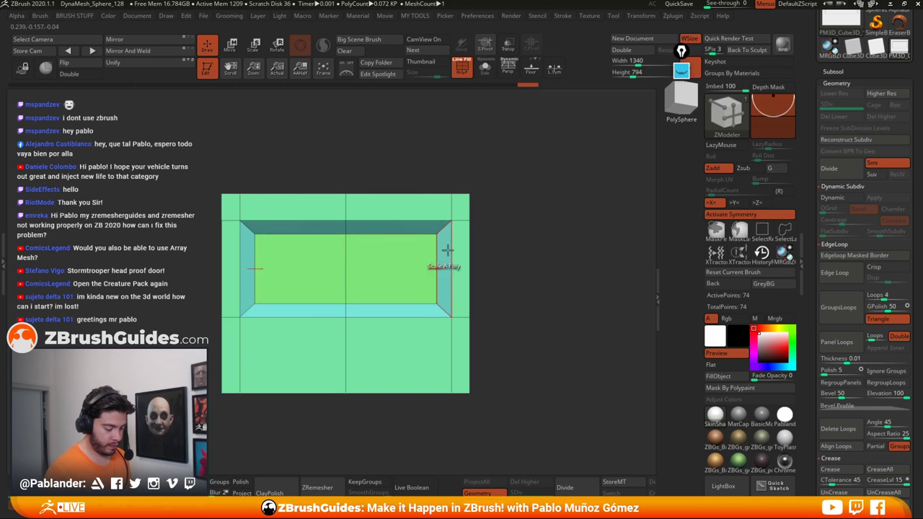
pyautogui.moveTo(501, 231); pyautogui.dragTo(395, 287)
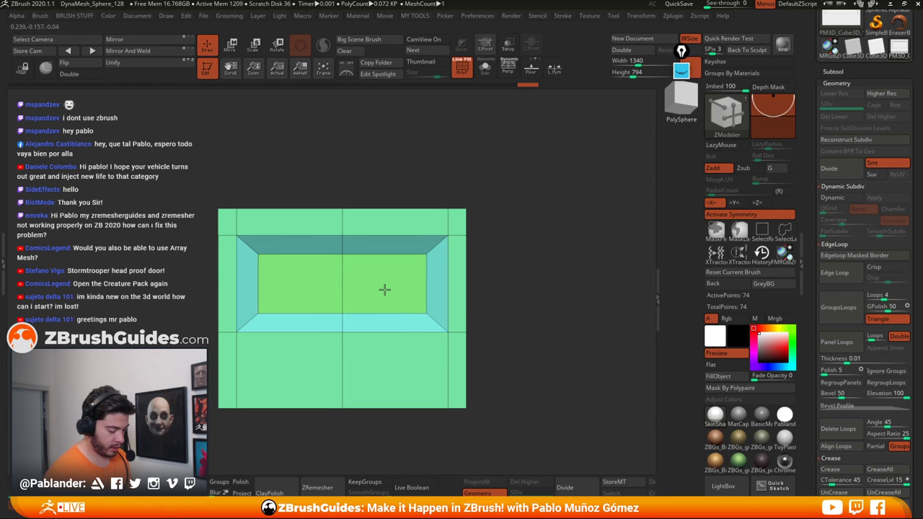
# Step: Try scaling the front polygons below the recess, and undo the change
pyautogui.moveTo(476, 269); pyautogui.dragTo(544, 282)
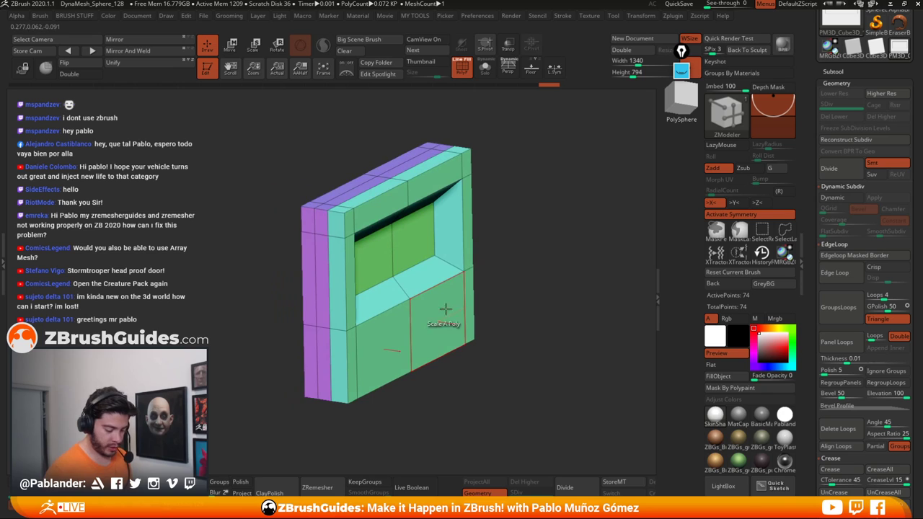
pyautogui.moveTo(476, 245); pyautogui.dragTo(471, 207)
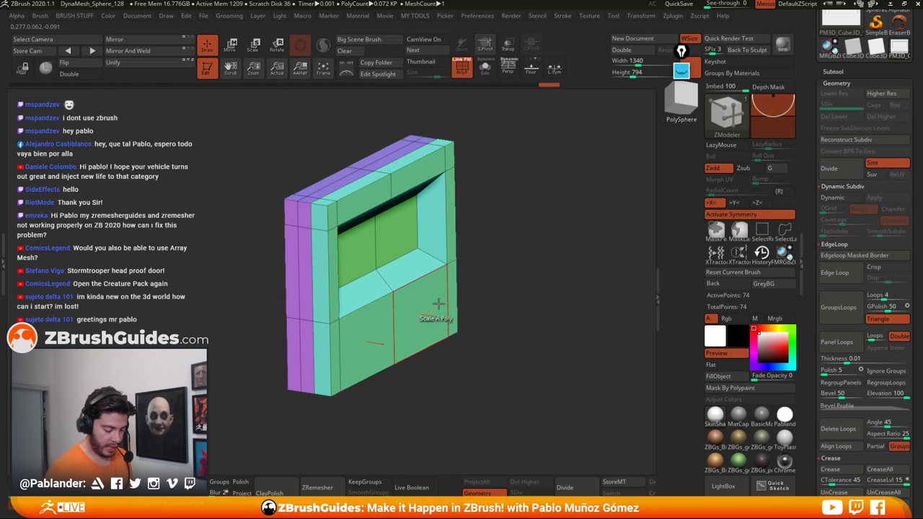
pyautogui.moveTo(438, 303); pyautogui.dragTo(441, 301, button='right')
pyautogui.moveTo(429, 307); pyautogui.dragTo(431, 309)
pyautogui.hotkey('ctrl', 'z')
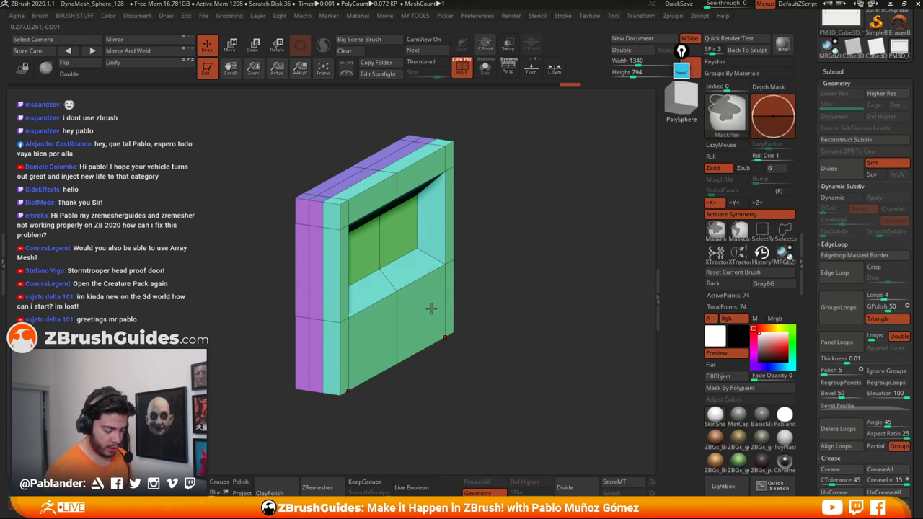
# Step: Set the QMesh polygon action's target to Polygroup All and try it on the front polygons below the recess
pyautogui.press('space')
pyautogui.moveTo(648, 138); pyautogui.dragTo(653, 137)
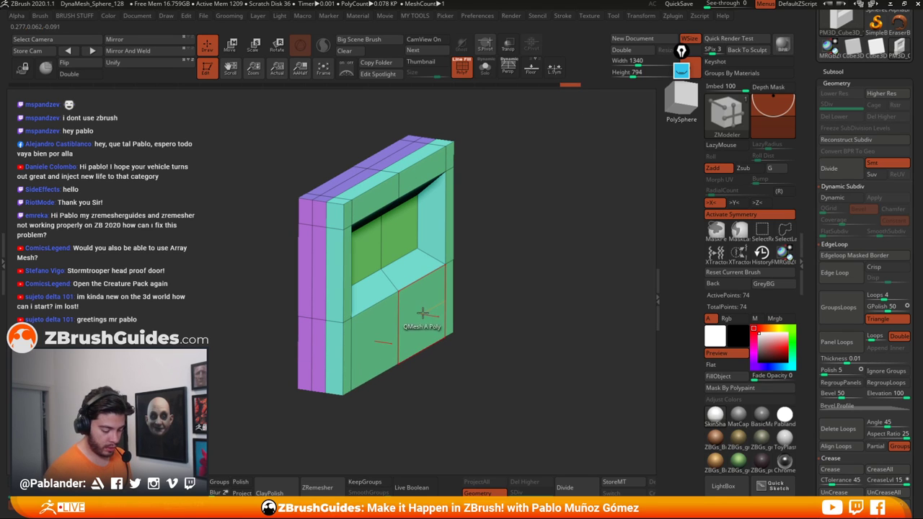
pyautogui.moveTo(472, 289); pyautogui.dragTo(411, 309)
pyautogui.press('space')
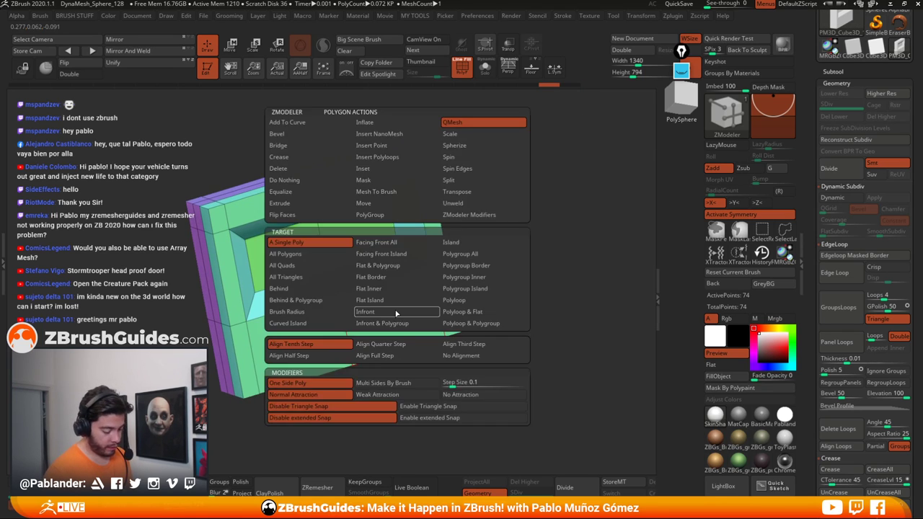
pyautogui.click(478, 255)
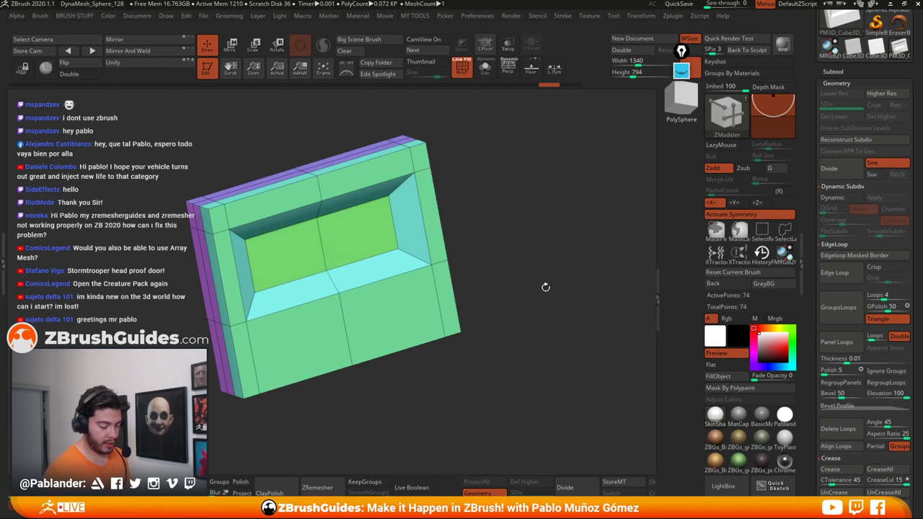
pyautogui.moveTo(488, 289); pyautogui.dragTo(527, 256)
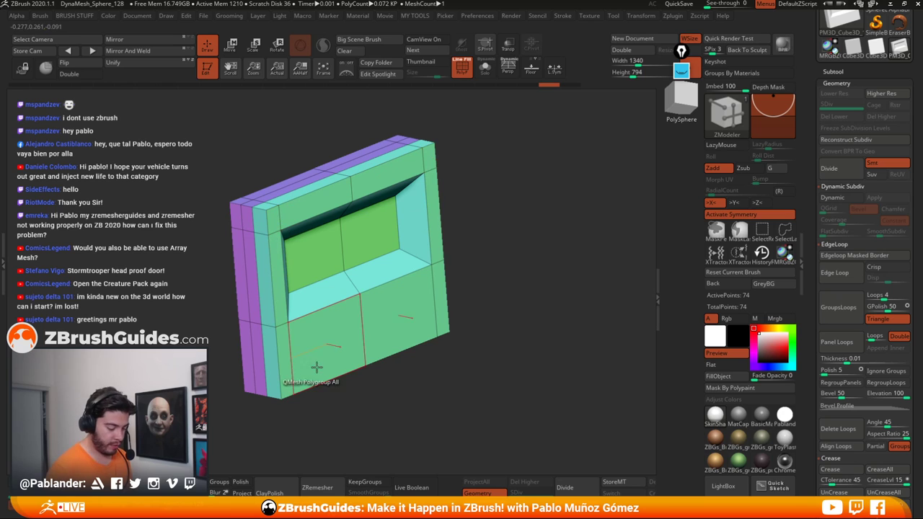
pyautogui.moveTo(521, 265); pyautogui.dragTo(505, 281)
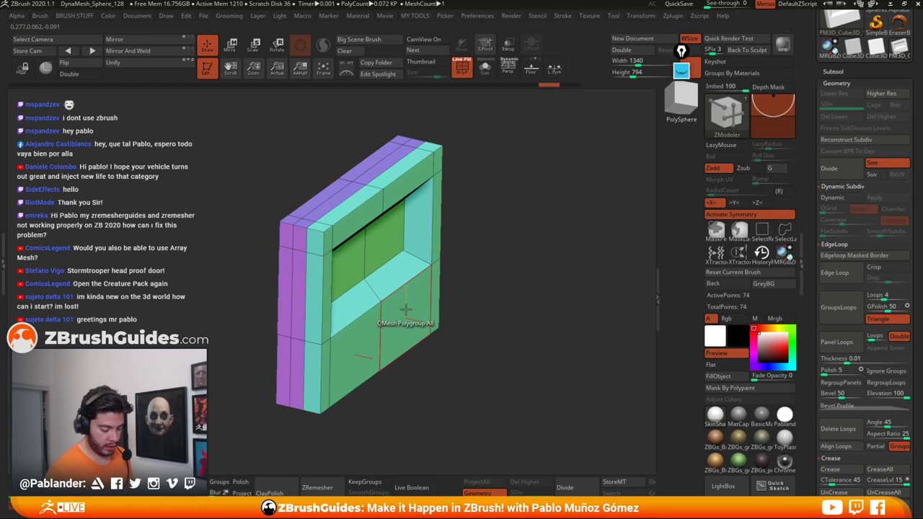
pyautogui.moveTo(406, 308)
pyautogui.mouseDown()
pyautogui.moveTo(451, 323)
pyautogui.moveTo(400, 307)
pyautogui.moveTo(412, 310)
pyautogui.mouseUp()
pyautogui.moveTo(505, 281); pyautogui.dragTo(537, 272)
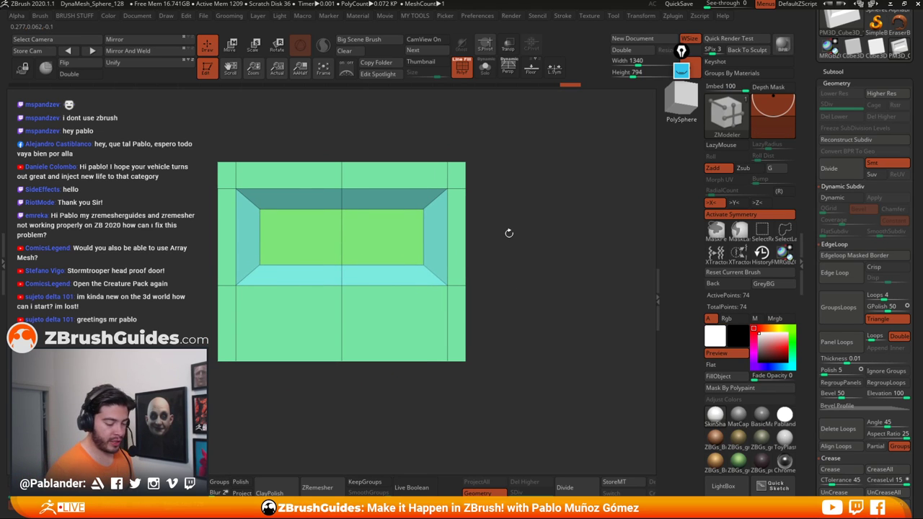
pyautogui.keyDown('alt'); pyautogui.moveTo(523, 262); pyautogui.dragTo(554, 267); pyautogui.keyUp('alt')
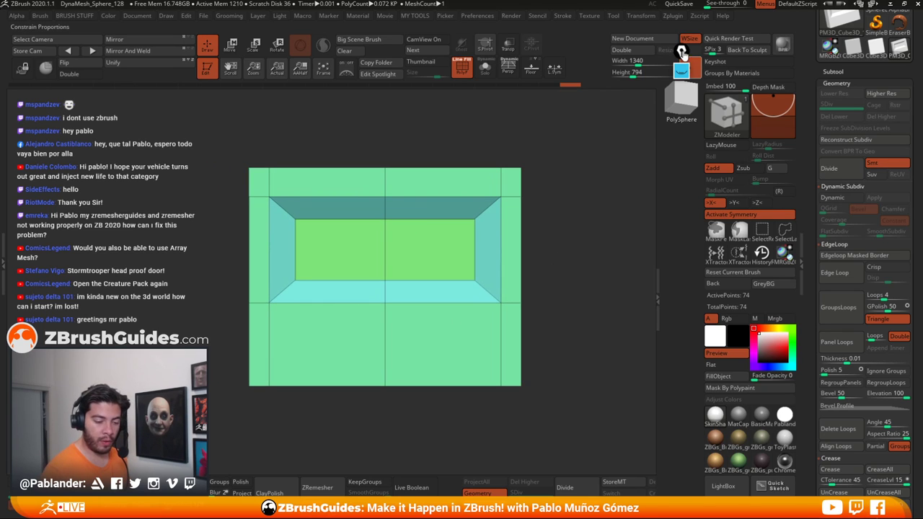
pyautogui.moveTo(682, 53); pyautogui.dragTo(640, 107)
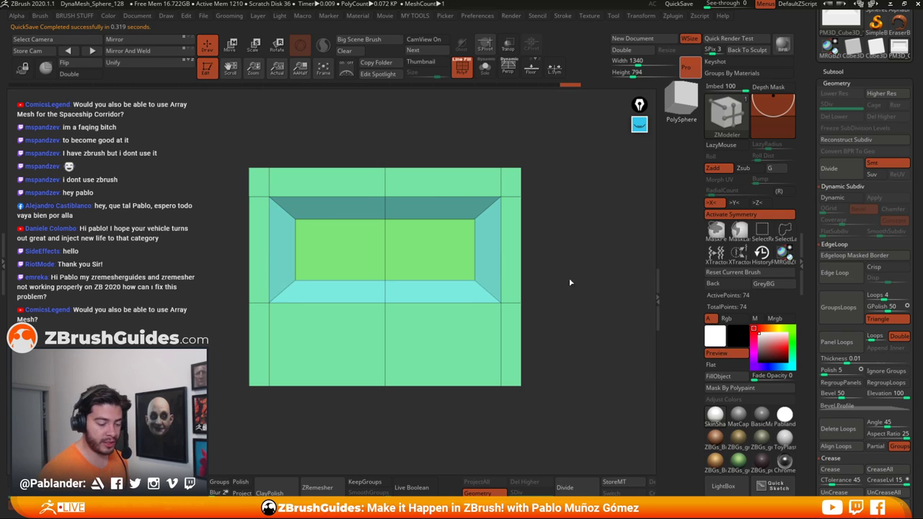
pyautogui.moveTo(561, 261)
pyautogui.mouseDown()
pyautogui.moveTo(568, 282)
pyautogui.moveTo(576, 266)
pyautogui.moveTo(565, 256)
pyautogui.moveTo(552, 267)
pyautogui.moveTo(576, 271)
pyautogui.moveTo(560, 272)
pyautogui.moveTo(560, 264)
pyautogui.moveTo(576, 281)
pyautogui.moveTo(569, 272)
pyautogui.mouseUp()
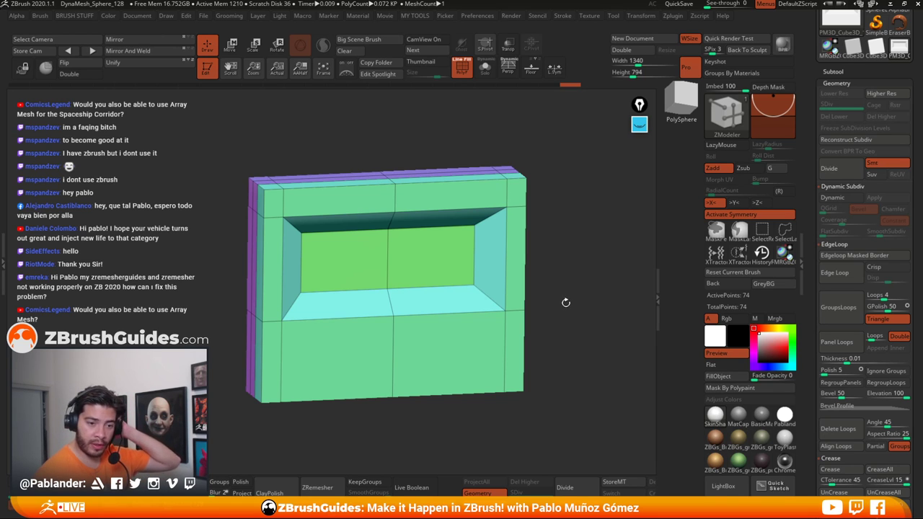
pyautogui.moveTo(569, 299); pyautogui.dragTo(566, 275)
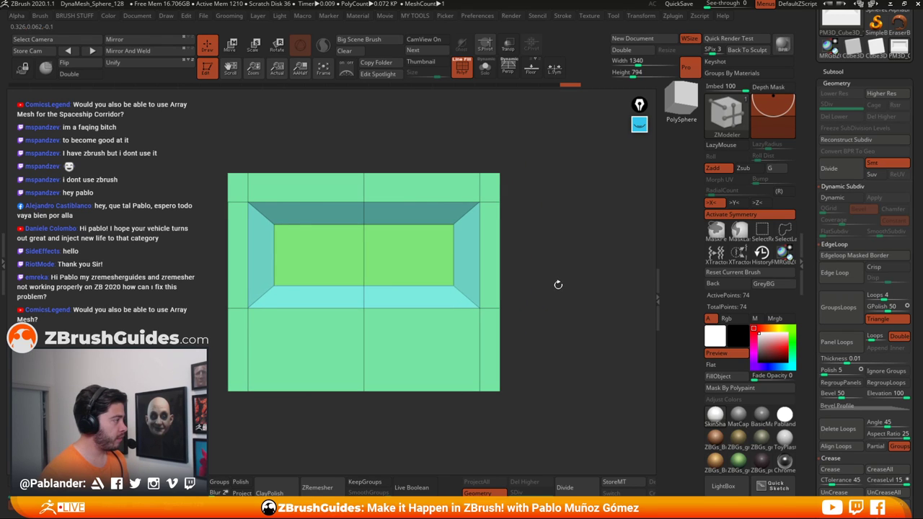
pyautogui.moveTo(531, 262); pyautogui.dragTo(536, 242)
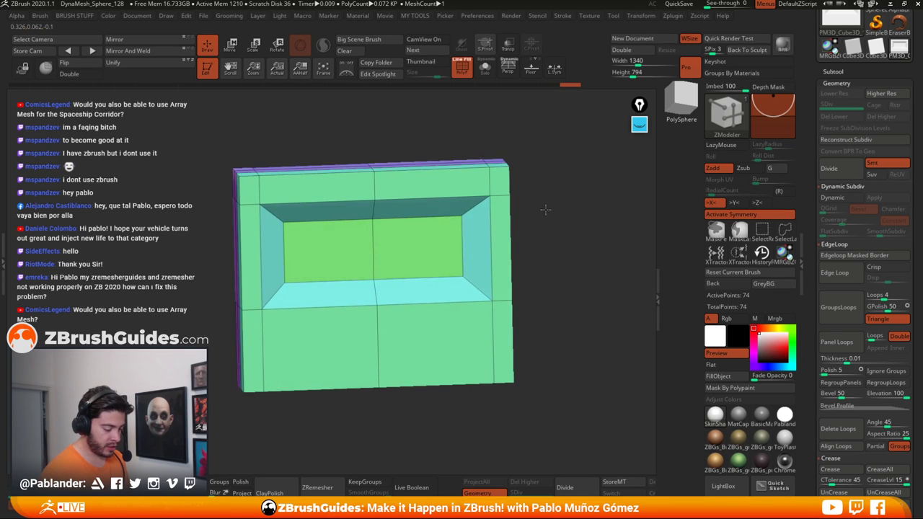
pyautogui.keyDown('shift'); pyautogui.moveTo(543, 208); pyautogui.dragTo(585, 248); pyautogui.keyUp('shift')
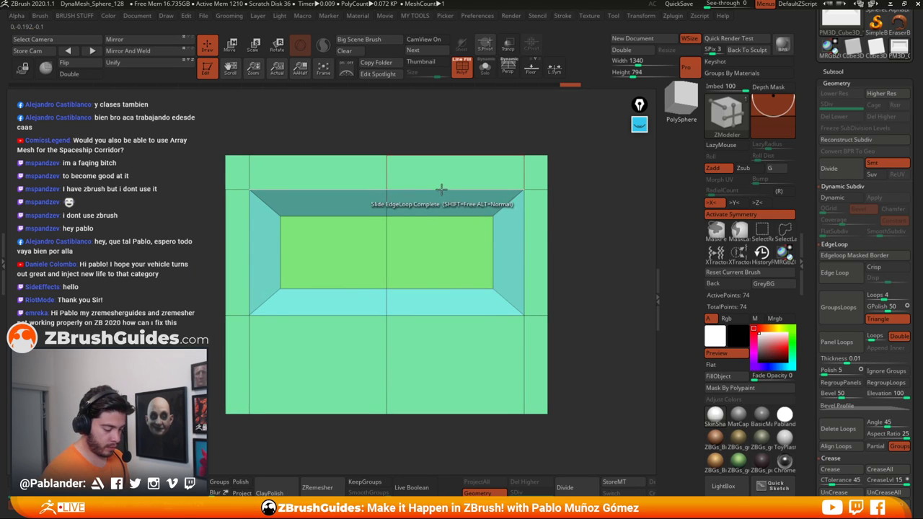
# Step: Insert symmetrical vertical edge loops through the panel and recess, between the centre line and the recess corners
pyautogui.press('space')
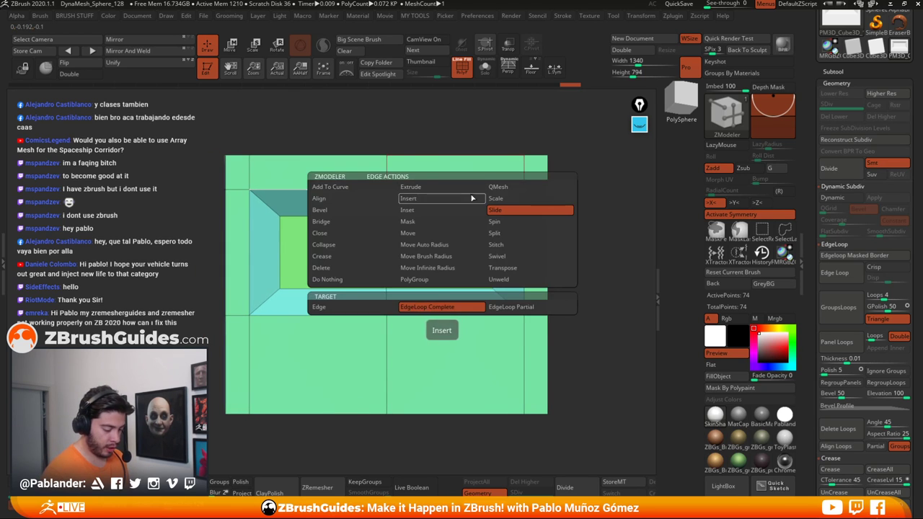
pyautogui.click(472, 198)
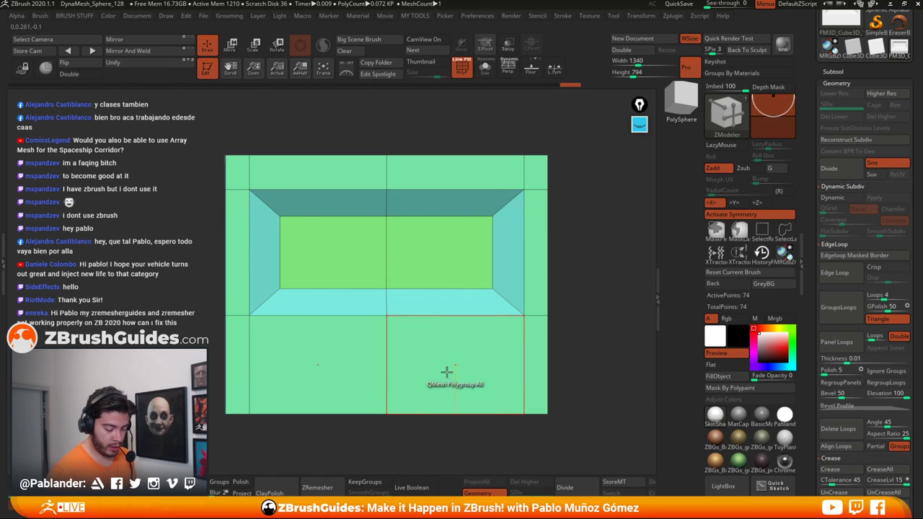
pyautogui.click(430, 190)
pyautogui.moveTo(431, 190); pyautogui.dragTo(470, 193)
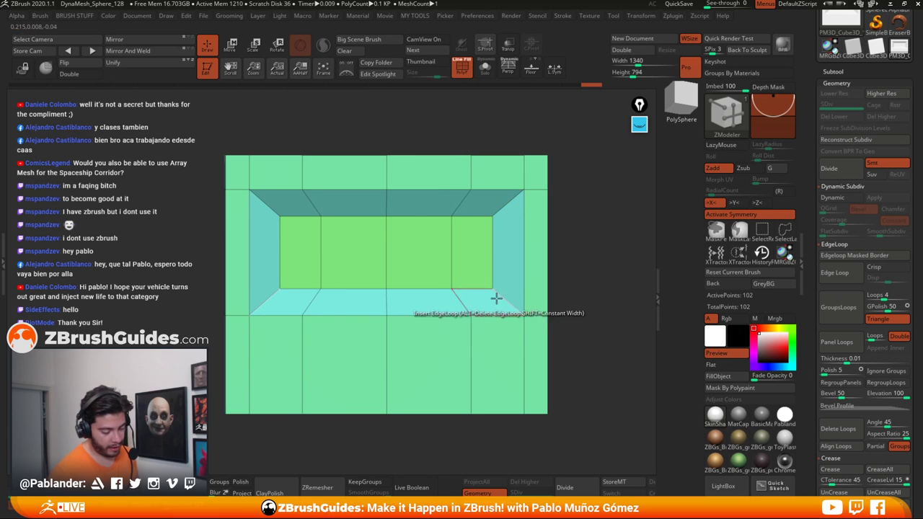
# Step: Mark the middle polygons of the recess's upper slanted face and inset them together using Inset Region
pyautogui.keyDown('alt'); pyautogui.click(426, 202); pyautogui.keyUp('alt')
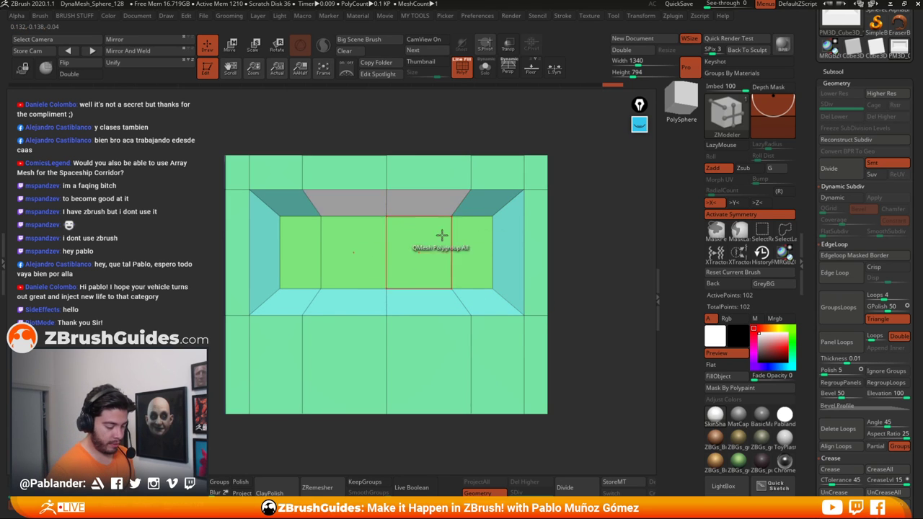
pyautogui.moveTo(440, 233); pyautogui.dragTo(447, 216, button='right')
pyautogui.press('space')
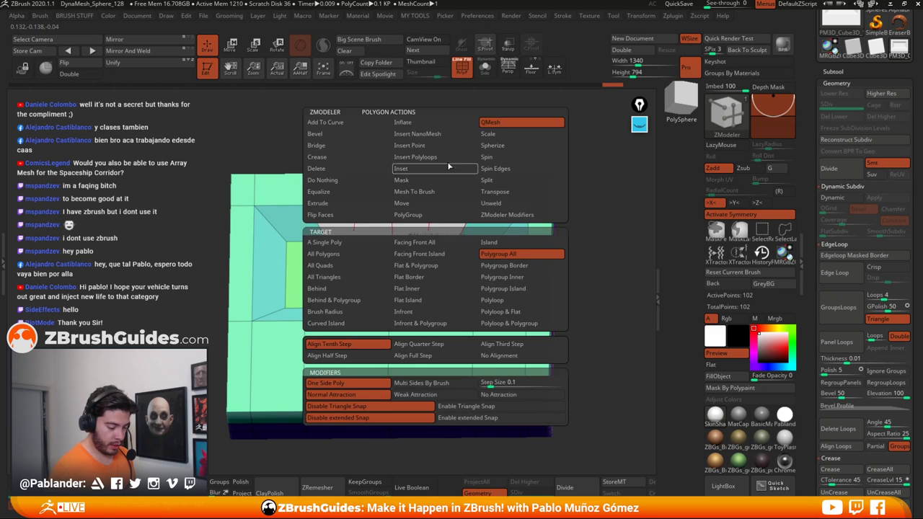
pyautogui.click(421, 168)
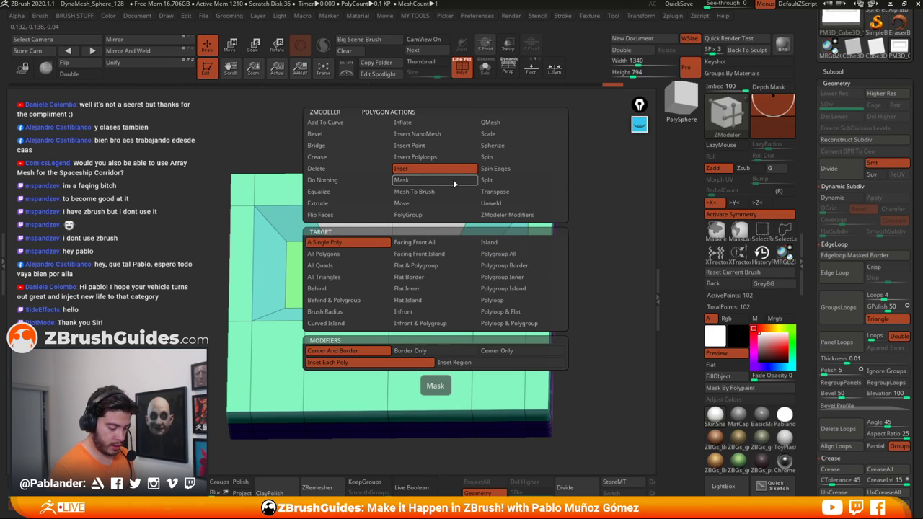
pyautogui.click(468, 365)
pyautogui.moveTo(443, 216); pyautogui.dragTo(433, 220)
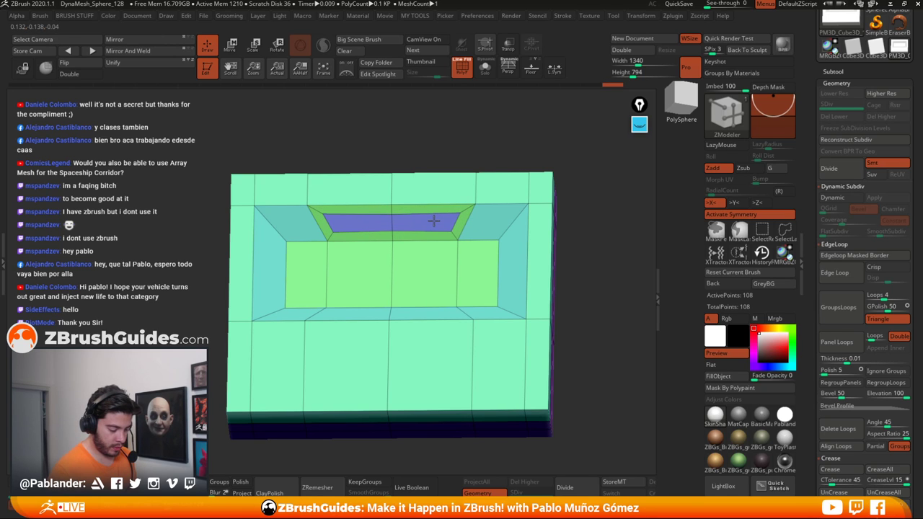
# Step: Isolate the inset polygons and their border on the recess's upper face by hiding the rest of the panel
pyautogui.moveTo(572, 250); pyautogui.dragTo(577, 231)
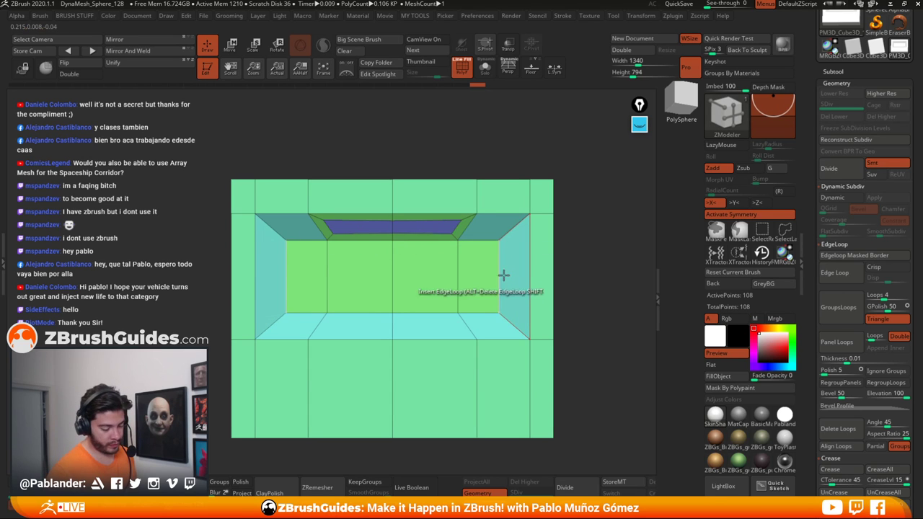
pyautogui.moveTo(386, 227); pyautogui.dragTo(431, 246, button='right')
pyautogui.keyDown('alt'); pyautogui.moveTo(382, 270); pyautogui.dragTo(451, 272, button='right'); pyautogui.keyUp('alt')
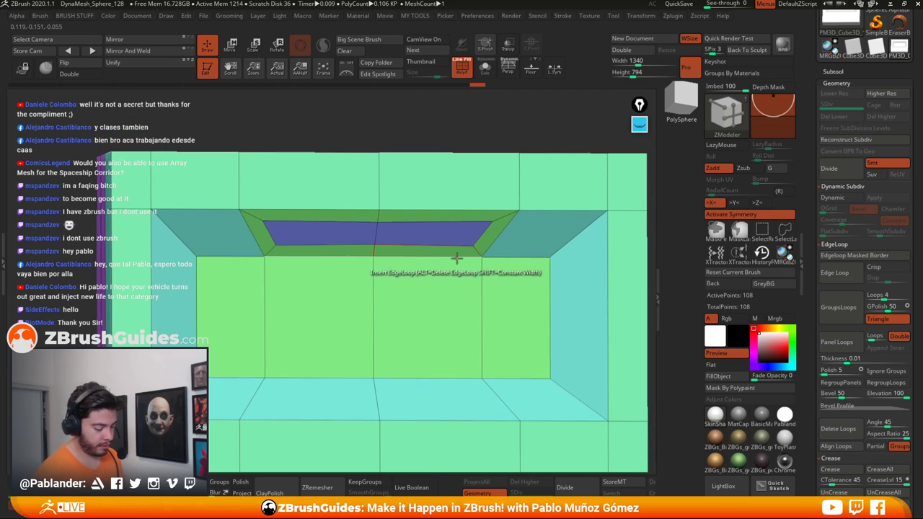
pyautogui.moveTo(473, 221); pyautogui.dragTo(440, 222, button='right')
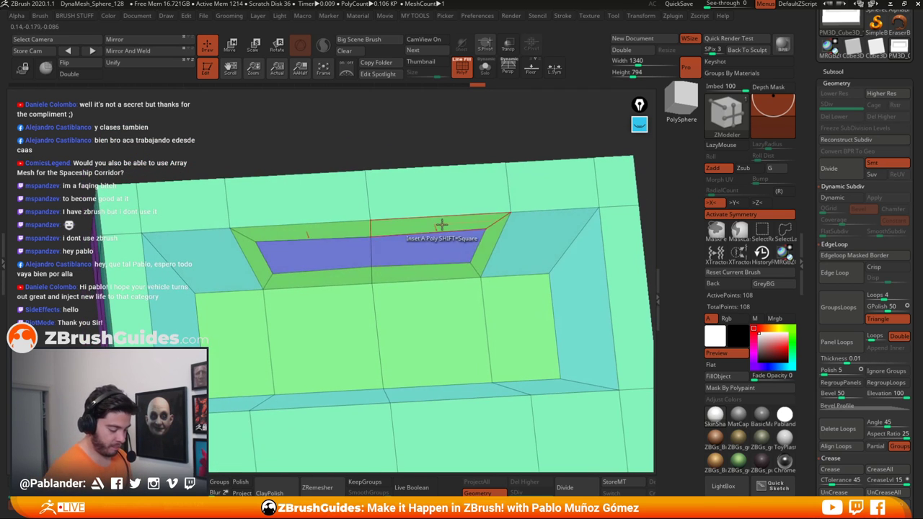
pyautogui.moveTo(380, 246)
pyautogui.mouseDown(button='right')
pyautogui.moveTo(388, 241)
pyautogui.moveTo(381, 252)
pyautogui.mouseUp(button='right')
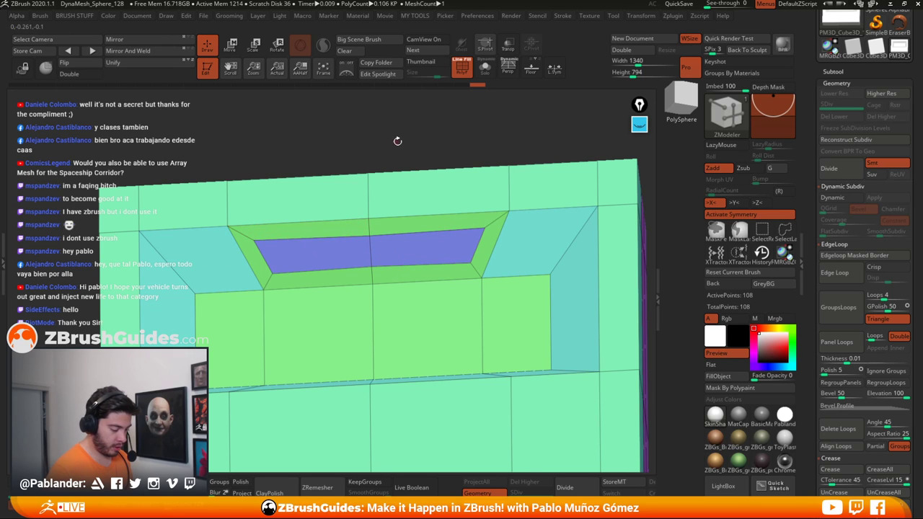
pyautogui.moveTo(397, 140); pyautogui.dragTo(385, 147)
pyautogui.keyDown('ctrl'); pyautogui.keyDown('shift'); pyautogui.moveTo(209, 152); pyautogui.dragTo(512, 297); pyautogui.keyUp('shift'); pyautogui.keyUp('ctrl')
pyautogui.moveTo(549, 217); pyautogui.dragTo(542, 196)
pyautogui.keyDown('ctrl'); pyautogui.keyDown('alt'); pyautogui.keyDown('shift'); pyautogui.moveTo(536, 153); pyautogui.dragTo(214, 184); pyautogui.keyUp('shift'); pyautogui.keyUp('alt'); pyautogui.keyUp('ctrl')
pyautogui.keyDown('shift'); pyautogui.moveTo(515, 265); pyautogui.dragTo(526, 250); pyautogui.keyUp('shift')
pyautogui.moveTo(525, 249); pyautogui.dragTo(530, 217, button='right')
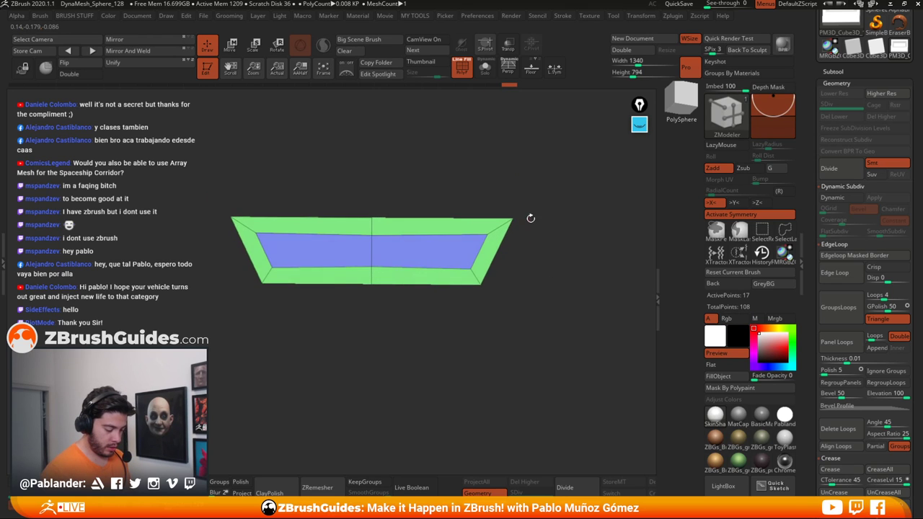
pyautogui.keyDown('ctrl'); pyautogui.moveTo(492, 253); pyautogui.dragTo(511, 280, button='right'); pyautogui.keyUp('ctrl')
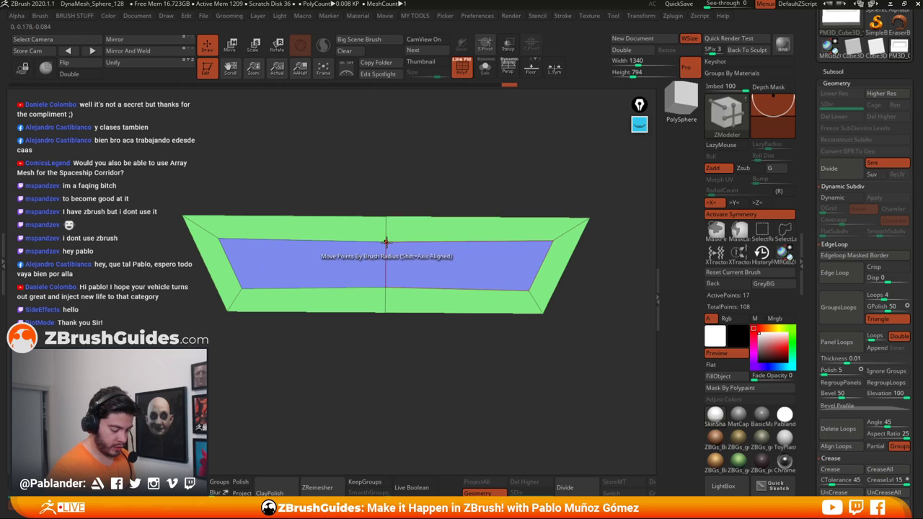
# Step: Slide the upper corner points of the inner inset inward with the Slide point action to make it rectangular
pyautogui.press('space')
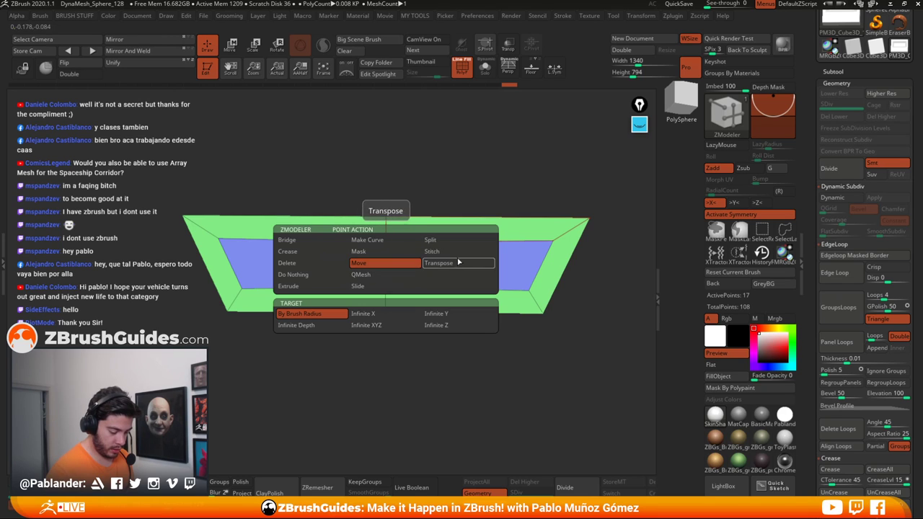
pyautogui.click(358, 285)
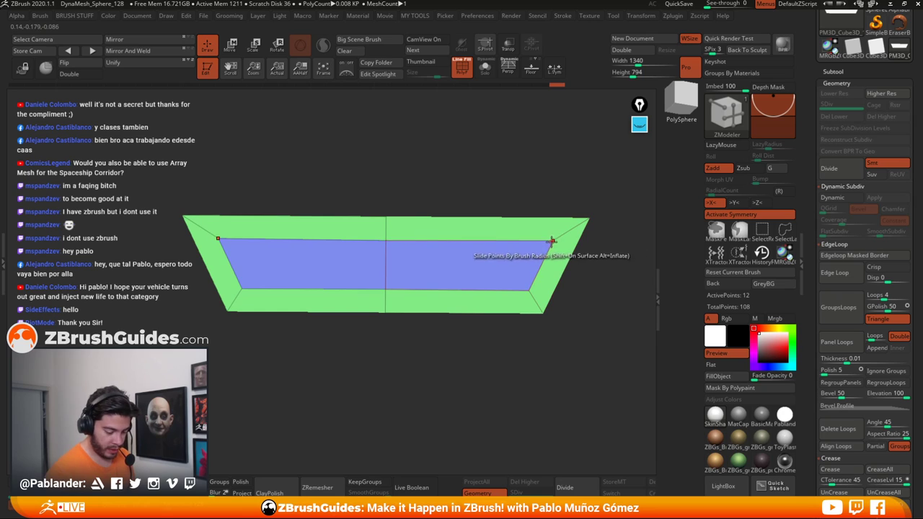
pyautogui.moveTo(552, 240); pyautogui.dragTo(531, 241)
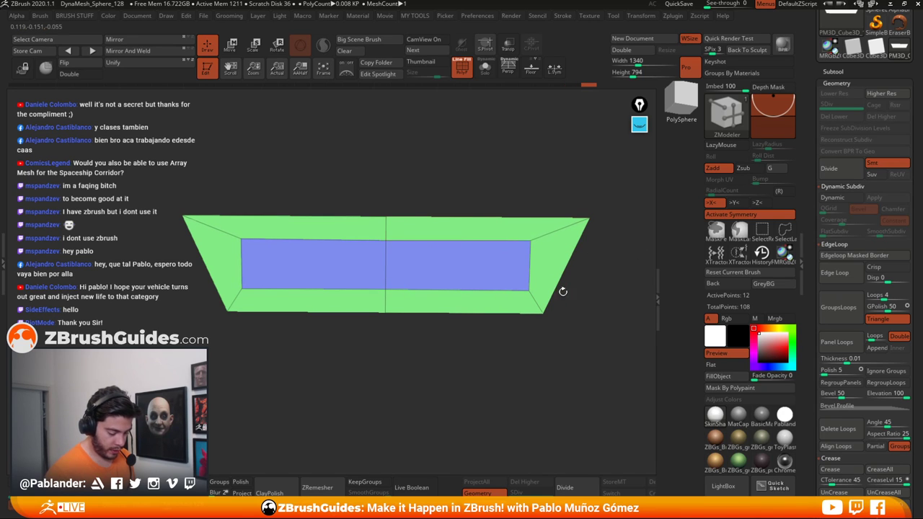
# Step: Unhide the rest of the panel around the isolated inset polygons
pyautogui.keyDown('alt'); pyautogui.moveTo(562, 292); pyautogui.dragTo(463, 334); pyautogui.keyUp('alt')
pyautogui.moveTo(446, 303); pyautogui.dragTo(470, 303)
pyautogui.moveTo(474, 318); pyautogui.dragTo(479, 317)
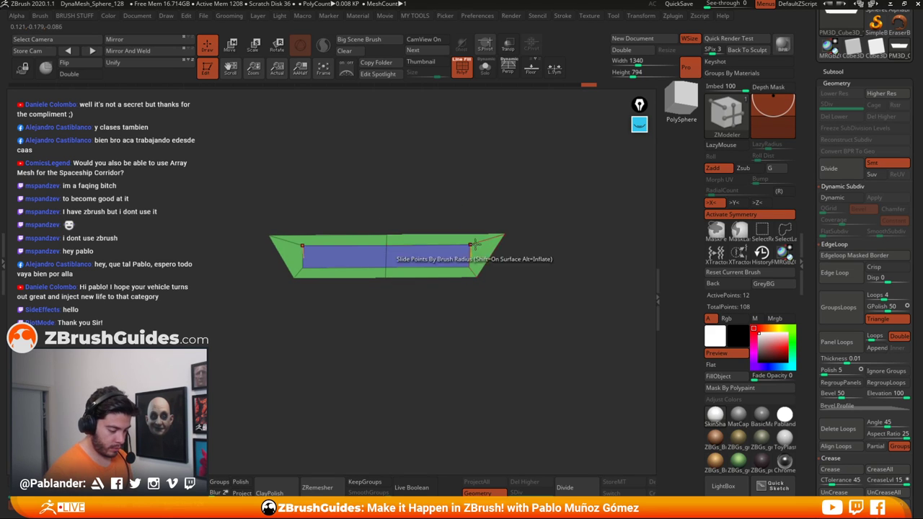
pyautogui.moveTo(522, 165); pyautogui.dragTo(554, 179)
pyautogui.hotkey('ctrl', 'shift')
pyautogui.keyDown('ctrl'); pyautogui.keyDown('shift'); pyautogui.click(566, 250); pyautogui.keyUp('shift'); pyautogui.keyUp('ctrl')
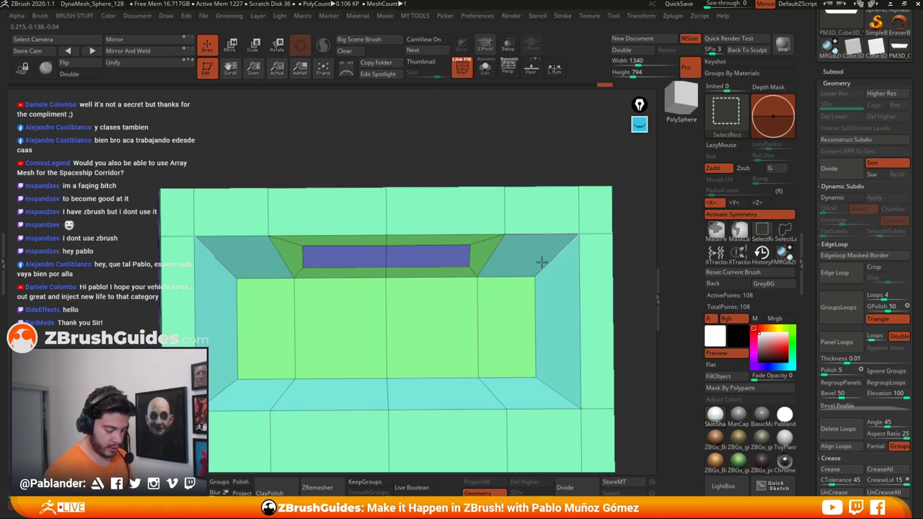
# Step: Push the inner rectangle on the recess's upper face inward with QMesh set to Polygroup All, forming a shallow slot
pyautogui.press('space')
pyautogui.click(503, 123)
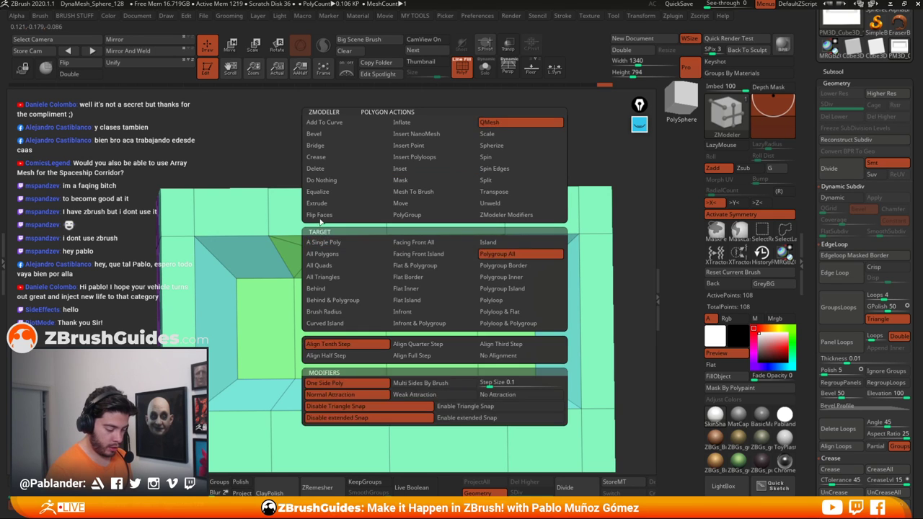
pyautogui.moveTo(429, 253); pyautogui.dragTo(465, 248, button='right')
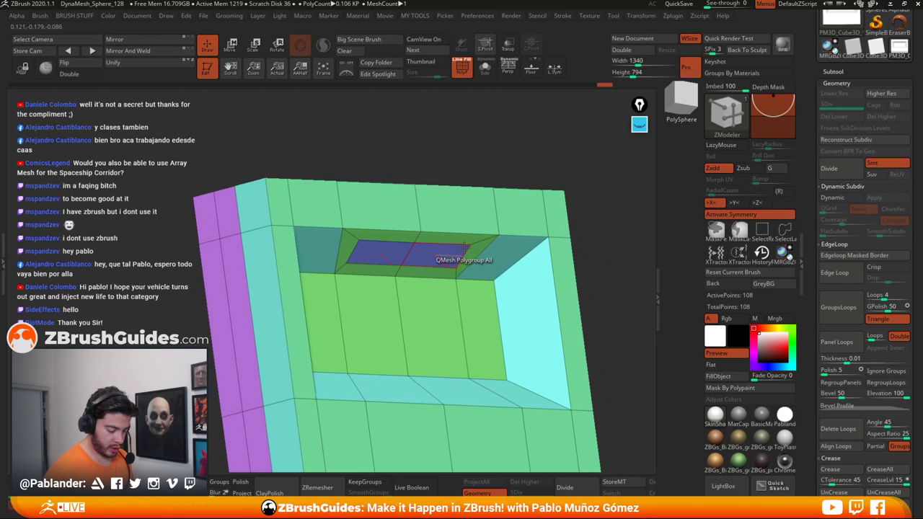
pyautogui.moveTo(440, 257); pyautogui.dragTo(436, 249)
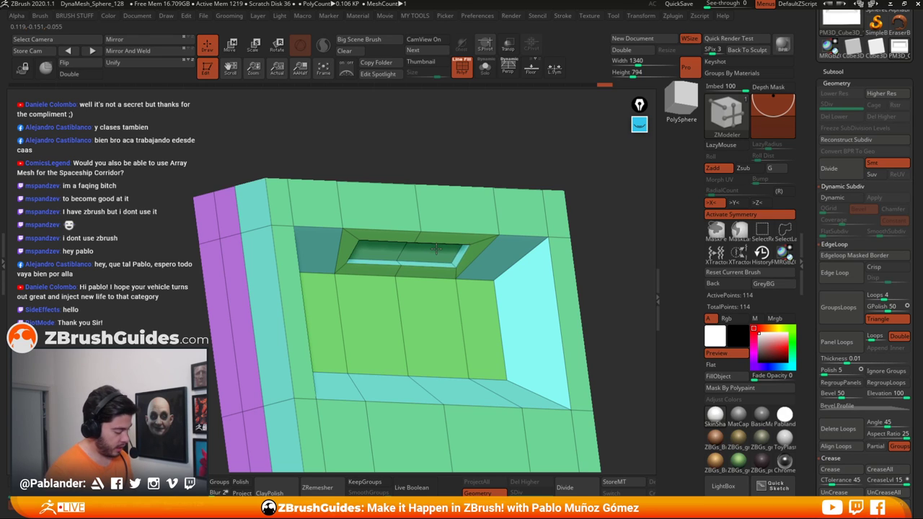
pyautogui.click(436, 248)
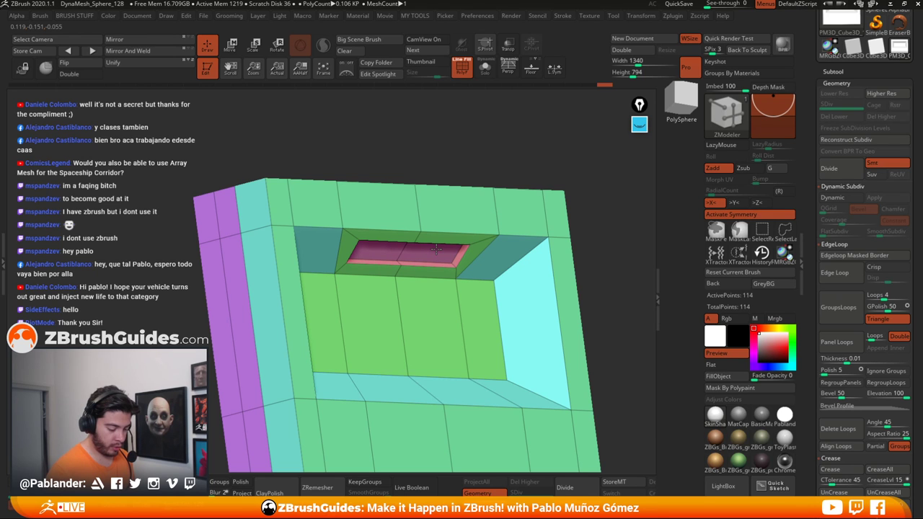
pyautogui.moveTo(436, 246); pyautogui.dragTo(415, 253)
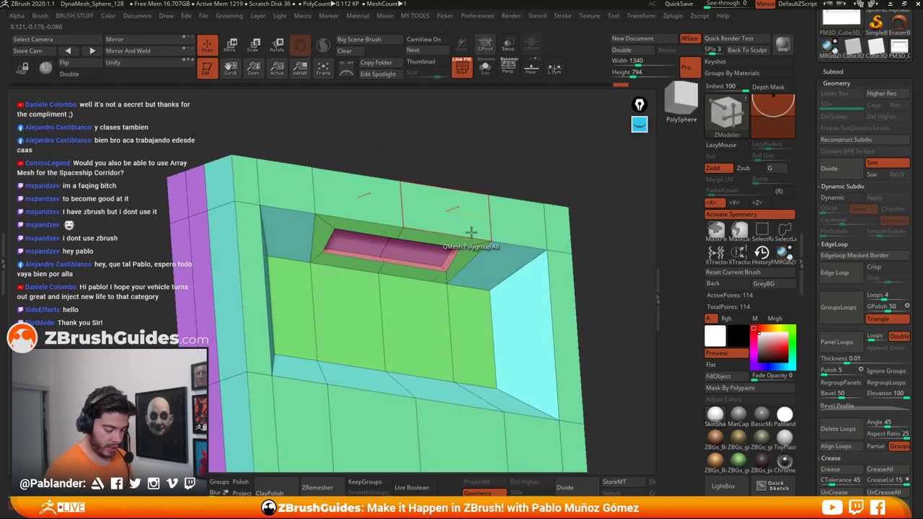
# Step: Mask the slot's floor polygons using the ZModeler polygon action Mask with A Single Poly as target
pyautogui.rightClick(415, 250)
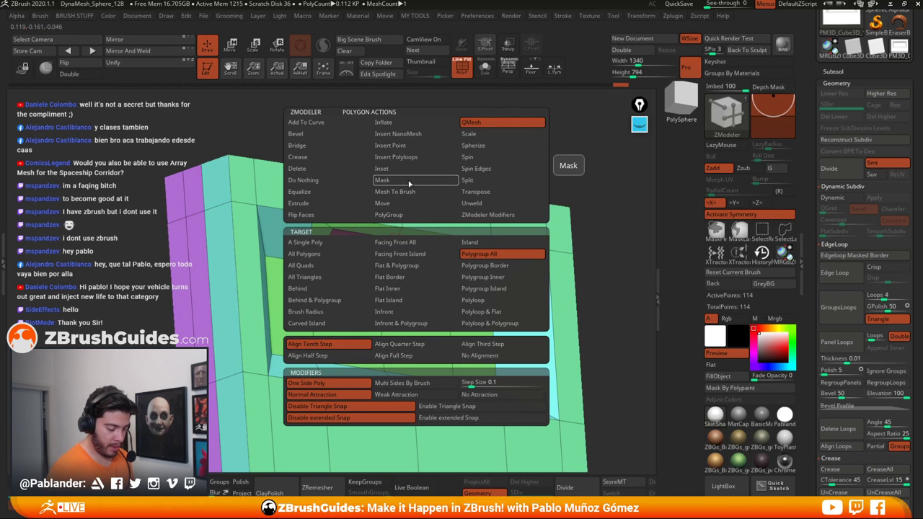
pyautogui.click(409, 182)
pyautogui.rightClick(415, 247)
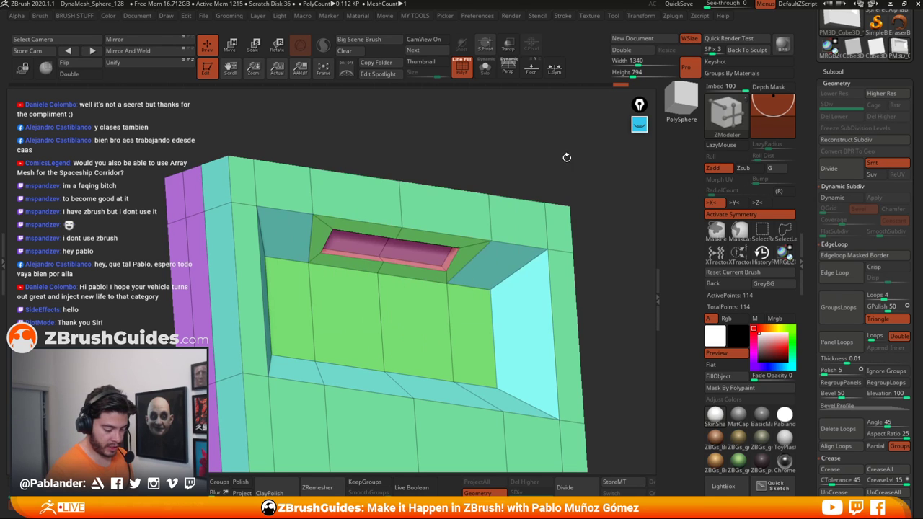
pyautogui.moveTo(567, 157); pyautogui.dragTo(526, 168)
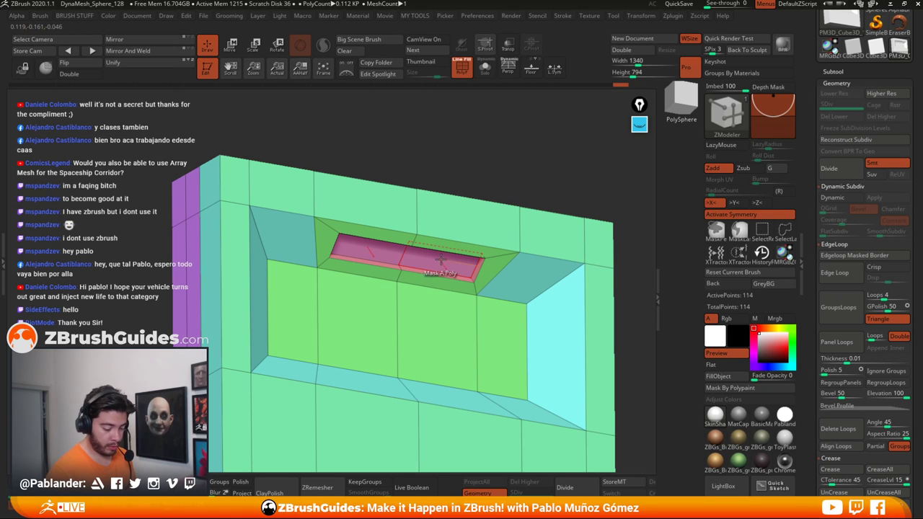
pyautogui.click(442, 261)
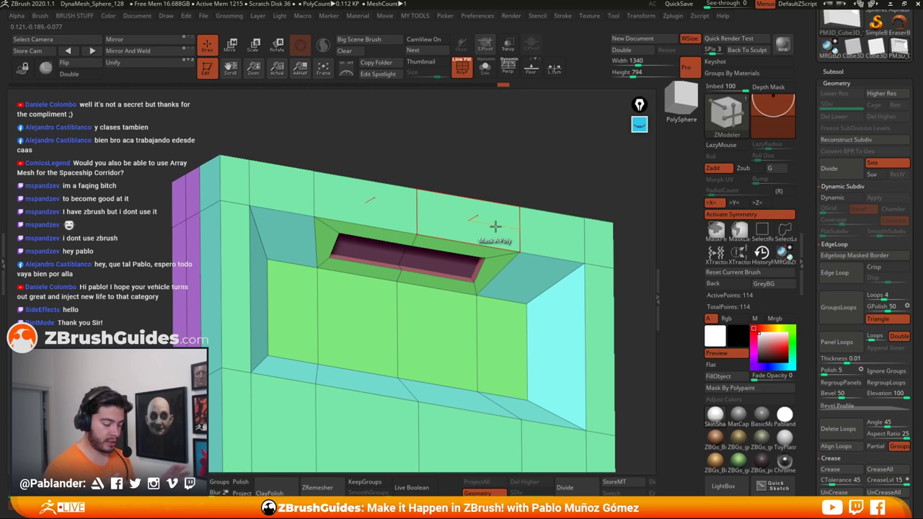
# Step: Invert the mask and rotate the slot's floor polygons 45 degrees with the gizmo
pyautogui.moveTo(485, 146); pyautogui.dragTo(495, 154)
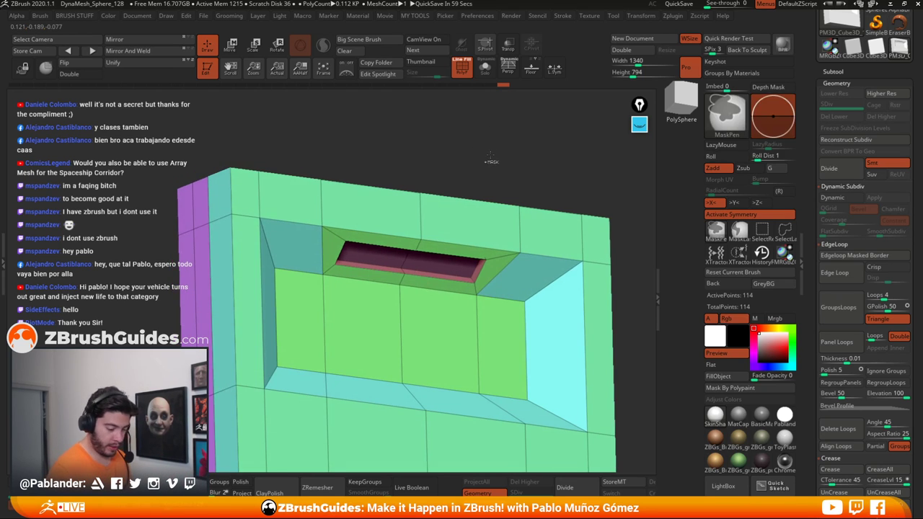
pyautogui.keyDown('ctrl'); pyautogui.click(500, 151); pyautogui.keyUp('ctrl')
pyautogui.click(233, 46)
pyautogui.keyDown('alt'); pyautogui.moveTo(480, 196); pyautogui.dragTo(520, 146); pyautogui.keyUp('alt')
pyautogui.click(343, 286)
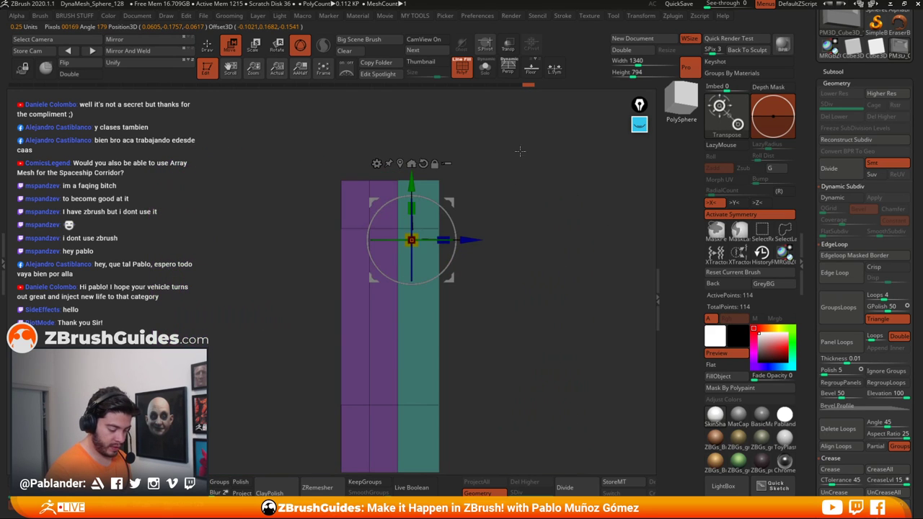
pyautogui.keyDown('alt'); pyautogui.moveTo(530, 209); pyautogui.dragTo(426, 223); pyautogui.keyUp('alt')
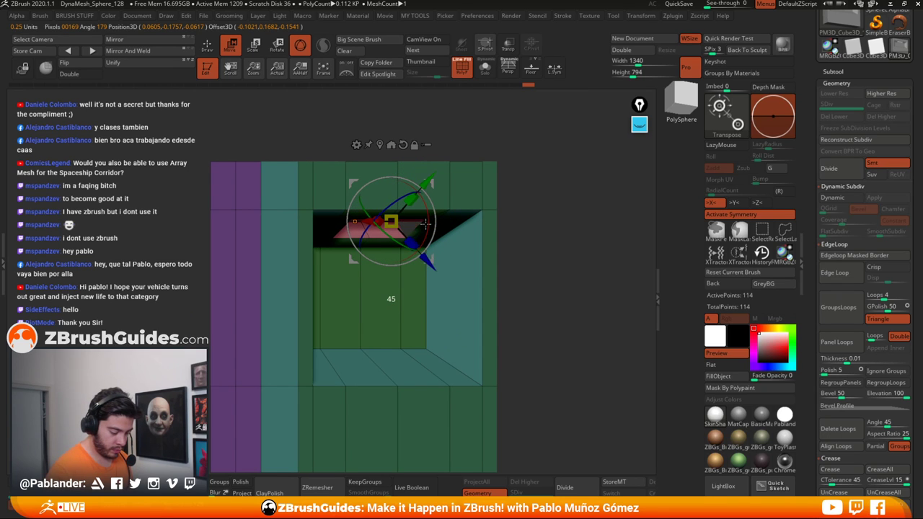
# Step: Reset the gizmo's orientation, move the slot's floor along the vertical axis, and clear the mask
pyautogui.moveTo(517, 199)
pyautogui.mouseDown()
pyautogui.moveTo(543, 192)
pyautogui.moveTo(543, 183)
pyautogui.moveTo(524, 193)
pyautogui.mouseUp()
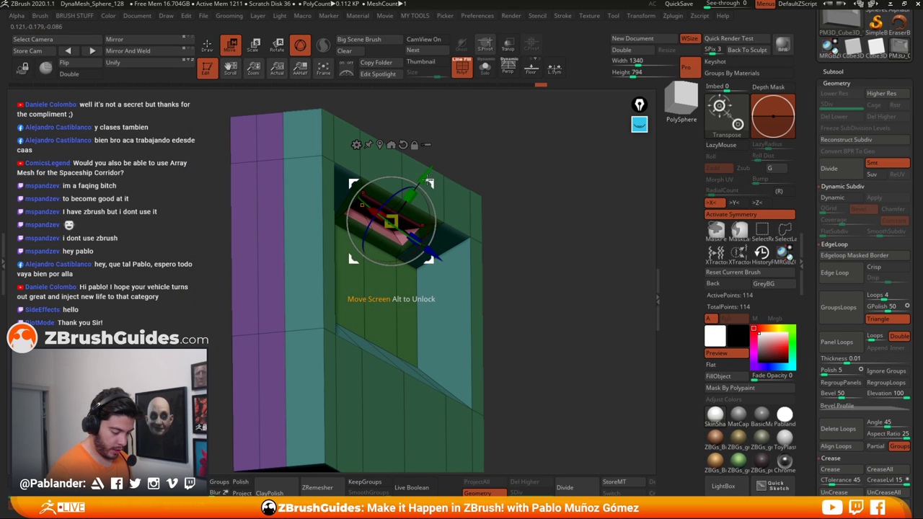
pyautogui.keyDown('alt'); pyautogui.click(402, 144); pyautogui.keyUp('alt')
pyautogui.keyDown('alt'); pyautogui.moveTo(527, 148); pyautogui.dragTo(453, 114); pyautogui.keyUp('alt')
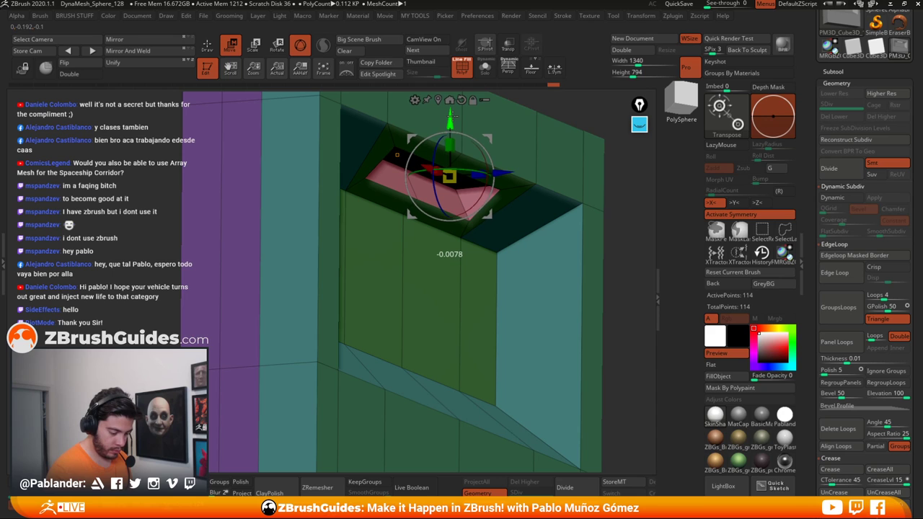
pyautogui.moveTo(489, 140); pyautogui.dragTo(532, 144, button='right')
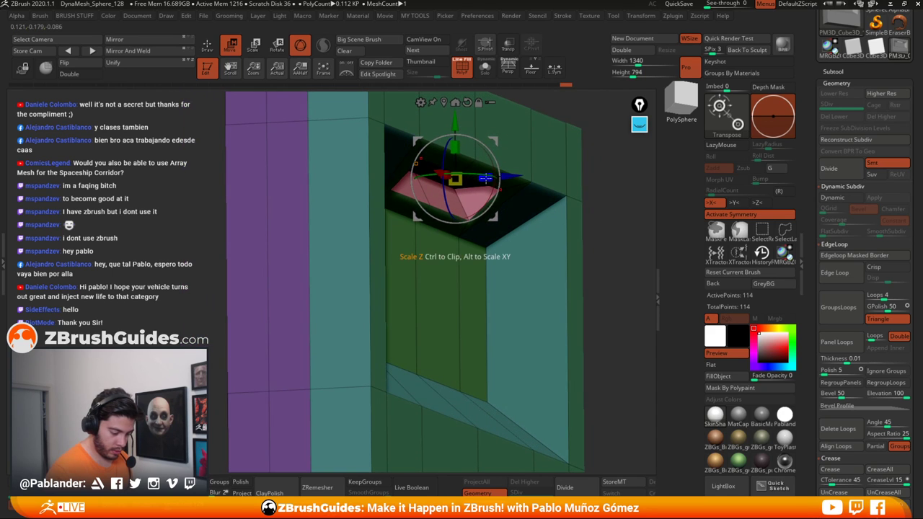
pyautogui.click(209, 53)
pyautogui.keyDown('ctrl'); pyautogui.moveTo(548, 273); pyautogui.dragTo(539, 219, button='right'); pyautogui.keyUp('ctrl')
pyautogui.keyDown('ctrl'); pyautogui.moveTo(539, 218); pyautogui.dragTo(572, 239); pyautogui.keyUp('ctrl')
# Step: From the front view, mask the vertical edge points beside the slot from the panel's upper border to the recess's back face
pyautogui.moveTo(573, 239)
pyautogui.mouseDown(button='right')
pyautogui.moveTo(492, 264)
pyautogui.moveTo(538, 244)
pyautogui.mouseUp(button='right')
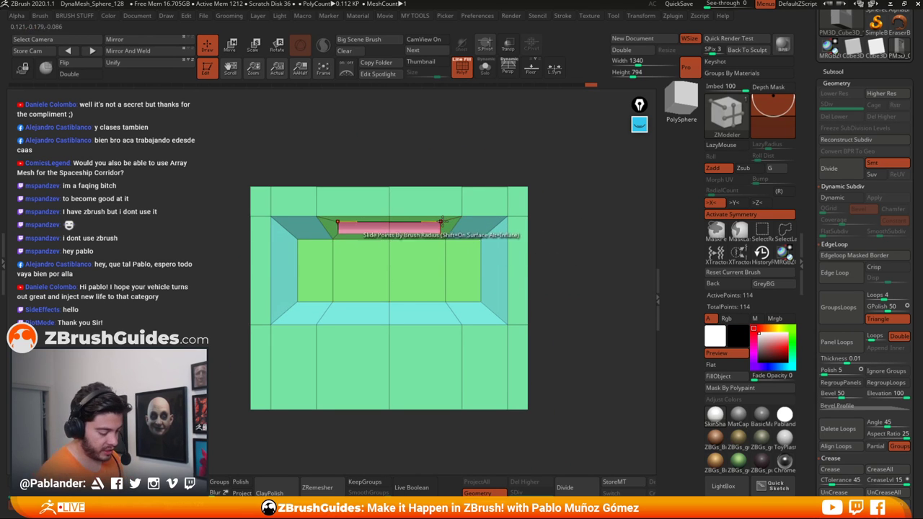
pyautogui.keyDown('alt'); pyautogui.moveTo(460, 234); pyautogui.dragTo(469, 227, button='right'); pyautogui.keyUp('alt')
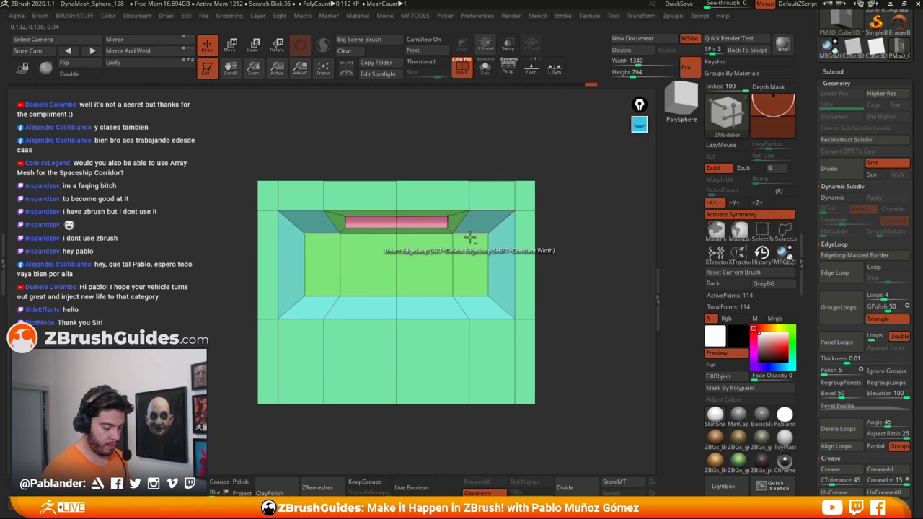
pyautogui.moveTo(516, 188); pyautogui.dragTo(582, 223, button='right')
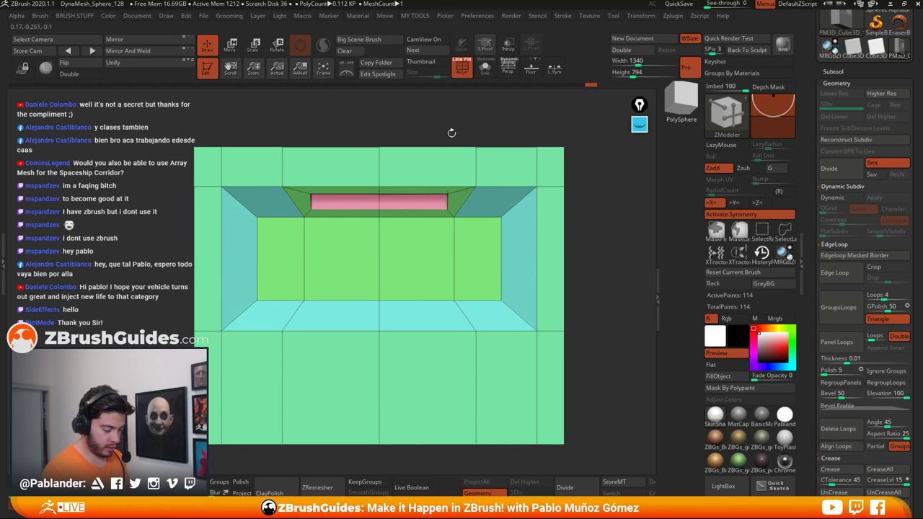
pyautogui.press('ctrl')
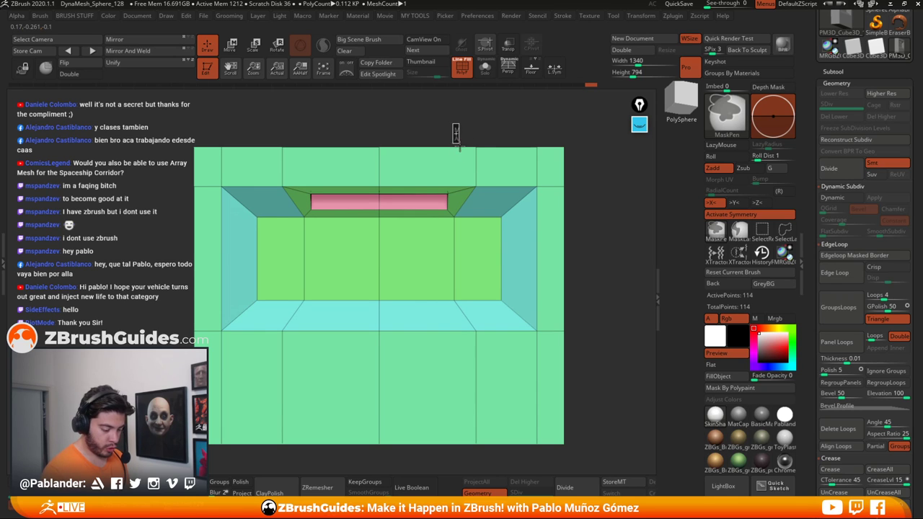
pyautogui.moveTo(453, 124)
pyautogui.keyDown('ctrl'); pyautogui.mouseDown()
pyautogui.moveTo(480, 237)
pyautogui.moveTo(494, 244)
pyautogui.mouseUp(); pyautogui.keyUp('ctrl')
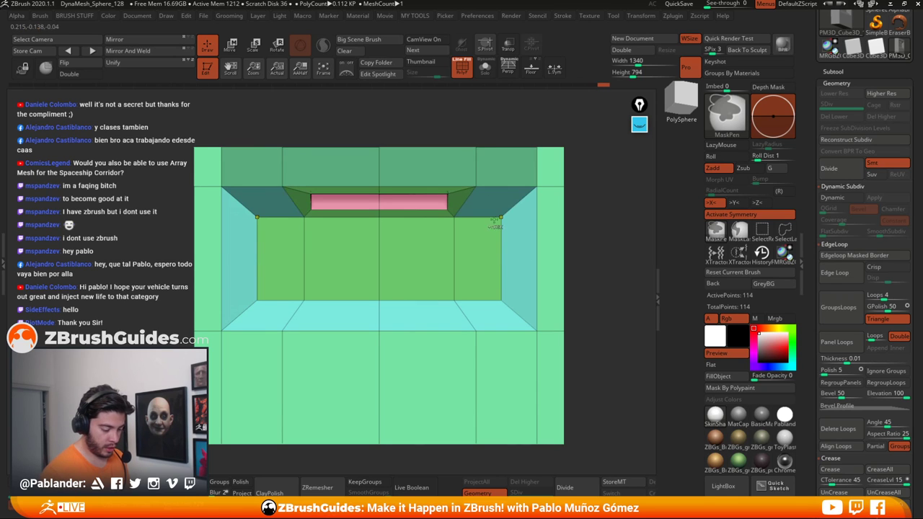
pyautogui.click(641, 128)
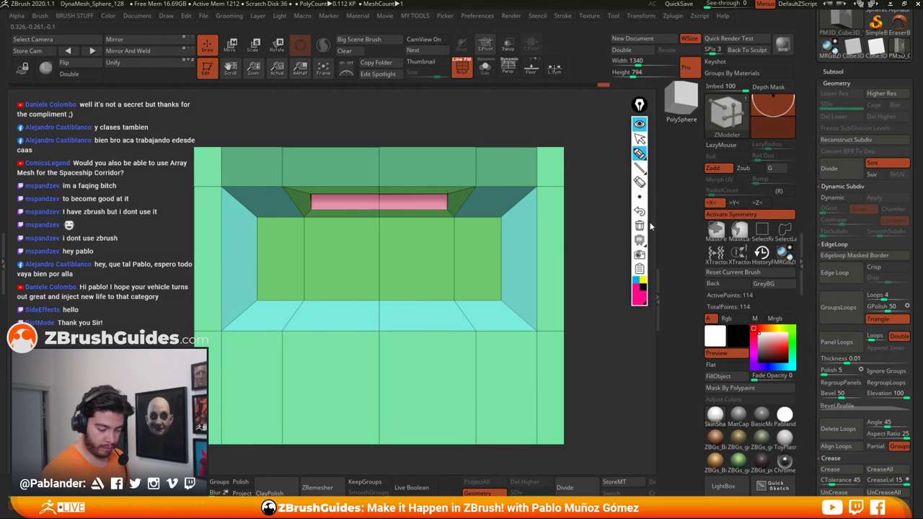
pyautogui.click(639, 153)
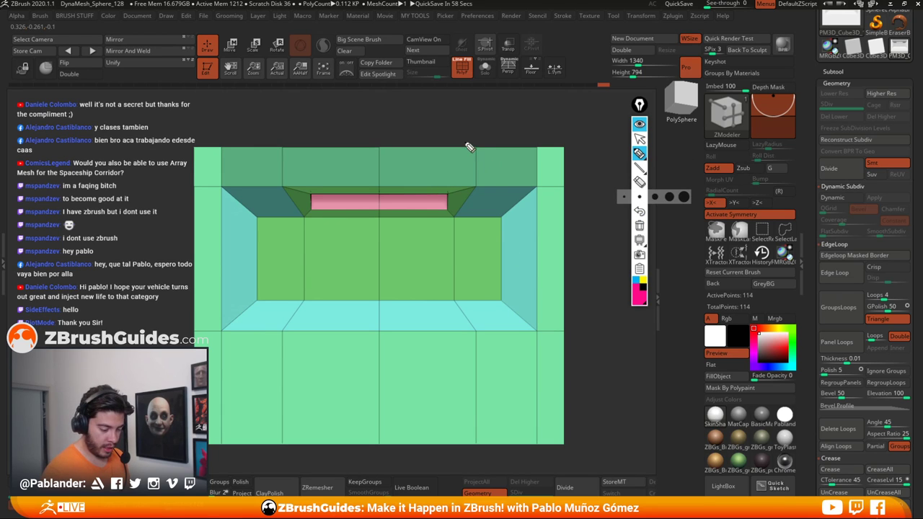
pyautogui.moveTo(476, 148); pyautogui.dragTo(477, 185)
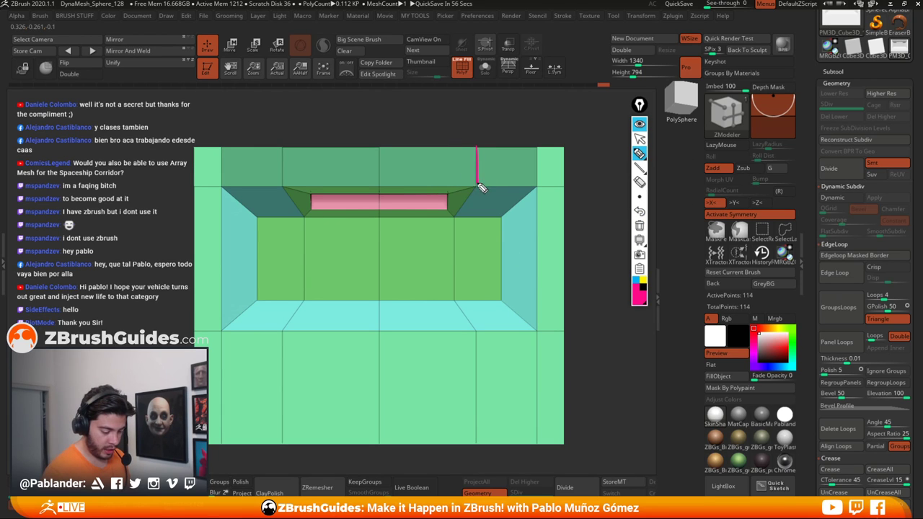
pyautogui.click(455, 216)
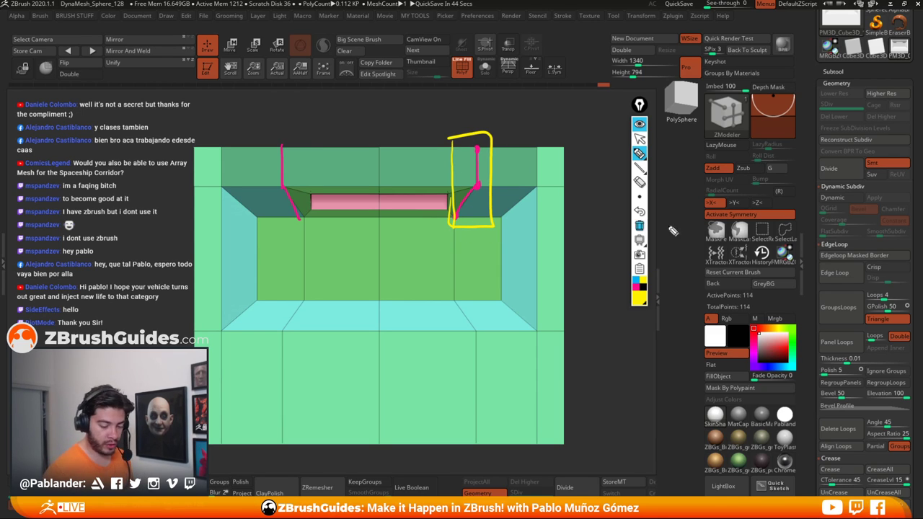
pyautogui.click(639, 228)
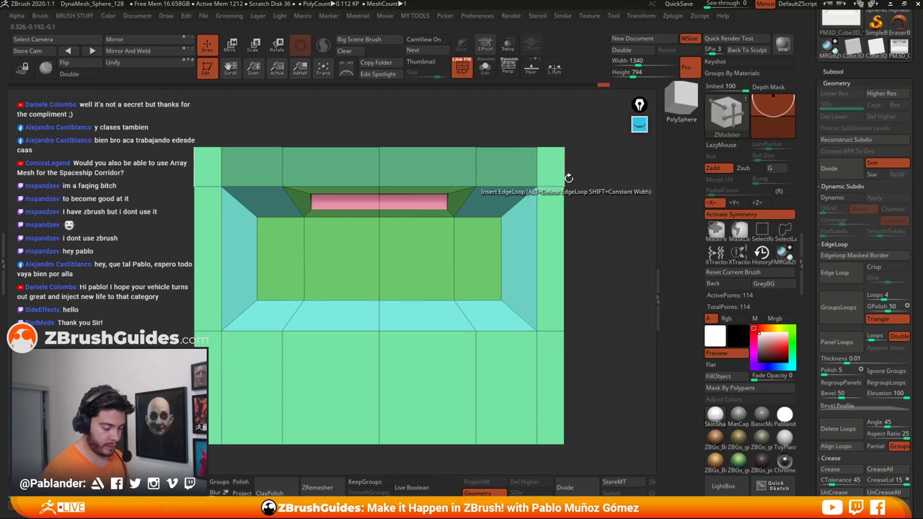
# Step: Invert the mask and centre the Move gizmo on the unmasked edge points beside the slot
pyautogui.keyDown('ctrl'); pyautogui.click(593, 212); pyautogui.keyUp('ctrl')
pyautogui.click(237, 52)
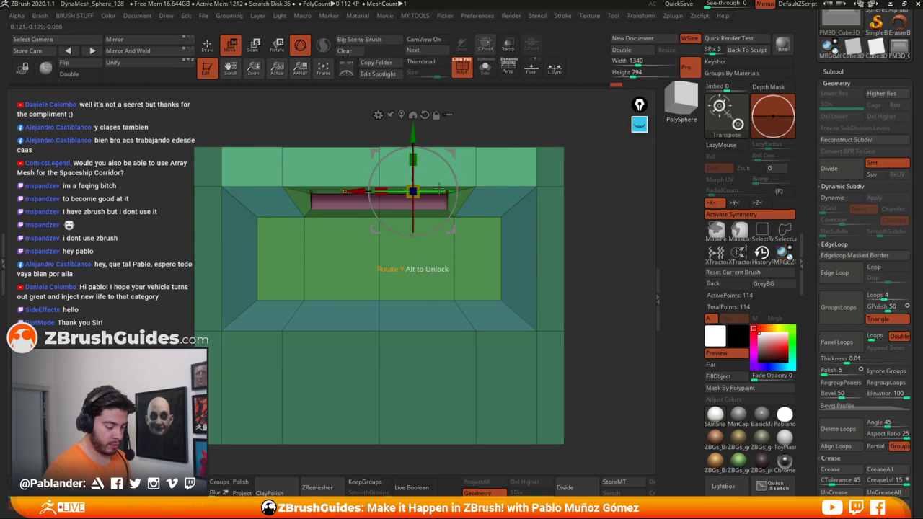
pyautogui.click(401, 115)
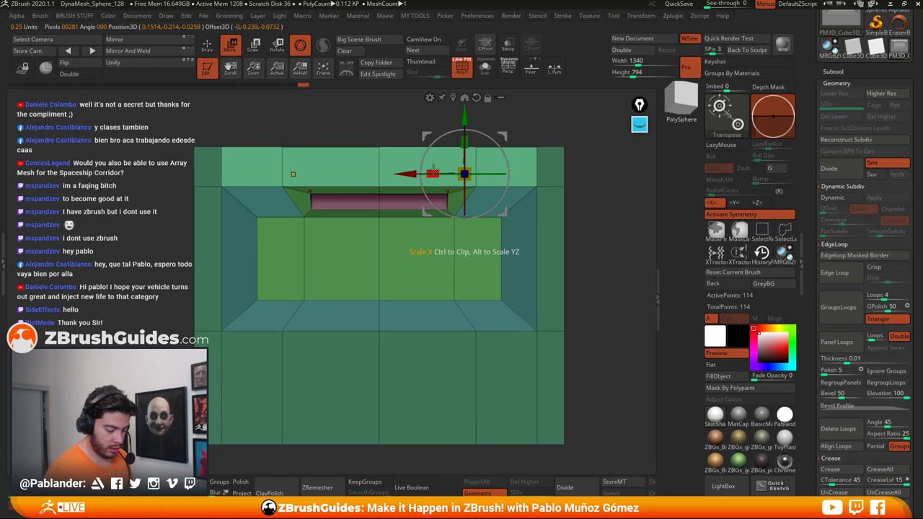
pyautogui.click(554, 69)
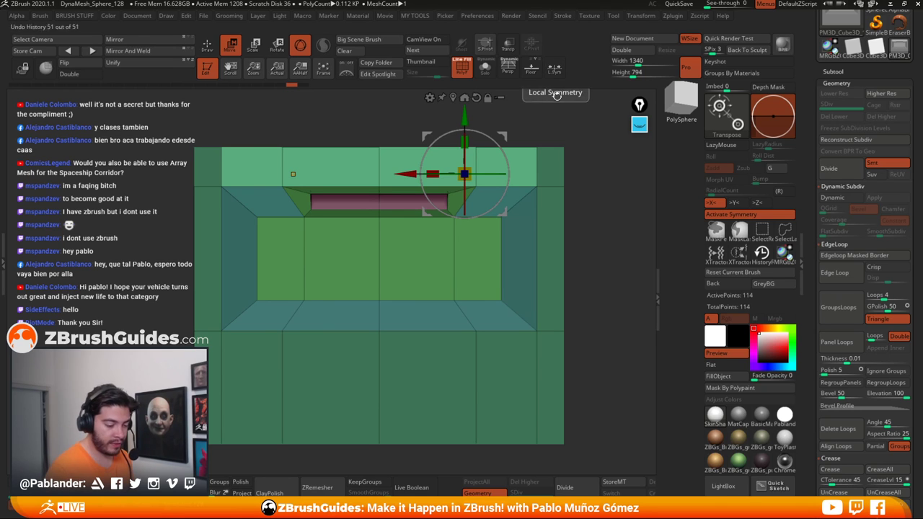
pyautogui.click(640, 16)
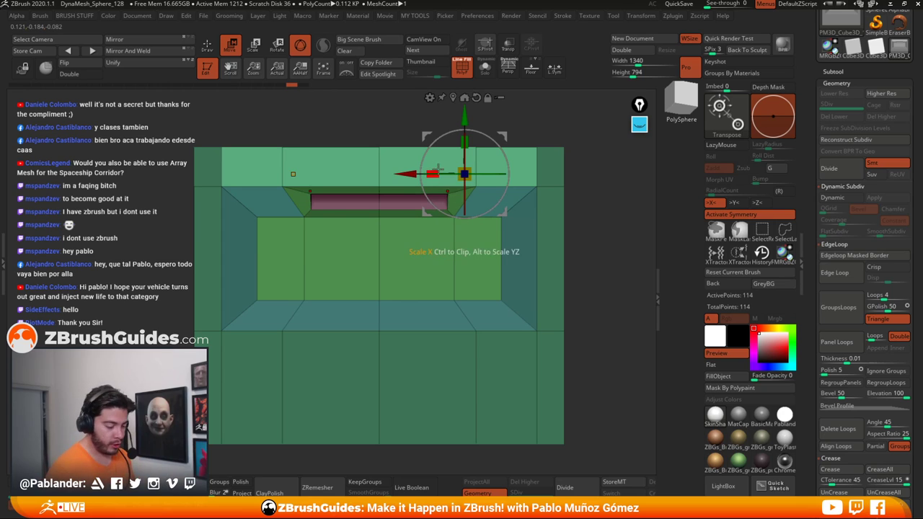
# Step: Try to scale the unmasked edge points along X without Local Symmetry
pyautogui.moveTo(462, 173); pyautogui.dragTo(482, 170)
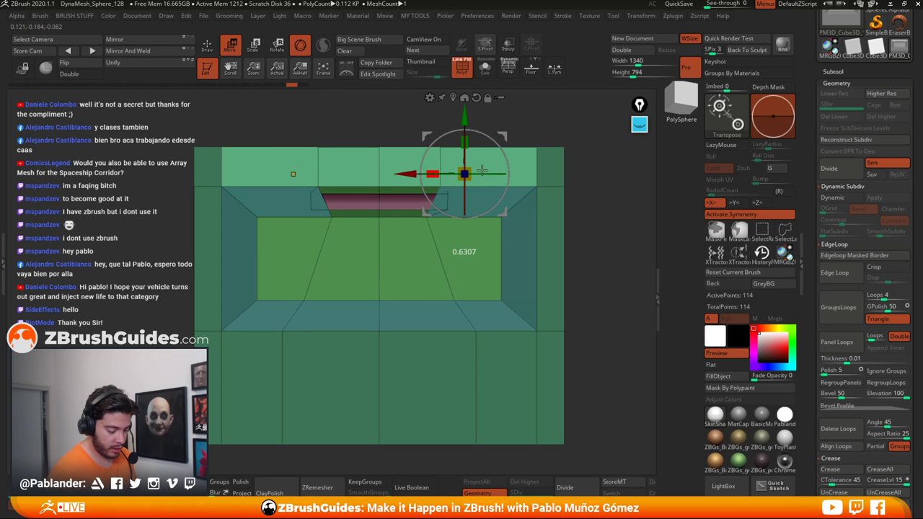
pyautogui.moveTo(516, 169); pyautogui.dragTo(510, 170)
pyautogui.hotkey('ctrl', 'z')
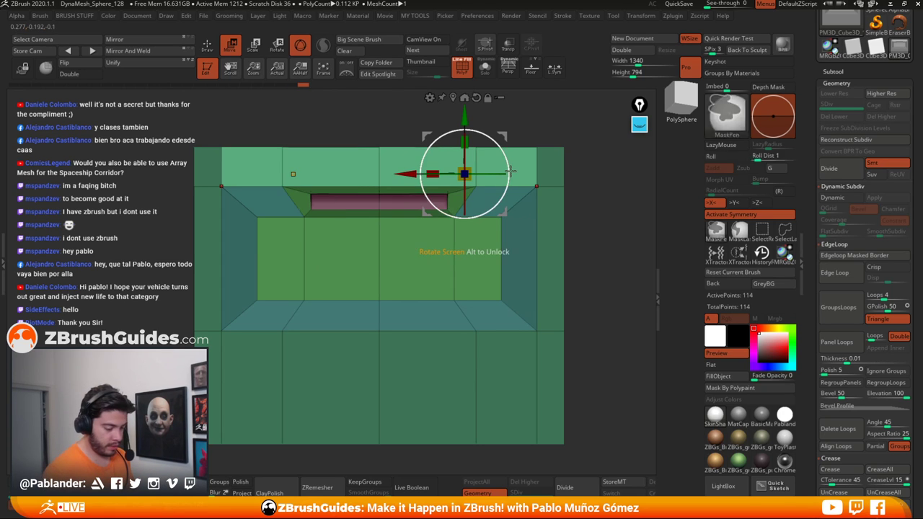
# Step: Turn on Local Symmetry, scale the edge points inward along X until the edges beside the slot run straight, and clear the mask
pyautogui.click(554, 67)
pyautogui.moveTo(435, 172)
pyautogui.mouseDown()
pyautogui.moveTo(465, 170)
pyautogui.moveTo(399, 173)
pyautogui.mouseUp()
pyautogui.press('q')
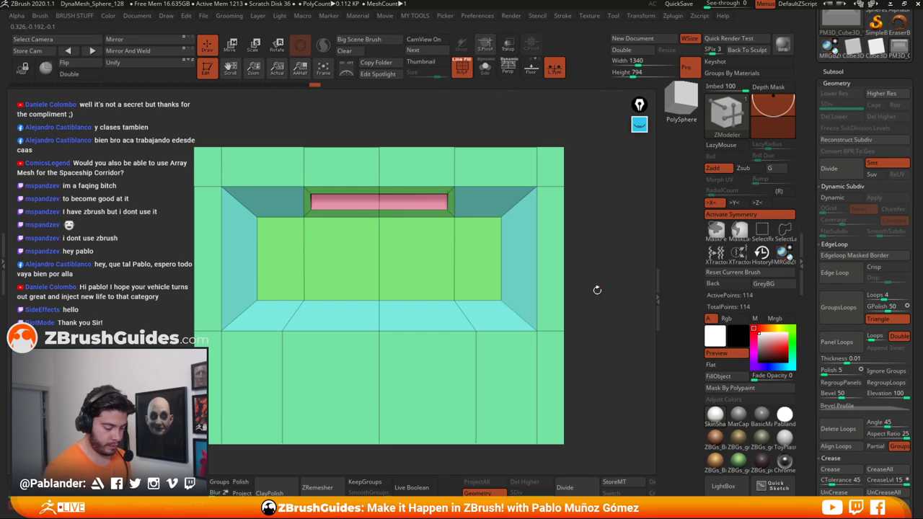
# Step: Preview the panel with Dynamic Subdiv at QGrid 2, return QGrid to 0 and switch Dynamic Subdiv off
pyautogui.moveTo(597, 290); pyautogui.dragTo(490, 281)
pyautogui.click(842, 197)
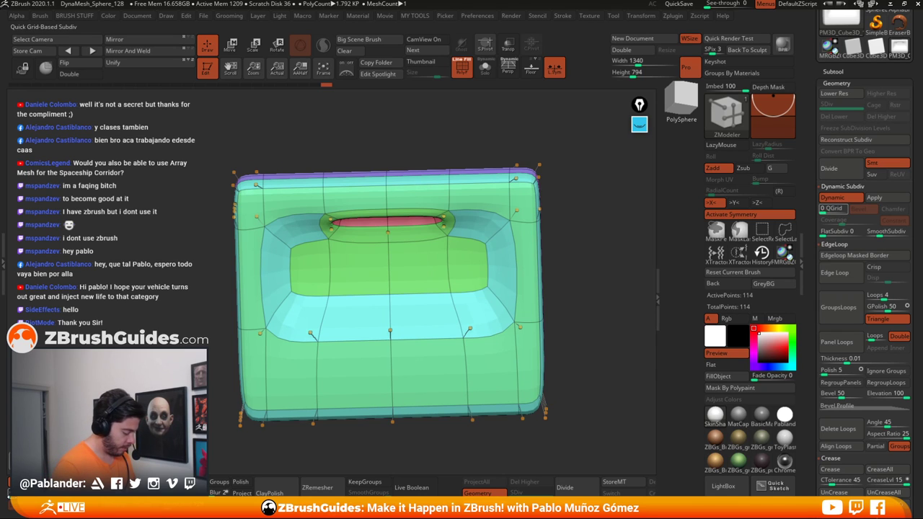
pyautogui.moveTo(821, 208); pyautogui.dragTo(829, 208)
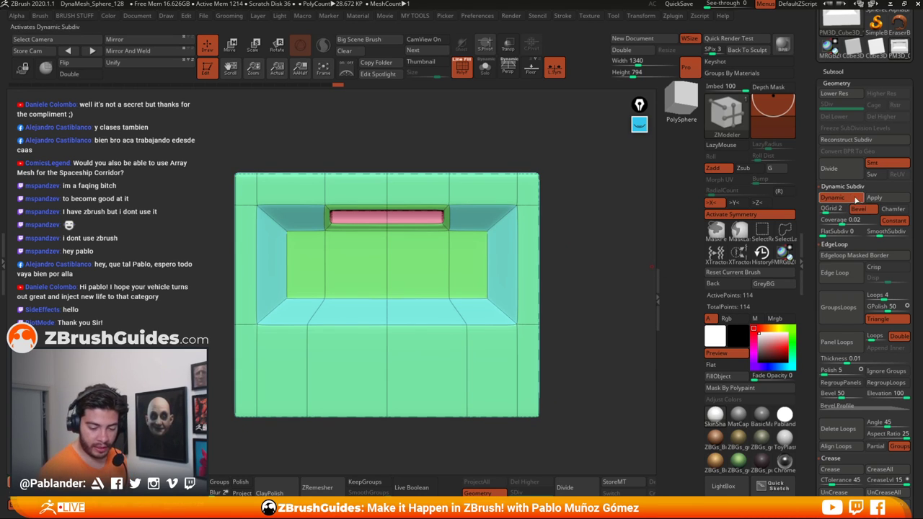
pyautogui.click(854, 198)
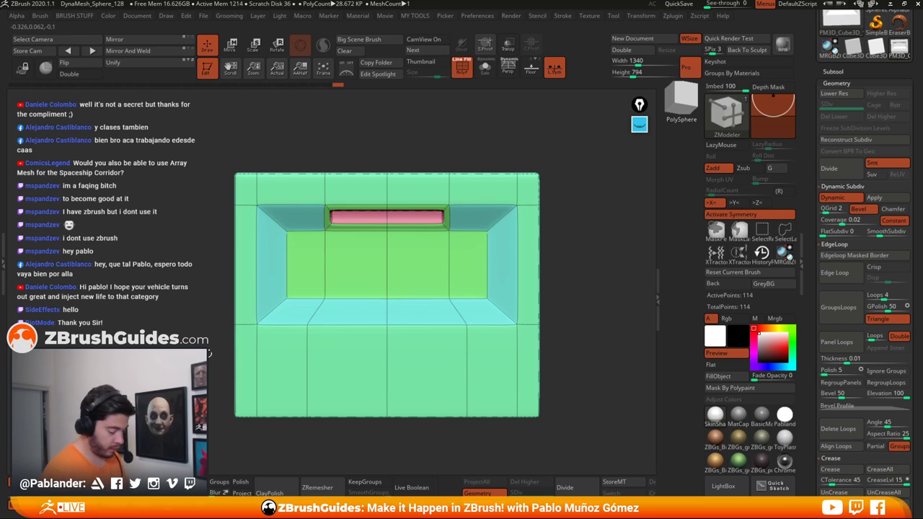
pyautogui.click(854, 201)
pyautogui.click(855, 202)
pyautogui.moveTo(831, 209); pyautogui.dragTo(819, 209)
pyautogui.click(853, 201)
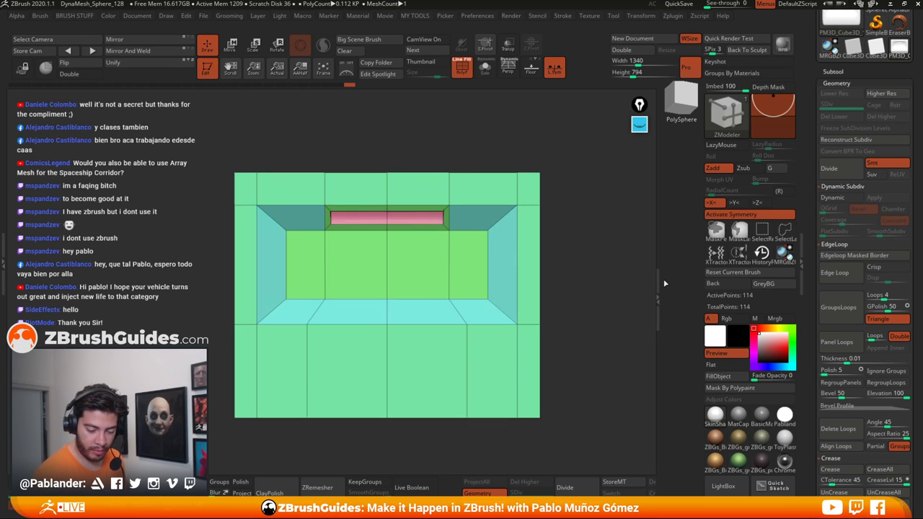
# Step: Display the panel with Dynamic Subdiv at QGrid 0, polyframe lines hidden and the MatCap material applied
pyautogui.moveTo(605, 285); pyautogui.dragTo(606, 301)
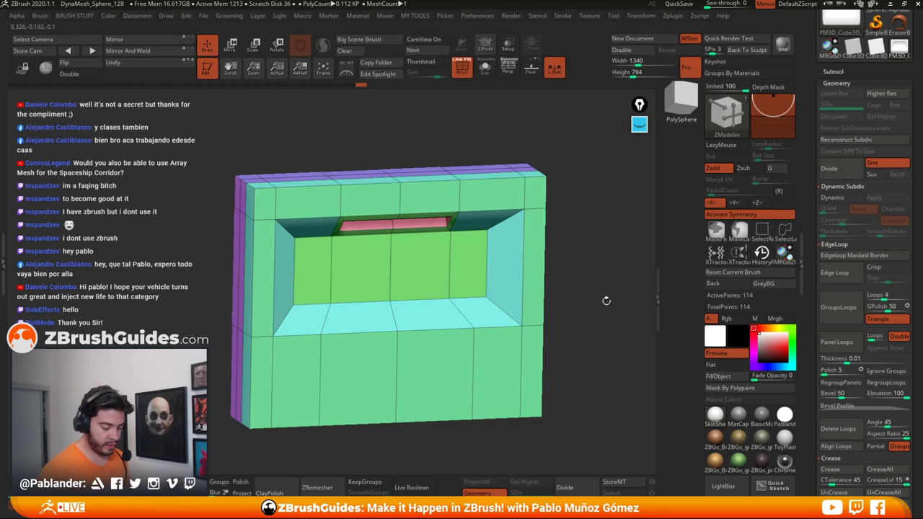
pyautogui.click(845, 198)
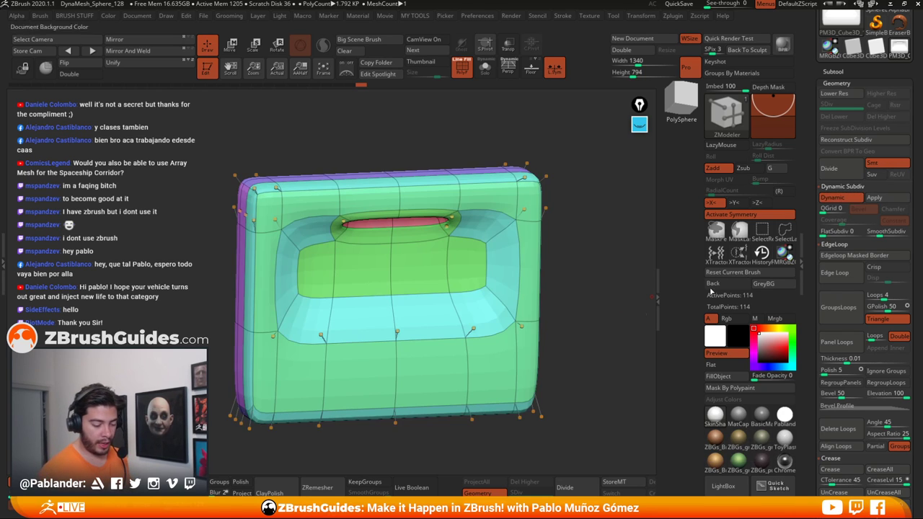
pyautogui.click(462, 67)
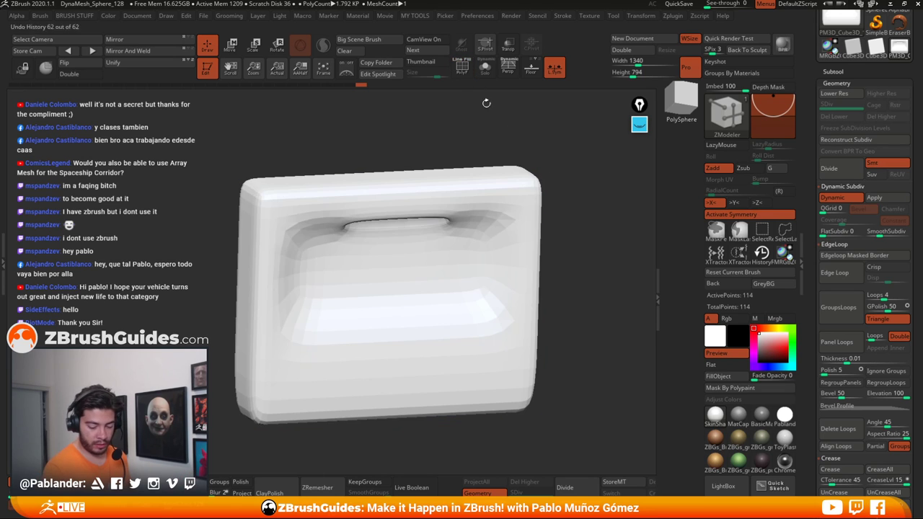
pyautogui.click(742, 418)
pyautogui.moveTo(612, 349); pyautogui.dragTo(573, 269)
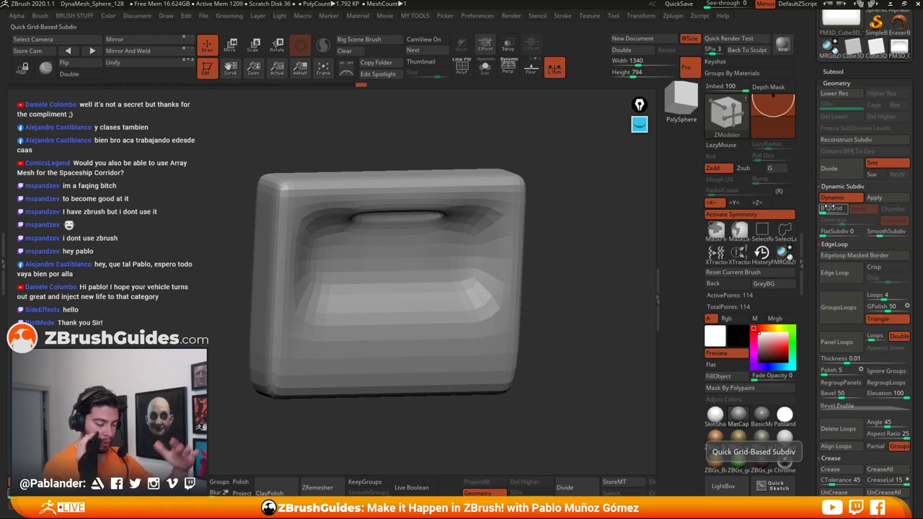
# Step: Raise the Dynamic Subdiv QGrid from 1 to 2 and compare the Bevel and Chamfer edge modes on the panel
pyautogui.click(822, 209)
pyautogui.moveTo(823, 211); pyautogui.dragTo(823, 212)
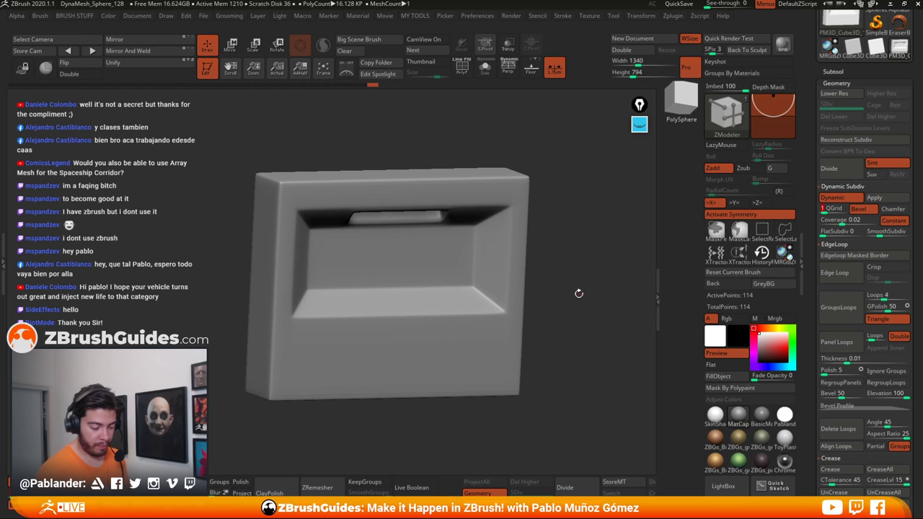
pyautogui.moveTo(579, 292); pyautogui.dragTo(593, 248)
pyautogui.click(825, 209)
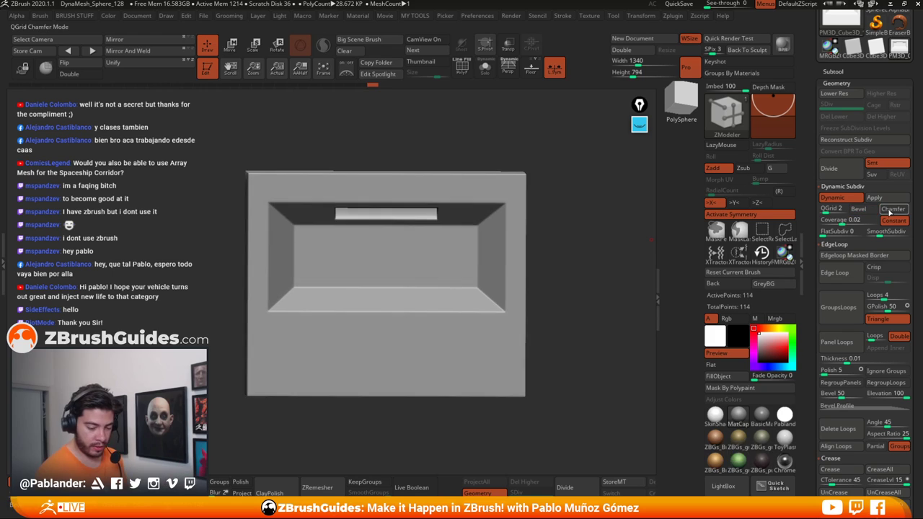
pyautogui.click(892, 210)
pyautogui.click(878, 210)
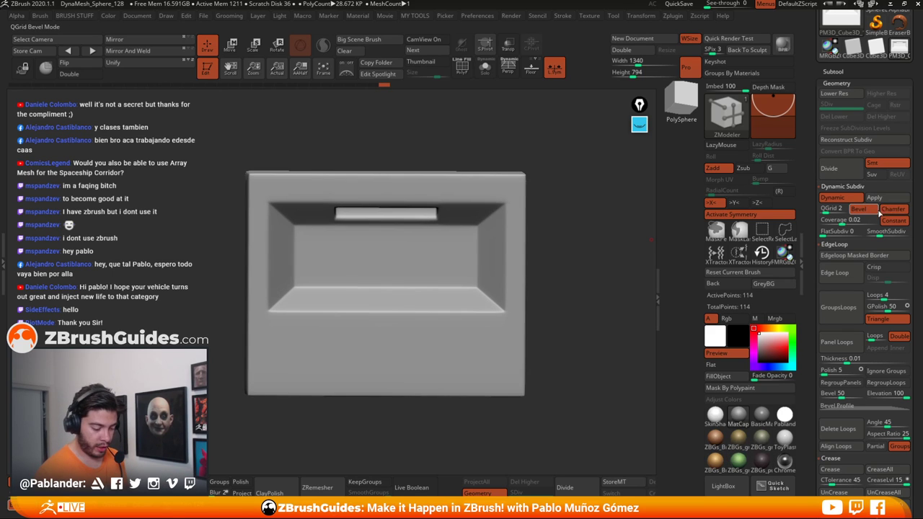
# Step: Use Chamfer with Constant edge width at Coverage 0.0133, and compare the panel with Dynamic Subdiv off and on
pyautogui.click(893, 223)
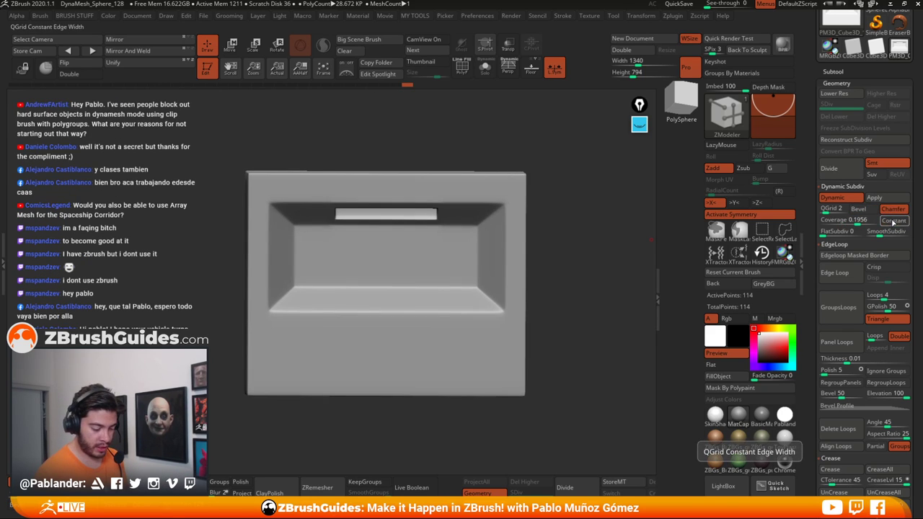
pyautogui.click(894, 222)
pyautogui.moveTo(841, 220)
pyautogui.mouseDown()
pyautogui.moveTo(857, 221)
pyautogui.moveTo(842, 224)
pyautogui.mouseUp()
pyautogui.moveTo(560, 270); pyautogui.dragTo(591, 284)
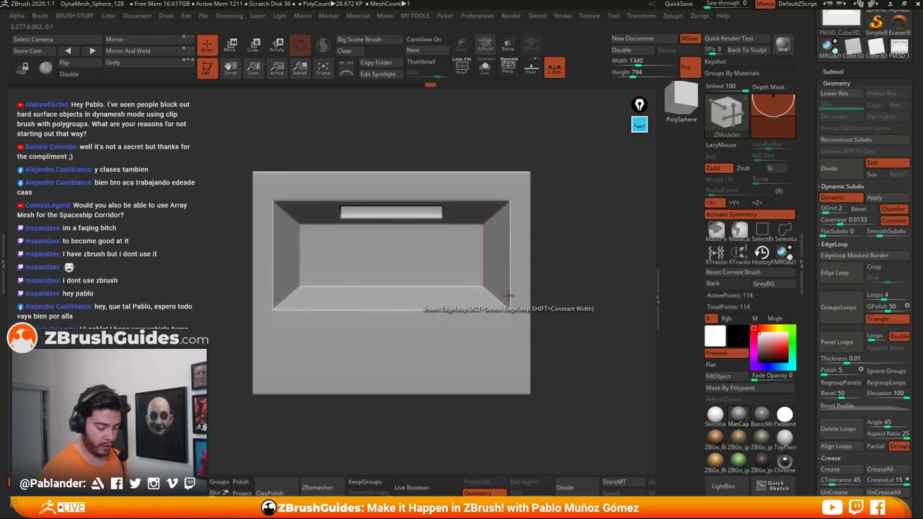
pyautogui.click(841, 199)
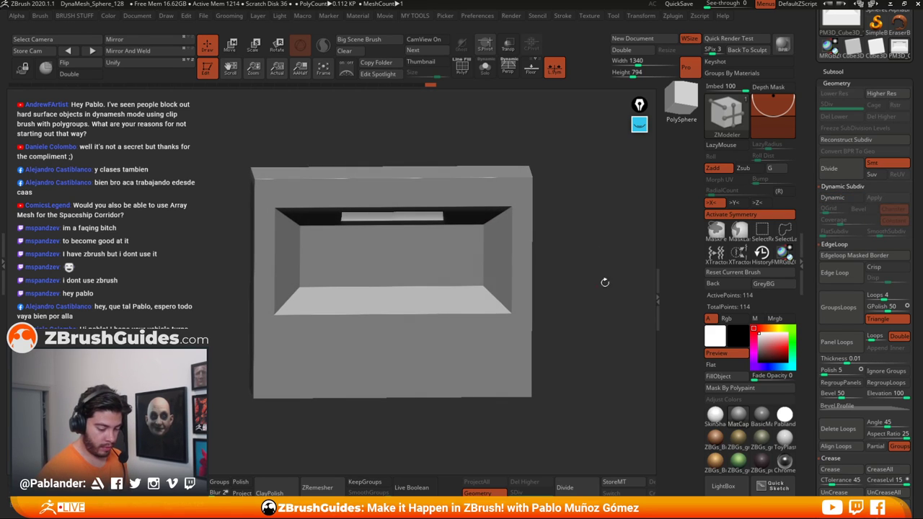
pyautogui.click(839, 198)
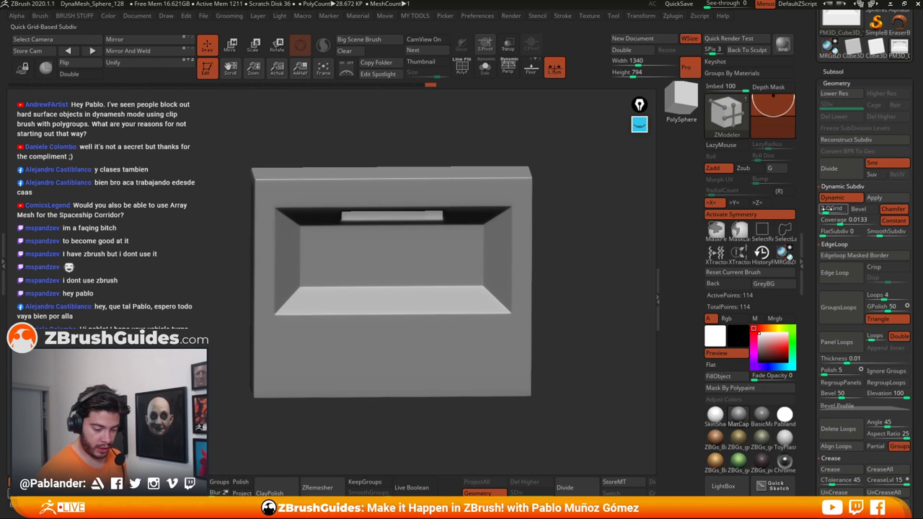
# Step: Set the Dynamic Subdiv Coverage to 0.0119 with QGrid 2 and both Bevel and Chamfer enabled
pyautogui.click(824, 209)
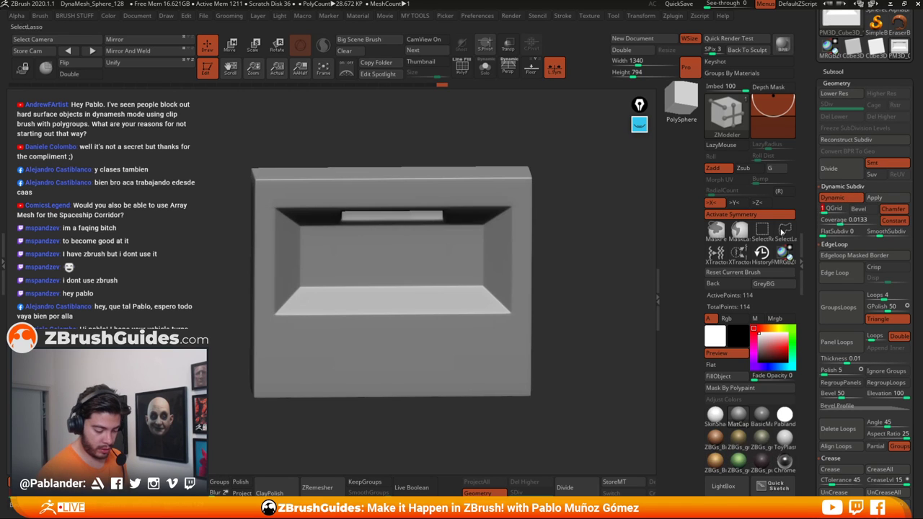
pyautogui.moveTo(839, 220); pyautogui.dragTo(839, 221)
pyautogui.click(826, 210)
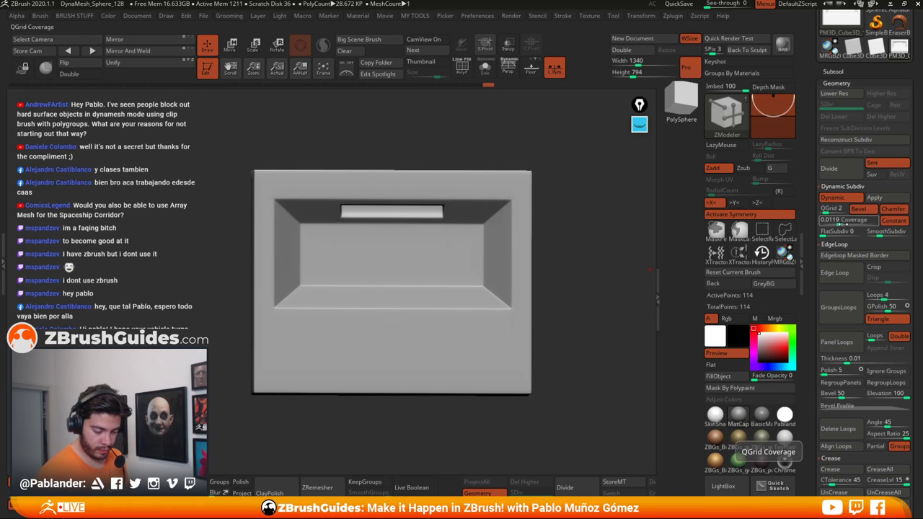
pyautogui.moveTo(609, 289); pyautogui.dragTo(587, 303)
# Step: Switch Dynamic Subdiv off and show the panel's polyframe lines and polygroups from the front
pyautogui.click(839, 200)
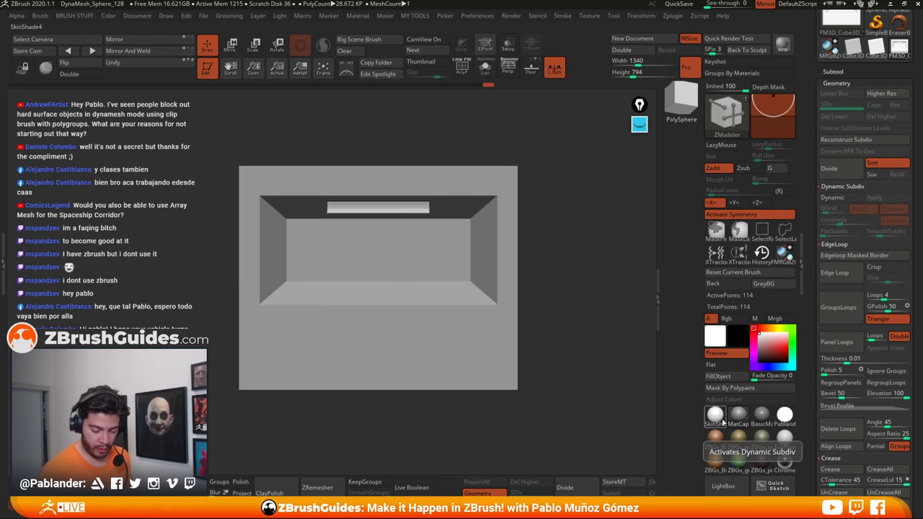
pyautogui.hotkey('shift', 'f')
pyautogui.keyDown('alt'); pyautogui.moveTo(574, 293); pyautogui.dragTo(565, 298); pyautogui.keyUp('alt')
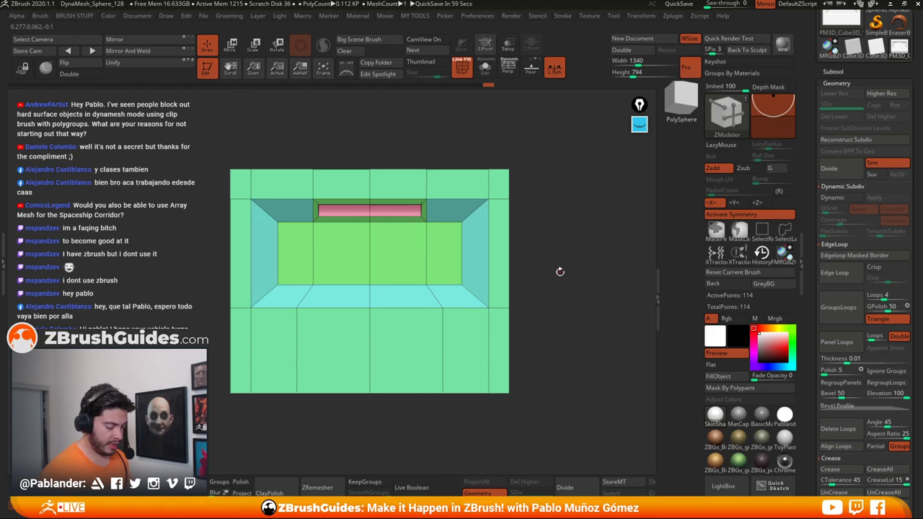
pyautogui.keyDown('alt'); pyautogui.moveTo(559, 271); pyautogui.dragTo(587, 263); pyautogui.keyUp('alt')
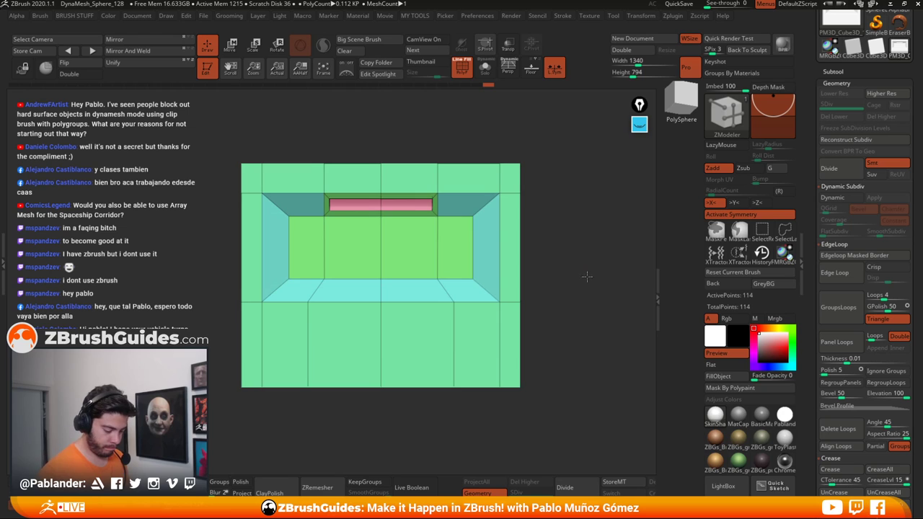
pyautogui.keyDown('alt'); pyautogui.moveTo(586, 277); pyautogui.dragTo(581, 278); pyautogui.keyUp('alt')
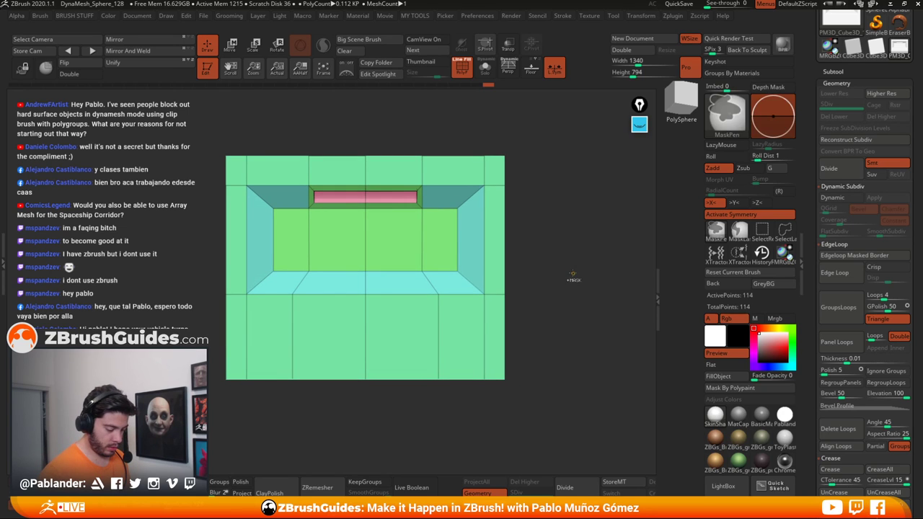
# Step: Assign the SliceCurve brush as the active selection-type brush
pyautogui.hotkey('ctrl', 'shift')
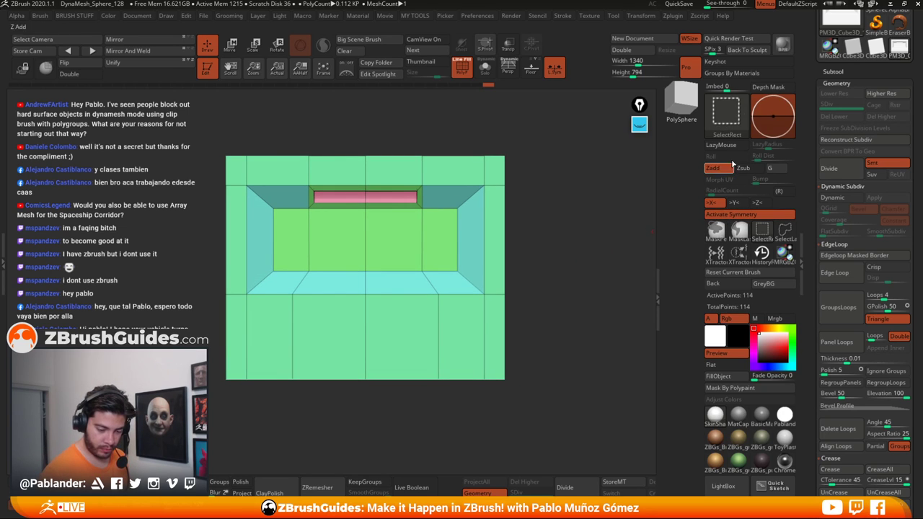
pyautogui.click(721, 122)
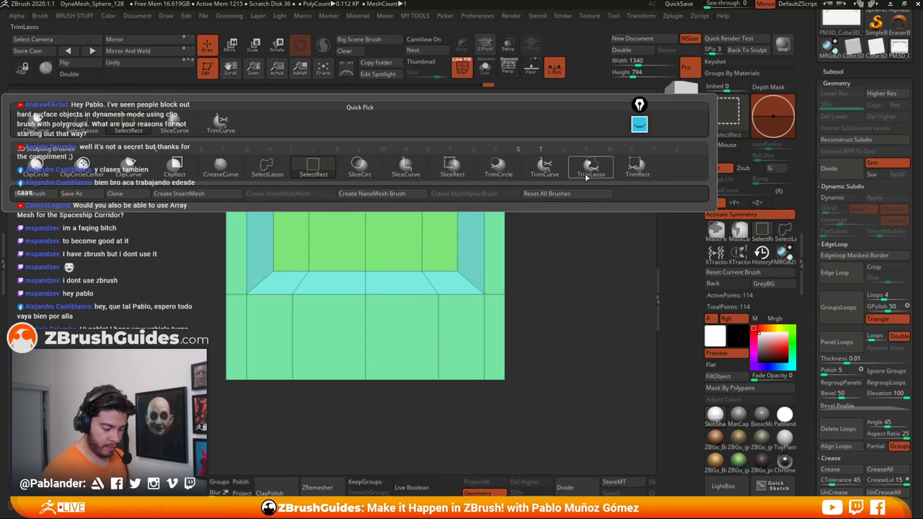
pyautogui.click(408, 172)
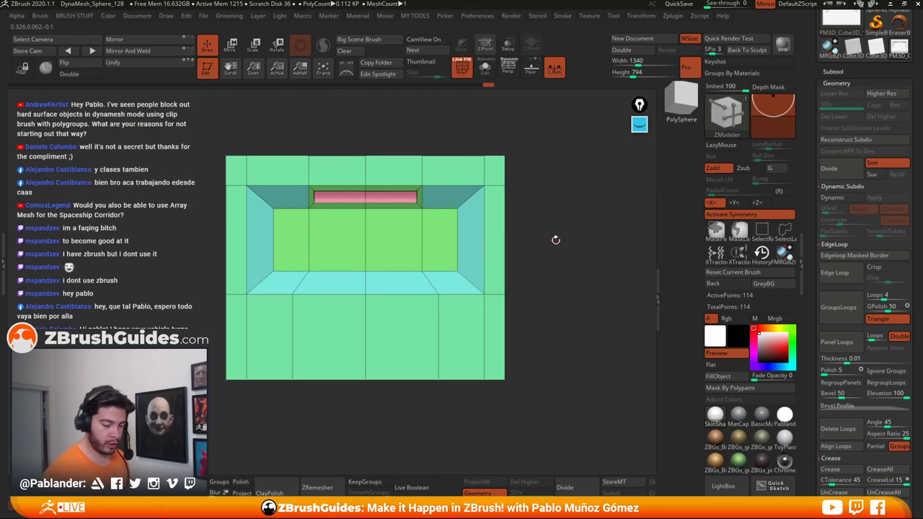
pyautogui.hotkey('ctrl', 'shift')
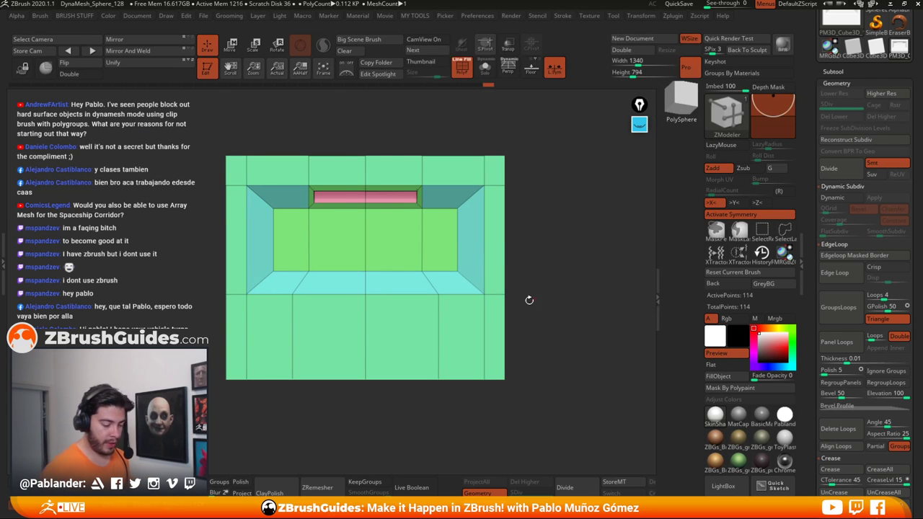
# Step: Slice the panel diagonally from its upper right side to its lower left side and preview the cut with Dynamic Subdiv
pyautogui.moveTo(570, 171)
pyautogui.keyDown('ctrl'); pyautogui.keyDown('shift'); pyautogui.mouseDown()
pyautogui.moveTo(212, 469)
pyautogui.moveTo(206, 371)
pyautogui.moveTo(274, 479)
pyautogui.moveTo(244, 254)
pyautogui.moveTo(216, 402)
pyautogui.moveTo(217, 364)
pyautogui.mouseUp(); pyautogui.keyUp('shift'); pyautogui.keyUp('ctrl')
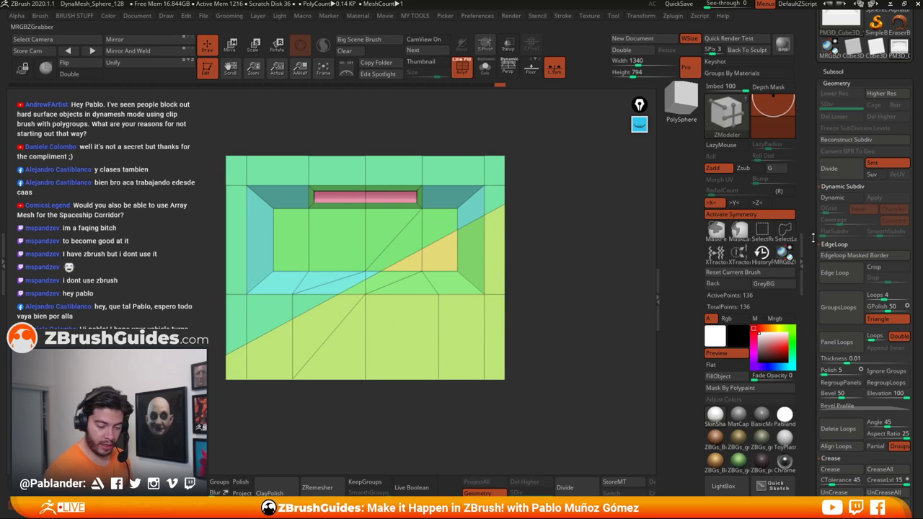
pyautogui.click(836, 197)
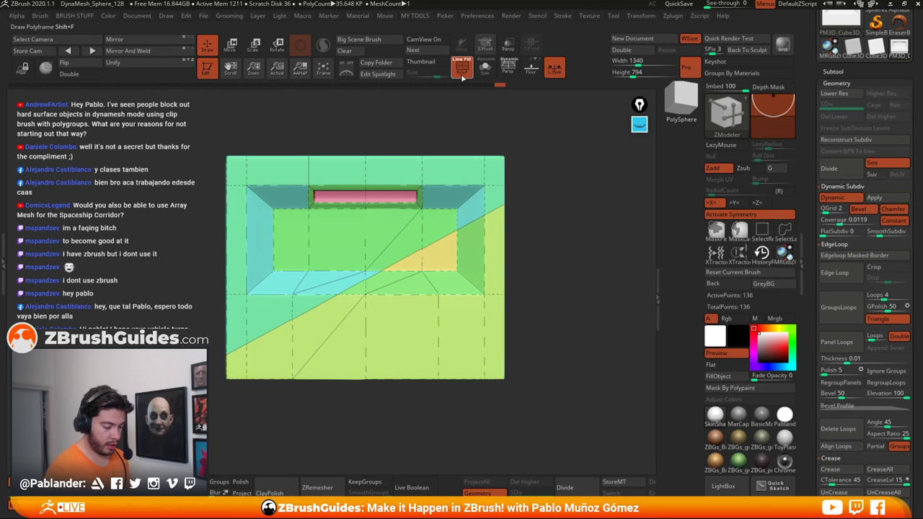
pyautogui.hotkey('shift', 'f')
pyautogui.moveTo(539, 194); pyautogui.dragTo(561, 213)
pyautogui.click(836, 197)
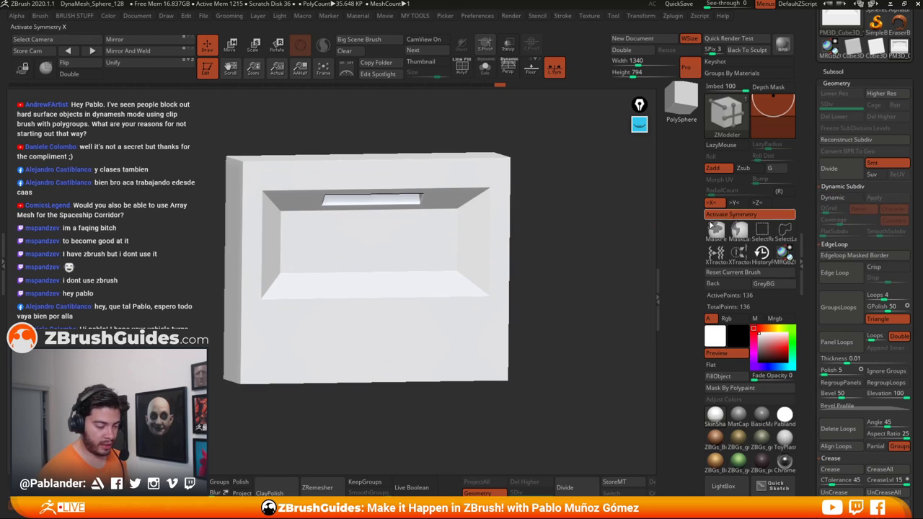
pyautogui.hotkey('shift', 'f')
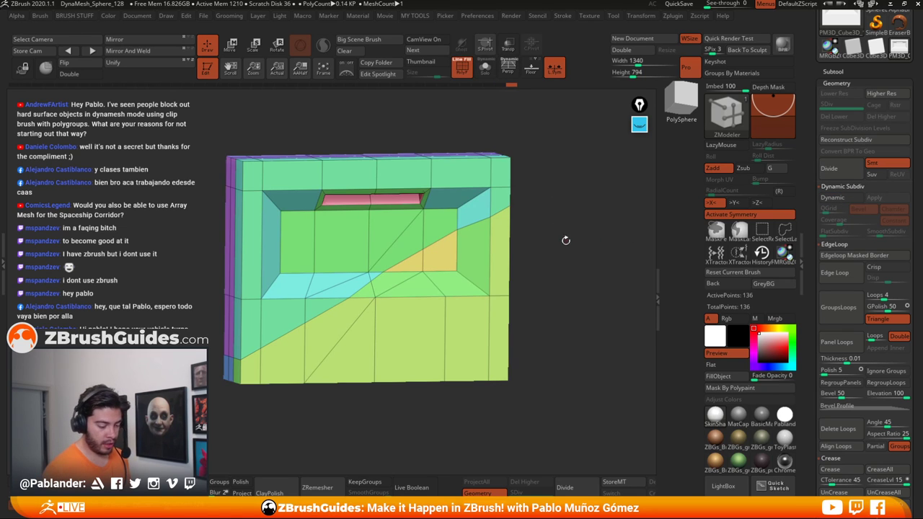
# Step: Undo the diagonal slice and return to a straight front view of the panel
pyautogui.hotkey('ctrl', 'z')
pyautogui.hotkey('ctrl', 'z')
pyautogui.hotkey('ctrl', 'z')
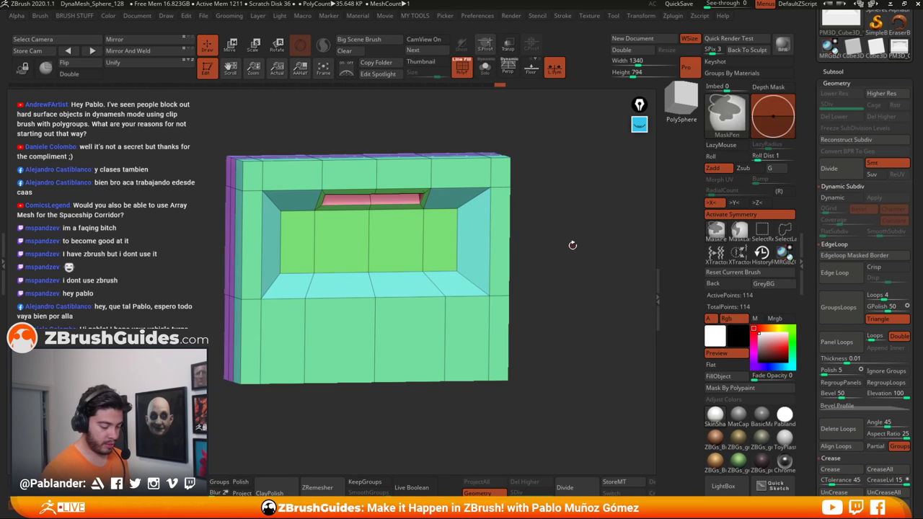
pyautogui.keyDown('shift'); pyautogui.moveTo(573, 246); pyautogui.dragTo(578, 262); pyautogui.keyUp('shift')
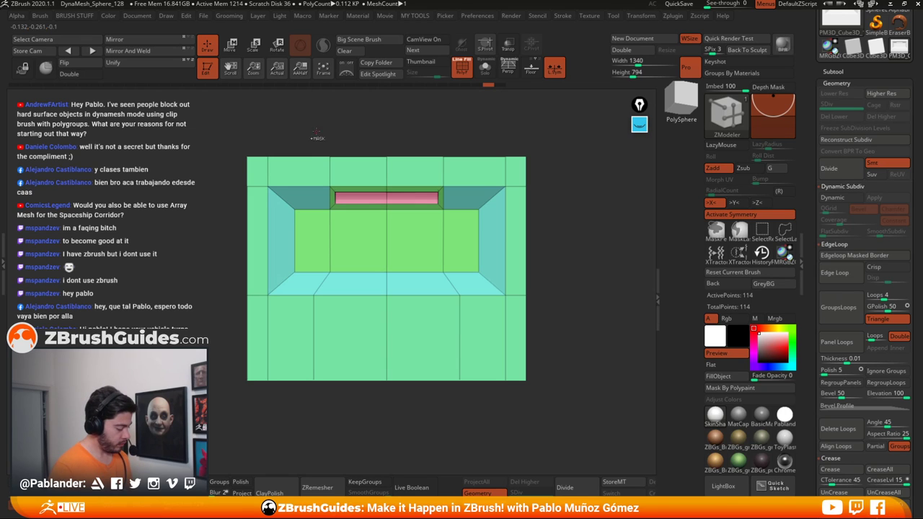
pyautogui.hotkey('ctrl', 'shift')
pyautogui.keyDown('ctrl'); pyautogui.keyDown('shift'); pyautogui.moveTo(319, 119); pyautogui.dragTo(315, 236); pyautogui.keyUp('shift'); pyautogui.keyUp('ctrl')
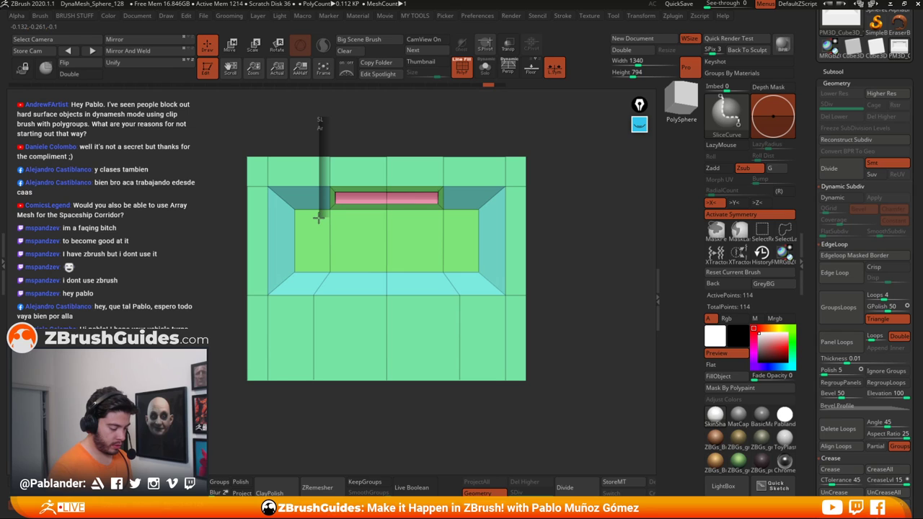
pyautogui.keyDown('ctrl'); pyautogui.keyDown('shift'); pyautogui.moveTo(319, 220); pyautogui.dragTo(319, 218); pyautogui.keyUp('shift'); pyautogui.keyUp('ctrl')
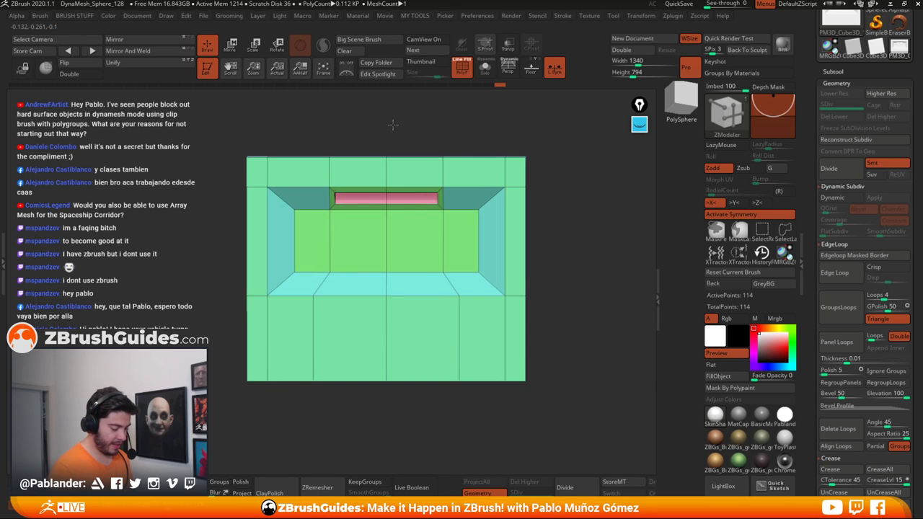
# Step: Slice the panel with a bent line running down beside the slot's left end, diagonally across the recess, and straight down through the bottom edge
pyautogui.keyDown('ctrl'); pyautogui.keyDown('shift'); pyautogui.moveTo(319, 134); pyautogui.dragTo(317, 228); pyautogui.keyUp('shift'); pyautogui.keyUp('ctrl')
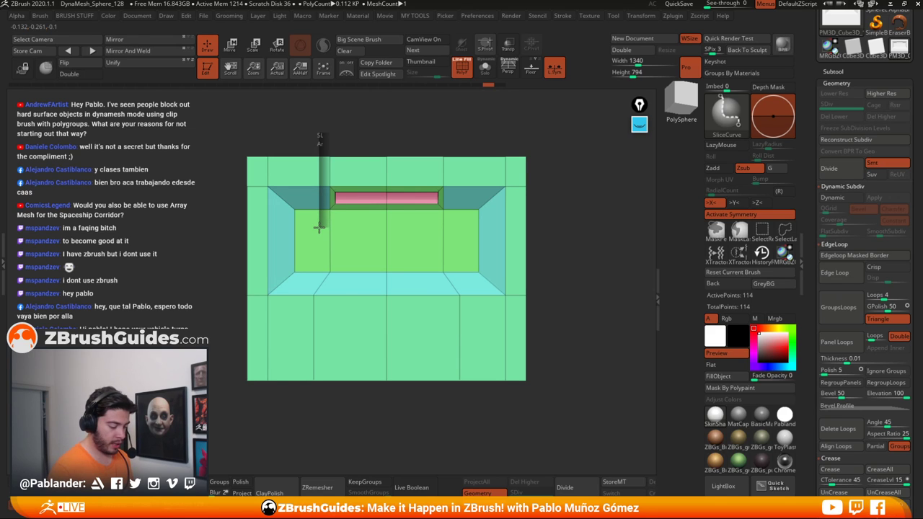
pyautogui.keyDown('ctrl'); pyautogui.keyDown('shift'); pyautogui.moveTo(318, 228); pyautogui.dragTo(317, 228); pyautogui.keyUp('shift'); pyautogui.keyUp('ctrl')
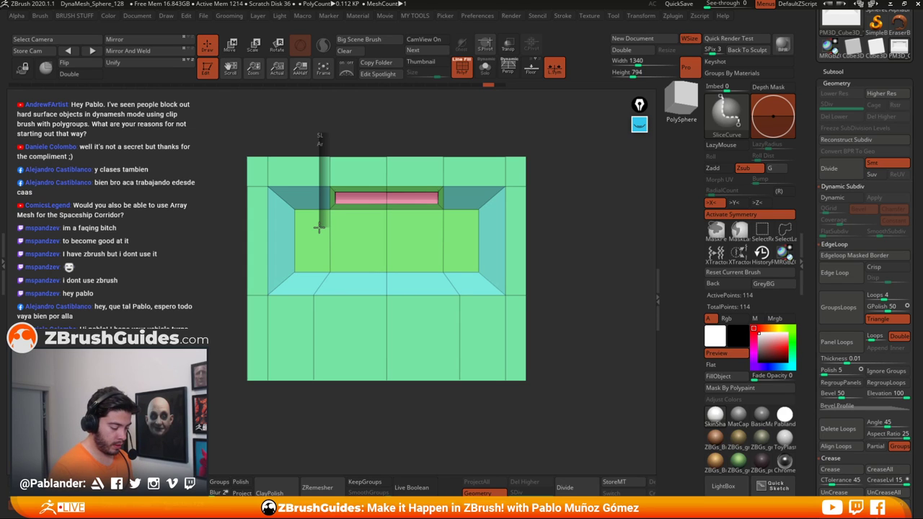
pyautogui.moveTo(318, 228)
pyautogui.keyDown('ctrl'); pyautogui.keyDown('shift'); pyautogui.mouseDown()
pyautogui.moveTo(356, 264)
pyautogui.moveTo(380, 251)
pyautogui.moveTo(365, 266)
pyautogui.moveTo(284, 291)
pyautogui.moveTo(356, 251)
pyautogui.moveTo(342, 253)
pyautogui.mouseUp(); pyautogui.keyUp('shift'); pyautogui.keyUp('ctrl')
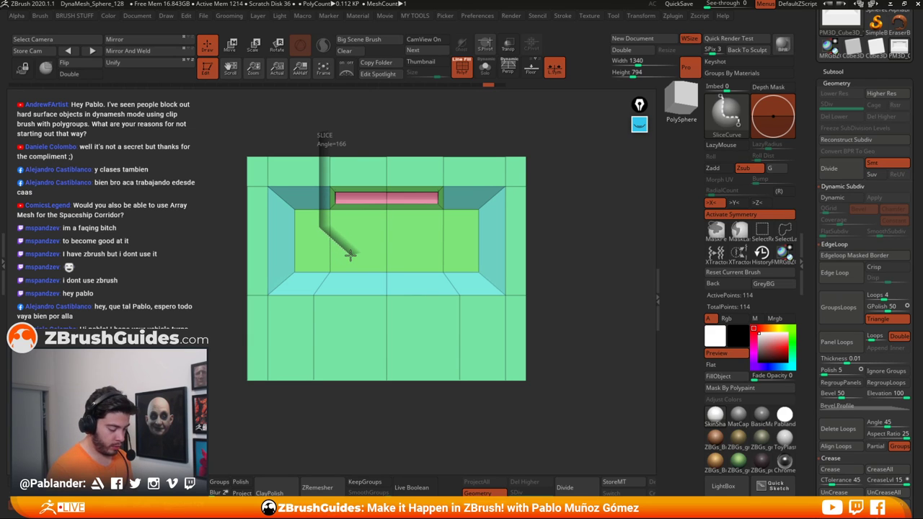
pyautogui.keyDown('ctrl'); pyautogui.keyDown('shift'); pyautogui.moveTo(349, 261); pyautogui.dragTo(351, 372); pyautogui.keyUp('shift'); pyautogui.keyUp('ctrl')
pyautogui.press('alt')
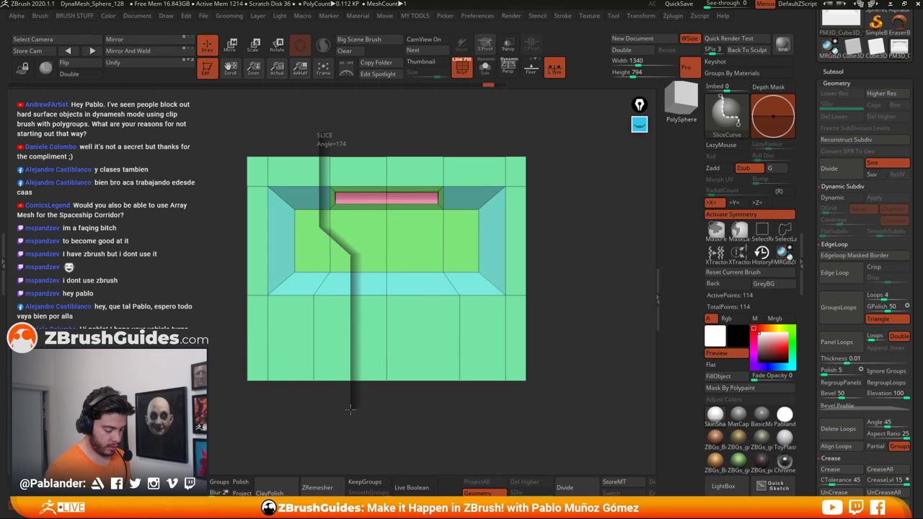
pyautogui.keyDown('ctrl'); pyautogui.keyDown('shift'); pyautogui.moveTo(350, 410); pyautogui.dragTo(349, 404); pyautogui.keyUp('shift'); pyautogui.keyUp('ctrl')
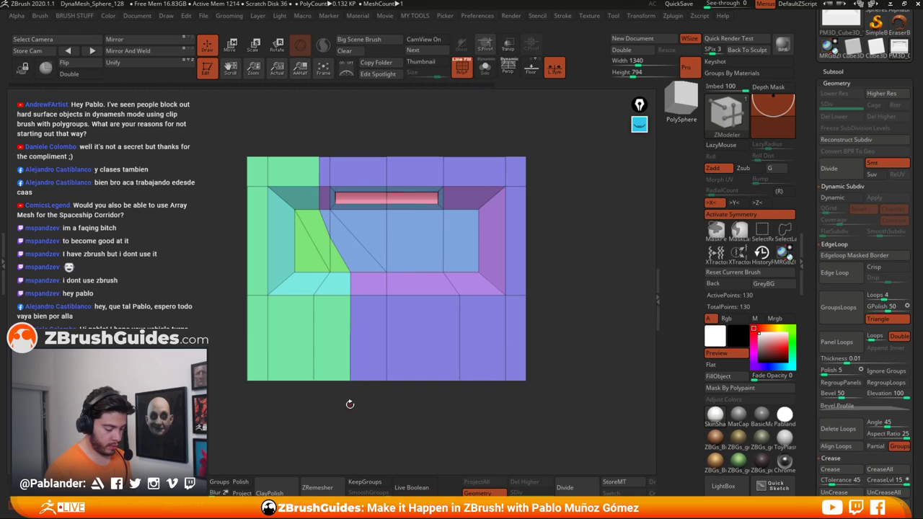
# Step: Check the bent slice with Dynamic Subdiv on and off, leaving it off
pyautogui.moveTo(573, 267); pyautogui.dragTo(589, 240)
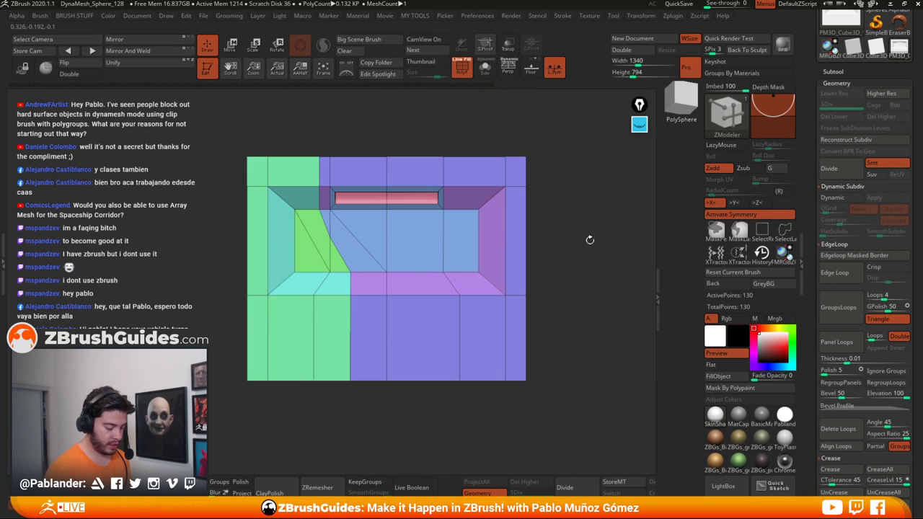
pyautogui.click(829, 196)
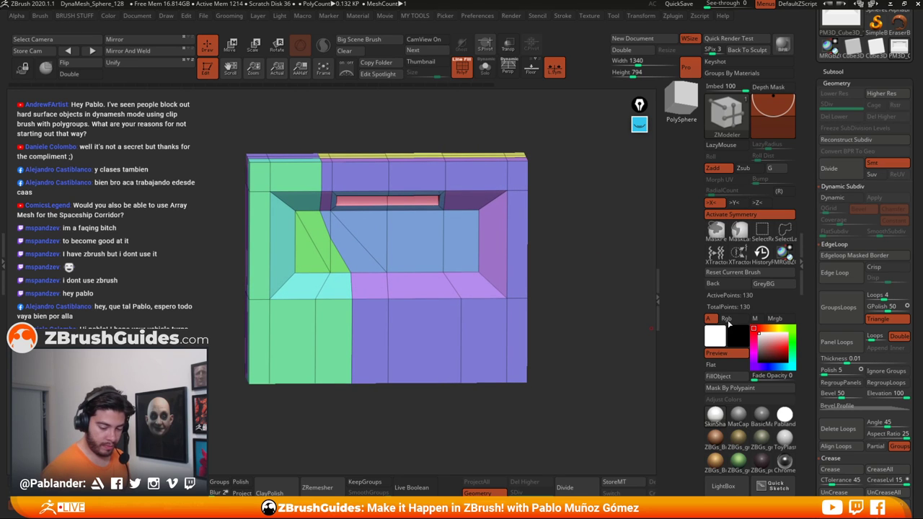
pyautogui.click(841, 198)
pyautogui.moveTo(631, 257); pyautogui.dragTo(569, 265)
pyautogui.click(834, 197)
# Step: Mask the point where the slanted slice crosses the vertical edge in the recess's back face
pyautogui.moveTo(385, 257)
pyautogui.keyDown('alt'); pyautogui.mouseDown(button='right')
pyautogui.moveTo(412, 243)
pyautogui.moveTo(395, 264)
pyautogui.mouseUp(button='right'); pyautogui.keyUp('alt')
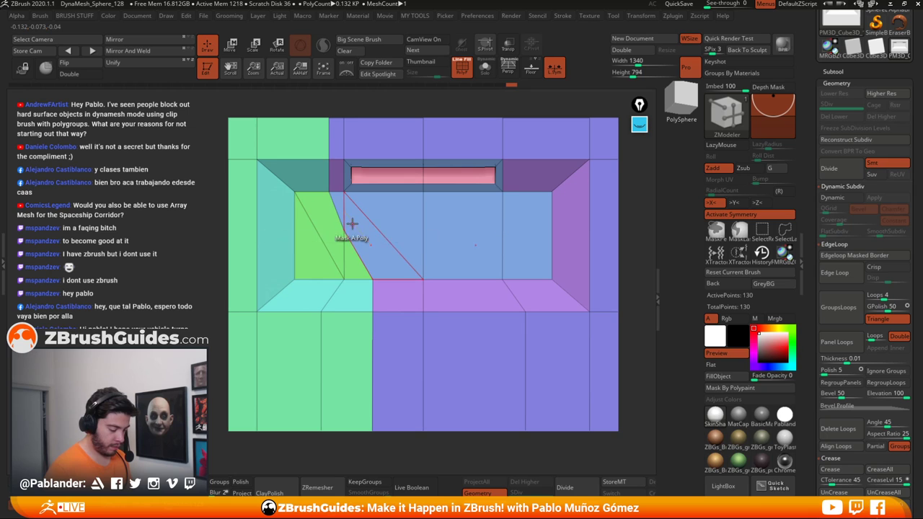
pyautogui.press('ctrl')
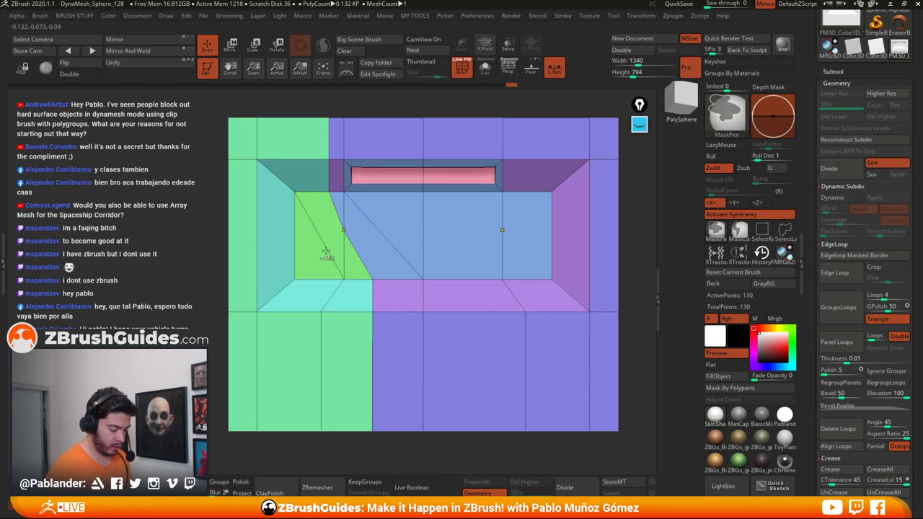
pyautogui.moveTo(157, 218)
pyautogui.keyDown('ctrl'); pyautogui.mouseDown()
pyautogui.moveTo(199, 272)
pyautogui.moveTo(391, 276)
pyautogui.moveTo(350, 242)
pyautogui.mouseUp(); pyautogui.keyUp('ctrl')
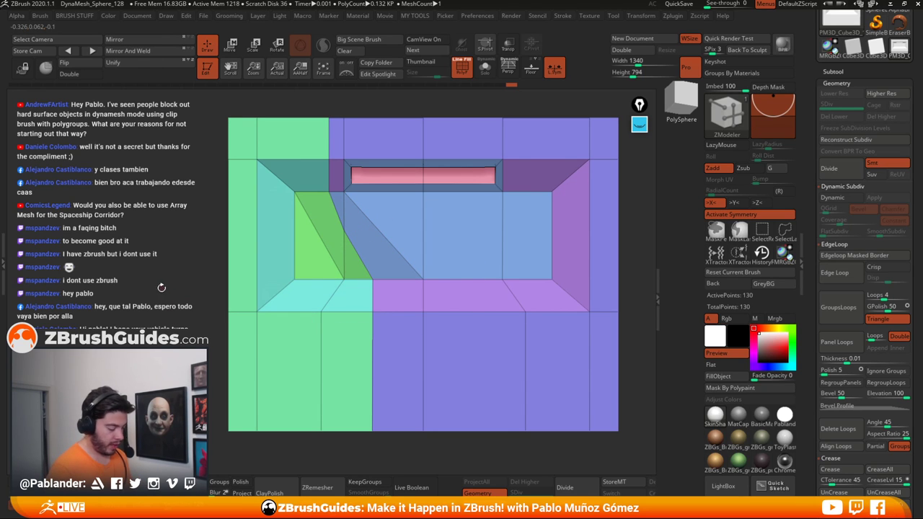
# Step: Invert the mask, turn off symmetry, and centre the move gizmo on the unmasked crossing point in the recess's back face
pyautogui.keyDown('ctrl'); pyautogui.click(161, 287); pyautogui.keyUp('ctrl')
pyautogui.press('w')
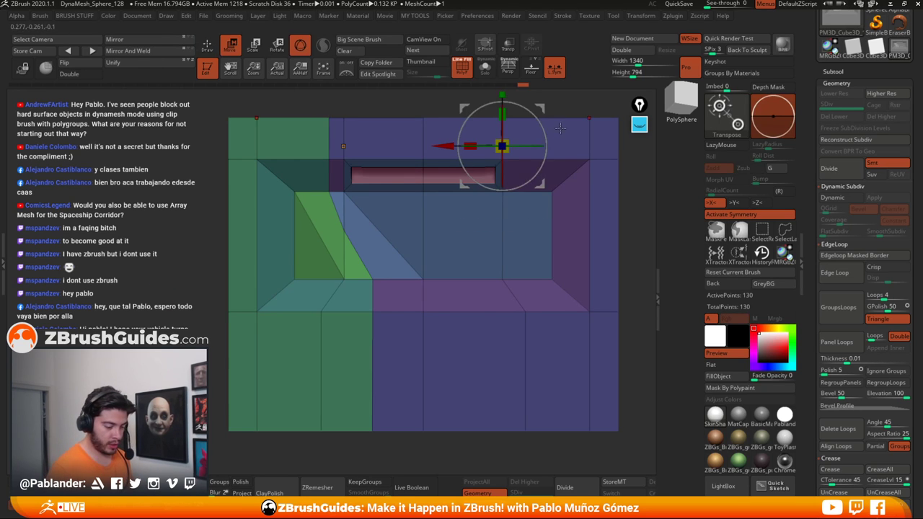
pyautogui.keyDown('alt'); pyautogui.moveTo(560, 128); pyautogui.dragTo(527, 185, button='right'); pyautogui.keyUp('alt')
pyautogui.click(458, 125)
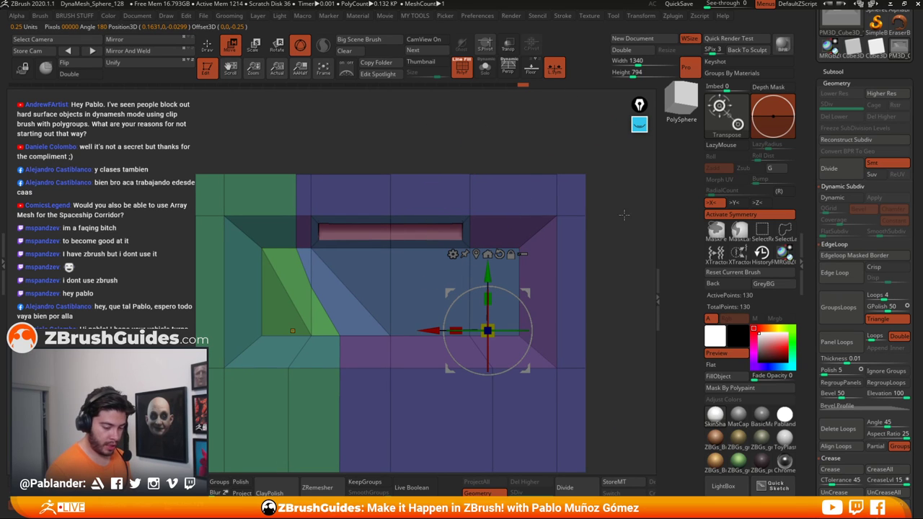
pyautogui.click(738, 215)
pyautogui.click(487, 253)
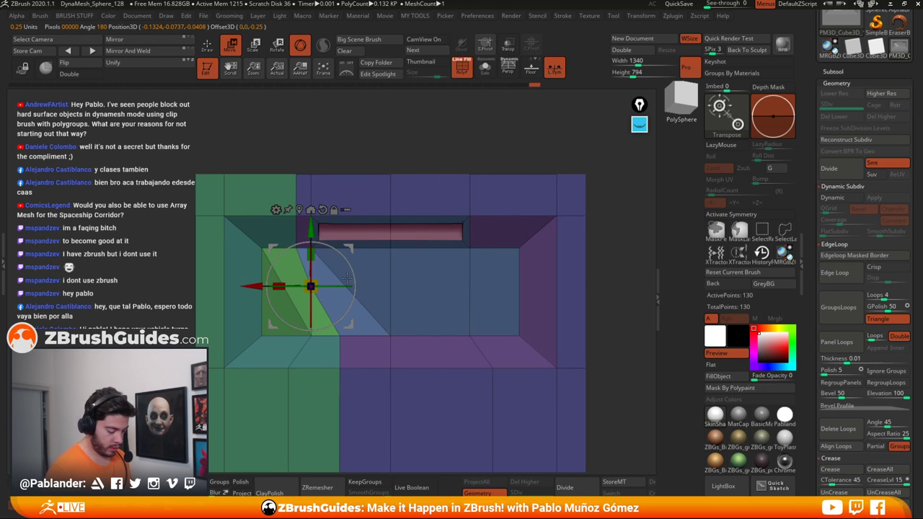
# Step: Move the unmasked crossing point up about 0.0145 and return to Draw mode
pyautogui.moveTo(351, 324); pyautogui.dragTo(351, 323)
pyautogui.moveTo(316, 226); pyautogui.dragTo(314, 220)
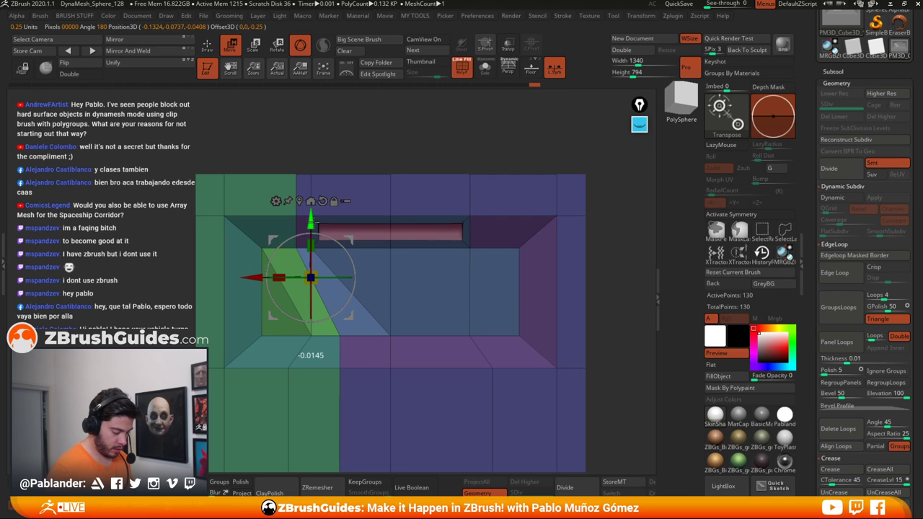
pyautogui.press('q')
pyautogui.press('w')
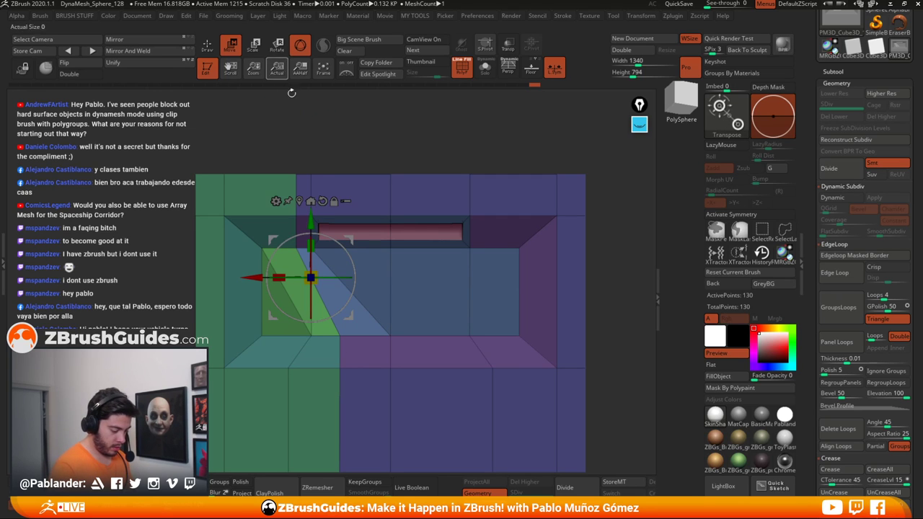
pyautogui.click(206, 45)
# Step: Bevel the complete edge loop of the bent slice into a narrow strip with ZModeler's Bevel EdgeLoop Complete action
pyautogui.keyDown('ctrl'); pyautogui.moveTo(470, 352); pyautogui.dragTo(465, 309, button='right'); pyautogui.keyUp('ctrl')
pyautogui.moveTo(560, 286); pyautogui.dragTo(536, 295, button='right')
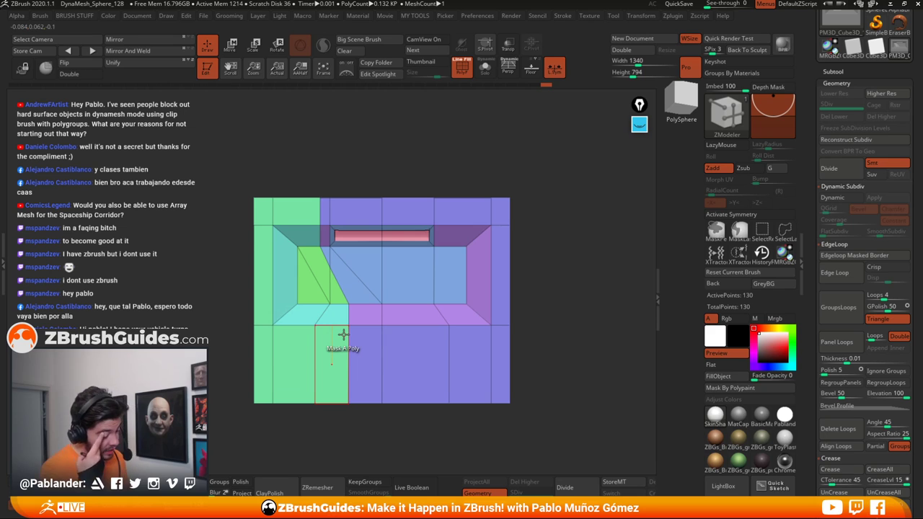
pyautogui.keyDown('alt'); pyautogui.moveTo(382, 301); pyautogui.dragTo(399, 282, button='right'); pyautogui.keyUp('alt')
pyautogui.moveTo(381, 315)
pyautogui.keyDown('ctrl'); pyautogui.mouseDown(button='right')
pyautogui.moveTo(375, 322)
pyautogui.moveTo(387, 303)
pyautogui.mouseUp(button='right'); pyautogui.keyUp('ctrl')
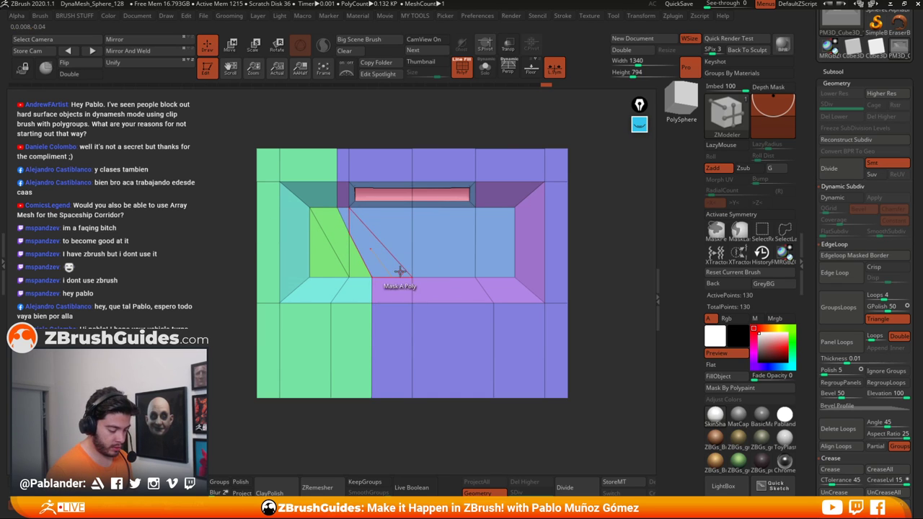
pyautogui.keyDown('ctrl'); pyautogui.moveTo(400, 271); pyautogui.dragTo(400, 291, button='right'); pyautogui.keyUp('ctrl')
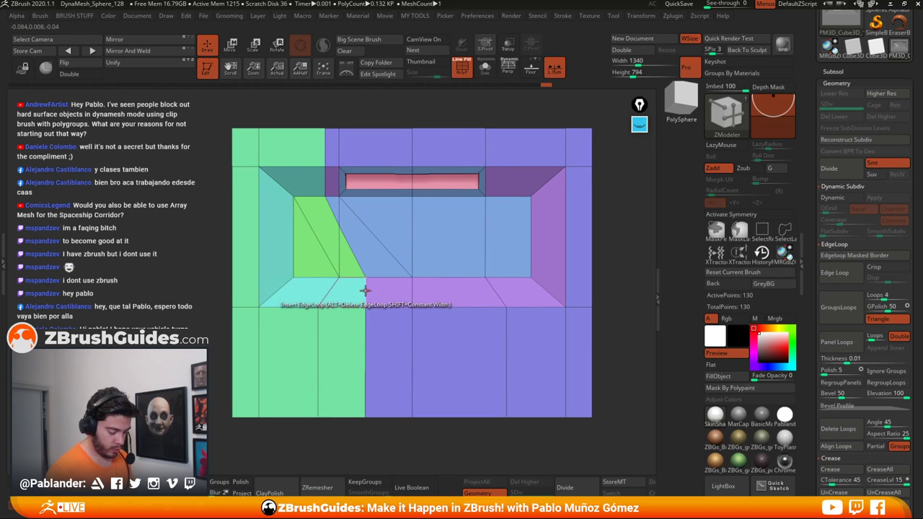
pyautogui.press('space')
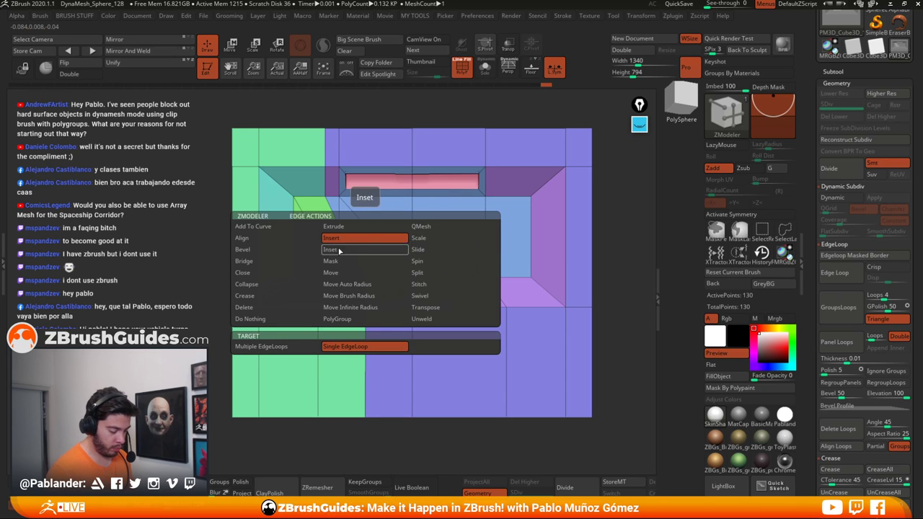
pyautogui.click(242, 250)
pyautogui.click(261, 369)
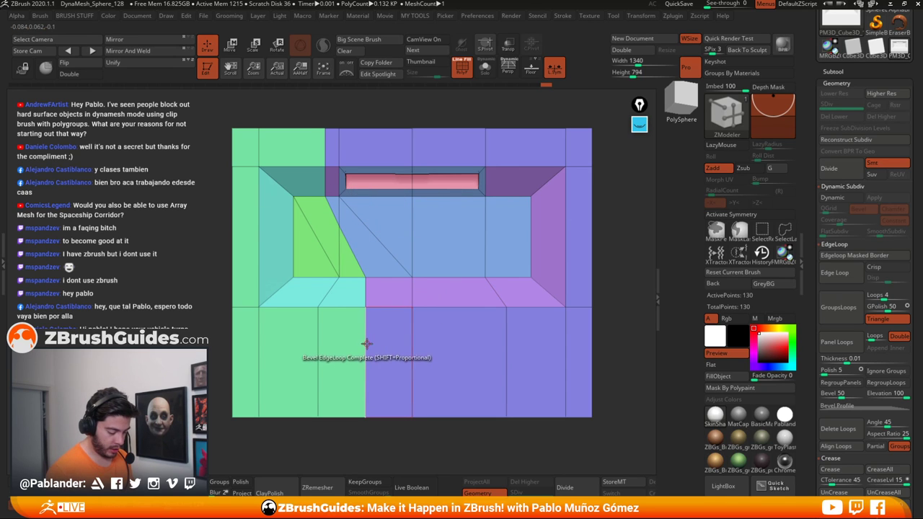
pyautogui.moveTo(366, 344); pyautogui.dragTo(368, 342)
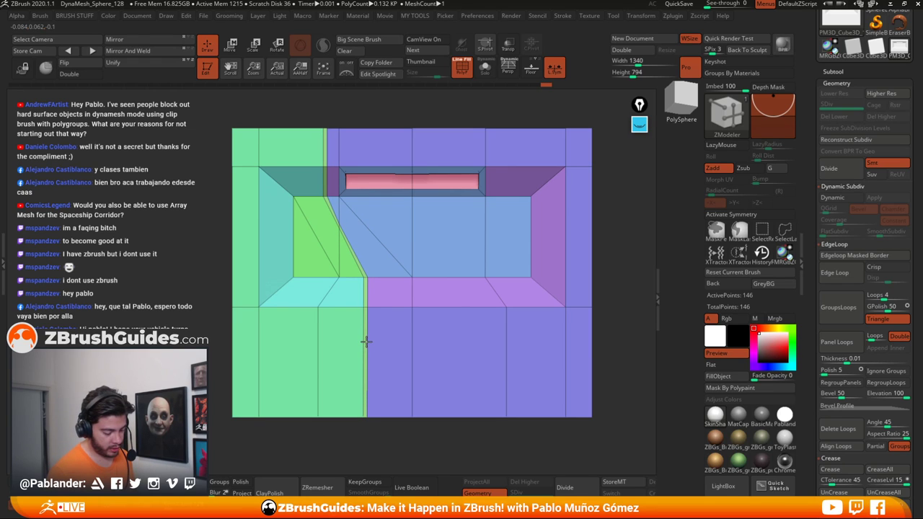
pyautogui.moveTo(366, 341); pyautogui.dragTo(366, 355)
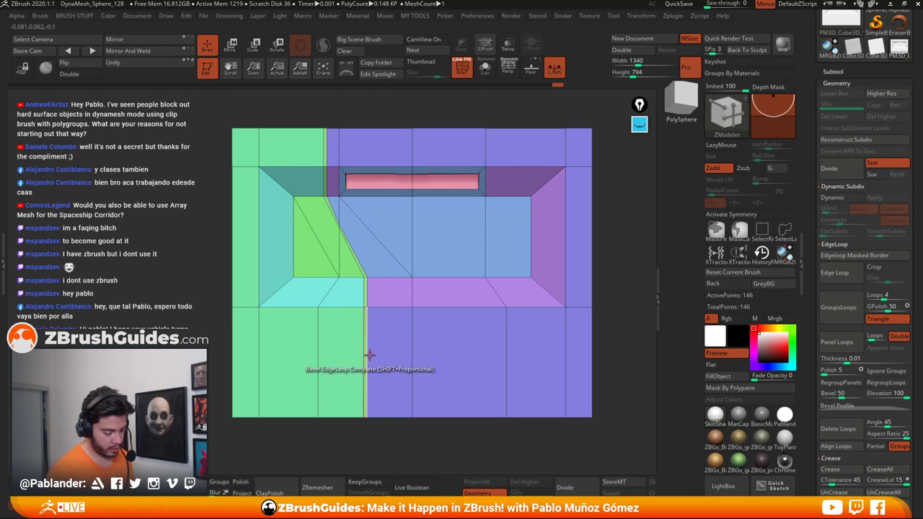
# Step: Adjust the point where the vertical edge meets the slanted strip, using ZModeler's Slide point action by Brush Radius
pyautogui.moveTo(423, 237)
pyautogui.mouseDown(button='right')
pyautogui.moveTo(447, 233)
pyautogui.moveTo(432, 243)
pyautogui.moveTo(358, 154)
pyautogui.moveTo(347, 186)
pyautogui.moveTo(418, 262)
pyautogui.moveTo(457, 230)
pyautogui.moveTo(490, 238)
pyautogui.moveTo(425, 216)
pyautogui.moveTo(420, 245)
pyautogui.mouseUp(button='right')
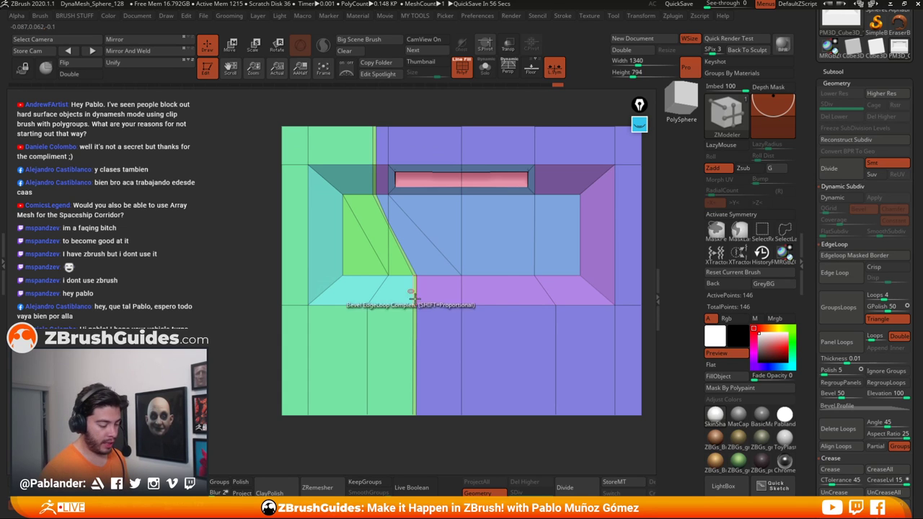
pyautogui.keyDown('alt'); pyautogui.moveTo(396, 224); pyautogui.dragTo(406, 251, button='right'); pyautogui.keyUp('alt')
pyautogui.press('space')
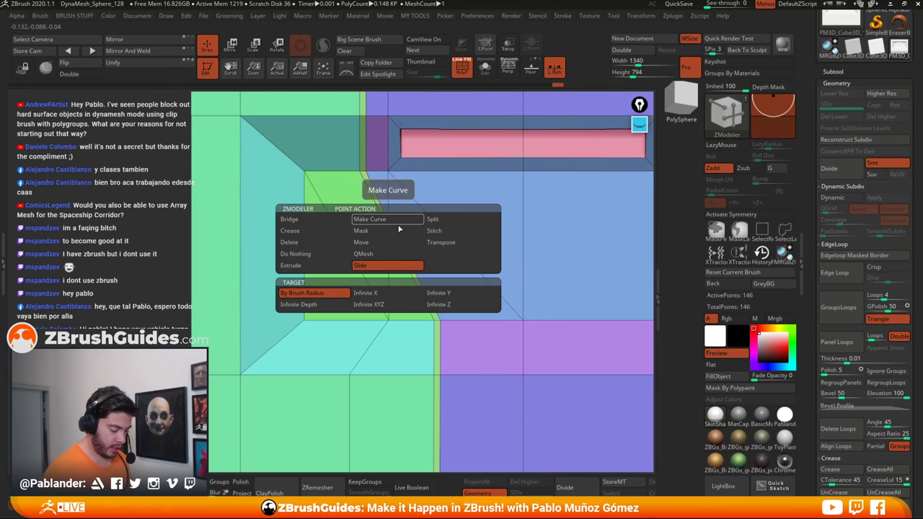
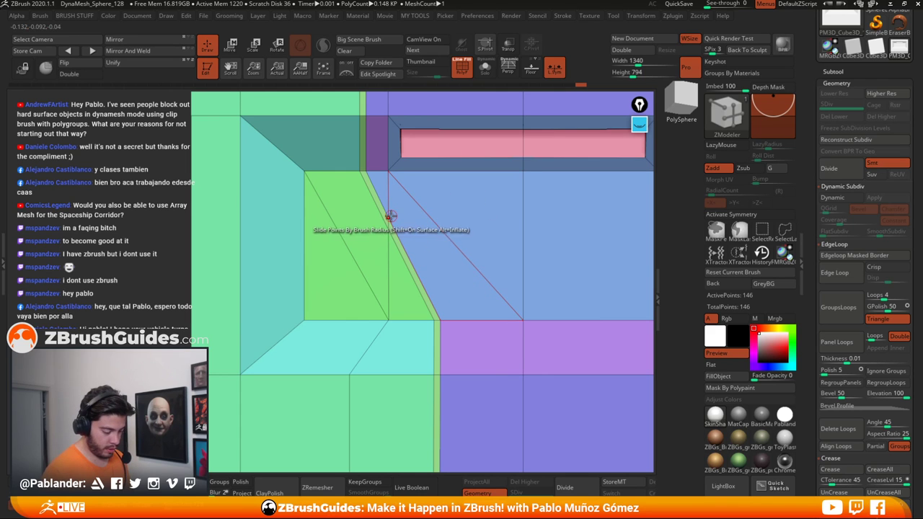
# Step: Push the bevelled strip inward with QMesh Polygroup All to form a narrow groove, giving the groove its own orange polygroup
pyautogui.keyDown('ctrl'); pyautogui.moveTo(511, 306); pyautogui.dragTo(488, 253, button='right'); pyautogui.keyUp('ctrl')
pyautogui.keyDown('alt'); pyautogui.moveTo(501, 290); pyautogui.dragTo(599, 280, button='right'); pyautogui.keyUp('alt')
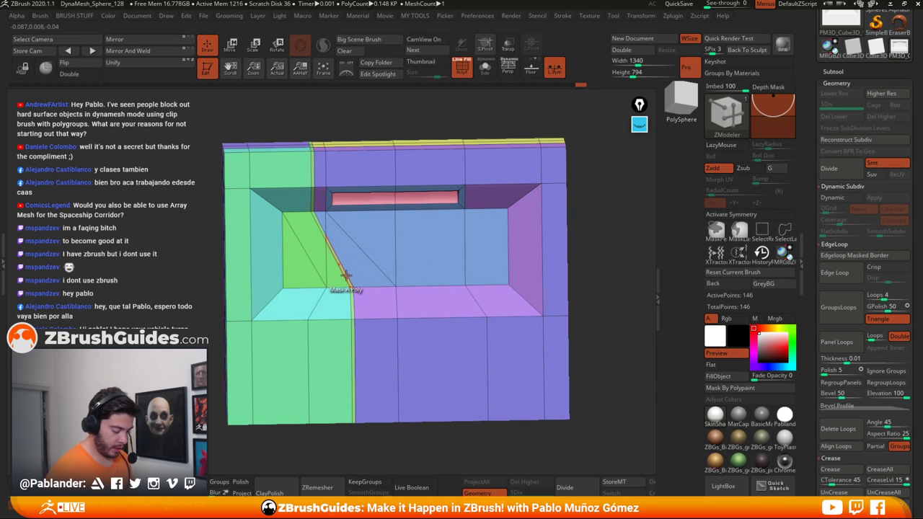
pyautogui.press('space')
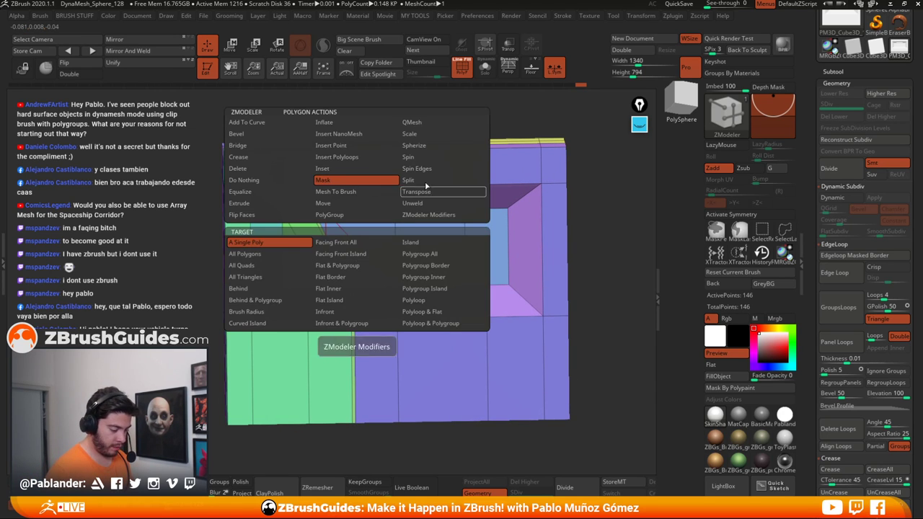
pyautogui.click(419, 124)
pyautogui.press('space')
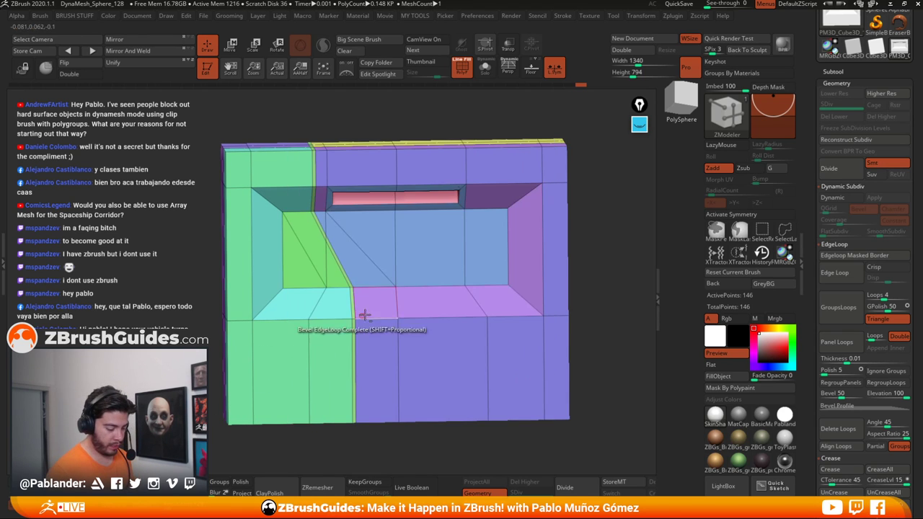
pyautogui.keyDown('alt'); pyautogui.moveTo(395, 293); pyautogui.dragTo(418, 241, button='right'); pyautogui.keyUp('alt')
pyautogui.moveTo(397, 290); pyautogui.dragTo(411, 337, button='right')
pyautogui.moveTo(379, 273); pyautogui.dragTo(376, 278)
pyautogui.press('alt')
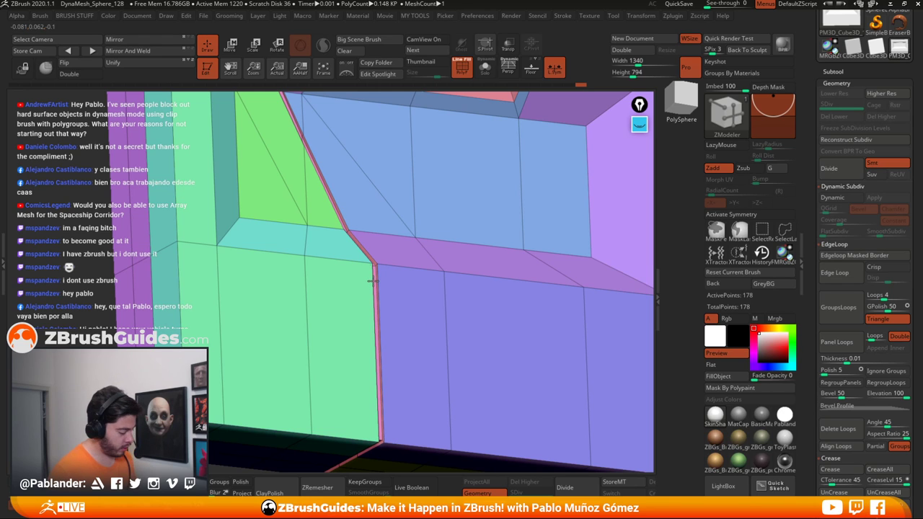
pyautogui.press('alt')
pyautogui.press('alt')
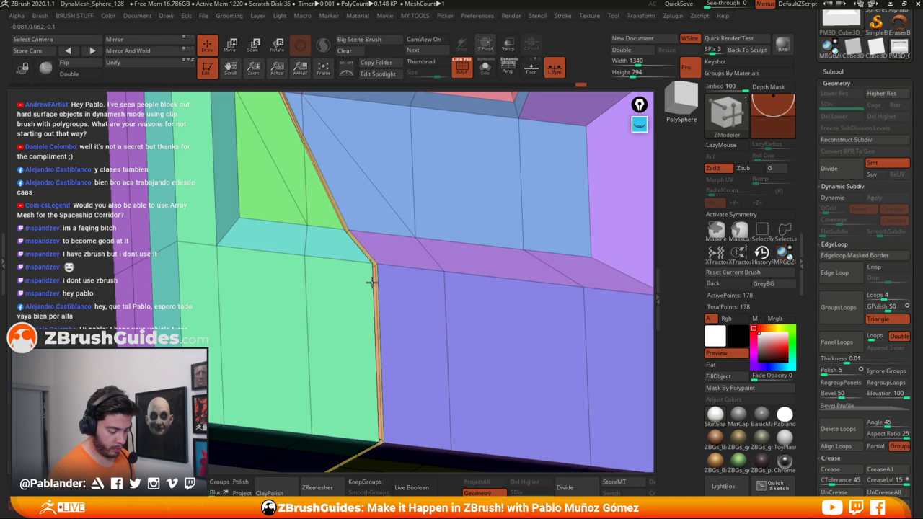
# Step: Preview the groove from the front with Dynamic Subdiv on and the polyframe hidden
pyautogui.keyDown('ctrl'); pyautogui.moveTo(437, 301); pyautogui.dragTo(437, 252, button='right'); pyautogui.keyUp('ctrl')
pyautogui.keyDown('alt'); pyautogui.moveTo(508, 269); pyautogui.dragTo(446, 284, button='right'); pyautogui.keyUp('alt')
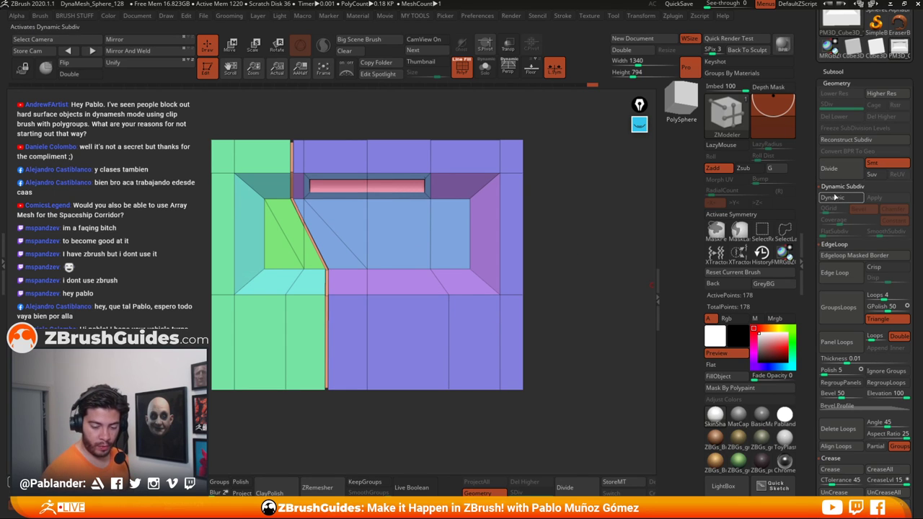
pyautogui.click(835, 197)
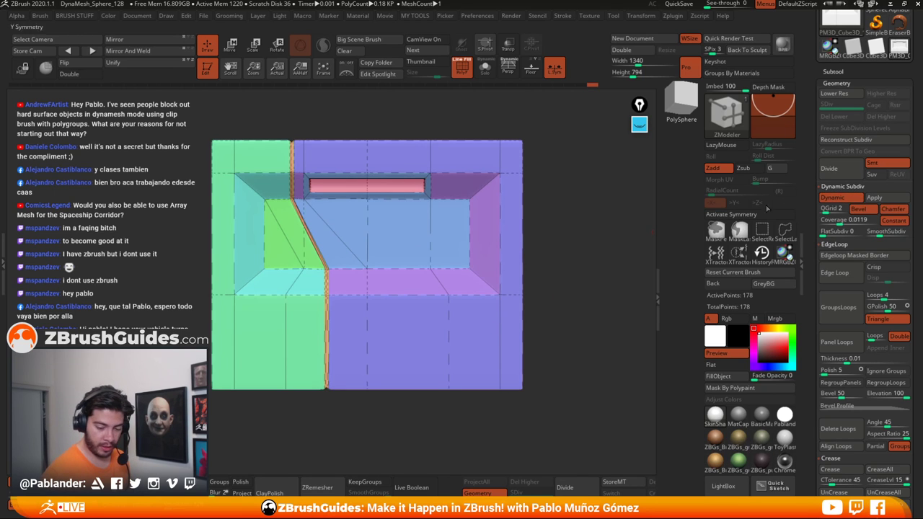
pyautogui.click(460, 73)
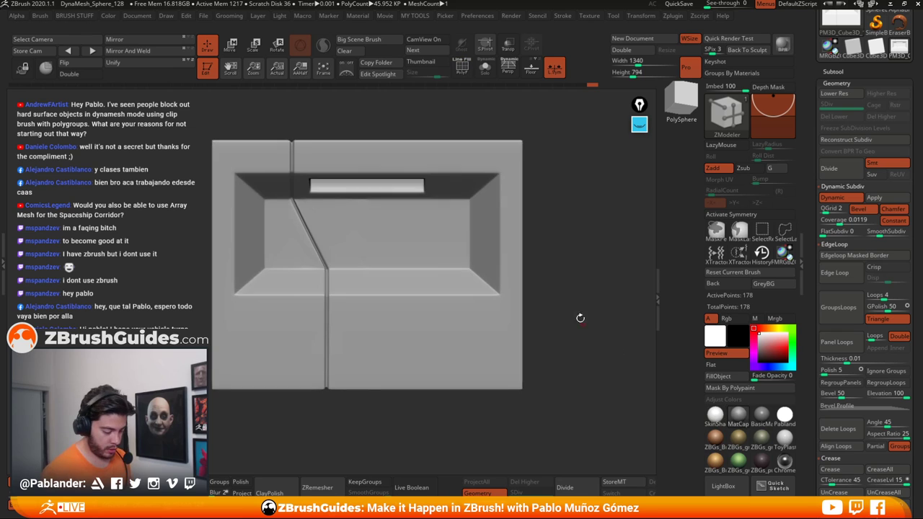
pyautogui.moveTo(538, 344); pyautogui.dragTo(575, 243)
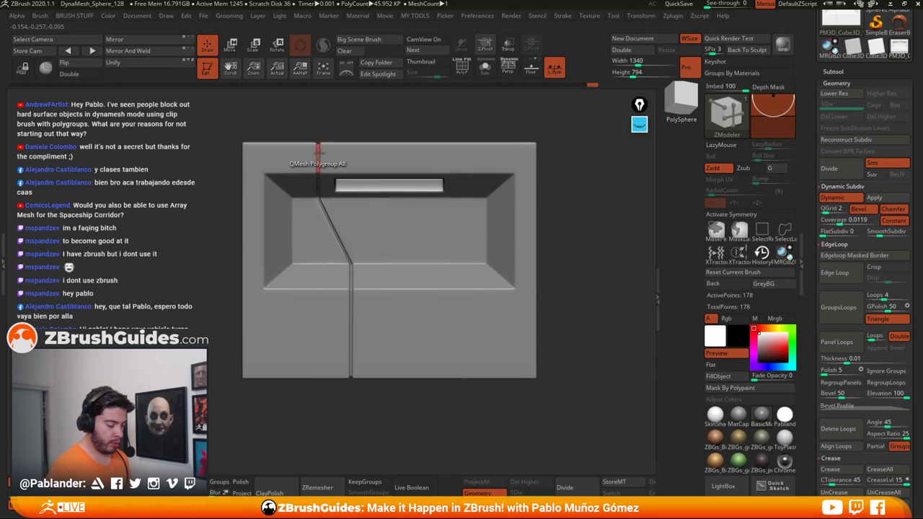
pyautogui.moveTo(573, 267)
pyautogui.mouseDown()
pyautogui.moveTo(565, 266)
pyautogui.moveTo(582, 268)
pyautogui.moveTo(584, 258)
pyautogui.moveTo(559, 251)
pyautogui.moveTo(598, 252)
pyautogui.mouseUp()
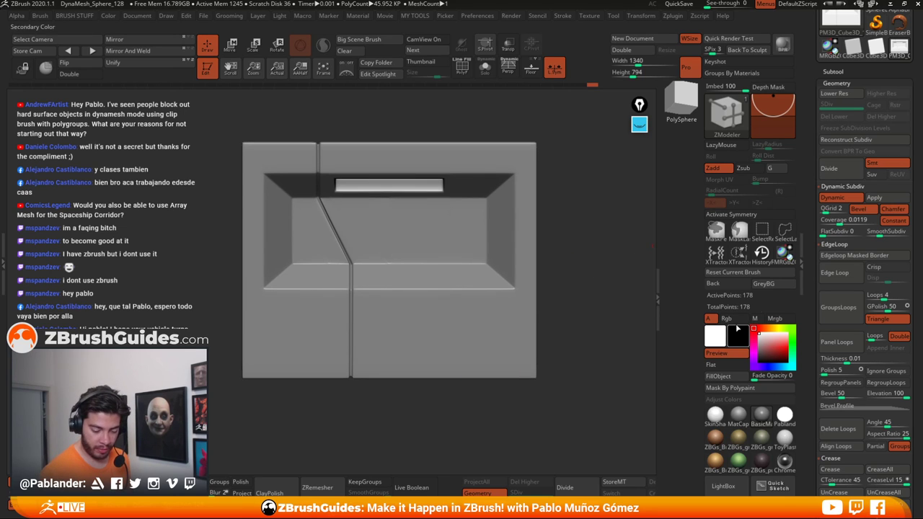
# Step: Restore the working display with Dynamic Subdiv off, the polyframe shown and the SkinShade material
pyautogui.click(835, 201)
pyautogui.hotkey('shift', 'f')
pyautogui.keyDown('alt'); pyautogui.moveTo(325, 179); pyautogui.dragTo(392, 296, button='right'); pyautogui.keyUp('alt')
pyautogui.click(714, 418)
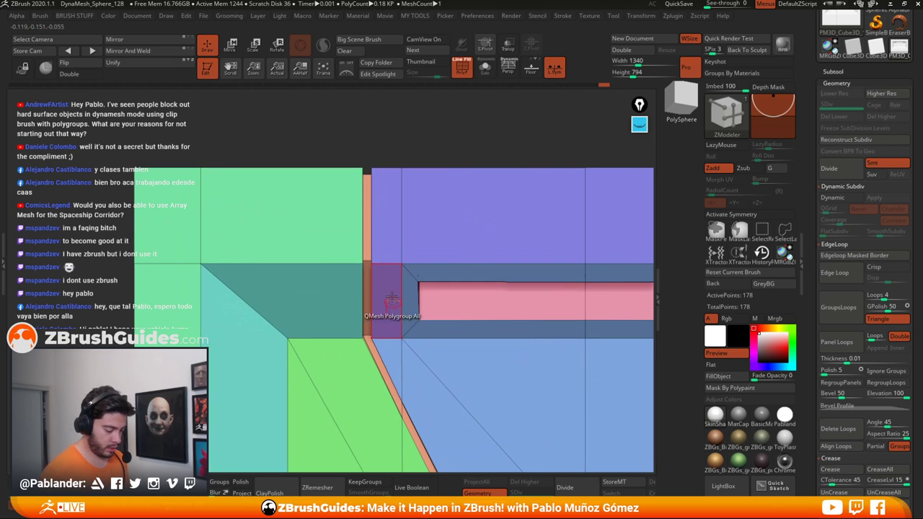
# Step: Insert a supporting edge loop along each side of the groove with ZModeler's Insert edge action
pyautogui.moveTo(379, 214); pyautogui.dragTo(377, 174, button='right')
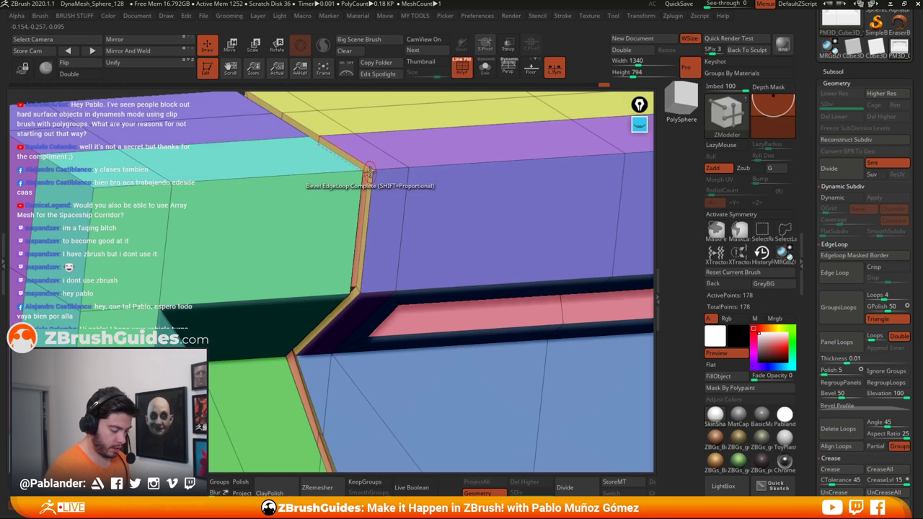
pyautogui.press('space')
pyautogui.click(343, 184)
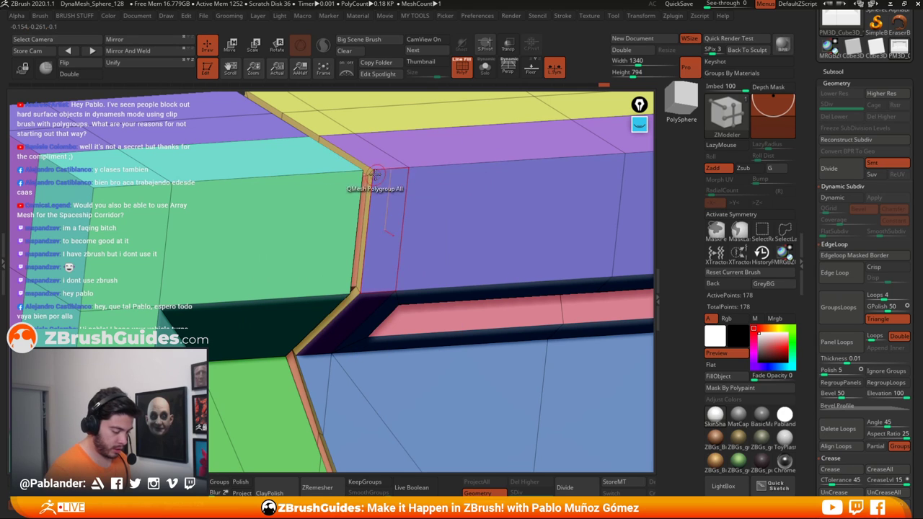
pyautogui.click(368, 172)
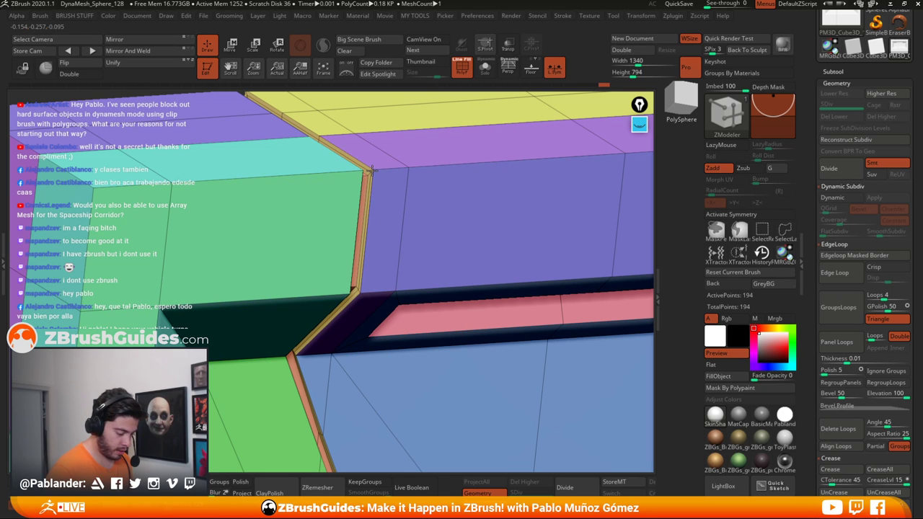
pyautogui.moveTo(369, 170)
pyautogui.mouseDown(button='right')
pyautogui.moveTo(336, 181)
pyautogui.moveTo(355, 172)
pyautogui.mouseUp(button='right')
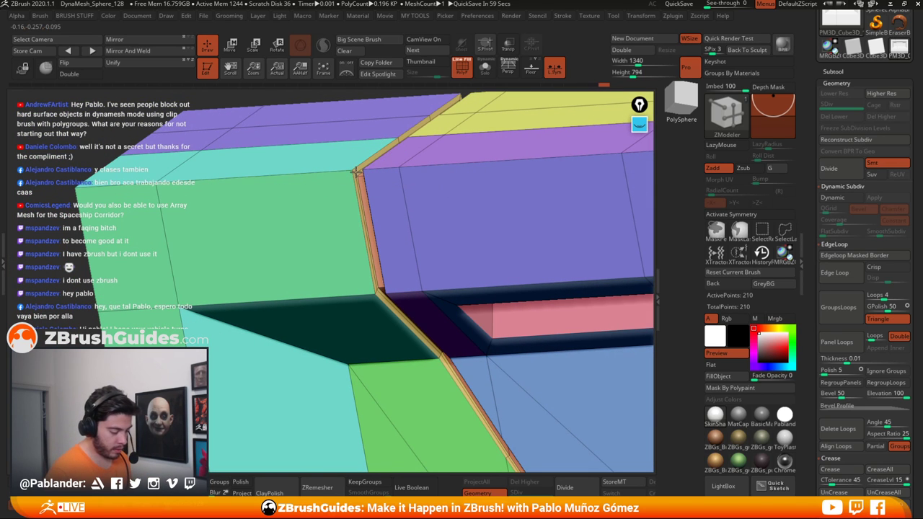
# Step: Check the supported groove with Dynamic Subdiv on and off, and inspect it from the front with it off
pyautogui.press('d')
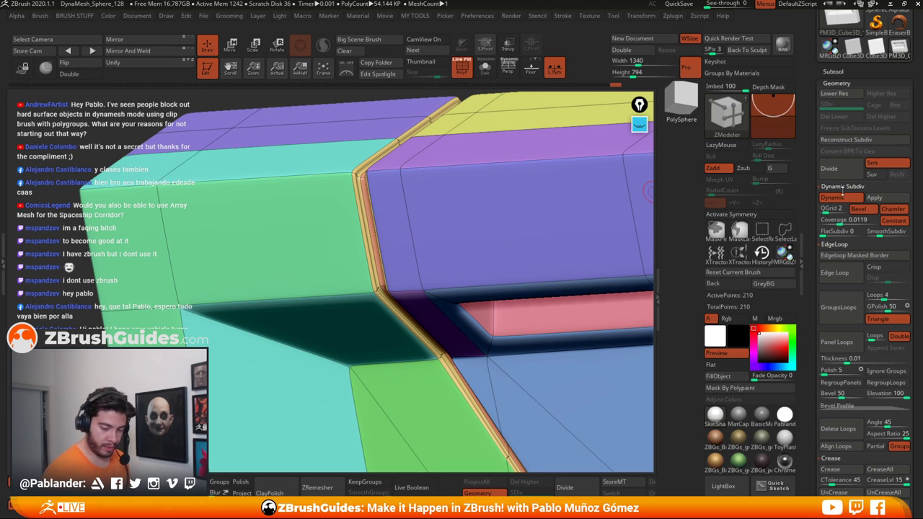
pyautogui.click(840, 198)
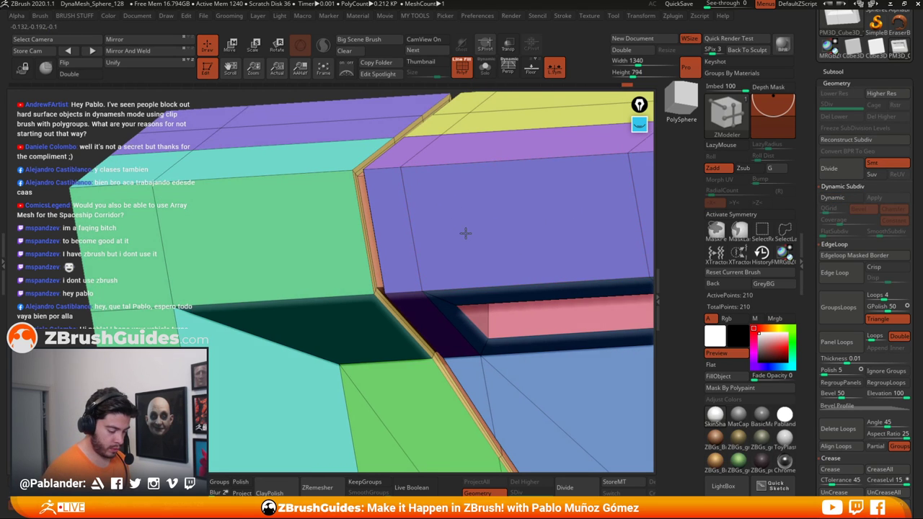
pyautogui.moveTo(465, 233); pyautogui.dragTo(421, 248, button='right')
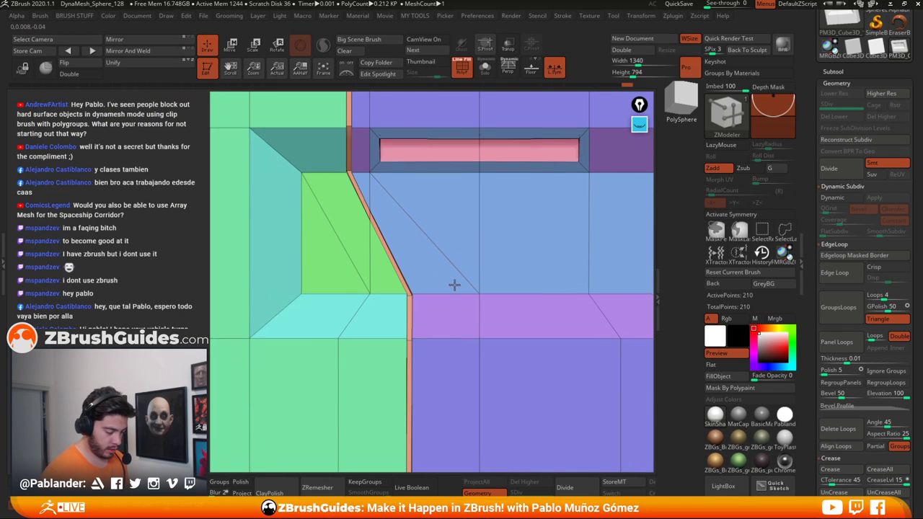
pyautogui.keyDown('ctrl'); pyautogui.moveTo(453, 284); pyautogui.dragTo(453, 251, button='right'); pyautogui.keyUp('ctrl')
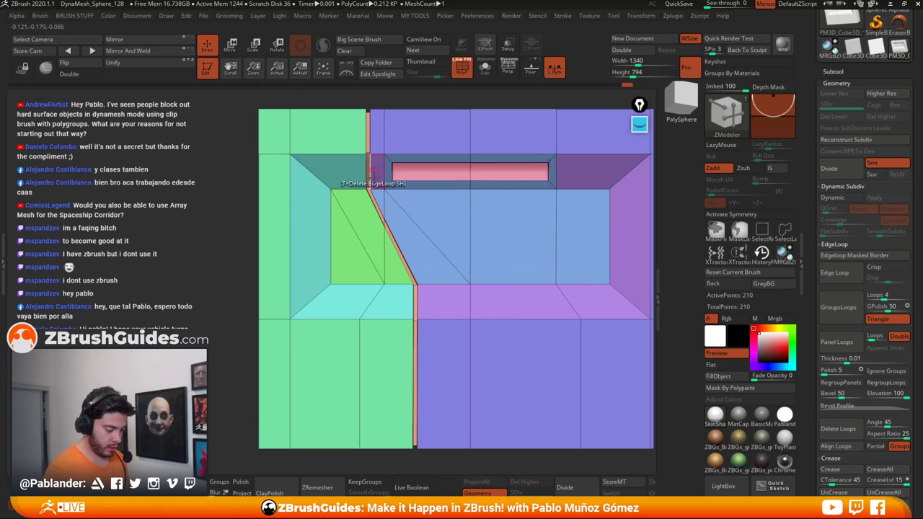
pyautogui.moveTo(429, 291); pyautogui.dragTo(436, 288, button='right')
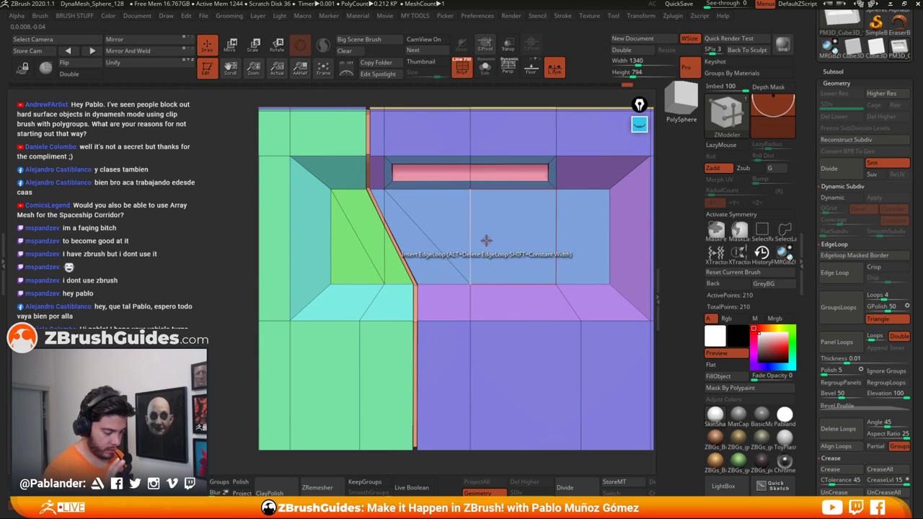
# Step: Preview the supported groove with the polyframe hidden, Dynamic Subdiv on and the Basic Material applied
pyautogui.keyDown('alt'); pyautogui.moveTo(498, 233); pyautogui.dragTo(473, 245, button='right'); pyautogui.keyUp('alt')
pyautogui.click(461, 66)
pyautogui.moveTo(479, 186); pyautogui.dragTo(484, 189, button='right')
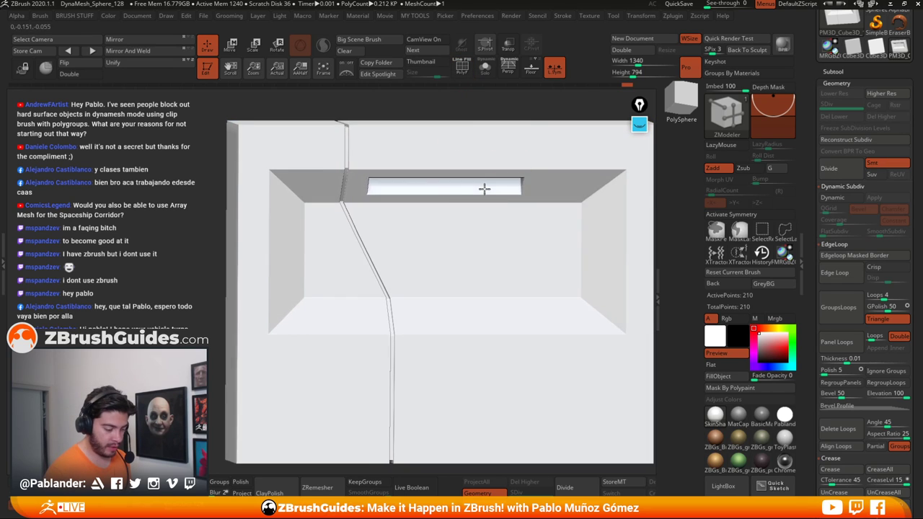
pyautogui.click(839, 199)
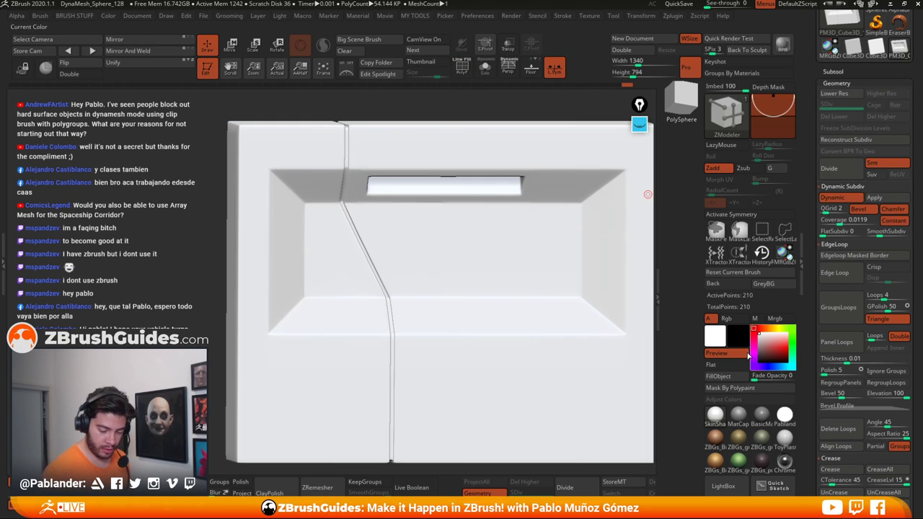
pyautogui.click(754, 413)
pyautogui.moveTo(393, 345); pyautogui.dragTo(425, 360, button='right')
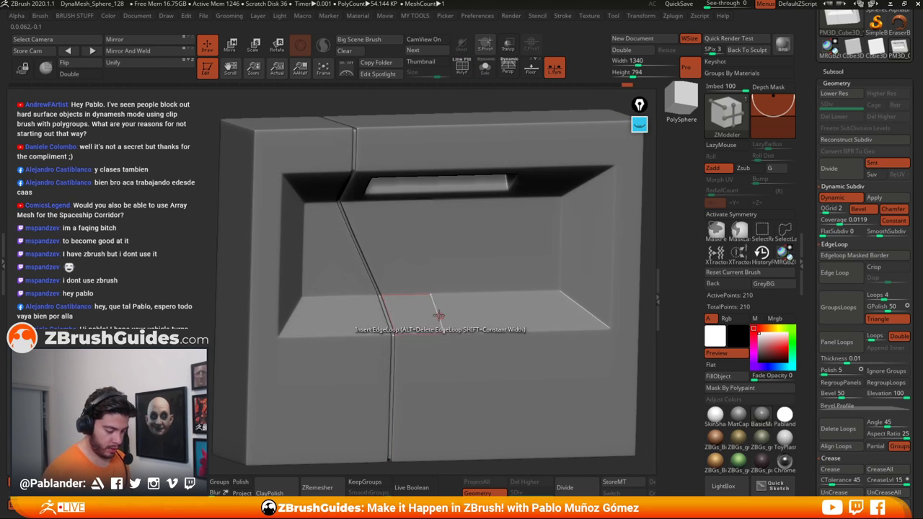
pyautogui.keyDown('shift'); pyautogui.moveTo(438, 315); pyautogui.dragTo(418, 305, button='right'); pyautogui.keyUp('shift')
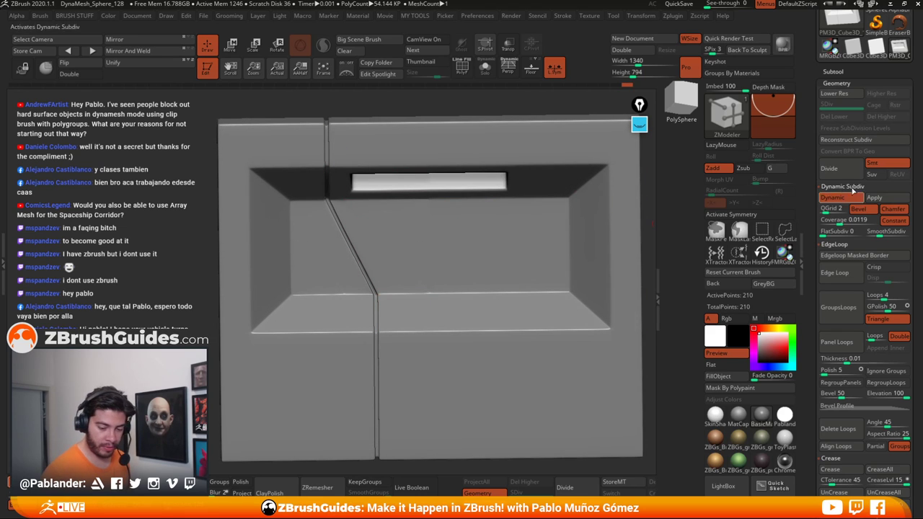
# Step: Restore the working display with Dynamic Subdiv off, the polyframe shown and the SkinShade material
pyautogui.click(833, 197)
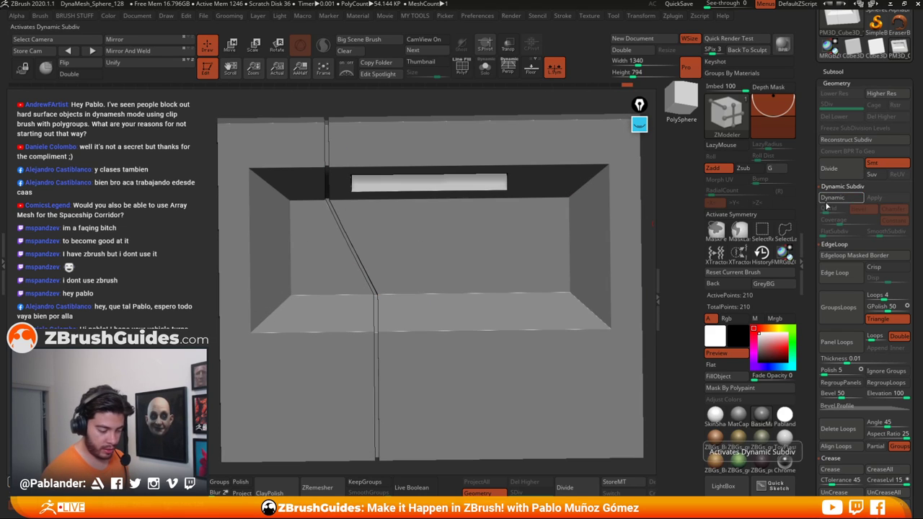
pyautogui.hotkey('shift', 'f')
pyautogui.click(715, 414)
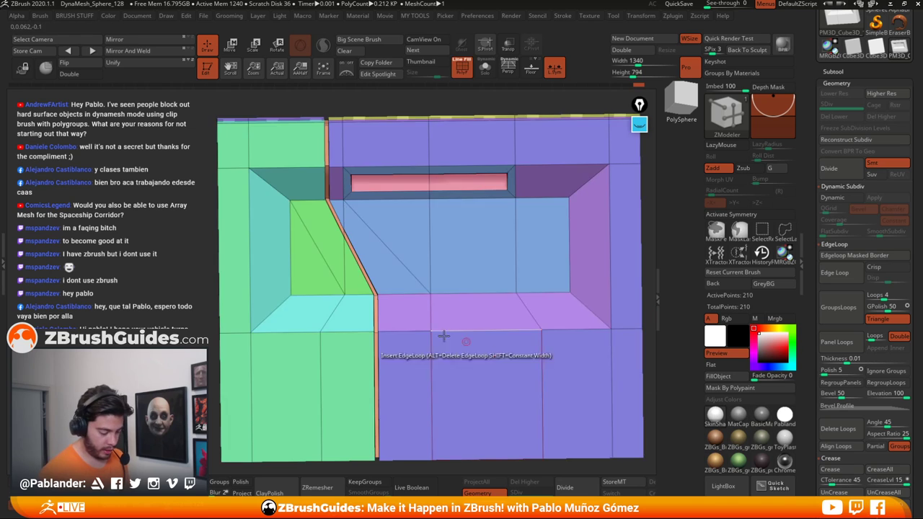
# Step: Set the target of ZModeler's Insert edge action to Multiple EdgeLoops
pyautogui.keyDown('alt'); pyautogui.moveTo(385, 323); pyautogui.dragTo(402, 337, button='right'); pyautogui.keyUp('alt')
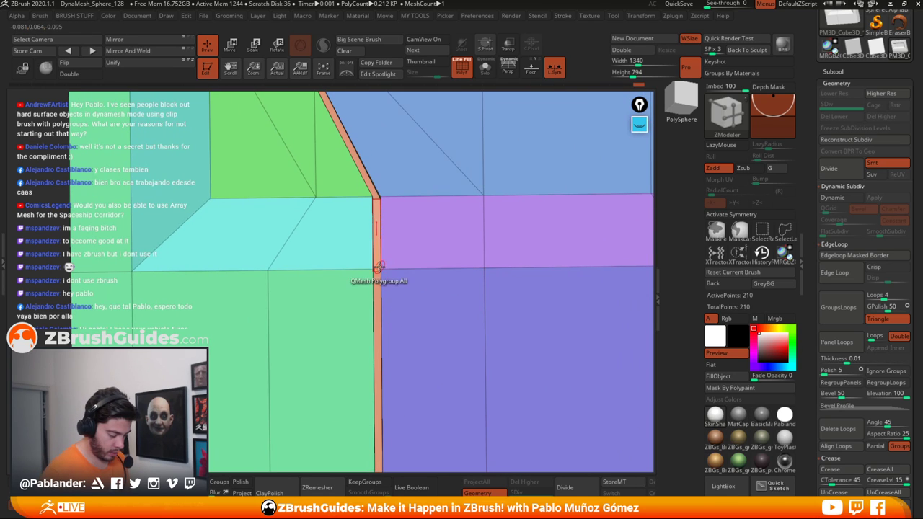
pyautogui.moveTo(395, 253); pyautogui.dragTo(390, 256, button='right')
pyautogui.press('space')
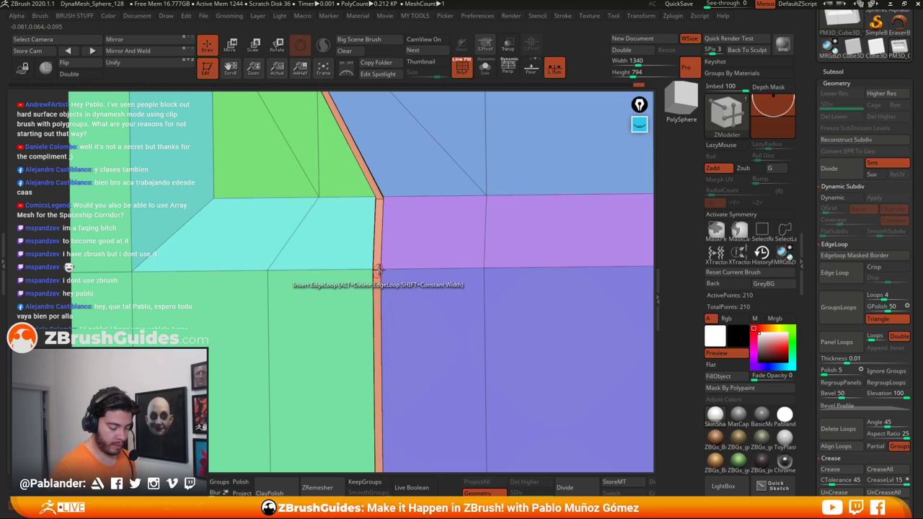
pyautogui.press('space')
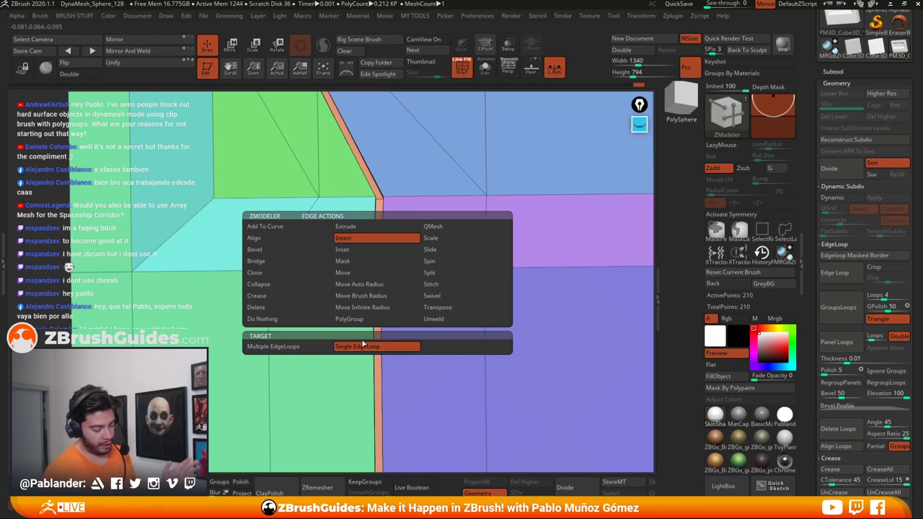
pyautogui.click(299, 348)
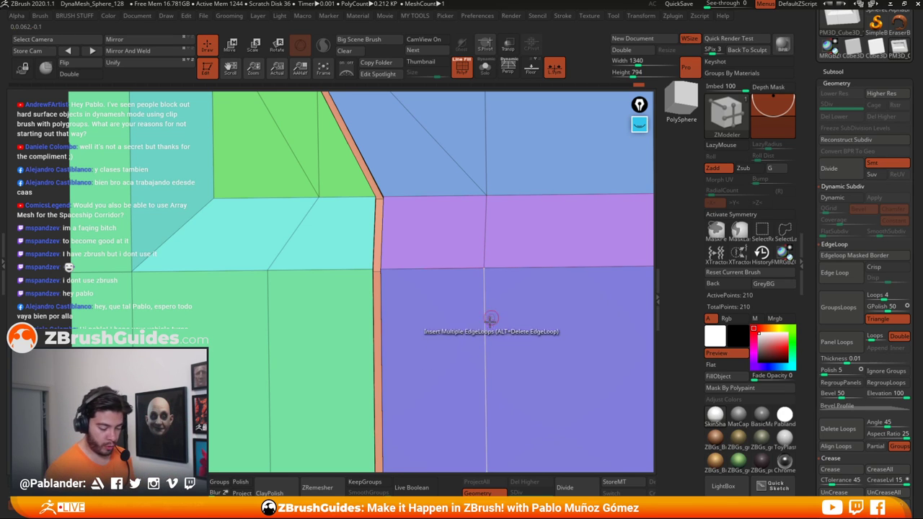
# Step: Try inserting multiple edge loops across the lower section of the panel, and undo them
pyautogui.keyDown('ctrl'); pyautogui.moveTo(503, 338); pyautogui.dragTo(497, 297, button='right'); pyautogui.keyUp('ctrl')
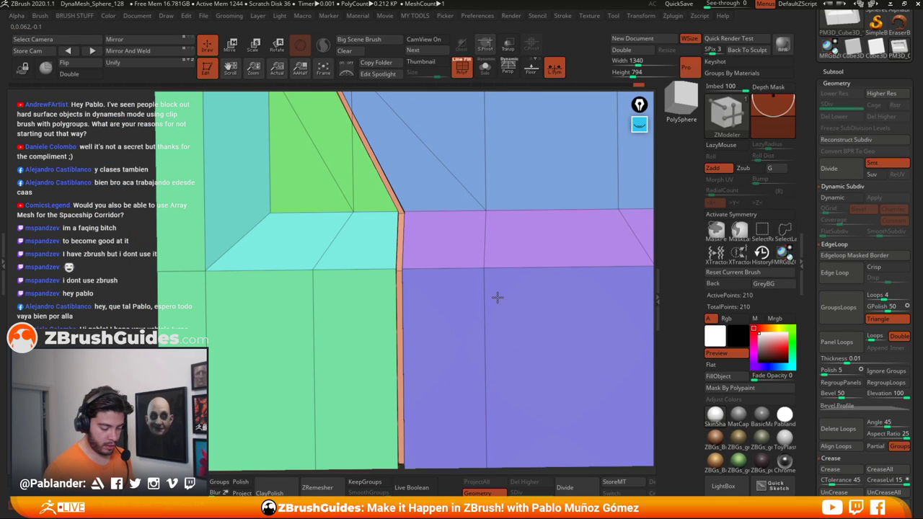
pyautogui.keyDown('ctrl'); pyautogui.moveTo(495, 296); pyautogui.dragTo(428, 294, button='right'); pyautogui.keyUp('ctrl')
pyautogui.click(424, 303)
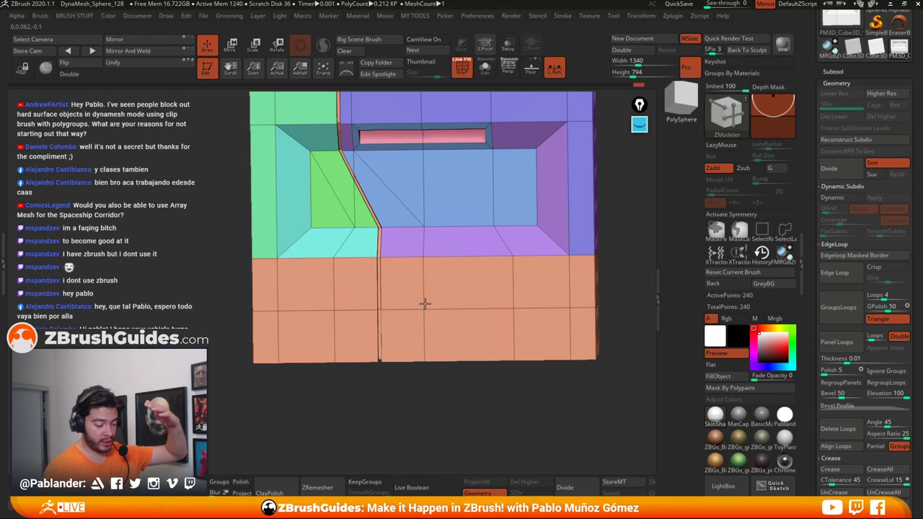
pyautogui.moveTo(426, 313); pyautogui.dragTo(430, 334)
pyautogui.hotkey('ctrl', 'z')
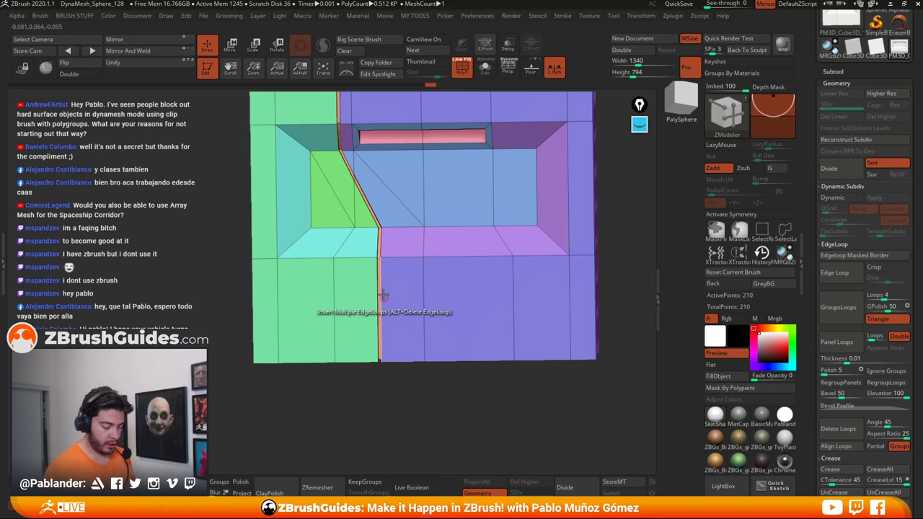
# Step: Try inserting multiple edge loops along the inside of the groove, and undo them
pyautogui.keyDown('alt'); pyautogui.moveTo(376, 261); pyautogui.dragTo(395, 390, button='right'); pyautogui.keyUp('alt')
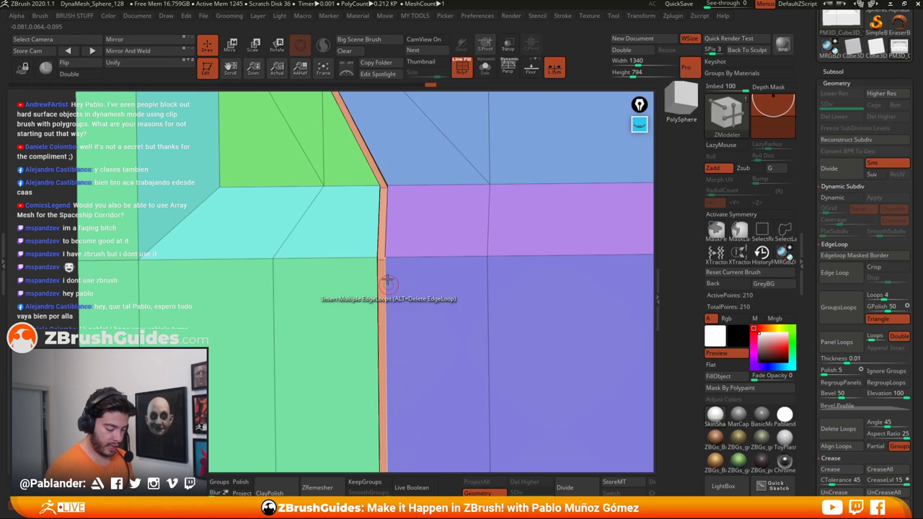
pyautogui.moveTo(383, 257); pyautogui.dragTo(381, 260)
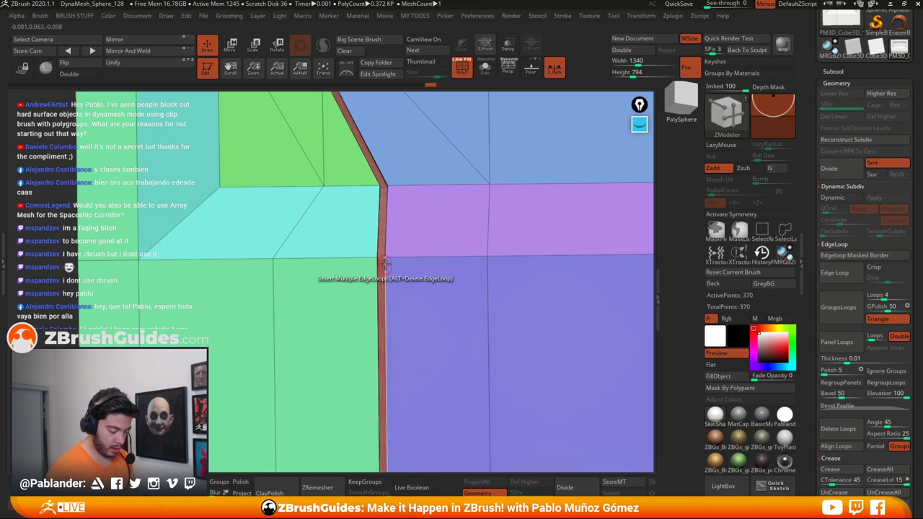
pyautogui.hotkey('ctrl', 'z')
# Step: Test a dense set of edge loops and a single one across the panel's lower section, undoing each
pyautogui.keyDown('alt'); pyautogui.moveTo(464, 281); pyautogui.dragTo(431, 289, button='right'); pyautogui.keyUp('alt')
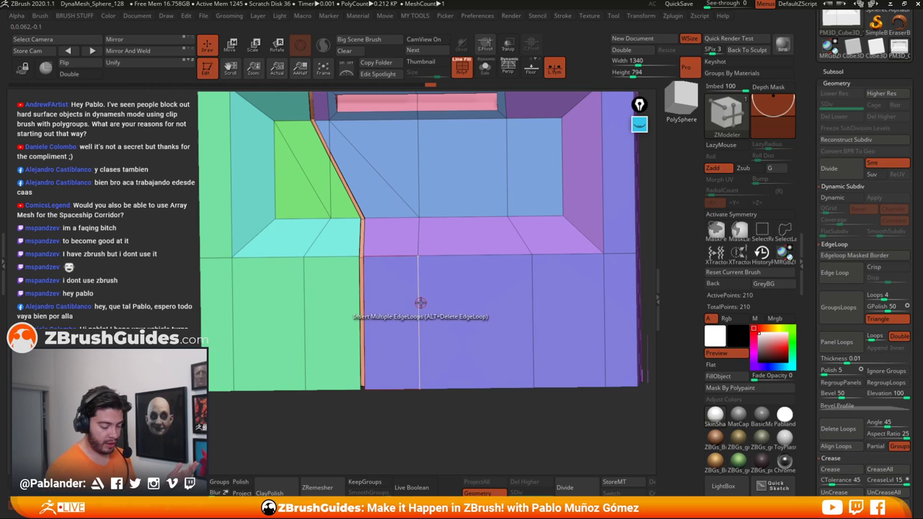
pyautogui.click(417, 314)
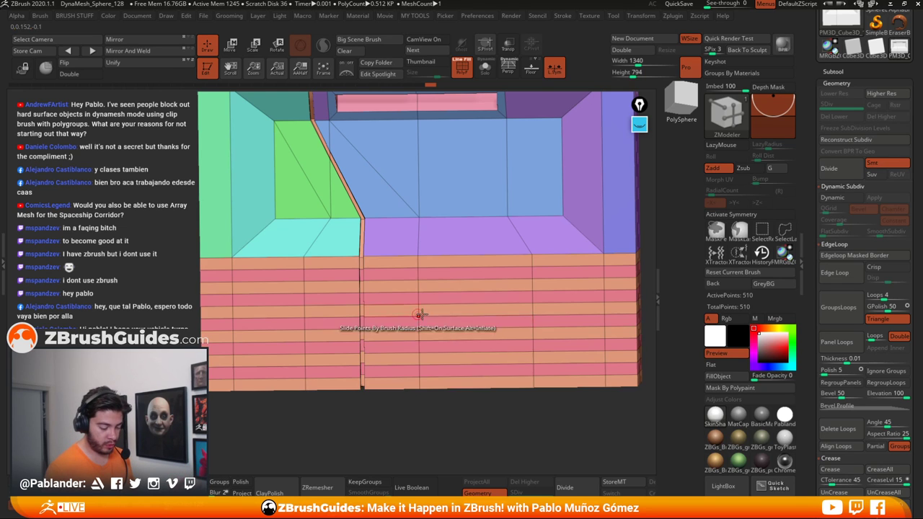
pyautogui.hotkey('ctrl', 'z')
pyautogui.moveTo(420, 316)
pyautogui.mouseDown()
pyautogui.moveTo(421, 339)
pyautogui.moveTo(420, 311)
pyautogui.mouseUp()
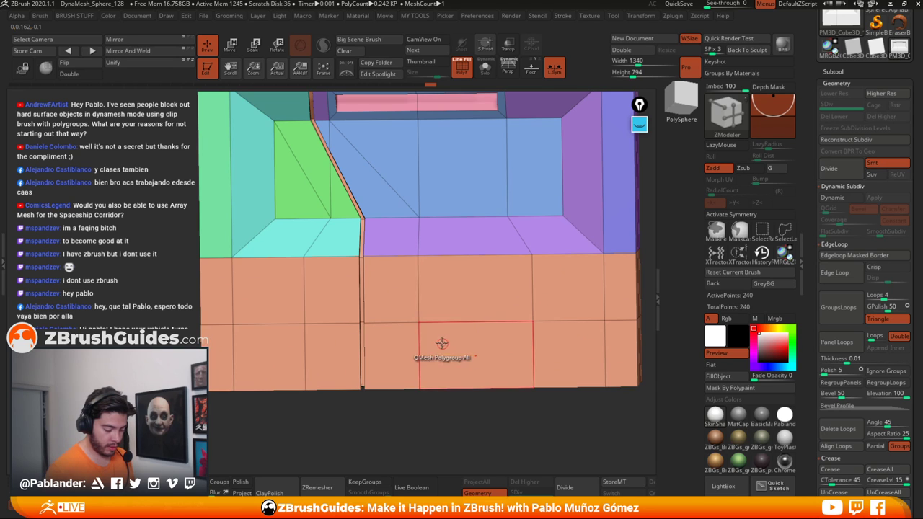
pyautogui.hotkey('ctrl', 'z')
# Step: Insert one edge loop down the middle of the groove and split it in two with ZModeler's Bevel edge action
pyautogui.keyDown('ctrl'); pyautogui.moveTo(362, 262); pyautogui.dragTo(380, 349, button='right'); pyautogui.keyUp('ctrl')
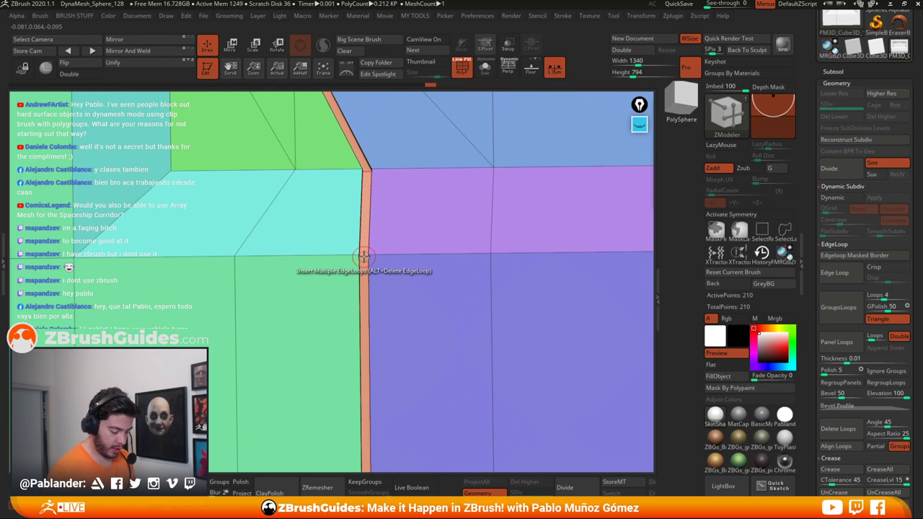
pyautogui.click(364, 261)
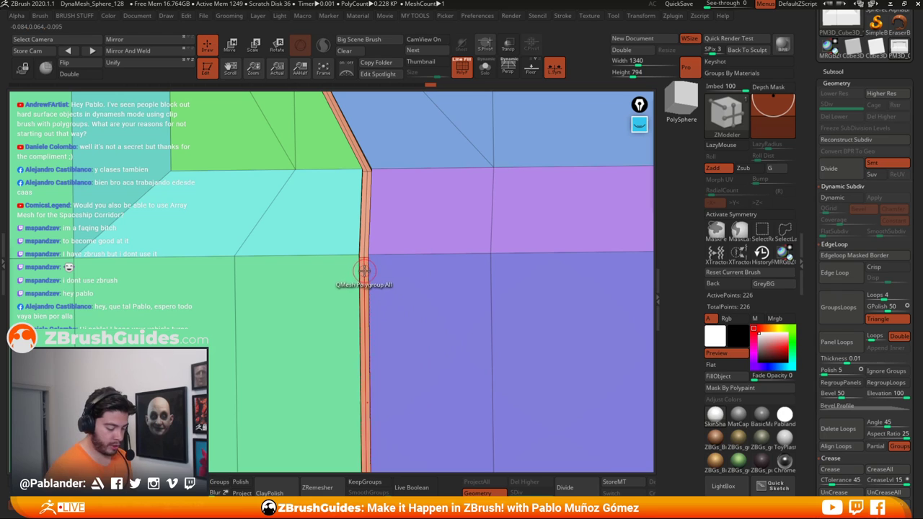
pyautogui.press('space')
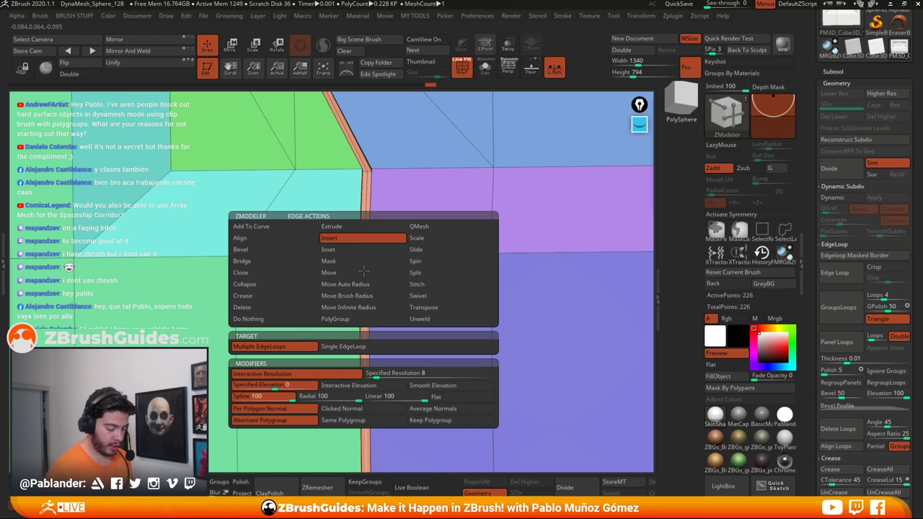
pyautogui.click(253, 250)
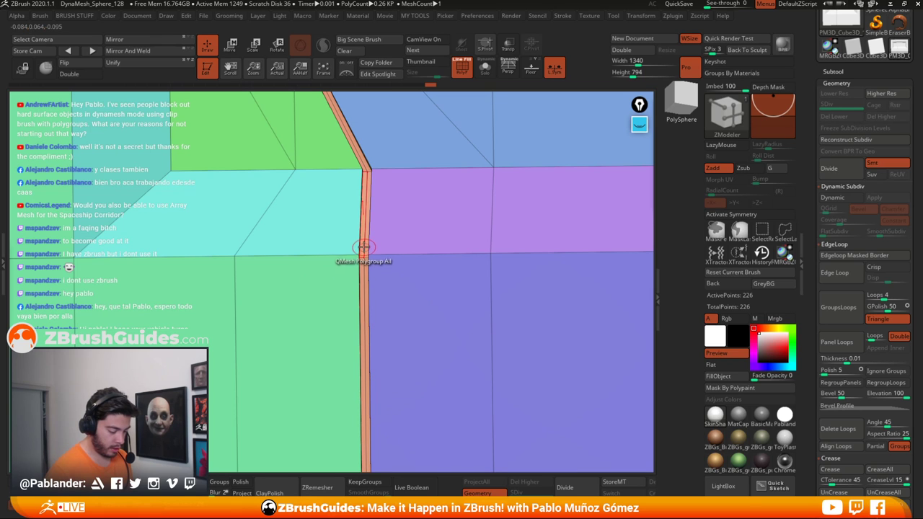
pyautogui.click(364, 246)
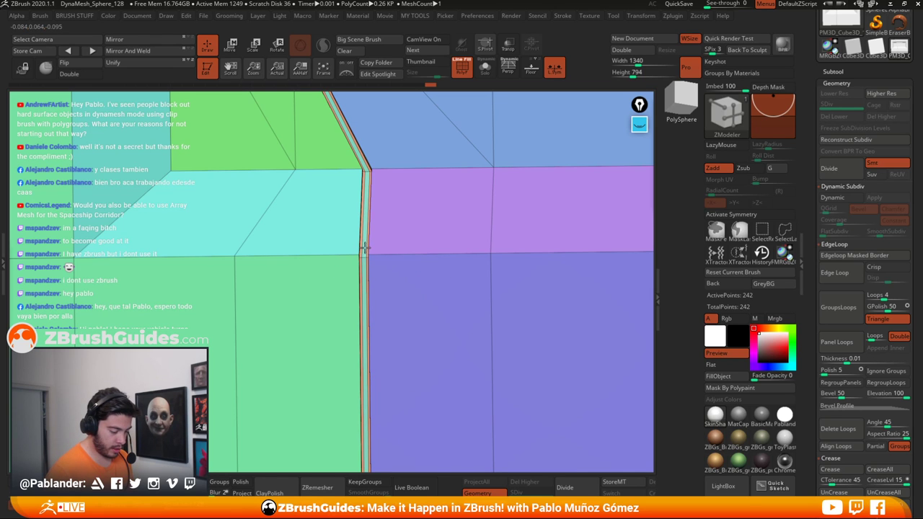
# Step: Preview the whole panel with the beveled groove loop, using Dynamic Subdiv, the Basic Material and no polyframe
pyautogui.keyDown('ctrl'); pyautogui.moveTo(434, 287); pyautogui.dragTo(408, 204, button='right'); pyautogui.keyUp('ctrl')
pyautogui.keyDown('alt'); pyautogui.moveTo(504, 214); pyautogui.dragTo(419, 255, button='right'); pyautogui.keyUp('alt')
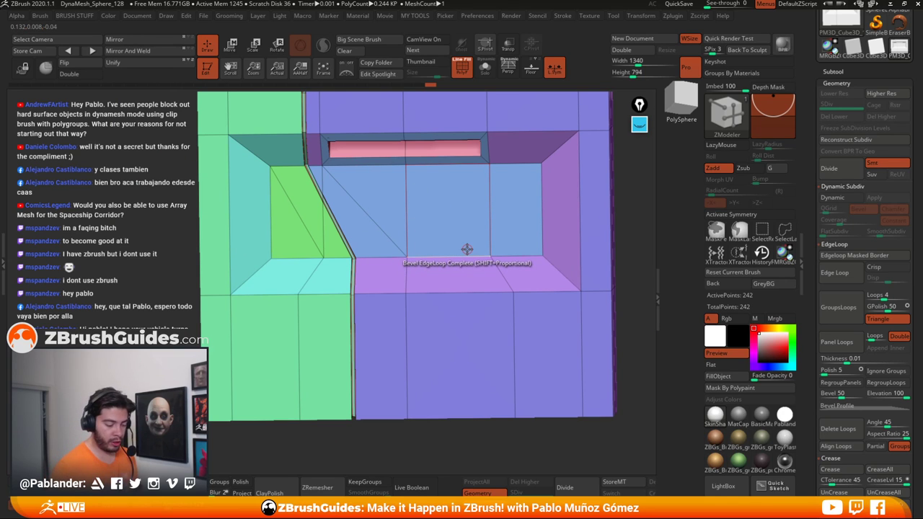
pyautogui.keyDown('alt'); pyautogui.moveTo(497, 169); pyautogui.dragTo(477, 195, button='right'); pyautogui.keyUp('alt')
pyautogui.click(461, 67)
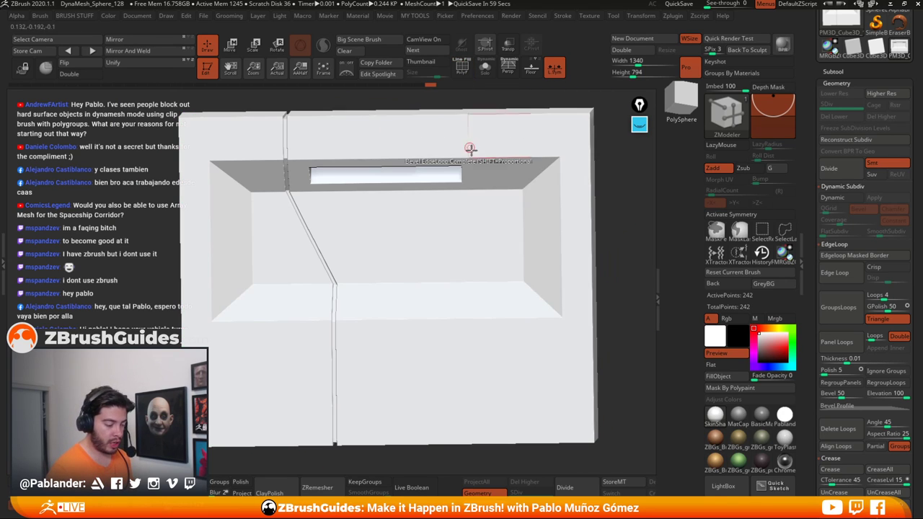
pyautogui.click(836, 198)
pyautogui.click(761, 416)
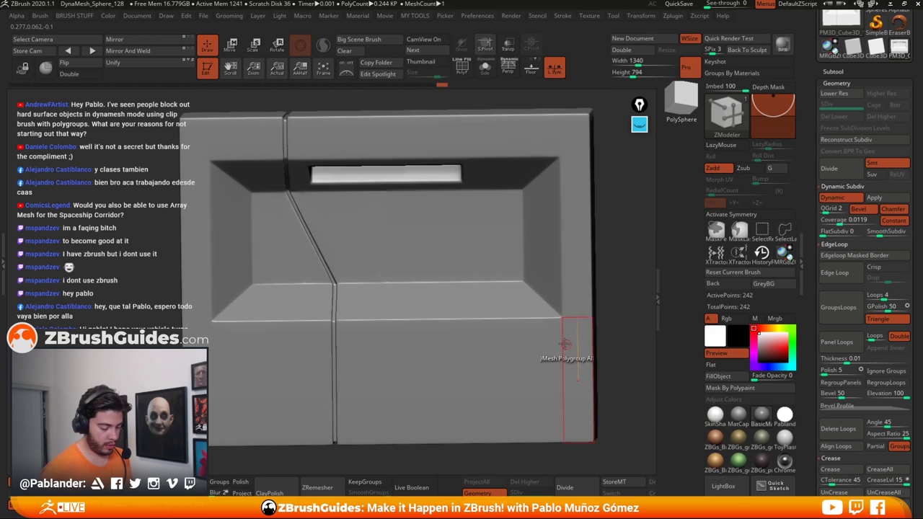
pyautogui.keyDown('ctrl'); pyautogui.moveTo(534, 319); pyautogui.dragTo(573, 264, button='right'); pyautogui.keyUp('ctrl')
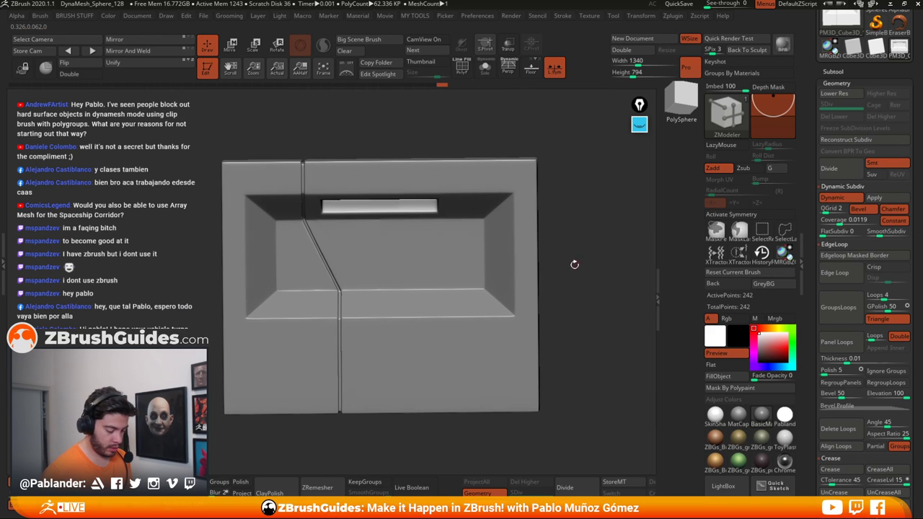
# Step: Turn Dynamic Subdiv off, return to the SkinShade material with the polyframe shown, and face the panel from the front
pyautogui.click(840, 197)
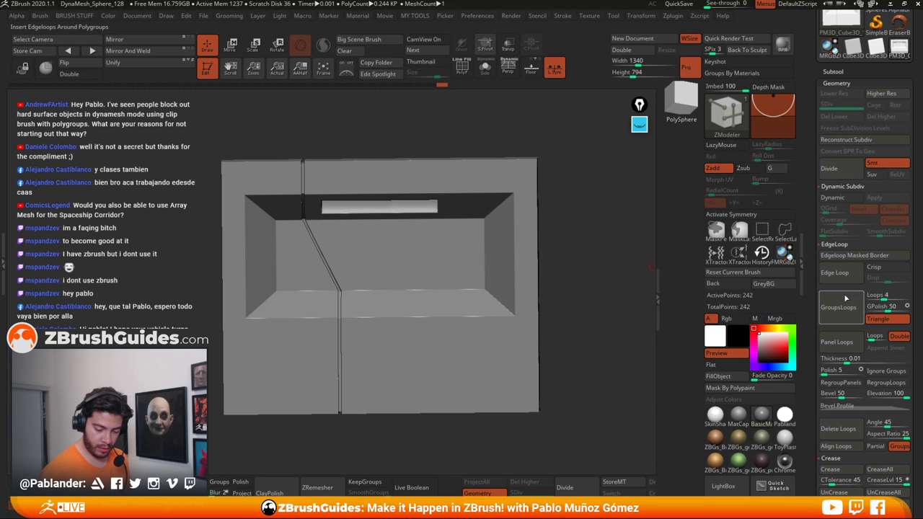
pyautogui.click(715, 415)
pyautogui.click(461, 67)
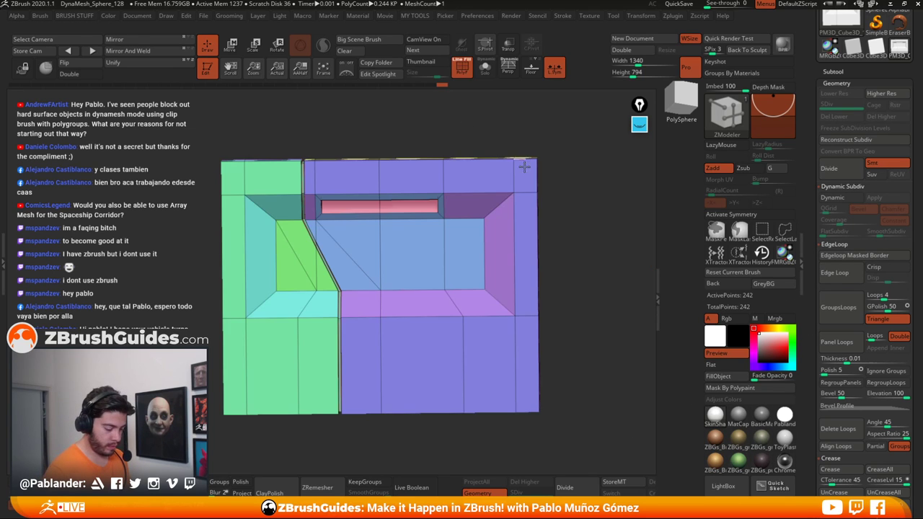
pyautogui.moveTo(603, 274)
pyautogui.mouseDown(button='right')
pyautogui.moveTo(611, 261)
pyautogui.moveTo(583, 256)
pyautogui.moveTo(610, 257)
pyautogui.mouseUp(button='right')
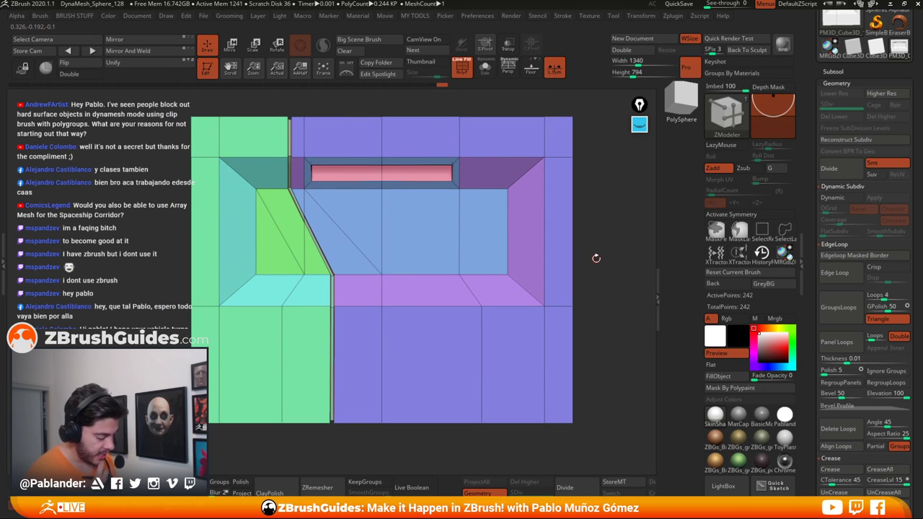
# Step: Try beveling the edge loop along the recess's lower inner edge with EdgeLoop Complete, and undo it
pyautogui.keyDown('alt'); pyautogui.moveTo(460, 276); pyautogui.dragTo(468, 270, button='right'); pyautogui.keyUp('alt')
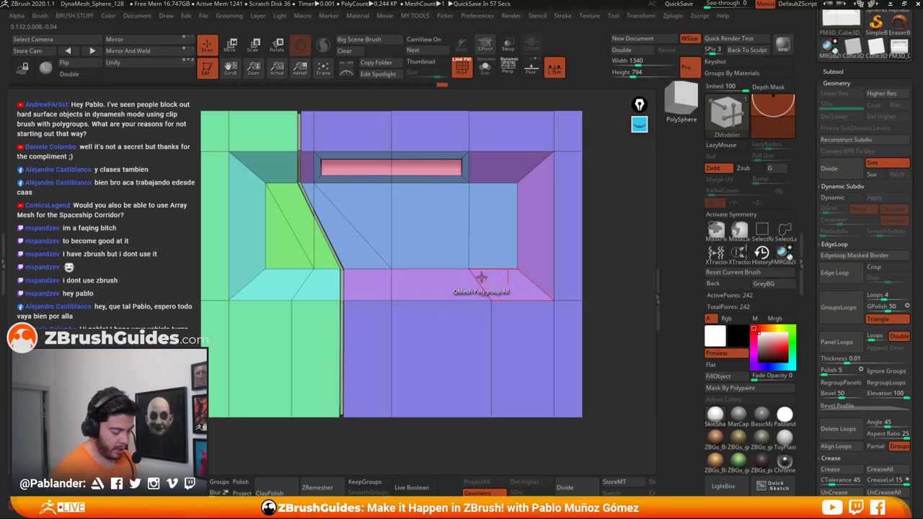
pyautogui.keyDown('ctrl'); pyautogui.moveTo(478, 260); pyautogui.dragTo(481, 278, button='right'); pyautogui.keyUp('ctrl')
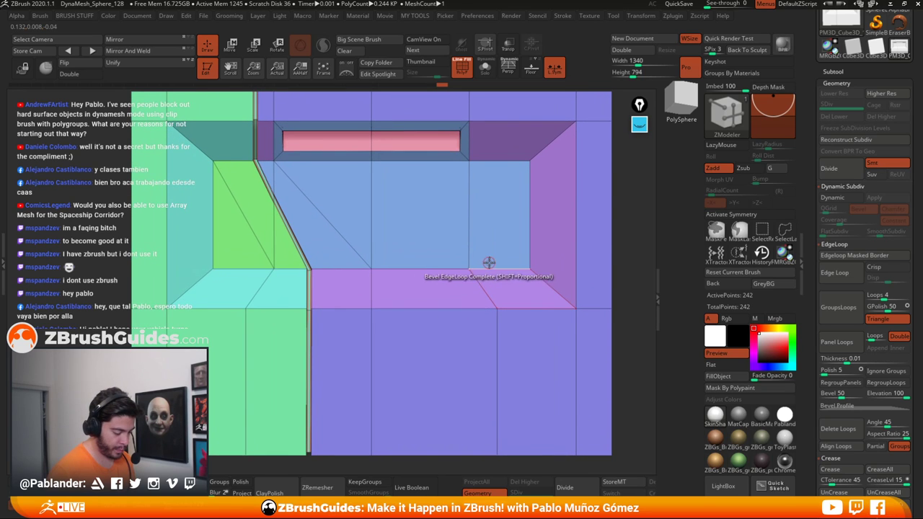
pyautogui.click(639, 125)
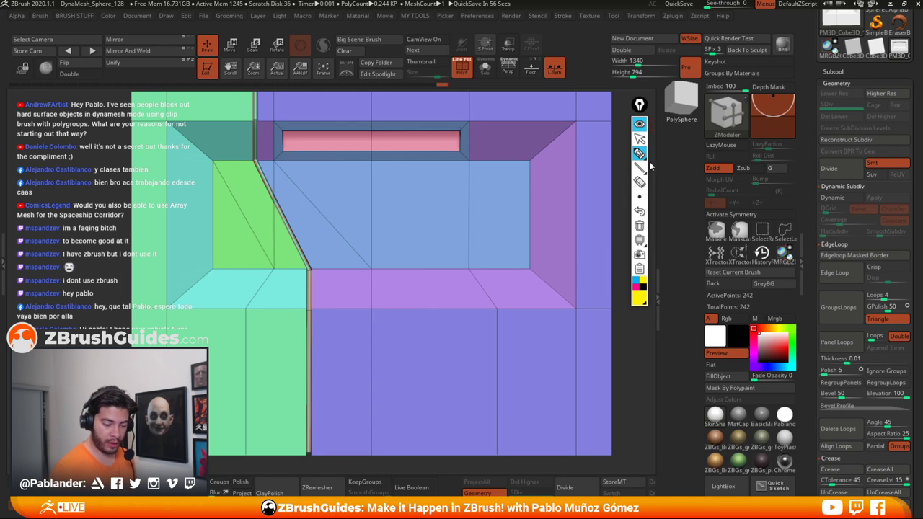
pyautogui.click(639, 125)
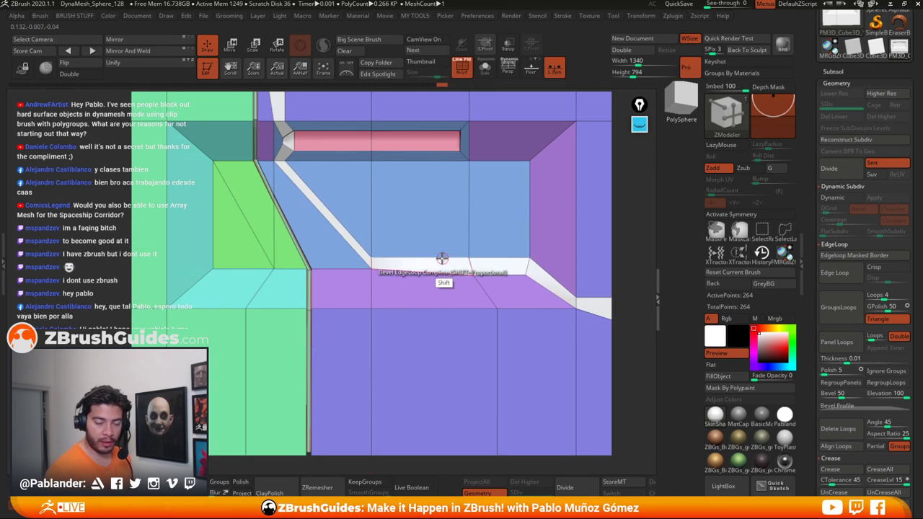
pyautogui.keyDown('alt'); pyautogui.moveTo(75, 315); pyautogui.dragTo(131, 317); pyautogui.keyUp('alt')
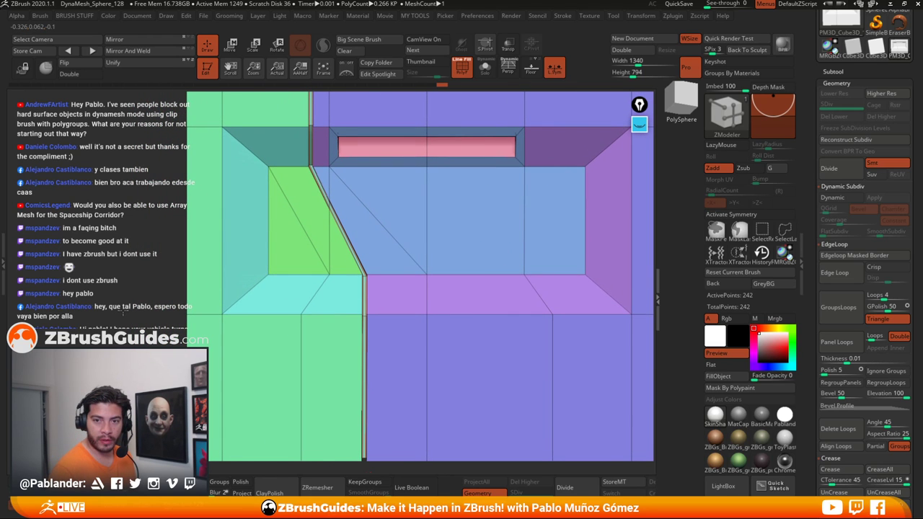
# Step: Examine the edge layout around the bent groove and the diagonal edges in the recessed face
pyautogui.keyDown('ctrl'); pyautogui.moveTo(123, 313); pyautogui.dragTo(146, 293, button='right'); pyautogui.keyUp('ctrl')
pyautogui.press('space')
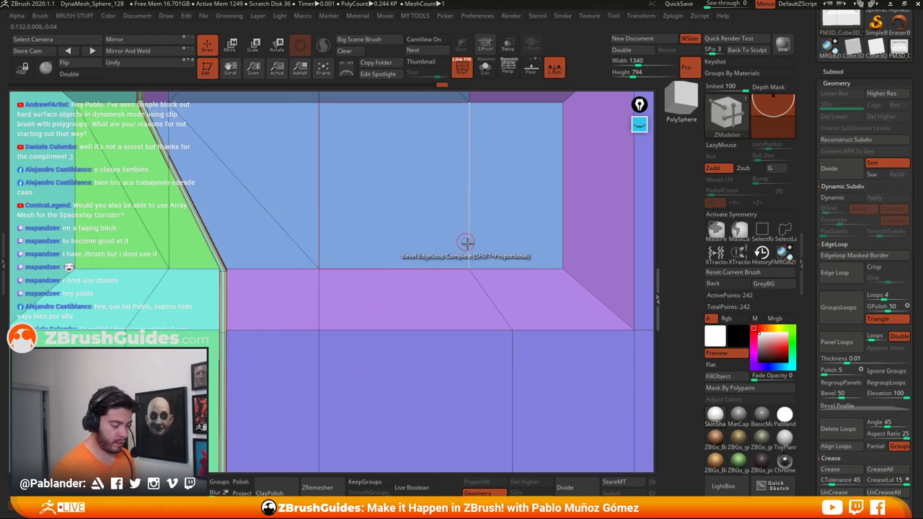
pyautogui.keyDown('alt'); pyautogui.moveTo(345, 278); pyautogui.dragTo(524, 254, button='right'); pyautogui.keyUp('alt')
pyautogui.moveTo(498, 265); pyautogui.dragTo(472, 210)
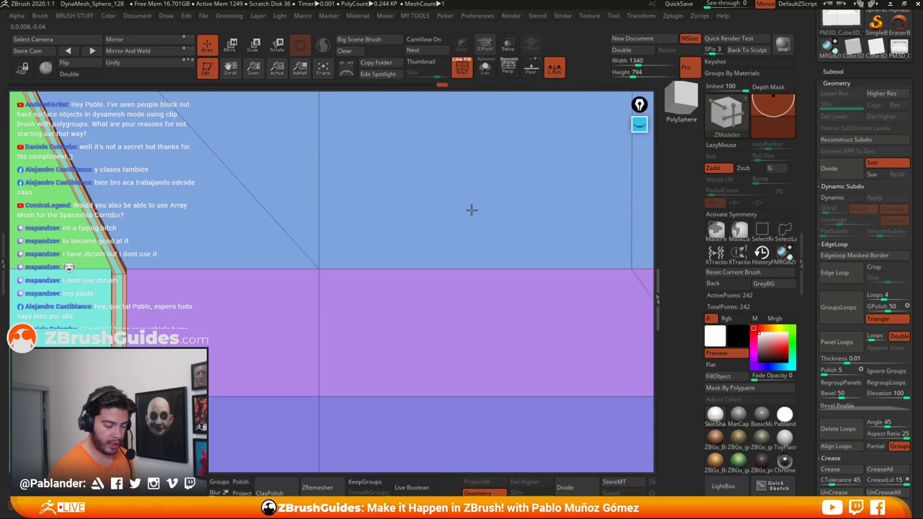
pyautogui.press('f')
pyautogui.keyDown('alt'); pyautogui.moveTo(399, 249); pyautogui.dragTo(483, 240, button='right'); pyautogui.keyUp('alt')
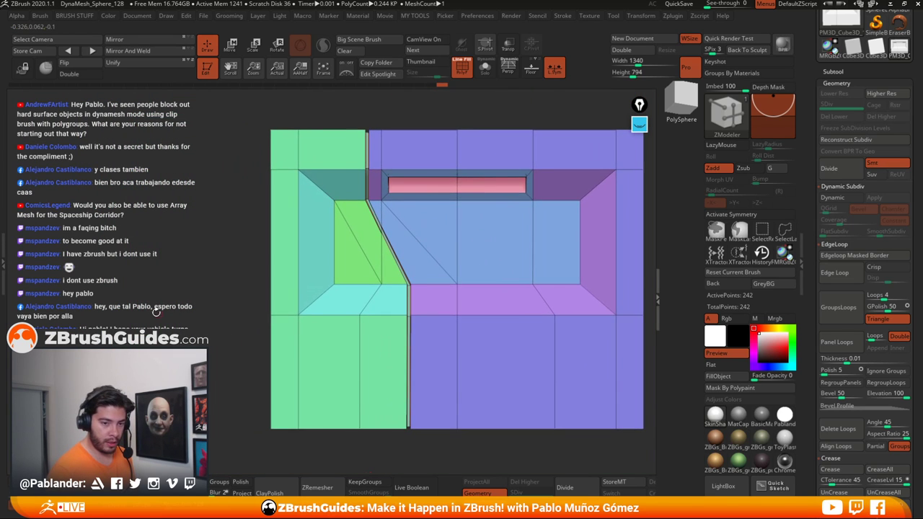
pyautogui.keyDown('ctrl'); pyautogui.moveTo(156, 312); pyautogui.dragTo(152, 331, button='right'); pyautogui.keyUp('ctrl')
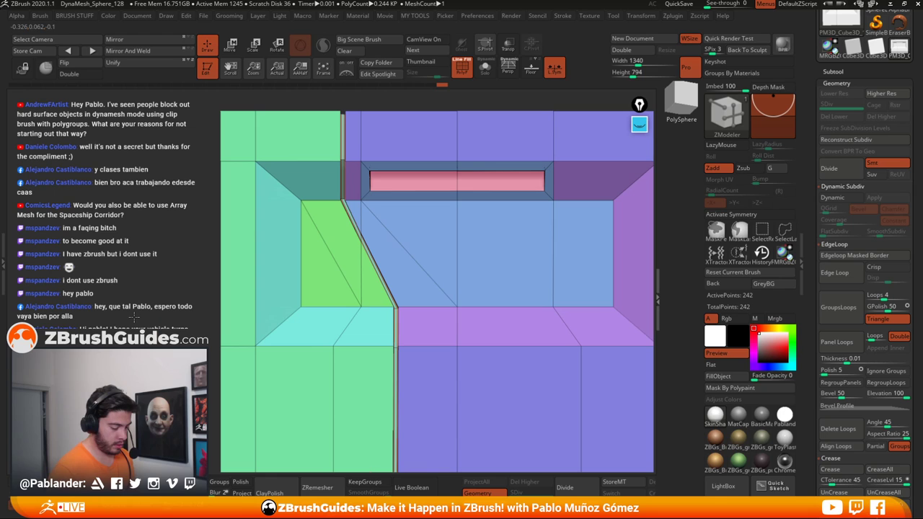
pyautogui.keyDown('alt'); pyautogui.moveTo(438, 285); pyautogui.dragTo(429, 282, button='right'); pyautogui.keyUp('alt')
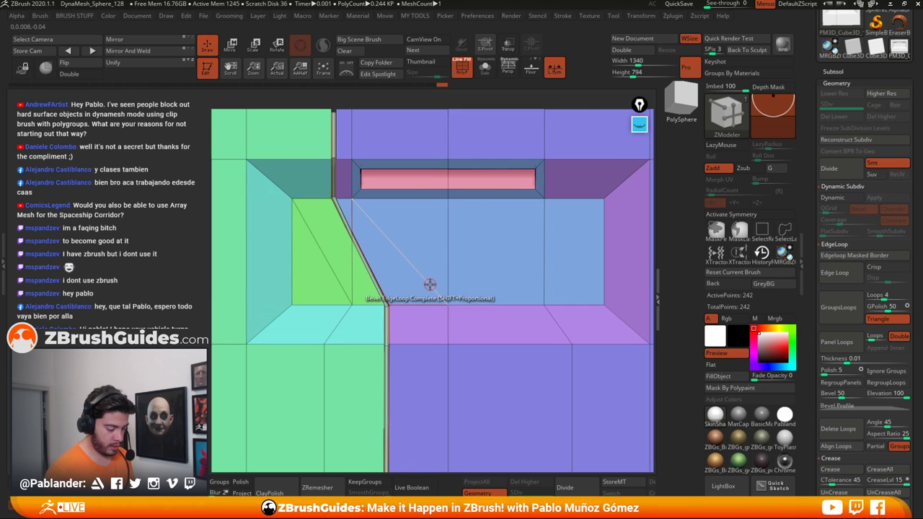
pyautogui.keyDown('alt'); pyautogui.moveTo(467, 238); pyautogui.dragTo(439, 224, button='right'); pyautogui.keyUp('alt')
# Step: Sketch the planned connecting edges and faces across the bent groove with the screen annotation pens, and clear the markup
pyautogui.click(640, 126)
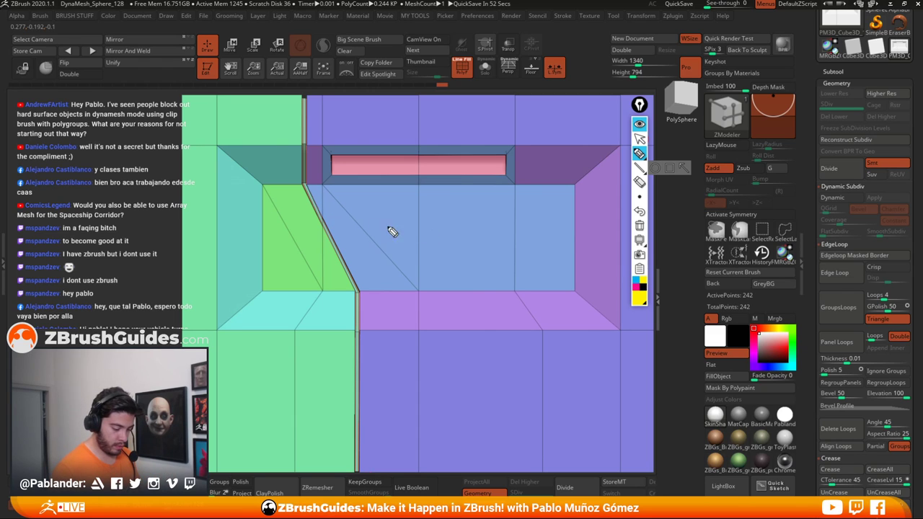
pyautogui.moveTo(324, 219); pyautogui.dragTo(343, 215)
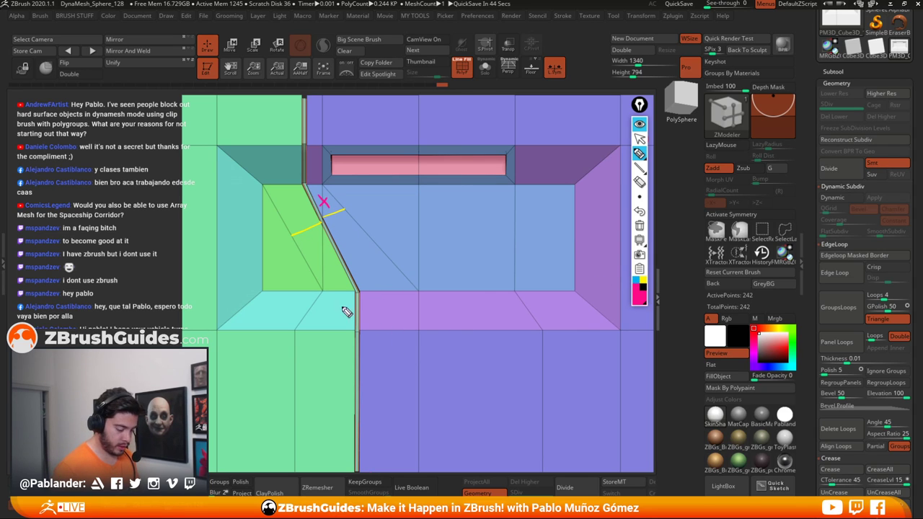
pyautogui.click(639, 293)
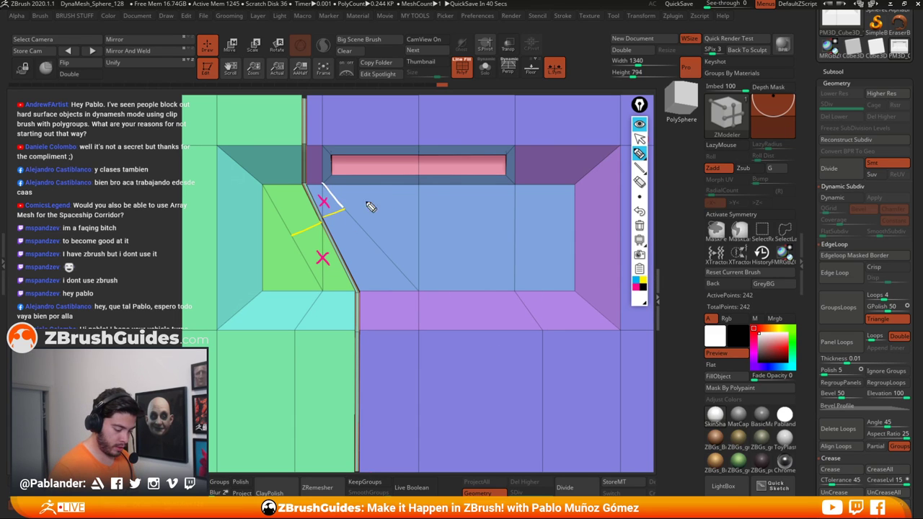
pyautogui.moveTo(409, 184)
pyautogui.mouseDown()
pyautogui.moveTo(423, 295)
pyautogui.moveTo(345, 208)
pyautogui.mouseUp()
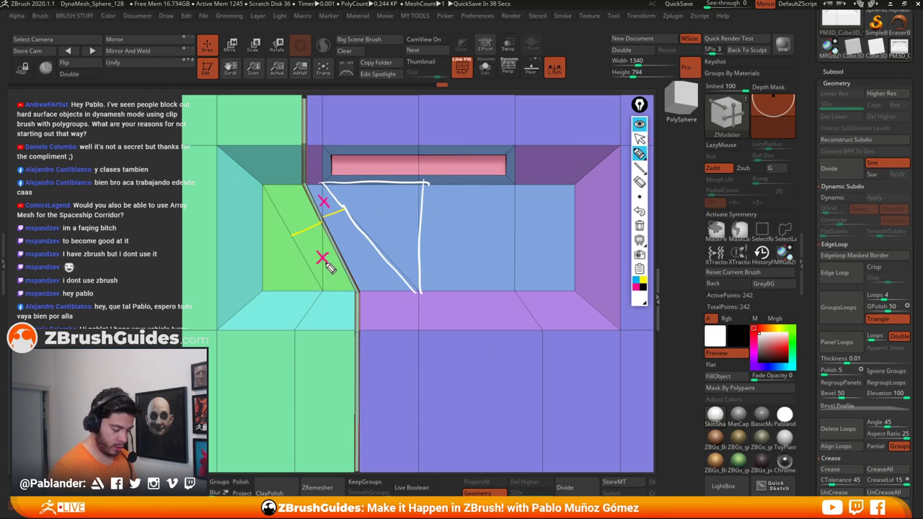
pyautogui.moveTo(262, 186); pyautogui.dragTo(265, 289)
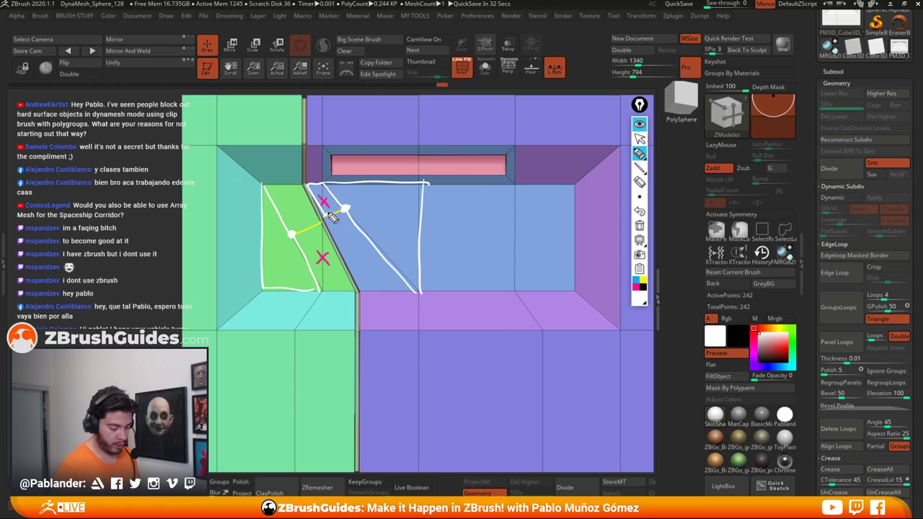
pyautogui.moveTo(342, 261); pyautogui.dragTo(319, 291)
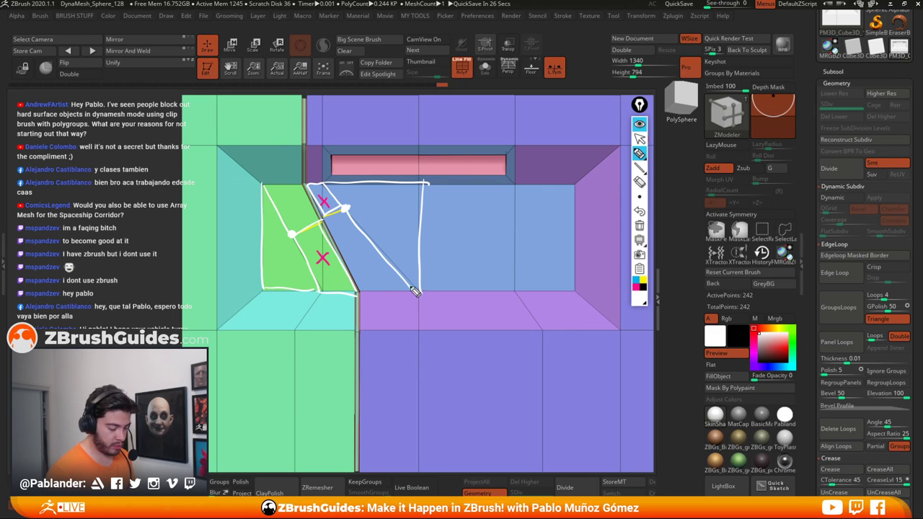
pyautogui.click(639, 225)
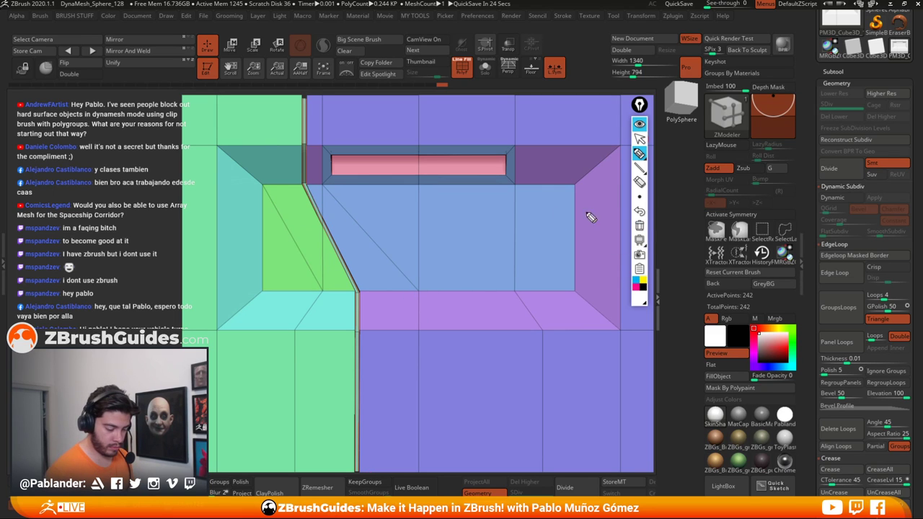
pyautogui.click(640, 125)
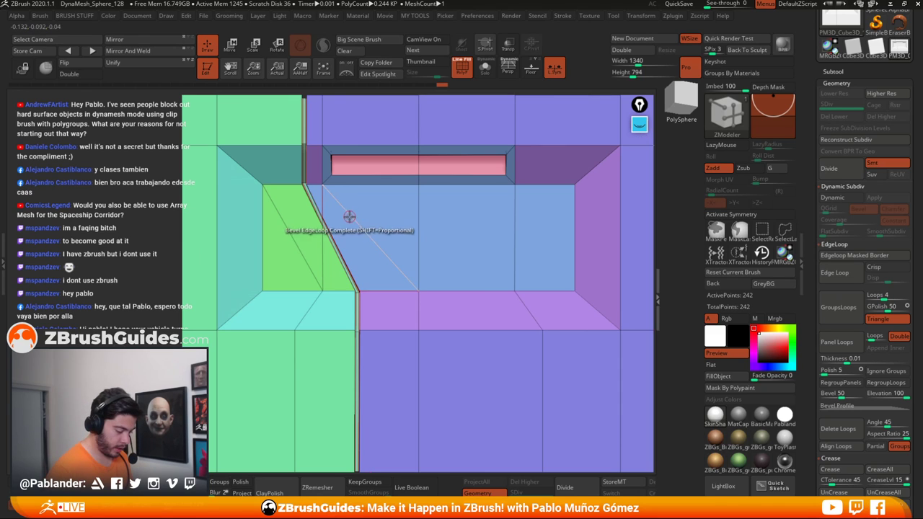
# Step: Split the diagonal edges in the blue and green recessed faces beside the groove's slanted section, using ZModeler's Split edge action
pyautogui.press('space')
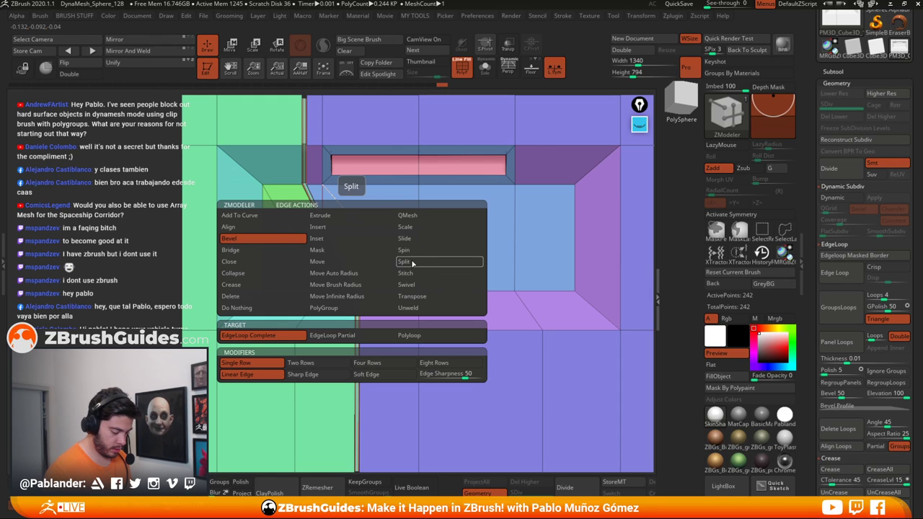
pyautogui.click(408, 263)
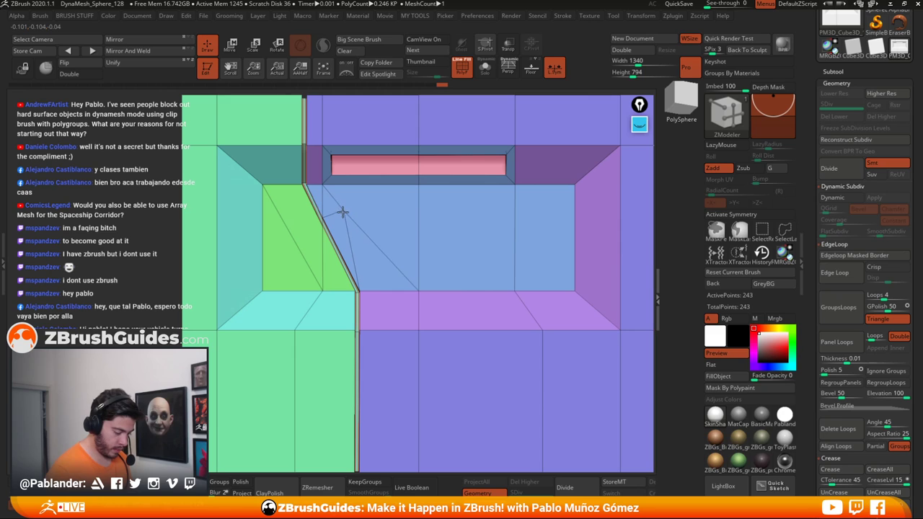
pyautogui.moveTo(343, 210); pyautogui.dragTo(344, 210)
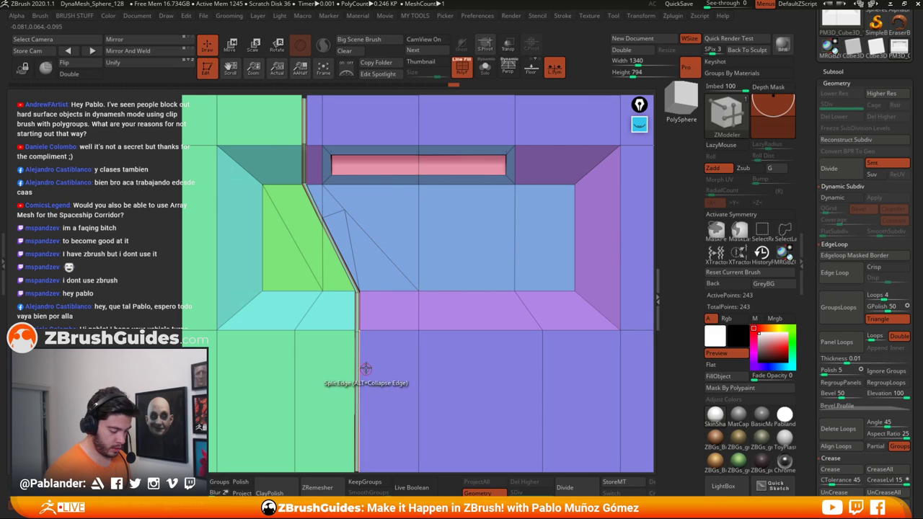
pyautogui.click(303, 224)
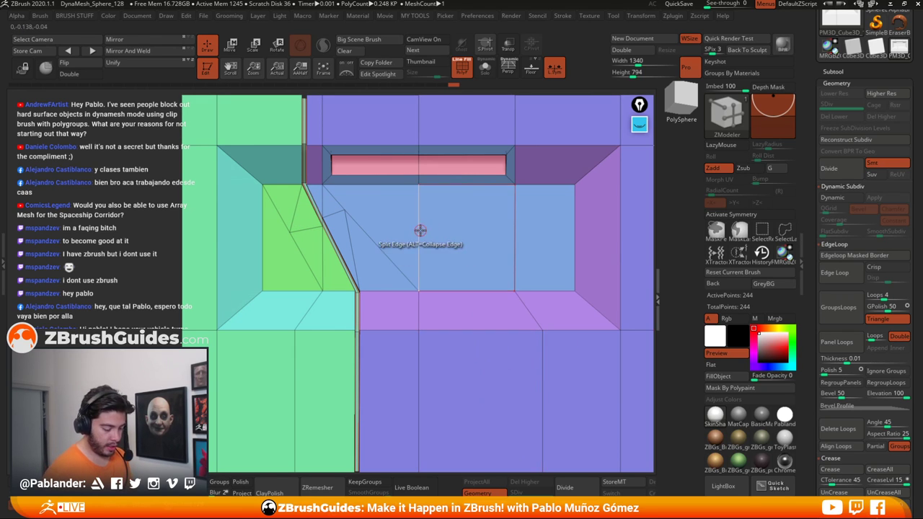
pyautogui.press('space')
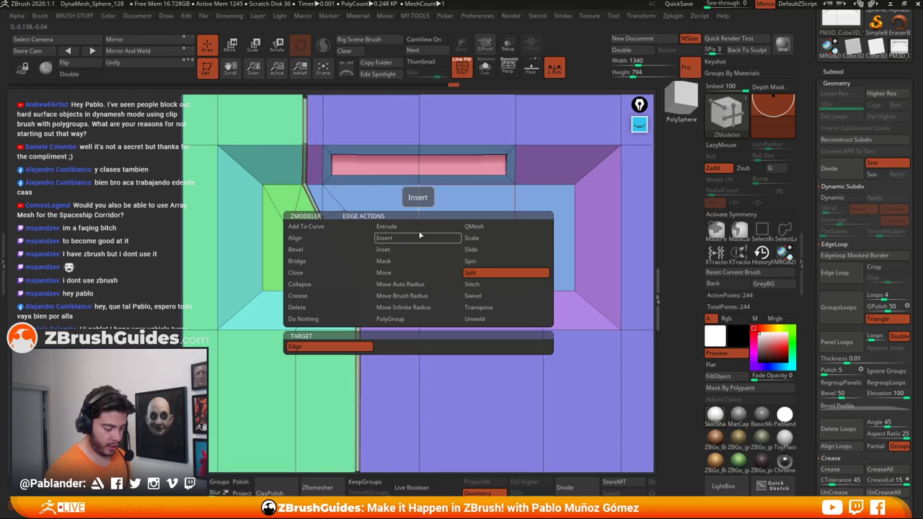
pyautogui.click(493, 274)
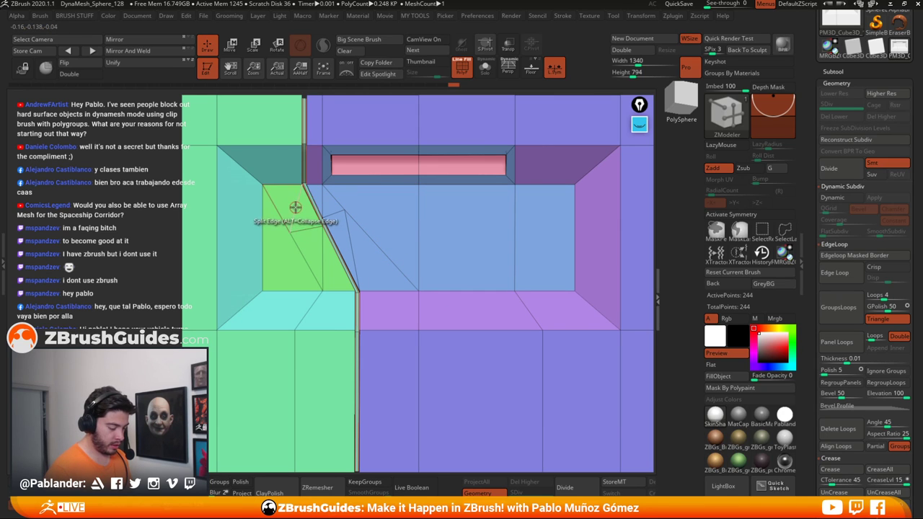
# Step: Delete the surplus edges beside the groove's slanted section with ZModeler's Delete edge action, keeping the short connecting edges across it
pyautogui.press('space')
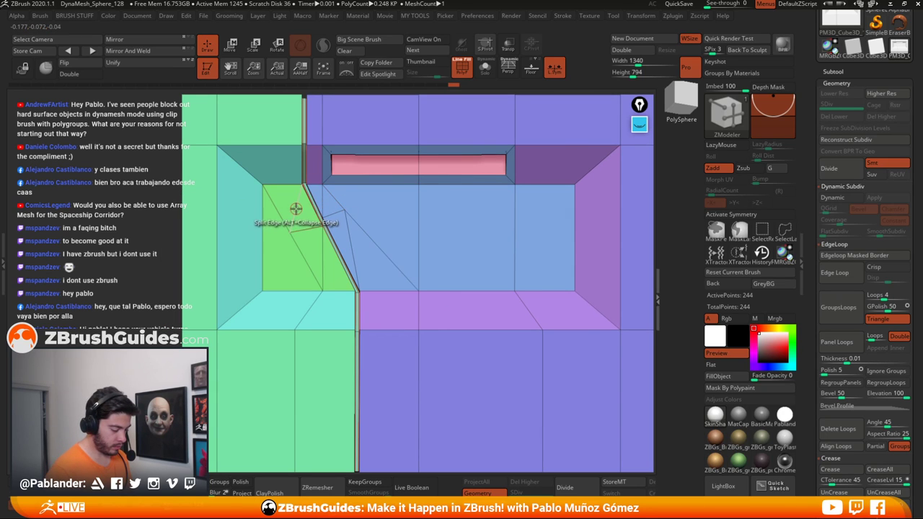
pyautogui.press('space')
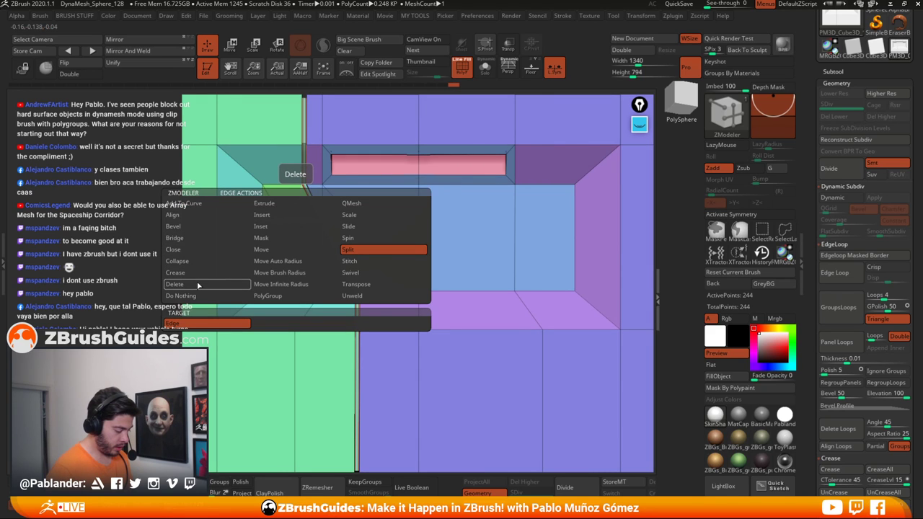
pyautogui.click(176, 284)
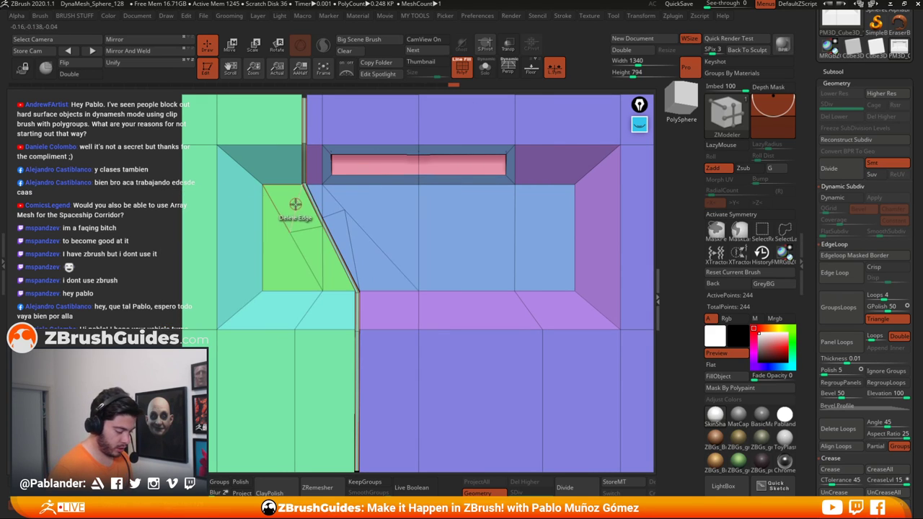
pyautogui.click(321, 253)
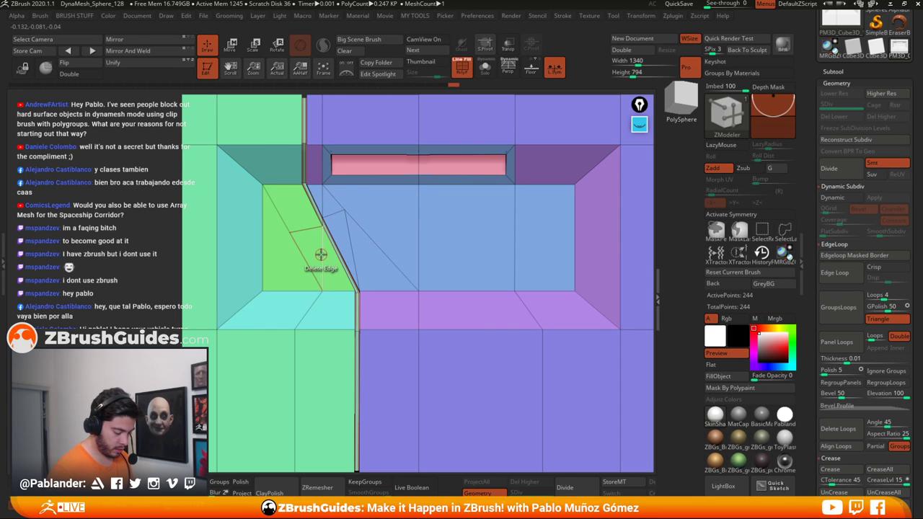
pyautogui.click(354, 263)
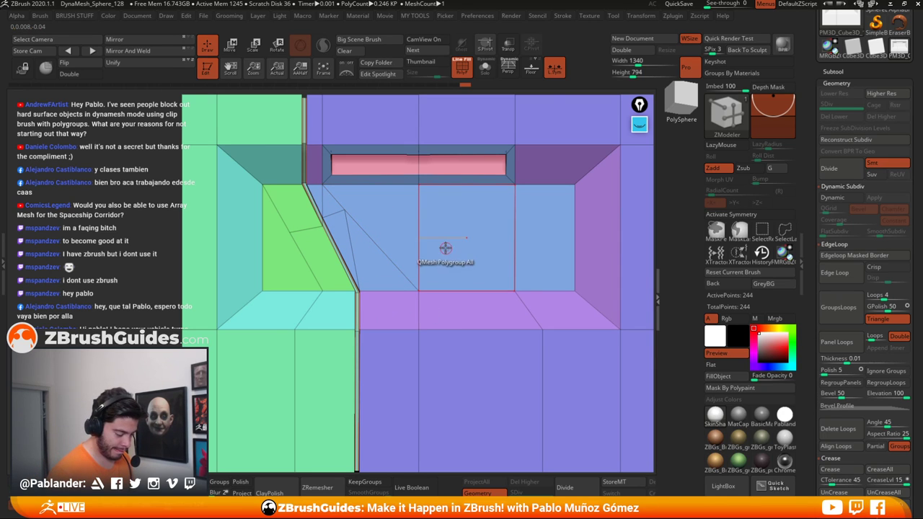
pyautogui.click(319, 195)
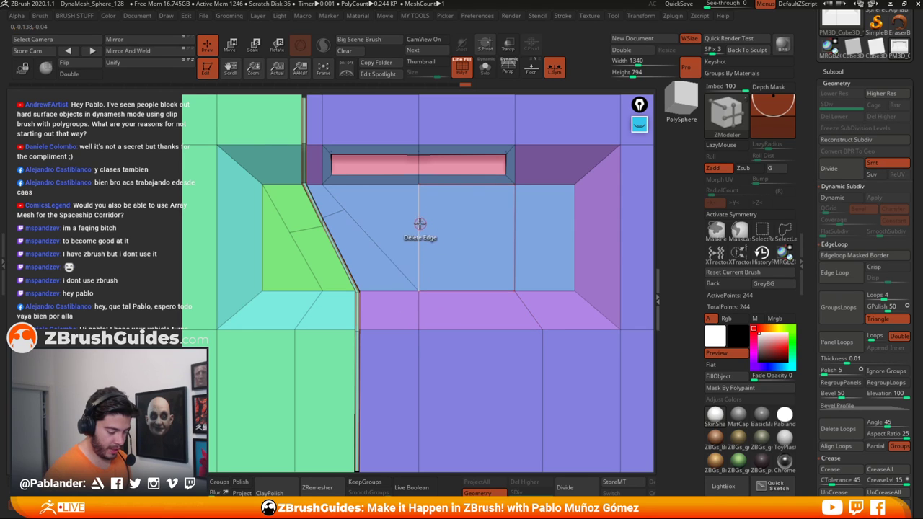
# Step: Try splitting the two vertical edges in the blue recessed face with the Split edge action, and undo both splits
pyautogui.press('space')
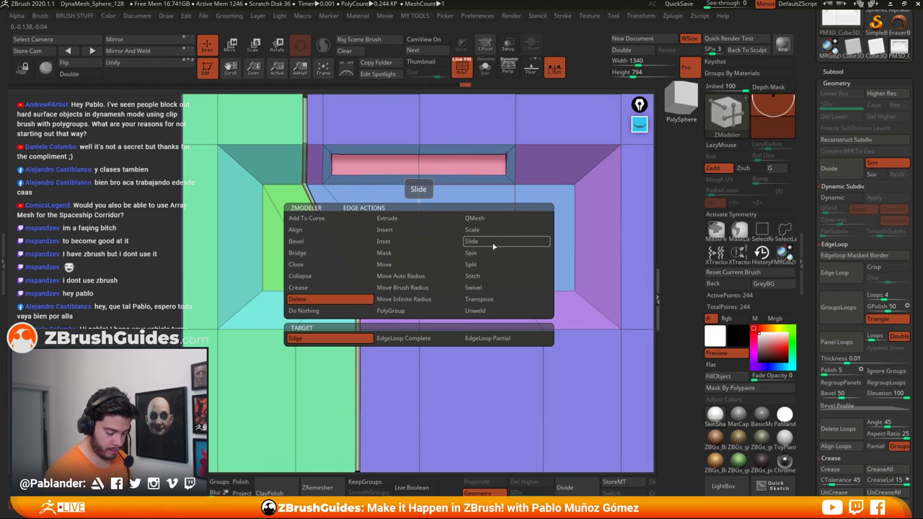
pyautogui.click(472, 264)
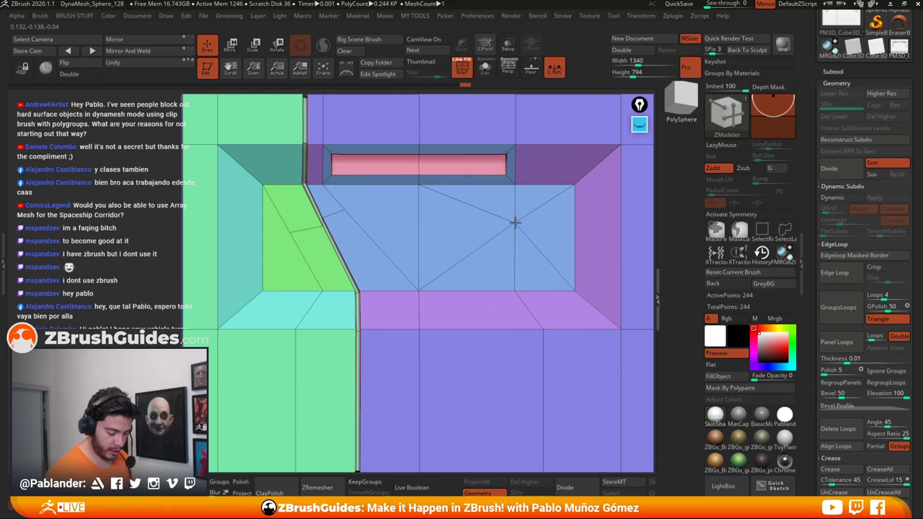
pyautogui.click(515, 222)
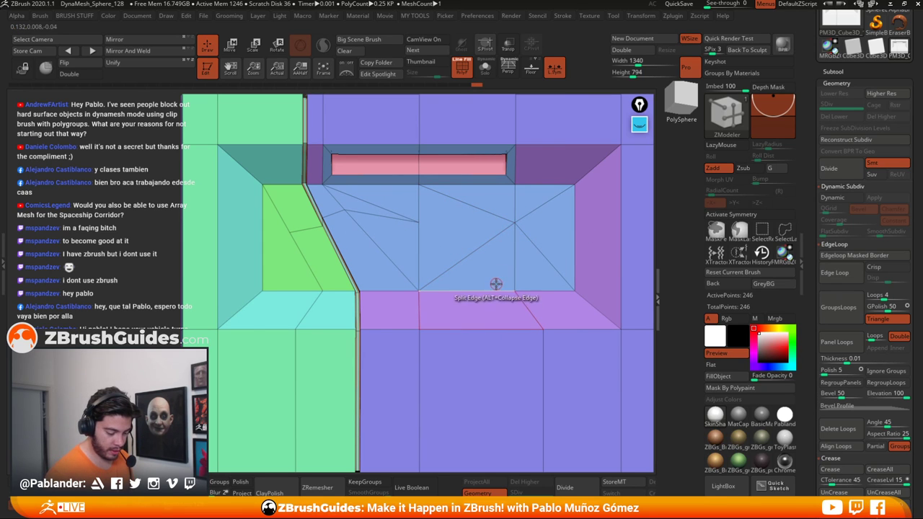
pyautogui.hotkey('ctrl', 'z')
pyautogui.hotkey('ctrl', 'z')
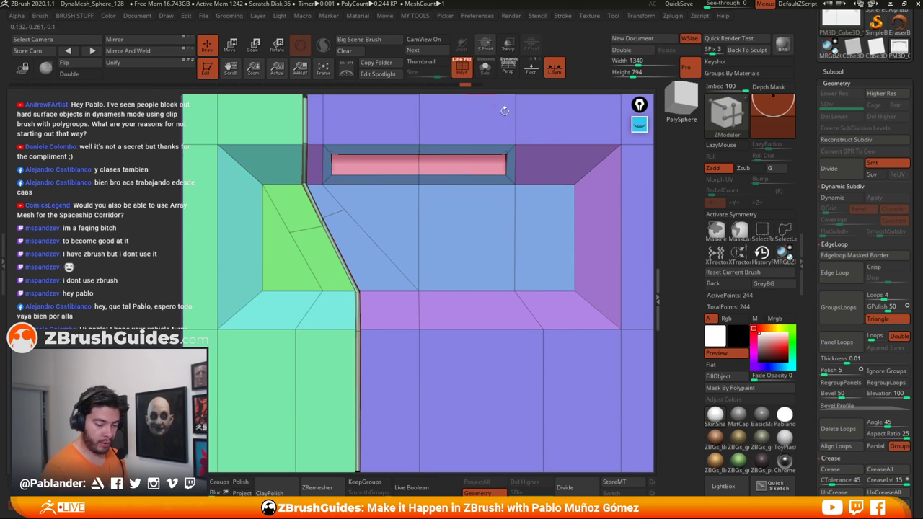
# Step: Preview the reworked panel with Dynamic Subdiv and the Basic Material, and return to SkinShade with the polyframe shown and Dynamic Subdiv off
pyautogui.press('d')
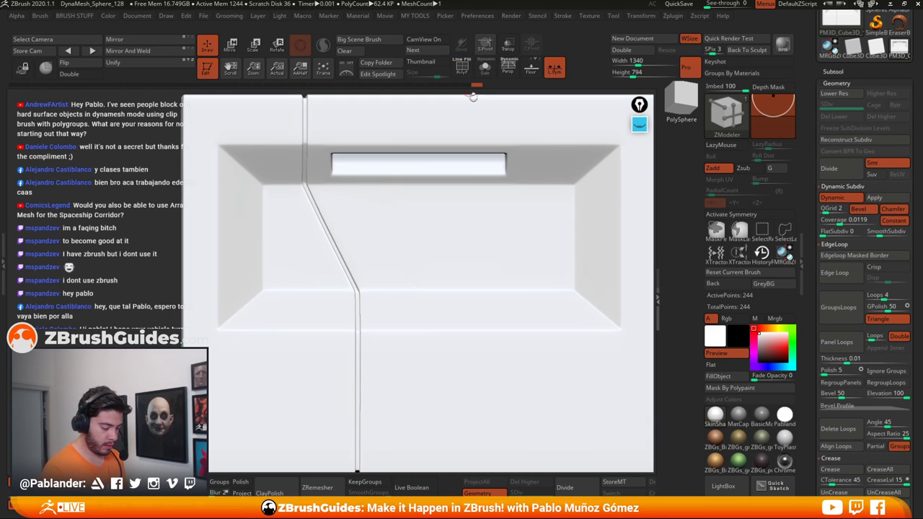
pyautogui.click(759, 422)
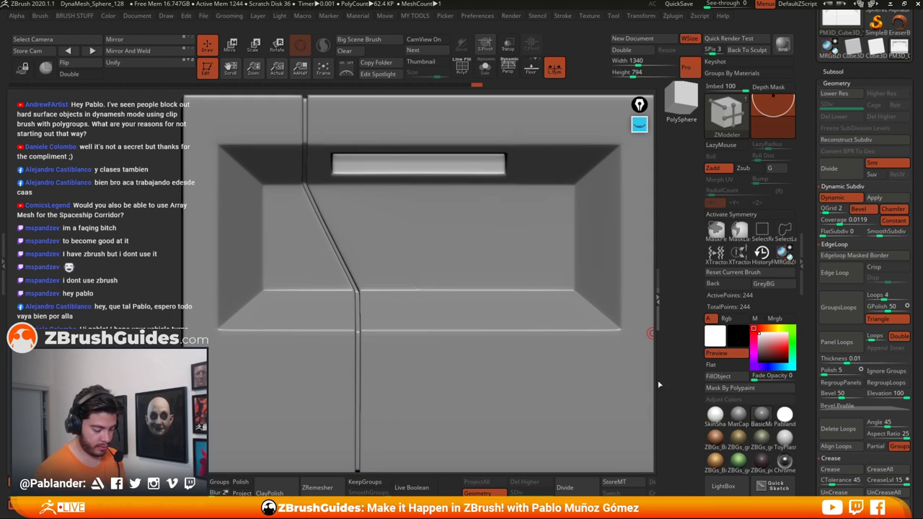
pyautogui.keyDown('ctrl'); pyautogui.moveTo(419, 290); pyautogui.dragTo(429, 303, button='right'); pyautogui.keyUp('ctrl')
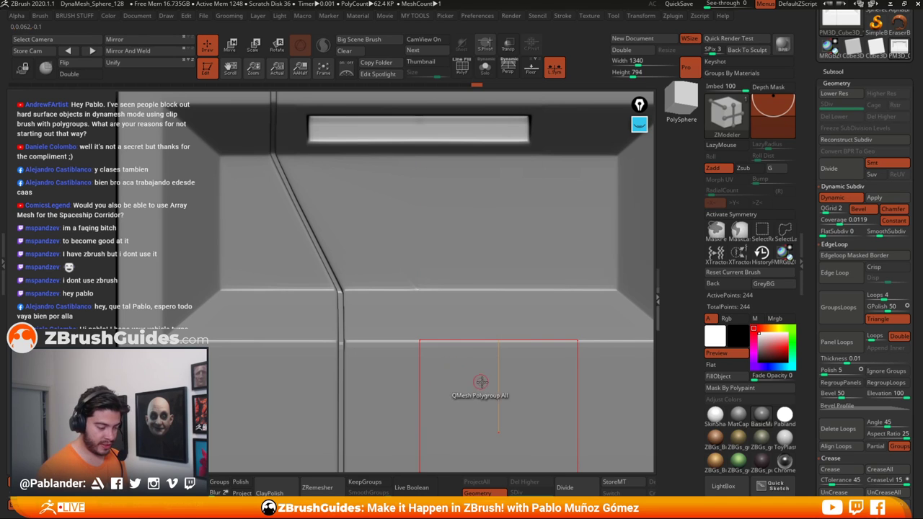
pyautogui.click(715, 416)
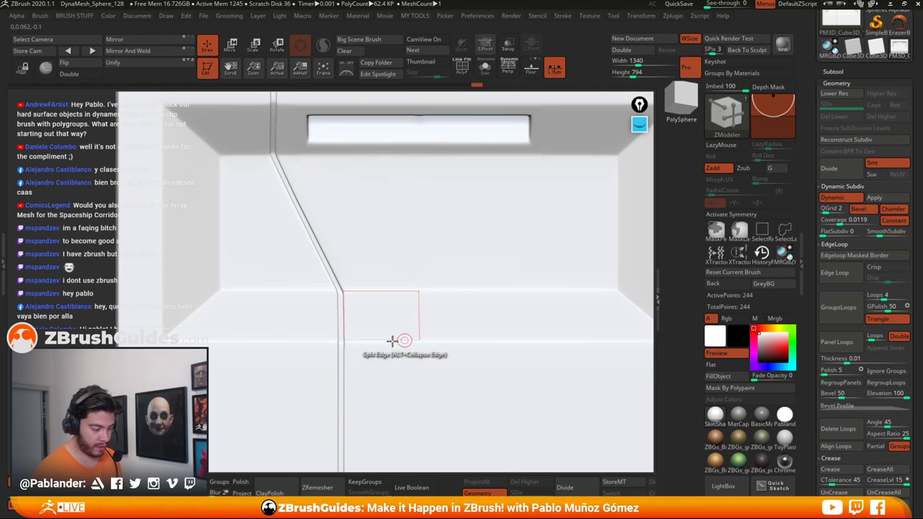
pyautogui.hotkey('shift', 'f')
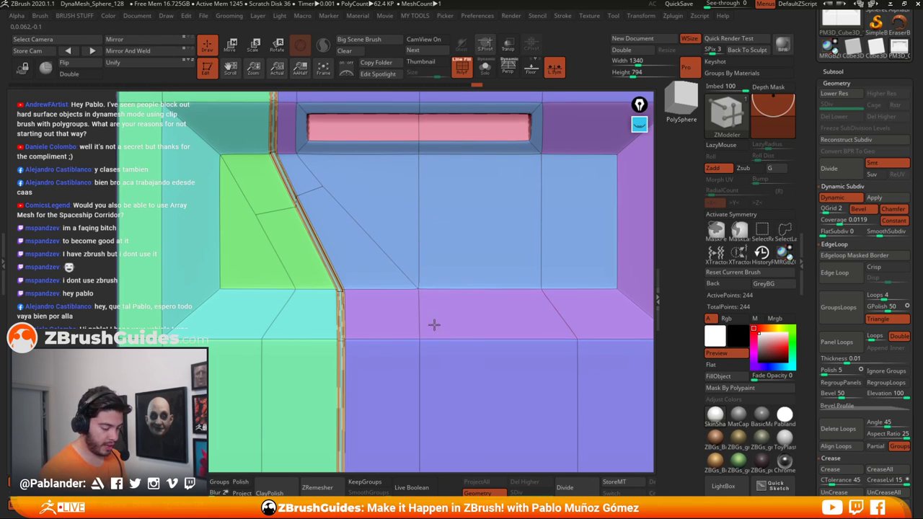
pyautogui.click(830, 197)
pyautogui.keyDown('alt'); pyautogui.moveTo(435, 313); pyautogui.dragTo(426, 302, button='right'); pyautogui.keyUp('alt')
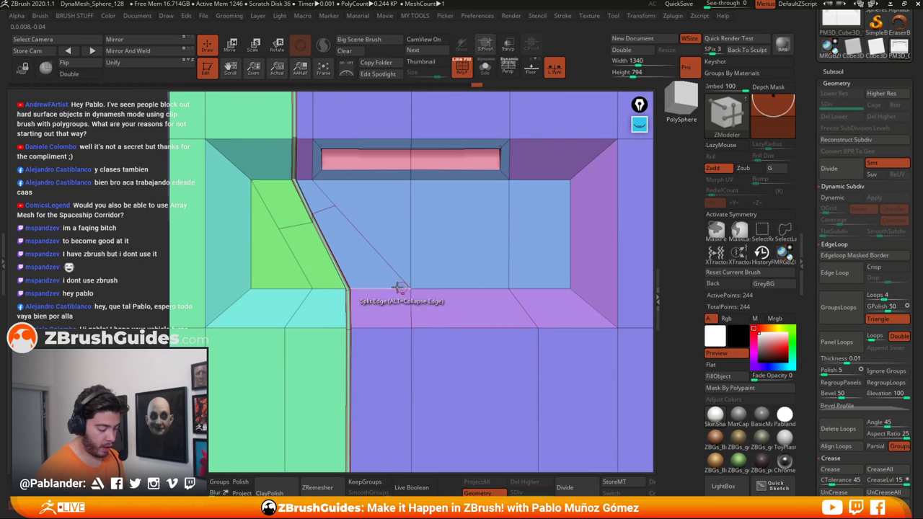
# Step: Try adding a point on the middle vertical edge of the blue recessed face with ZModeler, and undo the change
pyautogui.press('space')
pyautogui.click(410, 204)
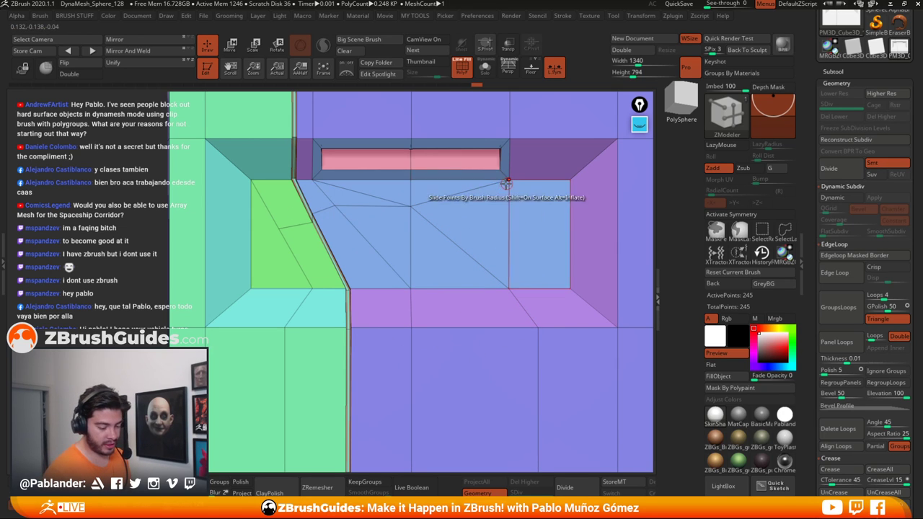
pyautogui.hotkey('ctrl', 'z')
# Step: Try insetting the blue recessed face as one temporary polygroup with ZModeler's Inset polygon action, and undo the inset
pyautogui.keyDown('ctrl'); pyautogui.moveTo(335, 338); pyautogui.dragTo(338, 280, button='right'); pyautogui.keyUp('ctrl')
pyautogui.moveTo(545, 262); pyautogui.dragTo(535, 258)
pyautogui.keyDown('ctrl'); pyautogui.moveTo(535, 258); pyautogui.dragTo(546, 287, button='right'); pyautogui.keyUp('ctrl')
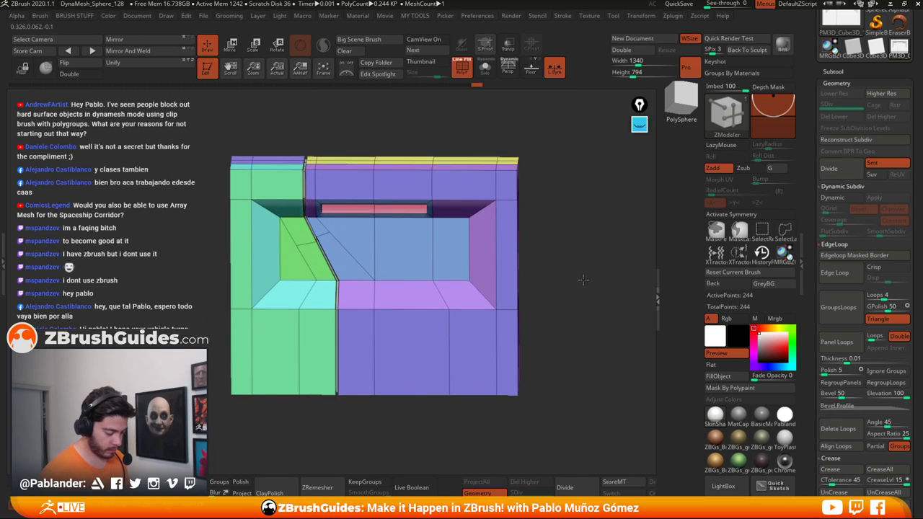
pyautogui.moveTo(582, 279)
pyautogui.mouseDown()
pyautogui.moveTo(598, 287)
pyautogui.moveTo(584, 269)
pyautogui.mouseUp()
pyautogui.keyDown('shift'); pyautogui.moveTo(585, 269); pyautogui.dragTo(519, 268, button='right'); pyautogui.keyUp('shift')
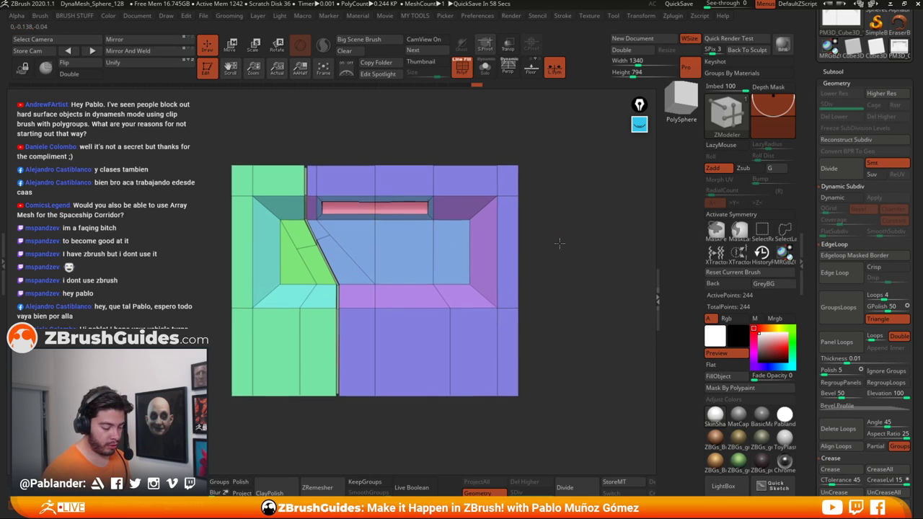
pyautogui.keyDown('ctrl'); pyautogui.moveTo(376, 235); pyautogui.dragTo(426, 257, button='right'); pyautogui.keyUp('ctrl')
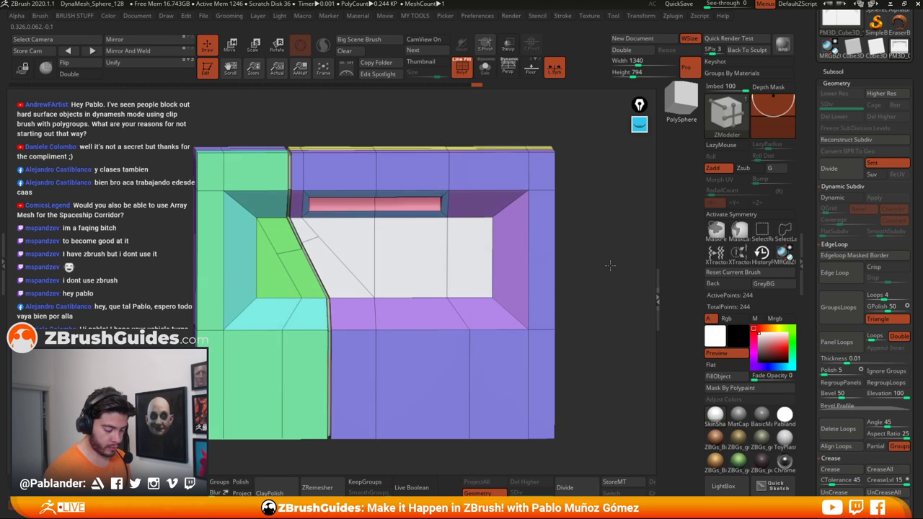
pyautogui.press('space')
pyautogui.click(455, 167)
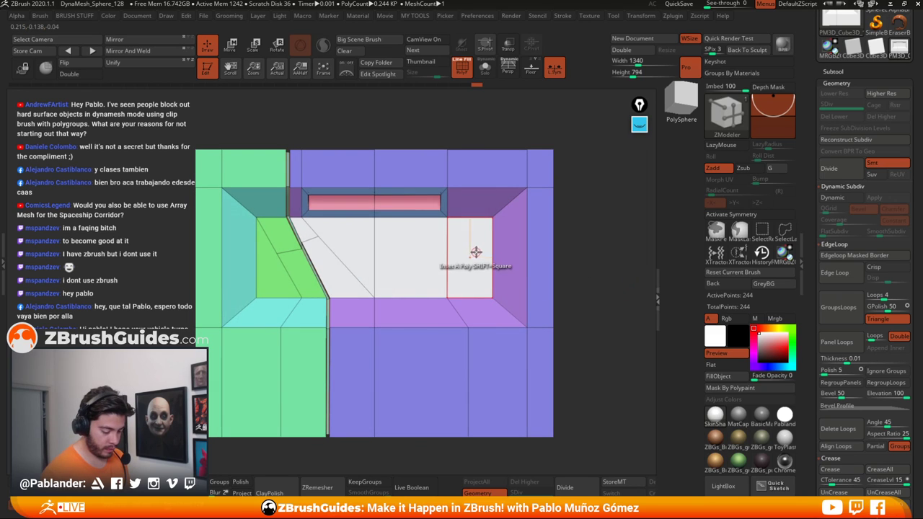
pyautogui.click(476, 254)
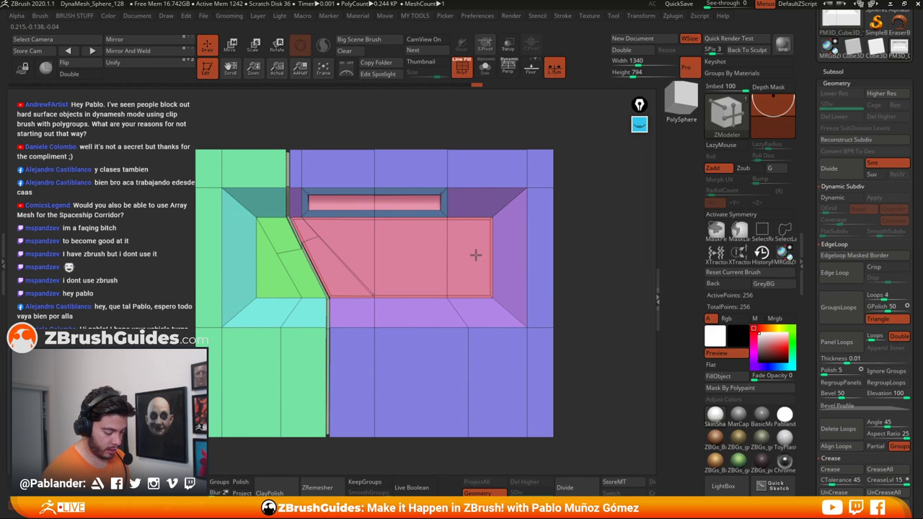
pyautogui.hotkey('ctrl', 'z')
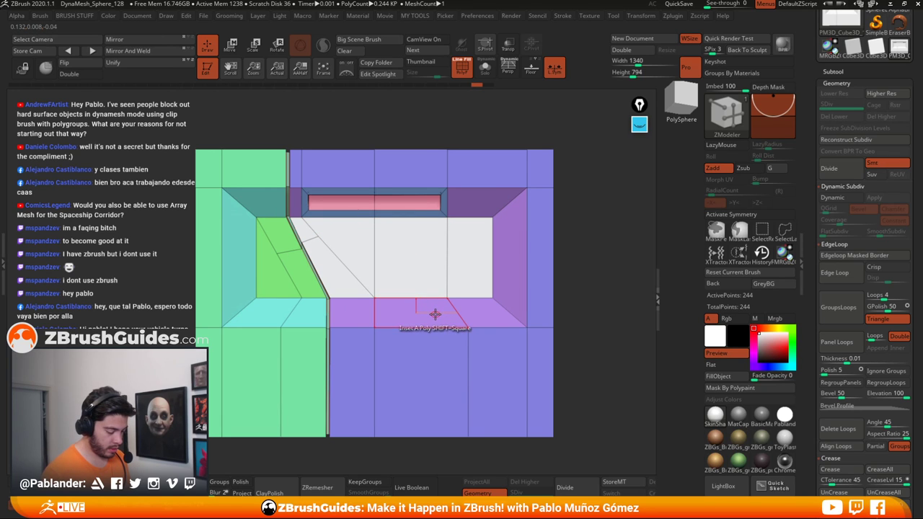
# Step: Preview the panel without the short edges across the diagonals using Dynamic Subdiv, toggle the polyframe, and turn Dynamic Subdiv off
pyautogui.click(346, 265)
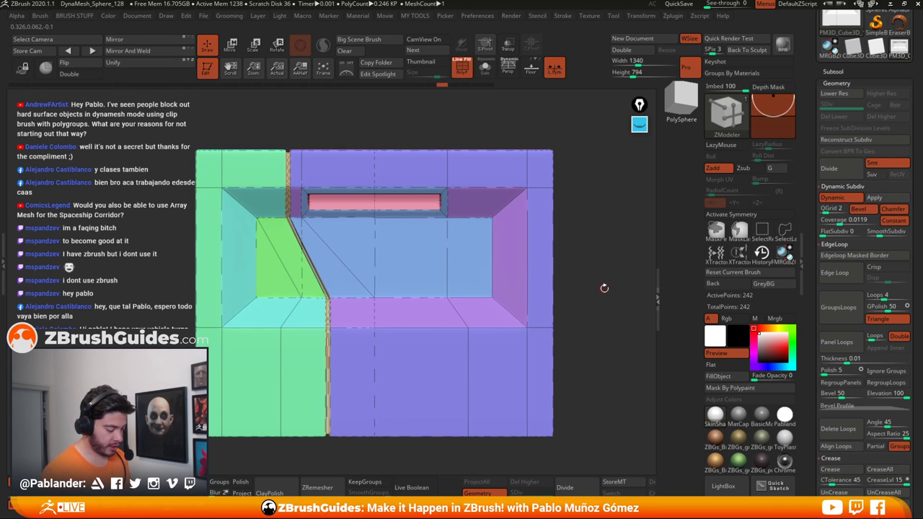
pyautogui.press('d')
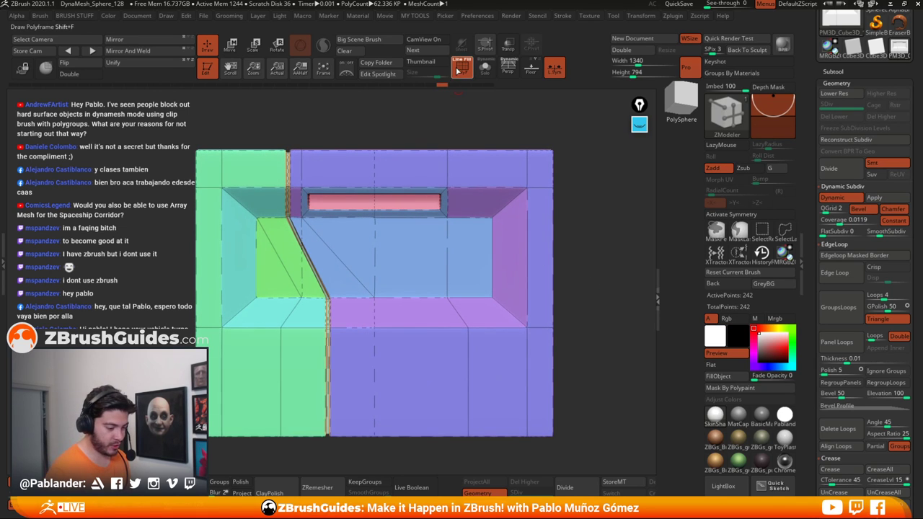
pyautogui.keyDown('alt'); pyautogui.moveTo(523, 254); pyautogui.dragTo(535, 249, button='right'); pyautogui.keyUp('alt')
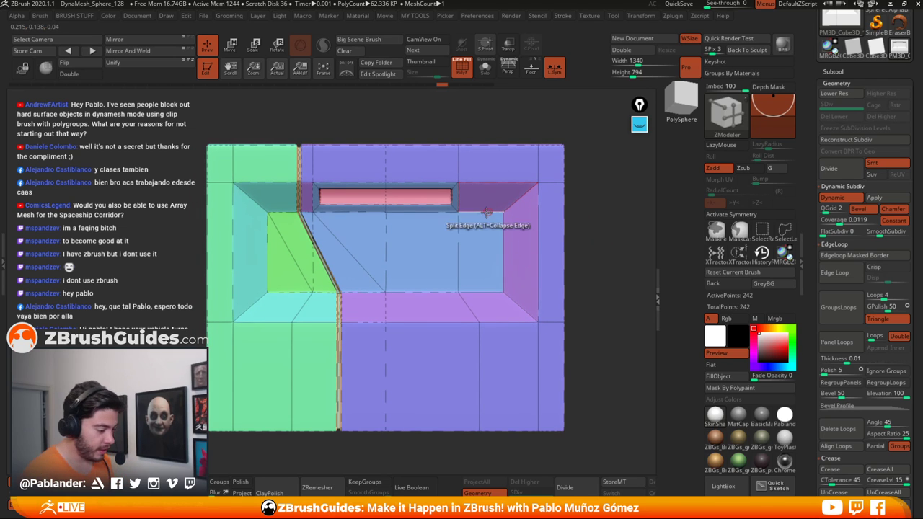
pyautogui.moveTo(597, 248); pyautogui.dragTo(531, 181)
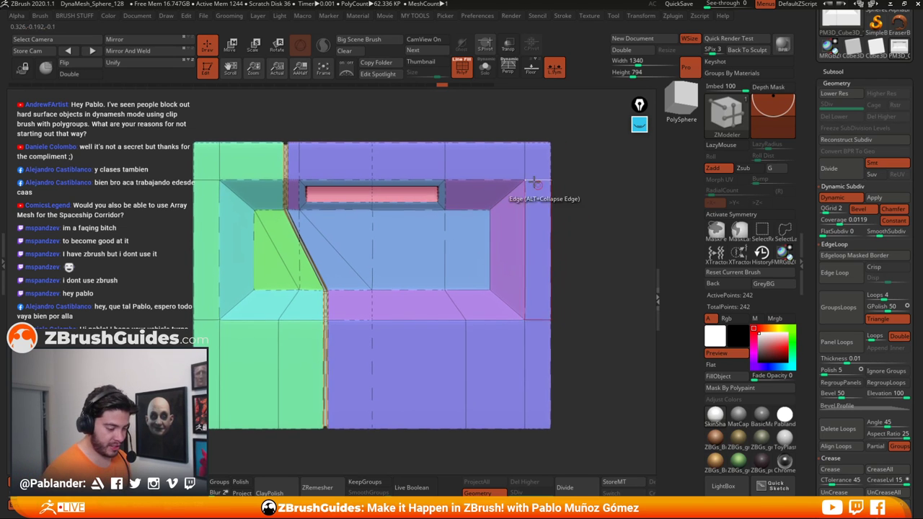
pyautogui.hotkey('shift', 'f')
pyautogui.hotkey('shift', 'f')
pyautogui.click(840, 197)
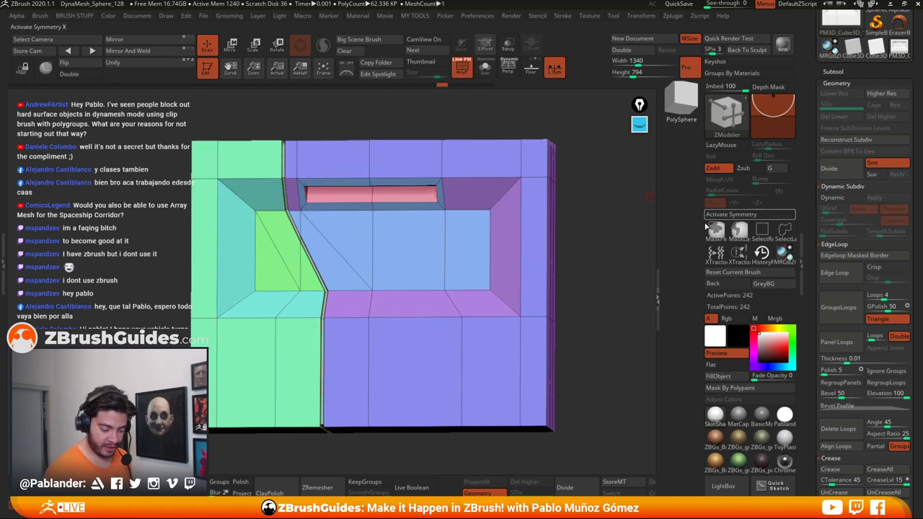
# Step: Try insetting the green and blue recessed faces together as one temporary polygroup, and undo the inset and the polygroup marking
pyautogui.keyDown('shift'); pyautogui.moveTo(467, 241); pyautogui.dragTo(478, 234, button='right'); pyautogui.keyUp('shift')
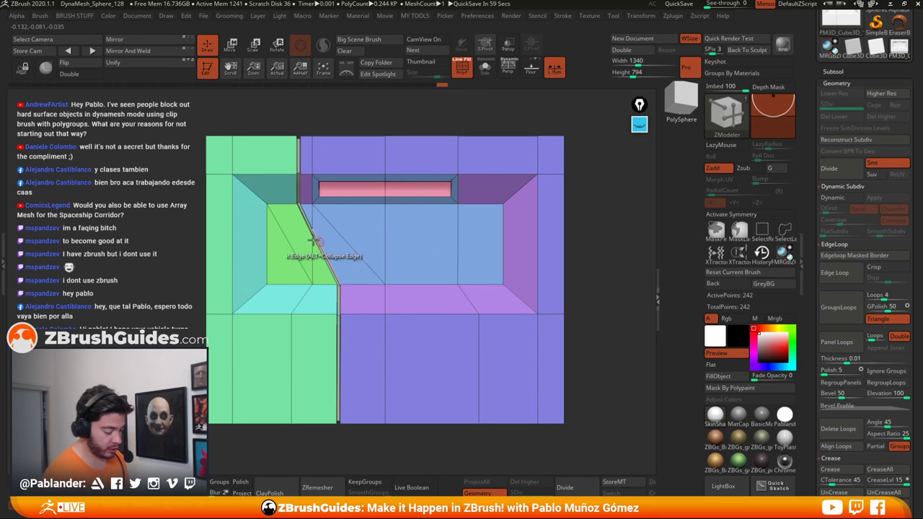
pyautogui.moveTo(290, 229); pyautogui.dragTo(308, 269)
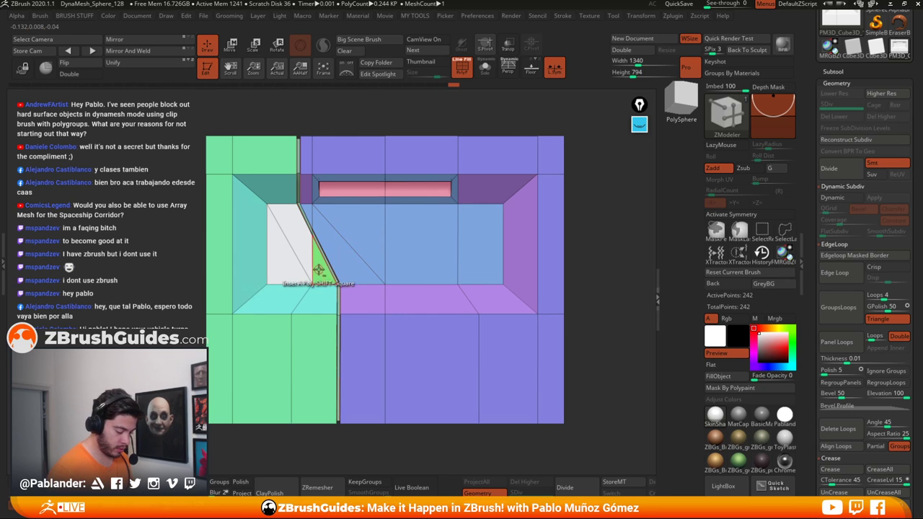
pyautogui.moveTo(318, 269)
pyautogui.mouseDown()
pyautogui.moveTo(313, 212)
pyautogui.moveTo(449, 238)
pyautogui.moveTo(483, 228)
pyautogui.mouseUp()
pyautogui.press('space')
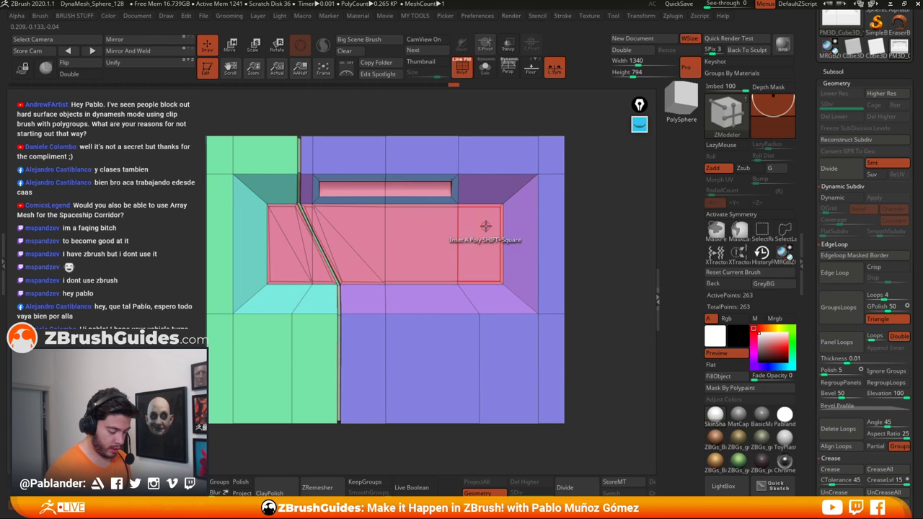
pyautogui.hotkey('ctrl', 'z')
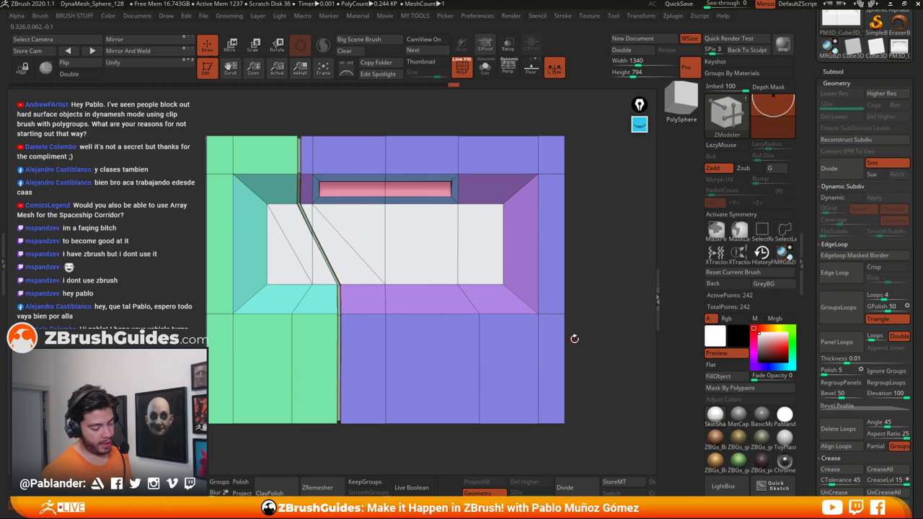
pyautogui.hotkey('ctrl', 'z')
pyautogui.hotkey('ctrl', 'z')
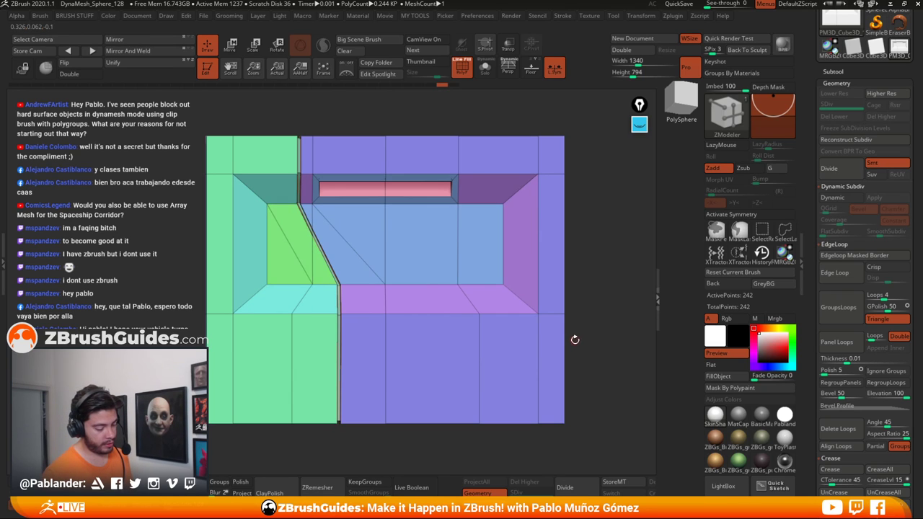
# Step: Inspect the grooved panel, and go back in the undo history to the uncut recessed panel from before the groove
pyautogui.keyDown('ctrl'); pyautogui.moveTo(595, 324); pyautogui.dragTo(599, 309, button='right'); pyautogui.keyUp('ctrl')
pyautogui.keyDown('alt'); pyautogui.moveTo(599, 309); pyautogui.dragTo(576, 322, button='right'); pyautogui.keyUp('alt')
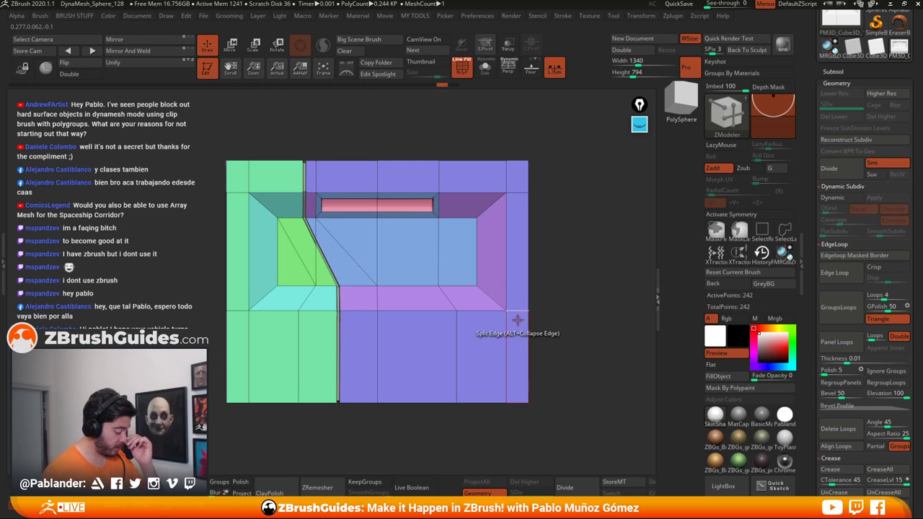
pyautogui.moveTo(578, 257)
pyautogui.mouseDown()
pyautogui.moveTo(585, 264)
pyautogui.moveTo(573, 264)
pyautogui.mouseUp()
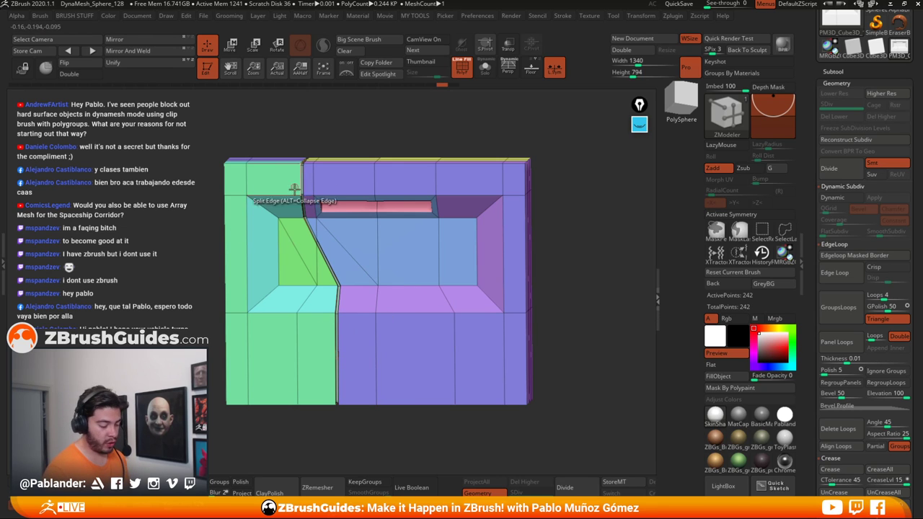
pyautogui.moveTo(546, 200); pyautogui.dragTo(562, 232)
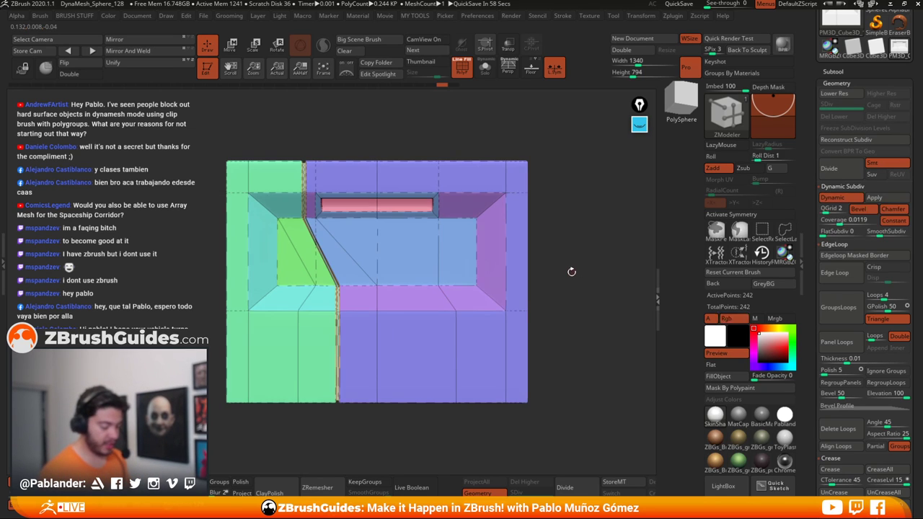
pyautogui.moveTo(442, 87); pyautogui.dragTo(331, 91)
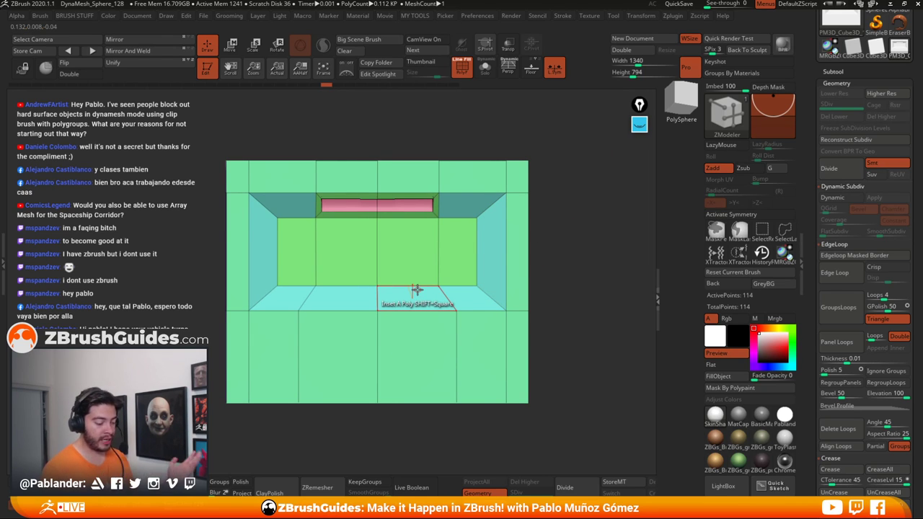
# Step: Mask everything except the lower part of the vertical edge left of centre and move it along X in line with its upper part
pyautogui.keyDown('alt'); pyautogui.moveTo(566, 265); pyautogui.dragTo(551, 268); pyautogui.keyUp('alt')
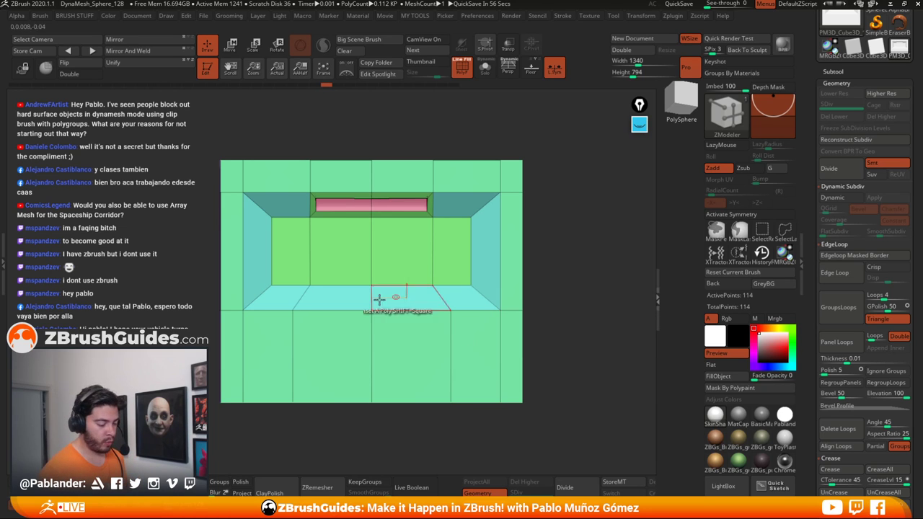
pyautogui.moveTo(571, 269)
pyautogui.mouseDown()
pyautogui.moveTo(572, 261)
pyautogui.moveTo(569, 285)
pyautogui.mouseUp()
pyautogui.press('ctrl')
pyautogui.keyDown('ctrl'); pyautogui.moveTo(272, 444); pyautogui.dragTo(330, 261); pyautogui.keyUp('ctrl')
pyautogui.click(335, 299)
pyautogui.keyDown('ctrl'); pyautogui.click(545, 317); pyautogui.keyUp('ctrl')
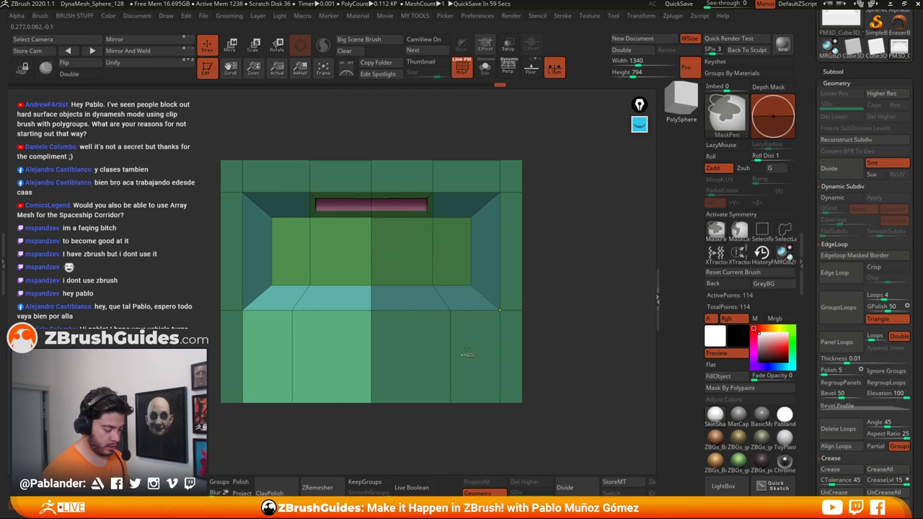
pyautogui.press('w')
pyautogui.click(422, 108)
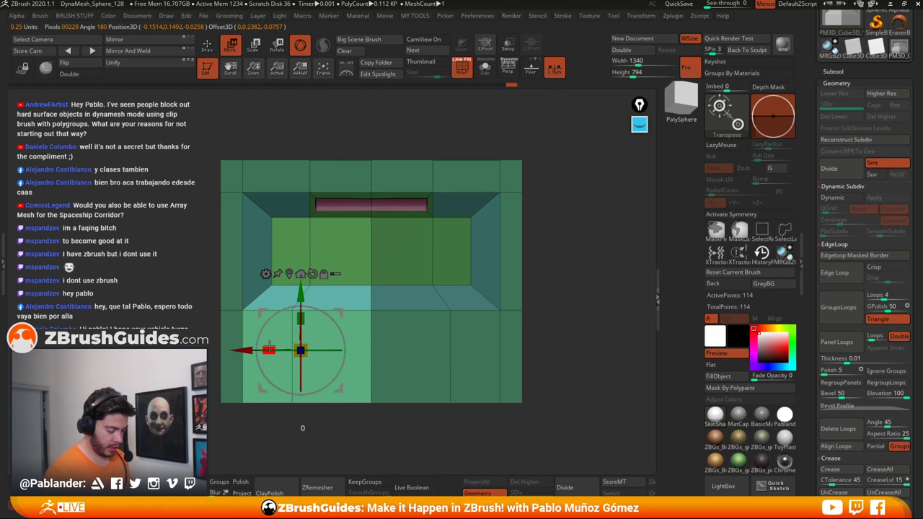
pyautogui.moveTo(248, 351); pyautogui.dragTo(254, 351)
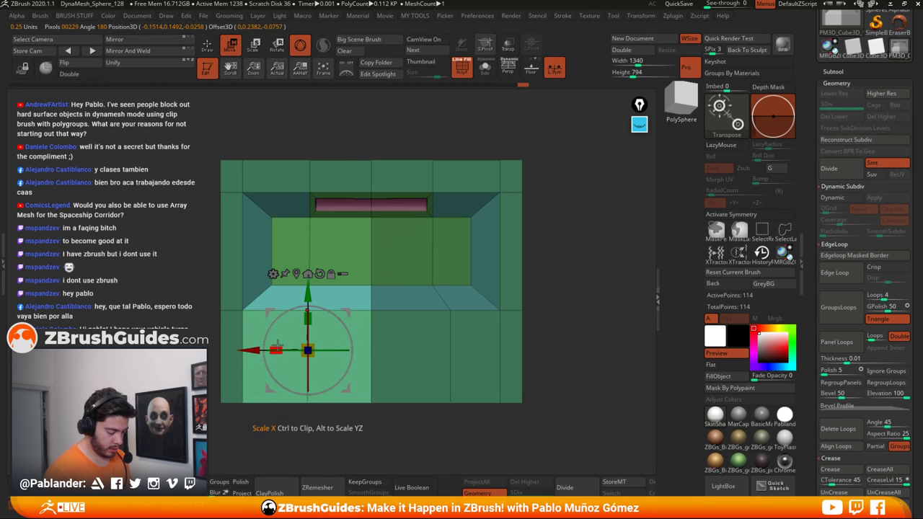
pyautogui.moveTo(254, 351); pyautogui.dragTo(256, 351)
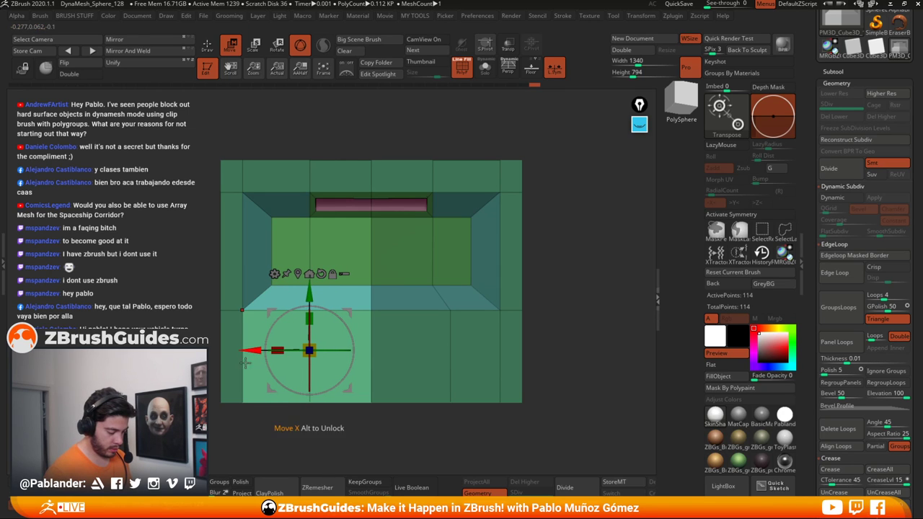
# Step: Unmask the full vertical edge left of centre, centre the gizmo on it, match the edge on the other half, and clear the mask
pyautogui.keyDown('ctrl'); pyautogui.click(291, 124); pyautogui.keyUp('ctrl')
pyautogui.keyDown('ctrl'); pyautogui.moveTo(292, 124); pyautogui.dragTo(316, 451); pyautogui.keyUp('ctrl')
pyautogui.keyDown('ctrl'); pyautogui.click(314, 454); pyautogui.keyUp('ctrl')
pyautogui.keyDown('alt'); pyautogui.click(297, 273); pyautogui.keyUp('alt')
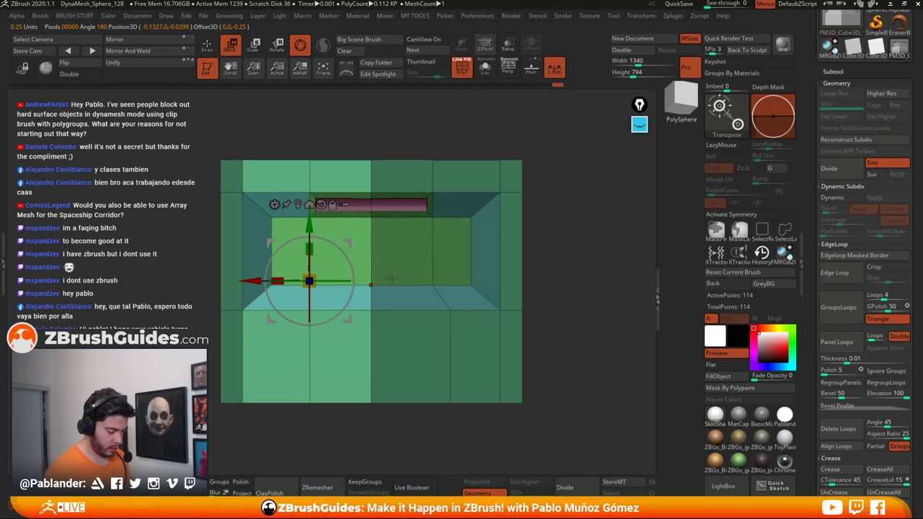
pyautogui.keyDown('ctrl'); pyautogui.moveTo(201, 309); pyautogui.dragTo(209, 317); pyautogui.keyUp('ctrl')
pyautogui.press('q')
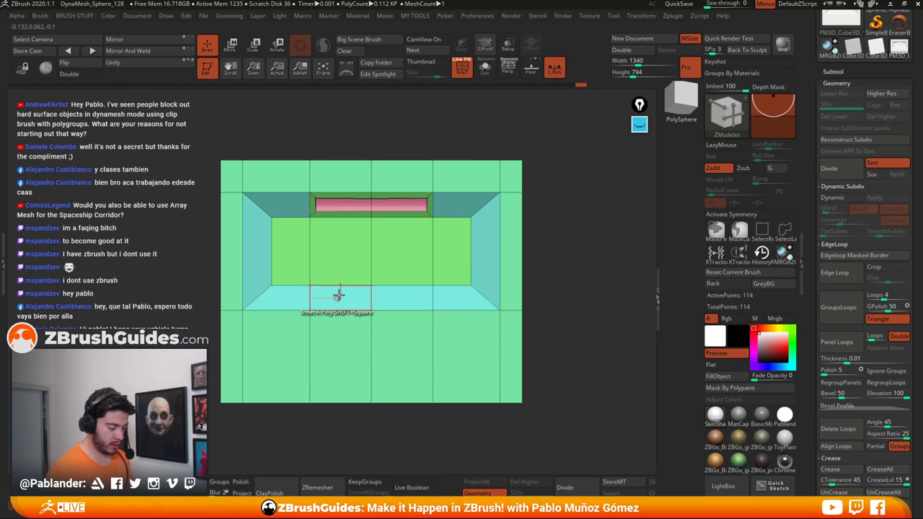
# Step: Try masking around the lower part of the left vertical edge and moving it along X, undo the move, and clear the mask
pyautogui.keyDown('ctrl'); pyautogui.moveTo(285, 426); pyautogui.dragTo(329, 261); pyautogui.keyUp('ctrl')
pyautogui.keyDown('ctrl'); pyautogui.click(340, 413); pyautogui.keyUp('ctrl')
pyautogui.press('w')
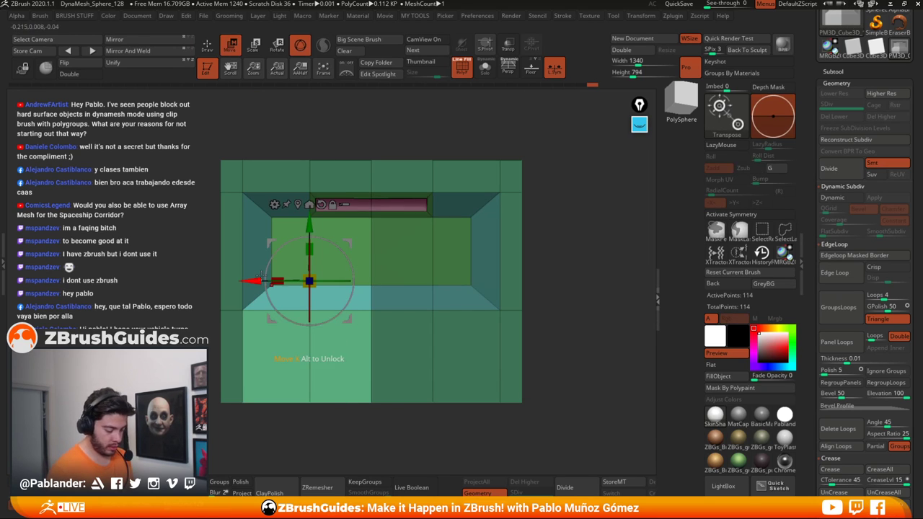
pyautogui.moveTo(262, 276); pyautogui.dragTo(282, 276)
pyautogui.hotkey('ctrl', 'z')
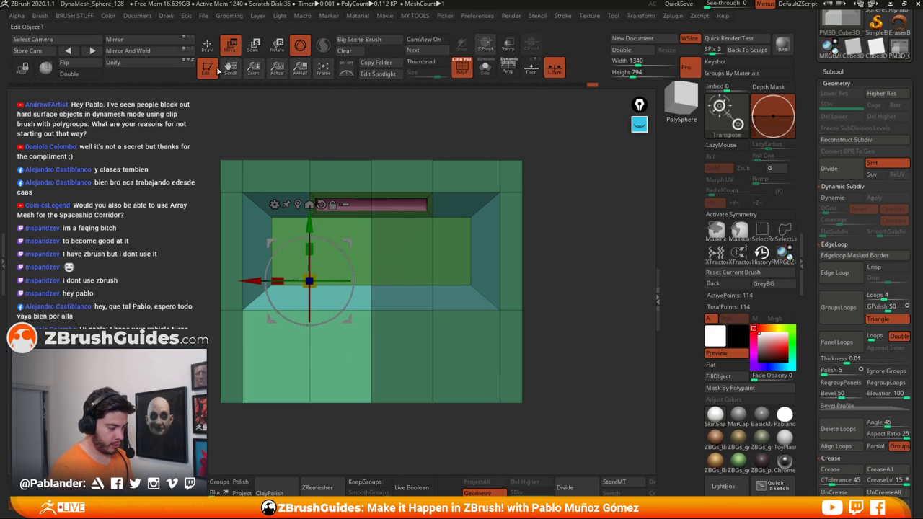
pyautogui.click(207, 46)
pyautogui.keyDown('ctrl'); pyautogui.moveTo(140, 195); pyautogui.dragTo(149, 202); pyautogui.keyUp('ctrl')
# Step: Switch ZModeler's edge action to Insert and add a horizontal edge loop across the panel, through the middle of the green recessed face
pyautogui.press('space')
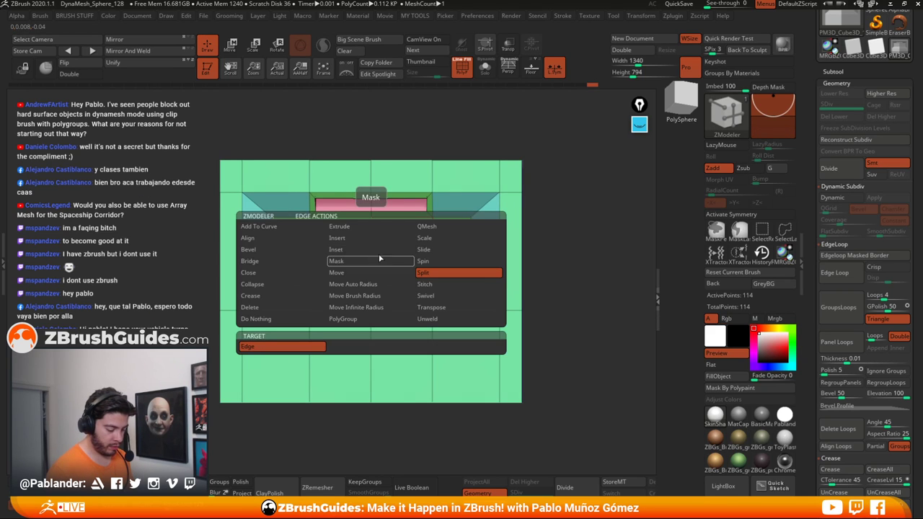
pyautogui.click(440, 228)
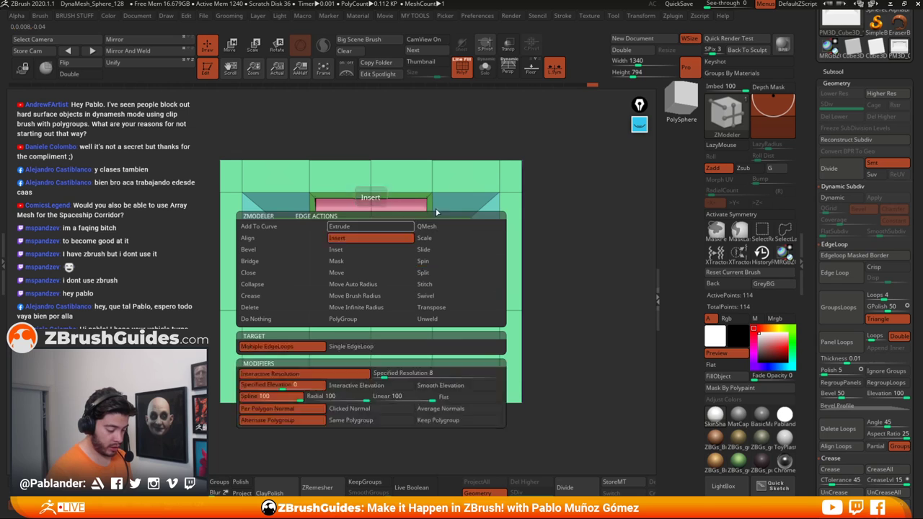
pyautogui.click(372, 249)
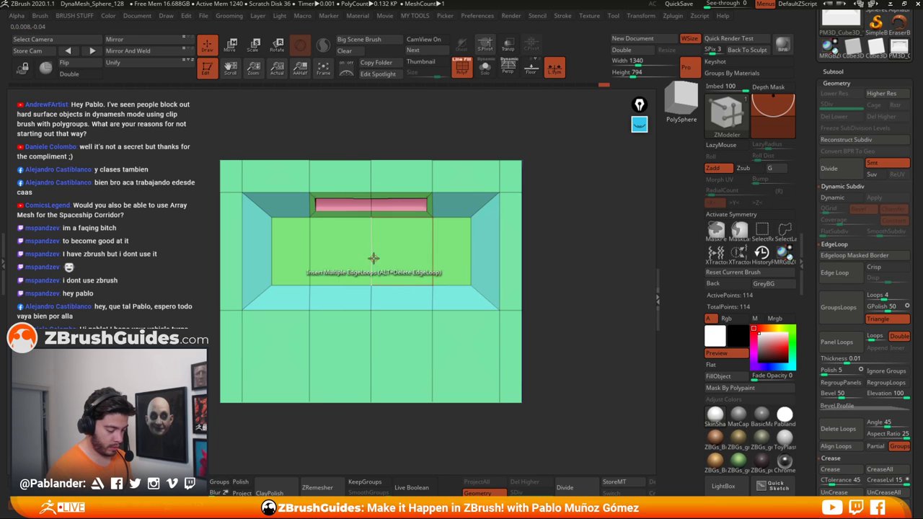
pyautogui.press('space')
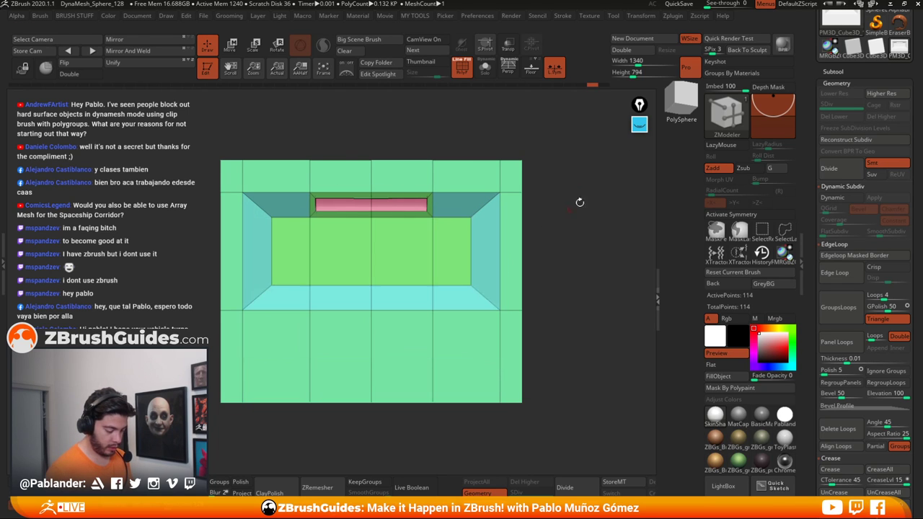
pyautogui.click(370, 249)
pyautogui.moveTo(370, 249); pyautogui.dragTo(371, 243)
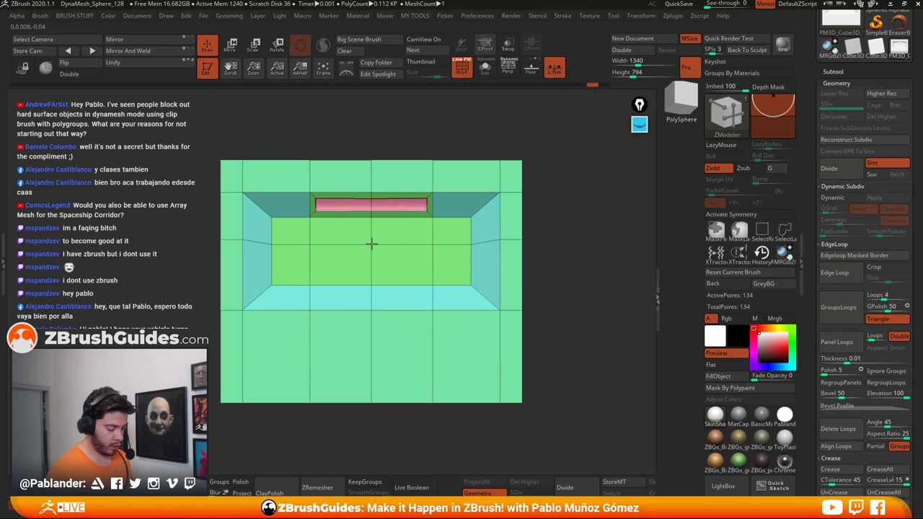
# Step: Place the horizontal edge loop just below the green face's upper edge and insert a vertical edge loop just left of the pink slot
pyautogui.moveTo(370, 243); pyautogui.dragTo(371, 233)
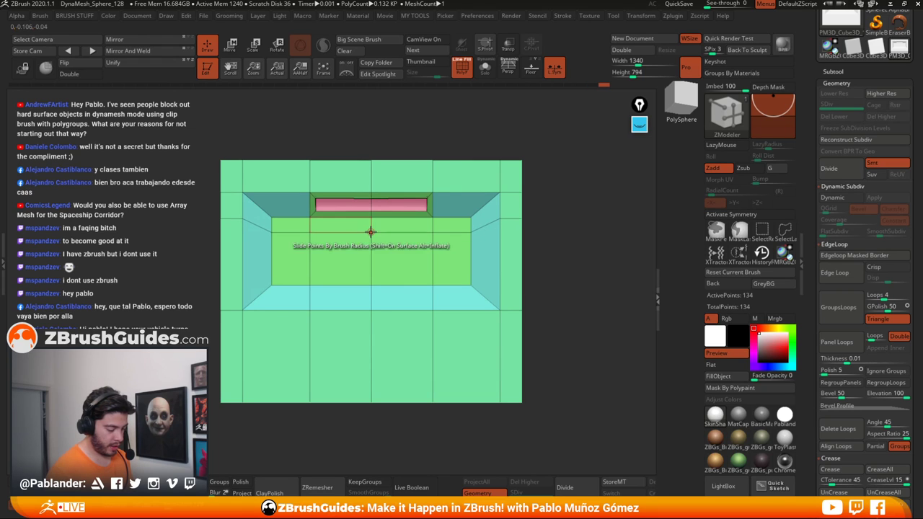
pyautogui.click(294, 191)
pyautogui.moveTo(293, 191); pyautogui.dragTo(289, 189)
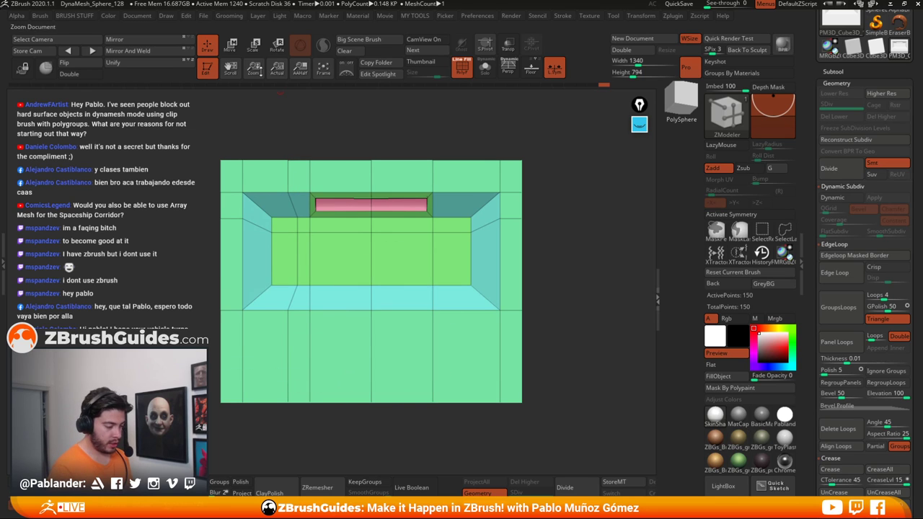
pyautogui.press('w')
pyautogui.press('q')
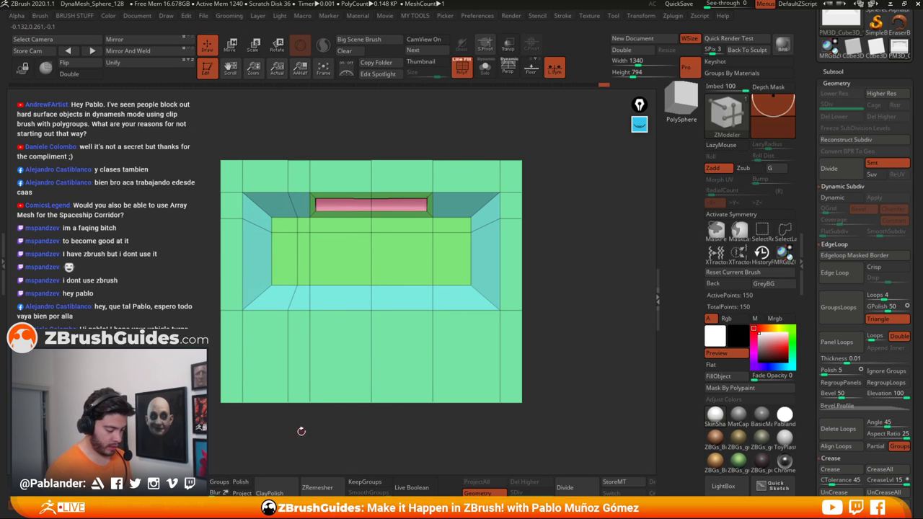
# Step: Mask everything except the lower part of the two vertical edges left of centre, move it inward along X, and clear the mask
pyautogui.keyDown('ctrl'); pyautogui.moveTo(291, 435); pyautogui.dragTo(326, 229); pyautogui.keyUp('ctrl')
pyautogui.hotkey('ctrl', 'i')
pyautogui.press('w')
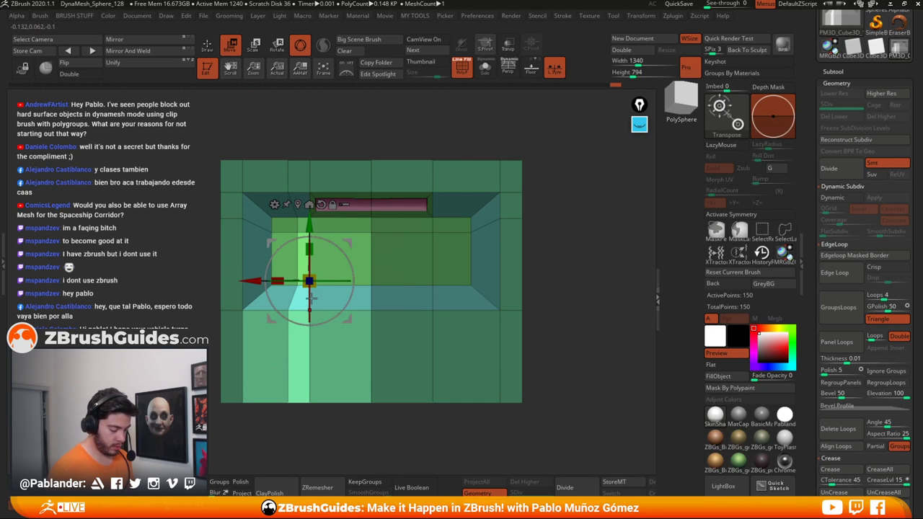
pyautogui.moveTo(249, 281); pyautogui.dragTo(254, 280)
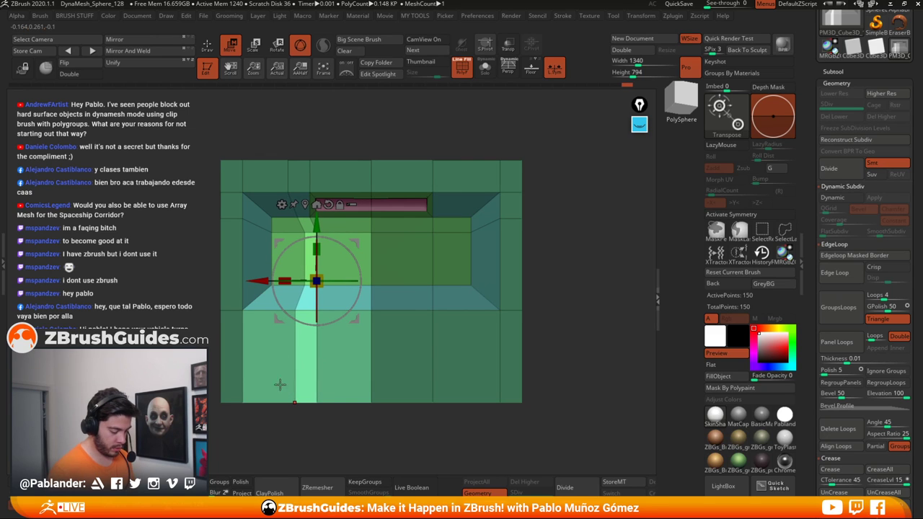
pyautogui.keyDown('ctrl'); pyautogui.click(167, 336); pyautogui.keyUp('ctrl')
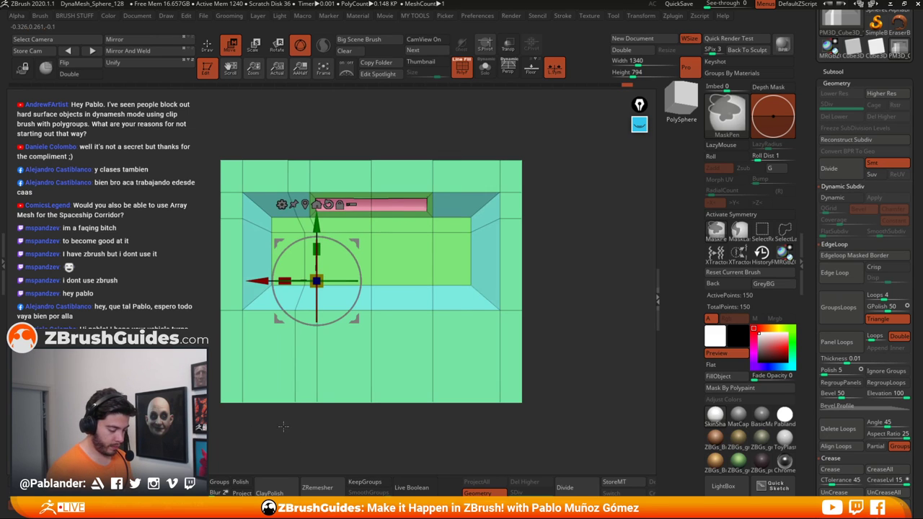
# Step: Isolate the new vertical loop's upper end above the recess with a mask, move it outward along X, clear the mask, and return to ZModeler
pyautogui.moveTo(270, 117)
pyautogui.keyDown('ctrl'); pyautogui.mouseDown()
pyautogui.moveTo(282, 186)
pyautogui.moveTo(290, 198)
pyautogui.moveTo(297, 186)
pyautogui.moveTo(310, 194)
pyautogui.mouseUp(); pyautogui.keyUp('ctrl')
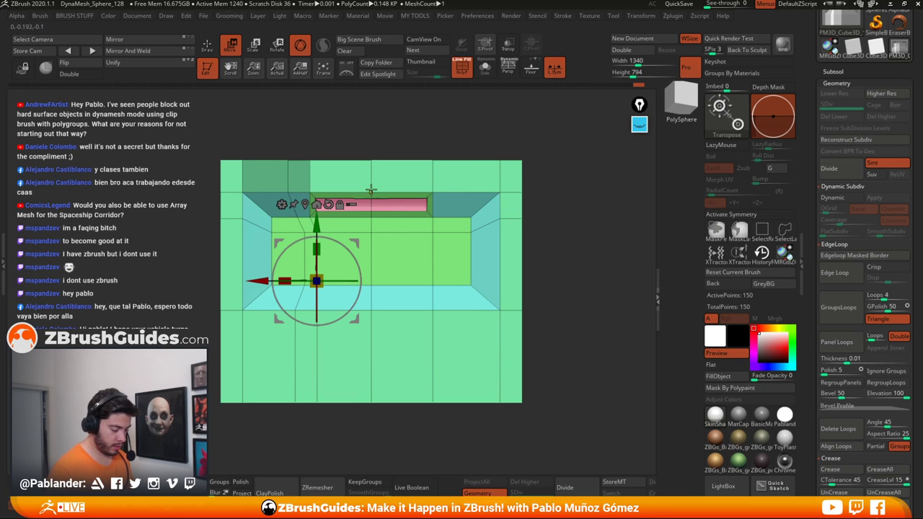
pyautogui.hotkey('ctrl', 'i')
pyautogui.moveTo(261, 280); pyautogui.dragTo(255, 280)
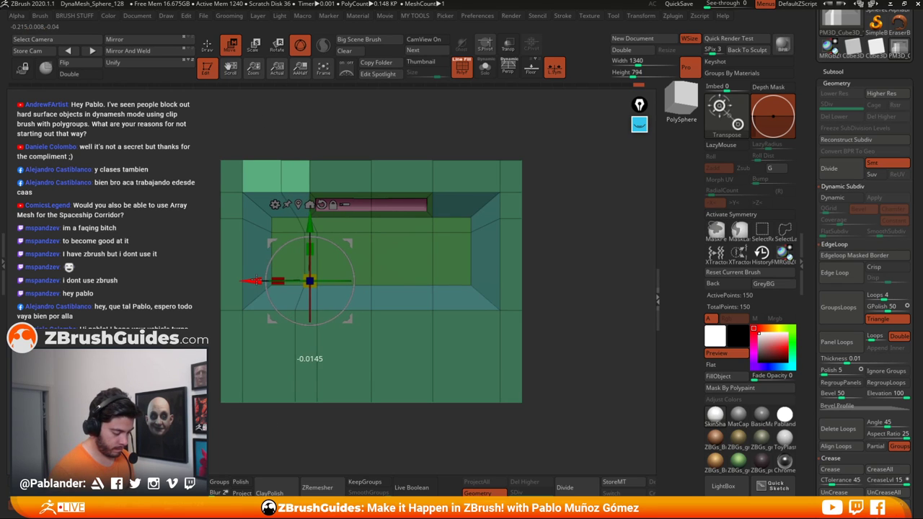
pyautogui.keyDown('ctrl'); pyautogui.moveTo(184, 318); pyautogui.dragTo(188, 322); pyautogui.keyUp('ctrl')
pyautogui.press('q')
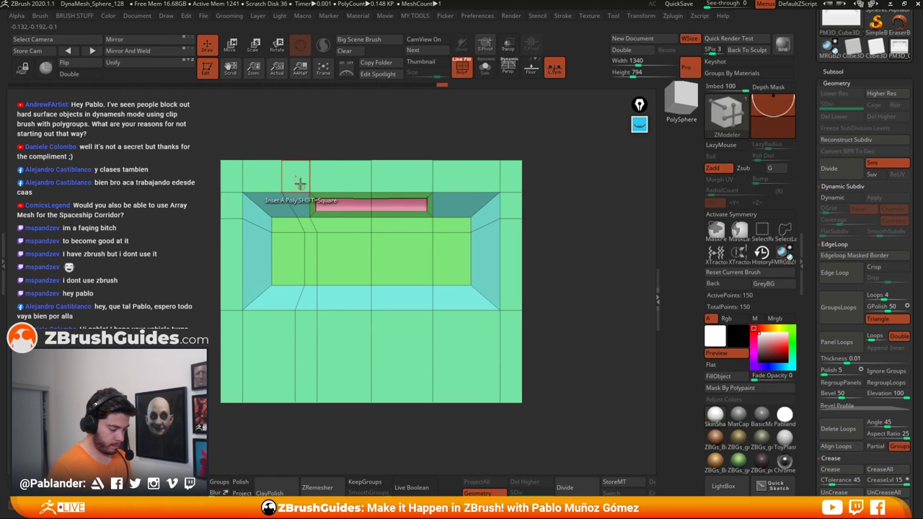
# Step: Mask everything except the vertices along the upper part of the recess's back wall and shift them sideways with the Move gizmo
pyautogui.keyDown('ctrl'); pyautogui.moveTo(302, 227); pyautogui.dragTo(302, 228); pyautogui.keyUp('ctrl')
pyautogui.keyDown('ctrl'); pyautogui.click(379, 134); pyautogui.keyUp('ctrl')
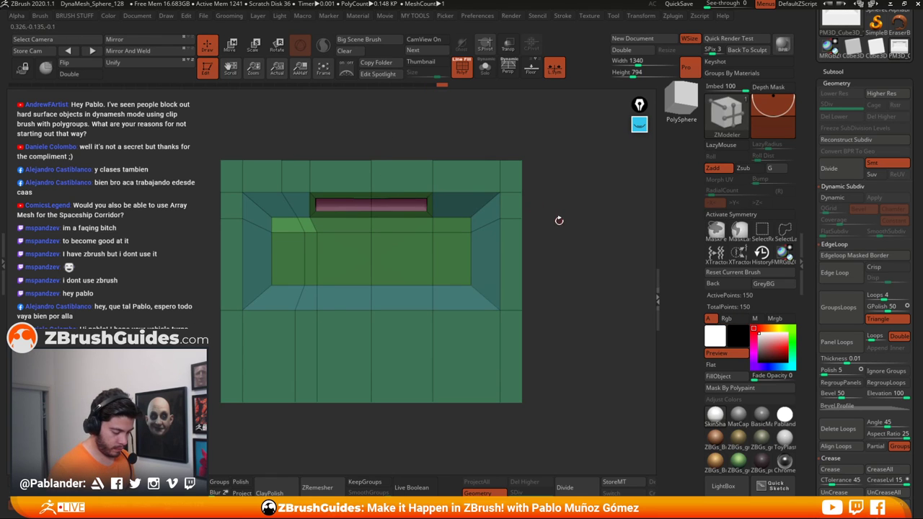
pyautogui.press('w')
pyautogui.keyDown('alt'); pyautogui.moveTo(273, 318); pyautogui.dragTo(325, 363); pyautogui.keyUp('alt')
pyautogui.moveTo(305, 326); pyautogui.dragTo(304, 326)
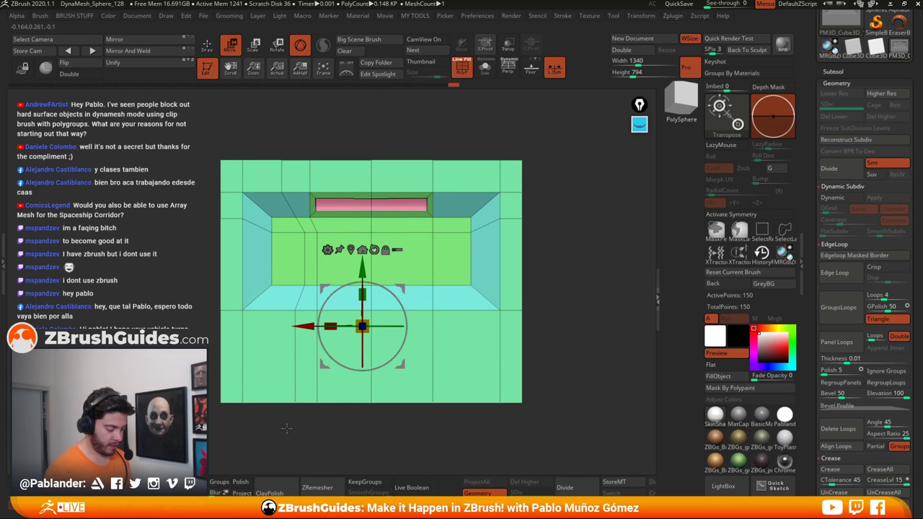
# Step: Mask the rest of the panel and move the lower part of the vertical edge loop outward, away from the centre
pyautogui.click(207, 44)
pyautogui.keyDown('alt'); pyautogui.moveTo(576, 273); pyautogui.dragTo(575, 253); pyautogui.keyUp('alt')
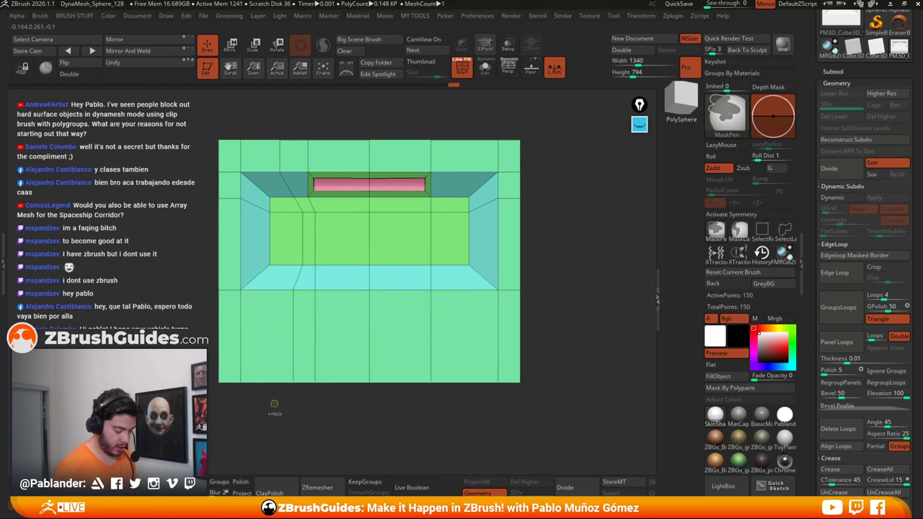
pyautogui.press('w')
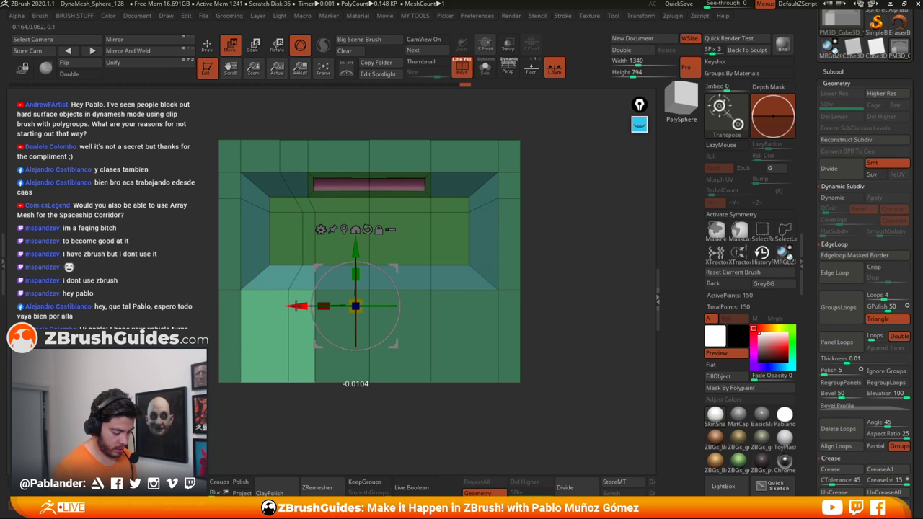
pyautogui.moveTo(295, 306); pyautogui.dragTo(287, 312)
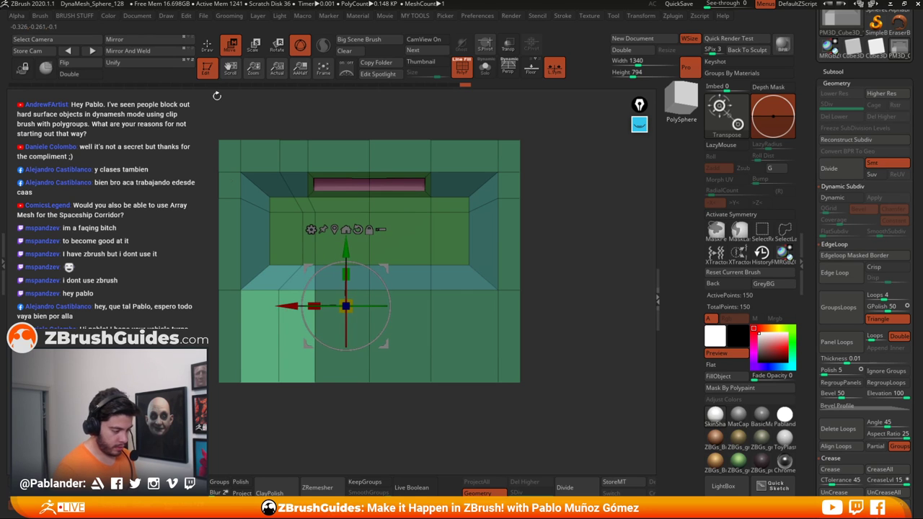
pyautogui.press('q')
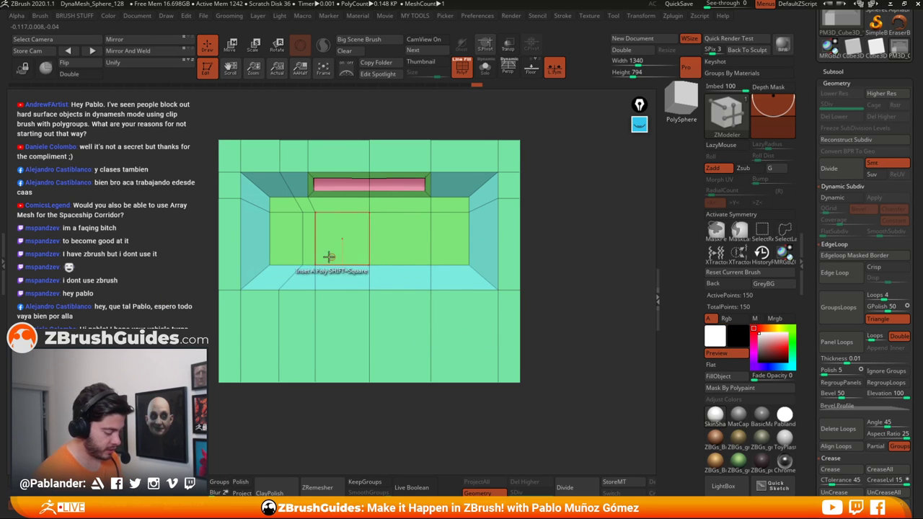
# Step: Bevel the complete angled edge loop beside the slot into a narrow strip running down the panel
pyautogui.moveTo(315, 228); pyautogui.dragTo(340, 227, button='right')
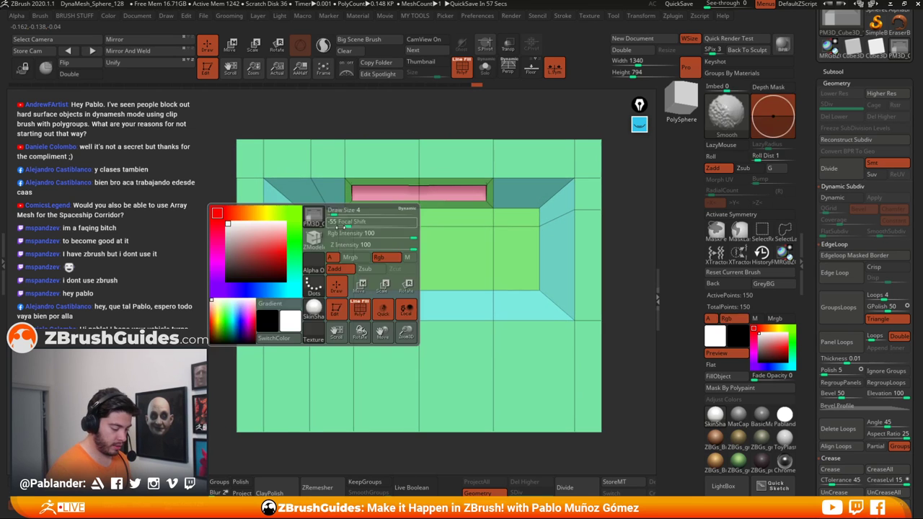
pyautogui.hotkey('shift', 'f')
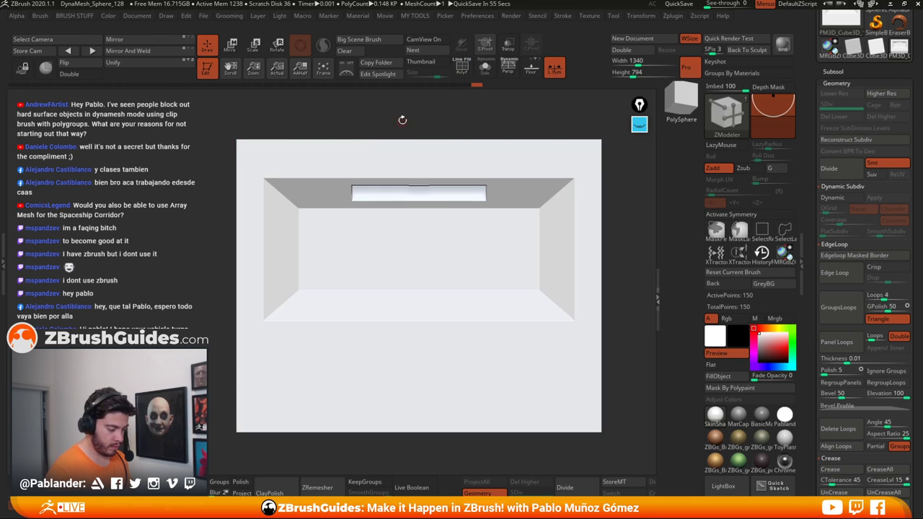
pyautogui.click(467, 72)
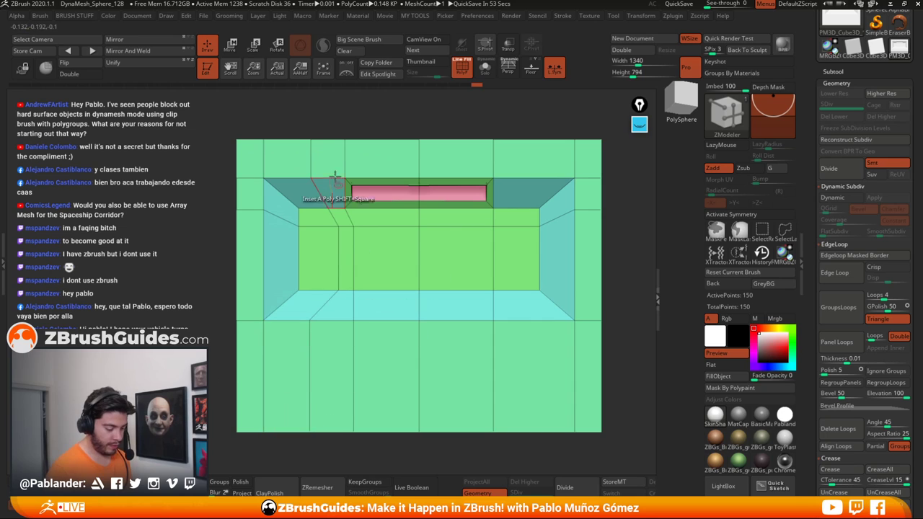
pyautogui.keyDown('alt'); pyautogui.moveTo(385, 313); pyautogui.dragTo(356, 307, button='right'); pyautogui.keyUp('alt')
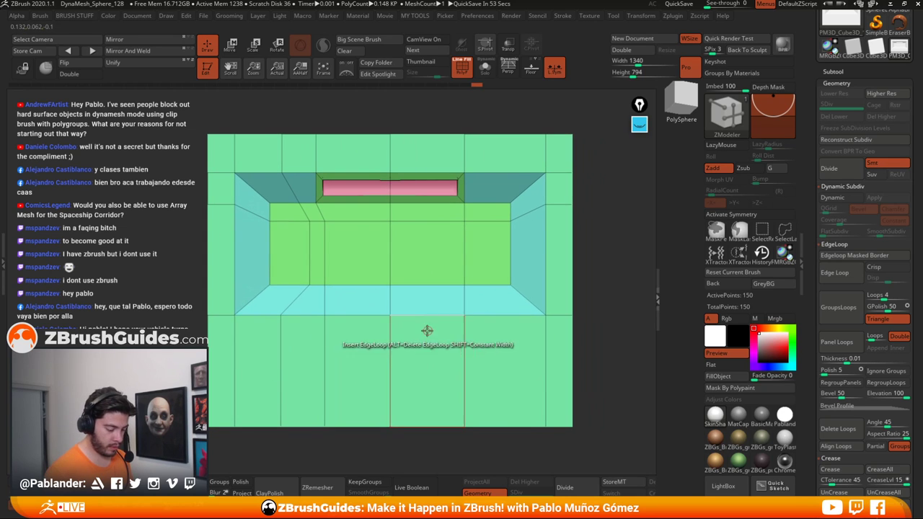
pyautogui.press('space')
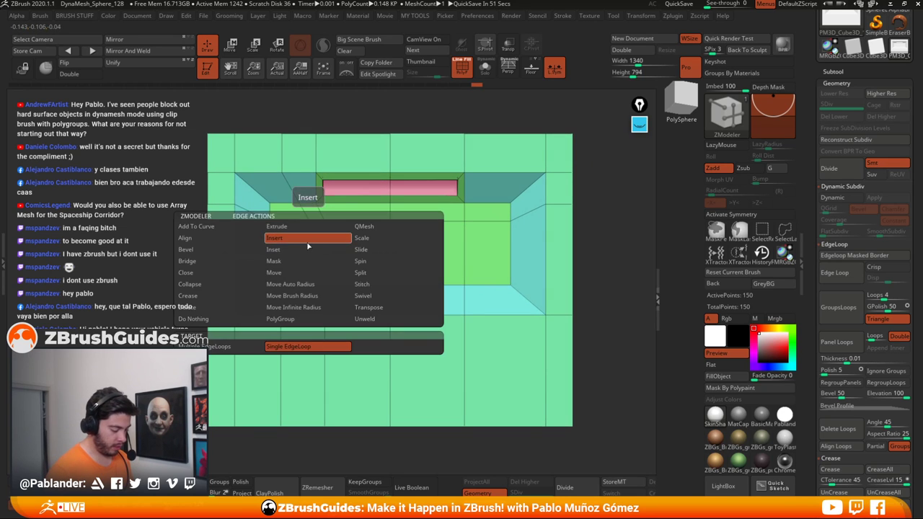
pyautogui.click(220, 248)
pyautogui.click(309, 252)
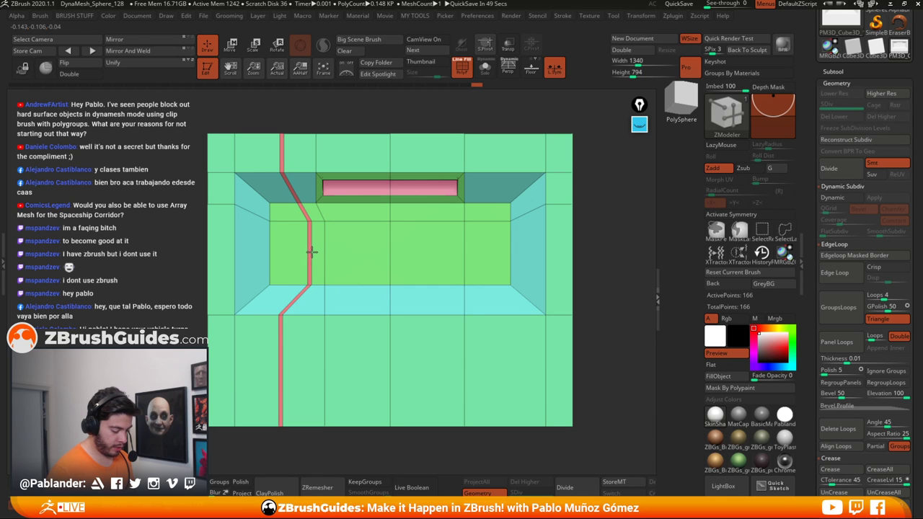
# Step: Push the bevelled strip inward in two passes with QMesh Polygroup All to cut a groove through the panel
pyautogui.moveTo(412, 344); pyautogui.dragTo(363, 249, button='right')
pyautogui.keyDown('alt'); pyautogui.moveTo(350, 133); pyautogui.dragTo(334, 183, button='right'); pyautogui.keyUp('alt')
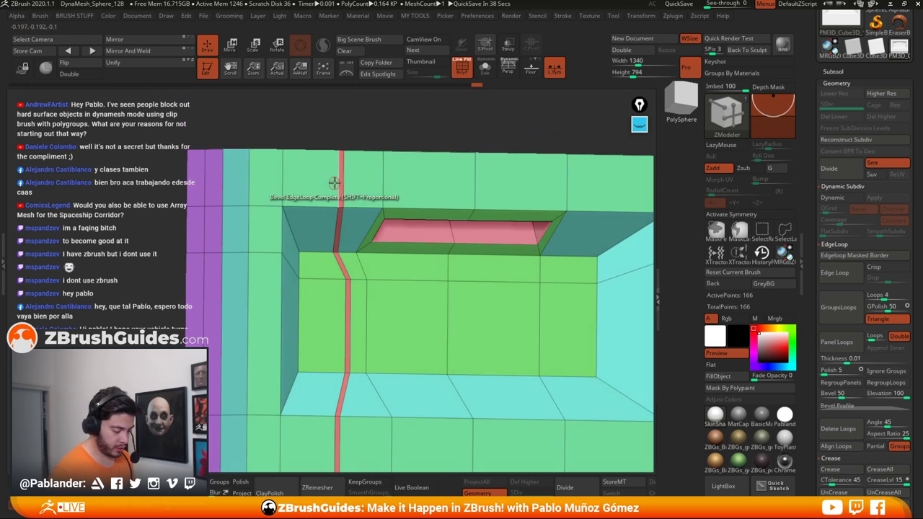
pyautogui.press('space')
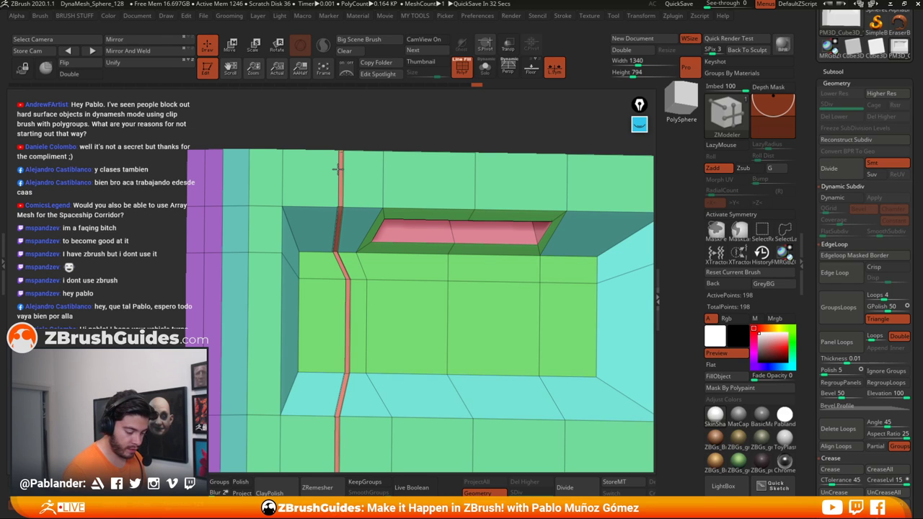
pyautogui.click(340, 196)
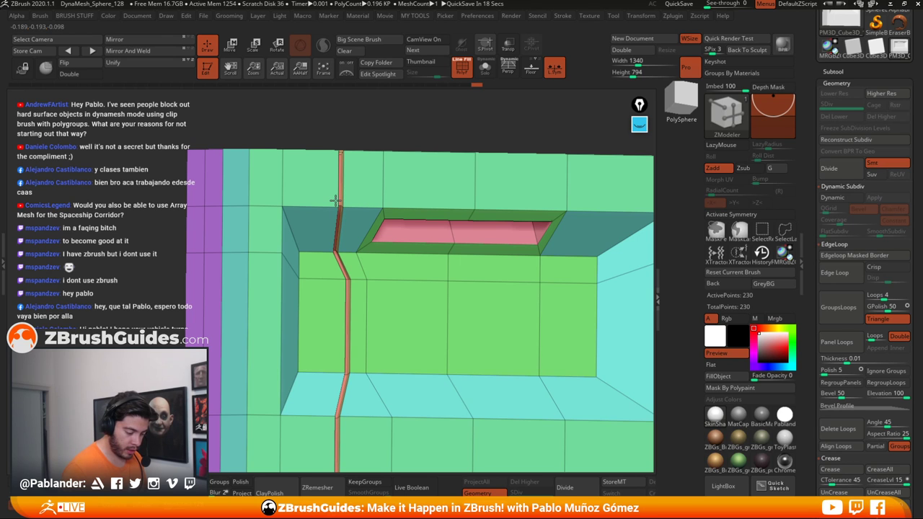
pyautogui.moveTo(354, 169); pyautogui.dragTo(352, 189, button='right')
pyautogui.keyDown('ctrl'); pyautogui.moveTo(349, 148); pyautogui.dragTo(351, 207, button='right'); pyautogui.keyUp('ctrl')
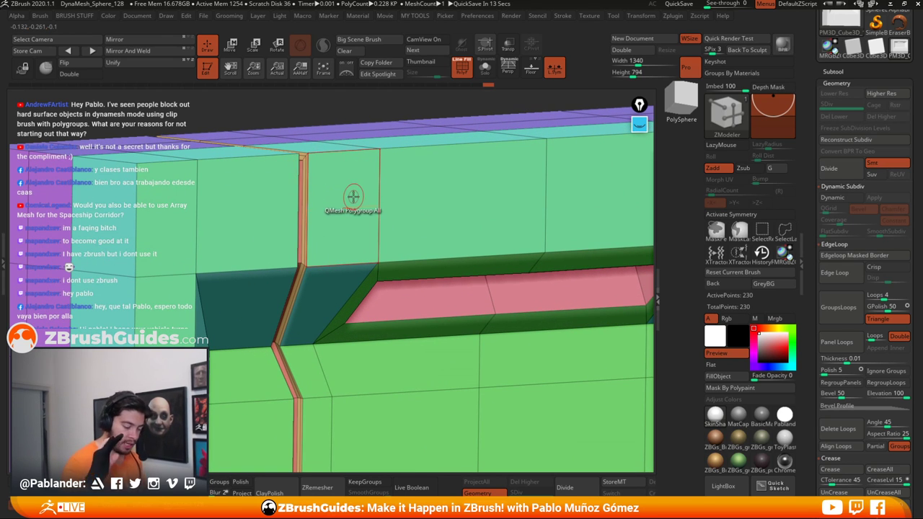
# Step: Inspect the panel groove with the polyframe hidden and Dynamic Subdivision switched on
pyautogui.keyDown('ctrl'); pyautogui.moveTo(432, 303); pyautogui.dragTo(371, 169, button='right'); pyautogui.keyUp('ctrl')
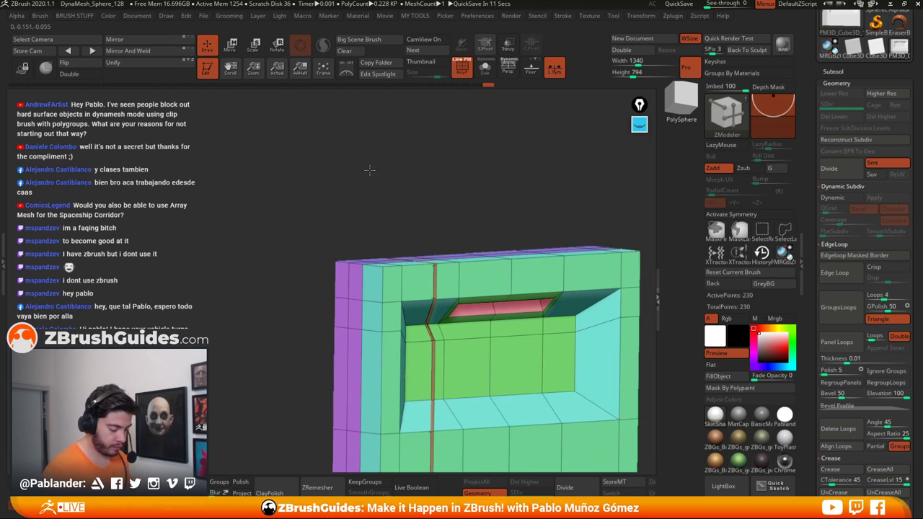
pyautogui.keyDown('alt'); pyautogui.moveTo(505, 360); pyautogui.dragTo(432, 244, button='right'); pyautogui.keyUp('alt')
pyautogui.moveTo(432, 245)
pyautogui.mouseDown(button='right')
pyautogui.moveTo(416, 245)
pyautogui.moveTo(391, 391)
pyautogui.mouseUp(button='right')
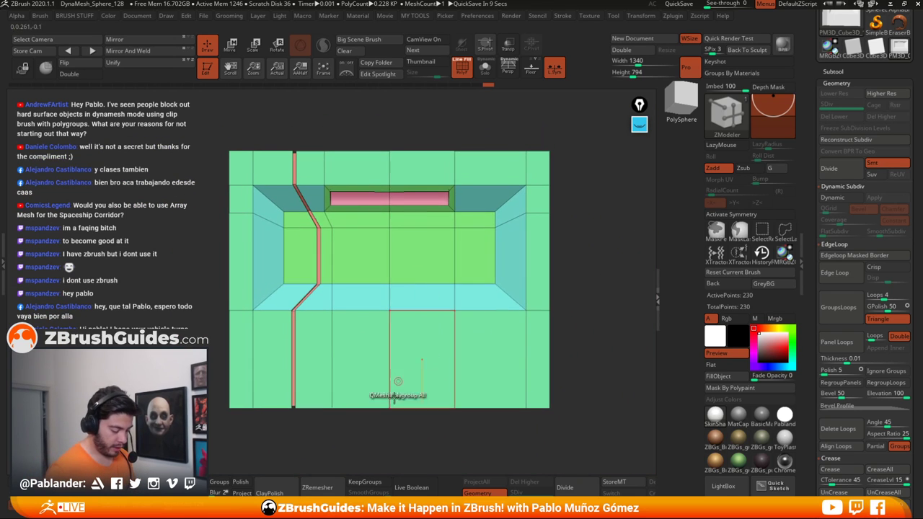
pyautogui.click(462, 69)
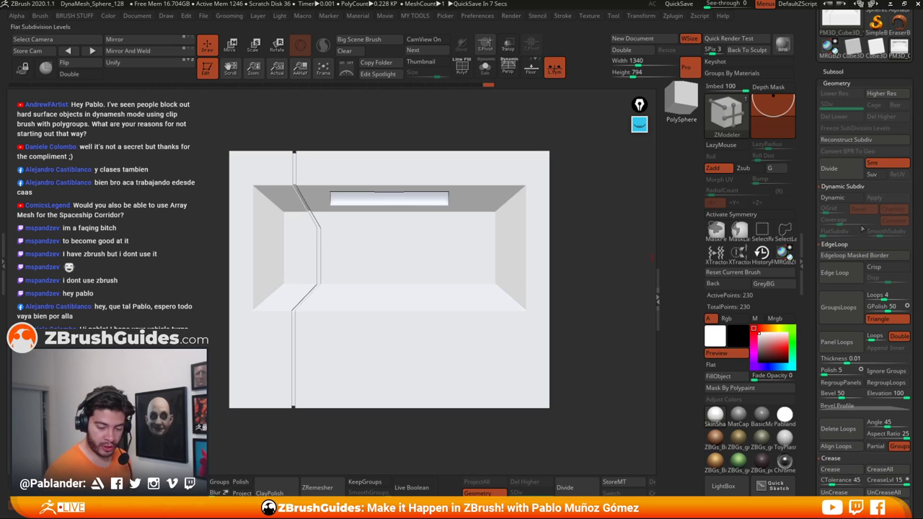
pyautogui.press('d')
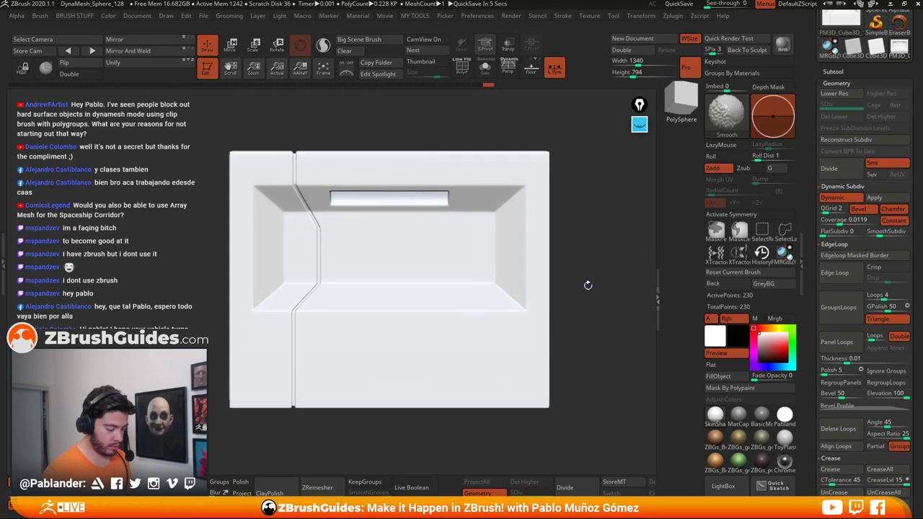
pyautogui.keyDown('alt'); pyautogui.moveTo(391, 270); pyautogui.dragTo(418, 271, button='right'); pyautogui.keyUp('alt')
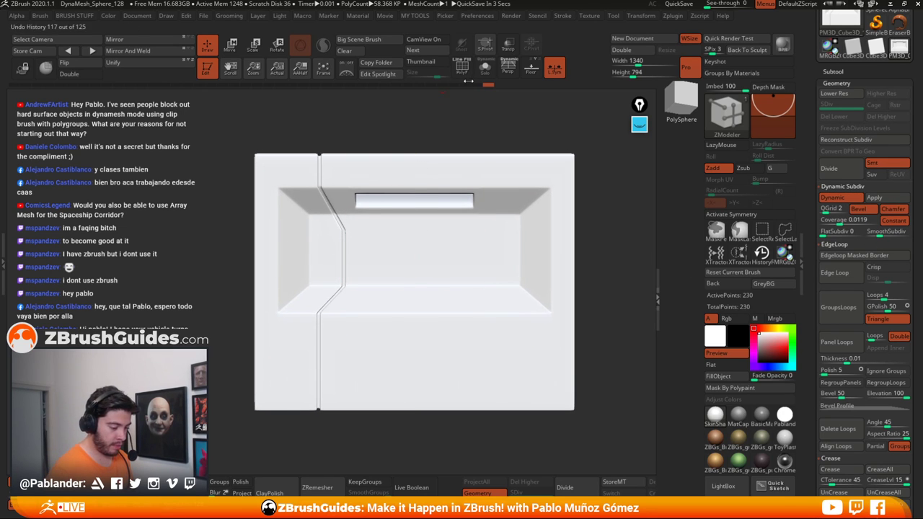
pyautogui.keyDown('alt'); pyautogui.moveTo(318, 172); pyautogui.dragTo(331, 195, button='right'); pyautogui.keyUp('alt')
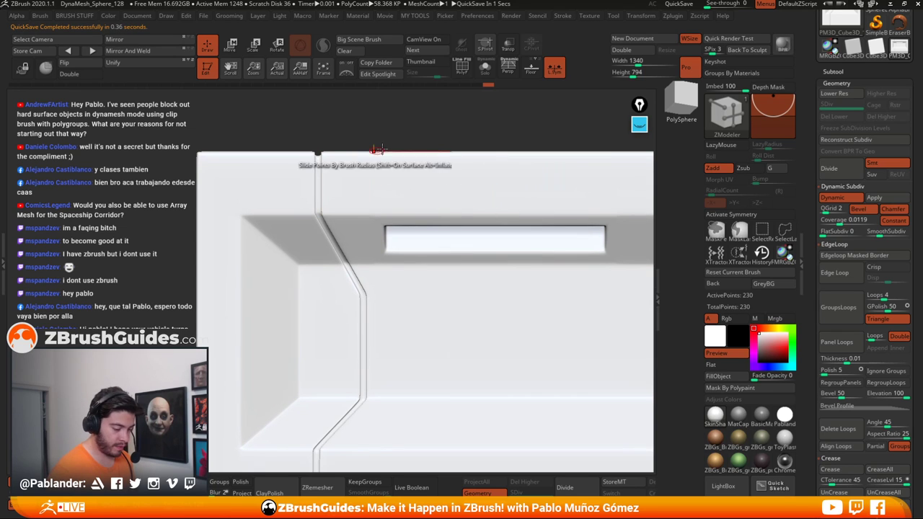
# Step: Turn off Dynamic Subdivision and insert an edge loop along the middle of the groove strip with the polyframe shown
pyautogui.click(461, 67)
pyautogui.click(839, 197)
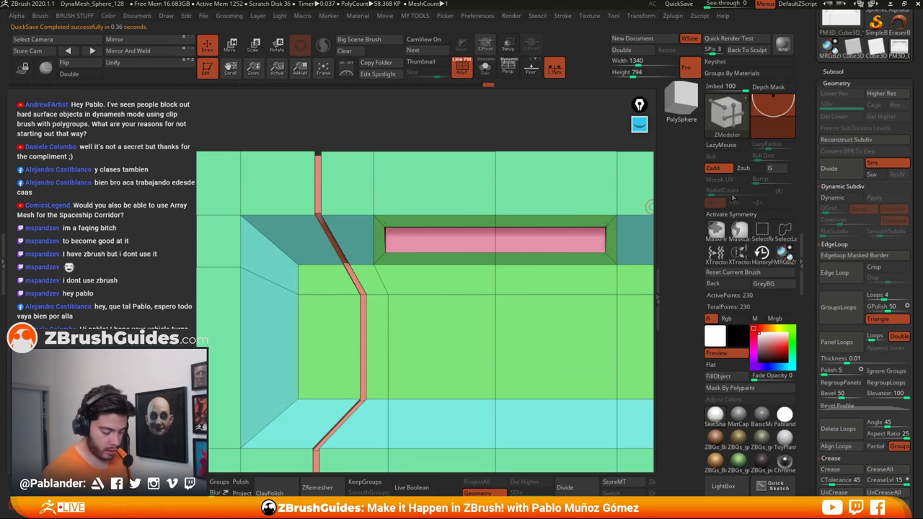
pyautogui.press('space')
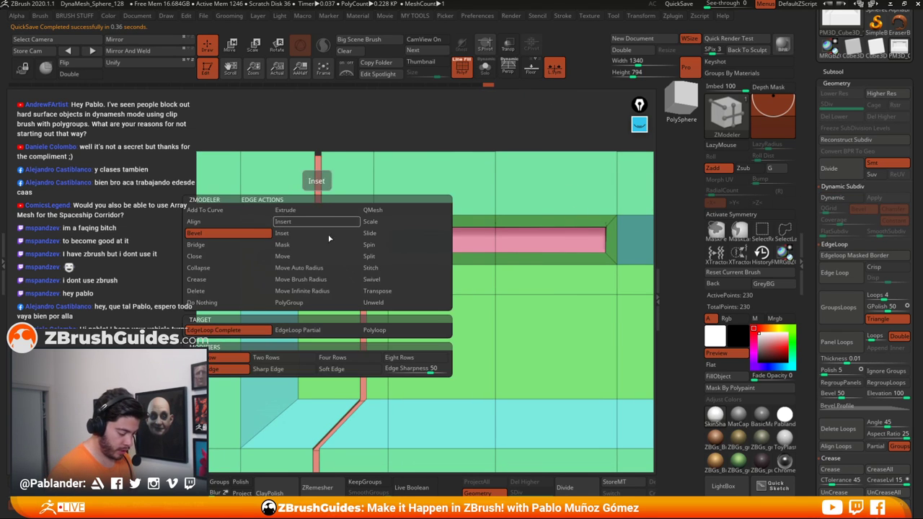
pyautogui.click(303, 233)
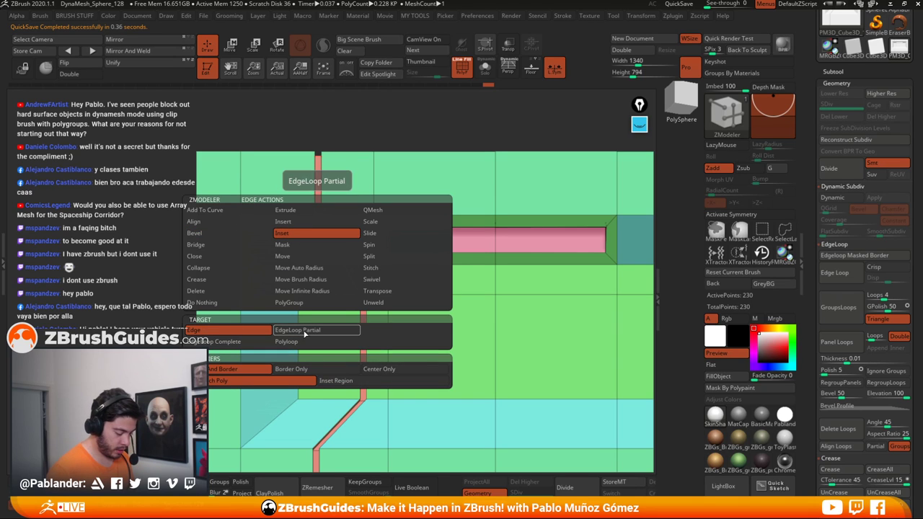
pyautogui.click(310, 221)
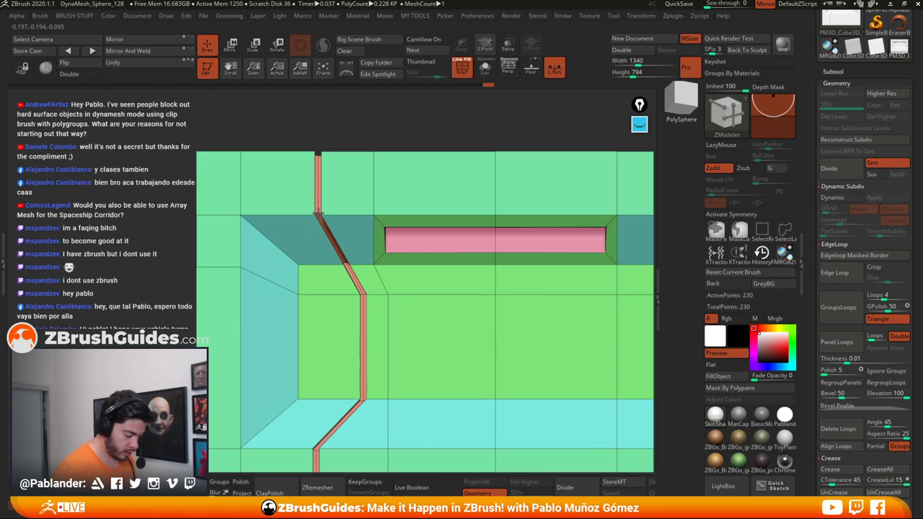
pyautogui.click(318, 213)
# Step: Bevel the central edge loop of the groove into a thin strip
pyautogui.press('space')
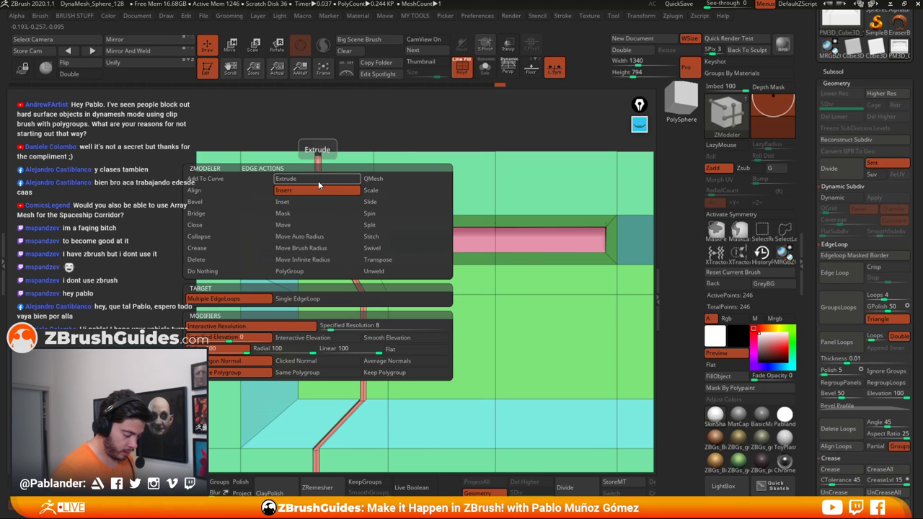
pyautogui.click(244, 204)
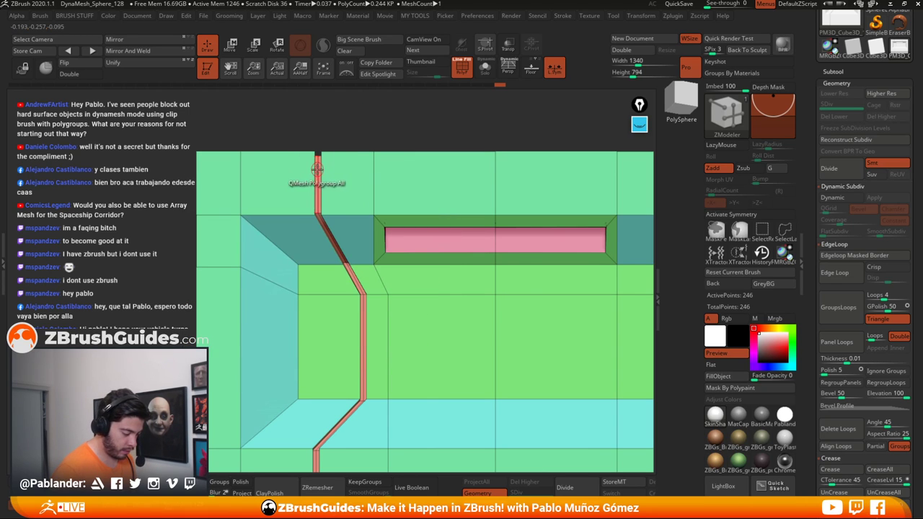
pyautogui.click(318, 169)
pyautogui.keyDown('alt'); pyautogui.moveTo(360, 148); pyautogui.dragTo(343, 216); pyautogui.keyUp('alt')
pyautogui.keyDown('alt'); pyautogui.moveTo(617, 219); pyautogui.dragTo(603, 243); pyautogui.keyUp('alt')
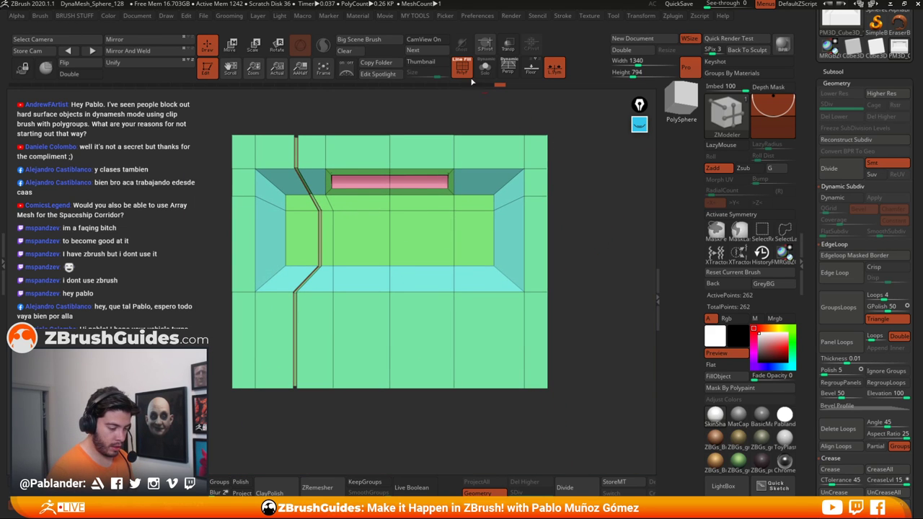
pyautogui.keyDown('alt'); pyautogui.moveTo(465, 165); pyautogui.dragTo(471, 171, button='right'); pyautogui.keyUp('alt')
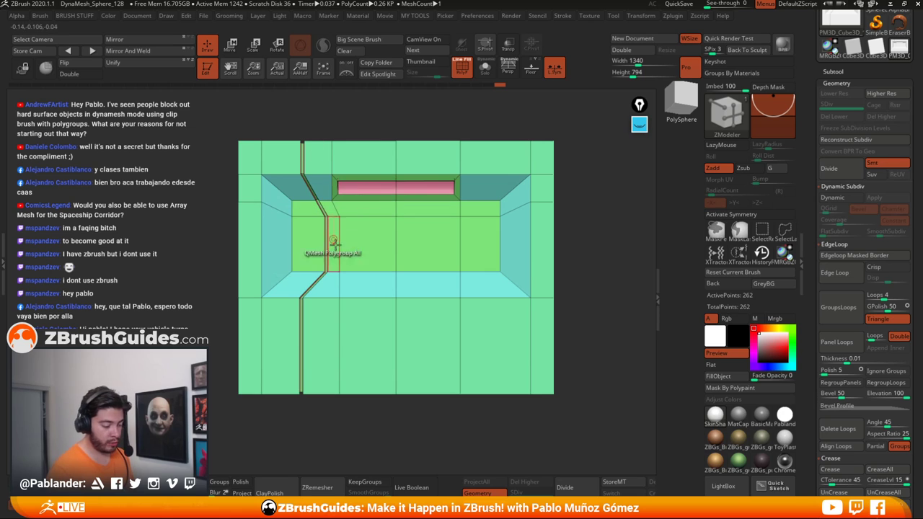
# Step: Turn on Dynamic Subdivision and hide the polyframe to check the smoothed groove up close
pyautogui.moveTo(599, 204); pyautogui.dragTo(490, 104, button='right')
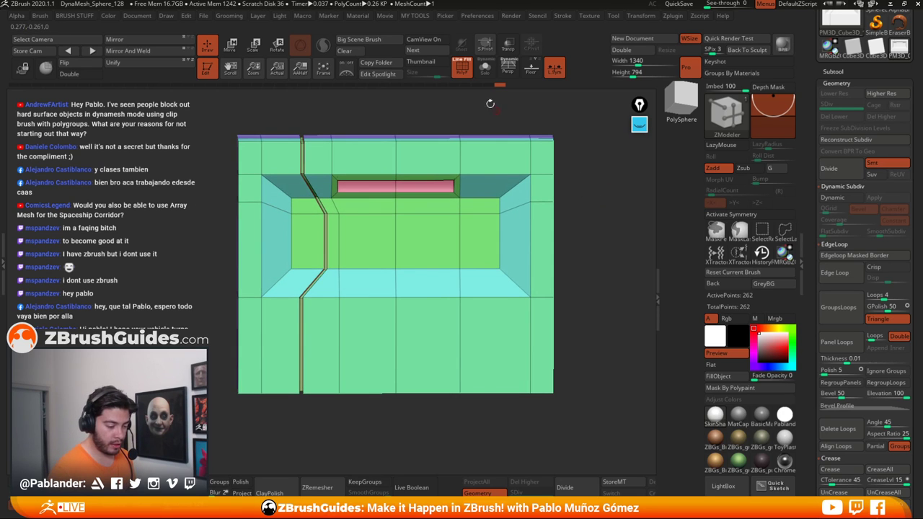
pyautogui.click(842, 199)
pyautogui.click(462, 72)
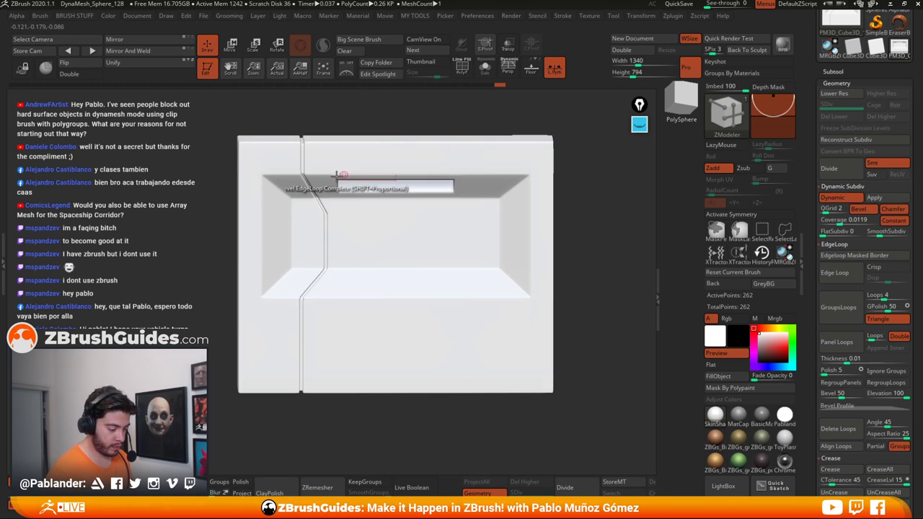
pyautogui.keyDown('ctrl'); pyautogui.moveTo(341, 177); pyautogui.dragTo(451, 255, button='right'); pyautogui.keyUp('ctrl')
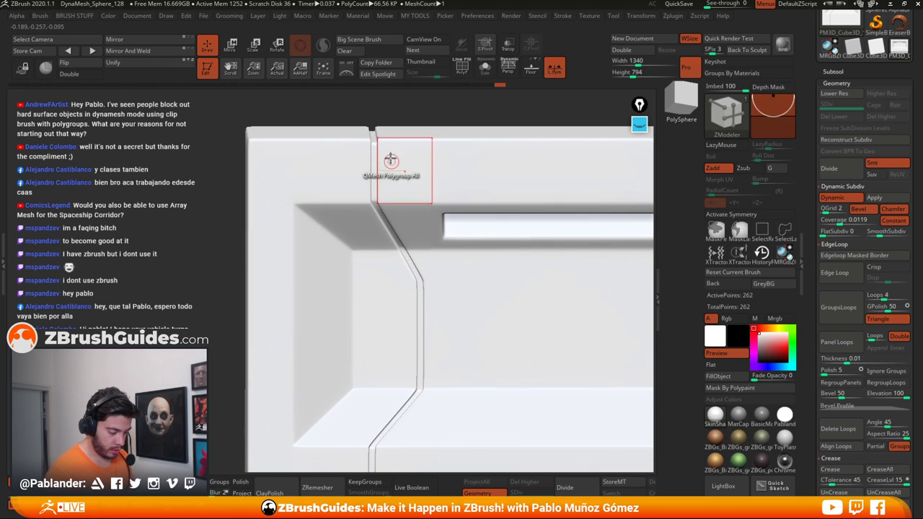
pyautogui.moveTo(382, 146)
pyautogui.mouseDown(button='right')
pyautogui.moveTo(390, 144)
pyautogui.moveTo(384, 148)
pyautogui.mouseUp(button='right')
# Step: Show the polyframe and insert two single edge loops close along the groove, using the ZModeler edge action Insert with the Single EdgeLoop target
pyautogui.press('space')
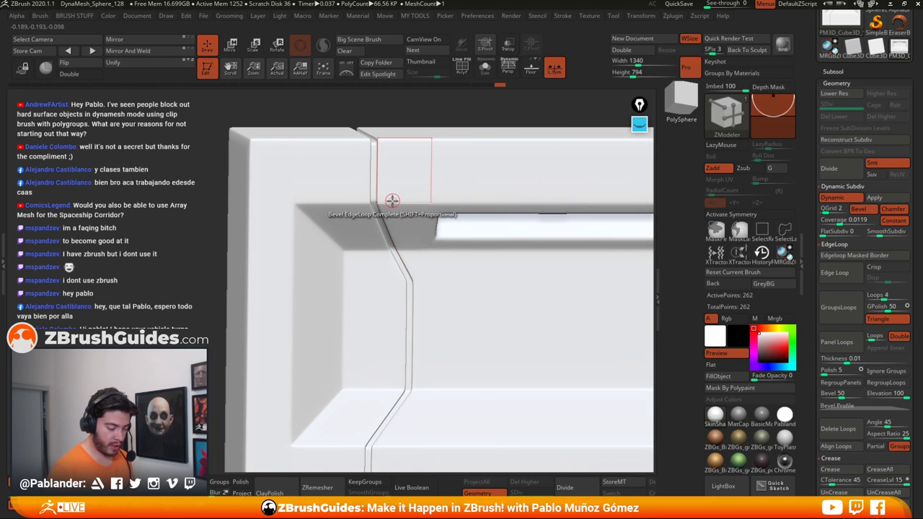
pyautogui.click(462, 67)
pyautogui.press('space')
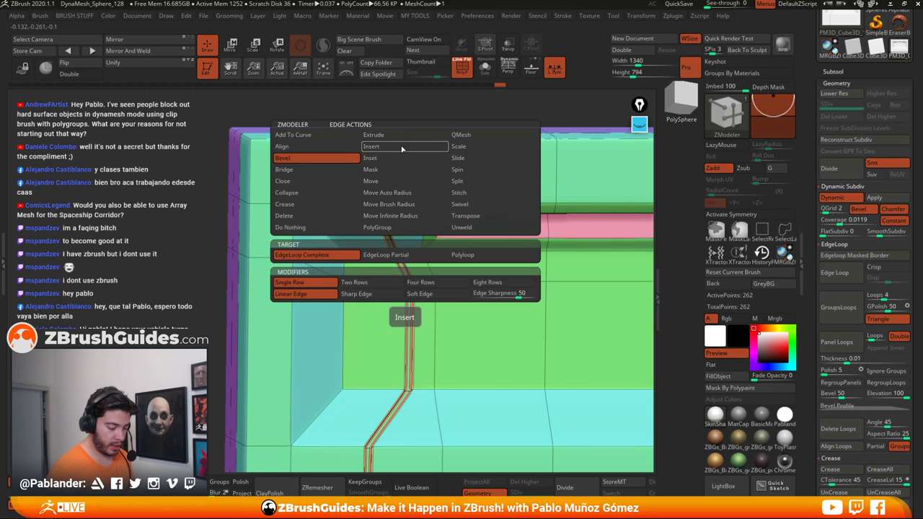
pyautogui.click(401, 146)
pyautogui.click(408, 204)
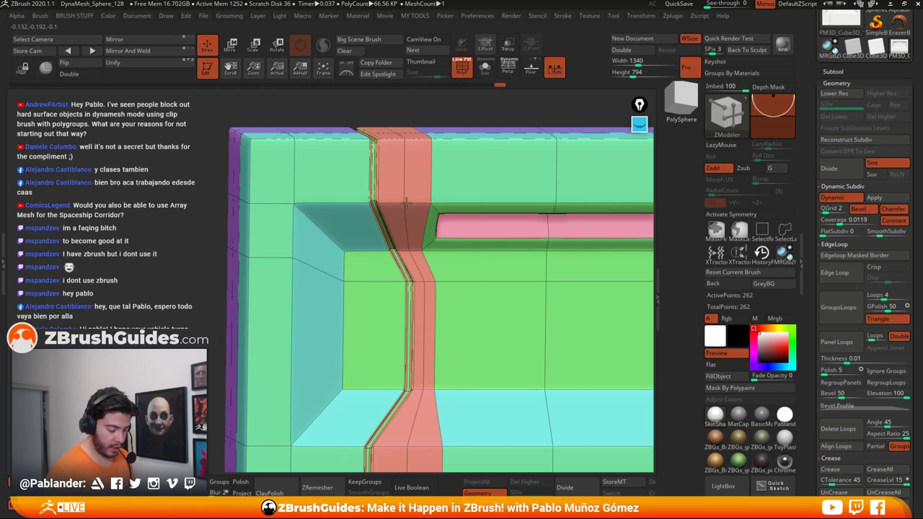
pyautogui.hotkey('ctrl', 'z')
pyautogui.press('space')
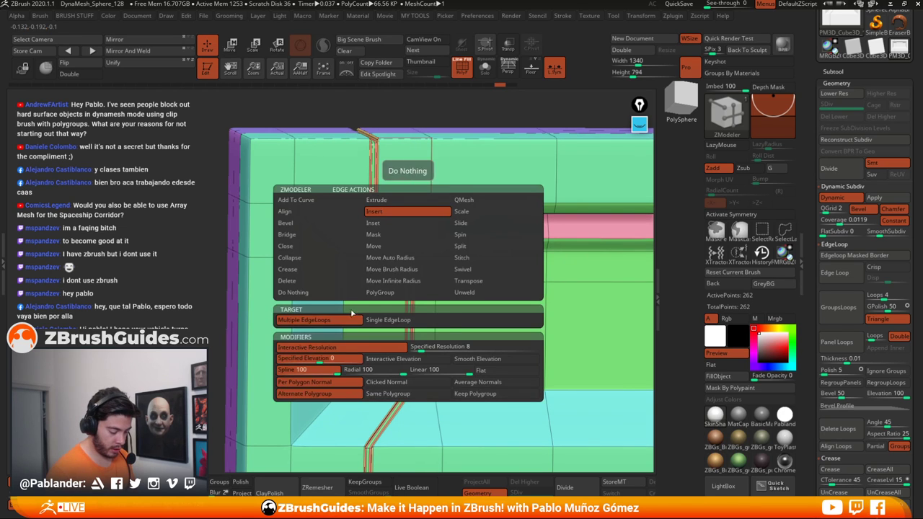
pyautogui.click(387, 319)
pyautogui.click(412, 203)
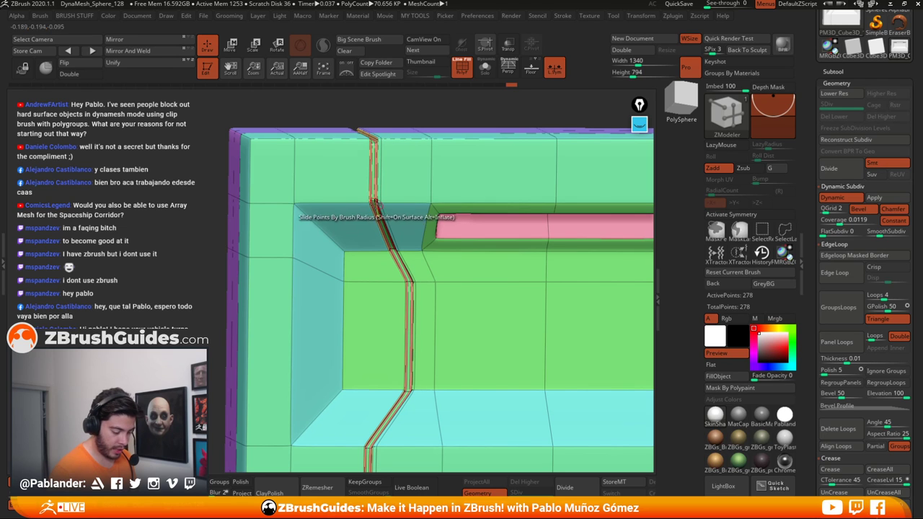
pyautogui.click(365, 203)
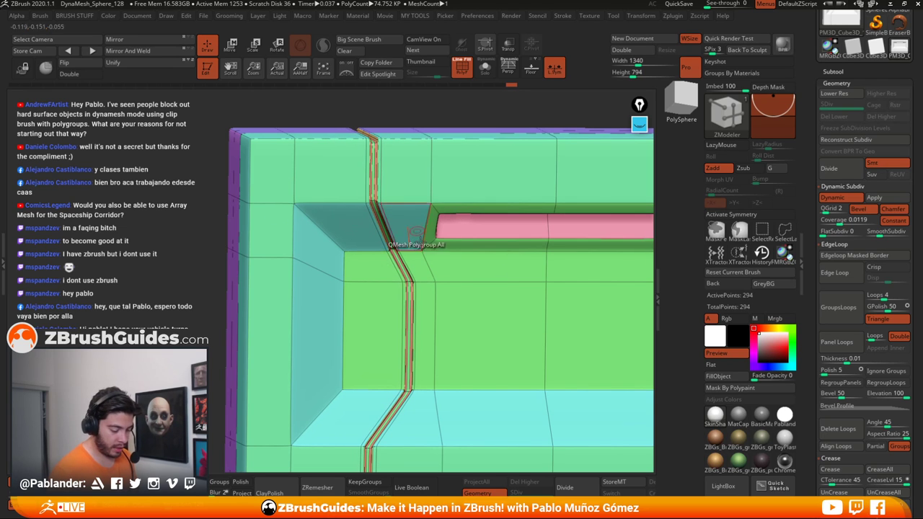
# Step: Hide the polyframe and switch to BasicMaterial2 to examine the smoothed groove and recess from several angles
pyautogui.moveTo(416, 234)
pyautogui.keyDown('ctrl'); pyautogui.mouseDown(button='right')
pyautogui.moveTo(488, 321)
pyautogui.moveTo(406, 249)
pyautogui.moveTo(433, 245)
pyautogui.mouseUp(button='right'); pyautogui.keyUp('ctrl')
pyautogui.hotkey('shift', 'f')
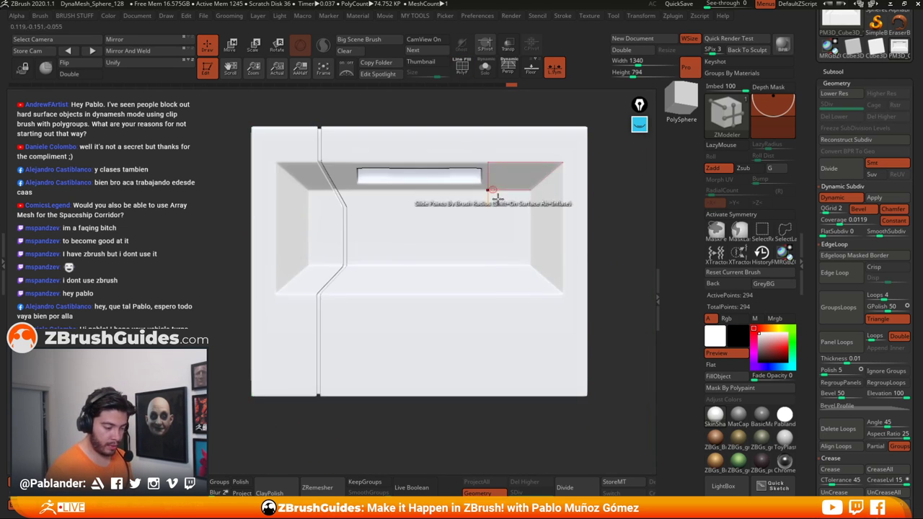
pyautogui.keyDown('alt'); pyautogui.moveTo(593, 270); pyautogui.dragTo(556, 285, button='right'); pyautogui.keyUp('alt')
pyautogui.click(764, 417)
pyautogui.moveTo(594, 315); pyautogui.dragTo(575, 266)
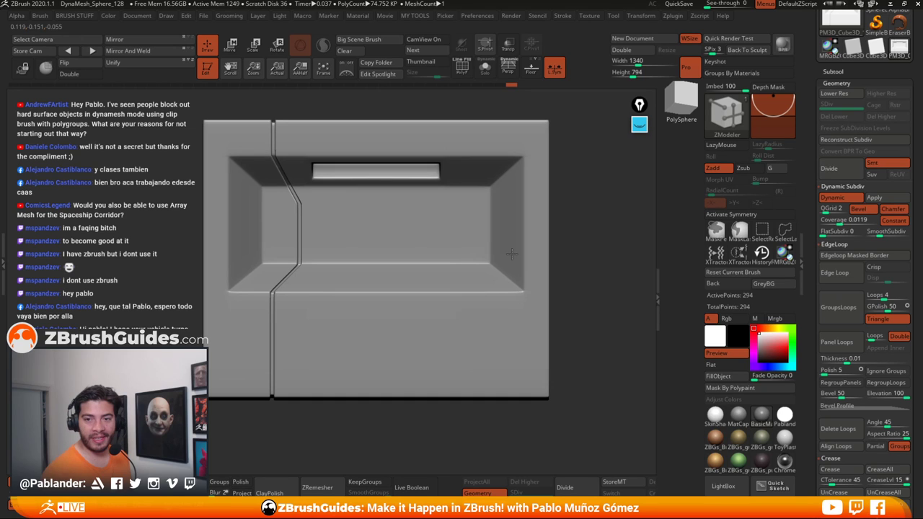
pyautogui.moveTo(511, 332); pyautogui.dragTo(512, 296, button='right')
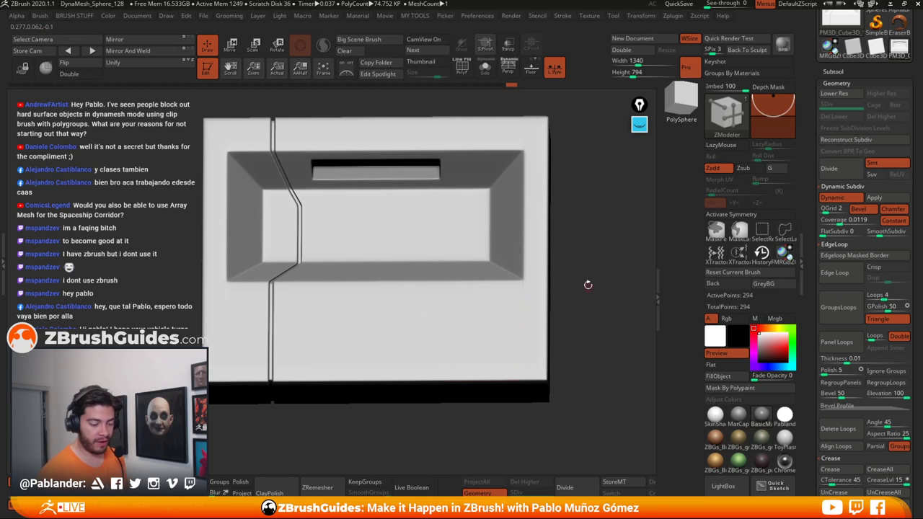
pyautogui.moveTo(594, 273); pyautogui.dragTo(589, 282, button='right')
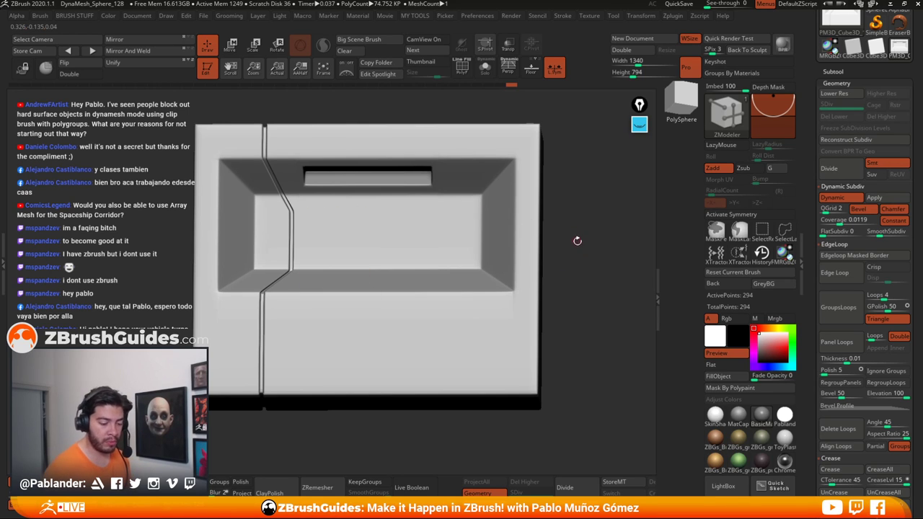
pyautogui.moveTo(577, 242); pyautogui.dragTo(571, 265)
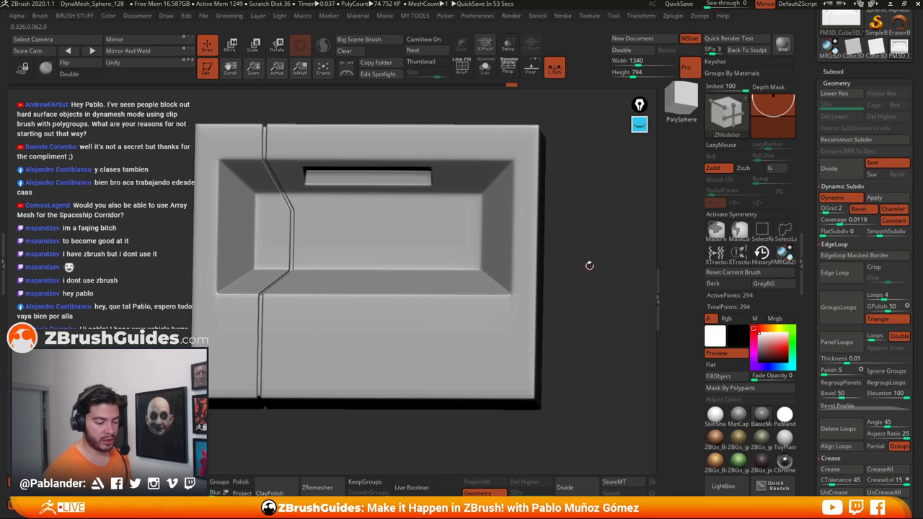
# Step: With the polyframe shown and Dynamic Subdivision off, insert an edge loop around the recess's sloped walls close to its outer rim
pyautogui.click(461, 66)
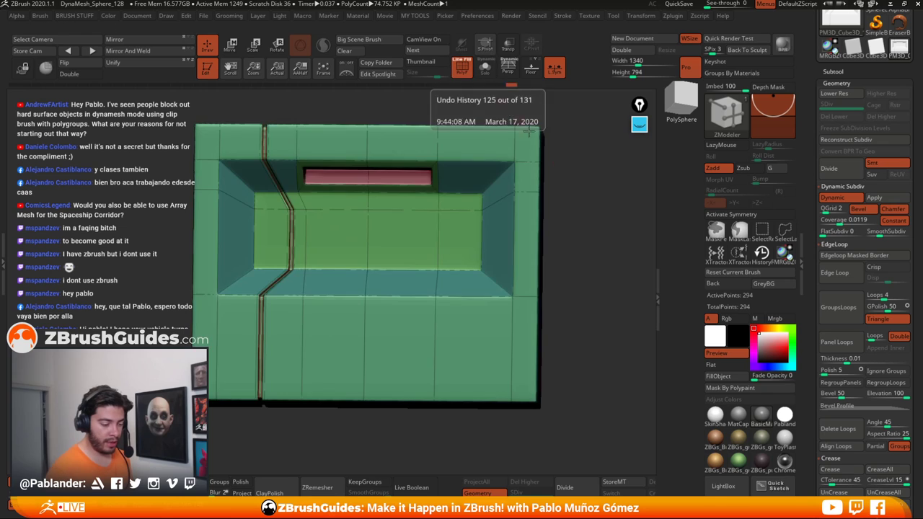
pyautogui.keyDown('shift'); pyautogui.moveTo(605, 225); pyautogui.dragTo(611, 230); pyautogui.keyUp('shift')
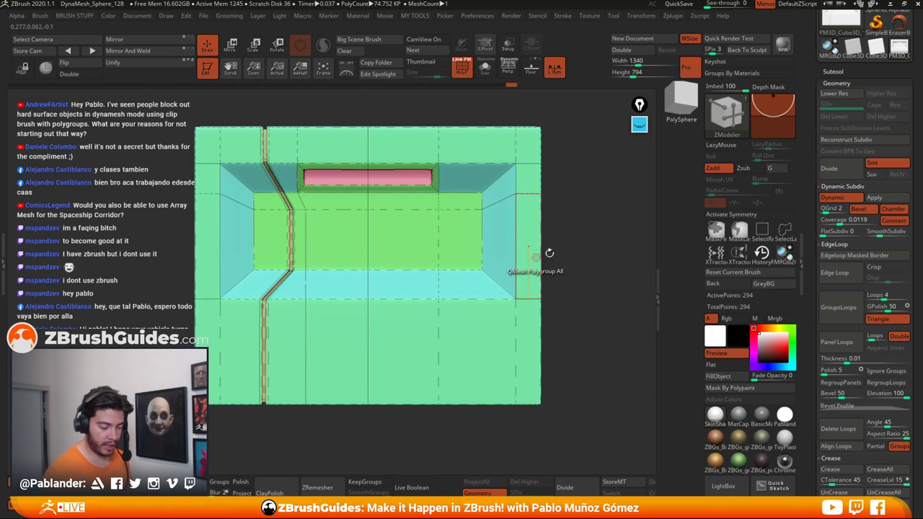
pyautogui.keyDown('shift'); pyautogui.moveTo(549, 252); pyautogui.dragTo(589, 254); pyautogui.keyUp('shift')
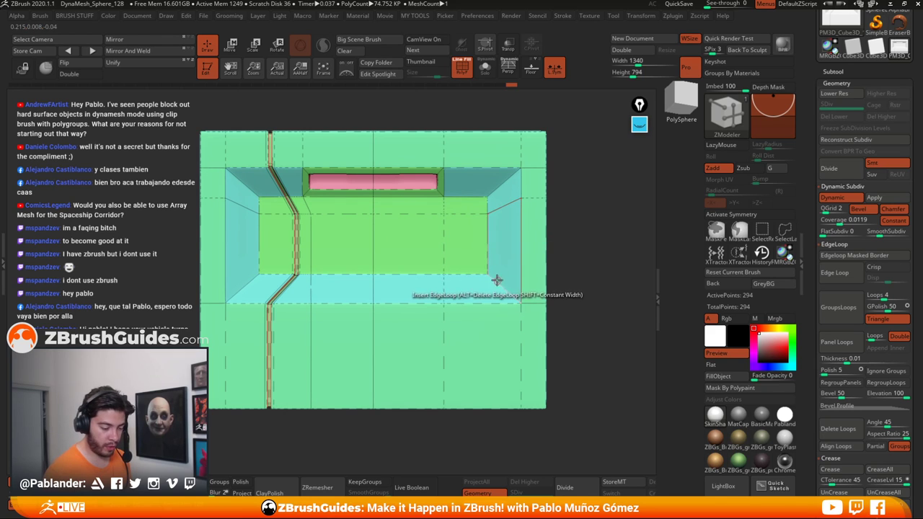
pyautogui.hotkey('shift', 'd')
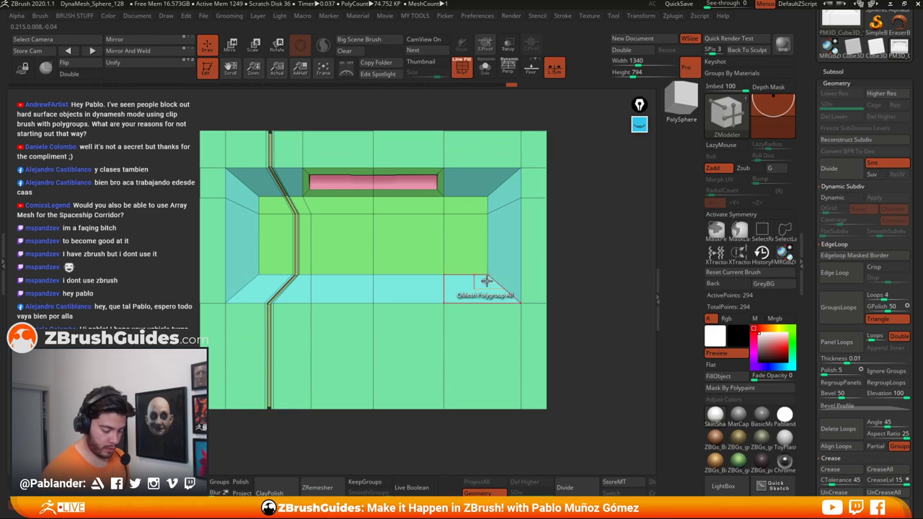
pyautogui.click(510, 294)
pyautogui.moveTo(512, 296); pyautogui.dragTo(526, 310)
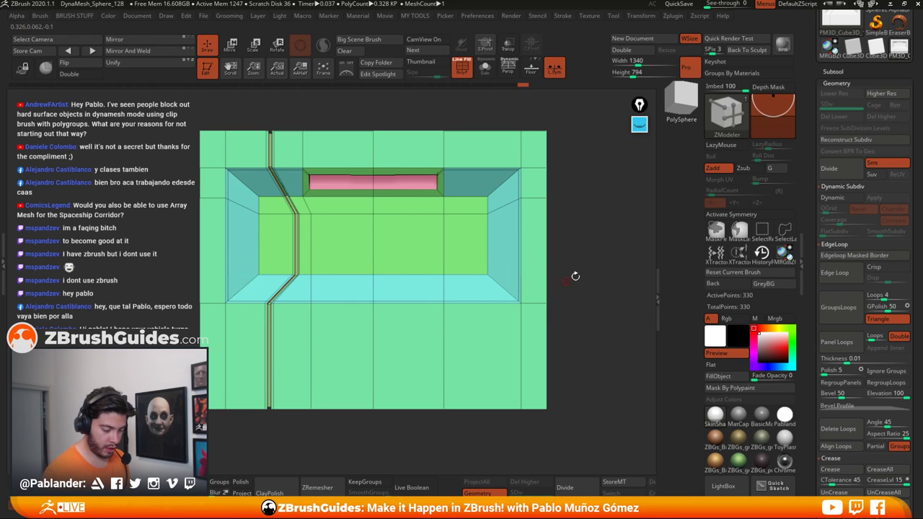
pyautogui.click(840, 199)
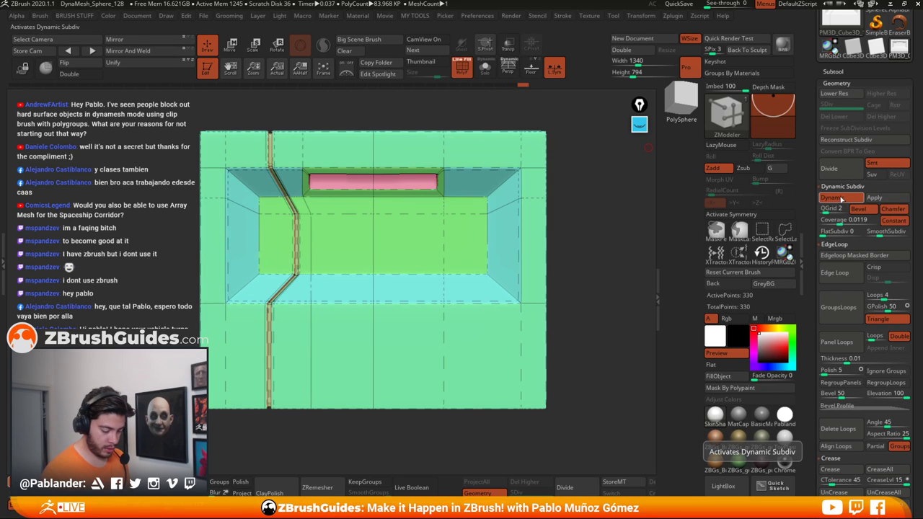
pyautogui.click(841, 198)
# Step: Insert a horizontal edge loop just below the recess and a vertical one slightly right of the panel's centre
pyautogui.keyDown('alt'); pyautogui.moveTo(550, 327); pyautogui.dragTo(551, 309, button='right'); pyautogui.keyUp('alt')
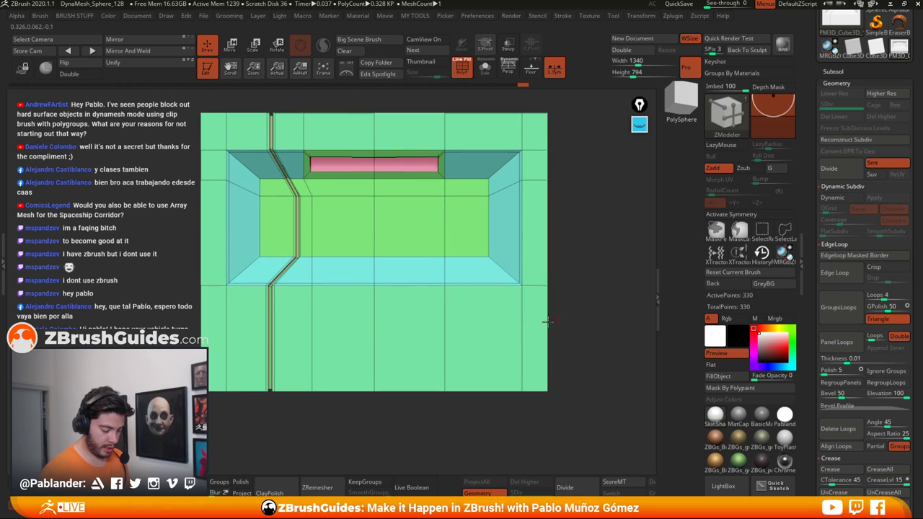
pyautogui.click(444, 298)
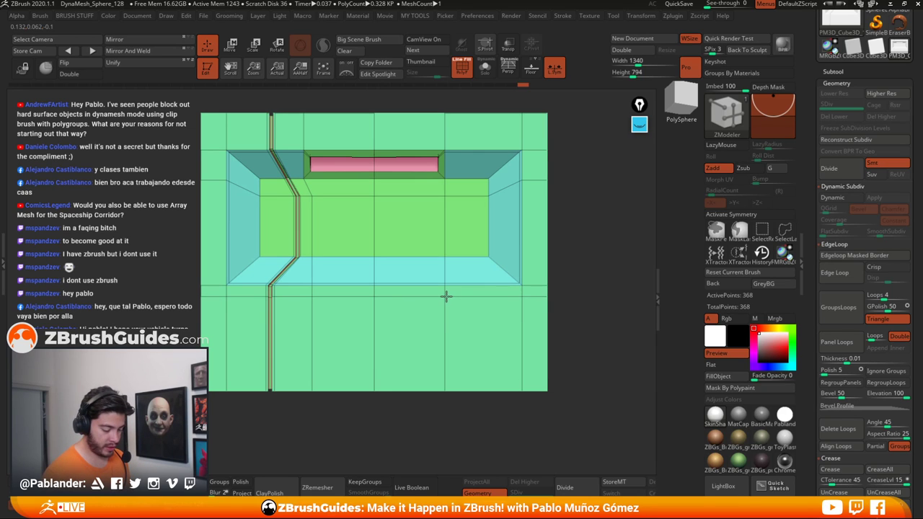
pyautogui.click(394, 295)
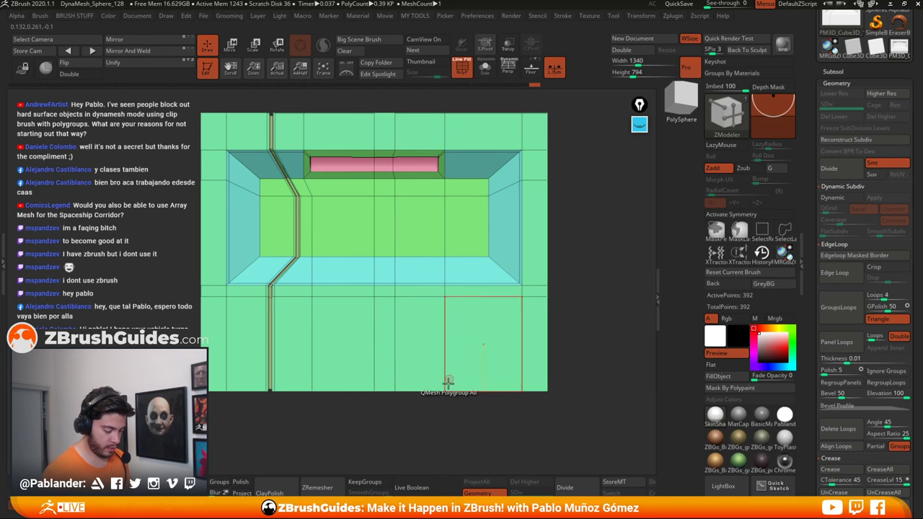
# Step: Mask all but the crossing point of the new loops below the recess, move it down into a V, and clear the mask
pyautogui.moveTo(387, 427)
pyautogui.keyDown('ctrl'); pyautogui.mouseDown()
pyautogui.moveTo(396, 287)
pyautogui.moveTo(398, 402)
pyautogui.moveTo(398, 290)
pyautogui.mouseUp(); pyautogui.keyUp('ctrl')
pyautogui.keyDown('ctrl'); pyautogui.click(601, 281); pyautogui.keyUp('ctrl')
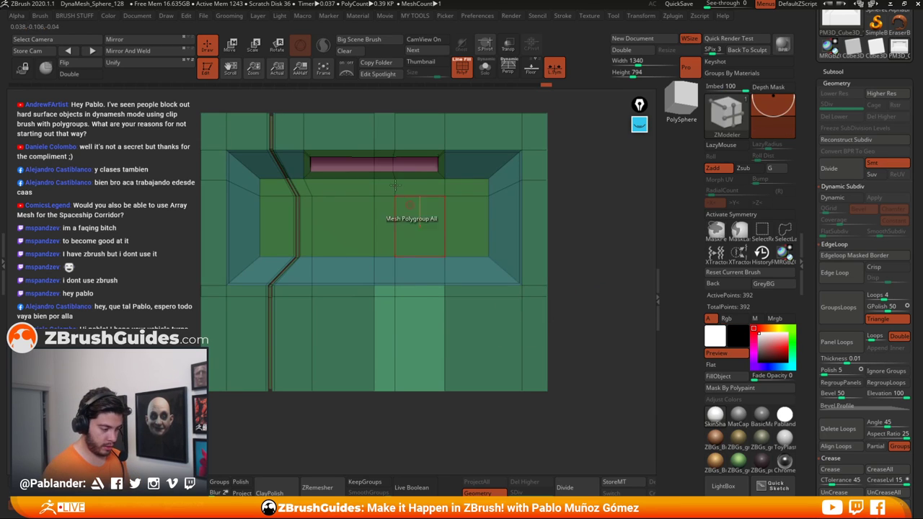
pyautogui.press('w')
pyautogui.moveTo(347, 245); pyautogui.dragTo(346, 282)
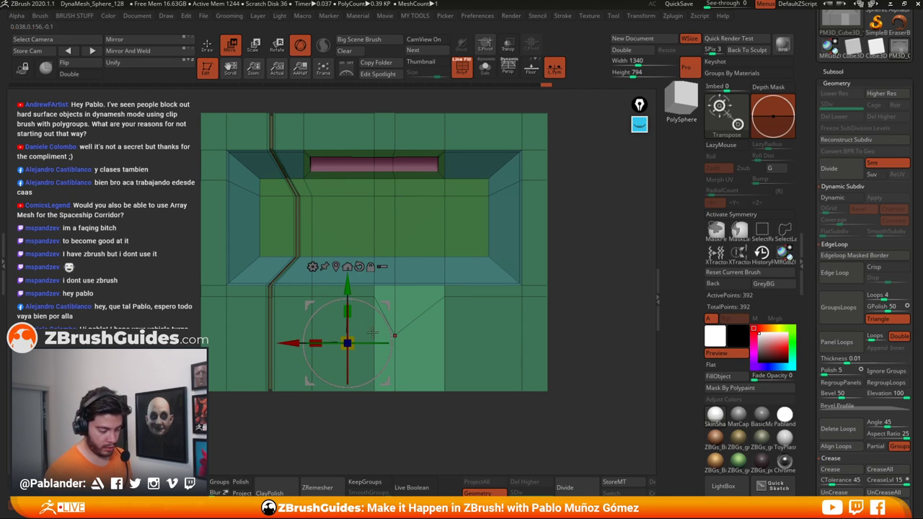
pyautogui.press('q')
pyautogui.keyDown('ctrl'); pyautogui.moveTo(587, 272); pyautogui.dragTo(605, 292); pyautogui.keyUp('ctrl')
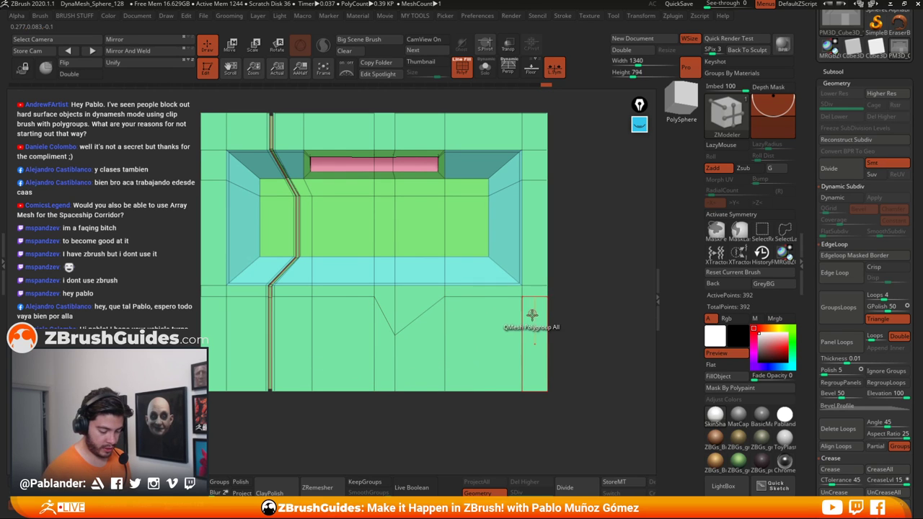
# Step: Mark the lower-right front faces, from the V's slanted edge to the panel's side, as a temporary polygroup
pyautogui.keyDown('alt'); pyautogui.moveTo(598, 322); pyautogui.dragTo(590, 300); pyautogui.keyUp('alt')
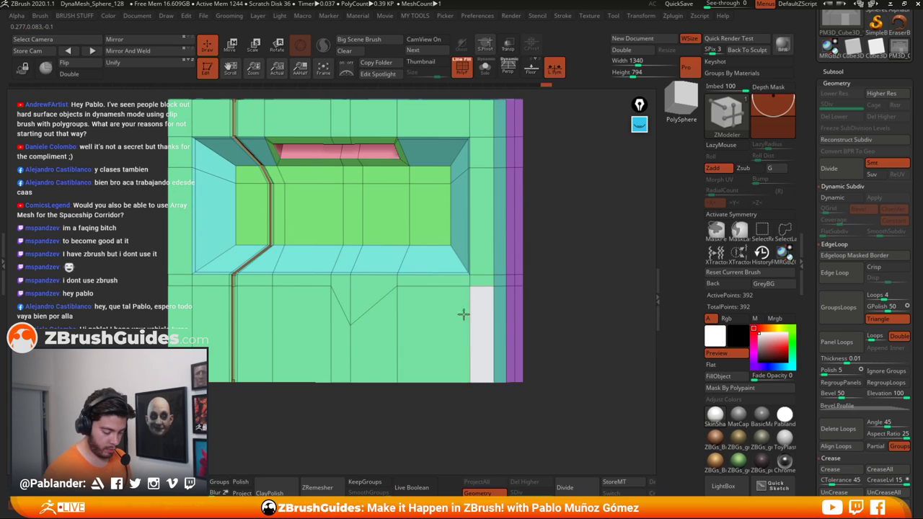
pyautogui.click(382, 333)
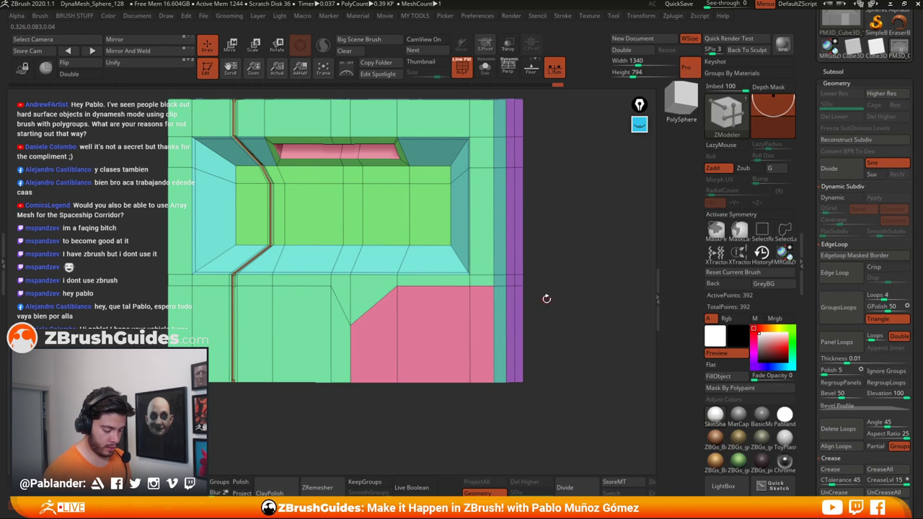
pyautogui.moveTo(546, 298)
pyautogui.mouseDown()
pyautogui.moveTo(561, 224)
pyautogui.moveTo(539, 315)
pyautogui.mouseUp()
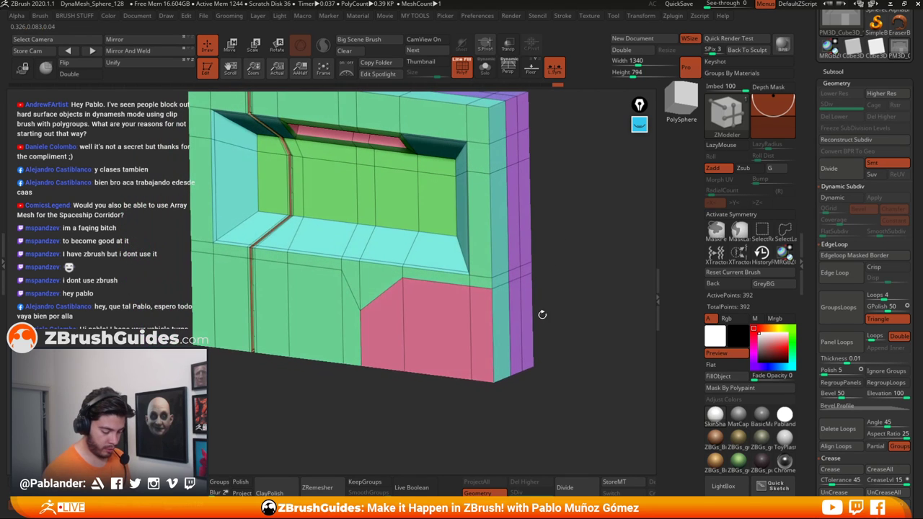
pyautogui.keyDown('alt'); pyautogui.moveTo(477, 319); pyautogui.dragTo(386, 329); pyautogui.keyUp('alt')
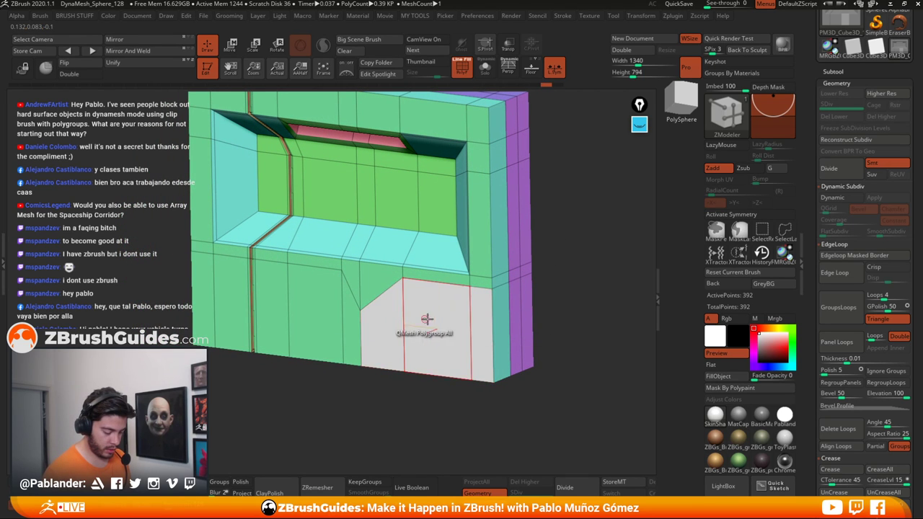
pyautogui.moveTo(426, 319); pyautogui.dragTo(405, 317, button='right')
pyautogui.click(425, 317)
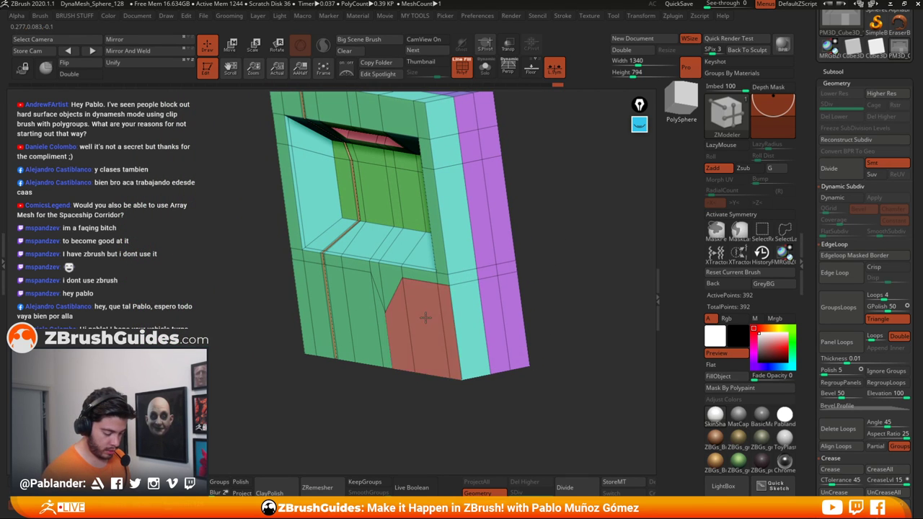
pyautogui.click(425, 318)
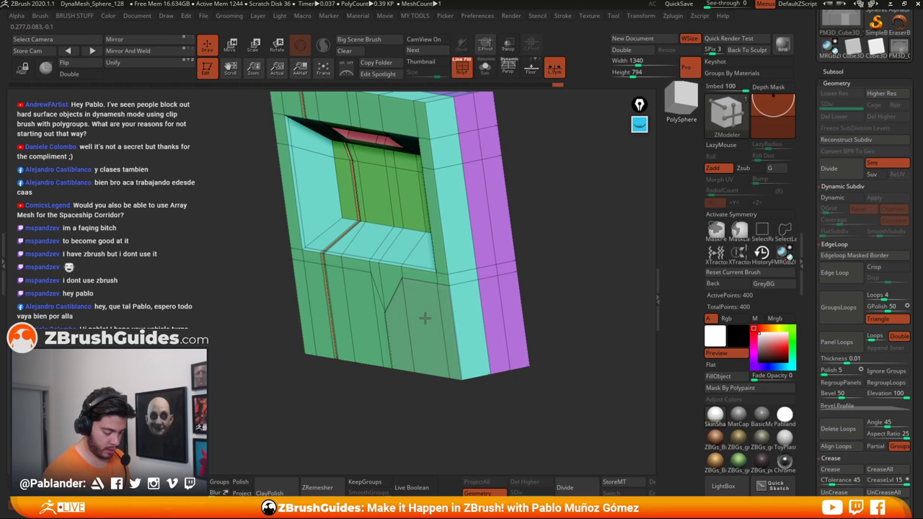
pyautogui.hotkey('ctrl', 'z')
pyautogui.hotkey('ctrl', 'z')
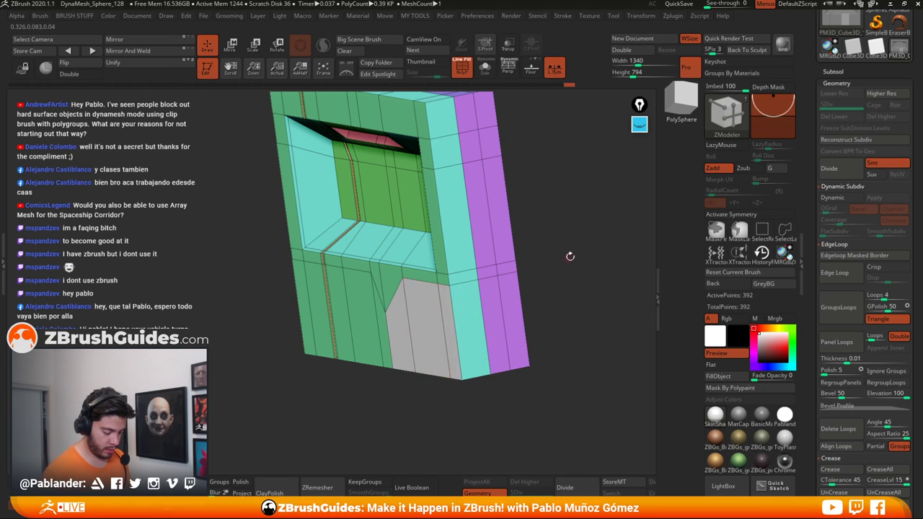
# Step: QMesh the marked lower-right faces to give that section a slight step in depth from the surrounding front
pyautogui.moveTo(570, 255); pyautogui.dragTo(617, 258)
pyautogui.moveTo(419, 324); pyautogui.dragTo(416, 328)
pyautogui.press('alt')
pyautogui.press('alt')
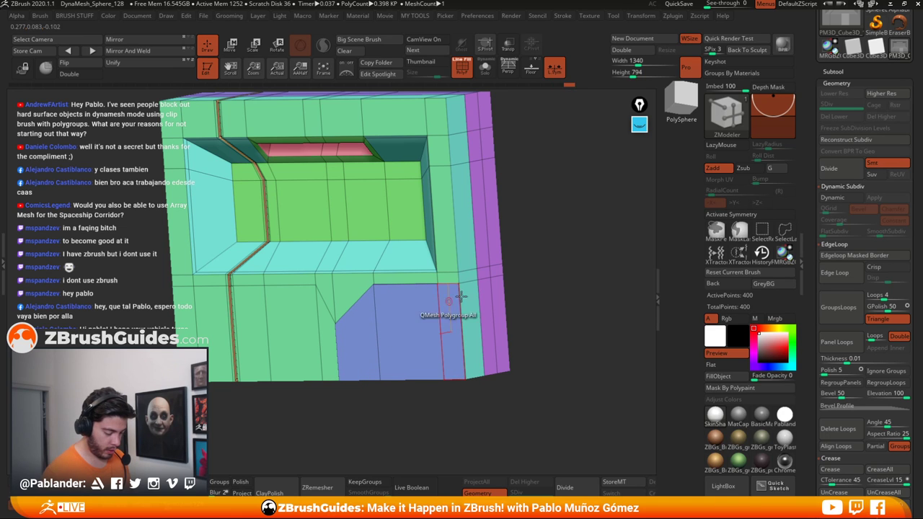
pyautogui.moveTo(599, 264); pyautogui.dragTo(550, 259)
pyautogui.click(411, 327)
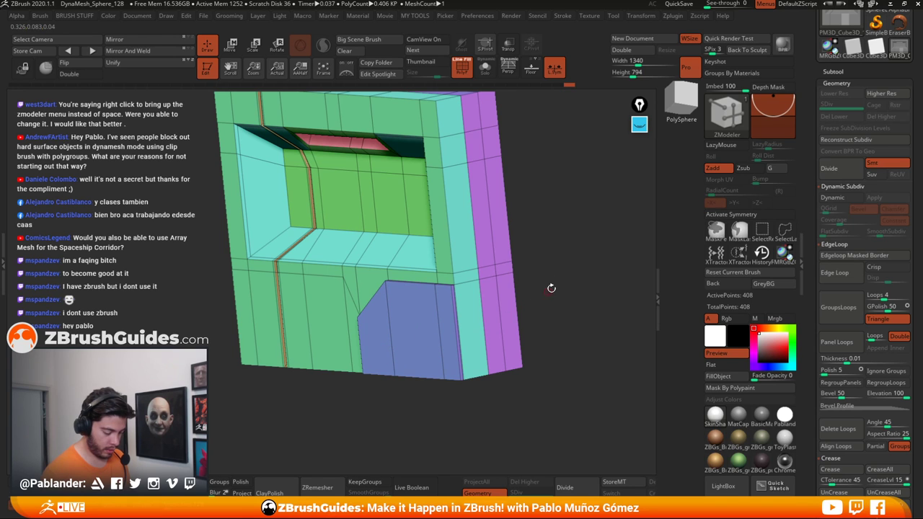
pyautogui.moveTo(550, 288)
pyautogui.mouseDown()
pyautogui.moveTo(596, 272)
pyautogui.moveTo(562, 291)
pyautogui.mouseUp()
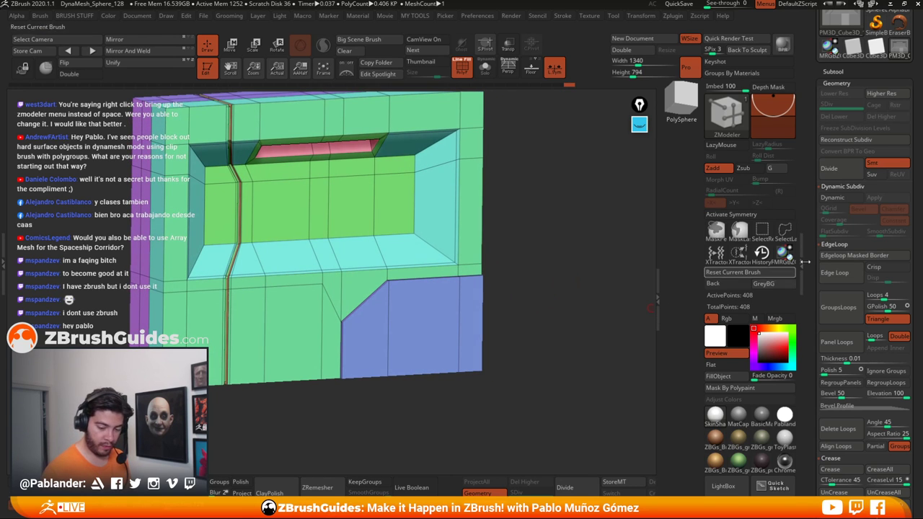
# Step: Turn on Dynamic Subdivision and hide the polyframe to check the stepped lower-right section on the whole panel
pyautogui.press('d')
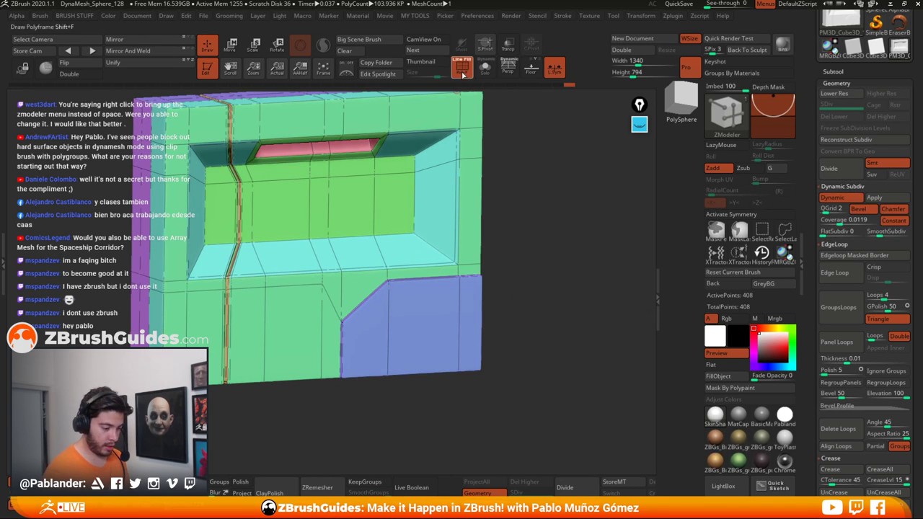
pyautogui.hotkey('shift', 'f')
pyautogui.moveTo(556, 276)
pyautogui.mouseDown(button='right')
pyautogui.moveTo(545, 236)
pyautogui.moveTo(552, 264)
pyautogui.mouseUp(button='right')
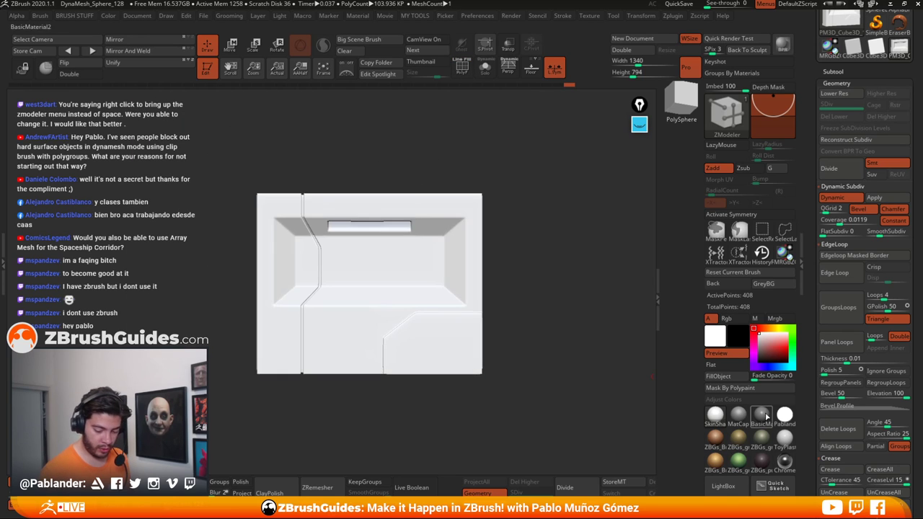
# Step: Check the whole panel from the front with dynamic subdivision on, and quick-save the project
pyautogui.moveTo(550, 300)
pyautogui.mouseDown(button='right')
pyautogui.moveTo(558, 311)
pyautogui.moveTo(534, 267)
pyautogui.moveTo(553, 270)
pyautogui.moveTo(531, 300)
pyautogui.mouseUp(button='right')
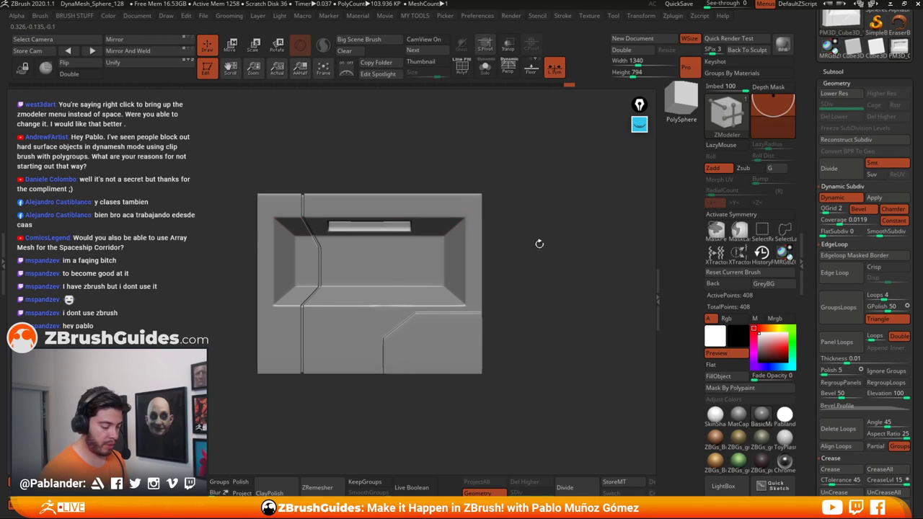
pyautogui.keyDown('ctrl'); pyautogui.moveTo(546, 253); pyautogui.dragTo(548, 276, button='right'); pyautogui.keyUp('ctrl')
pyautogui.moveTo(548, 275); pyautogui.dragTo(556, 264)
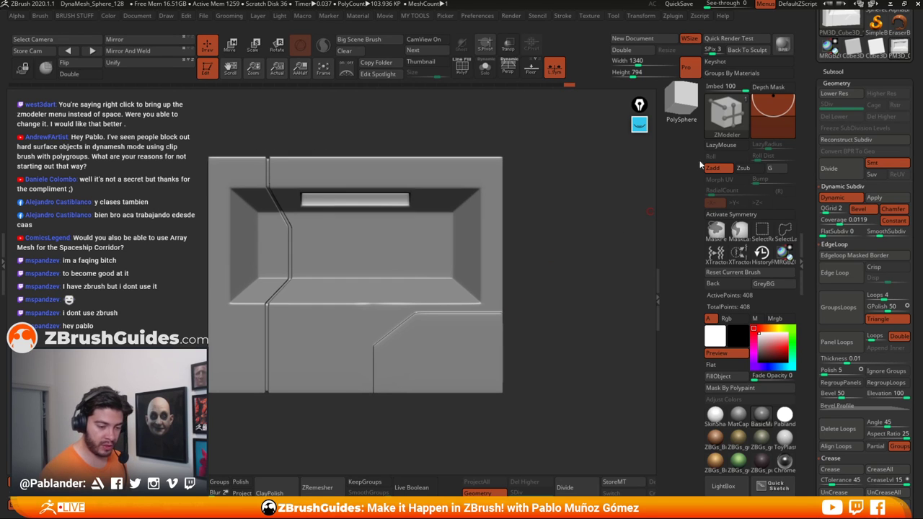
pyautogui.click(678, 4)
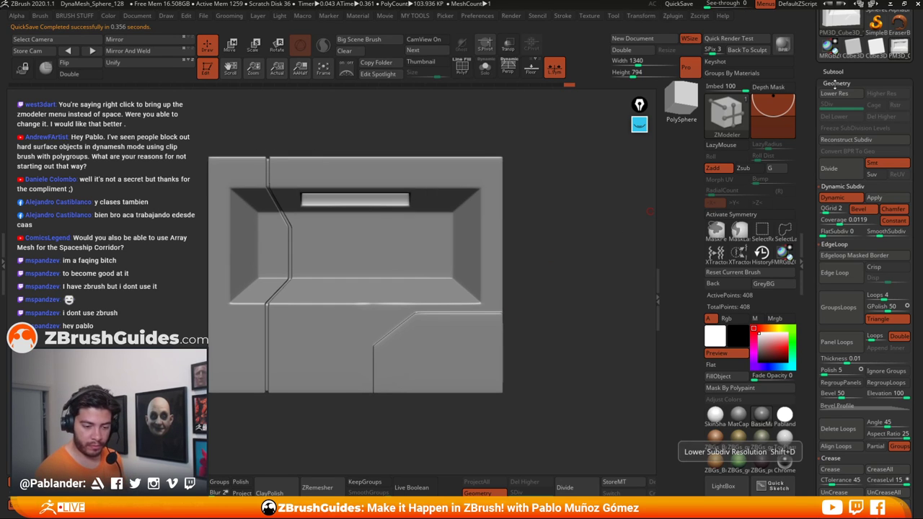
# Step: Collapse the geometry settings and show the tool's subtool list
pyautogui.moveTo(833, 81); pyautogui.dragTo(831, 205)
pyautogui.click(841, 210)
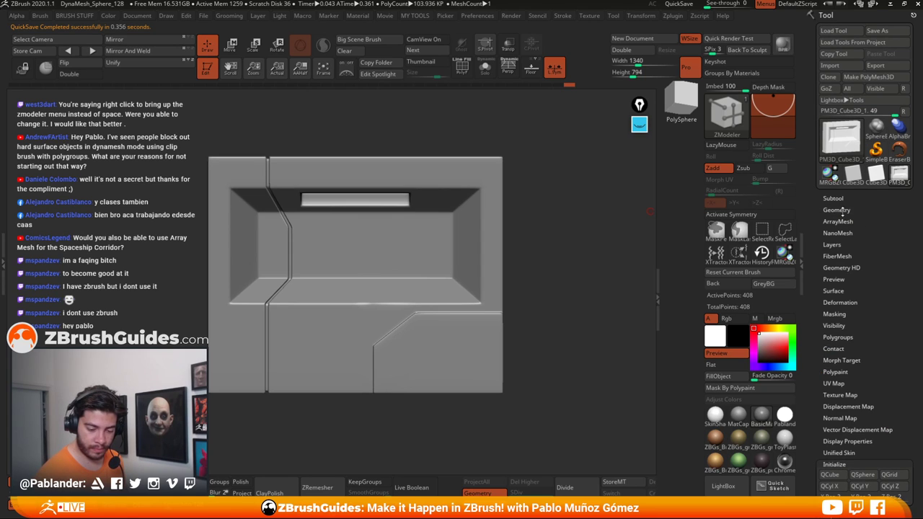
pyautogui.click(829, 280)
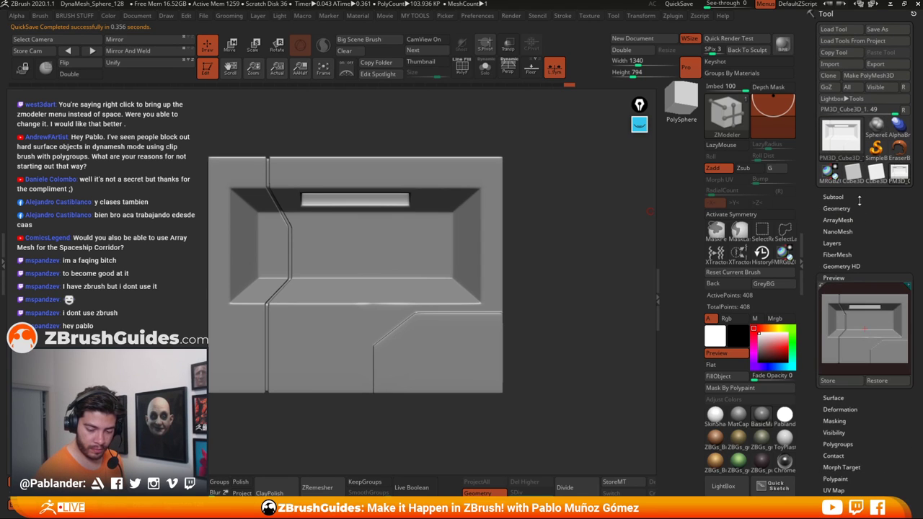
pyautogui.click(850, 198)
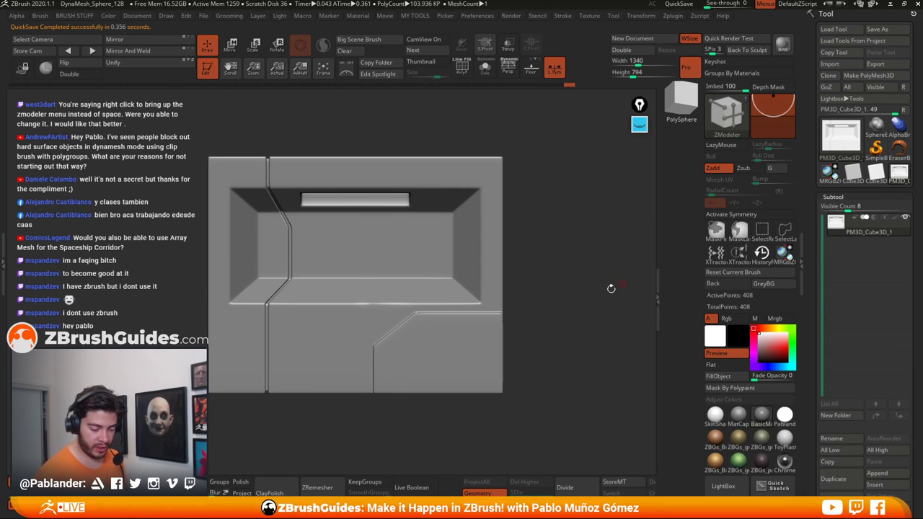
# Step: Show the polyframe on the unsubdivided panel, face its front, and bring the subtool duplication controls into reach
pyautogui.keyDown('alt'); pyautogui.moveTo(589, 306); pyautogui.dragTo(564, 318); pyautogui.keyUp('alt')
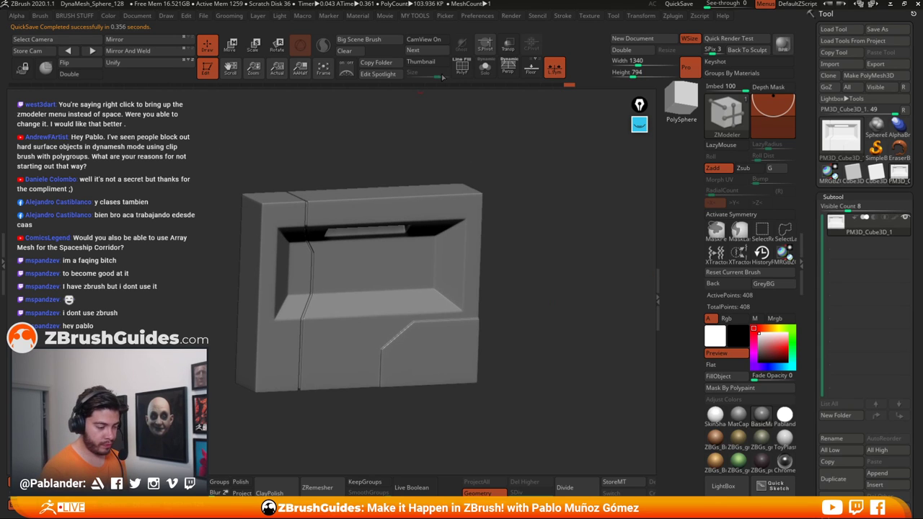
pyautogui.hotkey('shift', 'f')
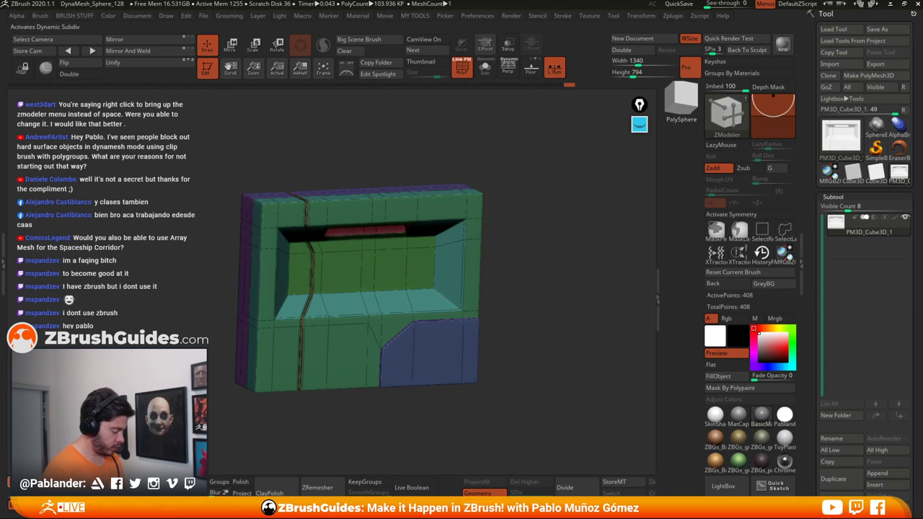
pyautogui.keyDown('shift'); pyautogui.moveTo(587, 307); pyautogui.dragTo(548, 337); pyautogui.keyUp('shift')
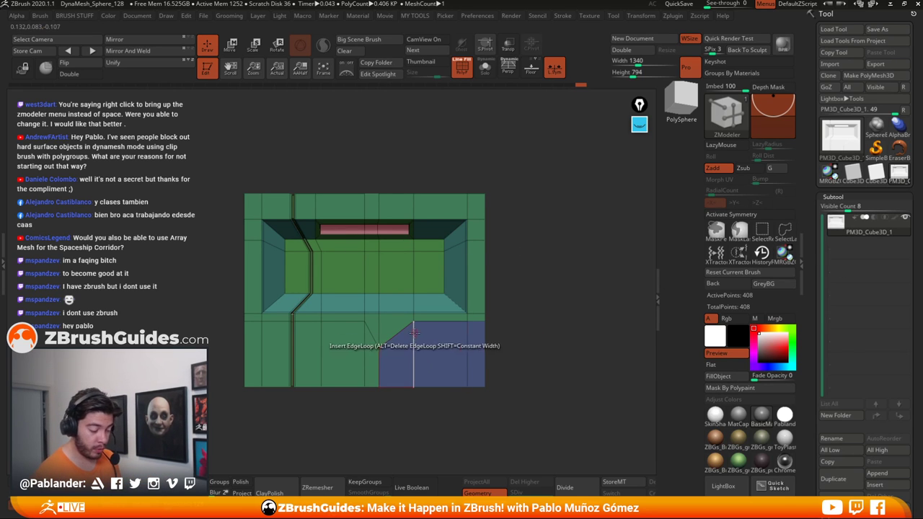
pyautogui.keyDown('alt'); pyautogui.moveTo(535, 323); pyautogui.dragTo(539, 312); pyautogui.keyUp('alt')
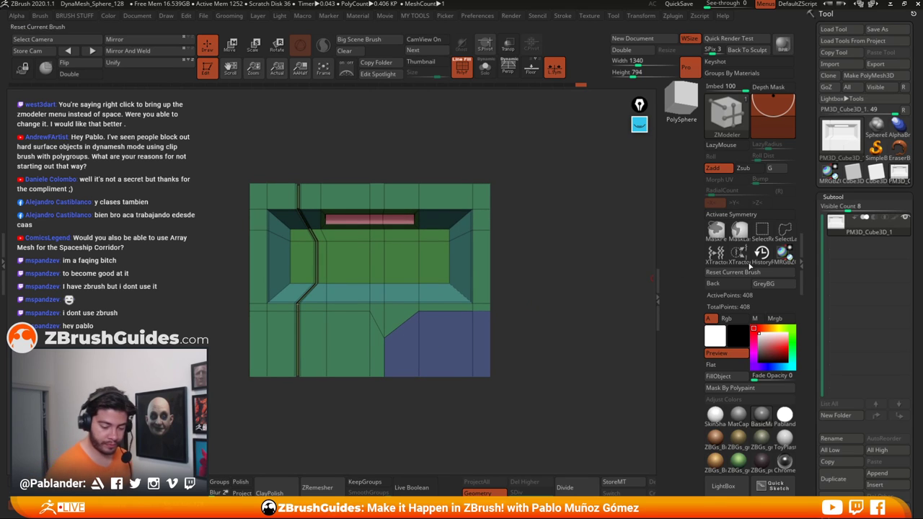
pyautogui.moveTo(808, 298); pyautogui.dragTo(809, 273)
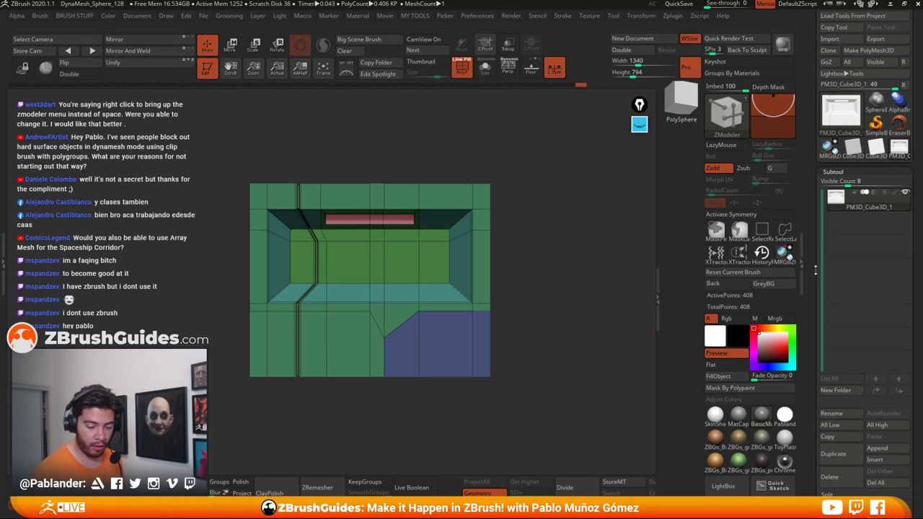
pyautogui.moveTo(815, 270); pyautogui.dragTo(809, 249)
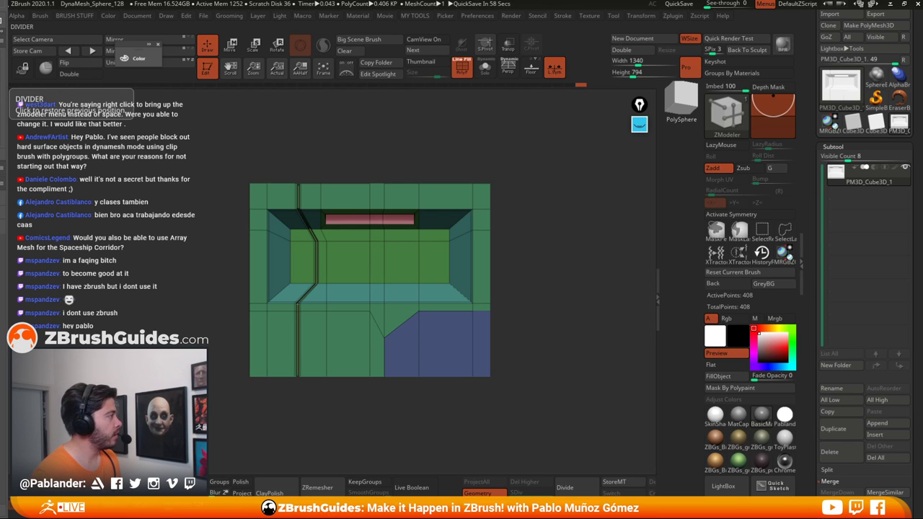
# Step: Switch to the Photoshop concept sheet and mark the square wall panel sketch, its slot and its panel lines in yellow
pyautogui.hotkey('alt', 'Tab')
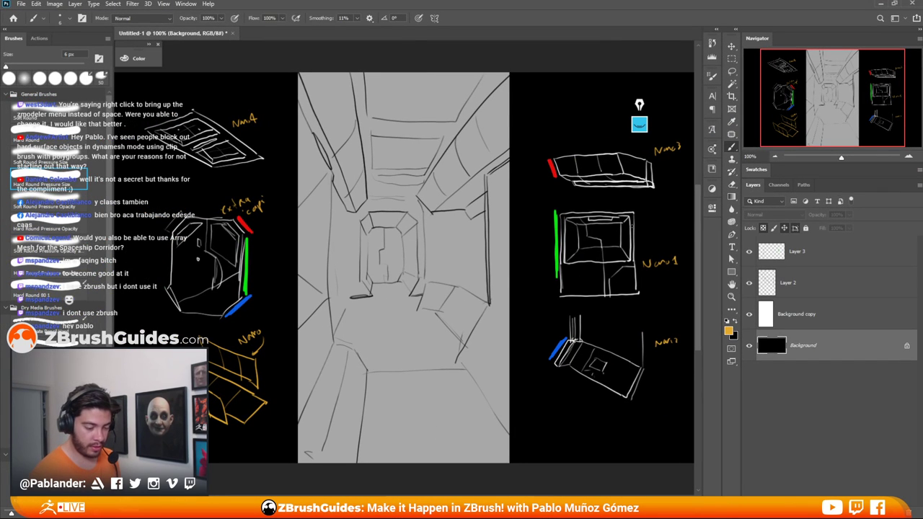
pyautogui.click(639, 124)
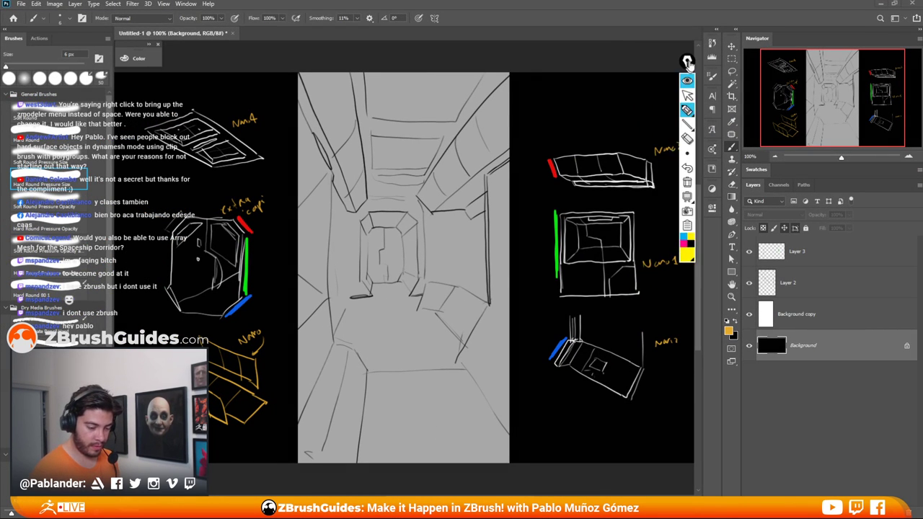
pyautogui.moveTo(638, 209)
pyautogui.mouseDown()
pyautogui.moveTo(643, 201)
pyautogui.moveTo(571, 207)
pyautogui.mouseUp()
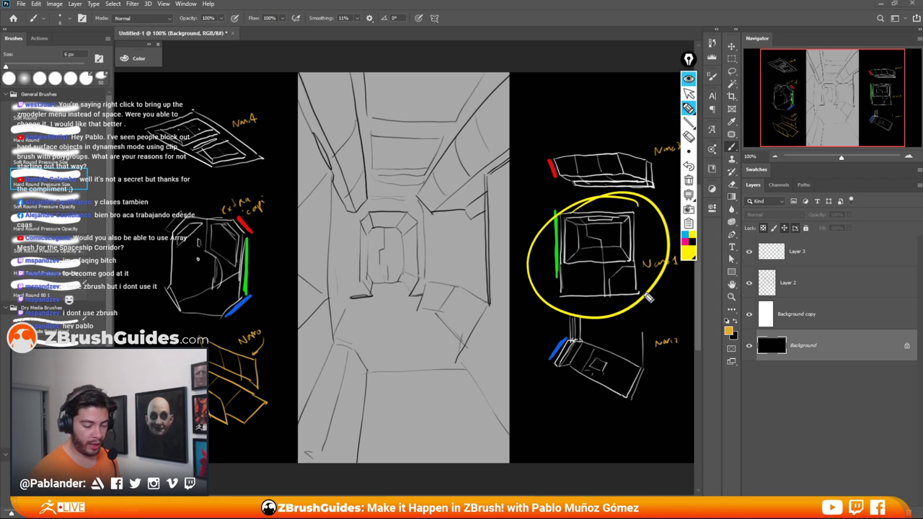
pyautogui.moveTo(611, 251); pyautogui.dragTo(603, 300)
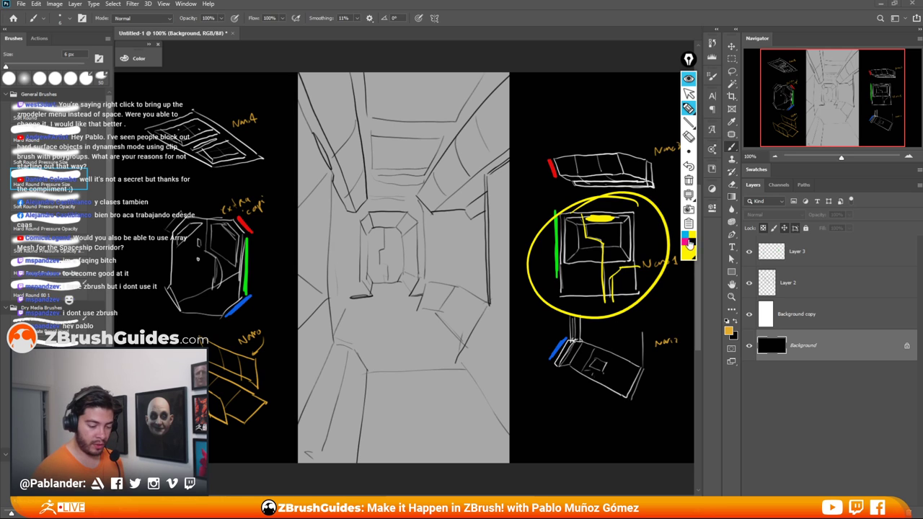
# Step: Mark the upper panel sketch and its place in the corridor drawing in magenta, remove the annotations, and return to ZBrush
pyautogui.click(689, 247)
pyautogui.moveTo(574, 193)
pyautogui.mouseDown()
pyautogui.moveTo(659, 195)
pyautogui.moveTo(567, 147)
pyautogui.moveTo(585, 193)
pyautogui.mouseUp()
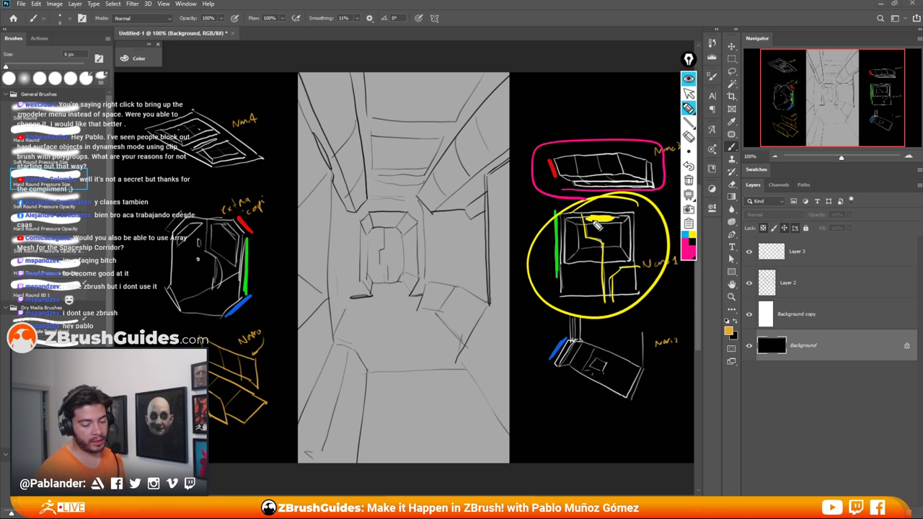
pyautogui.moveTo(510, 74)
pyautogui.mouseDown()
pyautogui.moveTo(456, 134)
pyautogui.moveTo(425, 209)
pyautogui.moveTo(486, 204)
pyautogui.moveTo(527, 150)
pyautogui.mouseUp()
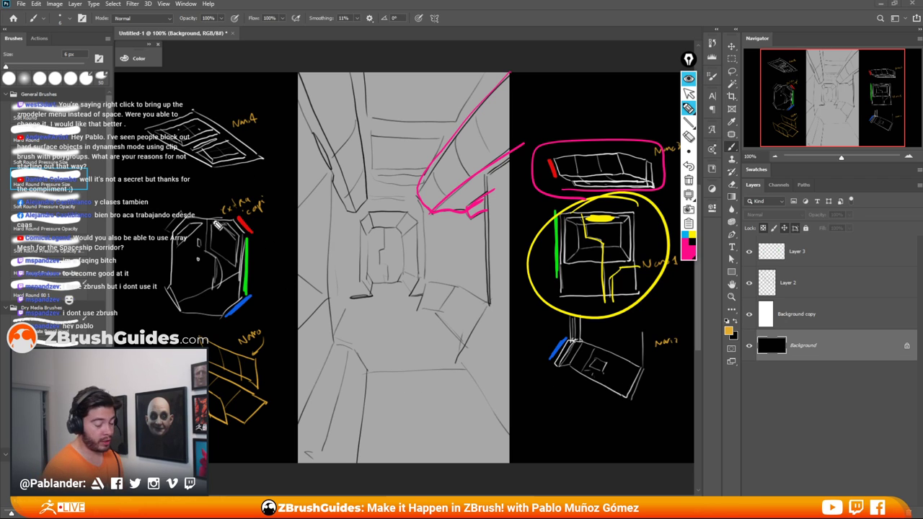
pyautogui.click(689, 75)
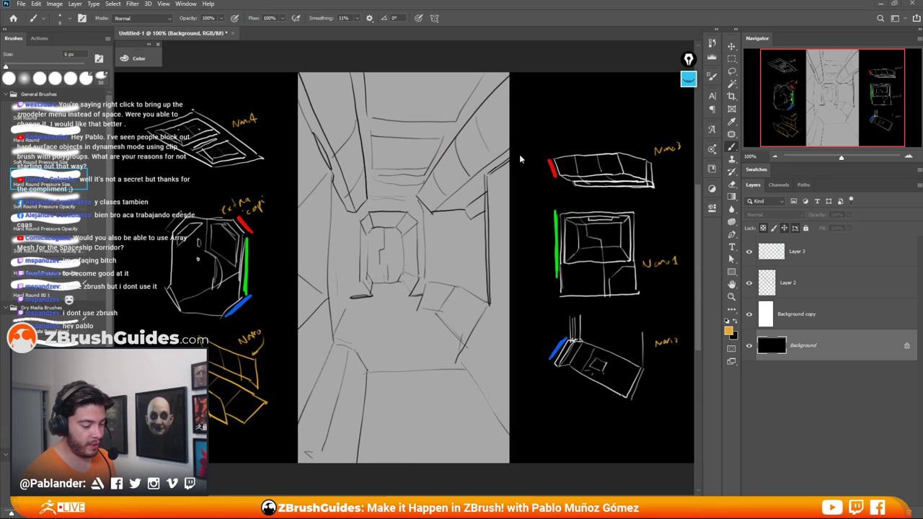
pyautogui.moveTo(496, 8); pyautogui.dragTo(2, 121)
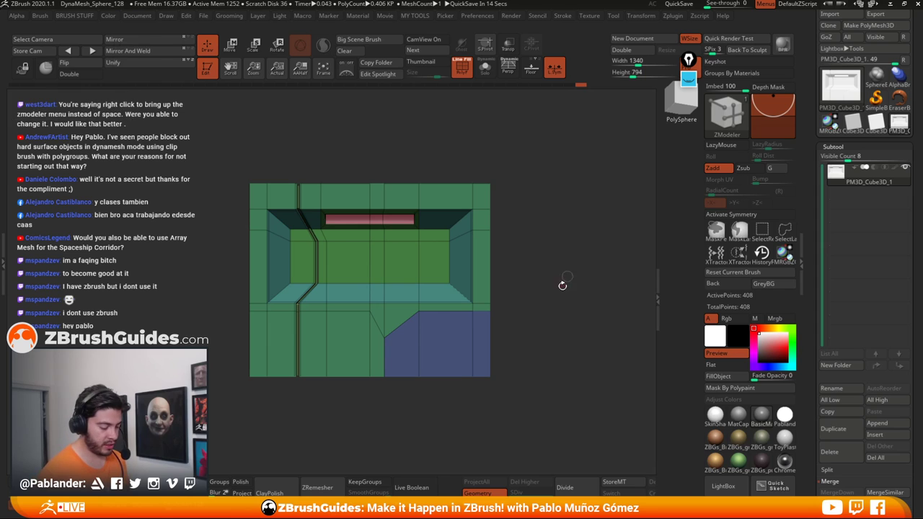
# Step: Duplicate the panel subtool and reinitialize the copy as a QCube with a resolution of 2 on each axis
pyautogui.click(833, 429)
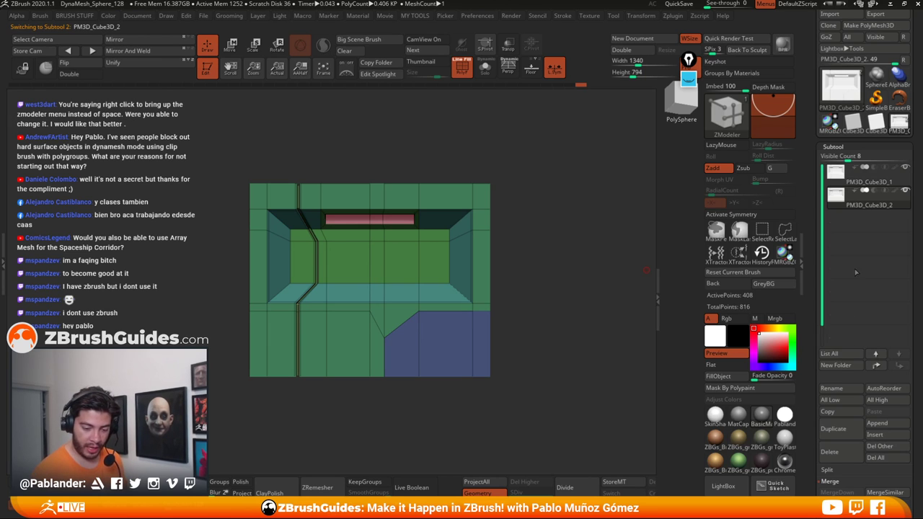
pyautogui.moveTo(869, 185)
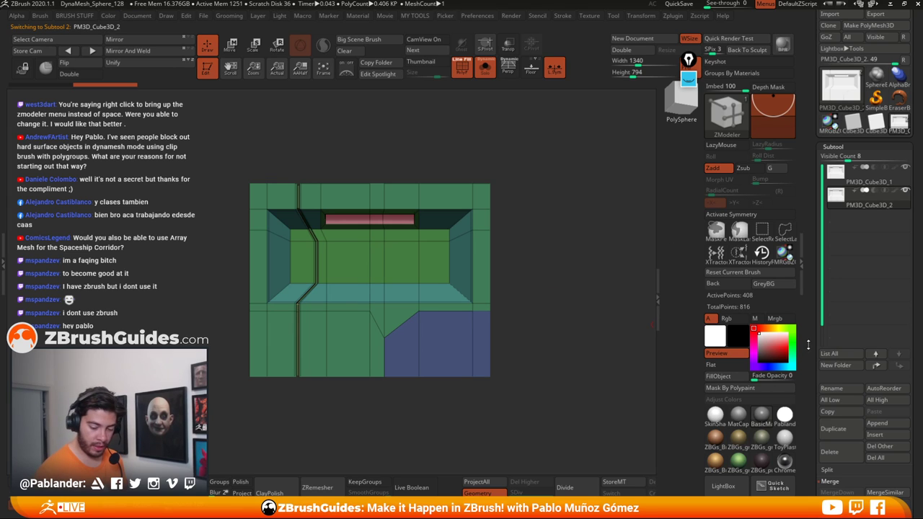
pyautogui.moveTo(808, 345)
pyautogui.mouseDown()
pyautogui.moveTo(814, 239)
pyautogui.moveTo(831, 209)
pyautogui.mouseUp()
pyautogui.press('shift')
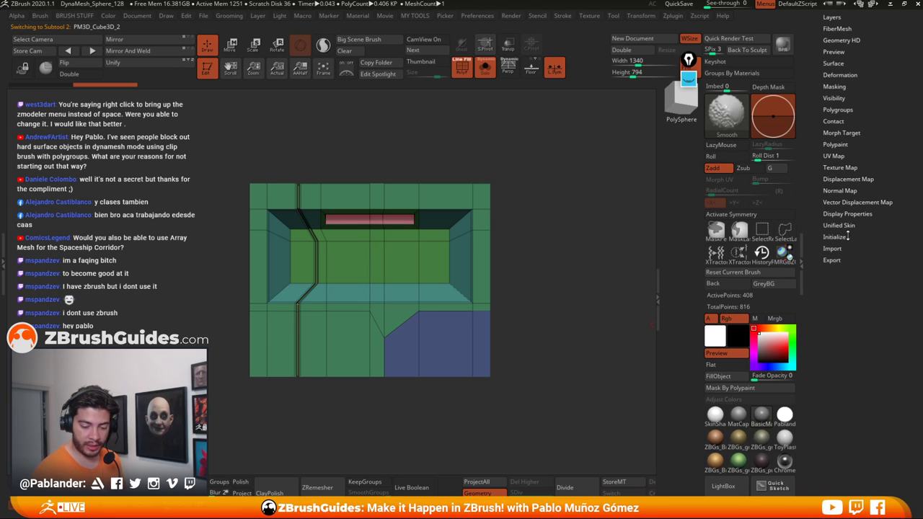
pyautogui.click(834, 236)
pyautogui.press('b')
pyautogui.press('z')
pyautogui.press('m')
pyautogui.click(830, 248)
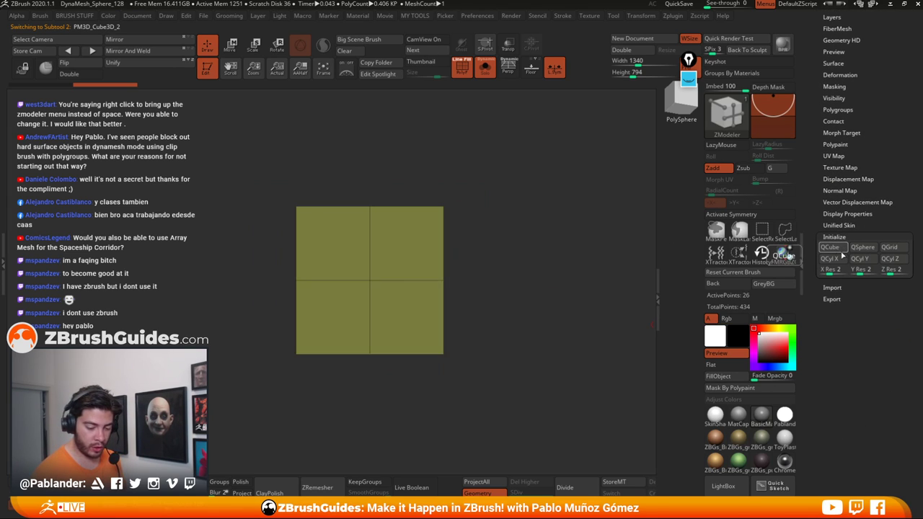
# Step: Leave Solo mode to show the new cube together with the original panel in front view
pyautogui.scroll(10, 851, 289)
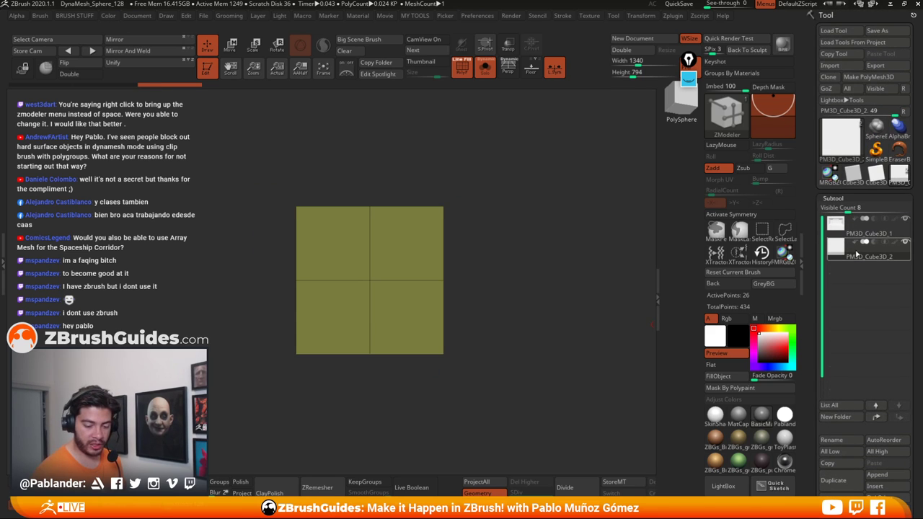
pyautogui.moveTo(484, 254); pyautogui.dragTo(544, 261)
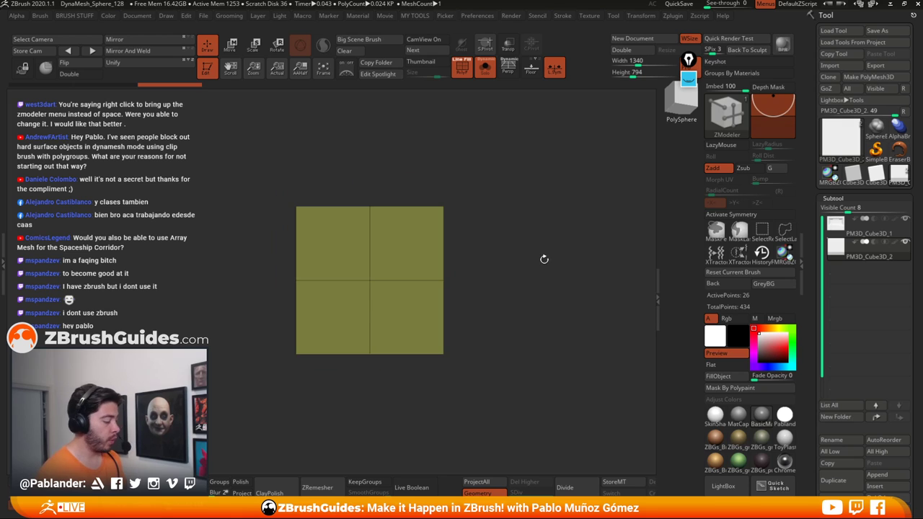
pyautogui.click(485, 69)
pyautogui.keyDown('alt'); pyautogui.moveTo(539, 190); pyautogui.dragTo(547, 201); pyautogui.keyUp('alt')
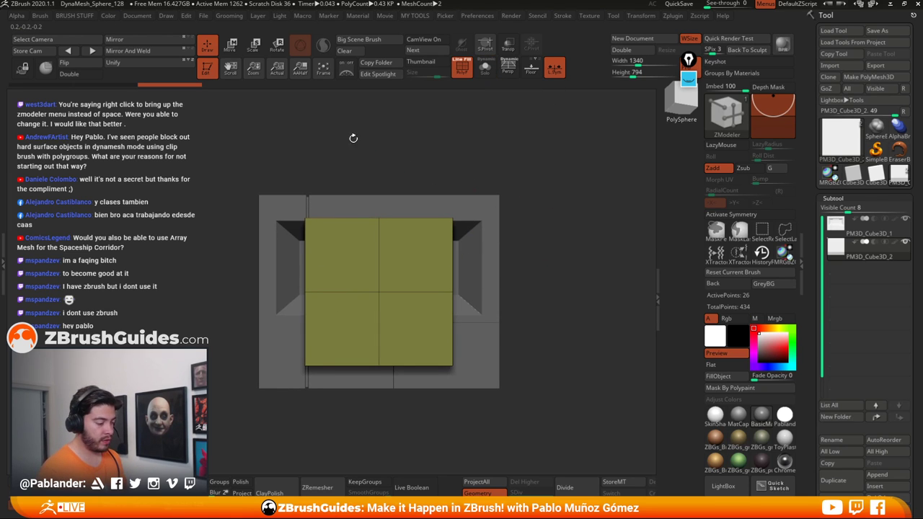
# Step: Scale the new cube up uniformly until its front matches the panel's width, with perspective off
pyautogui.press('w')
pyautogui.click(378, 291)
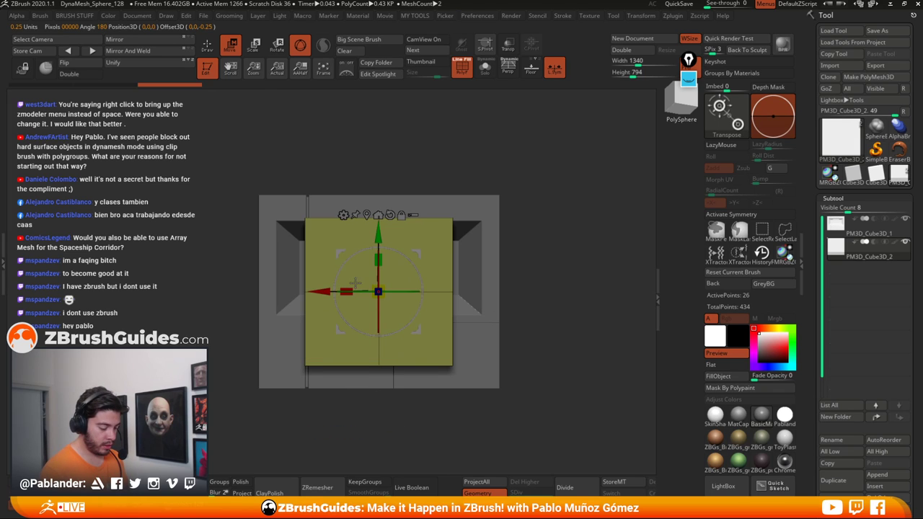
pyautogui.moveTo(385, 283); pyautogui.dragTo(413, 274)
pyautogui.click(509, 70)
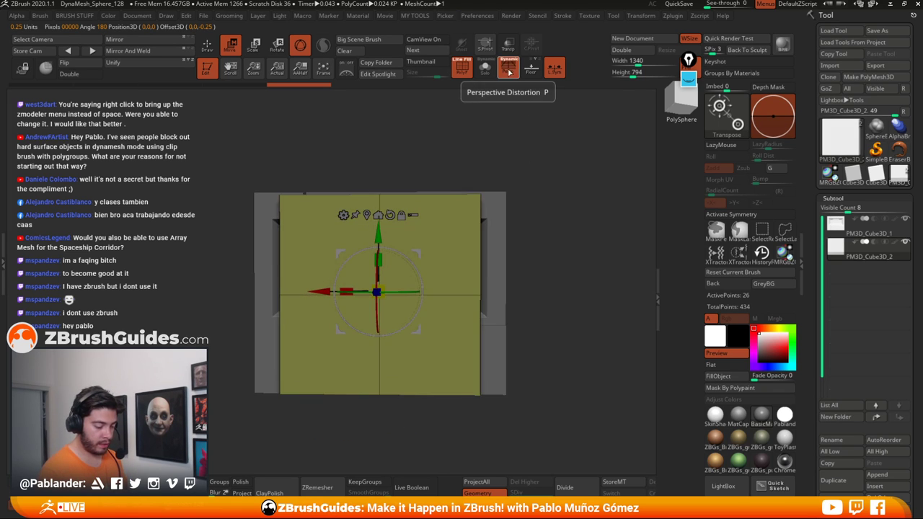
pyautogui.click(509, 71)
pyautogui.keyDown('shift'); pyautogui.moveTo(542, 134); pyautogui.dragTo(552, 149); pyautogui.keyUp('shift')
pyautogui.moveTo(384, 280); pyautogui.dragTo(420, 263)
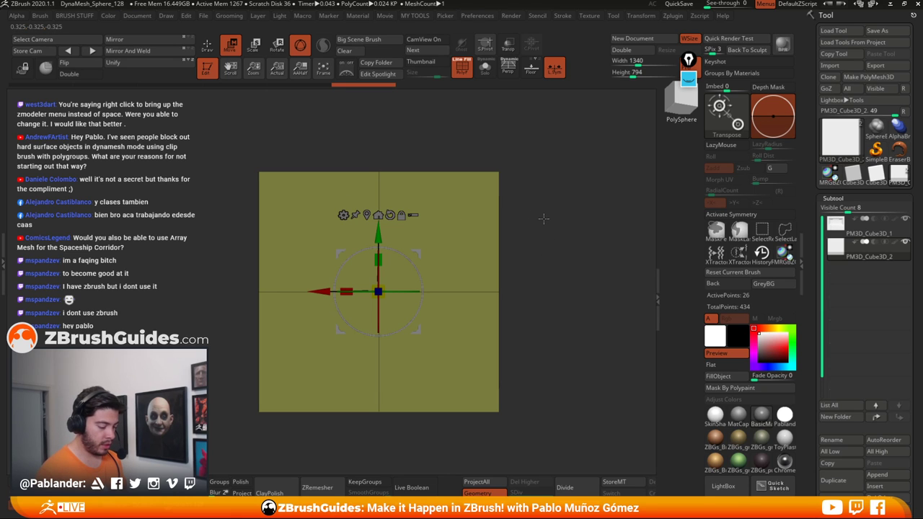
pyautogui.moveTo(537, 215)
pyautogui.mouseDown()
pyautogui.moveTo(559, 223)
pyautogui.moveTo(547, 230)
pyautogui.mouseUp()
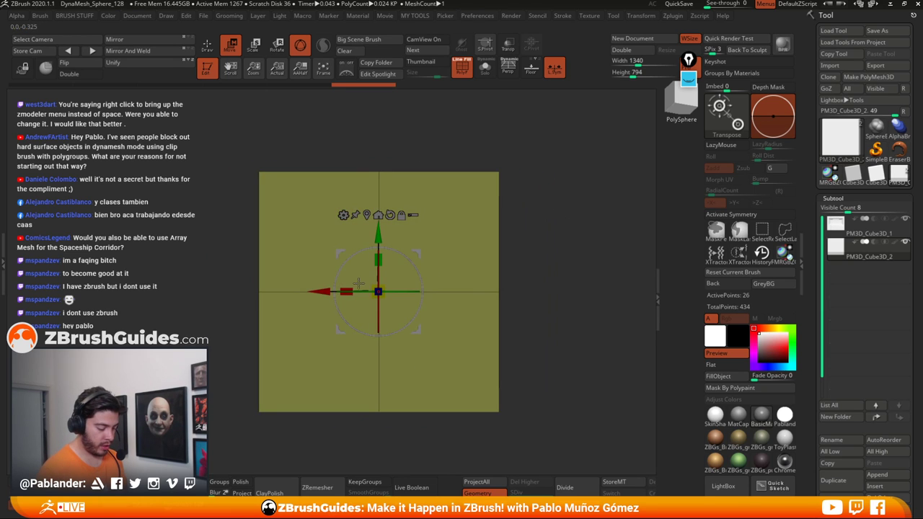
pyautogui.moveTo(353, 289); pyautogui.dragTo(376, 289)
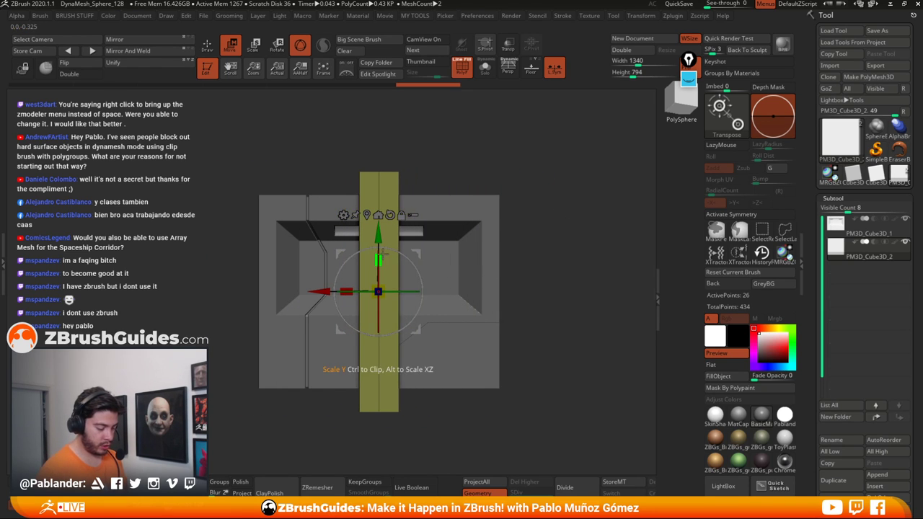
pyautogui.moveTo(383, 254); pyautogui.dragTo(382, 265)
pyautogui.hotkey('ctrl', 'z')
pyautogui.hotkey('ctrl', 'z')
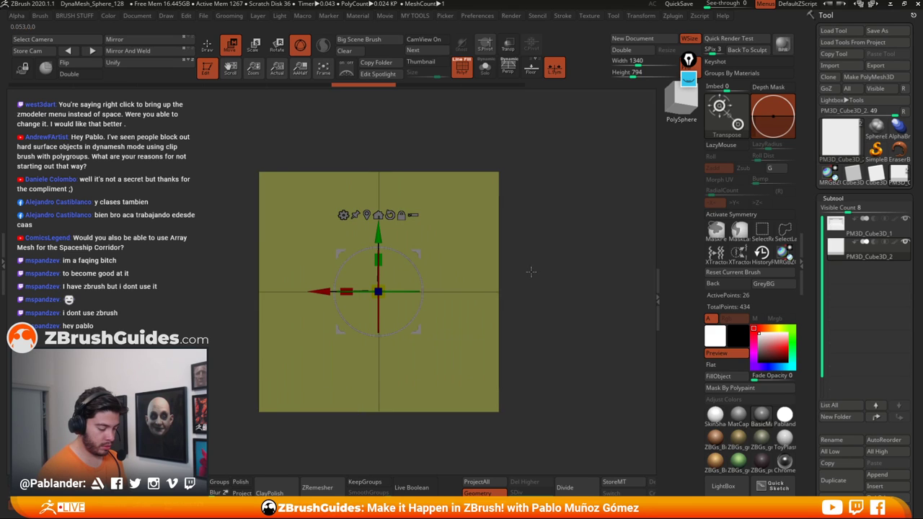
# Step: In side view, flatten the cube to about the panel's thickness and move it along Z to line up with the panel
pyautogui.moveTo(531, 272); pyautogui.dragTo(575, 267)
pyautogui.moveTo(409, 291); pyautogui.dragTo(276, 304)
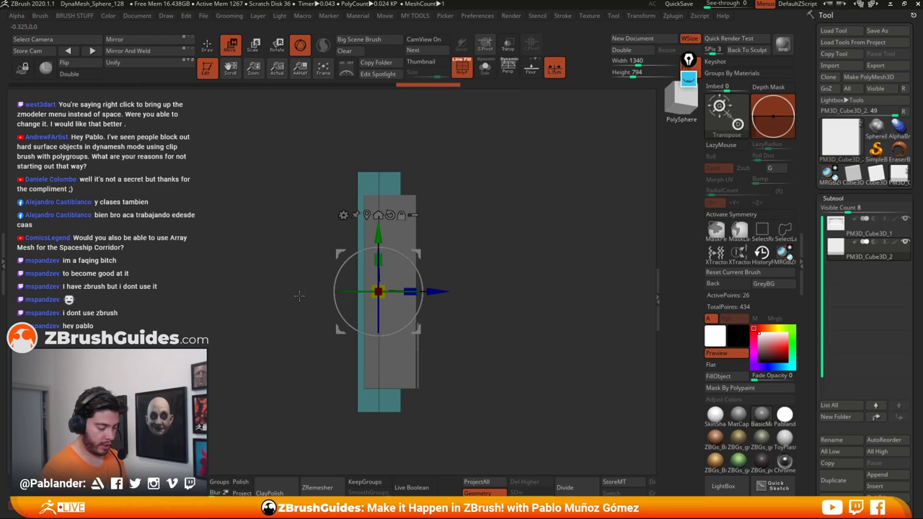
pyautogui.moveTo(435, 288)
pyautogui.mouseDown()
pyautogui.moveTo(444, 288)
pyautogui.moveTo(425, 287)
pyautogui.mouseUp()
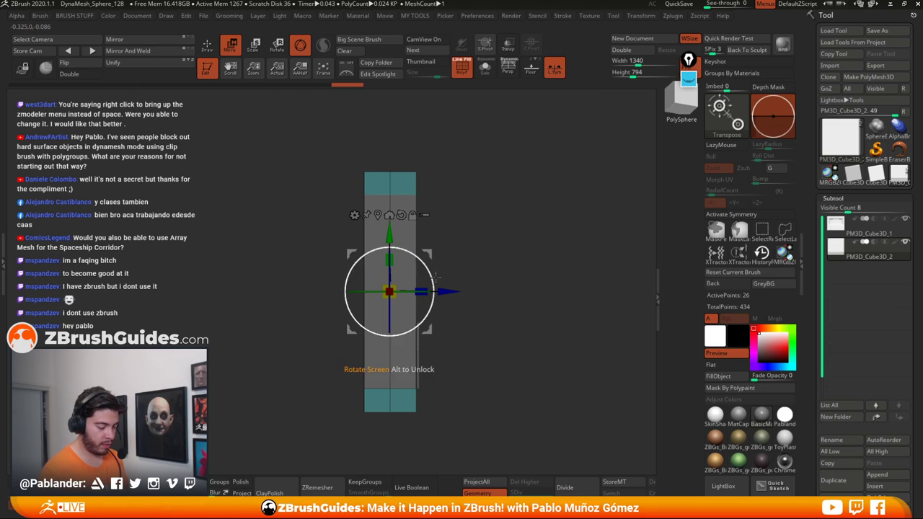
# Step: Scale the new cube down in height and move it up onto the top of the original panel
pyautogui.moveTo(389, 259); pyautogui.dragTo(391, 328)
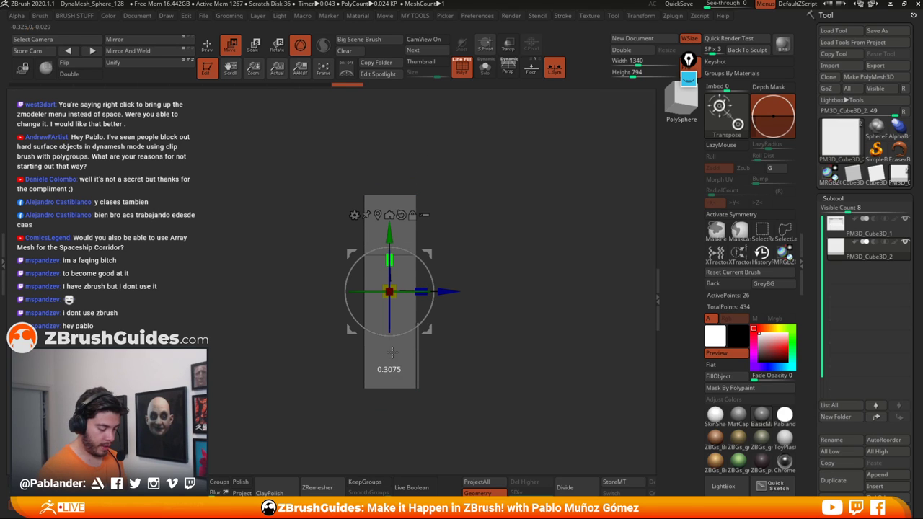
pyautogui.moveTo(389, 233); pyautogui.dragTo(389, 113)
pyautogui.moveTo(529, 203); pyautogui.dragTo(536, 221)
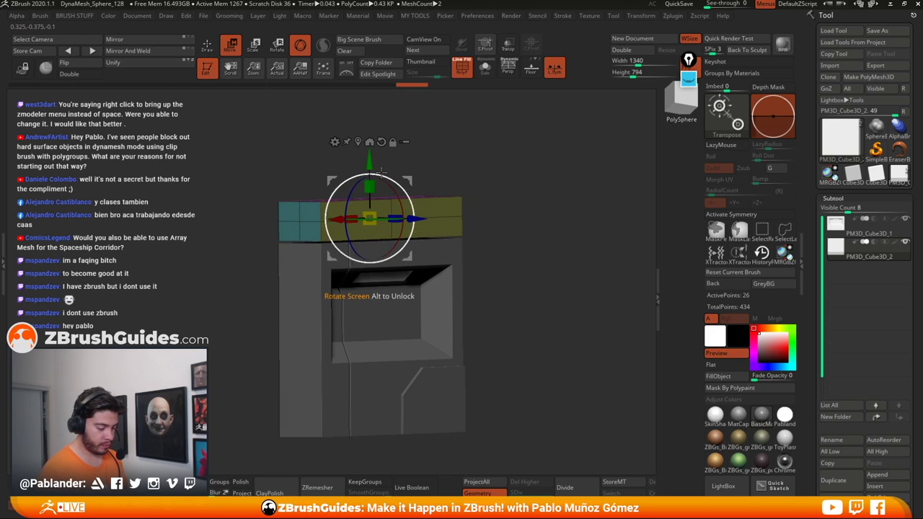
pyautogui.moveTo(369, 187); pyautogui.dragTo(369, 186)
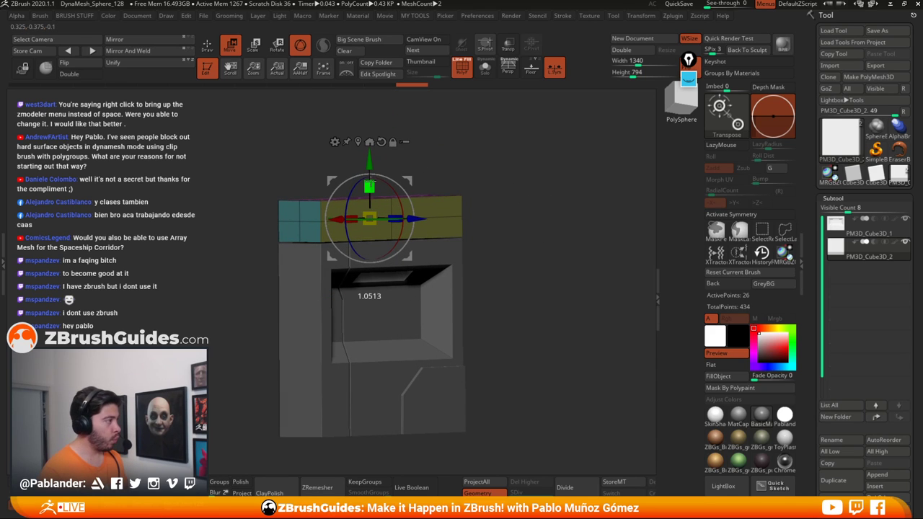
pyautogui.moveTo(370, 177); pyautogui.dragTo(371, 163)
# Step: Fine-tune the block's height and its position along Y and Z so it sits flush on top of the panel
pyautogui.moveTo(464, 170); pyautogui.dragTo(485, 178)
pyautogui.moveTo(397, 216); pyautogui.dragTo(403, 214)
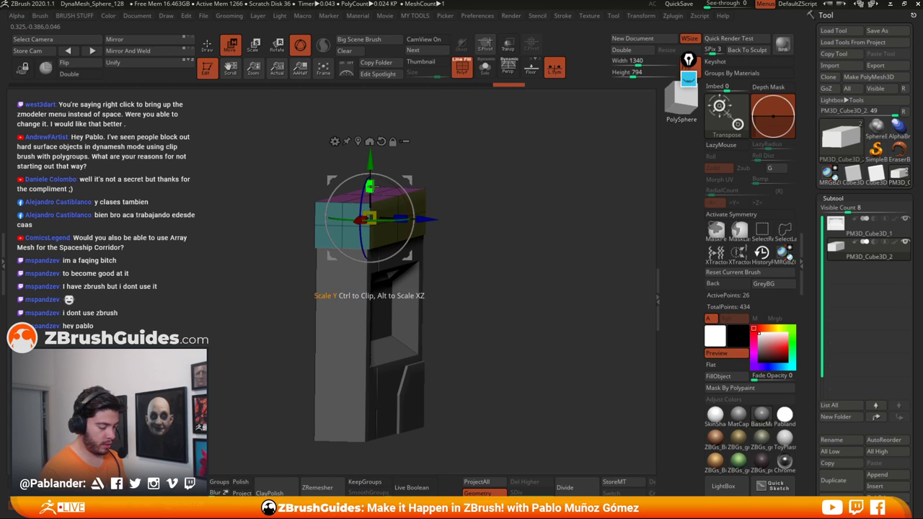
pyautogui.moveTo(371, 170); pyautogui.dragTo(370, 163)
pyautogui.moveTo(447, 170); pyautogui.dragTo(370, 155)
pyautogui.moveTo(484, 147); pyautogui.dragTo(551, 152)
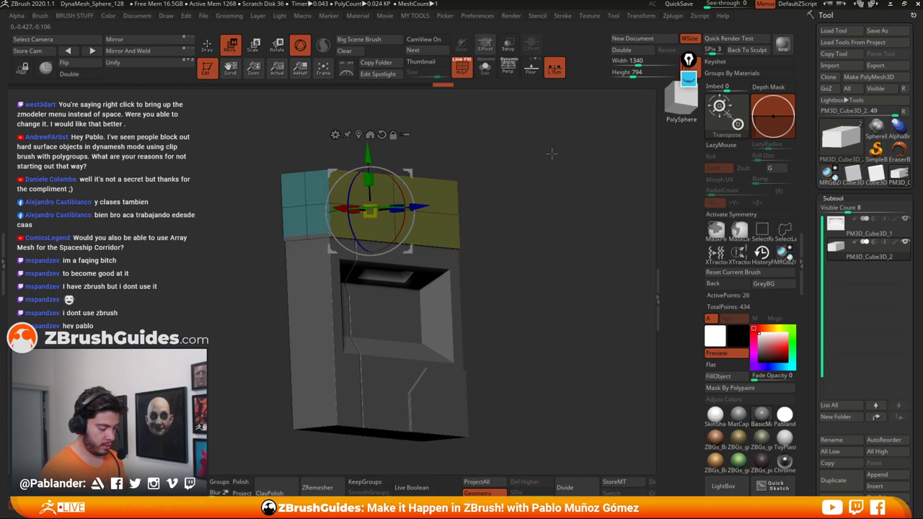
pyautogui.moveTo(415, 205); pyautogui.dragTo(420, 205)
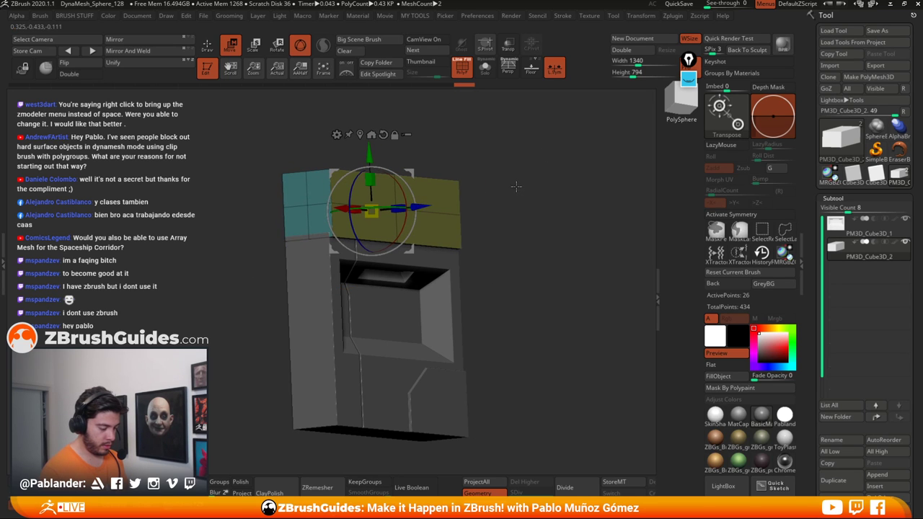
# Step: Return to Draw mode with the ZModeler brush and isolate the block in Solo mode
pyautogui.moveTo(514, 185)
pyautogui.keyDown('shift'); pyautogui.mouseDown()
pyautogui.moveTo(490, 198)
pyautogui.moveTo(555, 240)
pyautogui.moveTo(577, 323)
pyautogui.moveTo(579, 291)
pyautogui.moveTo(564, 270)
pyautogui.mouseUp(); pyautogui.keyUp('shift')
pyautogui.press('q')
pyautogui.click(484, 68)
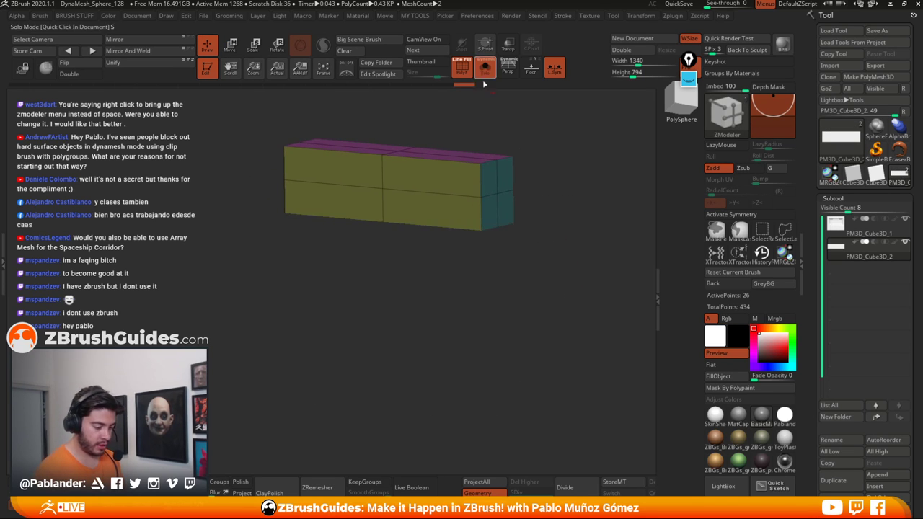
pyautogui.keyDown('ctrl'); pyautogui.moveTo(478, 156); pyautogui.dragTo(513, 278, button='right'); pyautogui.keyUp('ctrl')
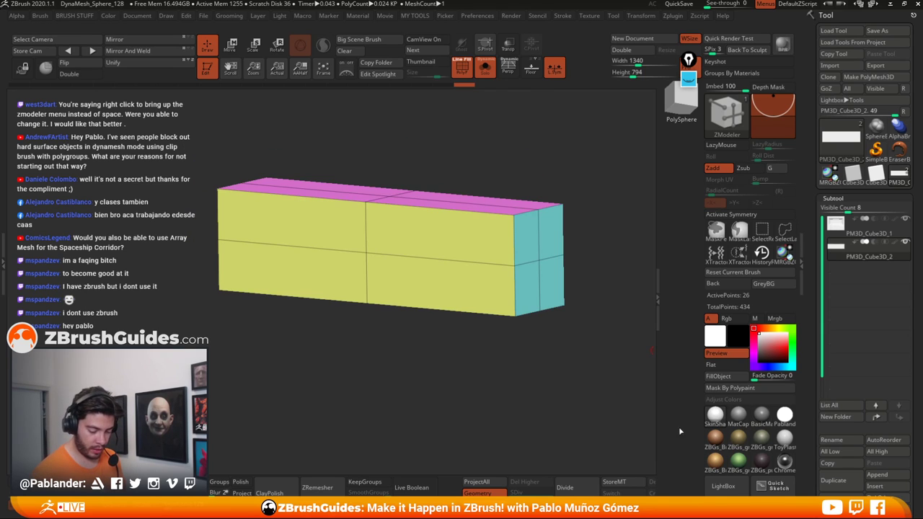
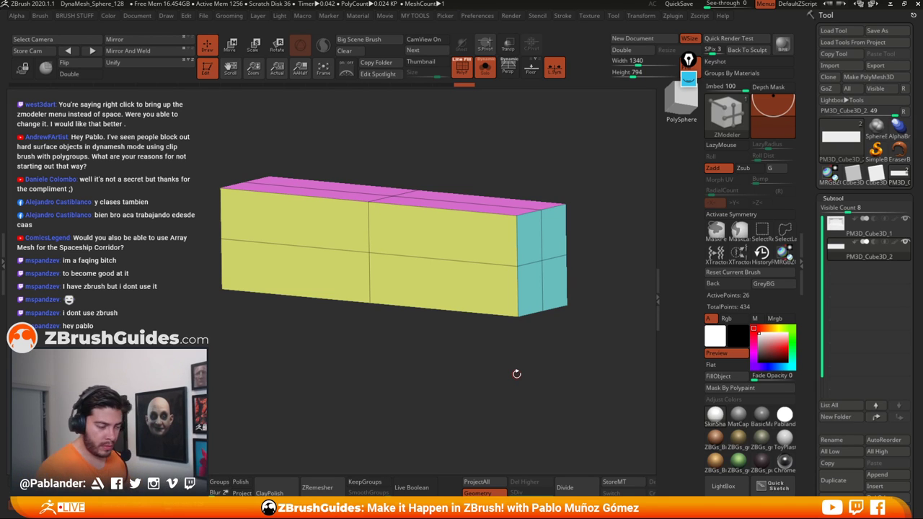
# Step: Turn on X symmetry and insert vertical edge loops with Insert Multiple EdgeLoops, dividing the block's front into four equal columns
pyautogui.moveTo(545, 355); pyautogui.dragTo(549, 354)
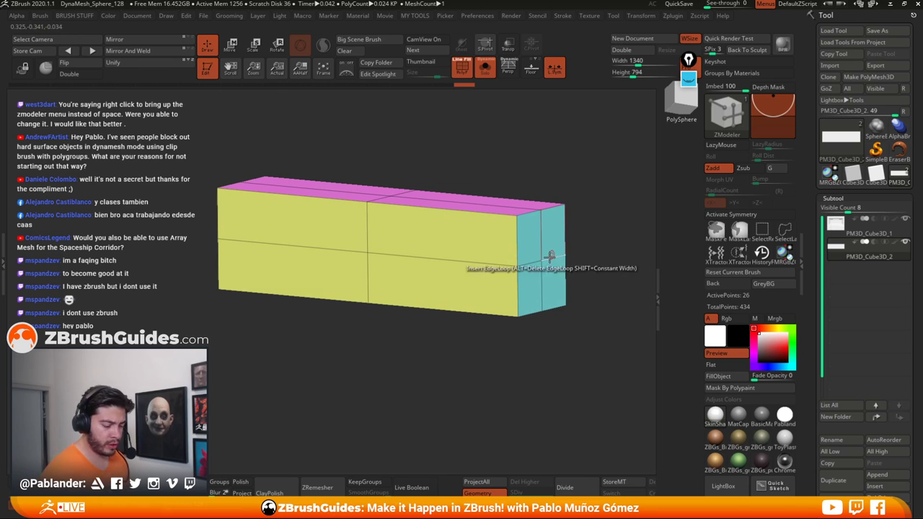
pyautogui.press('space')
pyautogui.press('space')
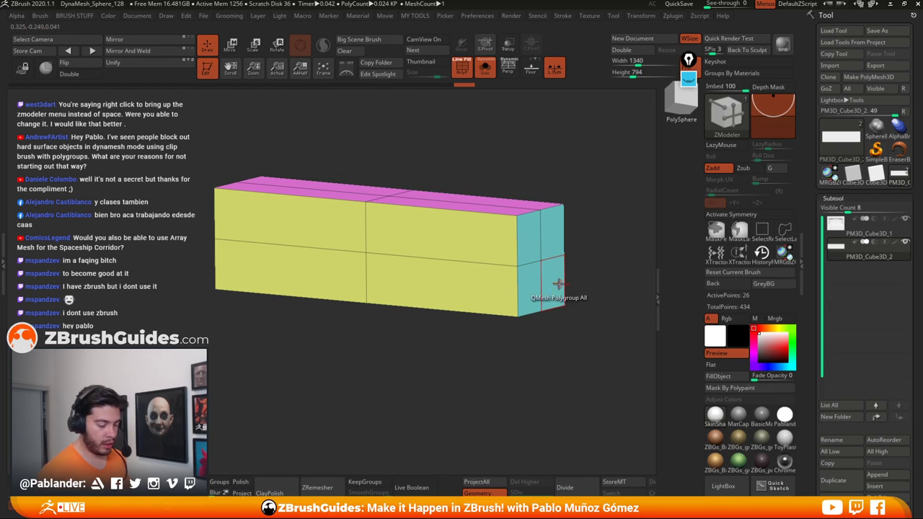
pyautogui.moveTo(555, 346); pyautogui.dragTo(523, 345)
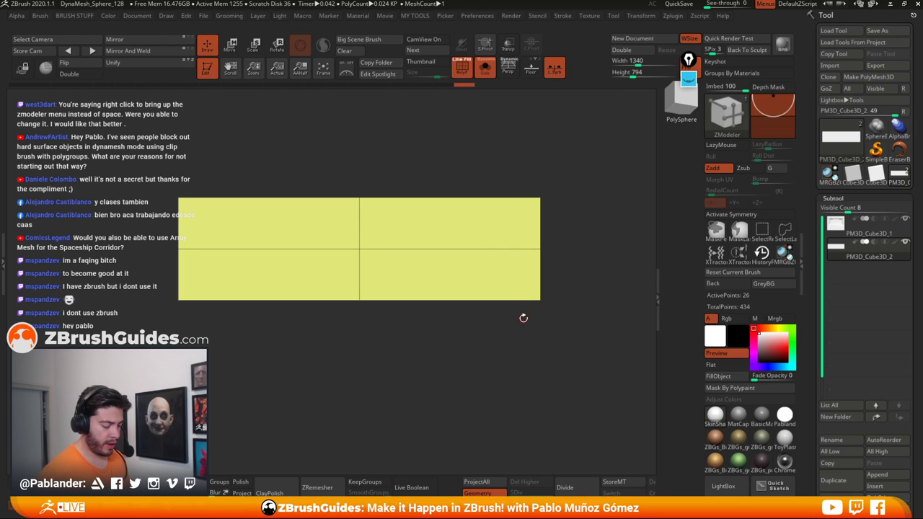
pyautogui.keyDown('alt'); pyautogui.moveTo(470, 303); pyautogui.dragTo(499, 302); pyautogui.keyUp('alt')
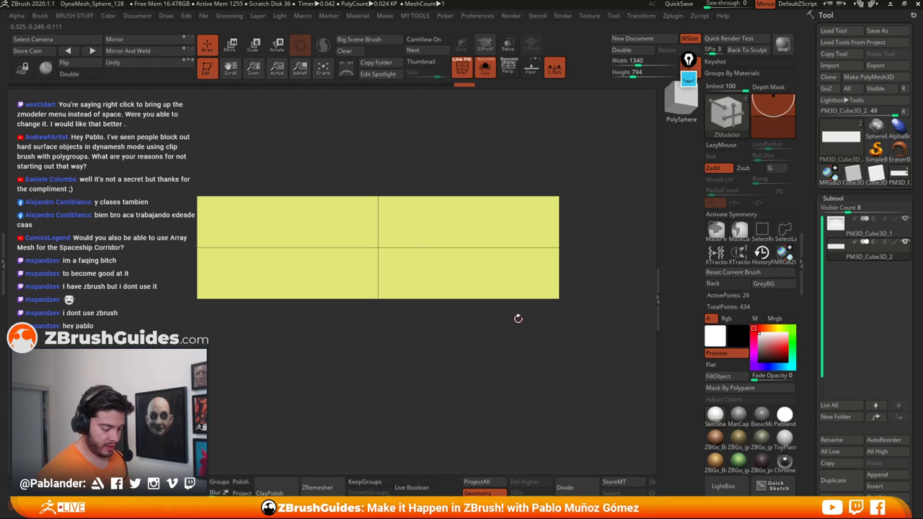
pyautogui.moveTo(517, 317); pyautogui.dragTo(478, 415)
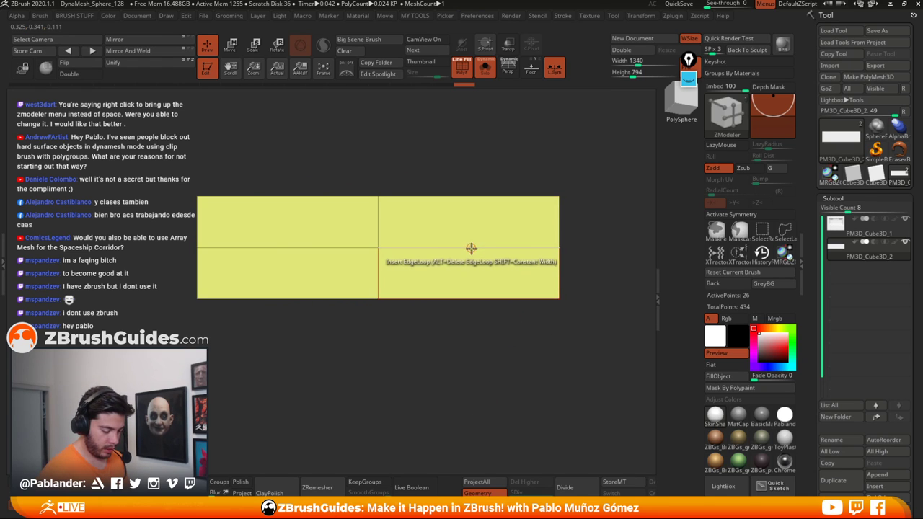
pyautogui.press('space')
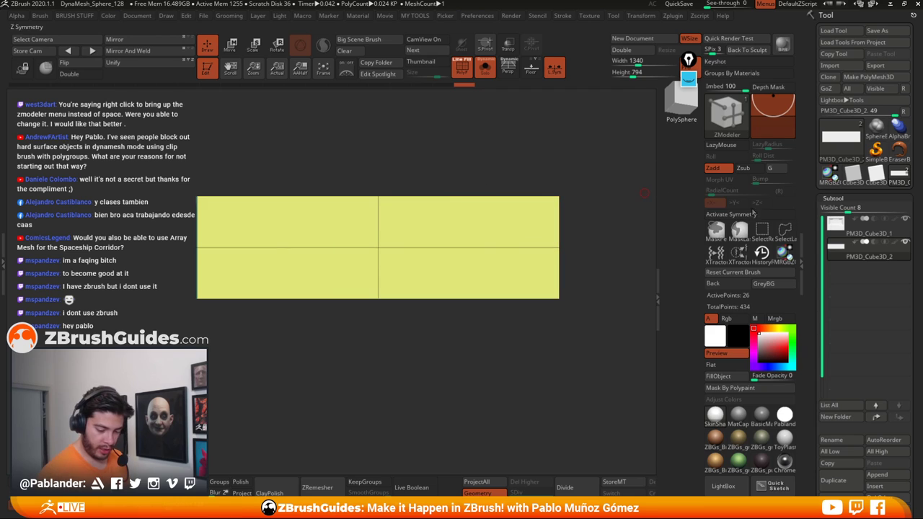
pyautogui.press('x')
pyautogui.press('space')
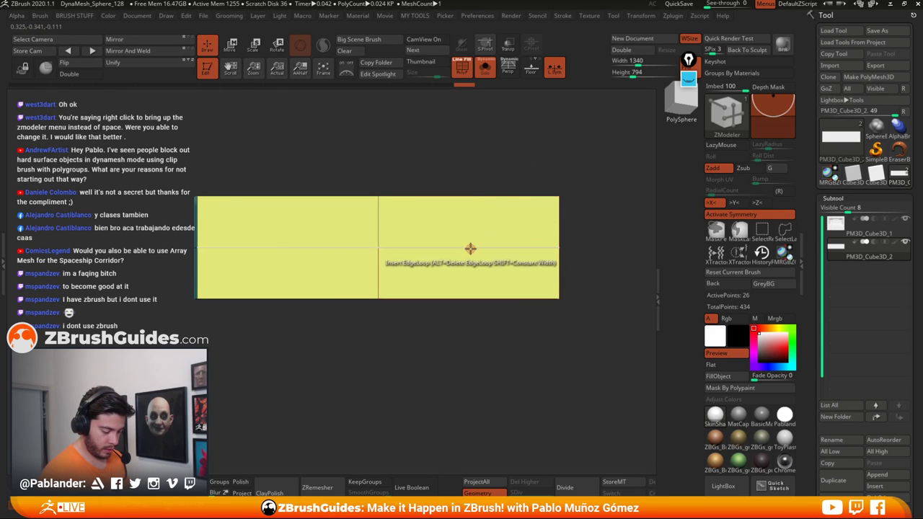
pyautogui.press('space')
pyautogui.click(382, 347)
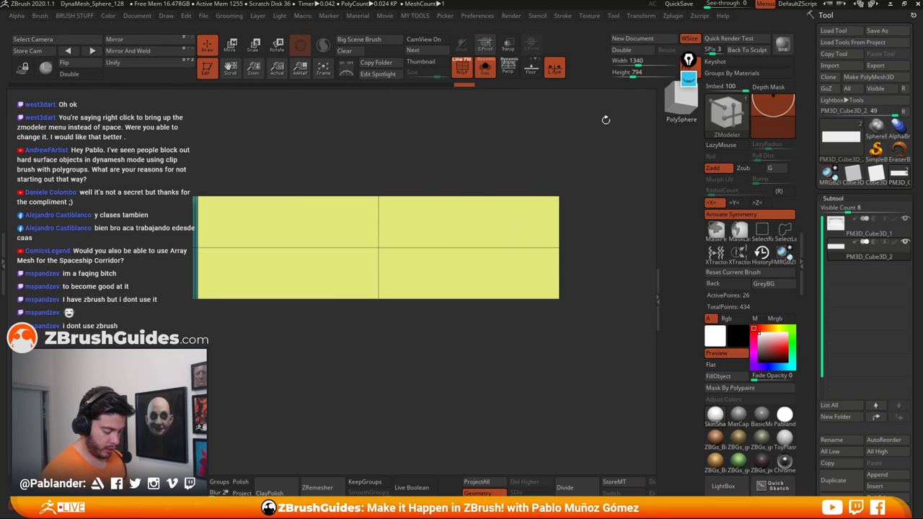
pyautogui.click(472, 248)
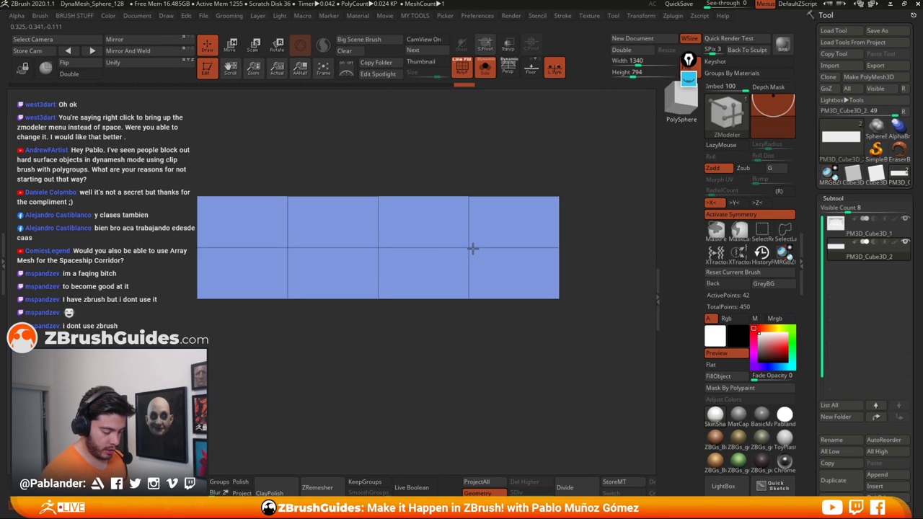
# Step: Slide the block's middle horizontal edge loop down near its lower edge using Slide EdgeLoop Complete, and show the original panel again
pyautogui.moveTo(461, 340); pyautogui.dragTo(485, 276)
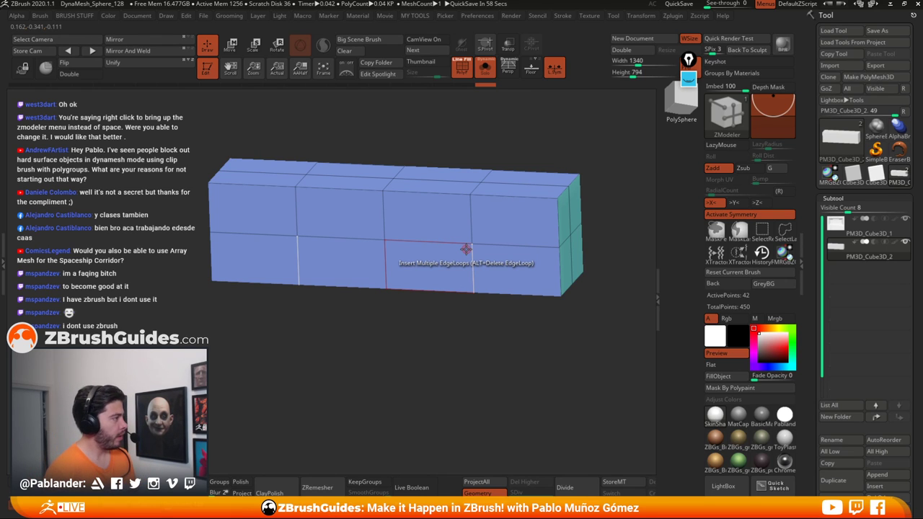
pyautogui.moveTo(480, 336)
pyautogui.mouseDown()
pyautogui.moveTo(499, 336)
pyautogui.moveTo(497, 318)
pyautogui.moveTo(496, 337)
pyautogui.mouseUp()
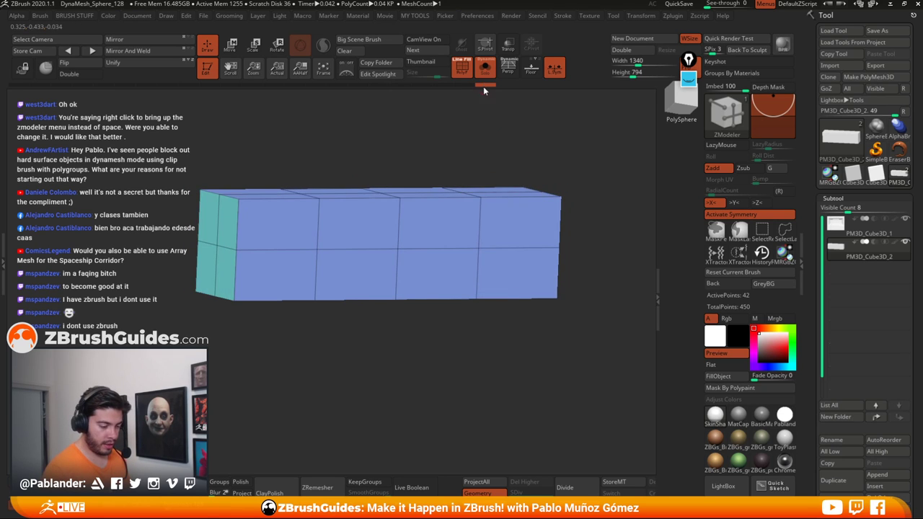
pyautogui.moveTo(566, 145); pyautogui.dragTo(490, 249)
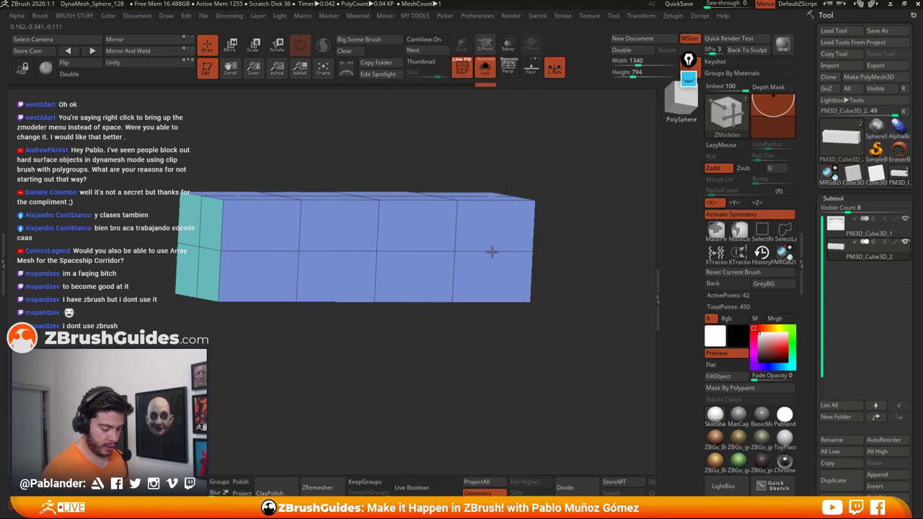
pyautogui.rightClick(490, 249)
pyautogui.rightClick(489, 250)
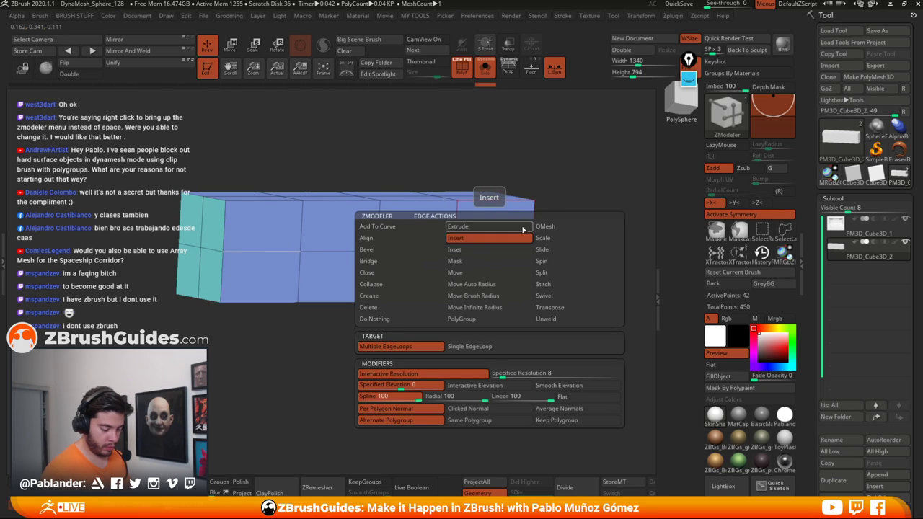
pyautogui.click(542, 249)
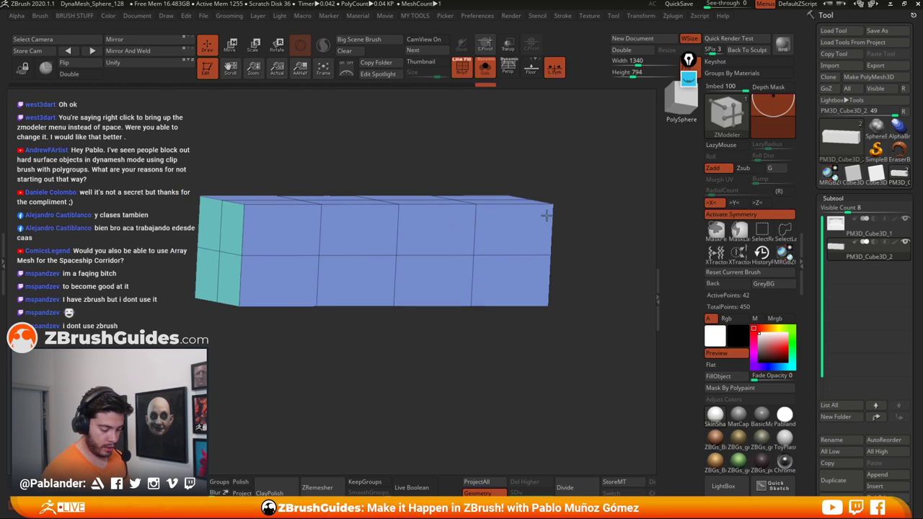
pyautogui.rightClick(514, 253)
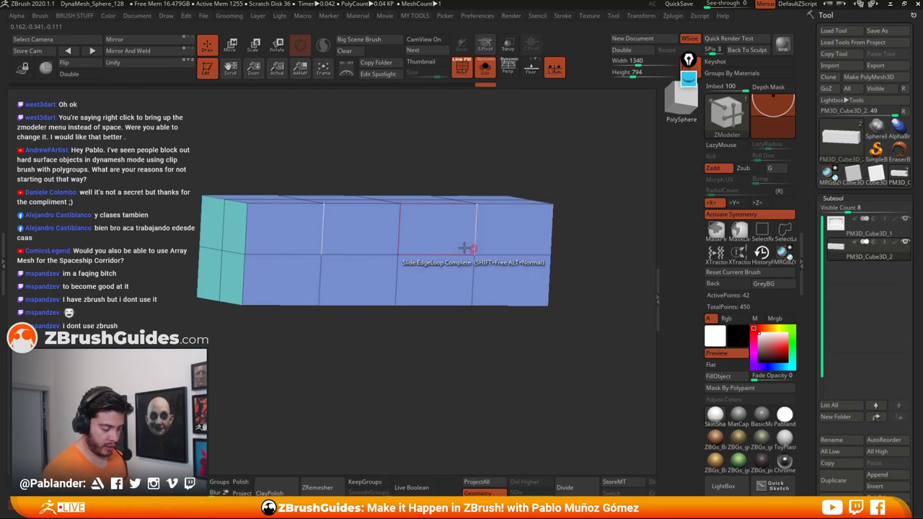
pyautogui.moveTo(520, 255); pyautogui.dragTo(464, 288)
pyautogui.keyDown('alt'); pyautogui.moveTo(588, 218); pyautogui.dragTo(586, 239); pyautogui.keyUp('alt')
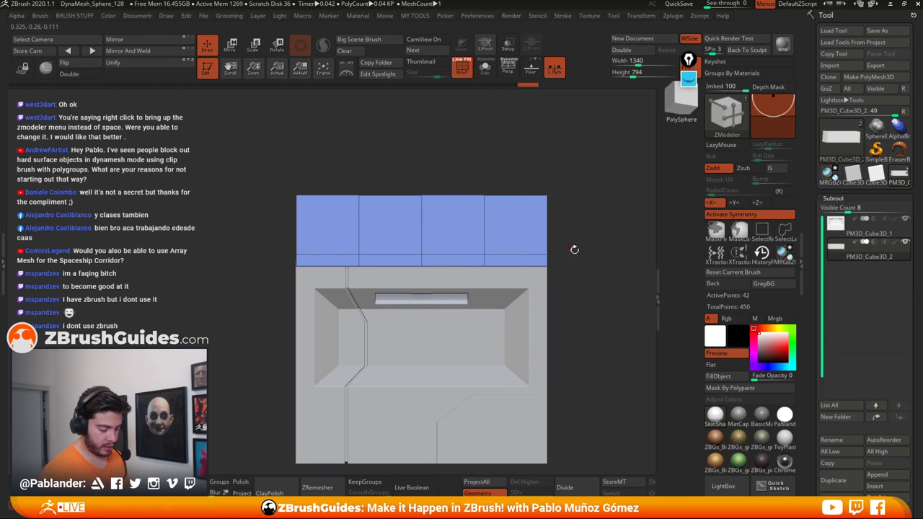
# Step: Insert another horizontal edge loop around the block, a little above the lower one
pyautogui.moveTo(574, 250)
pyautogui.mouseDown()
pyautogui.moveTo(608, 251)
pyautogui.moveTo(559, 248)
pyautogui.mouseUp()
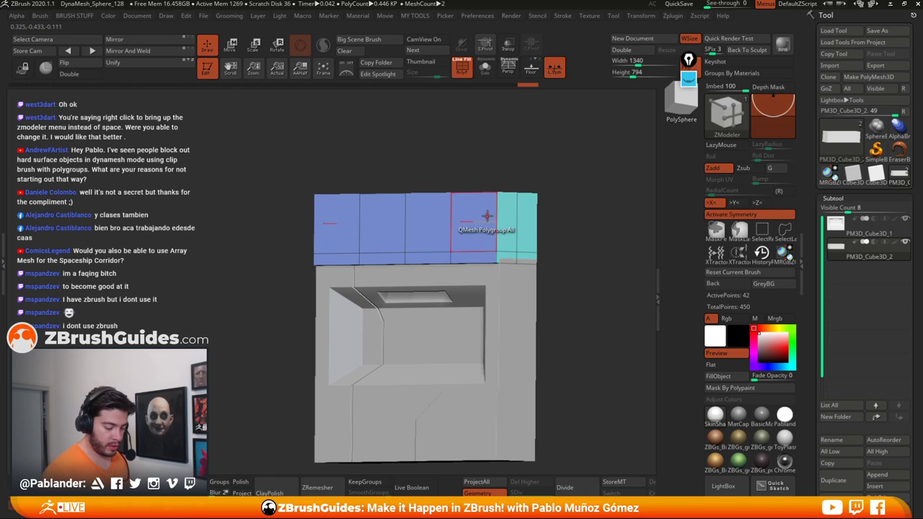
pyautogui.press('space')
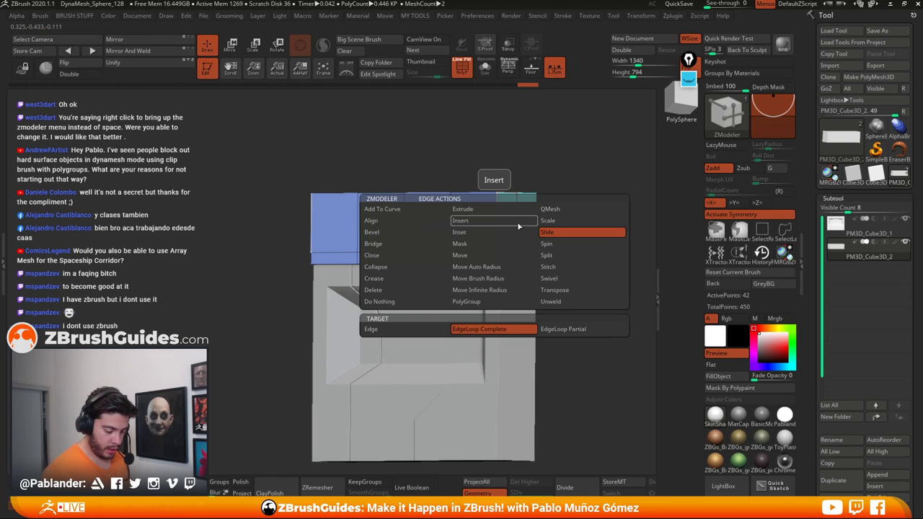
pyautogui.click(498, 220)
pyautogui.click(490, 376)
pyautogui.click(497, 227)
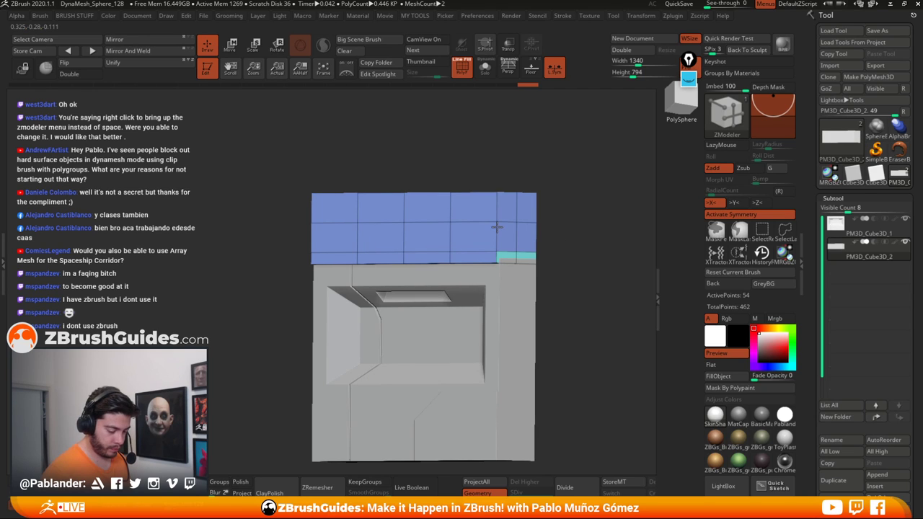
pyautogui.hotkey('ctrl', 'z')
pyautogui.press('space')
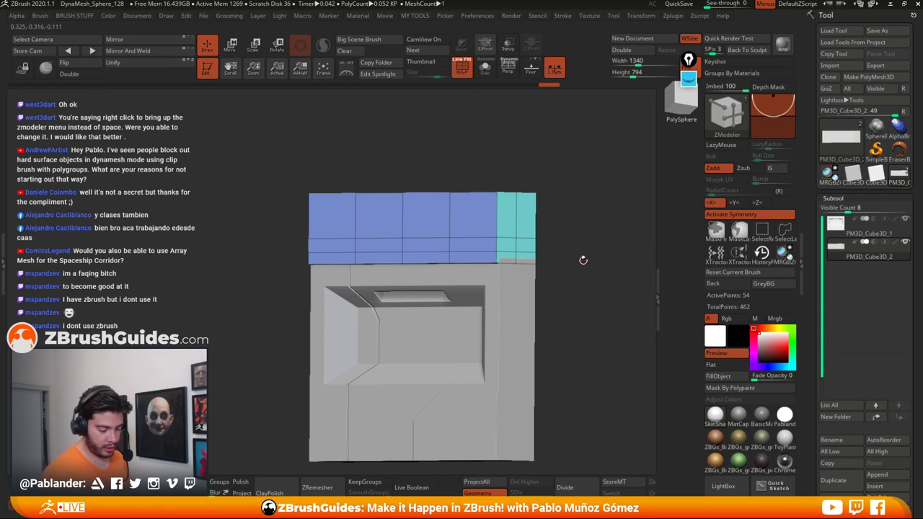
# Step: Mark the upper row of front faces as a temporary polygroup and pull it outward with QMesh into an overhang with a sloped underside
pyautogui.moveTo(583, 260); pyautogui.dragTo(575, 221)
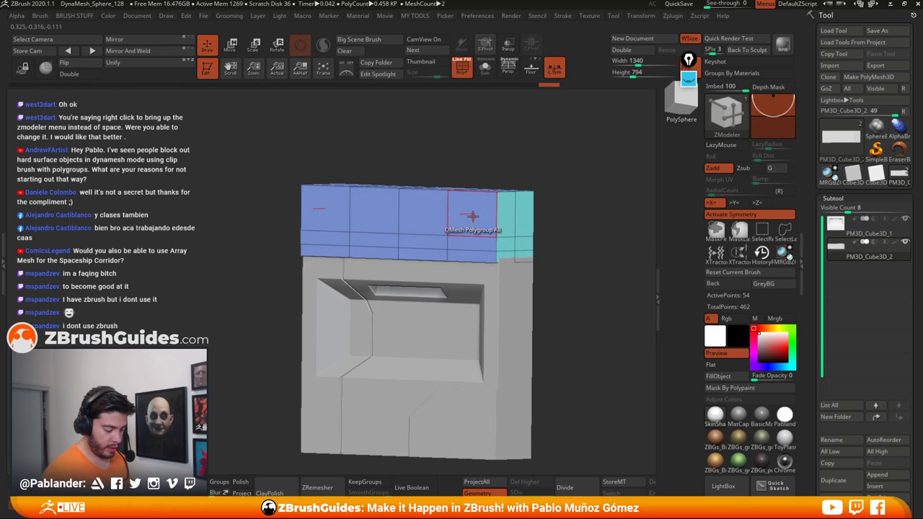
pyautogui.press('space')
pyautogui.click(555, 124)
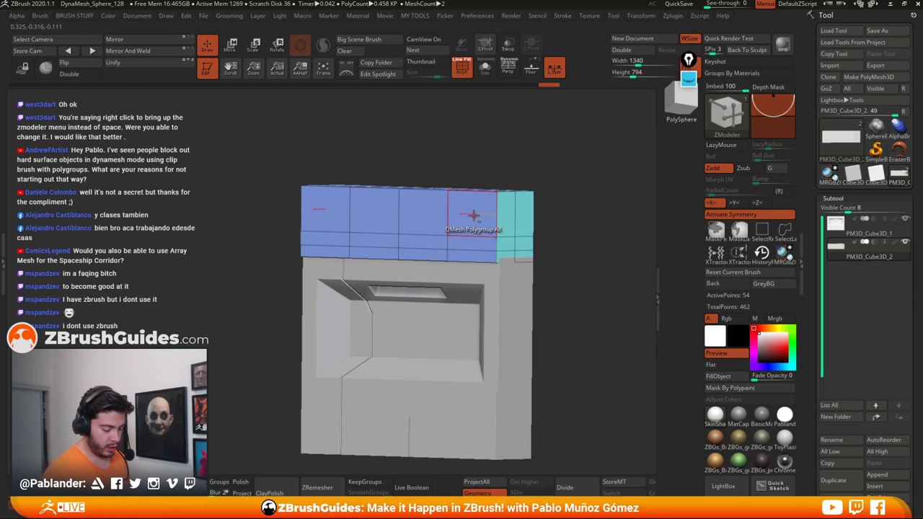
pyautogui.keyDown('alt'); pyautogui.moveTo(473, 215); pyautogui.dragTo(436, 216); pyautogui.keyUp('alt')
pyautogui.moveTo(580, 211); pyautogui.dragTo(562, 215)
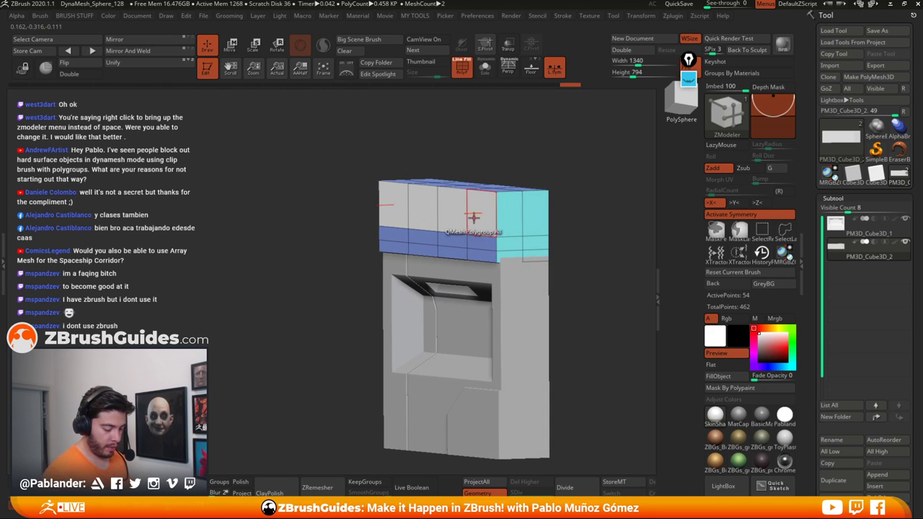
pyautogui.moveTo(477, 215); pyautogui.dragTo(443, 231)
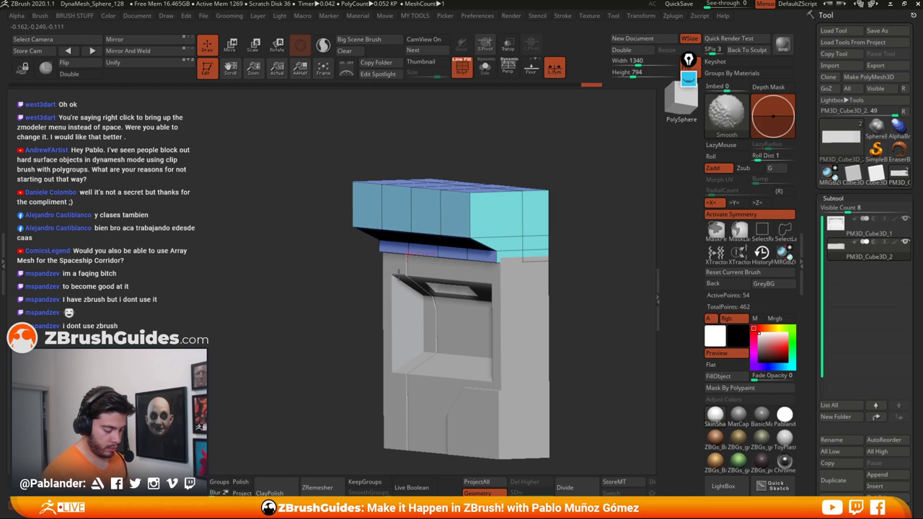
# Step: In side view, mask everything except the overhang's front portion and nudge that portion slightly outward with the Move gizmo
pyautogui.keyDown('shift'); pyautogui.moveTo(349, 295); pyautogui.dragTo(330, 322); pyautogui.keyUp('shift')
pyautogui.keyDown('alt'); pyautogui.moveTo(349, 406); pyautogui.dragTo(353, 348); pyautogui.keyUp('alt')
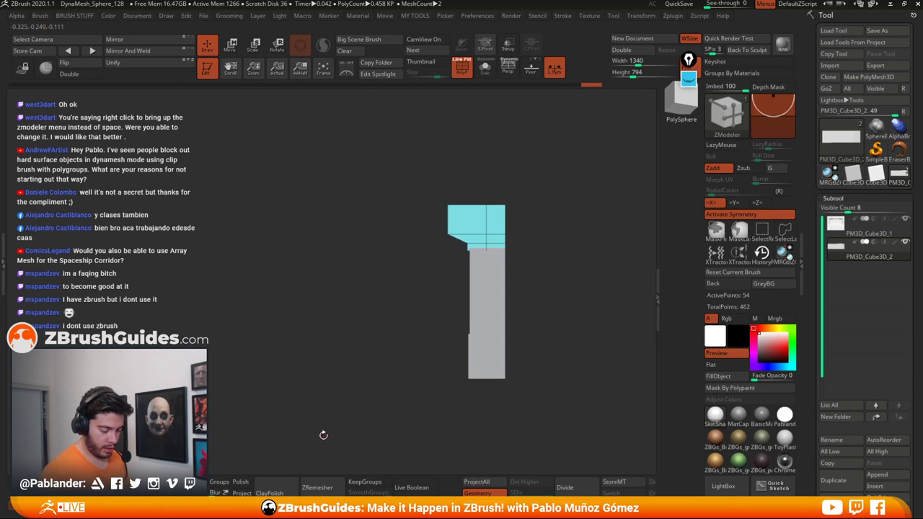
pyautogui.keyDown('ctrl'); pyautogui.moveTo(423, 175); pyautogui.dragTo(456, 263); pyautogui.keyUp('ctrl')
pyautogui.keyDown('ctrl'); pyautogui.click(540, 224); pyautogui.keyUp('ctrl')
pyautogui.click(240, 44)
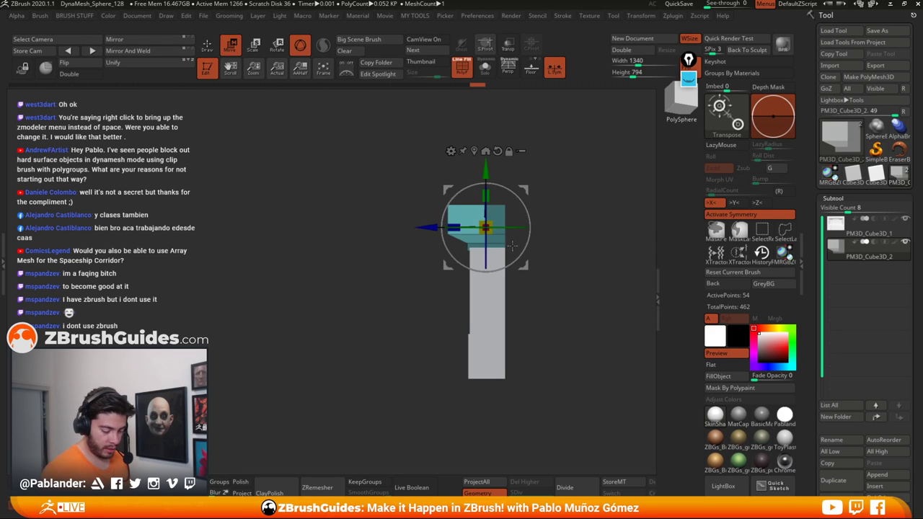
pyautogui.keyDown('alt'); pyautogui.moveTo(425, 226); pyautogui.dragTo(470, 227); pyautogui.keyUp('alt')
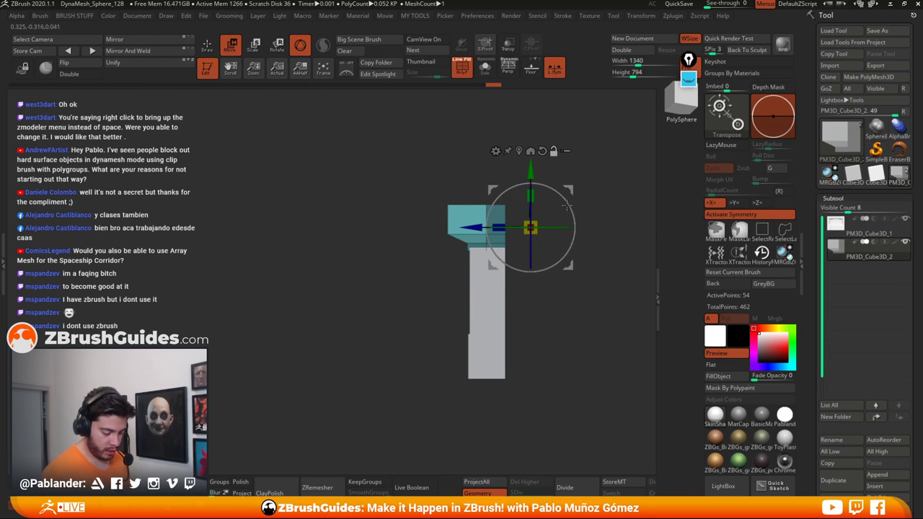
pyautogui.keyDown('alt'); pyautogui.moveTo(567, 191); pyautogui.dragTo(435, 300); pyautogui.keyUp('alt')
pyautogui.moveTo(342, 335); pyautogui.dragTo(341, 336)
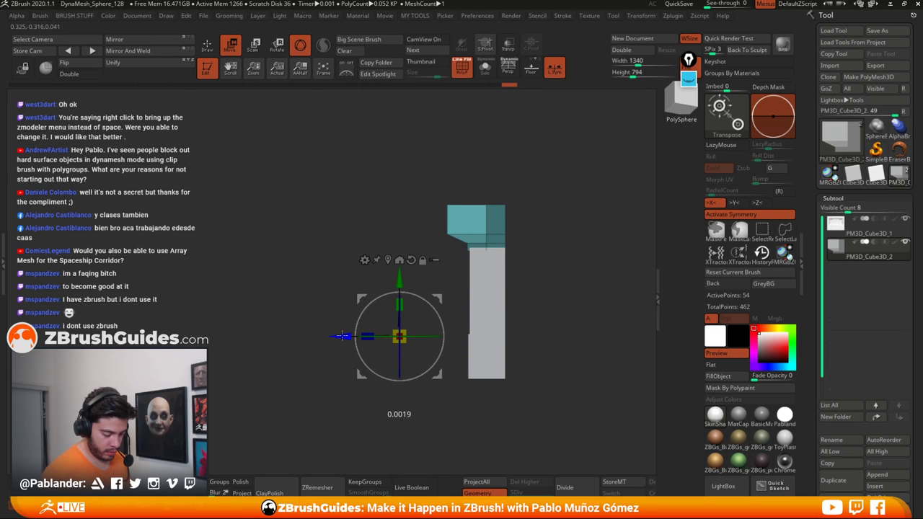
pyautogui.click(208, 47)
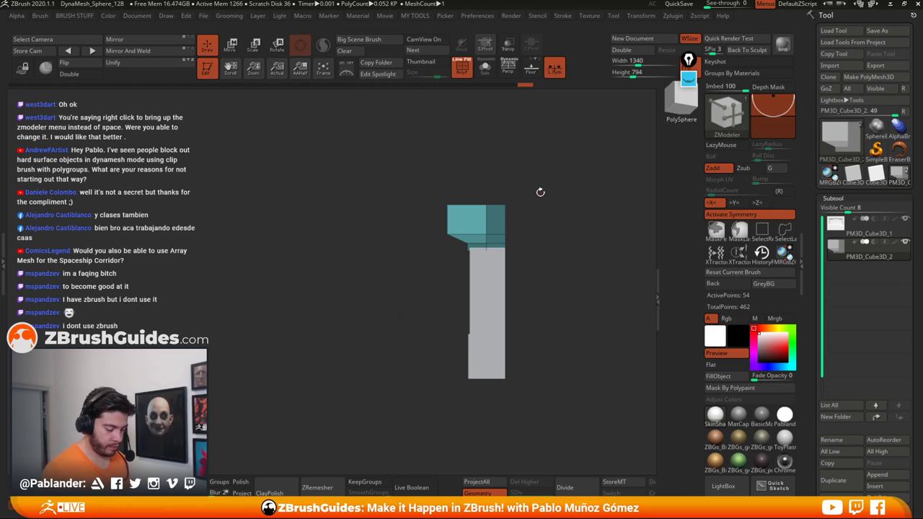
pyautogui.moveTo(513, 238)
pyautogui.mouseDown()
pyautogui.moveTo(615, 245)
pyautogui.moveTo(547, 264)
pyautogui.moveTo(525, 235)
pyautogui.moveTo(573, 228)
pyautogui.moveTo(539, 213)
pyautogui.moveTo(540, 225)
pyautogui.moveTo(552, 210)
pyautogui.moveTo(544, 216)
pyautogui.moveTo(568, 212)
pyautogui.moveTo(569, 196)
pyautogui.moveTo(595, 202)
pyautogui.moveTo(582, 186)
pyautogui.moveTo(562, 198)
pyautogui.mouseUp()
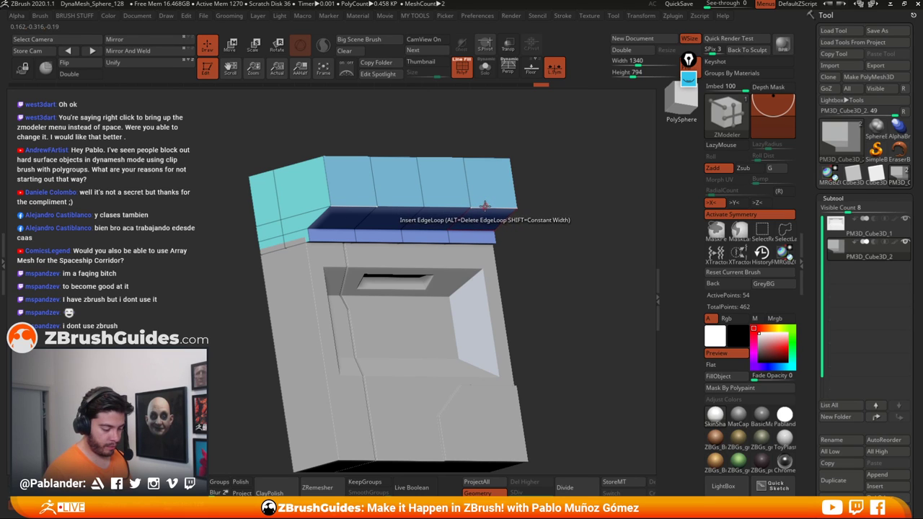
# Step: Bevel the complete edge loop along the overhang's lower front edge into a narrow chamfer strip around the top piece
pyautogui.press('space')
pyautogui.click(483, 207)
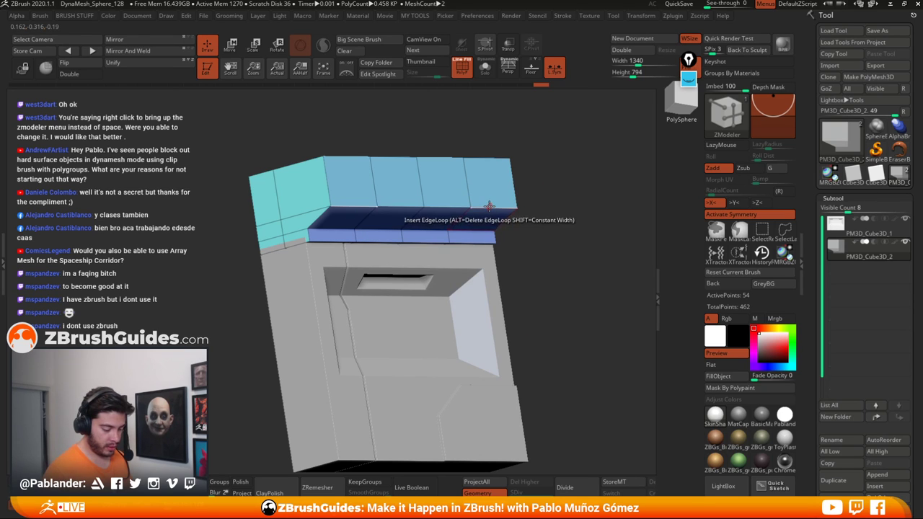
pyautogui.press('space')
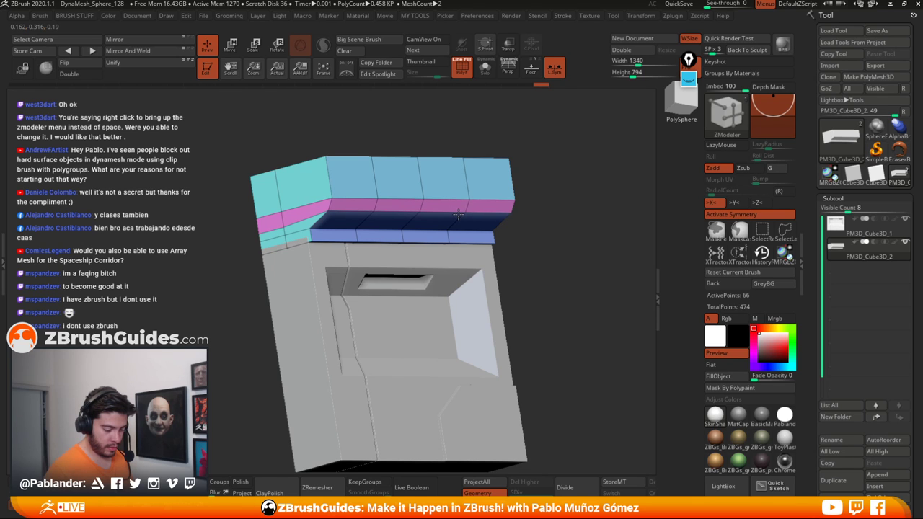
pyautogui.moveTo(561, 248)
pyautogui.mouseDown()
pyautogui.moveTo(577, 250)
pyautogui.moveTo(577, 241)
pyautogui.moveTo(553, 230)
pyautogui.moveTo(545, 253)
pyautogui.mouseUp()
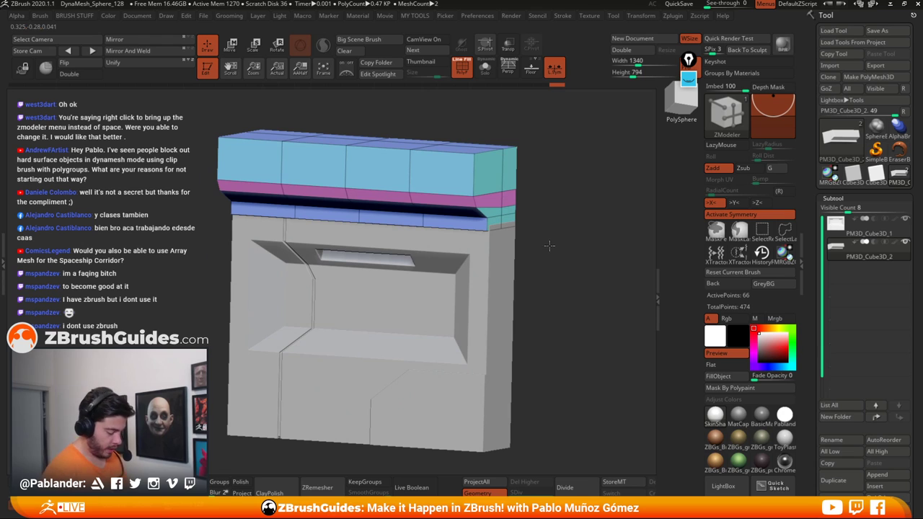
# Step: Turn on Dynamic Subdiv for the top piece and preview its smoothing with QGrid 0 and SmoothSubdiv 3
pyautogui.moveTo(819, 291); pyautogui.dragTo(816, 207)
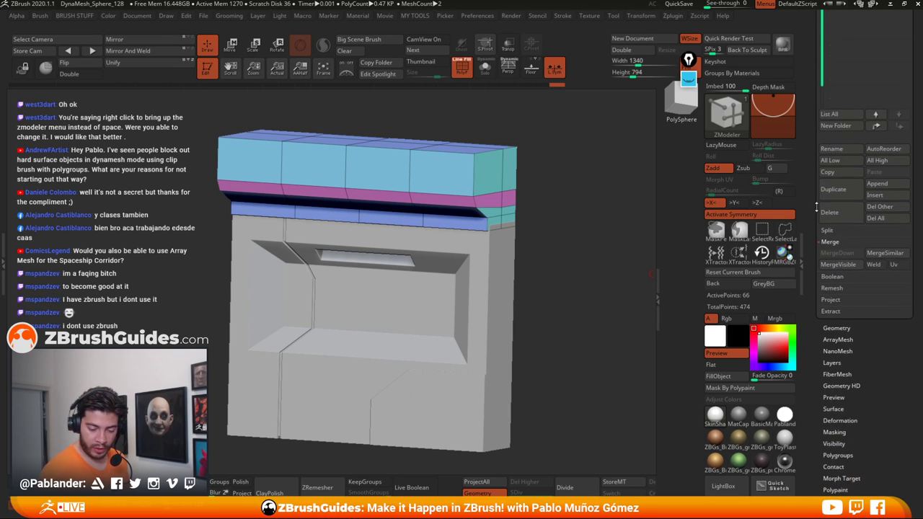
pyautogui.click(852, 327)
pyautogui.moveTo(812, 168); pyautogui.dragTo(810, 238)
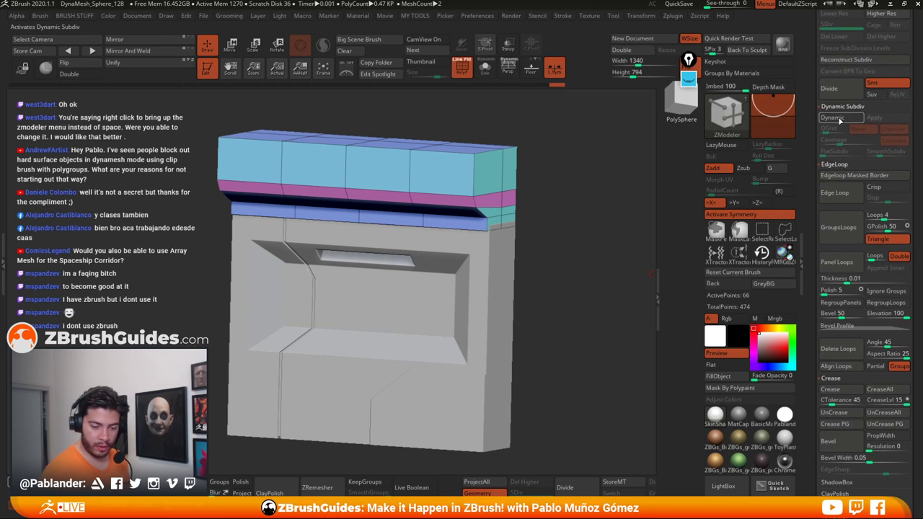
pyautogui.click(839, 121)
pyautogui.keyDown('shift'); pyautogui.moveTo(556, 243); pyautogui.dragTo(563, 196); pyautogui.keyUp('shift')
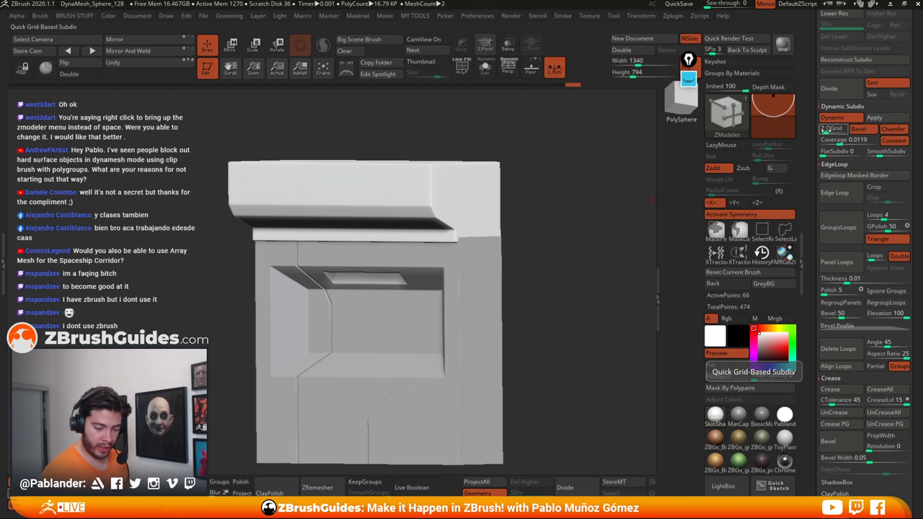
pyautogui.moveTo(828, 129); pyautogui.dragTo(821, 132)
pyautogui.moveTo(548, 263); pyautogui.dragTo(592, 238)
pyautogui.moveTo(878, 154); pyautogui.dragTo(884, 153)
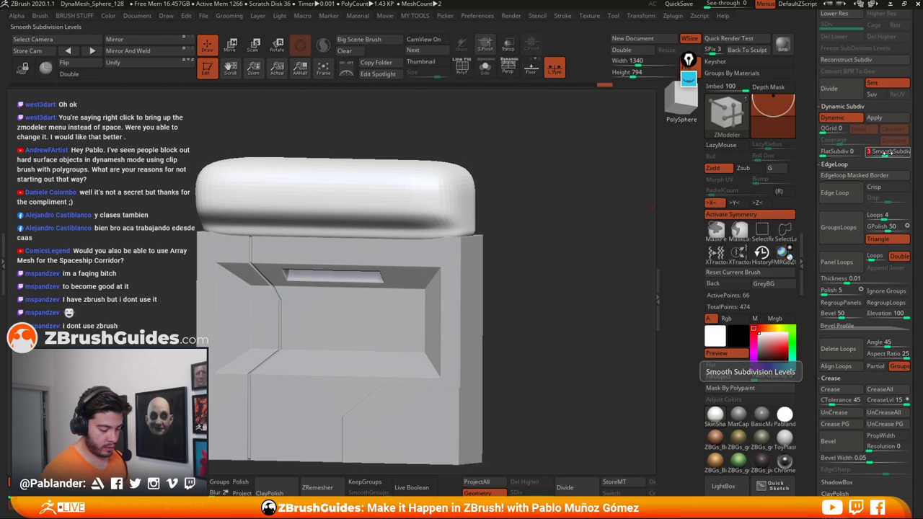
# Step: Show the polyframe over the smoothed preview from the front and switch Dynamic Subdiv off again
pyautogui.click(486, 69)
pyautogui.click(486, 69)
pyautogui.click(462, 68)
pyautogui.moveTo(555, 216); pyautogui.dragTo(570, 176)
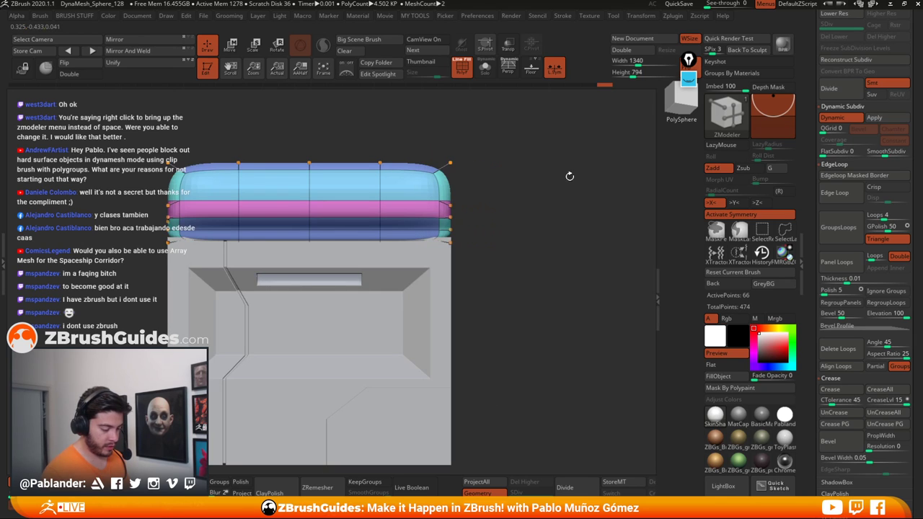
pyautogui.click(462, 67)
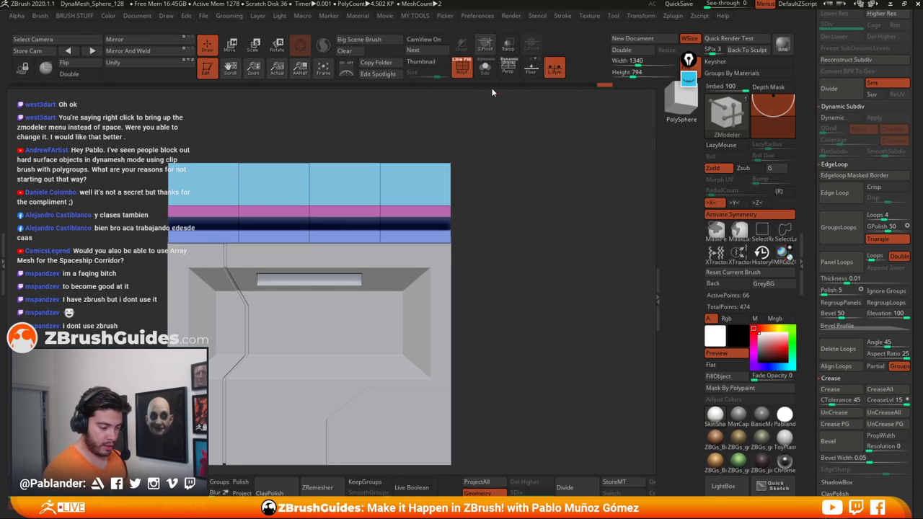
pyautogui.click(462, 67)
# Step: Isolate the top piece with Solo and bevel the two off-centre vertical edge loops into very thin strips using Bevel EdgeLoop Complete
pyautogui.click(484, 68)
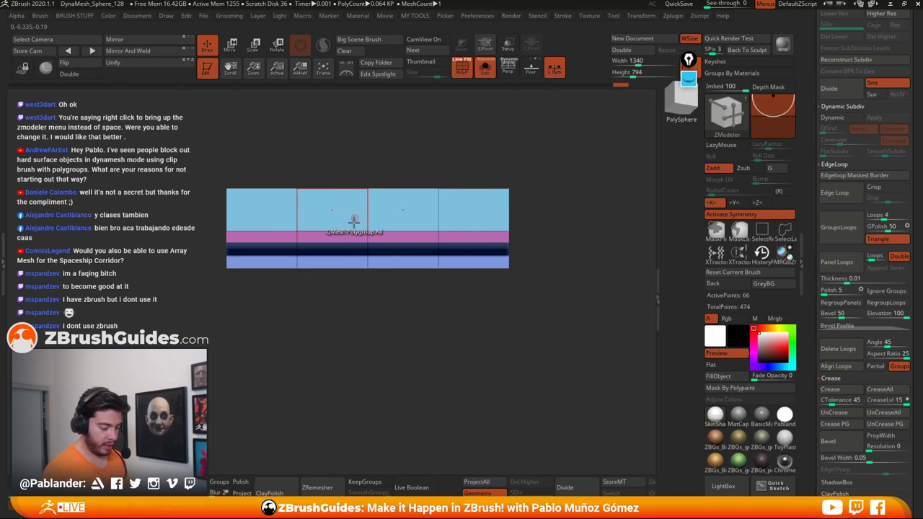
pyautogui.moveTo(461, 288); pyautogui.dragTo(461, 329)
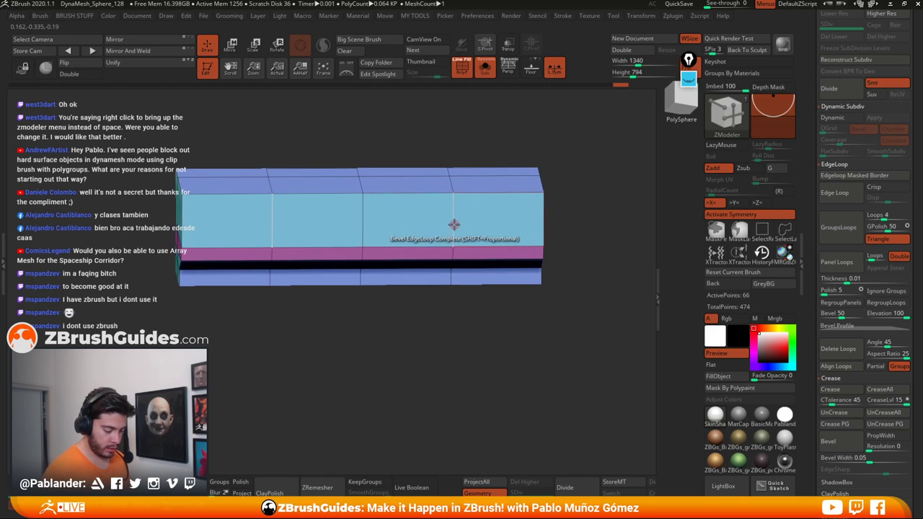
pyautogui.press('space')
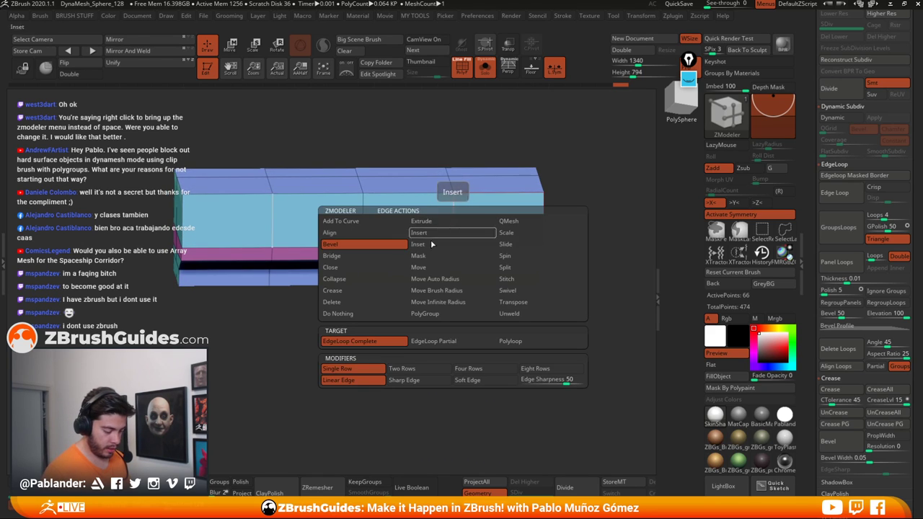
pyautogui.click(356, 248)
pyautogui.moveTo(453, 215)
pyautogui.mouseDown()
pyautogui.moveTo(454, 226)
pyautogui.moveTo(455, 213)
pyautogui.mouseUp()
pyautogui.hotkey('ctrl', 'z')
pyautogui.hotkey('ctrl', 'shift', 'z')
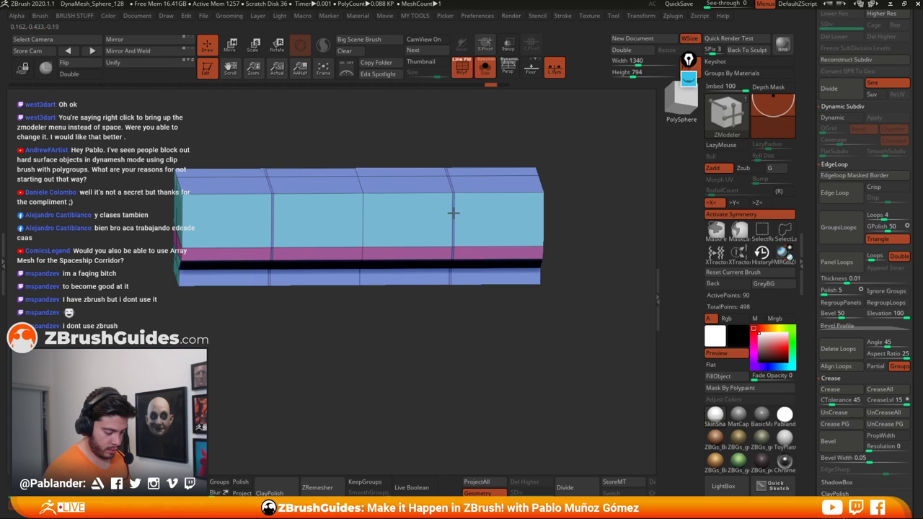
pyautogui.hotkey('ctrl', 'z')
pyautogui.hotkey('ctrl', 'shift', 'z')
pyautogui.hotkey('ctrl', 'z')
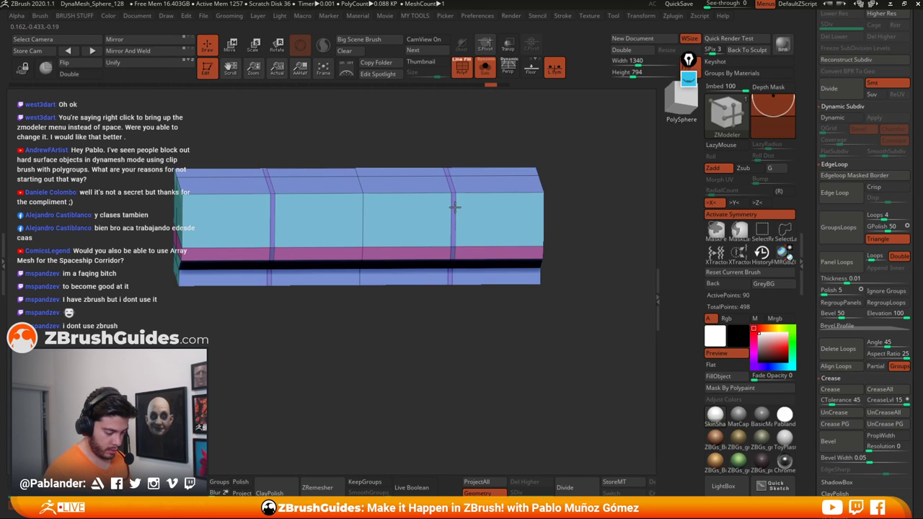
pyautogui.moveTo(455, 206); pyautogui.dragTo(453, 208)
# Step: Turn off symmetry and bevel the centre vertical edge loop of the top piece into a matching thin strip
pyautogui.moveTo(453, 347); pyautogui.dragTo(470, 360)
pyautogui.click(747, 214)
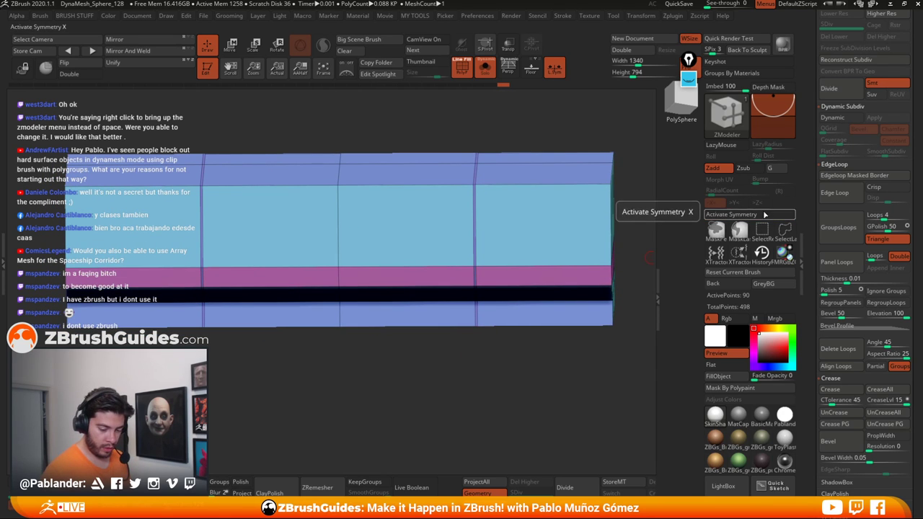
pyautogui.click(336, 219)
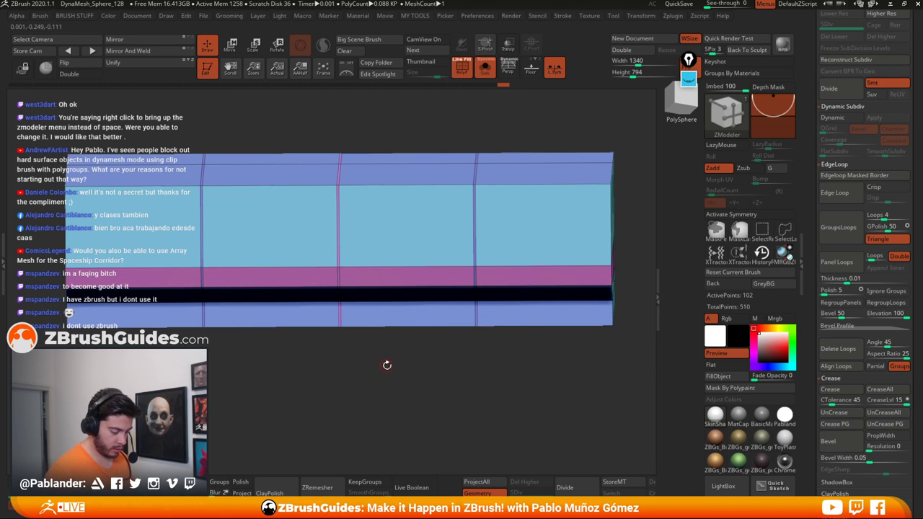
pyautogui.moveTo(387, 365); pyautogui.dragTo(416, 356)
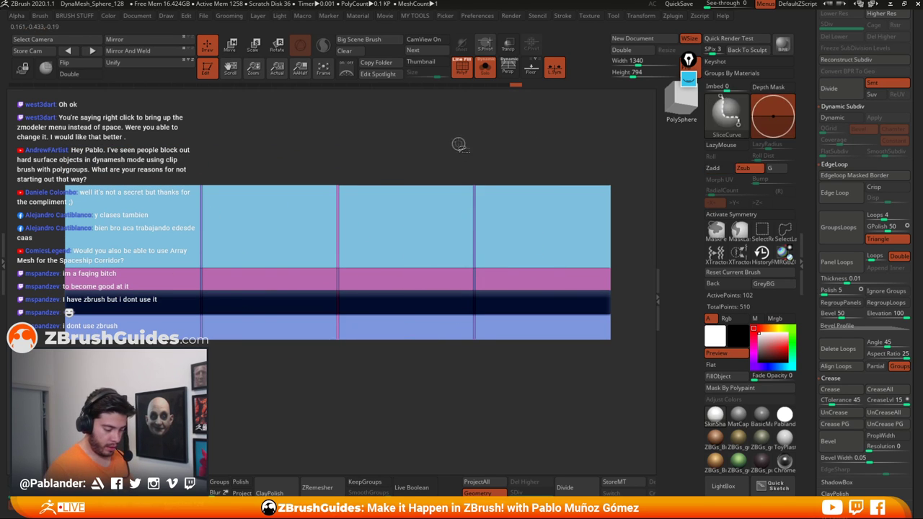
# Step: Isolate sections of the top piece between the thin vertical strips by rectangle selection and restore the whole piece's visibility
pyautogui.keyDown('ctrl'); pyautogui.keyDown('shift'); pyautogui.moveTo(462, 145); pyautogui.dragTo(479, 345); pyautogui.keyUp('shift'); pyautogui.keyUp('ctrl')
pyautogui.hotkey('ctrl', 'z')
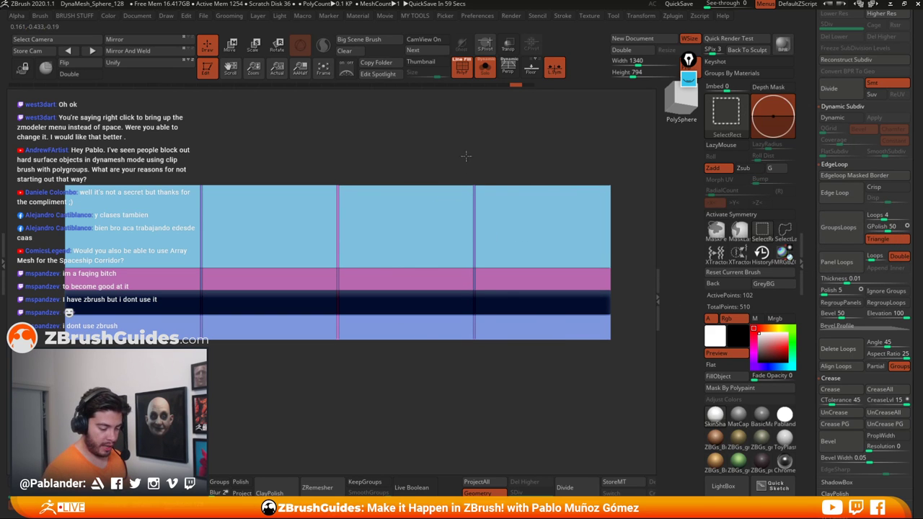
pyautogui.keyDown('ctrl'); pyautogui.keyDown('shift'); pyautogui.moveTo(464, 152); pyautogui.dragTo(510, 395); pyautogui.keyUp('shift'); pyautogui.keyUp('ctrl')
pyautogui.keyDown('ctrl'); pyautogui.keyDown('shift'); pyautogui.click(328, 162); pyautogui.keyUp('shift'); pyautogui.keyUp('ctrl')
pyautogui.keyDown('ctrl'); pyautogui.keyDown('shift'); pyautogui.moveTo(325, 144); pyautogui.dragTo(366, 395); pyautogui.keyUp('shift'); pyautogui.keyUp('ctrl')
pyautogui.keyDown('ctrl'); pyautogui.keyDown('alt'); pyautogui.keyDown('shift'); pyautogui.moveTo(189, 134); pyautogui.dragTo(223, 376); pyautogui.keyUp('shift'); pyautogui.keyUp('alt'); pyautogui.keyUp('ctrl')
pyautogui.keyDown('ctrl'); pyautogui.keyDown('shift'); pyautogui.moveTo(335, 331); pyautogui.dragTo(347, 367); pyautogui.keyUp('shift'); pyautogui.keyUp('ctrl')
pyautogui.keyDown('ctrl'); pyautogui.keyDown('shift'); pyautogui.moveTo(480, 259); pyautogui.dragTo(532, 254); pyautogui.keyUp('shift'); pyautogui.keyUp('ctrl')
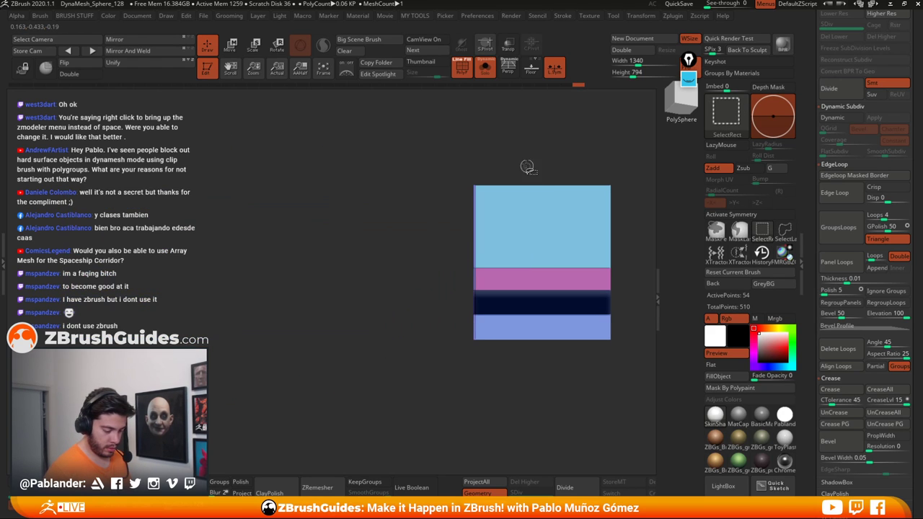
pyautogui.keyDown('ctrl'); pyautogui.keyDown('shift'); pyautogui.moveTo(527, 151); pyautogui.dragTo(640, 381); pyautogui.keyUp('shift'); pyautogui.keyUp('ctrl')
pyautogui.keyDown('ctrl'); pyautogui.keyDown('shift'); pyautogui.click(383, 346); pyautogui.keyUp('shift'); pyautogui.keyUp('ctrl')
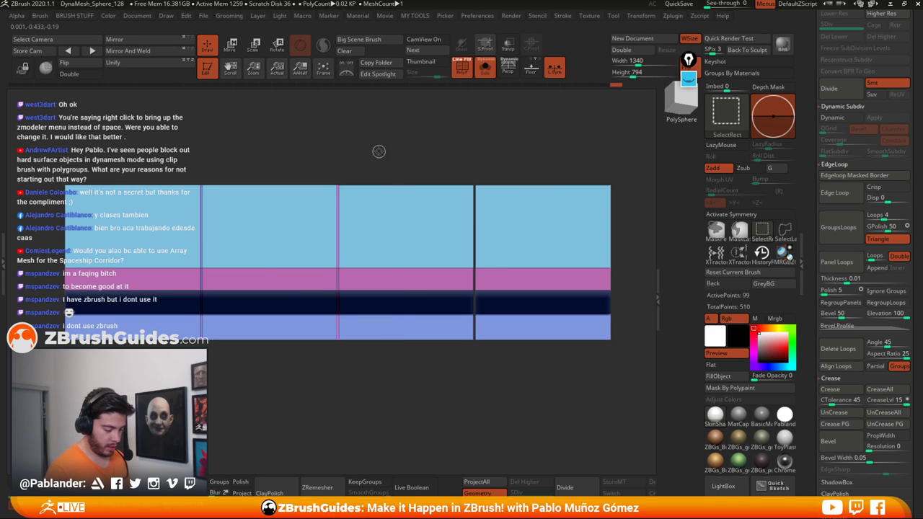
pyautogui.keyDown('ctrl'); pyautogui.keyDown('shift'); pyautogui.moveTo(378, 151); pyautogui.dragTo(404, 382); pyautogui.keyUp('shift'); pyautogui.keyUp('ctrl')
pyautogui.keyDown('ctrl'); pyautogui.keyDown('shift'); pyautogui.click(406, 356); pyautogui.keyUp('shift'); pyautogui.keyUp('ctrl')
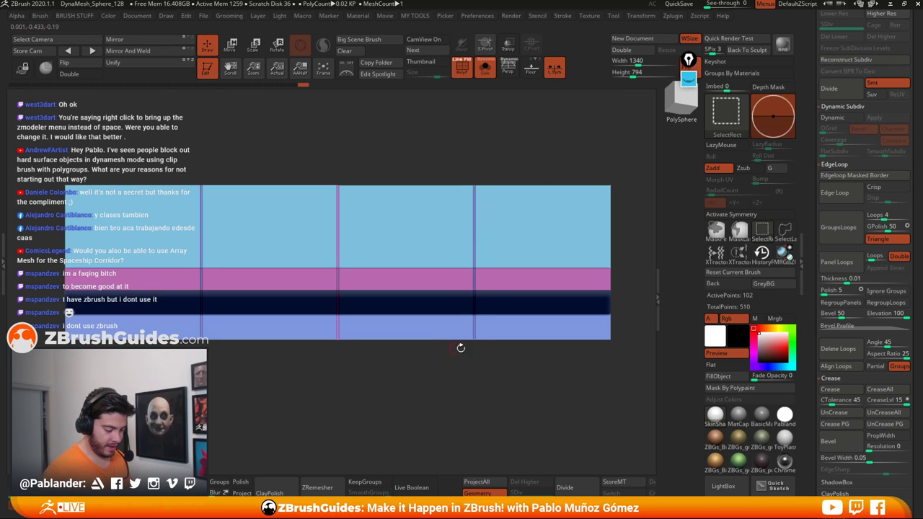
# Step: Turn X symmetry back on and push the two off-centre thin strips inward with QMesh Polygroup All to form shallow grooves
pyautogui.moveTo(483, 220); pyautogui.dragTo(482, 201)
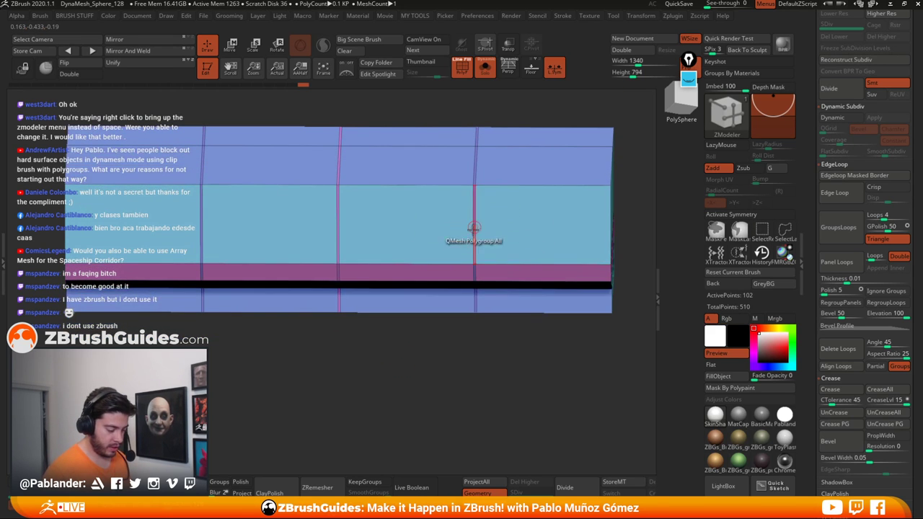
pyautogui.moveTo(425, 338)
pyautogui.mouseDown()
pyautogui.moveTo(431, 354)
pyautogui.moveTo(424, 351)
pyautogui.mouseUp()
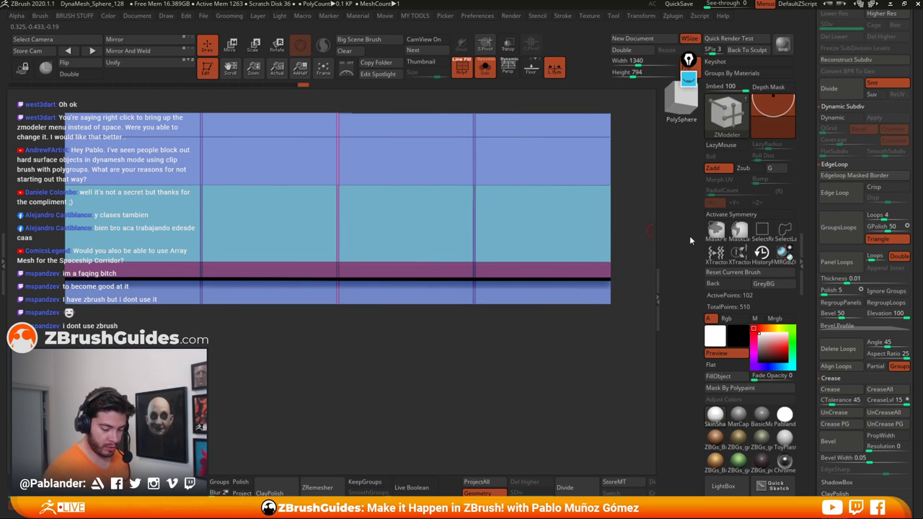
pyautogui.click(750, 215)
pyautogui.press('space')
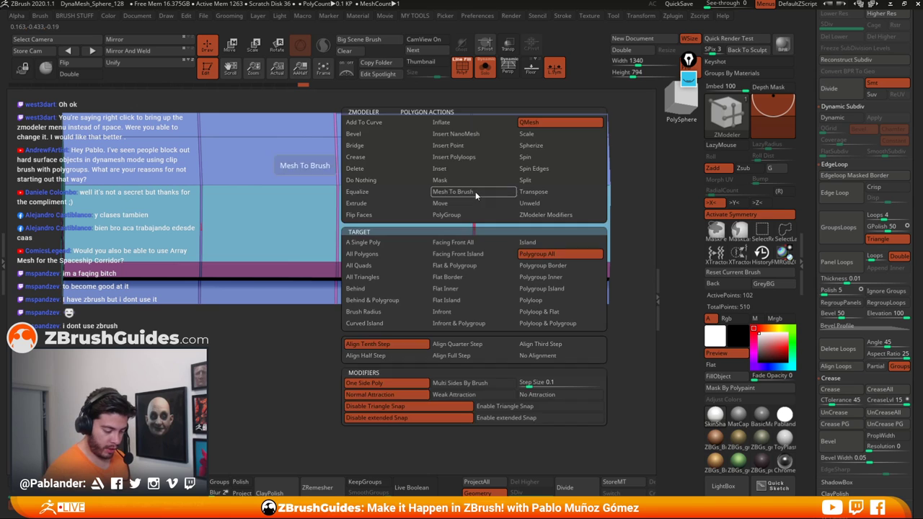
pyautogui.click(540, 124)
pyautogui.keyDown('ctrl'); pyautogui.moveTo(492, 175); pyautogui.dragTo(472, 191, button='right'); pyautogui.keyUp('ctrl')
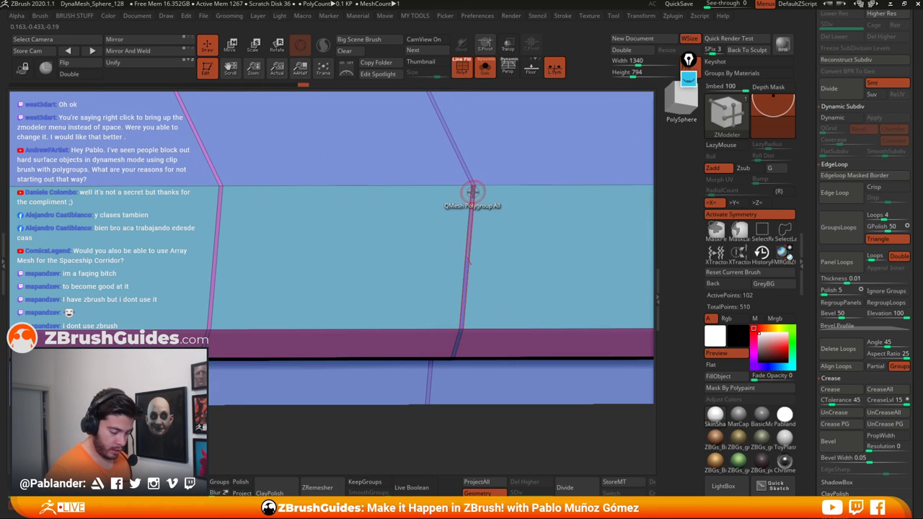
pyautogui.moveTo(471, 193); pyautogui.dragTo(462, 204)
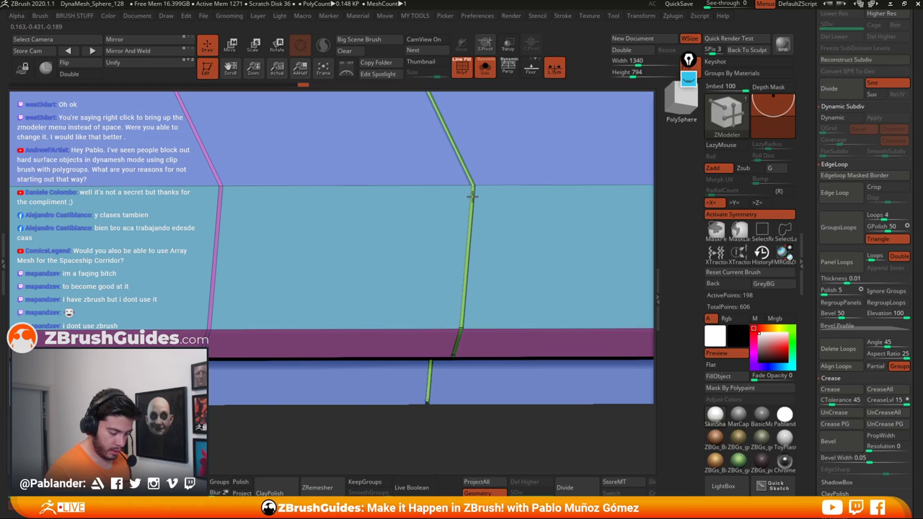
pyautogui.click(473, 193)
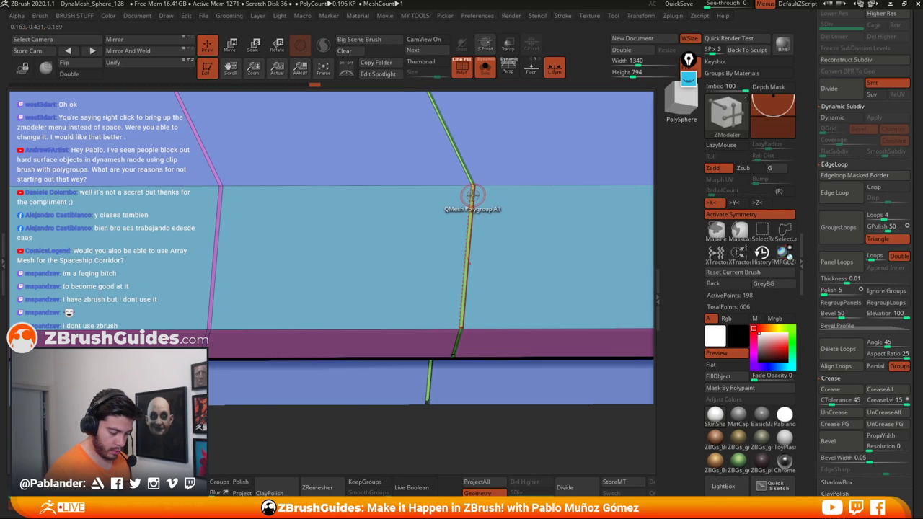
pyautogui.click(472, 193)
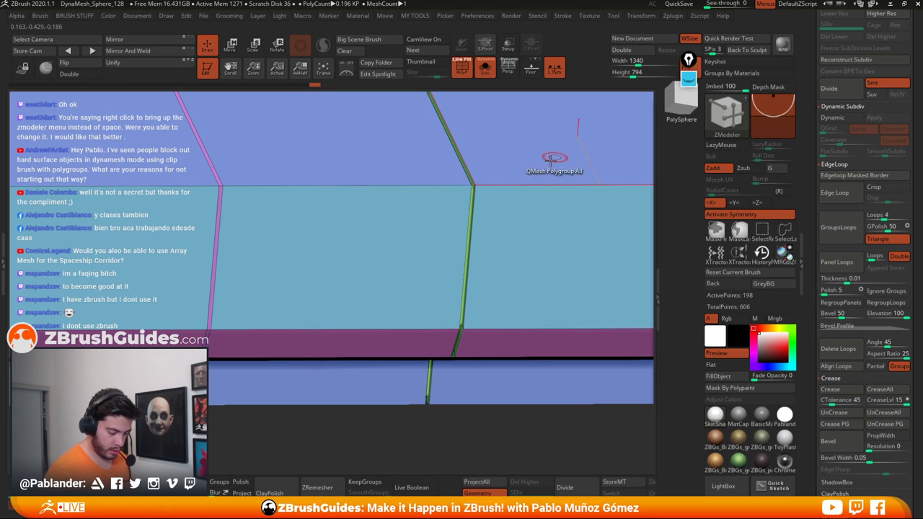
pyautogui.keyDown('alt'); pyautogui.moveTo(460, 223); pyautogui.dragTo(539, 216, button='right'); pyautogui.keyUp('alt')
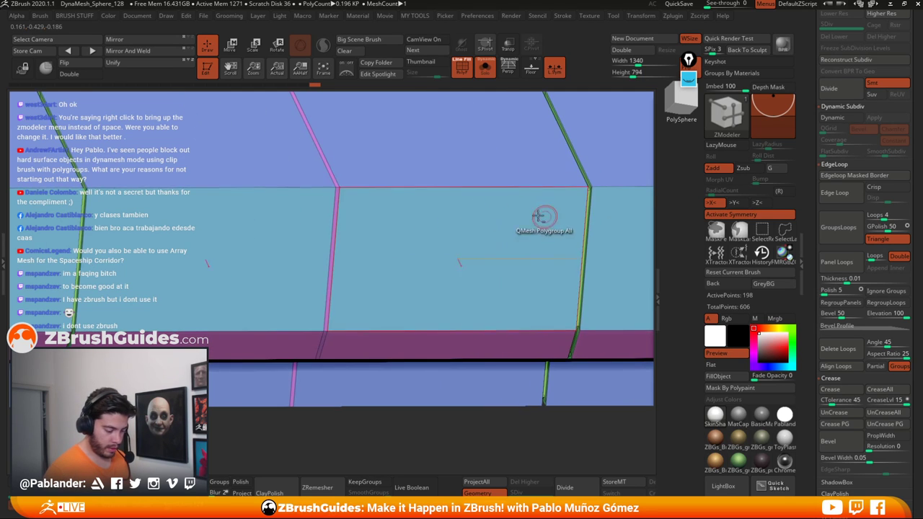
# Step: Push the centre vertical strip of the top piece inward with QMesh Polygroup All to form a shallow groove matching the other two
pyautogui.click(336, 196)
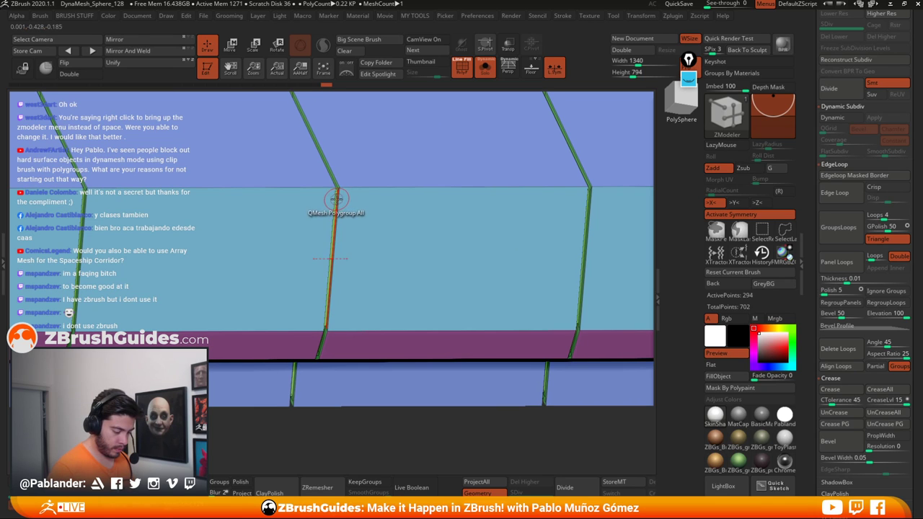
pyautogui.hotkey('ctrl', 'z')
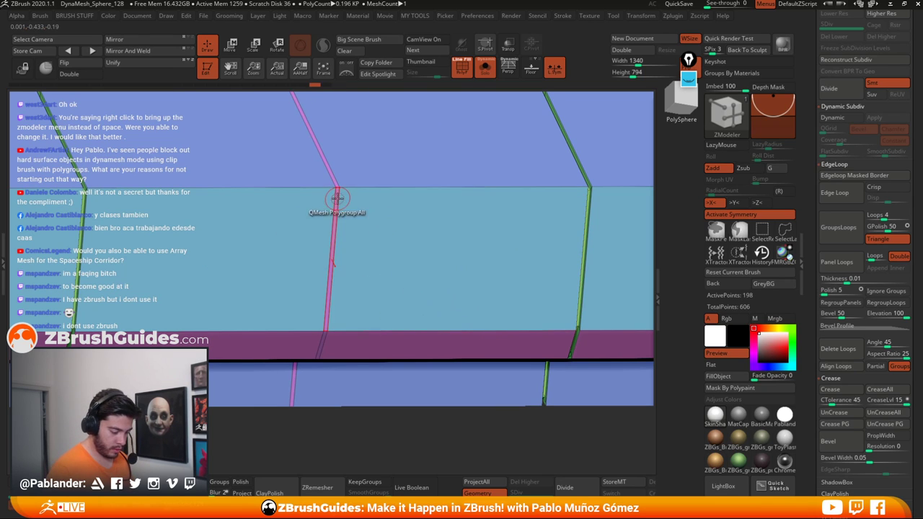
pyautogui.click(336, 196)
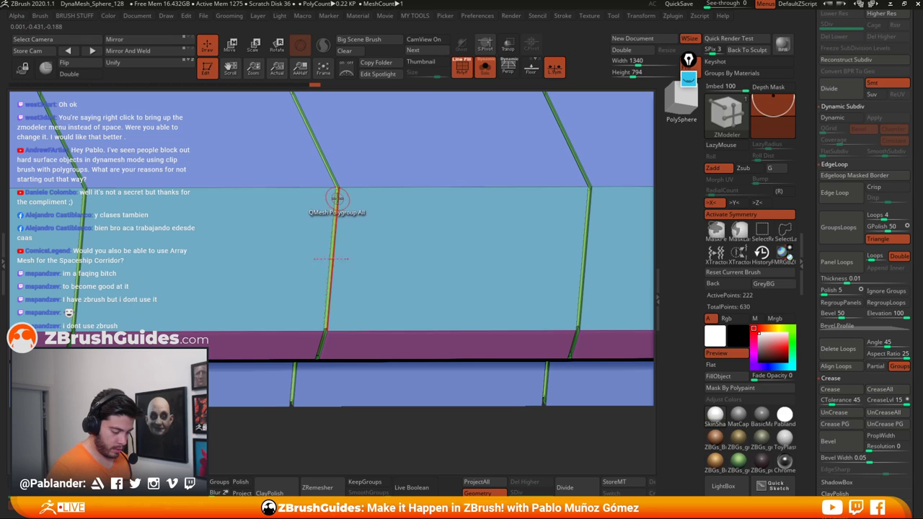
pyautogui.hotkey('ctrl', 'z')
pyautogui.click(336, 196)
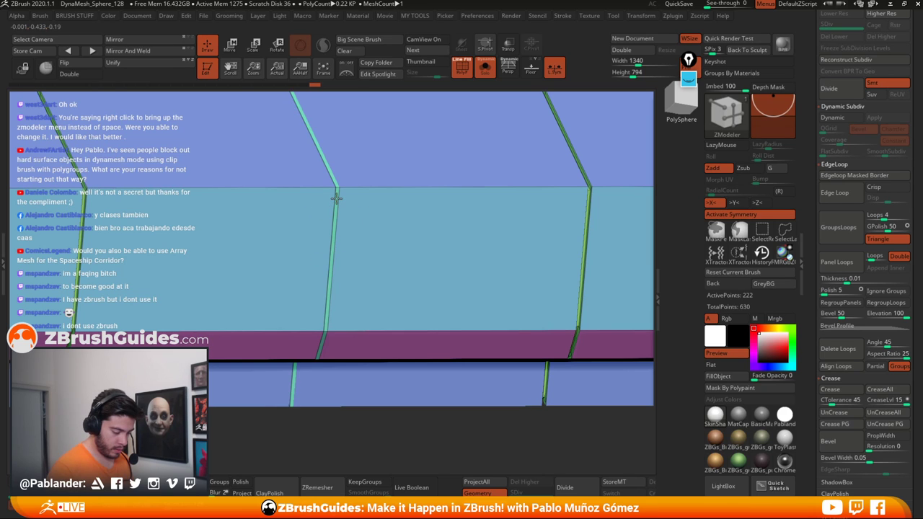
pyautogui.moveTo(321, 206)
pyautogui.mouseDown()
pyautogui.moveTo(318, 223)
pyautogui.moveTo(327, 189)
pyautogui.mouseUp()
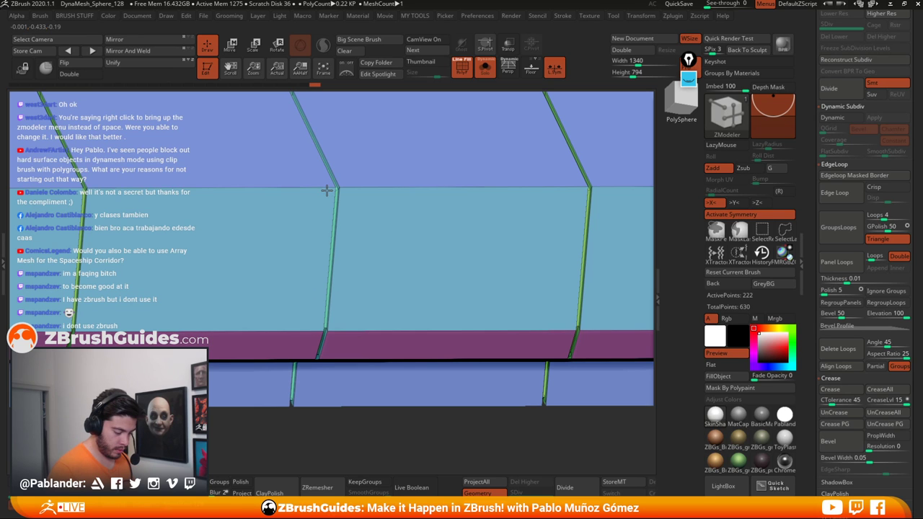
pyautogui.click(336, 206)
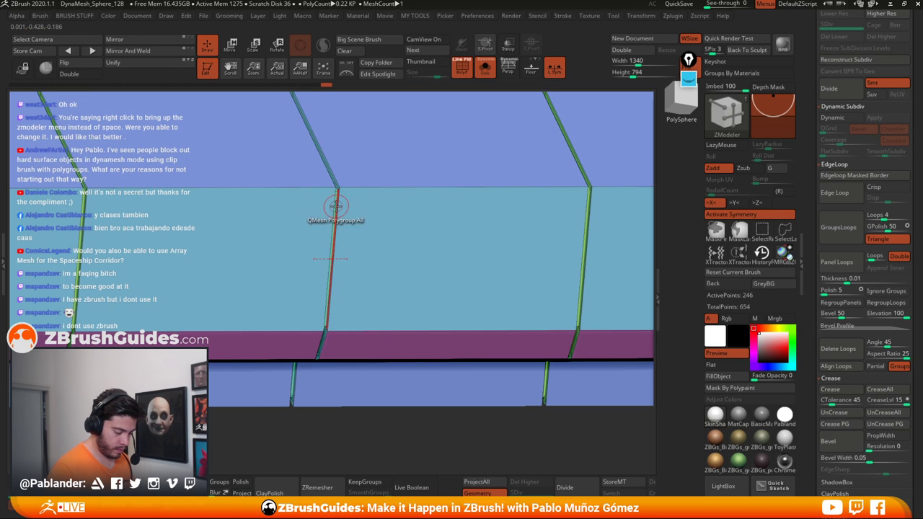
pyautogui.keyDown('ctrl'); pyautogui.moveTo(411, 266); pyautogui.dragTo(412, 226, button='right'); pyautogui.keyUp('ctrl')
pyautogui.keyDown('ctrl'); pyautogui.moveTo(500, 289); pyautogui.dragTo(488, 250, button='right'); pyautogui.keyUp('ctrl')
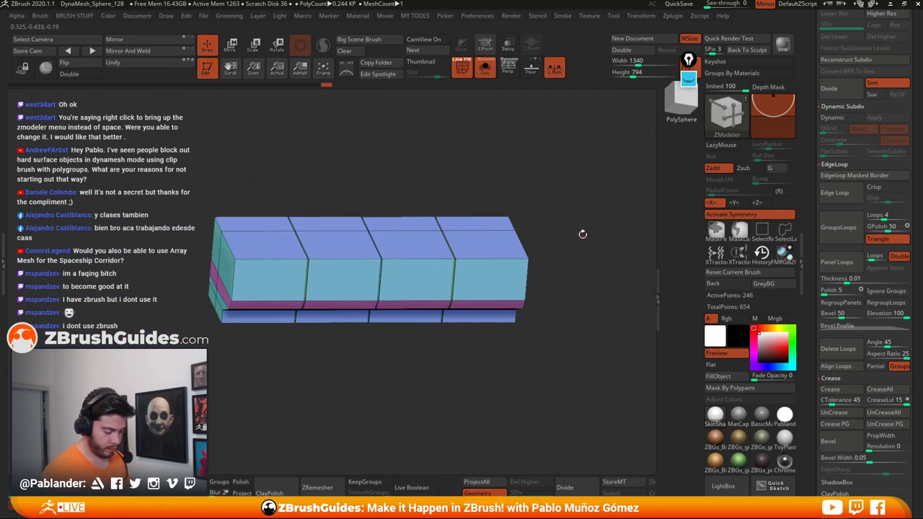
# Step: Preview the top piece smoothed with Dynamic Subdiv, without polyframe, both alone and together with the wall panel below it
pyautogui.keyDown('shift'); pyautogui.moveTo(582, 233); pyautogui.dragTo(545, 281, button='right'); pyautogui.keyUp('shift')
pyautogui.moveTo(456, 251); pyautogui.dragTo(547, 274, button='right')
pyautogui.click(462, 69)
pyautogui.click(841, 118)
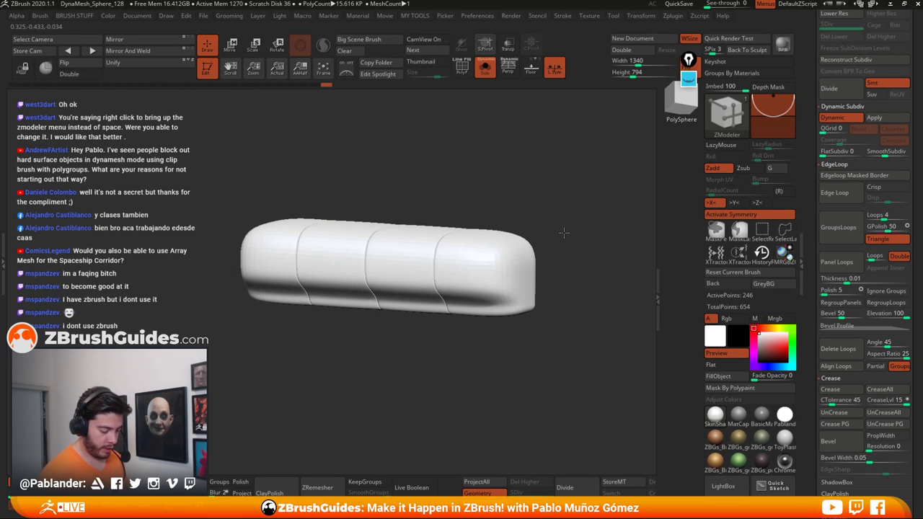
pyautogui.moveTo(564, 232); pyautogui.dragTo(570, 232, button='right')
pyautogui.click(484, 69)
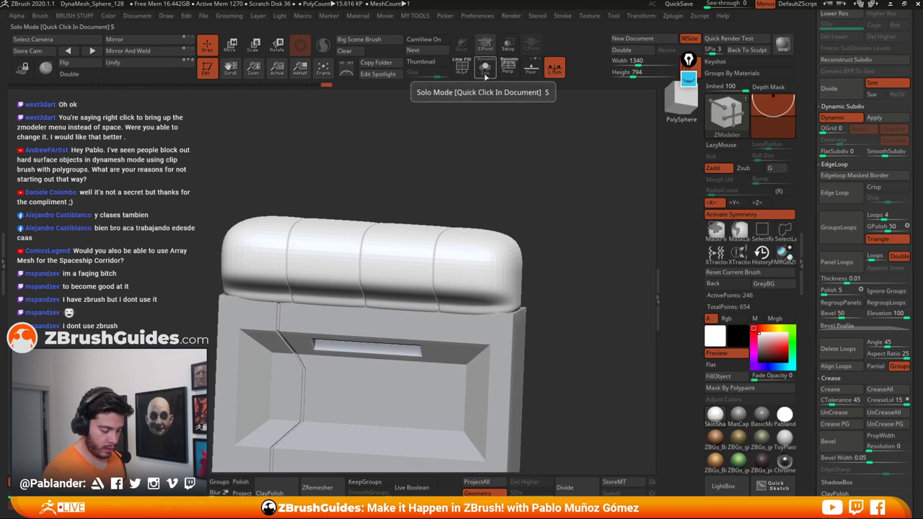
pyautogui.click(484, 71)
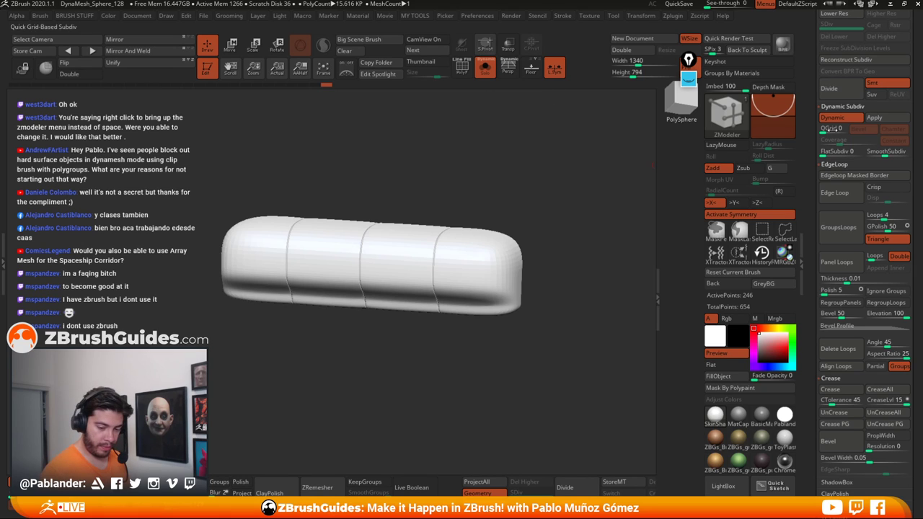
pyautogui.click(836, 118)
pyautogui.keyDown('shift'); pyautogui.moveTo(565, 216); pyautogui.dragTo(509, 171, button='right'); pyautogui.keyUp('shift')
pyautogui.click(462, 68)
# Step: Bevel the bottom perimeter edge loop of the top piece into a thin strip using Bevel EdgeLoop Complete
pyautogui.keyDown('alt'); pyautogui.moveTo(567, 239); pyautogui.dragTo(569, 223, button='right'); pyautogui.keyUp('alt')
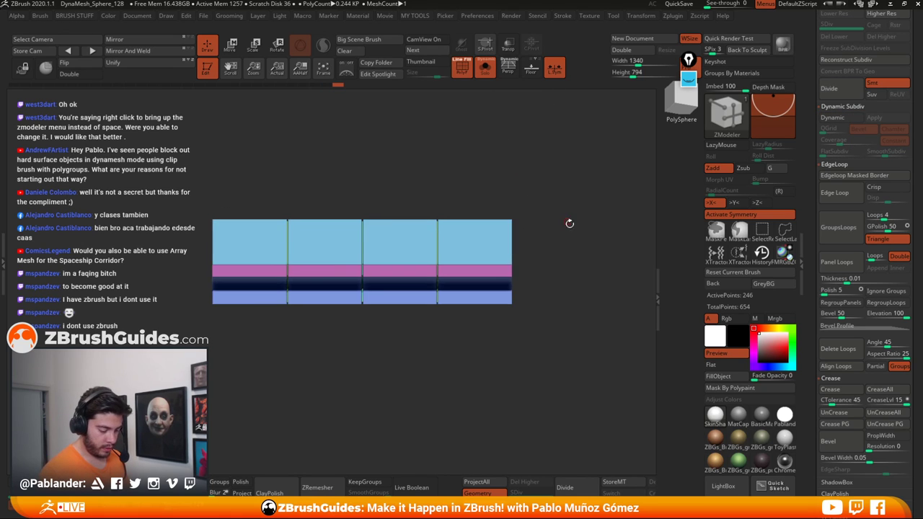
pyautogui.moveTo(570, 223); pyautogui.dragTo(591, 228)
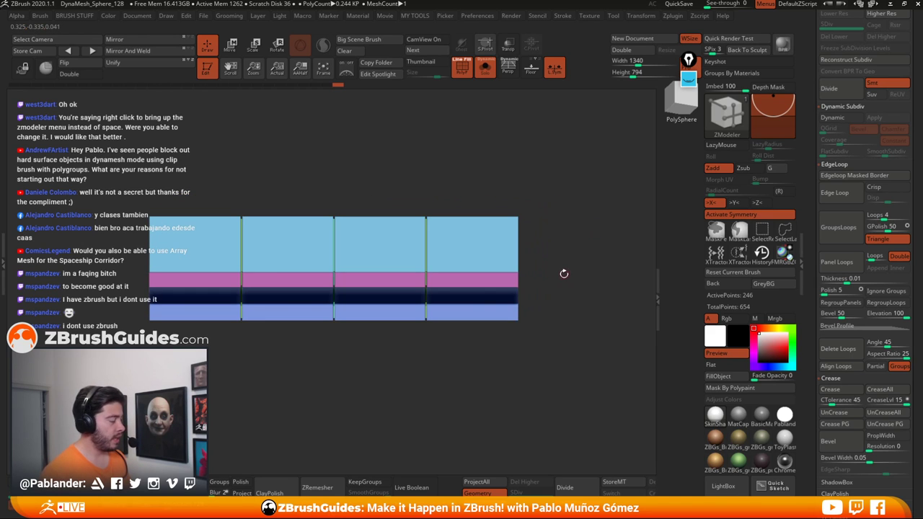
pyautogui.moveTo(529, 340); pyautogui.dragTo(488, 324)
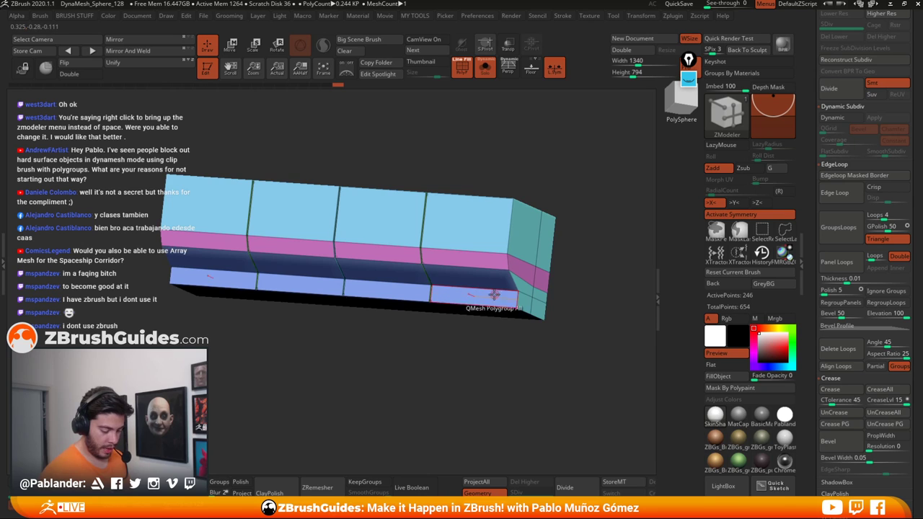
pyautogui.moveTo(469, 356); pyautogui.dragTo(487, 307)
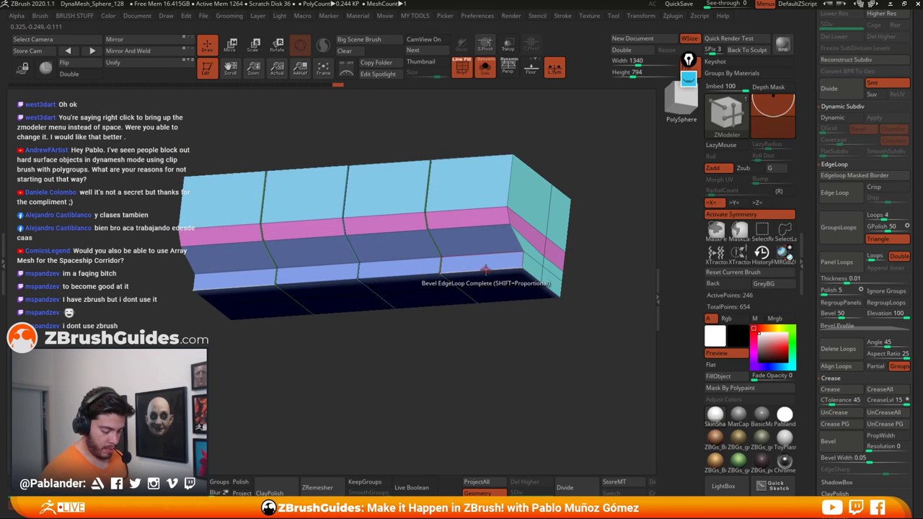
pyautogui.press('space')
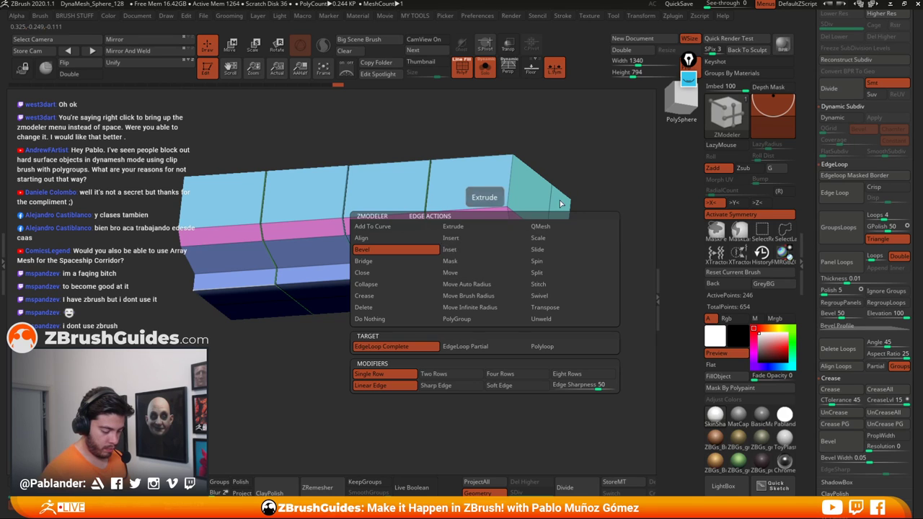
pyautogui.moveTo(479, 273); pyautogui.dragTo(483, 272)
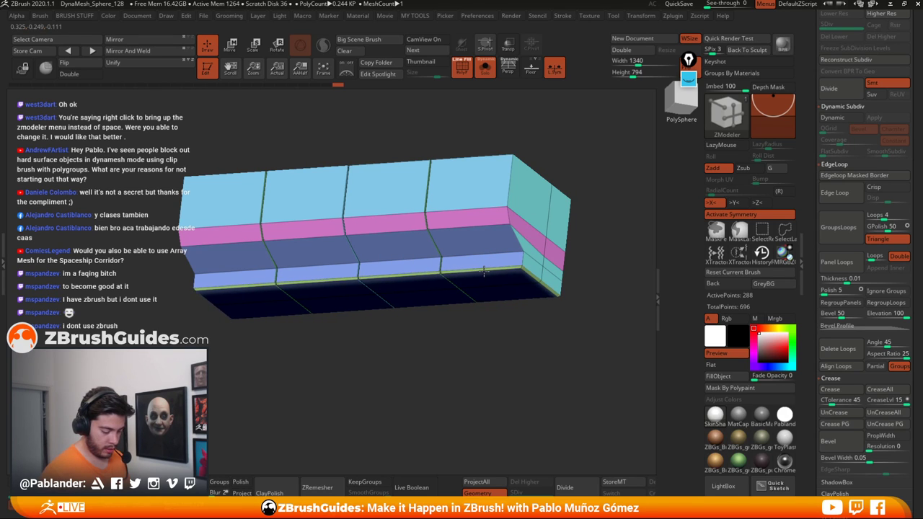
# Step: Show the wall panel again, mask the top piece except its lower front bevelled edge, and nudge that edge along the depth axis in side view
pyautogui.moveTo(470, 324); pyautogui.dragTo(462, 360)
pyautogui.click(485, 68)
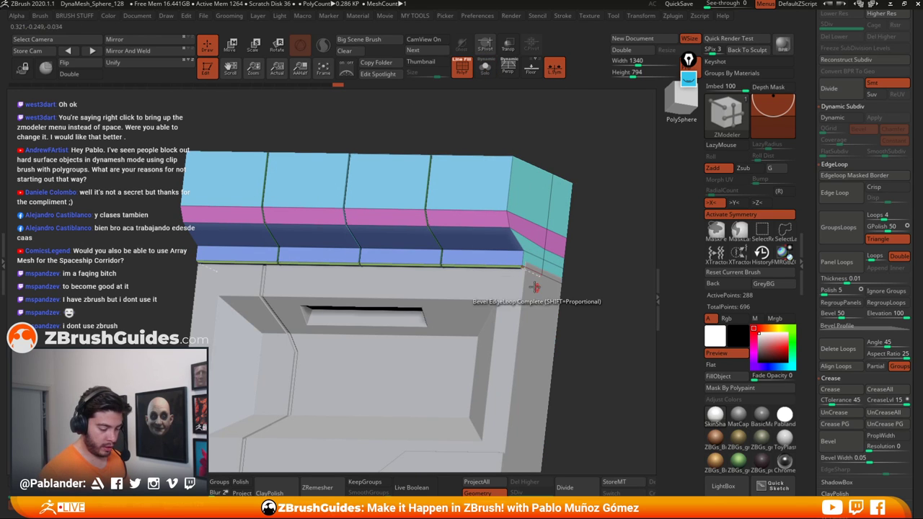
pyautogui.moveTo(626, 287); pyautogui.dragTo(599, 276)
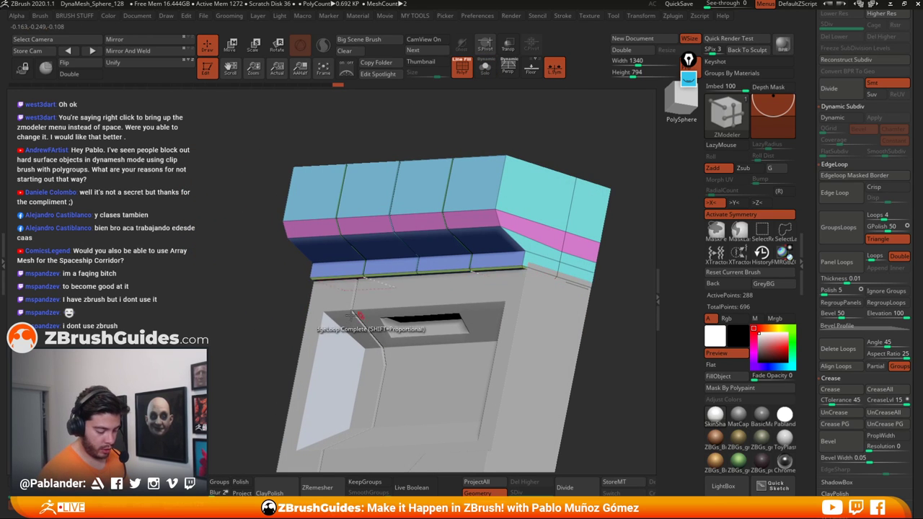
pyautogui.keyDown('shift'); pyautogui.moveTo(353, 315); pyautogui.dragTo(376, 302, button='right'); pyautogui.keyUp('shift')
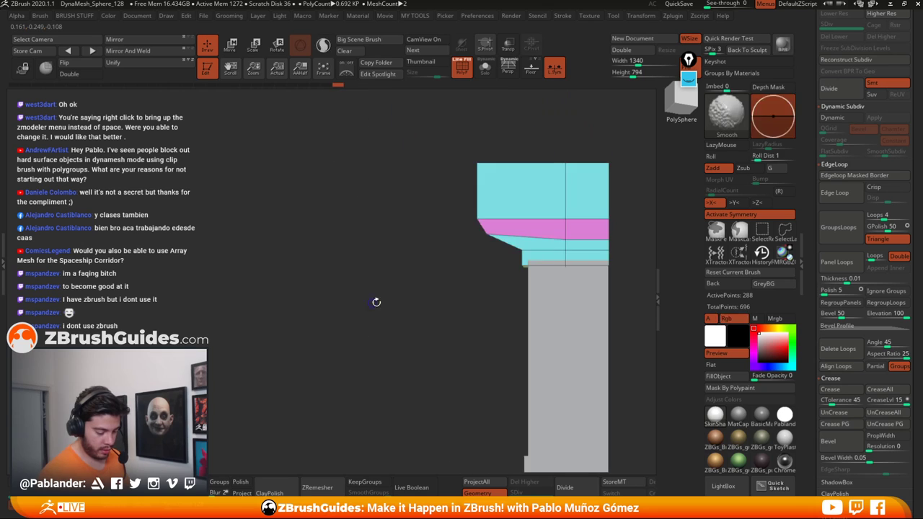
pyautogui.keyDown('alt'); pyautogui.moveTo(464, 285); pyautogui.dragTo(473, 338, button='right'); pyautogui.keyUp('alt')
pyautogui.keyDown('alt'); pyautogui.moveTo(505, 306); pyautogui.dragTo(414, 270, button='right'); pyautogui.keyUp('alt')
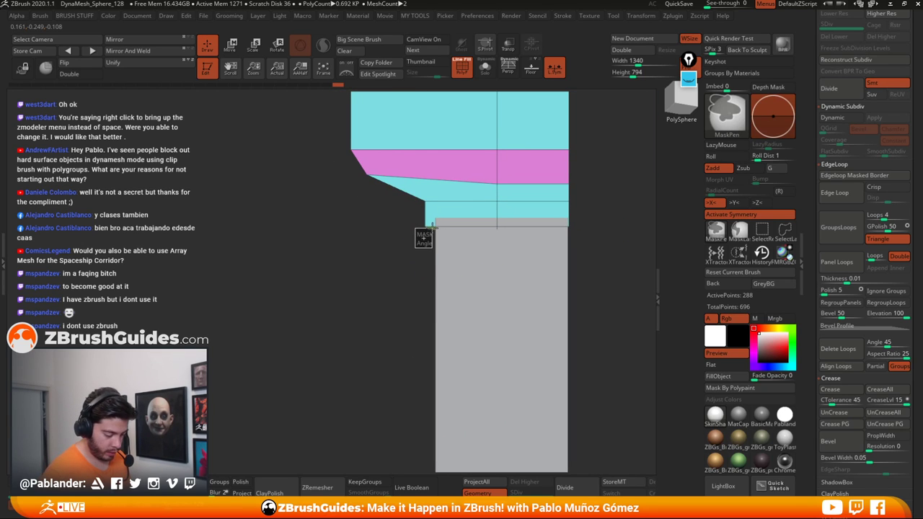
pyautogui.press('w')
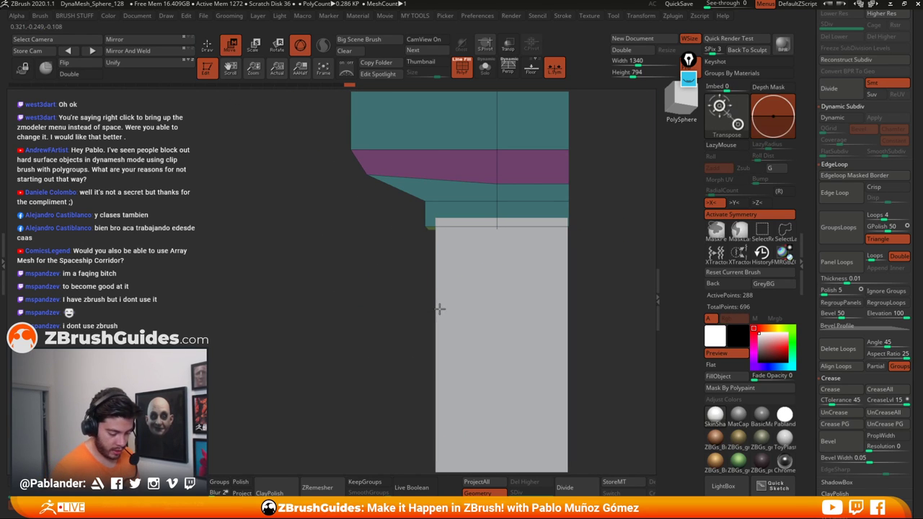
pyautogui.keyDown('ctrl'); pyautogui.moveTo(435, 283); pyautogui.dragTo(461, 339, button='right'); pyautogui.keyUp('ctrl')
pyautogui.click(298, 300)
pyautogui.keyDown('alt'); pyautogui.moveTo(409, 268); pyautogui.dragTo(362, 333); pyautogui.keyUp('alt')
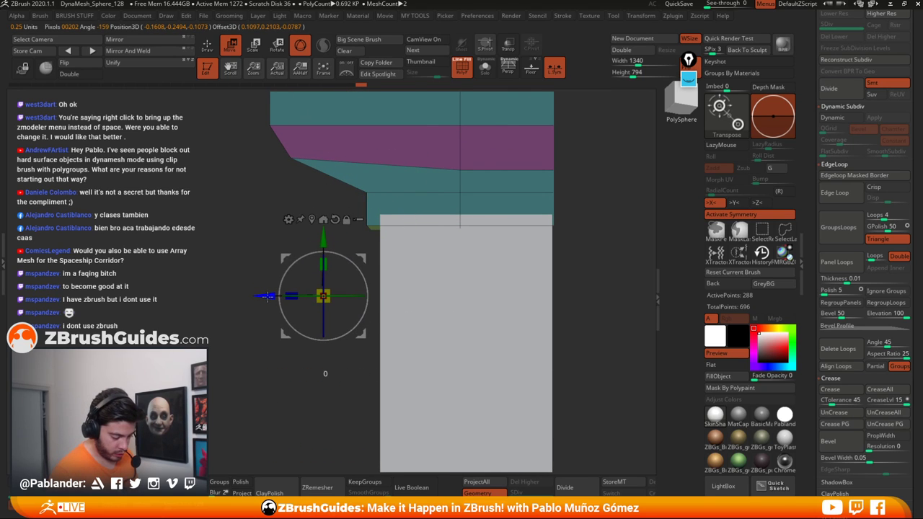
pyautogui.moveTo(267, 296); pyautogui.dragTo(291, 321)
pyautogui.click(208, 46)
# Step: Mask all but the rear points where the pink band meets the underside, raise them about 0.0094 to level the line, and clear the mask
pyautogui.keyDown('ctrl'); pyautogui.moveTo(292, 320); pyautogui.dragTo(295, 282, button='right'); pyautogui.keyUp('ctrl')
pyautogui.keyDown('alt'); pyautogui.moveTo(503, 234); pyautogui.dragTo(534, 240, button='right'); pyautogui.keyUp('alt')
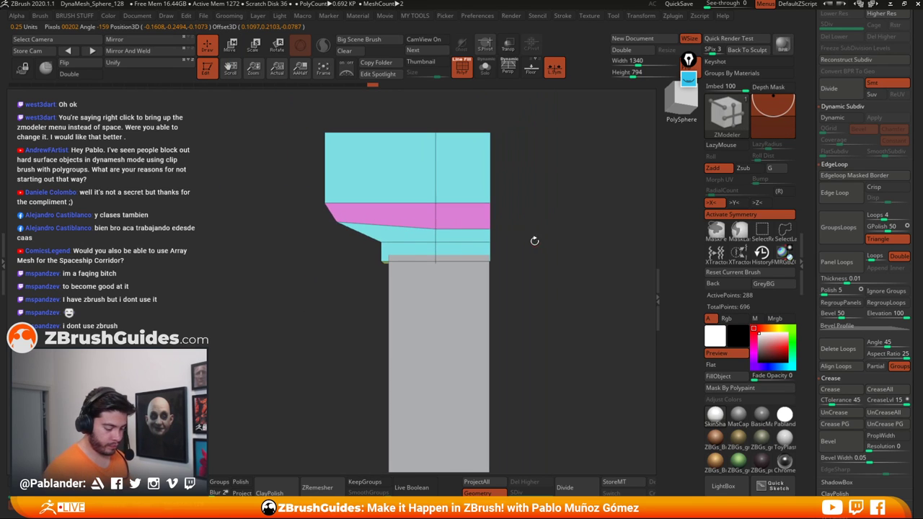
pyautogui.keyDown('ctrl'); pyautogui.moveTo(511, 217); pyautogui.dragTo(419, 237); pyautogui.keyUp('ctrl')
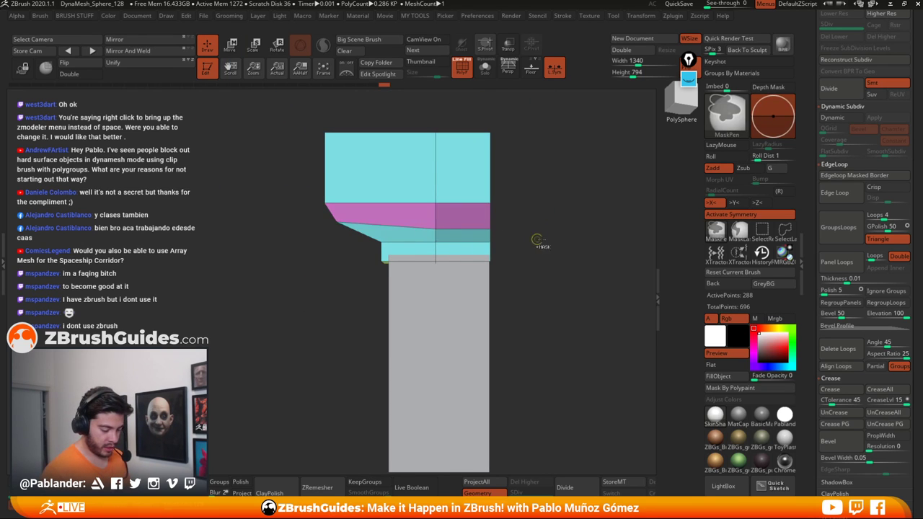
pyautogui.keyDown('ctrl'); pyautogui.click(538, 240); pyautogui.keyUp('ctrl')
pyautogui.click(230, 45)
pyautogui.moveTo(354, 245); pyautogui.dragTo(354, 236)
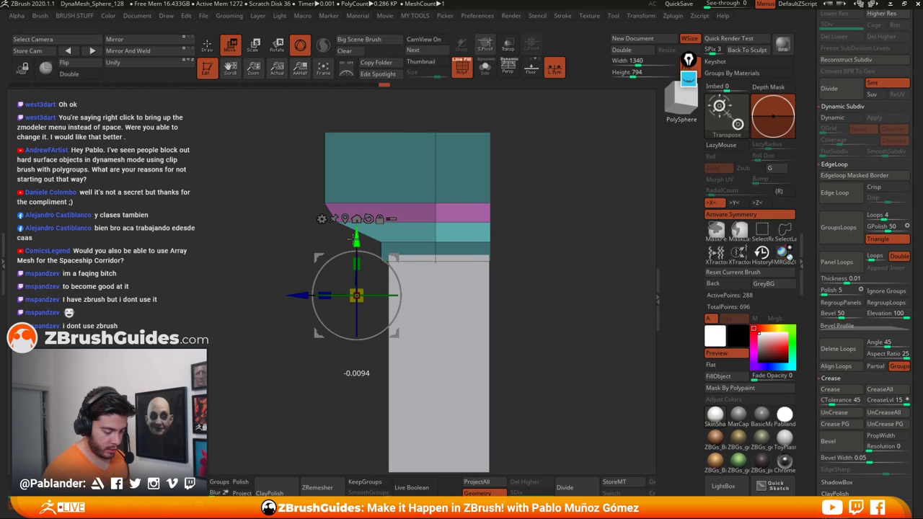
pyautogui.press('q')
pyautogui.keyDown('ctrl'); pyautogui.moveTo(268, 285); pyautogui.dragTo(273, 288); pyautogui.keyUp('ctrl')
# Step: Inspect the adjusted top piece over the wall panel from several angles with polyframe hidden and shown
pyautogui.moveTo(274, 289); pyautogui.dragTo(360, 216, button='right')
pyautogui.click(461, 67)
pyautogui.moveTo(540, 220); pyautogui.dragTo(551, 217, button='right')
pyautogui.moveTo(551, 216); pyautogui.dragTo(553, 289)
pyautogui.moveTo(545, 290); pyautogui.dragTo(478, 109)
pyautogui.hotkey('shift', 'f')
pyautogui.moveTo(529, 154); pyautogui.dragTo(503, 189)
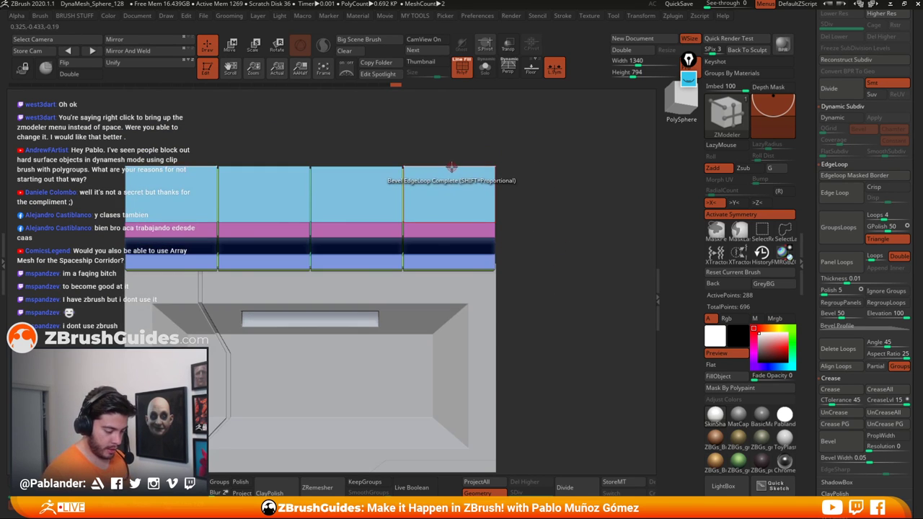
# Step: Change the ZModeler edge action to Insert and add a mirrored vertical edge loop close to both side ends of the isolated top piece
pyautogui.press('space')
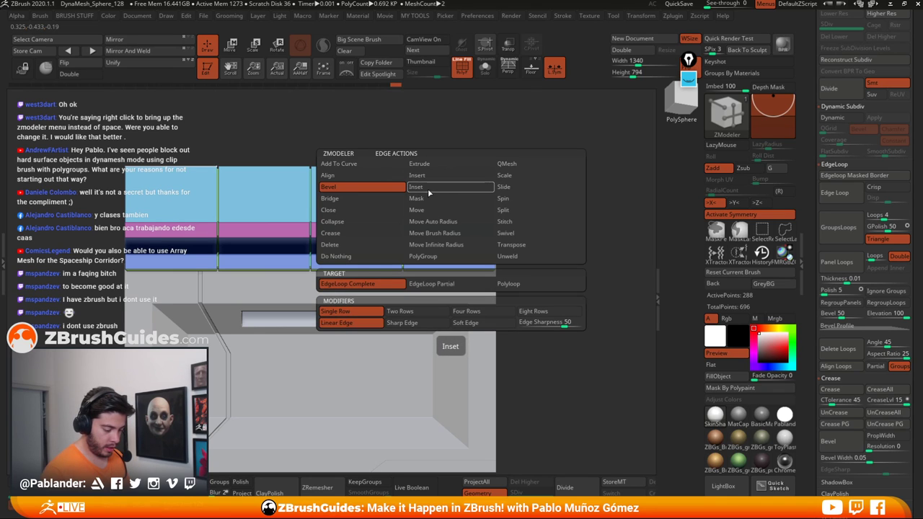
pyautogui.click(428, 188)
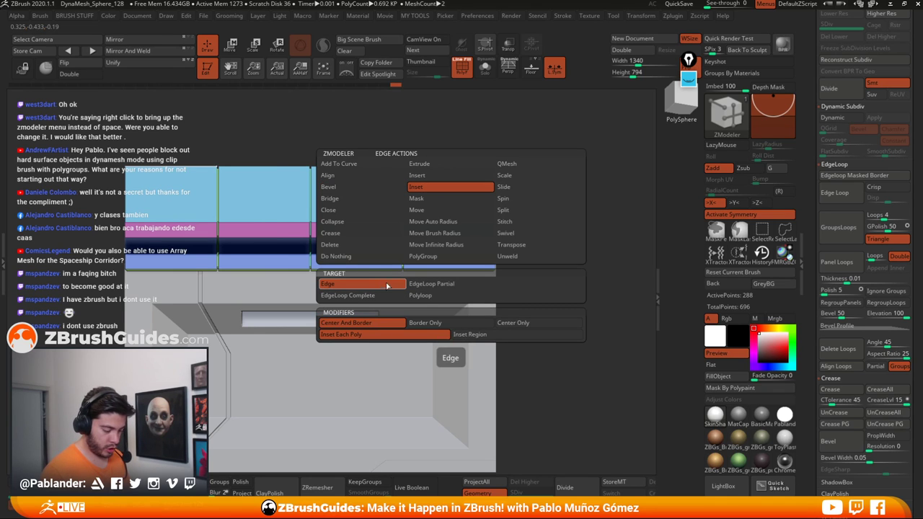
pyautogui.press('space')
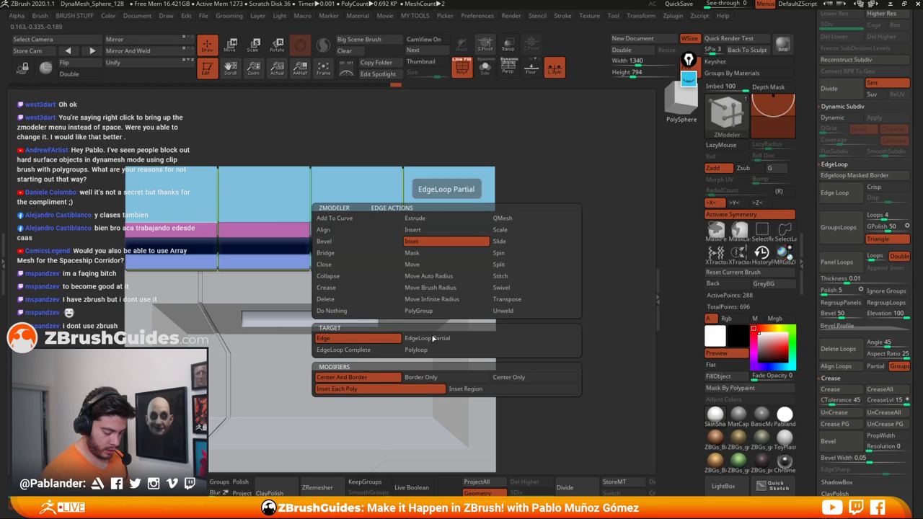
pyautogui.click(425, 229)
pyautogui.keyDown('alt'); pyautogui.moveTo(560, 232); pyautogui.dragTo(598, 227); pyautogui.keyUp('alt')
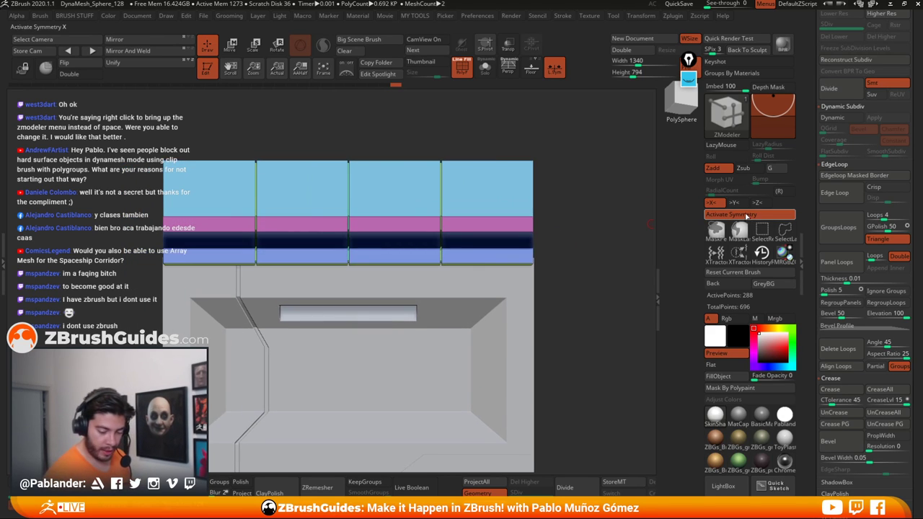
pyautogui.keyDown('alt'); pyautogui.click(519, 216); pyautogui.keyUp('alt')
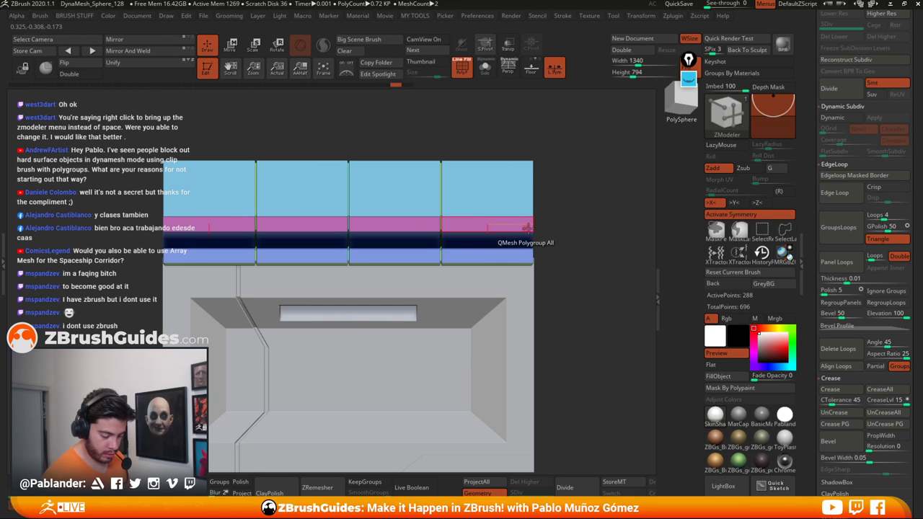
pyautogui.moveTo(549, 215); pyautogui.dragTo(576, 142)
pyautogui.click(485, 67)
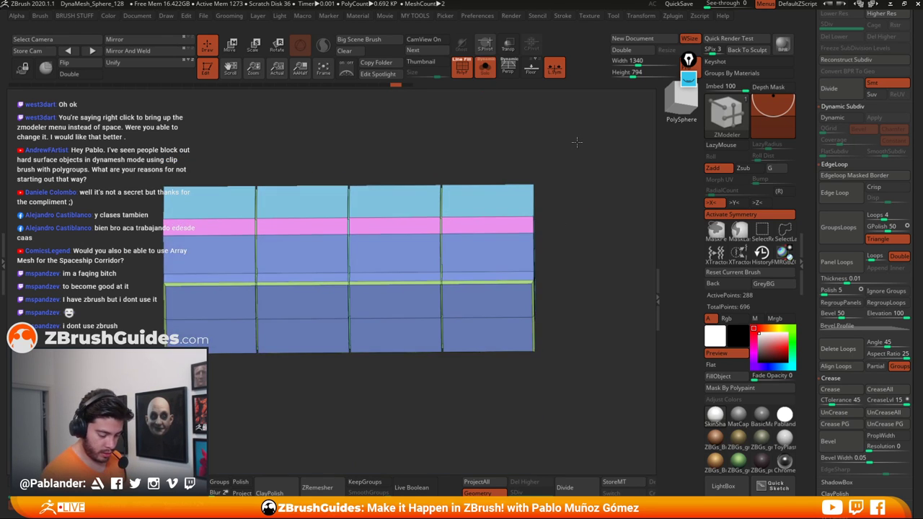
pyautogui.moveTo(516, 315); pyautogui.dragTo(528, 315)
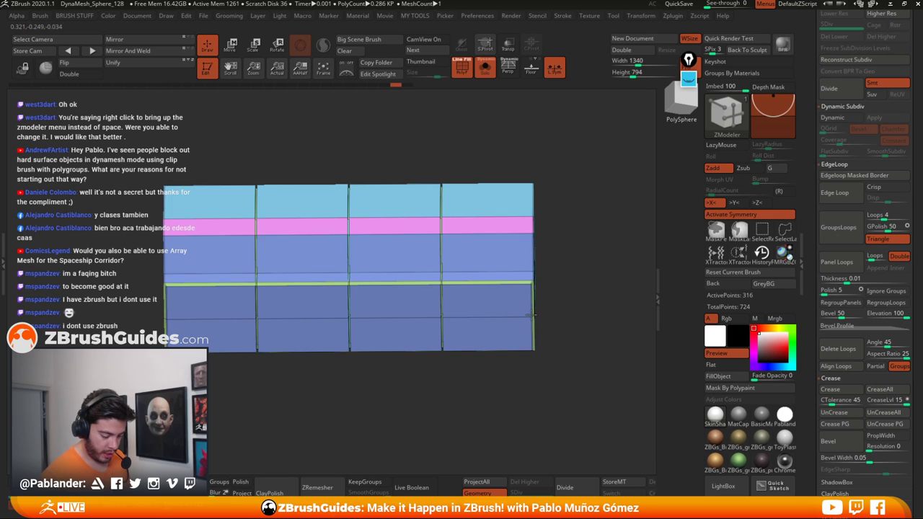
# Step: Turn on Dynamic Subdiv for the top piece and examine how the new end loops hold the corners
pyautogui.moveTo(529, 315); pyautogui.dragTo(519, 229, button='right')
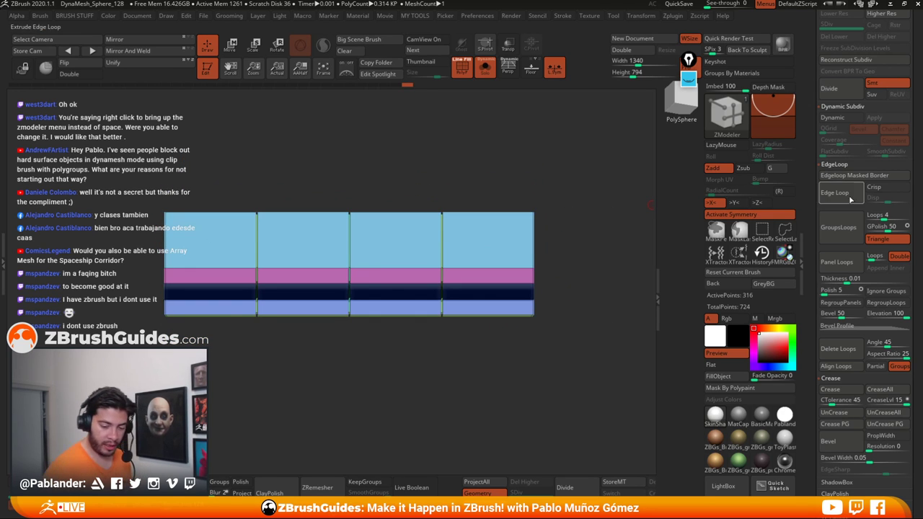
pyautogui.click(840, 121)
pyautogui.moveTo(602, 252); pyautogui.dragTo(564, 262, button='right')
pyautogui.keyDown('shift'); pyautogui.moveTo(535, 220); pyautogui.dragTo(572, 235, button='right'); pyautogui.keyUp('shift')
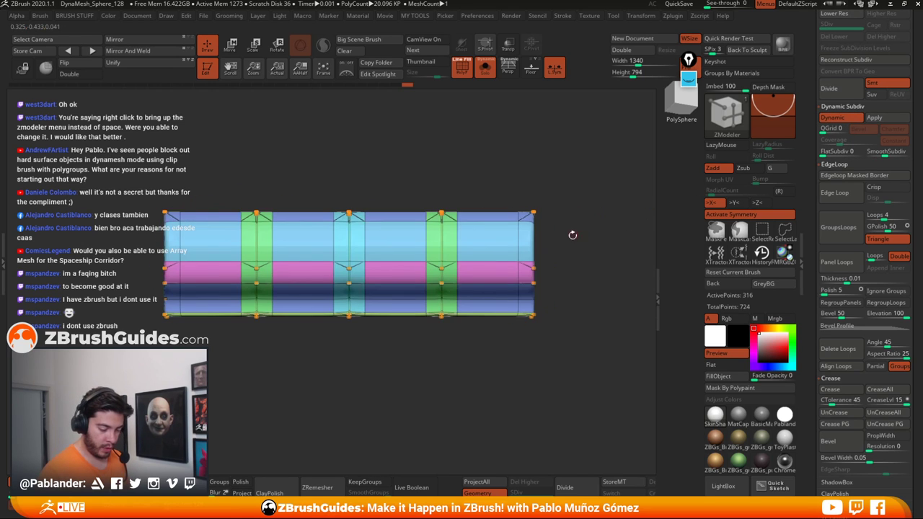
# Step: Insert extra supporting edge loops near the top piece's ends and front corner, and inspect the smoothed surface with polyframe hidden
pyautogui.click(850, 118)
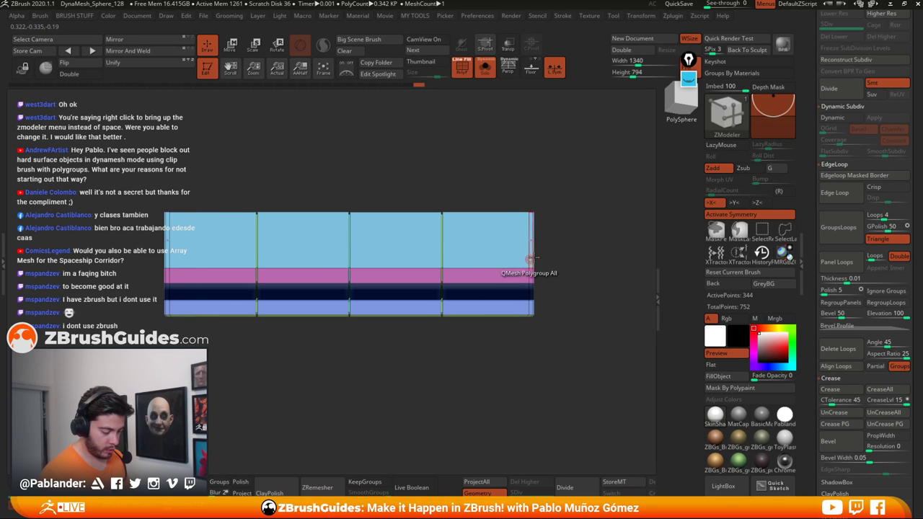
pyautogui.click(844, 122)
pyautogui.moveTo(591, 252)
pyautogui.mouseDown(button='right')
pyautogui.moveTo(593, 281)
pyautogui.moveTo(611, 244)
pyautogui.moveTo(580, 247)
pyautogui.mouseUp(button='right')
pyautogui.moveTo(580, 247); pyautogui.dragTo(479, 257)
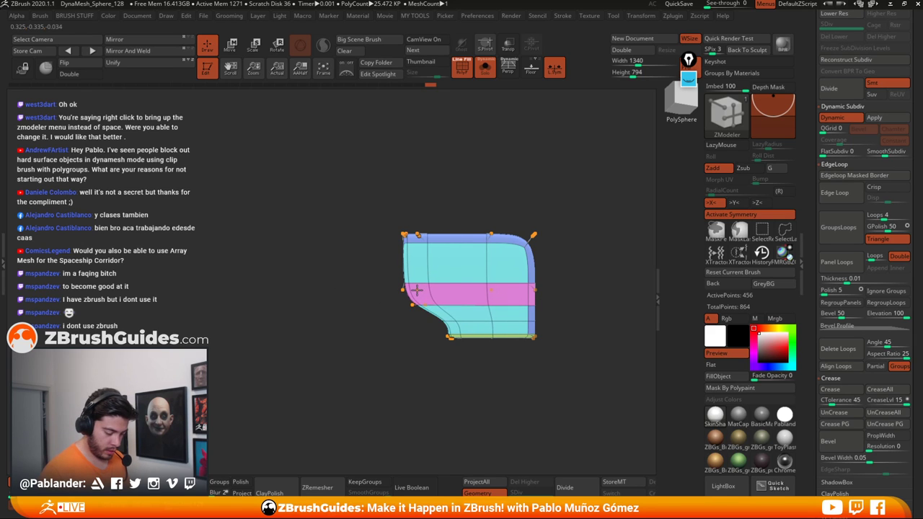
pyautogui.moveTo(593, 276); pyautogui.dragTo(526, 260)
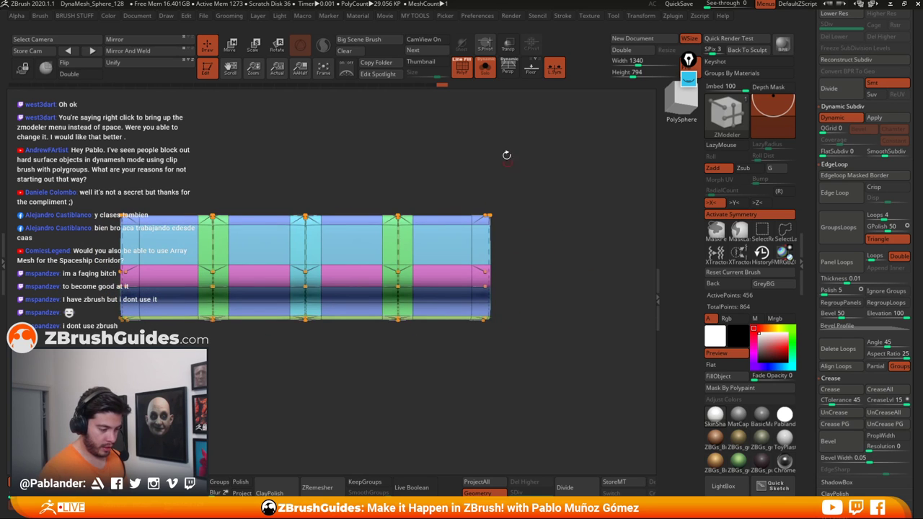
pyautogui.hotkey('shift', 'f')
pyautogui.moveTo(506, 155); pyautogui.dragTo(566, 218)
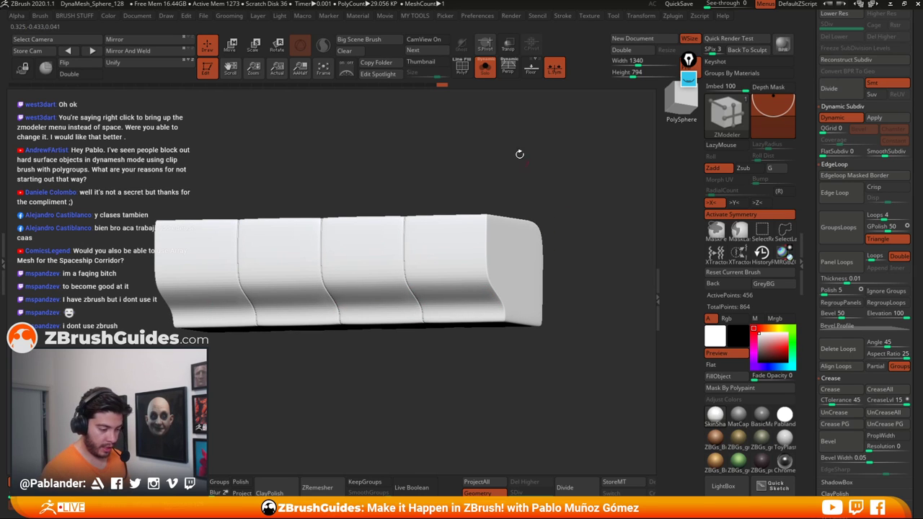
pyautogui.click(484, 68)
pyautogui.keyDown('alt'); pyautogui.moveTo(568, 325); pyautogui.dragTo(573, 287); pyautogui.keyUp('alt')
pyautogui.click(484, 67)
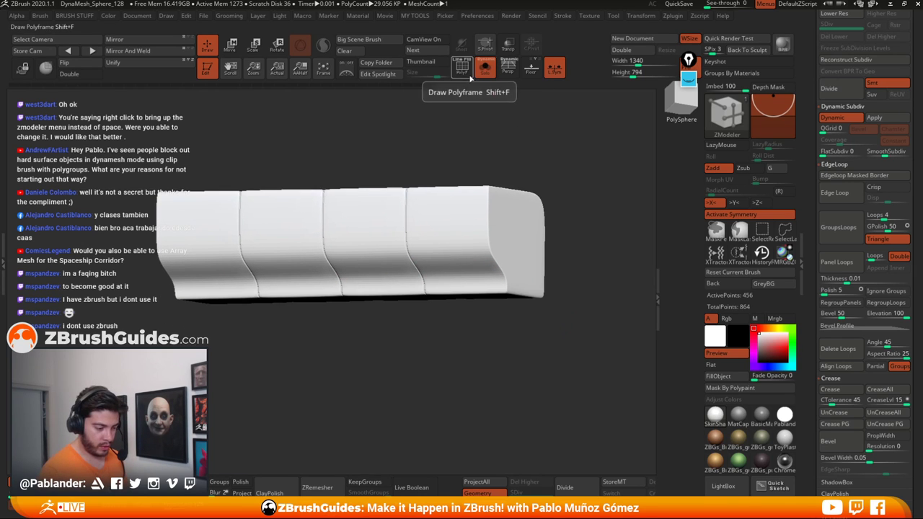
# Step: Show polyframe and insert supporting edge loops along the lower lip of the smoothed top piece
pyautogui.click(470, 73)
pyautogui.moveTo(550, 209); pyautogui.dragTo(527, 287)
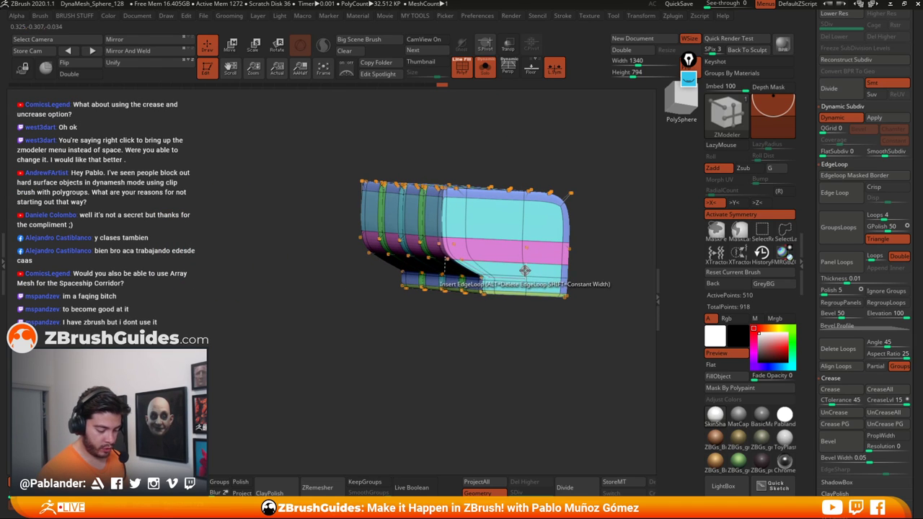
pyautogui.moveTo(532, 340); pyautogui.dragTo(485, 301)
pyautogui.moveTo(579, 270); pyautogui.dragTo(445, 286)
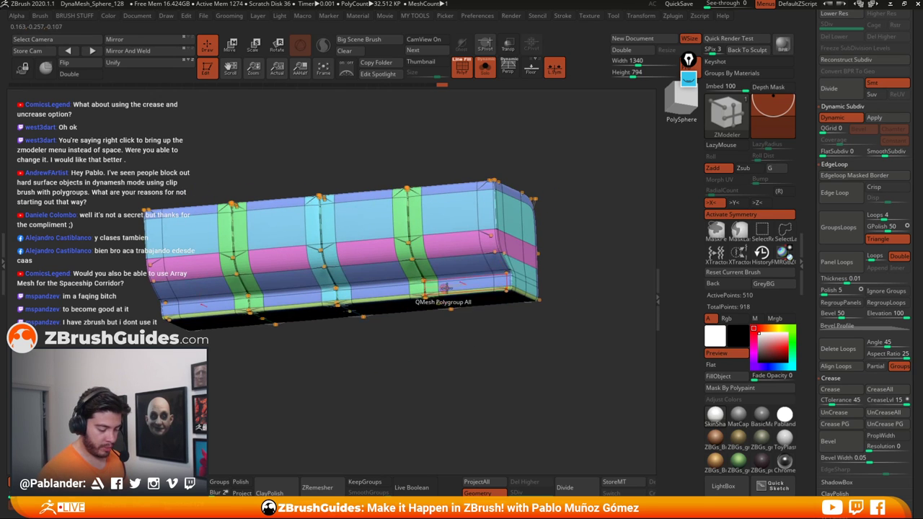
pyautogui.click(499, 260)
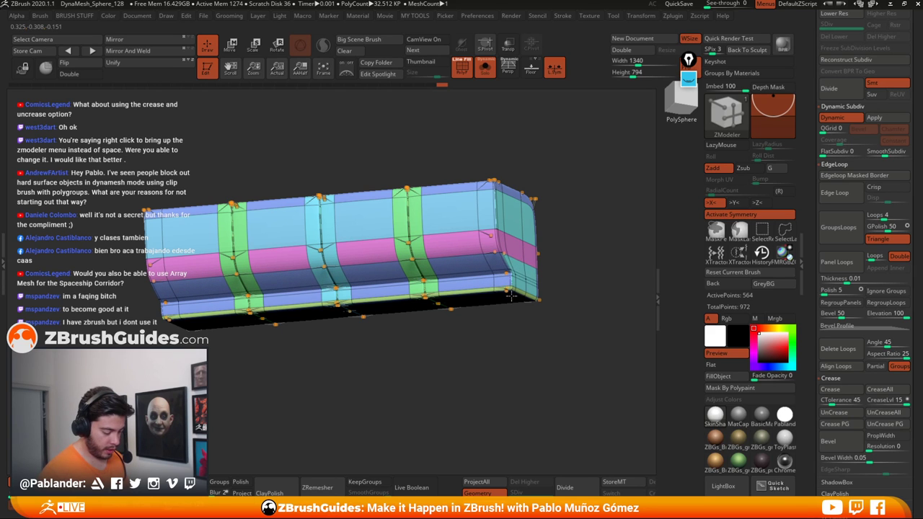
pyautogui.moveTo(510, 296); pyautogui.dragTo(524, 327)
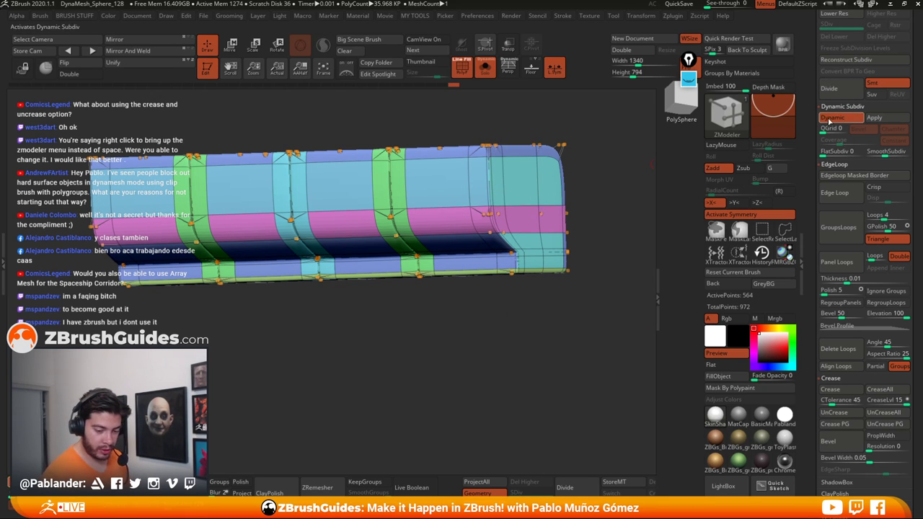
# Step: Compare the top piece's unsmoothed mesh with its Dynamic Subdiv preview around the lower lip and end face
pyautogui.click(830, 119)
pyautogui.press('space')
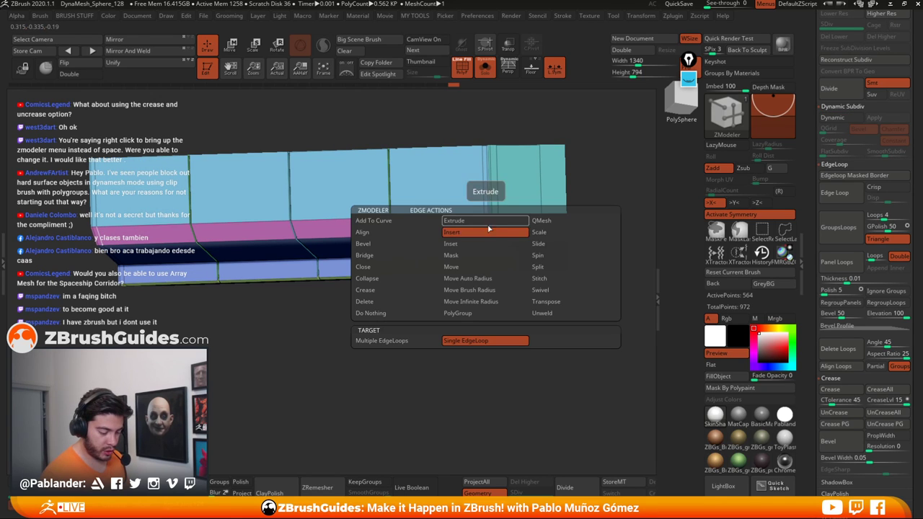
pyautogui.click(399, 292)
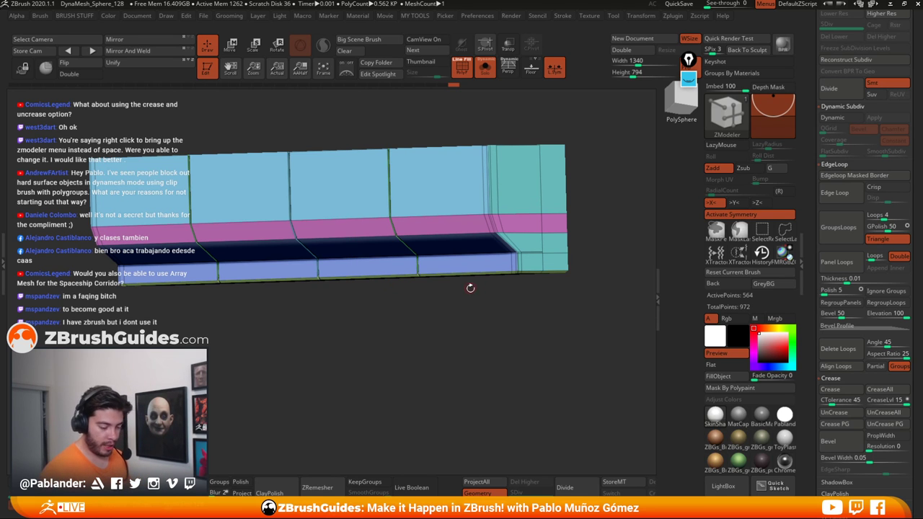
pyautogui.moveTo(495, 277); pyautogui.dragTo(482, 344)
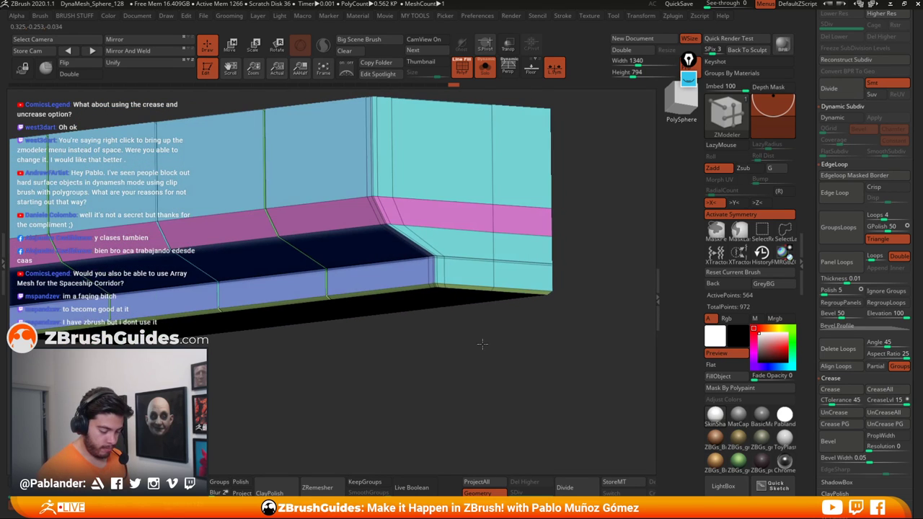
pyautogui.press('d')
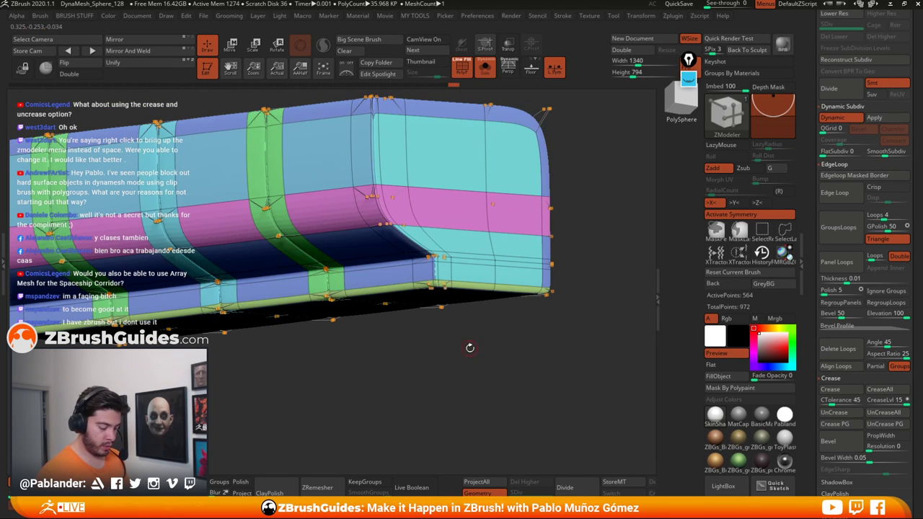
# Step: Undo the extra loops on the lower lip and front corner, and inspect the smoothed piece with polyframe hidden
pyautogui.hotkey('ctrl', 'z')
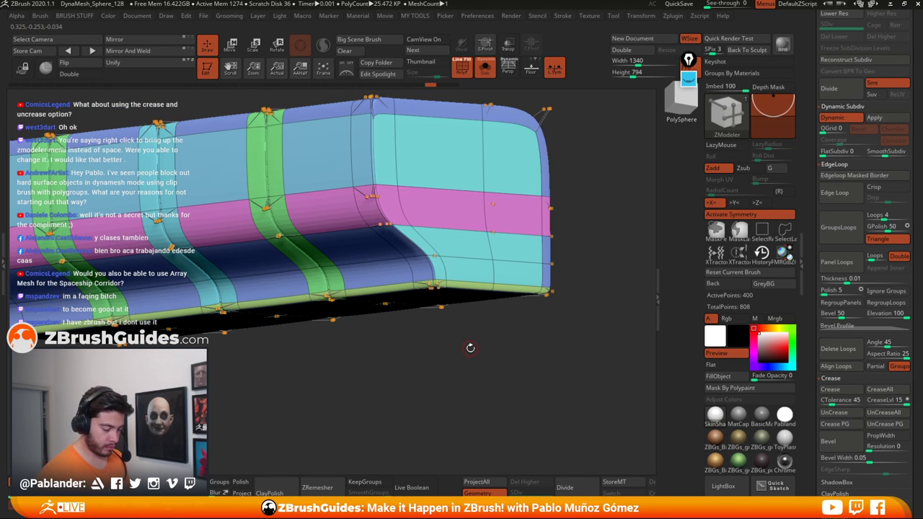
pyautogui.hotkey('ctrl', 'z')
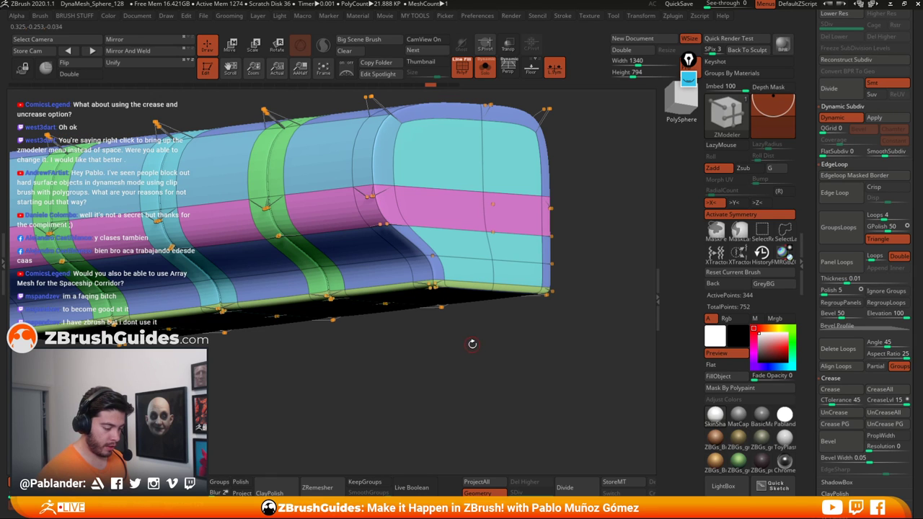
pyautogui.moveTo(469, 340); pyautogui.dragTo(488, 171)
pyautogui.click(485, 66)
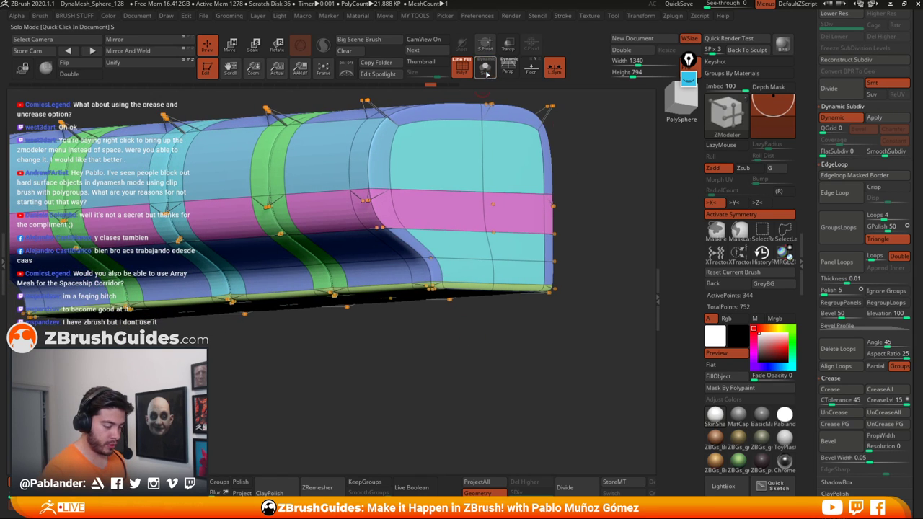
pyautogui.click(462, 67)
pyautogui.click(485, 67)
pyautogui.moveTo(604, 153)
pyautogui.keyDown('alt'); pyautogui.mouseDown()
pyautogui.moveTo(610, 215)
pyautogui.moveTo(587, 216)
pyautogui.moveTo(591, 238)
pyautogui.mouseUp(); pyautogui.keyUp('alt')
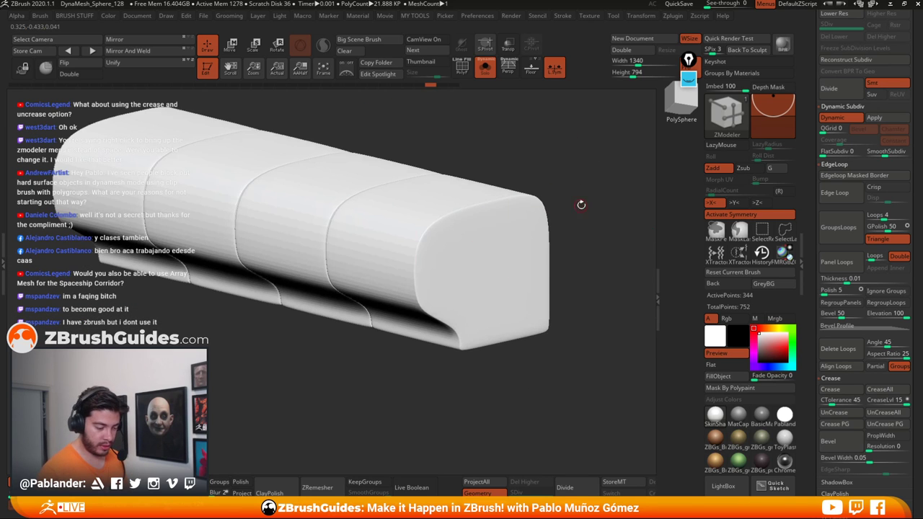
# Step: Undo the remaining supporting loops at the top piece's ends, show polyframe and turn off Dynamic Subdiv
pyautogui.moveTo(581, 204); pyautogui.dragTo(575, 205)
pyautogui.hotkey('shift', 'd')
pyautogui.hotkey('shift', 'd')
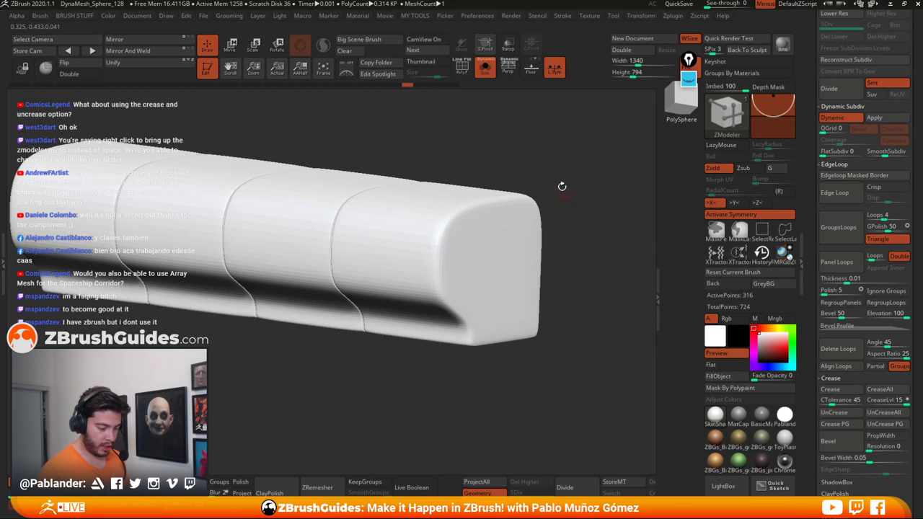
pyautogui.hotkey('shift', 'f')
pyautogui.moveTo(593, 203)
pyautogui.mouseDown()
pyautogui.moveTo(600, 202)
pyautogui.moveTo(595, 217)
pyautogui.moveTo(592, 194)
pyautogui.mouseUp()
pyautogui.hotkey('shift', 'd')
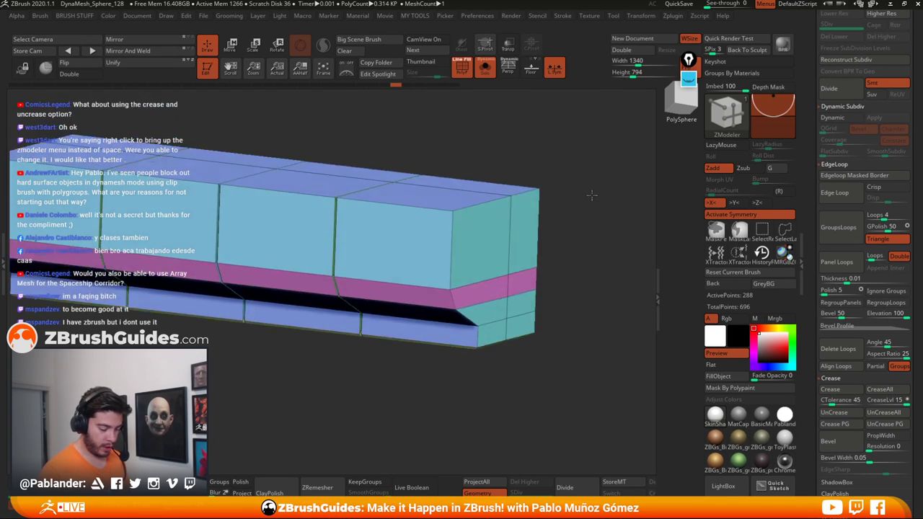
pyautogui.keyDown('alt'); pyautogui.moveTo(586, 247); pyautogui.dragTo(583, 254); pyautogui.keyUp('alt')
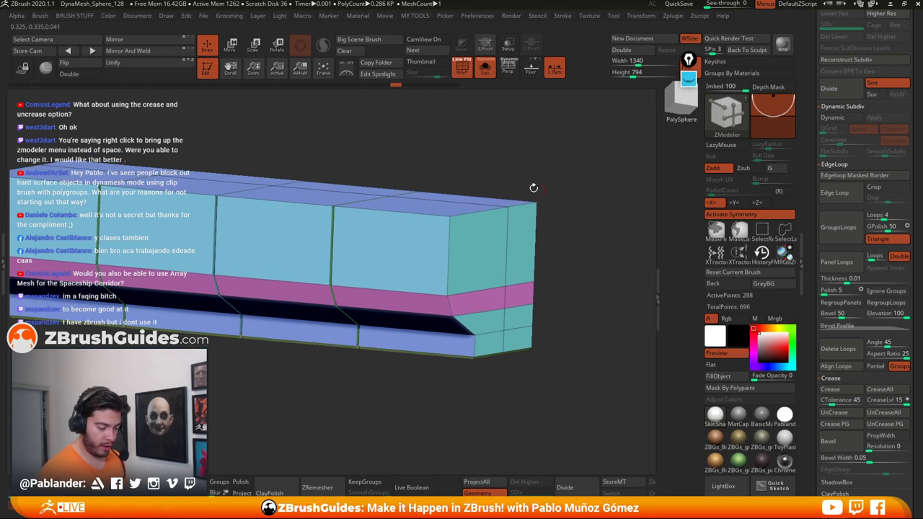
# Step: Change the ZModeler edge action to Crease with EdgeLoop Partial, crease the top piece's end-face outline and turn on Dynamic Subdiv
pyautogui.rightClick(484, 210)
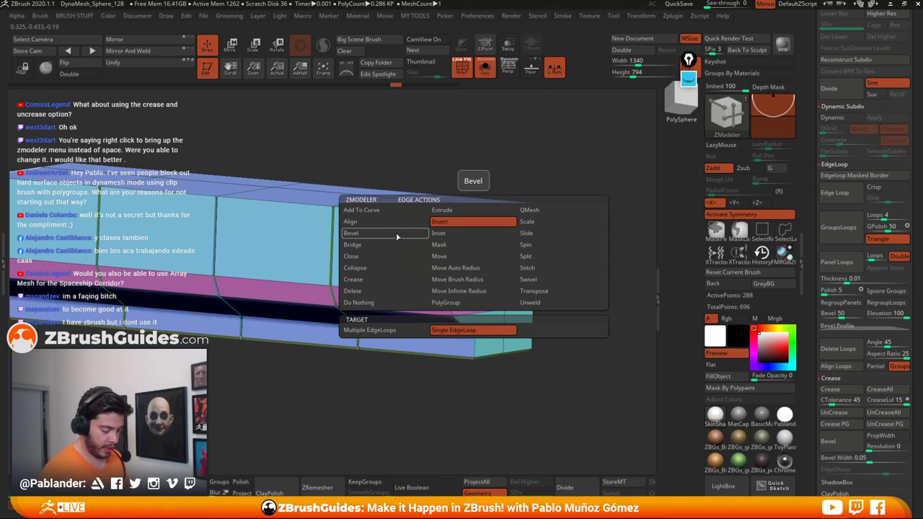
pyautogui.click(363, 281)
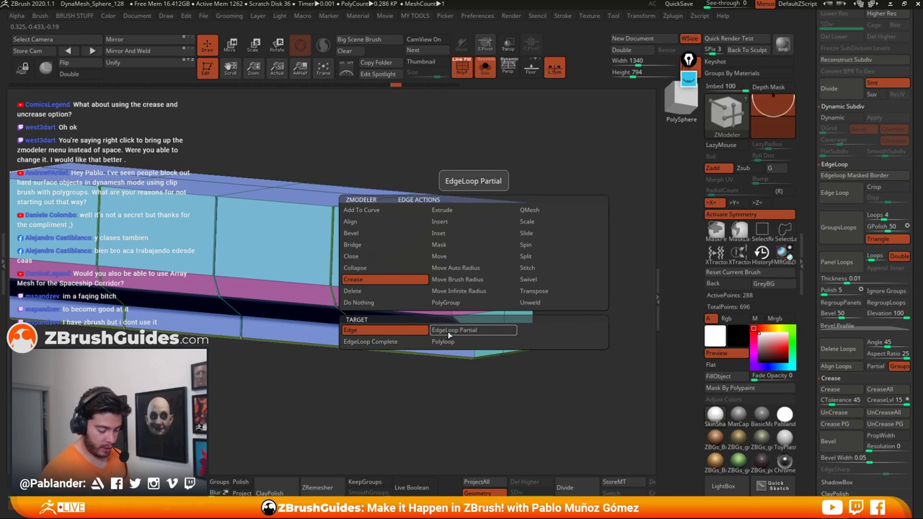
pyautogui.click(474, 331)
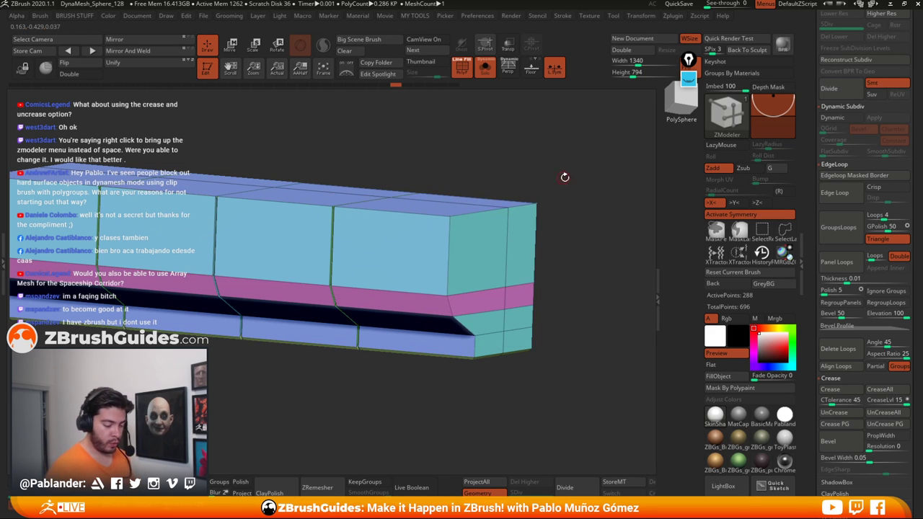
pyautogui.moveTo(565, 177); pyautogui.dragTo(398, 207)
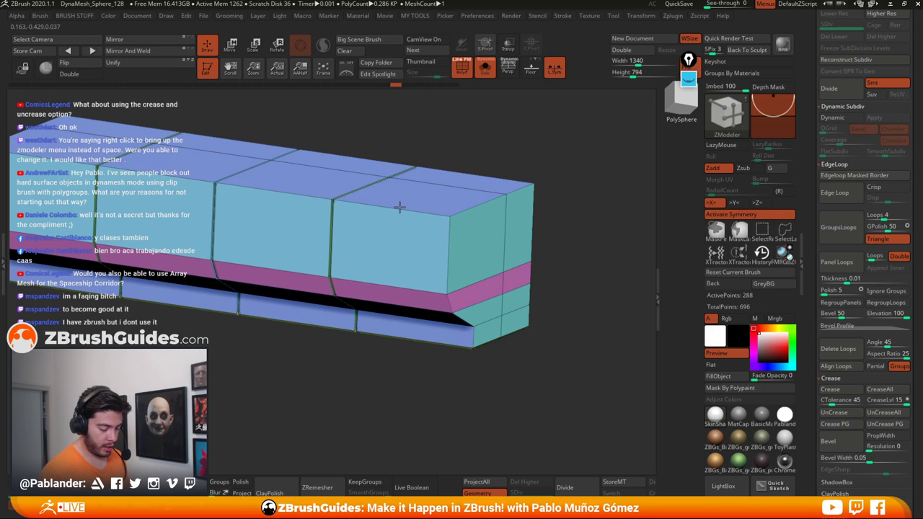
pyautogui.moveTo(519, 236); pyautogui.dragTo(519, 237)
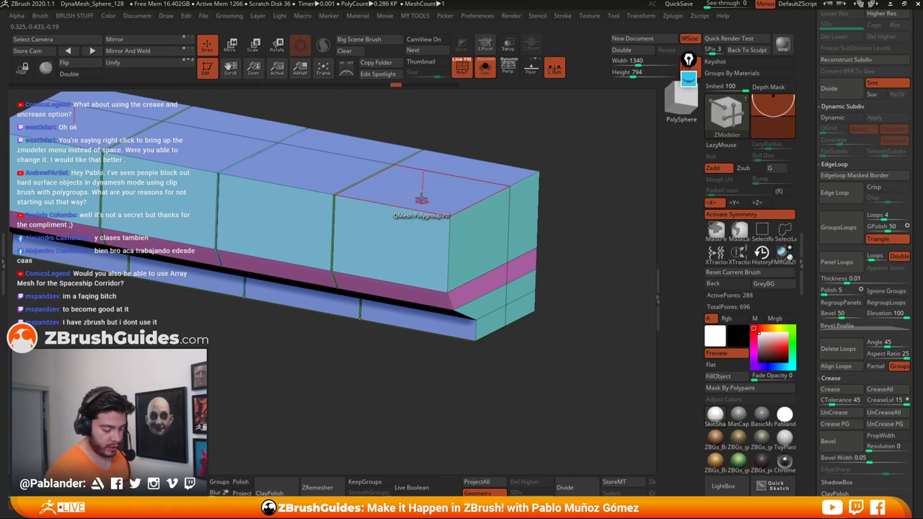
pyautogui.keyDown('alt'); pyautogui.moveTo(416, 206); pyautogui.dragTo(466, 237, button='right'); pyautogui.keyUp('alt')
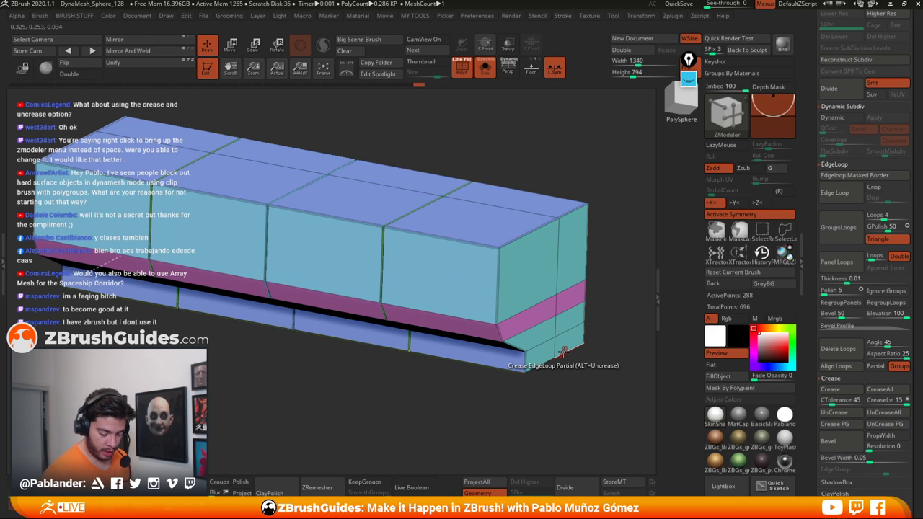
pyautogui.click(563, 351)
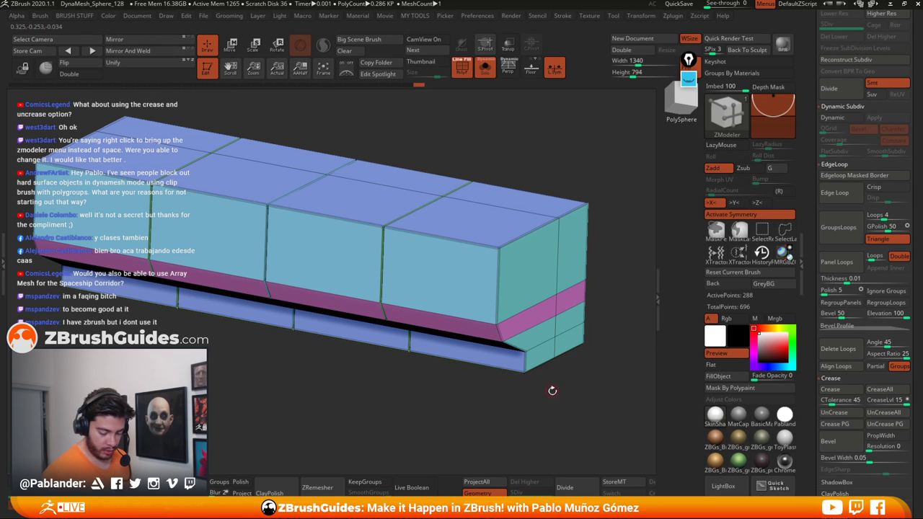
pyautogui.moveTo(552, 390); pyautogui.dragTo(608, 328)
pyautogui.press('d')
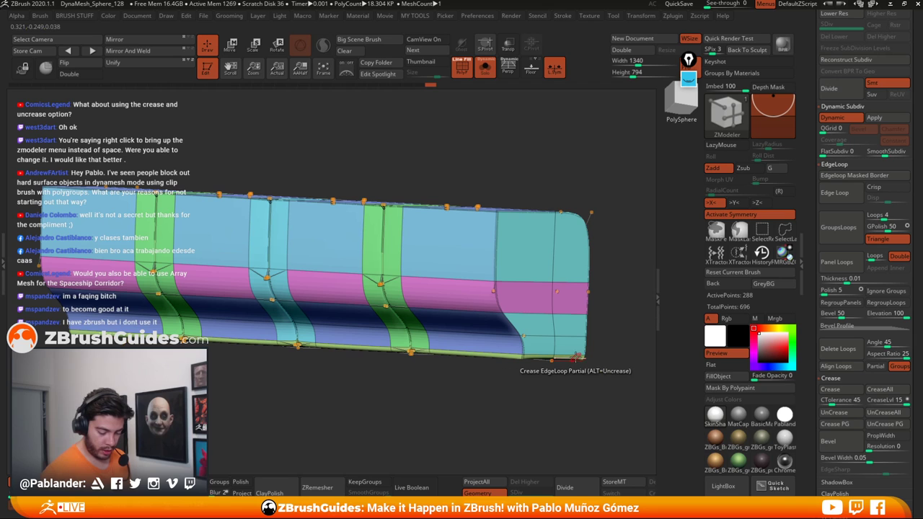
# Step: Crease the edges around the underside of the top piece to sharpen its bottom border
pyautogui.moveTo(575, 398); pyautogui.dragTo(583, 360)
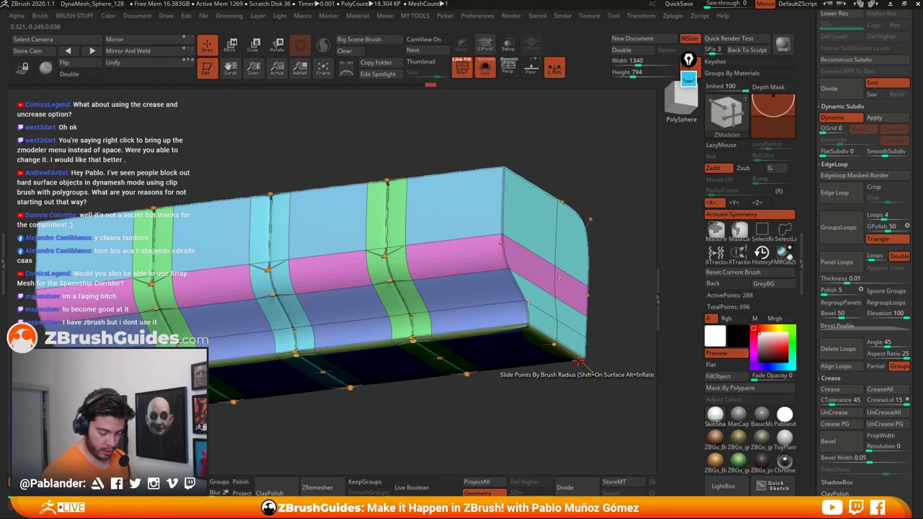
pyautogui.click(573, 356)
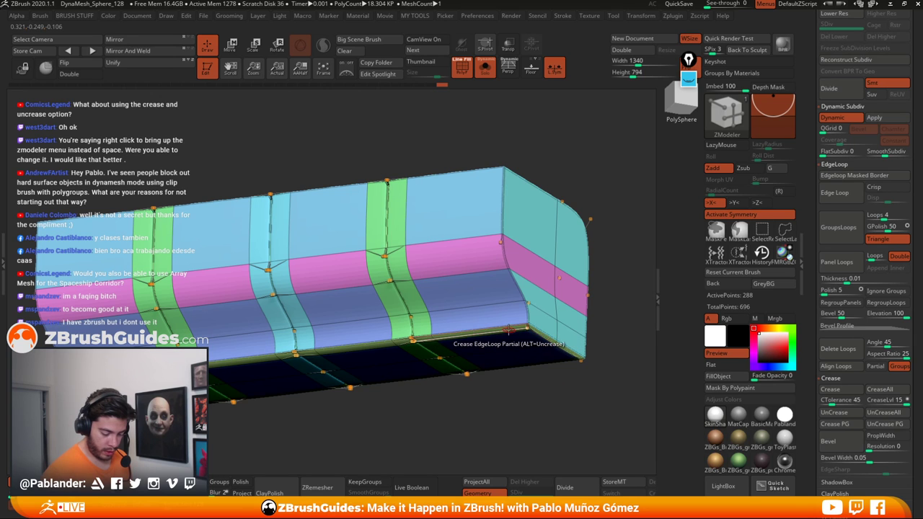
pyautogui.moveTo(555, 382)
pyautogui.mouseDown()
pyautogui.moveTo(555, 393)
pyautogui.moveTo(552, 379)
pyautogui.moveTo(513, 374)
pyautogui.moveTo(505, 360)
pyautogui.mouseUp()
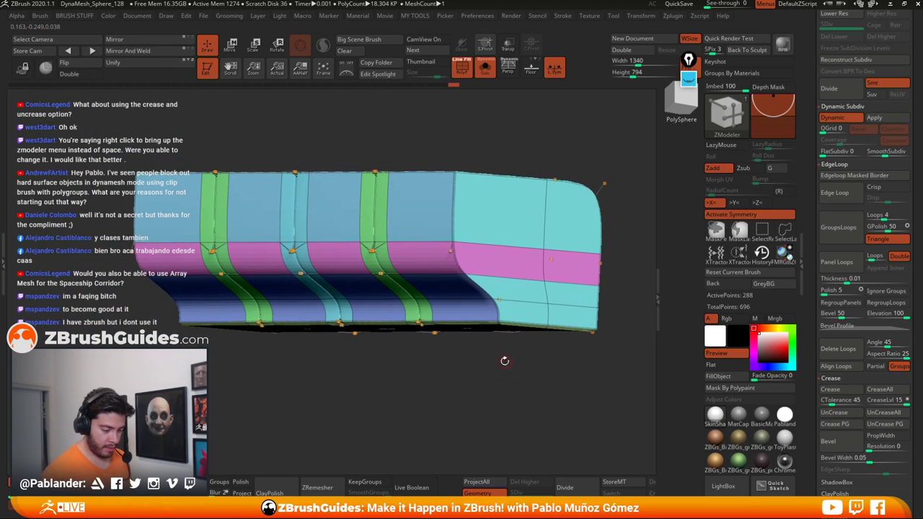
# Step: Hide polyframe, apply the BasicMaterial and inspect the creased top piece's smoothed shading from several angles
pyautogui.hotkey('shift', 'f')
pyautogui.moveTo(535, 397); pyautogui.dragTo(534, 346)
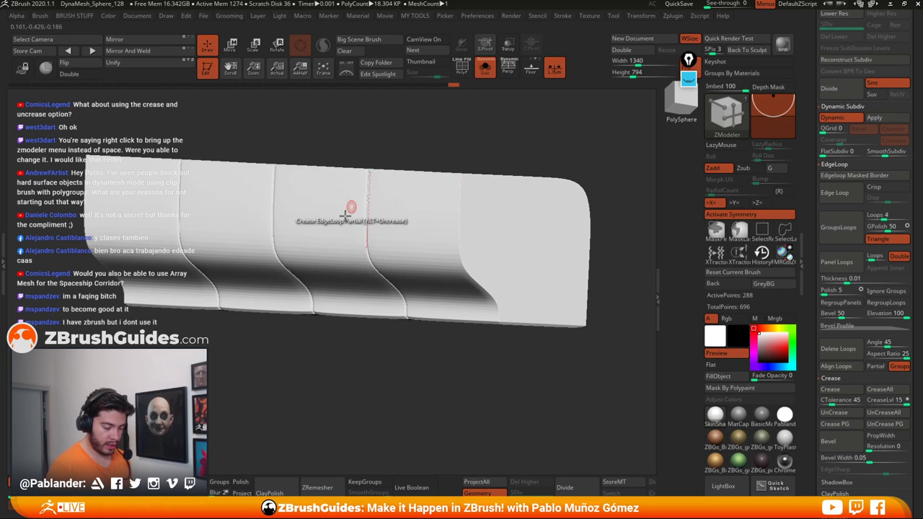
pyautogui.moveTo(388, 368); pyautogui.dragTo(393, 394)
pyautogui.click(762, 416)
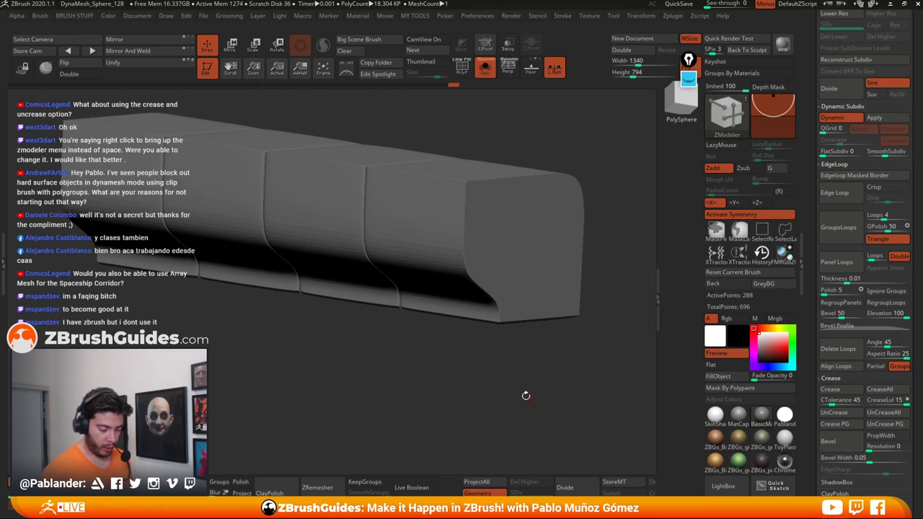
pyautogui.moveTo(525, 391); pyautogui.dragTo(525, 373)
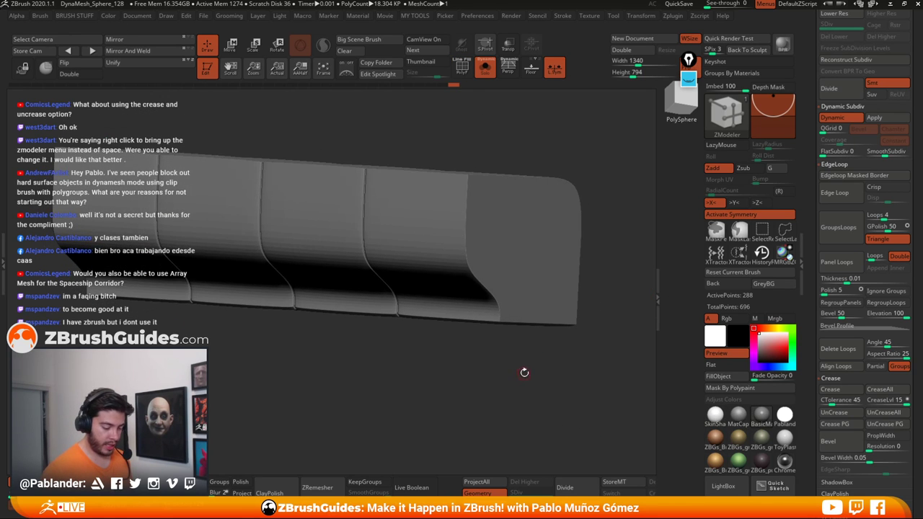
pyautogui.click(498, 297)
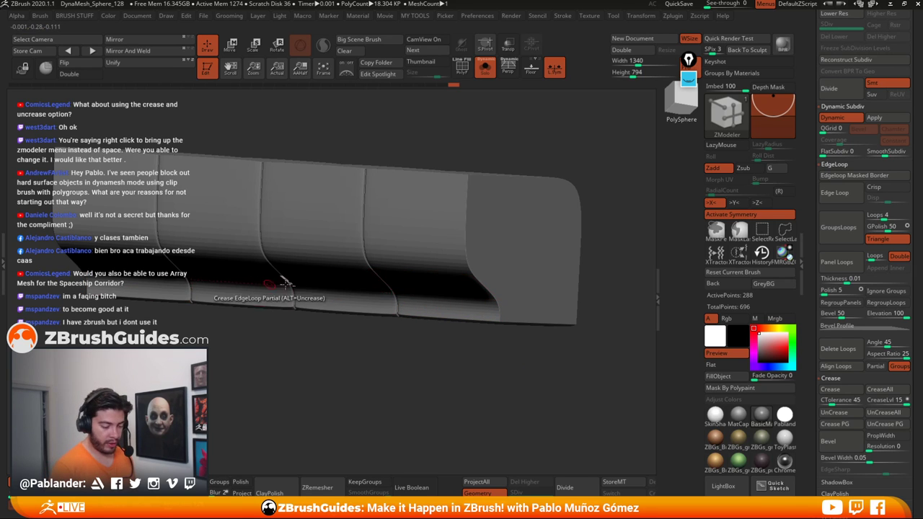
# Step: Show polyframe, apply the SkinShade material and insert three ZModeler edge loops around the top piece's lower lip
pyautogui.click(462, 67)
pyautogui.click(715, 415)
pyautogui.moveTo(567, 368); pyautogui.dragTo(541, 356)
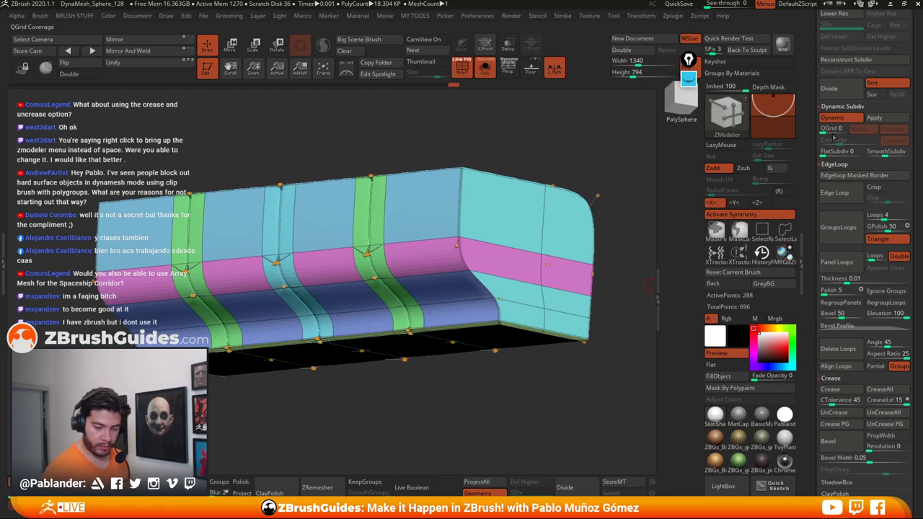
pyautogui.press('space')
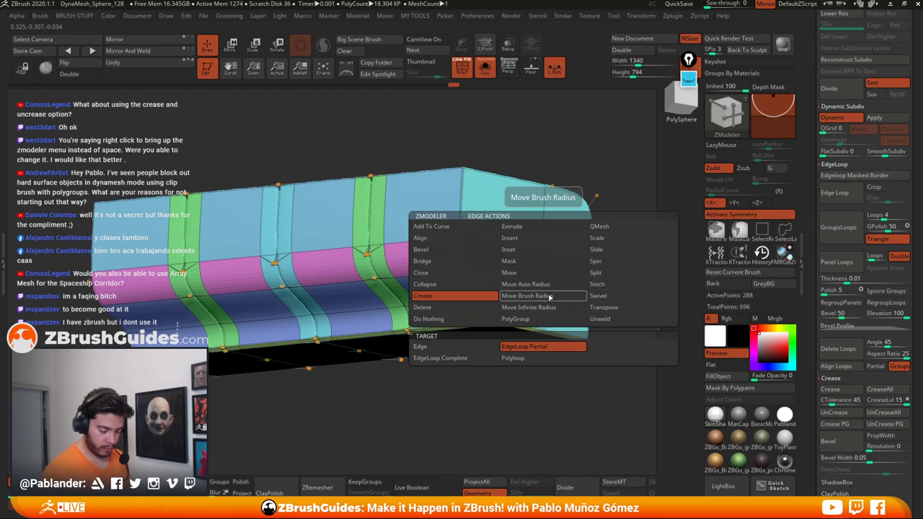
pyautogui.click(501, 242)
pyautogui.keyDown('alt'); pyautogui.moveTo(505, 402); pyautogui.dragTo(495, 378); pyautogui.keyUp('alt')
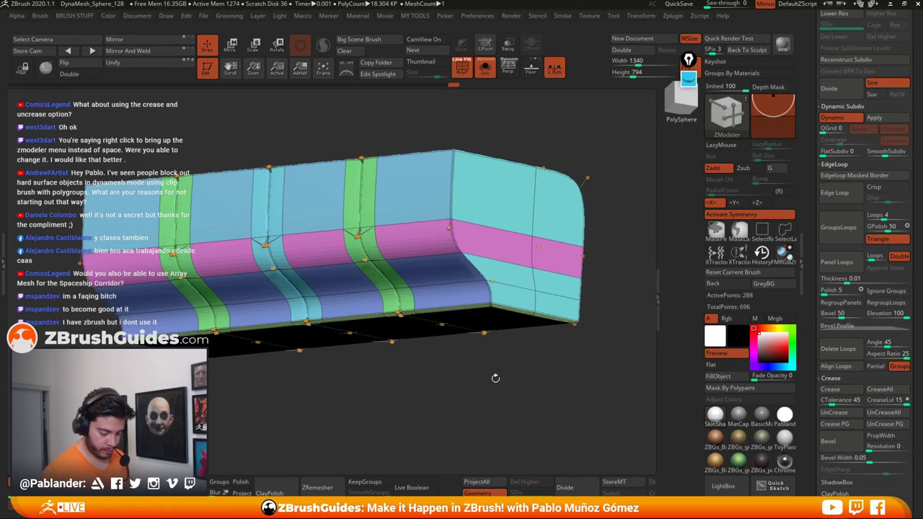
pyautogui.moveTo(535, 300); pyautogui.dragTo(537, 279)
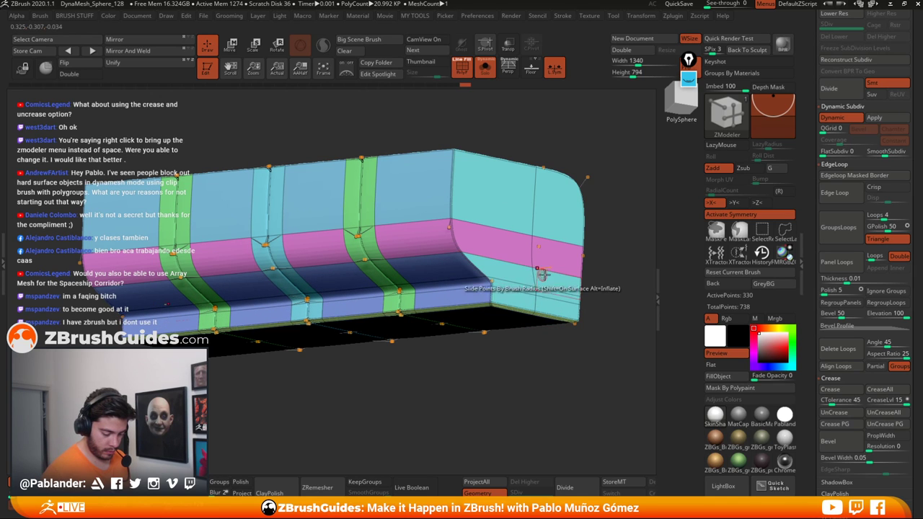
pyautogui.click(535, 282)
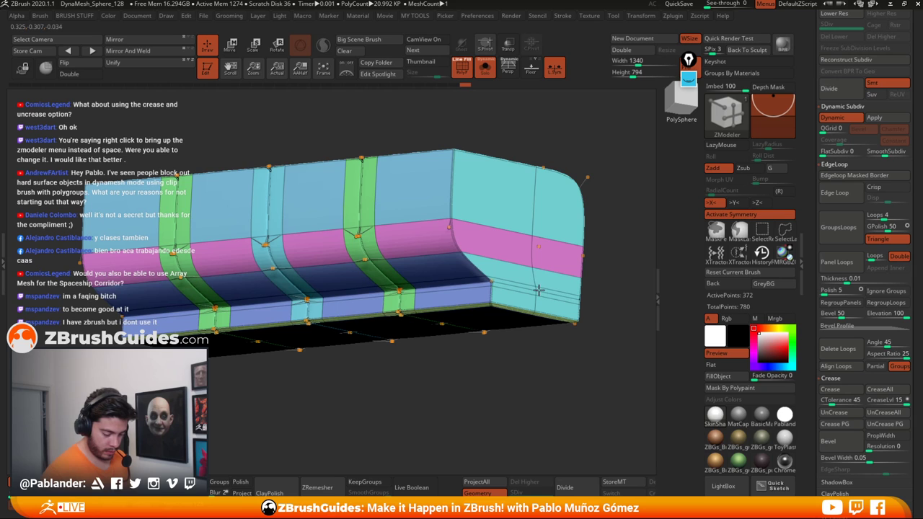
pyautogui.click(536, 276)
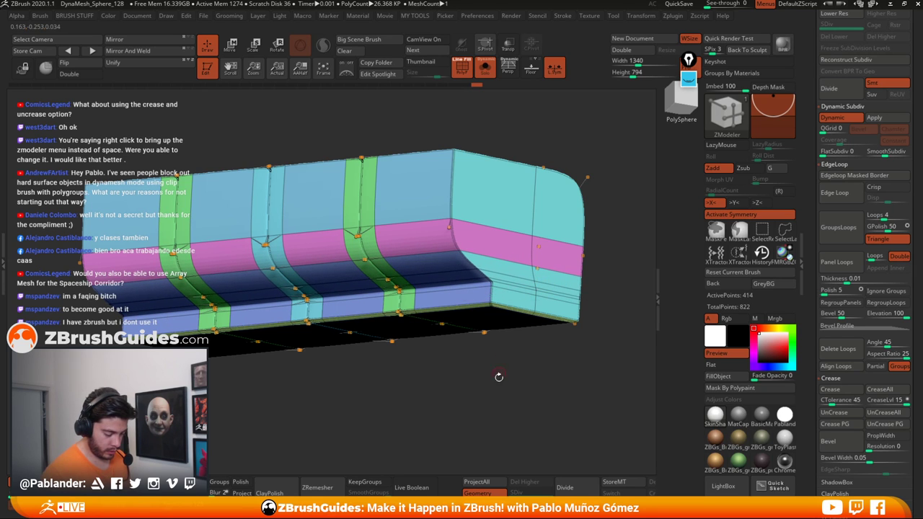
# Step: Hide polyframe, turn off Solo and inspect the smoothed top piece together with the wall panel
pyautogui.moveTo(498, 376); pyautogui.dragTo(525, 340)
pyautogui.click(462, 67)
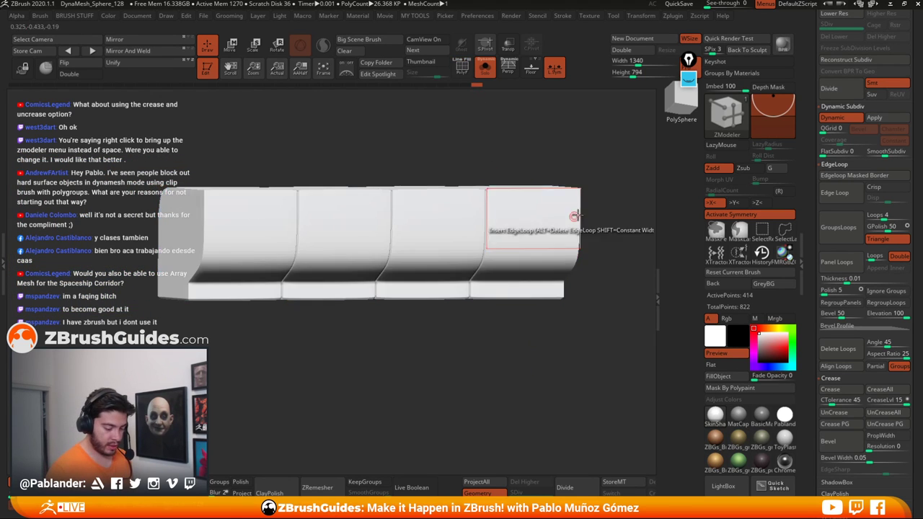
pyautogui.moveTo(575, 215); pyautogui.dragTo(505, 223, button='right')
pyautogui.keyDown('alt'); pyautogui.moveTo(470, 347); pyautogui.dragTo(466, 283); pyautogui.keyUp('alt')
pyautogui.click(485, 72)
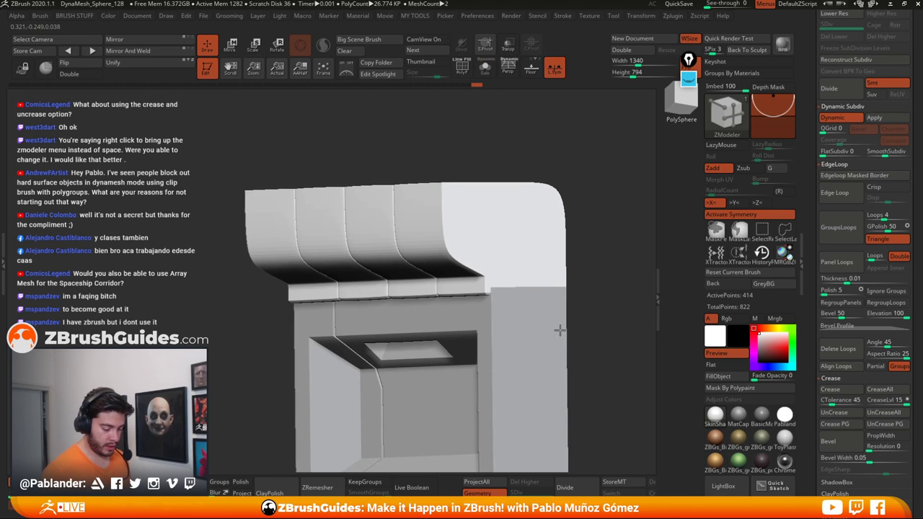
pyautogui.keyDown('alt'); pyautogui.moveTo(559, 329); pyautogui.dragTo(573, 302); pyautogui.keyUp('alt')
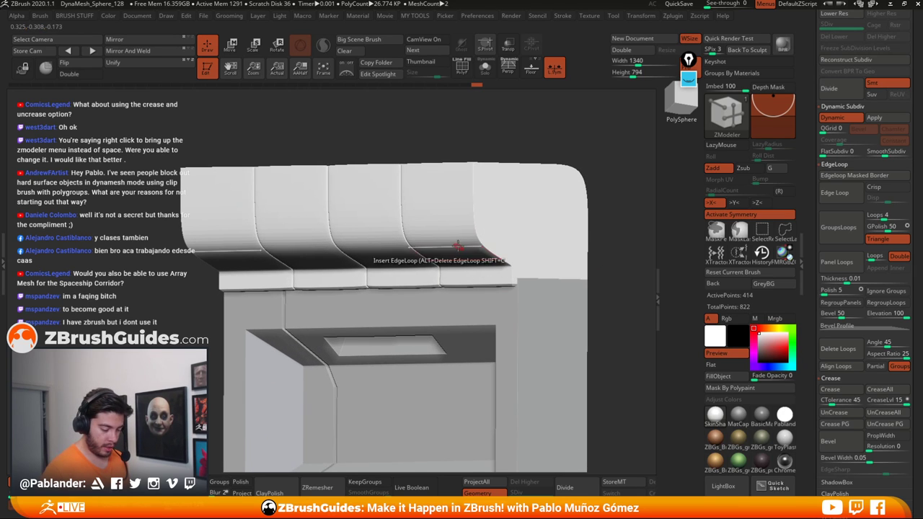
# Step: Insert two supporting edge loops at the bend below the top piece's vertical face and check the side profile
pyautogui.hotkey('shift', 'f')
pyautogui.moveTo(479, 165); pyautogui.dragTo(473, 226)
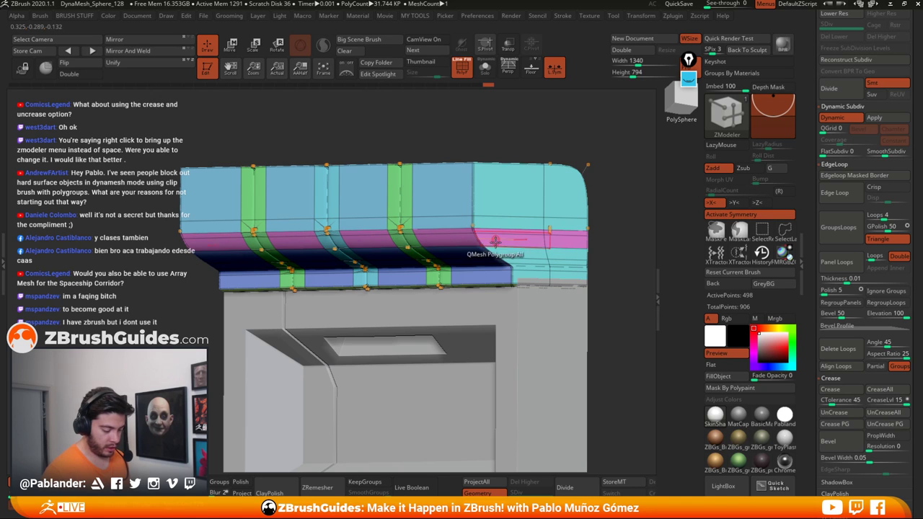
pyautogui.moveTo(494, 240); pyautogui.dragTo(447, 263, button='right')
pyautogui.moveTo(343, 340); pyautogui.dragTo(326, 354)
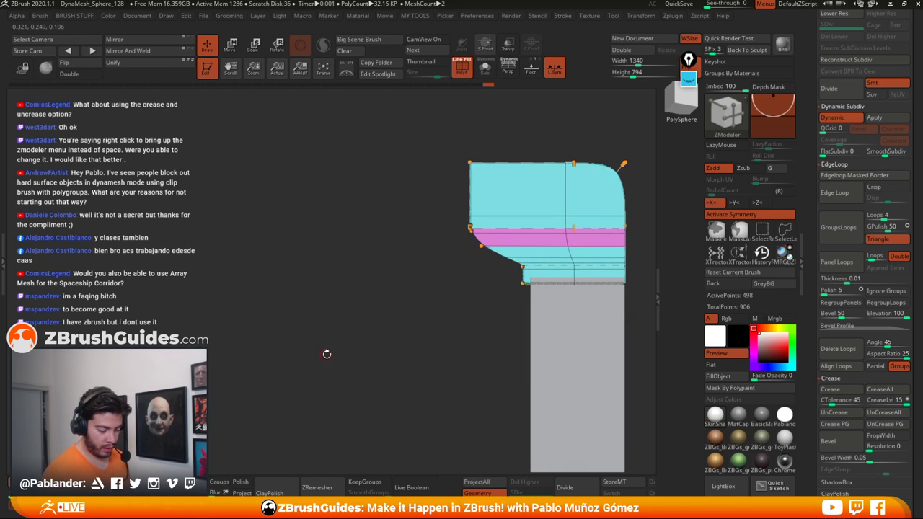
pyautogui.hotkey('shift', 'f')
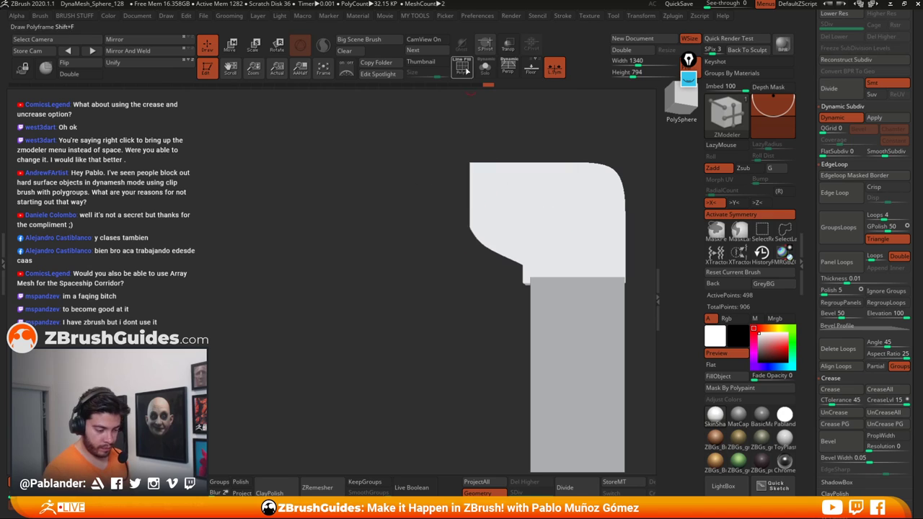
# Step: Turn off Dynamic Subdiv, mask in side view and shift the sloped underside's points slightly towards the wall for a rounder profile
pyautogui.click(466, 69)
pyautogui.click(850, 117)
pyautogui.keyDown('alt'); pyautogui.moveTo(449, 296); pyautogui.dragTo(475, 232); pyautogui.keyUp('alt')
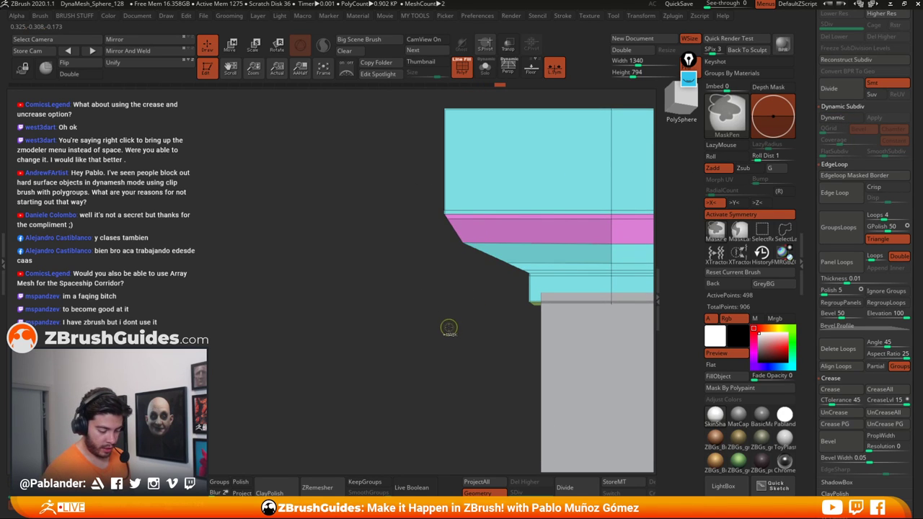
pyautogui.press('w')
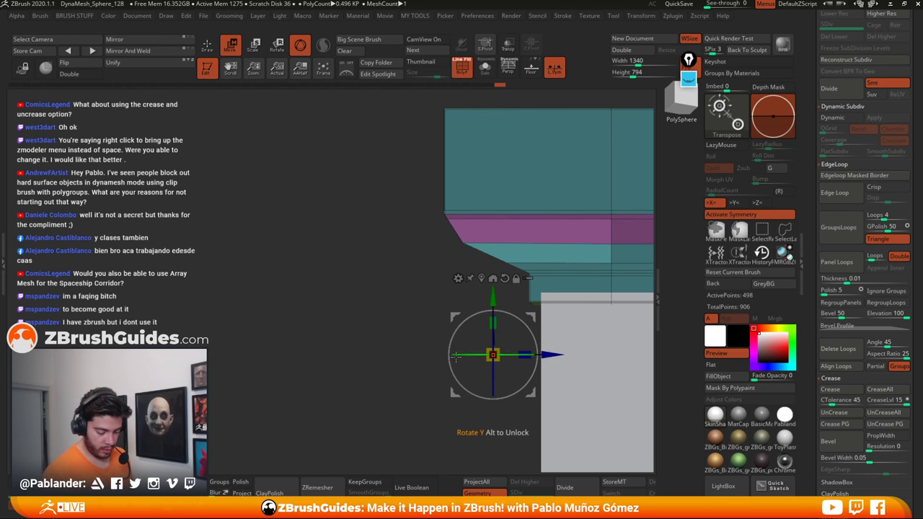
pyautogui.moveTo(550, 352); pyautogui.dragTo(557, 353)
pyautogui.keyDown('ctrl'); pyautogui.moveTo(393, 315); pyautogui.dragTo(516, 260); pyautogui.keyUp('ctrl')
pyautogui.moveTo(550, 353); pyautogui.dragTo(562, 351)
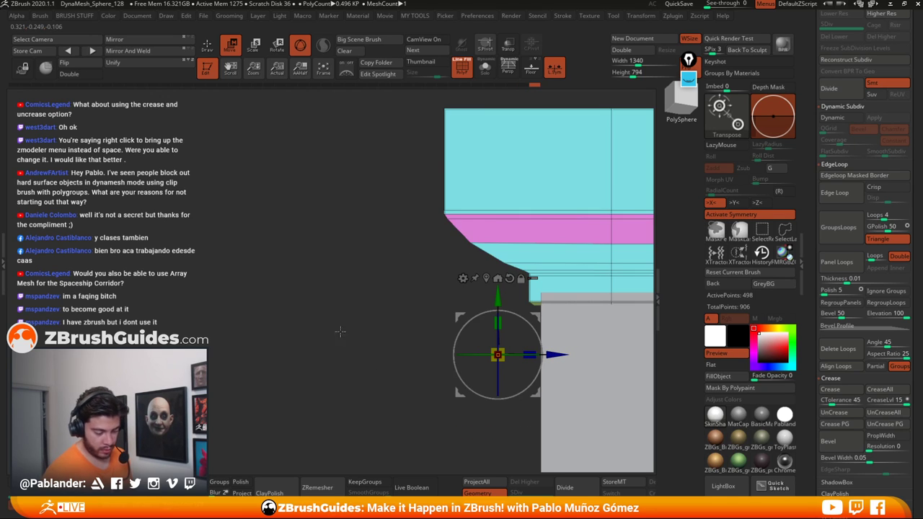
# Step: Return to Draw mode, hide polyframe, check the panel from the front and QuickSave the project
pyautogui.click(208, 45)
pyautogui.click(849, 112)
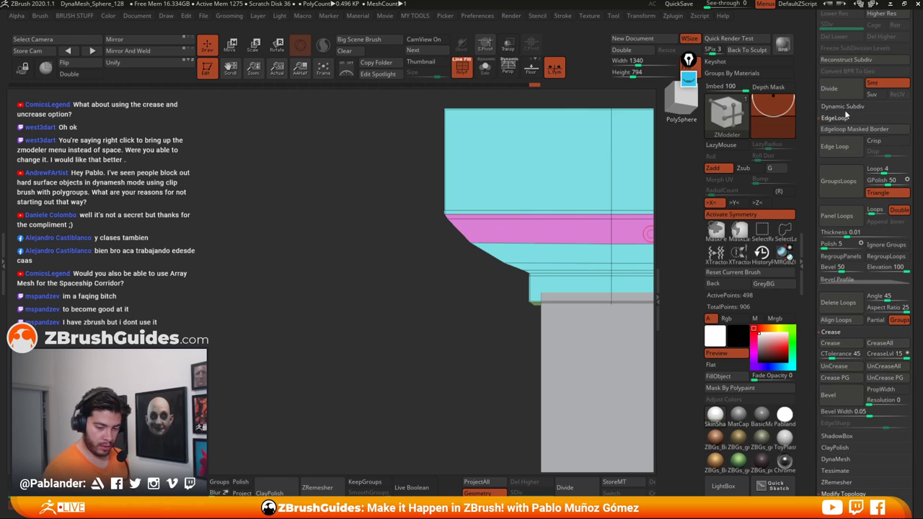
pyautogui.click(857, 115)
pyautogui.moveTo(492, 312); pyautogui.dragTo(391, 341)
pyautogui.moveTo(589, 323)
pyautogui.keyDown('alt'); pyautogui.mouseDown()
pyautogui.moveTo(562, 254)
pyautogui.moveTo(590, 302)
pyautogui.mouseUp(); pyautogui.keyUp('alt')
pyautogui.click(462, 67)
pyautogui.click(843, 119)
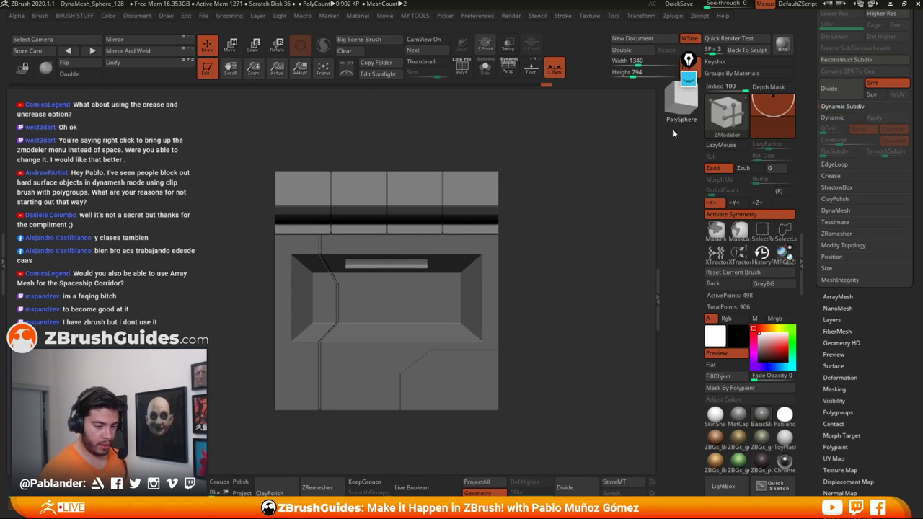
pyautogui.click(678, 4)
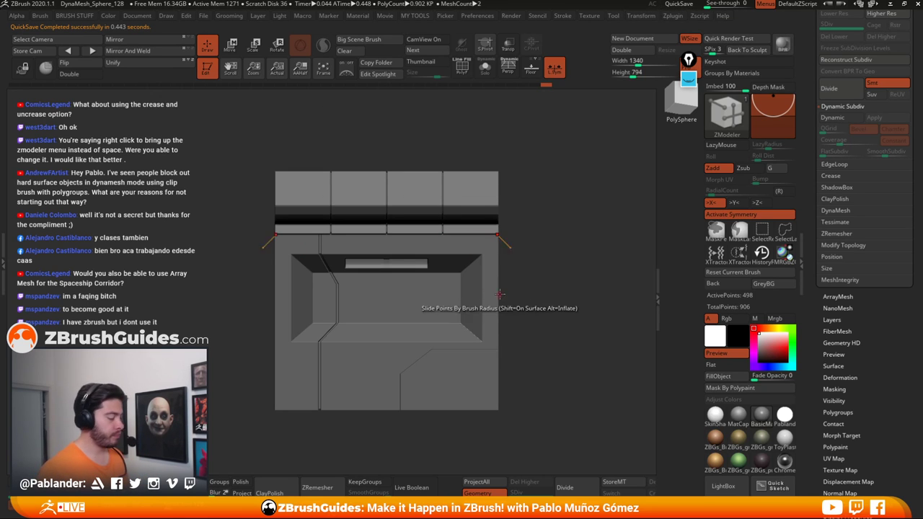
# Step: Duplicate the top piece subtool and initialize the copy as a QCube
pyautogui.moveTo(833, 317); pyautogui.dragTo(830, 516)
pyautogui.click(830, 202)
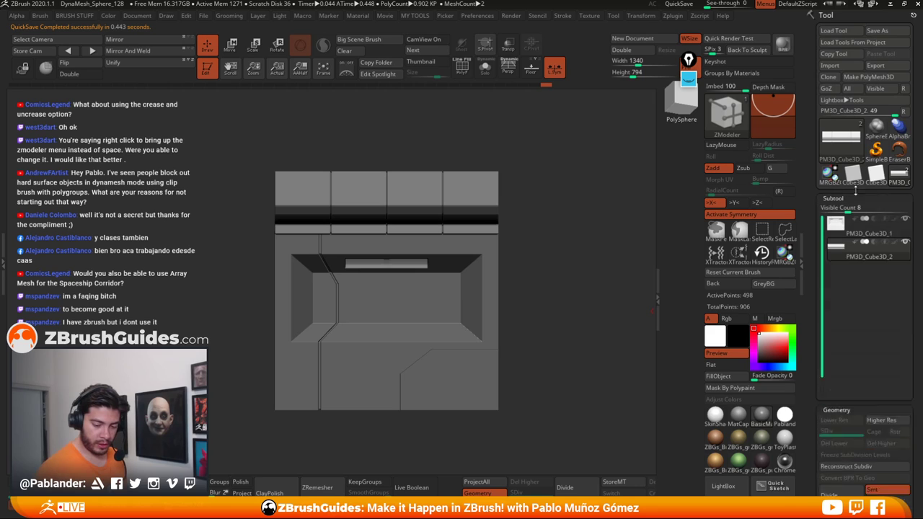
pyautogui.scroll(-3, 882, 385)
pyautogui.click(833, 365)
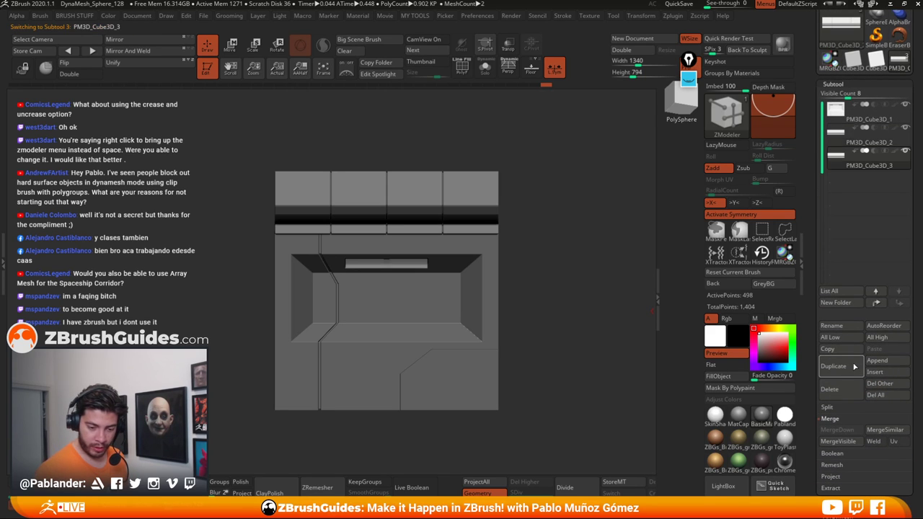
pyautogui.scroll(-10, 851, 216)
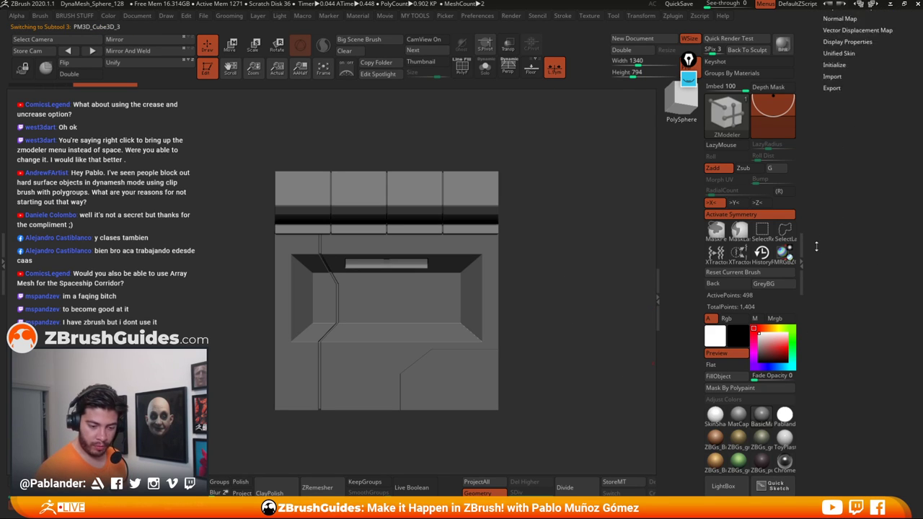
pyautogui.click(836, 169)
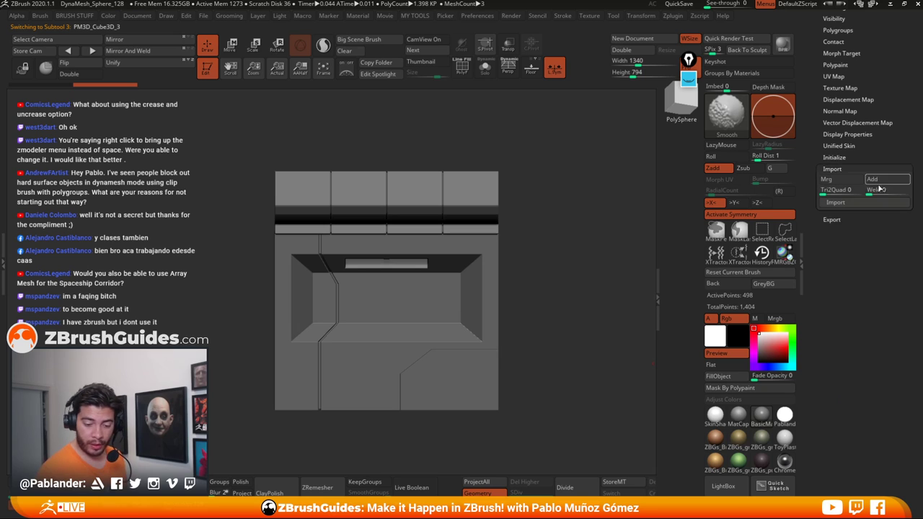
pyautogui.click(835, 157)
pyautogui.click(833, 169)
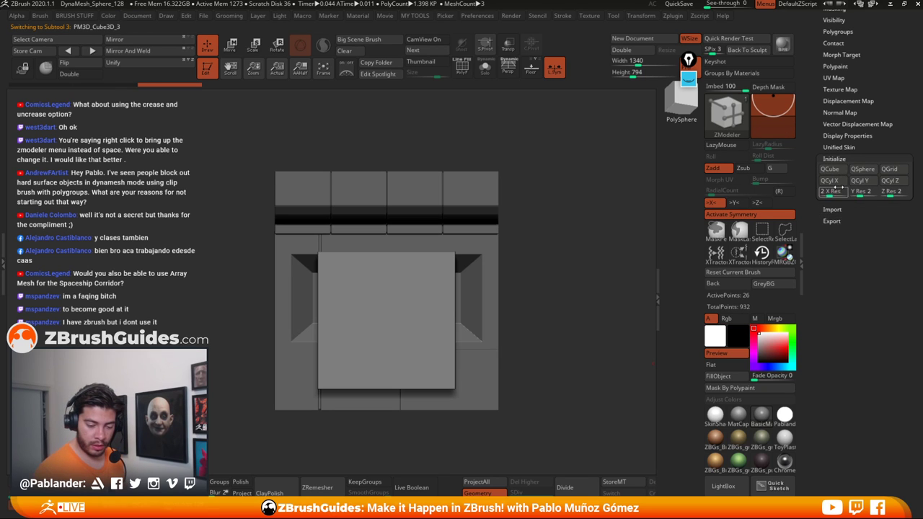
pyautogui.scroll(10, 829, 231)
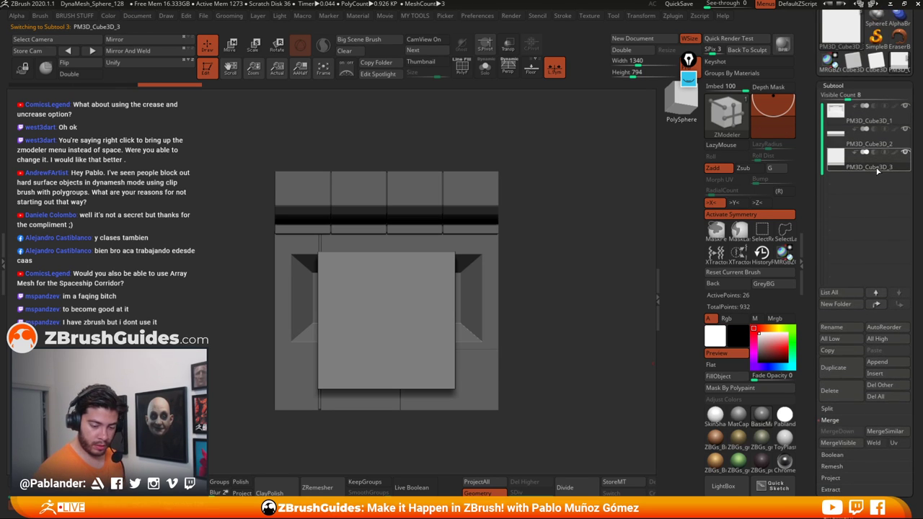
# Step: Turn off symmetry, scale the cube into a low block spanning the wall's width and move it down to the wall's base
pyautogui.press('w')
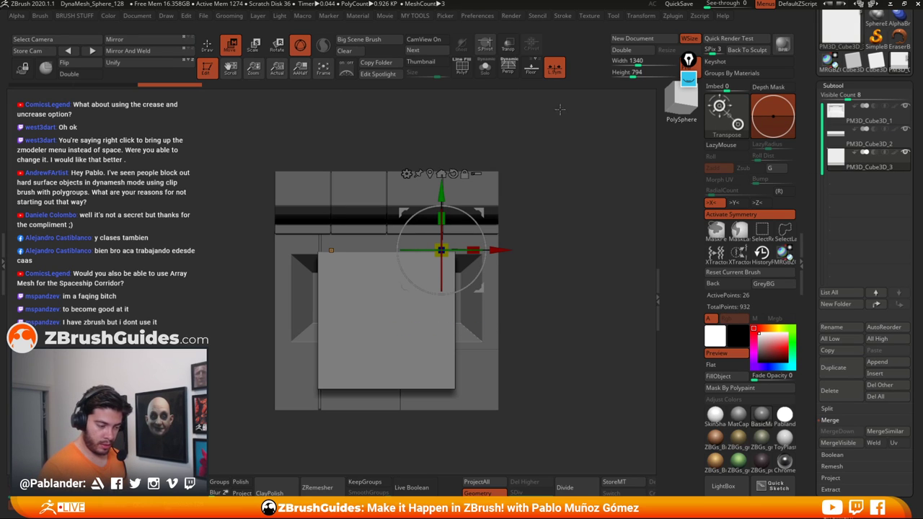
pyautogui.hotkey('shift', 'f')
pyautogui.click(757, 215)
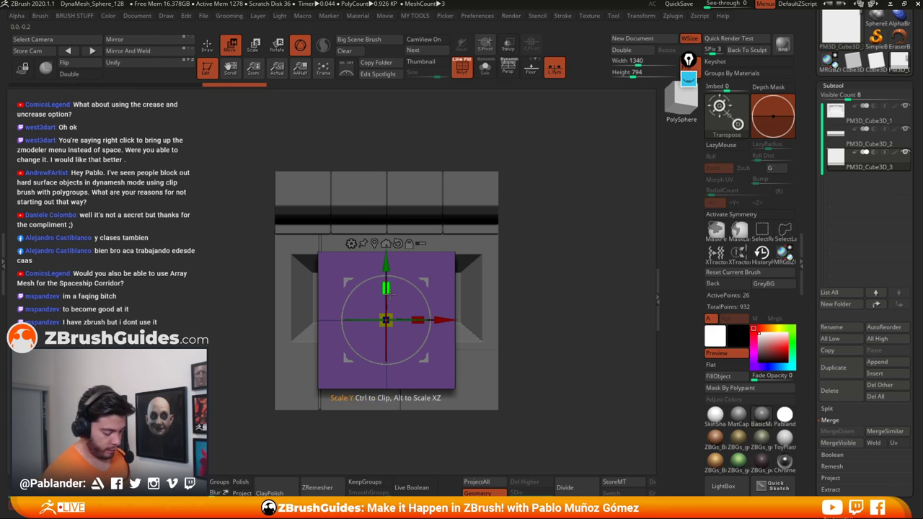
pyautogui.moveTo(387, 318); pyautogui.dragTo(385, 363)
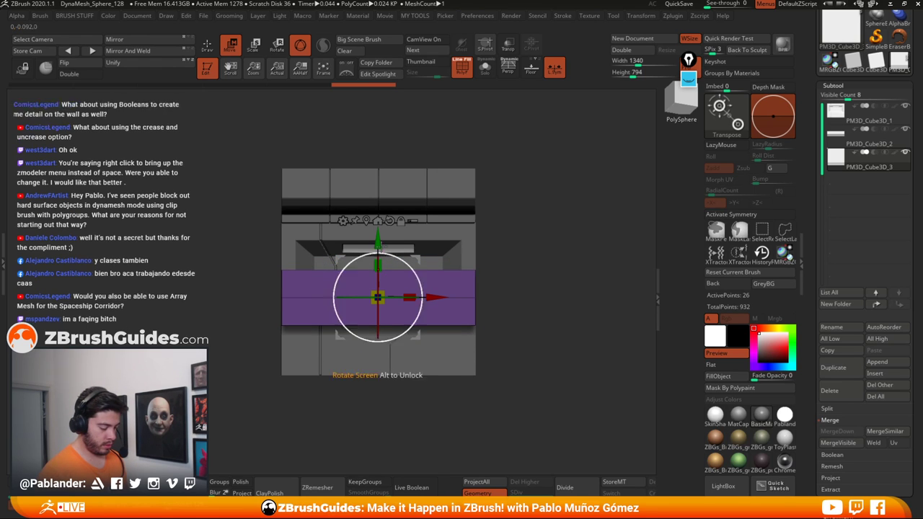
pyautogui.moveTo(378, 234); pyautogui.dragTo(379, 285)
pyautogui.moveTo(379, 317); pyautogui.dragTo(382, 326)
pyautogui.moveTo(382, 283); pyautogui.dragTo(383, 284)
# Step: Reduce the base block's depth in side view to slightly more than the wall's thickness and centre it on the wall
pyautogui.keyDown('shift'); pyautogui.moveTo(507, 271); pyautogui.dragTo(545, 278); pyautogui.keyUp('shift')
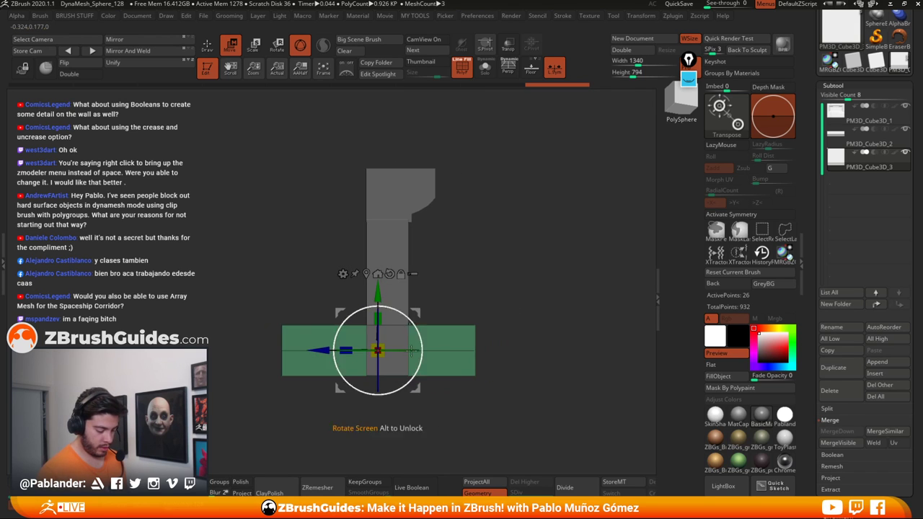
pyautogui.moveTo(346, 350)
pyautogui.mouseDown()
pyautogui.moveTo(448, 341)
pyautogui.moveTo(329, 352)
pyautogui.mouseUp()
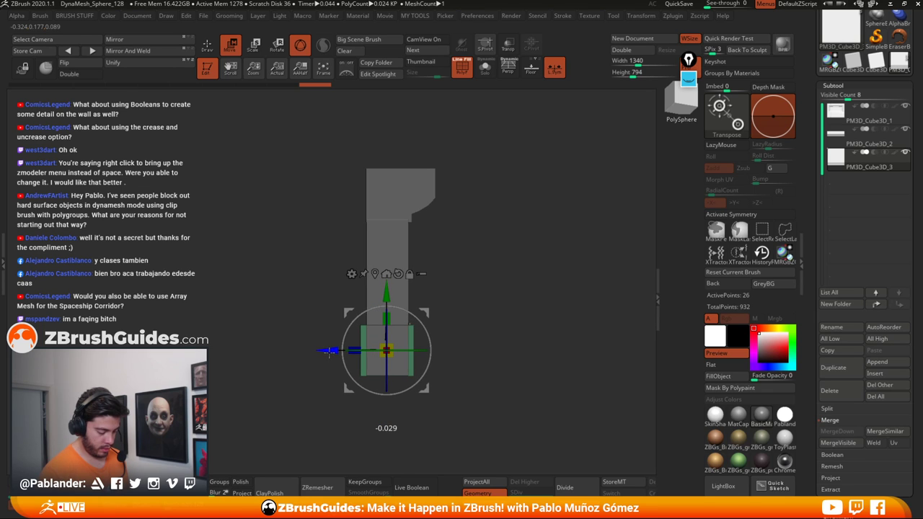
pyautogui.press('q')
pyautogui.moveTo(498, 230)
pyautogui.mouseDown()
pyautogui.moveTo(521, 286)
pyautogui.moveTo(542, 261)
pyautogui.moveTo(535, 316)
pyautogui.moveTo(532, 300)
pyautogui.mouseUp()
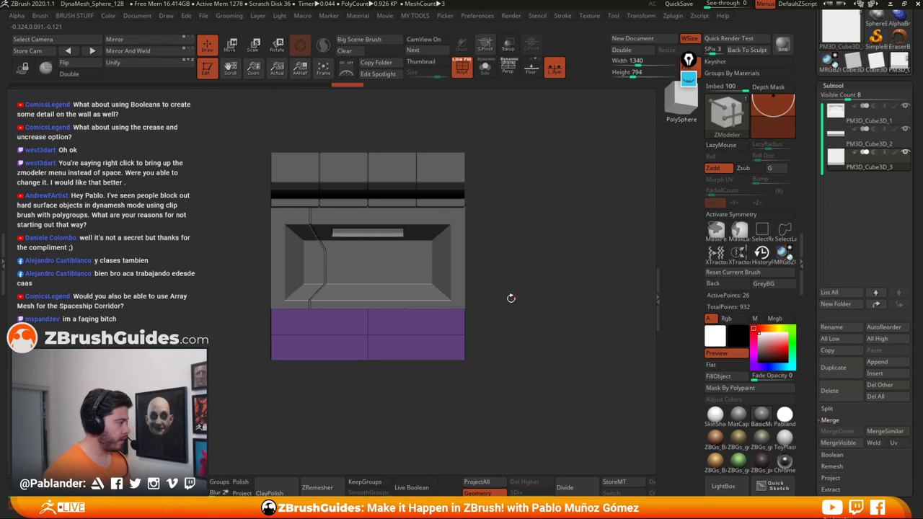
# Step: Apply the SkinShade material, hide polyframe and inspect how the base block fits the wall from an angle
pyautogui.moveTo(510, 297)
pyautogui.mouseDown()
pyautogui.moveTo(521, 321)
pyautogui.moveTo(518, 305)
pyautogui.mouseUp()
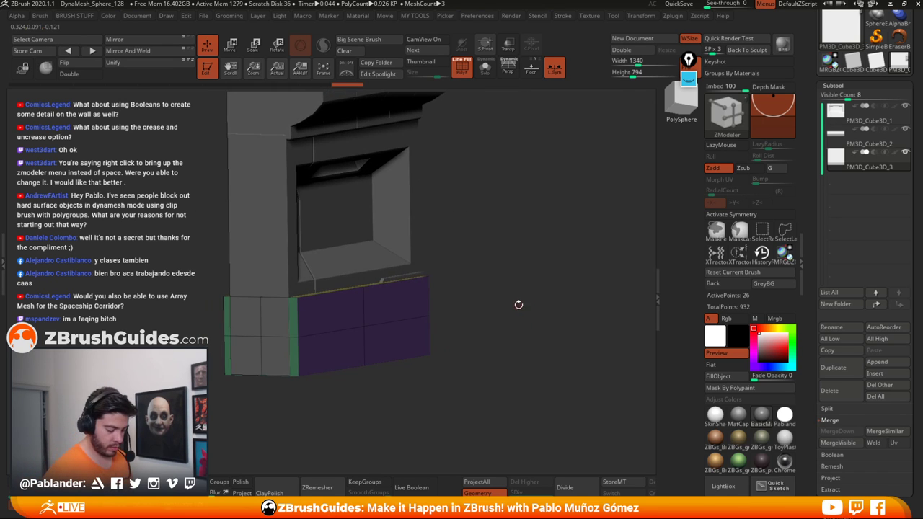
pyautogui.rightClick(395, 324)
pyautogui.click(721, 421)
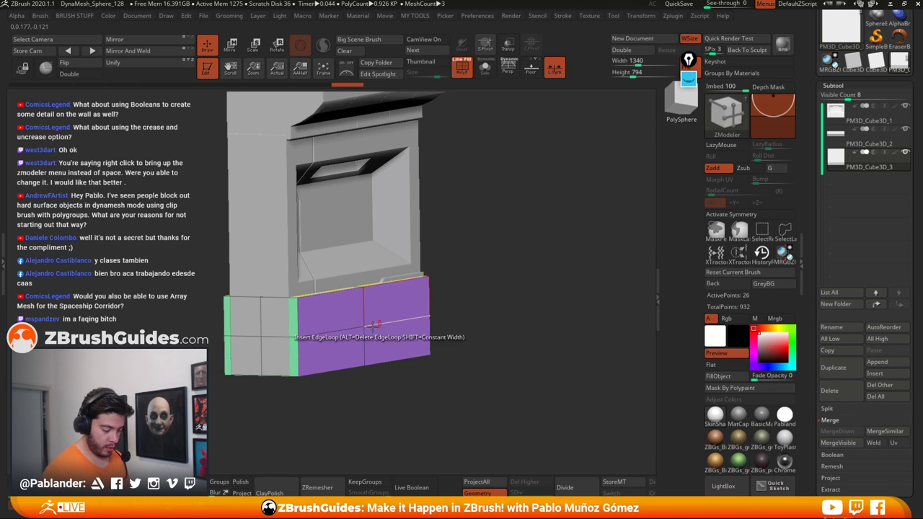
pyautogui.click(462, 67)
pyautogui.keyDown('alt'); pyautogui.moveTo(482, 259); pyautogui.dragTo(548, 280); pyautogui.keyUp('alt')
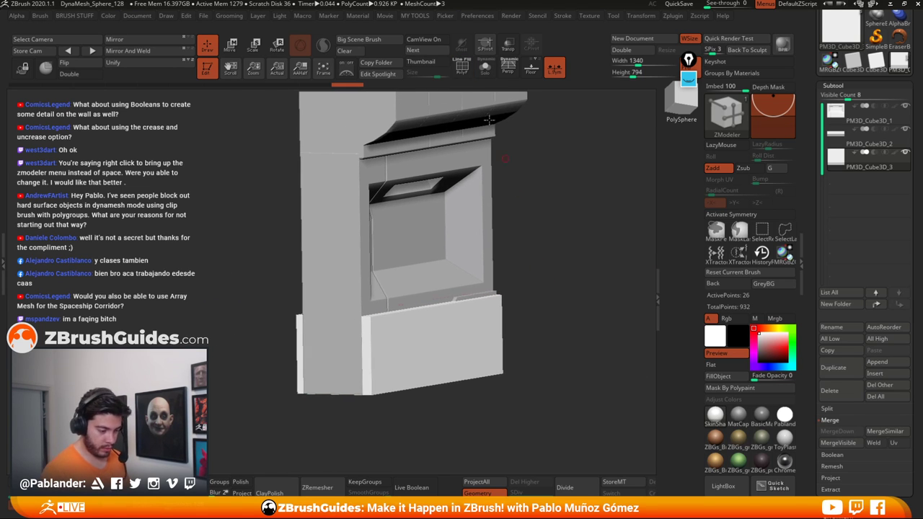
# Step: Isolate the base block with polyframe shown and delete the edge loop running horizontally around its middle with ZModeler
pyautogui.click(461, 67)
pyautogui.click(485, 67)
pyautogui.rightClick(469, 339)
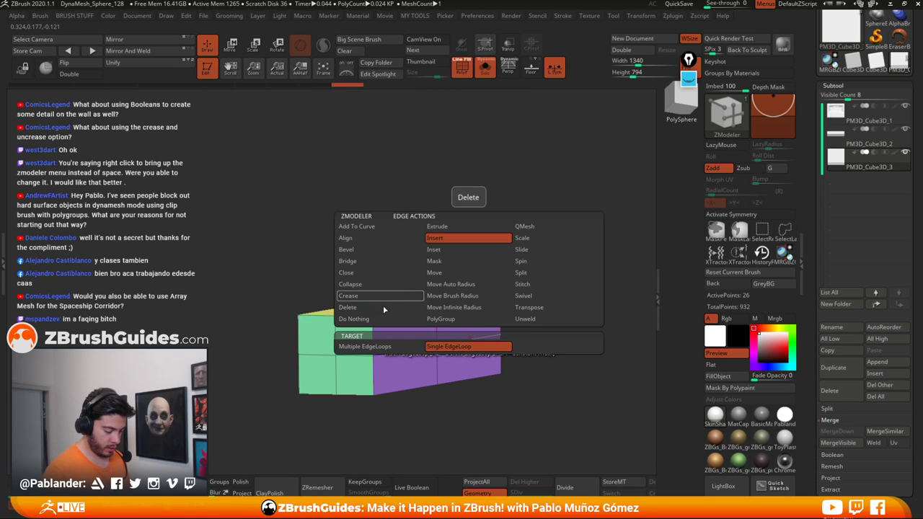
pyautogui.click(349, 307)
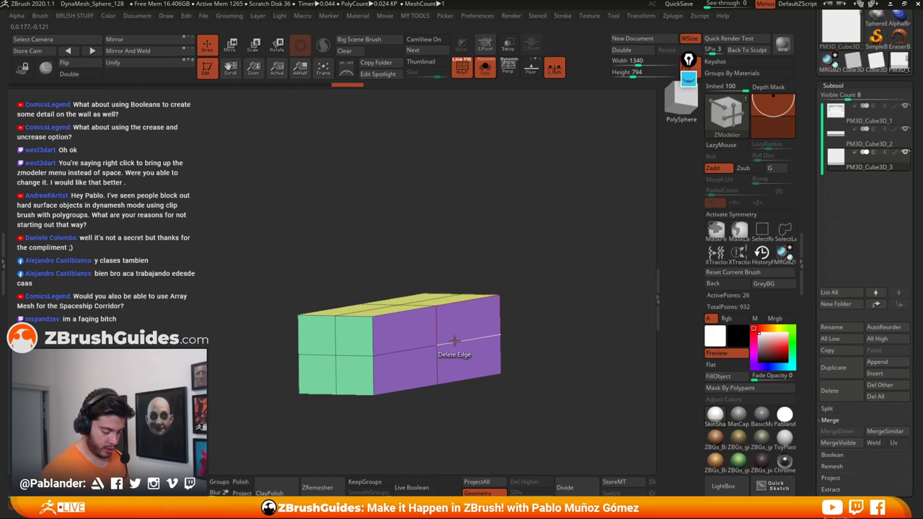
pyautogui.press('space')
pyautogui.click(473, 343)
pyautogui.click(473, 340)
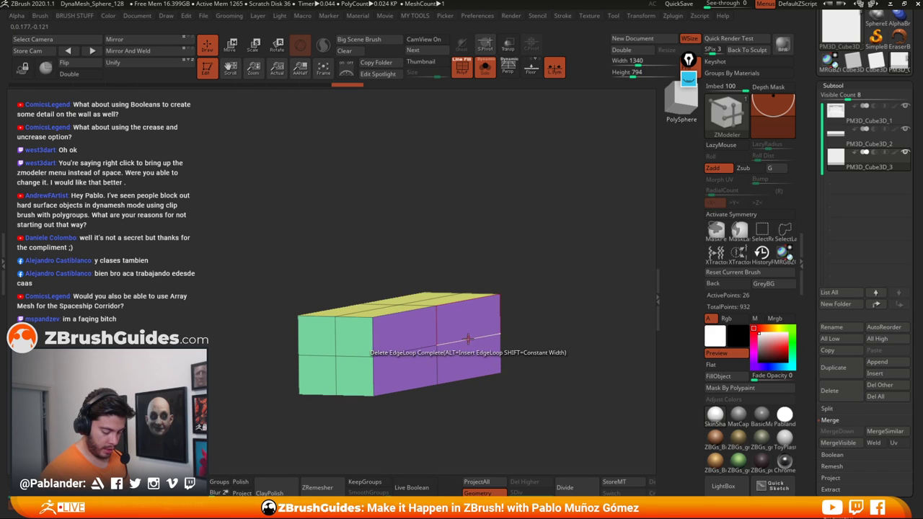
# Step: Mask everything except the base block's lower front edge in side view and move that edge forward so the front face slopes outward
pyautogui.moveTo(550, 339); pyautogui.dragTo(502, 227)
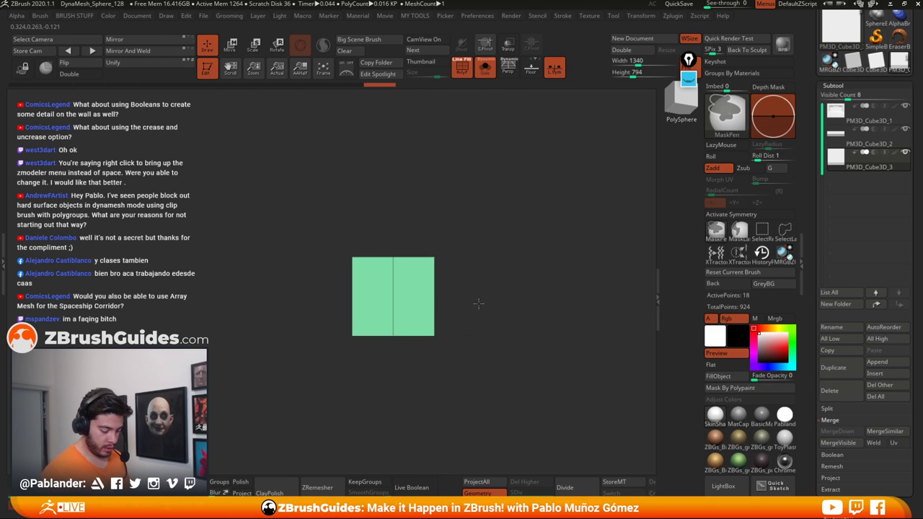
pyautogui.moveTo(478, 302)
pyautogui.keyDown('ctrl'); pyautogui.mouseDown()
pyautogui.moveTo(447, 331)
pyautogui.moveTo(460, 337)
pyautogui.mouseUp(); pyautogui.keyUp('ctrl')
pyautogui.keyDown('ctrl'); pyautogui.click(482, 350); pyautogui.keyUp('ctrl')
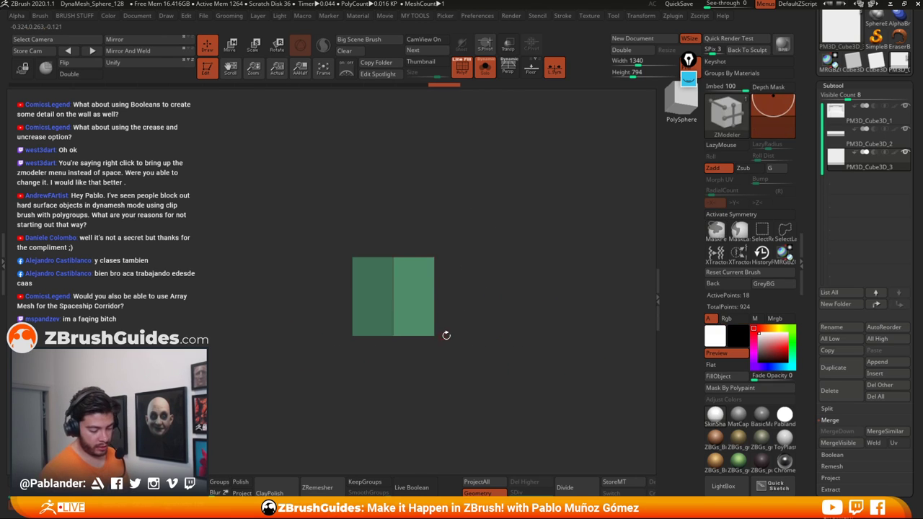
pyautogui.click(230, 46)
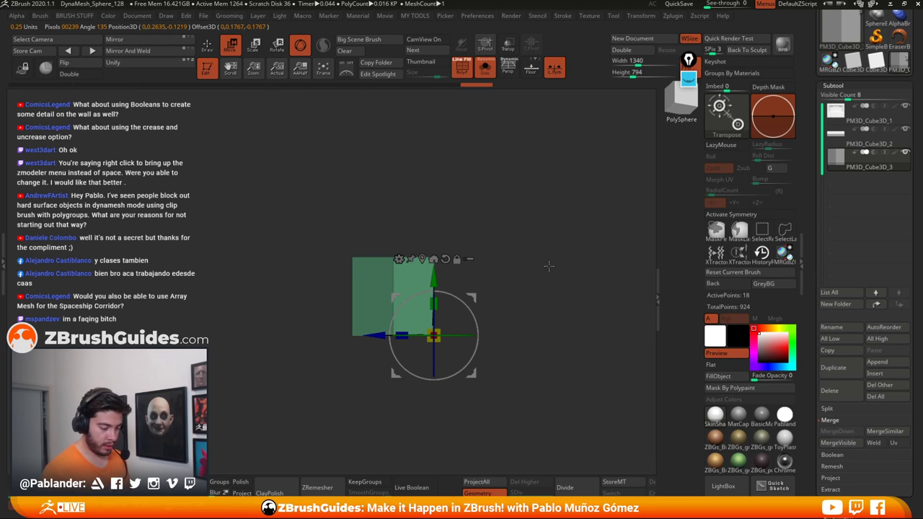
pyautogui.click(478, 72)
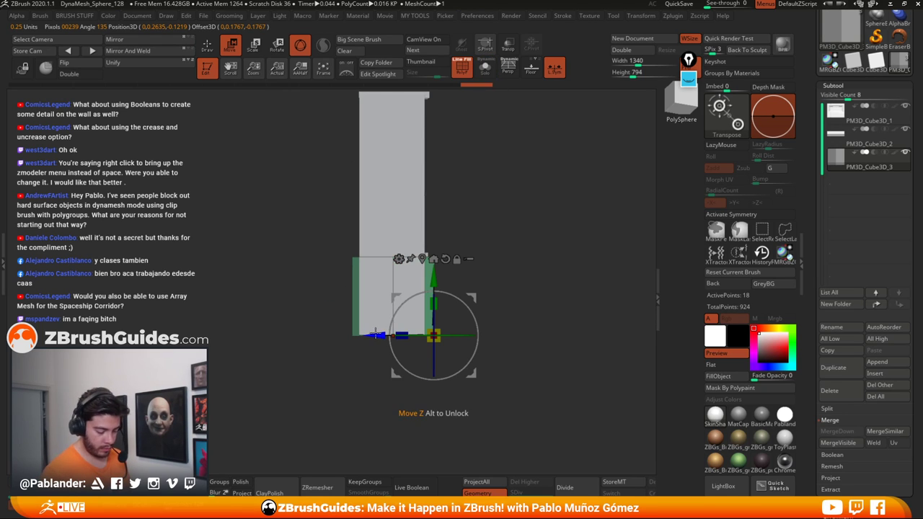
pyautogui.moveTo(375, 333); pyautogui.dragTo(418, 332)
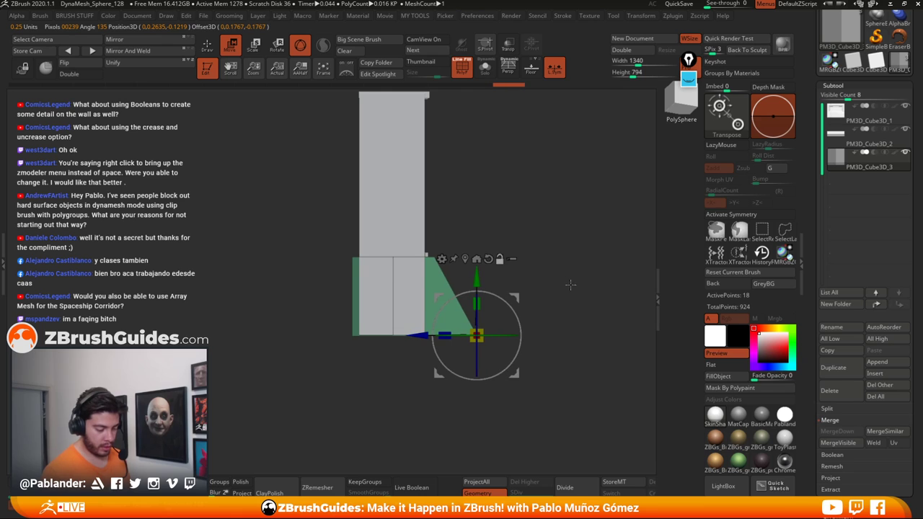
pyautogui.keyDown('alt'); pyautogui.moveTo(570, 285); pyautogui.dragTo(539, 226); pyautogui.keyUp('alt')
pyautogui.keyDown('alt'); pyautogui.moveTo(505, 189); pyautogui.dragTo(529, 245); pyautogui.keyUp('alt')
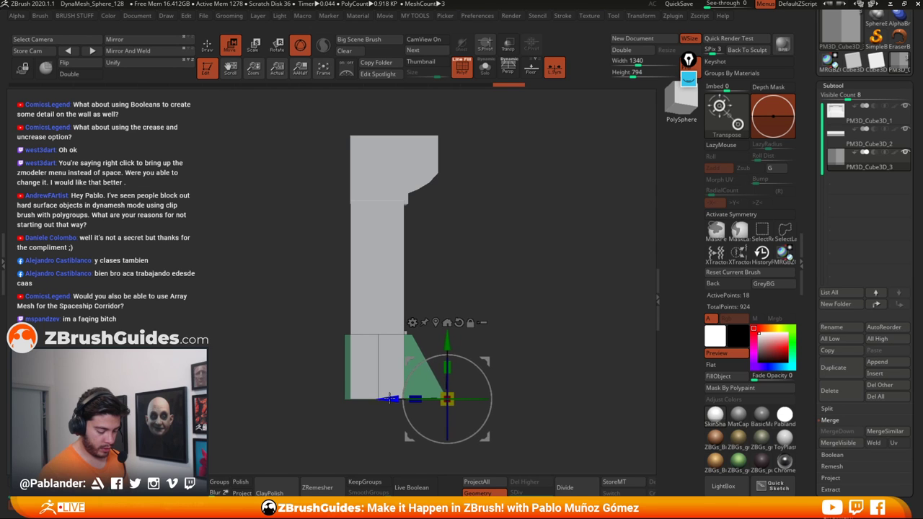
pyautogui.moveTo(401, 428); pyautogui.dragTo(593, 287)
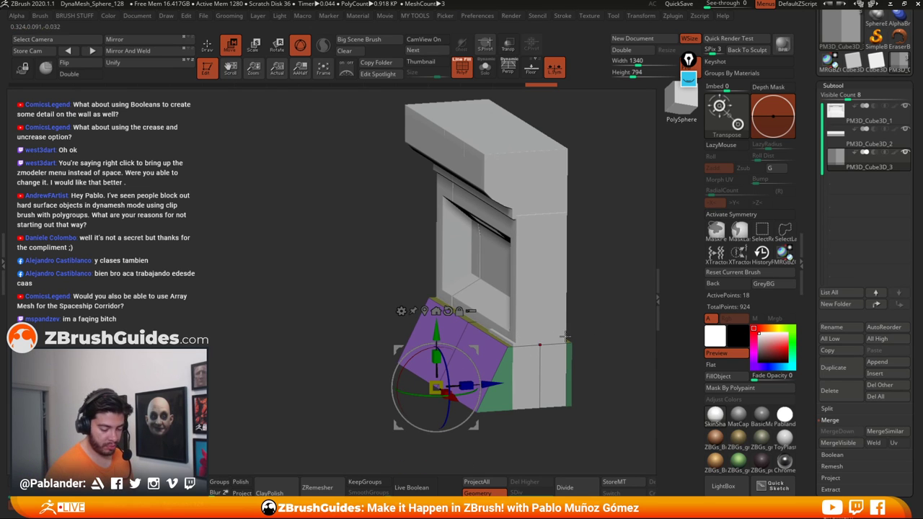
pyautogui.moveTo(565, 337); pyautogui.dragTo(575, 307)
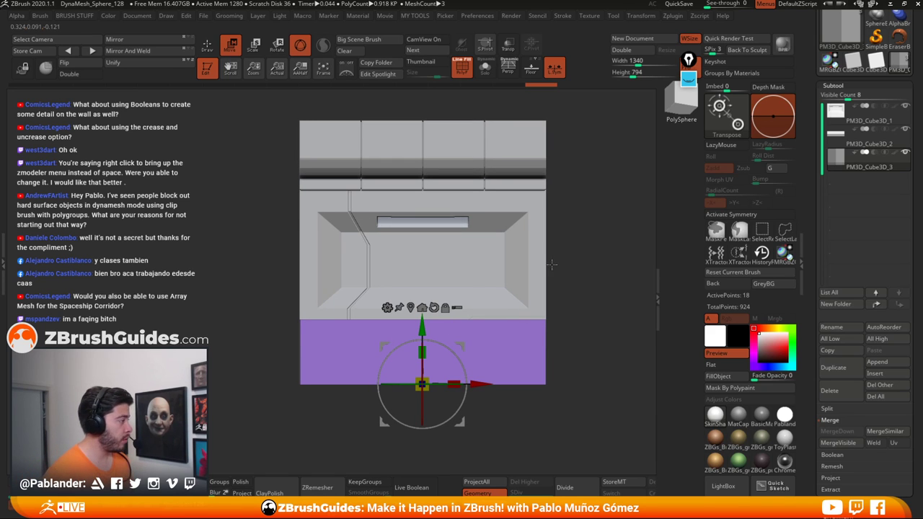
pyautogui.moveTo(572, 267); pyautogui.dragTo(581, 288)
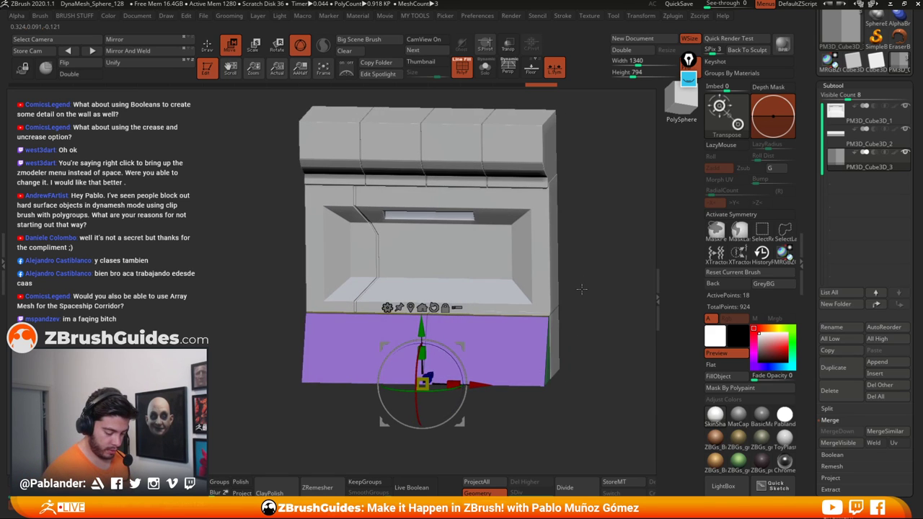
# Step: Return to Draw mode in front view and set ZModeler's edge action to Insert with a single edge loop
pyautogui.click(209, 46)
pyautogui.moveTo(621, 204)
pyautogui.mouseDown()
pyautogui.moveTo(608, 279)
pyautogui.moveTo(611, 249)
pyautogui.moveTo(598, 256)
pyautogui.moveTo(616, 259)
pyautogui.moveTo(576, 296)
pyautogui.moveTo(562, 285)
pyautogui.mouseUp()
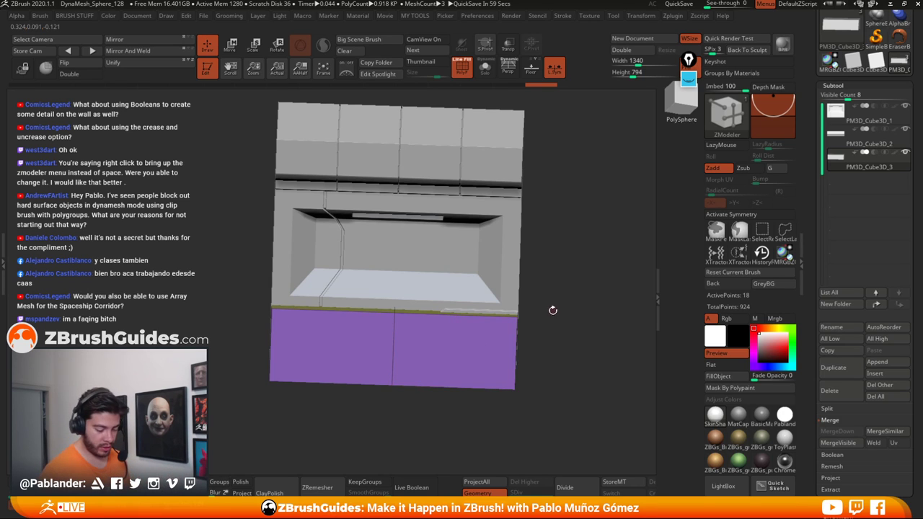
pyautogui.moveTo(555, 312)
pyautogui.mouseDown()
pyautogui.moveTo(567, 302)
pyautogui.moveTo(548, 305)
pyautogui.moveTo(545, 294)
pyautogui.moveTo(550, 303)
pyautogui.moveTo(533, 304)
pyautogui.mouseUp()
pyautogui.press('space')
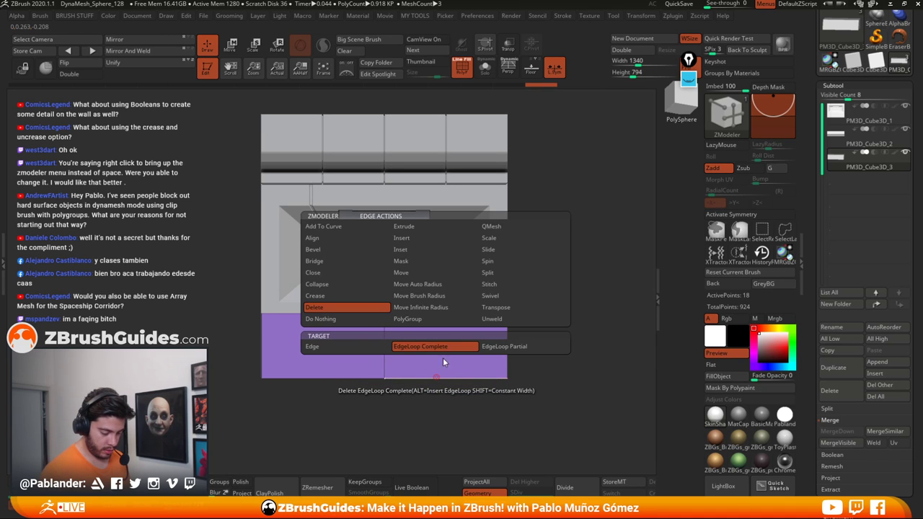
pyautogui.click(418, 238)
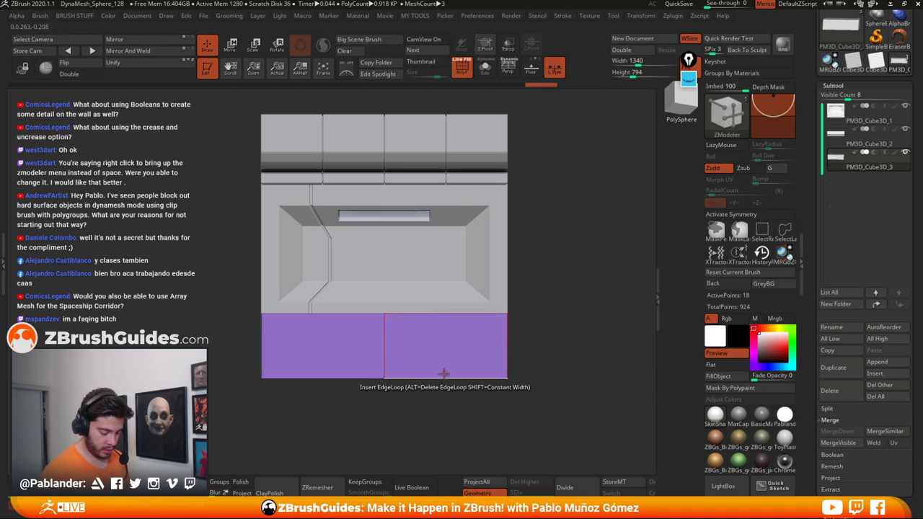
pyautogui.press('space')
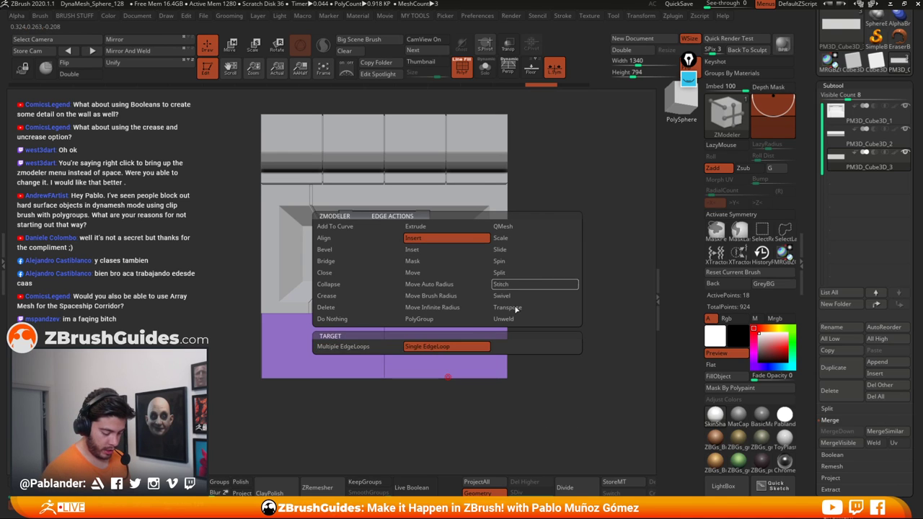
pyautogui.click(500, 273)
pyautogui.click(447, 377)
pyautogui.moveTo(542, 322); pyautogui.dragTo(543, 280)
pyautogui.hotkey('ctrl', 'z')
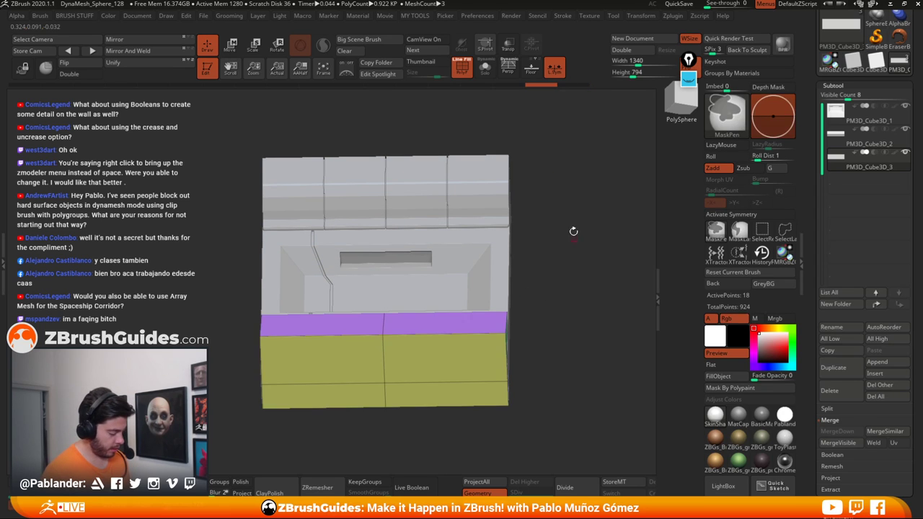
# Step: Insert a vertical edge loop near the base block's right end and extrude the narrow front strip outward, slightly first and then much further
pyautogui.keyDown('shift'); pyautogui.moveTo(573, 230); pyautogui.dragTo(572, 255); pyautogui.keyUp('shift')
pyautogui.click(451, 375)
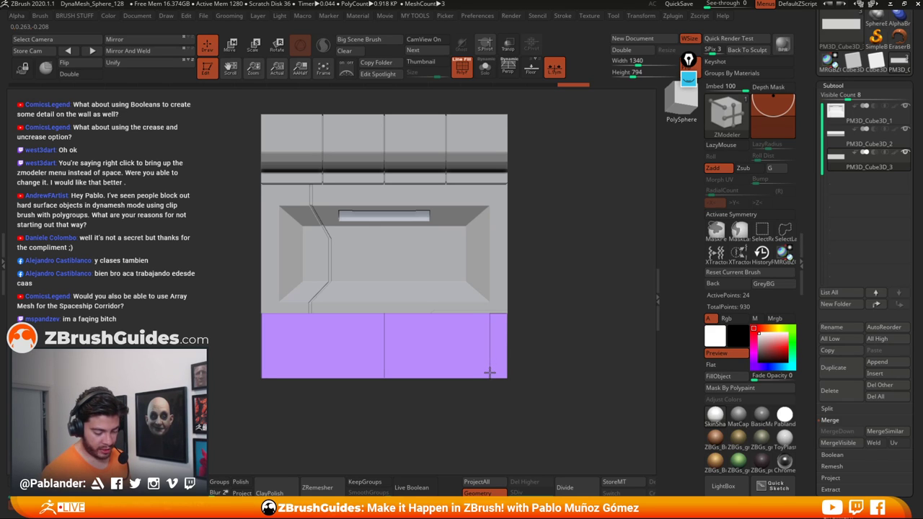
pyautogui.moveTo(572, 254); pyautogui.dragTo(518, 304)
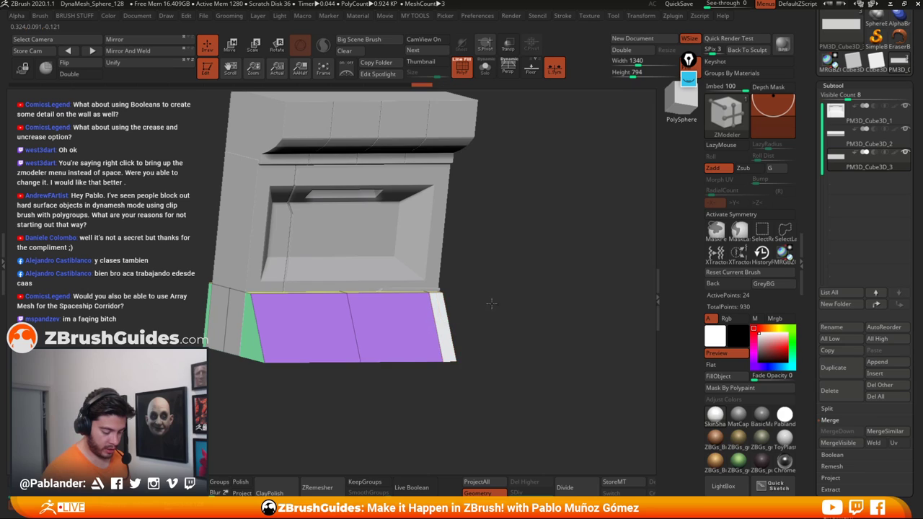
pyautogui.moveTo(440, 318); pyautogui.dragTo(445, 317)
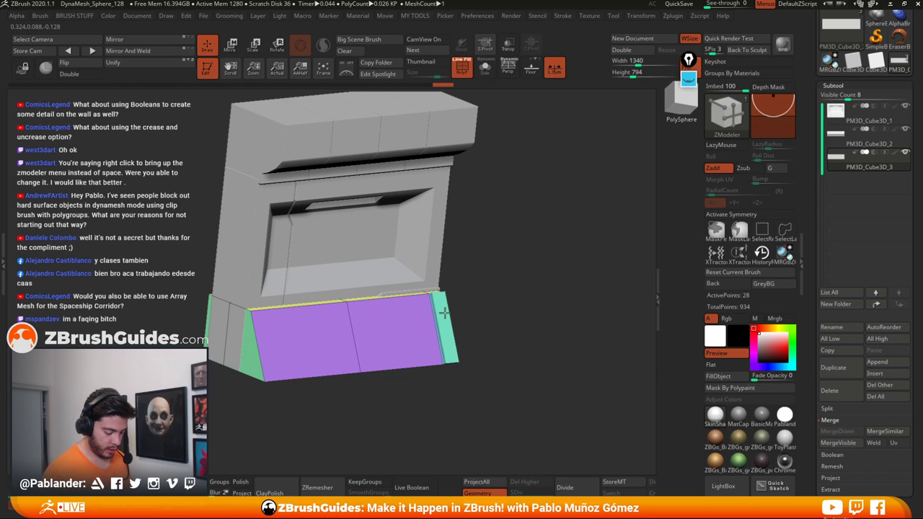
pyautogui.moveTo(460, 307)
pyautogui.mouseDown()
pyautogui.moveTo(542, 284)
pyautogui.moveTo(511, 305)
pyautogui.moveTo(489, 299)
pyautogui.moveTo(554, 298)
pyautogui.mouseUp()
# Step: Lasso-mask the extruded strip's outer face in side view, invert the mask, rotate the face upright and reset the gizmo's orientation
pyautogui.click(738, 229)
pyautogui.click(730, 255)
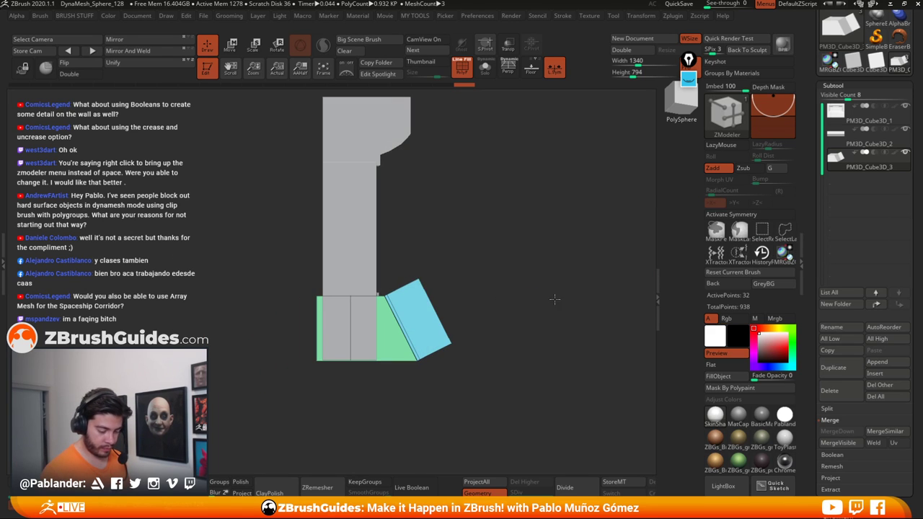
pyautogui.keyDown('ctrl'); pyautogui.moveTo(415, 271); pyautogui.dragTo(445, 372); pyautogui.keyUp('ctrl')
pyautogui.keyDown('ctrl'); pyautogui.click(511, 293); pyautogui.keyUp('ctrl')
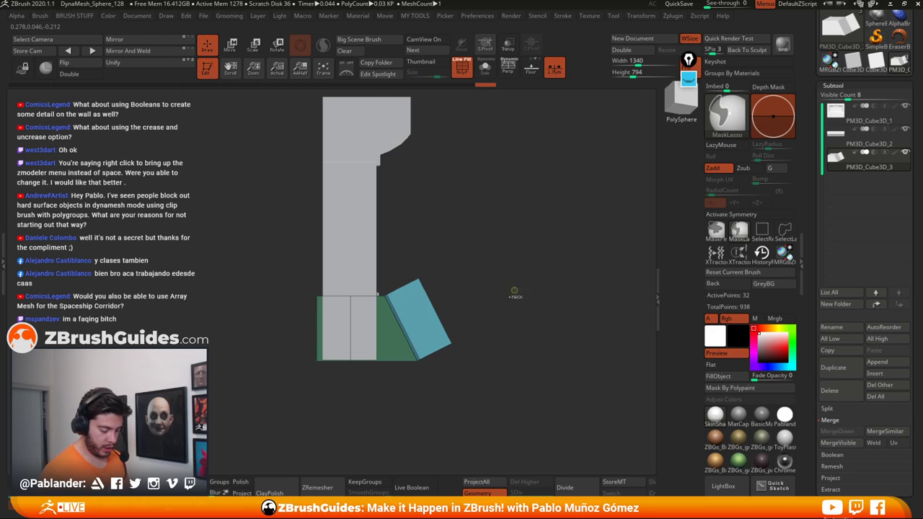
pyautogui.press('w')
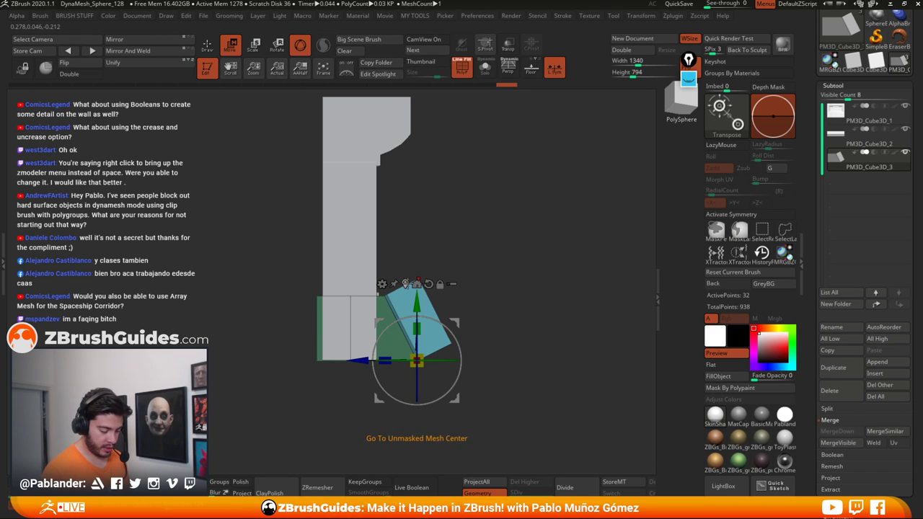
pyautogui.moveTo(475, 289); pyautogui.dragTo(477, 309)
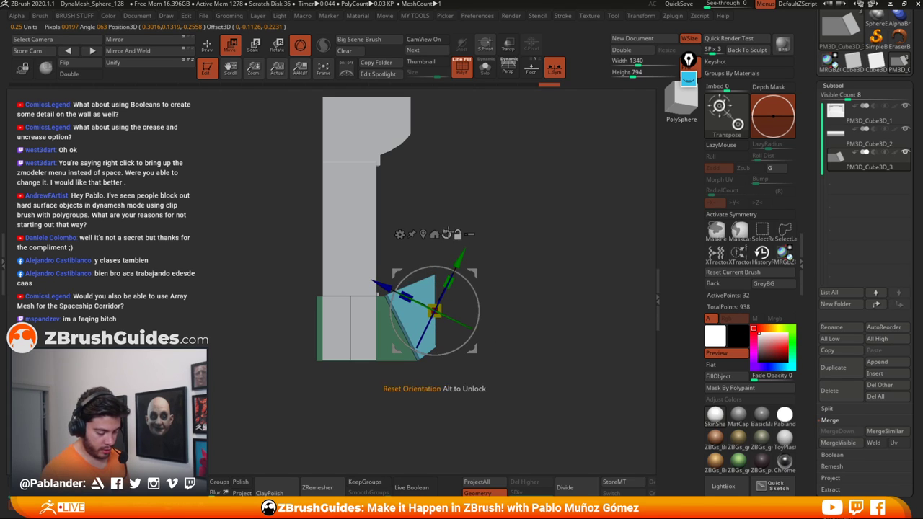
pyautogui.click(447, 234)
# Step: Align the strip's outer lower corner with the block's underside, then isolate its outer upper corner and lower it level with the block's top
pyautogui.moveTo(504, 353); pyautogui.dragTo(504, 267)
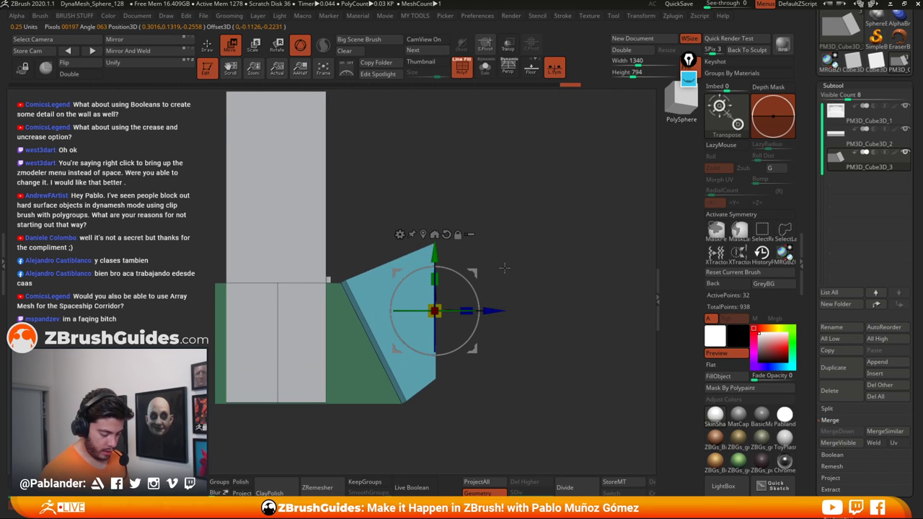
pyautogui.moveTo(434, 247); pyautogui.dragTo(437, 235)
pyautogui.keyDown('alt'); pyautogui.moveTo(544, 270); pyautogui.dragTo(536, 308); pyautogui.keyUp('alt')
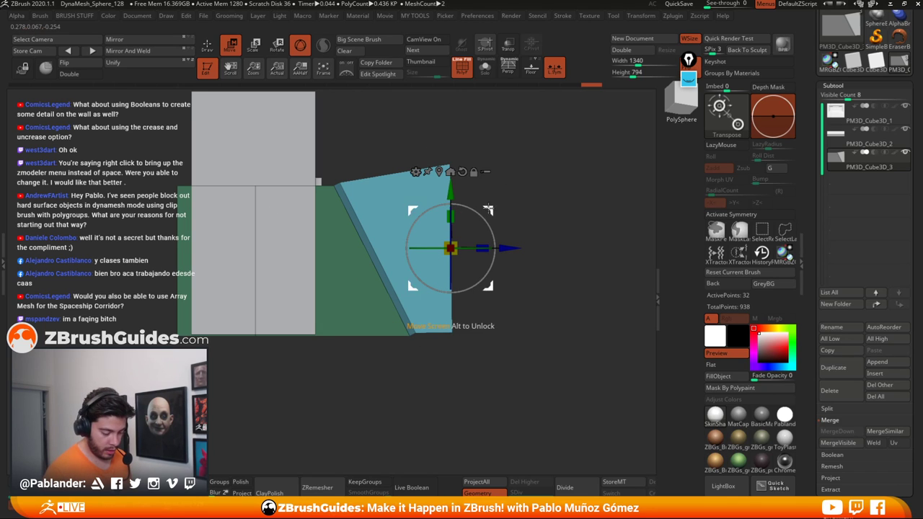
pyautogui.moveTo(450, 190); pyautogui.dragTo(451, 191)
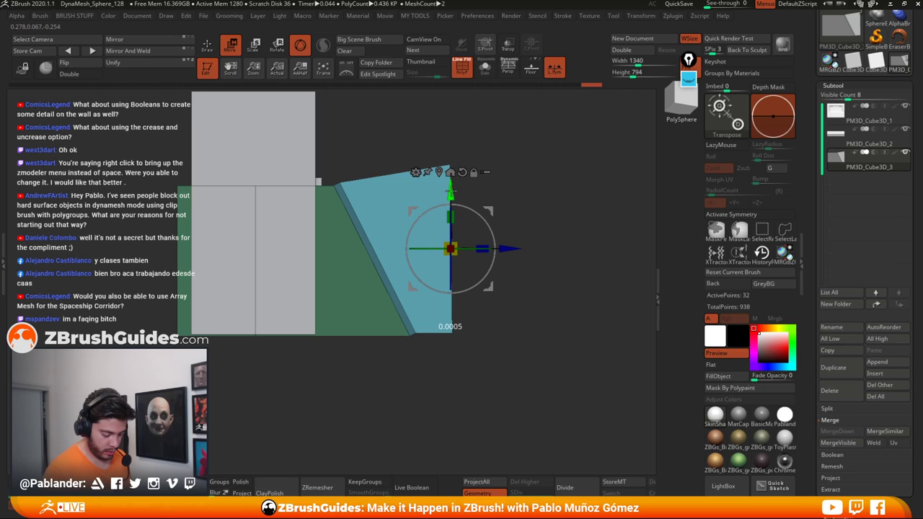
pyautogui.keyDown('ctrl'); pyautogui.moveTo(554, 195); pyautogui.dragTo(570, 209); pyautogui.keyUp('ctrl')
pyautogui.moveTo(433, 180)
pyautogui.keyDown('ctrl'); pyautogui.mouseDown()
pyautogui.moveTo(497, 155)
pyautogui.moveTo(511, 132)
pyautogui.moveTo(420, 191)
pyautogui.moveTo(450, 196)
pyautogui.moveTo(450, 204)
pyautogui.mouseUp(); pyautogui.keyUp('ctrl')
pyautogui.keyDown('ctrl'); pyautogui.click(550, 181); pyautogui.keyUp('ctrl')
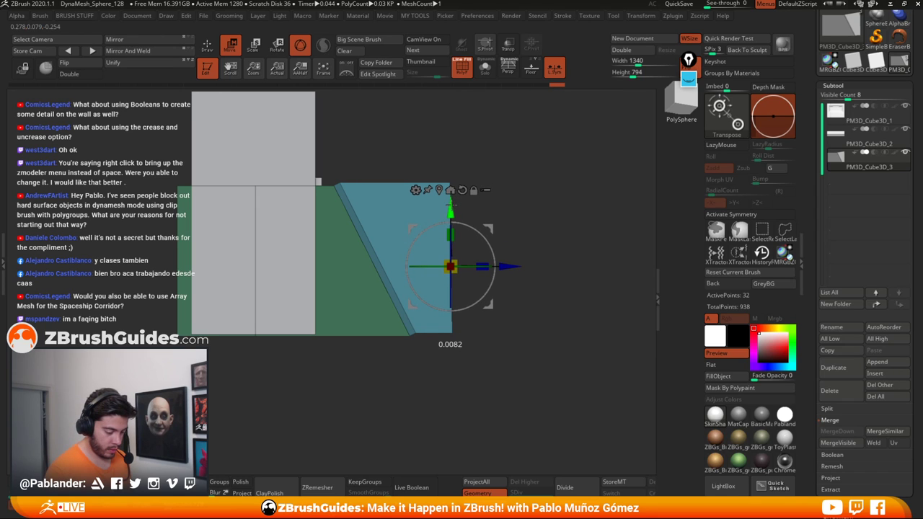
# Step: Unmask only the strip's outer upper corner and move it back until the outer face runs parallel to the block's sloped front
pyautogui.keyDown('ctrl'); pyautogui.moveTo(506, 146); pyautogui.dragTo(512, 181); pyautogui.keyUp('ctrl')
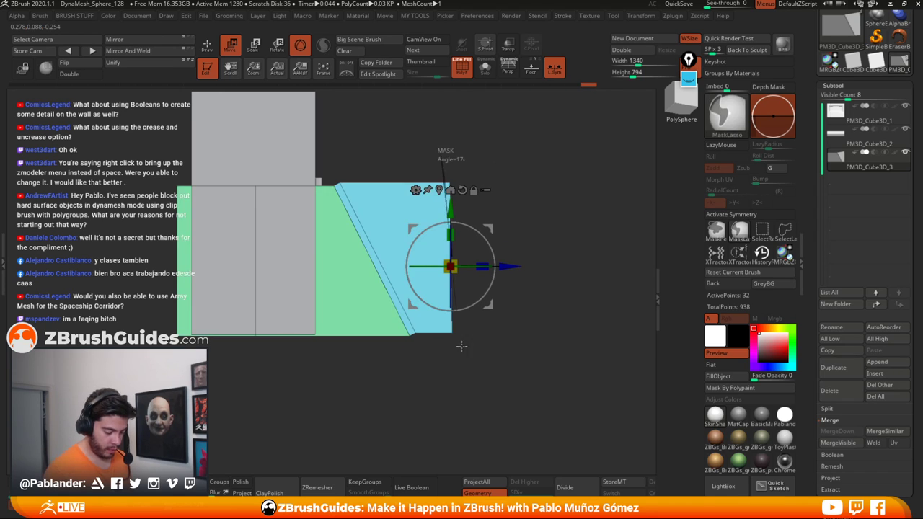
pyautogui.keyDown('ctrl'); pyautogui.moveTo(425, 150); pyautogui.dragTo(497, 191); pyautogui.keyUp('ctrl')
pyautogui.moveTo(509, 265); pyautogui.dragTo(441, 265)
pyautogui.keyDown('ctrl'); pyautogui.moveTo(477, 242); pyautogui.dragTo(478, 222, button='right'); pyautogui.keyUp('ctrl')
pyautogui.keyDown('alt'); pyautogui.moveTo(479, 222); pyautogui.dragTo(482, 238, button='right'); pyautogui.keyUp('alt')
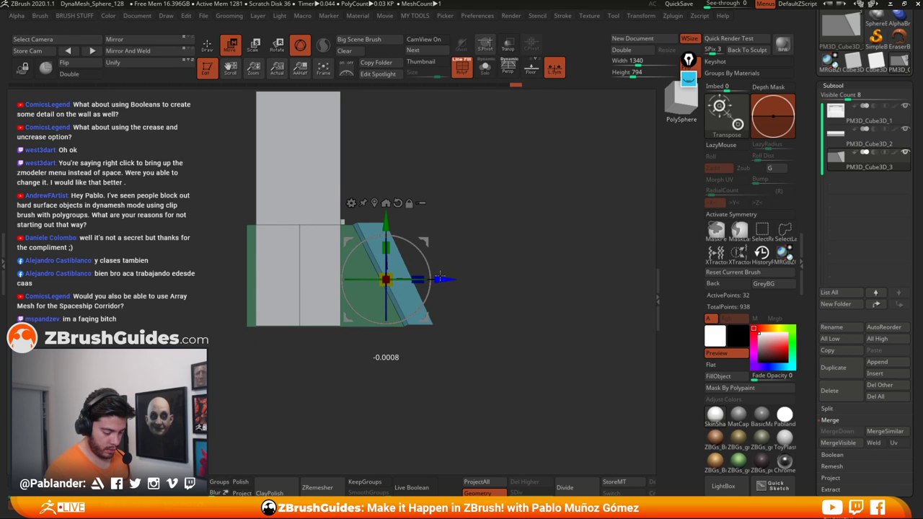
pyautogui.press('q')
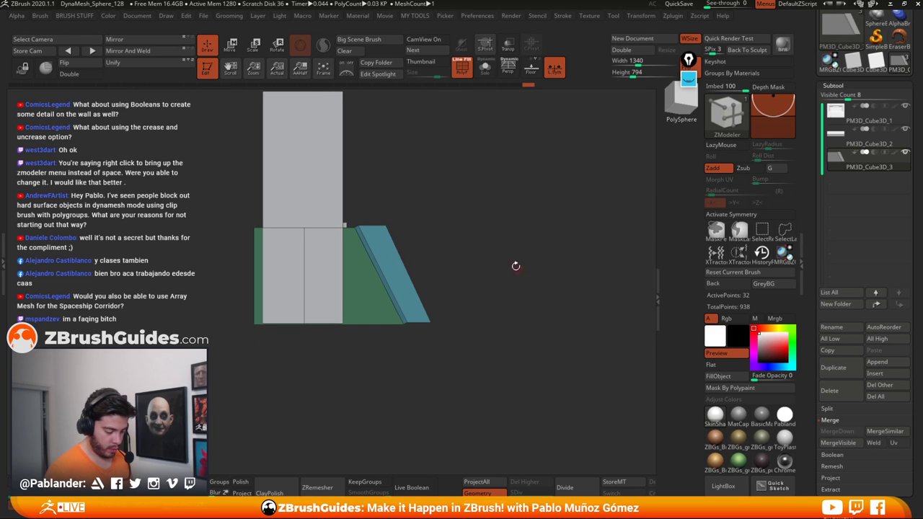
pyautogui.press('w')
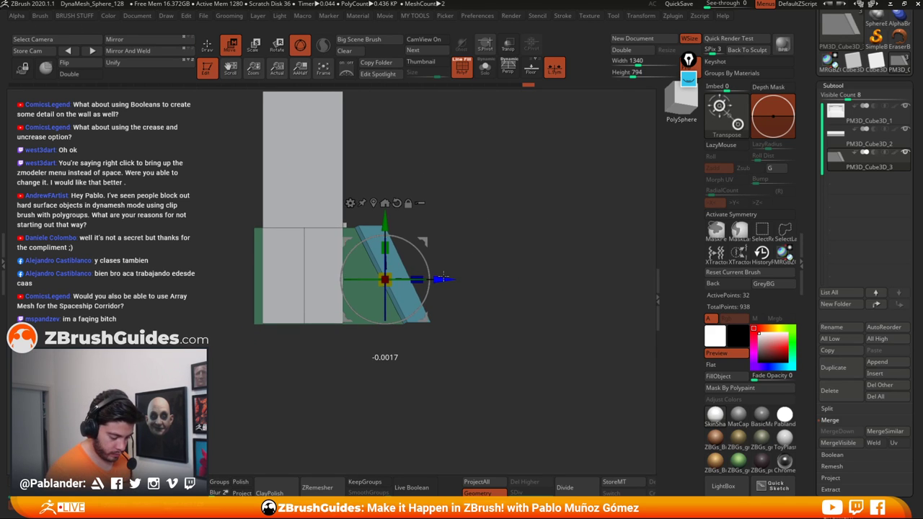
pyautogui.press('q')
# Step: Enable Dynamic Subdiv on the base block from the Geometry settings
pyautogui.moveTo(548, 292)
pyautogui.mouseDown(button='right')
pyautogui.moveTo(507, 279)
pyautogui.moveTo(468, 295)
pyautogui.moveTo(548, 285)
pyautogui.moveTo(552, 263)
pyautogui.moveTo(564, 292)
pyautogui.moveTo(558, 311)
pyautogui.moveTo(519, 328)
pyautogui.moveTo(569, 345)
pyautogui.moveTo(594, 333)
pyautogui.moveTo(585, 340)
pyautogui.moveTo(513, 264)
pyautogui.moveTo(526, 265)
pyautogui.mouseUp(button='right')
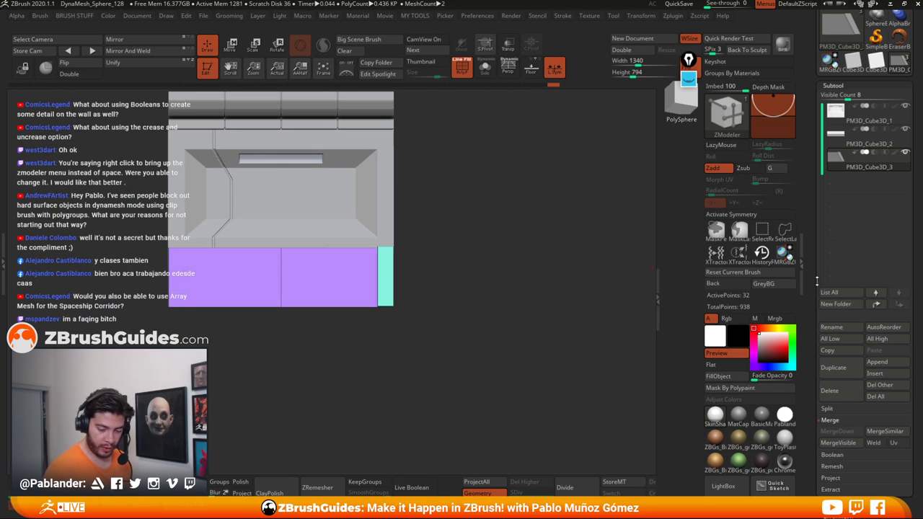
pyautogui.moveTo(815, 280); pyautogui.dragTo(824, 193)
pyautogui.click(836, 260)
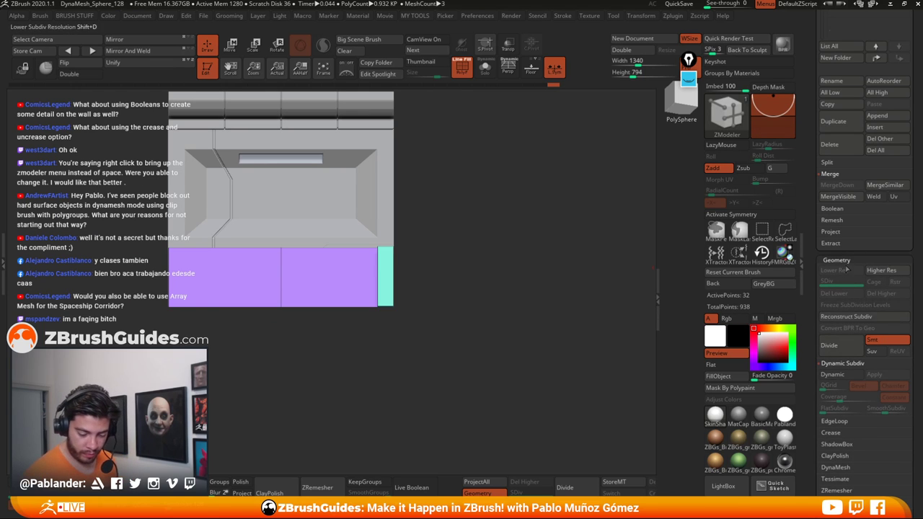
pyautogui.click(833, 374)
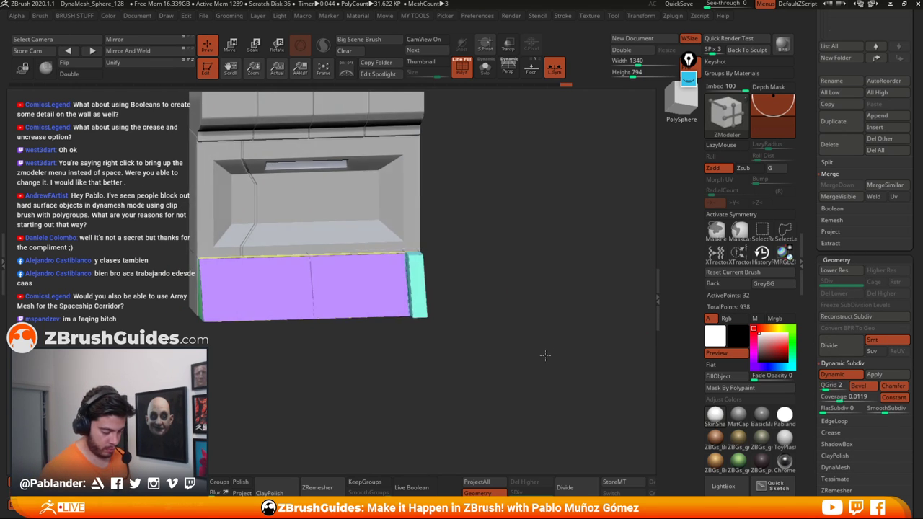
# Step: Turn off Dynamic Subdiv on the base block and isolate the block in side view with its polyframe shown
pyautogui.click(468, 73)
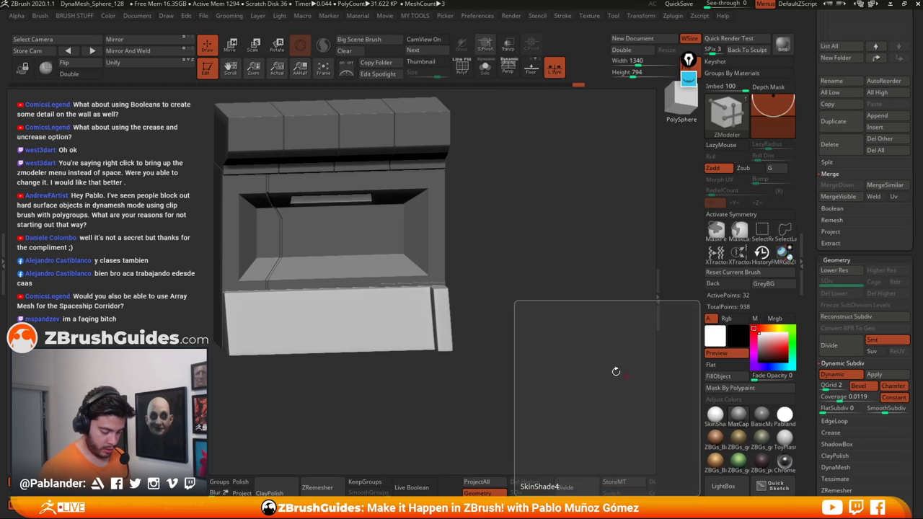
pyautogui.moveTo(557, 289); pyautogui.dragTo(433, 303)
pyautogui.hotkey('ctrl', 'z')
pyautogui.keyDown('shift'); pyautogui.moveTo(369, 201); pyautogui.dragTo(372, 208); pyautogui.keyUp('shift')
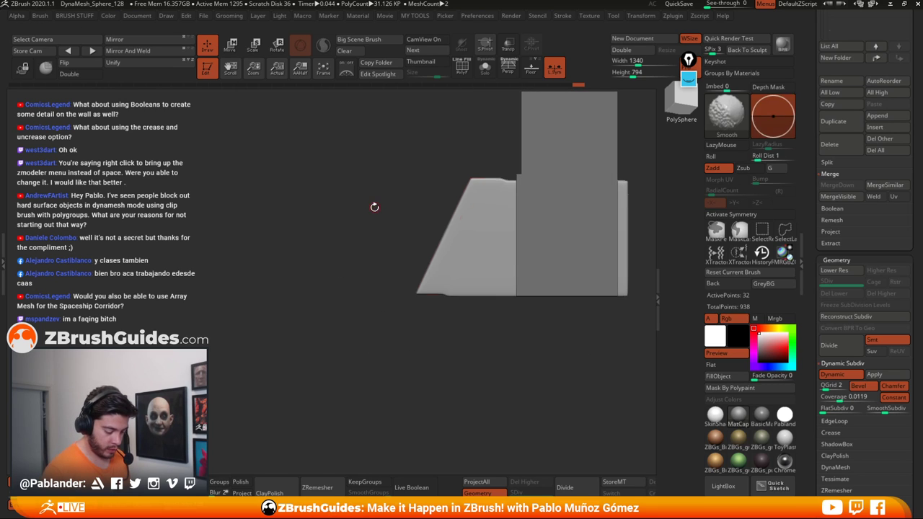
pyautogui.moveTo(564, 366); pyautogui.dragTo(566, 387)
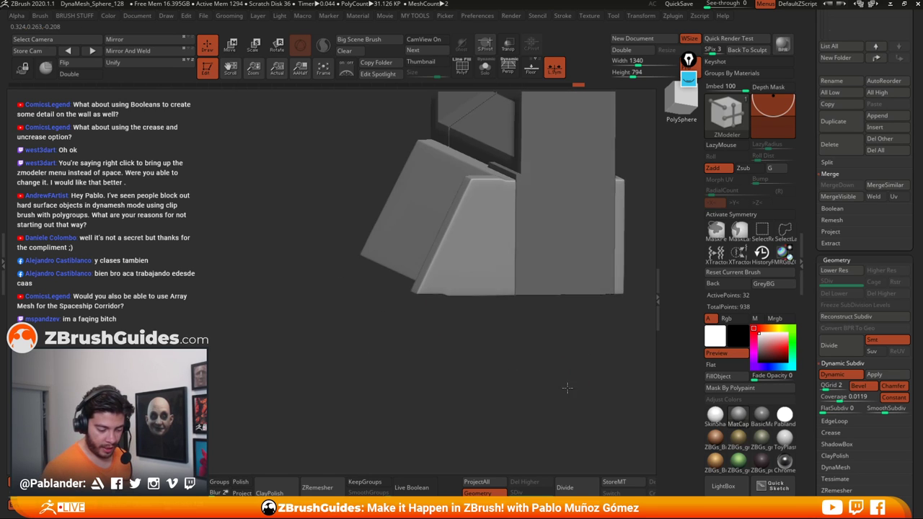
pyautogui.keyDown('alt'); pyautogui.moveTo(555, 350); pyautogui.dragTo(542, 366); pyautogui.keyUp('alt')
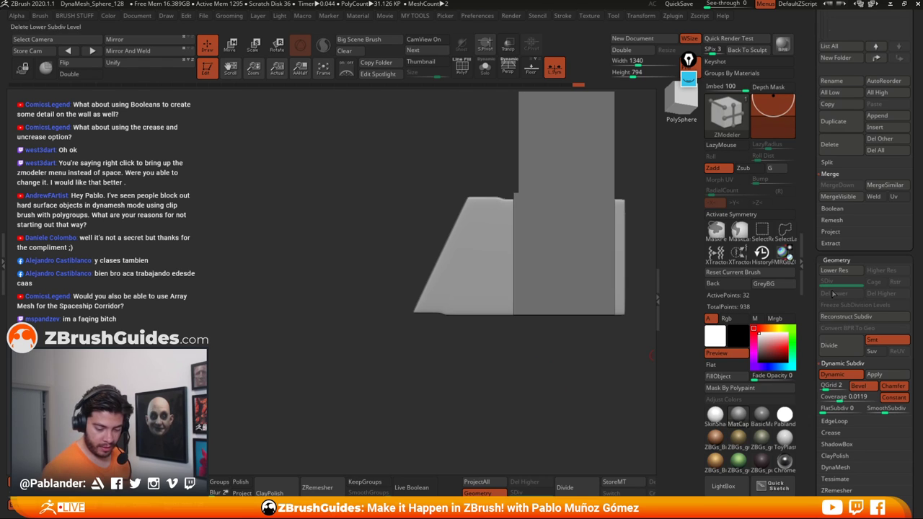
pyautogui.click(832, 374)
pyautogui.click(477, 70)
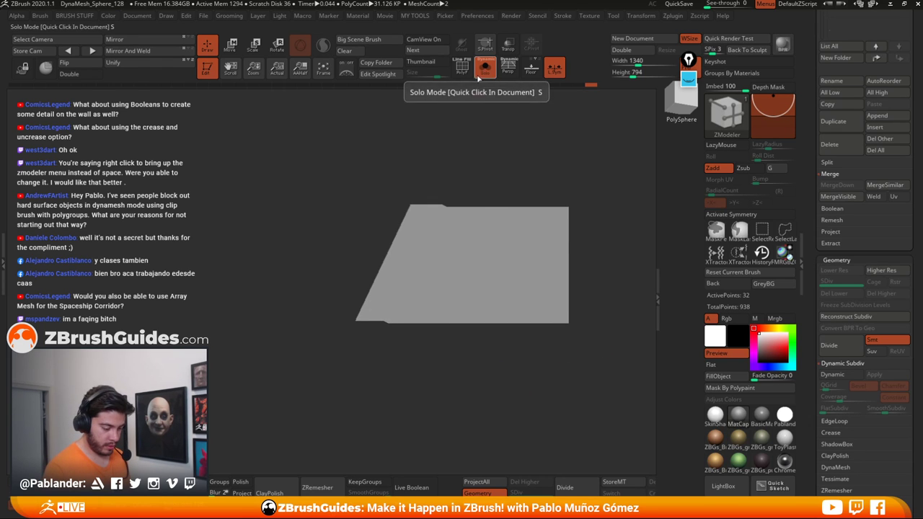
pyautogui.click(462, 67)
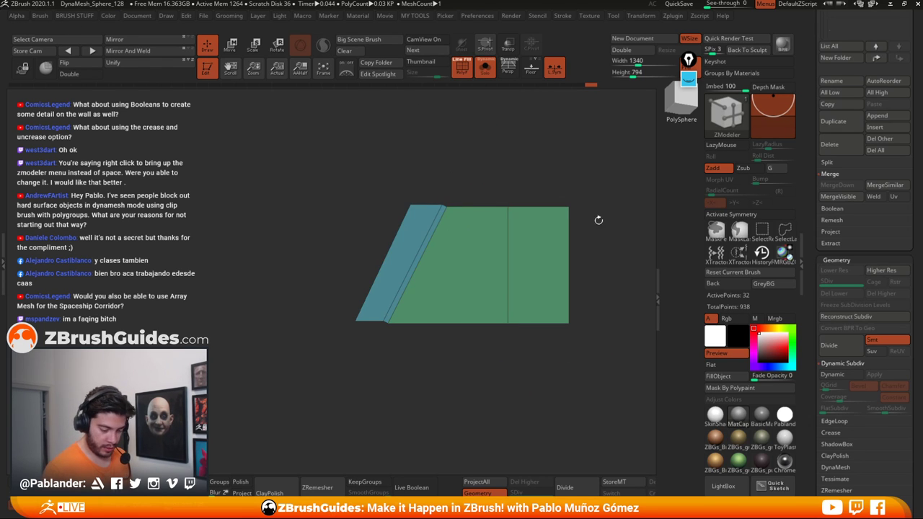
# Step: Lasso-mask the block behind the end strip in side view, shift the unmasked strip up by about 0.0067, and clear the mask
pyautogui.press('ctrl')
pyautogui.keyDown('ctrl'); pyautogui.moveTo(435, 214); pyautogui.dragTo(387, 302); pyautogui.keyUp('ctrl')
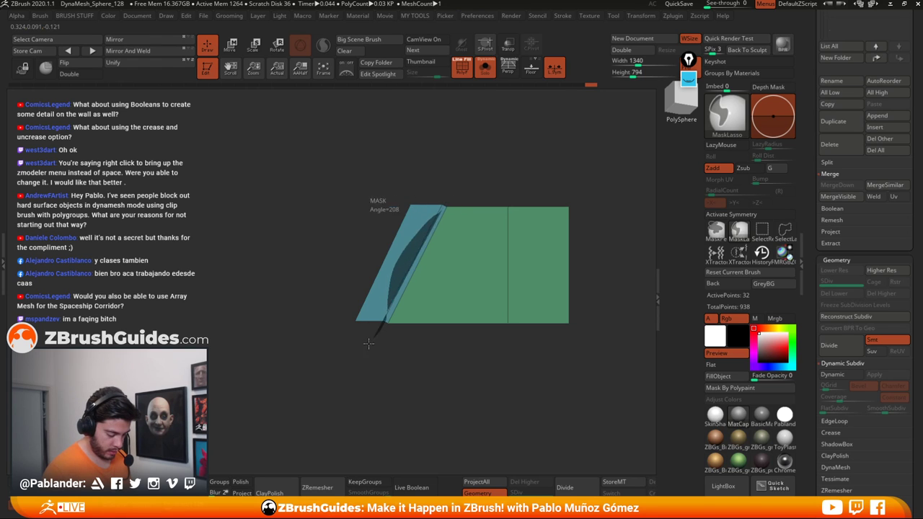
pyautogui.moveTo(368, 343)
pyautogui.keyDown('ctrl'); pyautogui.mouseDown()
pyautogui.moveTo(473, 139)
pyautogui.moveTo(500, 162)
pyautogui.mouseUp(); pyautogui.keyUp('ctrl')
pyautogui.keyDown('ctrl'); pyautogui.click(325, 105); pyautogui.keyUp('ctrl')
pyautogui.press('w')
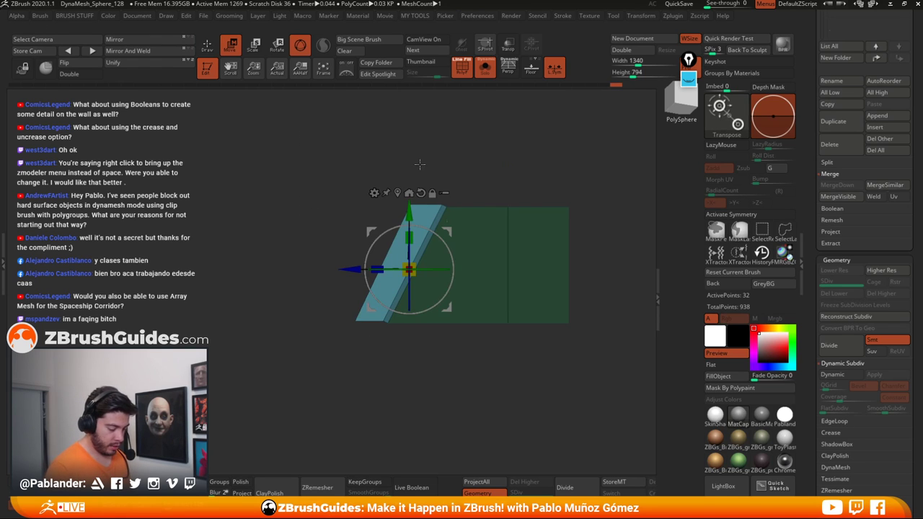
pyautogui.moveTo(451, 231); pyautogui.dragTo(448, 226)
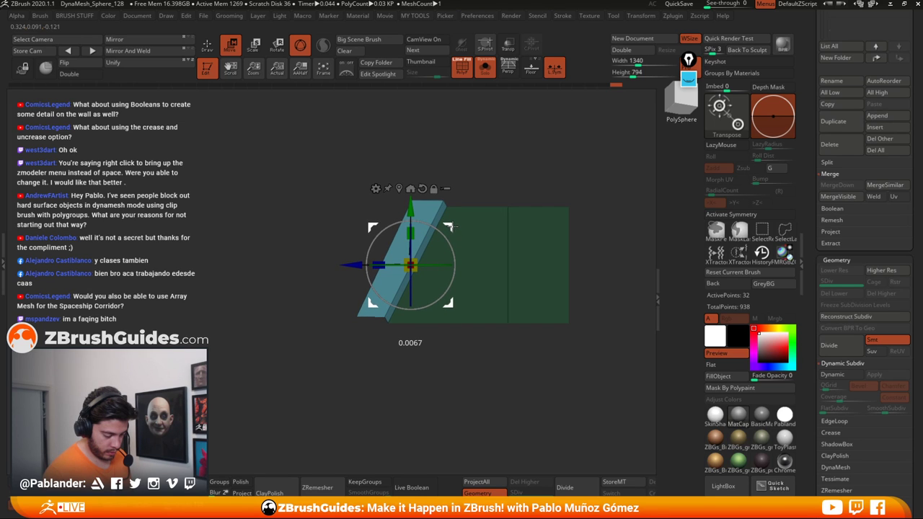
pyautogui.click(207, 45)
pyautogui.keyDown('ctrl'); pyautogui.moveTo(400, 381); pyautogui.dragTo(374, 386); pyautogui.keyUp('ctrl')
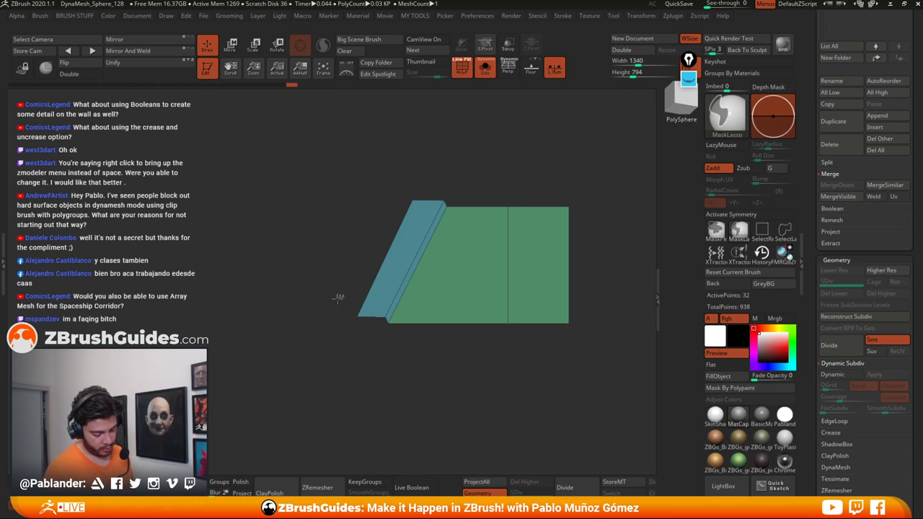
# Step: Isolate the end strip's outer lower corner with an inverted mask, move it slightly outward along Z, and clear the mask
pyautogui.keyDown('ctrl'); pyautogui.moveTo(338, 300); pyautogui.dragTo(376, 332); pyautogui.keyUp('ctrl')
pyautogui.keyDown('ctrl'); pyautogui.click(386, 369); pyautogui.keyUp('ctrl')
pyautogui.press('w')
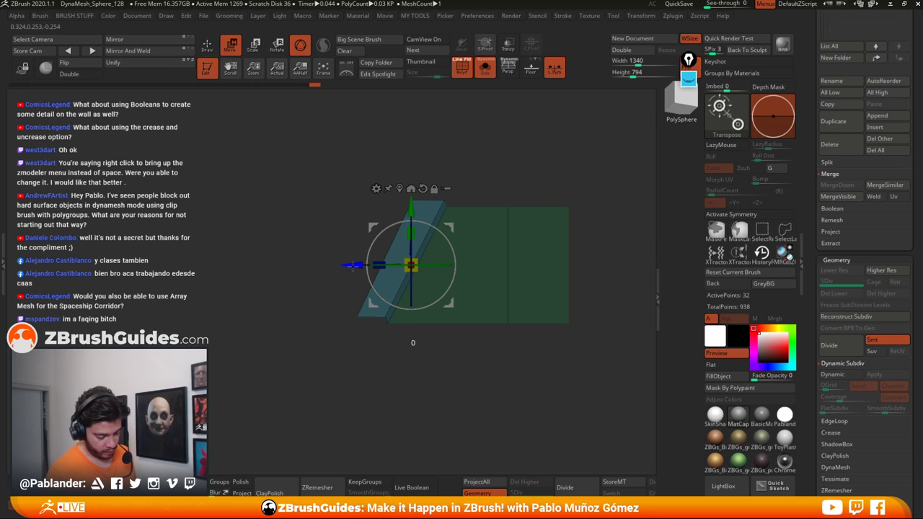
pyautogui.moveTo(353, 265); pyautogui.dragTo(349, 266)
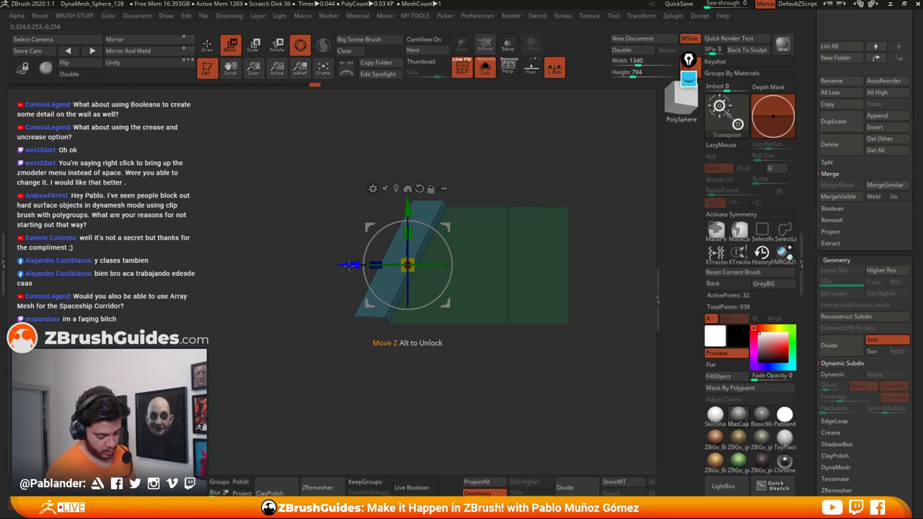
pyautogui.keyDown('ctrl'); pyautogui.click(297, 402); pyautogui.keyUp('ctrl')
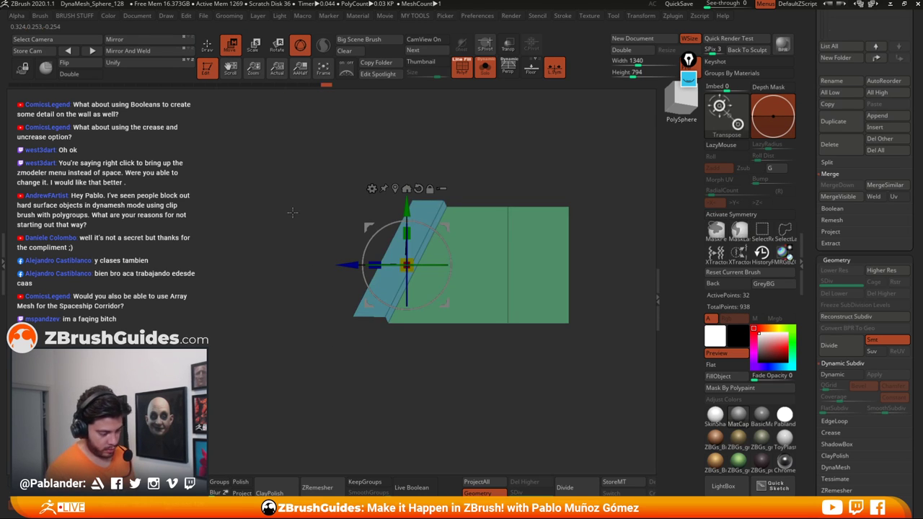
# Step: Set the ZModeler polygon action to QMesh and insert an edge loop along the end strip near its outer edge
pyautogui.press('q')
pyautogui.moveTo(491, 380)
pyautogui.mouseDown()
pyautogui.moveTo(498, 377)
pyautogui.moveTo(465, 338)
pyautogui.moveTo(464, 348)
pyautogui.mouseUp()
pyautogui.keyDown('ctrl'); pyautogui.moveTo(393, 279); pyautogui.dragTo(449, 257, button='right'); pyautogui.keyUp('ctrl')
pyautogui.moveTo(461, 209); pyautogui.dragTo(458, 230, button='right')
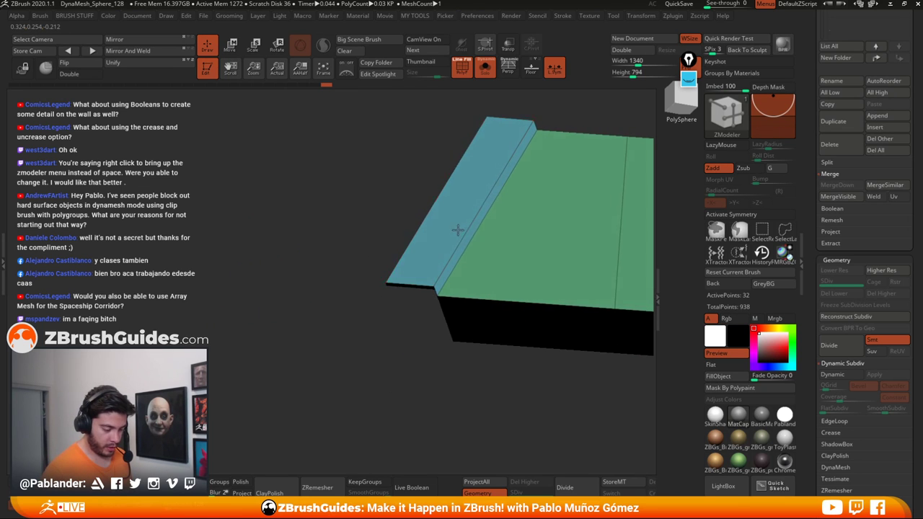
pyautogui.press('space')
pyautogui.click(371, 237)
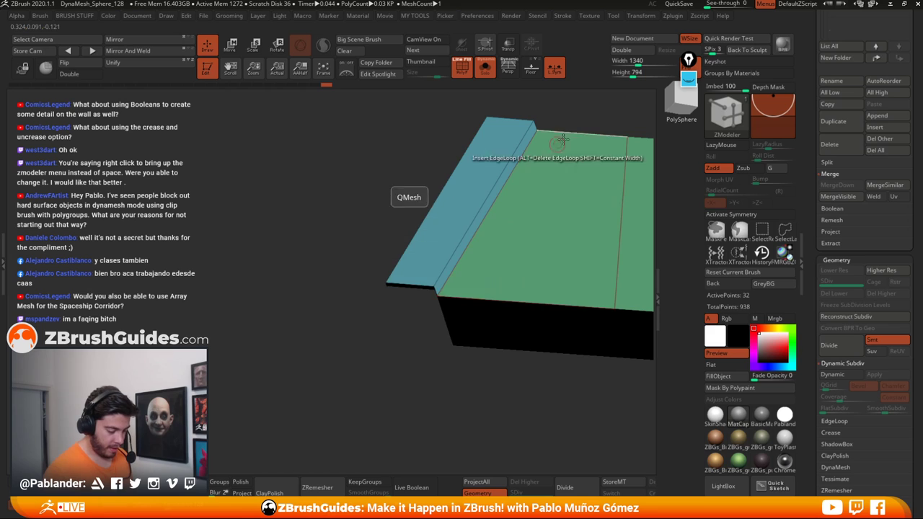
pyautogui.click(414, 285)
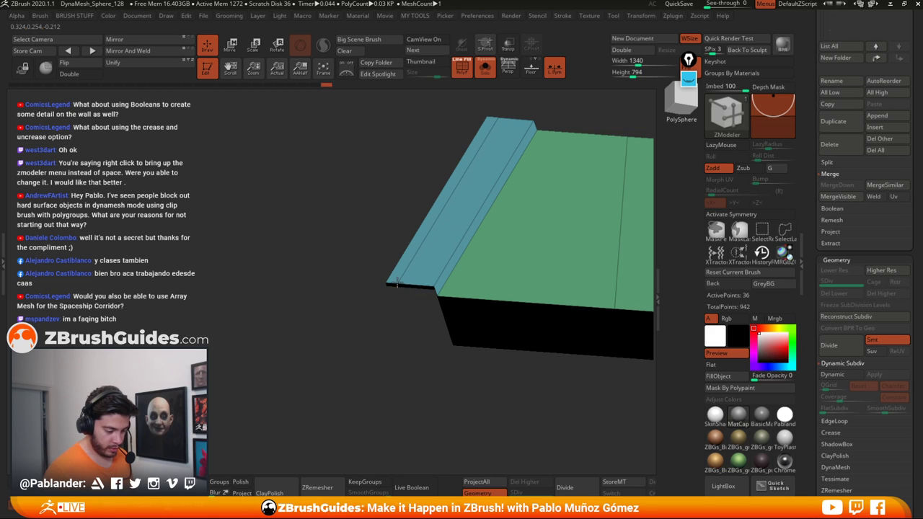
# Step: Extrude the narrow outer face under the strip downward with QMesh to form a small foot reaching the block's underside level
pyautogui.moveTo(381, 332); pyautogui.dragTo(386, 300)
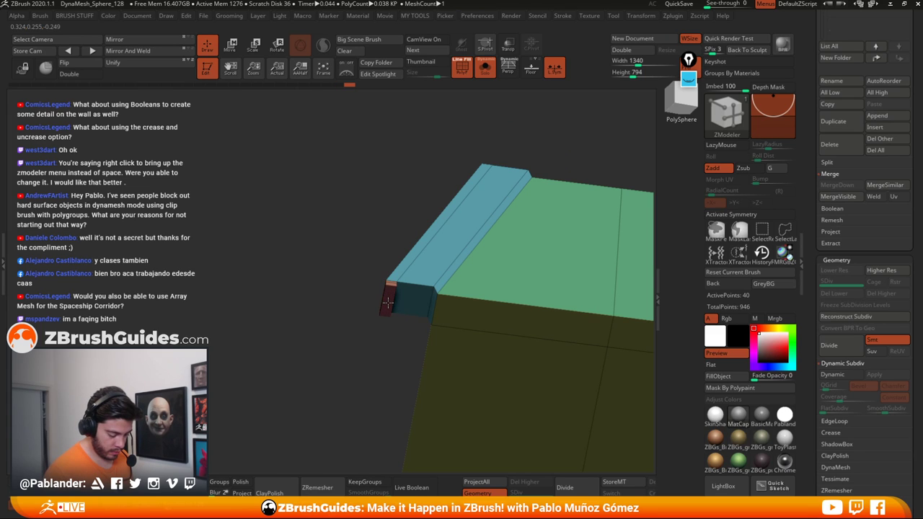
pyautogui.moveTo(367, 329); pyautogui.dragTo(359, 355)
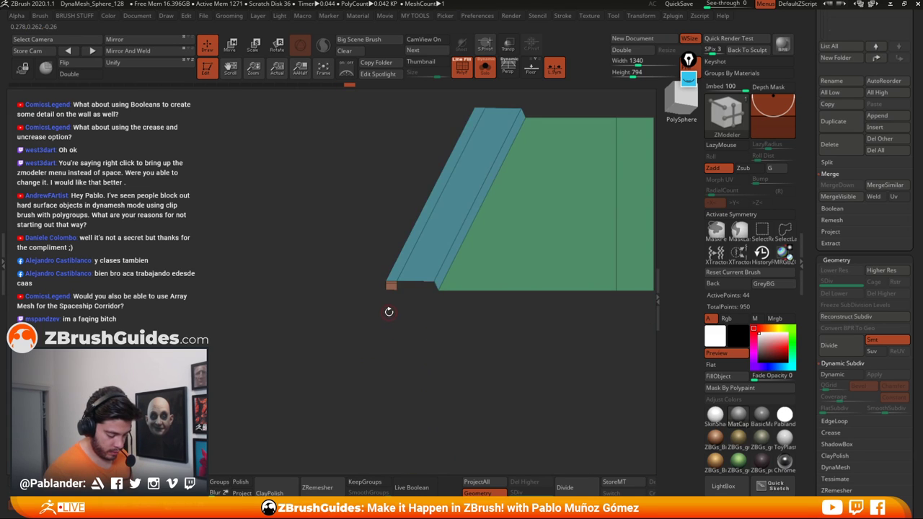
pyautogui.moveTo(418, 336)
pyautogui.mouseDown()
pyautogui.moveTo(420, 314)
pyautogui.moveTo(350, 286)
pyautogui.mouseUp()
# Step: Isolate the bottom points of the block and the strip's foot with masks, and level them along Y with the gizmo
pyautogui.press('ctrl')
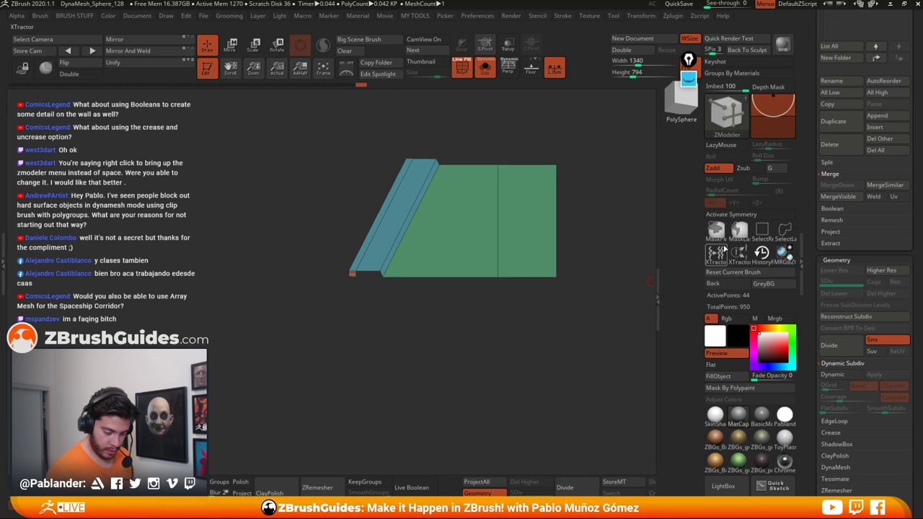
pyautogui.press('ctrl')
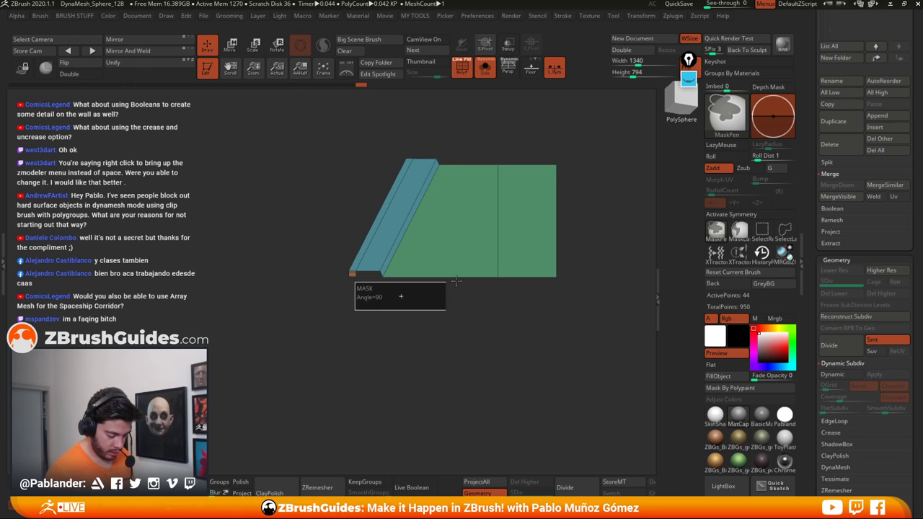
pyautogui.keyDown('ctrl'); pyautogui.moveTo(456, 281); pyautogui.dragTo(567, 276); pyautogui.keyUp('ctrl')
pyautogui.keyDown('ctrl'); pyautogui.moveTo(318, 298); pyautogui.dragTo(357, 277); pyautogui.keyUp('ctrl')
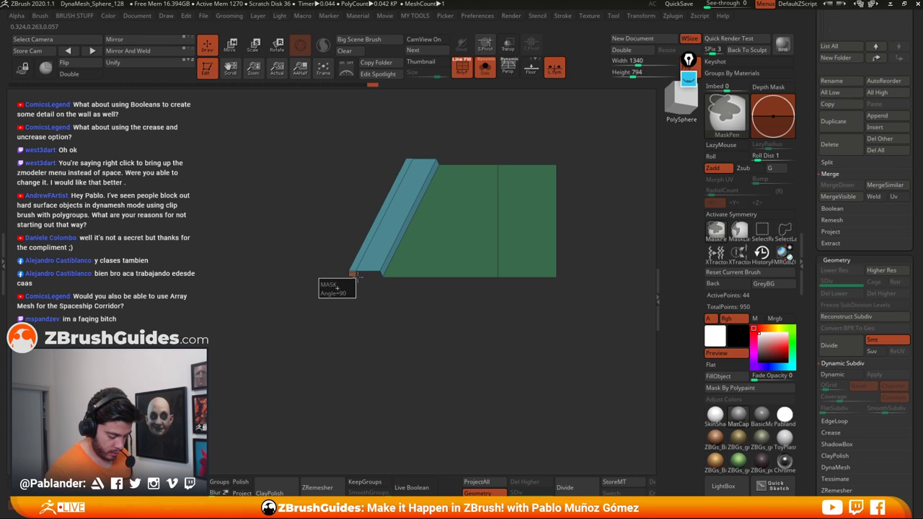
pyautogui.keyDown('ctrl'); pyautogui.click(358, 288); pyautogui.keyUp('ctrl')
pyautogui.press('w')
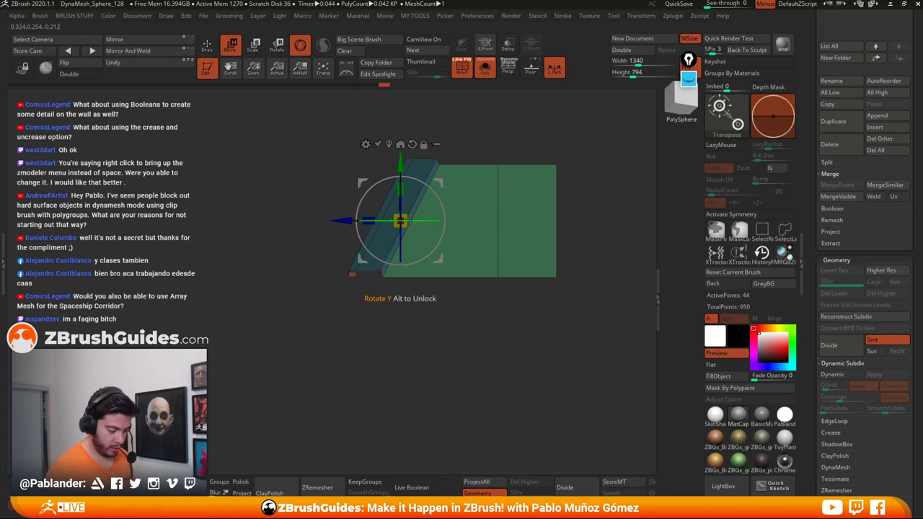
pyautogui.keyDown('alt'); pyautogui.moveTo(451, 276); pyautogui.dragTo(451, 179); pyautogui.keyUp('alt')
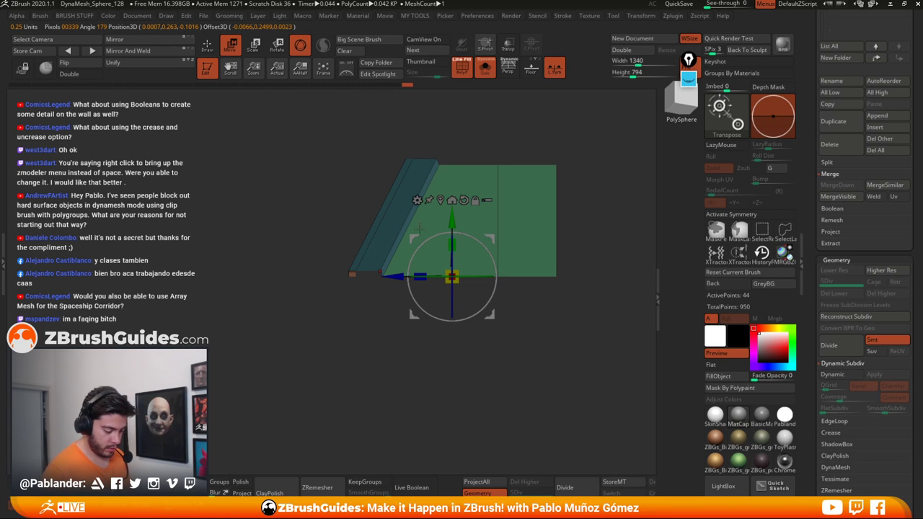
pyautogui.click(209, 47)
# Step: Enable Dynamic Subdiv on the base block and insert a supporting edge loop at the strip's small foot
pyautogui.moveTo(291, 330)
pyautogui.mouseDown()
pyautogui.moveTo(451, 329)
pyautogui.moveTo(484, 351)
pyautogui.moveTo(397, 343)
pyautogui.mouseUp()
pyautogui.click(844, 374)
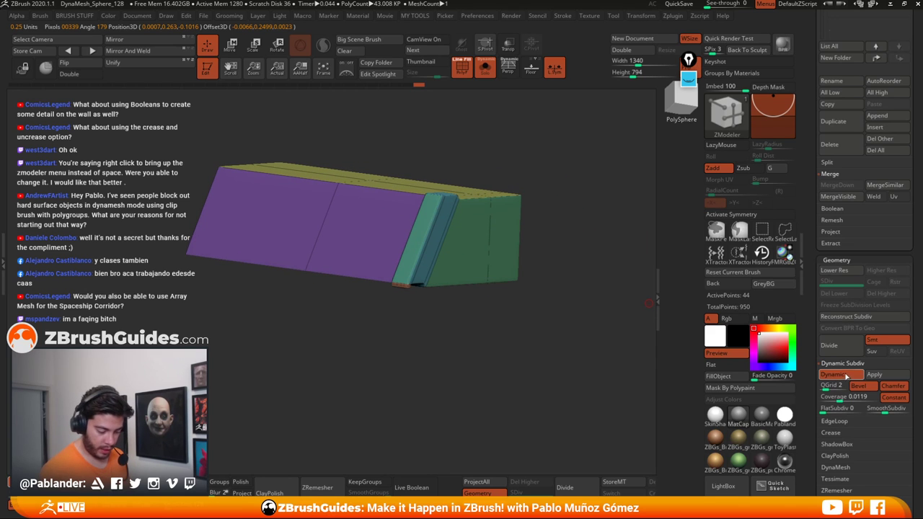
pyautogui.keyDown('alt'); pyautogui.moveTo(399, 318); pyautogui.dragTo(422, 304); pyautogui.keyUp('alt')
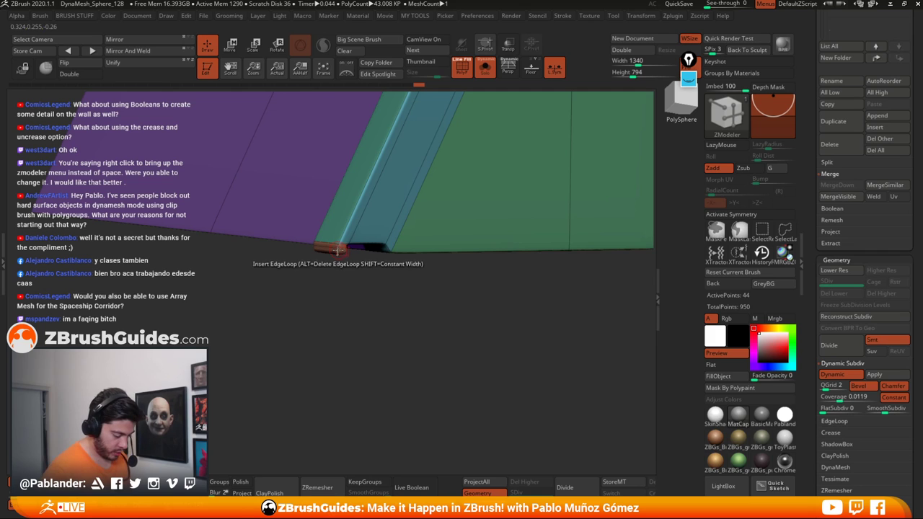
pyautogui.click(336, 250)
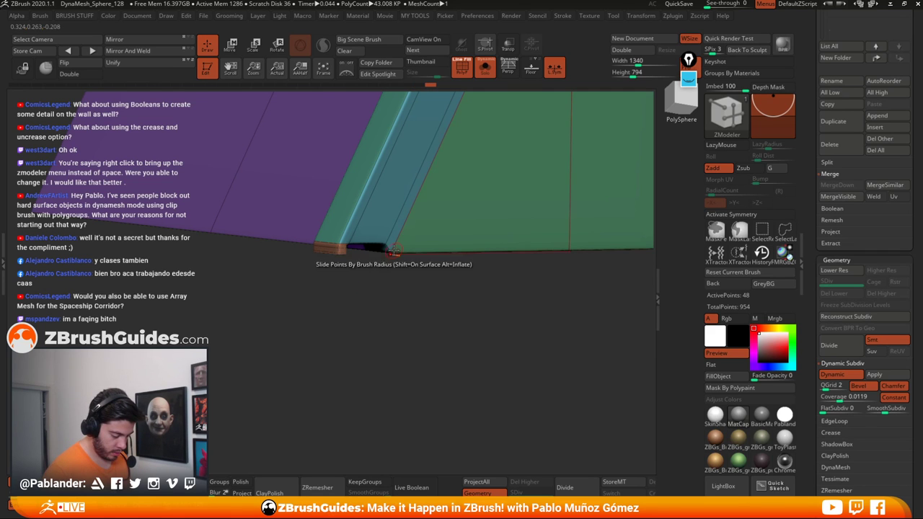
# Step: Bring back the wall without the polyframe and move the base block down so more wall shows beneath the recess
pyautogui.moveTo(377, 280); pyautogui.dragTo(546, 278)
pyautogui.keyDown('alt'); pyautogui.moveTo(496, 241); pyautogui.dragTo(554, 252); pyautogui.keyUp('alt')
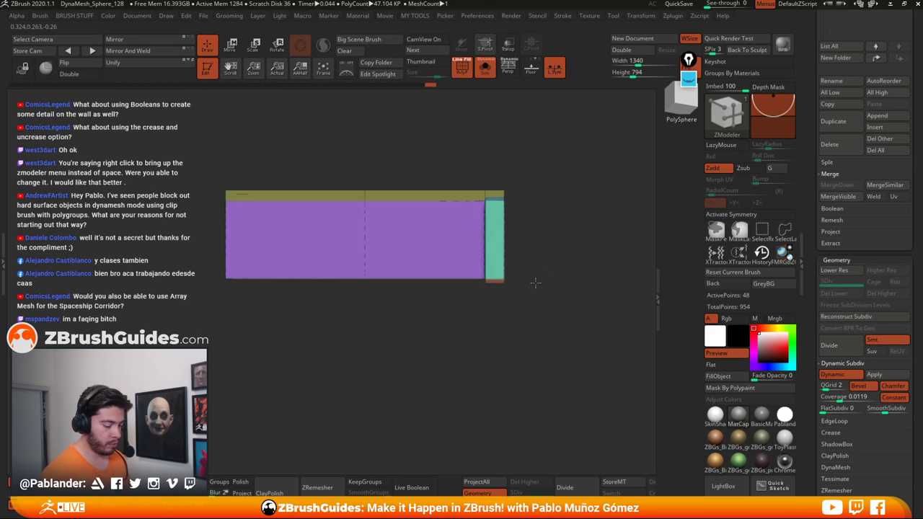
pyautogui.moveTo(536, 283); pyautogui.dragTo(540, 282)
pyautogui.click(467, 74)
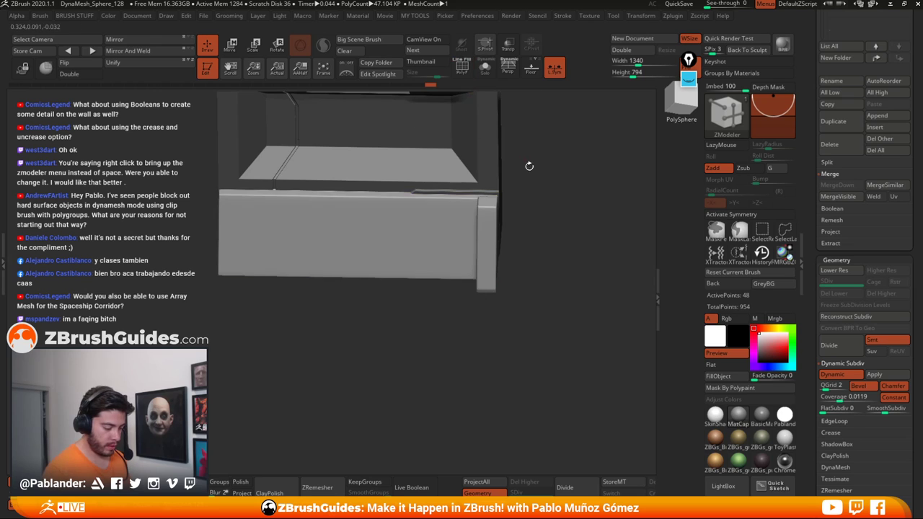
pyautogui.moveTo(526, 166)
pyautogui.keyDown('alt'); pyautogui.mouseDown()
pyautogui.moveTo(570, 212)
pyautogui.moveTo(546, 282)
pyautogui.moveTo(495, 231)
pyautogui.moveTo(480, 231)
pyautogui.moveTo(548, 240)
pyautogui.moveTo(576, 217)
pyautogui.moveTo(547, 235)
pyautogui.moveTo(529, 229)
pyautogui.mouseUp(); pyautogui.keyUp('alt')
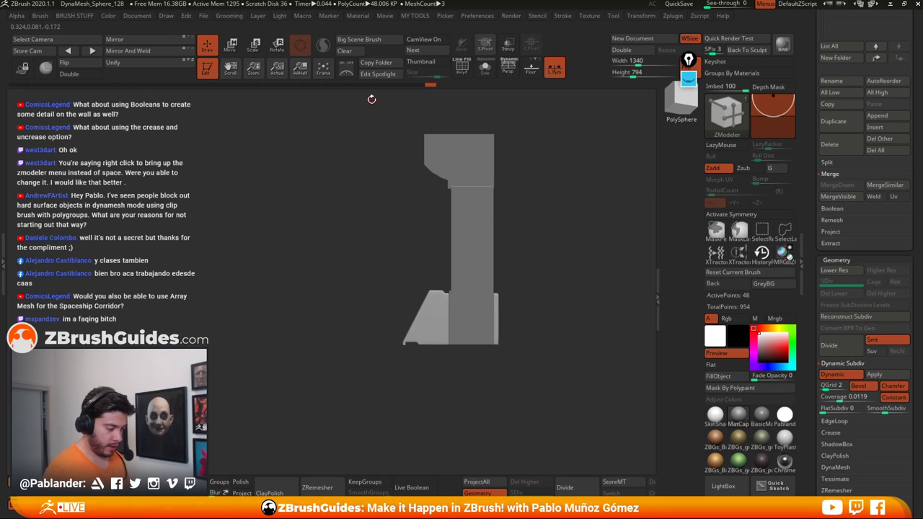
pyautogui.press('w')
pyautogui.moveTo(452, 279); pyautogui.dragTo(453, 309)
pyautogui.moveTo(527, 271)
pyautogui.mouseDown()
pyautogui.moveTo(561, 281)
pyautogui.moveTo(589, 268)
pyautogui.moveTo(583, 258)
pyautogui.moveTo(588, 267)
pyautogui.moveTo(509, 278)
pyautogui.moveTo(547, 256)
pyautogui.moveTo(545, 297)
pyautogui.moveTo(531, 304)
pyautogui.moveTo(531, 292)
pyautogui.mouseUp()
pyautogui.press('q')
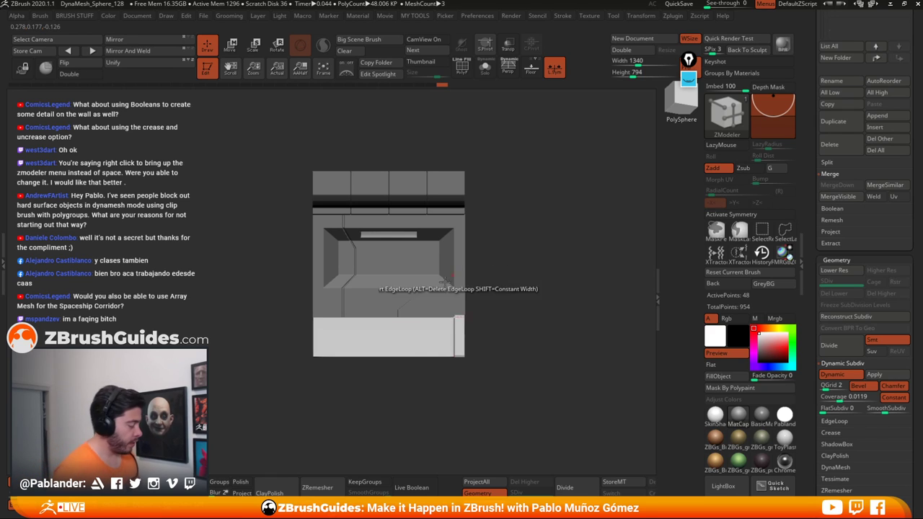
# Step: Disable Dynamic Subdiv, isolate the lowered base block with its polyframe, and frame its sloped front face in front view
pyautogui.moveTo(502, 327); pyautogui.dragTo(507, 334)
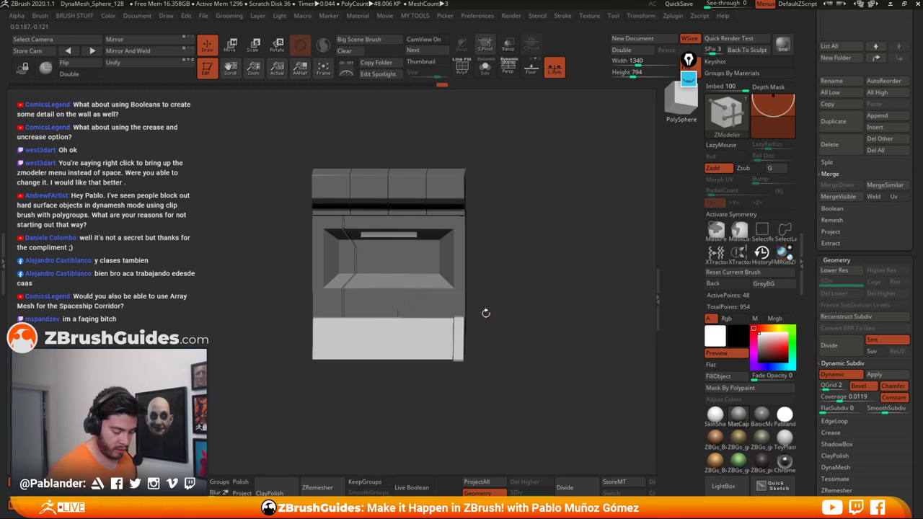
pyautogui.click(847, 349)
pyautogui.click(484, 72)
pyautogui.click(464, 72)
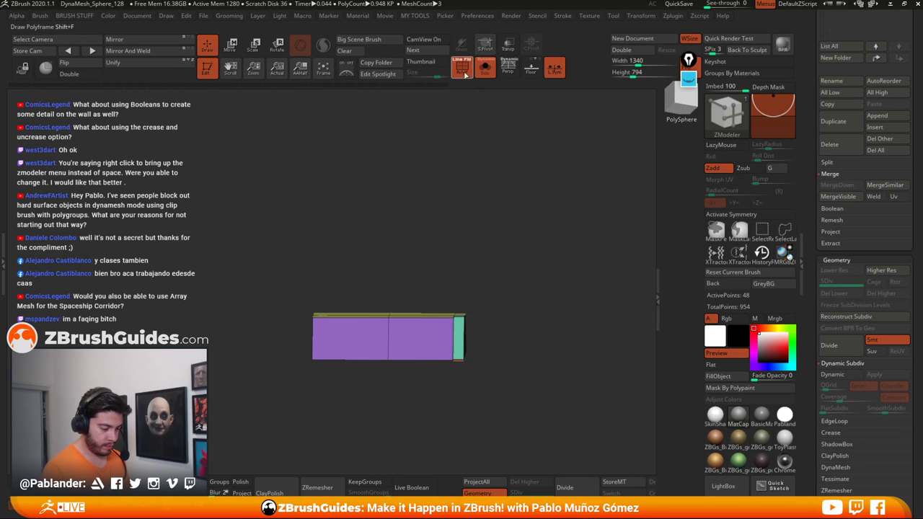
pyautogui.keyDown('ctrl'); pyautogui.moveTo(455, 205); pyautogui.dragTo(483, 304, button='right'); pyautogui.keyUp('ctrl')
pyautogui.moveTo(568, 226)
pyautogui.keyDown('shift'); pyautogui.mouseDown(button='right')
pyautogui.moveTo(574, 251)
pyautogui.moveTo(580, 220)
pyautogui.mouseUp(button='right'); pyautogui.keyUp('shift')
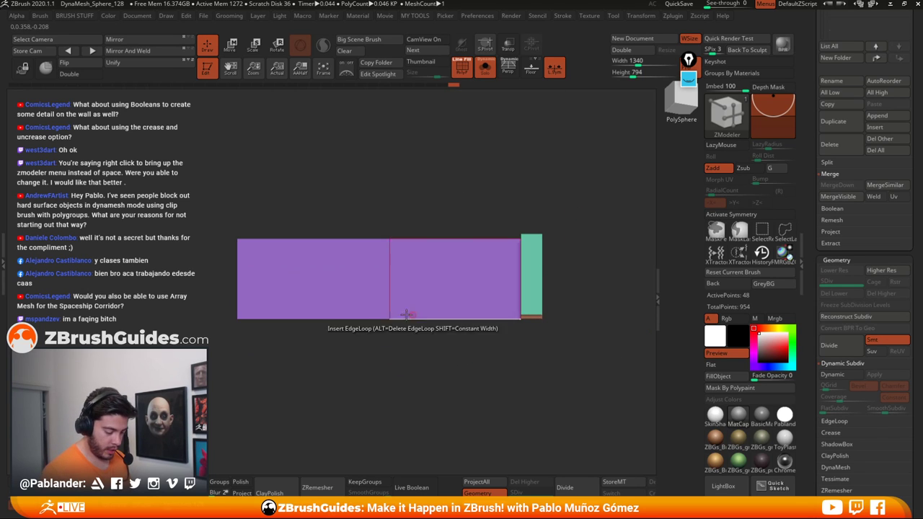
pyautogui.moveTo(430, 366)
pyautogui.keyDown('alt'); pyautogui.mouseDown(button='right')
pyautogui.moveTo(446, 353)
pyautogui.moveTo(442, 362)
pyautogui.mouseUp(button='right'); pyautogui.keyUp('alt')
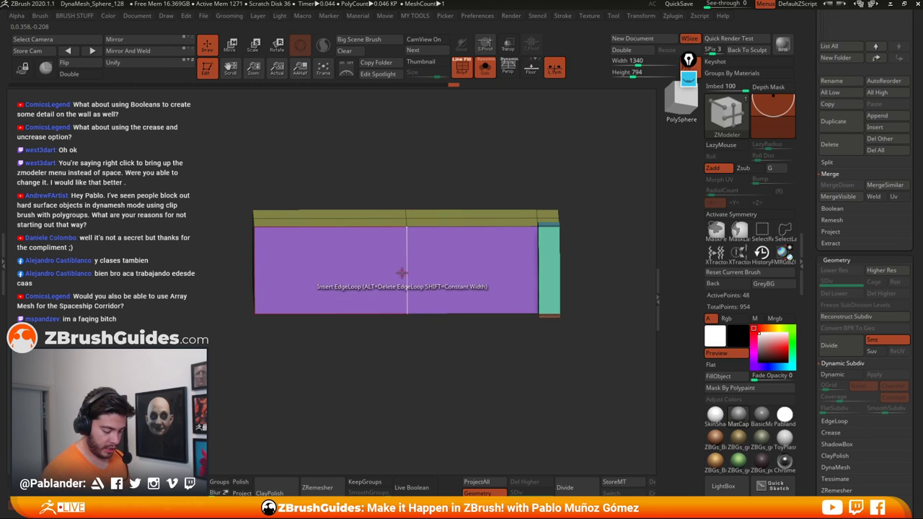
pyautogui.keyDown('shift'); pyautogui.moveTo(401, 329); pyautogui.dragTo(397, 343, button='right'); pyautogui.keyUp('shift')
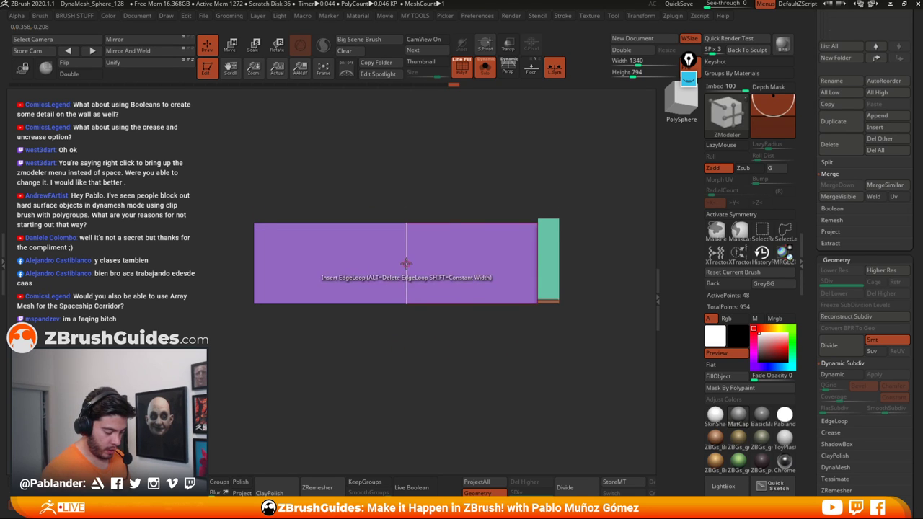
# Step: Insert a horizontal edge loop across the base block's front face, and bevel it and the vertical centre loop into crossing bands
pyautogui.press('space')
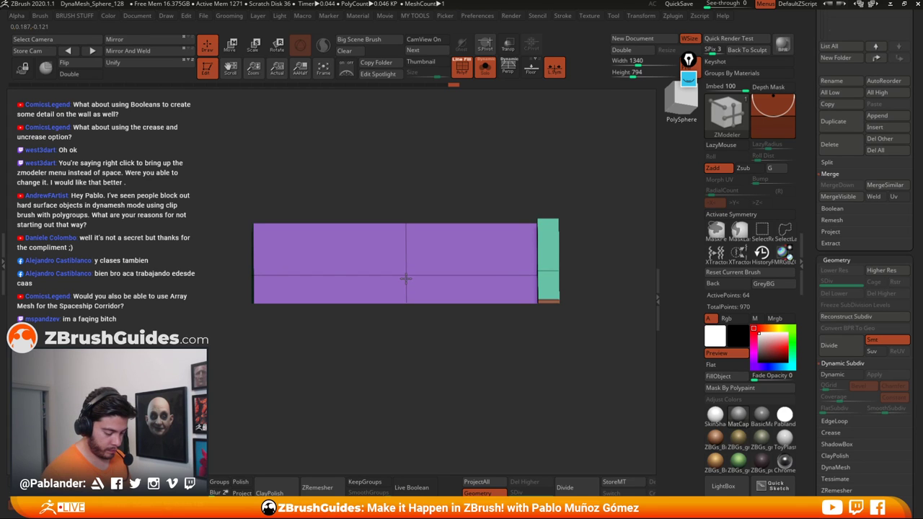
pyautogui.moveTo(424, 363); pyautogui.dragTo(436, 346)
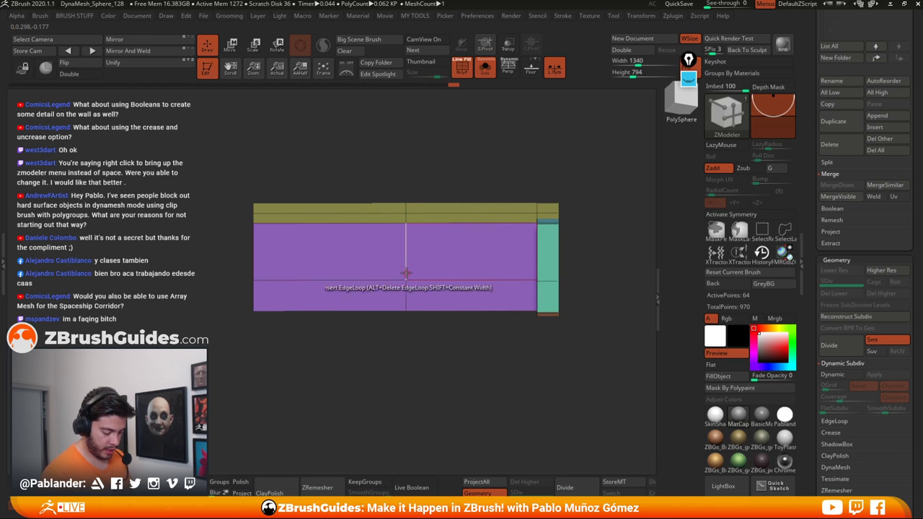
pyautogui.press('space')
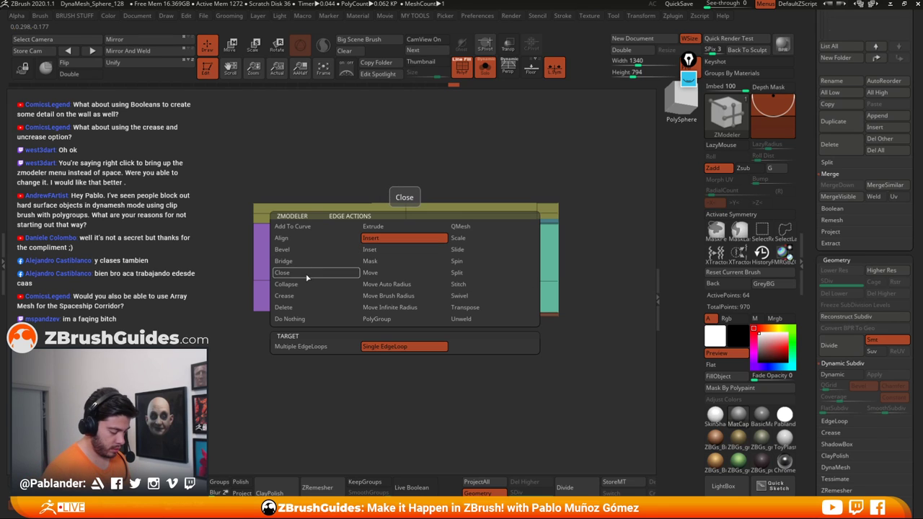
pyautogui.click(307, 249)
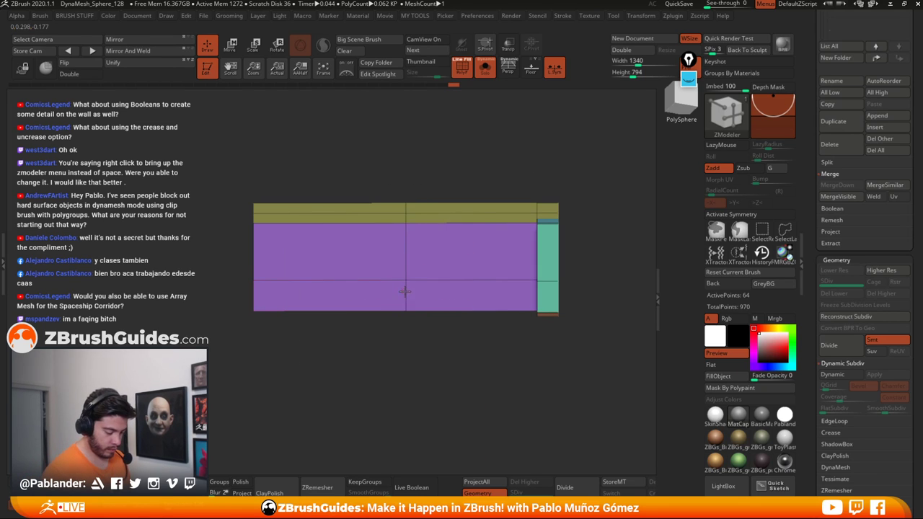
pyautogui.moveTo(405, 292); pyautogui.dragTo(411, 305)
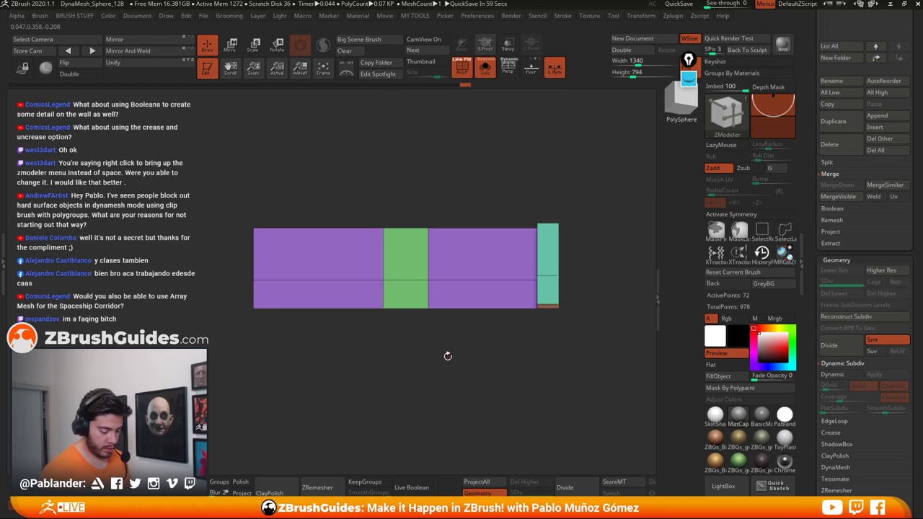
pyautogui.moveTo(432, 363); pyautogui.dragTo(408, 346)
pyautogui.moveTo(406, 280); pyautogui.dragTo(407, 291)
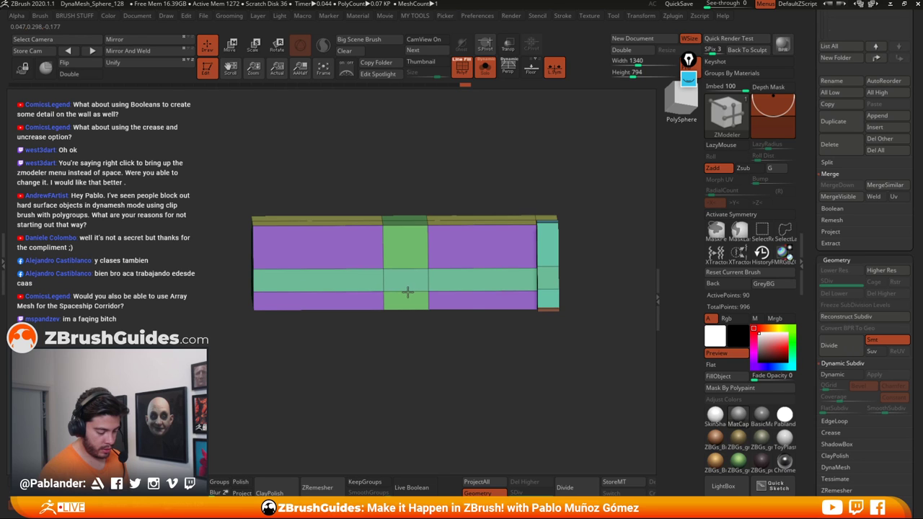
# Step: Assign a separate polygroup to the single front polygon where the two bands cross
pyautogui.rightClick(412, 278)
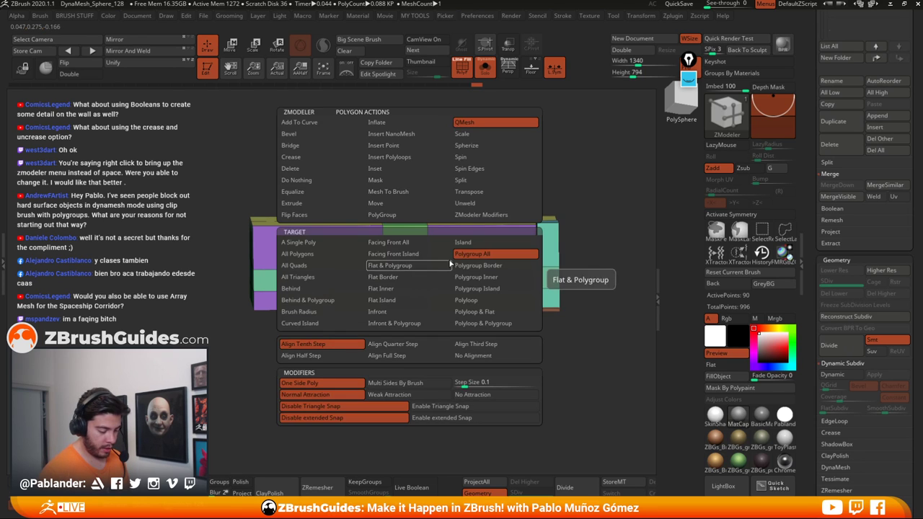
pyautogui.click(404, 219)
pyautogui.click(420, 279)
pyautogui.moveTo(462, 375); pyautogui.dragTo(480, 310)
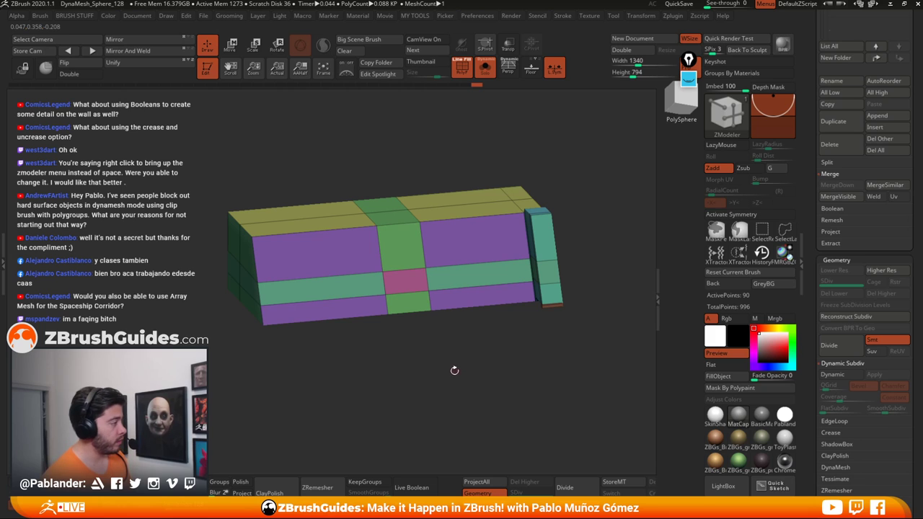
# Step: QMesh the polygon at the band crossing inward to cut a rectangular recess into the front face
pyautogui.moveTo(452, 329); pyautogui.dragTo(442, 311)
pyautogui.press('space')
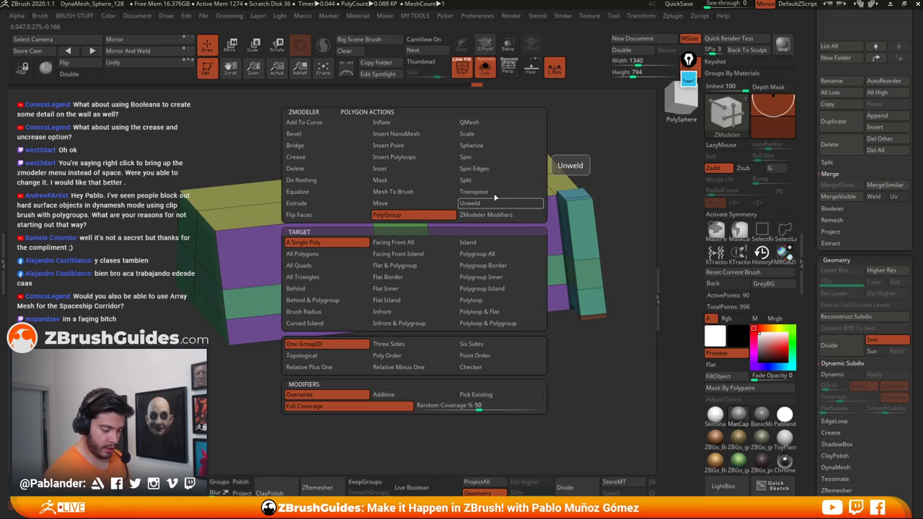
pyautogui.click(488, 127)
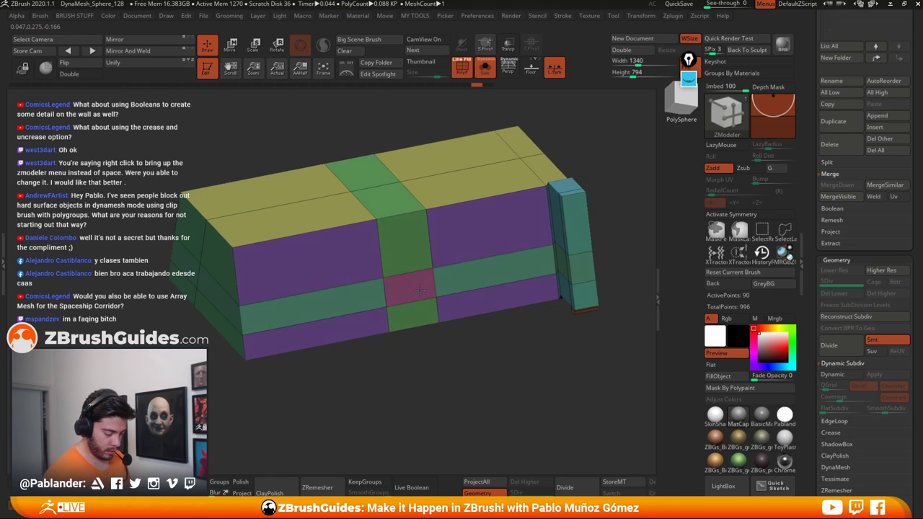
pyautogui.press('space')
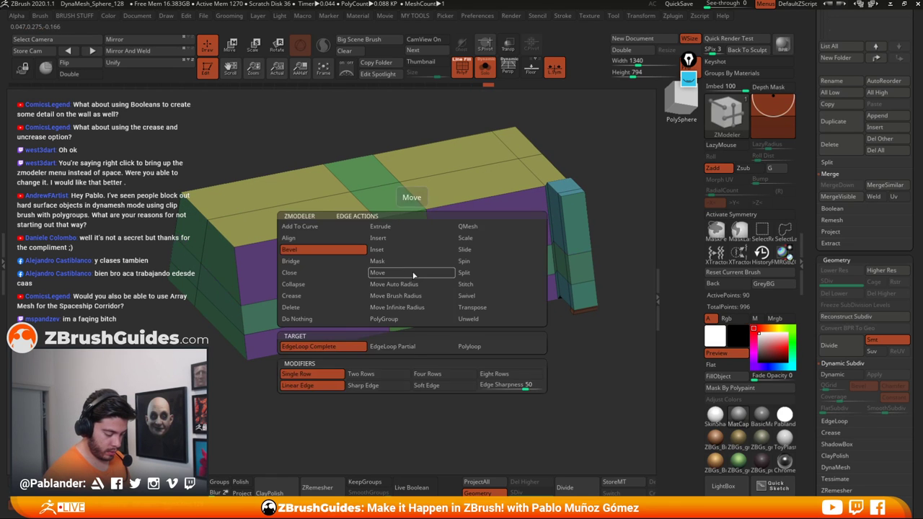
pyautogui.click(483, 225)
pyautogui.moveTo(411, 280); pyautogui.dragTo(453, 331)
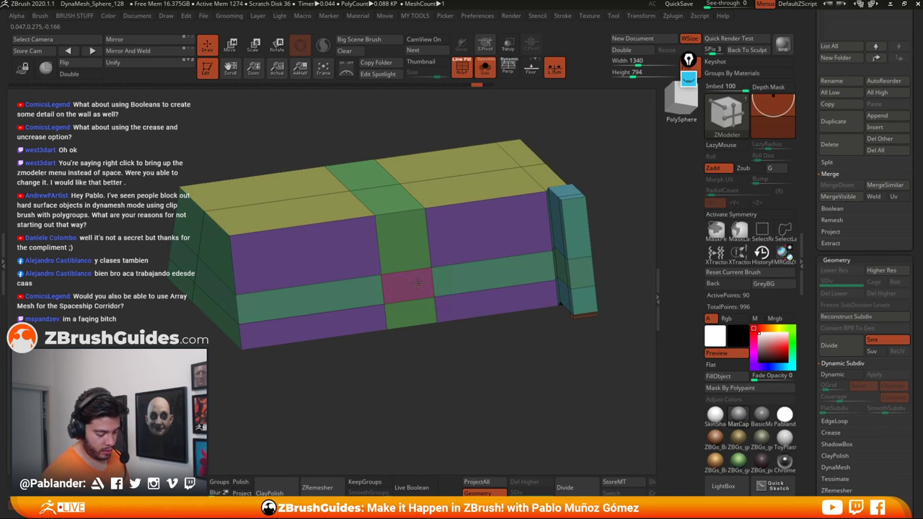
pyautogui.press('space')
pyautogui.moveTo(441, 334); pyautogui.dragTo(479, 281)
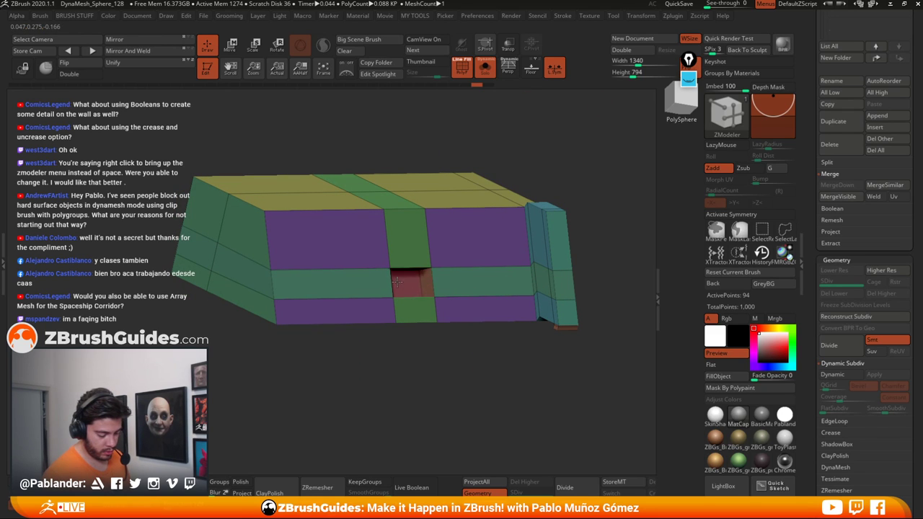
# Step: Enable Dynamic Subdiv, hide the polyframe and apply a tan material to examine the recess's smoothed edges
pyautogui.moveTo(393, 346); pyautogui.dragTo(444, 368)
pyautogui.moveTo(445, 367); pyautogui.dragTo(431, 326, button='right')
pyautogui.click(832, 375)
pyautogui.click(463, 68)
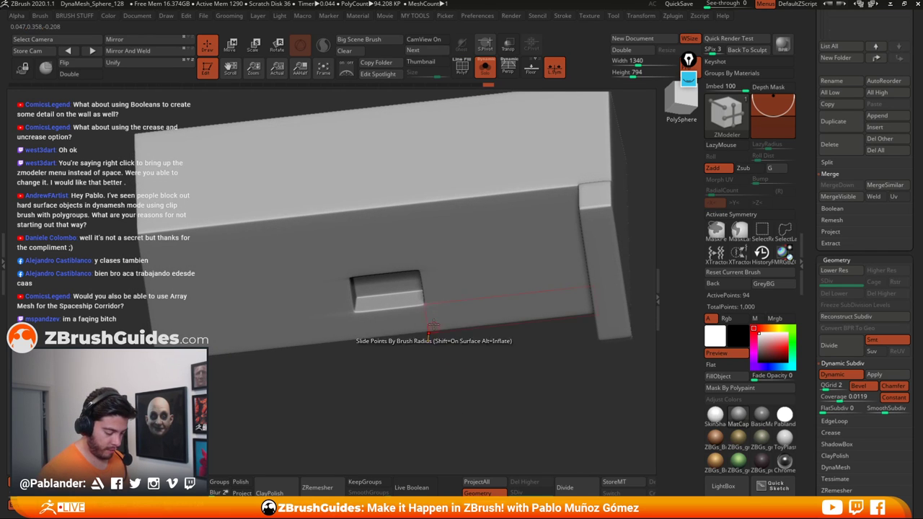
pyautogui.moveTo(649, 433); pyautogui.dragTo(602, 405, button='right')
pyautogui.click(753, 437)
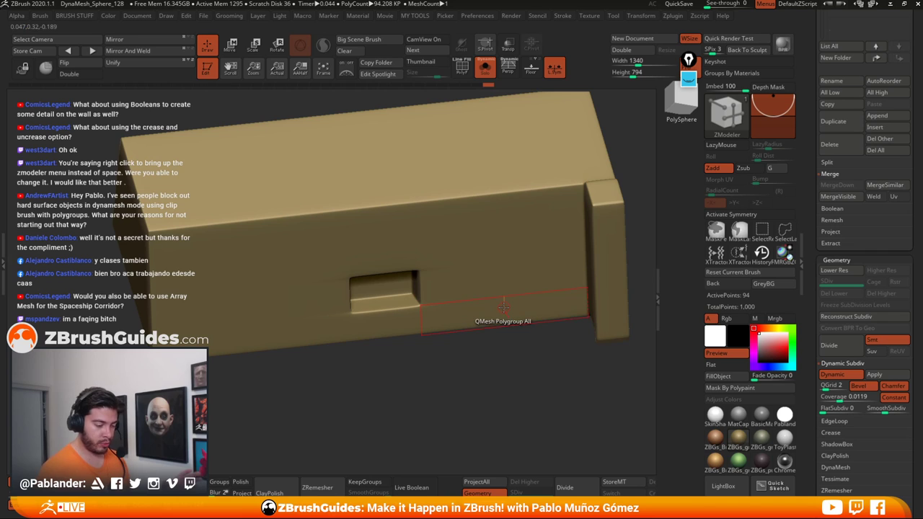
# Step: Show the polyframe and insert single supporting edge loops around the recess, on both sides and above and below it
pyautogui.click(462, 67)
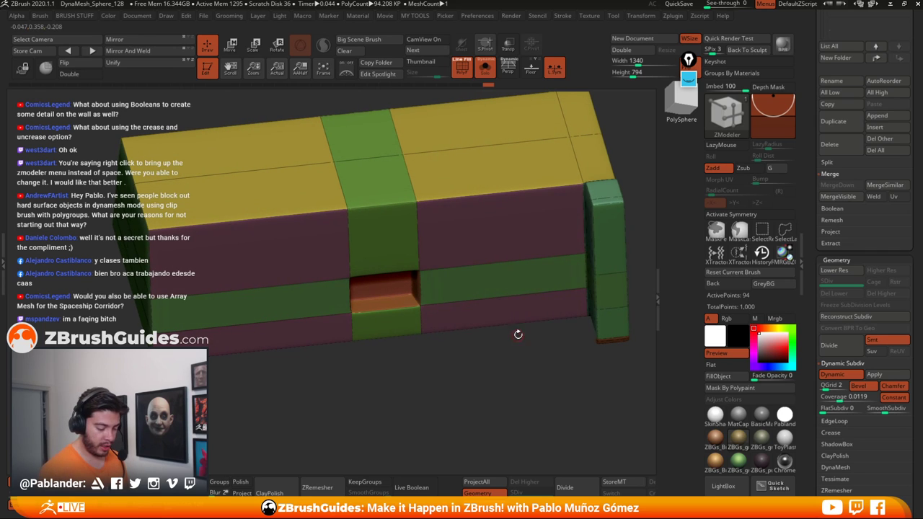
pyautogui.press('space')
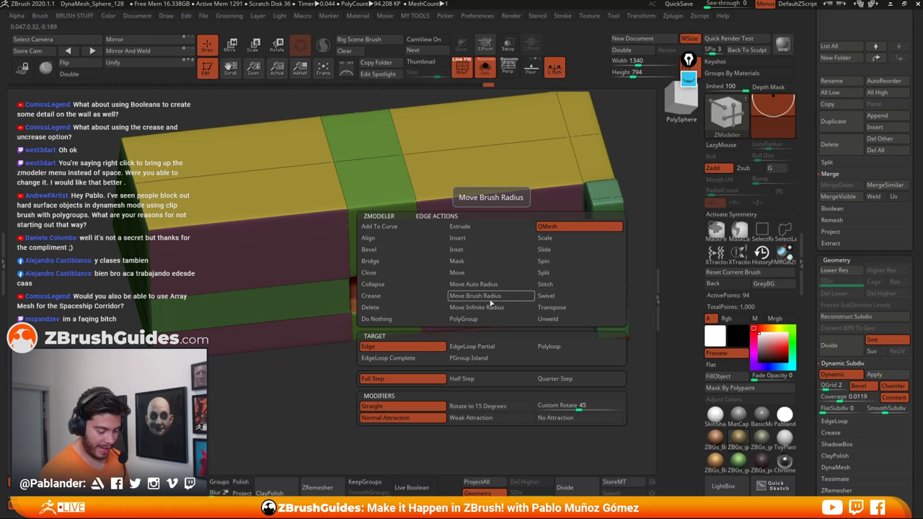
pyautogui.click(491, 235)
pyautogui.click(404, 346)
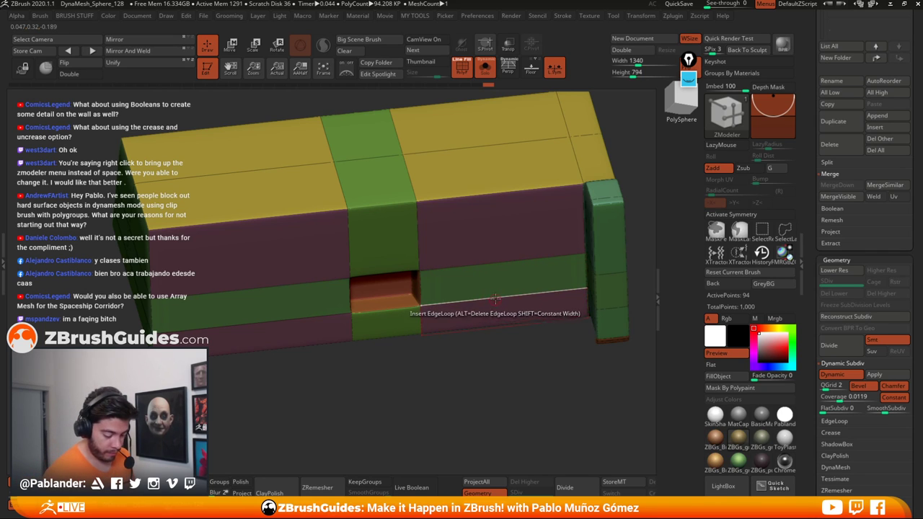
pyautogui.click(490, 291)
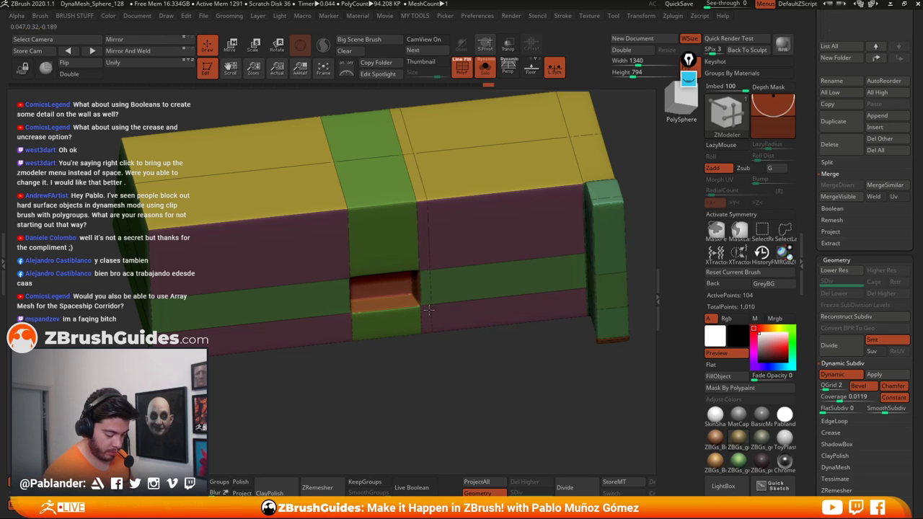
pyautogui.click(306, 318)
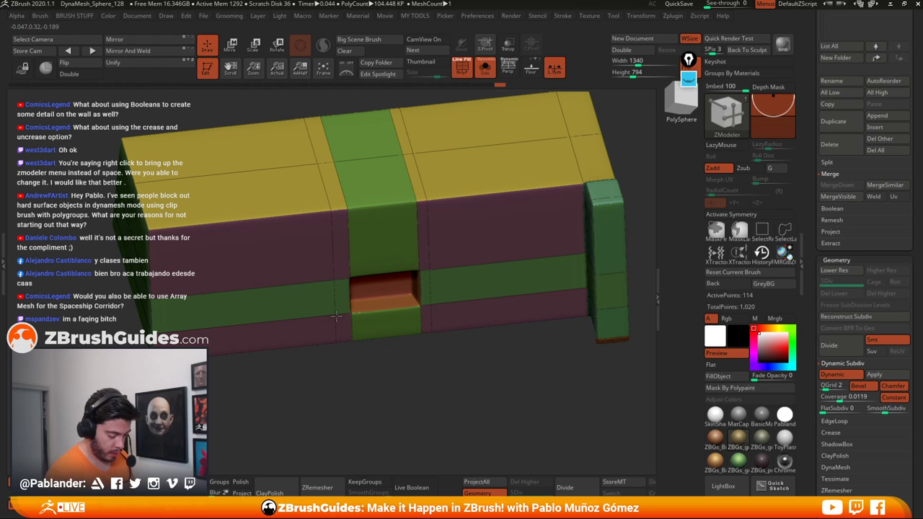
pyautogui.hotkey('ctrl', 'z')
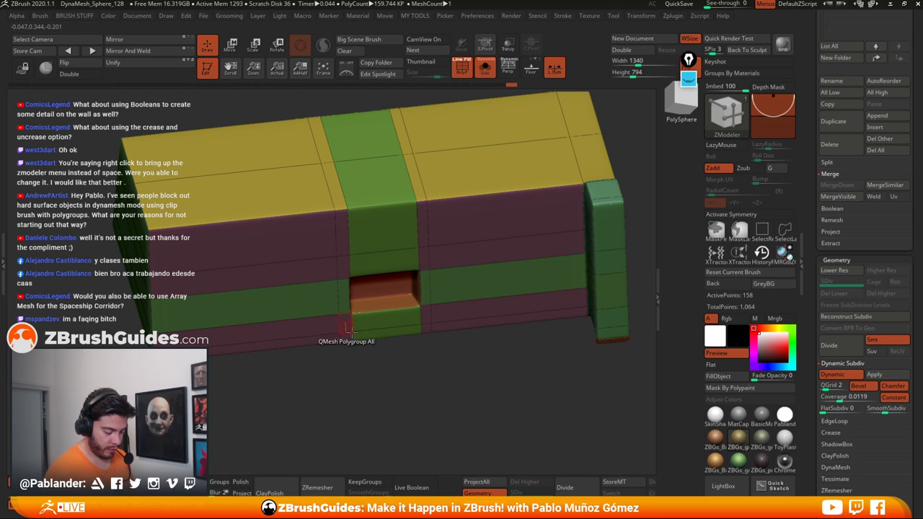
# Step: Check the smoothed recess without the polyframe and insert supporting edge loops around its inner walls
pyautogui.keyDown('shift'); pyautogui.moveTo(389, 375); pyautogui.dragTo(426, 390); pyautogui.keyUp('shift')
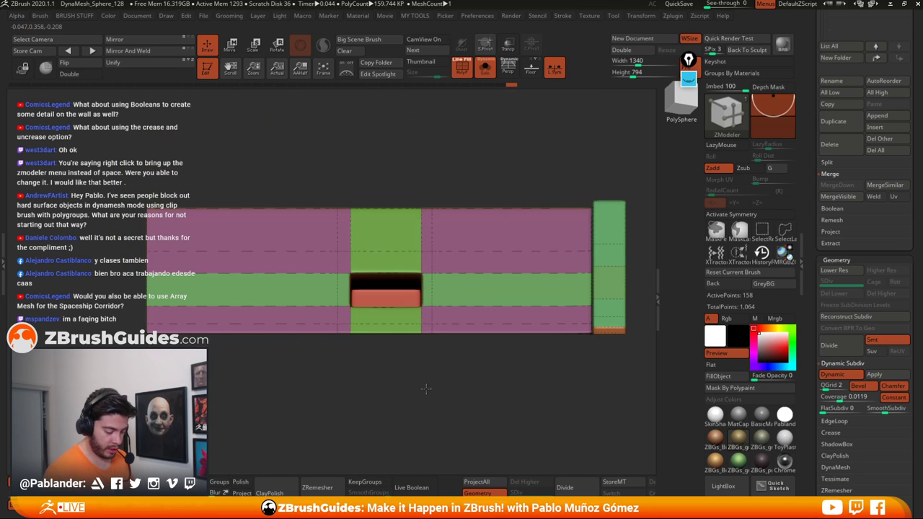
pyautogui.click(468, 75)
pyautogui.moveTo(494, 133); pyautogui.dragTo(442, 299)
pyautogui.moveTo(384, 355); pyautogui.dragTo(442, 379)
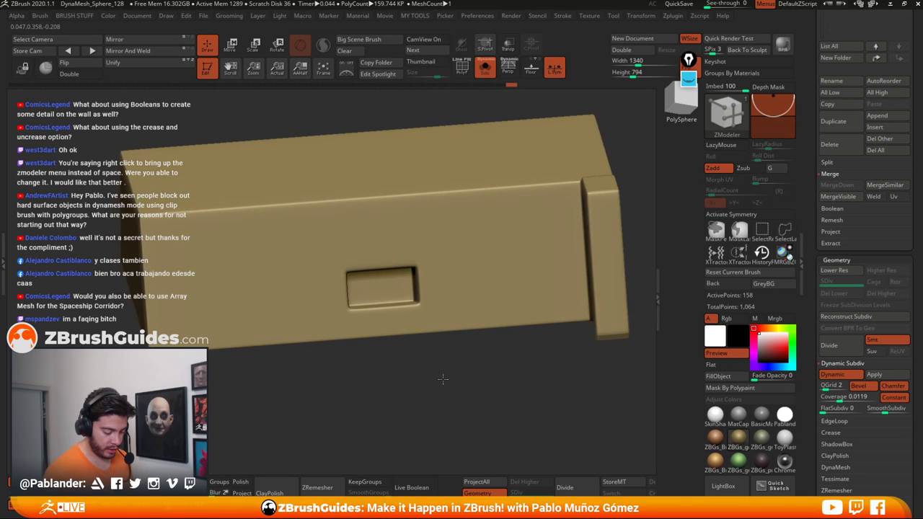
pyautogui.moveTo(442, 379); pyautogui.dragTo(441, 377, button='right')
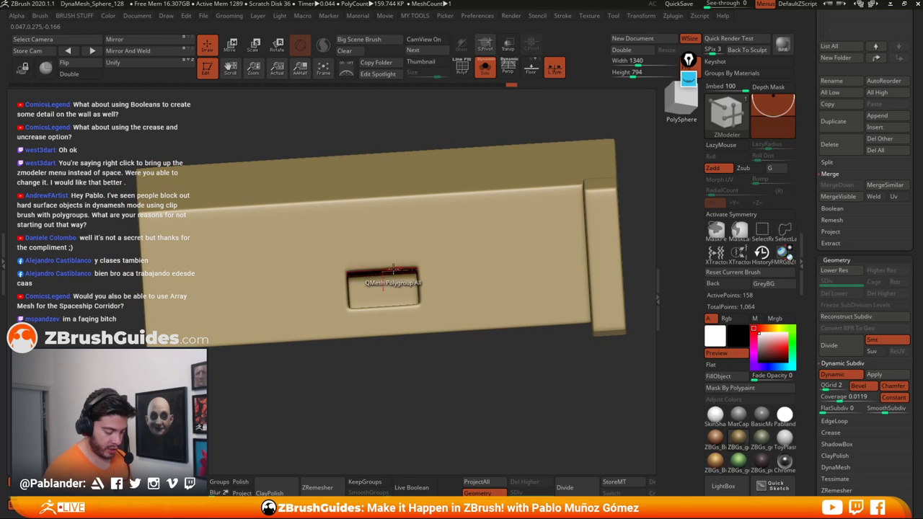
pyautogui.click(464, 72)
pyautogui.moveTo(431, 245); pyautogui.dragTo(410, 276, button='right')
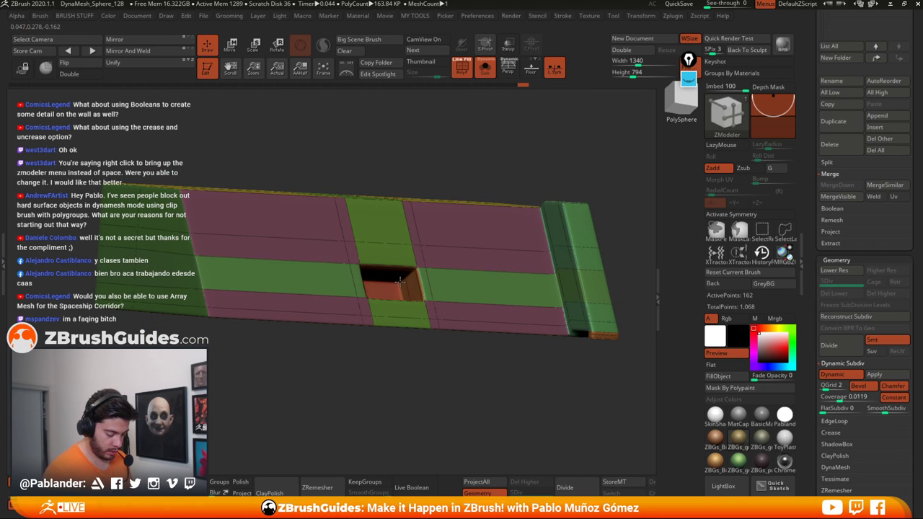
pyautogui.moveTo(482, 164); pyautogui.dragTo(423, 395, button='right')
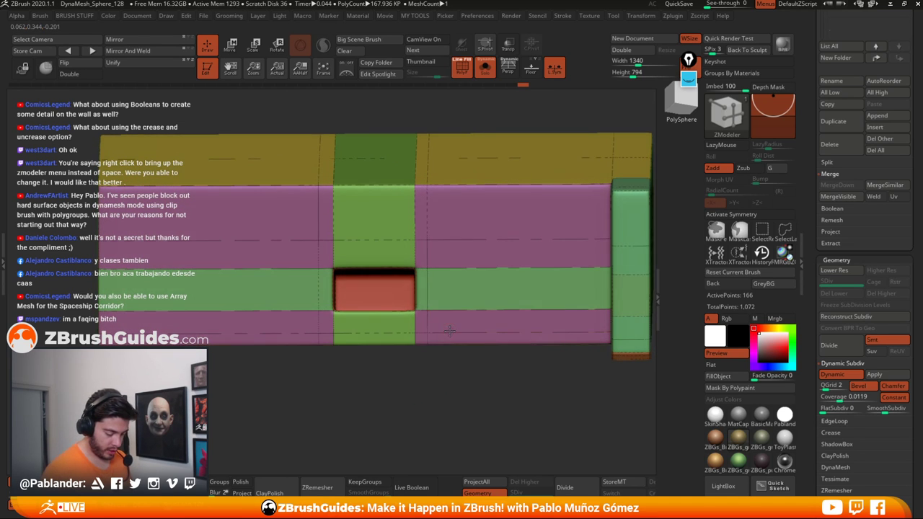
# Step: Disable Dynamic Subdiv and slide the complete horizontal edge loops above and below the recess closer to its edges
pyautogui.click(842, 376)
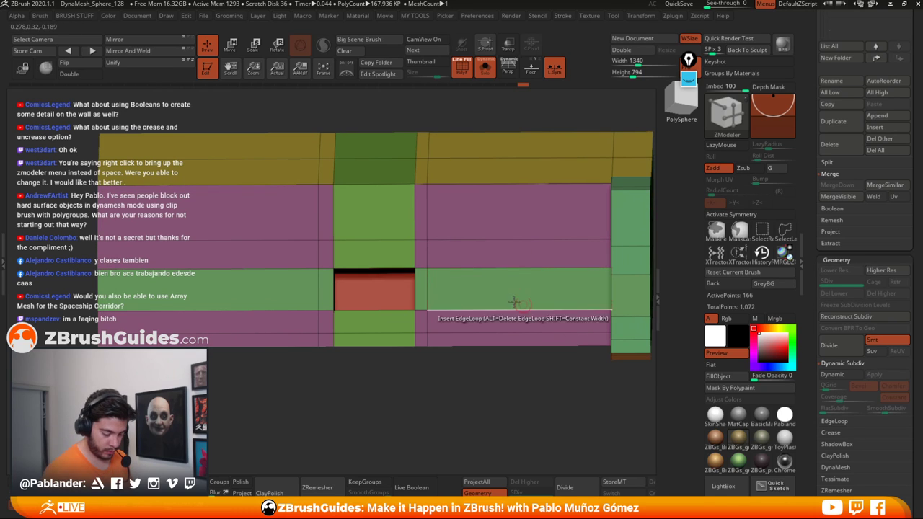
pyautogui.press('space')
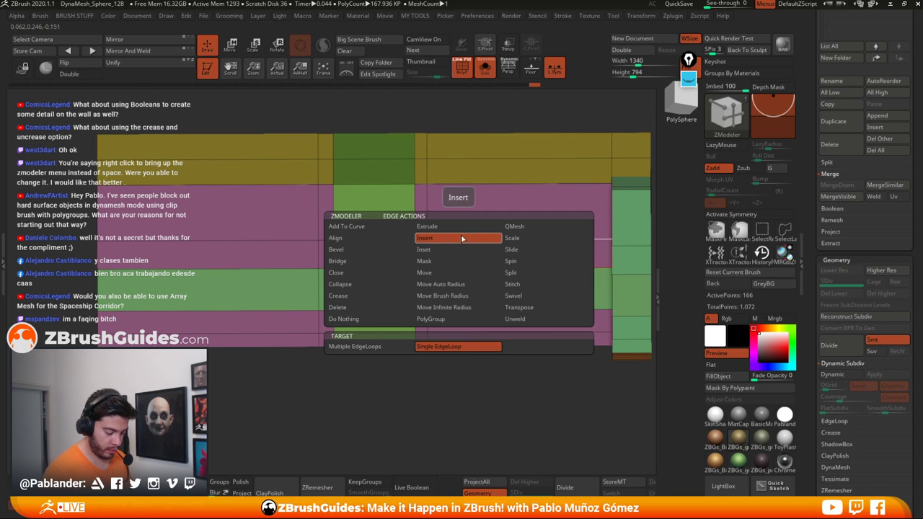
pyautogui.click(537, 249)
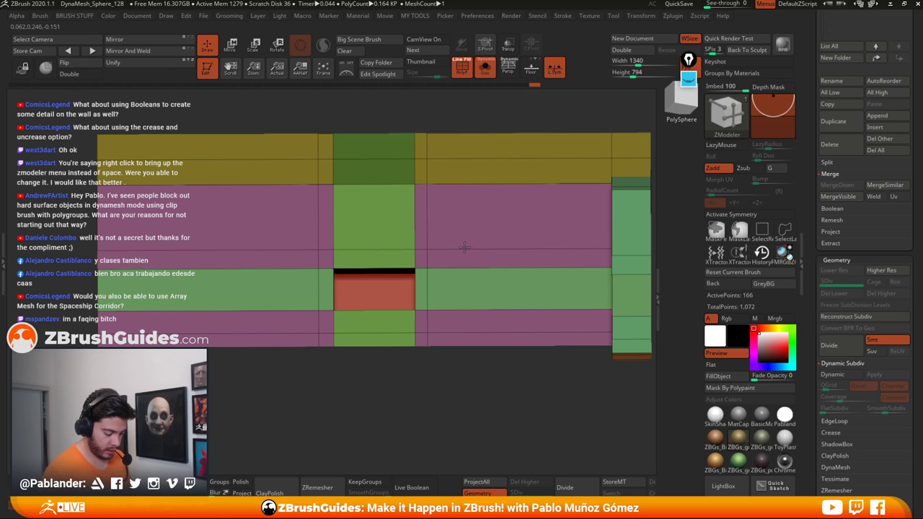
pyautogui.moveTo(465, 248); pyautogui.dragTo(464, 253)
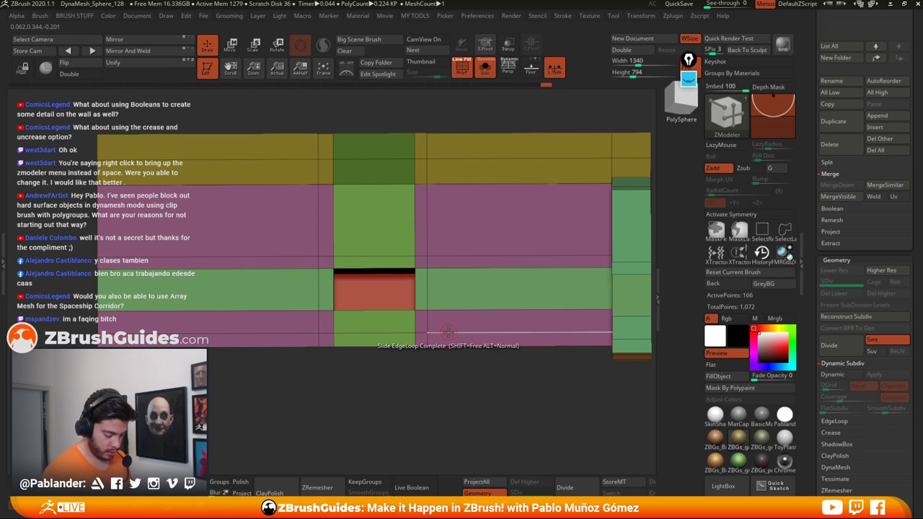
pyautogui.moveTo(450, 332); pyautogui.dragTo(418, 353)
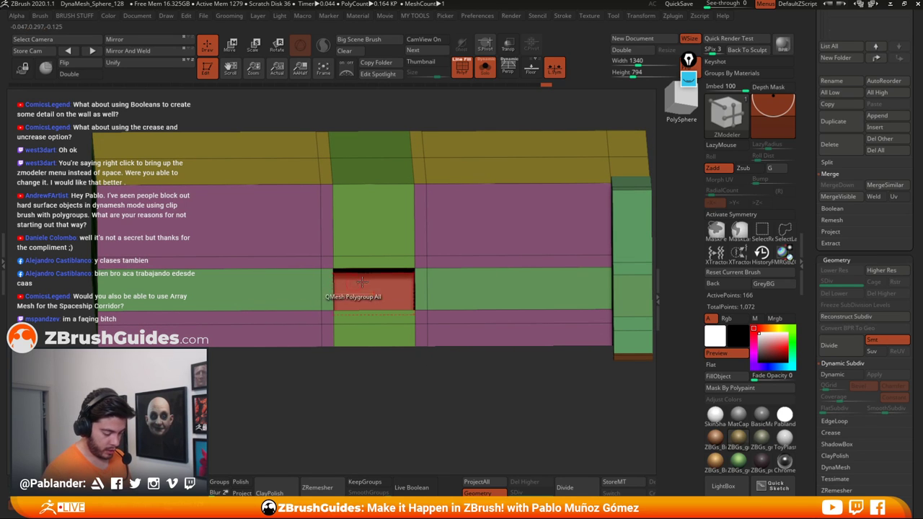
# Step: Re-enable Dynamic Subdiv, reduce its Coverage to 0.0058 for tighter bevels, and inspect the block with and without the polyframe
pyautogui.keyDown('alt'); pyautogui.moveTo(435, 391); pyautogui.dragTo(436, 368); pyautogui.keyUp('alt')
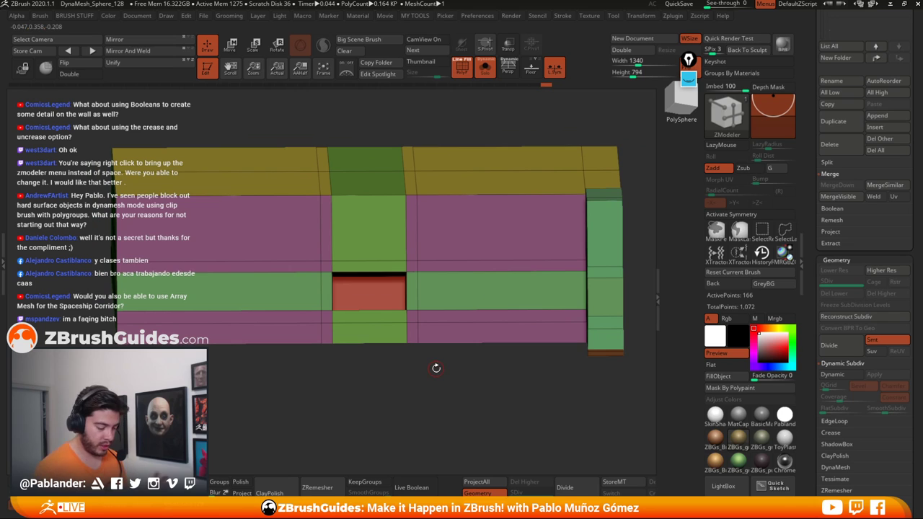
pyautogui.click(840, 376)
pyautogui.click(461, 67)
pyautogui.moveTo(446, 394)
pyautogui.mouseDown()
pyautogui.moveTo(454, 395)
pyautogui.moveTo(447, 383)
pyautogui.mouseUp()
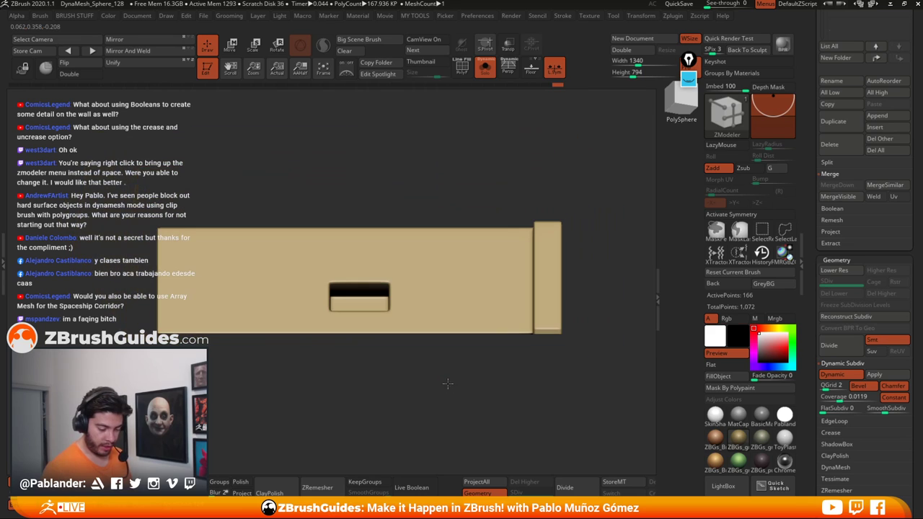
pyautogui.moveTo(819, 351); pyautogui.dragTo(819, 168)
pyautogui.moveTo(605, 337); pyautogui.dragTo(631, 335)
pyautogui.moveTo(840, 215); pyautogui.dragTo(832, 214)
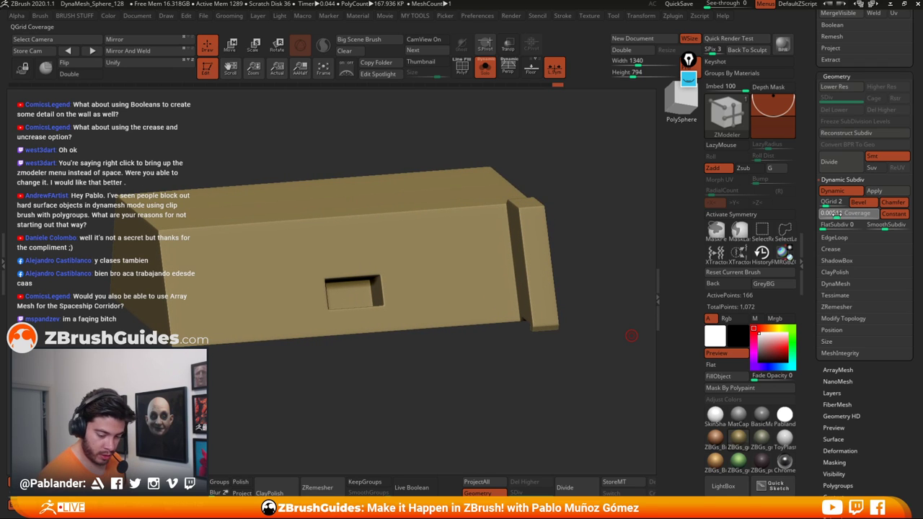
pyautogui.moveTo(526, 262)
pyautogui.mouseDown()
pyautogui.moveTo(596, 258)
pyautogui.moveTo(586, 243)
pyautogui.moveTo(582, 263)
pyautogui.moveTo(584, 206)
pyautogui.moveTo(583, 244)
pyautogui.moveTo(497, 125)
pyautogui.mouseUp()
pyautogui.click(462, 67)
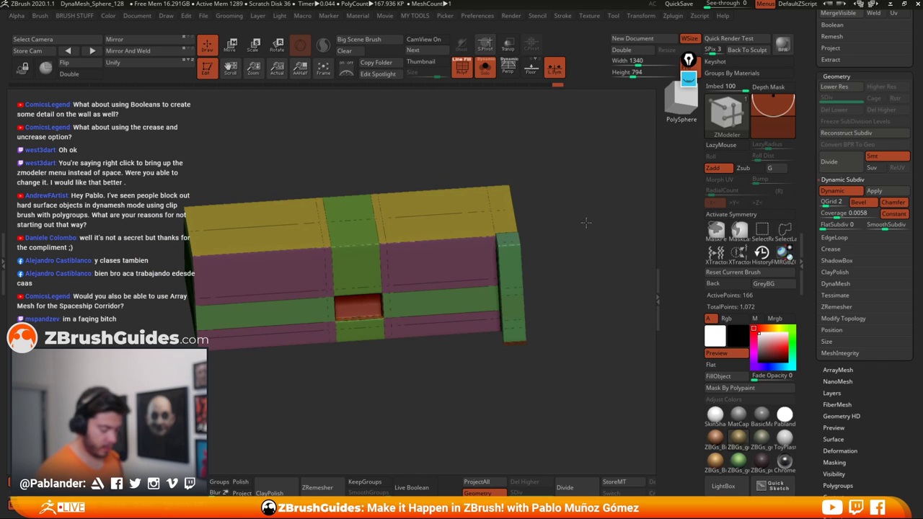
# Step: Hide the polyframe, apply the white SkinShade material, and inspect the bevelled block and its recess
pyautogui.click(483, 74)
pyautogui.click(483, 74)
pyautogui.click(462, 68)
pyautogui.click(715, 415)
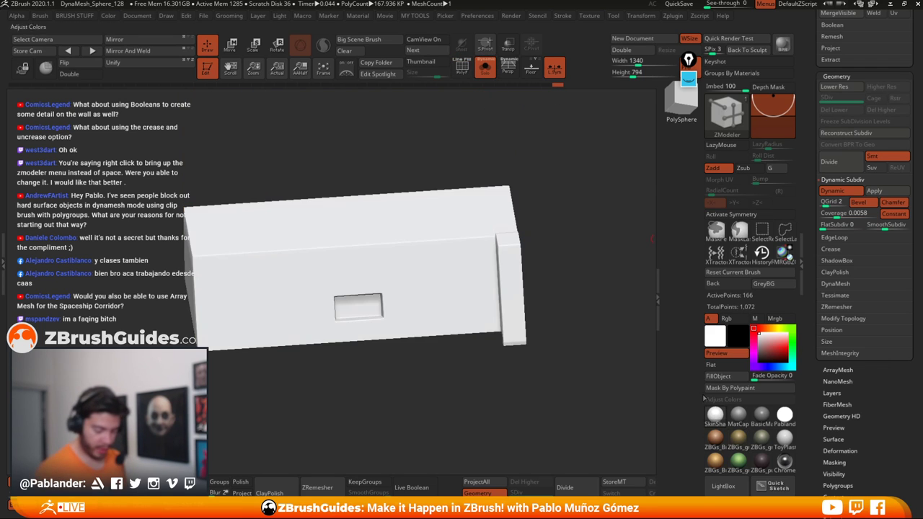
pyautogui.moveTo(598, 240); pyautogui.dragTo(565, 239)
# Step: Show the polyframe again and turn off Dynamic Subdiv on the block
pyautogui.click(465, 72)
pyautogui.keyDown('shift'); pyautogui.moveTo(512, 111); pyautogui.dragTo(634, 116); pyautogui.keyUp('shift')
pyautogui.click(840, 193)
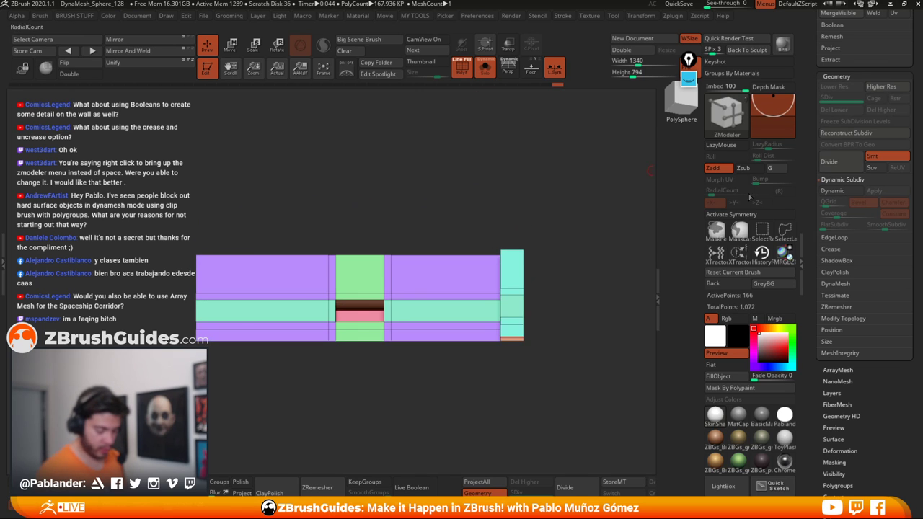
# Step: Mark the lower sloped polygon and the front polygon beneath it on both sides of the central strip as temporary polygroups
pyautogui.moveTo(541, 206); pyautogui.dragTo(500, 305)
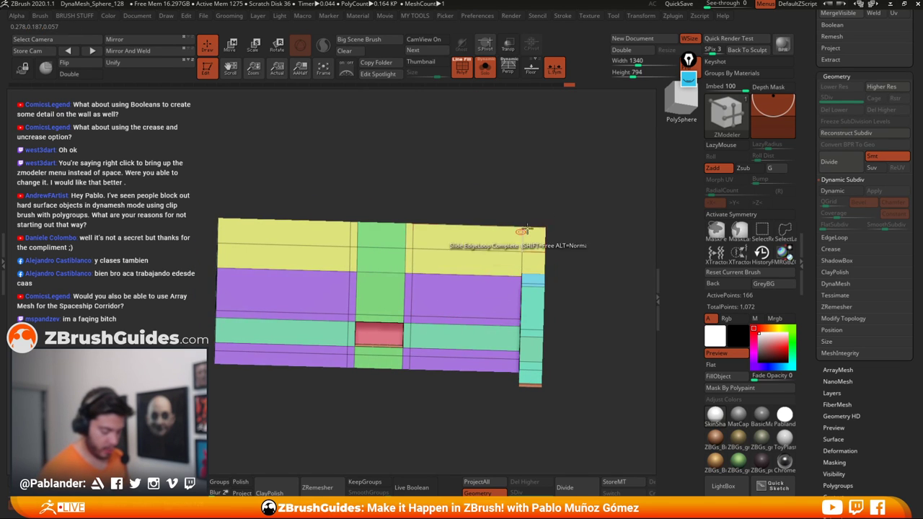
pyautogui.moveTo(531, 221); pyautogui.dragTo(505, 266)
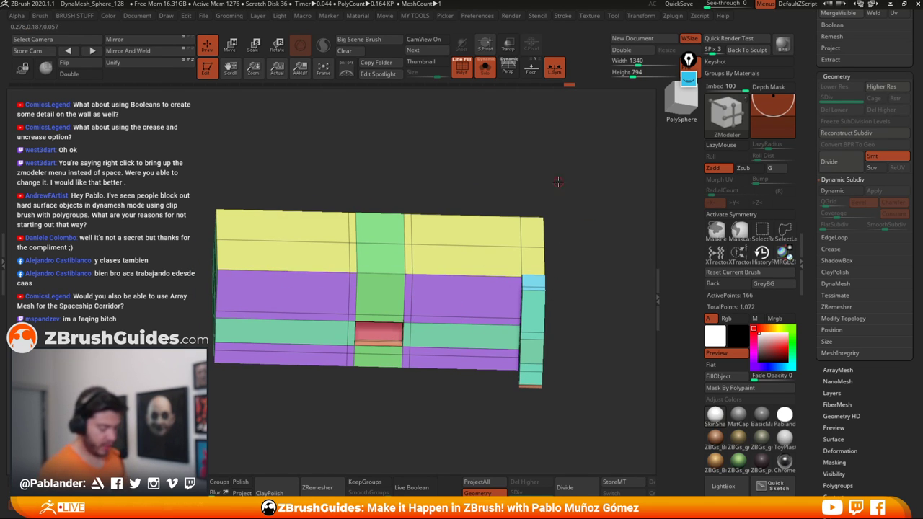
pyautogui.moveTo(558, 181); pyautogui.dragTo(552, 196)
pyautogui.keyDown('alt'); pyautogui.click(470, 261); pyautogui.keyUp('alt')
pyautogui.keyDown('alt'); pyautogui.click(466, 294); pyautogui.keyUp('alt')
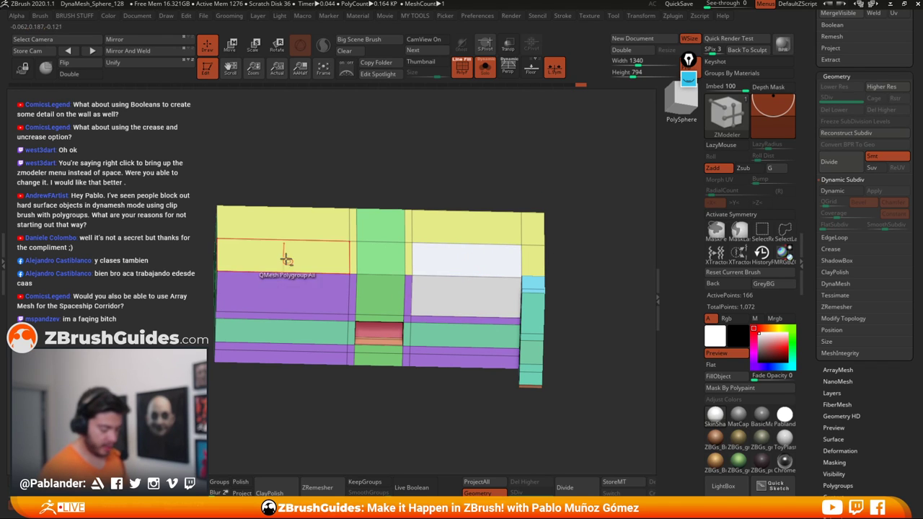
pyautogui.keyDown('alt'); pyautogui.click(287, 259); pyautogui.keyUp('alt')
pyautogui.keyDown('alt'); pyautogui.click(298, 289); pyautogui.keyUp('alt')
# Step: Inset the marked polygon areas on both sides of the central strip with the ZModeler Inset polygon action
pyautogui.keyDown('alt'); pyautogui.moveTo(566, 246); pyautogui.dragTo(552, 261); pyautogui.keyUp('alt')
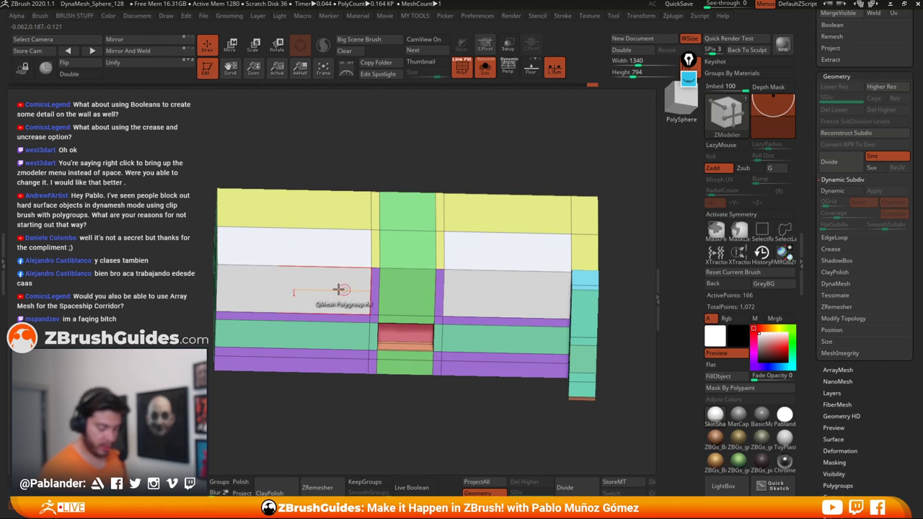
pyautogui.press('space')
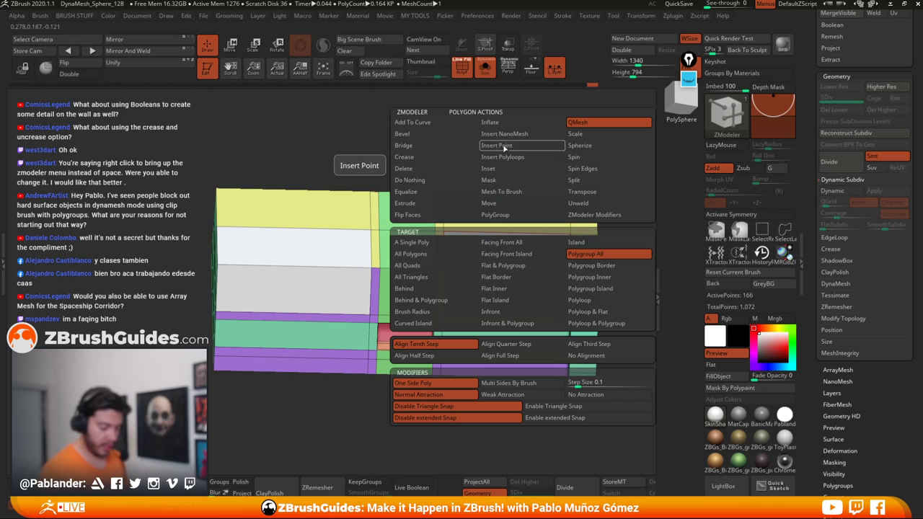
pyautogui.click(490, 168)
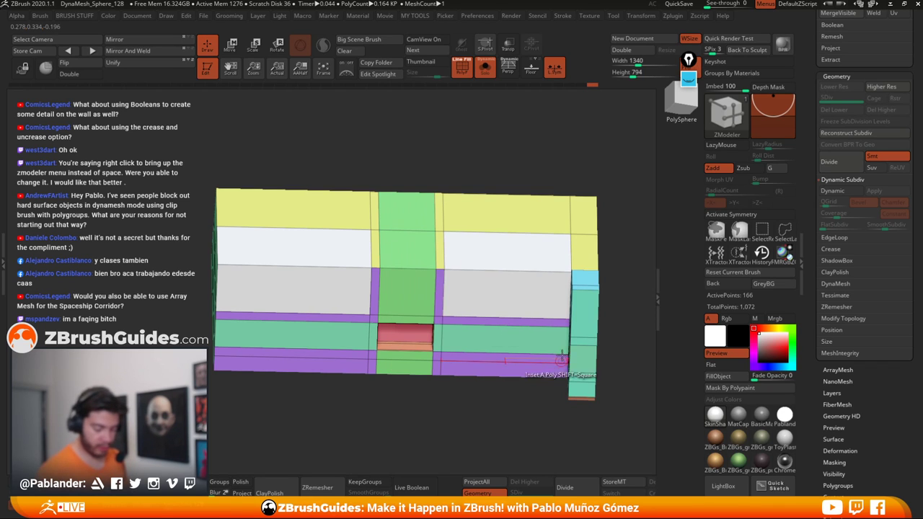
pyautogui.moveTo(546, 248); pyautogui.dragTo(514, 282)
# Step: Slide single upper and lower edges of both inset rectangles towards the fold line, narrowing them into thin horizontal strips
pyautogui.rightClick(519, 249)
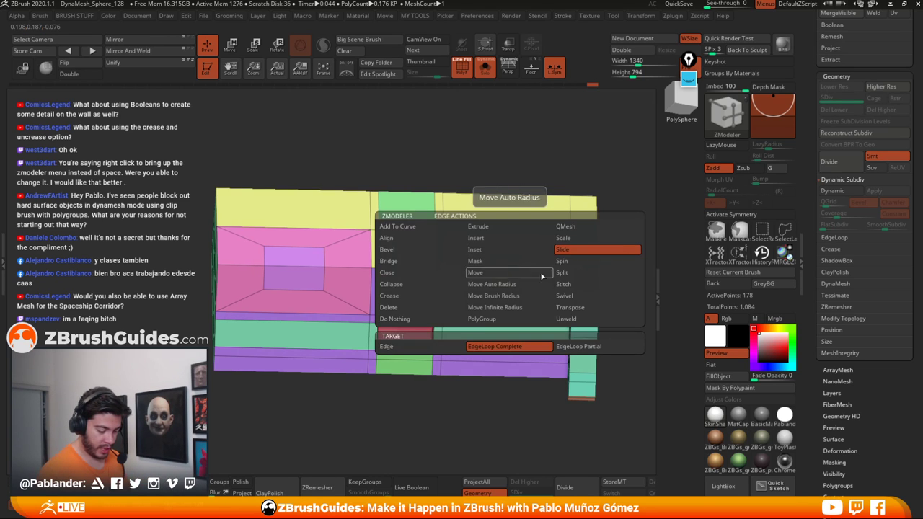
pyautogui.click(517, 248)
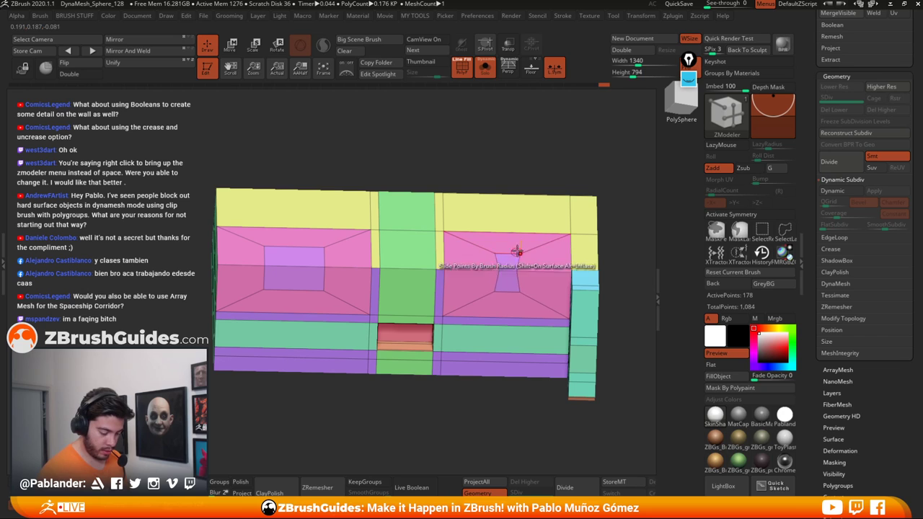
pyautogui.rightClick(507, 250)
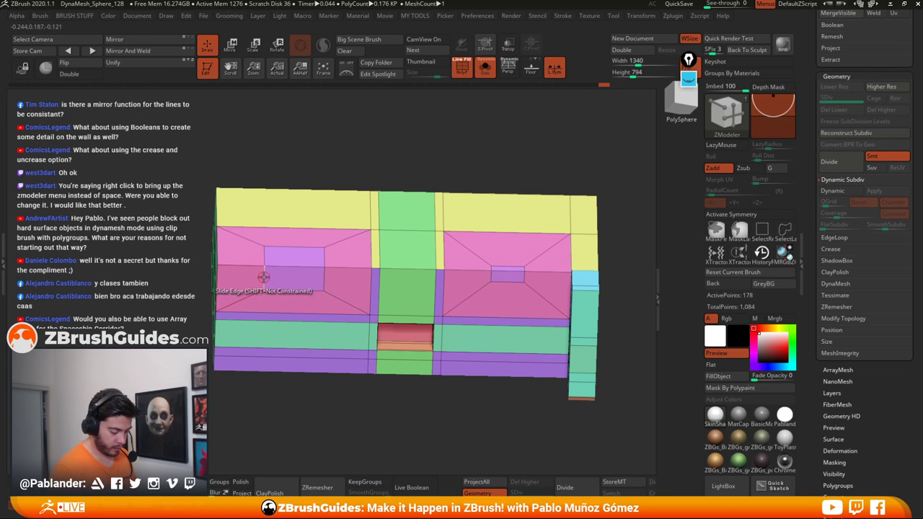
pyautogui.moveTo(262, 271); pyautogui.dragTo(243, 278)
pyautogui.hotkey('ctrl', 'z')
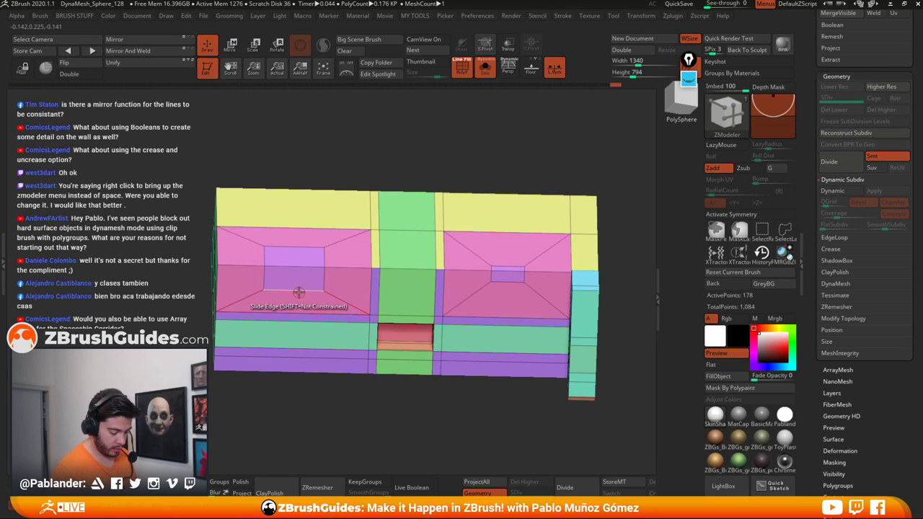
pyautogui.moveTo(297, 291); pyautogui.dragTo(297, 268)
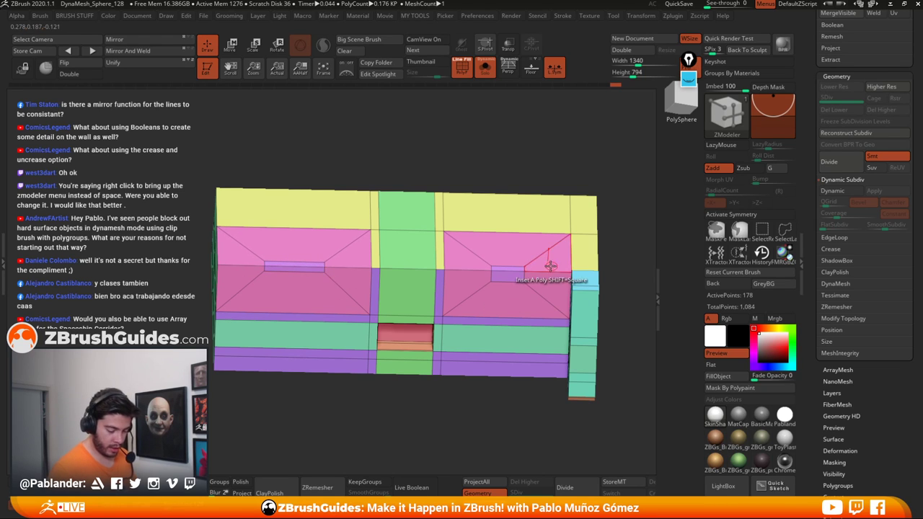
# Step: Mark the small inset rectangles on both pink faces of the lower block and apply a QMesh polygon action to them
pyautogui.moveTo(512, 267)
pyautogui.keyDown('ctrl'); pyautogui.mouseDown(button='right')
pyautogui.moveTo(539, 284)
pyautogui.moveTo(498, 315)
pyautogui.mouseUp(button='right'); pyautogui.keyUp('ctrl')
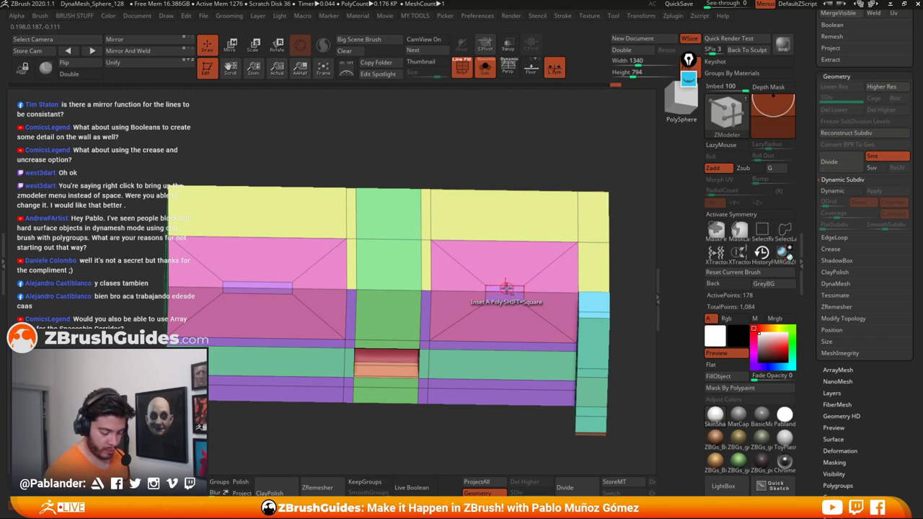
pyautogui.keyDown('alt'); pyautogui.moveTo(505, 295); pyautogui.dragTo(505, 291); pyautogui.keyUp('alt')
pyautogui.keyDown('alt'); pyautogui.moveTo(258, 286); pyautogui.dragTo(259, 289); pyautogui.keyUp('alt')
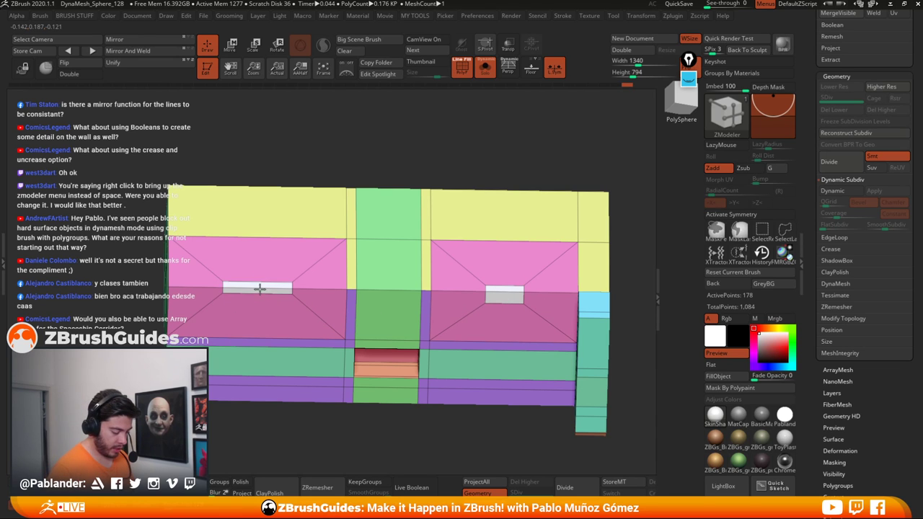
pyautogui.moveTo(459, 292); pyautogui.dragTo(554, 277, button='right')
pyautogui.rightClick(519, 300)
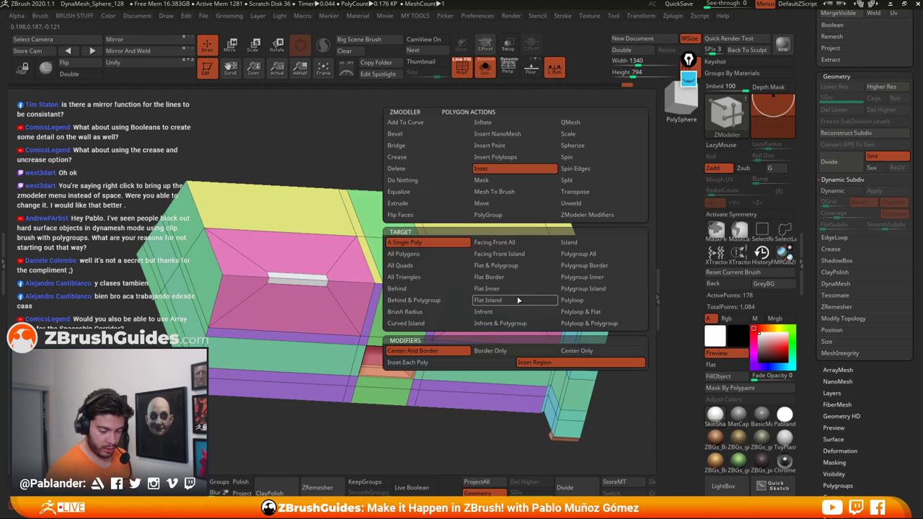
pyautogui.click(585, 127)
pyautogui.click(516, 296)
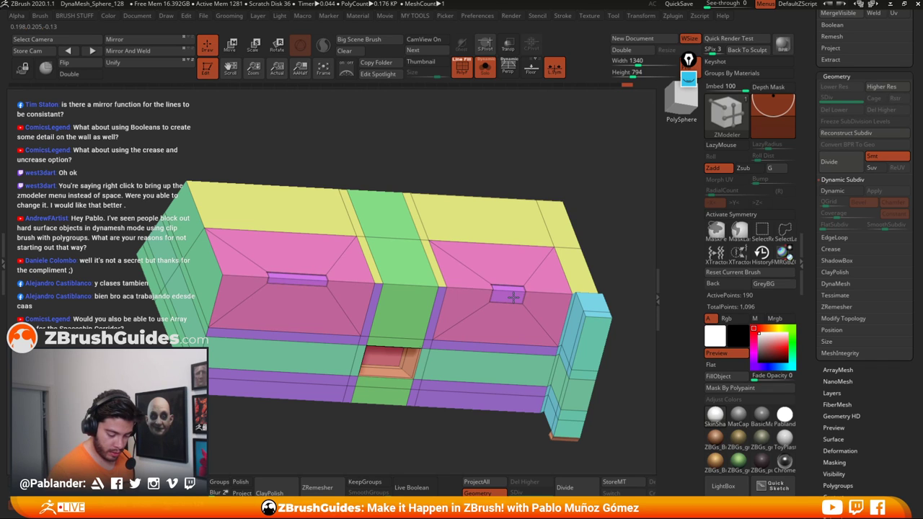
# Step: Hide the block's polyframe and preview it with Dynamic Subdiv turned on and the BasicMaterial applied
pyautogui.press('alt')
pyautogui.moveTo(577, 274); pyautogui.dragTo(596, 212)
pyautogui.hotkey('shift', 'f')
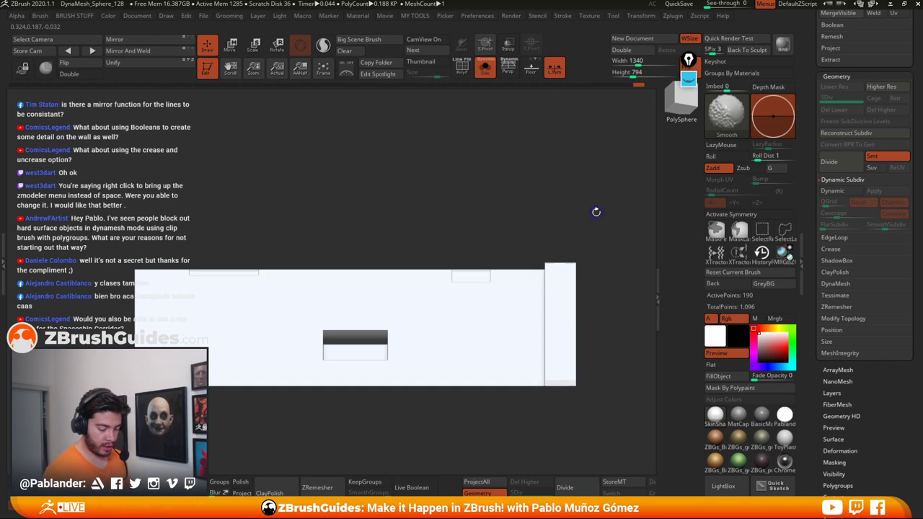
pyautogui.moveTo(603, 268); pyautogui.dragTo(597, 245)
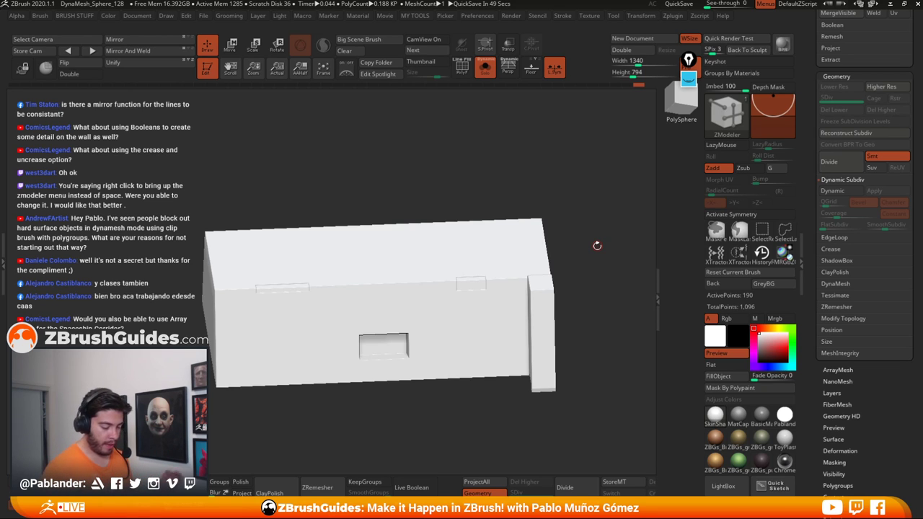
pyautogui.moveTo(521, 292); pyautogui.dragTo(514, 306, button='right')
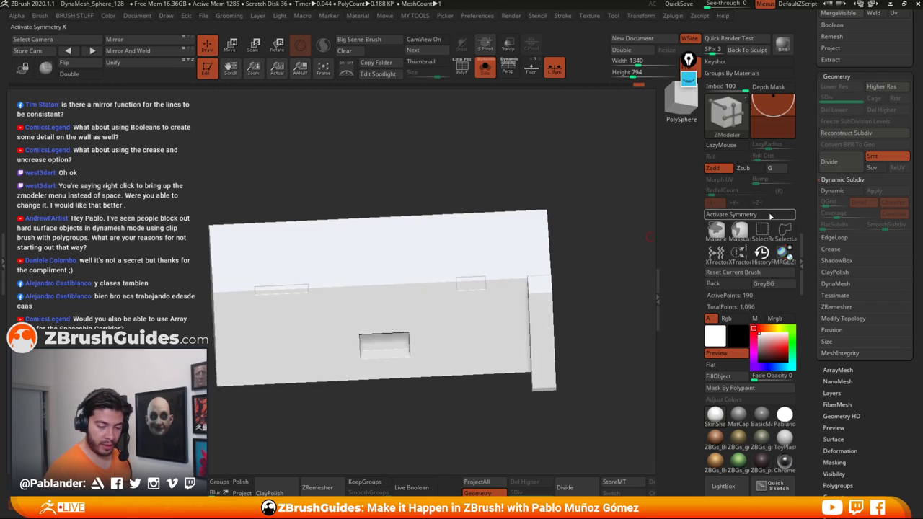
pyautogui.click(832, 191)
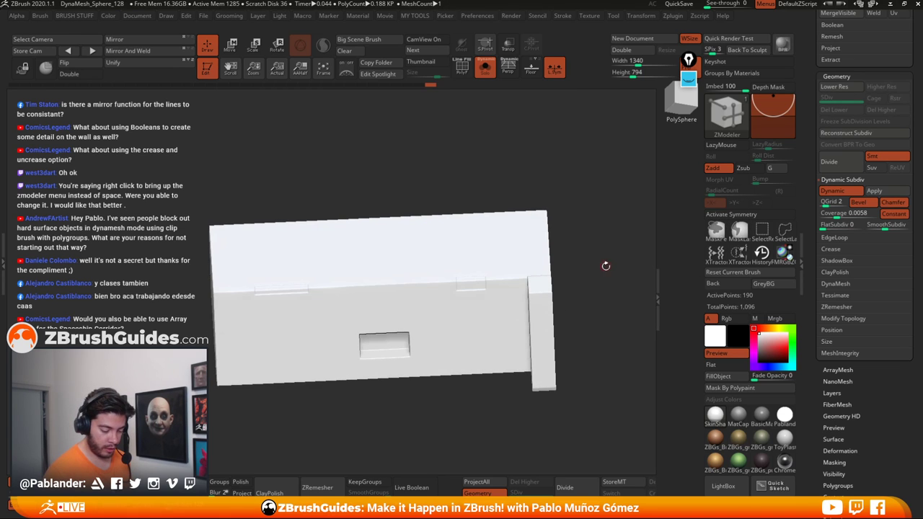
pyautogui.click(760, 414)
pyautogui.moveTo(591, 399)
pyautogui.mouseDown(button='right')
pyautogui.moveTo(606, 377)
pyautogui.moveTo(600, 384)
pyautogui.mouseUp(button='right')
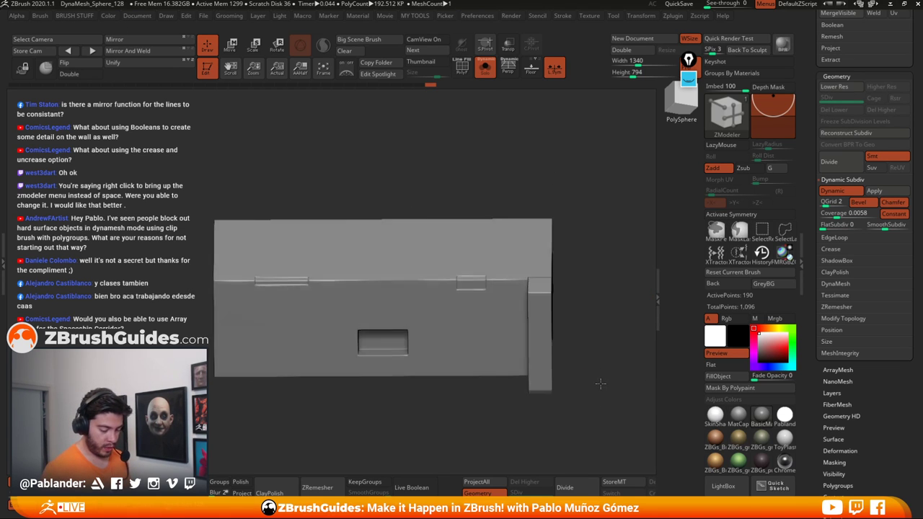
pyautogui.moveTo(599, 383); pyautogui.dragTo(603, 355)
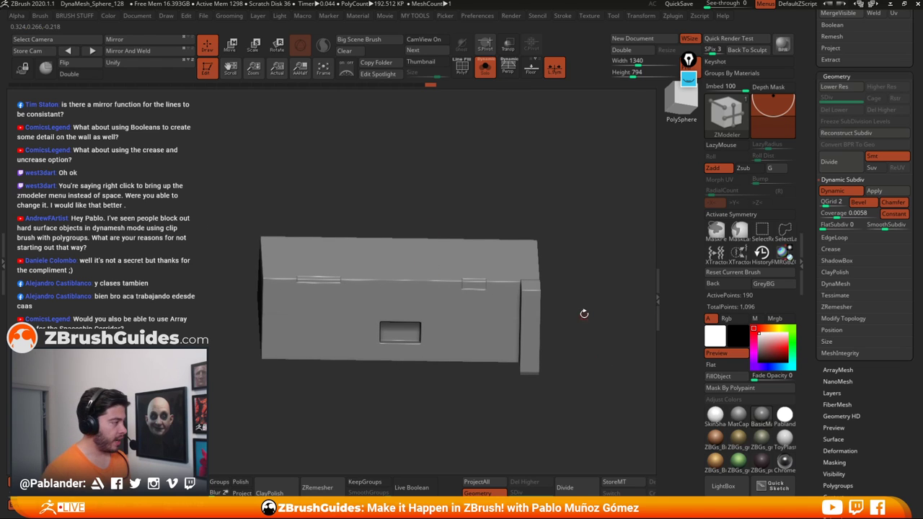
pyautogui.moveTo(591, 300)
pyautogui.keyDown('alt'); pyautogui.mouseDown()
pyautogui.moveTo(581, 302)
pyautogui.moveTo(577, 289)
pyautogui.mouseUp(); pyautogui.keyUp('alt')
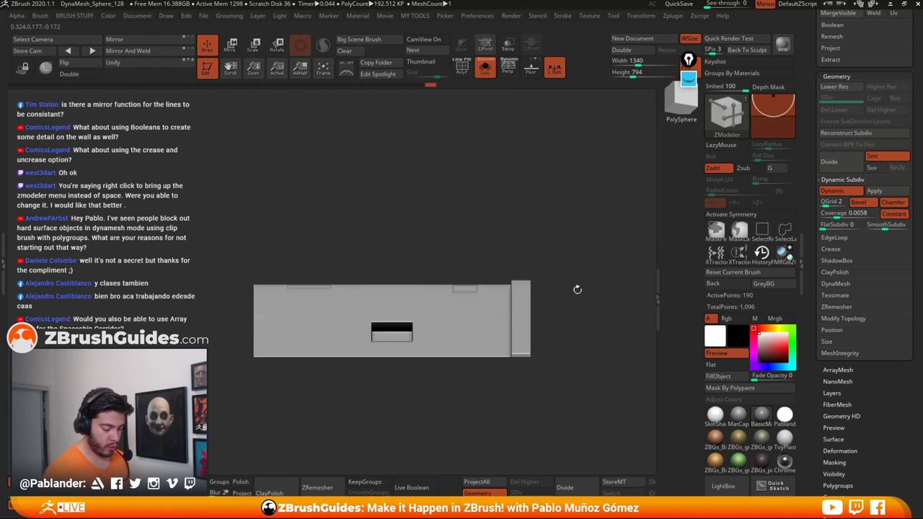
# Step: Leave Solo mode and check the lower block together with the other parts of the wall module
pyautogui.click(478, 68)
pyautogui.moveTo(601, 340); pyautogui.dragTo(573, 272)
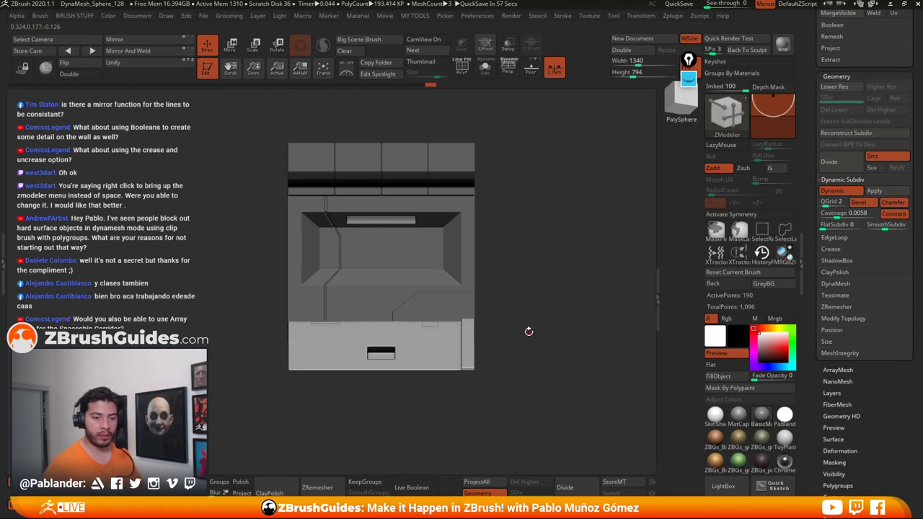
pyautogui.moveTo(531, 322); pyautogui.dragTo(539, 305)
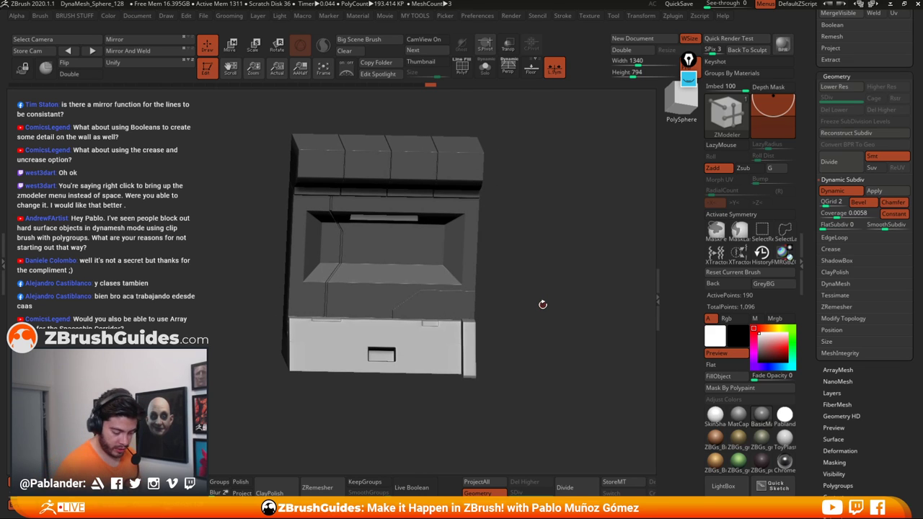
# Step: Turn off dynamic subdivision on the lower block and quick-save the project
pyautogui.click(484, 67)
pyautogui.click(462, 67)
pyautogui.keyDown('alt'); pyautogui.moveTo(541, 268); pyautogui.dragTo(521, 328); pyautogui.keyUp('alt')
pyautogui.click(484, 70)
pyautogui.click(462, 69)
pyautogui.hotkey('shift', 'd')
pyautogui.moveTo(607, 287)
pyautogui.mouseDown()
pyautogui.moveTo(572, 294)
pyautogui.moveTo(579, 305)
pyautogui.moveTo(602, 283)
pyautogui.mouseUp()
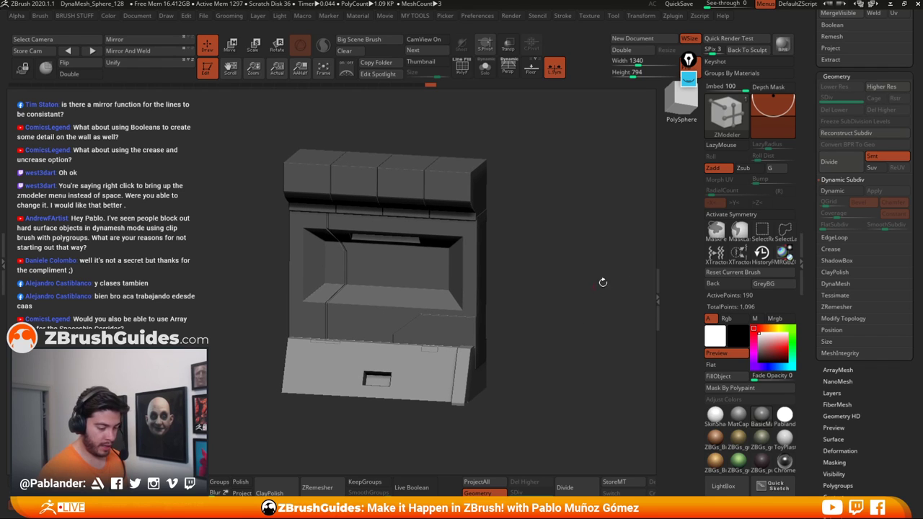
pyautogui.click(678, 5)
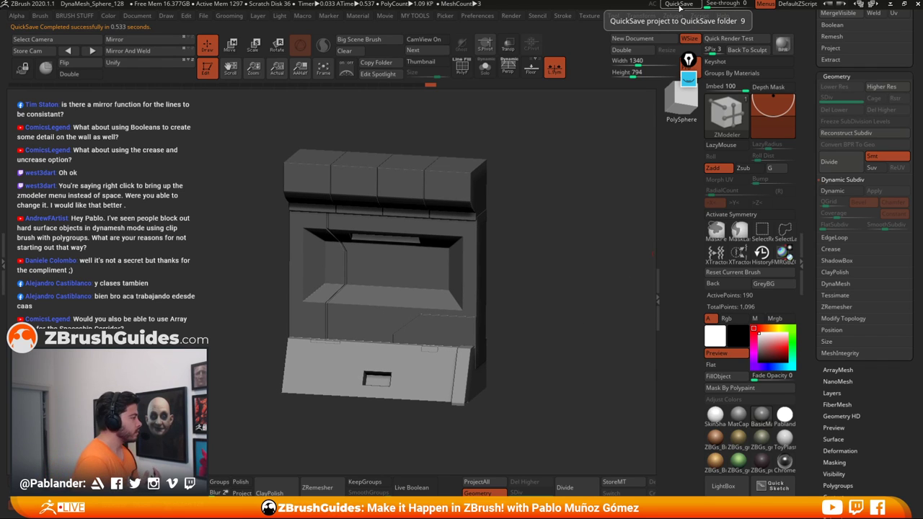
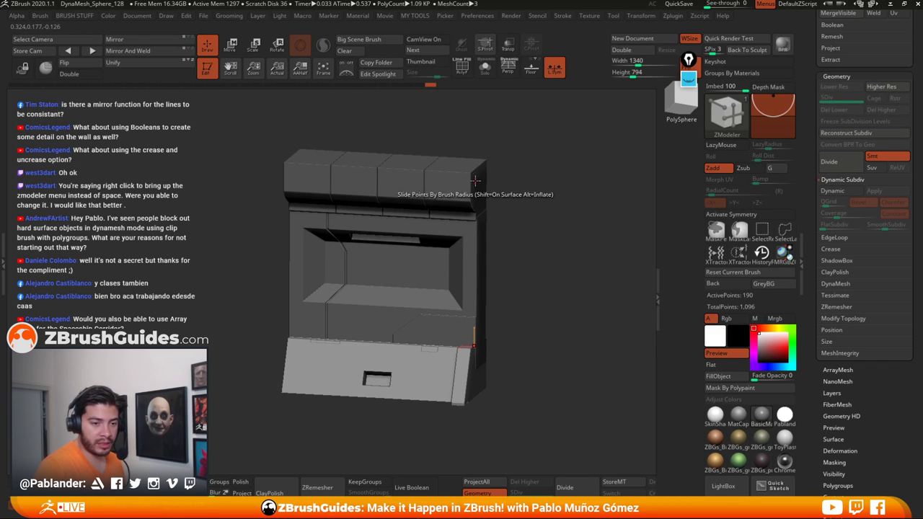
# Step: Try mirroring the lower block to flip its end post to the opposite side of the wall module
pyautogui.keyDown('shift'); pyautogui.moveTo(543, 176); pyautogui.dragTo(548, 175); pyautogui.keyUp('shift')
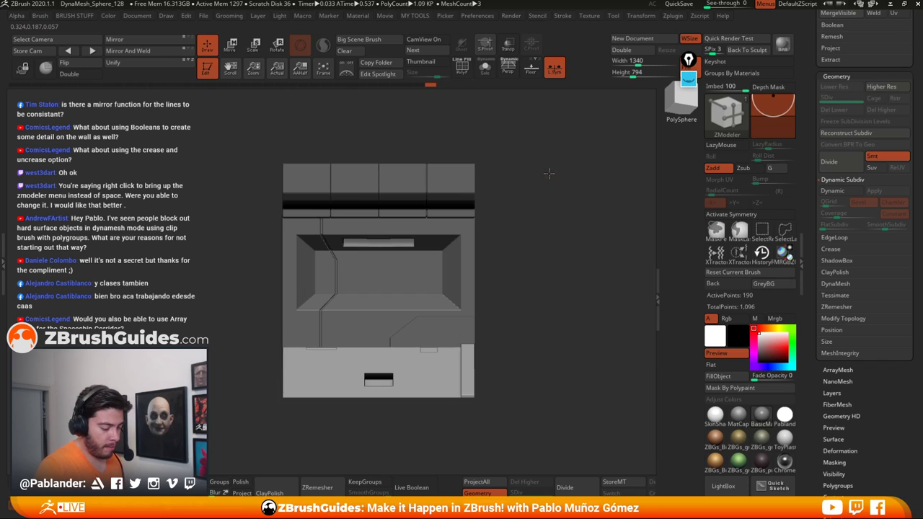
pyautogui.keyDown('alt'); pyautogui.moveTo(558, 245); pyautogui.dragTo(570, 228); pyautogui.keyUp('alt')
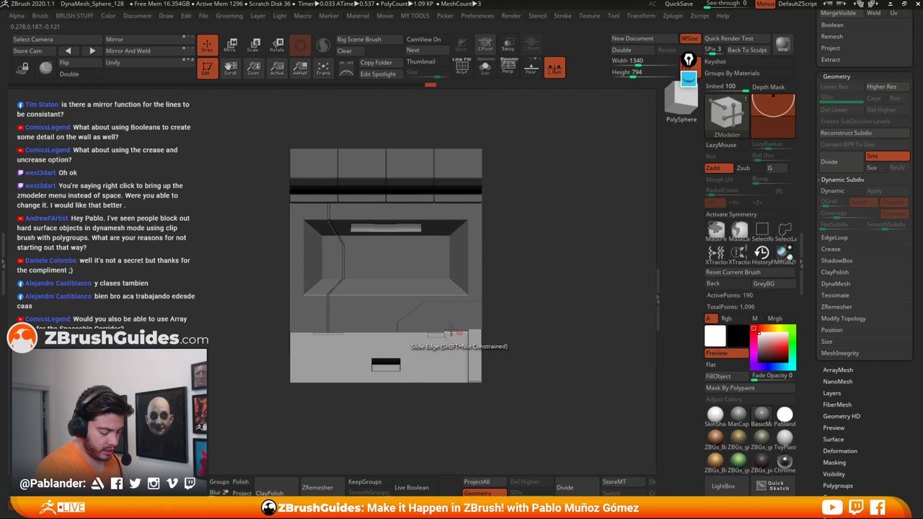
pyautogui.click(133, 42)
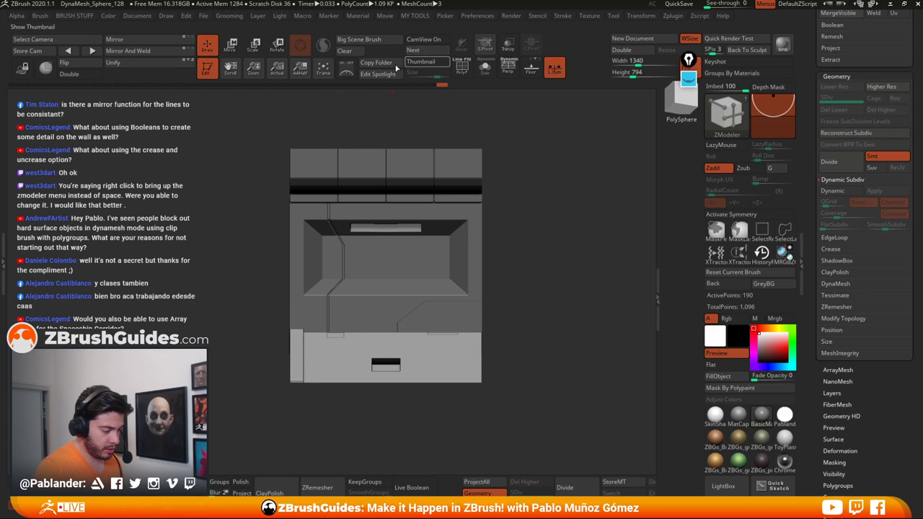
pyautogui.hotkey('ctrl', 'z')
# Step: Isolate the lower block with its polygroups shown and try Mirror followed by Mirror And Weld
pyautogui.click(484, 67)
pyautogui.keyDown('alt'); pyautogui.moveTo(537, 278); pyautogui.dragTo(546, 222); pyautogui.keyUp('alt')
pyautogui.click(462, 69)
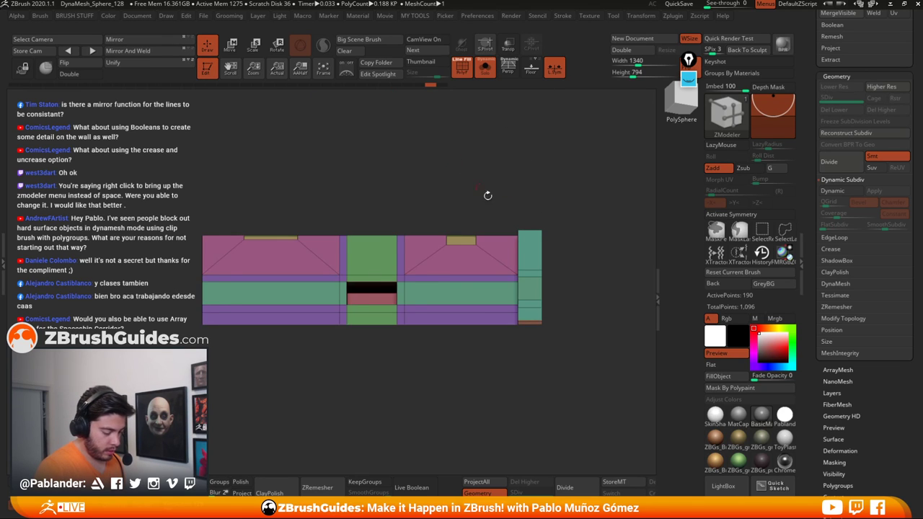
pyautogui.click(153, 42)
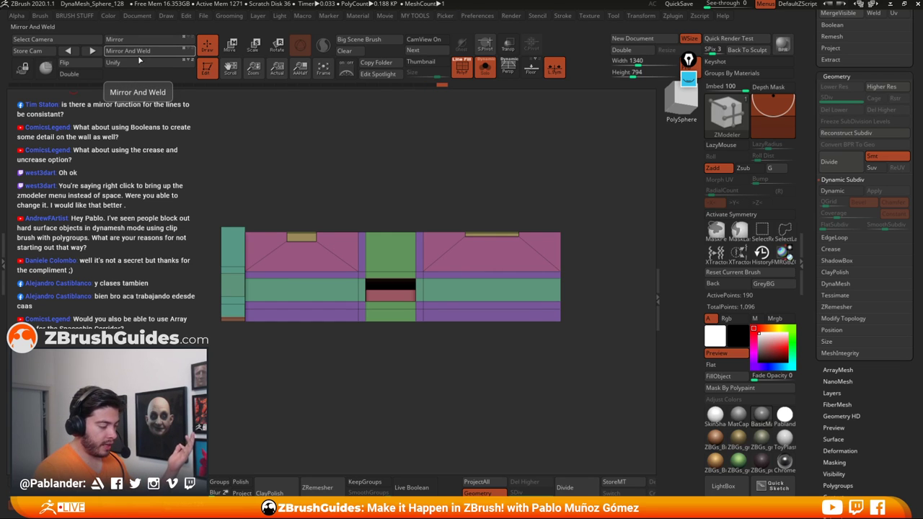
pyautogui.click(140, 52)
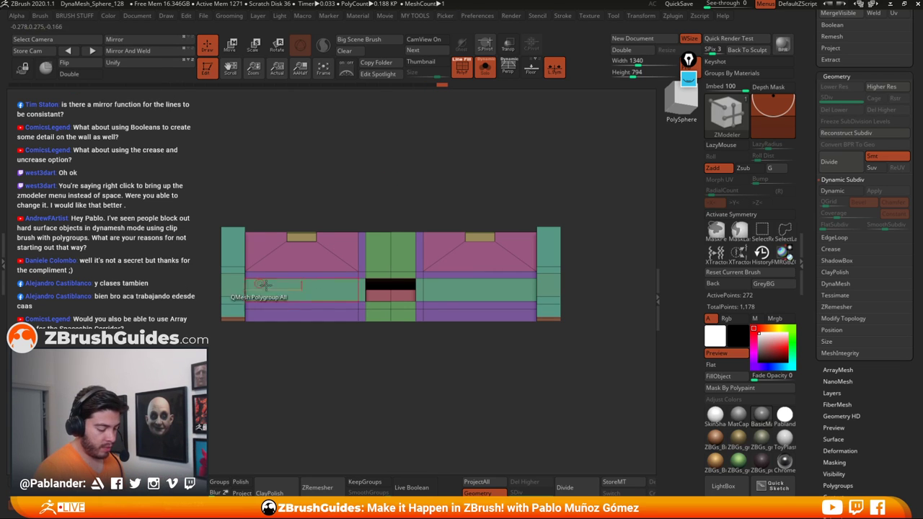
pyautogui.moveTo(481, 177); pyautogui.dragTo(496, 192)
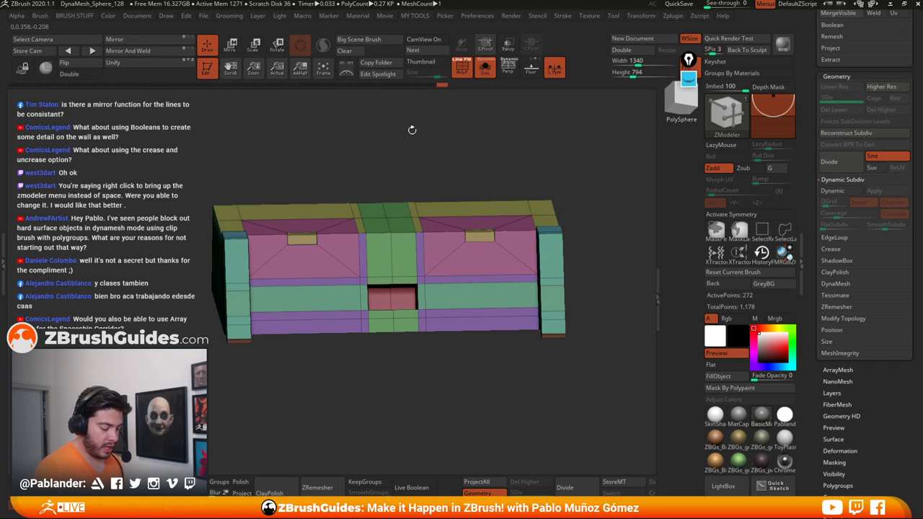
# Step: Undo the mirror operations on the lower block and show the whole wall module from the front
pyautogui.hotkey('ctrl', 'z')
pyautogui.hotkey('ctrl', 'z')
pyautogui.hotkey('ctrl', 'z')
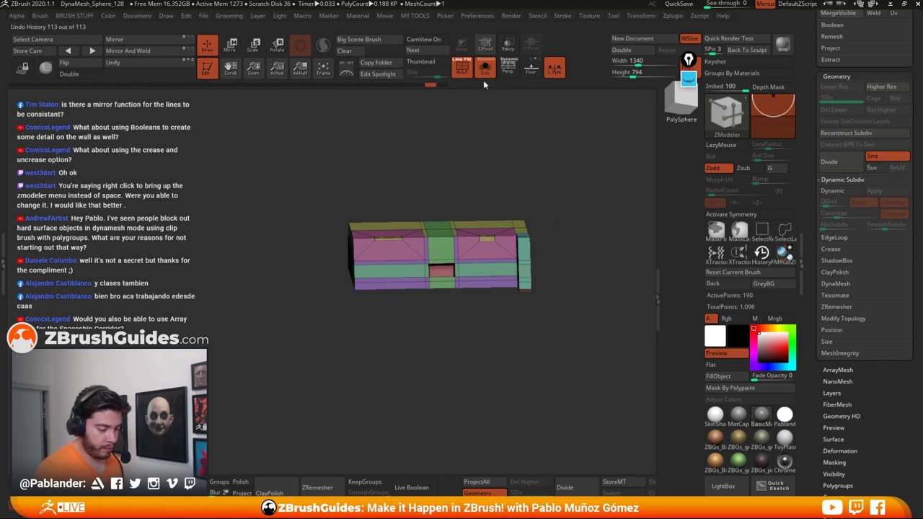
pyautogui.click(484, 69)
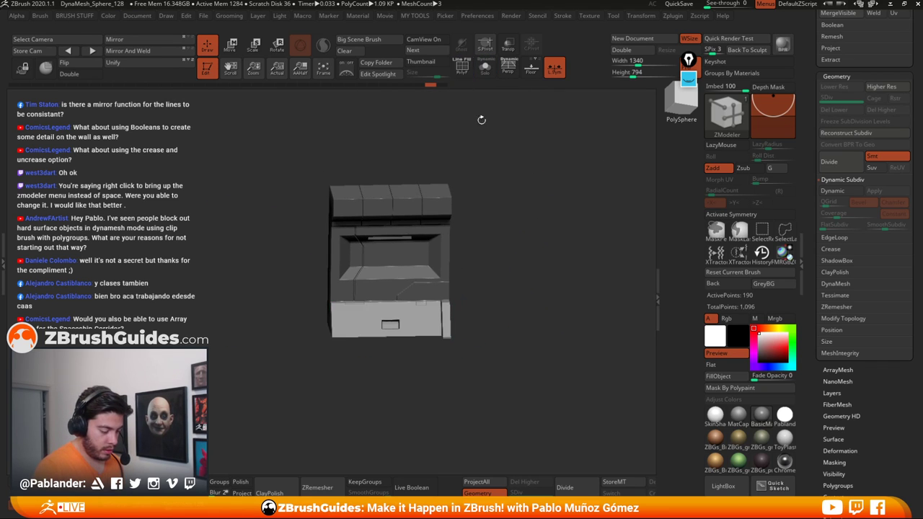
pyautogui.keyDown('shift'); pyautogui.moveTo(480, 120); pyautogui.dragTo(495, 179); pyautogui.keyUp('shift')
# Step: Duplicate the lower block's subtool and initialize the copy as a QCube
pyautogui.moveTo(867, 76); pyautogui.dragTo(848, 190)
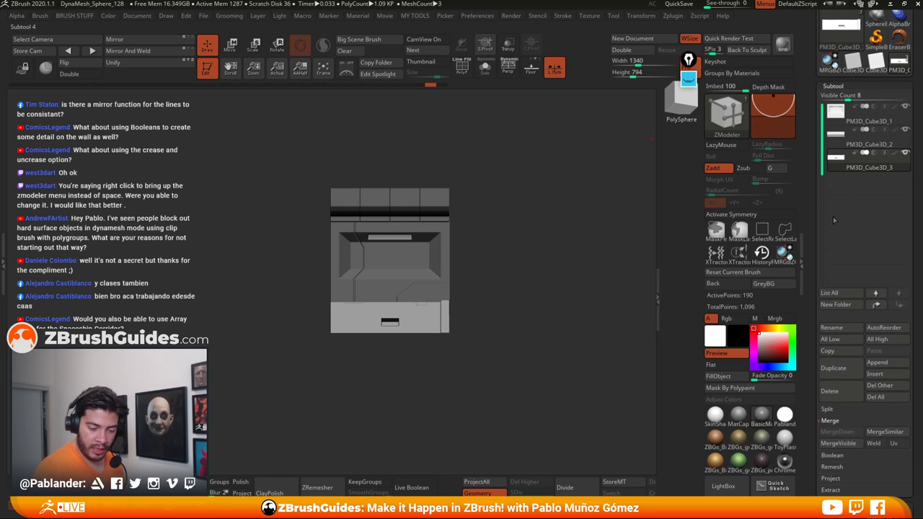
pyautogui.click(832, 368)
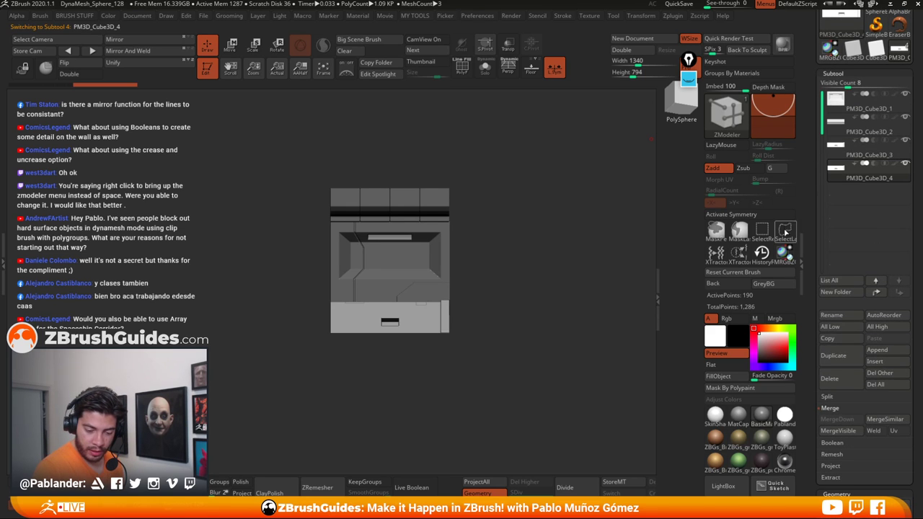
pyautogui.moveTo(820, 413); pyautogui.dragTo(807, 272)
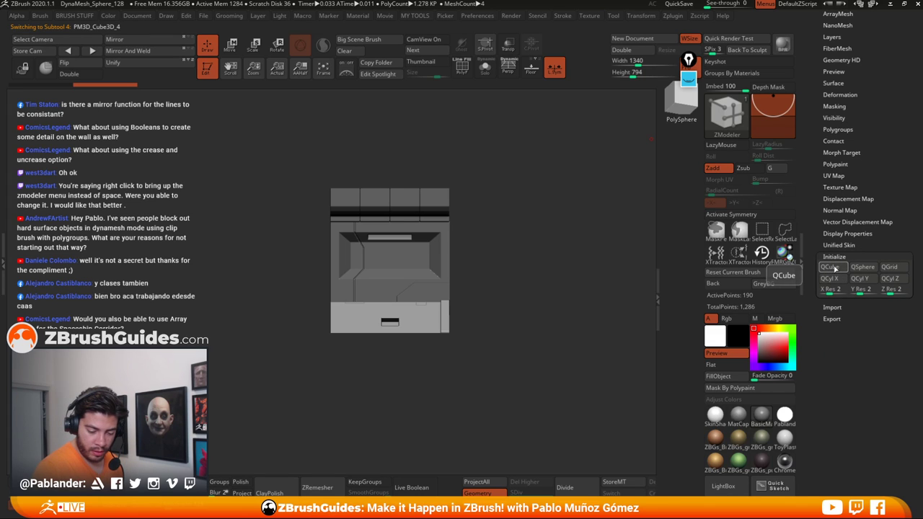
pyautogui.click(832, 267)
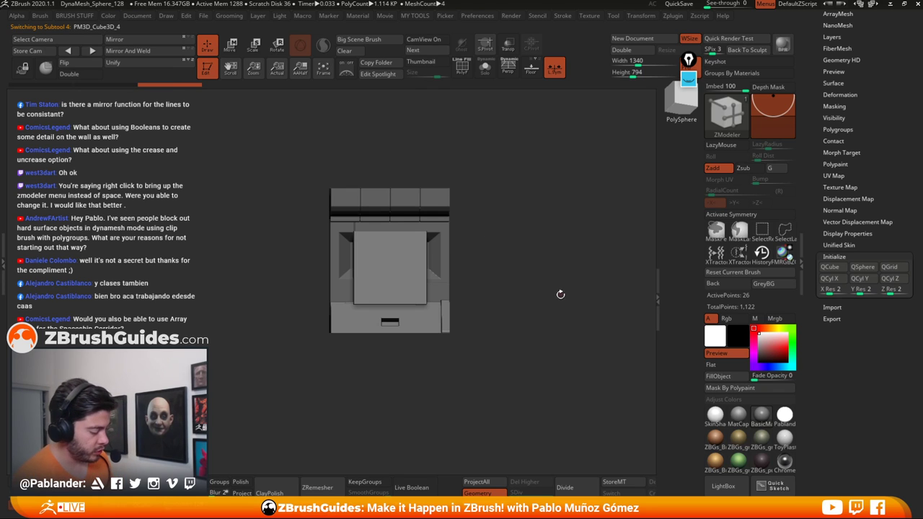
# Step: Center the gizmo on the cube and turn it into a thin horizontal slab placed just above the wall's top, extending out in front
pyautogui.press('w')
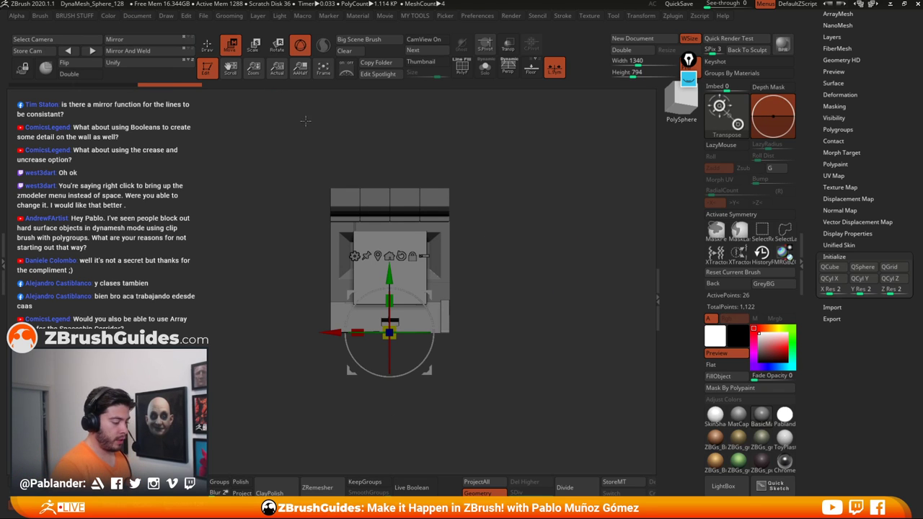
pyautogui.click(389, 255)
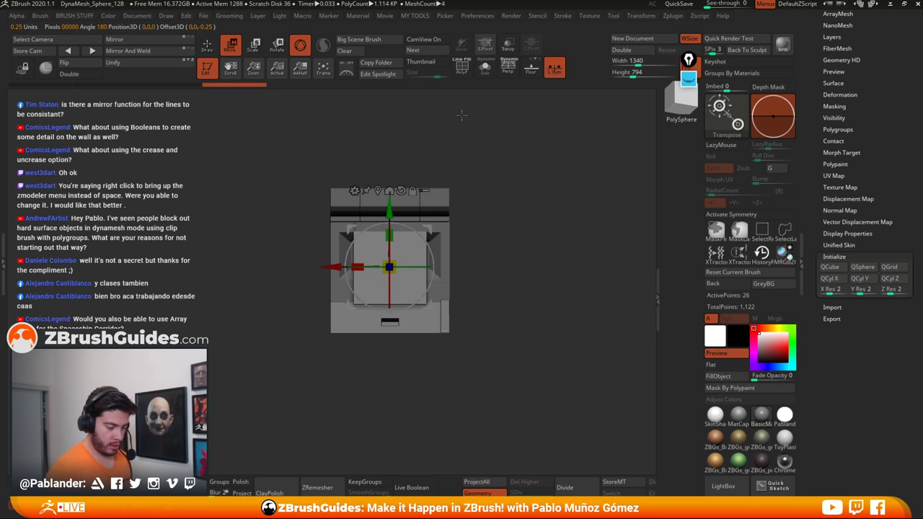
pyautogui.hotkey('shift', 'f')
pyautogui.keyDown('alt'); pyautogui.moveTo(499, 162); pyautogui.dragTo(498, 181); pyautogui.keyUp('alt')
pyautogui.moveTo(393, 233); pyautogui.dragTo(393, 212)
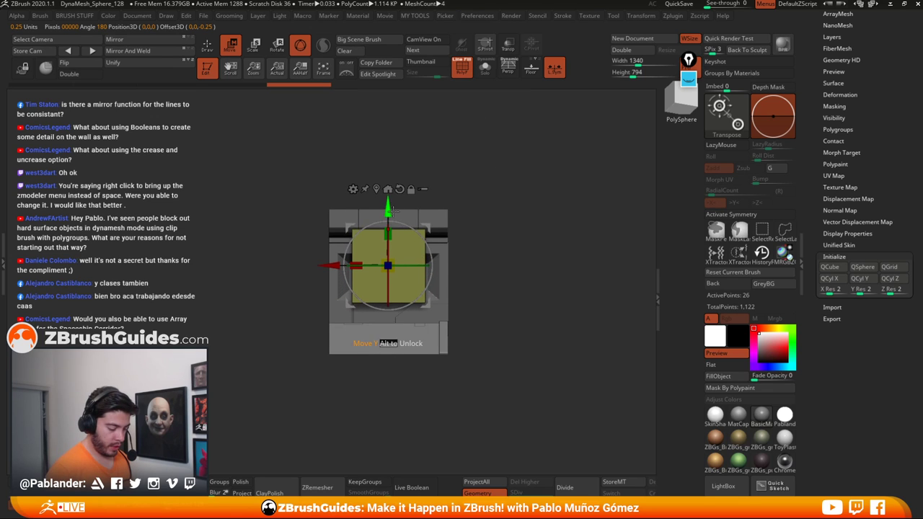
pyautogui.moveTo(389, 262)
pyautogui.mouseDown()
pyautogui.moveTo(424, 235)
pyautogui.moveTo(388, 261)
pyautogui.mouseUp()
pyautogui.moveTo(387, 210); pyautogui.dragTo(386, 147)
pyautogui.keyDown('shift'); pyautogui.moveTo(473, 166); pyautogui.dragTo(467, 205); pyautogui.keyUp('shift')
pyautogui.moveTo(349, 181); pyautogui.dragTo(481, 207)
pyautogui.keyDown('alt'); pyautogui.moveTo(498, 283); pyautogui.dragTo(530, 250); pyautogui.keyUp('alt')
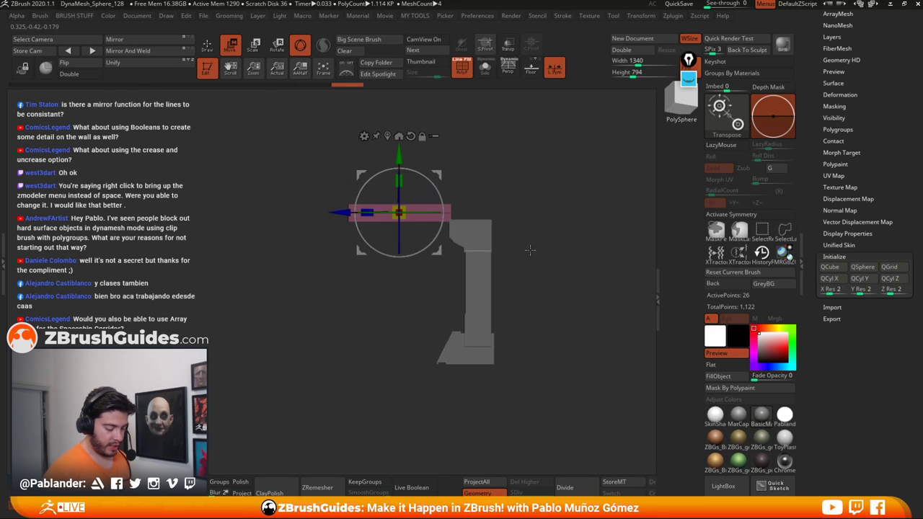
pyautogui.keyDown('alt'); pyautogui.moveTo(528, 204); pyautogui.dragTo(501, 216); pyautogui.keyUp('alt')
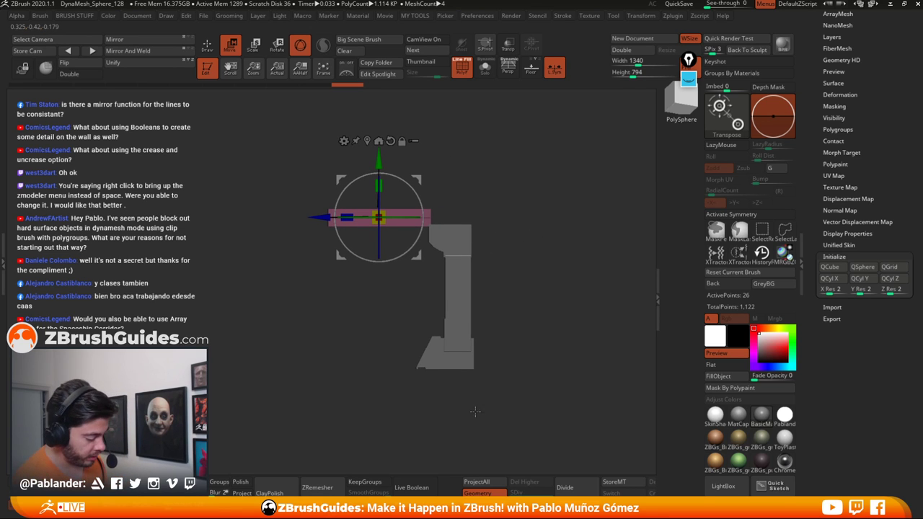
pyautogui.moveTo(540, 339); pyautogui.dragTo(448, 271)
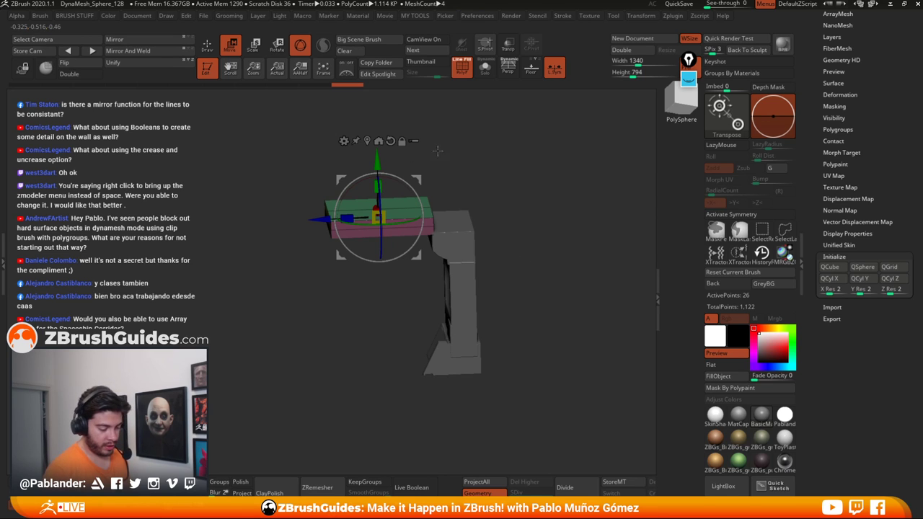
# Step: Raise the ceiling slab slightly above the wall's top and stretch its depth to about 1.18 times
pyautogui.moveTo(505, 209); pyautogui.dragTo(516, 191)
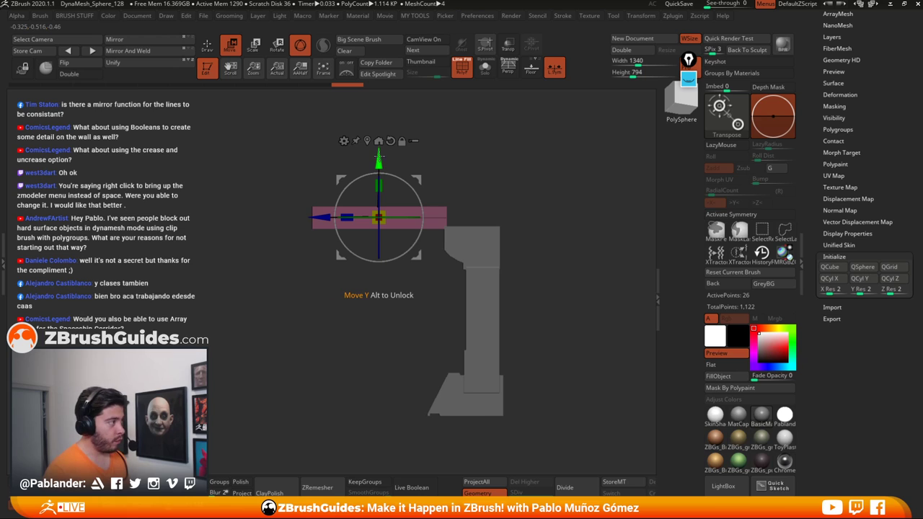
pyautogui.moveTo(379, 157); pyautogui.dragTo(380, 150)
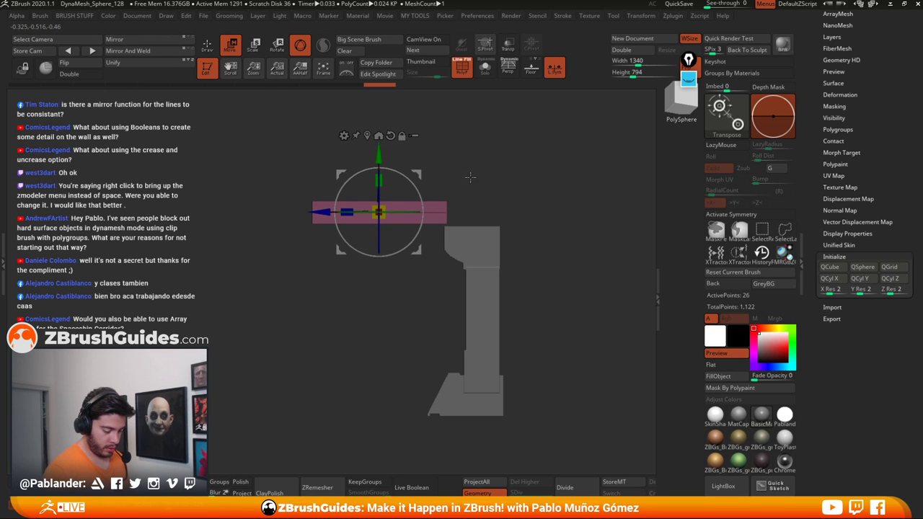
pyautogui.moveTo(476, 218); pyautogui.dragTo(553, 222)
pyautogui.moveTo(537, 172); pyautogui.dragTo(506, 186)
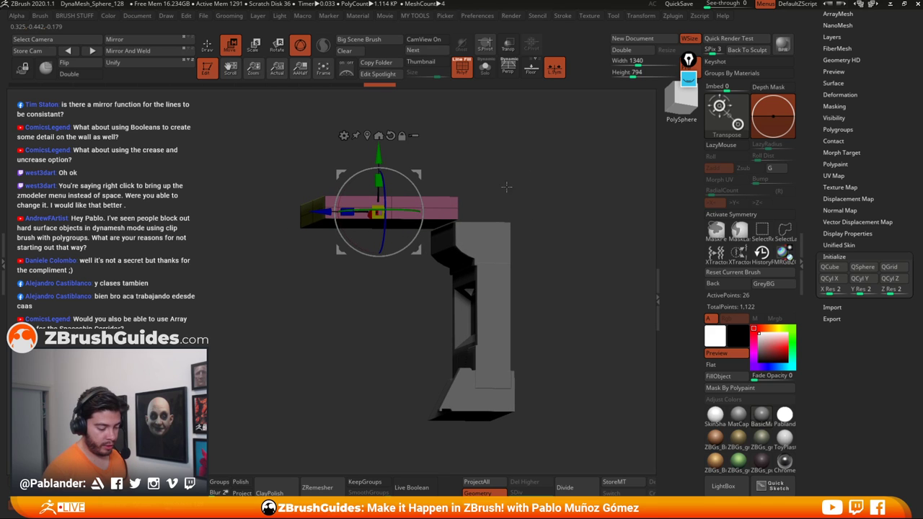
pyautogui.moveTo(336, 211); pyautogui.dragTo(335, 218)
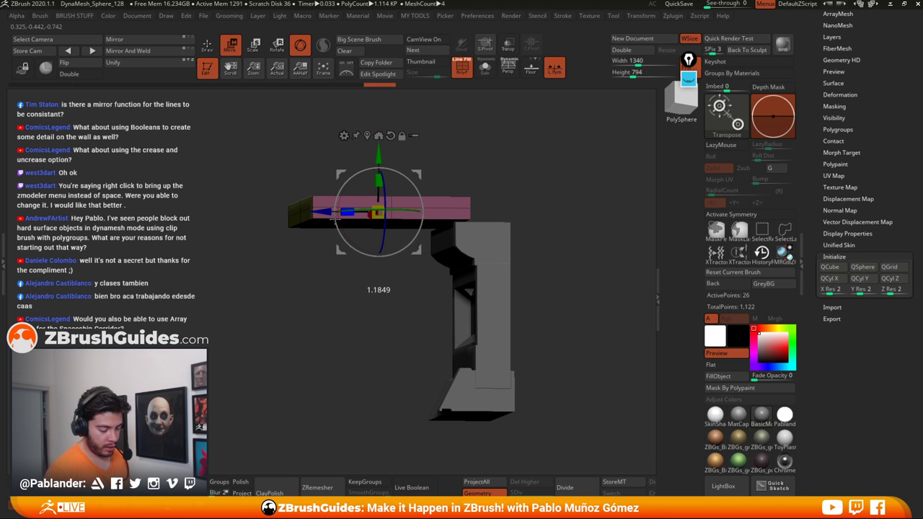
# Step: Return to Draw mode with ZModeler and switch the model to the SkinShade material
pyautogui.click(207, 46)
pyautogui.moveTo(546, 218)
pyautogui.mouseDown()
pyautogui.moveTo(587, 190)
pyautogui.moveTo(555, 230)
pyautogui.moveTo(570, 235)
pyautogui.moveTo(565, 304)
pyautogui.moveTo(556, 269)
pyautogui.moveTo(566, 258)
pyautogui.moveTo(555, 257)
pyautogui.moveTo(586, 258)
pyautogui.moveTo(546, 265)
pyautogui.mouseUp()
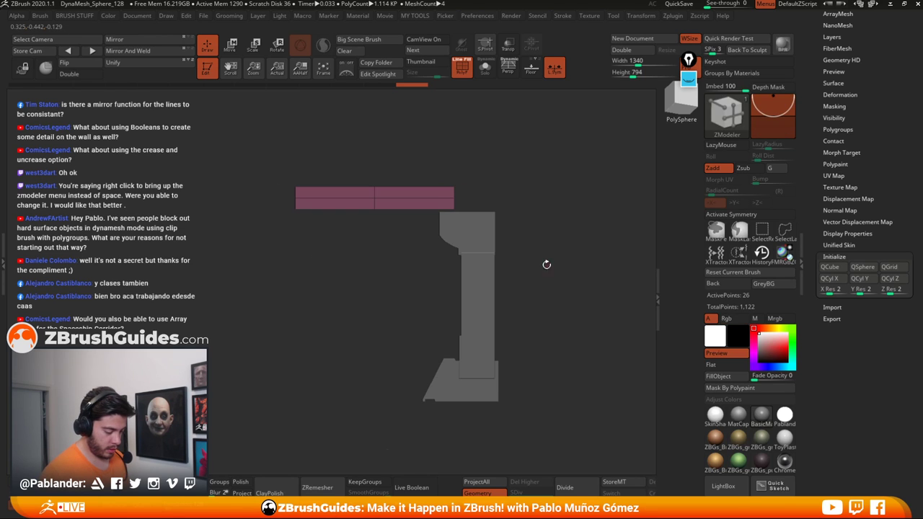
pyautogui.click(715, 415)
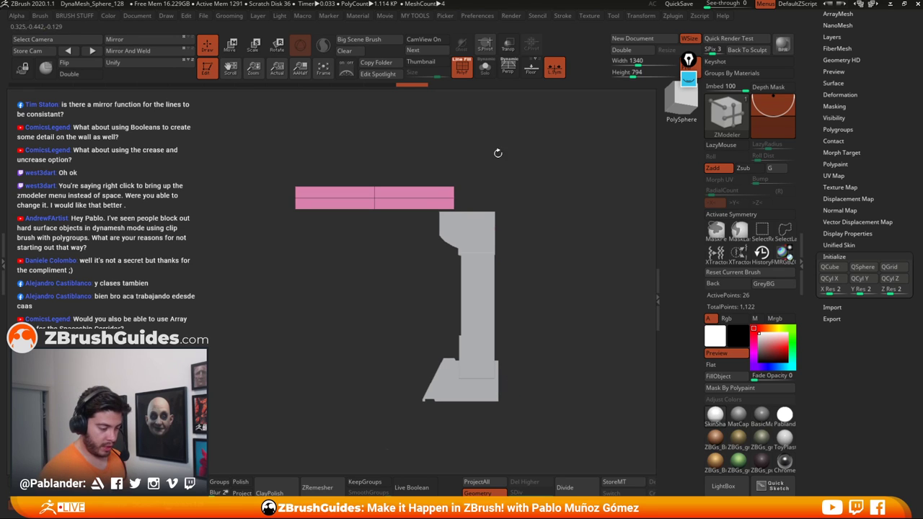
# Step: Try narrowing the isolated slab along its Z depth and moving it closer to the wall with the whole module shown
pyautogui.click(485, 72)
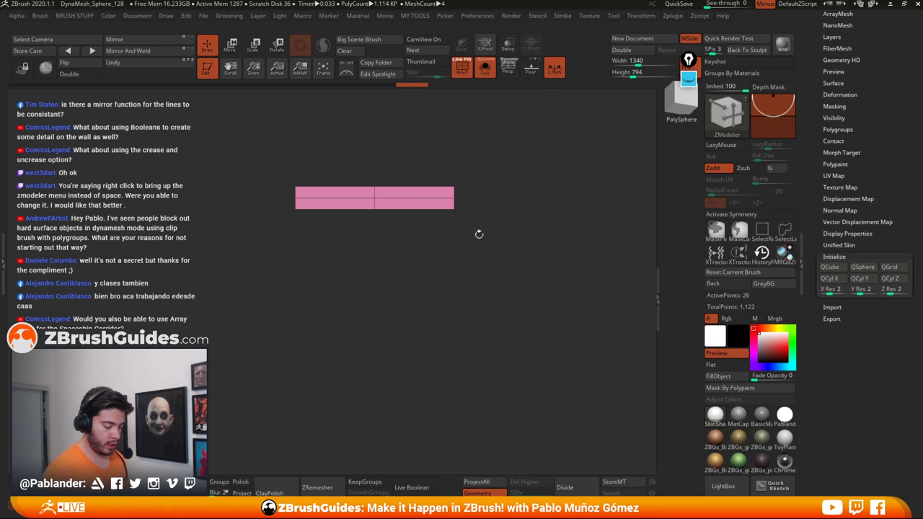
pyautogui.moveTo(478, 233)
pyautogui.mouseDown()
pyautogui.moveTo(485, 172)
pyautogui.moveTo(494, 240)
pyautogui.moveTo(533, 279)
pyautogui.mouseUp()
pyautogui.moveTo(532, 237)
pyautogui.keyDown('alt'); pyautogui.mouseDown()
pyautogui.moveTo(552, 233)
pyautogui.moveTo(542, 238)
pyautogui.mouseUp(); pyautogui.keyUp('alt')
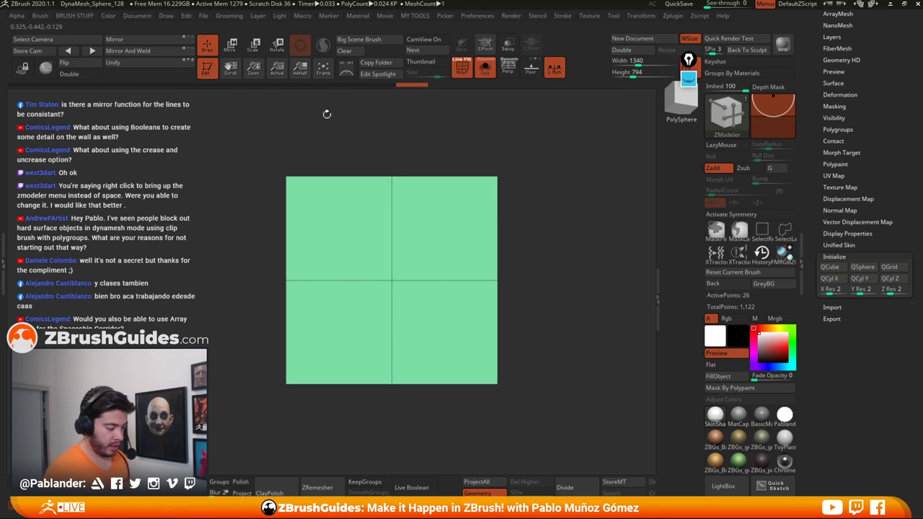
pyautogui.press('w')
pyautogui.moveTo(361, 279); pyautogui.dragTo(415, 275)
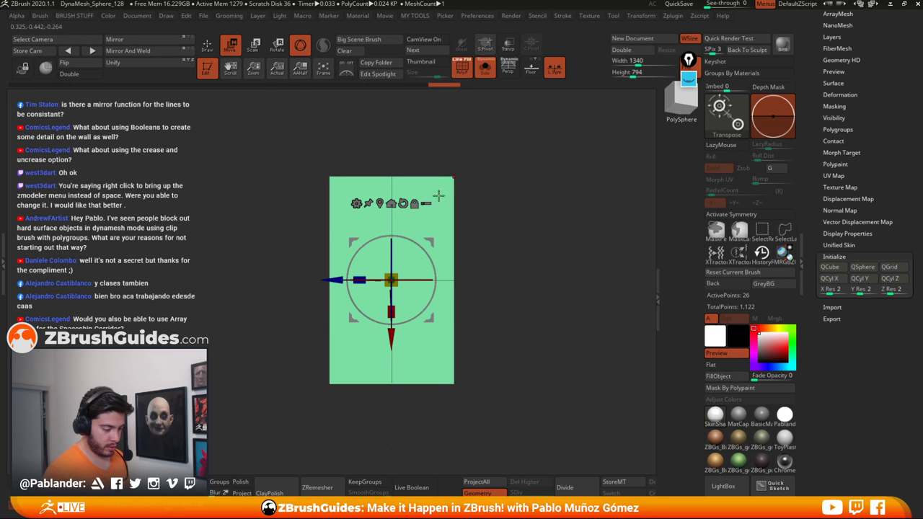
pyautogui.click(484, 66)
pyautogui.moveTo(578, 199); pyautogui.dragTo(535, 232)
pyautogui.moveTo(331, 228); pyautogui.dragTo(343, 230)
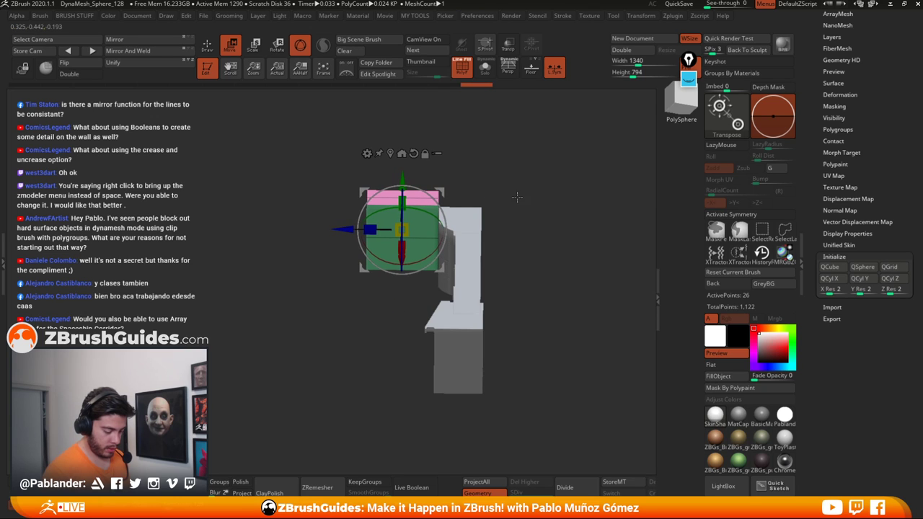
pyautogui.moveTo(517, 195); pyautogui.dragTo(536, 230)
# Step: Undo the slab's narrowing and its move toward the wall, keeping its polygroups and wireframe displayed
pyautogui.hotkey('ctrl', 'z')
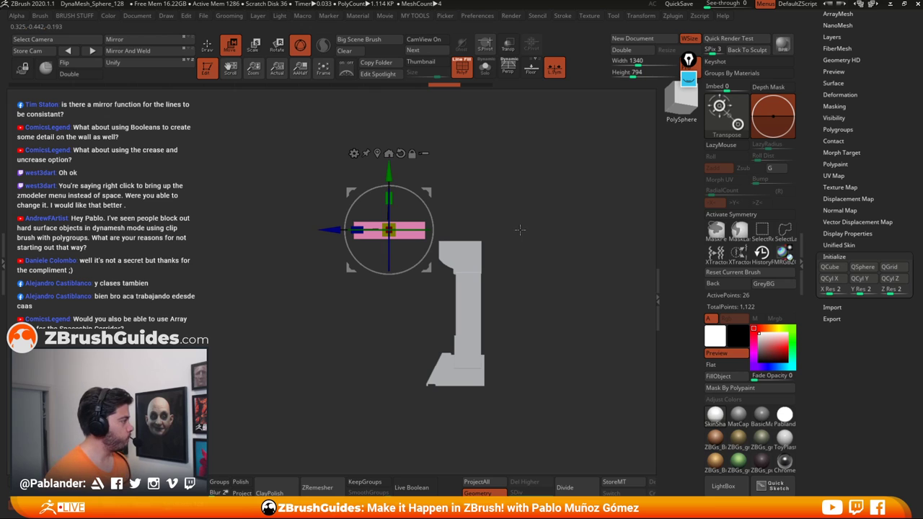
pyautogui.hotkey('ctrl', 'z')
pyautogui.hotkey('ctrl', 'z')
pyautogui.hotkey('ctrl', 'z')
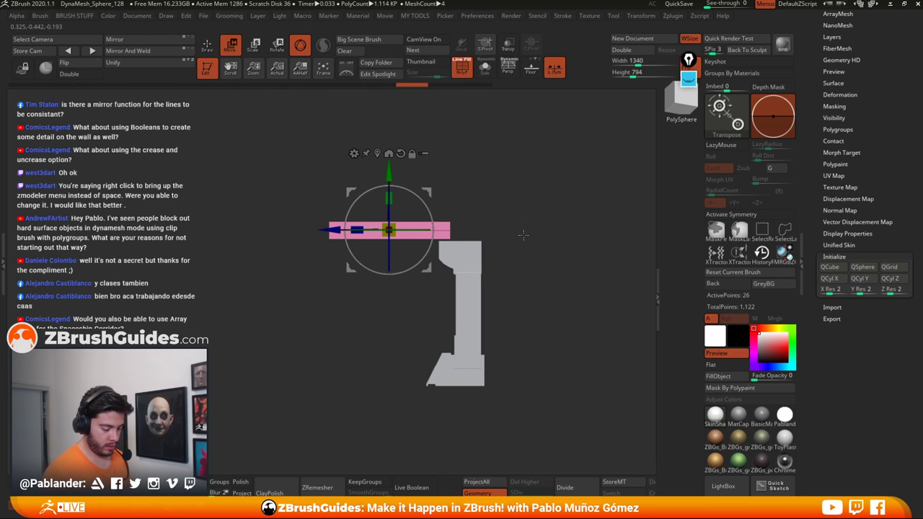
pyautogui.hotkey('ctrl', 'z')
pyautogui.hotkey('ctrl', 'z')
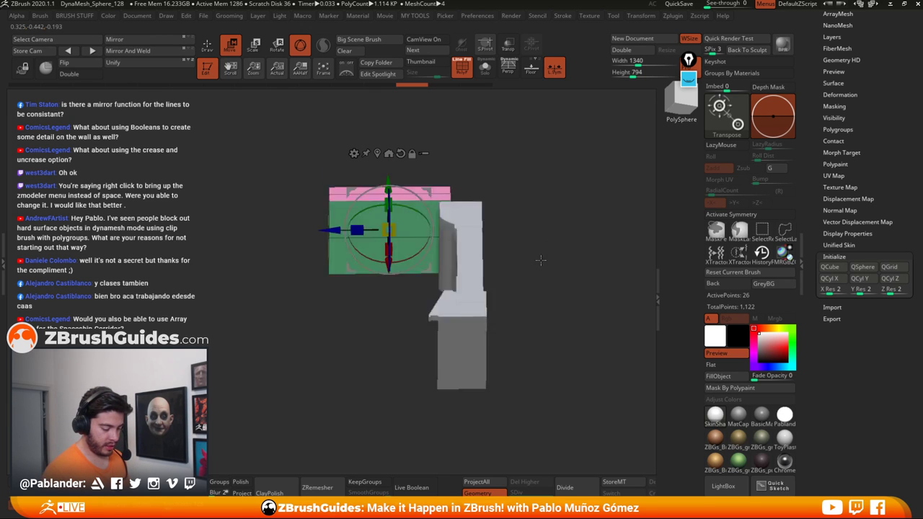
pyautogui.click(463, 71)
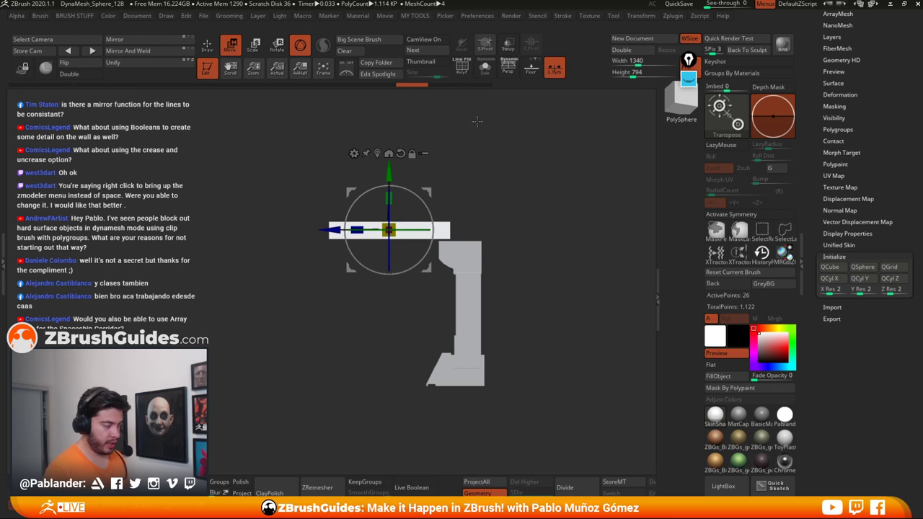
pyautogui.click(463, 70)
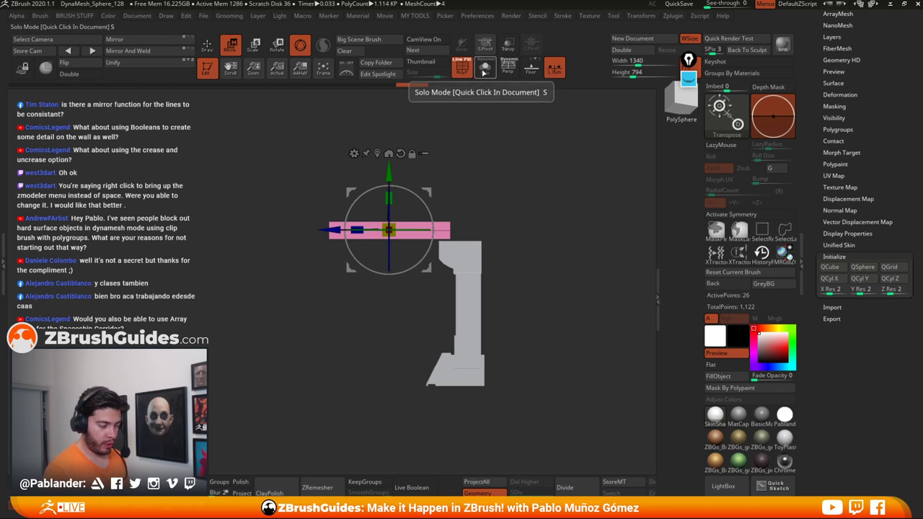
# Step: Isolate the slab in Draw mode, set the ZModeler edge action to Insert and activate symmetry
pyautogui.press('q')
pyautogui.moveTo(521, 283); pyautogui.dragTo(524, 244)
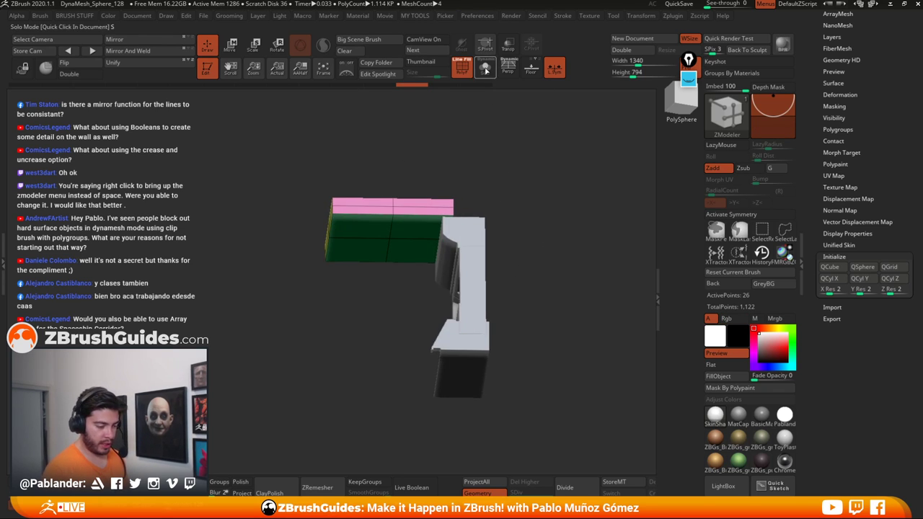
pyautogui.click(484, 67)
pyautogui.keyDown('shift'); pyautogui.moveTo(487, 97); pyautogui.dragTo(493, 257); pyautogui.keyUp('shift')
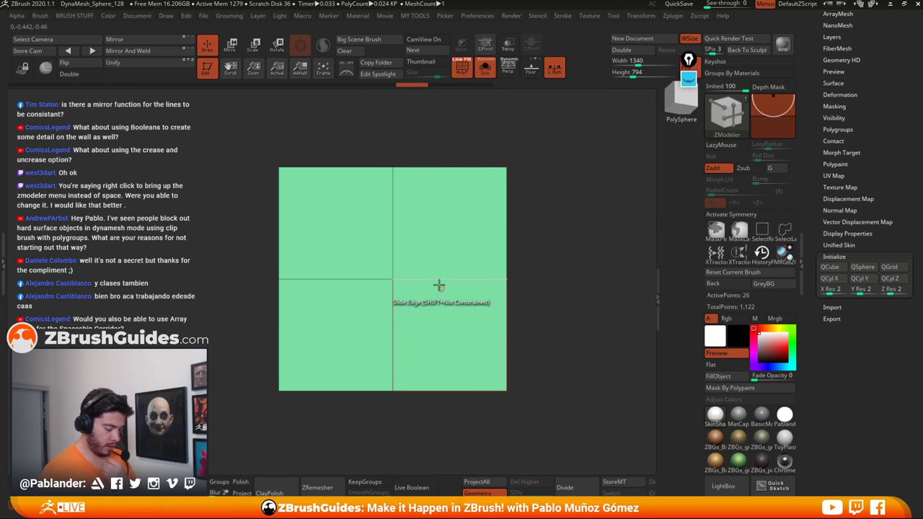
pyautogui.press('space')
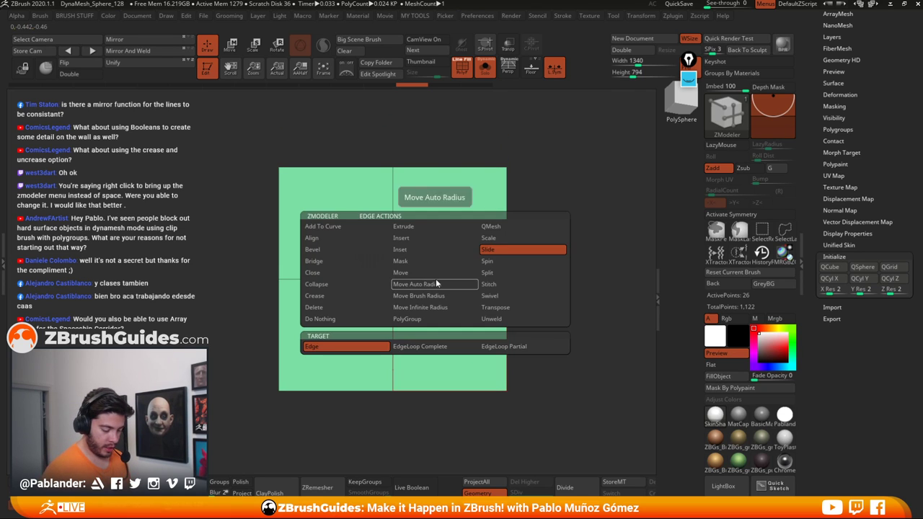
pyautogui.click(424, 240)
pyautogui.click(736, 214)
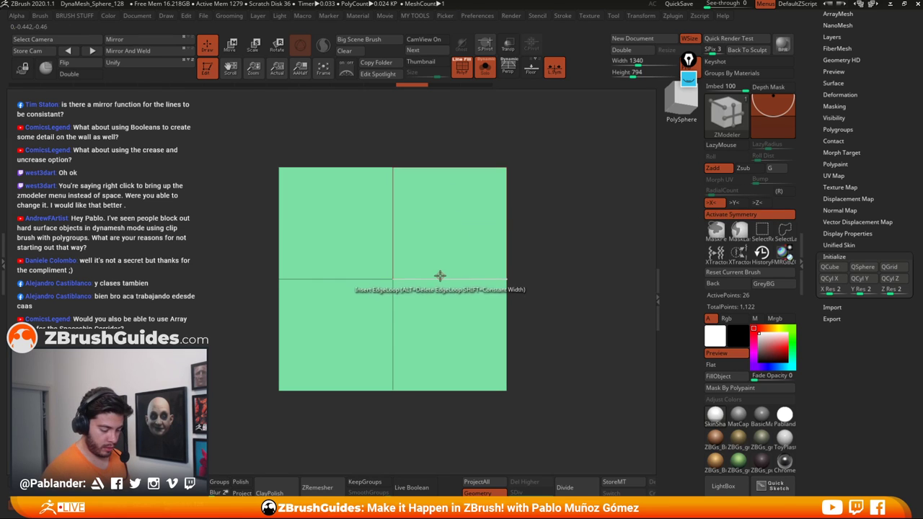
# Step: Try inserting edge loops across the slab's center edge with X symmetry, undoing the test loops
pyautogui.click(454, 279)
pyautogui.hotkey('ctrl', 'z')
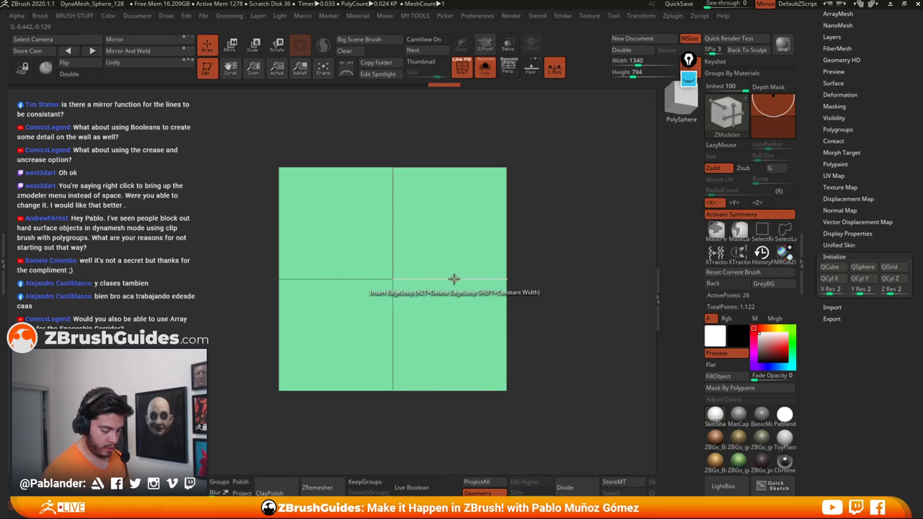
pyautogui.moveTo(562, 254); pyautogui.dragTo(567, 282)
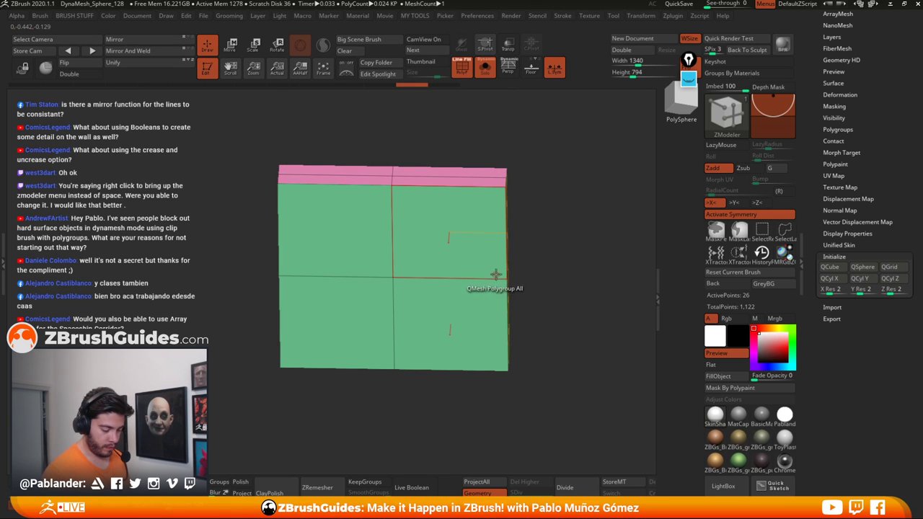
pyautogui.moveTo(528, 236); pyautogui.dragTo(564, 248)
pyautogui.press('f')
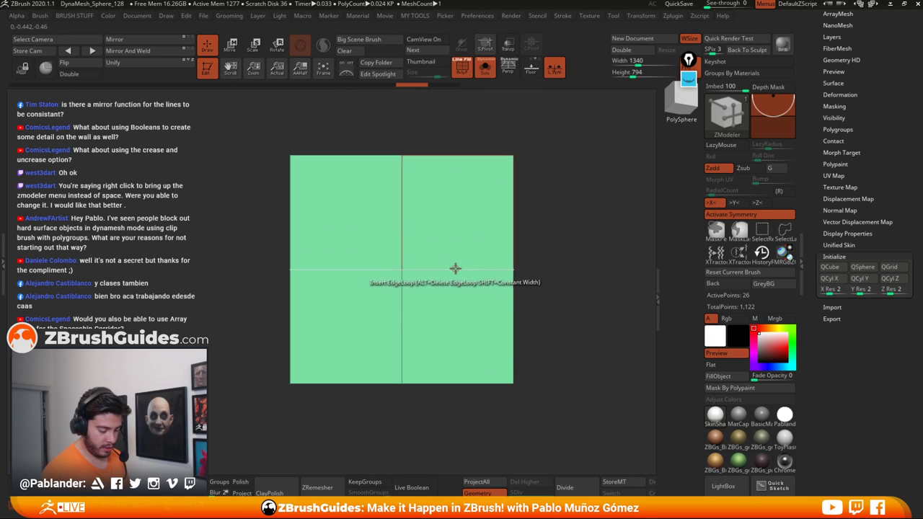
pyautogui.click(461, 269)
pyautogui.moveTo(461, 269); pyautogui.dragTo(464, 269)
pyautogui.hotkey('ctrl', 'z')
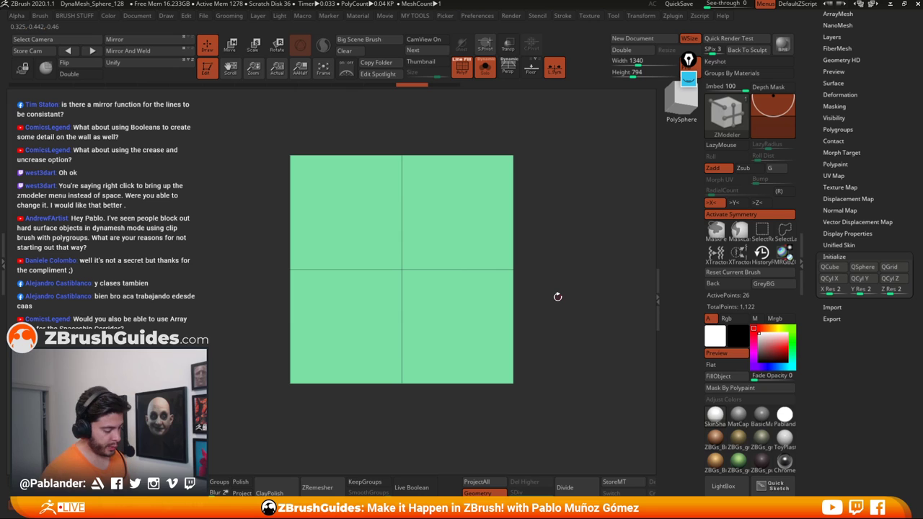
# Step: Switch the slab's symmetry from X to Z only and show it together with the wall module
pyautogui.keyDown('ctrl'); pyautogui.moveTo(557, 299); pyautogui.dragTo(552, 283, button='right'); pyautogui.keyUp('ctrl')
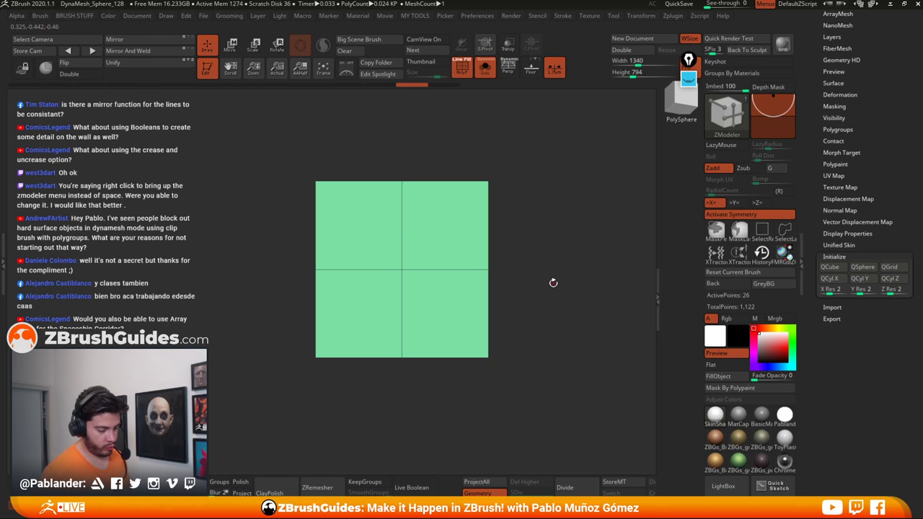
pyautogui.click(765, 205)
pyautogui.click(713, 203)
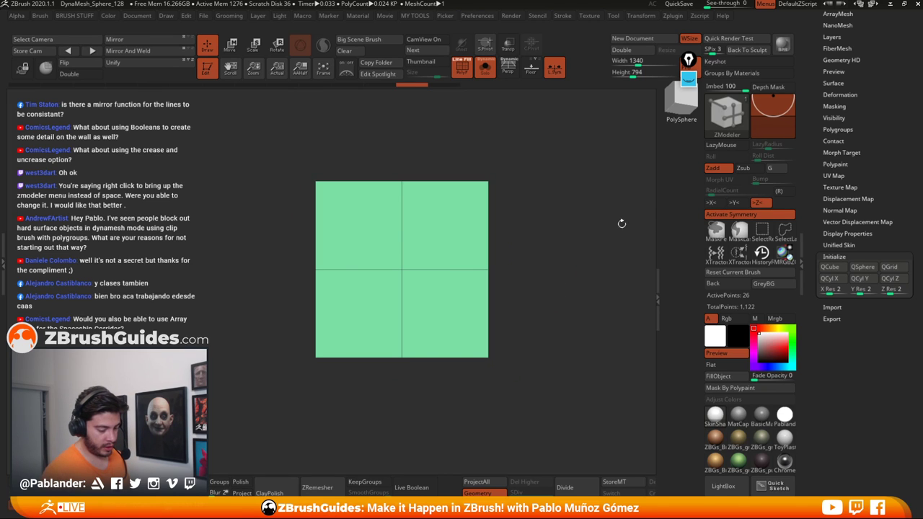
pyautogui.moveTo(517, 269); pyautogui.dragTo(544, 308)
pyautogui.click(485, 66)
pyautogui.moveTo(554, 218); pyautogui.dragTo(534, 245)
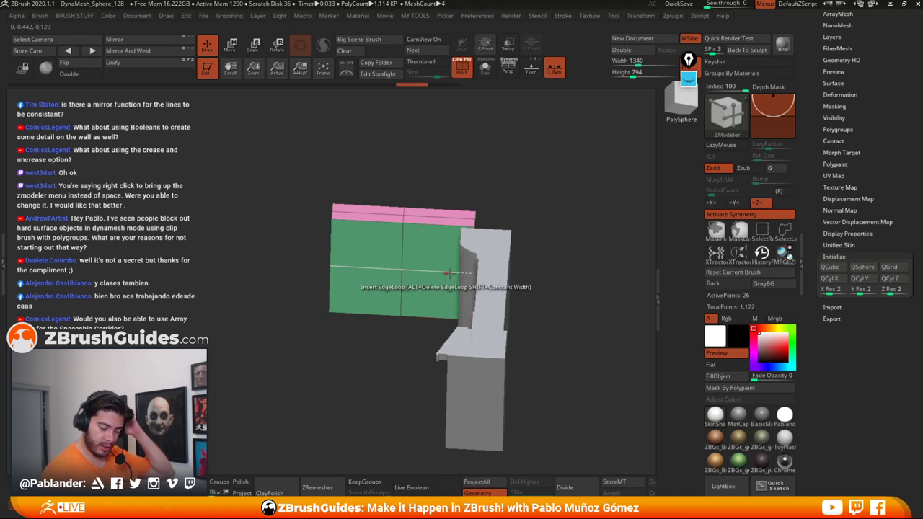
pyautogui.moveTo(541, 302); pyautogui.dragTo(562, 274)
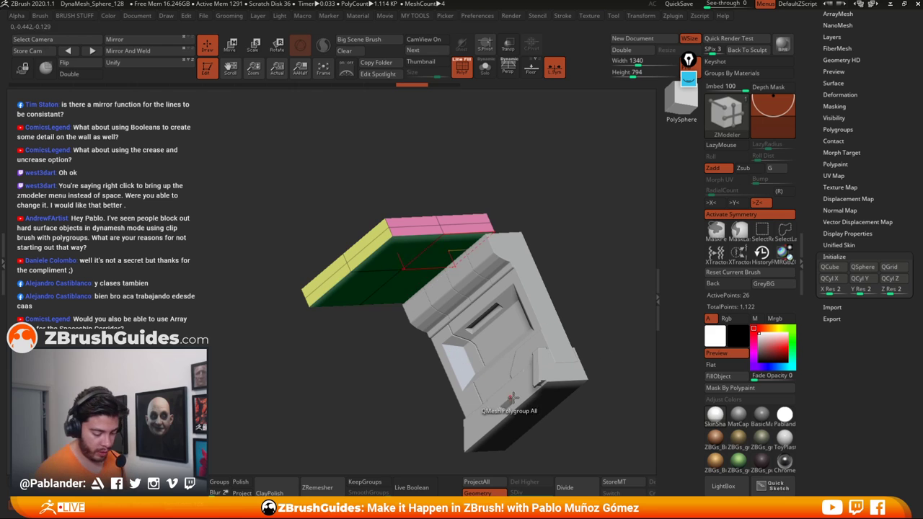
pyautogui.moveTo(585, 268); pyautogui.dragTo(559, 260)
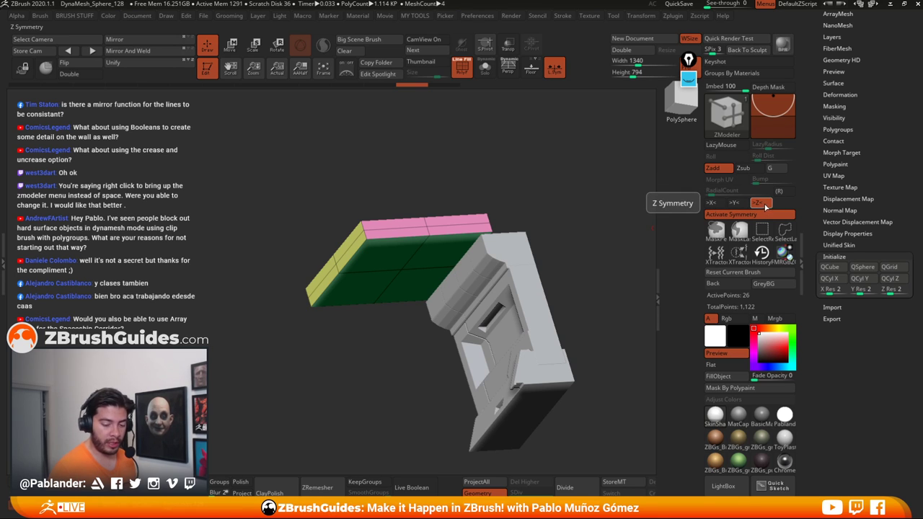
pyautogui.moveTo(531, 215); pyautogui.dragTo(533, 223)
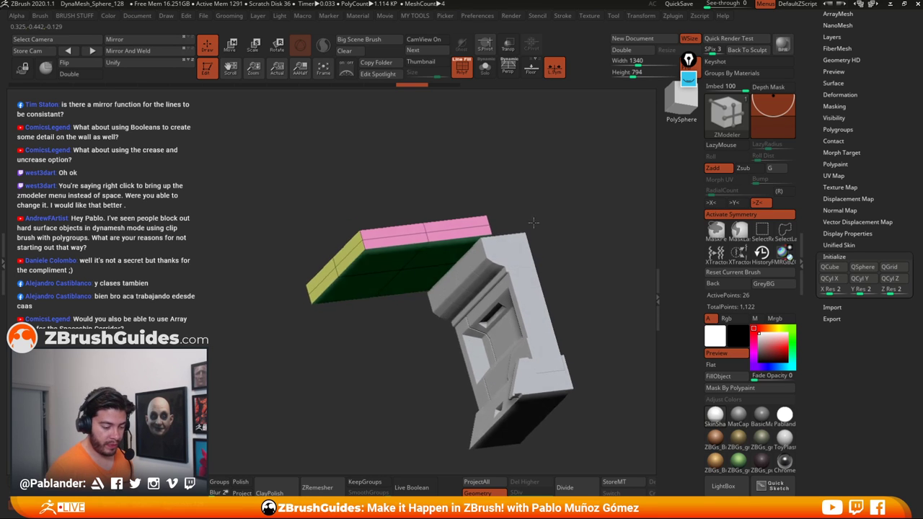
# Step: Turn on the floor grid and turn off Local Symmetry, ending on a straight side view of the module
pyautogui.click(531, 71)
pyautogui.moveTo(525, 173); pyautogui.dragTo(531, 236)
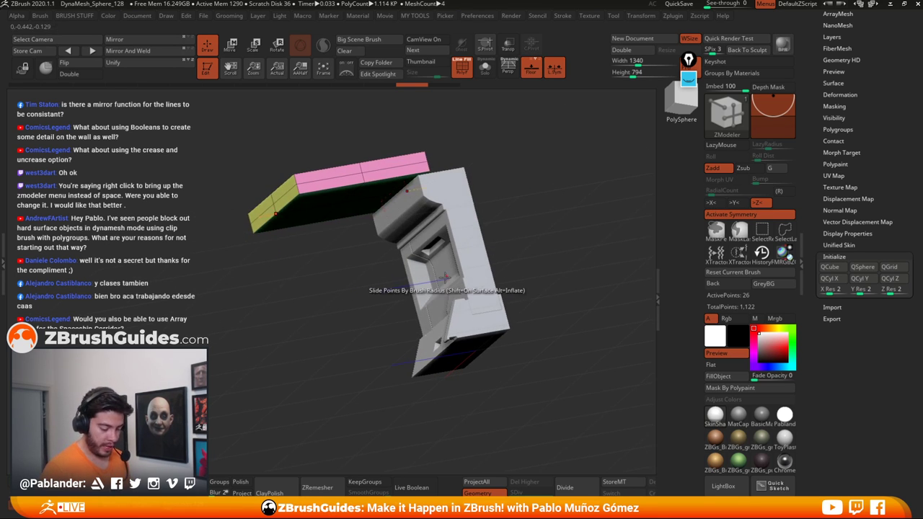
pyautogui.moveTo(505, 266); pyautogui.dragTo(550, 256)
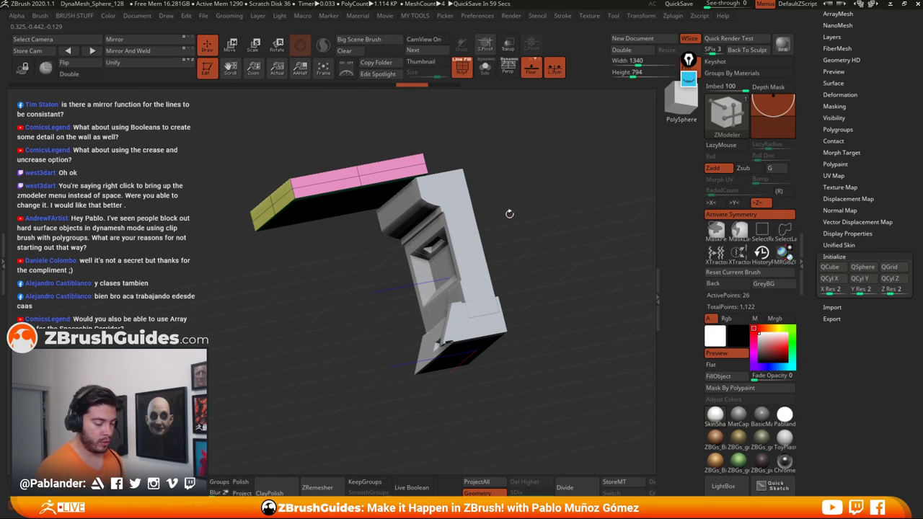
pyautogui.moveTo(497, 181); pyautogui.dragTo(498, 211)
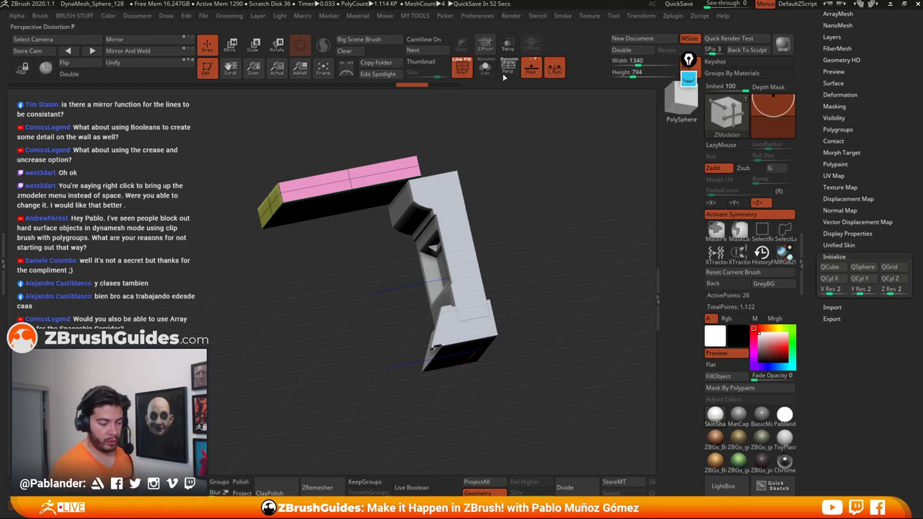
pyautogui.click(556, 72)
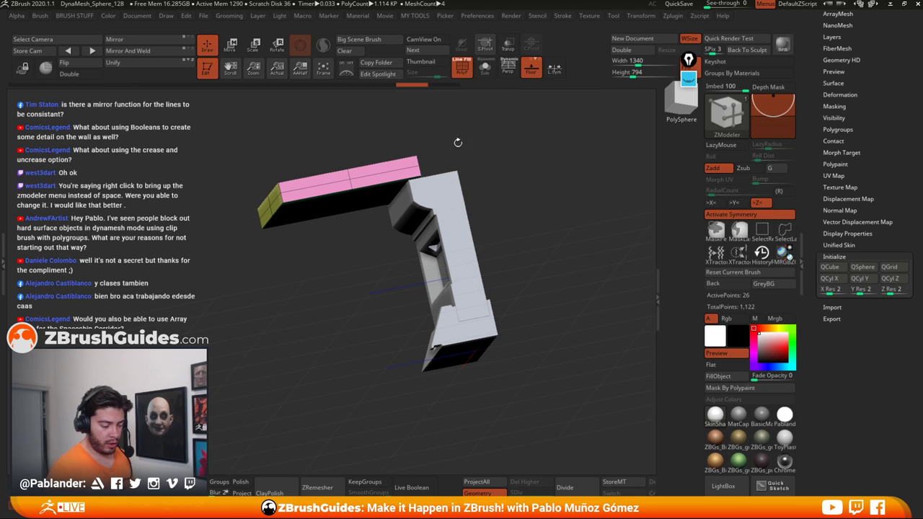
pyautogui.moveTo(534, 194); pyautogui.dragTo(538, 160)
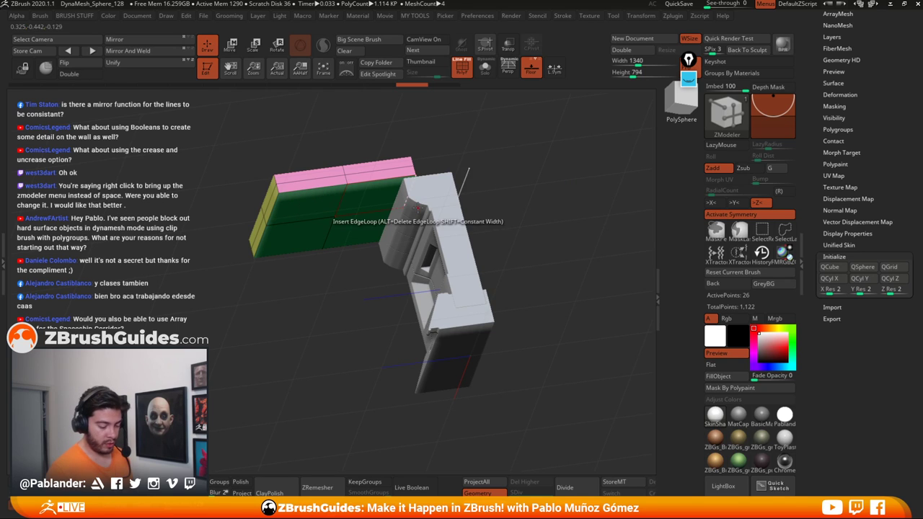
pyautogui.keyDown('shift'); pyautogui.moveTo(497, 317); pyautogui.dragTo(509, 283); pyautogui.keyUp('shift')
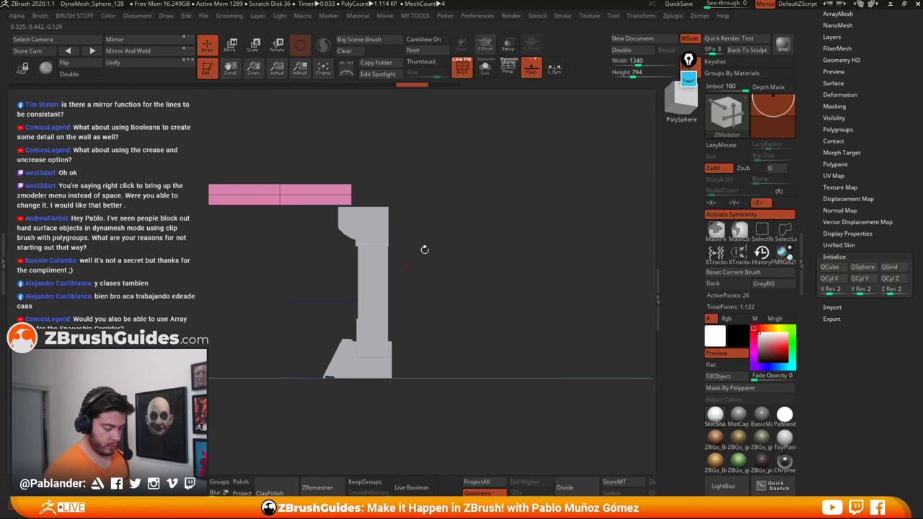
# Step: Annotate the side view with the symmetry axes for Local Symmetry on and off, then hide the annotations
pyautogui.click(689, 80)
pyautogui.click(689, 180)
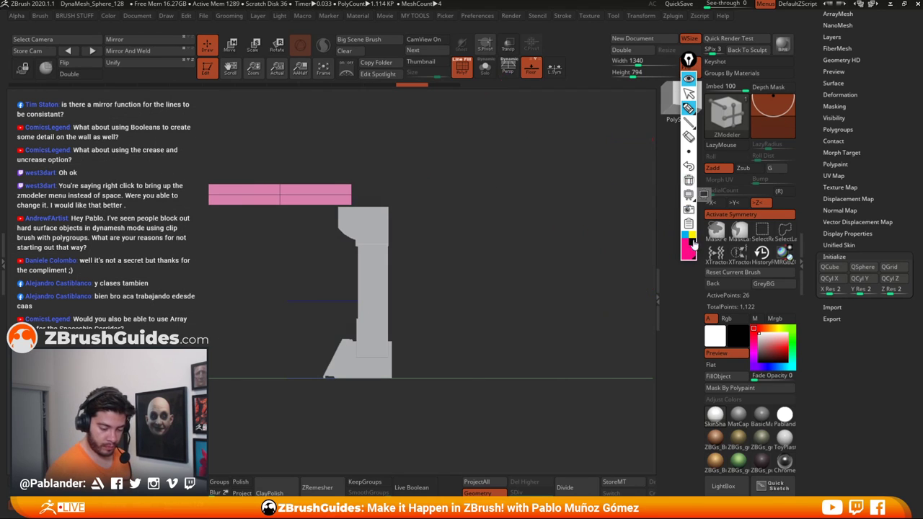
pyautogui.click(690, 233)
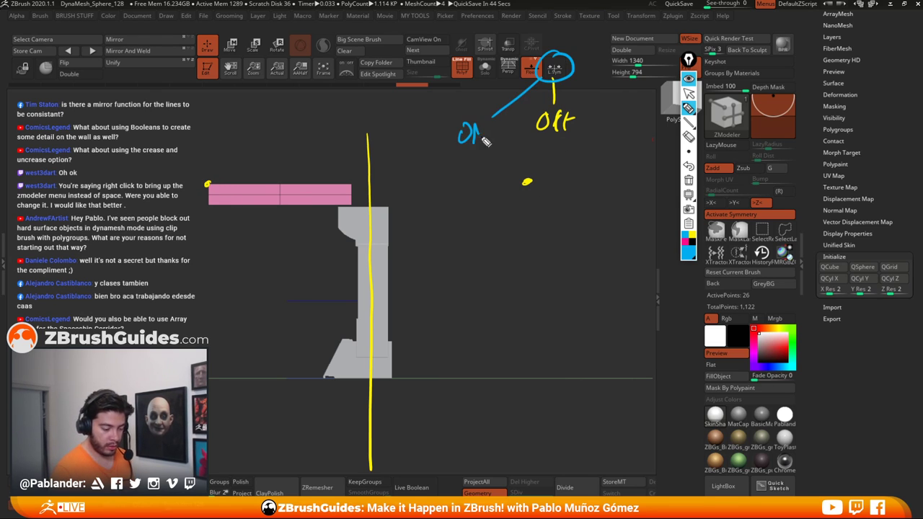
pyautogui.moveTo(486, 142); pyautogui.dragTo(485, 124)
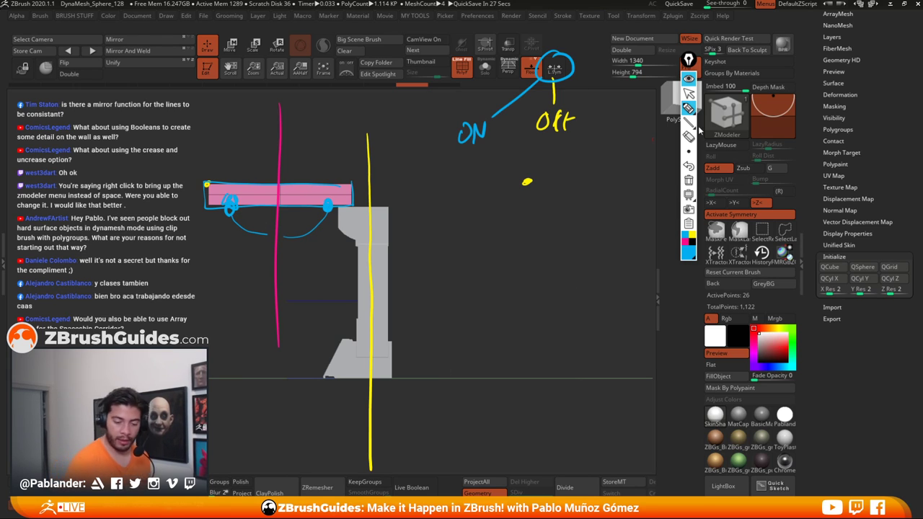
pyautogui.click(688, 79)
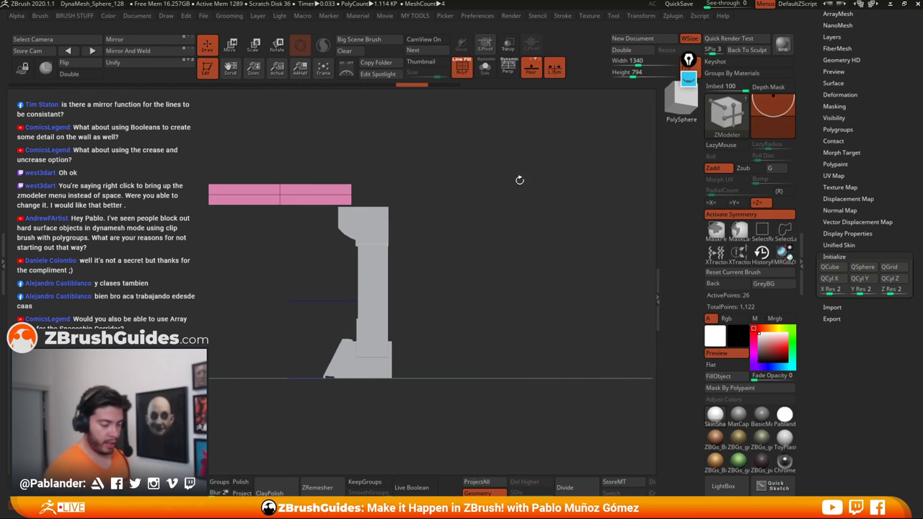
# Step: Isolate the slab with Local Symmetry on and insert a mirrored pair of edge loops either side of its center edge
pyautogui.moveTo(464, 164); pyautogui.dragTo(498, 137)
pyautogui.click(484, 67)
pyautogui.keyDown('alt'); pyautogui.moveTo(448, 194); pyautogui.dragTo(500, 159); pyautogui.keyUp('alt')
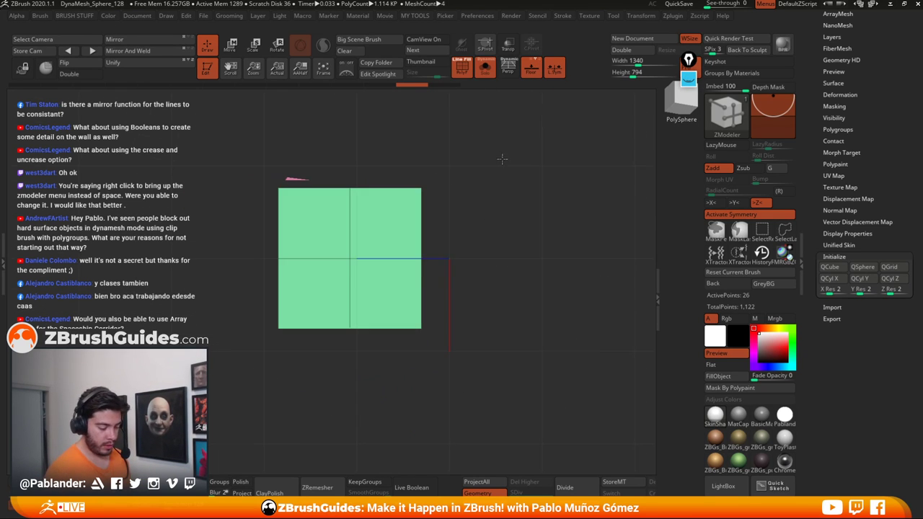
pyautogui.click(381, 261)
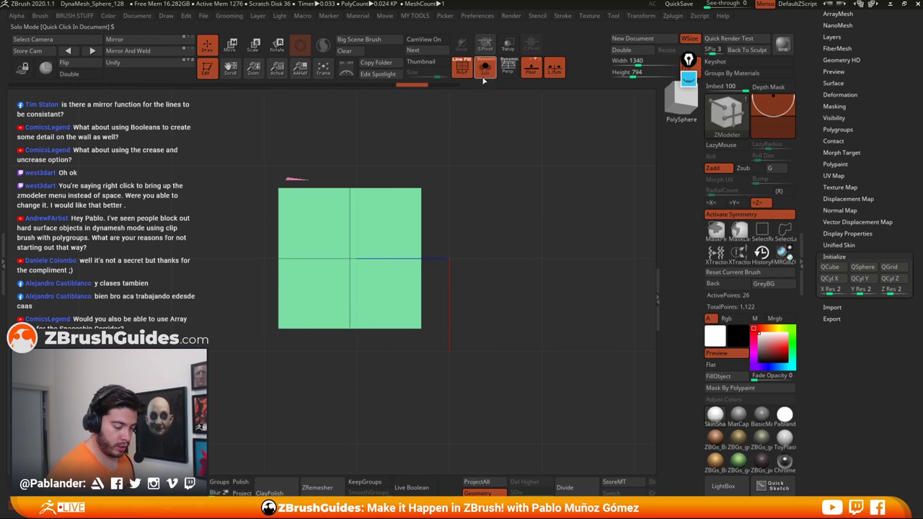
pyautogui.press('f')
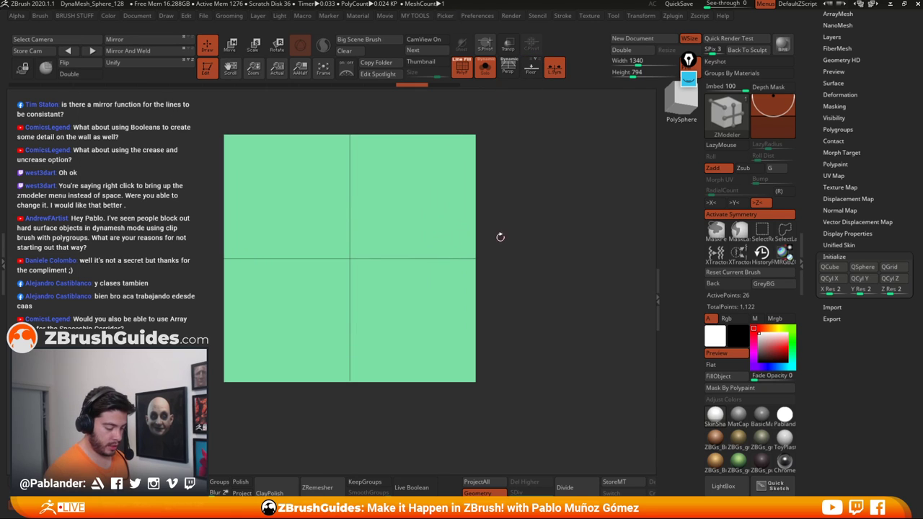
pyautogui.click(454, 256)
pyautogui.moveTo(455, 256); pyautogui.dragTo(454, 256)
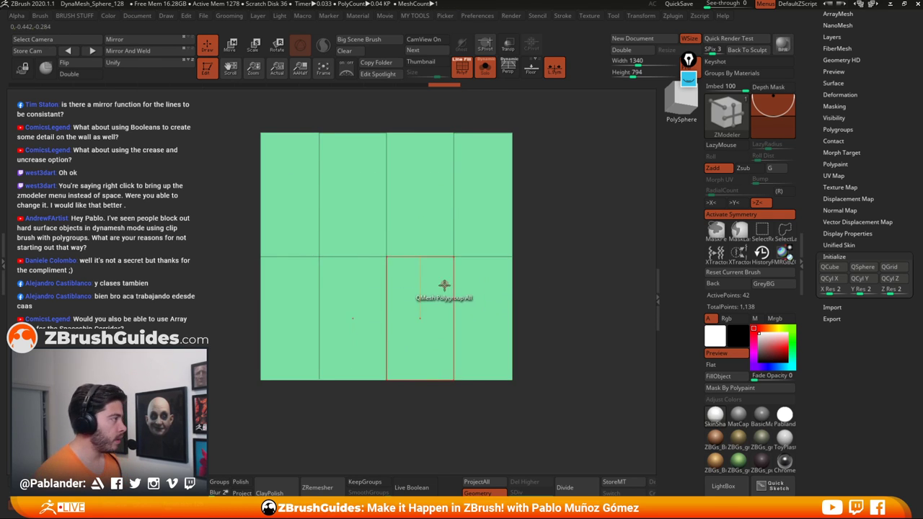
# Step: Mark the upper center polygons of the slab and set the ZModeler polygon action to Inset with the A Single Poly target
pyautogui.click(422, 191)
pyautogui.keyDown('alt'); pyautogui.click(421, 296); pyautogui.keyUp('alt')
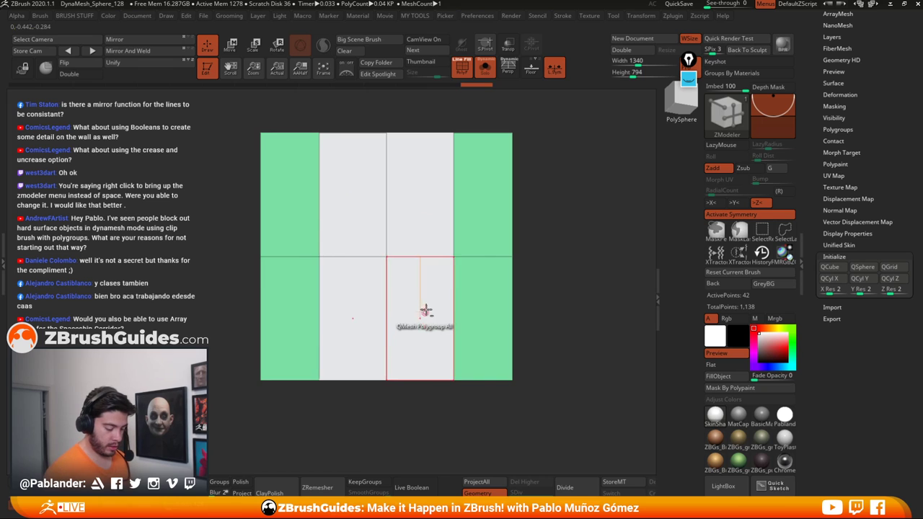
pyautogui.hotkey('ctrl', 'z')
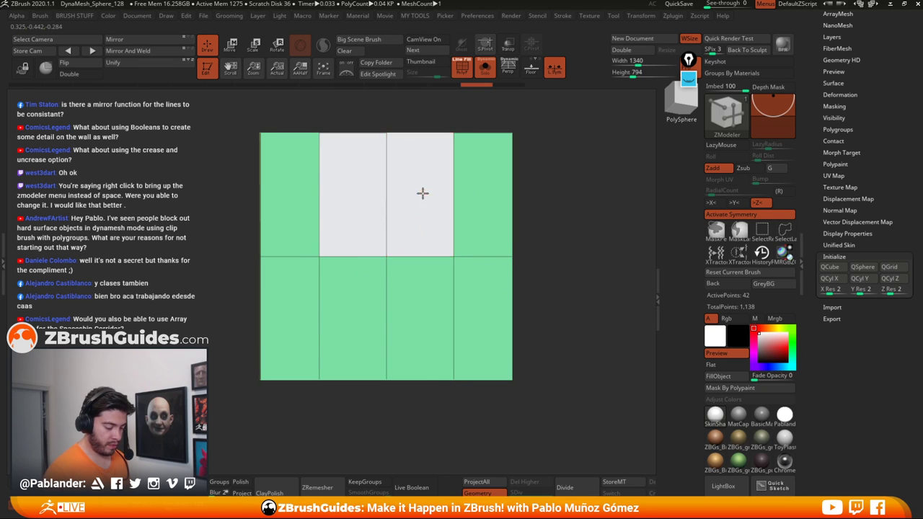
pyautogui.press('space')
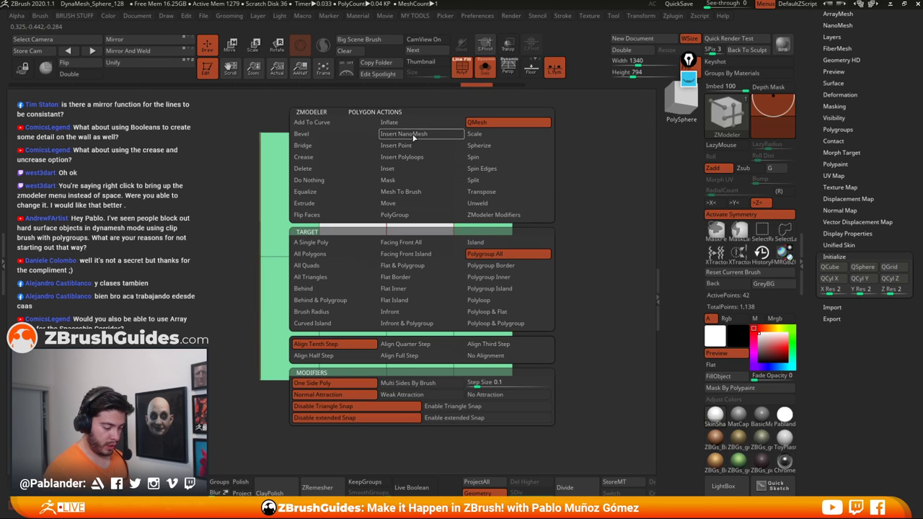
pyautogui.click(406, 168)
pyautogui.click(310, 242)
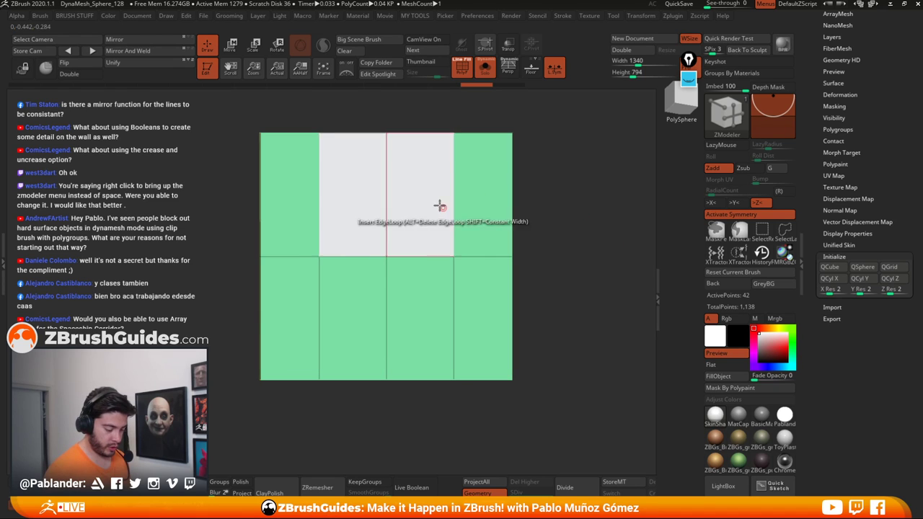
# Step: Try insetting the upper and lower center panels of the slab, then undo both insets
pyautogui.moveTo(431, 220); pyautogui.dragTo(423, 206)
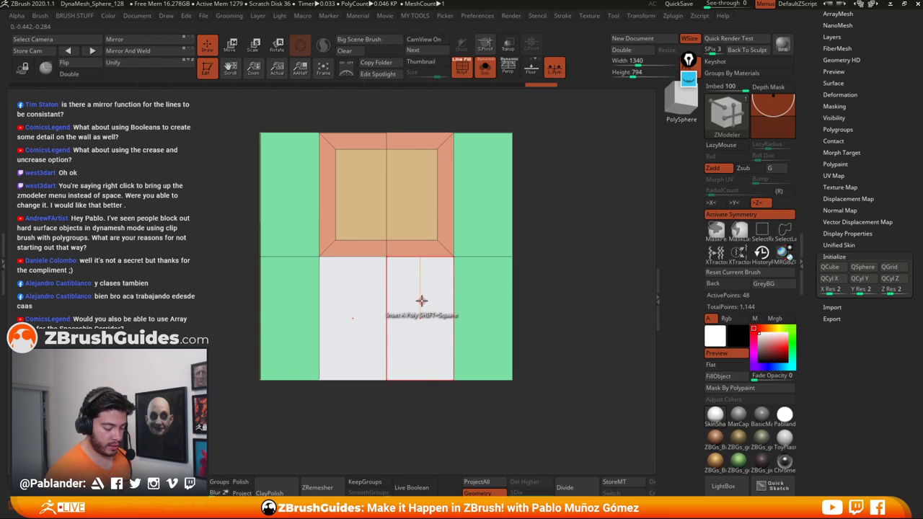
pyautogui.click(421, 301)
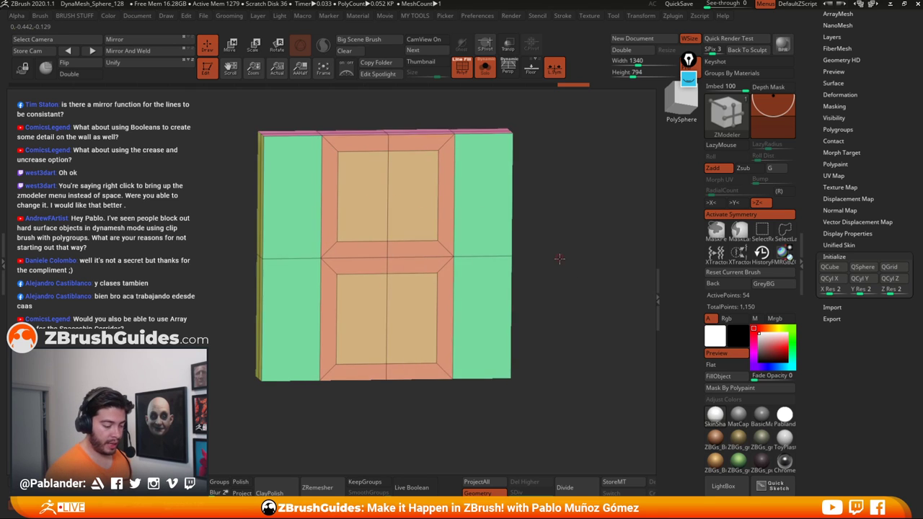
pyautogui.moveTo(540, 245)
pyautogui.mouseDown()
pyautogui.moveTo(552, 252)
pyautogui.moveTo(554, 240)
pyautogui.moveTo(536, 260)
pyautogui.moveTo(545, 258)
pyautogui.mouseUp()
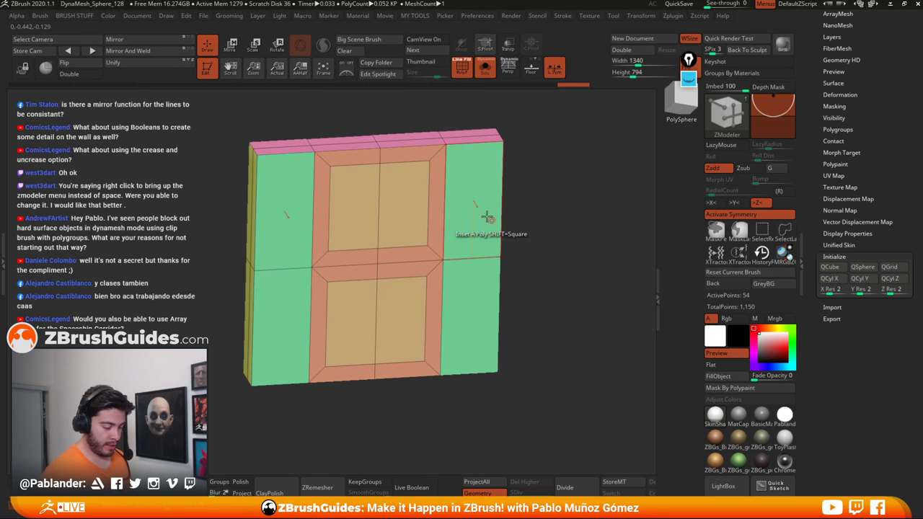
pyautogui.moveTo(542, 184)
pyautogui.mouseDown()
pyautogui.moveTo(522, 194)
pyautogui.moveTo(554, 193)
pyautogui.mouseUp()
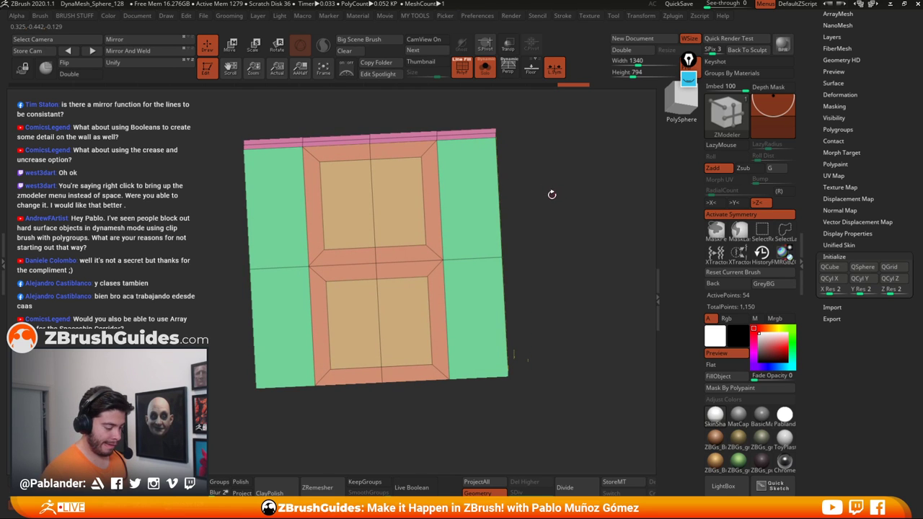
pyautogui.moveTo(522, 224); pyautogui.dragTo(553, 244)
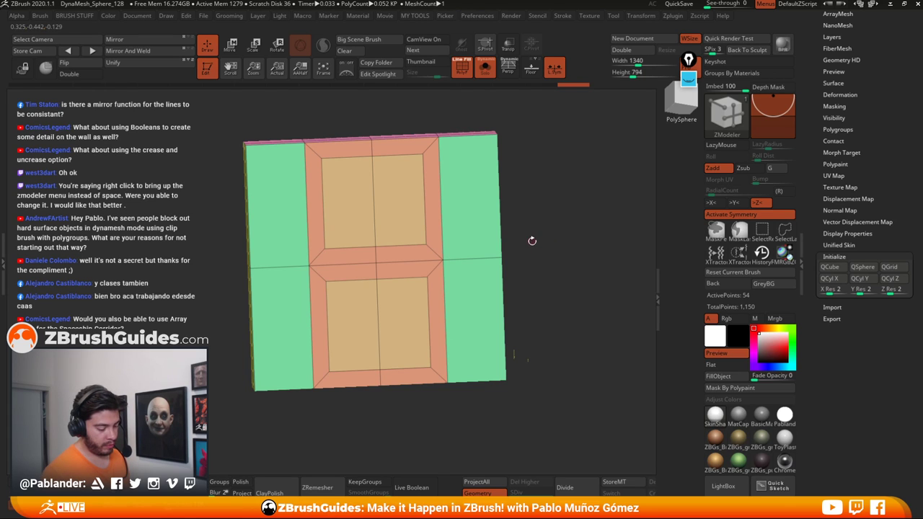
pyautogui.hotkey('ctrl', 'z')
pyautogui.hotkey('ctrl', 'z')
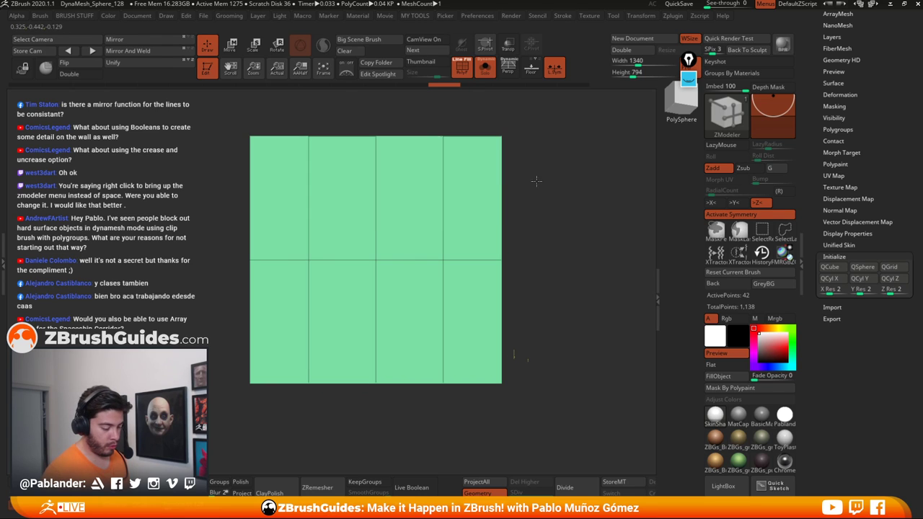
# Step: Insert cross edge loops near the slab's upper and lower ends and bevel its middle cross edge into a narrow strip
pyautogui.moveTo(443, 200); pyautogui.dragTo(447, 148)
pyautogui.moveTo(442, 317); pyautogui.dragTo(442, 373)
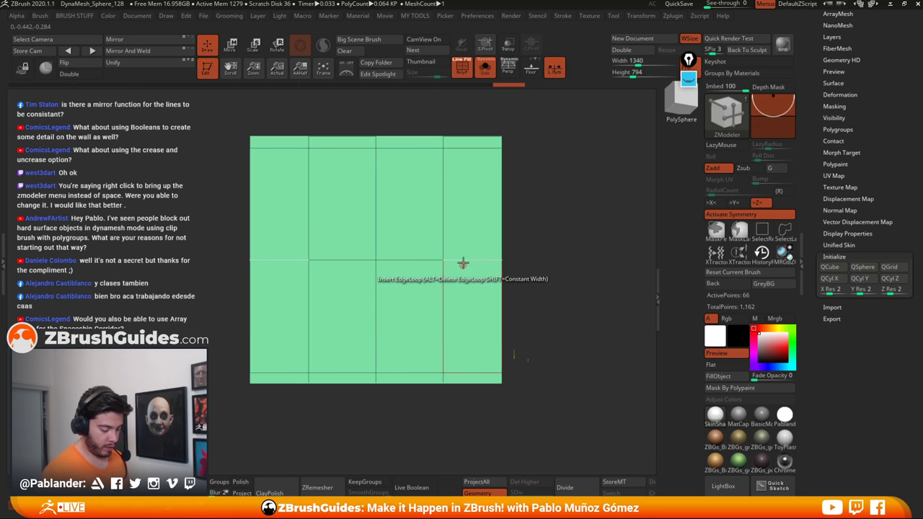
pyautogui.press('space')
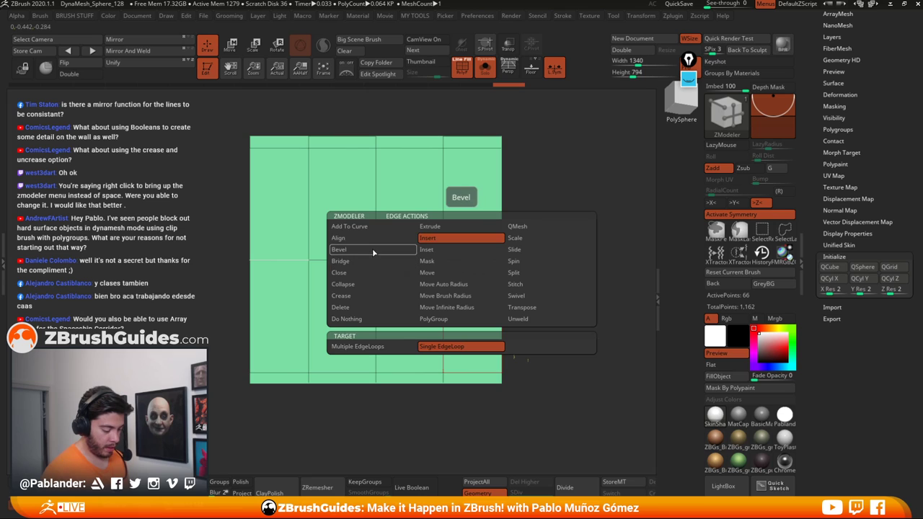
pyautogui.click(465, 258)
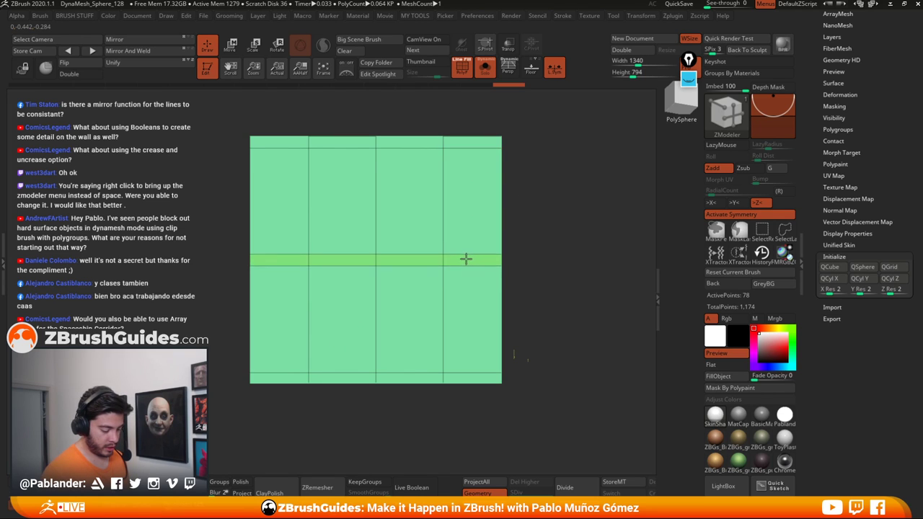
pyautogui.moveTo(465, 258); pyautogui.dragTo(468, 258)
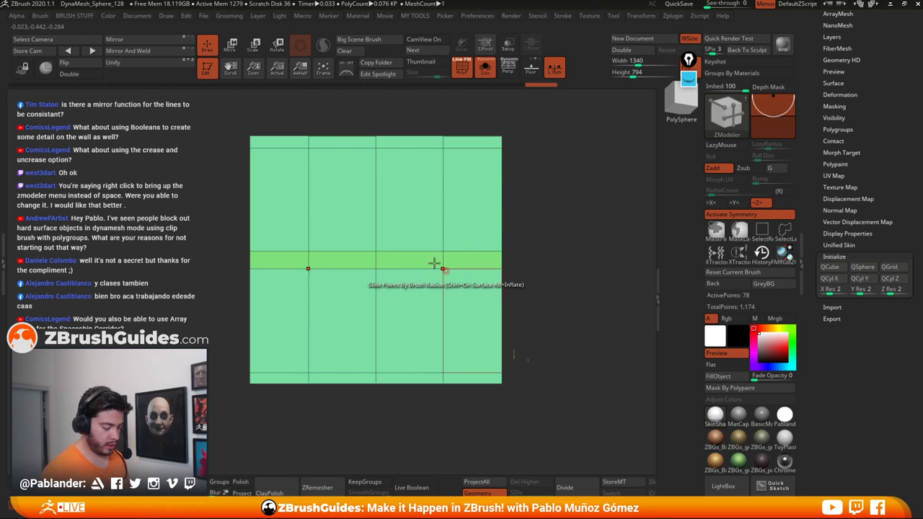
# Step: Inset the center panels above and below the beveled strip with matching borders
pyautogui.click(413, 211)
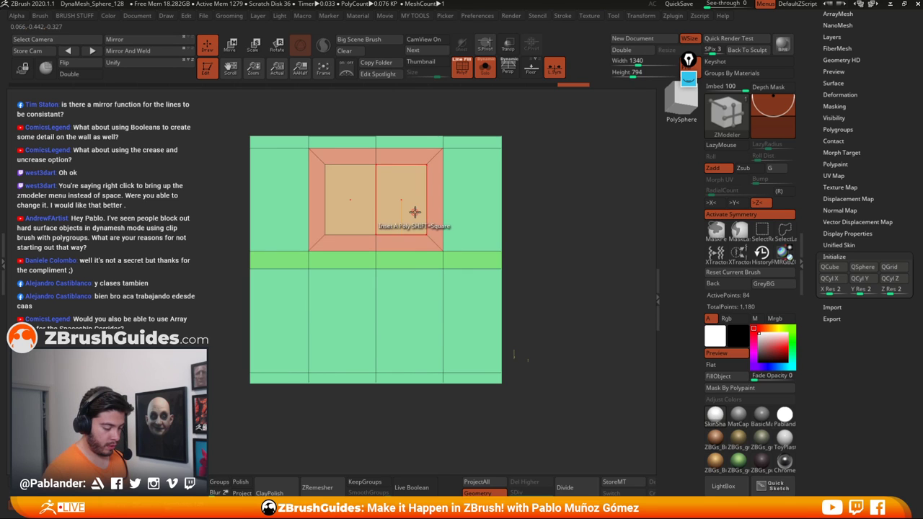
pyautogui.click(431, 317)
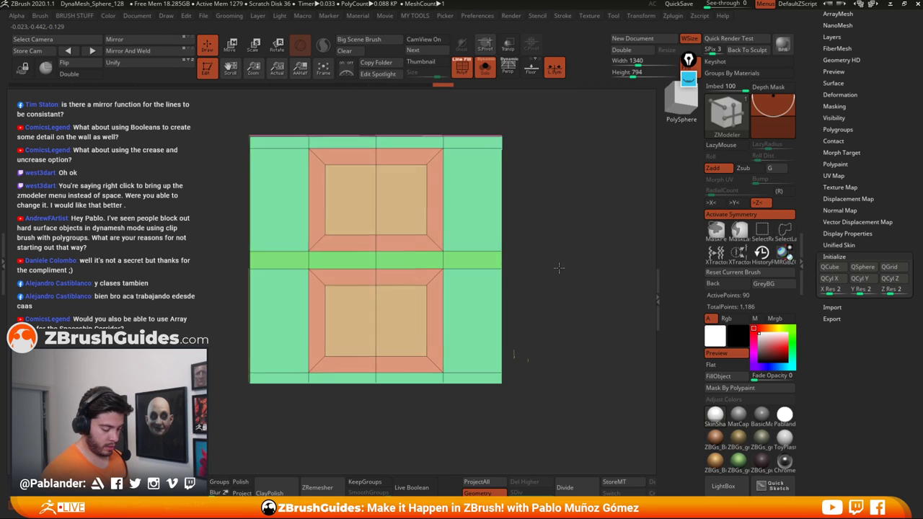
pyautogui.moveTo(558, 269)
pyautogui.mouseDown()
pyautogui.moveTo(587, 272)
pyautogui.moveTo(564, 271)
pyautogui.moveTo(591, 284)
pyautogui.moveTo(562, 282)
pyautogui.mouseUp()
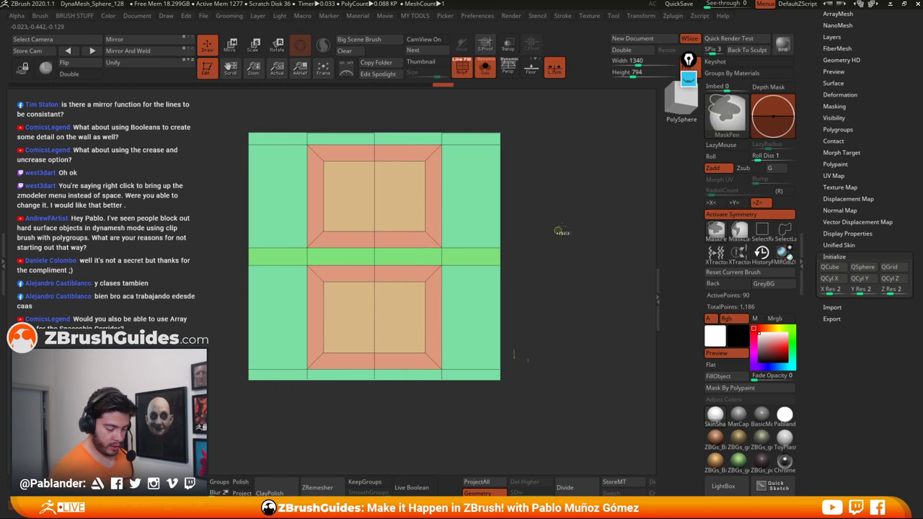
# Step: Mask everything except the slab's middle strip and scale the strip narrower with the transform gizmo
pyautogui.keyDown('ctrl'); pyautogui.moveTo(573, 216); pyautogui.dragTo(246, 296); pyautogui.keyUp('ctrl')
pyautogui.keyDown('ctrl'); pyautogui.click(549, 262); pyautogui.keyUp('ctrl')
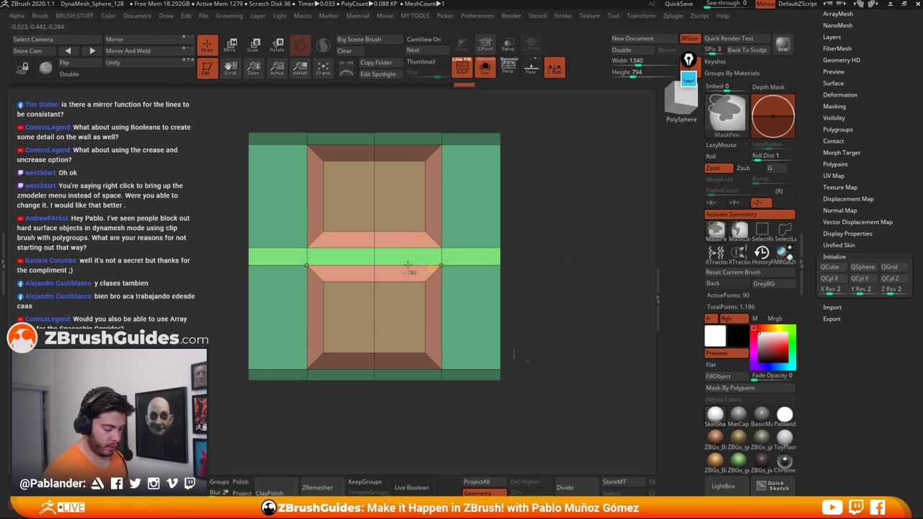
pyautogui.press('w')
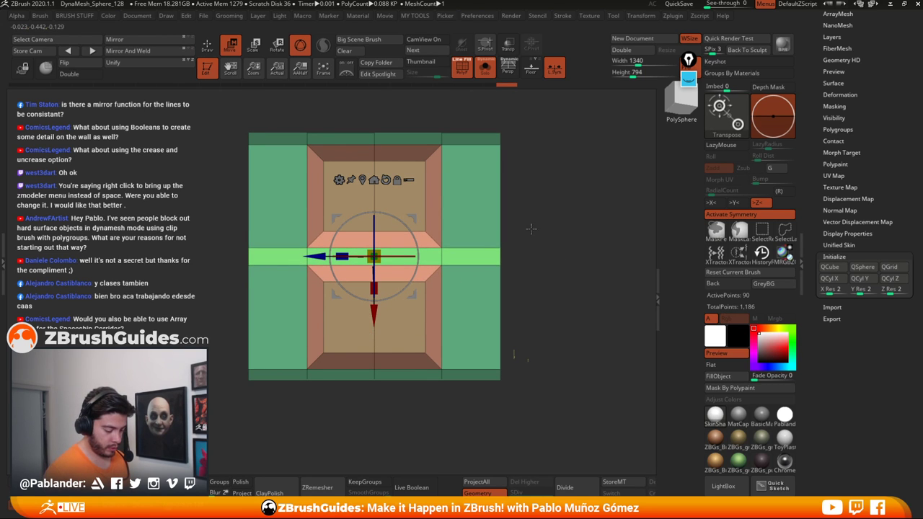
pyautogui.keyDown('ctrl'); pyautogui.moveTo(520, 247); pyautogui.dragTo(190, 277); pyautogui.keyUp('ctrl')
pyautogui.keyDown('ctrl'); pyautogui.click(216, 288); pyautogui.keyUp('ctrl')
pyautogui.moveTo(374, 287); pyautogui.dragTo(374, 281)
# Step: Try shifting the inner edge of each inset panel toward the middle strip by masking the rest and moving along X
pyautogui.keyDown('ctrl'); pyautogui.moveTo(555, 220); pyautogui.dragTo(180, 246); pyautogui.keyUp('ctrl')
pyautogui.hotkey('ctrl', 'i')
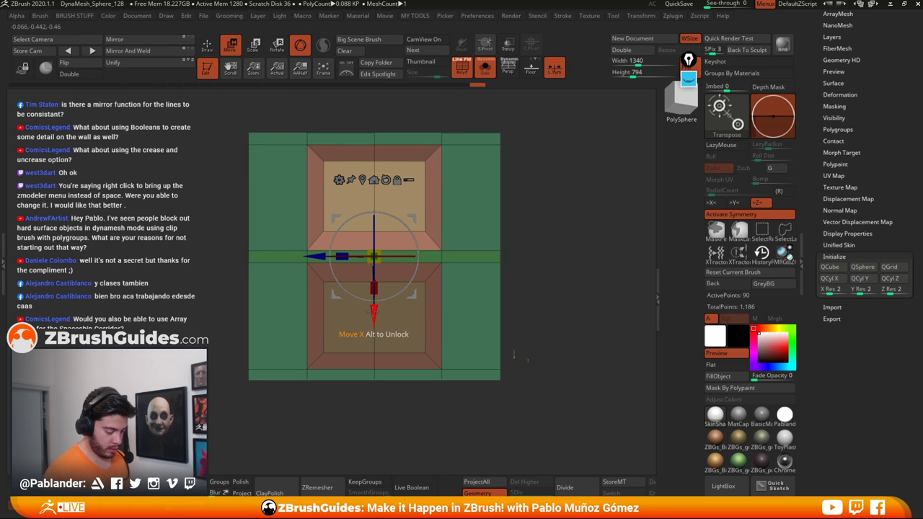
pyautogui.moveTo(374, 312); pyautogui.dragTo(373, 316)
pyautogui.moveTo(579, 265); pyautogui.dragTo(161, 310)
pyautogui.hotkey('ctrl', 'i')
pyautogui.moveTo(374, 314); pyautogui.dragTo(373, 311)
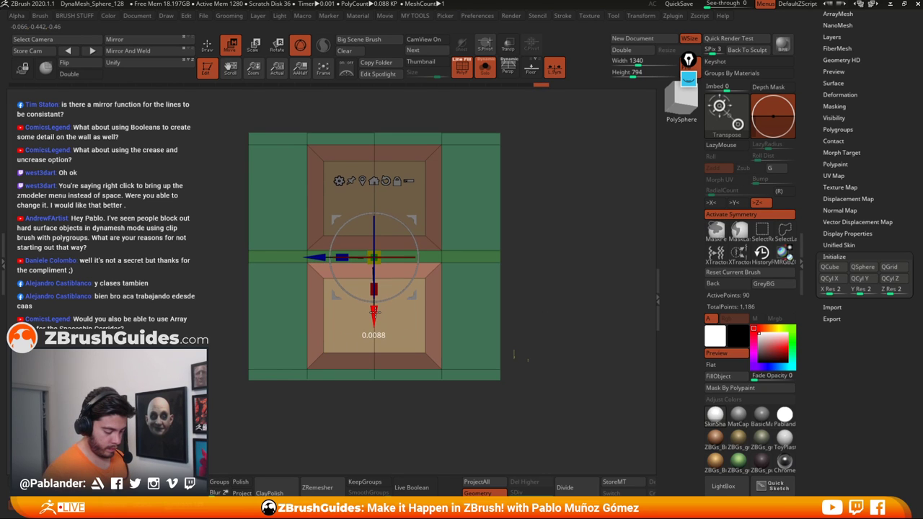
pyautogui.keyDown('ctrl'); pyautogui.moveTo(564, 284); pyautogui.dragTo(560, 238); pyautogui.keyUp('ctrl')
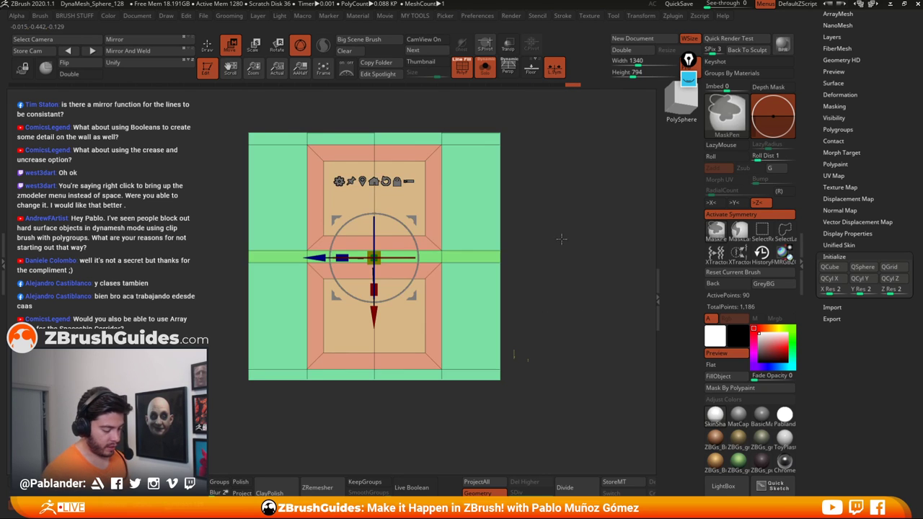
# Step: Undo the edge moves and mask changes on the two inset panels, keeping the narrowed middle strip
pyautogui.hotkey('ctrl', 'z')
pyautogui.hotkey('ctrl', 'z')
pyautogui.hotkey('ctrl', 'z')
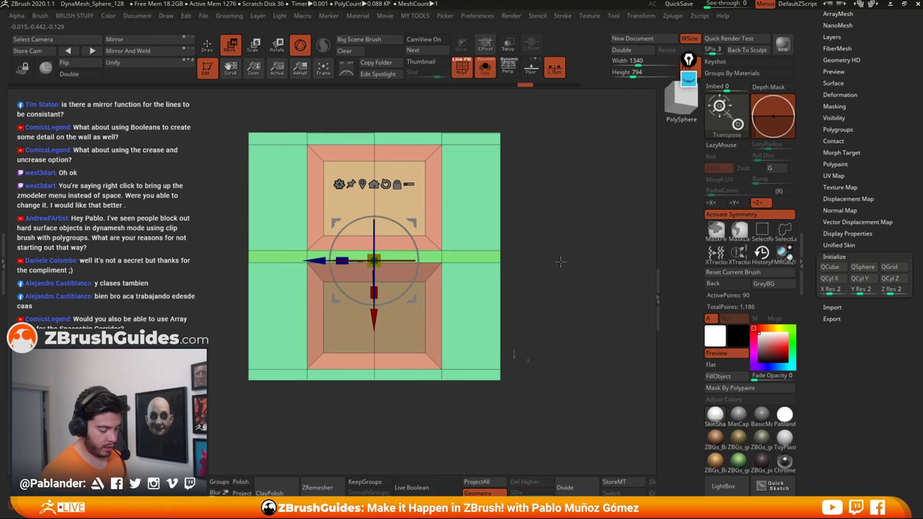
pyautogui.keyDown('ctrl'); pyautogui.click(559, 262); pyautogui.keyUp('ctrl')
pyautogui.hotkey('ctrl', 'z')
pyautogui.hotkey('ctrl', 'z')
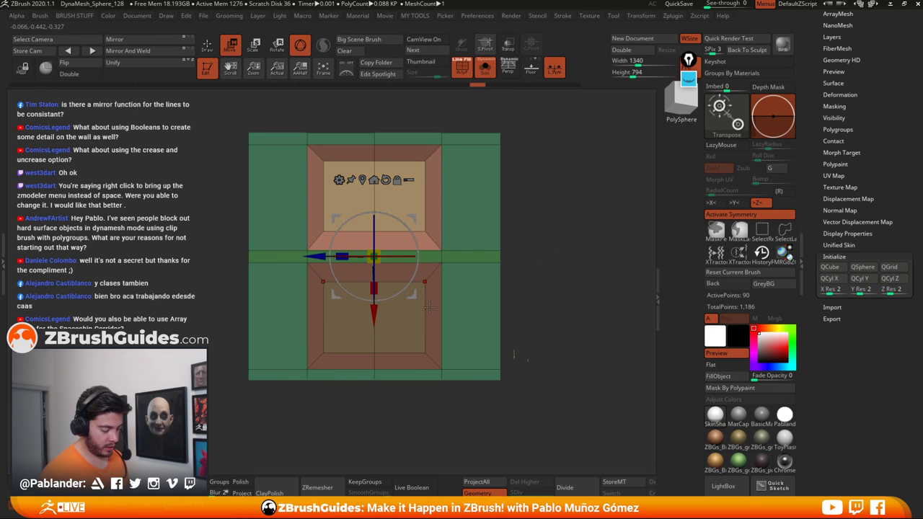
# Step: Return to Draw mode, clear the slab's mask and add X symmetry to the active Z symmetry
pyautogui.click(206, 65)
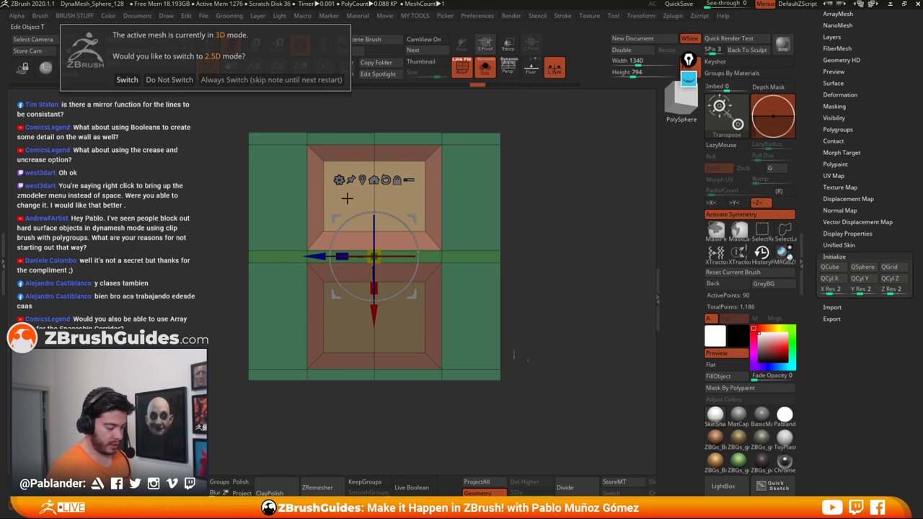
pyautogui.click(206, 161)
pyautogui.click(207, 45)
pyautogui.keyDown('ctrl'); pyautogui.moveTo(553, 249); pyautogui.dragTo(560, 256); pyautogui.keyUp('ctrl')
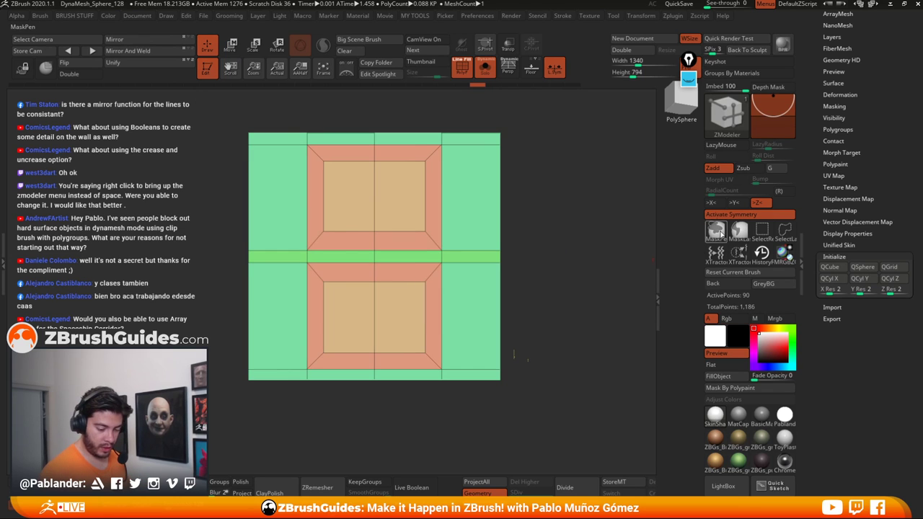
pyautogui.click(710, 203)
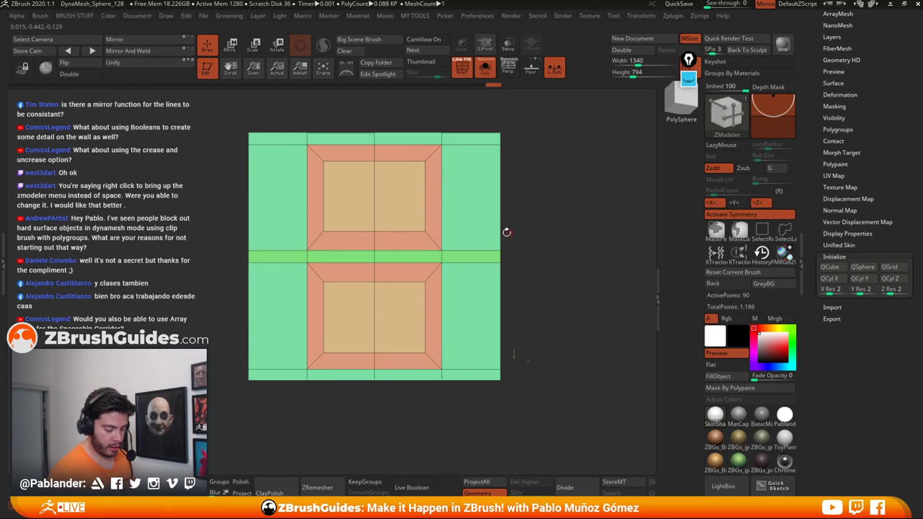
# Step: Mask everything except the inner edges of both inset panels, shift those edges slightly toward the middle strip along X, and return to Draw mode
pyautogui.moveTo(542, 216)
pyautogui.keyDown('ctrl'); pyautogui.mouseDown()
pyautogui.moveTo(268, 229)
pyautogui.moveTo(208, 250)
pyautogui.mouseUp(); pyautogui.keyUp('ctrl')
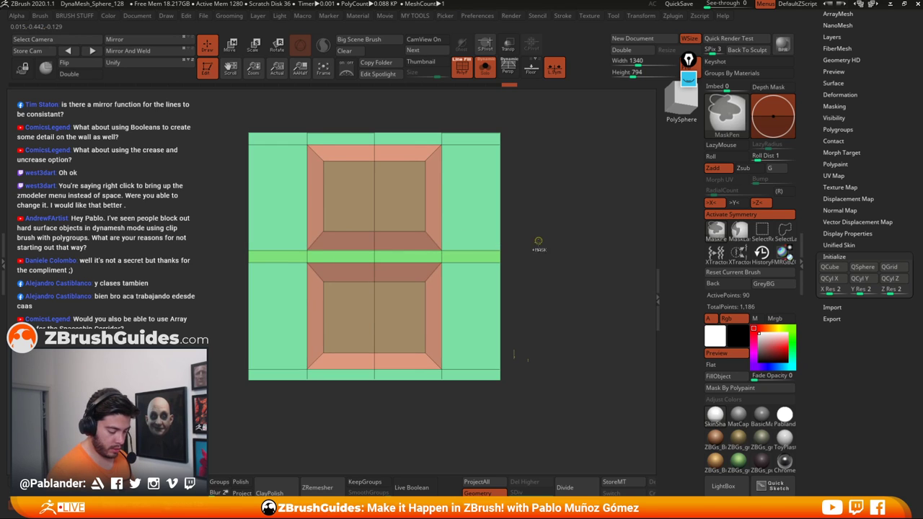
pyautogui.keyDown('ctrl'); pyautogui.click(538, 241); pyautogui.keyUp('ctrl')
pyautogui.press('w')
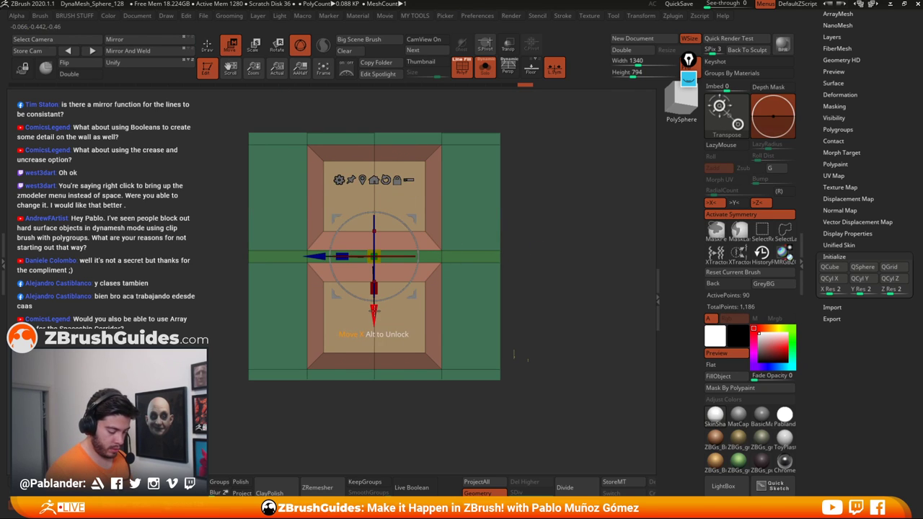
pyautogui.moveTo(374, 311); pyautogui.dragTo(377, 278)
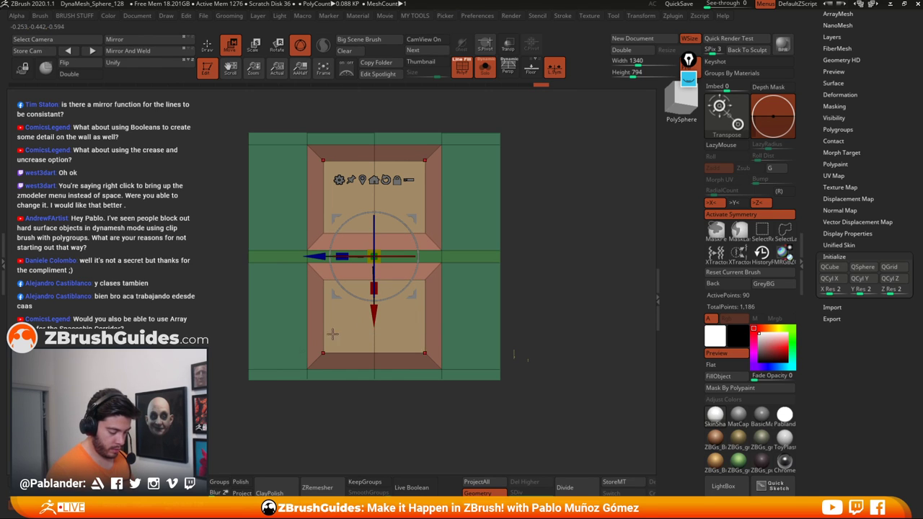
pyautogui.click(206, 45)
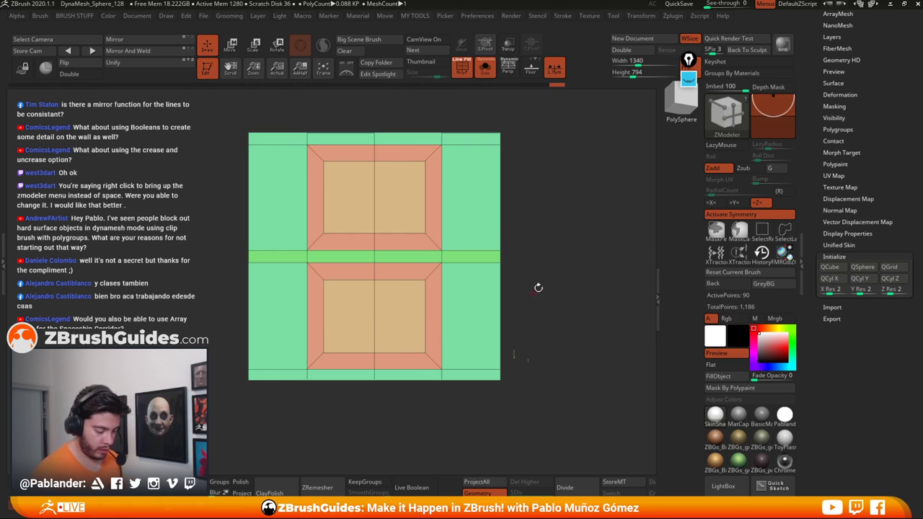
# Step: Set the polygon action to QMesh with Polygroup All and raise the slab's outer frame around both inset panels slightly outward
pyautogui.moveTo(538, 286); pyautogui.dragTo(537, 256)
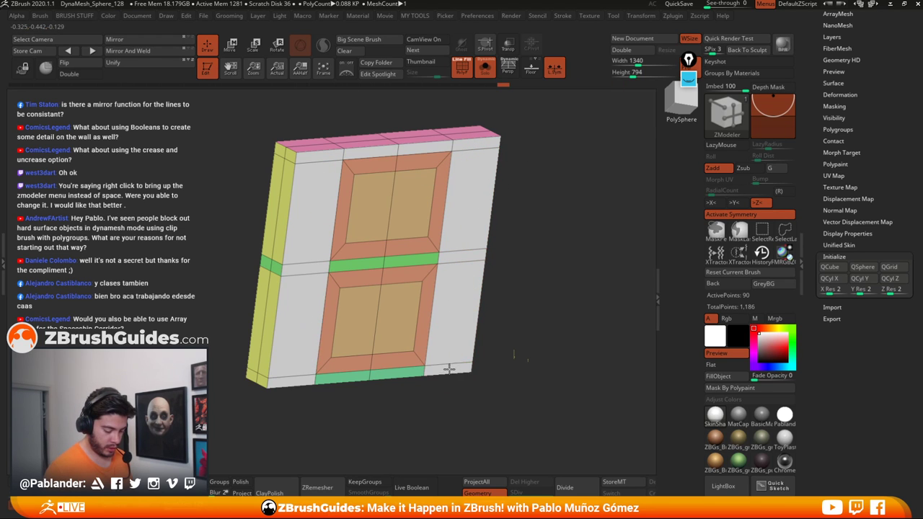
pyautogui.moveTo(496, 311); pyautogui.dragTo(527, 312)
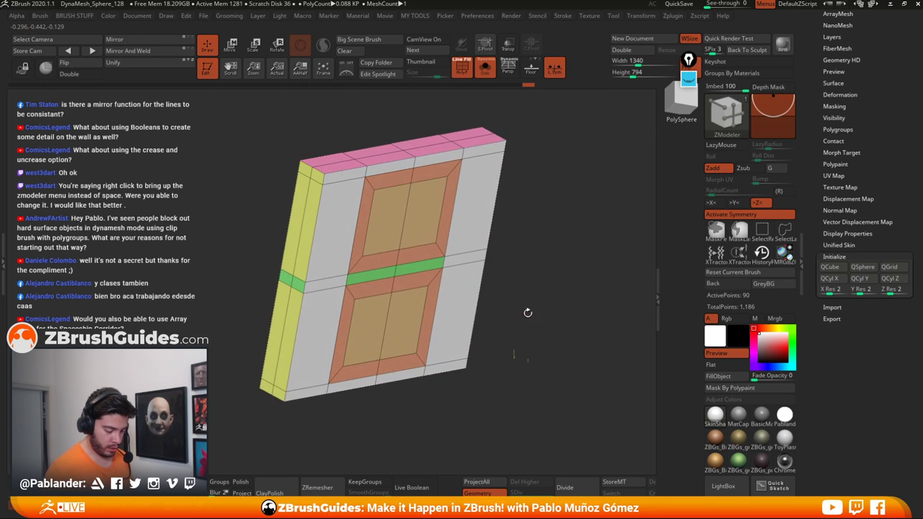
pyautogui.click(461, 289)
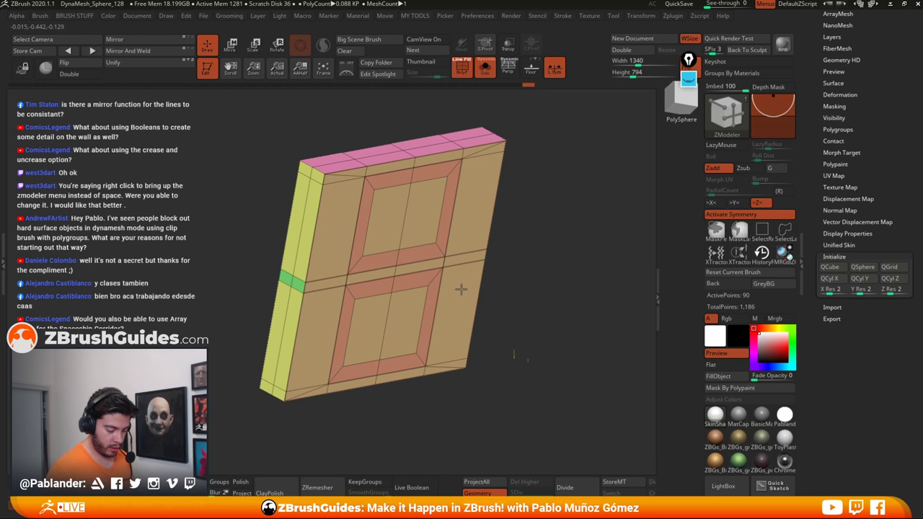
pyautogui.hotkey('ctrl', 'z')
pyautogui.press('space')
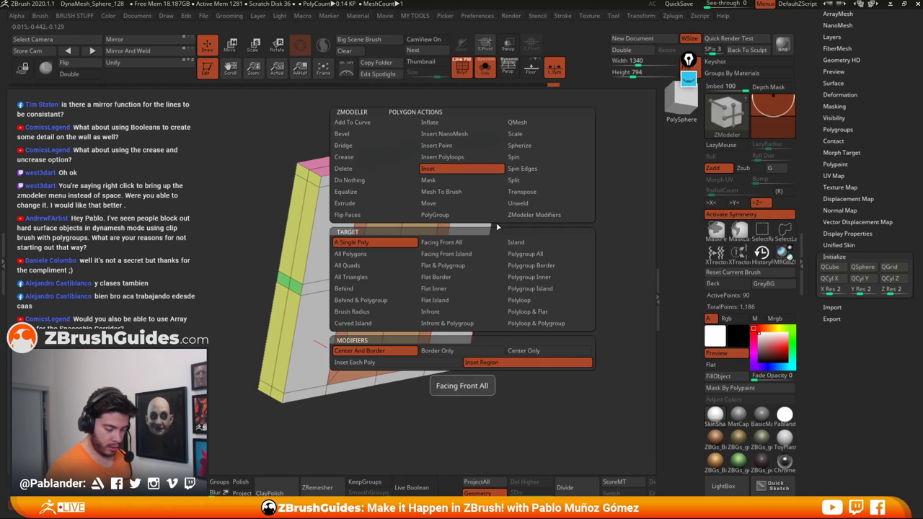
pyautogui.click(532, 124)
pyautogui.click(469, 271)
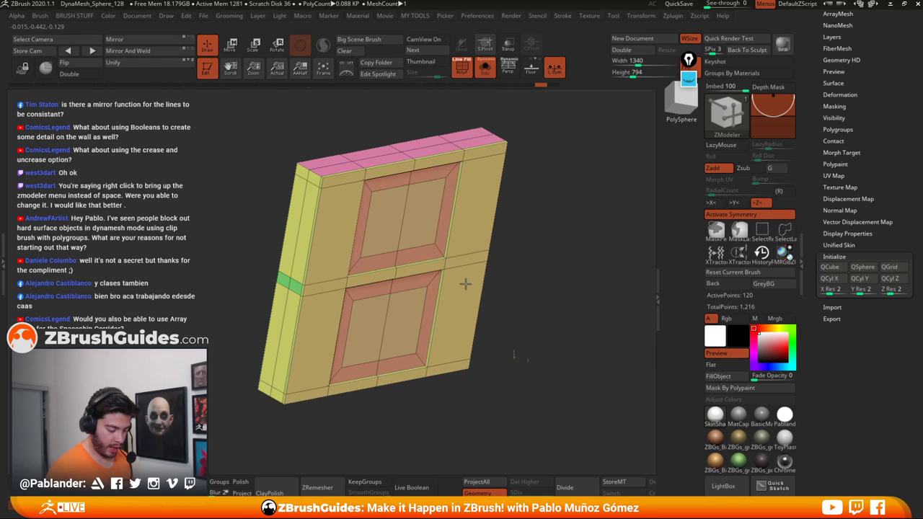
pyautogui.click(465, 283)
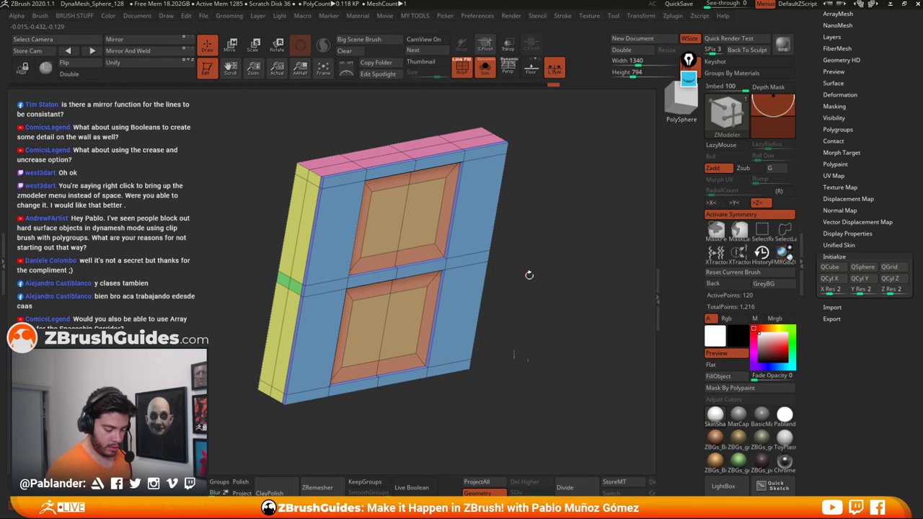
# Step: Mark the center faces of both inset panels as a temporary polygroup and push them inward with QMesh
pyautogui.moveTo(529, 275); pyautogui.dragTo(548, 219)
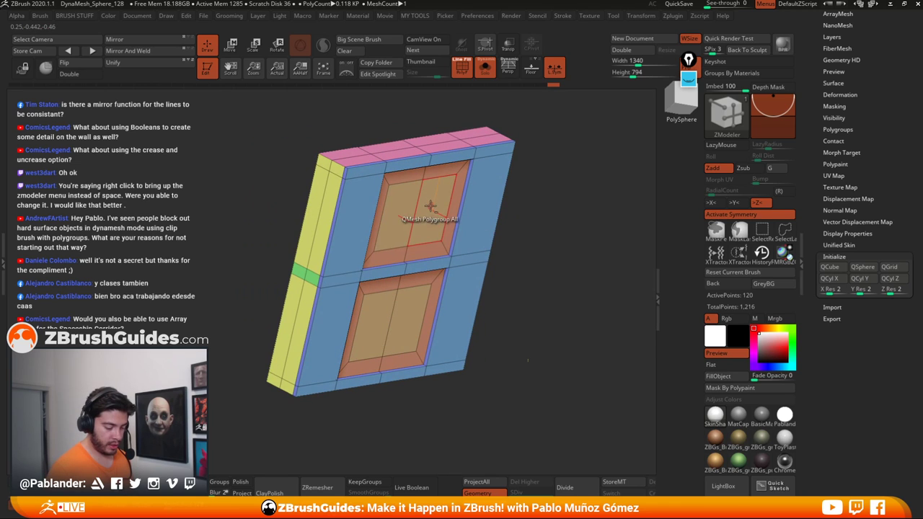
pyautogui.click(430, 206)
pyautogui.click(418, 310)
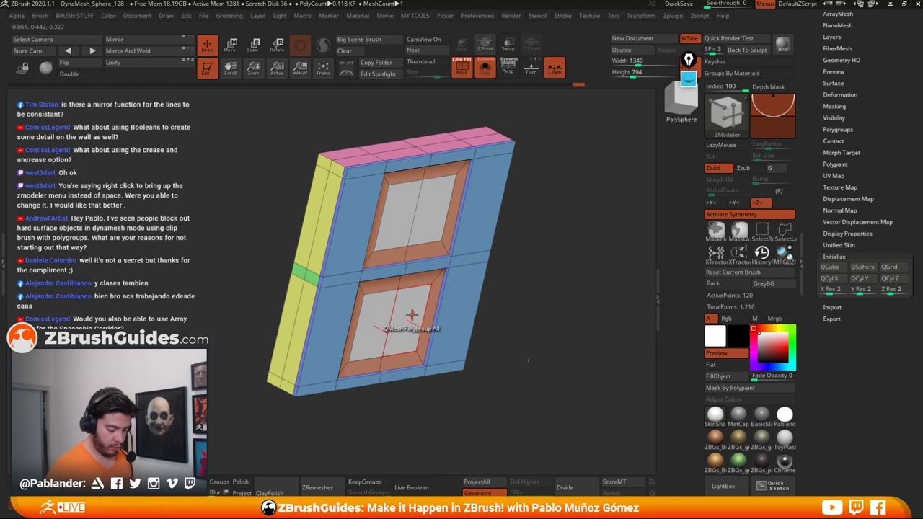
pyautogui.moveTo(413, 308); pyautogui.dragTo(404, 312)
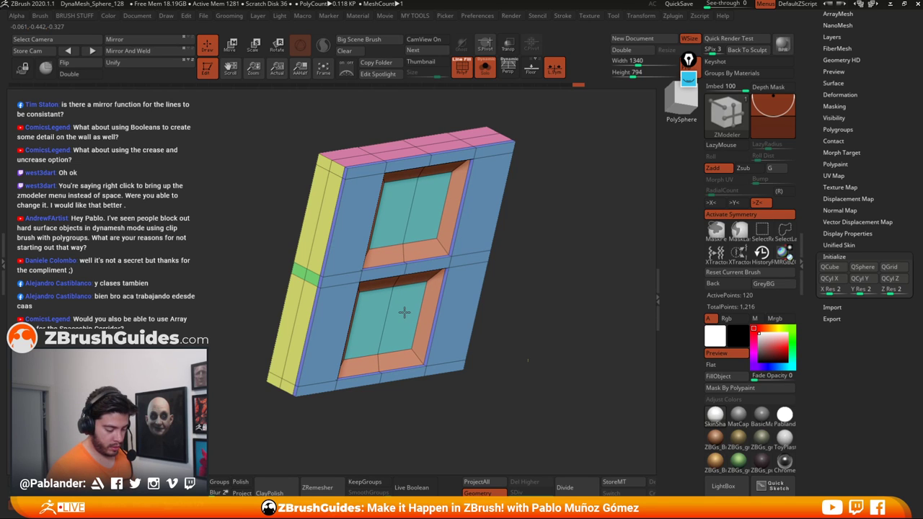
# Step: Examine the ceiling slab with the rest of the corridor in perspective, and return to the isolated, flat front view with polyframe
pyautogui.moveTo(565, 267); pyautogui.dragTo(523, 208)
pyautogui.moveTo(572, 233); pyautogui.dragTo(583, 167)
pyautogui.click(501, 73)
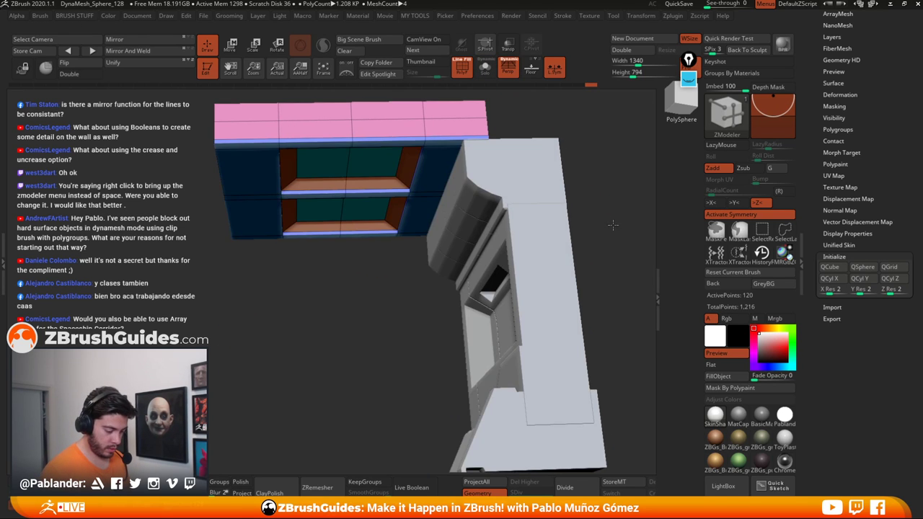
pyautogui.moveTo(612, 225); pyautogui.dragTo(607, 202)
pyautogui.click(508, 72)
pyautogui.click(468, 70)
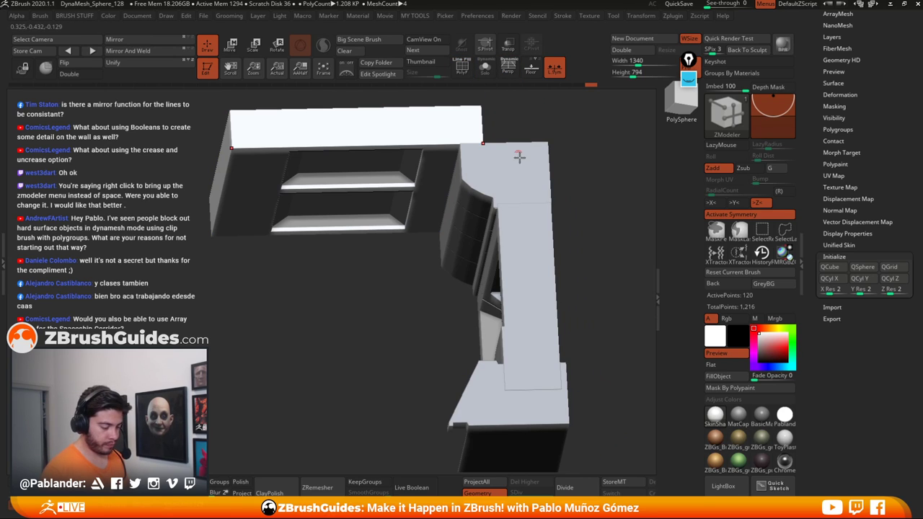
pyautogui.hotkey('shift', 'alt', 's')
pyautogui.hotkey('shift', 'f')
pyautogui.keyDown('shift'); pyautogui.moveTo(457, 223); pyautogui.dragTo(477, 200); pyautogui.keyUp('shift')
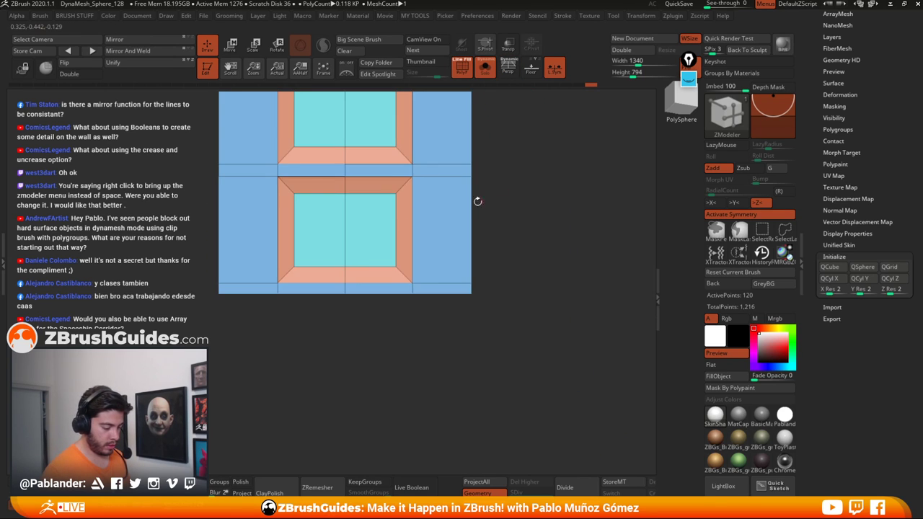
pyautogui.keyDown('alt'); pyautogui.moveTo(494, 271); pyautogui.dragTo(504, 264, button='right'); pyautogui.keyUp('alt')
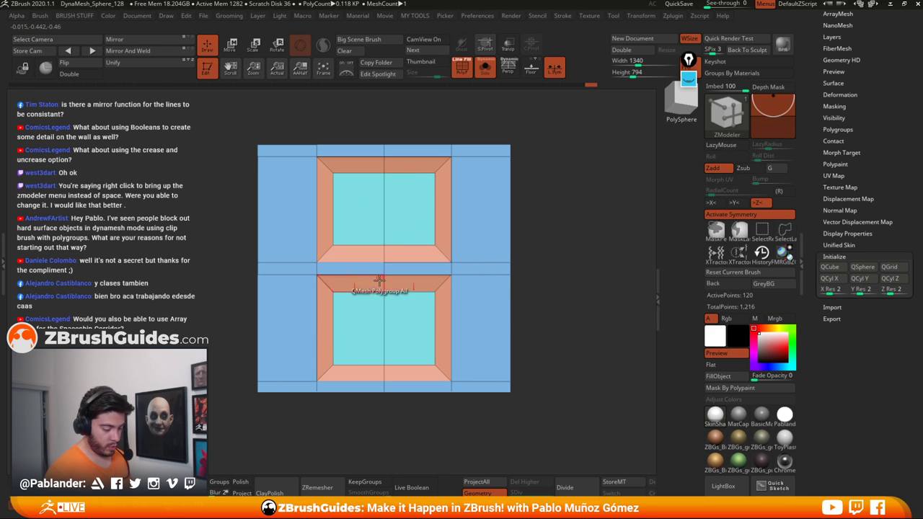
pyautogui.moveTo(568, 287); pyautogui.dragTo(556, 273)
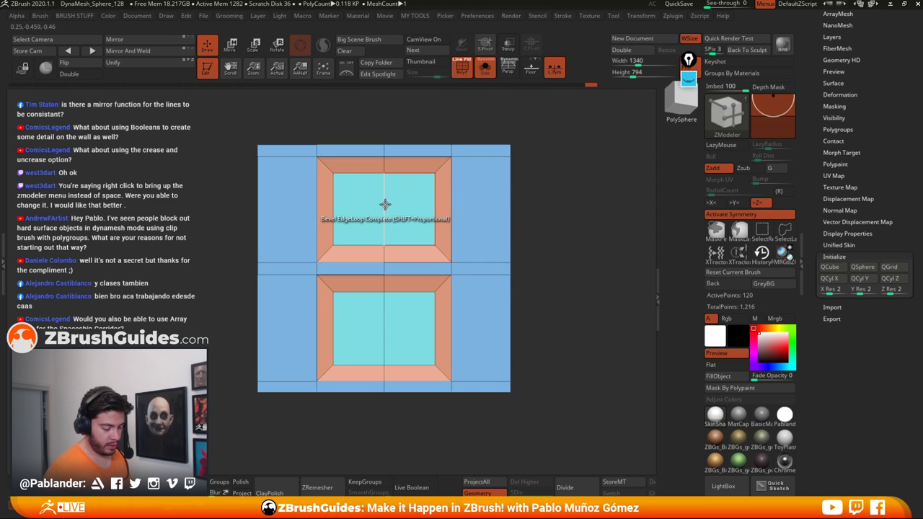
# Step: Set the edge action to Insert with Multiple EdgeLoops and insert one loop across the middle of the upper recessed panel
pyautogui.press('space')
pyautogui.click(381, 174)
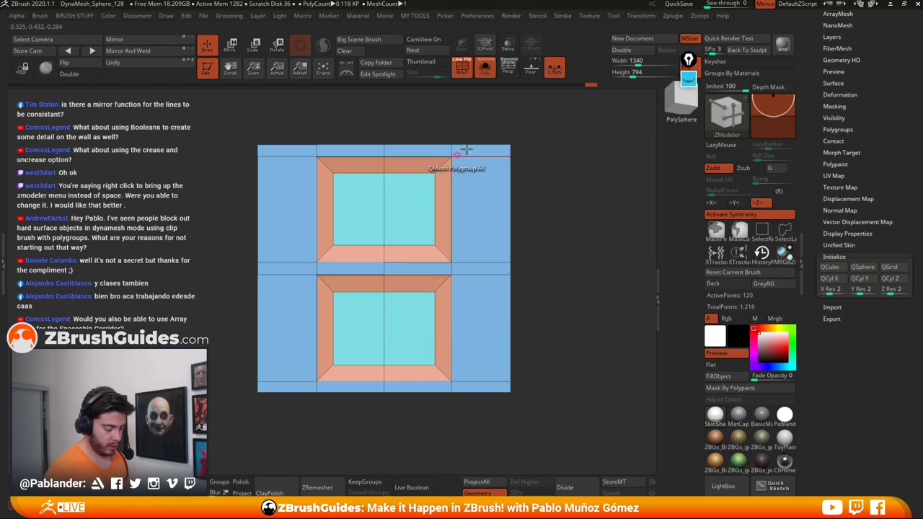
pyautogui.click(384, 204)
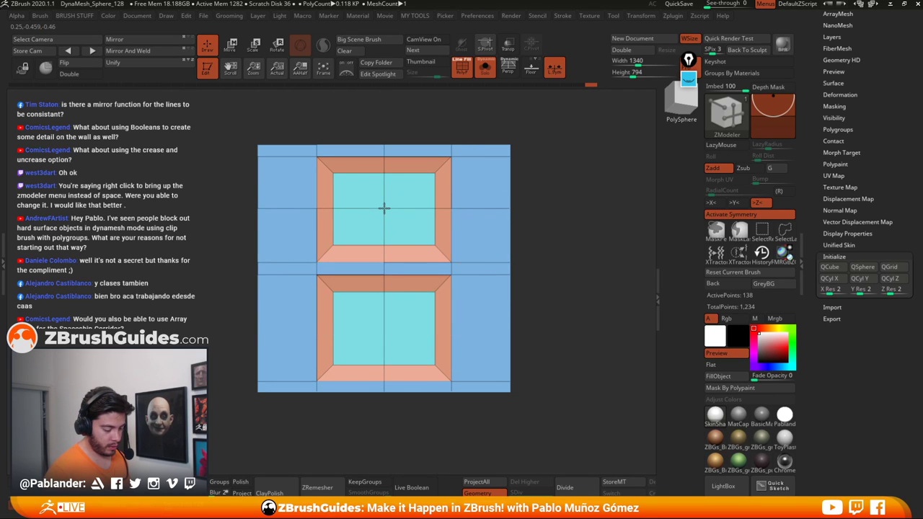
pyautogui.hotkey('ctrl', 'z')
pyautogui.press('space')
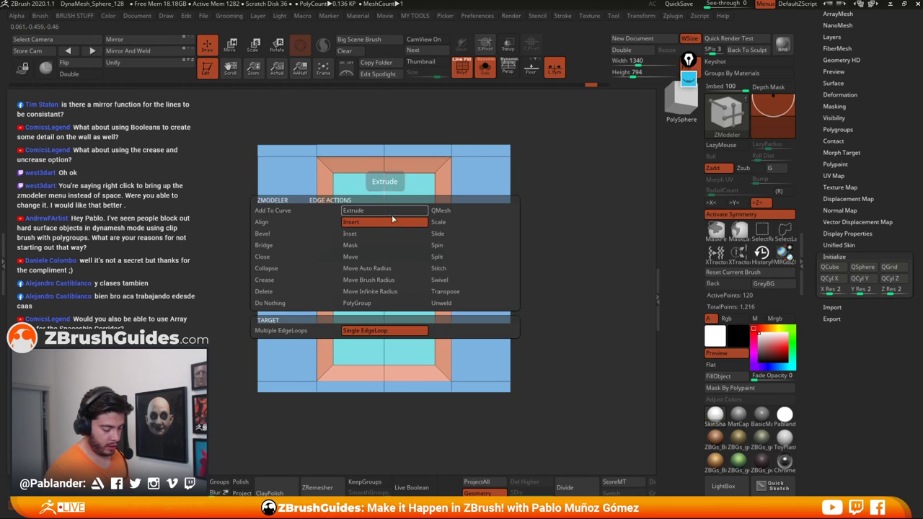
pyautogui.click(384, 303)
pyautogui.click(319, 325)
pyautogui.click(384, 208)
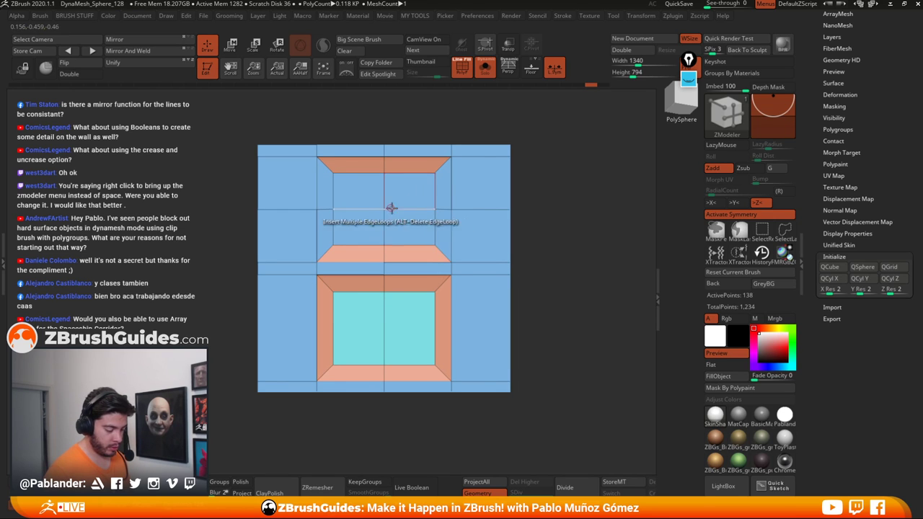
pyautogui.hotkey('ctrl', 'z')
pyautogui.click(382, 204)
pyautogui.press('alt')
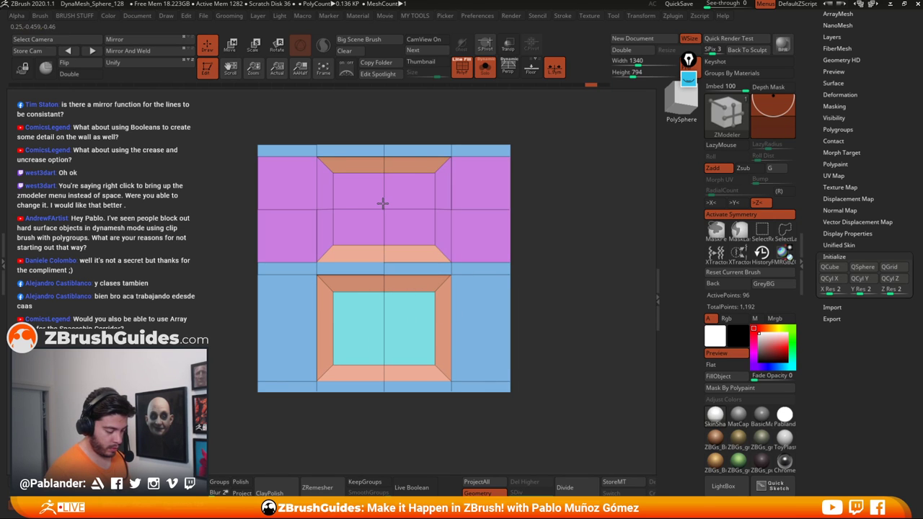
# Step: Open the slab's Geometry settings and insert a matching edge loop across the middle of the lower recessed panel
pyautogui.moveTo(549, 201); pyautogui.dragTo(581, 207)
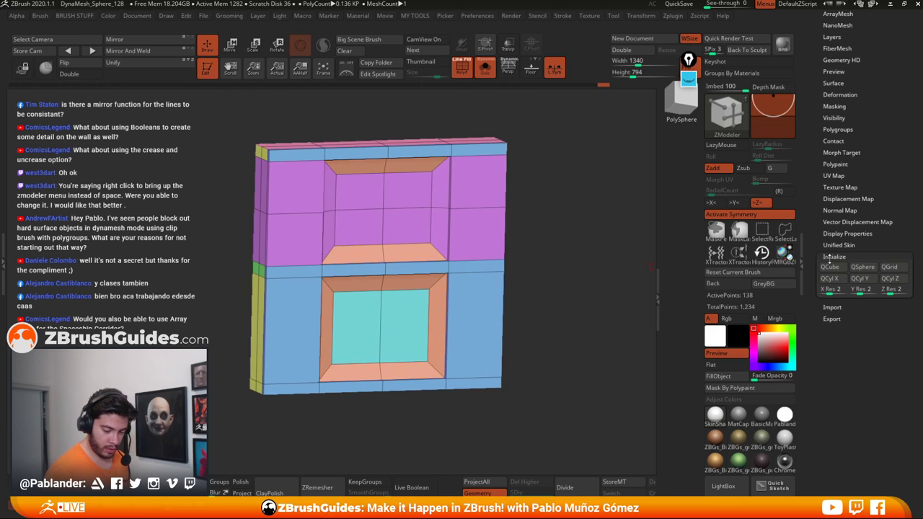
pyautogui.click(841, 60)
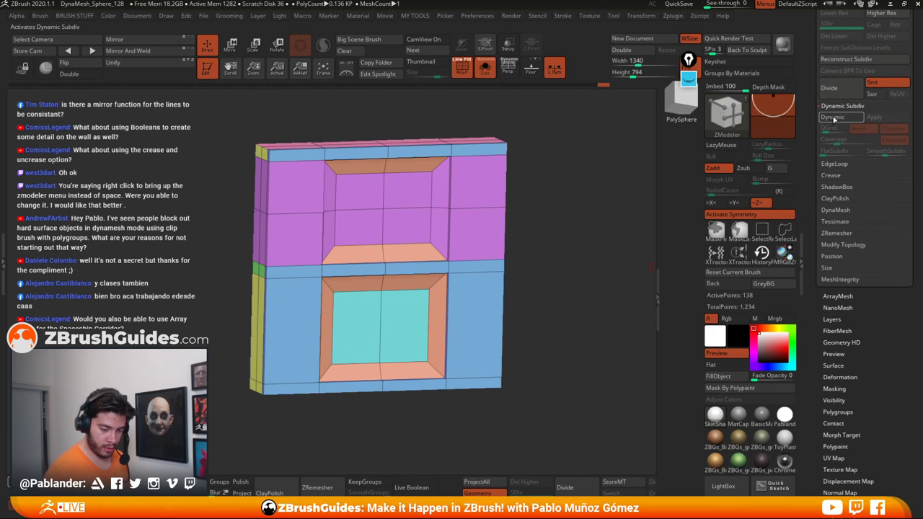
pyautogui.click(384, 328)
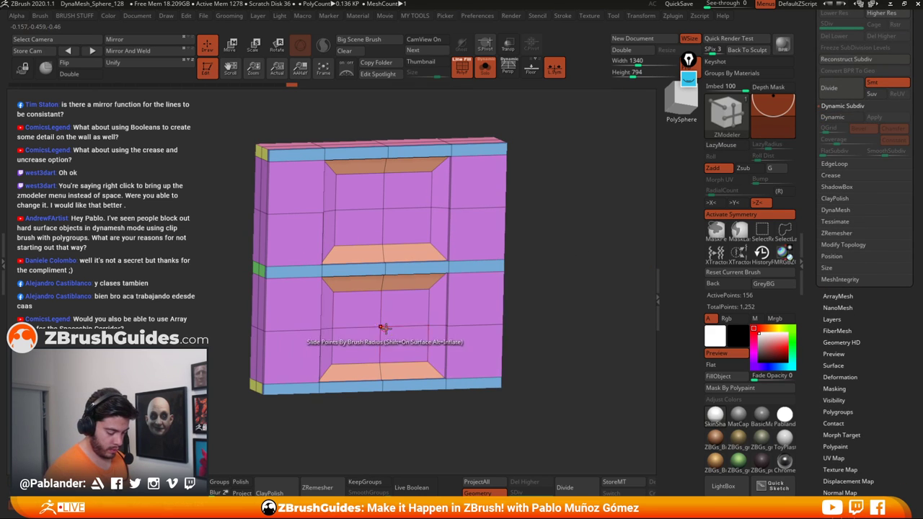
# Step: Preview the slab with Dynamic Subdiv from the front and turn the preview off again
pyautogui.keyDown('shift'); pyautogui.moveTo(538, 257); pyautogui.dragTo(545, 249); pyautogui.keyUp('shift')
pyautogui.click(826, 119)
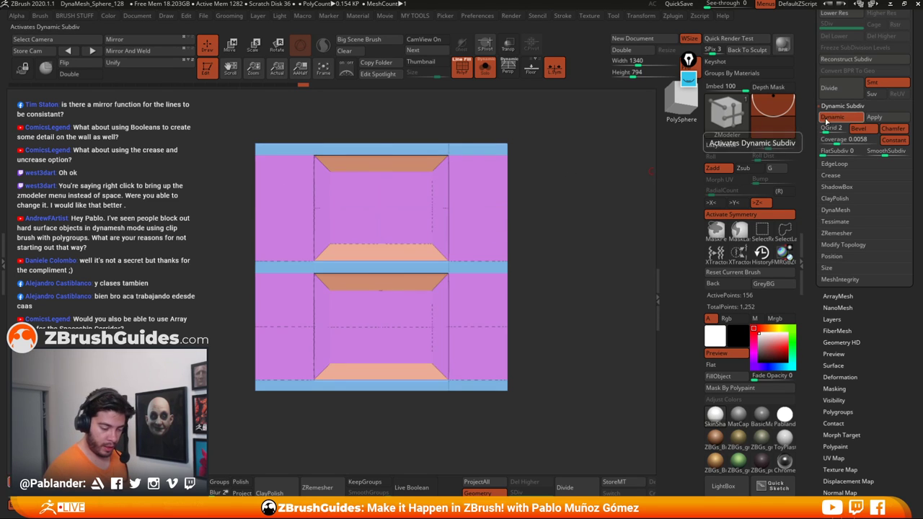
pyautogui.moveTo(563, 202)
pyautogui.mouseDown()
pyautogui.moveTo(562, 281)
pyautogui.moveTo(563, 220)
pyautogui.mouseUp()
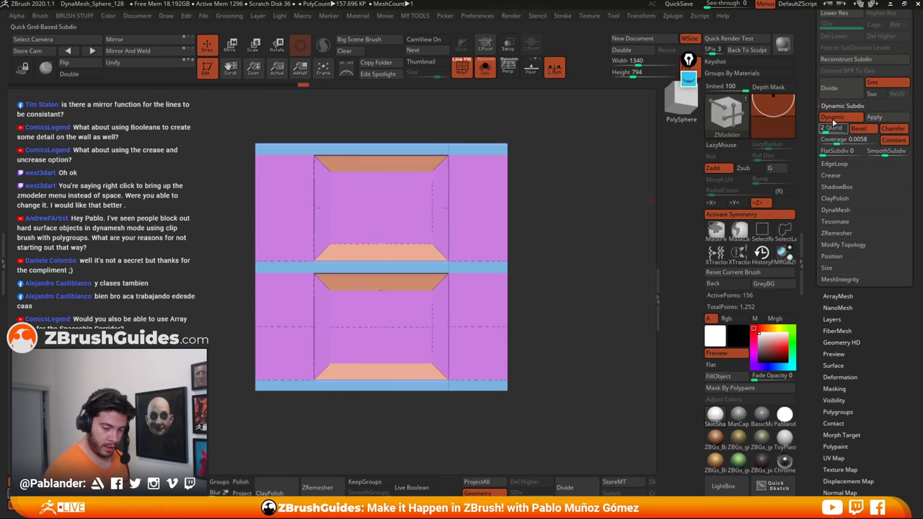
pyautogui.click(831, 118)
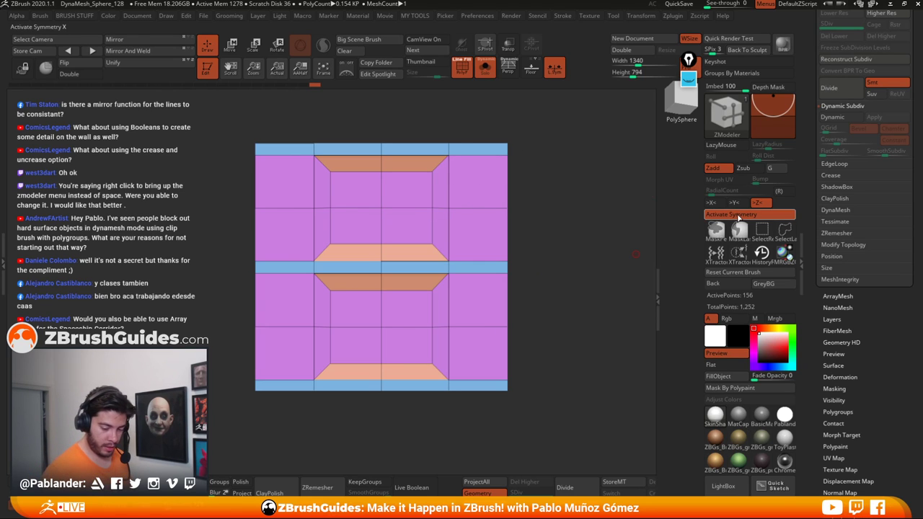
# Step: Turn off symmetry and mark two diagonally opposite quads in each recessed panel as a temporary polygroup
pyautogui.click(738, 215)
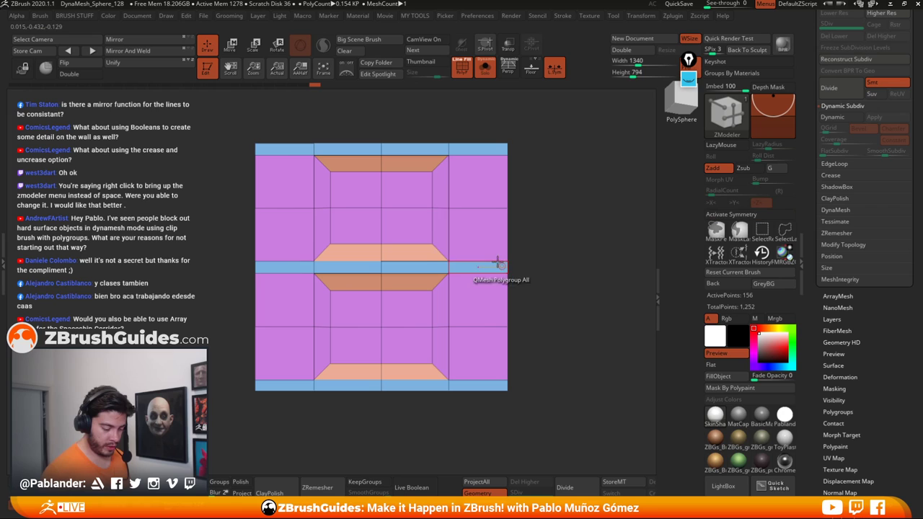
pyautogui.click(402, 193)
pyautogui.click(356, 226)
pyautogui.click(362, 310)
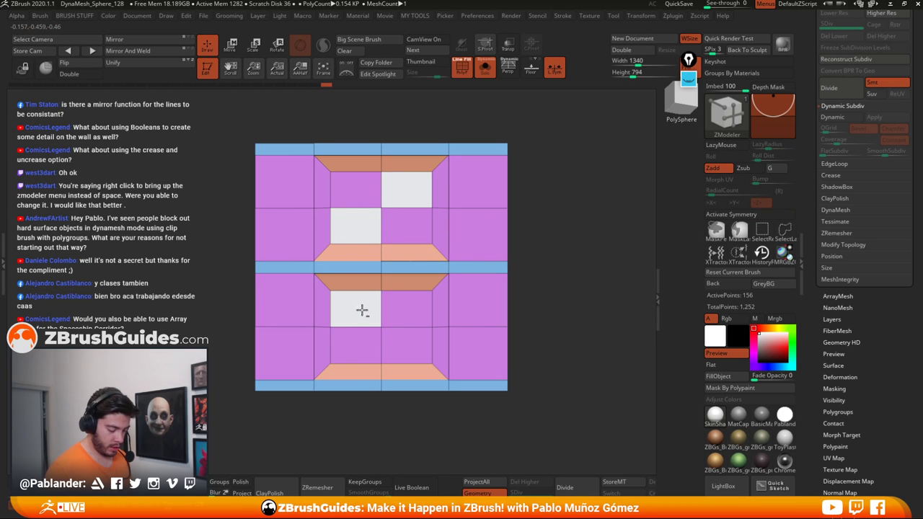
pyautogui.click(410, 349)
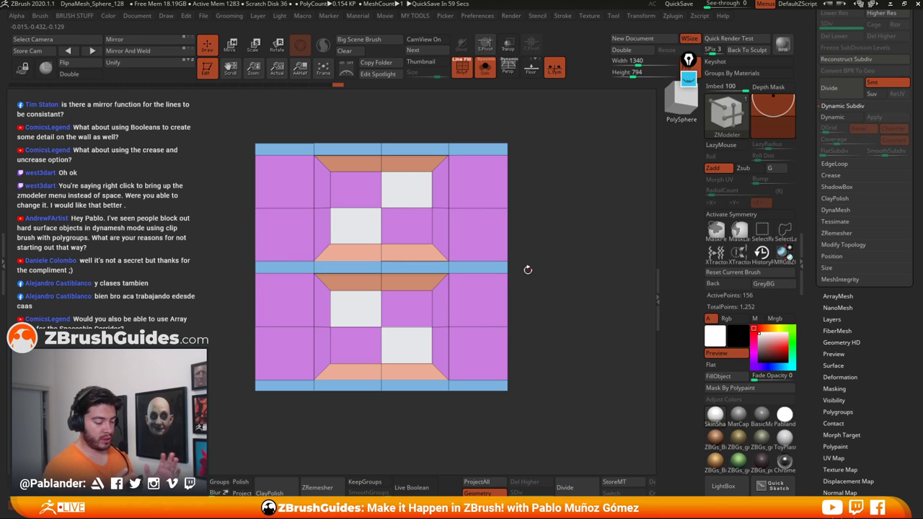
# Step: Unmark both diagonal quads in the lower recessed panel and the lower marked quad in the upper panel
pyautogui.click(407, 344)
pyautogui.click(356, 309)
pyautogui.click(356, 226)
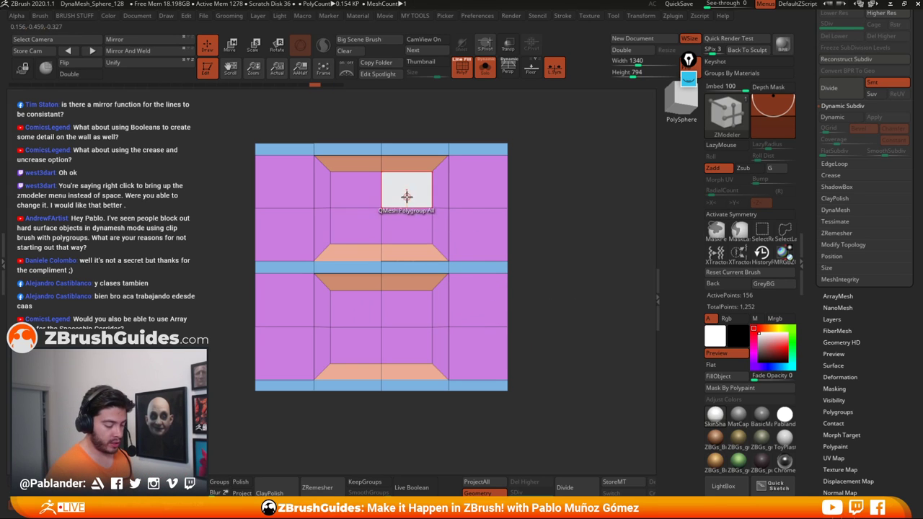
# Step: Mark the upper two quads of the upper recessed panel and try insetting them together with Inset Region
pyautogui.click(406, 193)
pyautogui.click(362, 192)
pyautogui.click(397, 192)
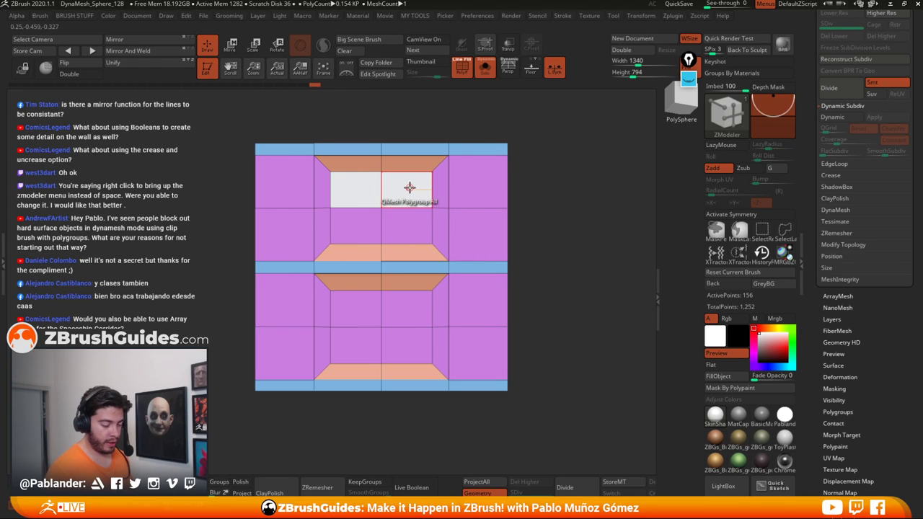
pyautogui.press('space')
pyautogui.click(395, 171)
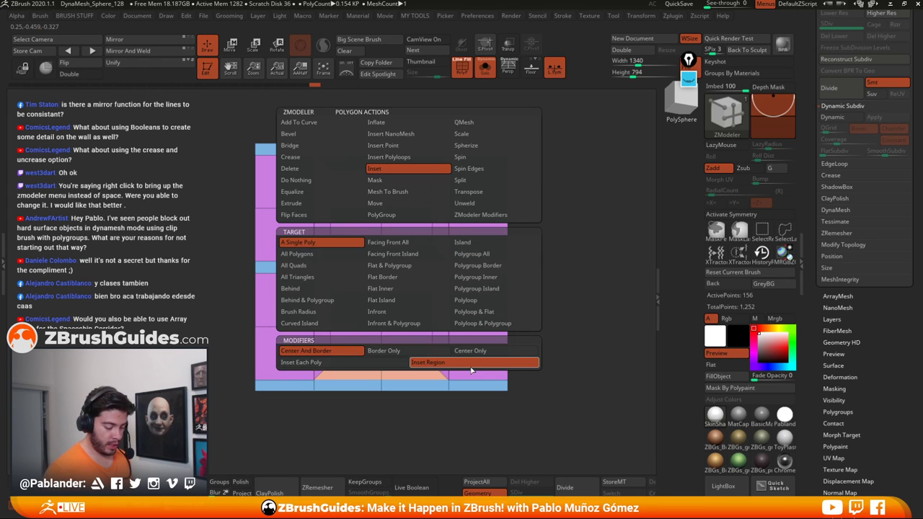
pyautogui.click(442, 368)
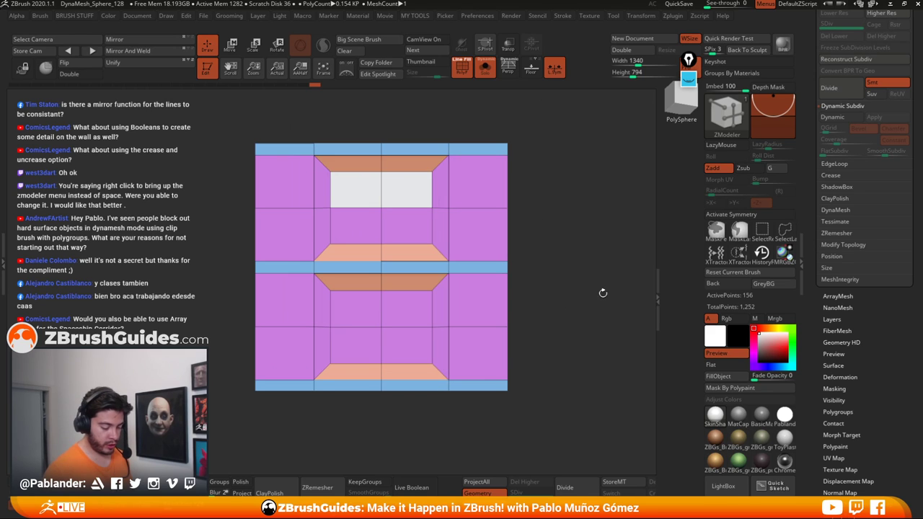
pyautogui.moveTo(413, 191); pyautogui.dragTo(405, 191)
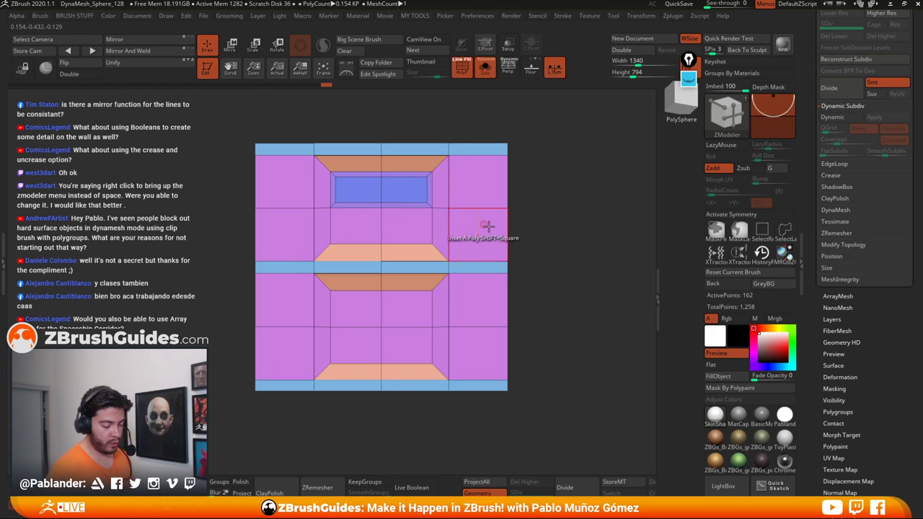
pyautogui.hotkey('ctrl', 'z')
# Step: Try insetting the two marked quads of the upper panel separately with Inset Each Poly
pyautogui.rightClick(351, 194)
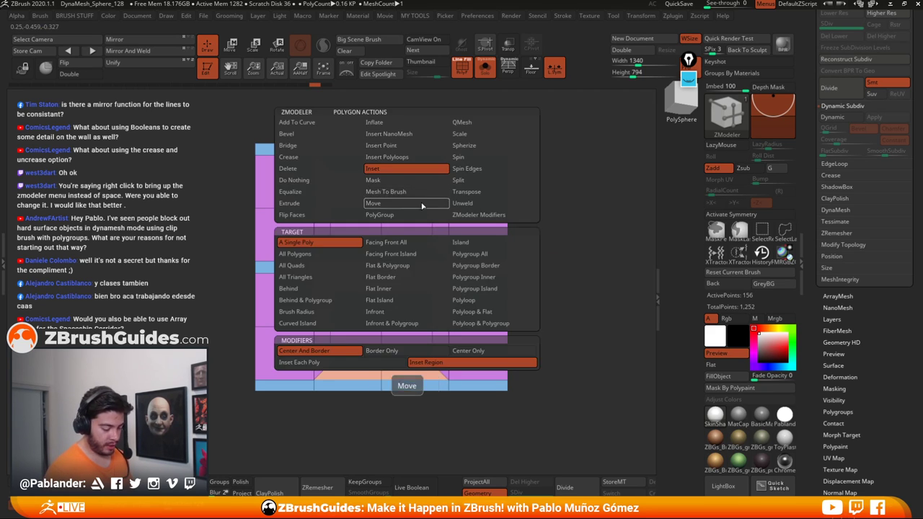
pyautogui.click(343, 367)
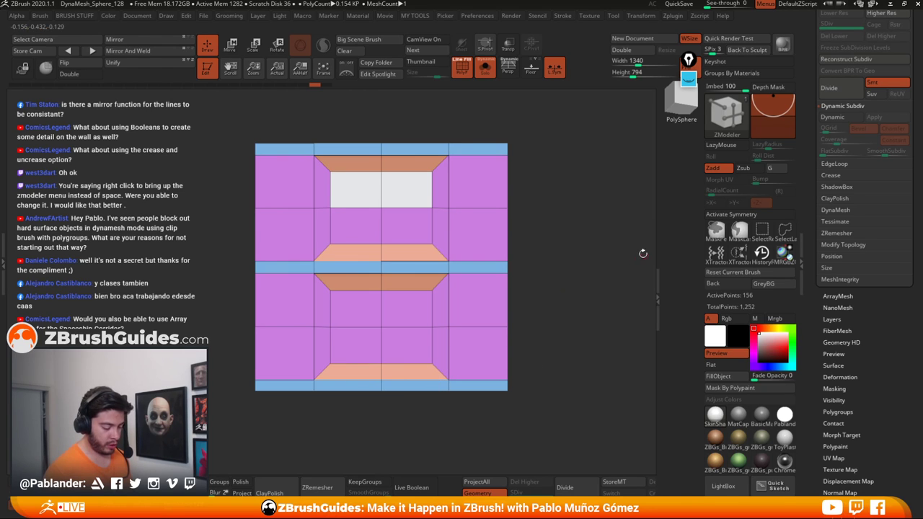
pyautogui.moveTo(414, 189); pyautogui.dragTo(411, 192)
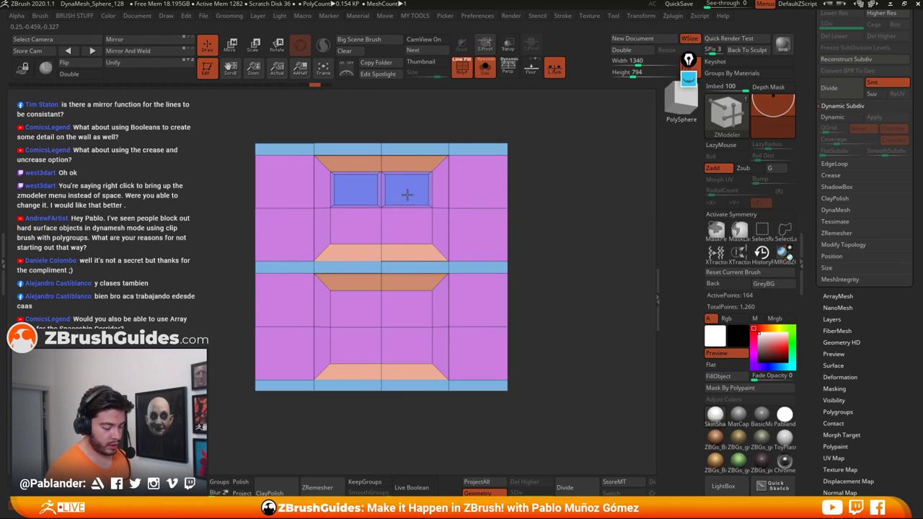
pyautogui.hotkey('ctrl', 'z')
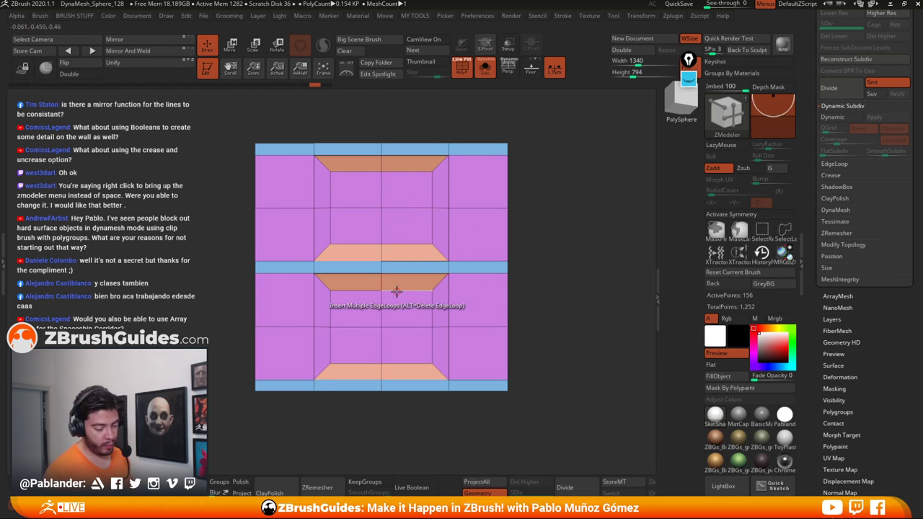
# Step: Mark all four quads in both recessed panels, inset each one individually with Inset Each Poly, and switch the polygroup of the insets
pyautogui.moveTo(408, 192)
pyautogui.keyDown('alt'); pyautogui.mouseDown()
pyautogui.moveTo(360, 202)
pyautogui.moveTo(405, 226)
pyautogui.mouseUp(); pyautogui.keyUp('alt')
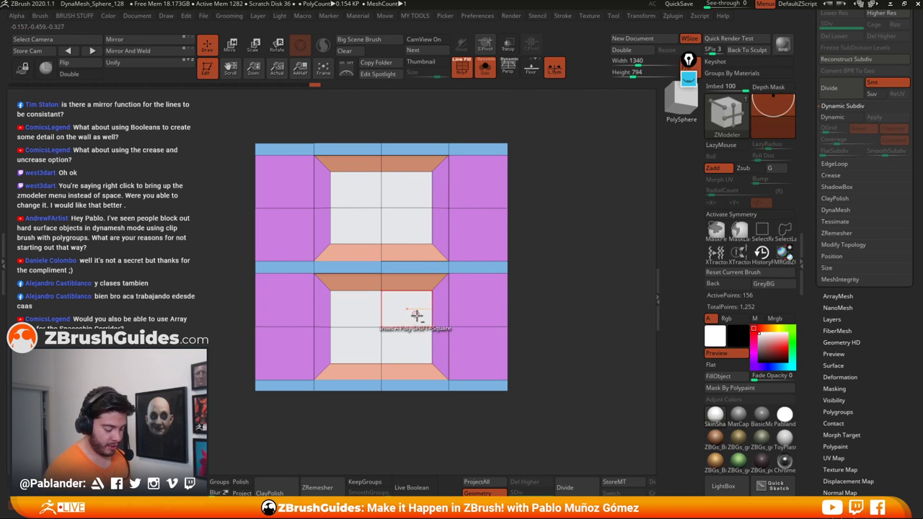
pyautogui.press('space')
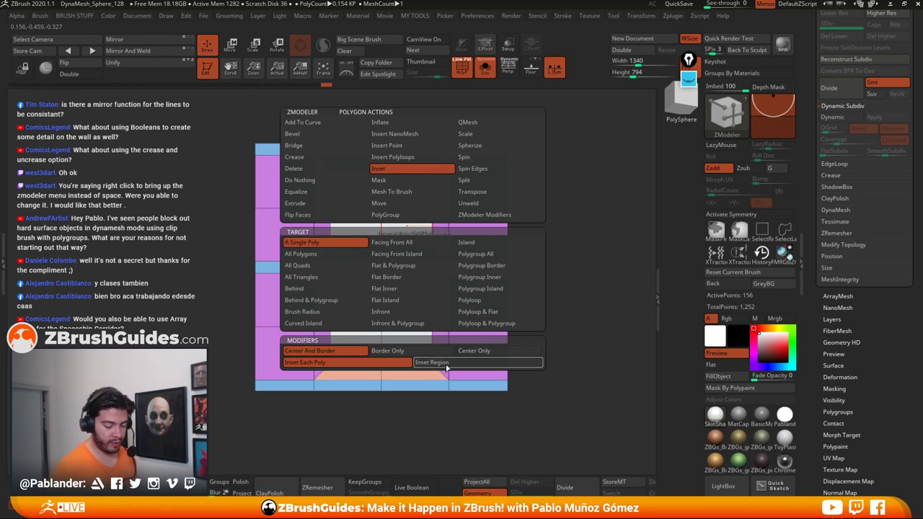
pyautogui.click(309, 365)
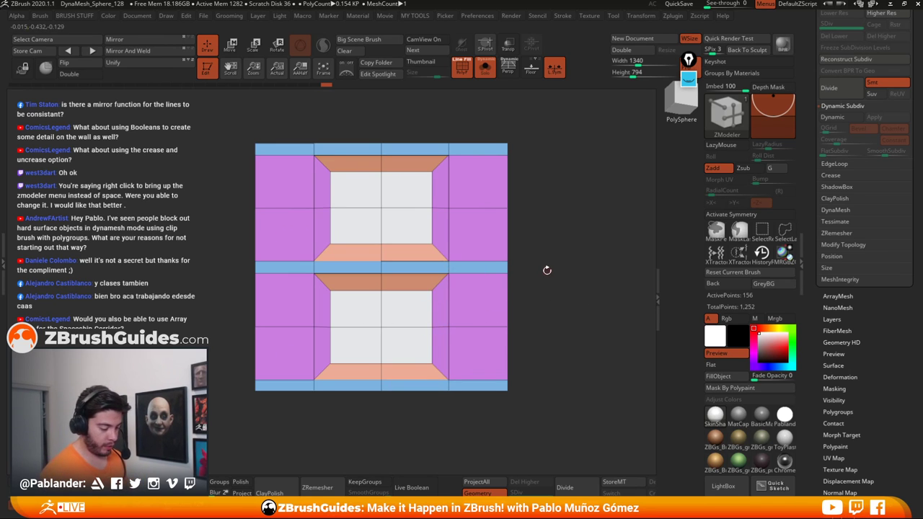
pyautogui.moveTo(546, 268); pyautogui.dragTo(541, 272)
pyautogui.moveTo(401, 313); pyautogui.dragTo(398, 316)
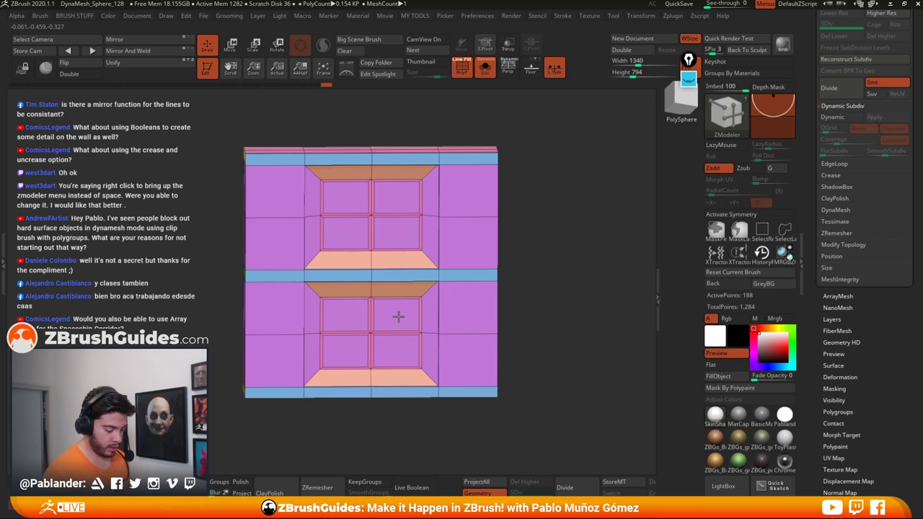
pyautogui.press('alt')
pyautogui.press('alt')
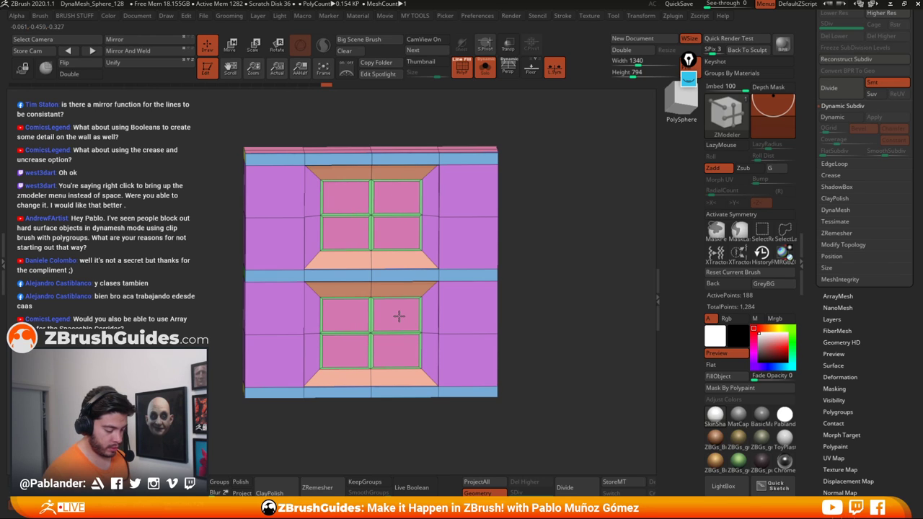
# Step: QMesh the inset quads of both recessed panels inward as small separate recesses
pyautogui.moveTo(526, 228); pyautogui.dragTo(560, 243)
pyautogui.press('space')
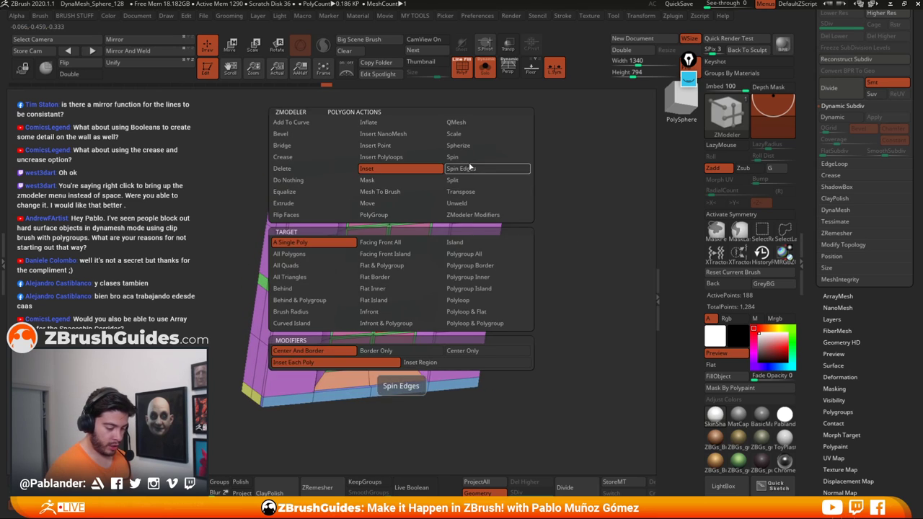
pyautogui.click(399, 317)
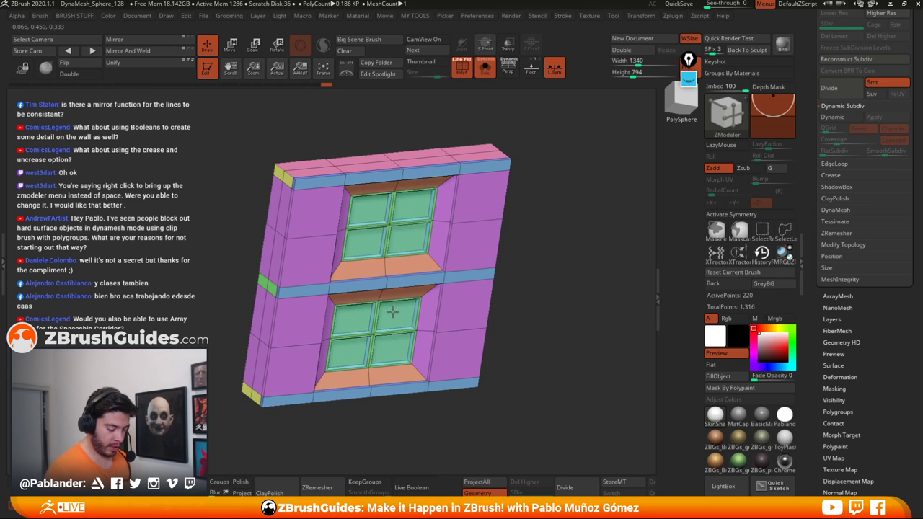
# Step: Preview the slab's four-pane insets with Dynamic Subdiv and no polyframe, and turn the preview off again
pyautogui.moveTo(537, 247); pyautogui.dragTo(560, 273)
pyautogui.moveTo(519, 223)
pyautogui.keyDown('shift'); pyautogui.mouseDown()
pyautogui.moveTo(550, 235)
pyautogui.moveTo(540, 248)
pyautogui.moveTo(541, 302)
pyautogui.moveTo(542, 253)
pyautogui.mouseUp(); pyautogui.keyUp('shift')
pyautogui.click(838, 119)
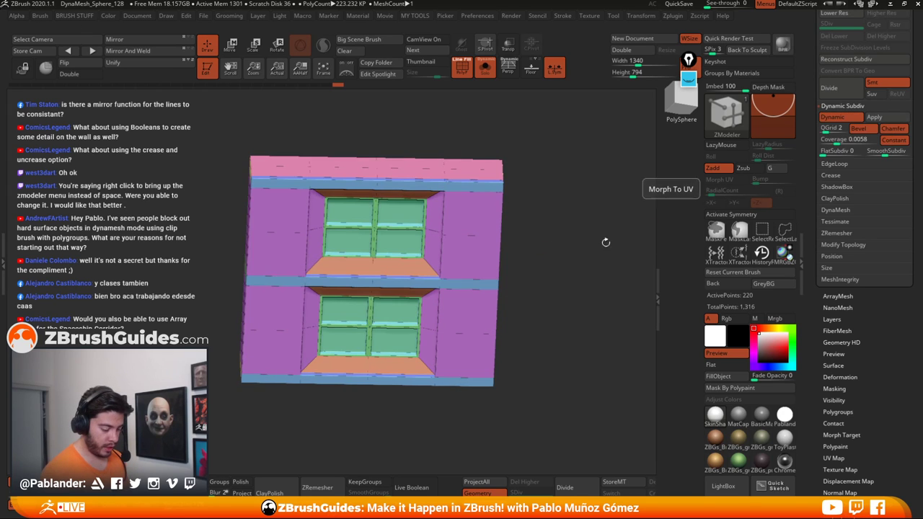
pyautogui.click(465, 69)
pyautogui.keyDown('shift'); pyautogui.moveTo(570, 325); pyautogui.dragTo(558, 267); pyautogui.keyUp('shift')
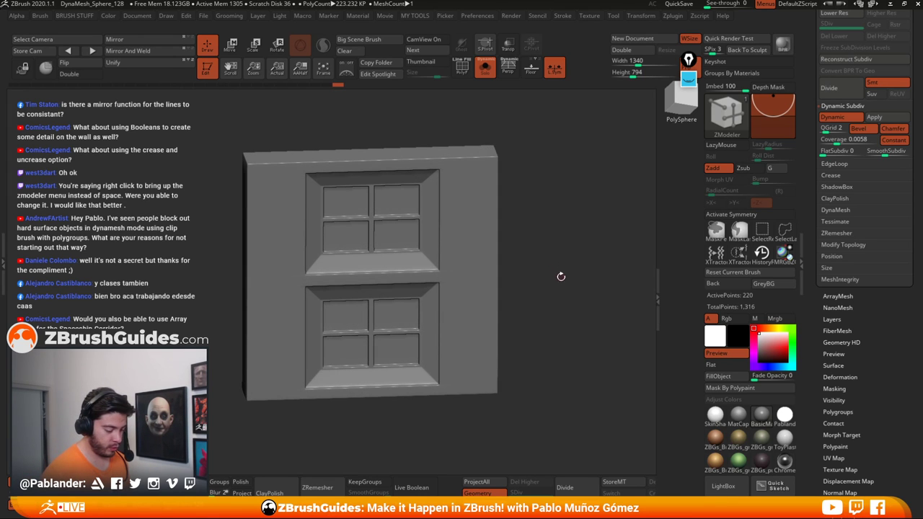
pyautogui.hotkey('shift', 'd')
# Step: Undo the extruded insets and the quad marking in both panels, and show the polyframe again in front view
pyautogui.hotkey('ctrl', 'z')
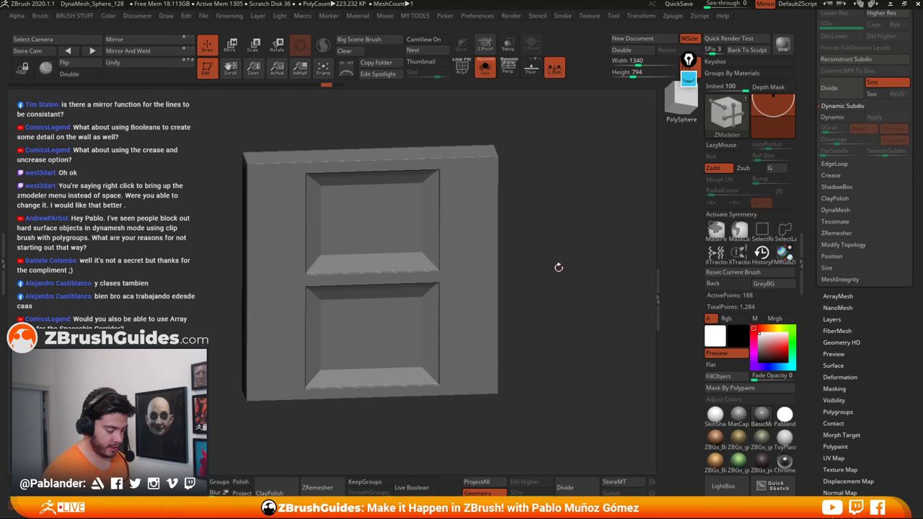
pyautogui.keyDown('shift'); pyautogui.moveTo(559, 266); pyautogui.dragTo(536, 192); pyautogui.keyUp('shift')
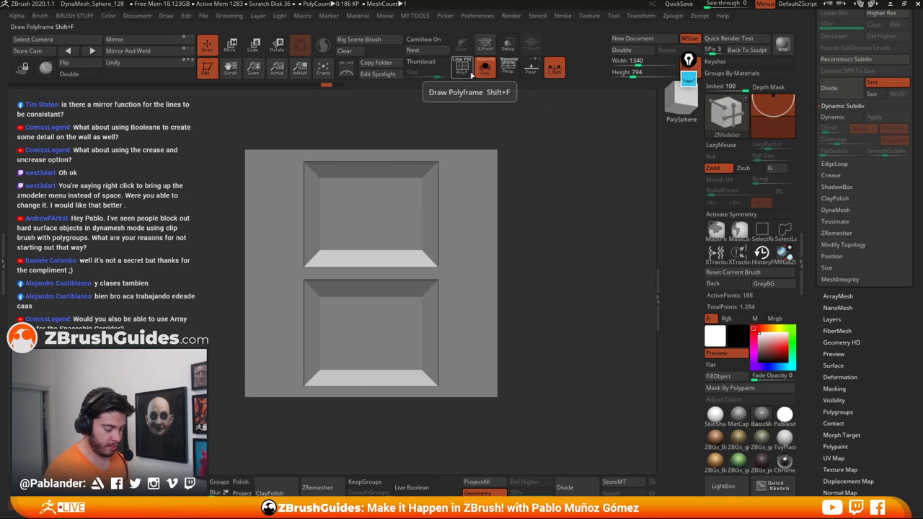
pyautogui.click(461, 67)
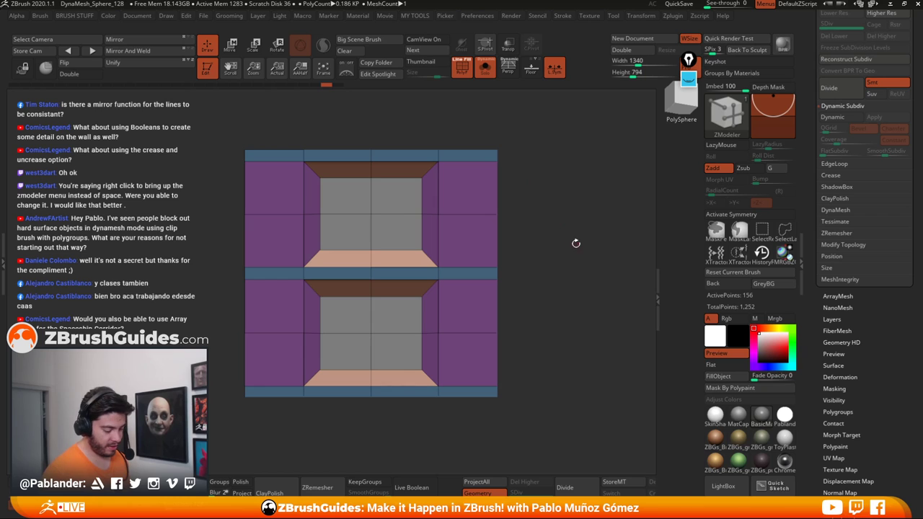
pyautogui.hotkey('ctrl', 'z')
pyautogui.hotkey('ctrl', 'z')
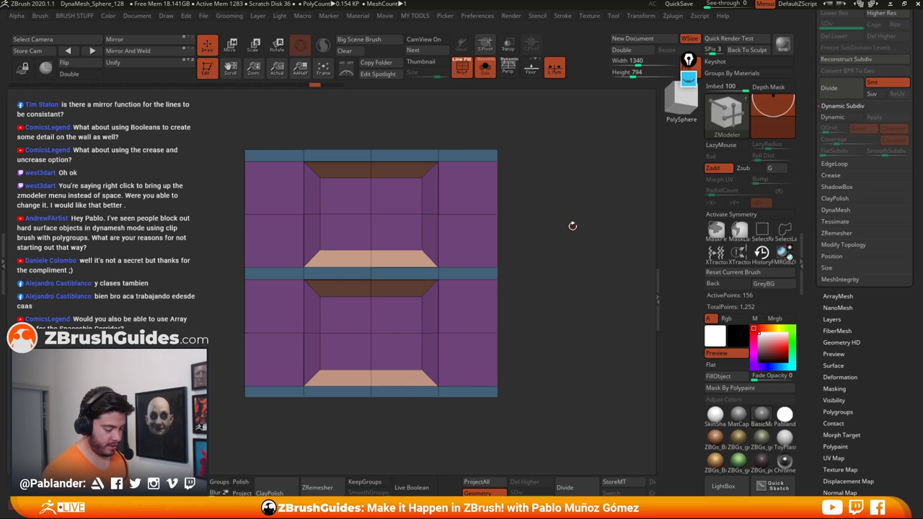
# Step: Mark all four quads in each recessed panel as a temporary polygroup and QMesh each panel floor inward in steps as one region
pyautogui.moveTo(572, 283); pyautogui.dragTo(441, 242)
pyautogui.click(422, 235)
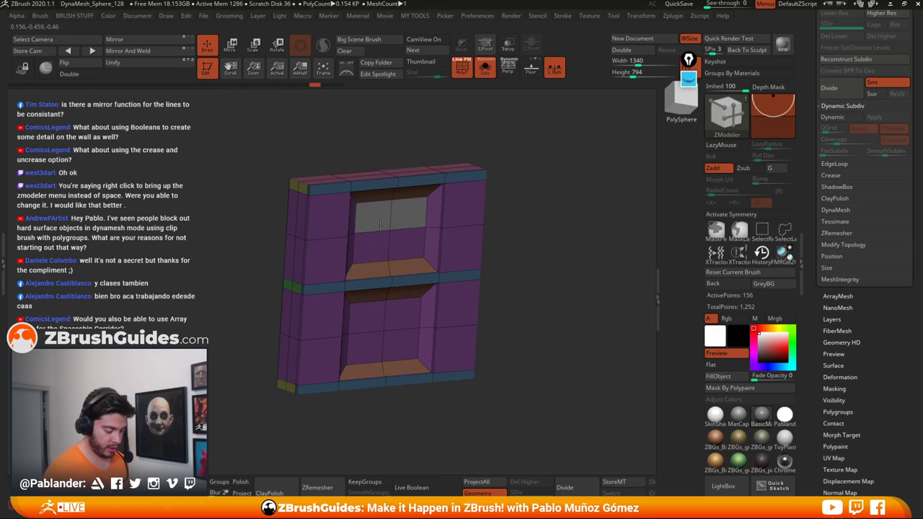
pyautogui.click(422, 303)
pyautogui.click(400, 316)
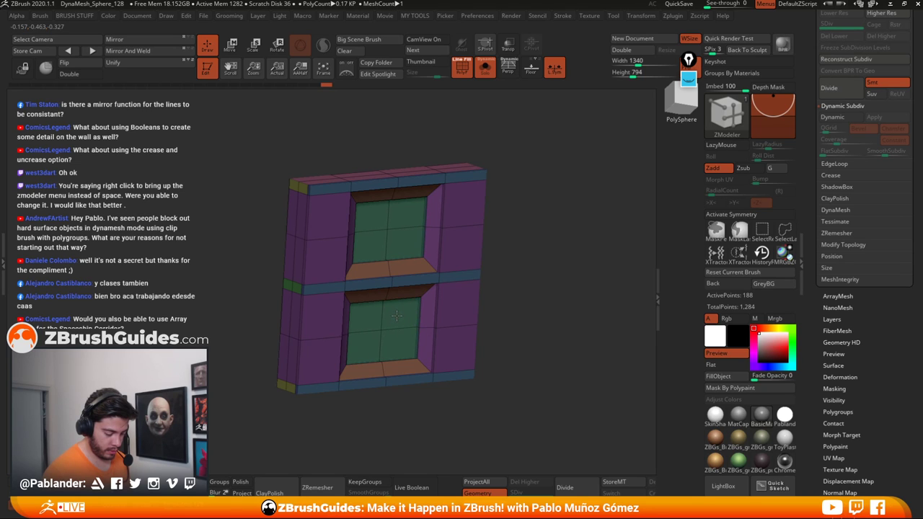
pyautogui.click(398, 315)
pyautogui.moveTo(530, 278)
pyautogui.mouseDown()
pyautogui.moveTo(540, 293)
pyautogui.moveTo(529, 286)
pyautogui.mouseUp()
pyautogui.hotkey('ctrl', 'z')
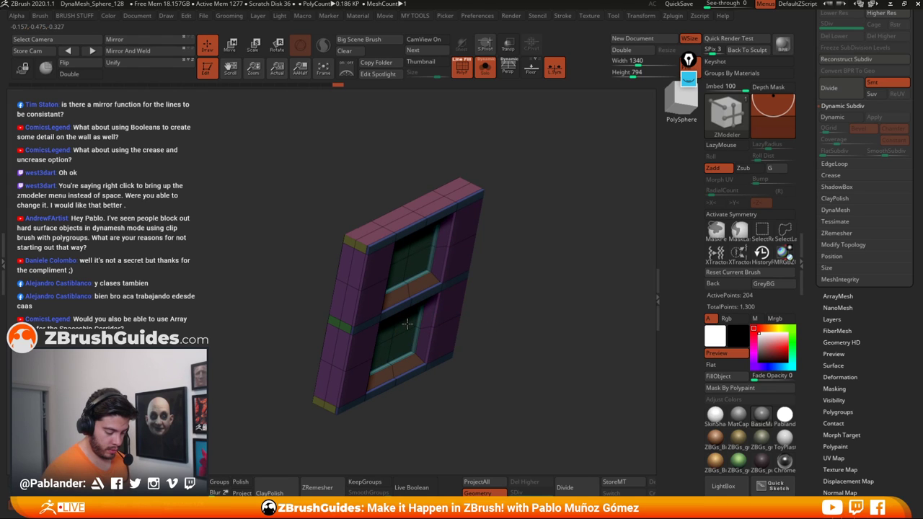
# Step: Preview the stepped panel recesses from the front with Dynamic Subdiv and the polyframe hidden
pyautogui.moveTo(504, 296); pyautogui.dragTo(521, 256)
pyautogui.hotkey('shift', 'f')
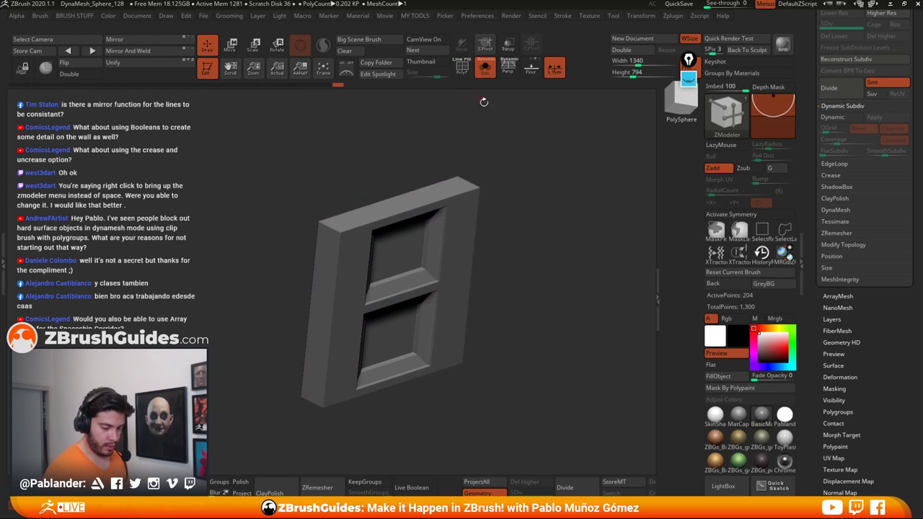
pyautogui.click(832, 117)
pyautogui.moveTo(599, 274); pyautogui.dragTo(531, 313)
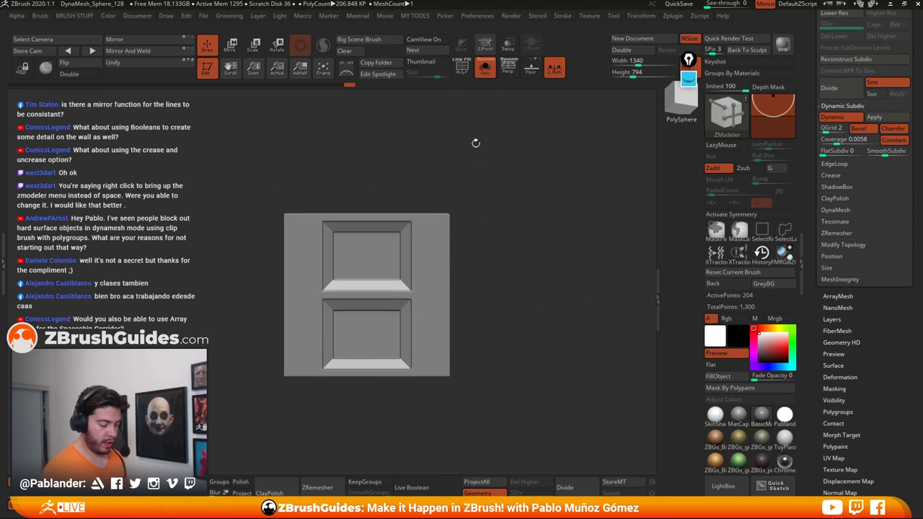
# Step: Check the slab with the other corridor parts visible, isolate it with the polyframe on, and turn off Dynamic Subdiv
pyautogui.click(485, 67)
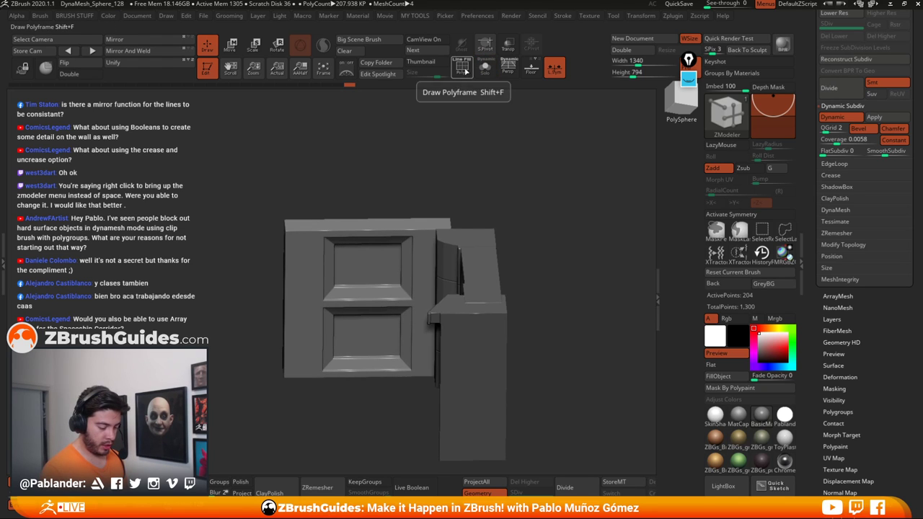
pyautogui.click(462, 66)
pyautogui.click(485, 66)
pyautogui.keyDown('shift'); pyautogui.moveTo(489, 124); pyautogui.dragTo(550, 155); pyautogui.keyUp('shift')
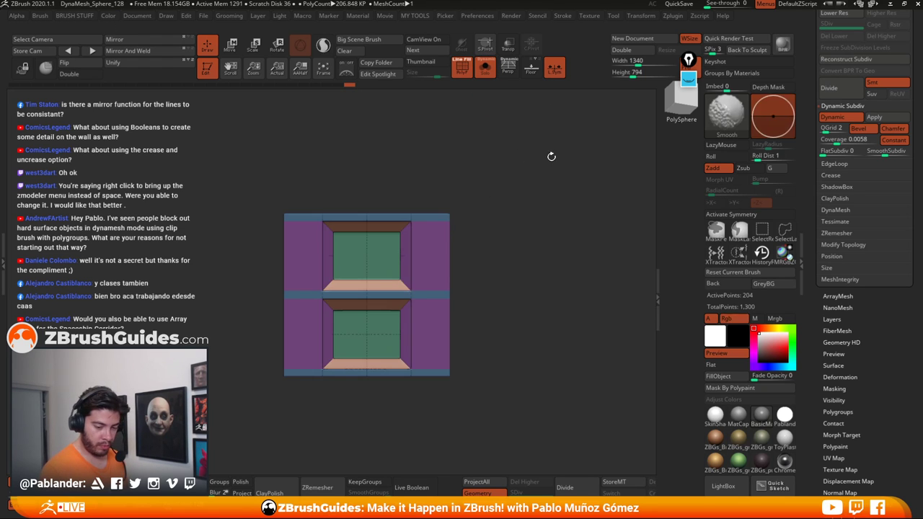
pyautogui.click(838, 117)
pyautogui.keyDown('alt'); pyautogui.moveTo(618, 204); pyautogui.dragTo(621, 249); pyautogui.keyUp('alt')
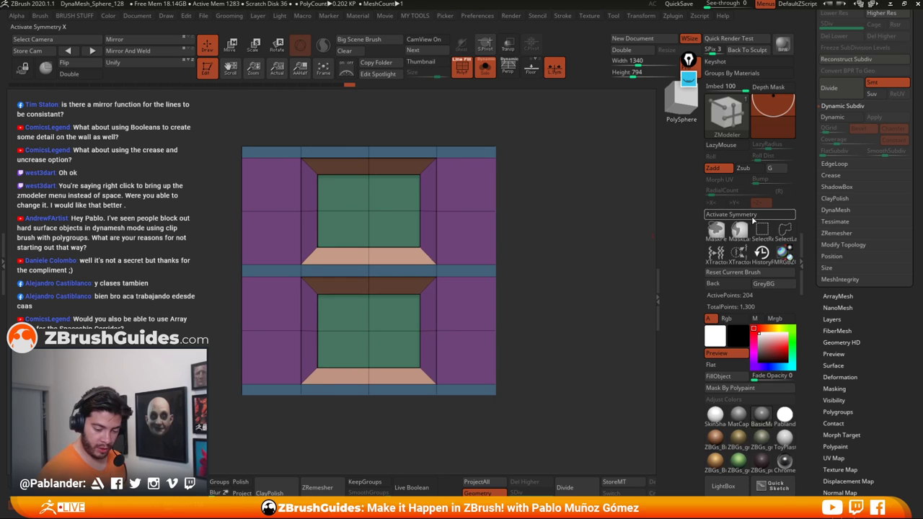
# Step: With Z symmetry and the SkinShade material active, insert a single edge loop just outside the recessed panels along both sides
pyautogui.click(748, 215)
pyautogui.click(719, 423)
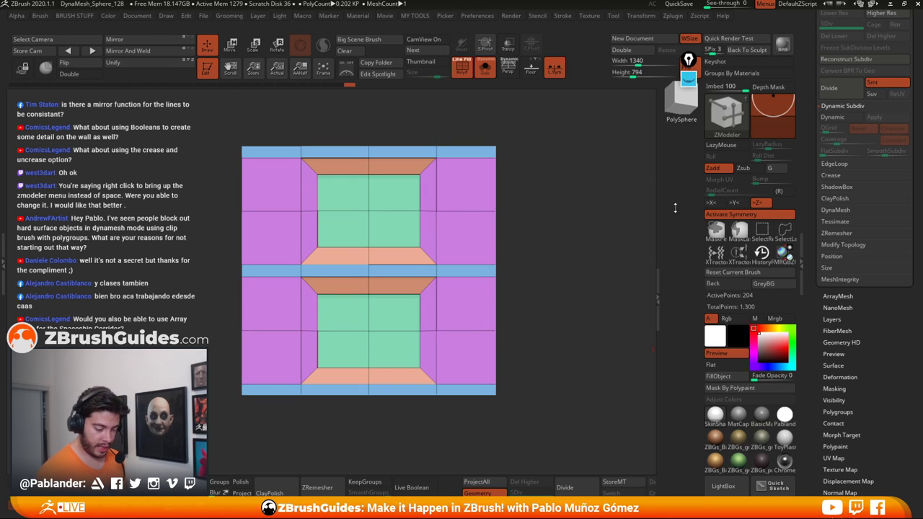
pyautogui.press('space')
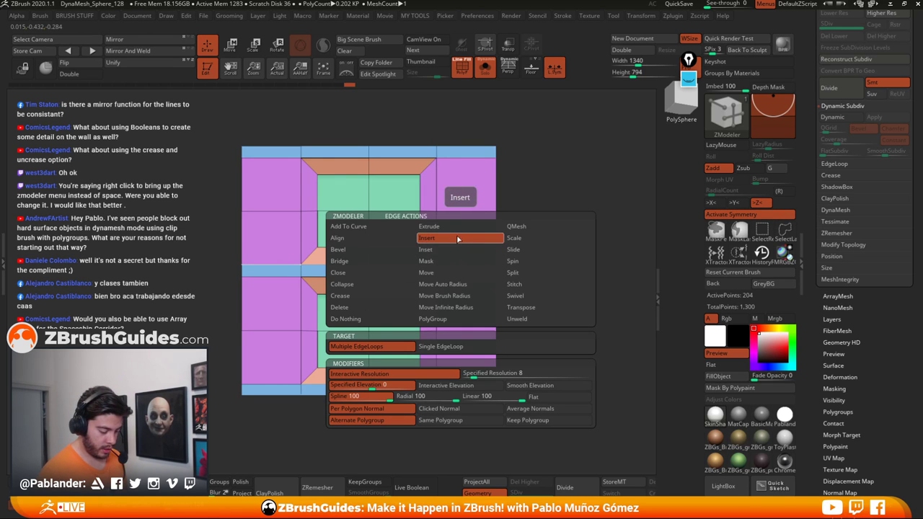
pyautogui.press('space')
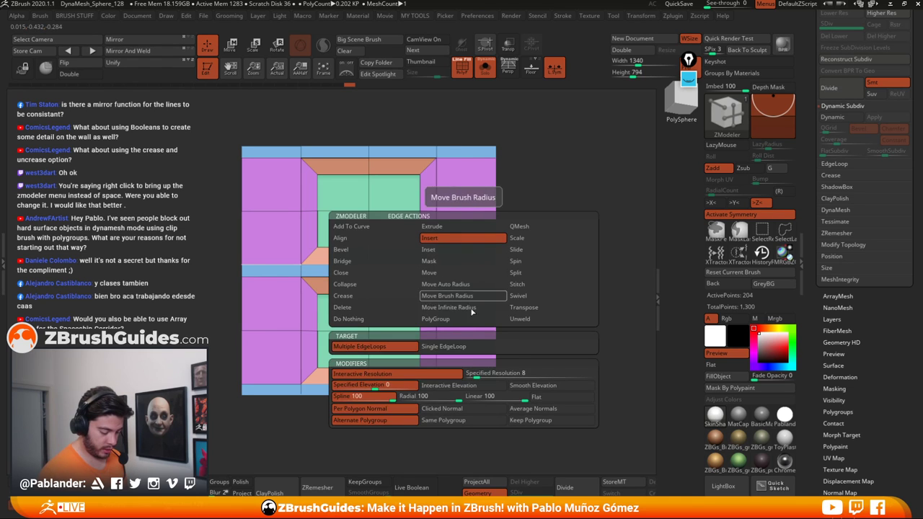
pyautogui.moveTo(457, 263); pyautogui.dragTo(449, 266)
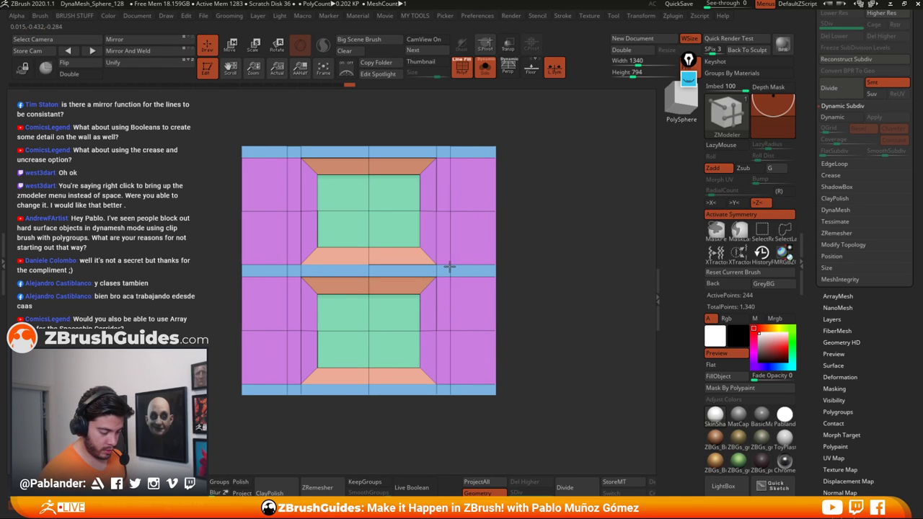
pyautogui.press('space')
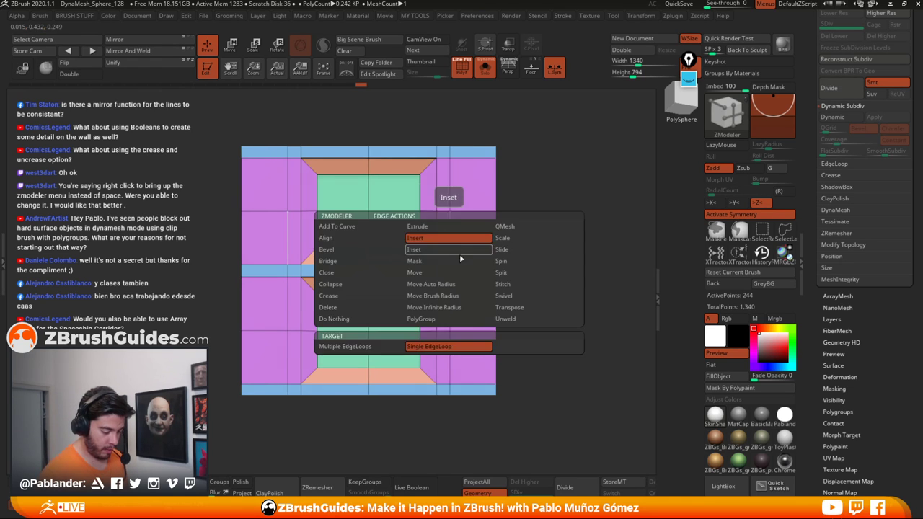
pyautogui.click(466, 261)
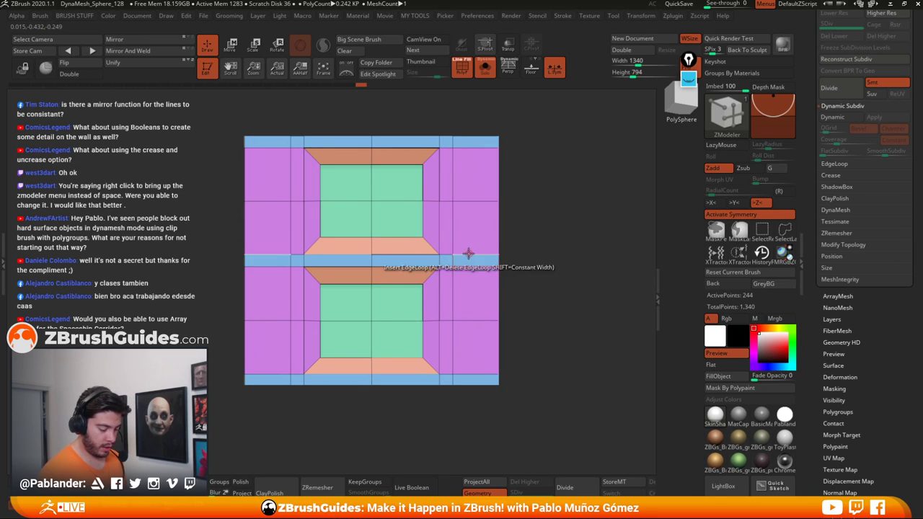
# Step: Isolate the middle points of the slab's outer side loops with an inverted mask and scale them outward along Z into angled bends
pyautogui.keyDown('ctrl'); pyautogui.moveTo(546, 186); pyautogui.dragTo(457, 267); pyautogui.keyUp('ctrl')
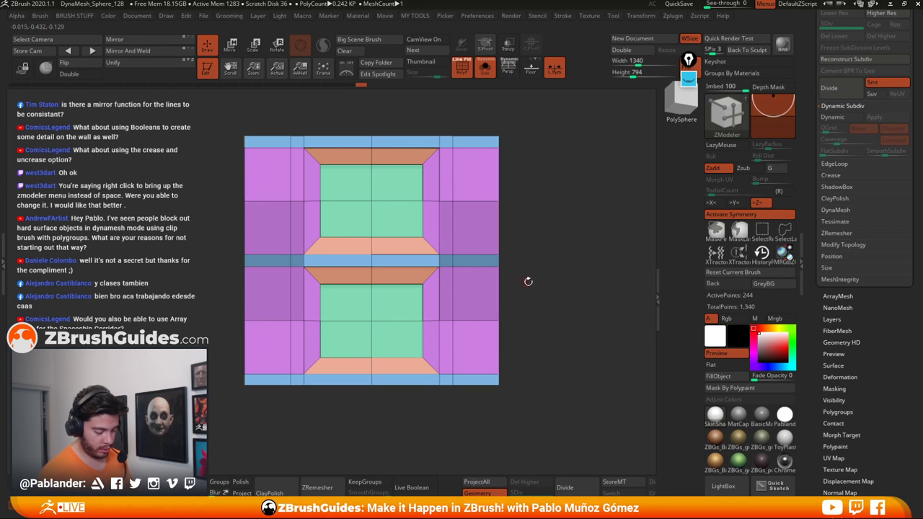
pyautogui.keyDown('ctrl'); pyautogui.click(547, 271); pyautogui.keyUp('ctrl')
pyautogui.press('w')
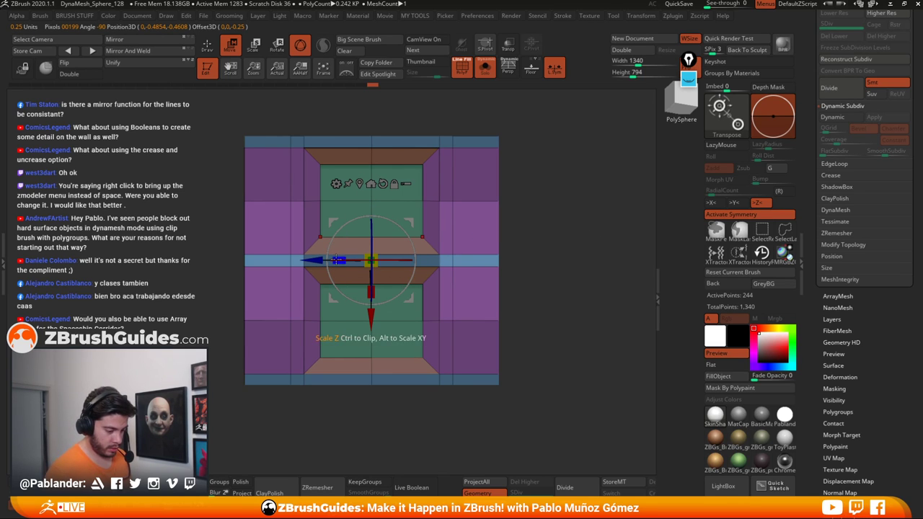
pyautogui.moveTo(335, 261); pyautogui.dragTo(329, 257)
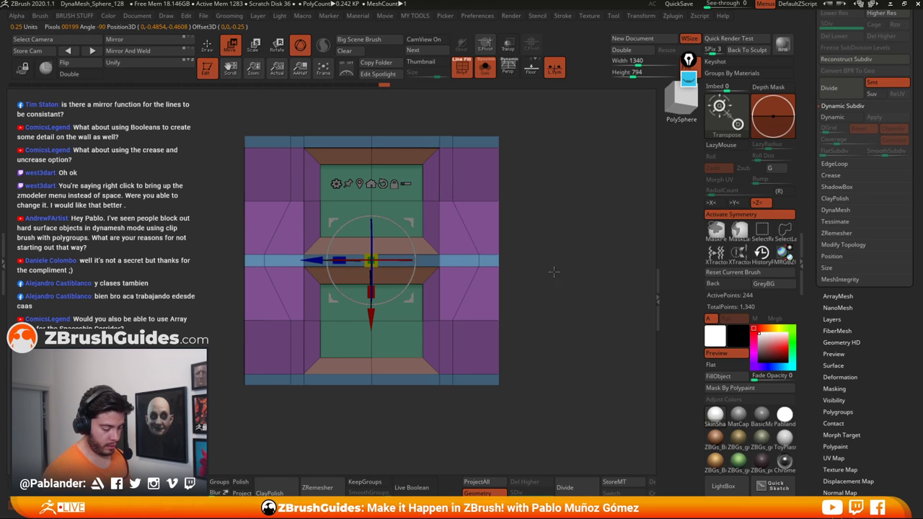
pyautogui.press('q')
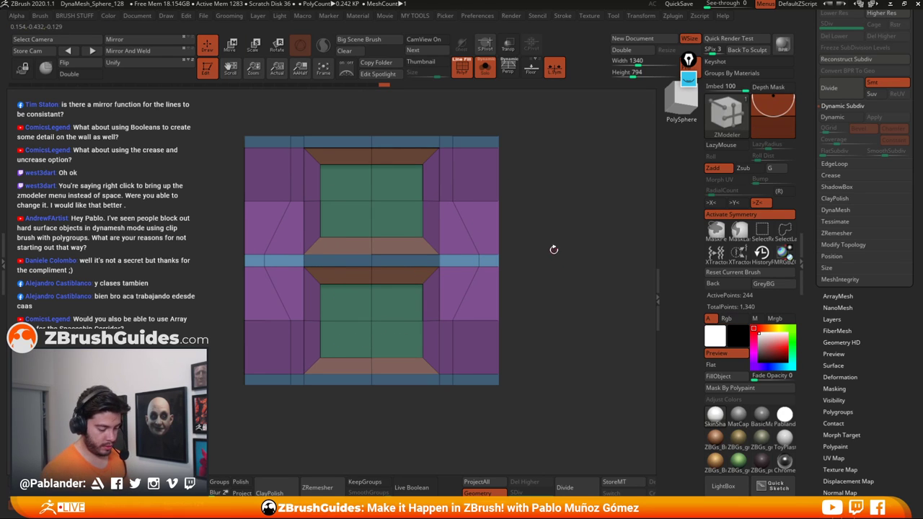
# Step: Bevel the bent side edge loops into narrow strips and QMesh the strips inward with the Polygroup All target to form panel grooves
pyautogui.press('space')
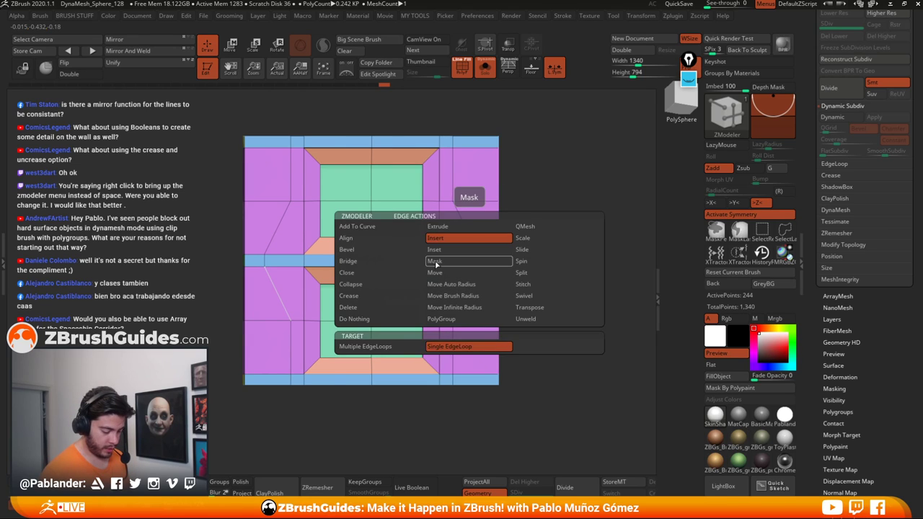
pyautogui.click(469, 230)
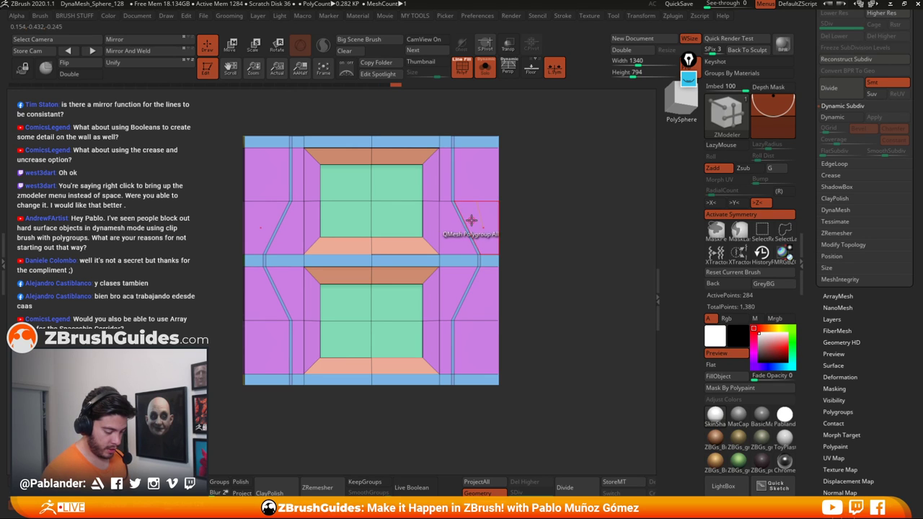
pyautogui.moveTo(537, 226); pyautogui.dragTo(479, 258)
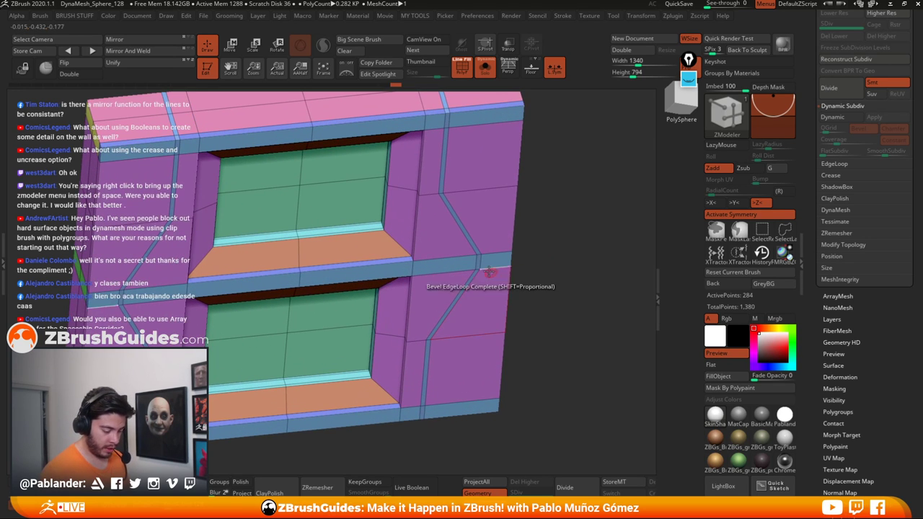
pyautogui.press('space')
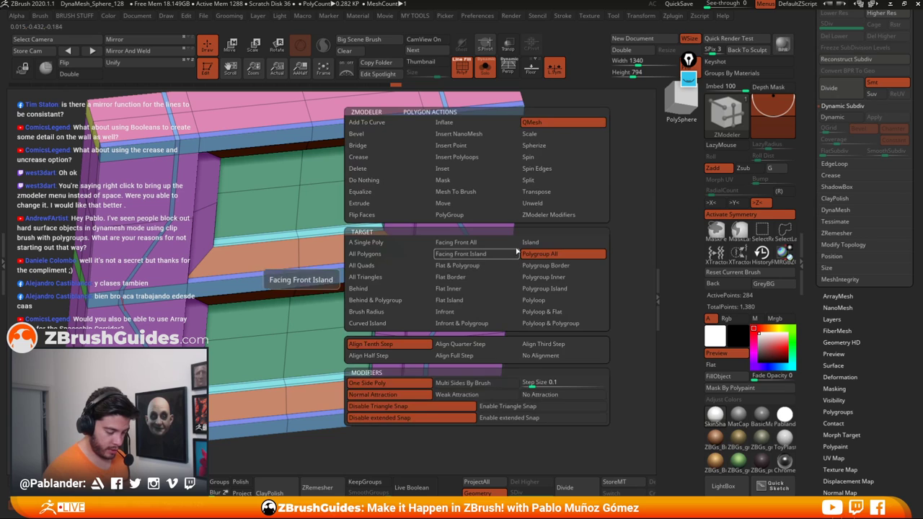
pyautogui.click(465, 249)
pyautogui.press('space')
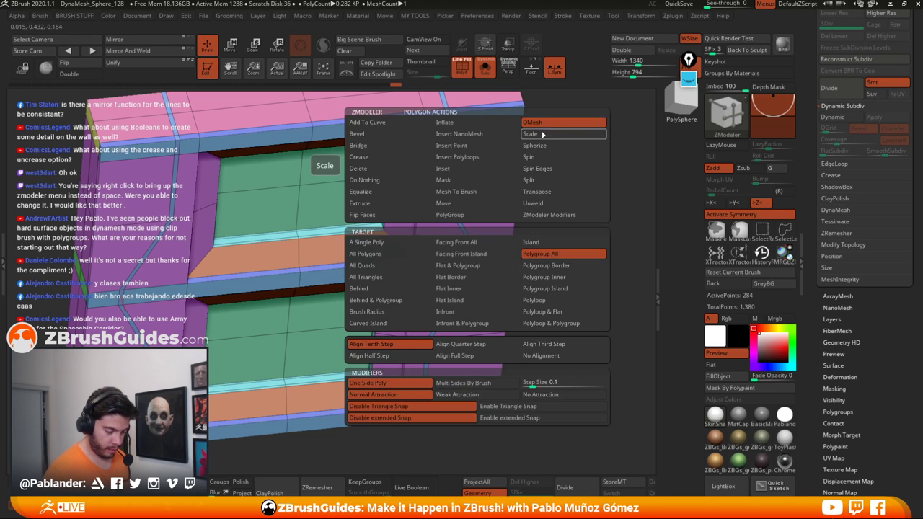
pyautogui.click(477, 258)
pyautogui.moveTo(478, 260); pyautogui.dragTo(476, 252)
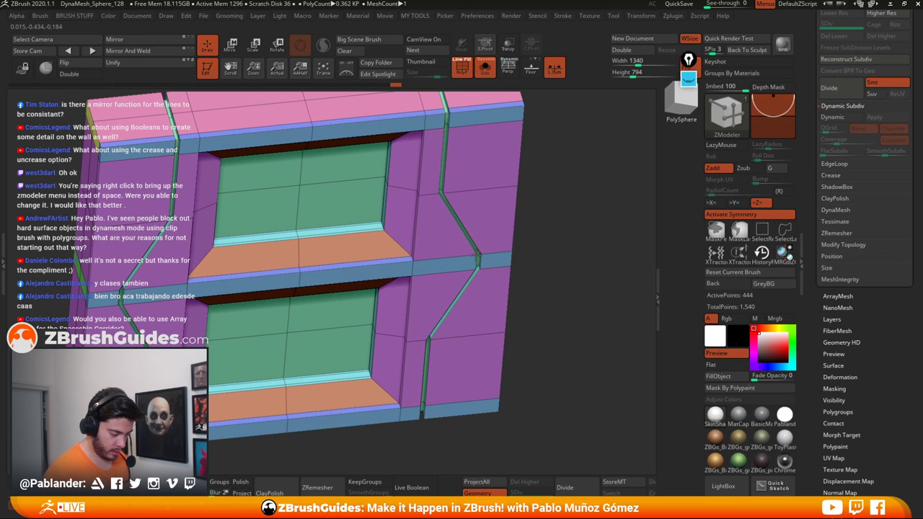
# Step: Turn on Dynamic Subdiv for the ceiling slab and hide the polyframe to inspect the grooves and recessed panels
pyautogui.keyDown('ctrl'); pyautogui.moveTo(500, 240); pyautogui.dragTo(601, 195, button='right'); pyautogui.keyUp('ctrl')
pyautogui.click(842, 117)
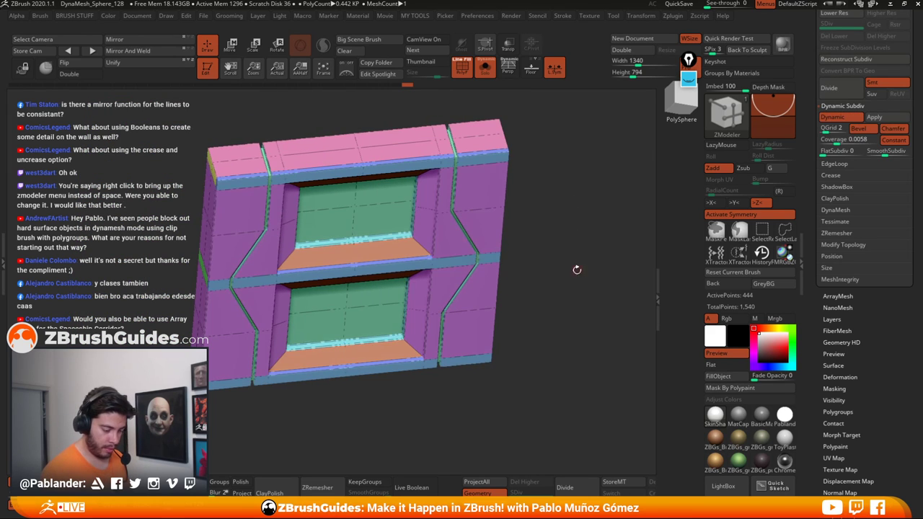
pyautogui.keyDown('shift'); pyautogui.moveTo(577, 269); pyautogui.dragTo(575, 261, button='right'); pyautogui.keyUp('shift')
pyautogui.click(466, 67)
pyautogui.keyDown('ctrl'); pyautogui.moveTo(549, 202); pyautogui.dragTo(542, 295, button='right'); pyautogui.keyUp('ctrl')
pyautogui.moveTo(543, 259); pyautogui.dragTo(598, 310, button='right')
# Step: Reduce the Dynamic Subdiv bevel Coverage to about 0.0014 and turn off Chamfer
pyautogui.moveTo(837, 142); pyautogui.dragTo(831, 142)
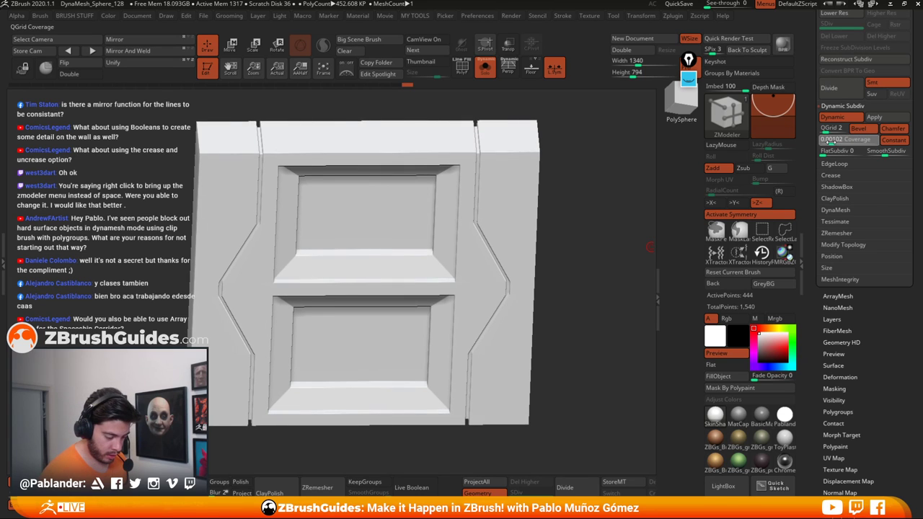
pyautogui.click(835, 139)
pyautogui.write('0.00125')
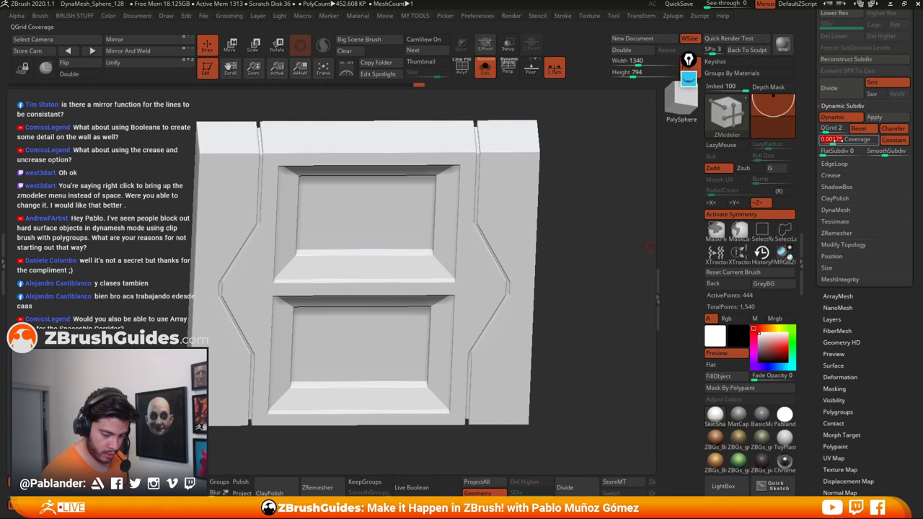
pyautogui.click(889, 130)
pyautogui.moveTo(831, 140); pyautogui.dragTo(833, 140)
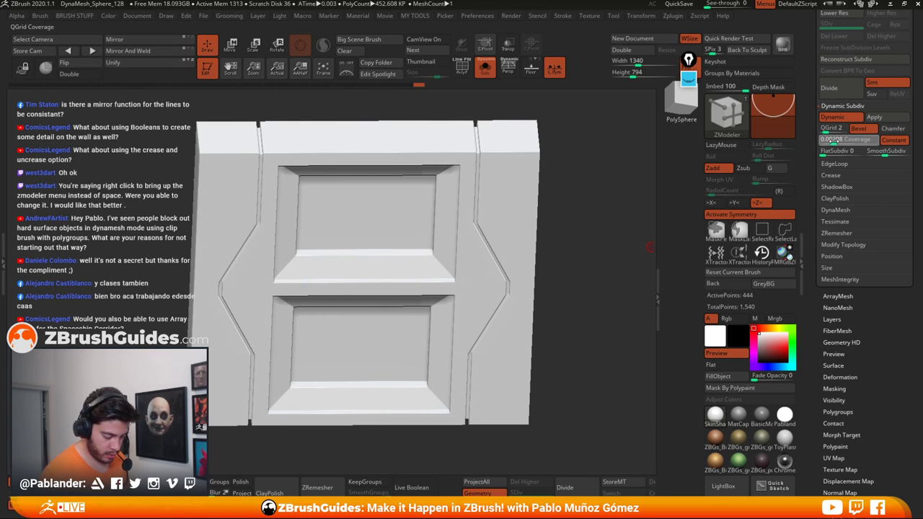
# Step: Show the other corridor parts with the BasicMaterial active and check the ceiling slab against the wall from several angles
pyautogui.keyDown('alt'); pyautogui.moveTo(650, 247); pyautogui.dragTo(504, 103); pyautogui.keyUp('alt')
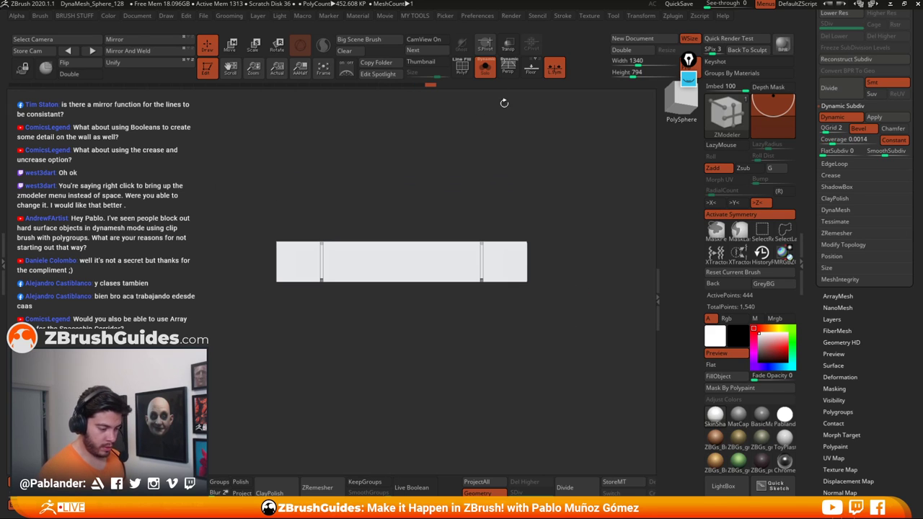
pyautogui.click(485, 67)
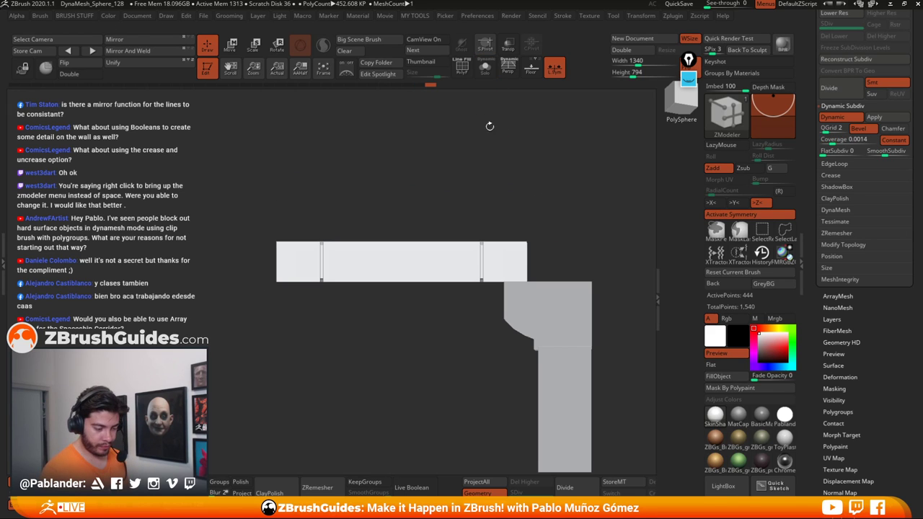
pyautogui.click(762, 415)
pyautogui.keyDown('alt'); pyautogui.moveTo(620, 375); pyautogui.dragTo(461, 310); pyautogui.keyUp('alt')
pyautogui.moveTo(556, 274); pyautogui.dragTo(589, 229)
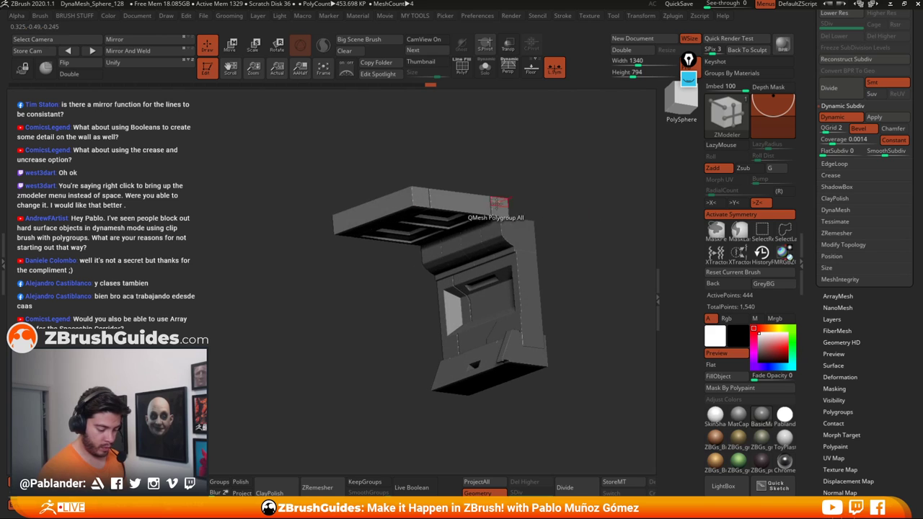
pyautogui.moveTo(586, 295); pyautogui.dragTo(577, 289)
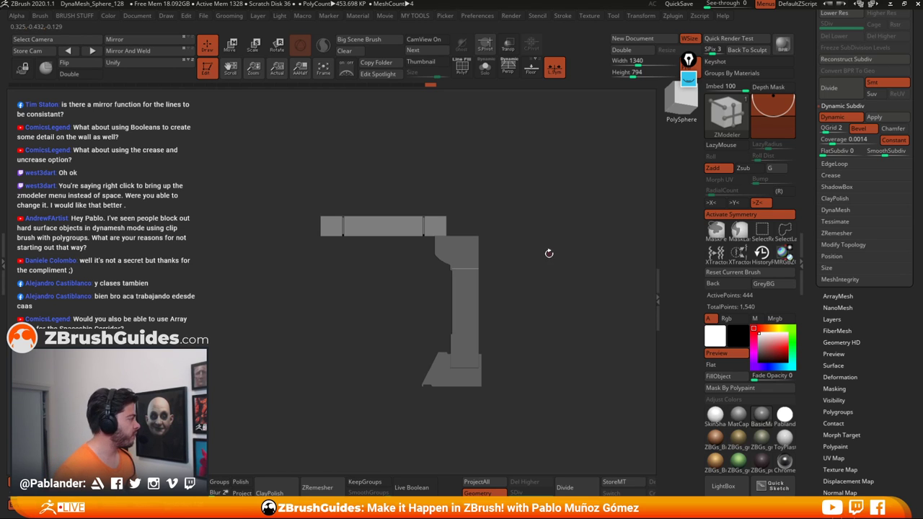
# Step: Quick-save the project
pyautogui.keyDown('alt'); pyautogui.moveTo(557, 253); pyautogui.dragTo(550, 239); pyautogui.keyUp('alt')
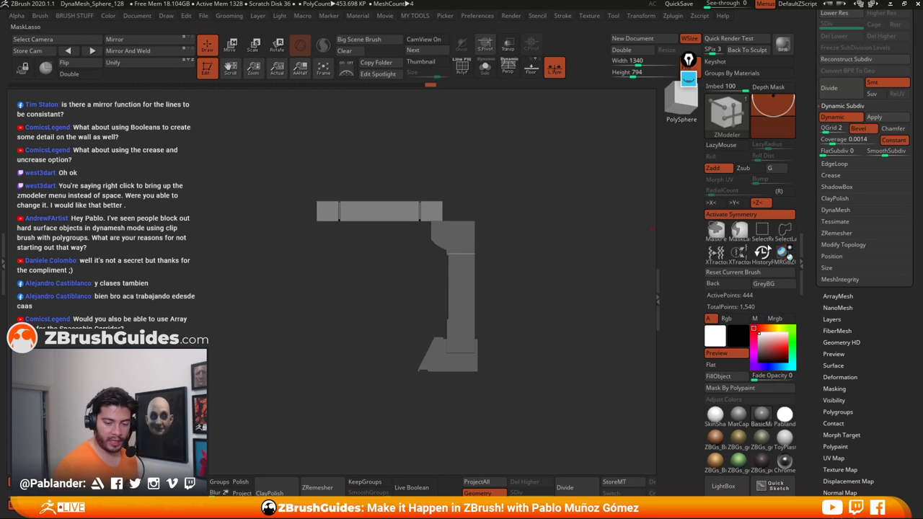
pyautogui.moveTo(838, 327); pyautogui.dragTo(835, 505)
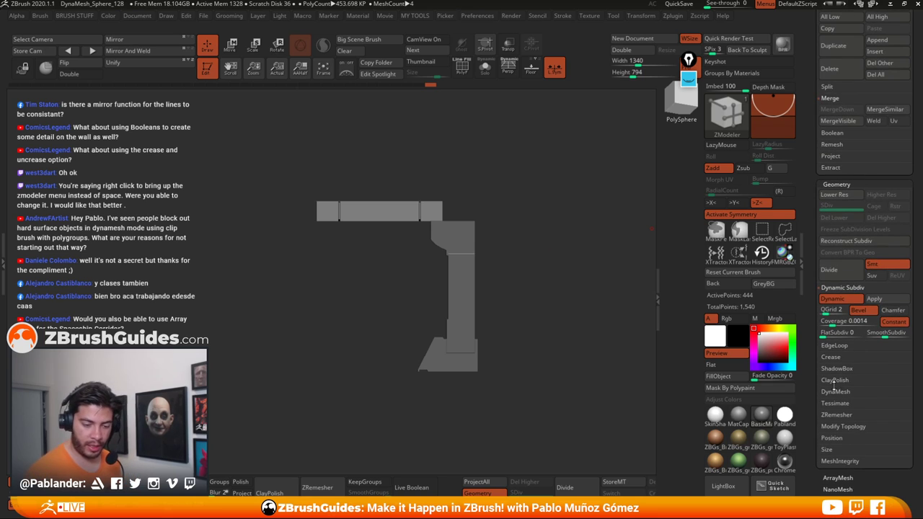
pyautogui.click(678, 4)
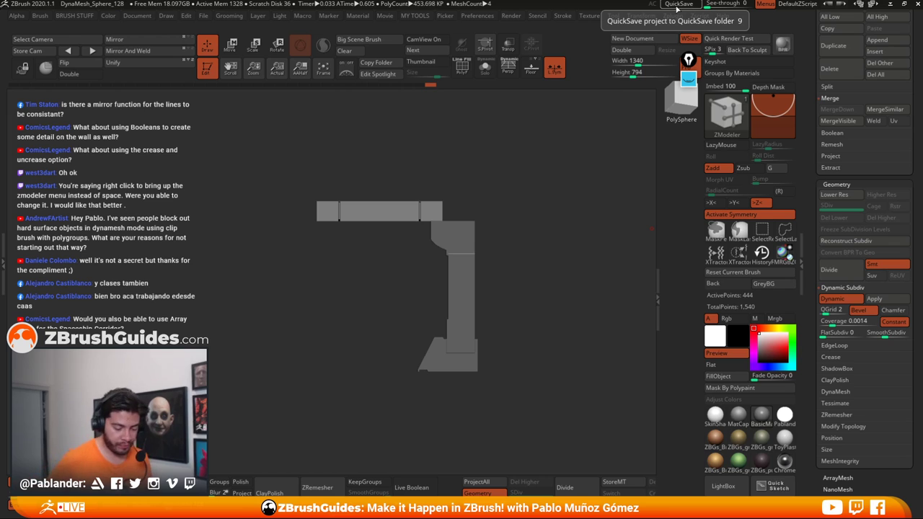
# Step: Select the upper wall piece beneath the slab and, with the polyframe on, move its top inner edge inward about 0.05 units using a mask
pyautogui.moveTo(502, 234); pyautogui.dragTo(537, 266)
pyautogui.keyDown('alt'); pyautogui.click(483, 229); pyautogui.keyUp('alt')
pyautogui.moveTo(535, 226); pyautogui.dragTo(569, 260)
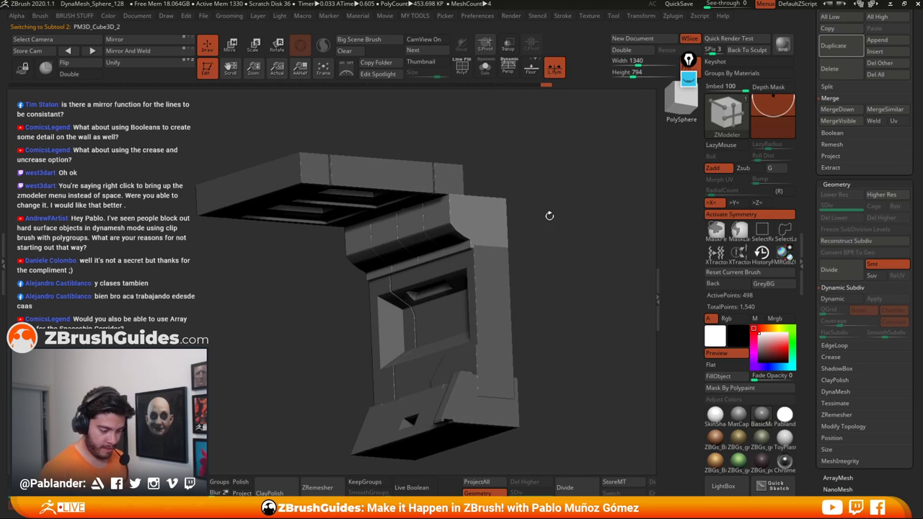
pyautogui.click(461, 66)
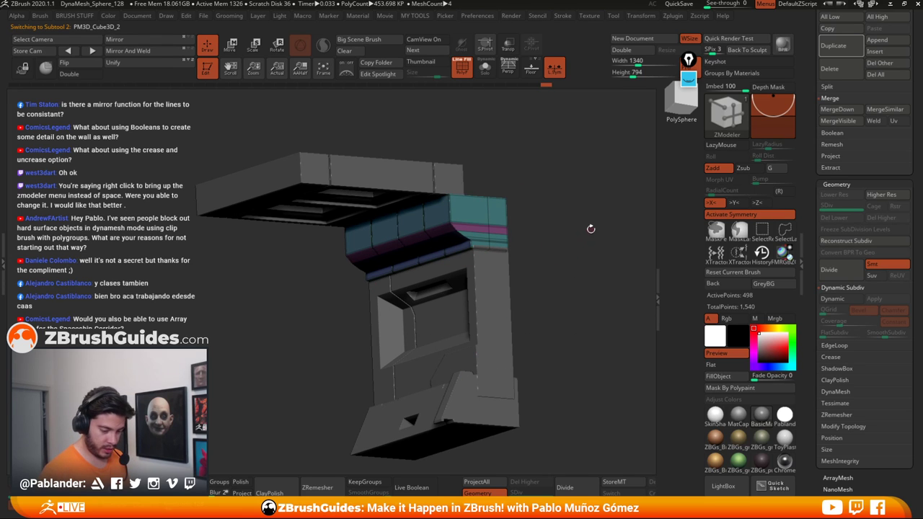
pyautogui.moveTo(586, 230); pyautogui.dragTo(454, 255)
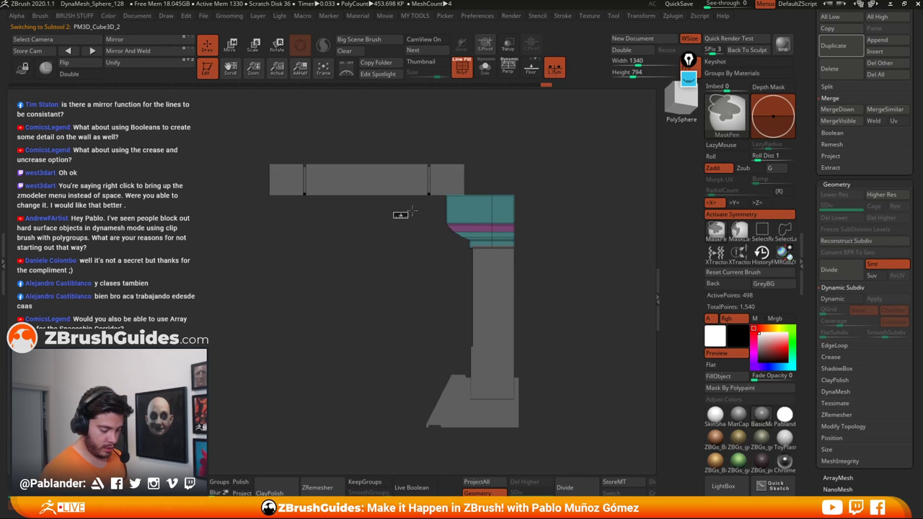
pyautogui.keyDown('ctrl'); pyautogui.moveTo(393, 218); pyautogui.dragTo(486, 132); pyautogui.keyUp('ctrl')
pyautogui.press('w')
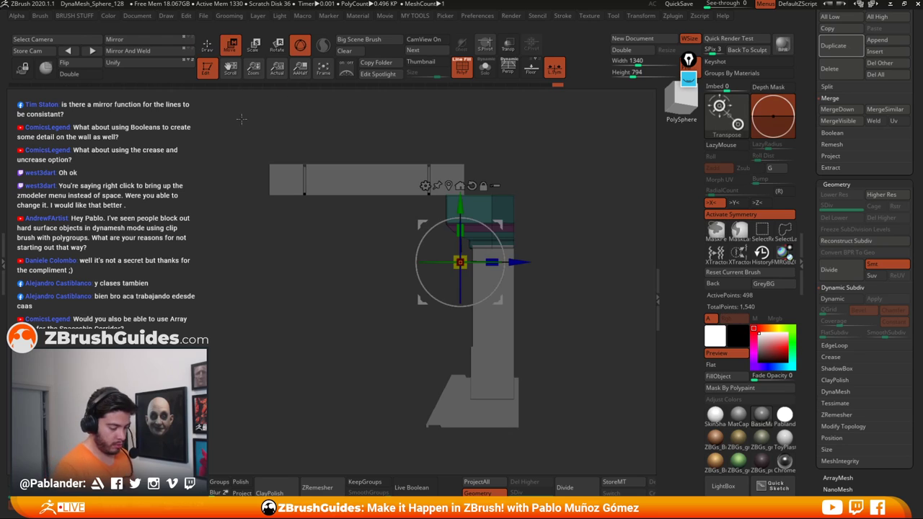
pyautogui.moveTo(517, 258); pyautogui.dragTo(504, 257)
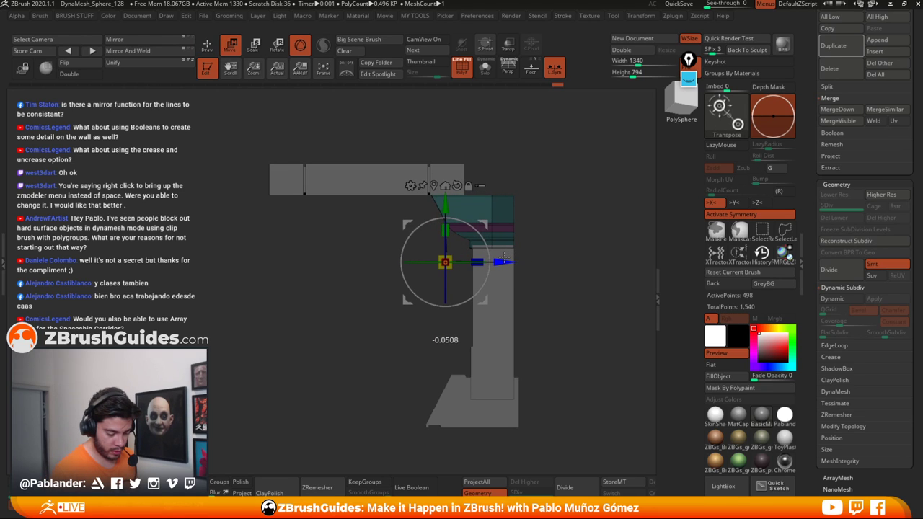
pyautogui.press('q')
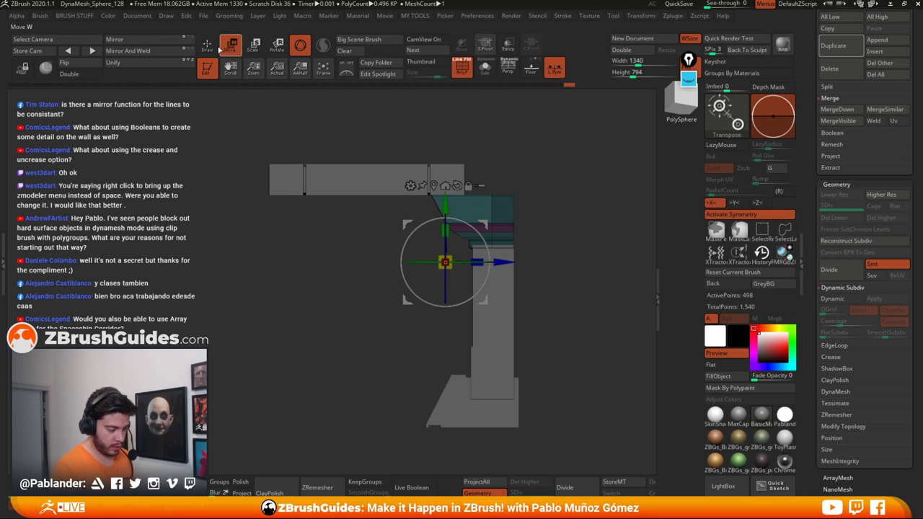
pyautogui.keyDown('ctrl'); pyautogui.click(582, 235); pyautogui.keyUp('ctrl')
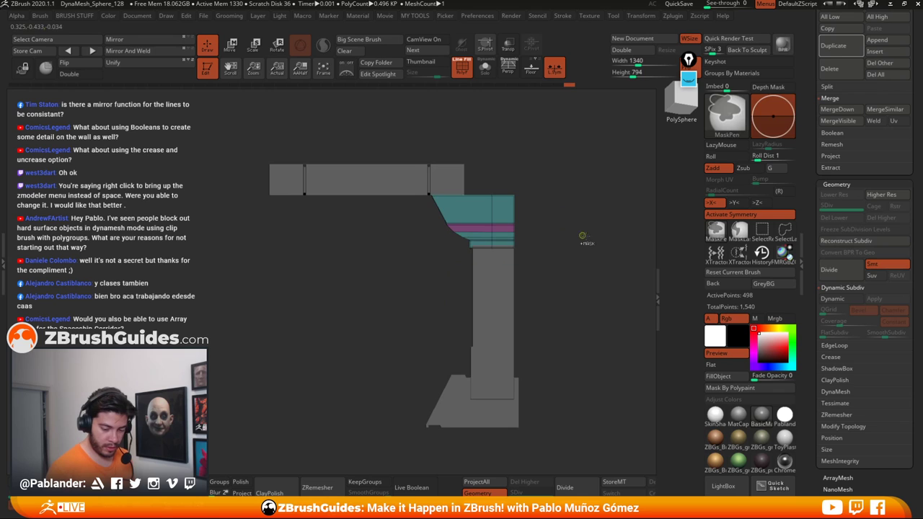
# Step: Preview the reshaped upper wall piece with Dynamic Subdiv, both isolated and alongside the neighbouring corridor parts
pyautogui.click(831, 298)
pyautogui.moveTo(631, 291); pyautogui.dragTo(593, 279)
pyautogui.click(484, 66)
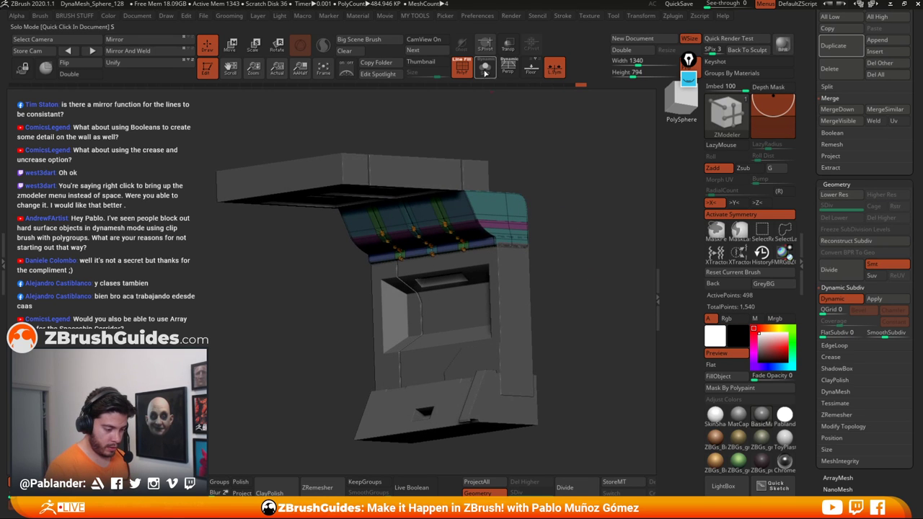
pyautogui.moveTo(597, 197); pyautogui.dragTo(549, 313)
pyautogui.click(462, 68)
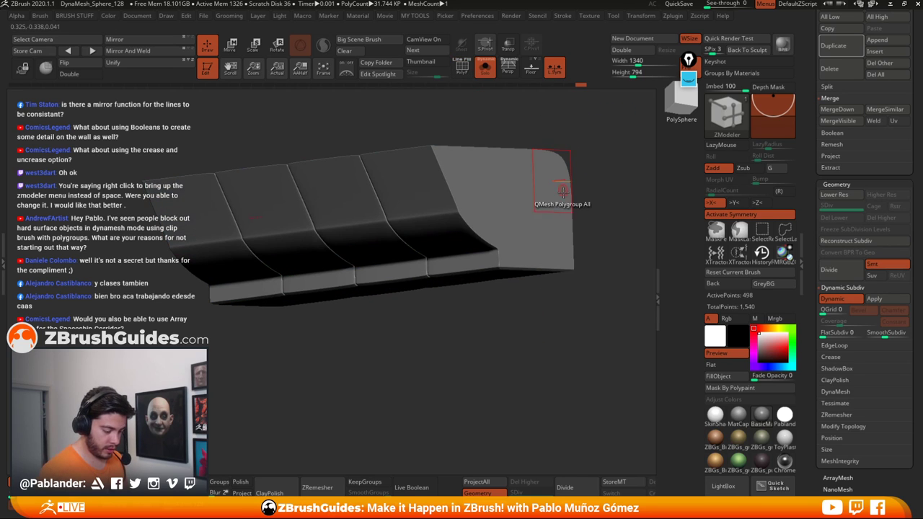
pyautogui.click(484, 66)
pyautogui.click(462, 68)
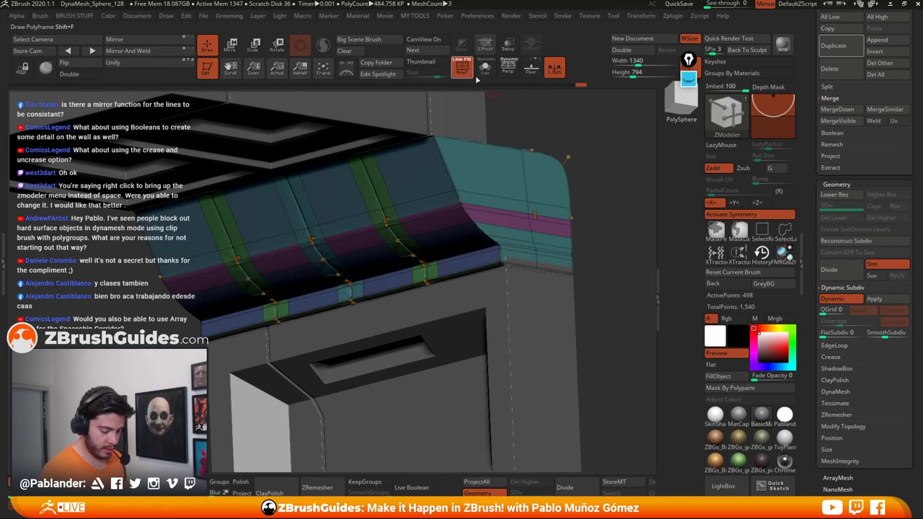
# Step: With SkinShade active and Dynamic Subdiv off, isolate the upper wall piece and delete the complete edge loop just above its magenta band
pyautogui.click(719, 420)
pyautogui.click(838, 298)
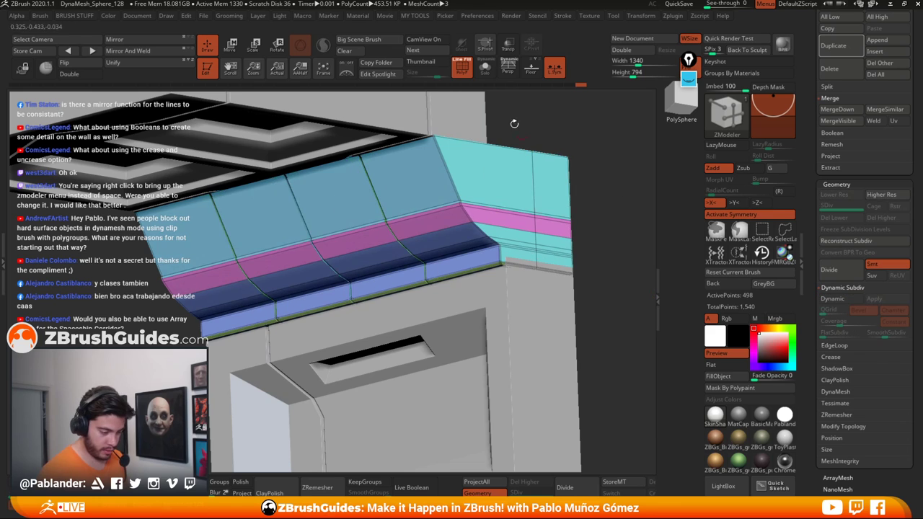
pyautogui.click(484, 66)
pyautogui.moveTo(539, 158); pyautogui.dragTo(480, 210, button='right')
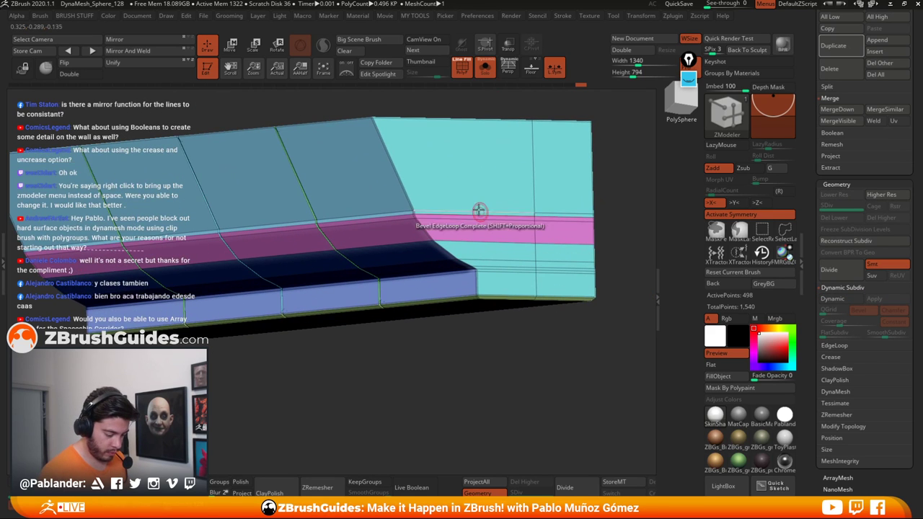
pyautogui.press('space')
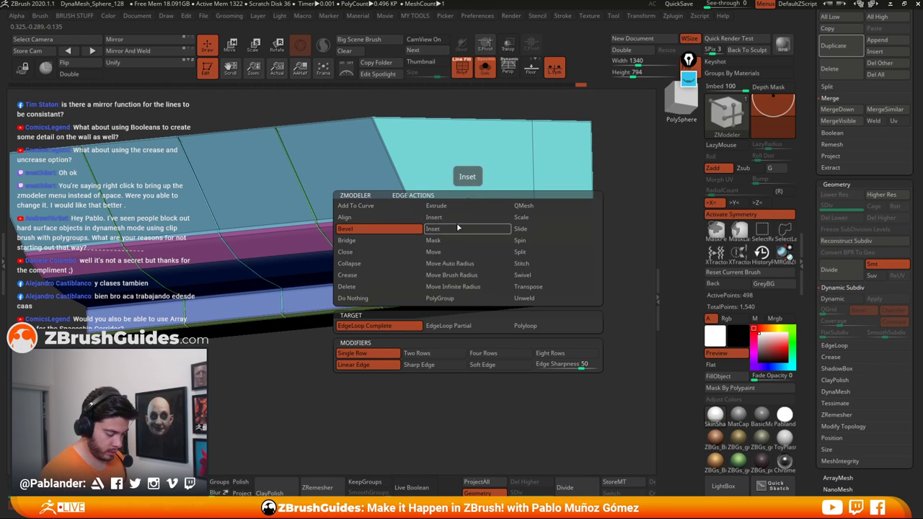
pyautogui.click(359, 286)
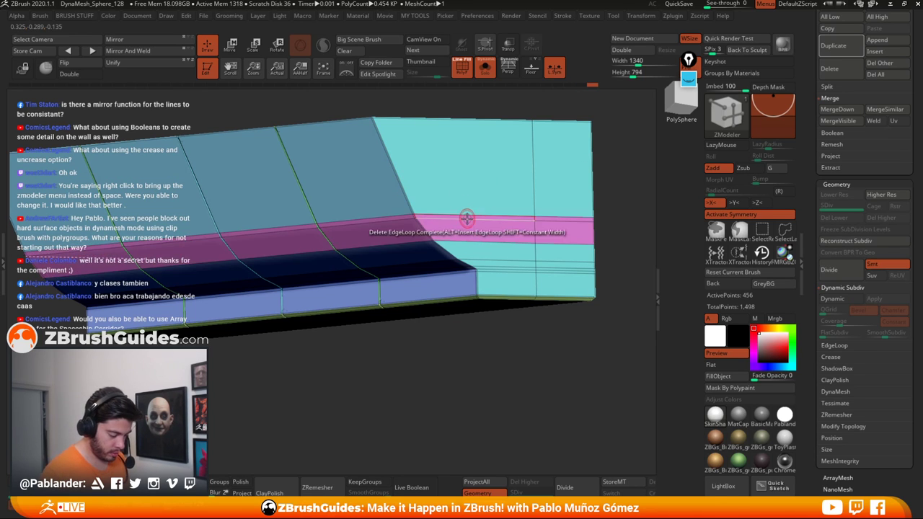
# Step: Delete the edge loop along the magenta band's upper border and, with a mask, move the band's upper inner corner inward
pyautogui.click(467, 220)
pyautogui.keyDown('shift'); pyautogui.moveTo(484, 373); pyautogui.dragTo(464, 368); pyautogui.keyUp('shift')
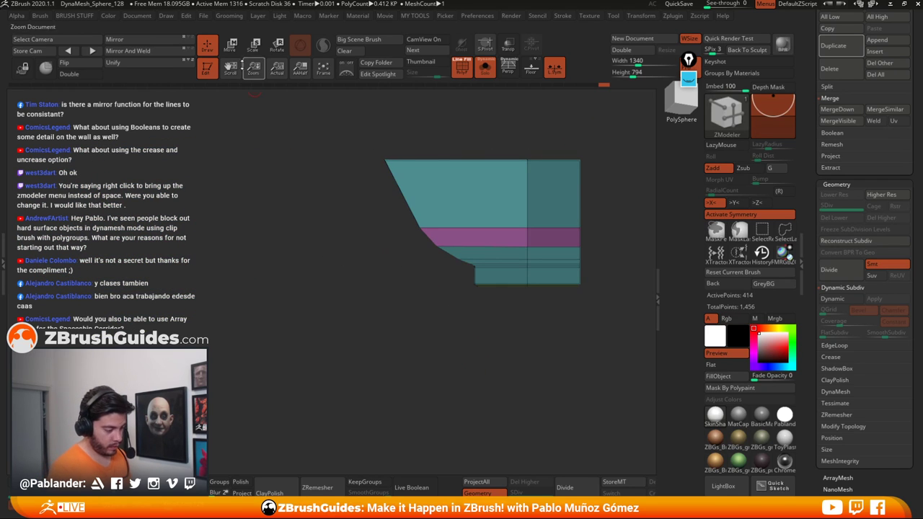
pyautogui.press('w')
pyautogui.moveTo(473, 317); pyautogui.dragTo(467, 317)
pyautogui.click(207, 46)
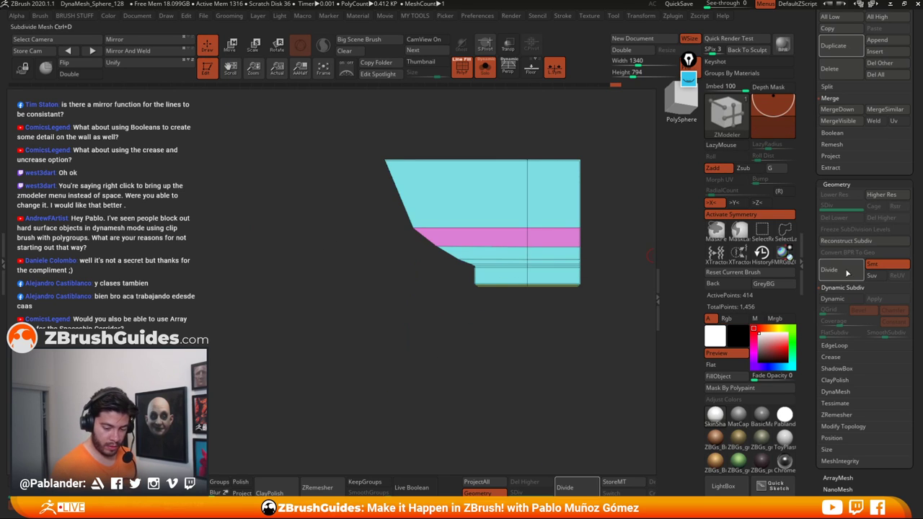
# Step: Turn on Dynamic Subdiv for the upper wall piece, hide the polyframe and show the neighbouring corridor parts again
pyautogui.press('d')
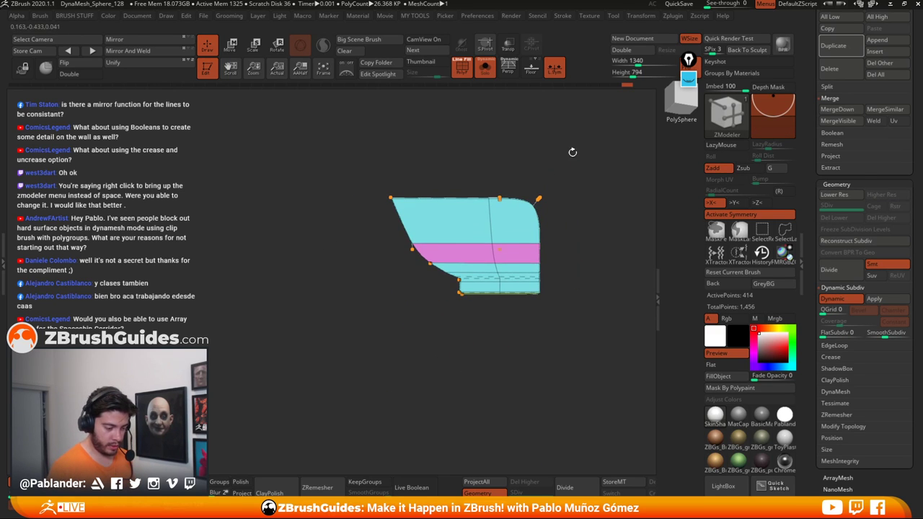
pyautogui.click(484, 66)
pyautogui.click(462, 66)
pyautogui.moveTo(575, 188)
pyautogui.mouseDown()
pyautogui.moveTo(591, 202)
pyautogui.moveTo(602, 307)
pyautogui.moveTo(586, 271)
pyautogui.moveTo(560, 247)
pyautogui.moveTo(575, 209)
pyautogui.moveTo(565, 244)
pyautogui.moveTo(548, 231)
pyautogui.moveTo(537, 185)
pyautogui.moveTo(553, 182)
pyautogui.mouseUp()
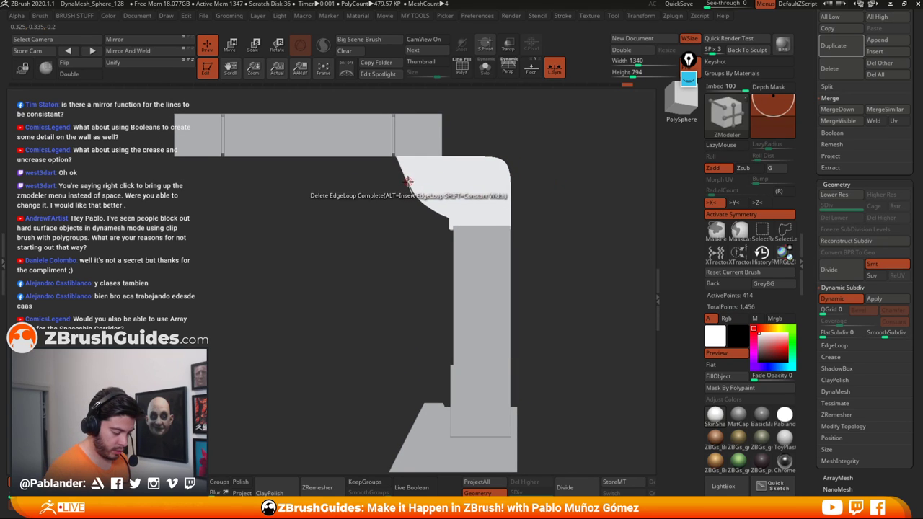
# Step: With the polyframe on, insert a ZModeler edge loop around the upper wall piece, just above the magenta band
pyautogui.rightClick(480, 177)
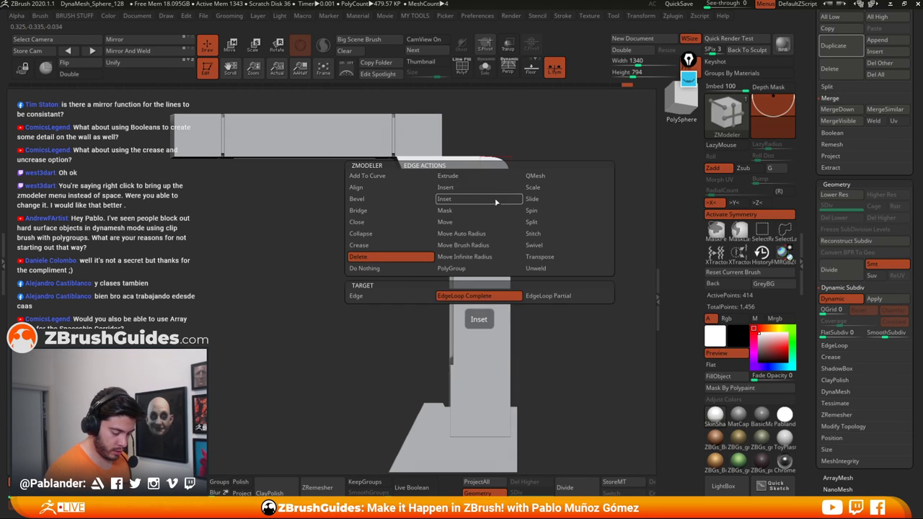
pyautogui.click(496, 201)
pyautogui.hotkey('shift', 'f')
pyautogui.click(473, 178)
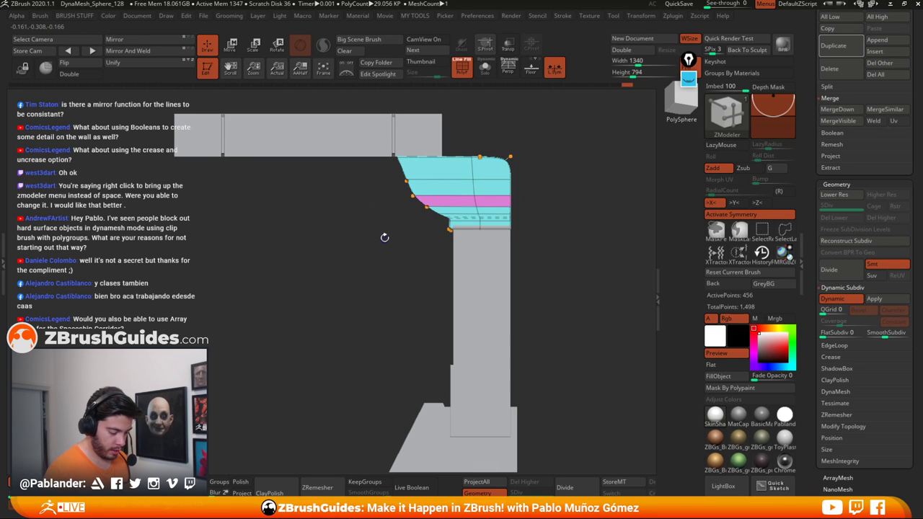
# Step: Using masks, nudge the new edge loop inward about 0.0083 units and refine the upper section of the wall piece's curve
pyautogui.press('ctrl')
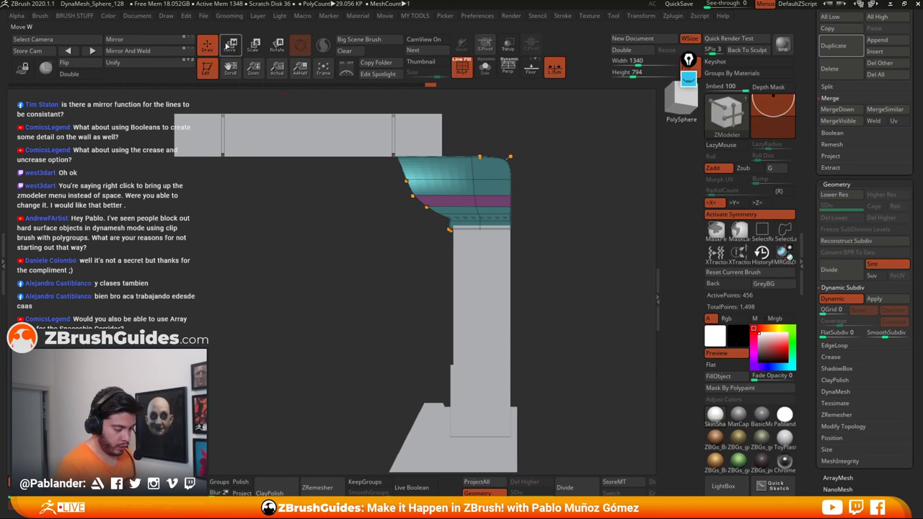
pyautogui.press('w')
pyautogui.moveTo(470, 247); pyautogui.dragTo(465, 246)
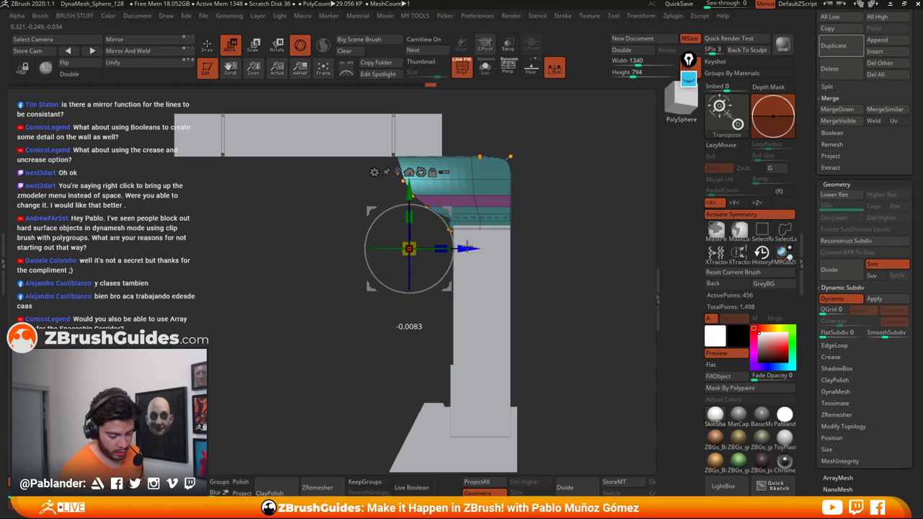
pyautogui.keyDown('ctrl'); pyautogui.click(542, 176); pyautogui.keyUp('ctrl')
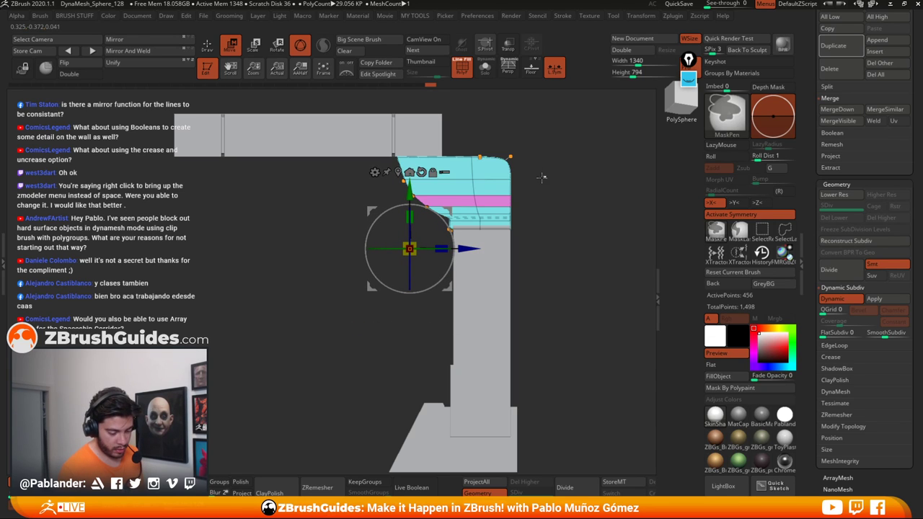
pyautogui.keyDown('ctrl'); pyautogui.moveTo(363, 181); pyautogui.dragTo(364, 182); pyautogui.keyUp('ctrl')
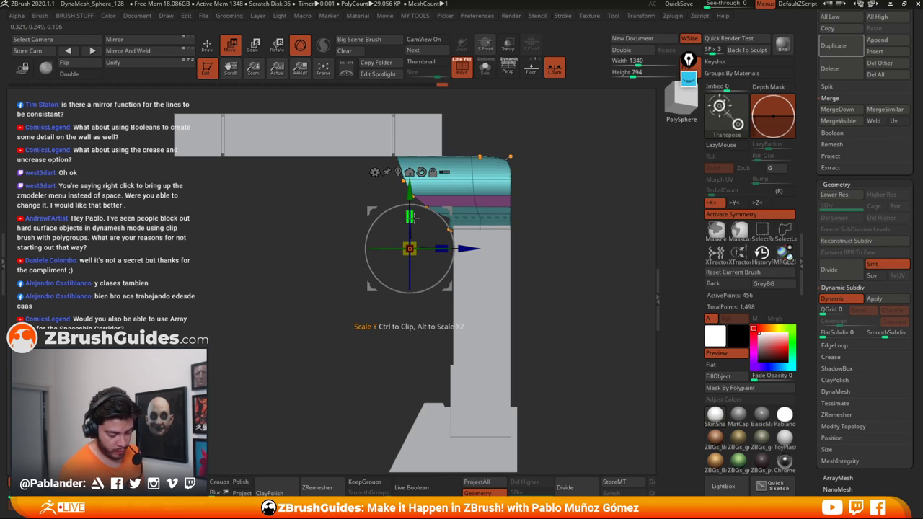
pyautogui.press('q')
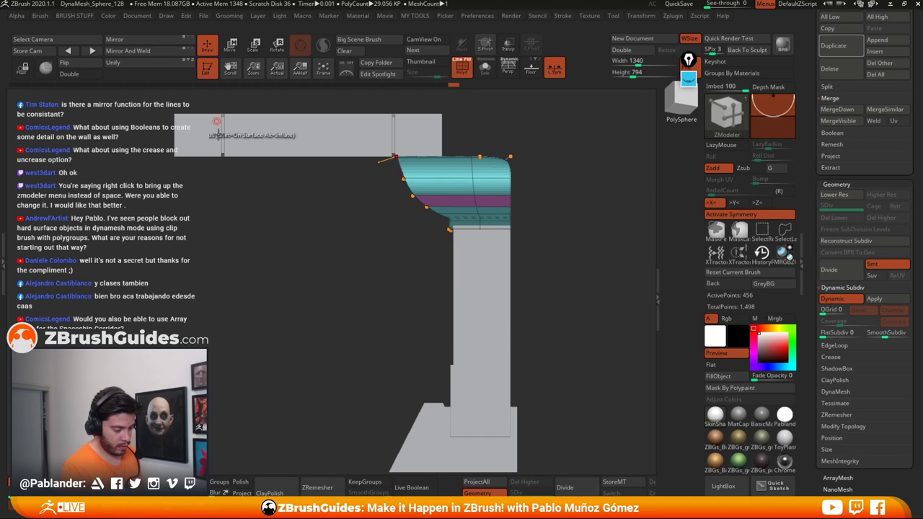
pyautogui.moveTo(438, 283); pyautogui.dragTo(574, 227)
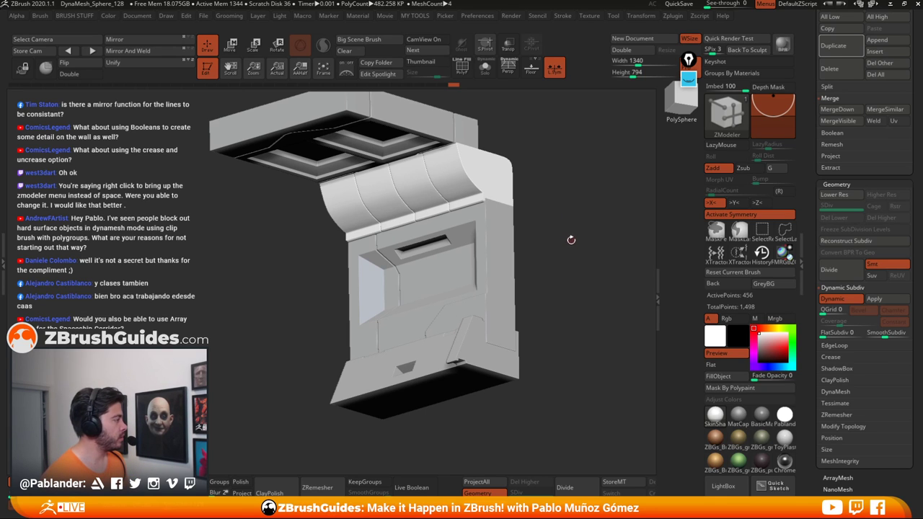
pyautogui.moveTo(570, 240); pyautogui.dragTo(640, 242)
# Step: Duplicate the ceiling slab subtool PM3D_Cube3D_4 and select the copy
pyautogui.scroll(5, 858, 217)
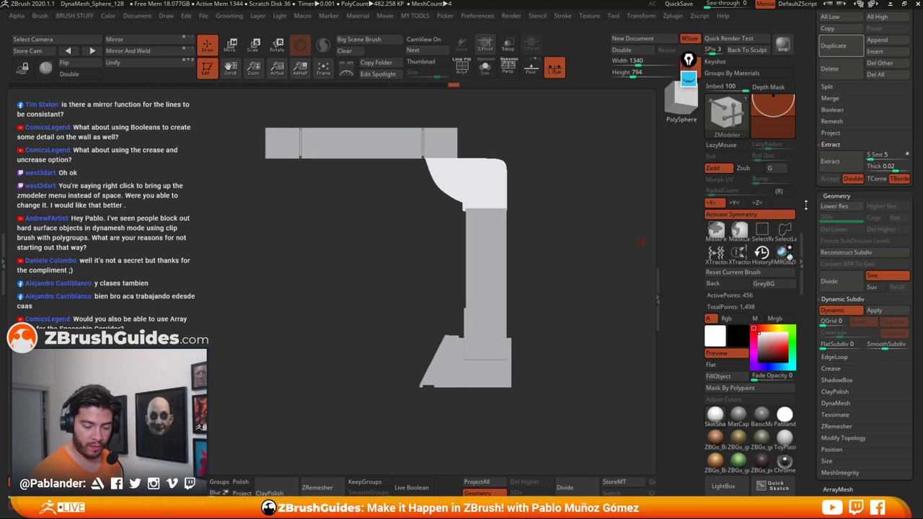
pyautogui.click(857, 162)
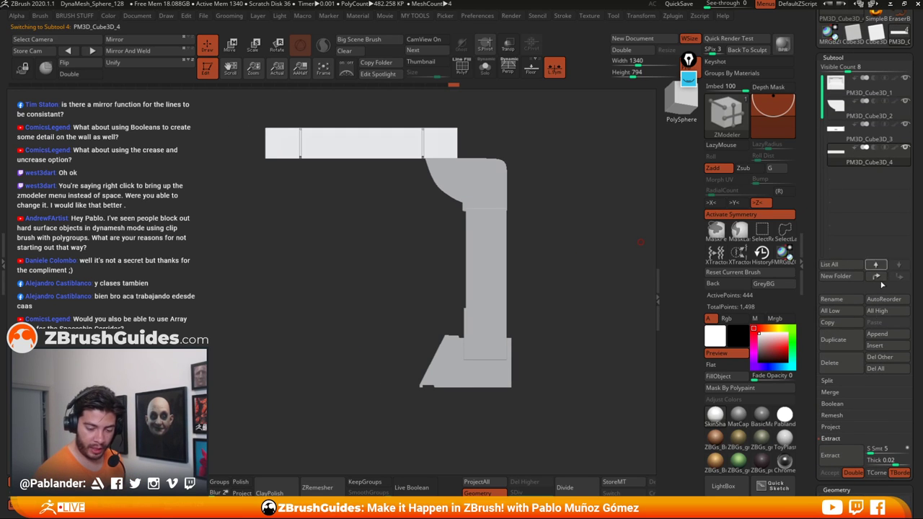
pyautogui.click(832, 339)
pyautogui.scroll(-5, 857, 288)
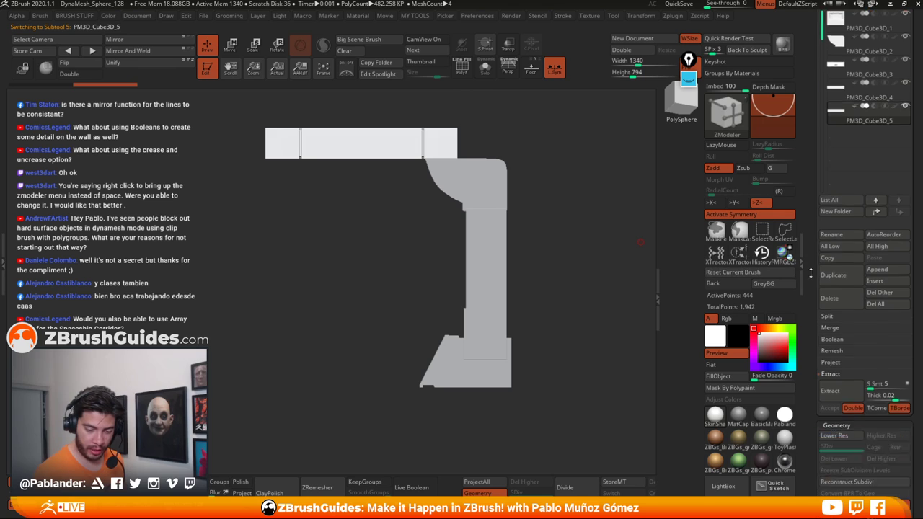
# Step: Isolate the duplicated slab and reinitialize it as a QCube
pyautogui.click(486, 72)
pyautogui.scroll(-10, 841, 320)
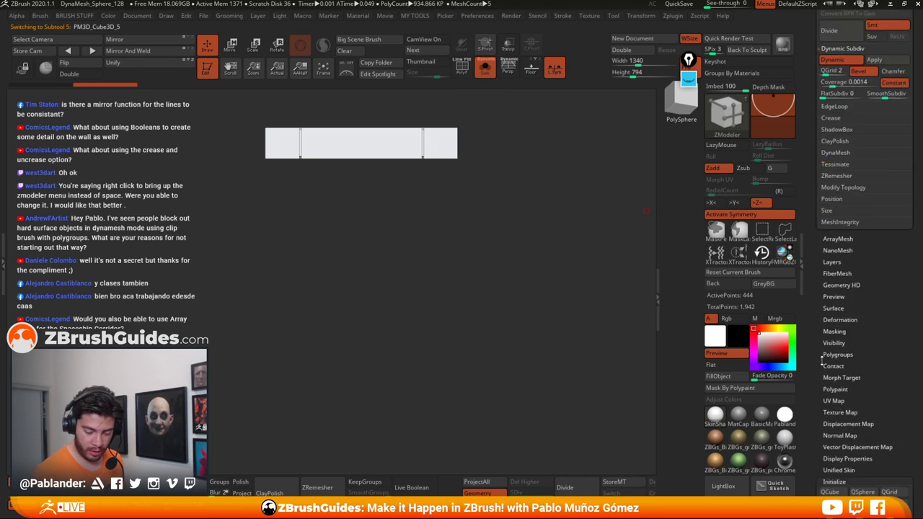
pyautogui.click(838, 235)
pyautogui.scroll(10, 829, 259)
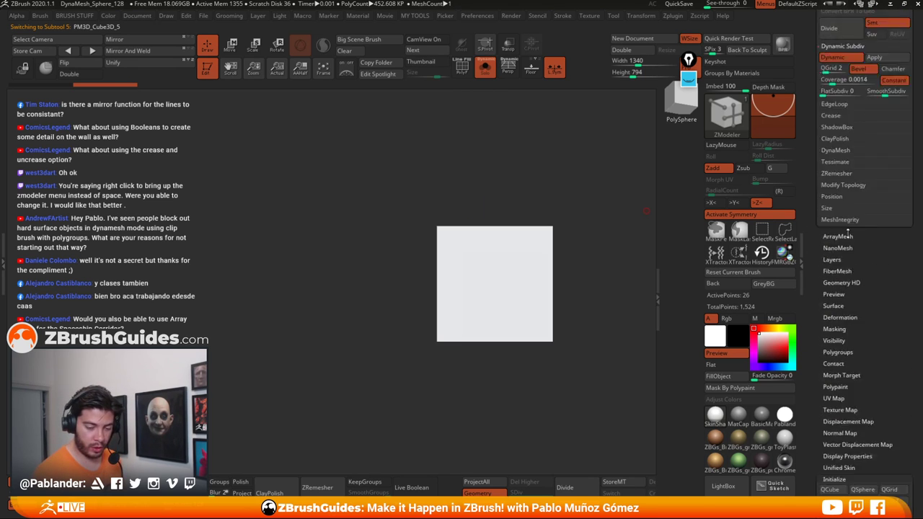
pyautogui.keyDown('alt'); pyautogui.moveTo(583, 280); pyautogui.dragTo(519, 311); pyautogui.keyUp('alt')
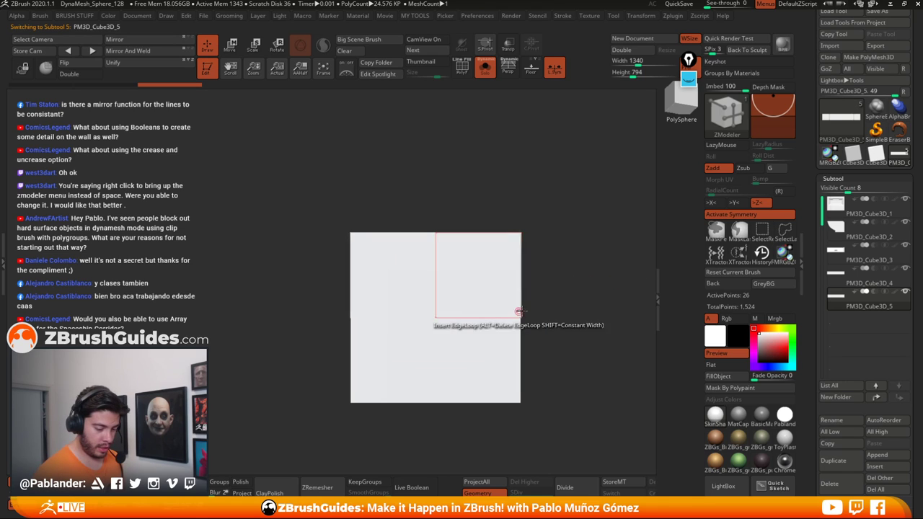
# Step: Activate X symmetry alongside Z for the cube, show its polyframe and turn off Dynamic Subdiv
pyautogui.click(714, 204)
pyautogui.moveTo(542, 229); pyautogui.dragTo(572, 218)
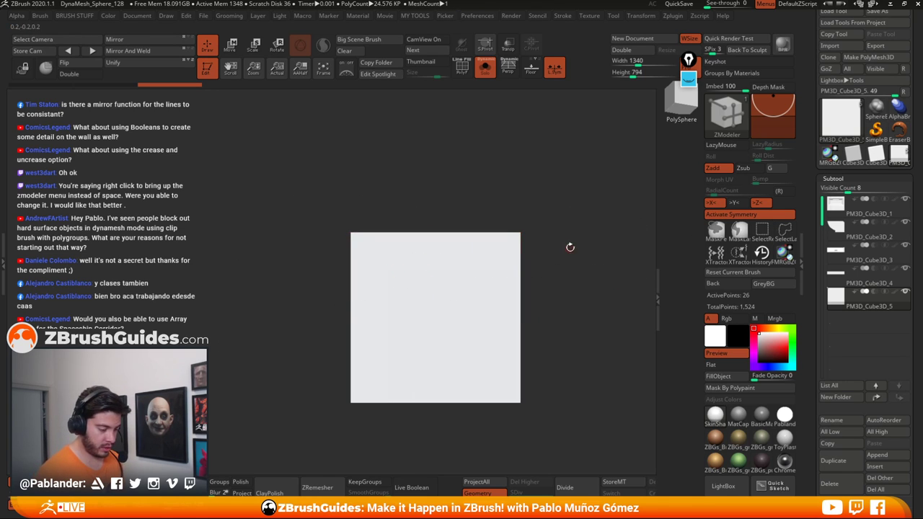
pyautogui.hotkey('shift', 'f')
pyautogui.moveTo(558, 260); pyautogui.dragTo(554, 285)
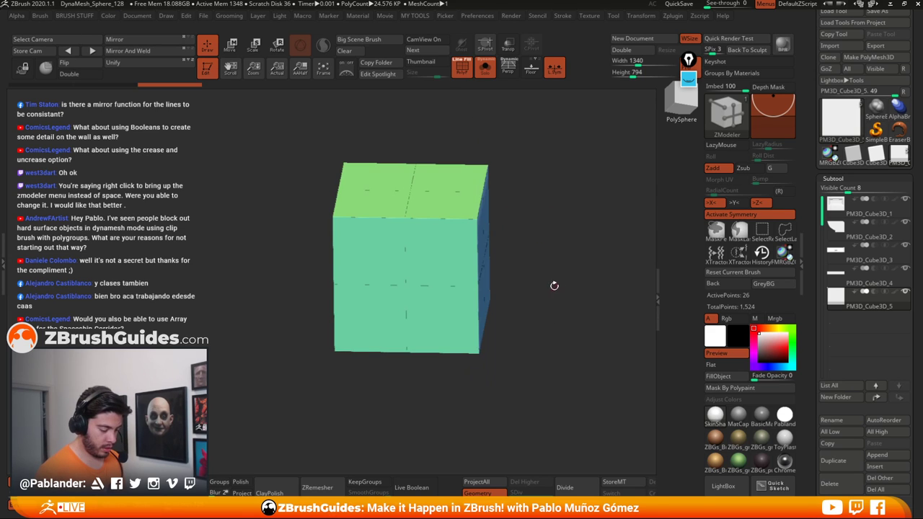
pyautogui.click(814, 256)
pyautogui.moveTo(890, 454); pyautogui.dragTo(891, 219)
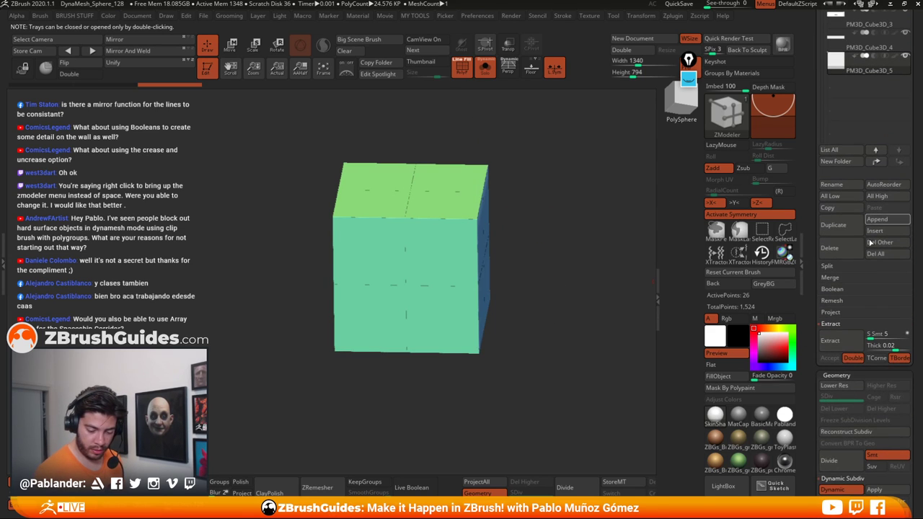
pyautogui.hotkey('ctrl', 'shift', 'z')
pyautogui.keyDown('shift'); pyautogui.moveTo(576, 267); pyautogui.dragTo(529, 258); pyautogui.keyUp('shift')
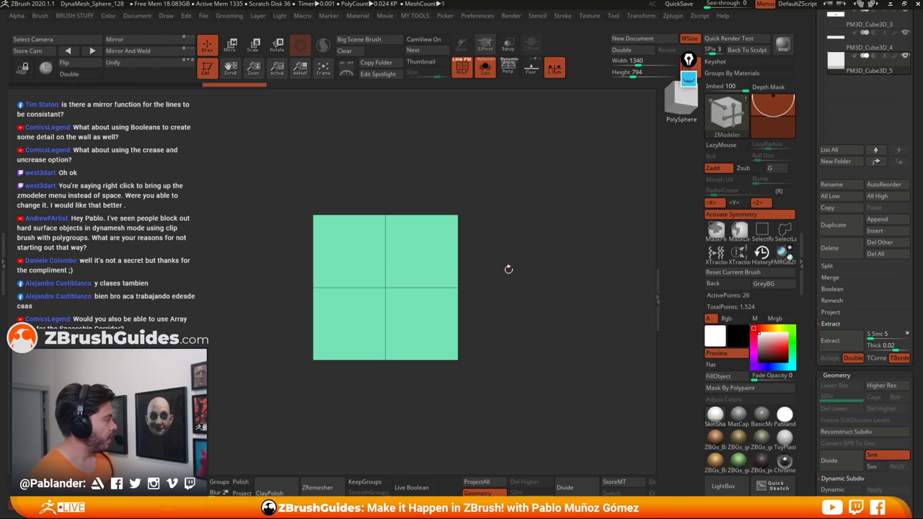
pyautogui.keyDown('ctrl'); pyautogui.moveTo(530, 264); pyautogui.dragTo(530, 254, button='right'); pyautogui.keyUp('ctrl')
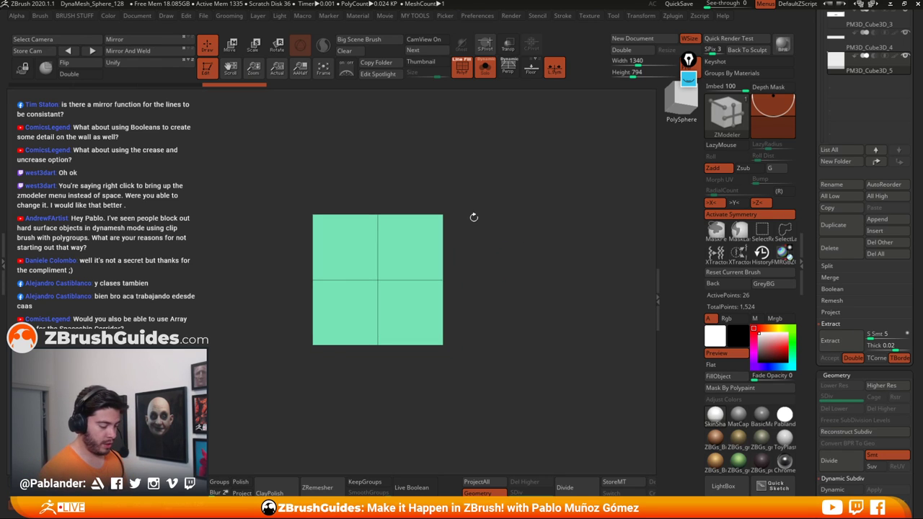
# Step: Bring up the transform gizmo and recentre it on the cube
pyautogui.press('w')
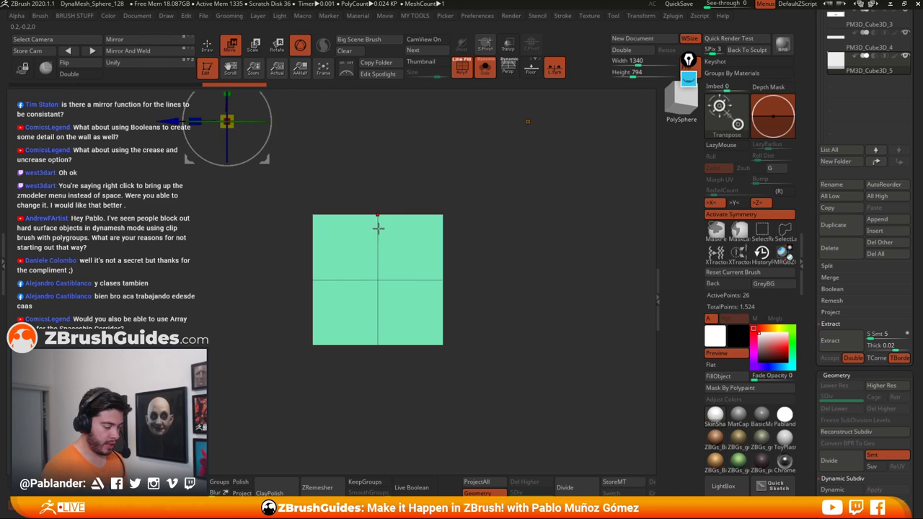
pyautogui.click(214, 51)
pyautogui.keyDown('alt'); pyautogui.moveTo(437, 153); pyautogui.dragTo(448, 197, button='right'); pyautogui.keyUp('alt')
pyautogui.click(234, 49)
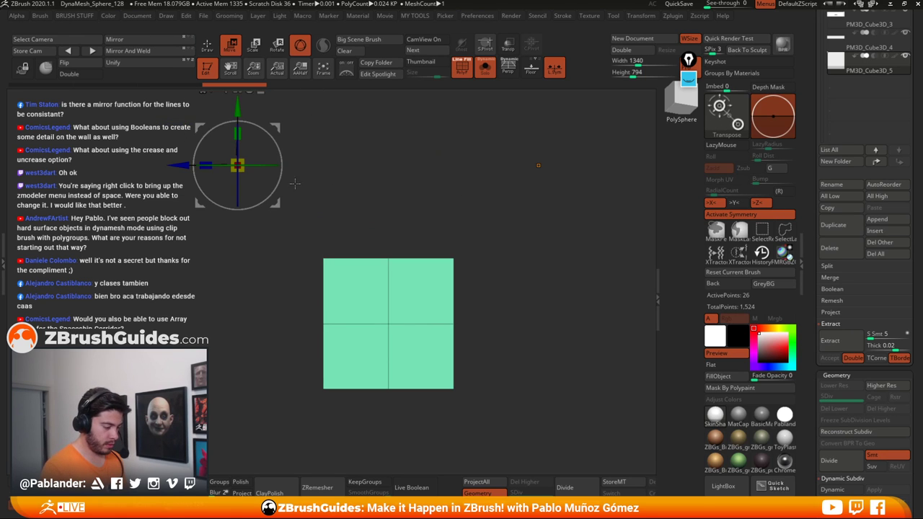
pyautogui.keyDown('alt'); pyautogui.moveTo(298, 148); pyautogui.dragTo(313, 184, button='right'); pyautogui.keyUp('alt')
pyautogui.click(241, 125)
pyautogui.keyDown('alt'); pyautogui.moveTo(496, 305); pyautogui.dragTo(474, 248, button='right'); pyautogui.keyUp('alt')
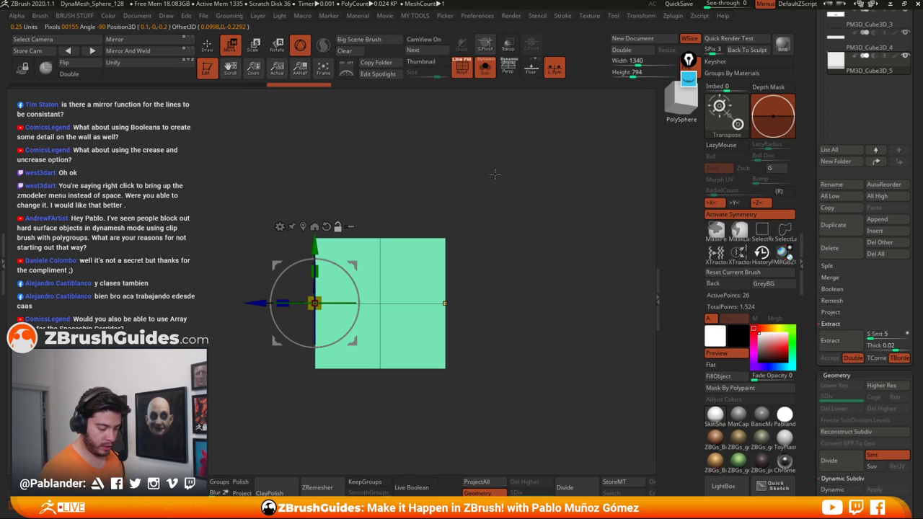
# Step: Scale the cube taller along Y, comparing it with the other corridor parts by leaving isolation
pyautogui.moveTo(315, 271); pyautogui.dragTo(319, 218)
pyautogui.keyDown('ctrl'); pyautogui.moveTo(396, 175); pyautogui.dragTo(403, 140, button='right'); pyautogui.keyUp('ctrl')
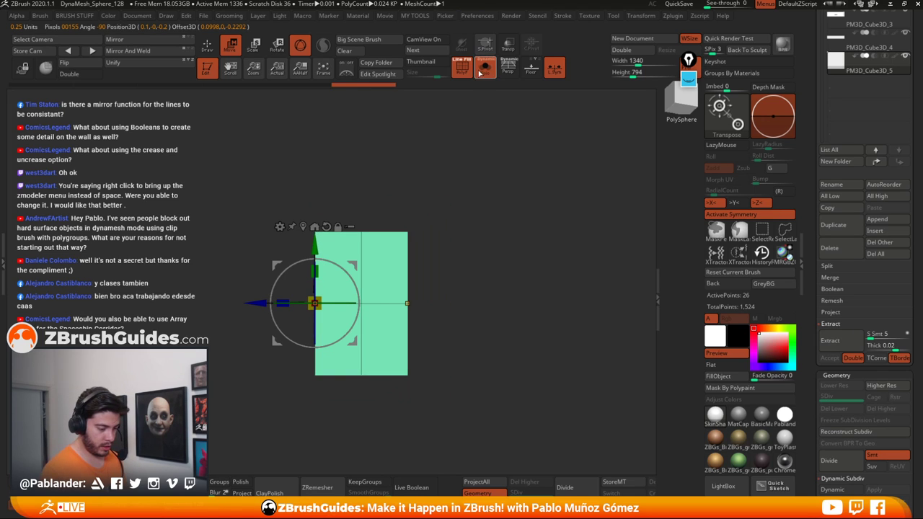
pyautogui.click(485, 67)
pyautogui.moveTo(318, 271); pyautogui.dragTo(324, 261)
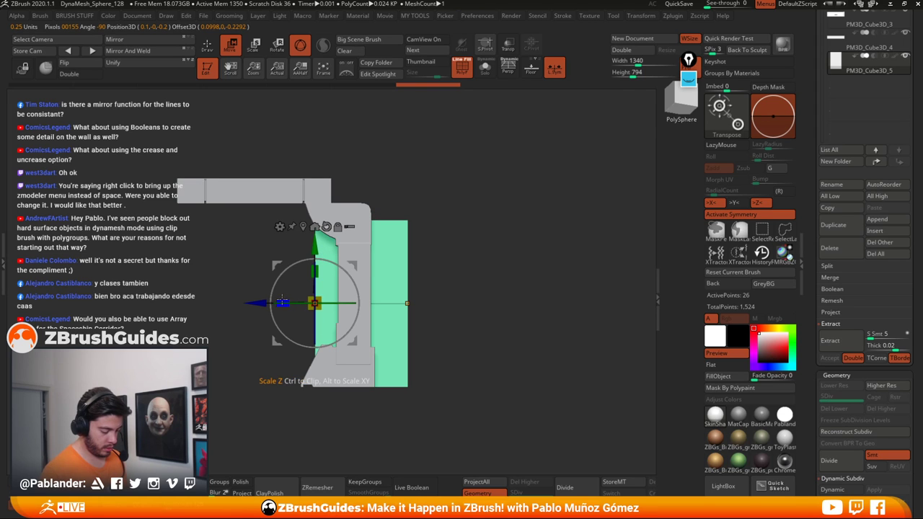
# Step: Turn symmetry off, centre the gizmo on the block and widen the block along Z
pyautogui.moveTo(267, 302); pyautogui.dragTo(284, 312)
pyautogui.hotkey('ctrl', 'z')
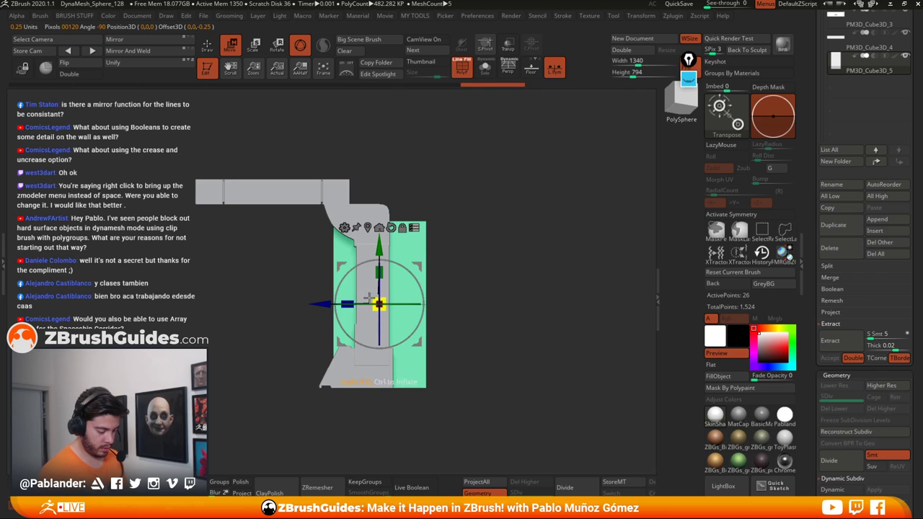
pyautogui.moveTo(347, 303); pyautogui.dragTo(321, 310)
pyautogui.keyDown('alt'); pyautogui.moveTo(492, 290); pyautogui.dragTo(544, 284); pyautogui.keyUp('alt')
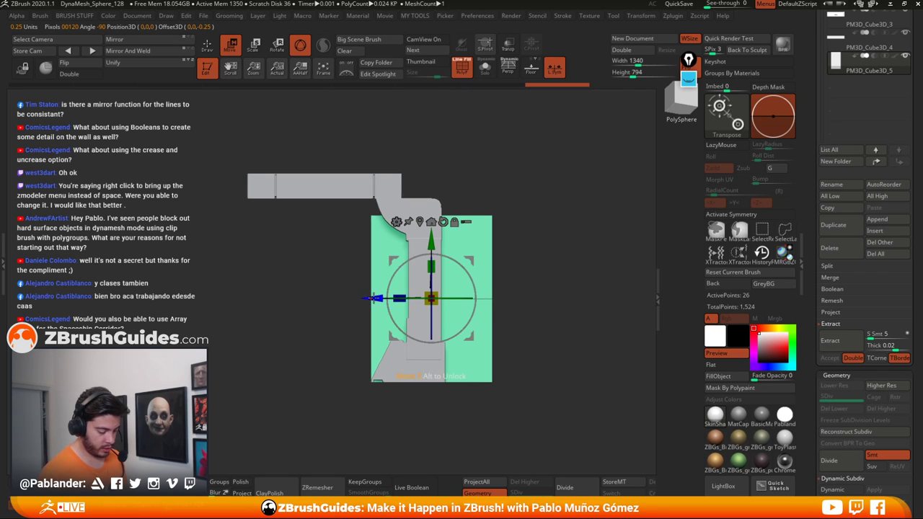
# Step: Move the block along Z away from the wall, flatten it along X into a thin panel and isolate it
pyautogui.moveTo(372, 298); pyautogui.dragTo(267, 311)
pyautogui.moveTo(529, 306); pyautogui.dragTo(571, 310)
pyautogui.moveTo(295, 297); pyautogui.dragTo(382, 288)
pyautogui.keyDown('shift'); pyautogui.moveTo(539, 251); pyautogui.dragTo(518, 241); pyautogui.keyUp('shift')
pyautogui.click(484, 67)
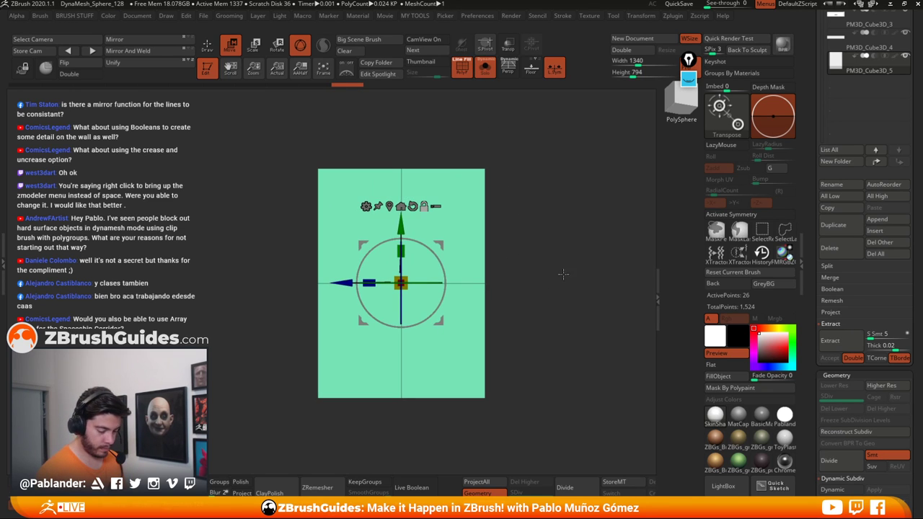
# Step: Reactivate symmetry on the thin panel and return to Draw mode with ZModeler, ready at its narrow upper side
pyautogui.click(751, 216)
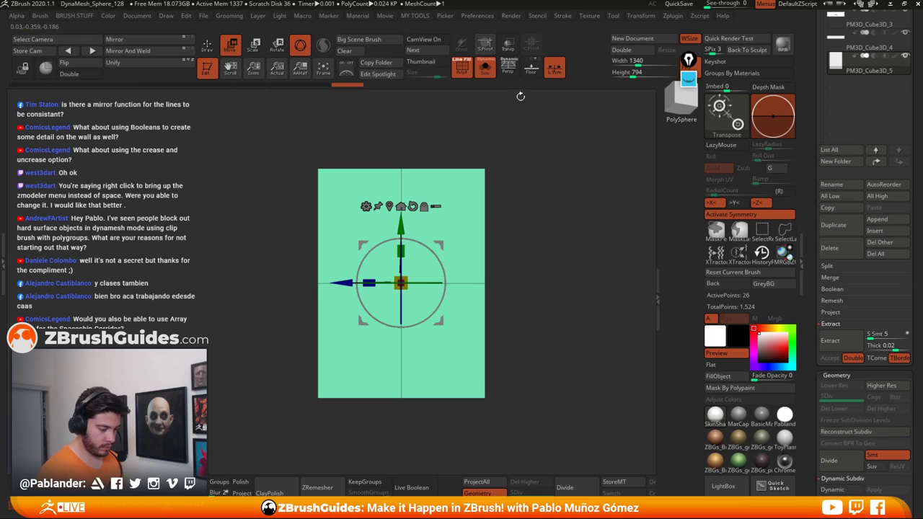
pyautogui.press('q')
pyautogui.moveTo(521, 223); pyautogui.dragTo(484, 232)
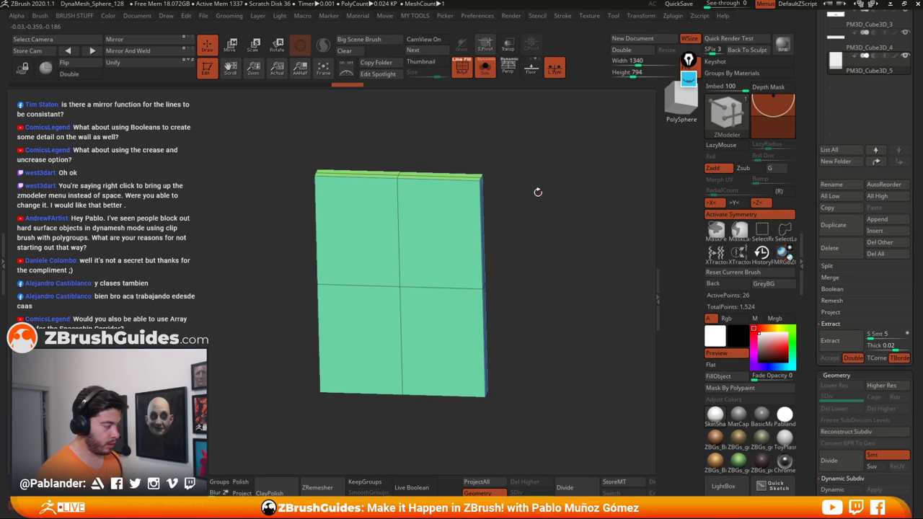
pyautogui.keyDown('alt'); pyautogui.moveTo(537, 192); pyautogui.dragTo(516, 208); pyautogui.keyUp('alt')
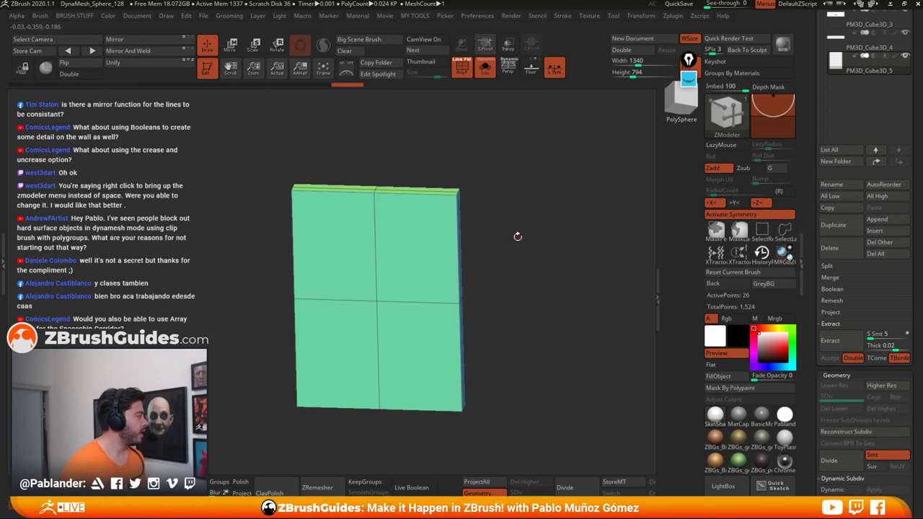
pyautogui.moveTo(515, 216); pyautogui.dragTo(490, 239)
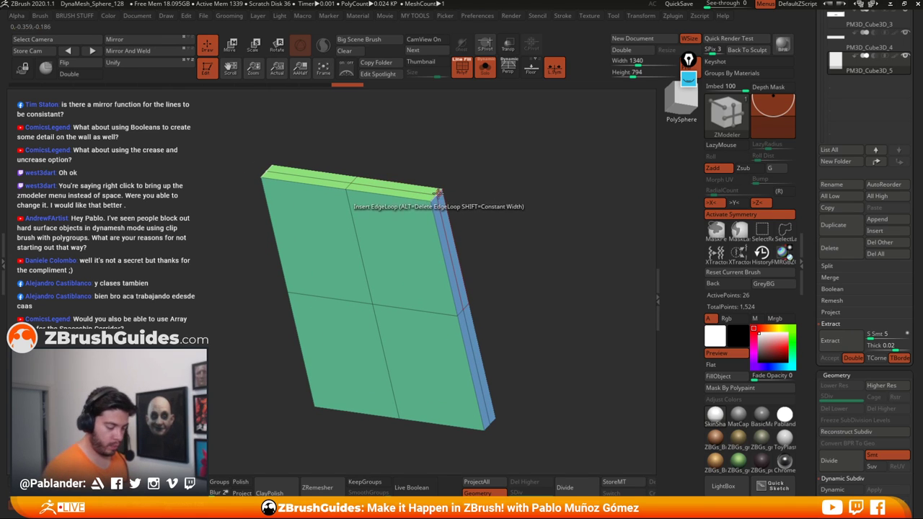
# Step: Switch ZModeler's edge action to Bevel and bevel the thin panel's corner edges, undoing the first bevel and redoing it
pyautogui.press('space')
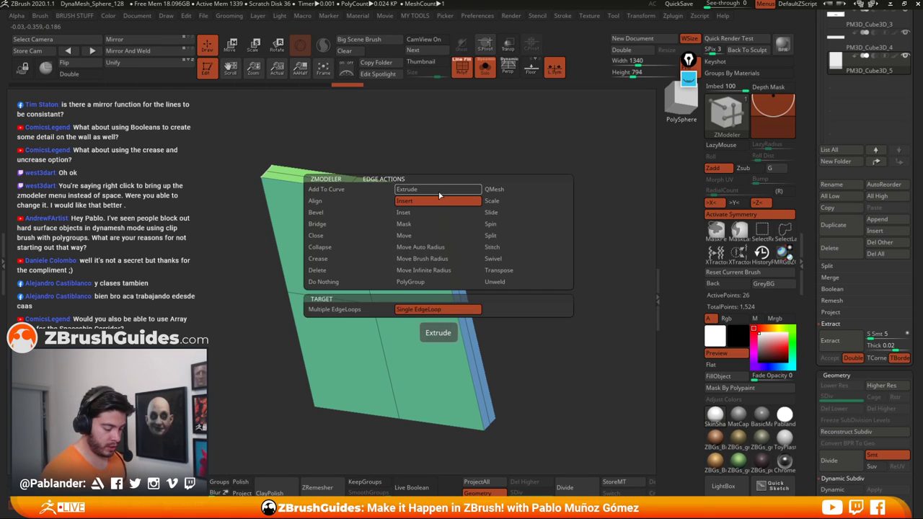
pyautogui.click(346, 212)
pyautogui.moveTo(450, 207); pyautogui.dragTo(457, 210)
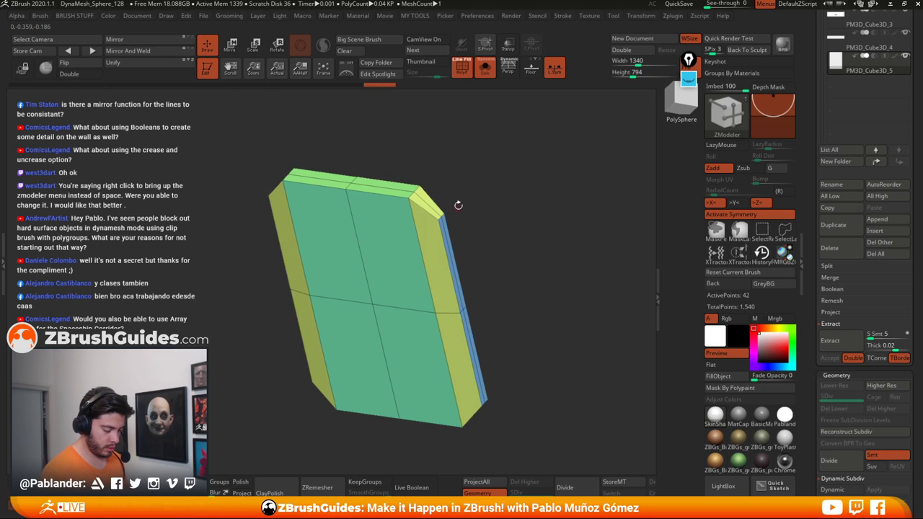
pyautogui.hotkey('ctrl', 'z')
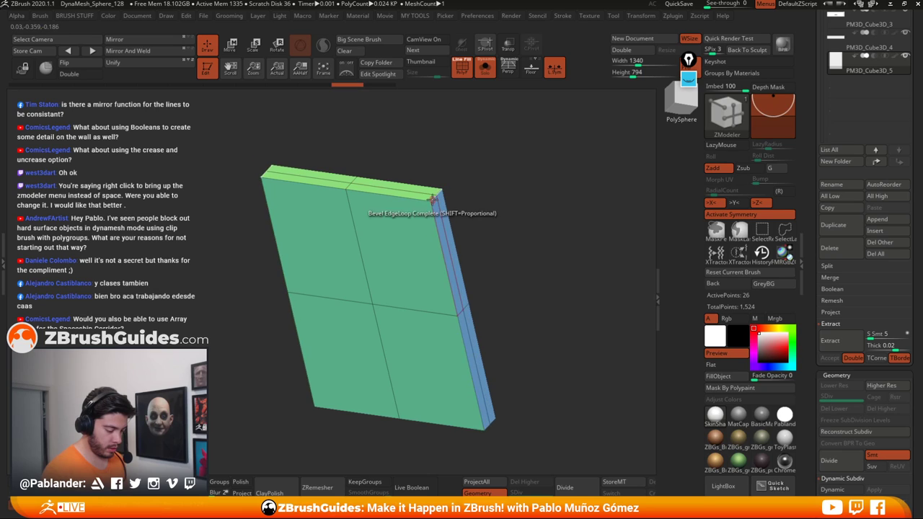
pyautogui.moveTo(432, 197); pyautogui.dragTo(424, 229)
pyautogui.moveTo(488, 224); pyautogui.dragTo(534, 160)
pyautogui.keyDown('alt'); pyautogui.moveTo(463, 252); pyautogui.dragTo(512, 191); pyautogui.keyUp('alt')
pyautogui.moveTo(530, 154); pyautogui.dragTo(468, 162)
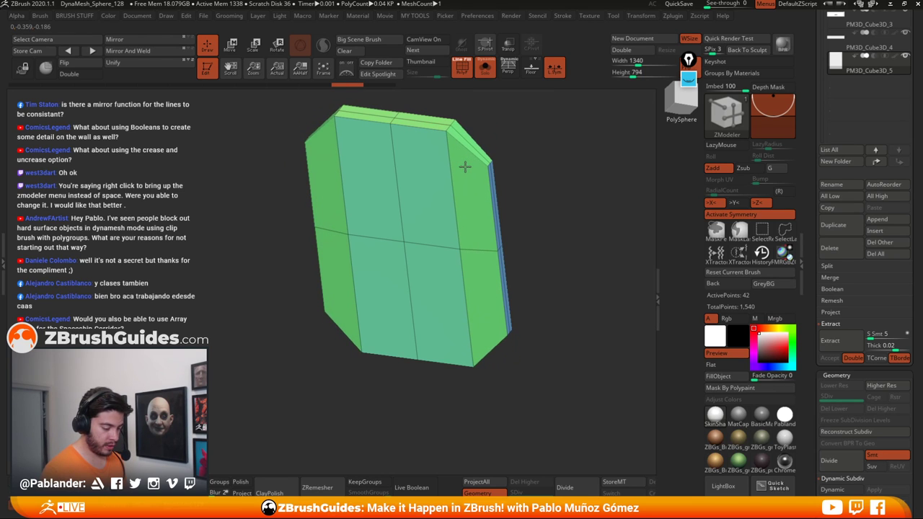
pyautogui.keyDown('shift'); pyautogui.moveTo(532, 171); pyautogui.dragTo(482, 205); pyautogui.keyUp('shift')
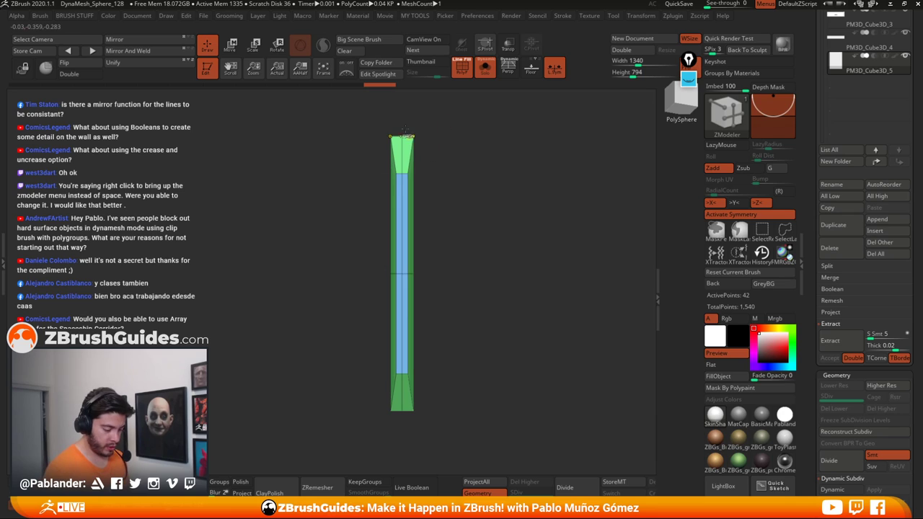
pyautogui.keyDown('ctrl'); pyautogui.moveTo(404, 108); pyautogui.dragTo(423, 417); pyautogui.keyUp('ctrl')
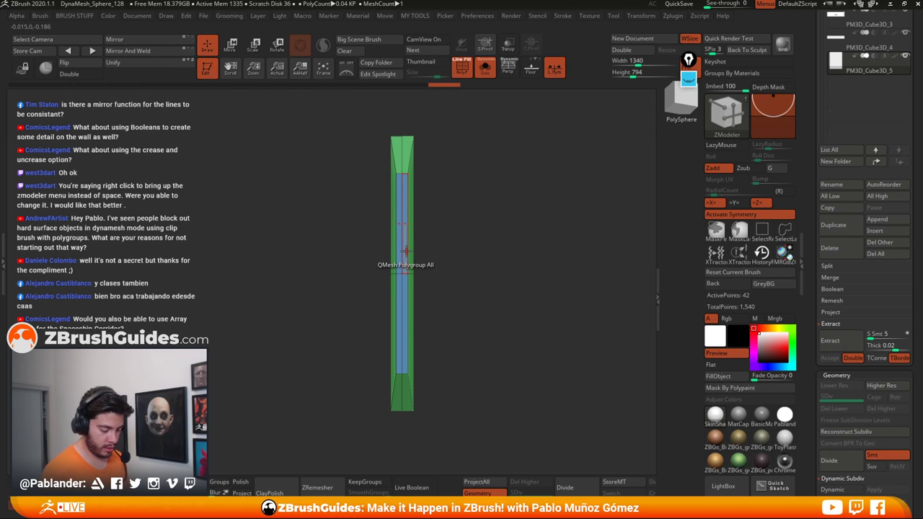
pyautogui.press('w')
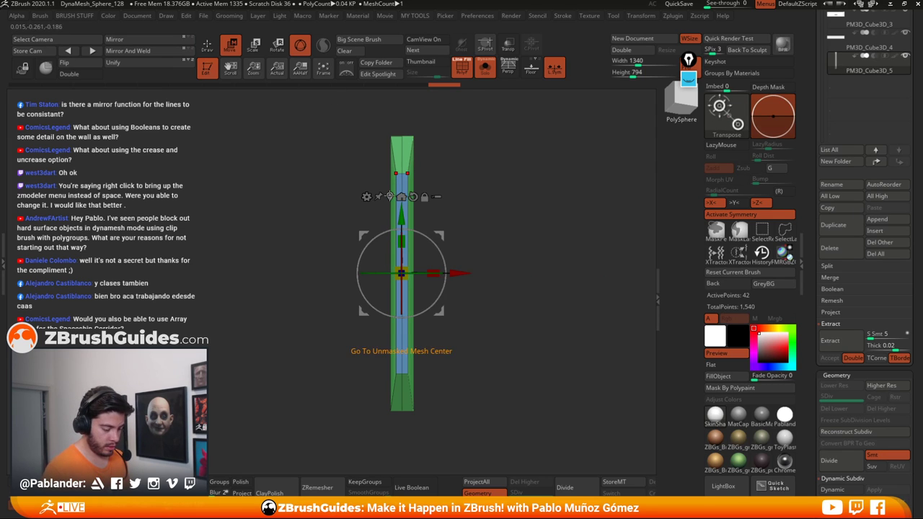
pyautogui.click(389, 196)
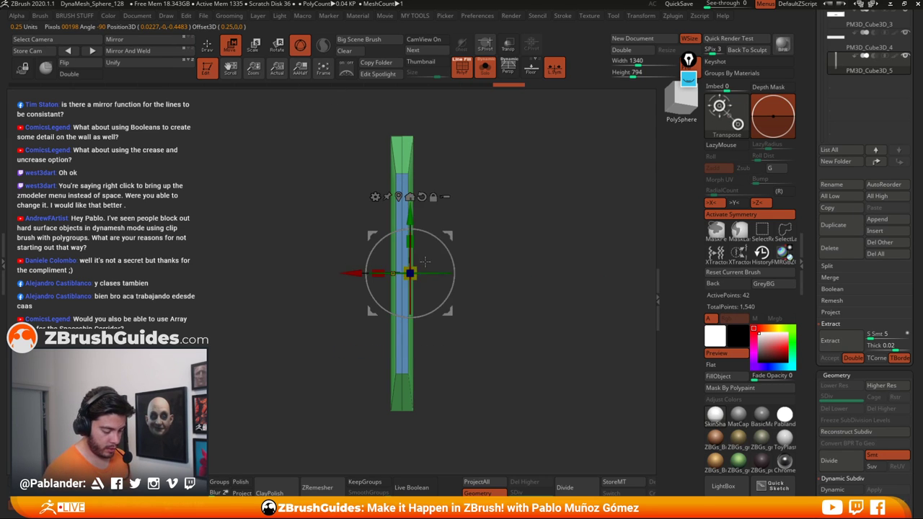
pyautogui.click(755, 205)
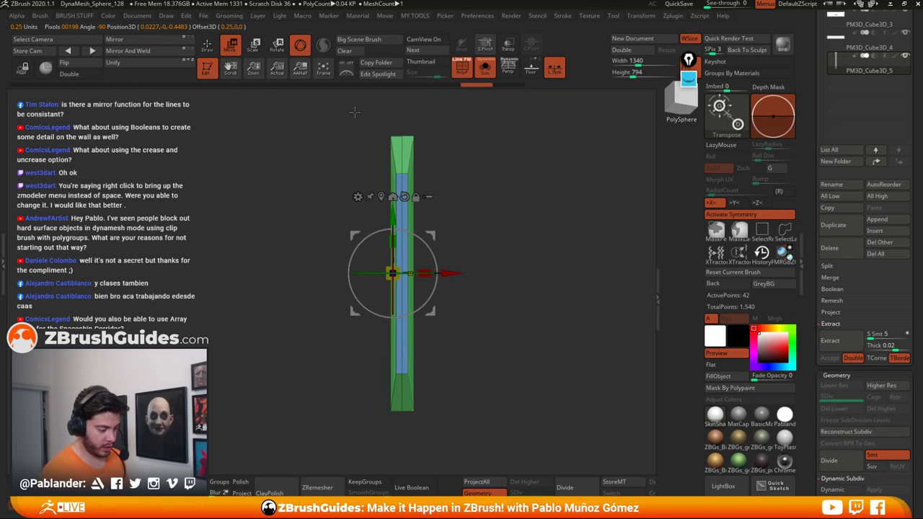
pyautogui.keyDown('ctrl'); pyautogui.moveTo(481, 153); pyautogui.dragTo(495, 194); pyautogui.keyUp('ctrl')
pyautogui.press('q')
pyautogui.moveTo(459, 116)
pyautogui.keyDown('ctrl'); pyautogui.mouseDown()
pyautogui.moveTo(452, 334)
pyautogui.moveTo(400, 431)
pyautogui.mouseUp(); pyautogui.keyUp('ctrl')
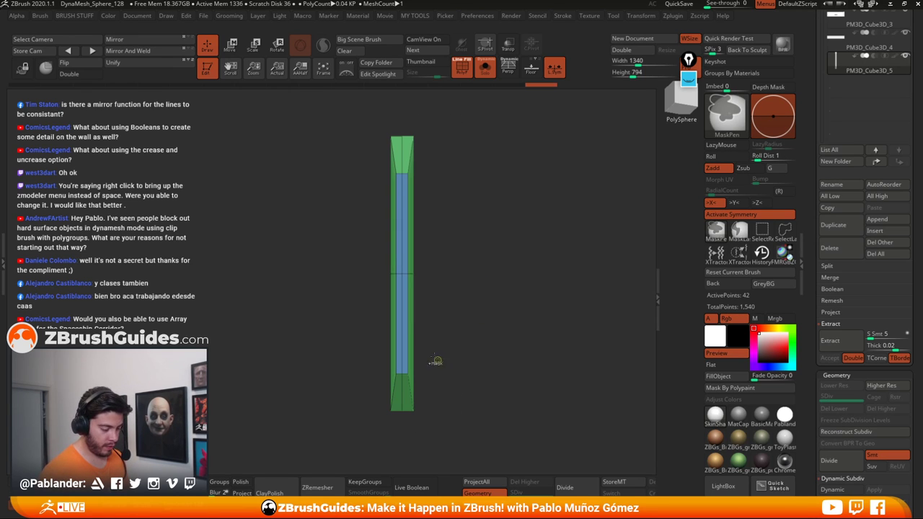
pyautogui.moveTo(540, 288); pyautogui.dragTo(431, 256)
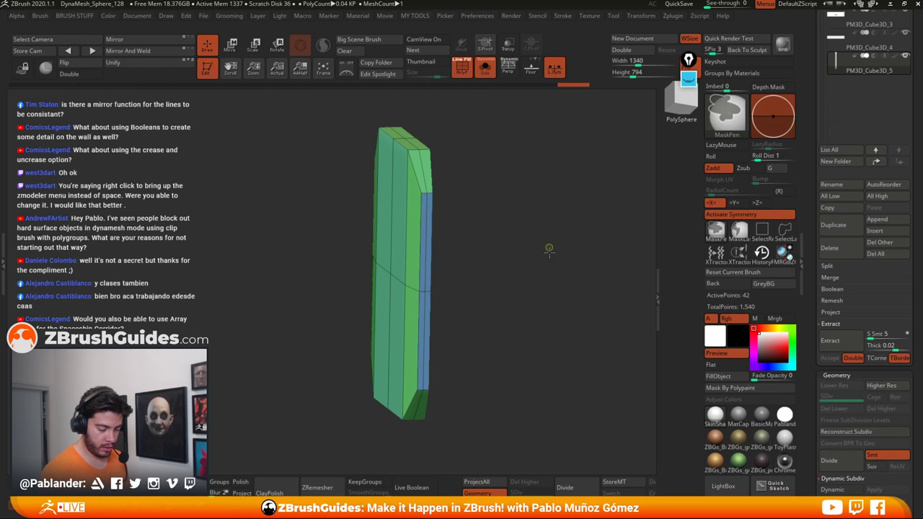
pyautogui.keyDown('ctrl'); pyautogui.moveTo(548, 249); pyautogui.dragTo(554, 293); pyautogui.keyUp('ctrl')
# Step: Turn off X symmetry, mask half of the panel's thickness in side view and flatten the unmasked face along X
pyautogui.click(712, 203)
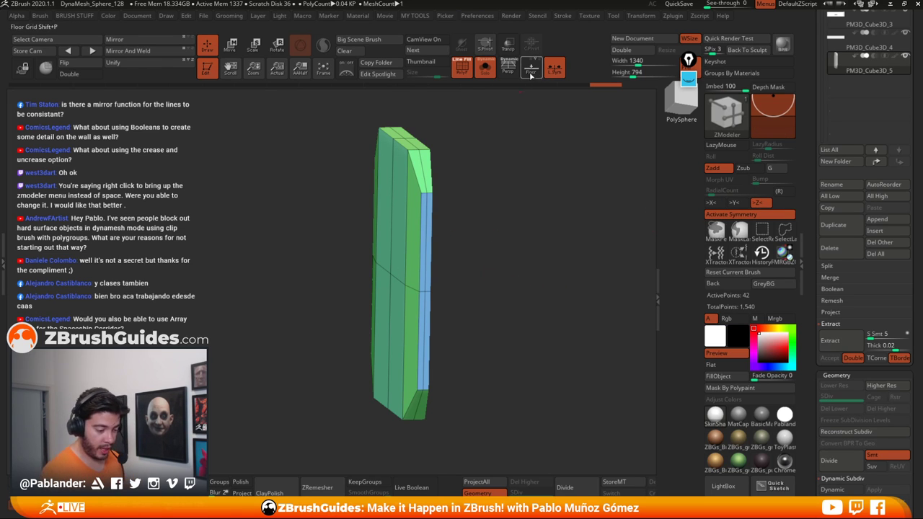
pyautogui.click(427, 40)
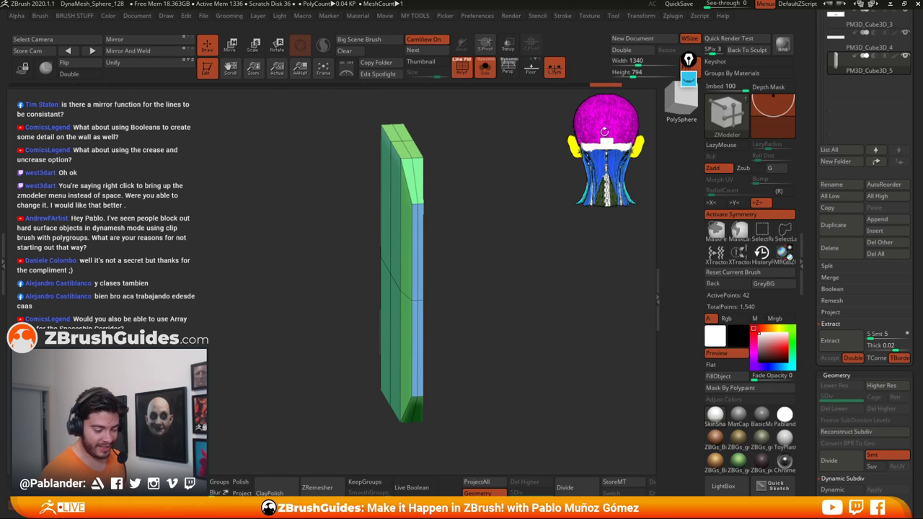
pyautogui.click(427, 40)
pyautogui.moveTo(541, 285); pyautogui.dragTo(462, 288)
pyautogui.moveTo(528, 281); pyautogui.dragTo(503, 255)
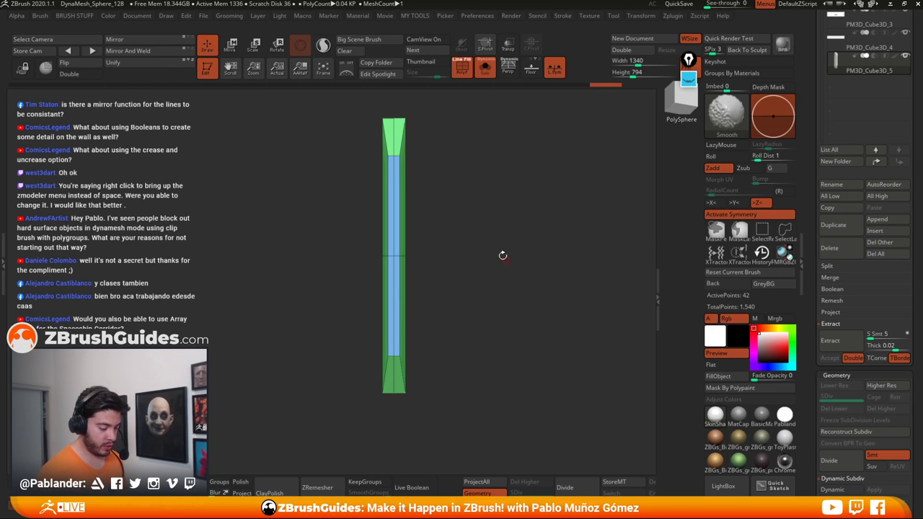
pyautogui.moveTo(445, 105)
pyautogui.keyDown('ctrl'); pyautogui.mouseDown()
pyautogui.moveTo(419, 376)
pyautogui.moveTo(394, 416)
pyautogui.mouseUp(); pyautogui.keyUp('ctrl')
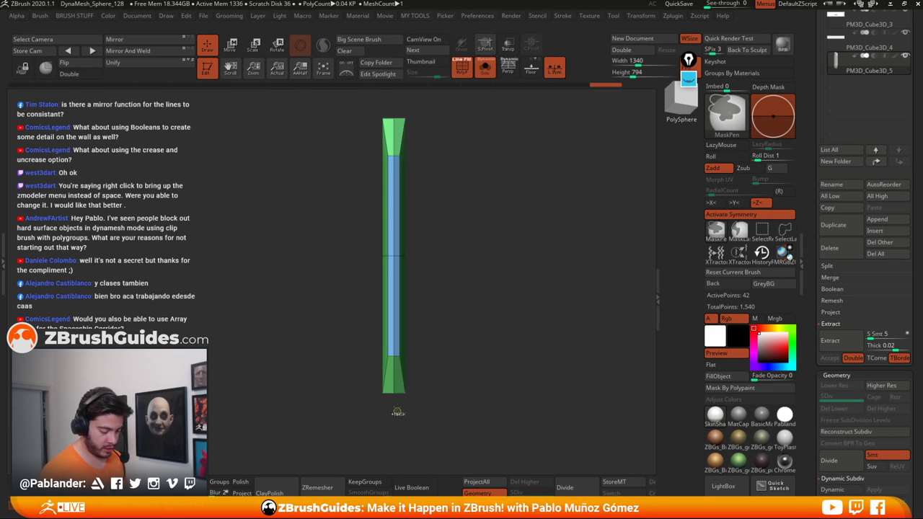
pyautogui.click(231, 45)
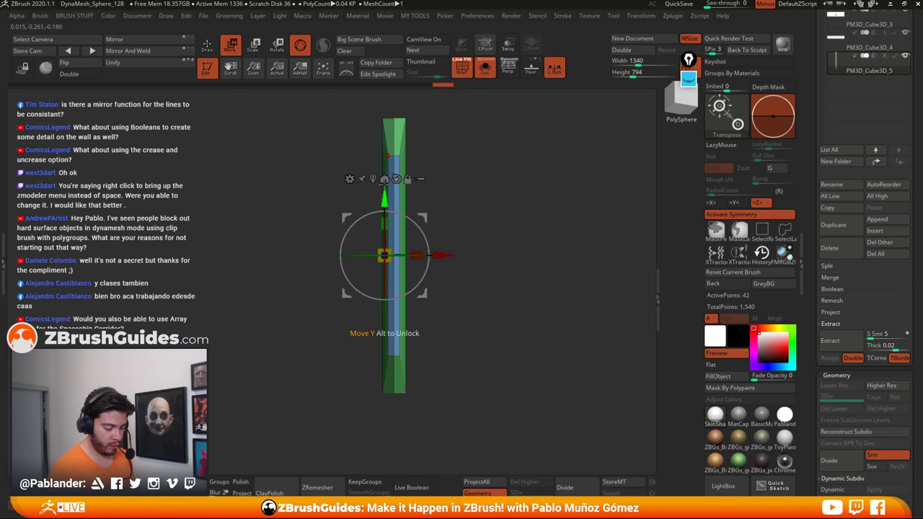
pyautogui.moveTo(435, 251); pyautogui.dragTo(205, 295)
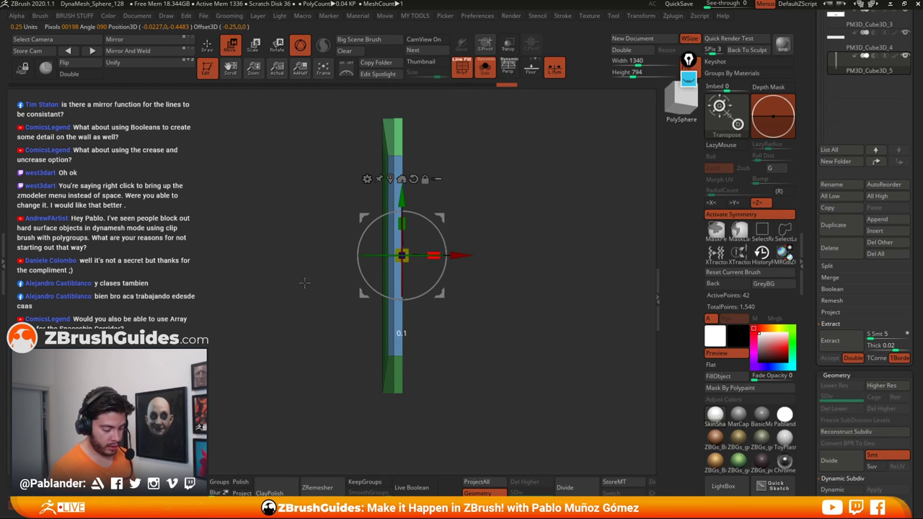
pyautogui.press('q')
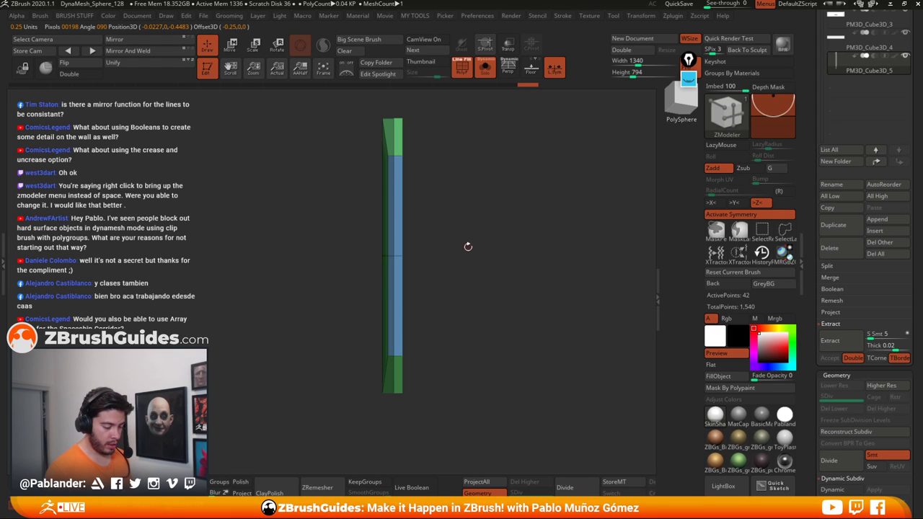
# Step: Try to copy the flattened face to the panel's other side with Mirror and Mirror And Weld
pyautogui.click(163, 55)
pyautogui.moveTo(241, 126); pyautogui.dragTo(146, 81)
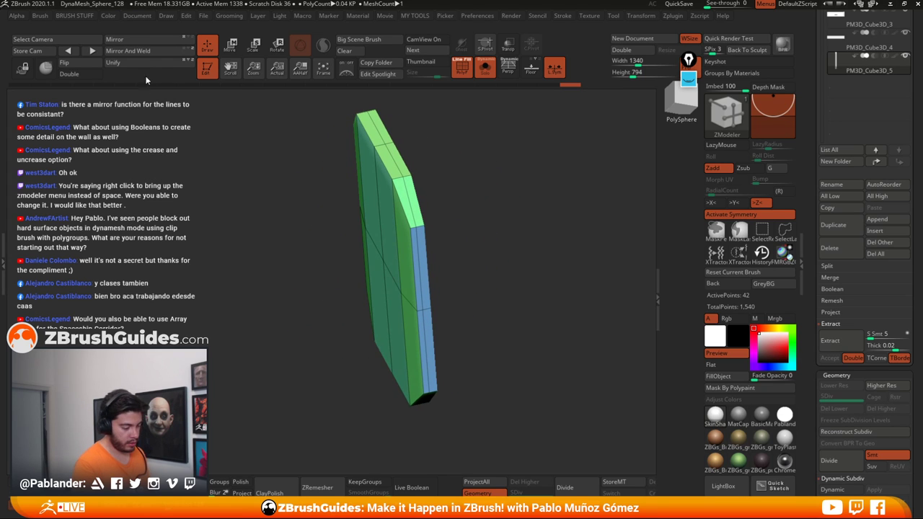
pyautogui.click(163, 40)
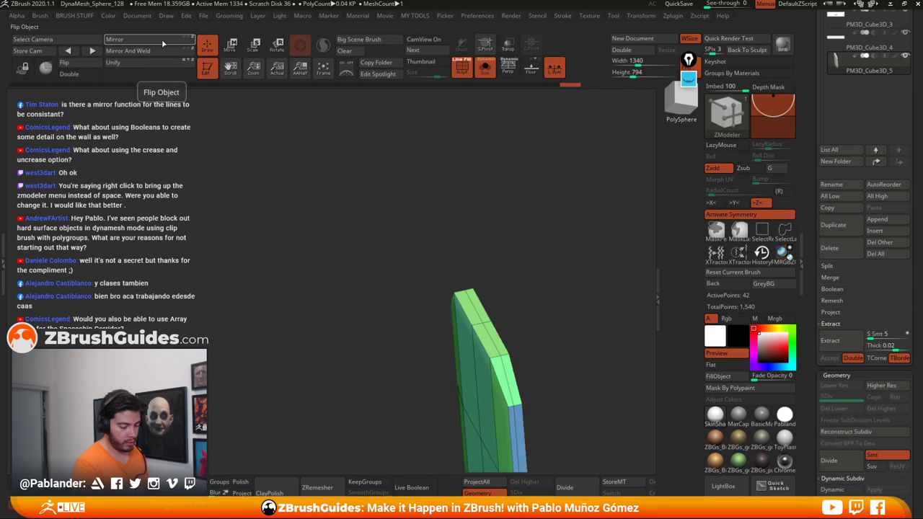
pyautogui.click(163, 40)
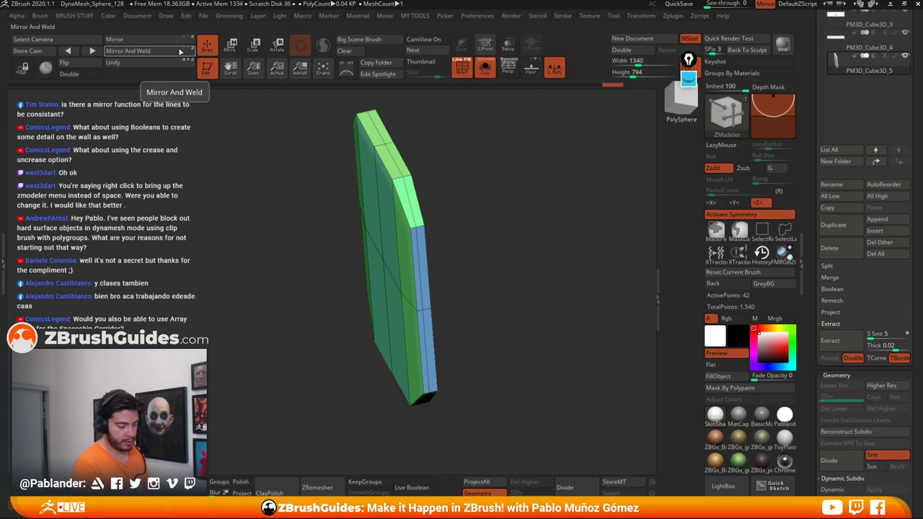
pyautogui.click(169, 51)
# Step: Mask the already flattened half of the panel in side view and flatten the opposite face along X
pyautogui.moveTo(177, 214)
pyautogui.mouseDown()
pyautogui.moveTo(191, 245)
pyautogui.moveTo(255, 252)
pyautogui.moveTo(463, 326)
pyautogui.moveTo(471, 290)
pyautogui.mouseUp()
pyautogui.keyDown('ctrl'); pyautogui.moveTo(338, 119); pyautogui.dragTo(390, 445); pyautogui.keyUp('ctrl')
pyautogui.keyDown('ctrl'); pyautogui.click(428, 377); pyautogui.keyUp('ctrl')
pyautogui.press('w')
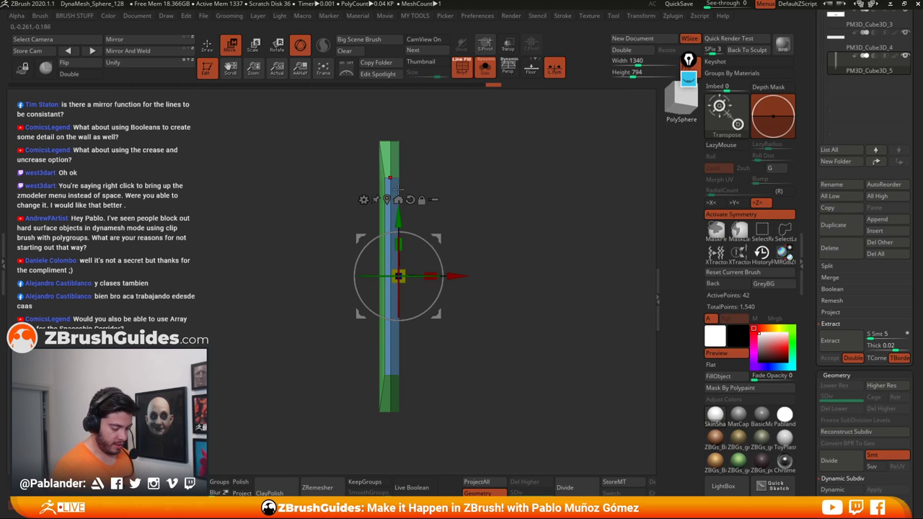
pyautogui.moveTo(412, 272); pyautogui.dragTo(250, 284)
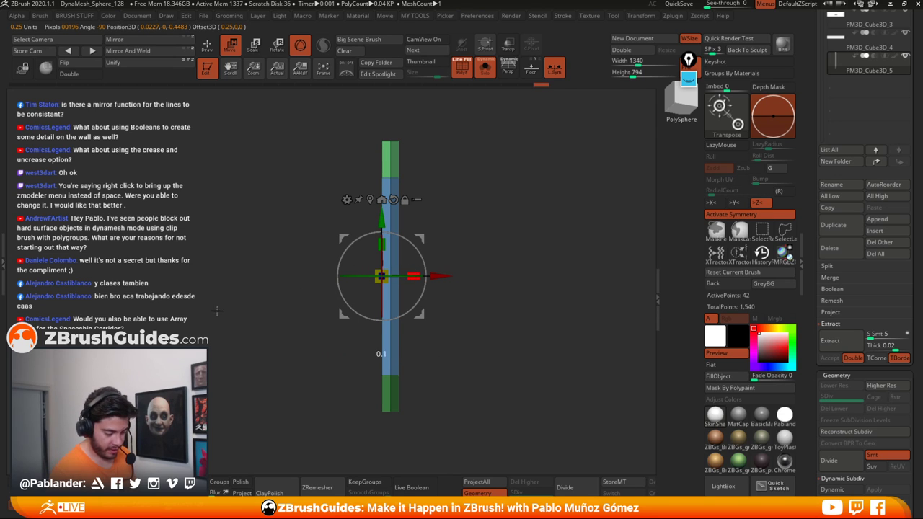
pyautogui.press('q')
# Step: Duplicate the bevelled panel subtool
pyautogui.moveTo(443, 266)
pyautogui.keyDown('alt'); pyautogui.mouseDown()
pyautogui.moveTo(441, 220)
pyautogui.moveTo(490, 216)
pyautogui.moveTo(503, 241)
pyautogui.mouseUp(); pyautogui.keyUp('alt')
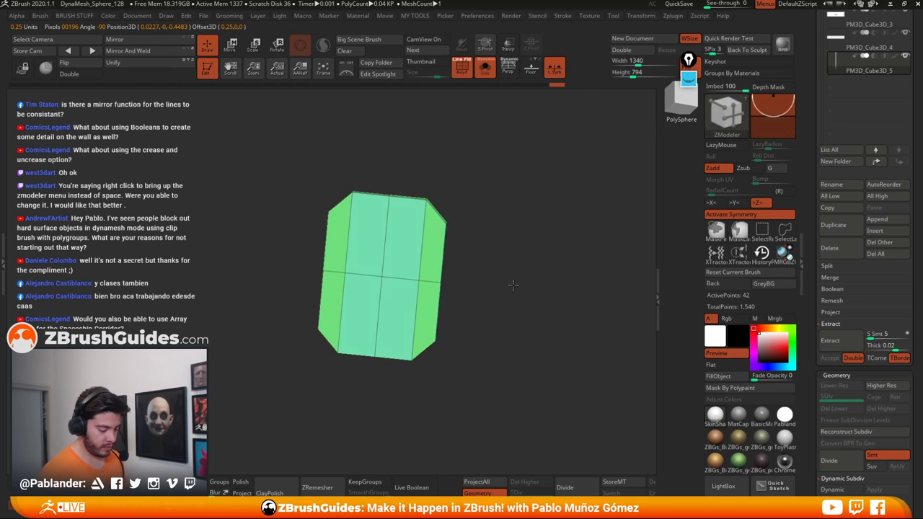
pyautogui.moveTo(512, 285); pyautogui.dragTo(452, 242)
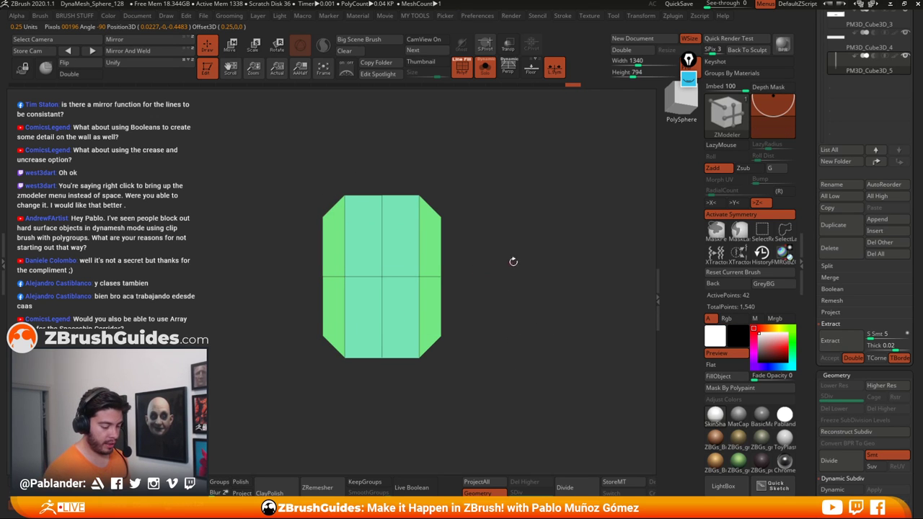
pyautogui.moveTo(513, 262)
pyautogui.mouseDown()
pyautogui.moveTo(533, 245)
pyautogui.moveTo(513, 267)
pyautogui.mouseUp()
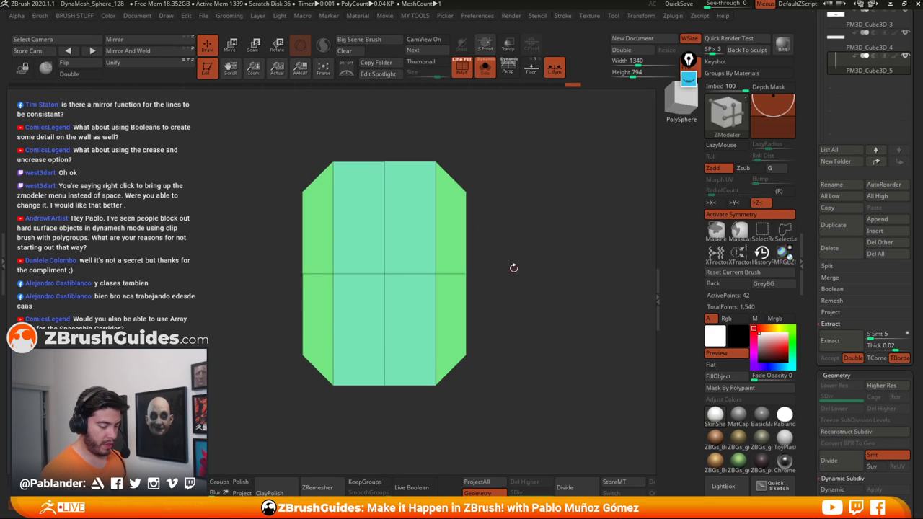
pyautogui.moveTo(811, 162); pyautogui.dragTo(801, 194)
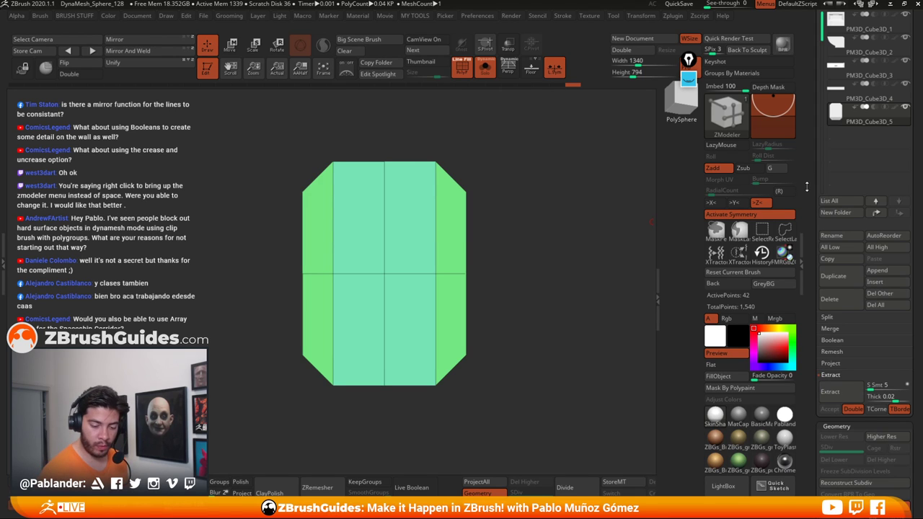
pyautogui.moveTo(806, 186); pyautogui.dragTo(920, 204)
pyautogui.click(855, 290)
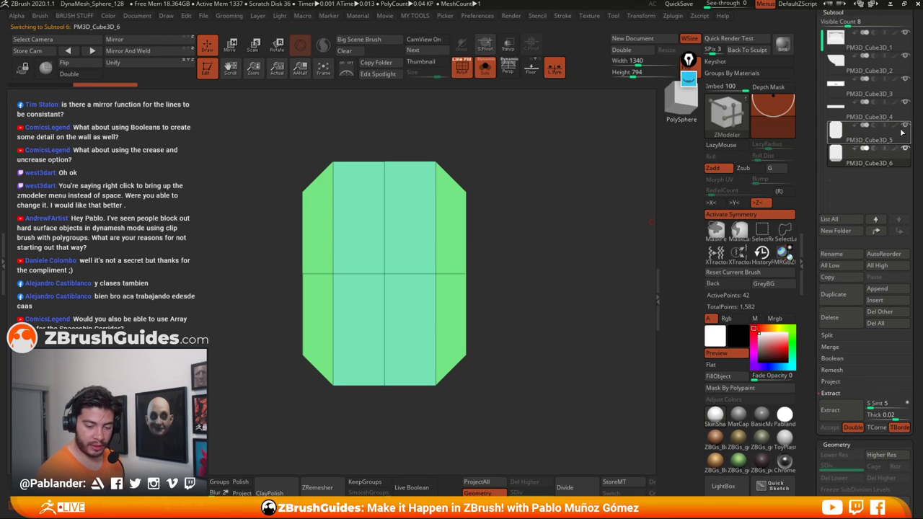
# Step: Mark the duplicate panel's large flat face polygons with ZModeler's temporary white polygroup selection
pyautogui.keyDown('ctrl'); pyautogui.moveTo(545, 241); pyautogui.dragTo(533, 210, button='right'); pyautogui.keyUp('ctrl')
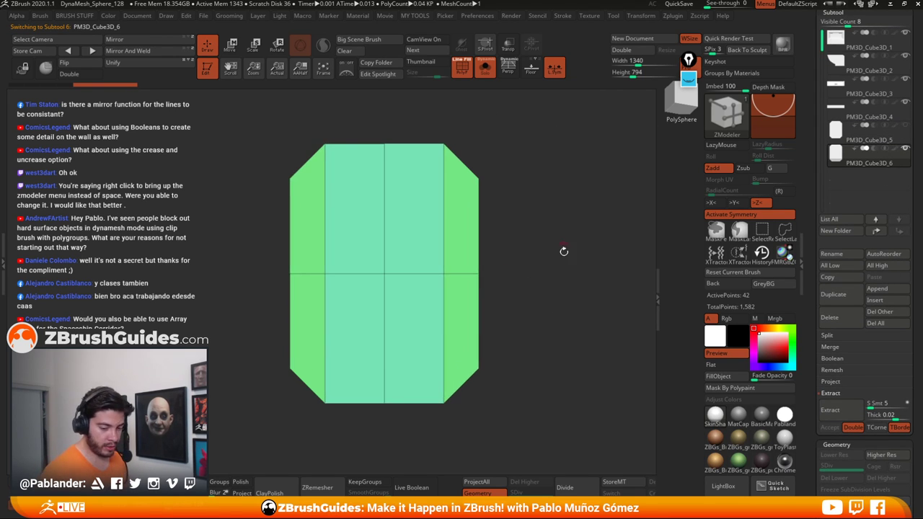
pyautogui.keyDown('alt'); pyautogui.moveTo(564, 251); pyautogui.dragTo(548, 235); pyautogui.keyUp('alt')
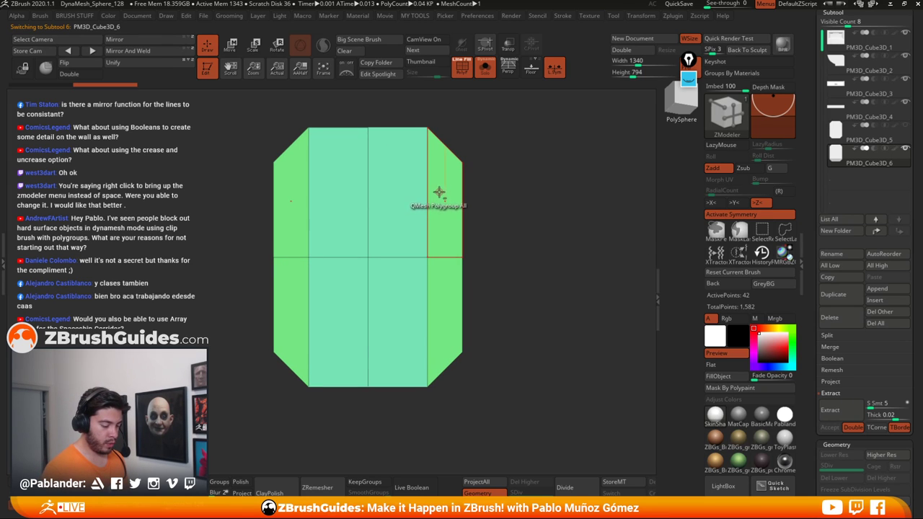
pyautogui.moveTo(439, 192)
pyautogui.keyDown('alt'); pyautogui.mouseDown()
pyautogui.moveTo(424, 186)
pyautogui.moveTo(313, 256)
pyautogui.moveTo(415, 312)
pyautogui.mouseUp(); pyautogui.keyUp('alt')
pyautogui.moveTo(540, 236)
pyautogui.mouseDown()
pyautogui.moveTo(519, 235)
pyautogui.moveTo(583, 181)
pyautogui.mouseUp()
pyautogui.click(487, 226)
pyautogui.click(586, 288)
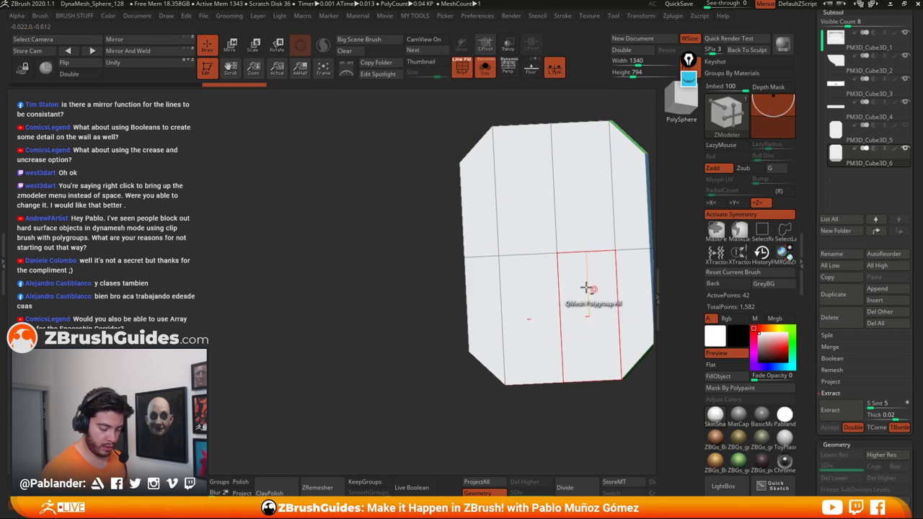
pyautogui.moveTo(403, 282); pyautogui.dragTo(568, 229)
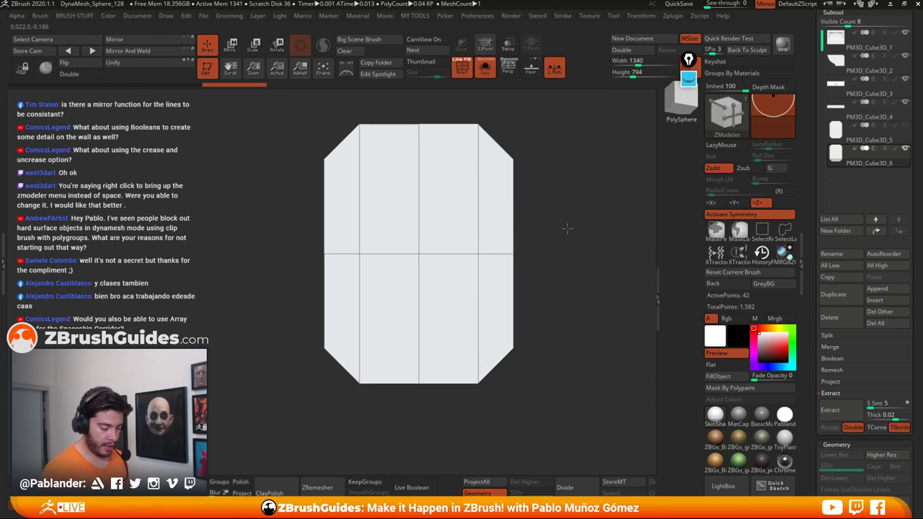
# Step: Set ZModeler's polygon action to Inset, try a slight inset of the panel's marked faces and undo it
pyautogui.press('space')
pyautogui.click(476, 168)
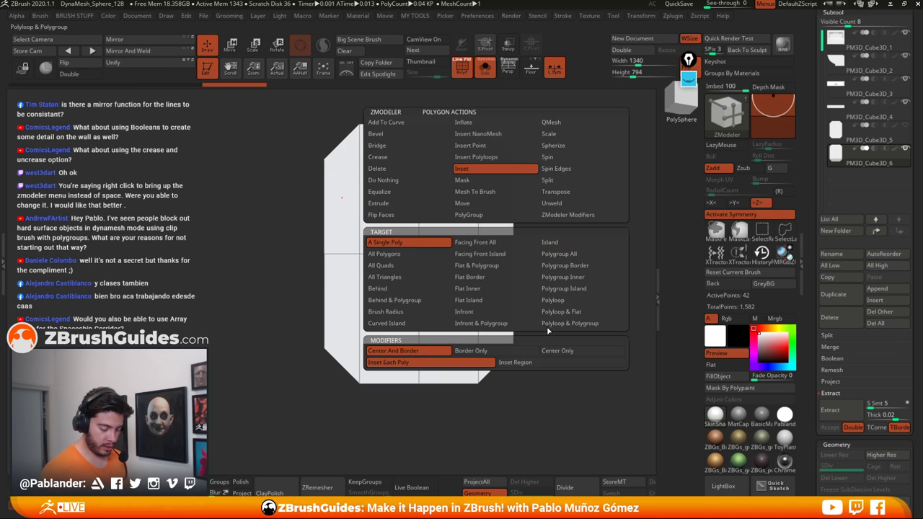
pyautogui.moveTo(493, 189); pyautogui.dragTo(491, 194)
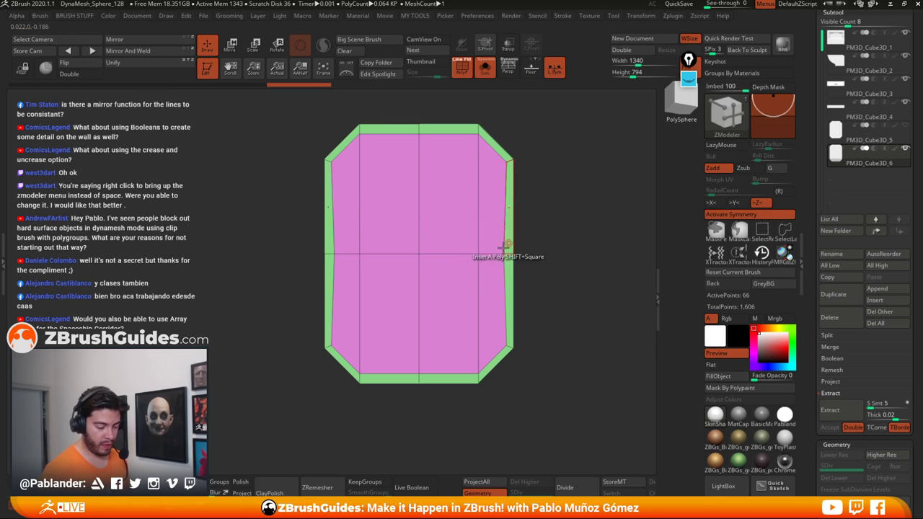
pyautogui.hotkey('ctrl', 'z')
pyautogui.keyDown('ctrl'); pyautogui.moveTo(562, 226); pyautogui.dragTo(533, 267, button='right'); pyautogui.keyUp('ctrl')
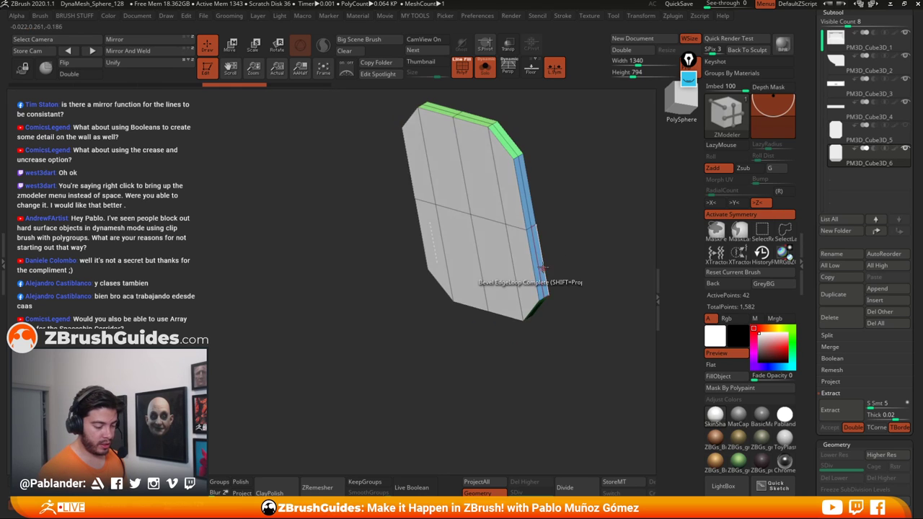
# Step: Undo the marking of the duplicate's large flat faces and mark its outer rim faces with the temporary white polygroup
pyautogui.hotkey('ctrl', 'z')
pyautogui.hotkey('ctrl', 'z')
pyautogui.moveTo(544, 264); pyautogui.dragTo(533, 275)
pyautogui.moveTo(501, 272); pyautogui.dragTo(450, 230)
pyautogui.click(401, 207)
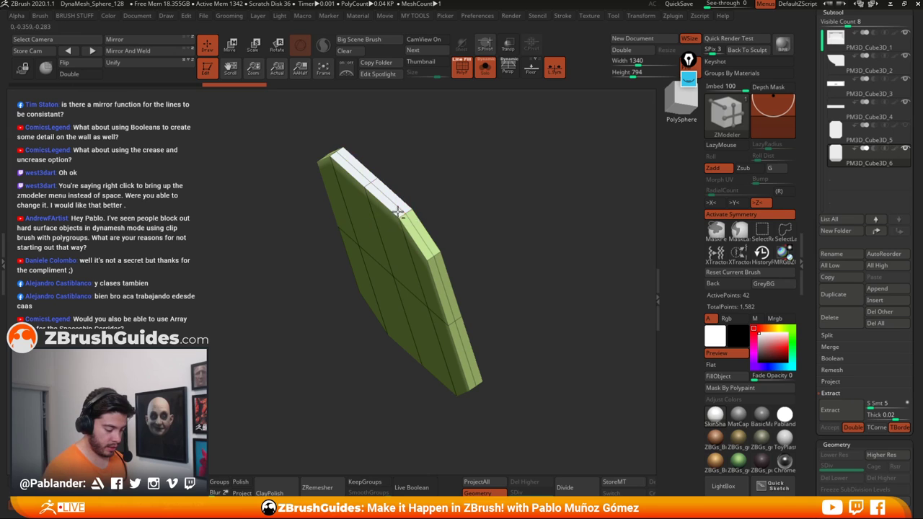
pyautogui.click(423, 232)
pyautogui.moveTo(502, 332); pyautogui.dragTo(471, 283)
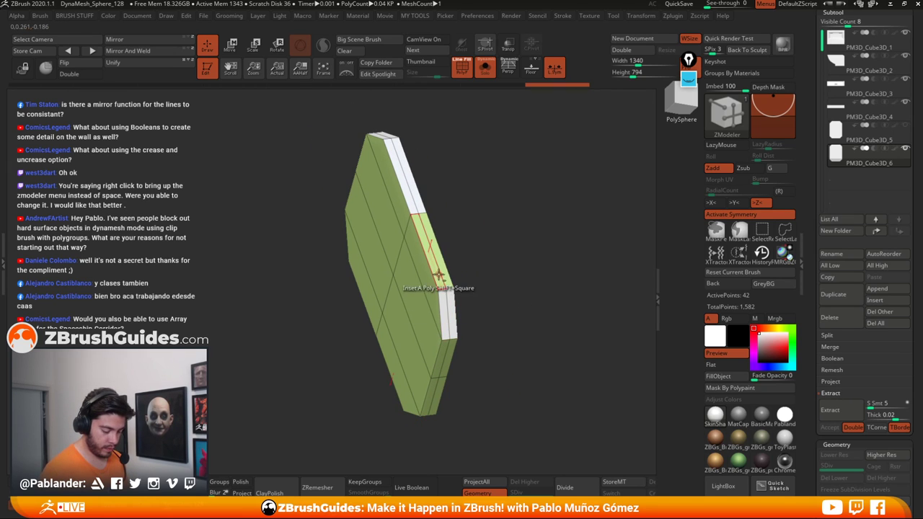
pyautogui.keyDown('alt'); pyautogui.click(440, 360); pyautogui.keyUp('alt')
pyautogui.moveTo(477, 360); pyautogui.dragTo(525, 297)
# Step: Extrude the marked rim faces outward into a border using the QMesh polygon action with the Polygroup All target
pyautogui.press('space')
pyautogui.click(537, 122)
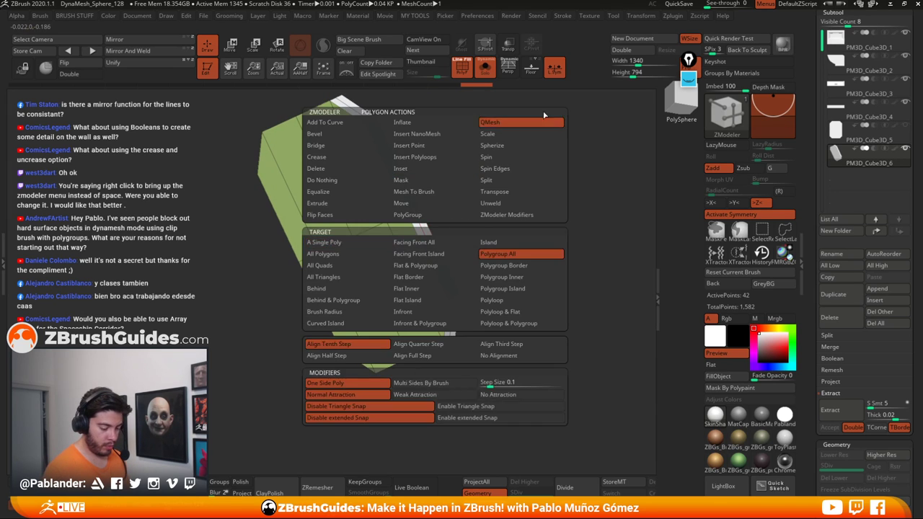
pyautogui.click(435, 249)
pyautogui.moveTo(434, 248); pyautogui.dragTo(522, 267)
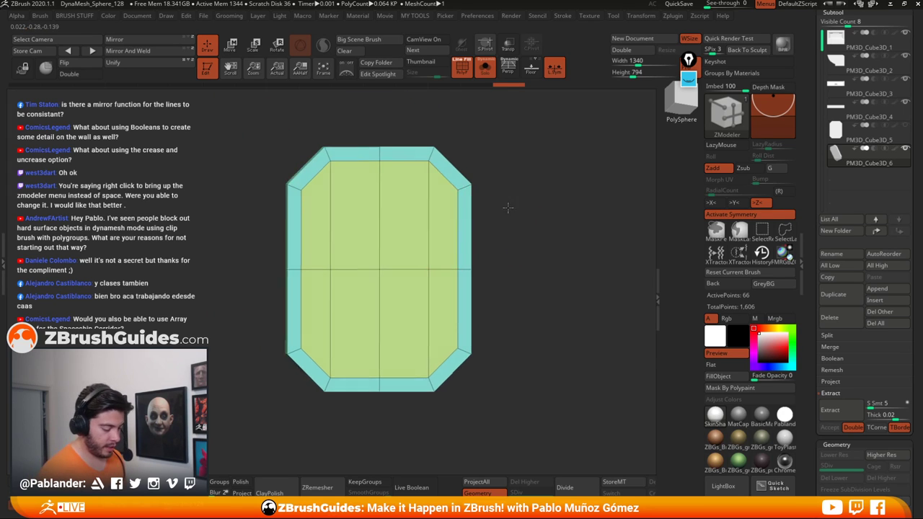
# Step: Mark the polygons inside the border on one flat side and assign them their own polygroup with the PolyGroup polygon action
pyautogui.moveTo(507, 206); pyautogui.dragTo(542, 217)
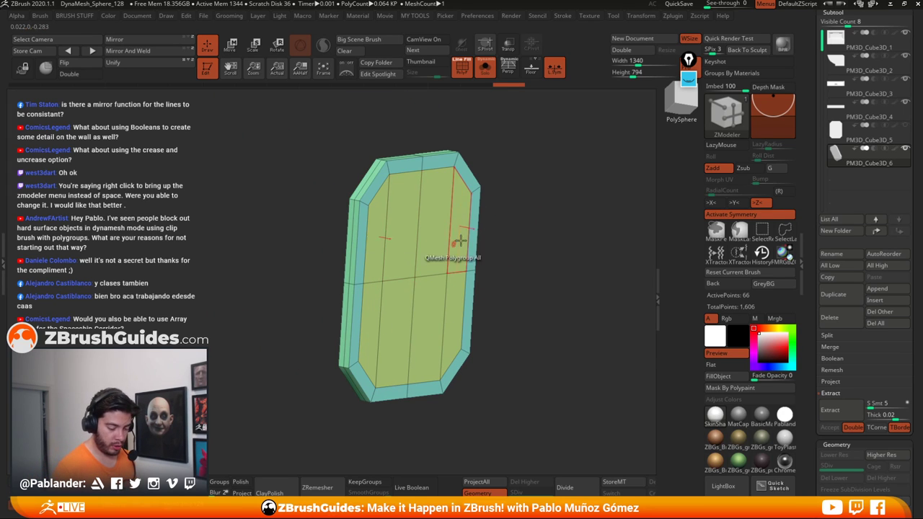
pyautogui.moveTo(497, 238)
pyautogui.mouseDown()
pyautogui.moveTo(466, 237)
pyautogui.moveTo(353, 296)
pyautogui.moveTo(425, 302)
pyautogui.mouseUp()
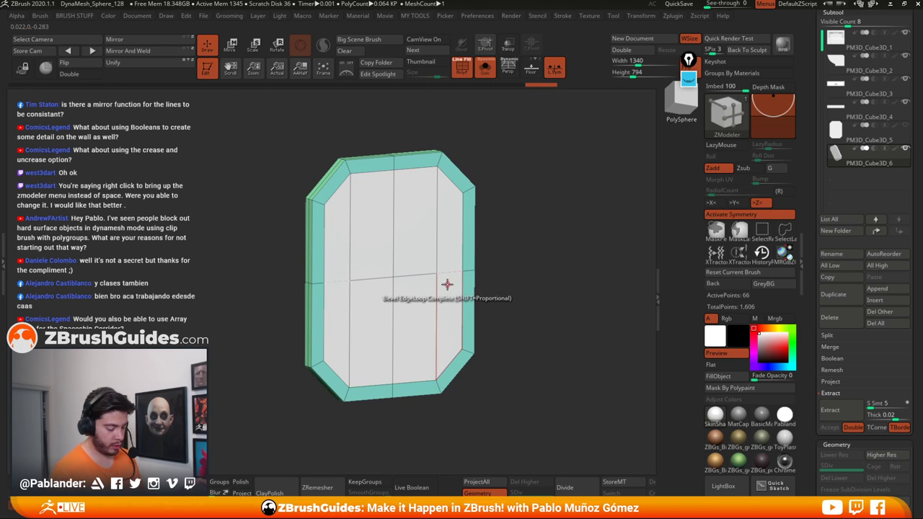
pyautogui.press('space')
pyautogui.click(445, 214)
pyautogui.click(457, 227)
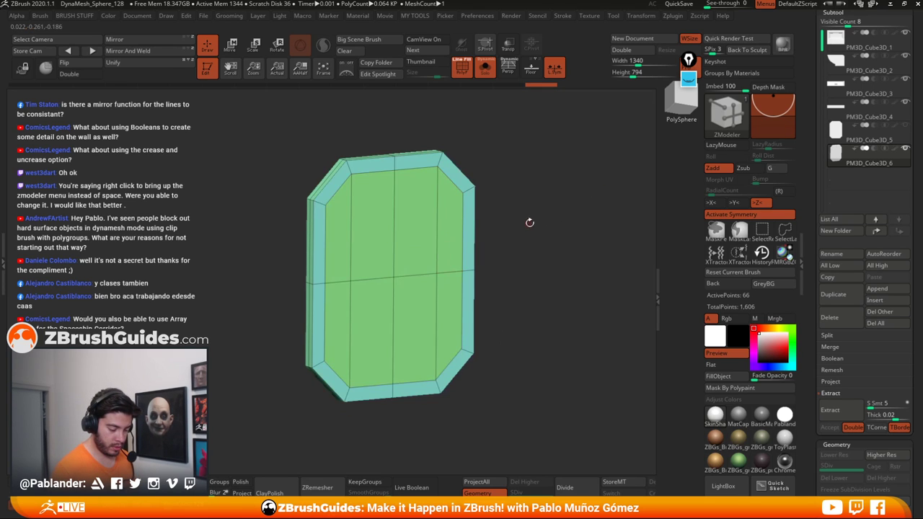
# Step: Push the inner face through the bordered panel with QMesh, Polygroup All, leaving an open octagonal frame
pyautogui.moveTo(529, 222)
pyautogui.mouseDown()
pyautogui.moveTo(573, 223)
pyautogui.moveTo(525, 224)
pyautogui.moveTo(537, 216)
pyautogui.mouseUp()
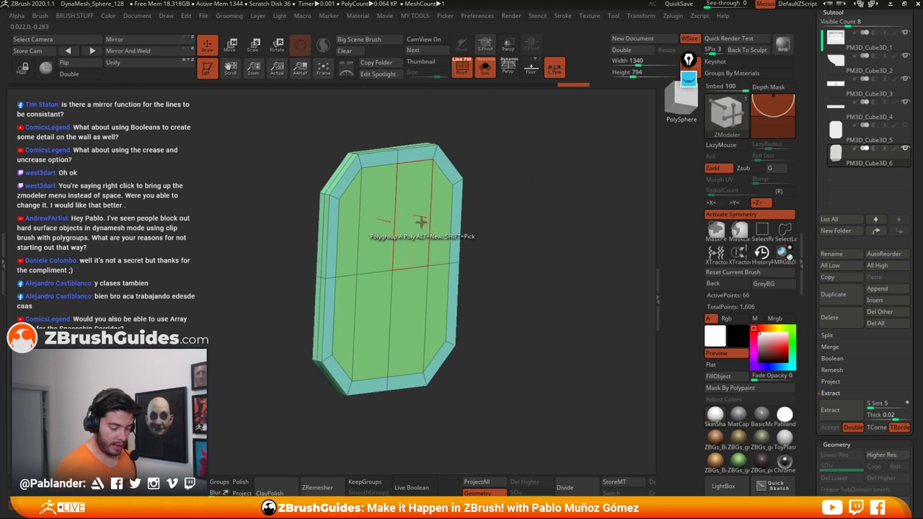
pyautogui.press('space')
pyautogui.click(486, 124)
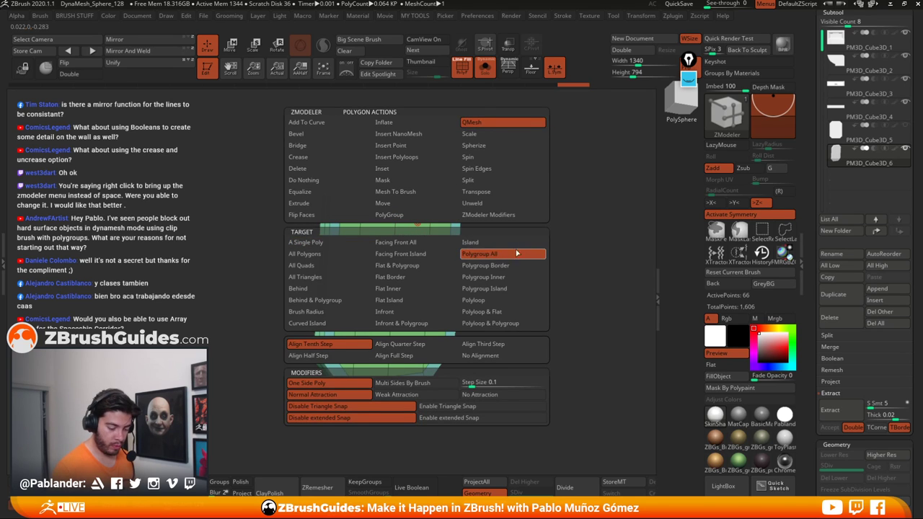
pyautogui.click(516, 253)
pyautogui.moveTo(611, 197); pyautogui.dragTo(503, 239)
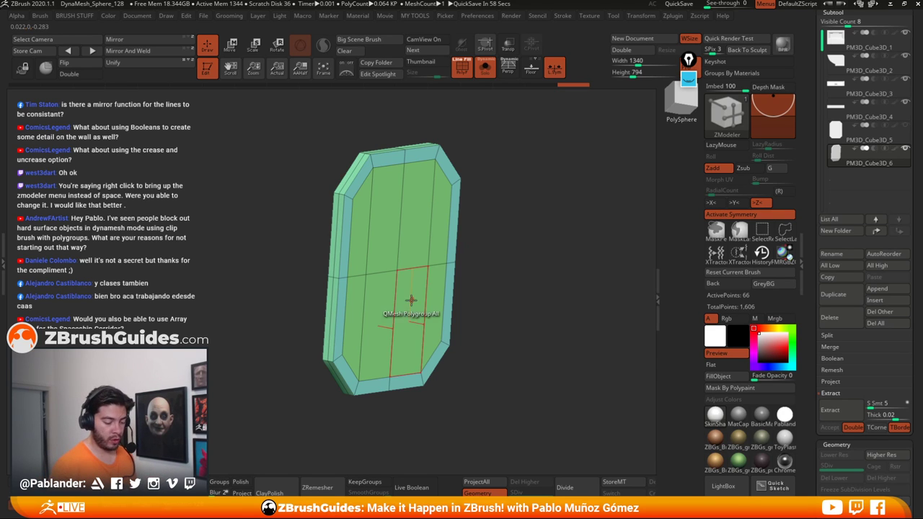
pyautogui.moveTo(439, 293); pyautogui.dragTo(529, 275, button='right')
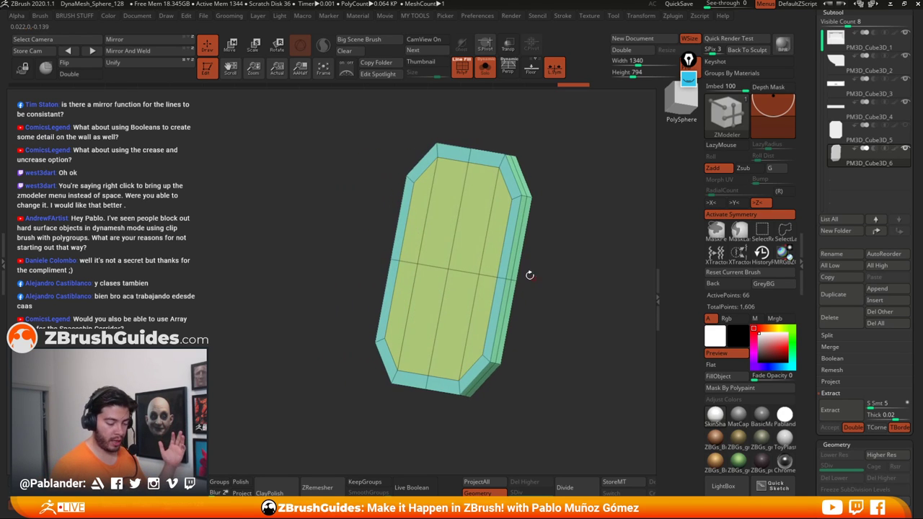
pyautogui.moveTo(565, 259); pyautogui.dragTo(531, 236)
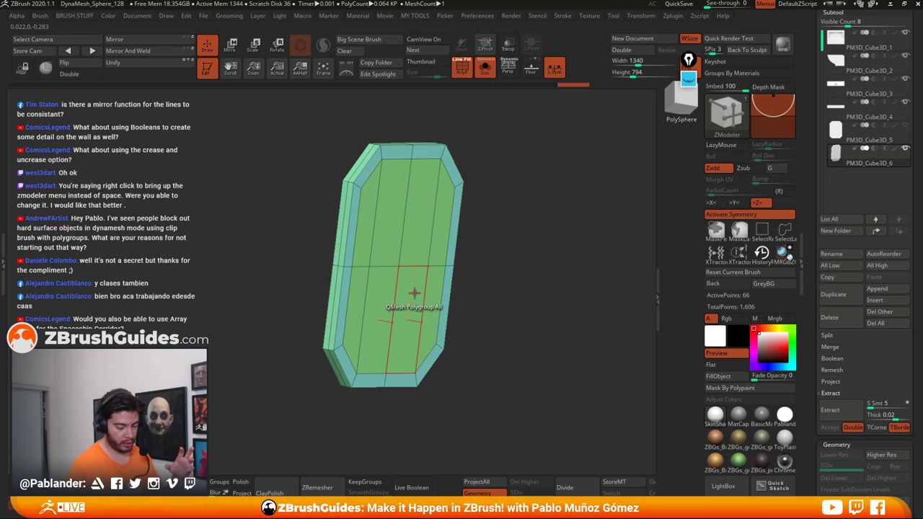
pyautogui.click(389, 301)
# Step: Insert an edge loop midway around the frame's inner wall using the Insert Multiple EdgeLoops edge action
pyautogui.moveTo(532, 266); pyautogui.dragTo(430, 178)
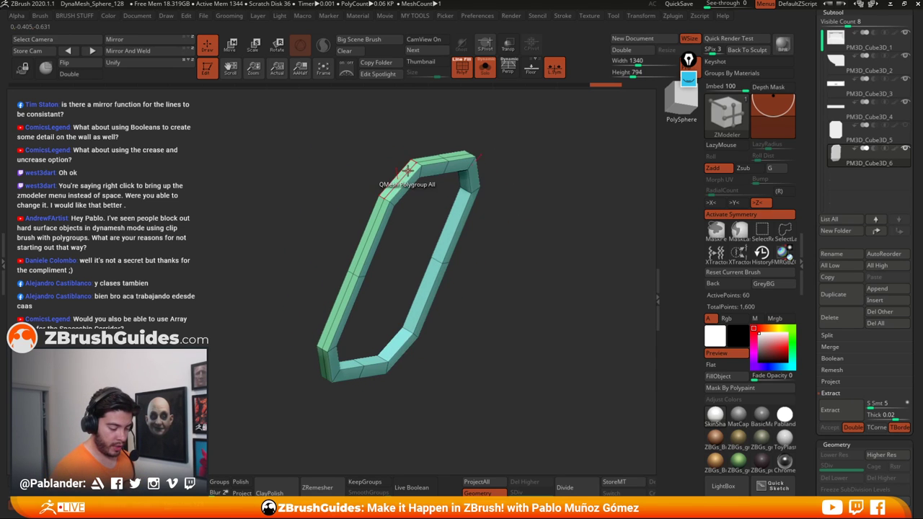
pyautogui.press('space')
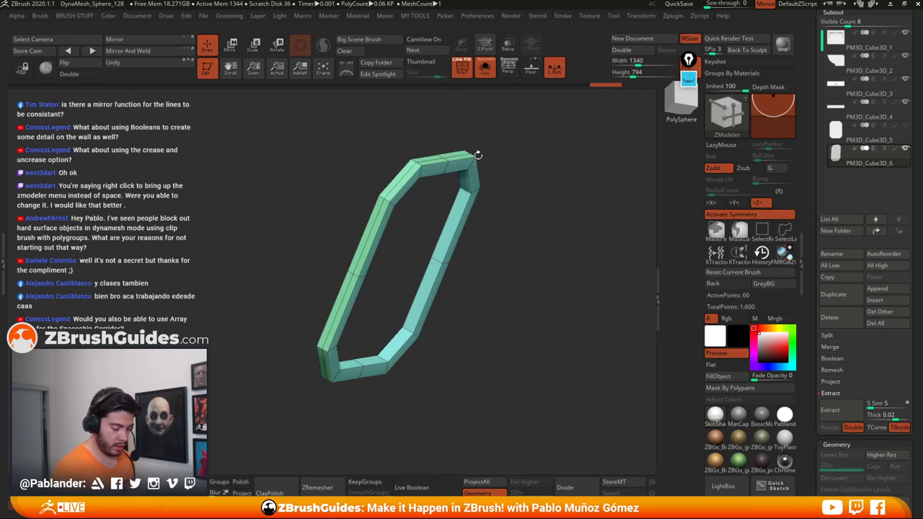
pyautogui.press('space')
pyautogui.click(407, 181)
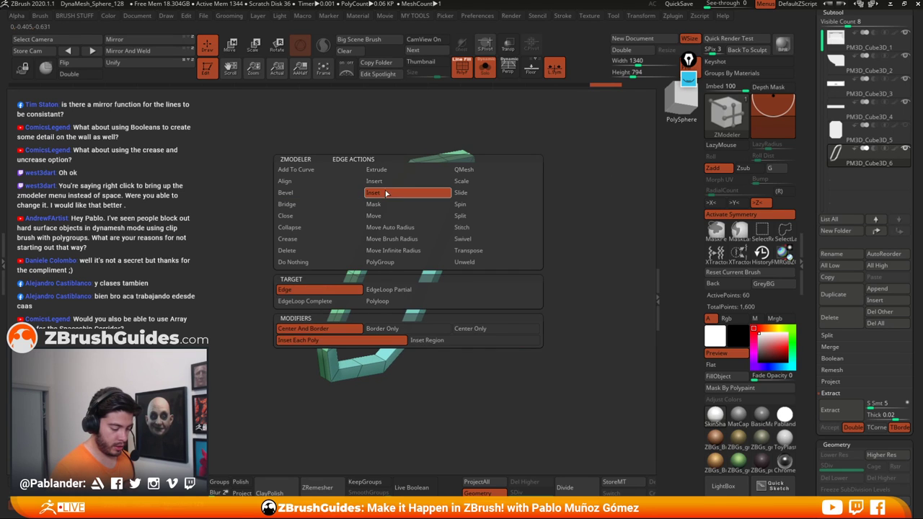
pyautogui.click(337, 292)
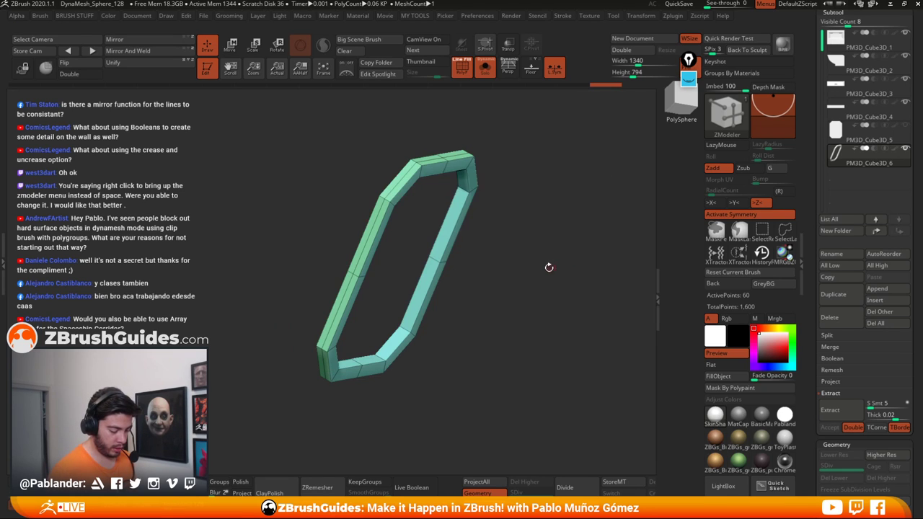
pyautogui.click(426, 255)
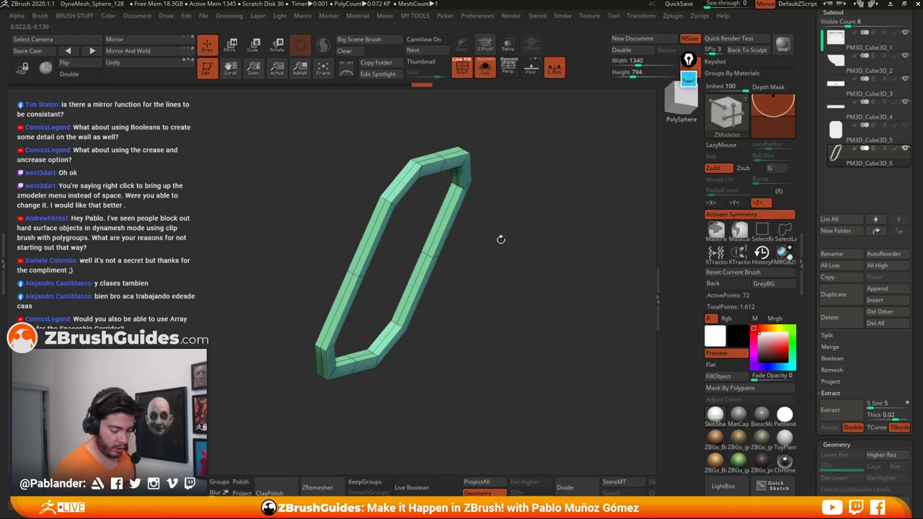
pyautogui.moveTo(500, 238); pyautogui.dragTo(458, 232)
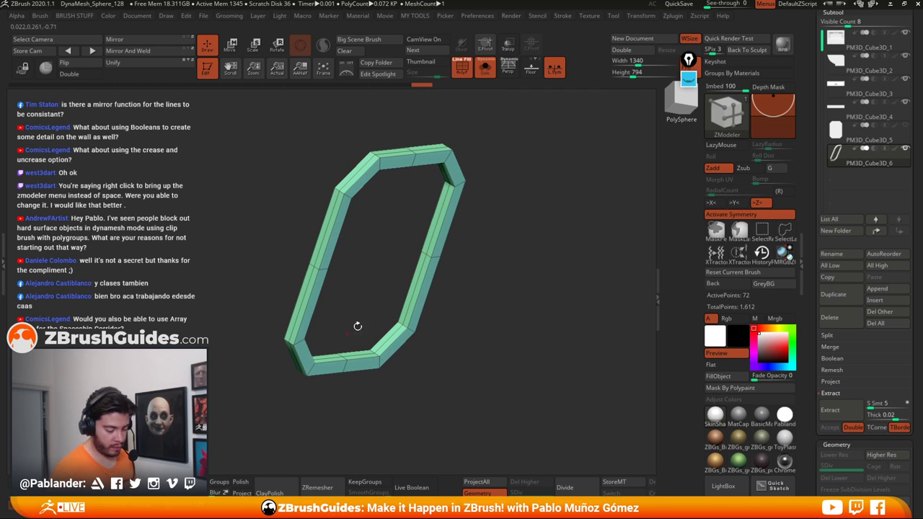
# Step: Turn off Solo, hide the other corridor subtools and make the solid panel PM3D_Cube3D_5 active beside its frame
pyautogui.keyDown('shift'); pyautogui.moveTo(527, 245); pyautogui.dragTo(518, 245); pyautogui.keyUp('shift')
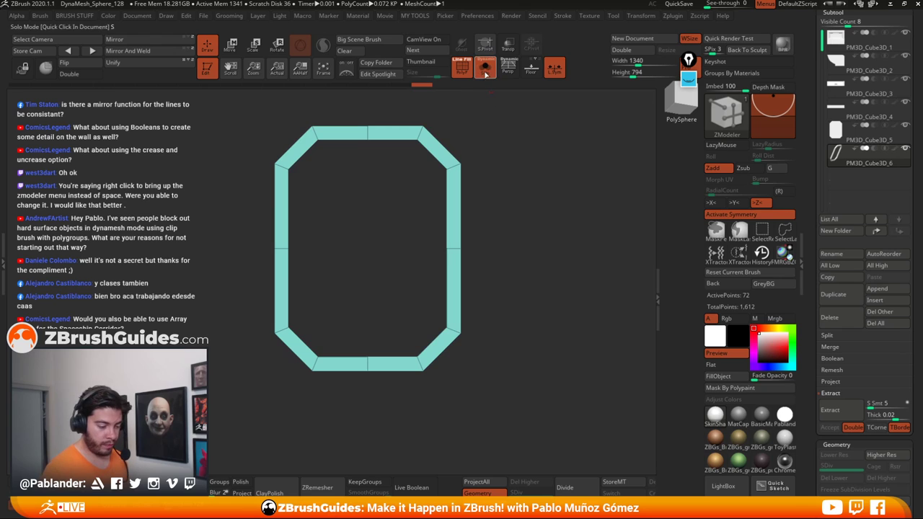
pyautogui.click(485, 70)
pyautogui.click(906, 102)
pyautogui.click(905, 79)
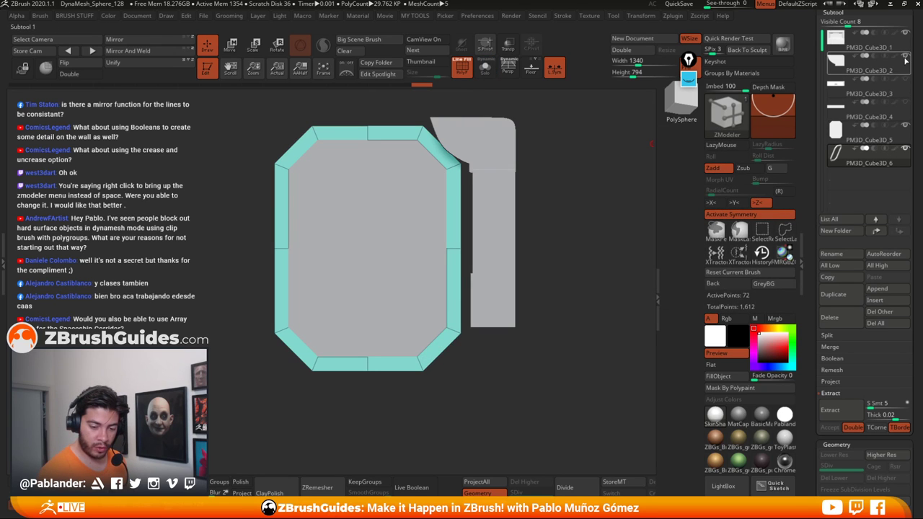
pyautogui.click(905, 55)
pyautogui.click(906, 33)
pyautogui.click(838, 154)
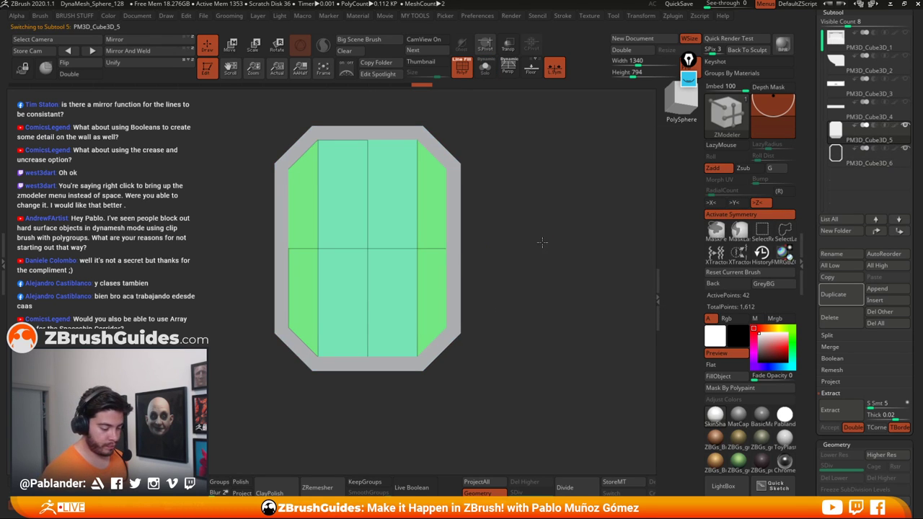
# Step: Scale the solid panel up very slightly with the gizmo so its edges overlap the surrounding frame
pyautogui.press('w')
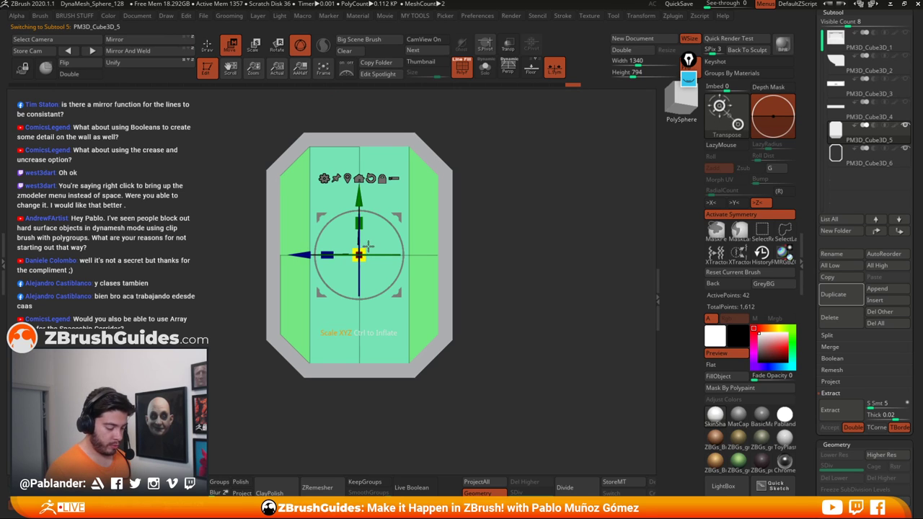
pyautogui.moveTo(365, 249); pyautogui.dragTo(368, 248)
pyautogui.moveTo(542, 232); pyautogui.dragTo(490, 228)
pyautogui.click(347, 178)
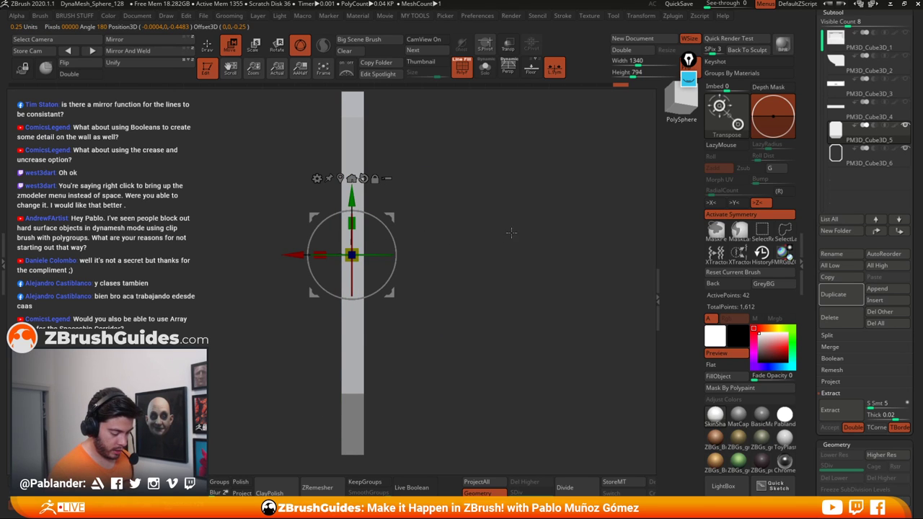
pyautogui.moveTo(511, 233)
pyautogui.keyDown('shift'); pyautogui.mouseDown()
pyautogui.moveTo(533, 253)
pyautogui.moveTo(548, 231)
pyautogui.moveTo(576, 251)
pyautogui.mouseUp(); pyautogui.keyUp('shift')
pyautogui.click(207, 44)
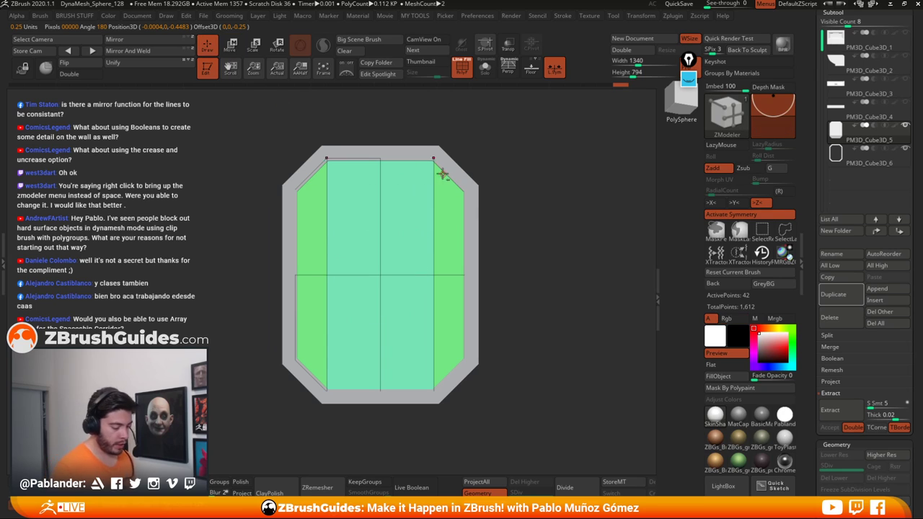
# Step: Solo the panel, isolate one of its large flat faces and delete the hidden geometry
pyautogui.keyDown('alt'); pyautogui.moveTo(547, 221); pyautogui.dragTo(573, 228); pyautogui.keyUp('alt')
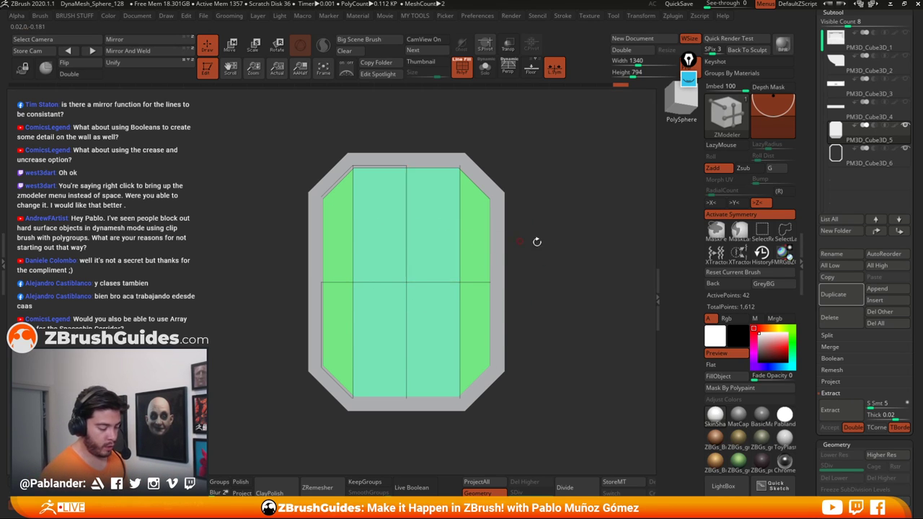
pyautogui.keyDown('alt'); pyautogui.moveTo(570, 266); pyautogui.dragTo(548, 253); pyautogui.keyUp('alt')
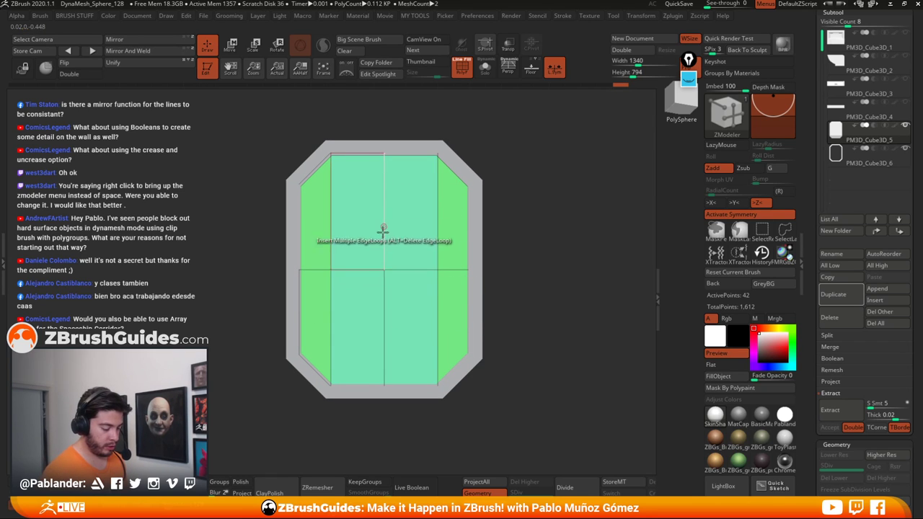
pyautogui.click(485, 67)
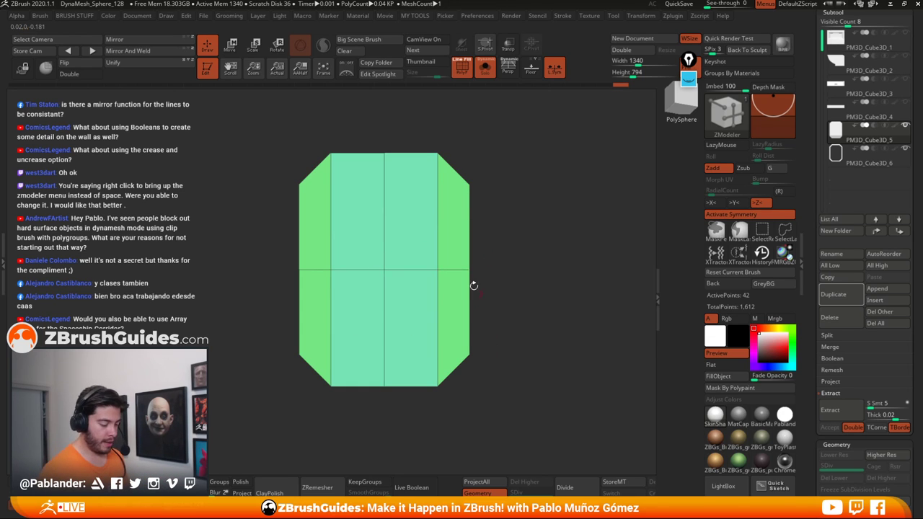
pyautogui.rightClick(384, 214)
pyautogui.moveTo(482, 165); pyautogui.dragTo(514, 258)
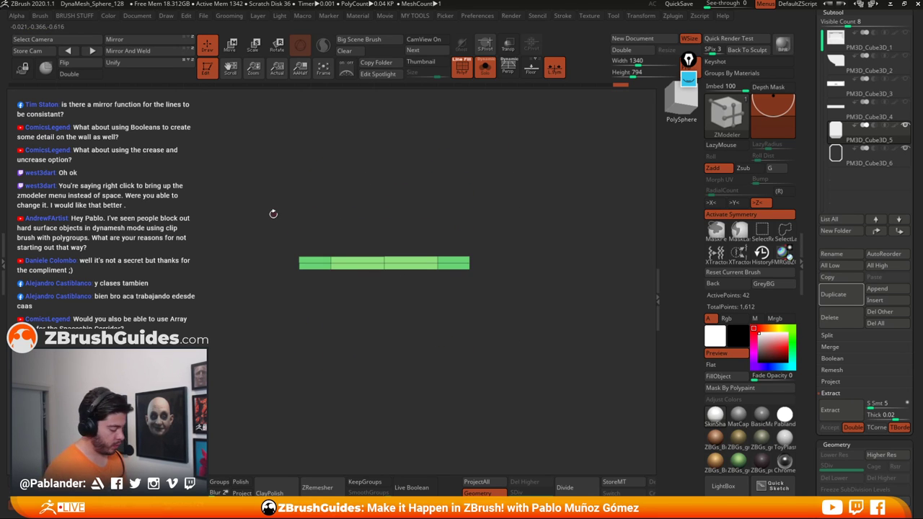
pyautogui.keyDown('ctrl'); pyautogui.keyDown('shift'); pyautogui.moveTo(225, 166); pyautogui.dragTo(522, 268); pyautogui.keyUp('shift'); pyautogui.keyUp('ctrl')
pyautogui.keyDown('ctrl'); pyautogui.keyDown('shift'); pyautogui.moveTo(524, 215); pyautogui.dragTo(257, 273); pyautogui.keyUp('shift'); pyautogui.keyUp('ctrl')
pyautogui.moveTo(405, 352); pyautogui.dragTo(531, 261)
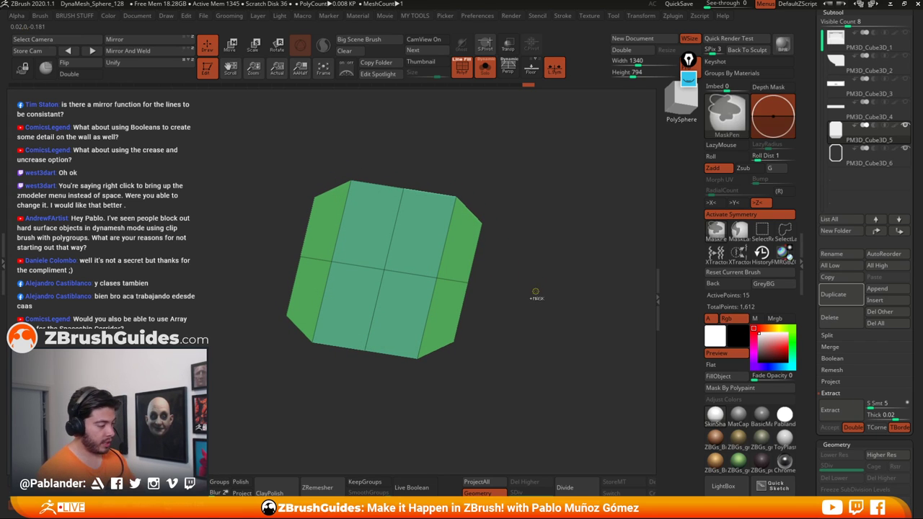
pyautogui.moveTo(534, 290); pyautogui.dragTo(537, 250)
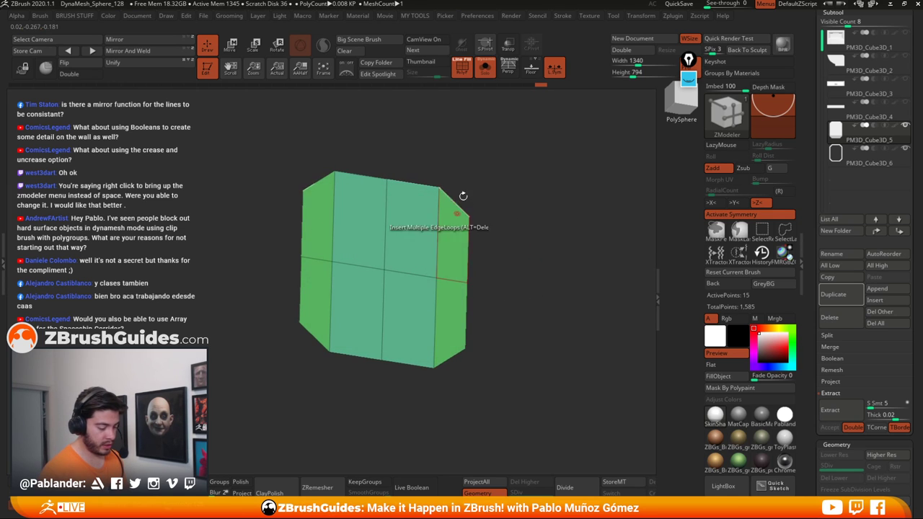
# Step: Insert single edge loops on the panel: one horizontal above the middle, a symmetrical vertical pair, and one horizontal near its lower end
pyautogui.keyDown('shift'); pyautogui.moveTo(463, 196); pyautogui.dragTo(423, 195); pyautogui.keyUp('shift')
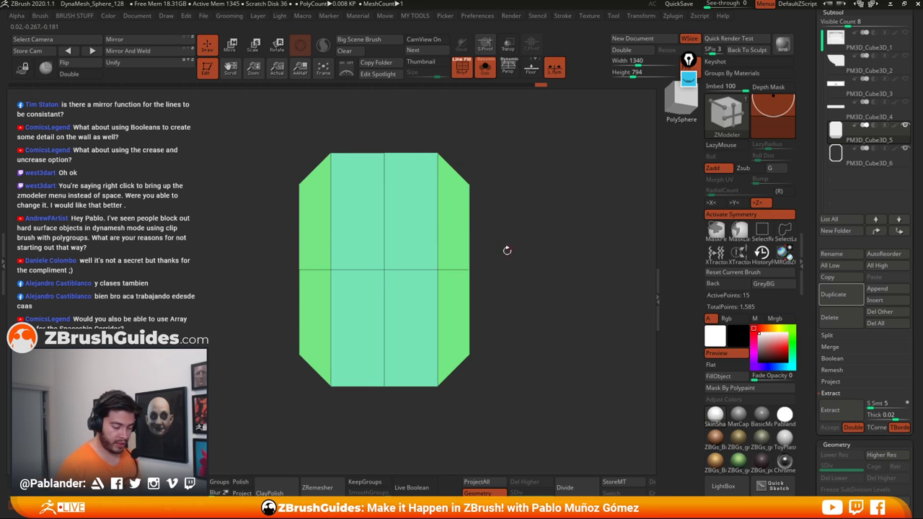
pyautogui.moveTo(507, 250)
pyautogui.keyDown('alt'); pyautogui.mouseDown()
pyautogui.moveTo(517, 258)
pyautogui.moveTo(506, 252)
pyautogui.mouseUp(); pyautogui.keyUp('alt')
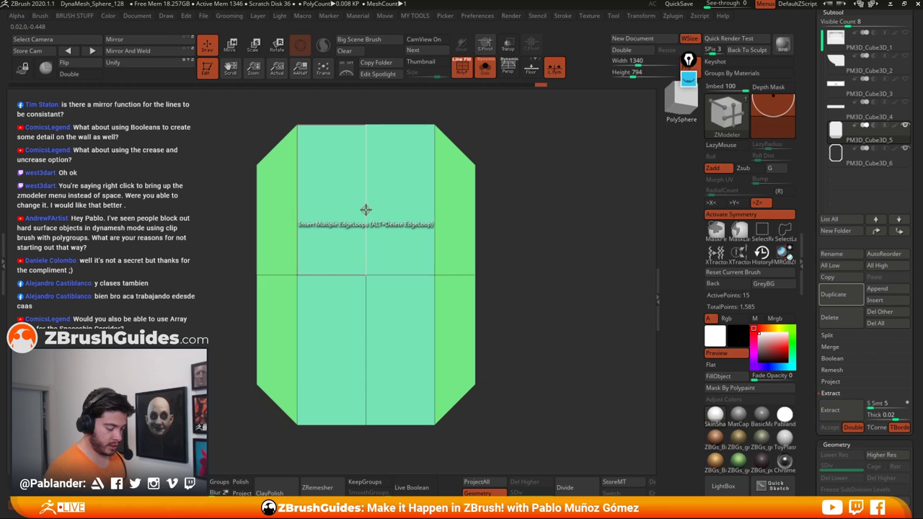
pyautogui.press('space')
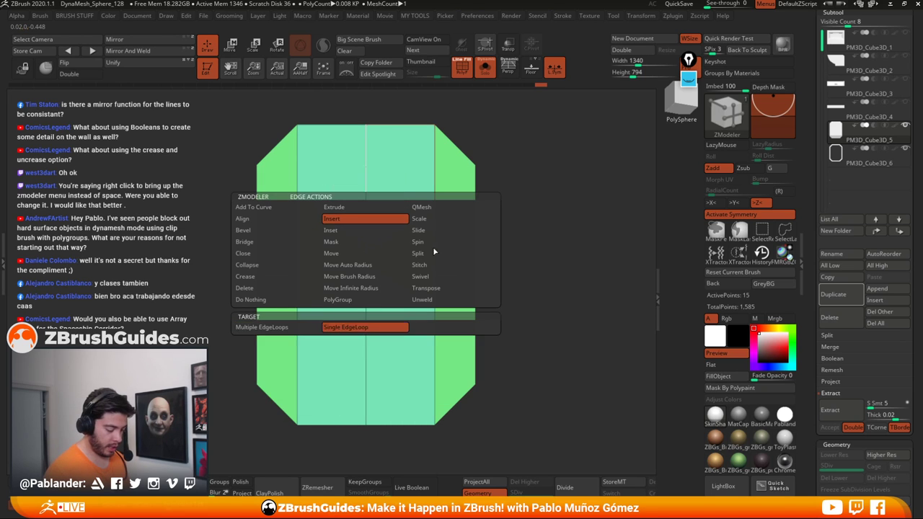
pyautogui.click(367, 190)
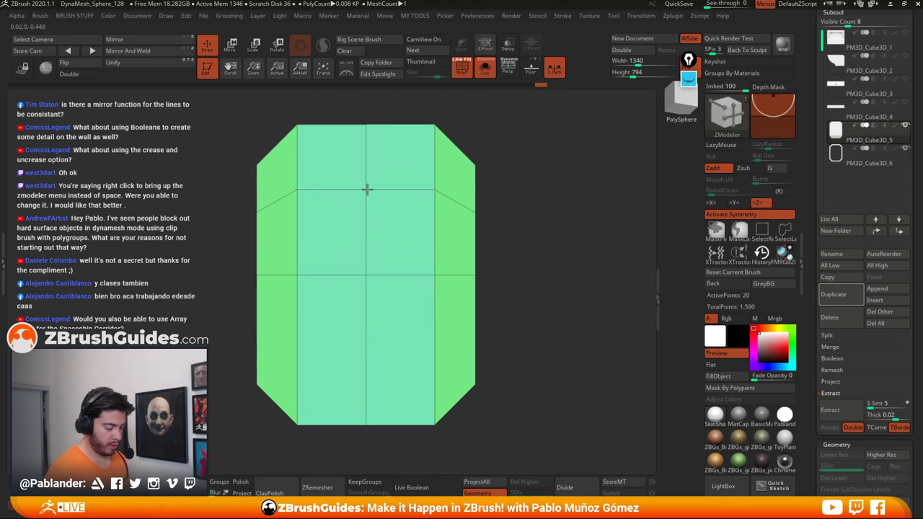
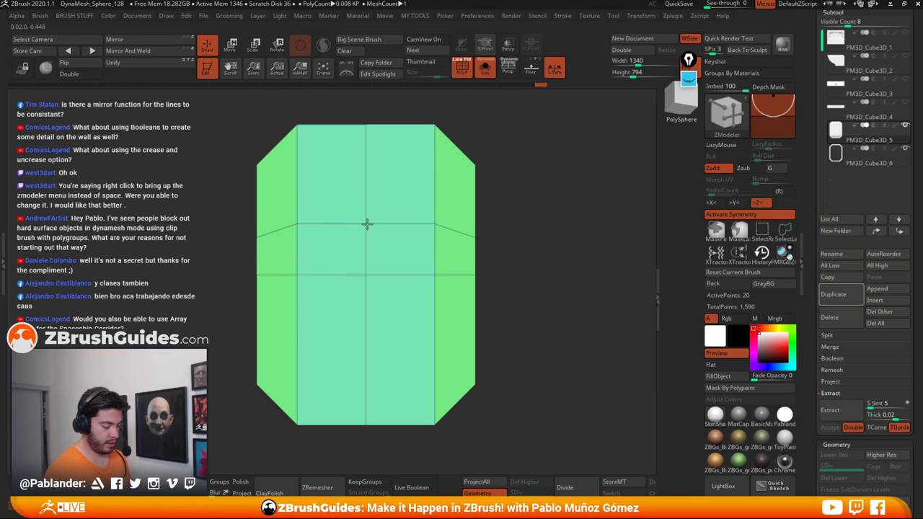
pyautogui.click(392, 275)
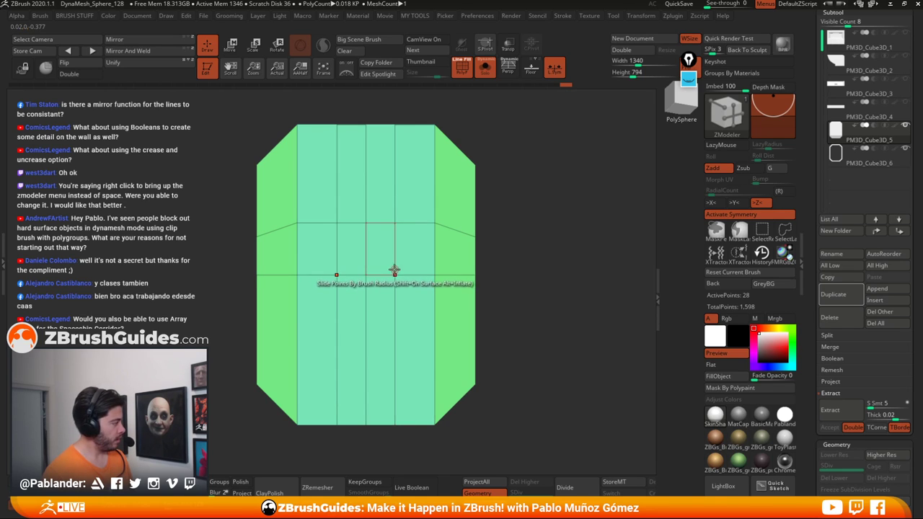
pyautogui.click(393, 382)
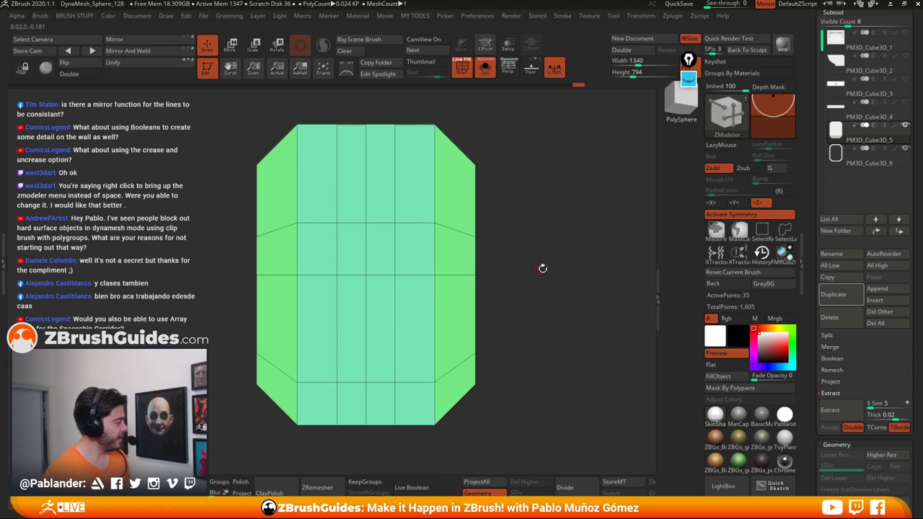
# Step: Turn off symmetry and slide the upper horizontal loop's points by brush radius into a stepped line, raised on the left and lowered on the right
pyautogui.keyDown('alt'); pyautogui.moveTo(560, 258); pyautogui.dragTo(553, 258); pyautogui.keyUp('alt')
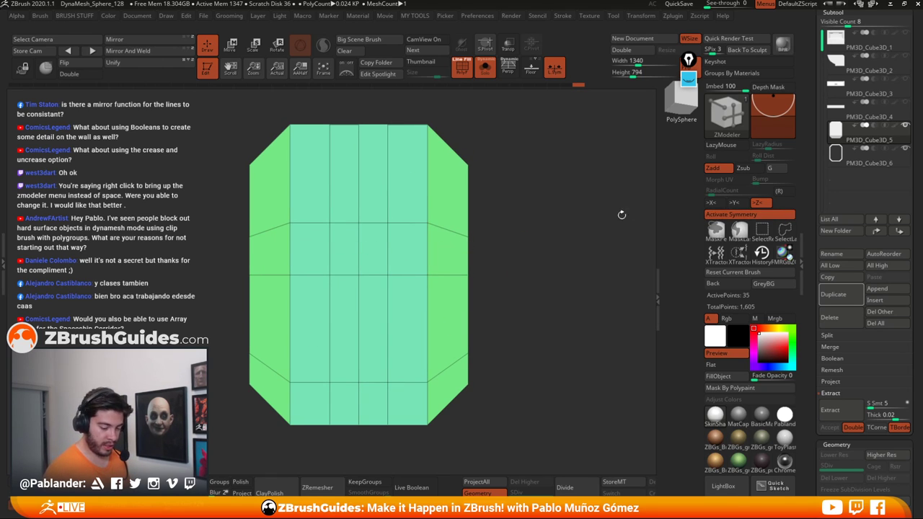
pyautogui.click(737, 215)
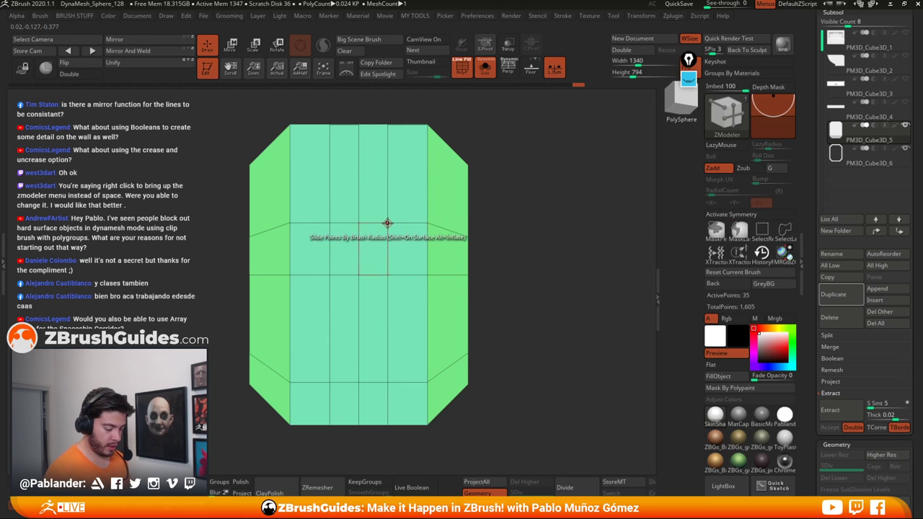
pyautogui.press('space')
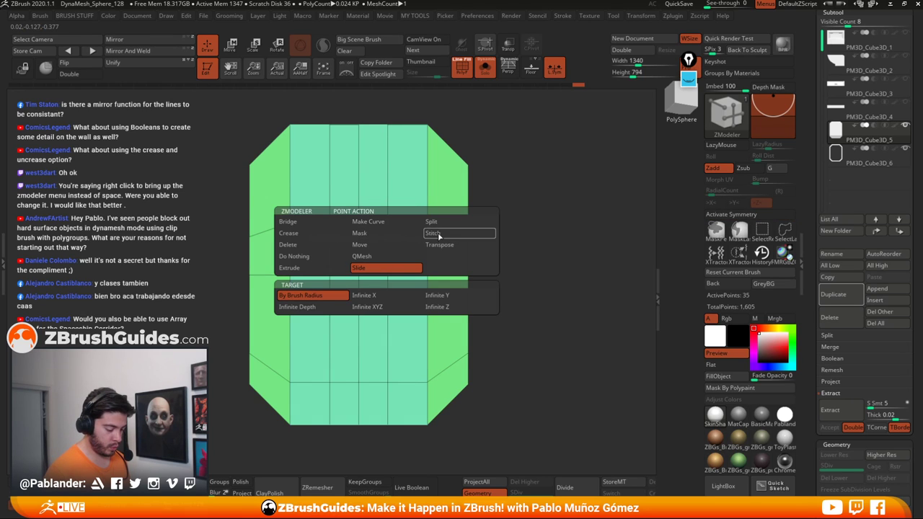
pyautogui.click(375, 266)
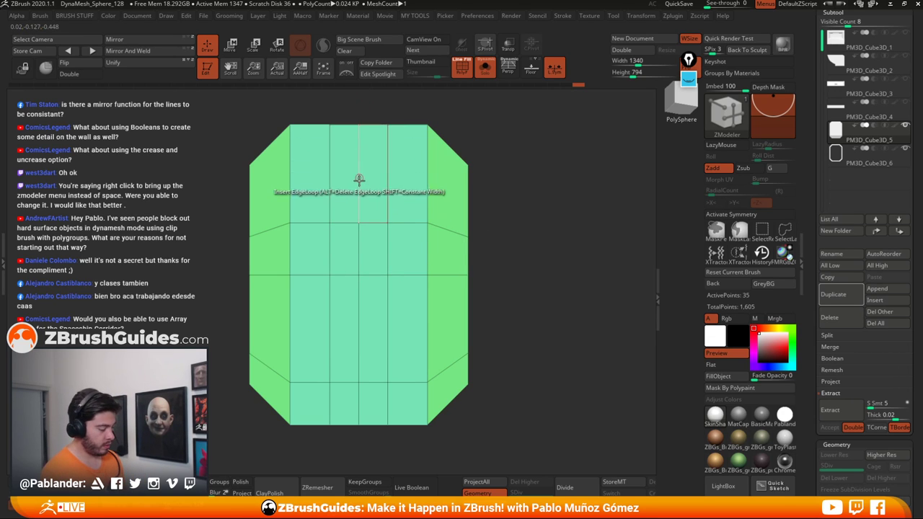
pyautogui.moveTo(359, 222); pyautogui.dragTo(358, 212)
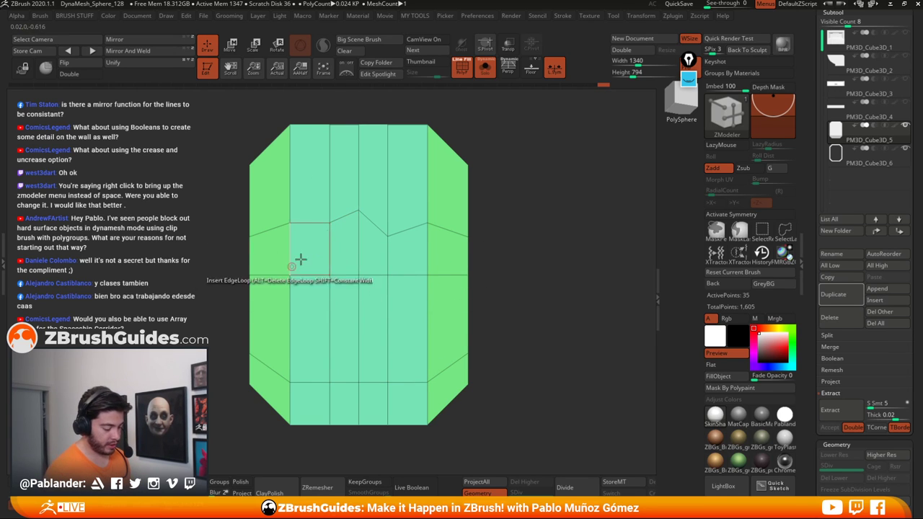
pyautogui.moveTo(331, 223); pyautogui.dragTo(291, 210)
pyautogui.moveTo(251, 235); pyautogui.dragTo(252, 217)
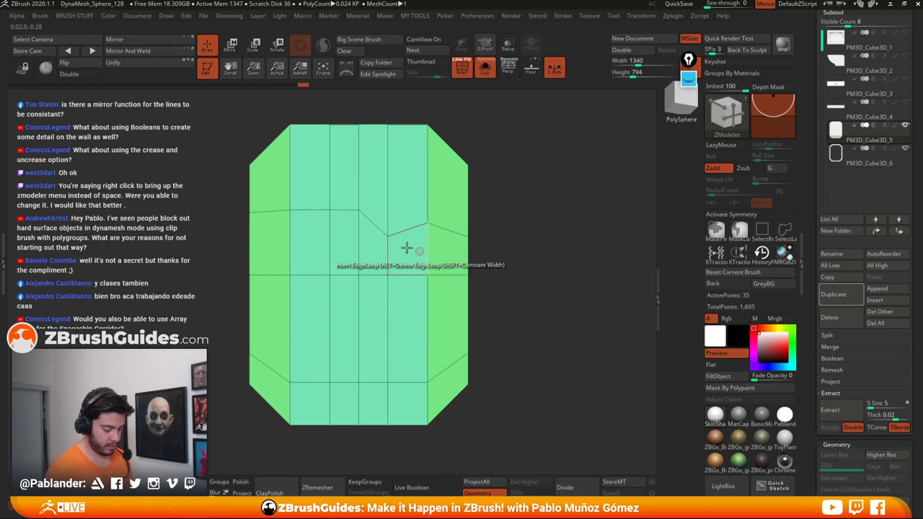
pyautogui.moveTo(433, 222); pyautogui.dragTo(428, 236)
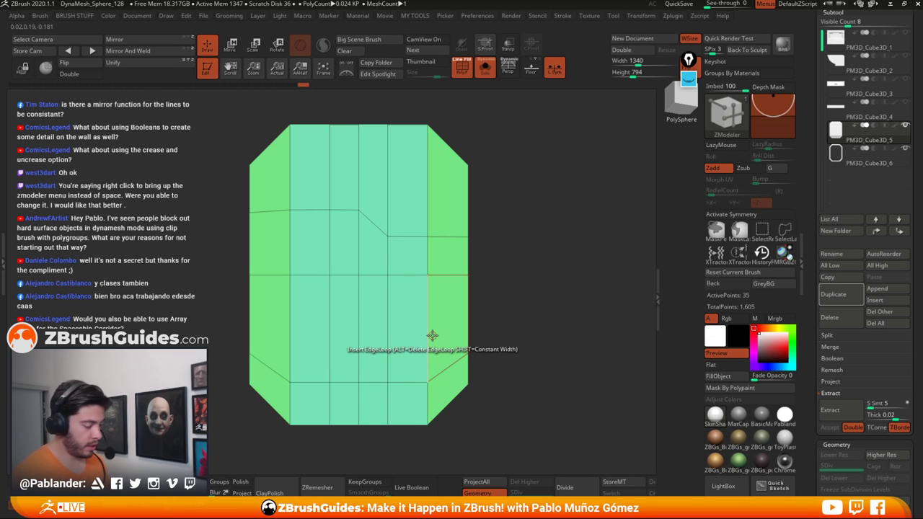
# Step: Sketch a small yellow octagonal panel beside the model, with a stepped divider, a diagonal base line and two inset shapes
pyautogui.click(688, 79)
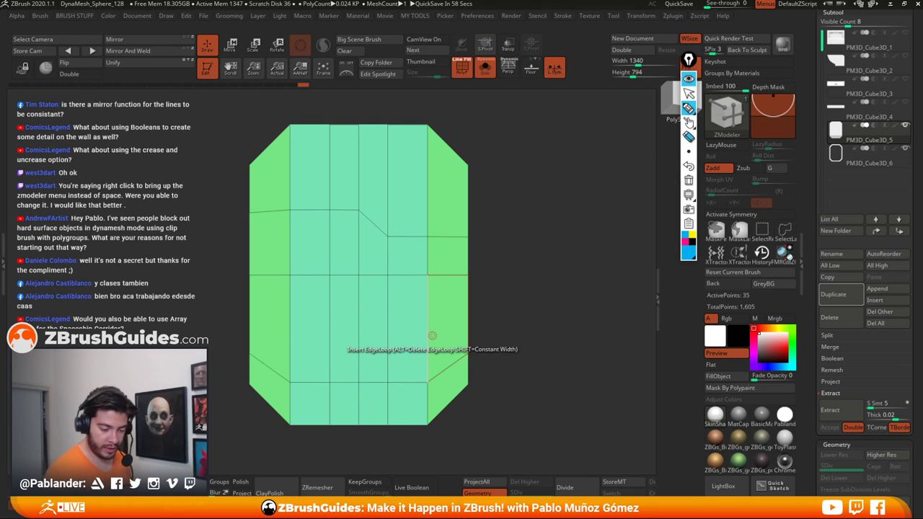
pyautogui.click(692, 235)
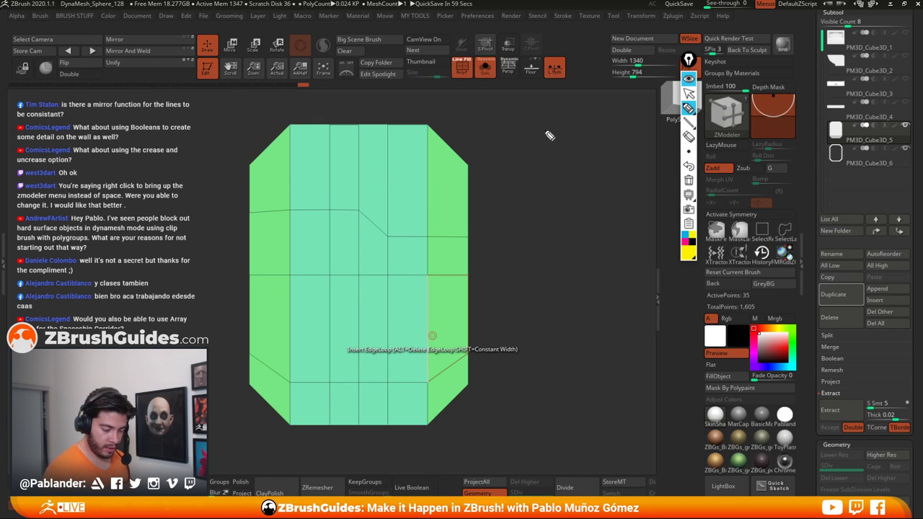
pyautogui.moveTo(532, 149)
pyautogui.mouseDown()
pyautogui.moveTo(531, 193)
pyautogui.moveTo(589, 211)
pyautogui.mouseUp()
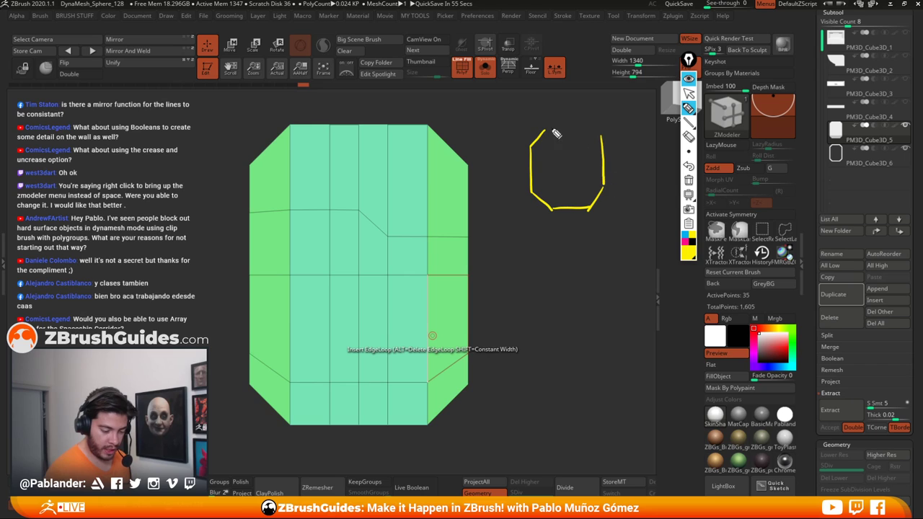
pyautogui.moveTo(556, 134); pyautogui.dragTo(607, 134)
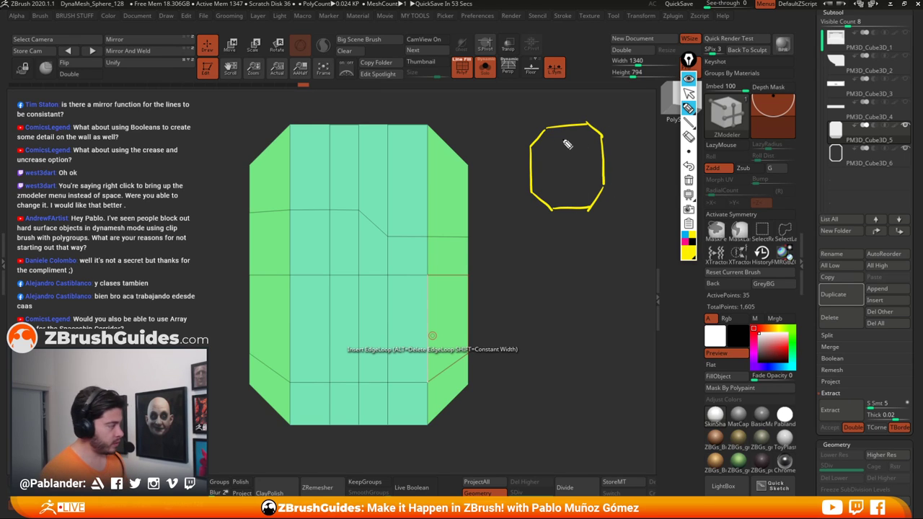
pyautogui.moveTo(567, 126)
pyautogui.mouseDown()
pyautogui.moveTo(567, 157)
pyautogui.moveTo(584, 186)
pyautogui.moveTo(549, 206)
pyautogui.mouseUp()
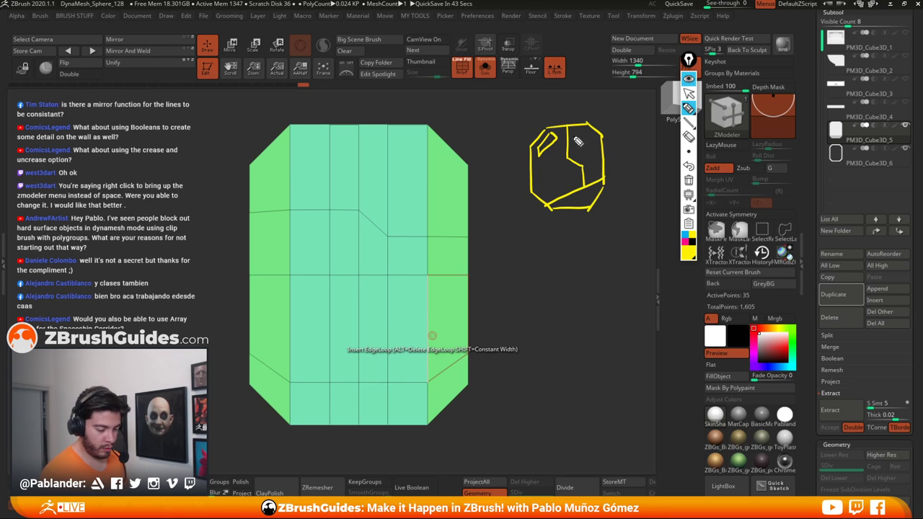
pyautogui.moveTo(572, 129); pyautogui.dragTo(575, 158)
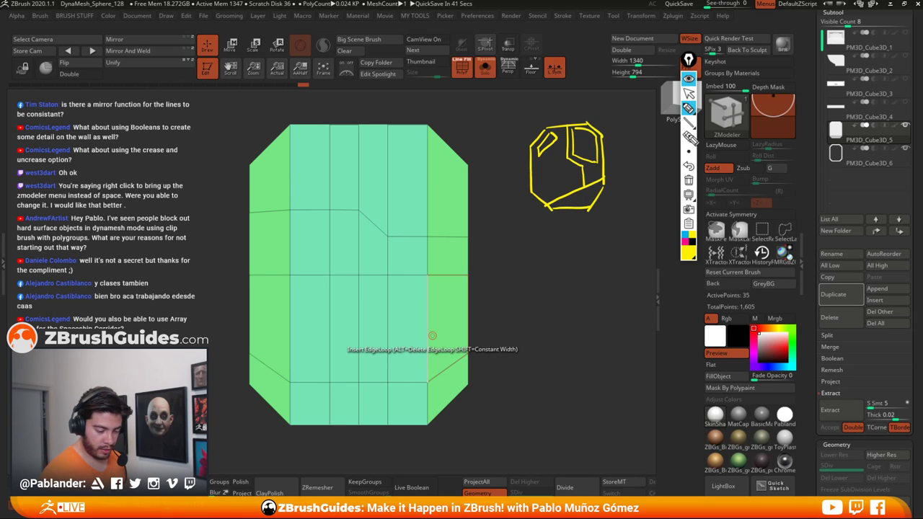
# Step: Trace the stepped divider in red on the small sketch and down the full height of the panel mesh
pyautogui.click(689, 254)
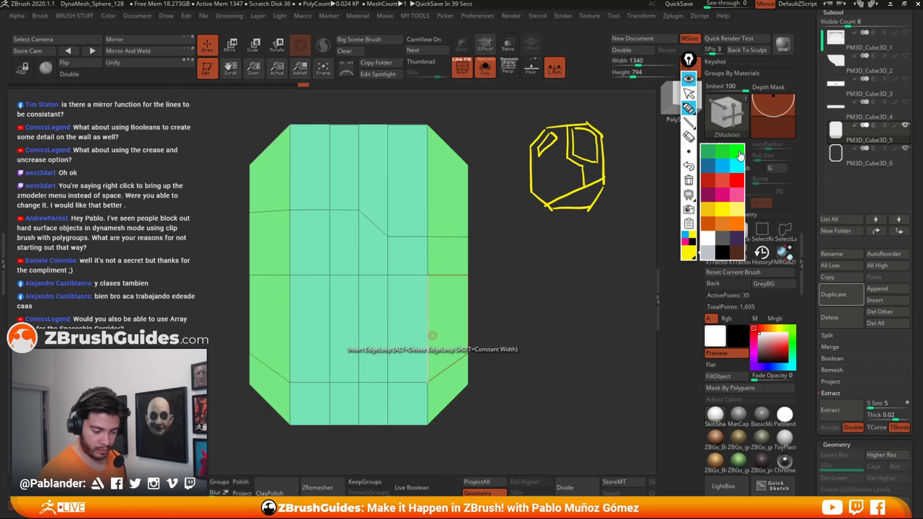
pyautogui.click(739, 153)
pyautogui.click(689, 254)
pyautogui.click(736, 180)
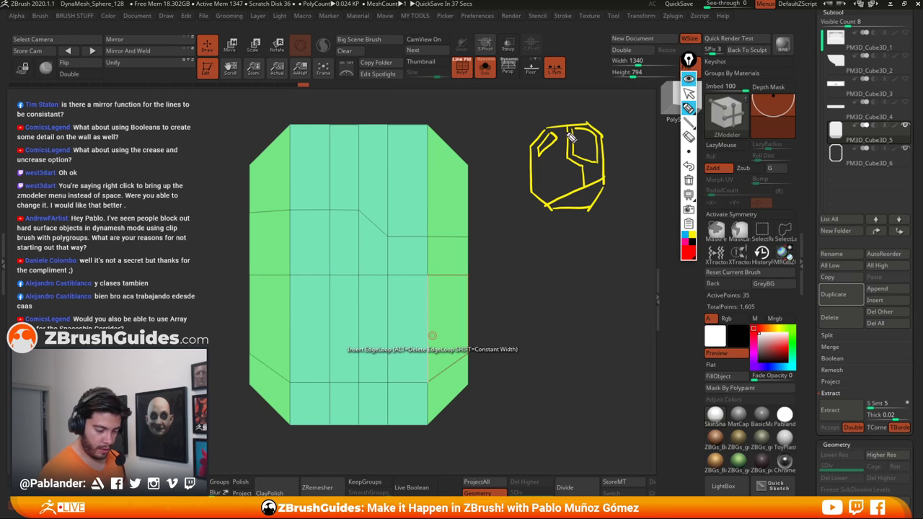
pyautogui.moveTo(567, 122); pyautogui.dragTo(569, 162)
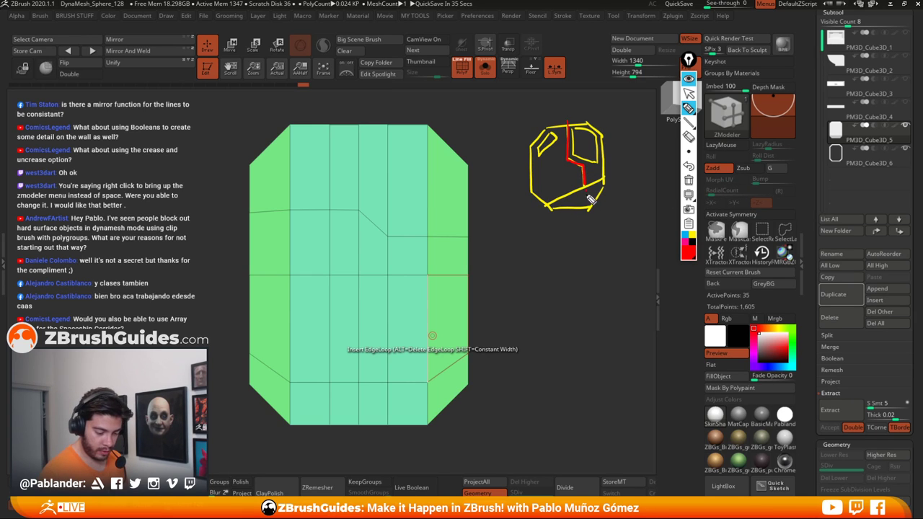
pyautogui.moveTo(358, 122)
pyautogui.mouseDown()
pyautogui.moveTo(358, 213)
pyautogui.moveTo(389, 238)
pyautogui.moveTo(392, 446)
pyautogui.mouseUp()
# Step: Try a dark purple stroke along the sketch's diagonal, switch the pen back to yellow and undo the test scribble
pyautogui.click(690, 241)
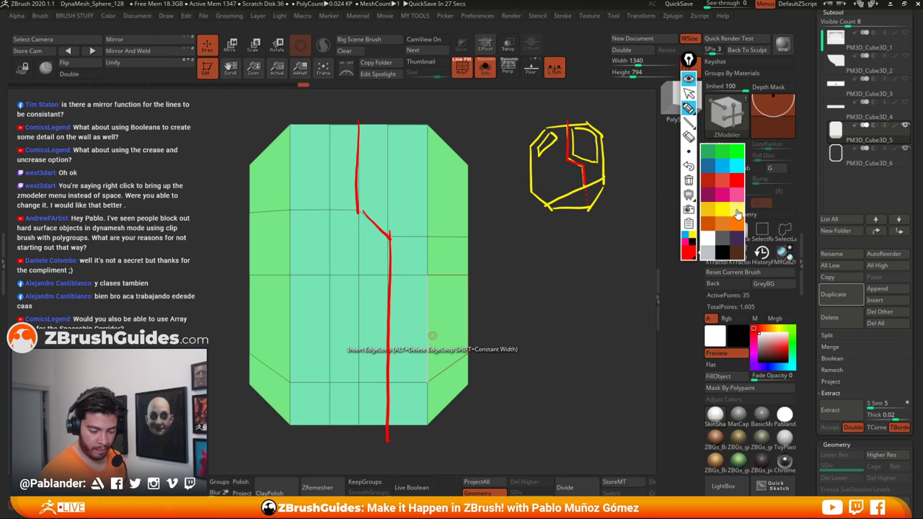
pyautogui.click(736, 240)
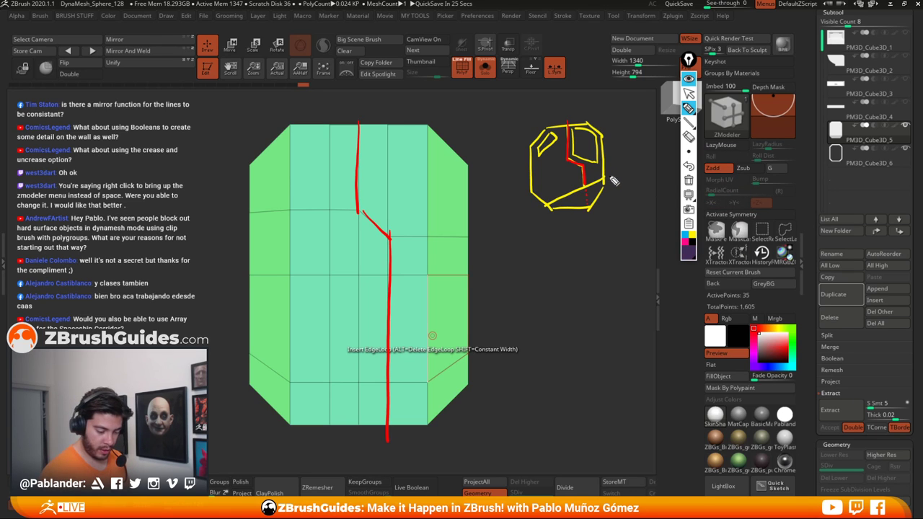
pyautogui.moveTo(612, 179); pyautogui.dragTo(546, 205)
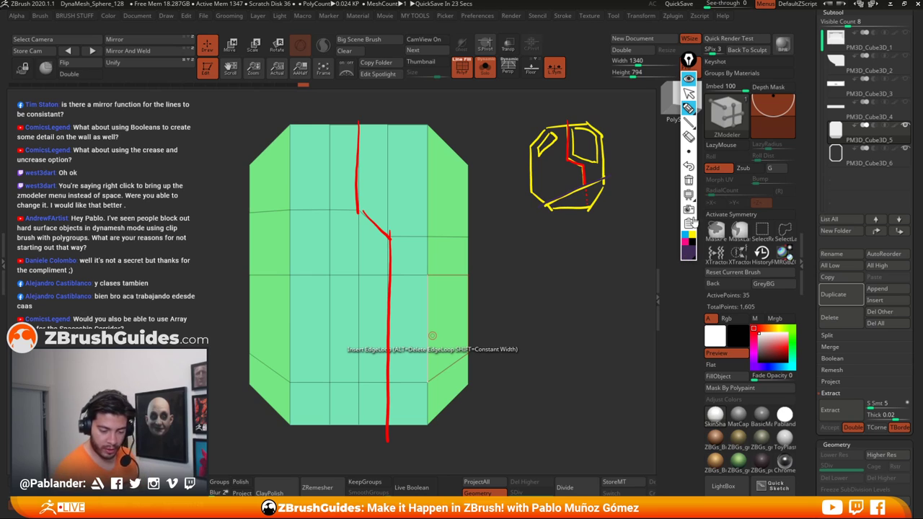
pyautogui.click(689, 236)
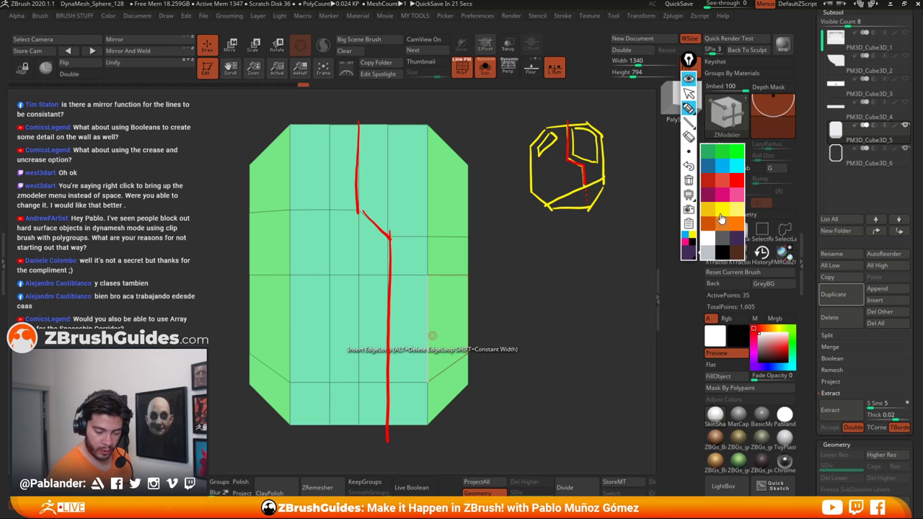
pyautogui.click(724, 213)
pyautogui.moveTo(594, 242); pyautogui.dragTo(558, 297)
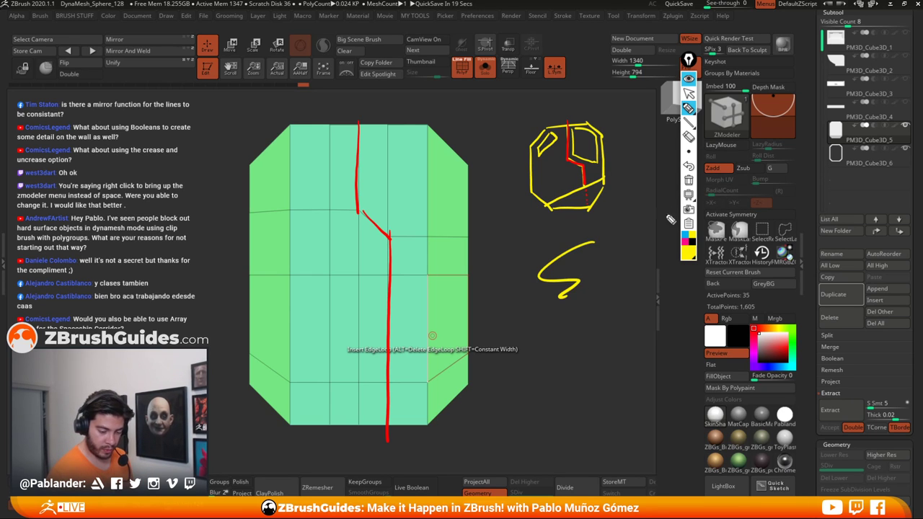
pyautogui.click(689, 166)
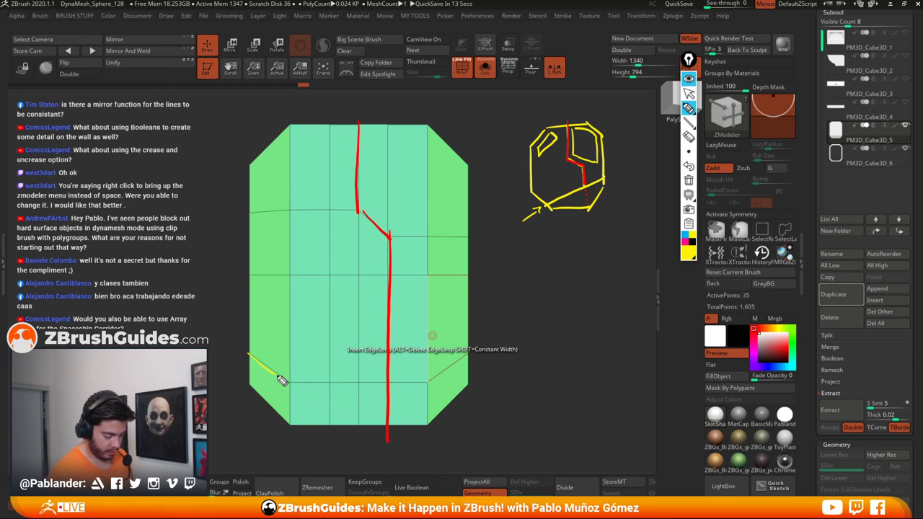
# Step: Try freehand yellow strokes for a diagonal across the panel's lower part and clear all annotations
pyautogui.moveTo(301, 378); pyautogui.dragTo(291, 386)
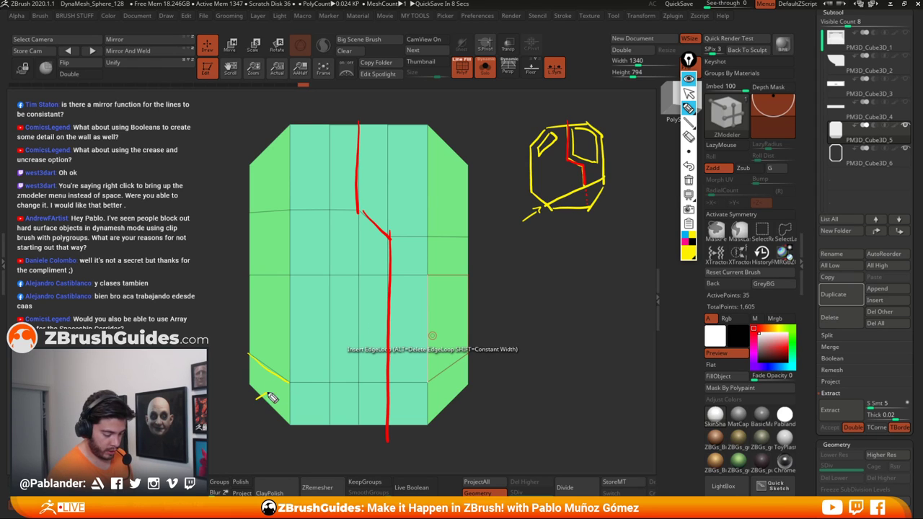
pyautogui.moveTo(261, 396); pyautogui.dragTo(485, 278)
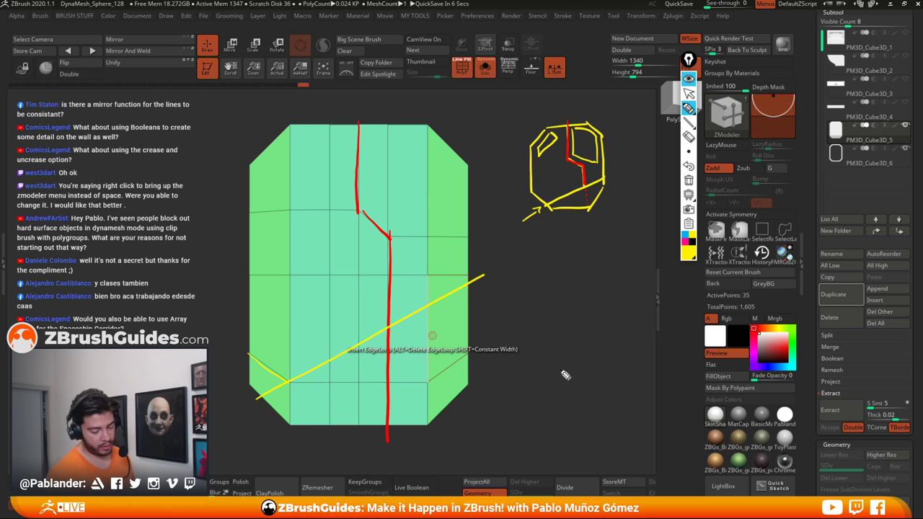
pyautogui.click(688, 180)
pyautogui.moveTo(490, 278); pyautogui.dragTo(209, 436)
pyautogui.click(689, 181)
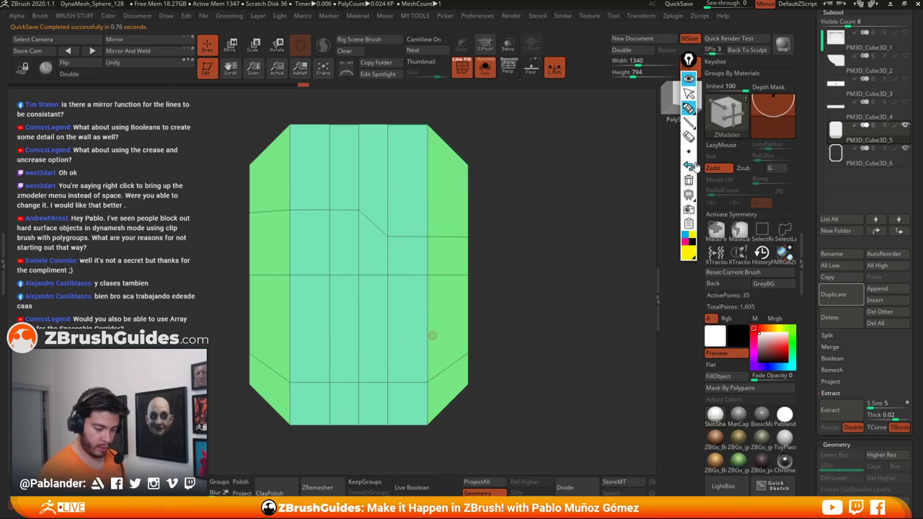
# Step: Draw a straight yellow diagonal guide line across the panel, from its lower left corner up past the right edge, and return to the pointer
pyautogui.click(689, 121)
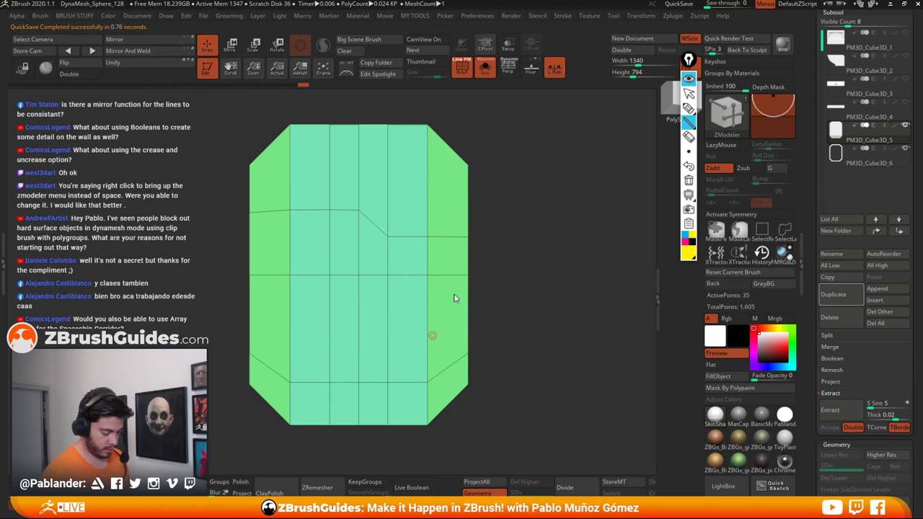
pyautogui.moveTo(482, 276)
pyautogui.mouseDown()
pyautogui.moveTo(227, 409)
pyautogui.moveTo(233, 416)
pyautogui.mouseUp()
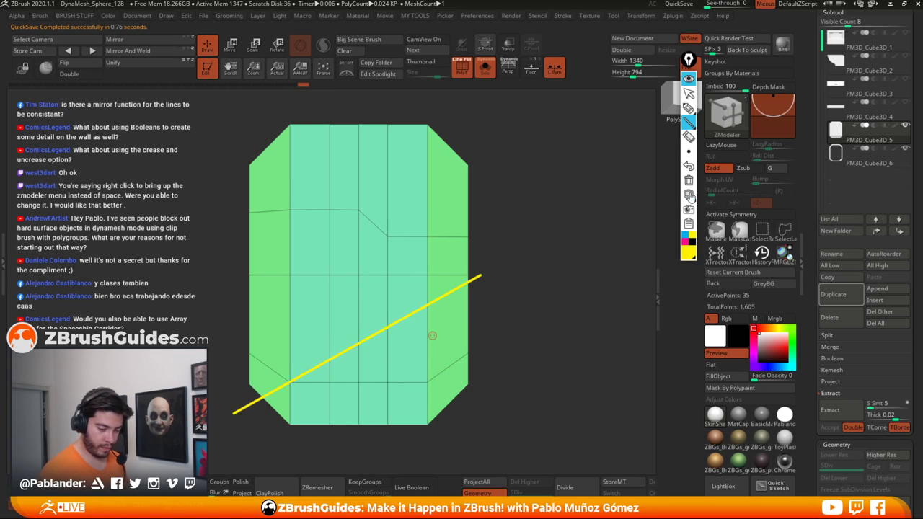
pyautogui.click(688, 93)
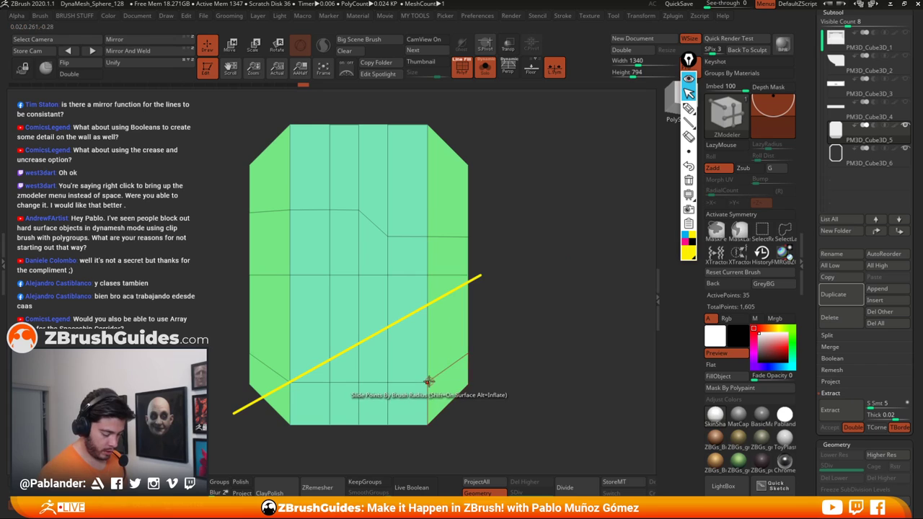
# Step: Slide the points of the panel's lower horizontal edge loop onto the yellow diagonal guide and clear the annotation
pyautogui.moveTo(428, 381); pyautogui.dragTo(430, 306)
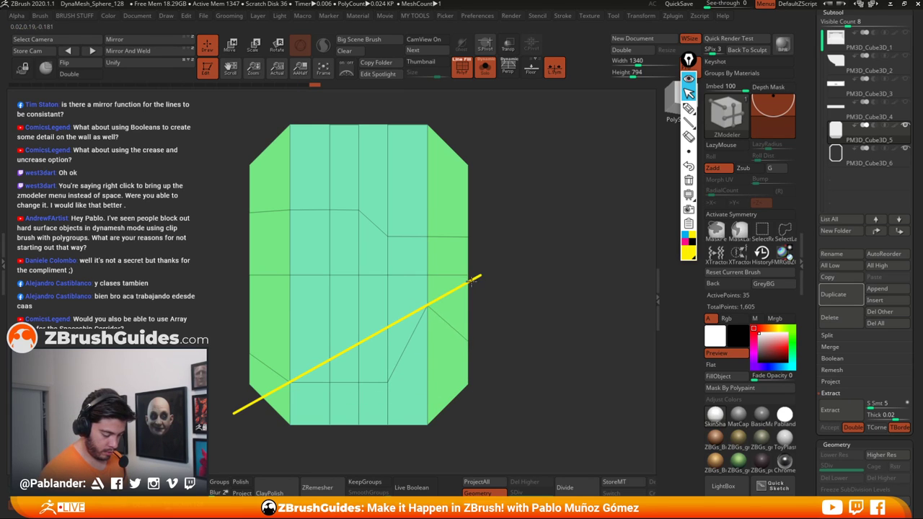
pyautogui.moveTo(468, 337); pyautogui.dragTo(468, 322)
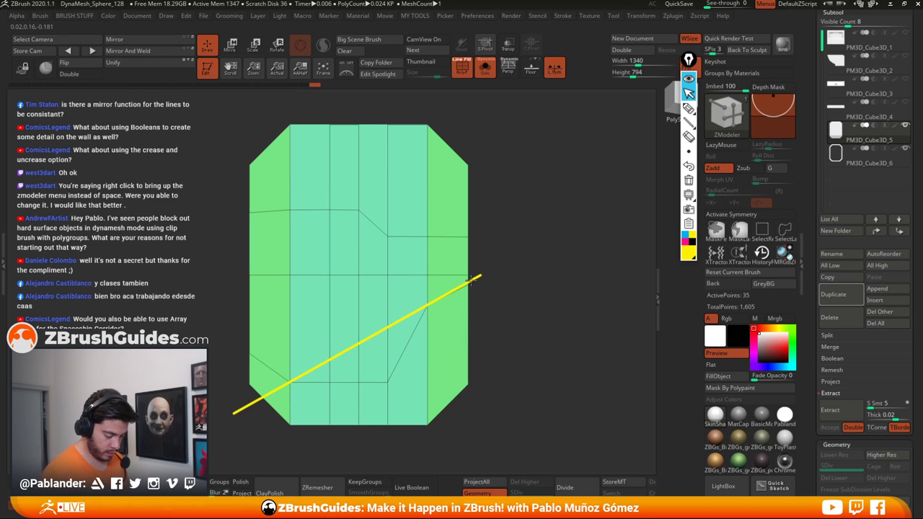
pyautogui.moveTo(385, 382); pyautogui.dragTo(388, 329)
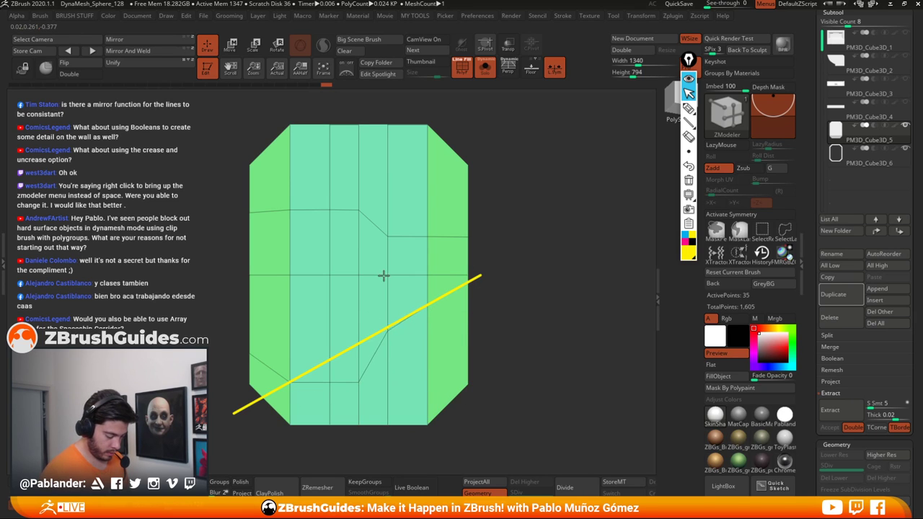
pyautogui.moveTo(361, 381); pyautogui.dragTo(358, 295)
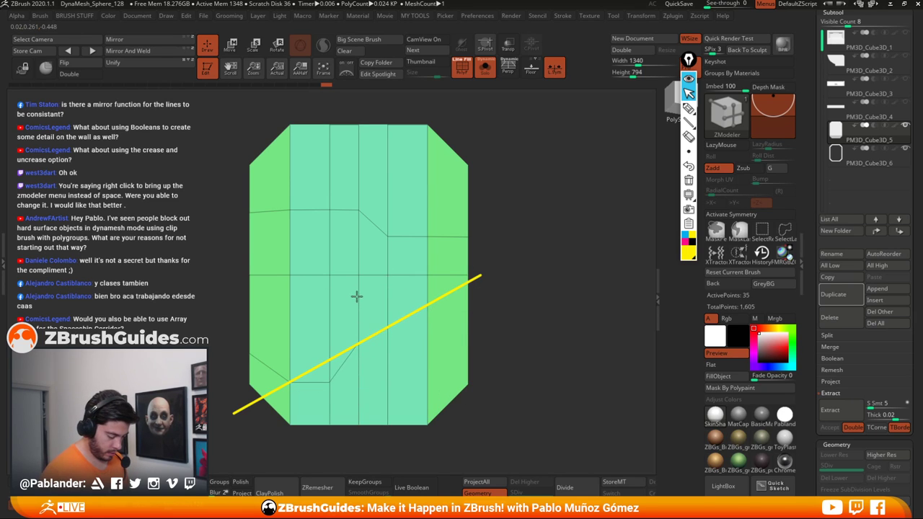
pyautogui.moveTo(328, 381); pyautogui.dragTo(329, 357)
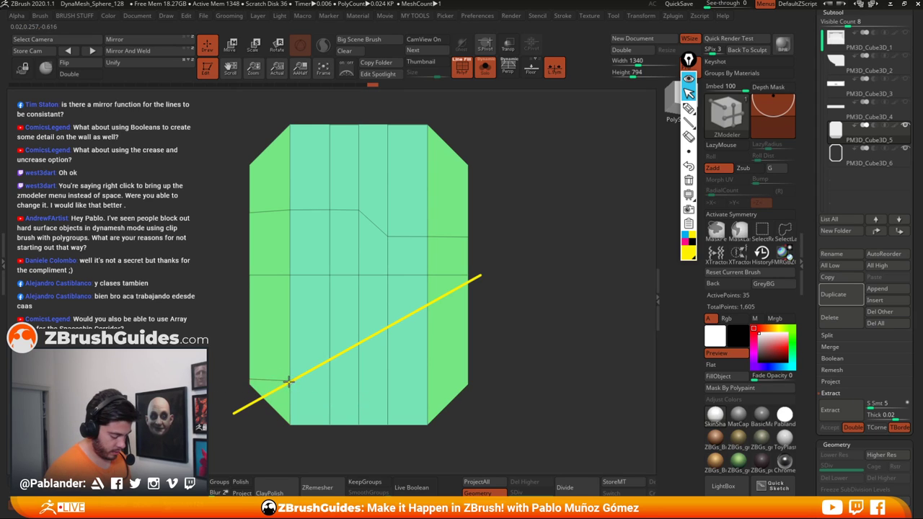
pyautogui.click(689, 181)
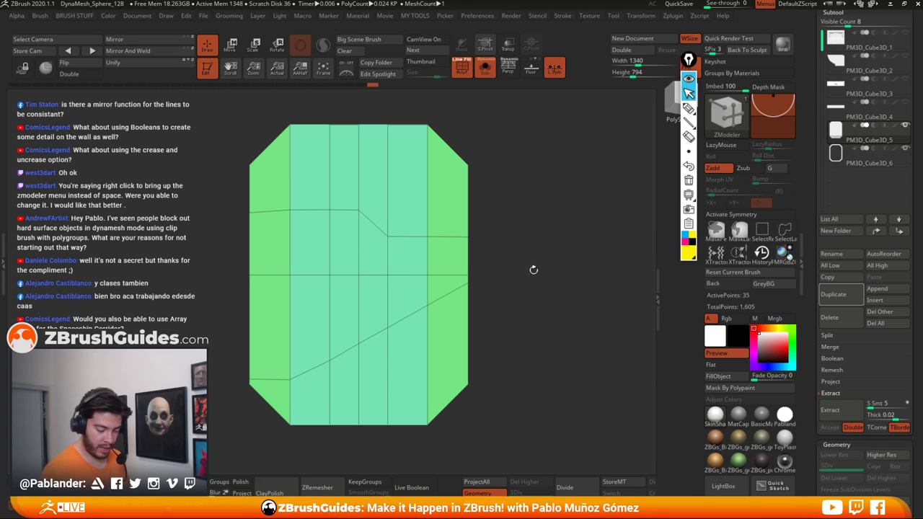
# Step: Isolate the diagonal loop's points with an inverted mask and centre the transform gizmo on them
pyautogui.press('ctrl')
pyautogui.moveTo(472, 281)
pyautogui.keyDown('ctrl'); pyautogui.mouseDown()
pyautogui.moveTo(300, 356)
pyautogui.moveTo(421, 352)
pyautogui.moveTo(500, 302)
pyautogui.mouseUp(); pyautogui.keyUp('ctrl')
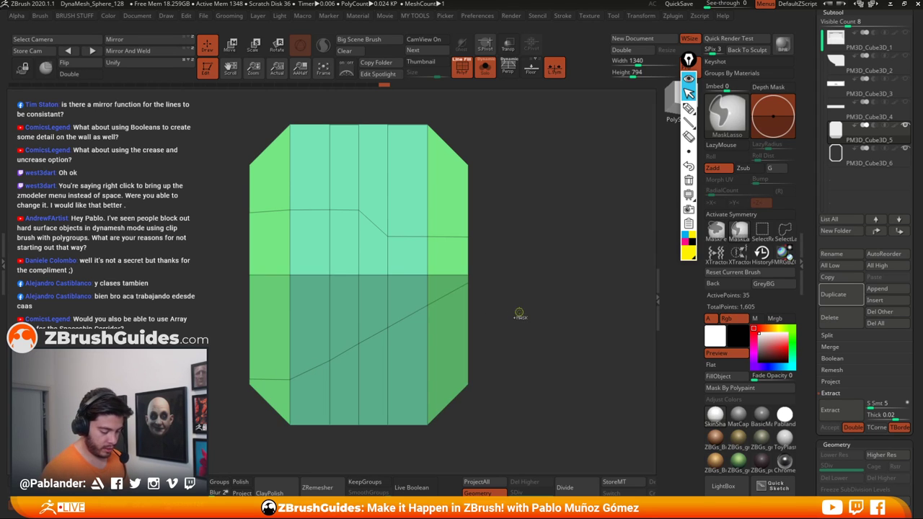
pyautogui.keyDown('ctrl'); pyautogui.click(521, 293); pyautogui.keyUp('ctrl')
pyautogui.press('w')
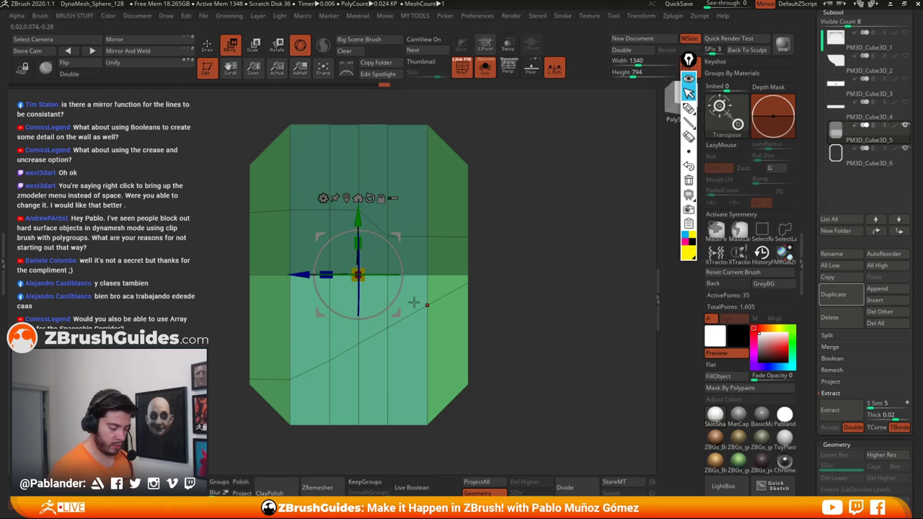
pyautogui.click(357, 196)
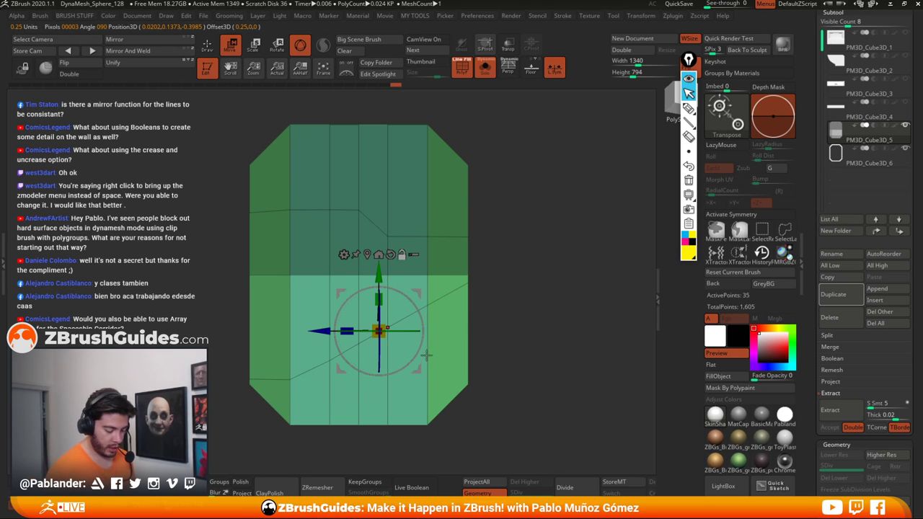
# Step: Align the gizmo with the diagonal, scale the unmasked points flat into a straight line and clear the mask
pyautogui.keyDown('alt'); pyautogui.moveTo(425, 355); pyautogui.dragTo(424, 340); pyautogui.keyUp('alt')
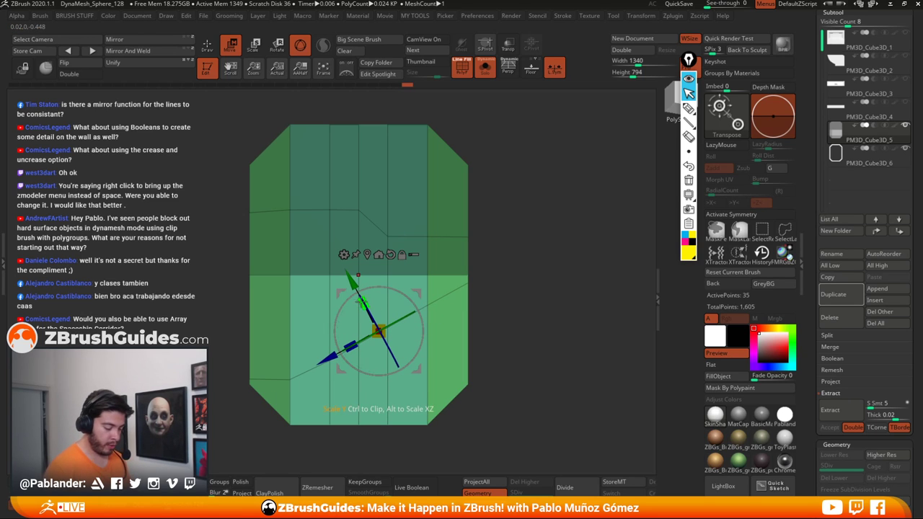
pyautogui.moveTo(360, 301); pyautogui.dragTo(409, 408)
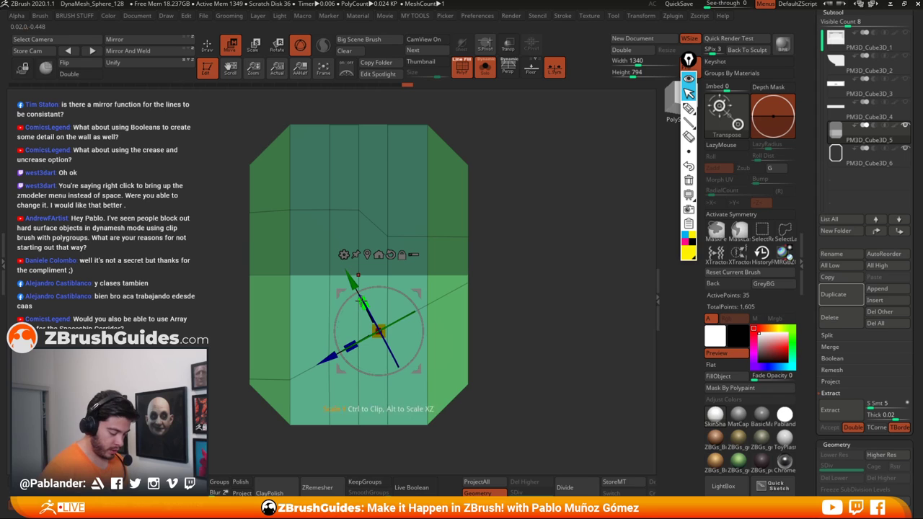
pyautogui.moveTo(362, 302); pyautogui.dragTo(420, 401)
pyautogui.moveTo(363, 302); pyautogui.dragTo(400, 357)
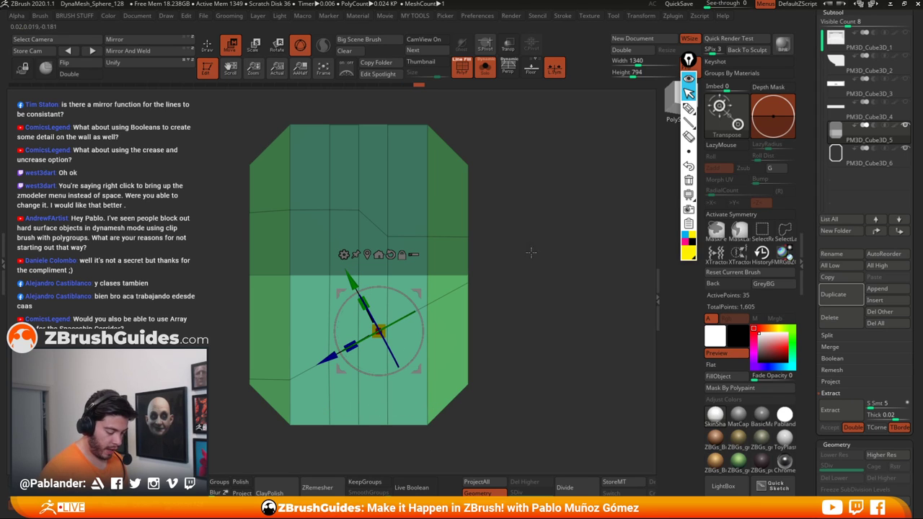
pyautogui.press('q')
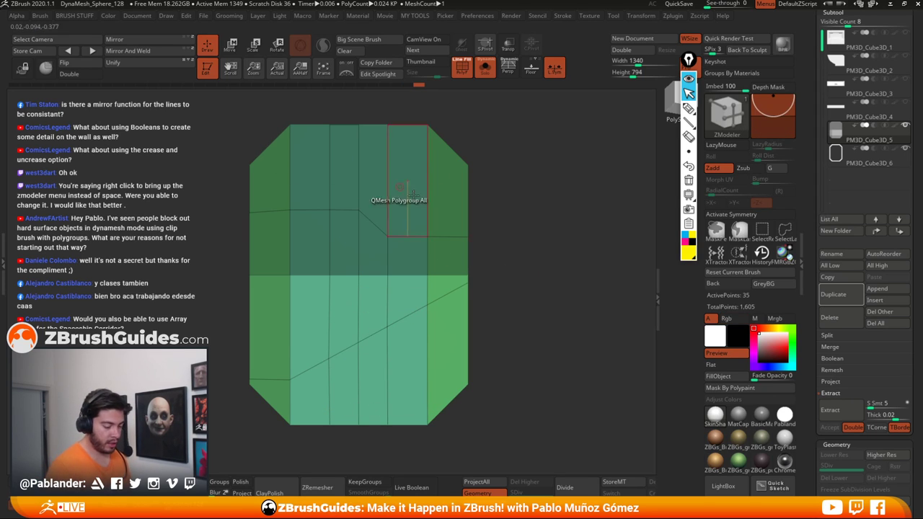
pyautogui.keyDown('ctrl'); pyautogui.click(519, 278); pyautogui.keyUp('ctrl')
pyautogui.moveTo(539, 302)
pyautogui.mouseDown()
pyautogui.moveTo(578, 301)
pyautogui.moveTo(522, 308)
pyautogui.mouseUp()
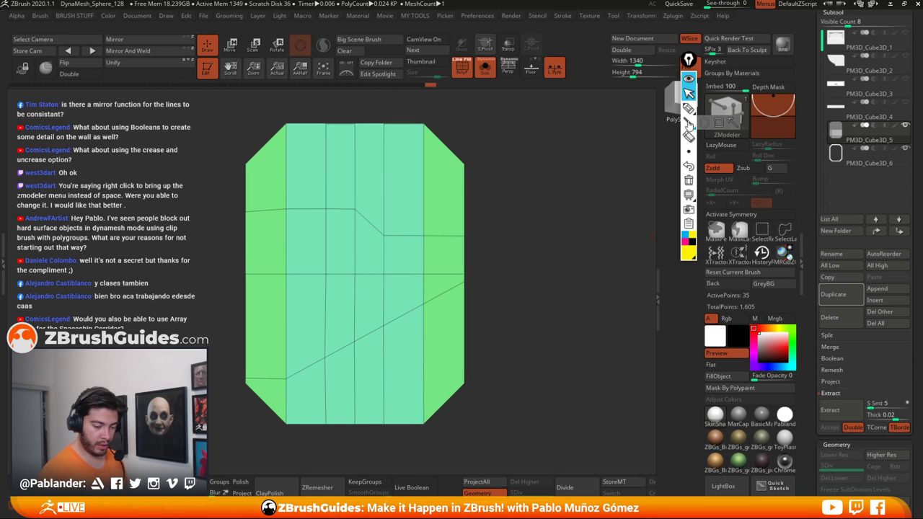
# Step: Hide the annotation tools, set the polygon action to PolyGroup on A Single Poly, and group the panel area above the diagonal, beside the stepped divider
pyautogui.click(689, 79)
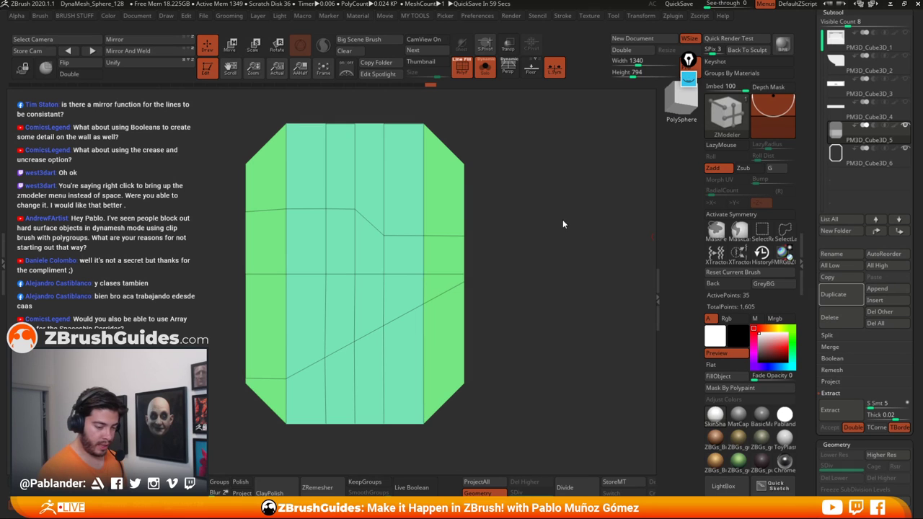
pyautogui.keyDown('alt'); pyautogui.moveTo(543, 241); pyautogui.dragTo(531, 258); pyautogui.keyUp('alt')
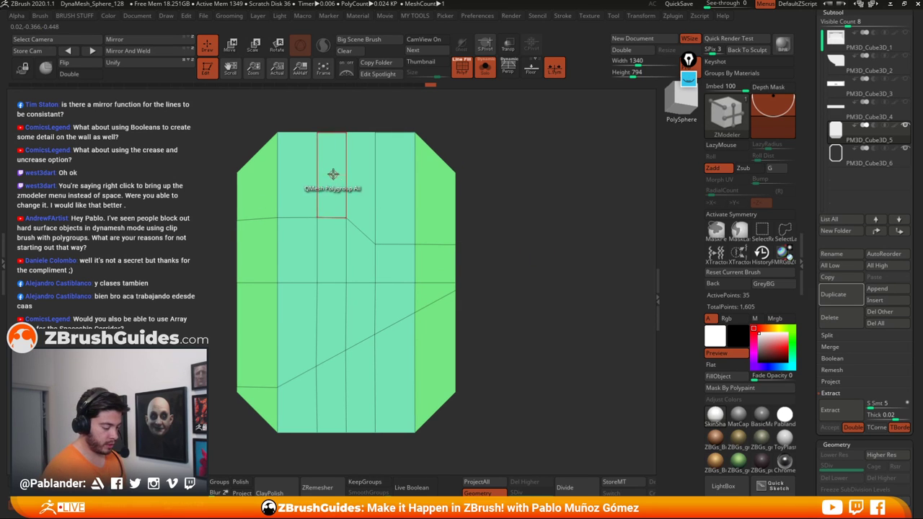
pyautogui.moveTo(329, 176)
pyautogui.mouseDown()
pyautogui.moveTo(261, 305)
pyautogui.moveTo(265, 373)
pyautogui.moveTo(327, 414)
pyautogui.moveTo(360, 307)
pyautogui.moveTo(291, 265)
pyautogui.moveTo(340, 310)
pyautogui.moveTo(367, 313)
pyautogui.mouseUp()
pyautogui.press('space')
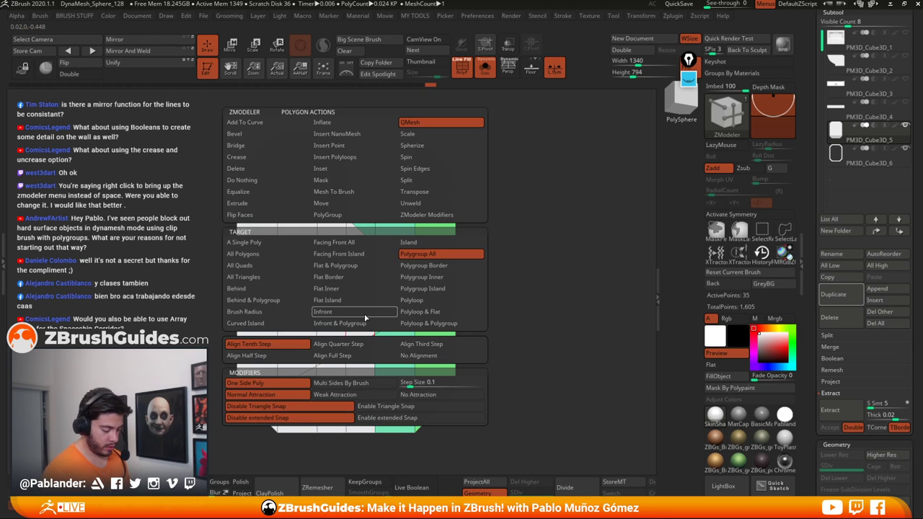
pyautogui.click(352, 214)
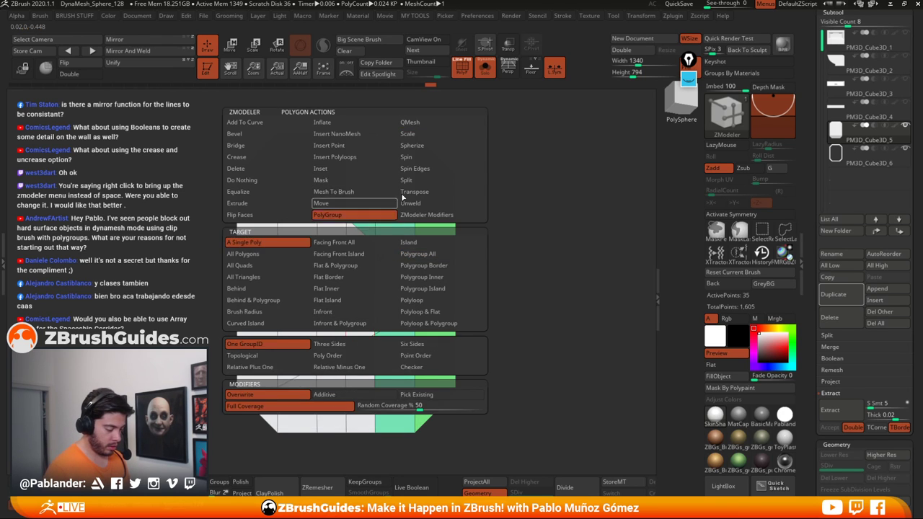
pyautogui.click(360, 252)
# Step: Assign separate, clearly distinct polygroups to the panel's upper right section and to the section below the diagonal
pyautogui.moveTo(366, 200)
pyautogui.keyDown('alt'); pyautogui.mouseDown()
pyautogui.moveTo(404, 255)
pyautogui.moveTo(430, 274)
pyautogui.mouseUp(); pyautogui.keyUp('alt')
pyautogui.click(433, 267)
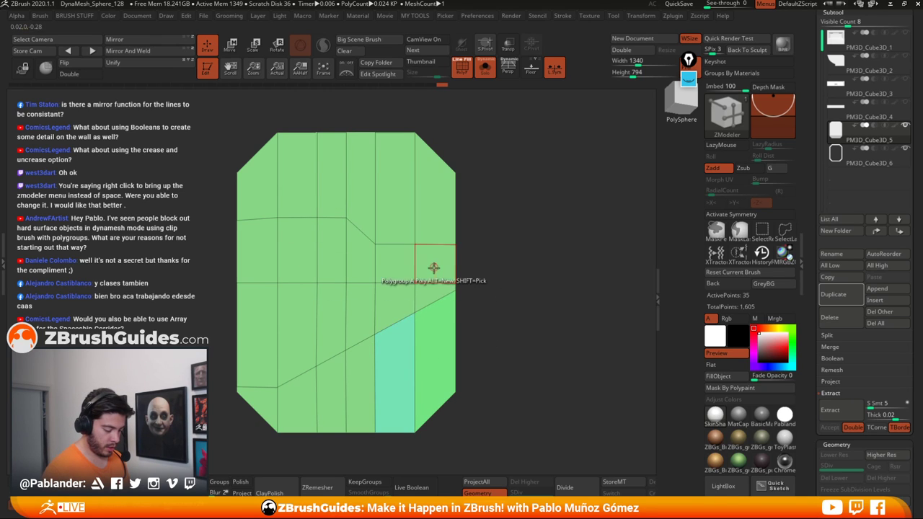
pyautogui.hotkey('ctrl', 'z')
pyautogui.click(433, 264)
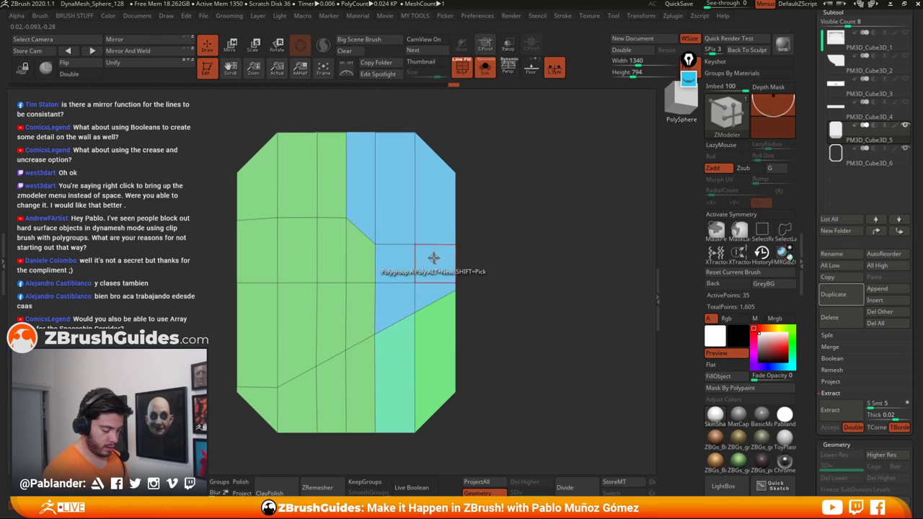
pyautogui.moveTo(433, 348)
pyautogui.mouseDown()
pyautogui.moveTo(362, 383)
pyautogui.moveTo(269, 404)
pyautogui.mouseUp()
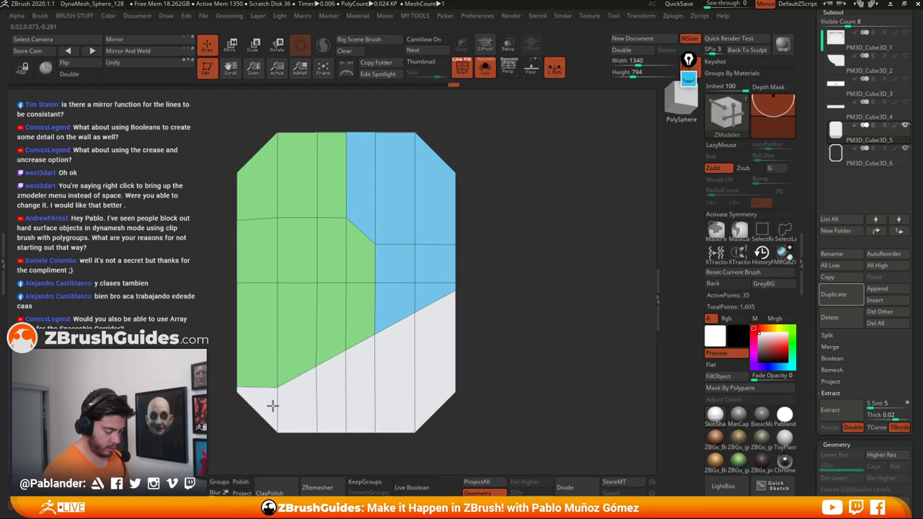
pyautogui.click(396, 365)
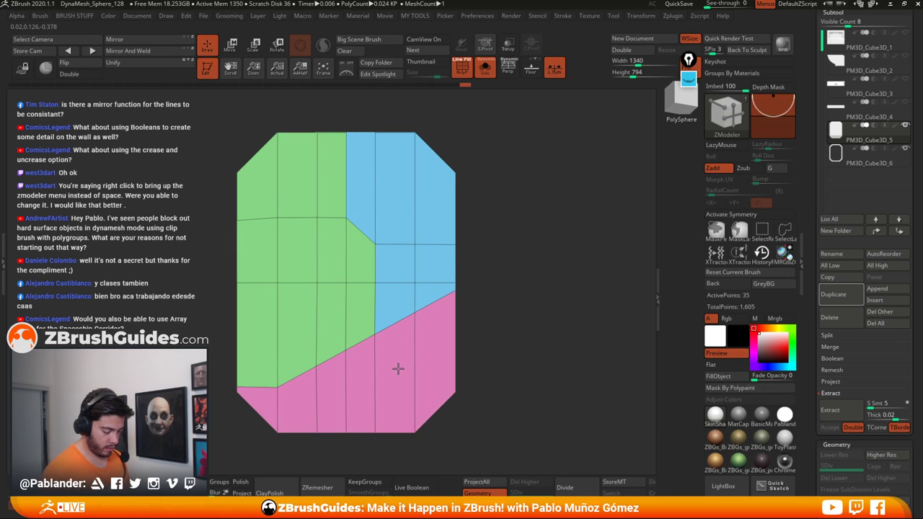
pyautogui.moveTo(513, 318); pyautogui.dragTo(532, 290)
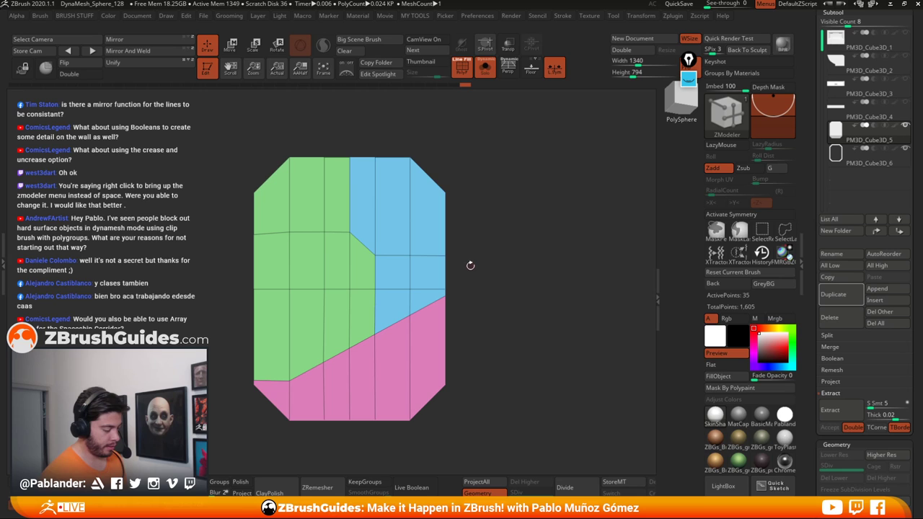
pyautogui.click(405, 180)
pyautogui.moveTo(481, 190); pyautogui.dragTo(467, 205)
pyautogui.hotkey('ctrl', 'z')
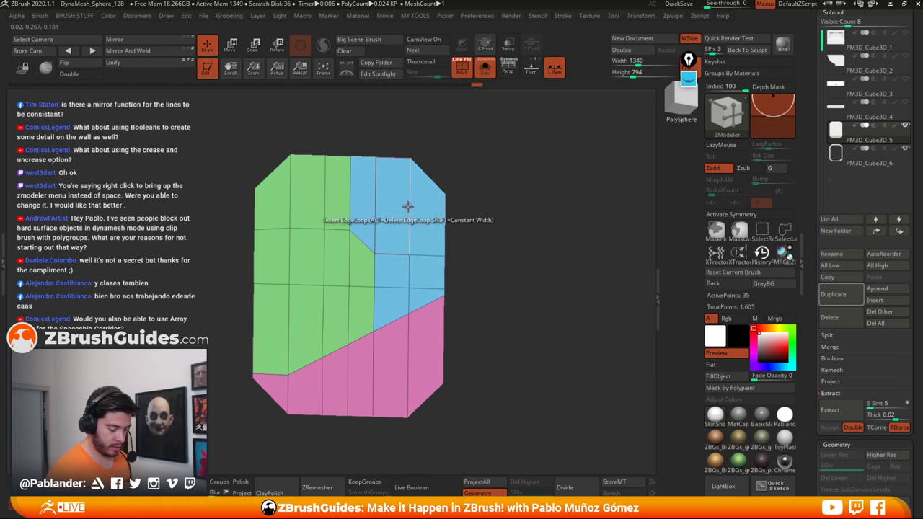
# Step: Insert edge loops just inside the panel's top and side edges, plus a vertical loop through the left section
pyautogui.moveTo(408, 206); pyautogui.dragTo(409, 174)
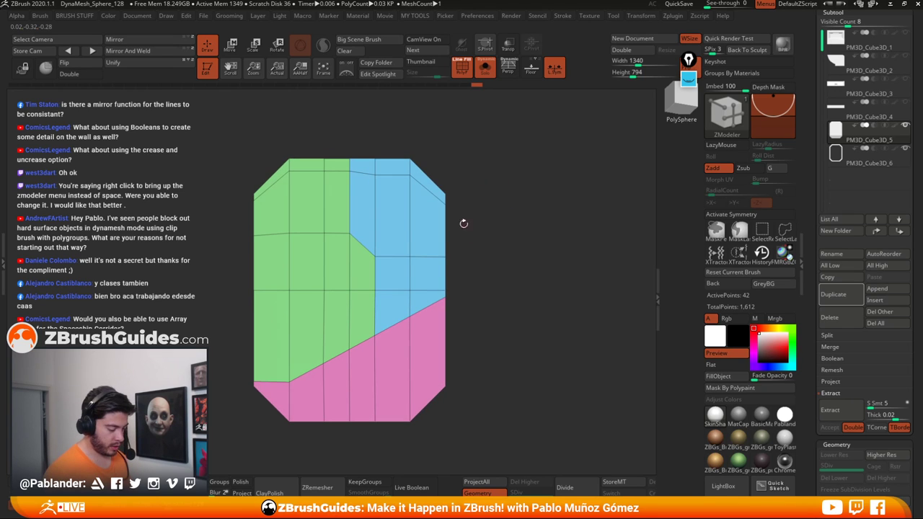
pyautogui.click(313, 170)
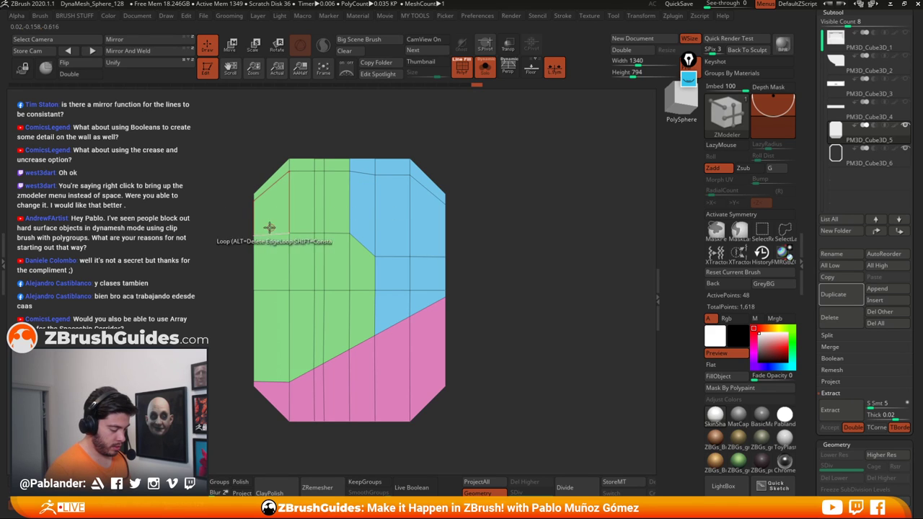
pyautogui.keyDown('shift'); pyautogui.moveTo(472, 223); pyautogui.dragTo(502, 230); pyautogui.keyUp('shift')
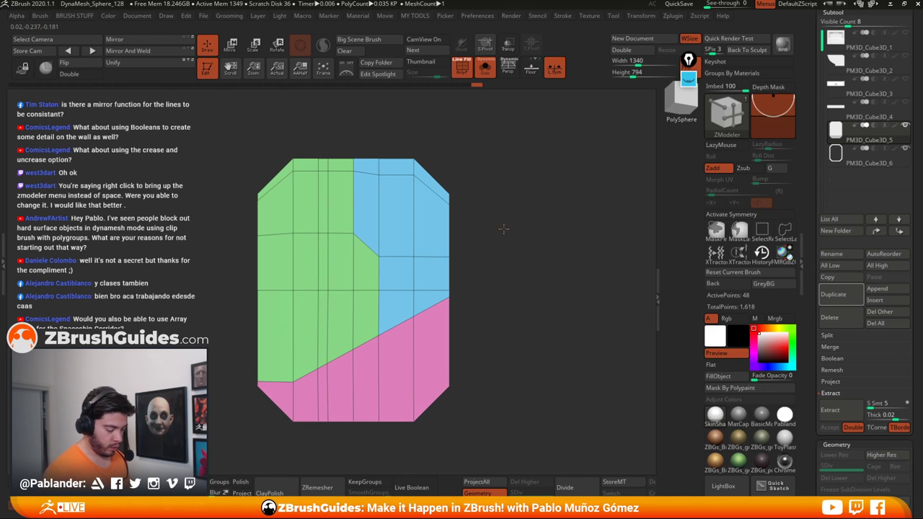
pyautogui.click(264, 192)
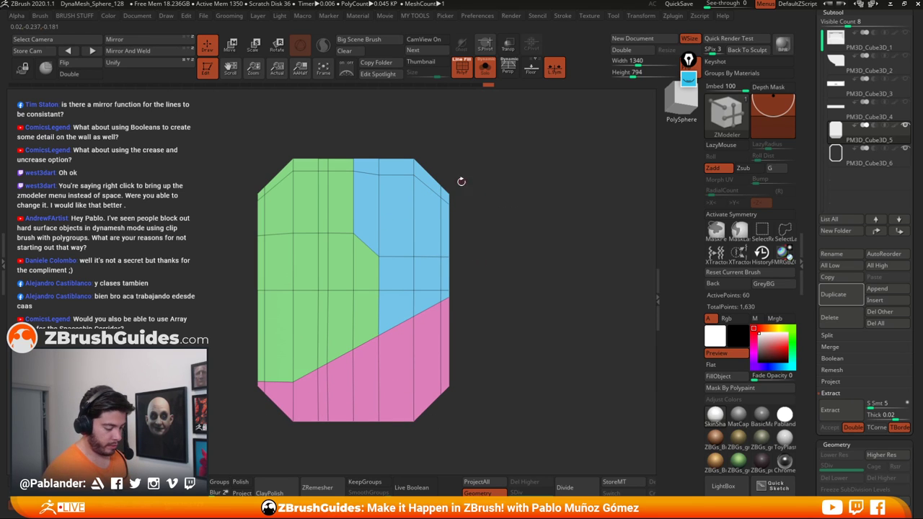
# Step: Isolate the points of the loop below the panel's top edge with an inverted mask, then centre and reorient the gizmo on them
pyautogui.press('ctrl')
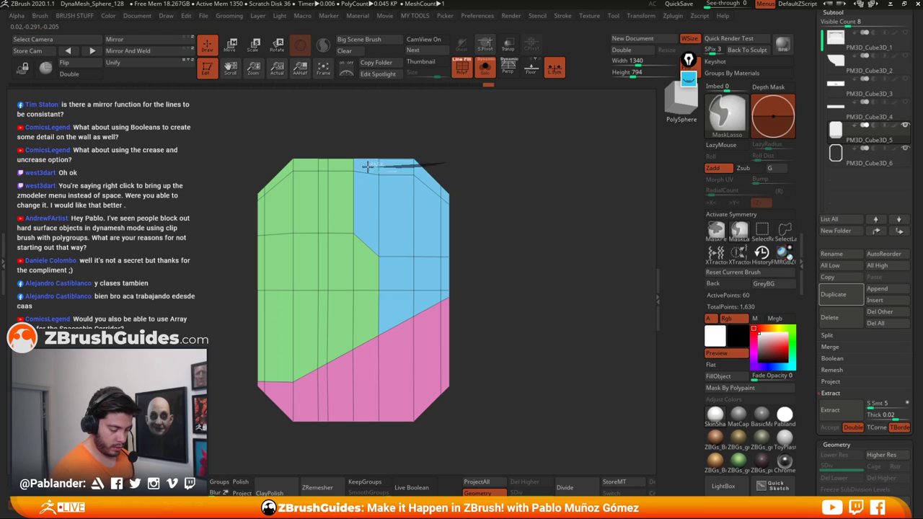
pyautogui.moveTo(368, 167)
pyautogui.keyDown('ctrl'); pyautogui.mouseDown()
pyautogui.moveTo(356, 184)
pyautogui.moveTo(364, 173)
pyautogui.mouseUp(); pyautogui.keyUp('ctrl')
pyautogui.moveTo(448, 162)
pyautogui.keyDown('ctrl'); pyautogui.mouseDown()
pyautogui.moveTo(325, 160)
pyautogui.moveTo(322, 197)
pyautogui.moveTo(404, 198)
pyautogui.moveTo(433, 216)
pyautogui.mouseUp(); pyautogui.keyUp('ctrl')
pyautogui.keyDown('ctrl'); pyautogui.click(465, 180); pyautogui.keyUp('ctrl')
pyautogui.press('w')
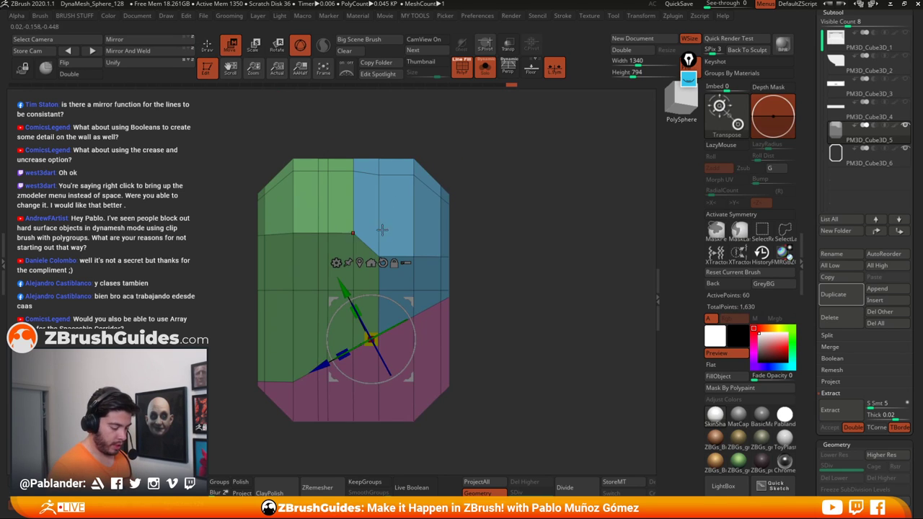
pyautogui.click(359, 262)
pyautogui.click(364, 95)
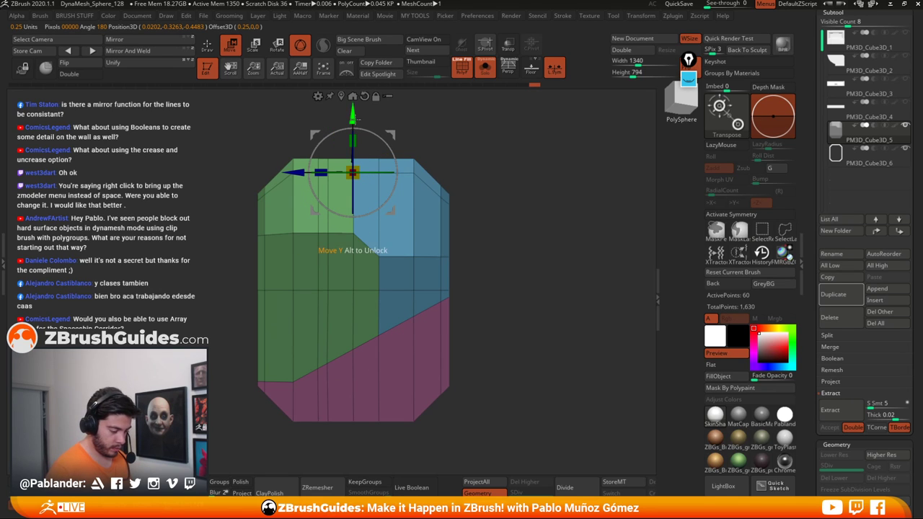
# Step: Level the isolated loop, move it slightly up toward the panel's top edge and clear the mask
pyautogui.moveTo(357, 117); pyautogui.dragTo(356, 113)
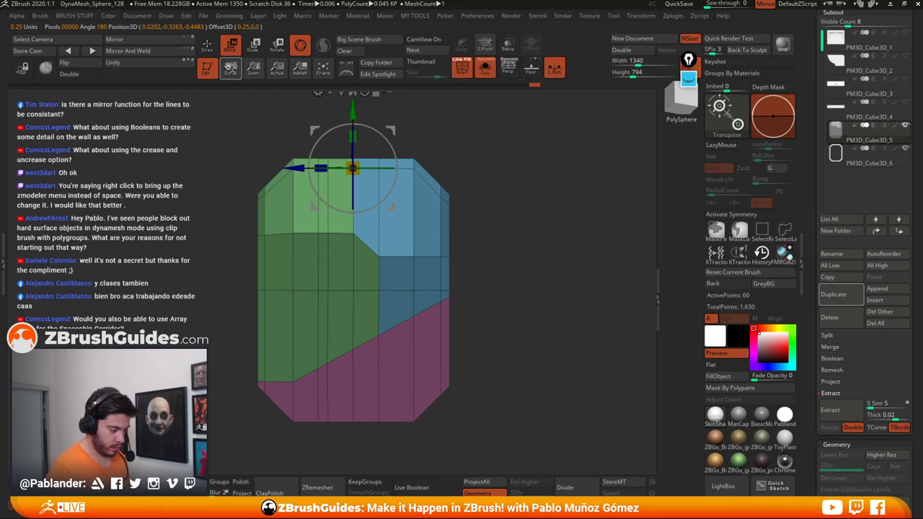
pyautogui.click(207, 44)
pyautogui.keyDown('ctrl'); pyautogui.moveTo(509, 177); pyautogui.dragTo(522, 260); pyautogui.keyUp('ctrl')
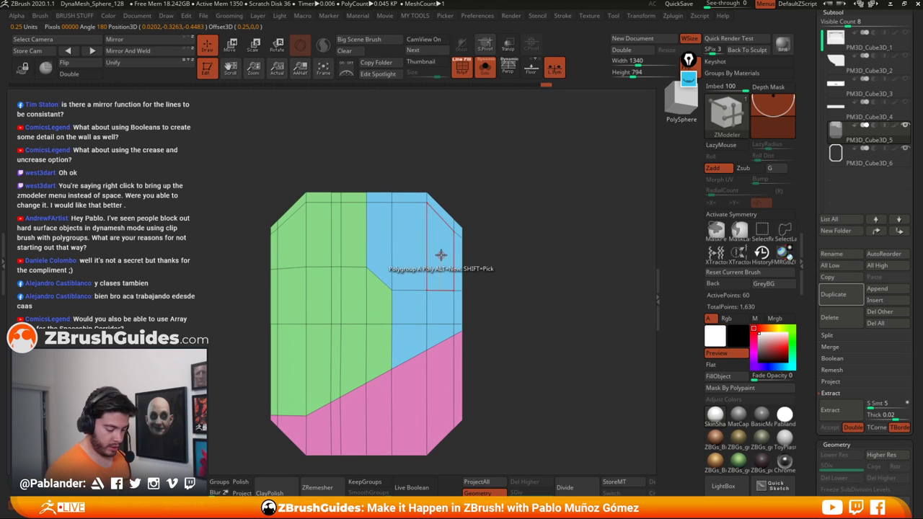
# Step: Try giving the inner polygons of the upper right section their own polygroup and insetting them, then undo both changes
pyautogui.moveTo(440, 254)
pyautogui.mouseDown()
pyautogui.moveTo(403, 240)
pyautogui.moveTo(406, 252)
pyautogui.mouseUp()
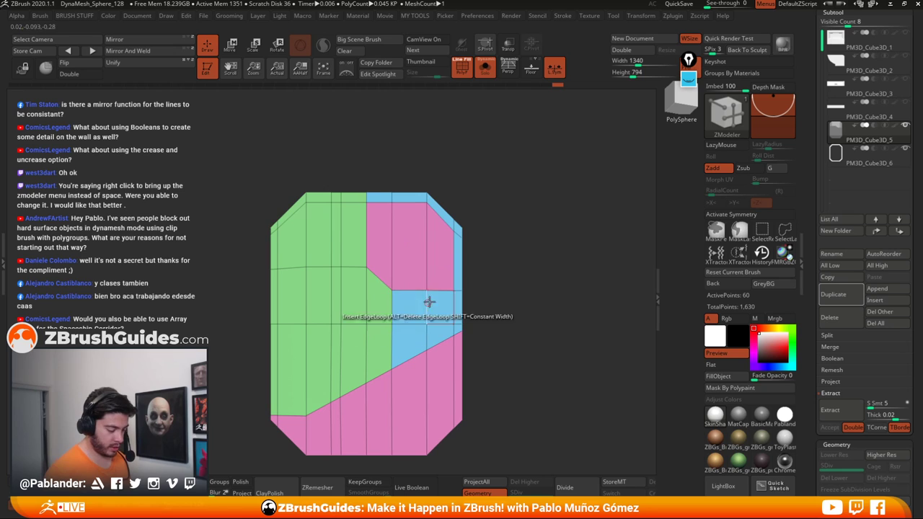
pyautogui.hotkey('ctrl', 'z')
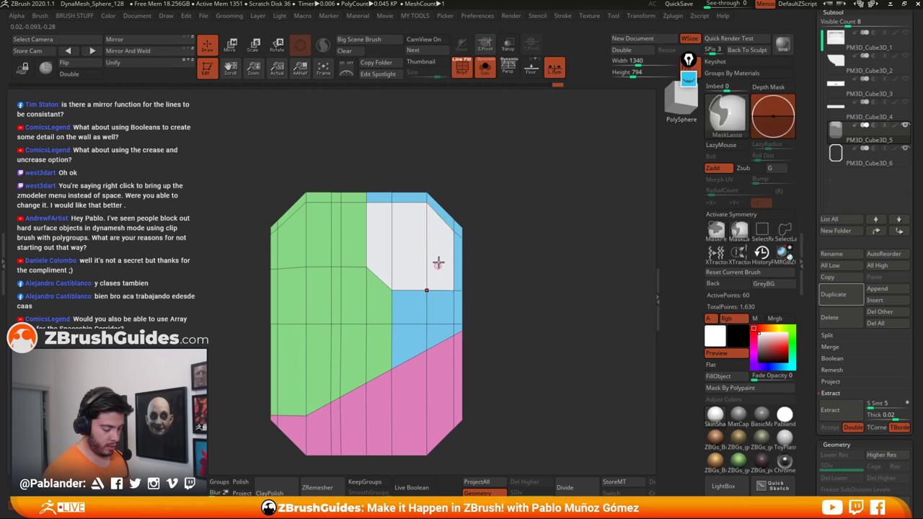
pyautogui.press('space')
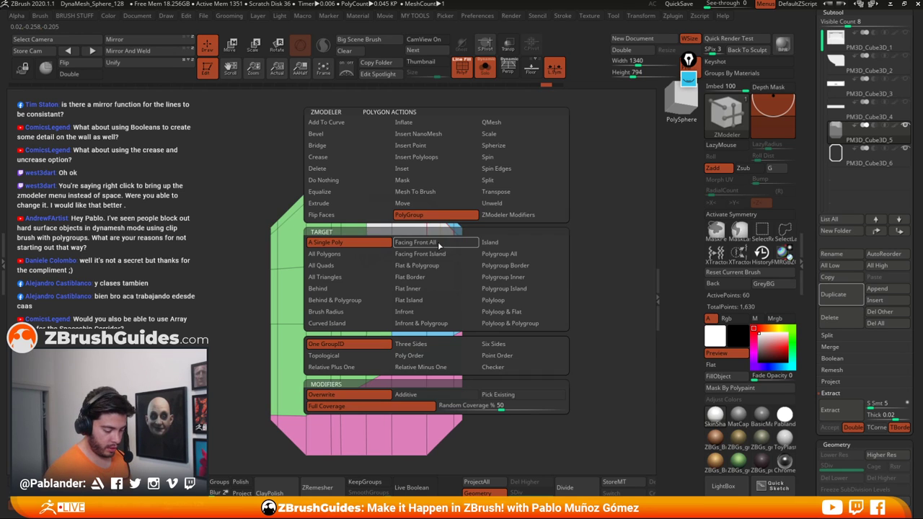
pyautogui.click(422, 167)
pyautogui.moveTo(434, 247); pyautogui.dragTo(436, 256)
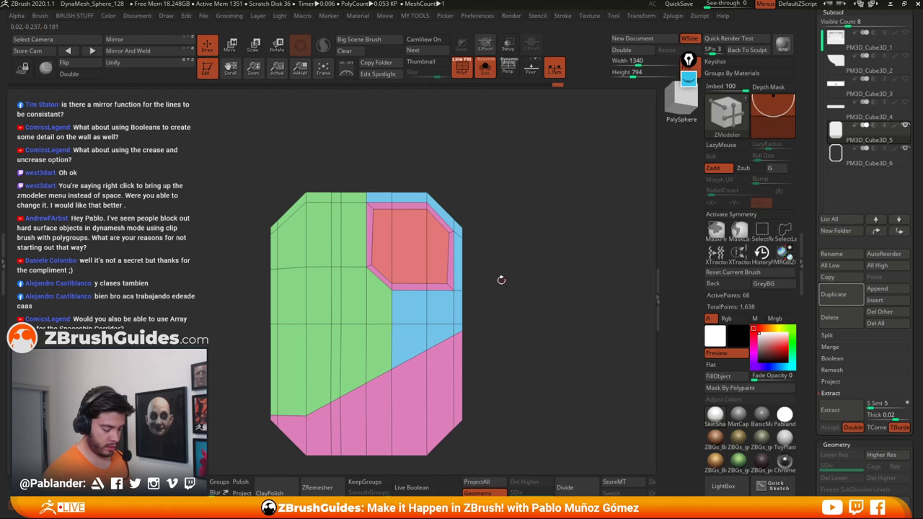
pyautogui.hotkey('ctrl', 'z')
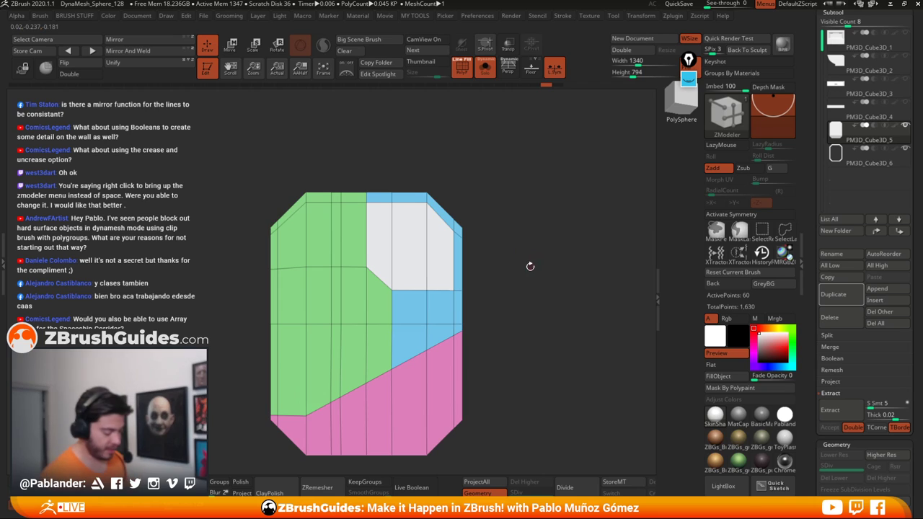
pyautogui.hotkey('ctrl', 'z')
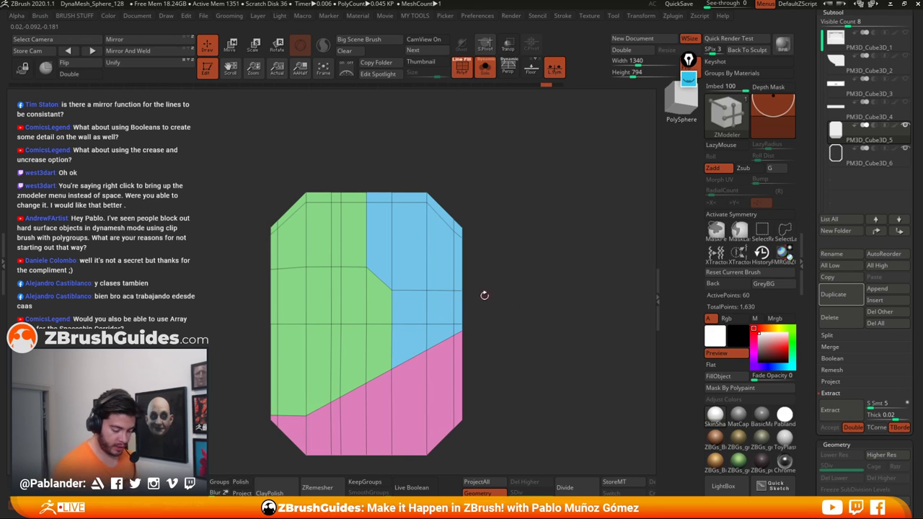
# Step: Isolate the right end points of the stepped horizontal loop with an inverted mask, move them down about 0.07, and clear the mask
pyautogui.moveTo(490, 278)
pyautogui.keyDown('ctrl'); pyautogui.mouseDown()
pyautogui.moveTo(416, 303)
pyautogui.moveTo(494, 306)
pyautogui.mouseUp(); pyautogui.keyUp('ctrl')
pyautogui.keyDown('ctrl'); pyautogui.click(509, 276); pyautogui.keyUp('ctrl')
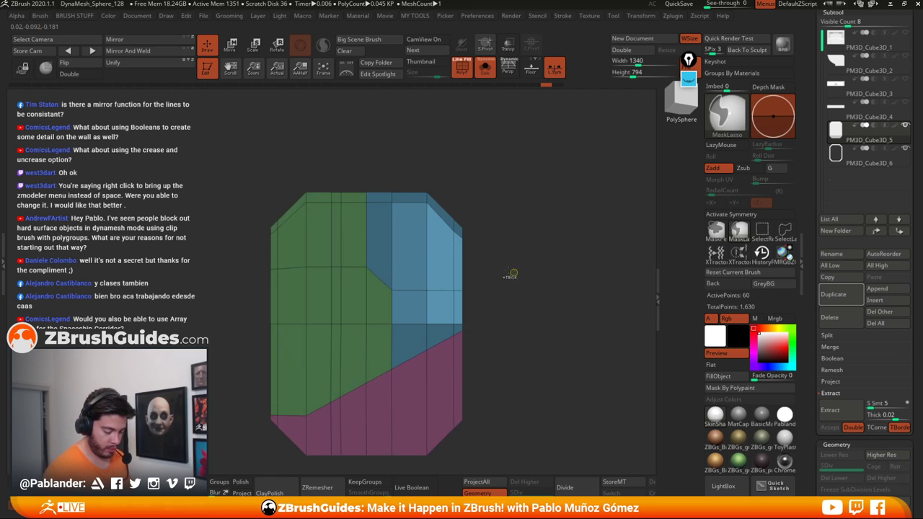
pyautogui.click(232, 45)
pyautogui.click(354, 125)
pyautogui.moveTo(444, 232); pyautogui.dragTo(444, 259)
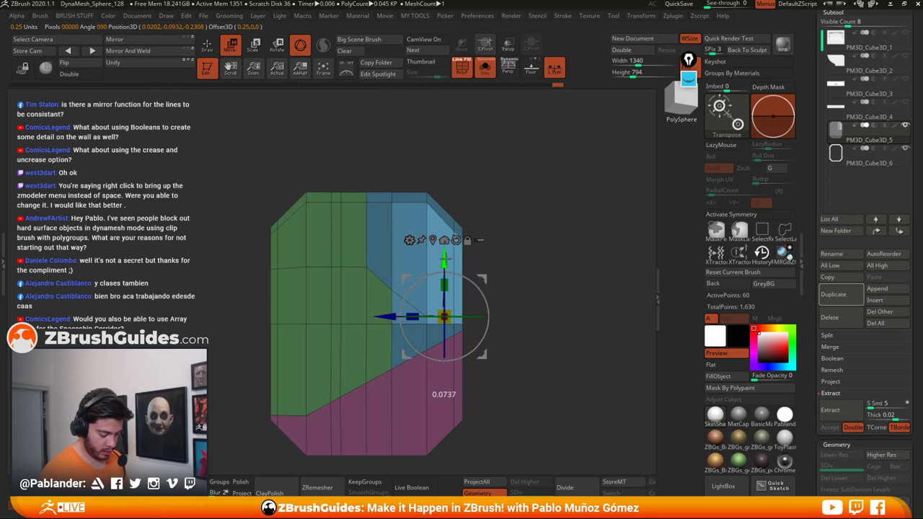
pyautogui.keyDown('ctrl'); pyautogui.moveTo(391, 159); pyautogui.dragTo(385, 156); pyautogui.keyUp('ctrl')
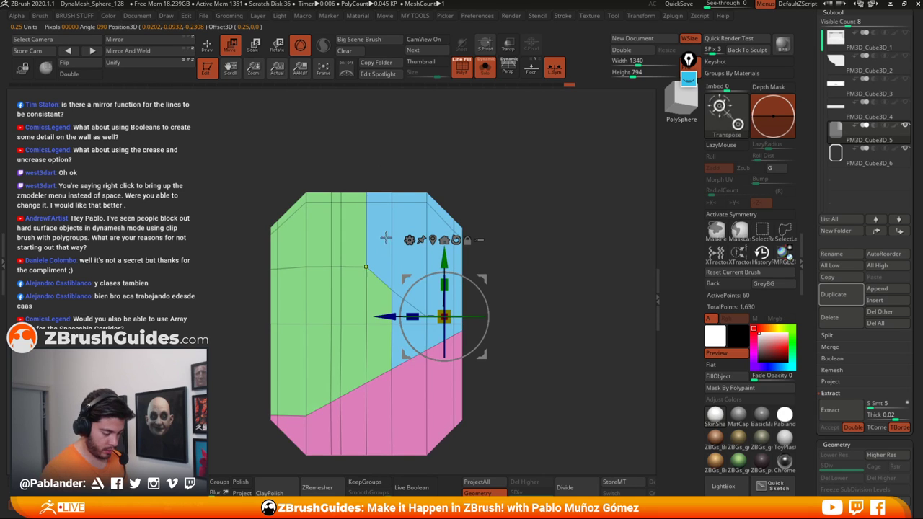
# Step: Isolate the lowered right end points again, nudge them slightly up, clear the mask and return to Draw mode
pyautogui.keyDown('ctrl'); pyautogui.moveTo(532, 278); pyautogui.dragTo(475, 289); pyautogui.keyUp('ctrl')
pyautogui.keyDown('ctrl'); pyautogui.click(478, 287); pyautogui.keyUp('ctrl')
pyautogui.moveTo(444, 262); pyautogui.dragTo(444, 260)
pyautogui.keyDown('ctrl'); pyautogui.moveTo(530, 210); pyautogui.dragTo(518, 218); pyautogui.keyUp('ctrl')
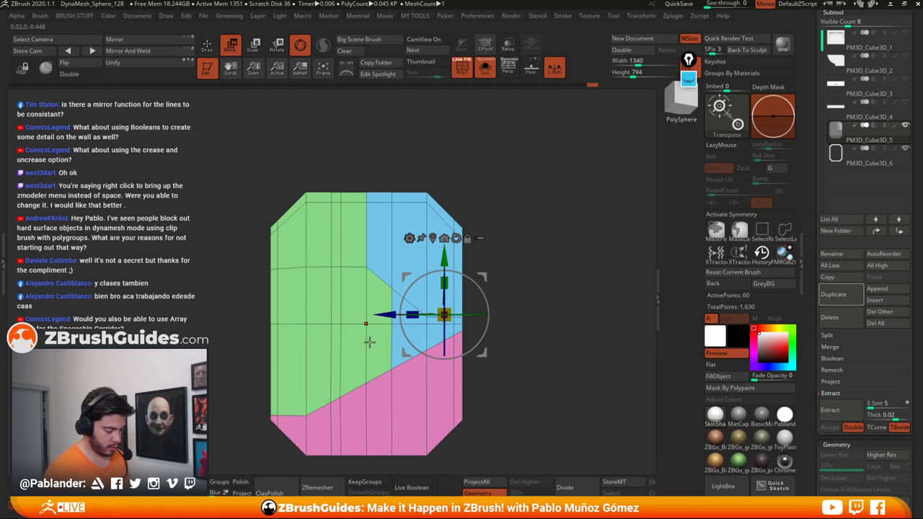
pyautogui.click(208, 48)
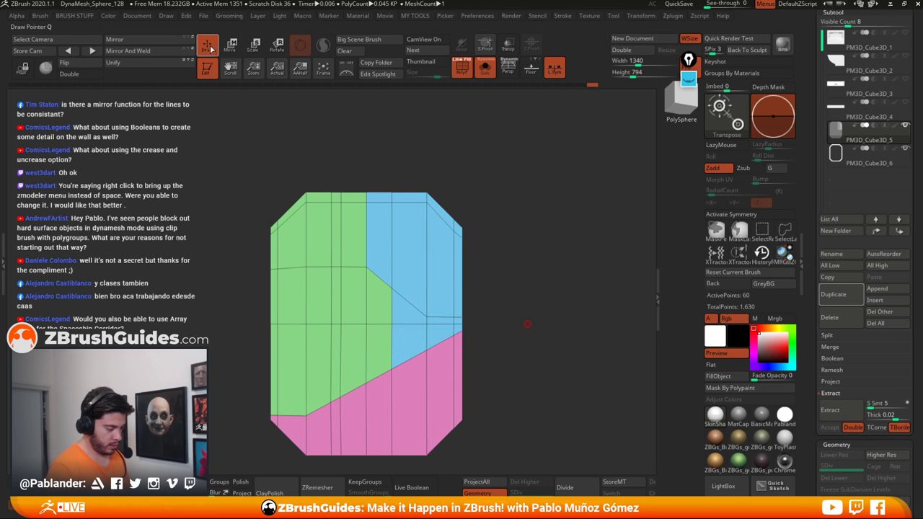
# Step: Isolate points on the panel with an inverted mask and activate the Move gizmo
pyautogui.keyDown('alt'); pyautogui.moveTo(529, 210); pyautogui.dragTo(527, 221); pyautogui.keyUp('alt')
pyautogui.keyDown('alt'); pyautogui.moveTo(495, 182); pyautogui.dragTo(494, 198); pyautogui.keyUp('alt')
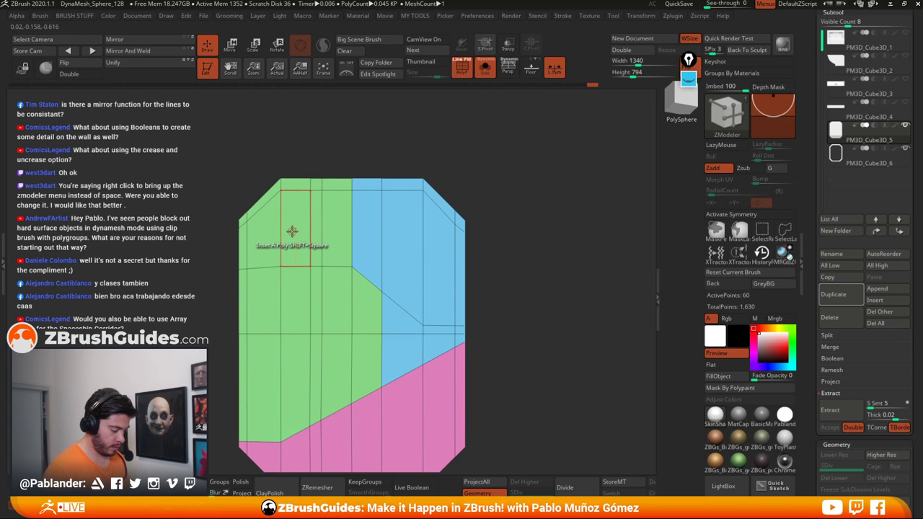
pyautogui.moveTo(498, 202); pyautogui.dragTo(540, 268)
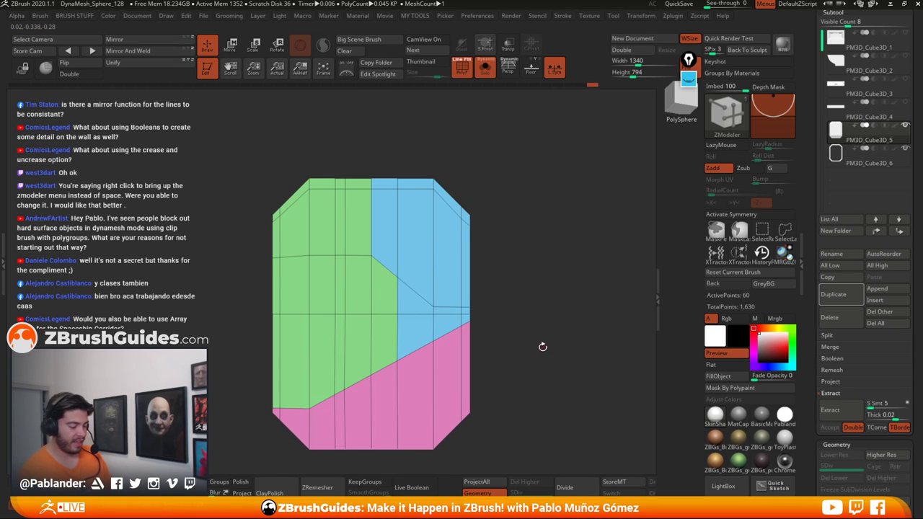
pyautogui.moveTo(541, 345); pyautogui.dragTo(540, 341)
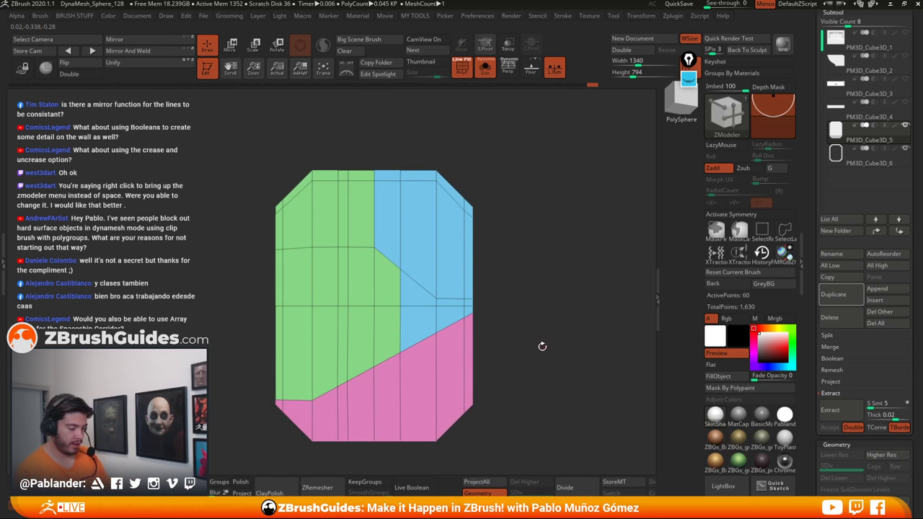
pyautogui.keyDown('alt'); pyautogui.moveTo(542, 343); pyautogui.dragTo(535, 334); pyautogui.keyUp('alt')
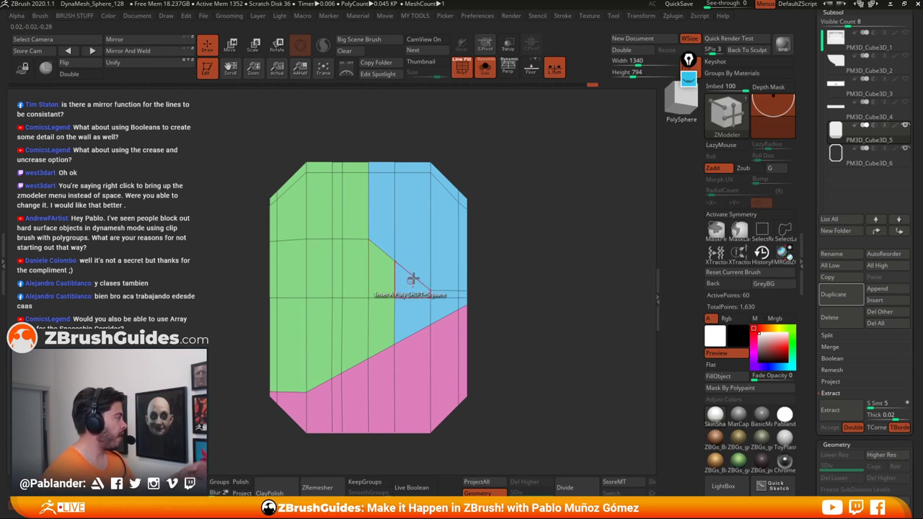
pyautogui.moveTo(470, 263); pyautogui.dragTo(531, 254)
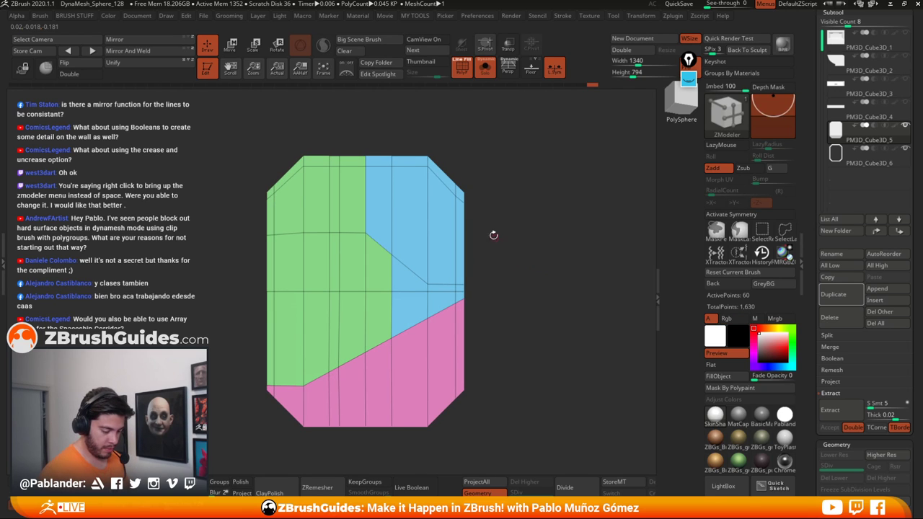
pyautogui.press('w')
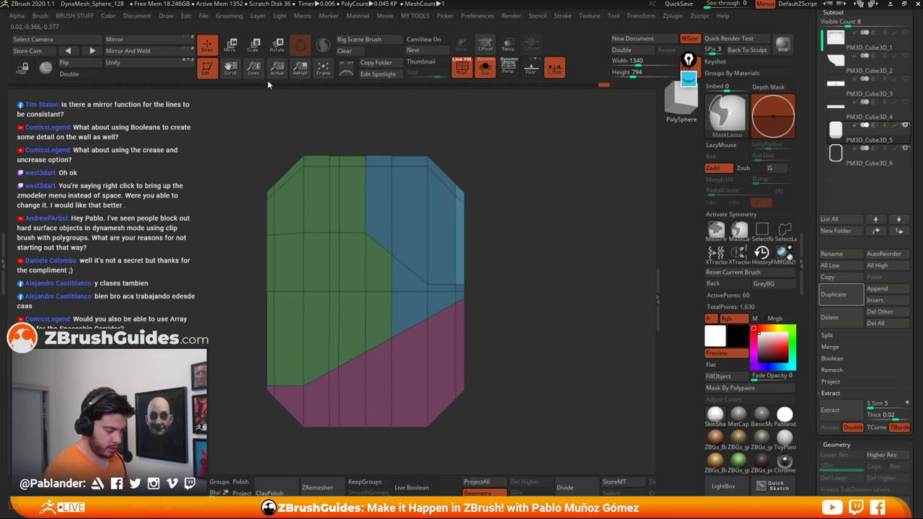
# Step: Clear the mask on the octagonal plate and return to Draw mode with the ZModeler brush
pyautogui.moveTo(446, 224); pyautogui.dragTo(445, 228)
pyautogui.keyDown('ctrl'); pyautogui.moveTo(504, 219); pyautogui.dragTo(510, 224); pyautogui.keyUp('ctrl')
pyautogui.press('q')
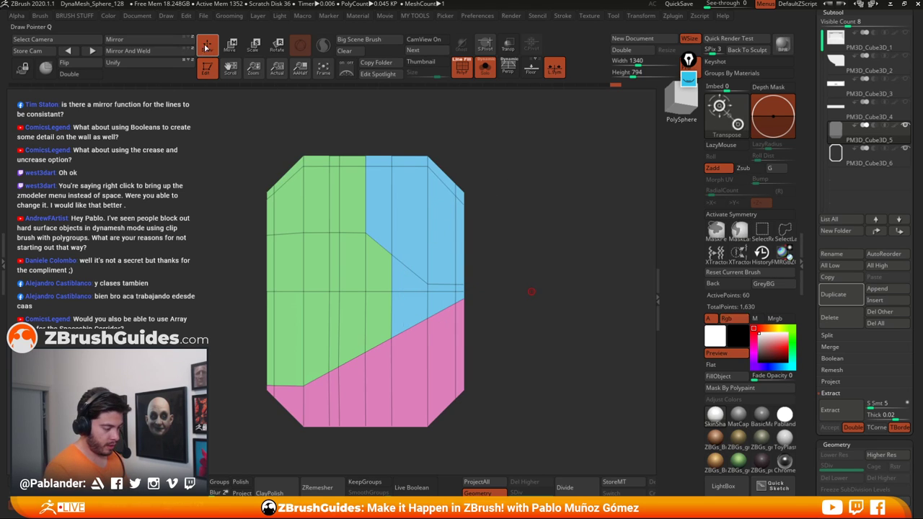
pyautogui.moveTo(541, 324); pyautogui.dragTo(545, 315)
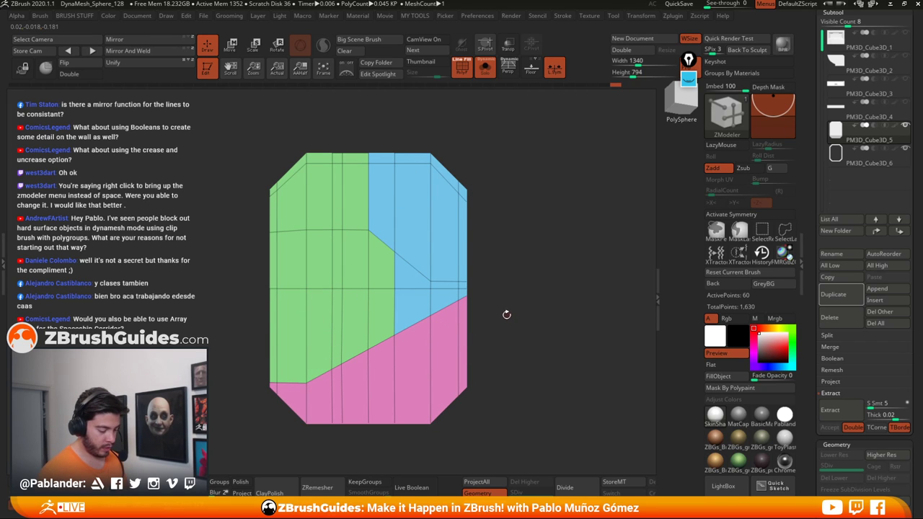
pyautogui.moveTo(572, 282); pyautogui.dragTo(571, 283)
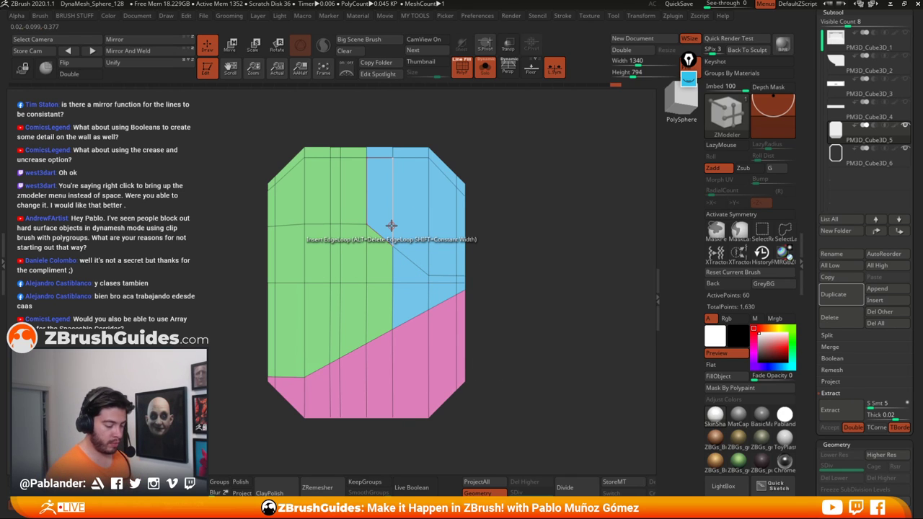
pyautogui.moveTo(512, 251); pyautogui.dragTo(560, 271)
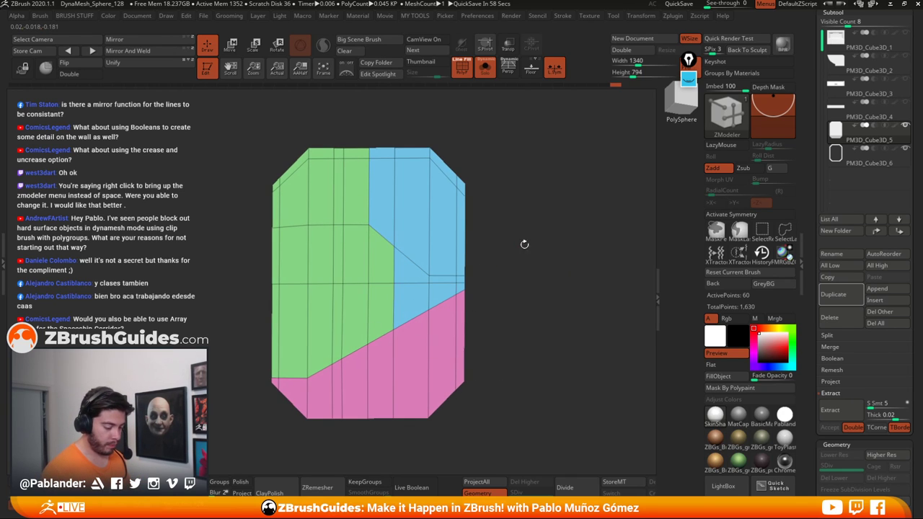
pyautogui.moveTo(523, 242); pyautogui.dragTo(504, 236)
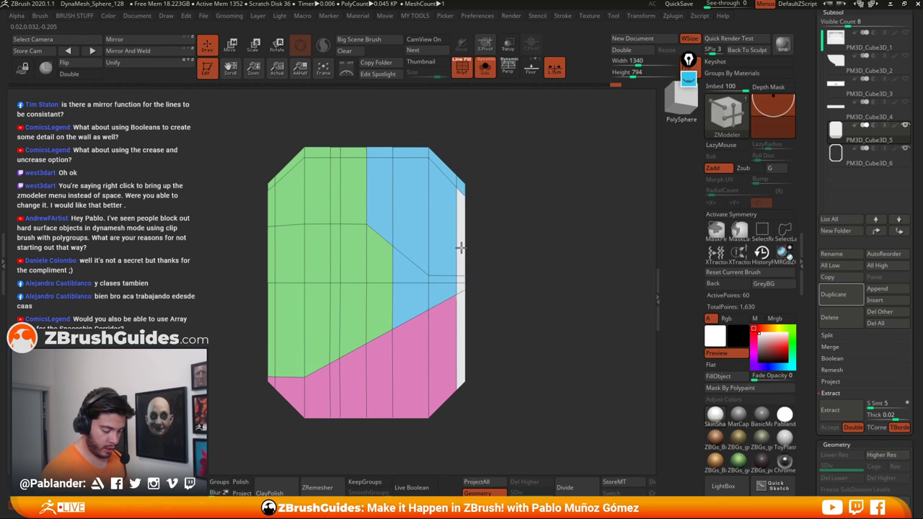
# Step: Mark the plate's right-hand polygons down to the lower edge with ZModeler and pull them forward as a separate block
pyautogui.moveTo(415, 152)
pyautogui.mouseDown()
pyautogui.moveTo(403, 185)
pyautogui.moveTo(441, 247)
pyautogui.moveTo(435, 289)
pyautogui.moveTo(448, 306)
pyautogui.mouseUp()
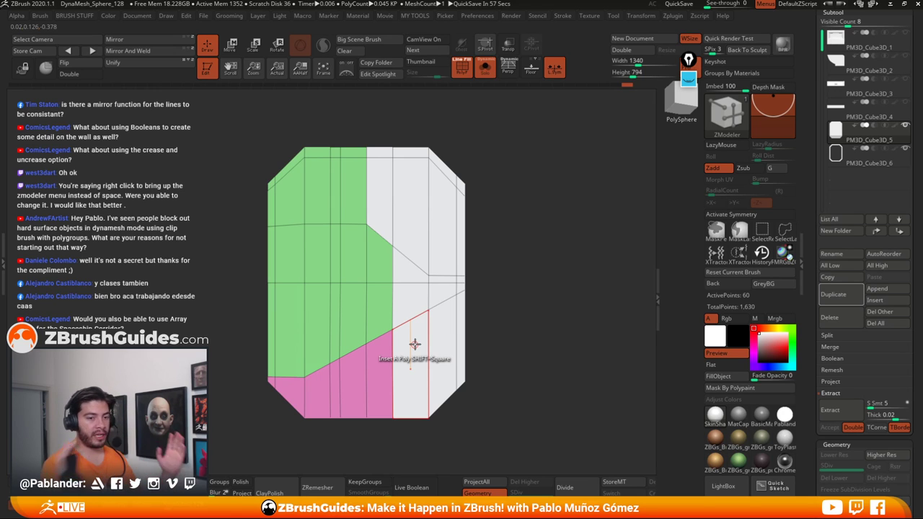
pyautogui.moveTo(506, 297); pyautogui.dragTo(527, 298)
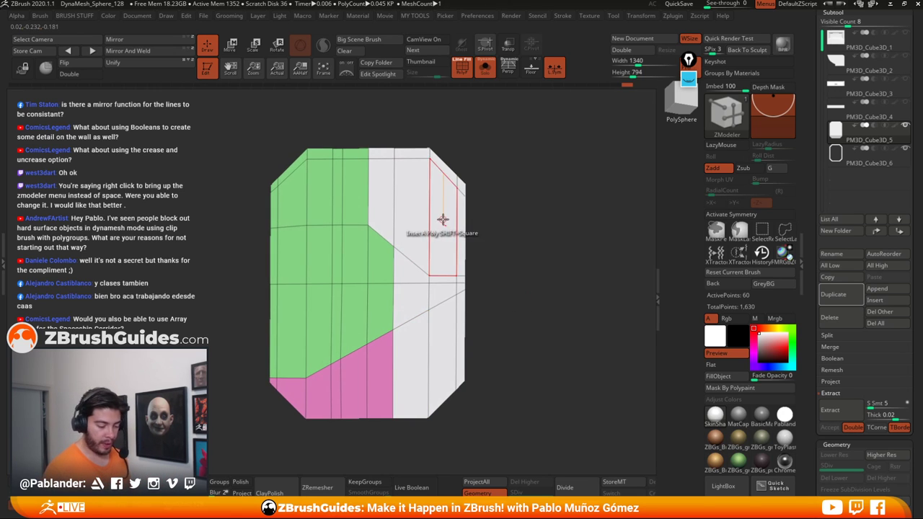
pyautogui.press('space')
pyautogui.click(511, 123)
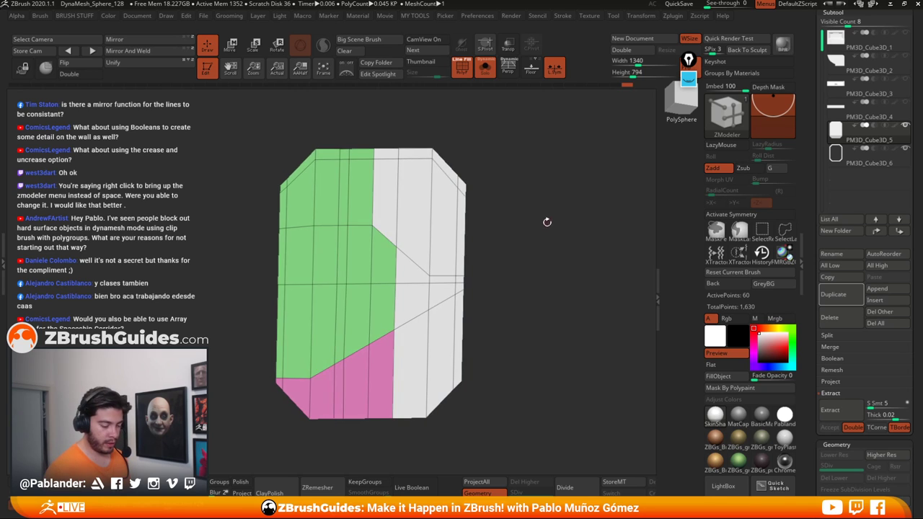
pyautogui.moveTo(545, 222); pyautogui.dragTo(526, 258)
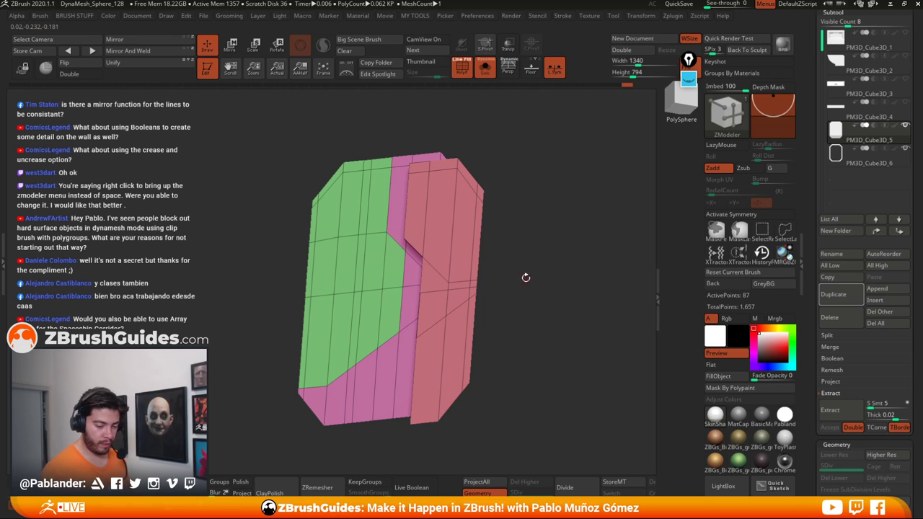
pyautogui.moveTo(542, 305); pyautogui.dragTo(543, 297)
# Step: Isolate the original plate, move the hidden right-hand block into its own subtool with Split Hidden, and inspect it
pyautogui.scroll(-2, 825, 339)
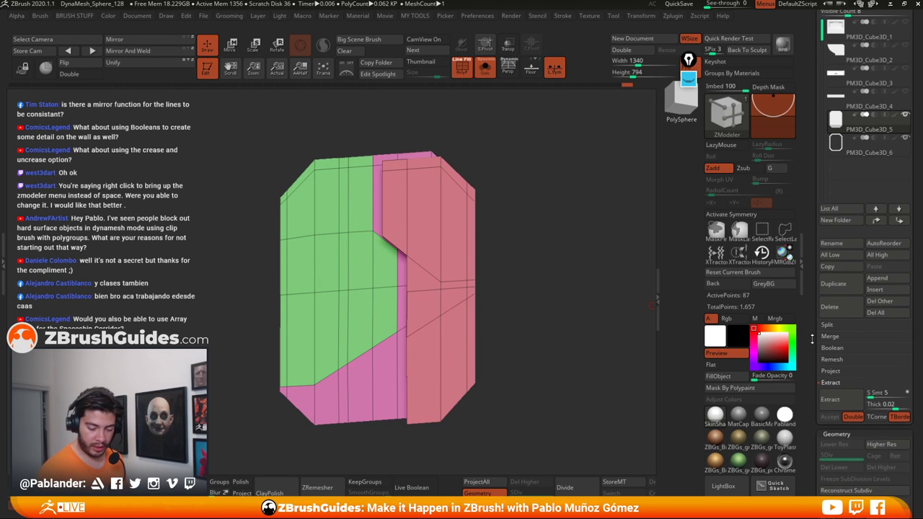
pyautogui.moveTo(607, 312)
pyautogui.mouseDown()
pyautogui.moveTo(552, 319)
pyautogui.moveTo(562, 246)
pyautogui.moveTo(495, 231)
pyautogui.mouseUp()
pyautogui.keyDown('ctrl'); pyautogui.keyDown('shift'); pyautogui.moveTo(430, 118); pyautogui.dragTo(473, 430); pyautogui.keyUp('shift'); pyautogui.keyUp('ctrl')
pyautogui.keyDown('ctrl'); pyautogui.keyDown('shift'); pyautogui.click(506, 354); pyautogui.keyUp('shift'); pyautogui.keyUp('ctrl')
pyautogui.keyDown('ctrl'); pyautogui.keyDown('shift'); pyautogui.moveTo(515, 310); pyautogui.dragTo(525, 333); pyautogui.keyUp('shift'); pyautogui.keyUp('ctrl')
pyautogui.moveTo(563, 317)
pyautogui.mouseDown()
pyautogui.moveTo(512, 309)
pyautogui.moveTo(457, 272)
pyautogui.mouseUp()
pyautogui.moveTo(449, 148); pyautogui.dragTo(422, 203)
pyautogui.click(860, 323)
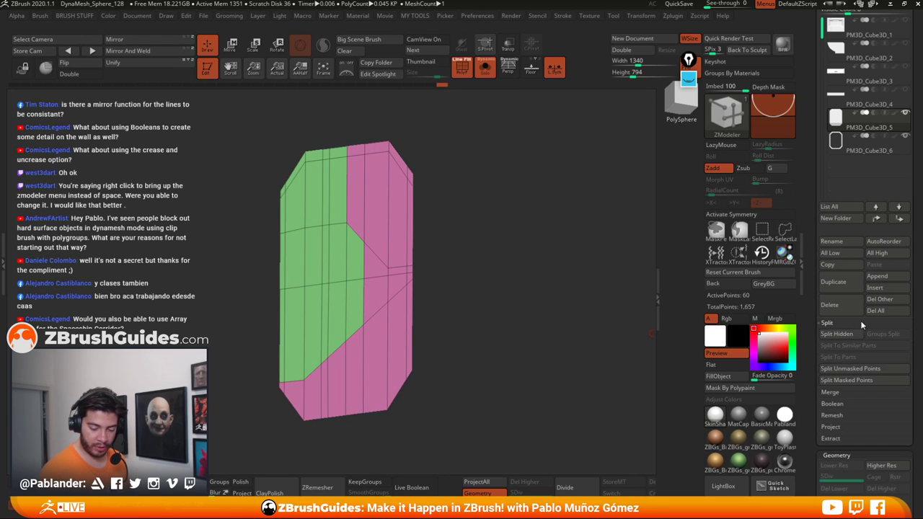
pyautogui.click(838, 333)
pyautogui.click(869, 150)
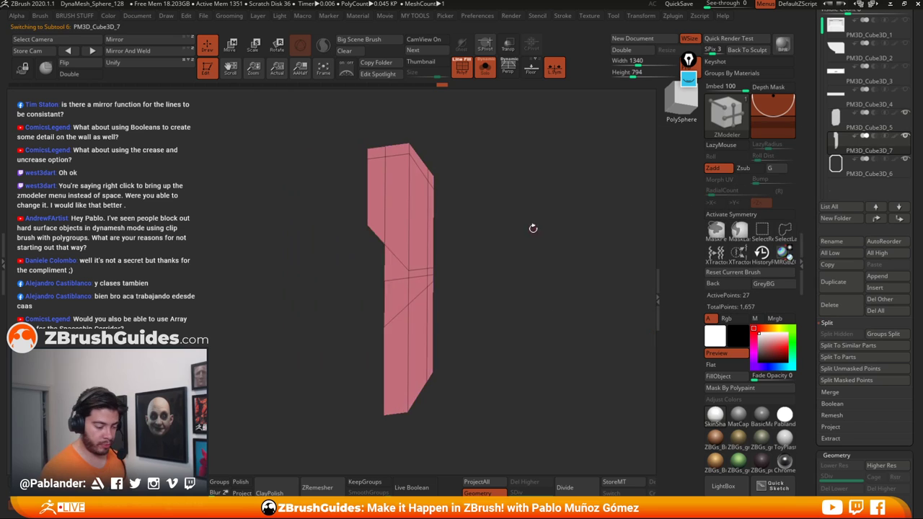
pyautogui.moveTo(534, 229)
pyautogui.mouseDown()
pyautogui.moveTo(493, 251)
pyautogui.moveTo(494, 283)
pyautogui.moveTo(428, 330)
pyautogui.moveTo(344, 356)
pyautogui.mouseUp()
# Step: On the original plate, mark the polygons below the diagonal edge and pull them forward as a separate block
pyautogui.click(845, 129)
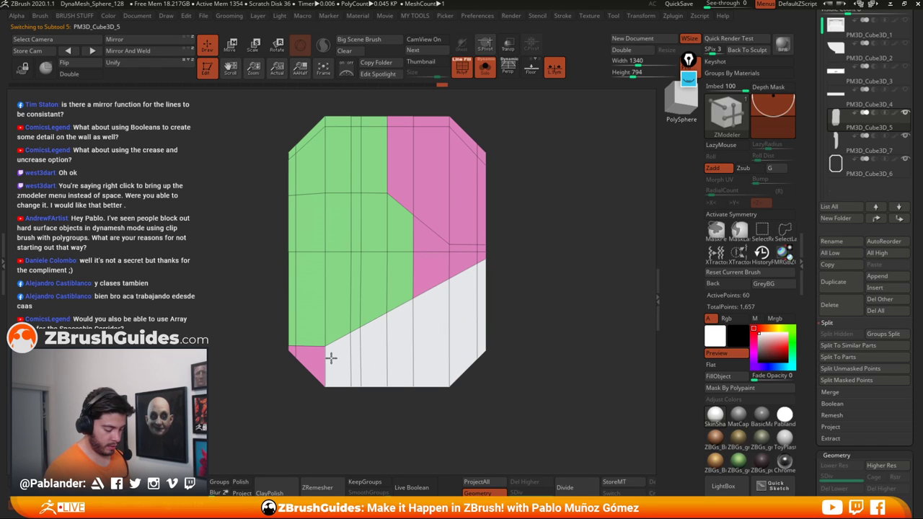
pyautogui.click(322, 359)
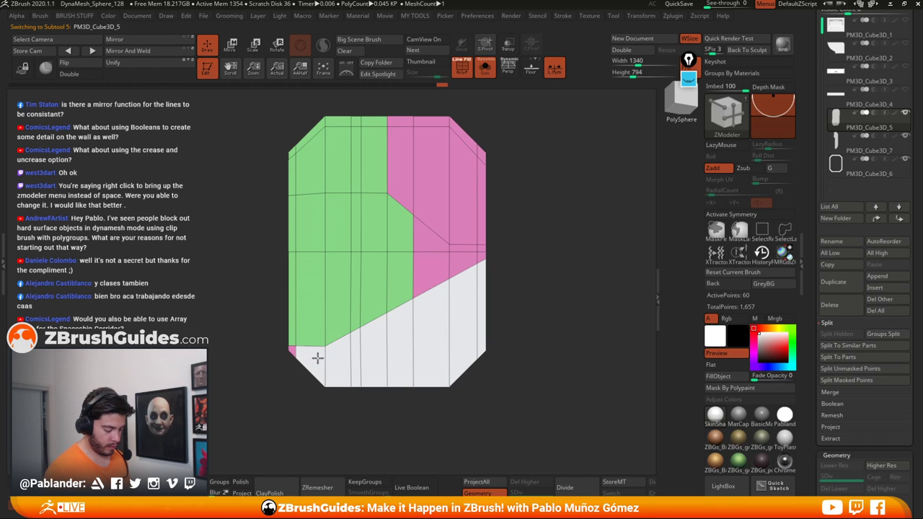
pyautogui.keyDown('alt'); pyautogui.click(292, 351); pyautogui.keyUp('alt')
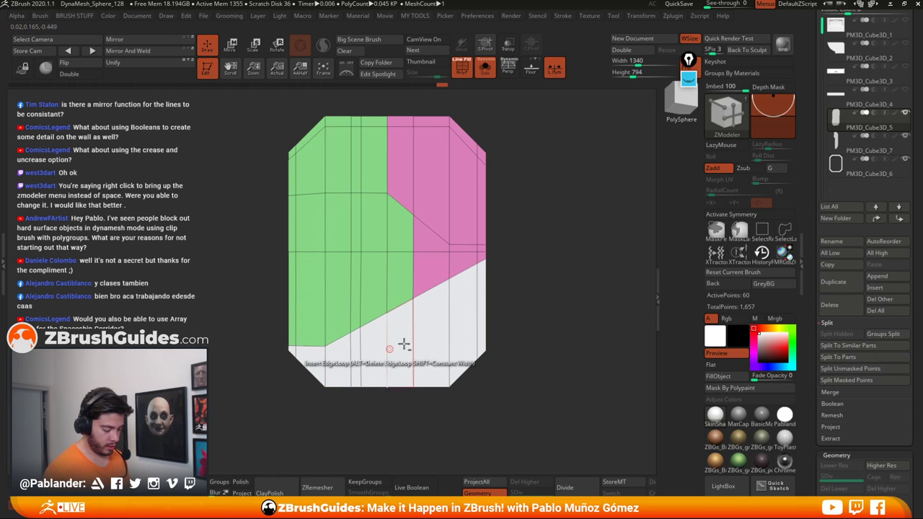
pyautogui.moveTo(577, 282); pyautogui.dragTo(497, 289)
pyautogui.moveTo(434, 303); pyautogui.dragTo(489, 309)
pyautogui.moveTo(504, 303); pyautogui.dragTo(562, 253)
# Step: Isolate the original plate from the new lower wedge and separate the wedge into its own subtool with Split Hidden
pyautogui.keyDown('ctrl'); pyautogui.keyDown('shift'); pyautogui.moveTo(528, 205); pyautogui.dragTo(425, 404); pyautogui.keyUp('shift'); pyautogui.keyUp('ctrl')
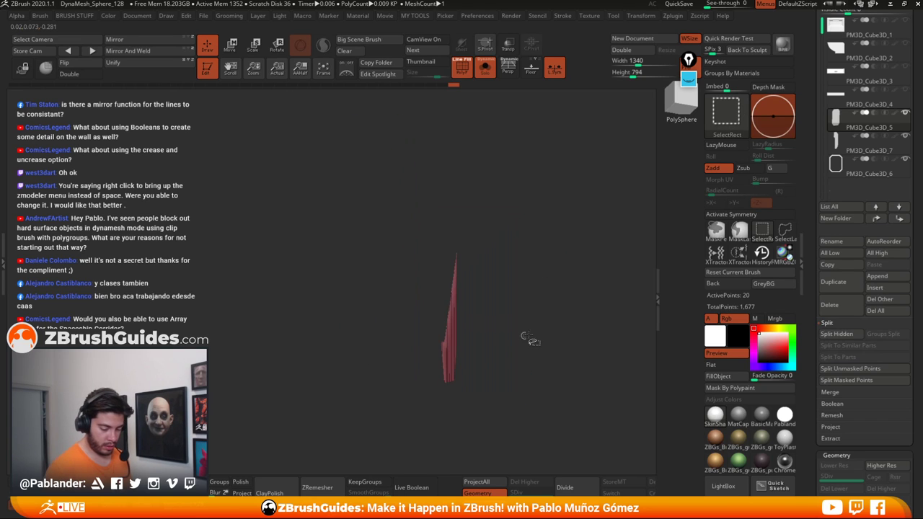
pyautogui.keyDown('ctrl'); pyautogui.keyDown('shift'); pyautogui.moveTo(566, 344); pyautogui.dragTo(577, 353); pyautogui.keyUp('shift'); pyautogui.keyUp('ctrl')
pyautogui.click(837, 333)
# Step: Mark the plate's left-hand polygons from the upper to the lower edge and pull them out as a separate block
pyautogui.keyDown('shift'); pyautogui.moveTo(591, 311); pyautogui.dragTo(526, 302); pyautogui.keyUp('shift')
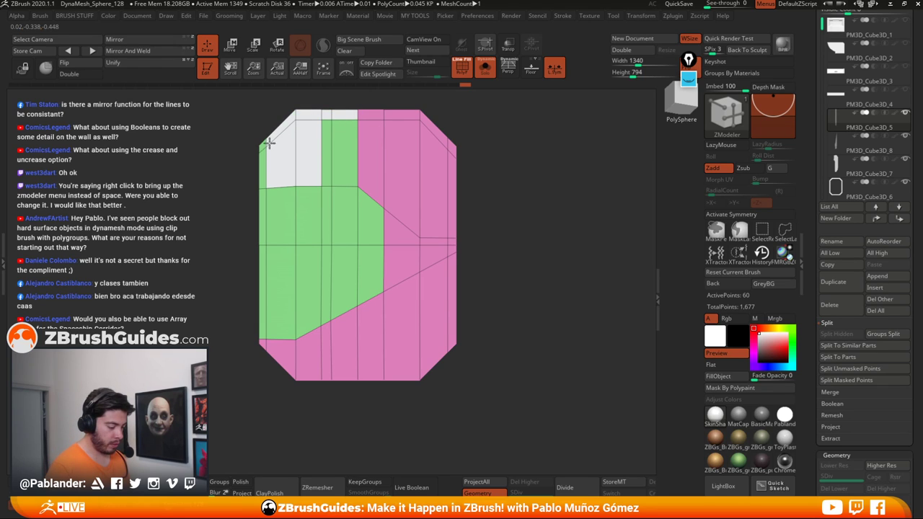
pyautogui.moveTo(265, 148)
pyautogui.mouseDown()
pyautogui.moveTo(370, 237)
pyautogui.moveTo(344, 351)
pyautogui.moveTo(267, 341)
pyautogui.moveTo(264, 302)
pyautogui.moveTo(325, 219)
pyautogui.mouseUp()
pyautogui.moveTo(506, 257); pyautogui.dragTo(531, 251)
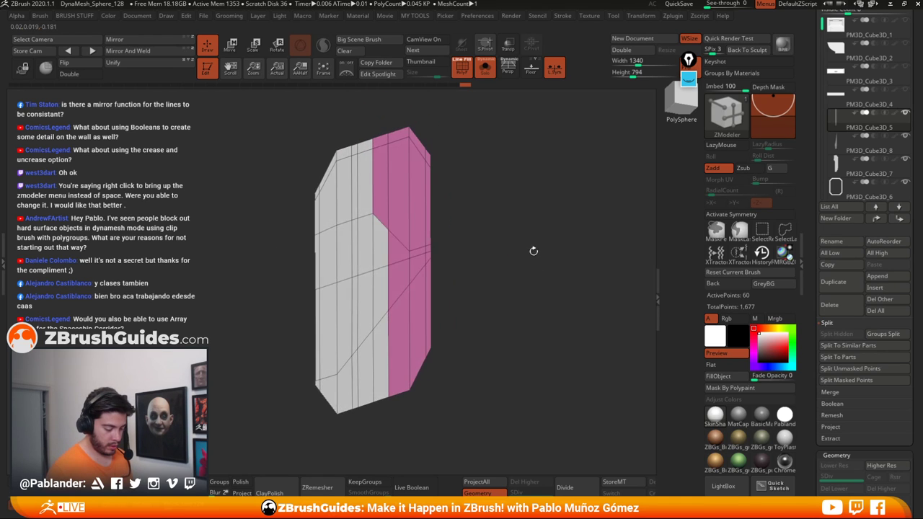
pyautogui.click(398, 247)
pyautogui.moveTo(431, 250); pyautogui.dragTo(518, 221)
# Step: Isolate the original plate and split the left-hand block off into its own subtool
pyautogui.keyDown('ctrl'); pyautogui.keyDown('shift'); pyautogui.moveTo(517, 112); pyautogui.dragTo(433, 396); pyautogui.keyUp('shift'); pyautogui.keyUp('ctrl')
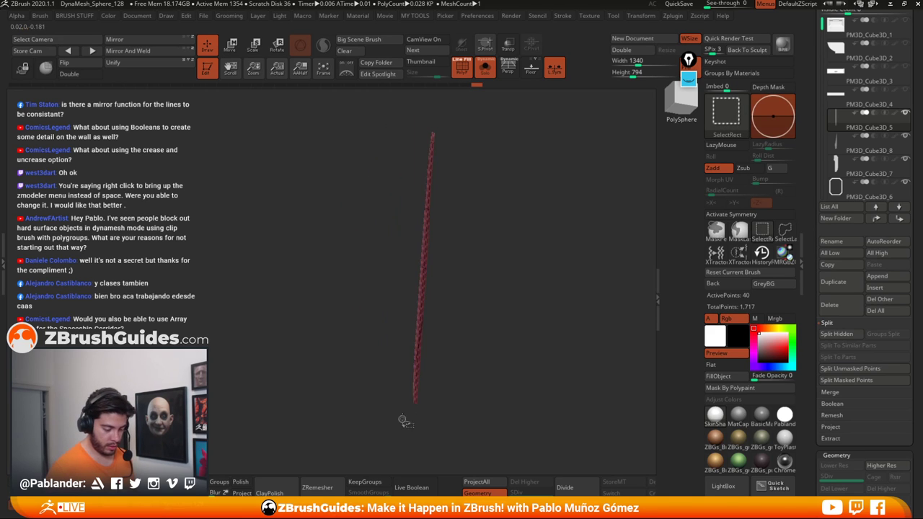
pyautogui.keyDown('ctrl'); pyautogui.keyDown('shift'); pyautogui.click(497, 345); pyautogui.keyUp('shift'); pyautogui.keyUp('ctrl')
pyautogui.moveTo(584, 300); pyautogui.dragTo(533, 256)
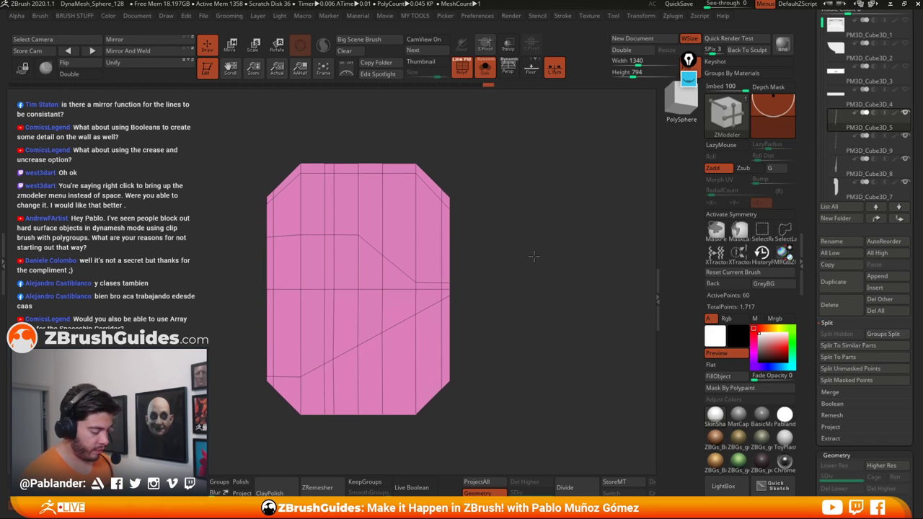
pyautogui.click(288, 287)
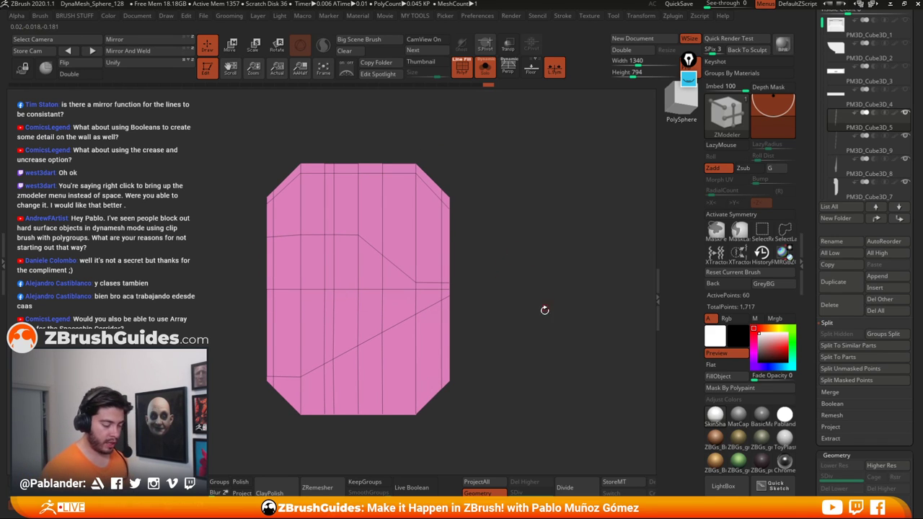
# Step: Put the original plate PM3D_Cube3D_5 into a new subtool folder named "ori"
pyautogui.moveTo(810, 173); pyautogui.dragTo(809, 225)
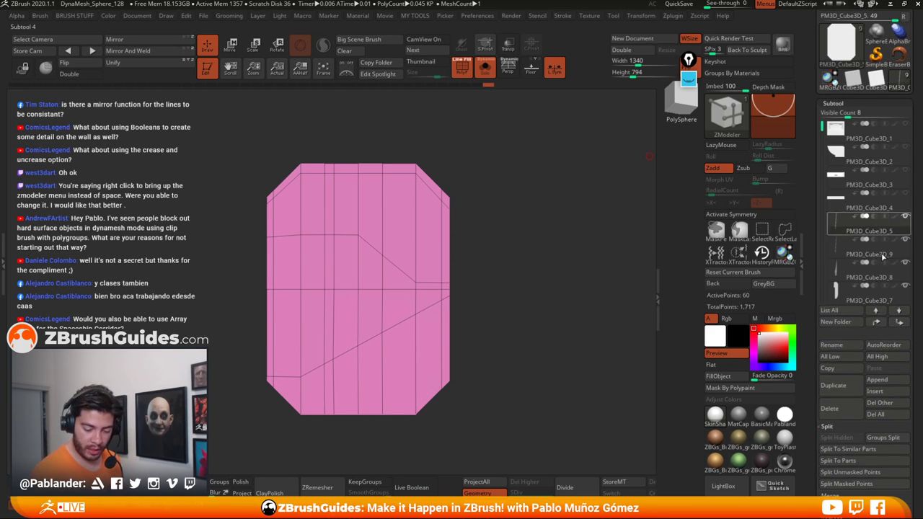
pyautogui.click(845, 325)
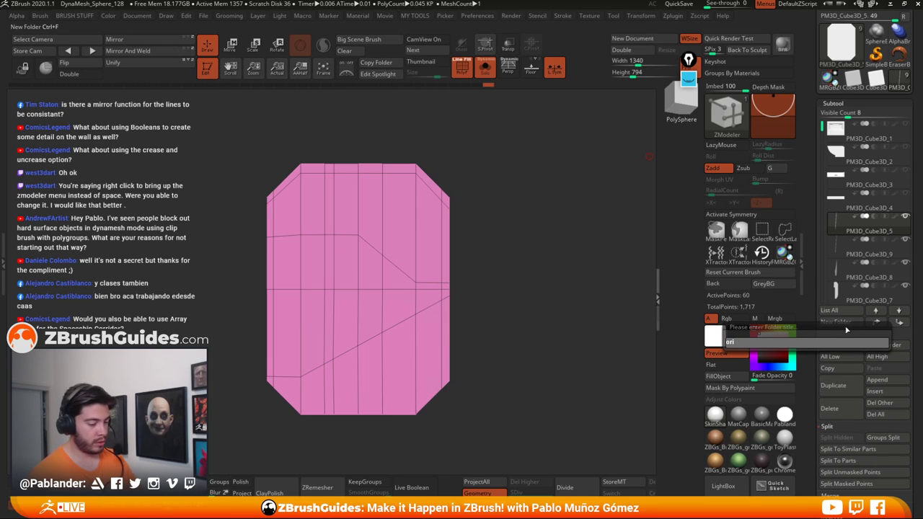
pyautogui.write('ori')
pyautogui.press('Return')
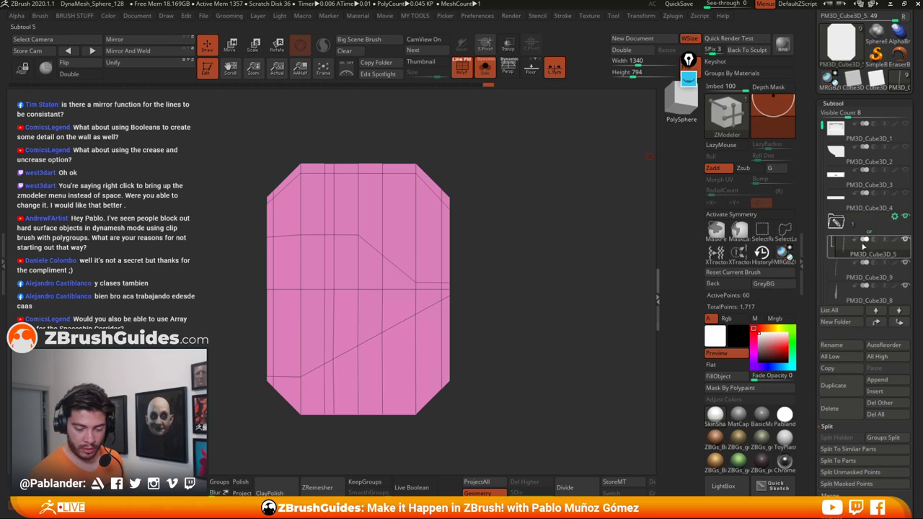
# Step: Collapse and hide the folder of the original plate, move it above PM3D_Cube3D_1, and make the left-hand panel active
pyautogui.click(836, 223)
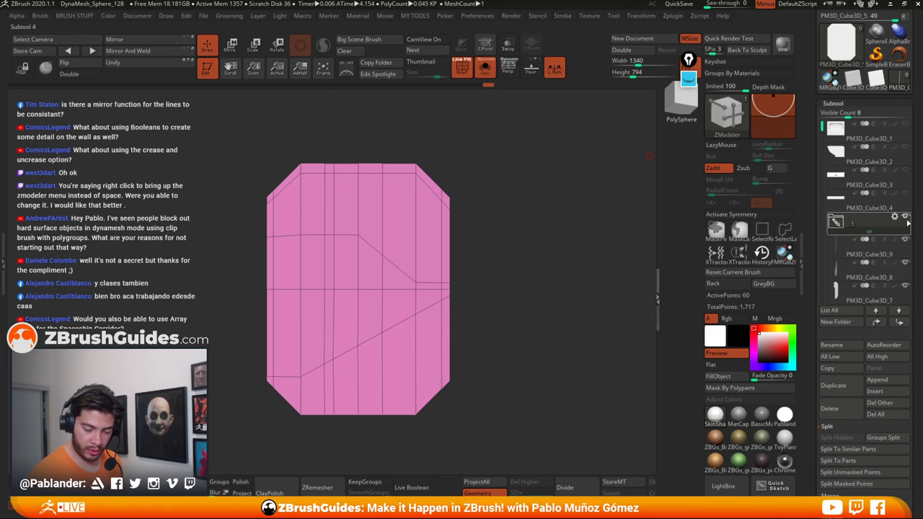
pyautogui.click(867, 253)
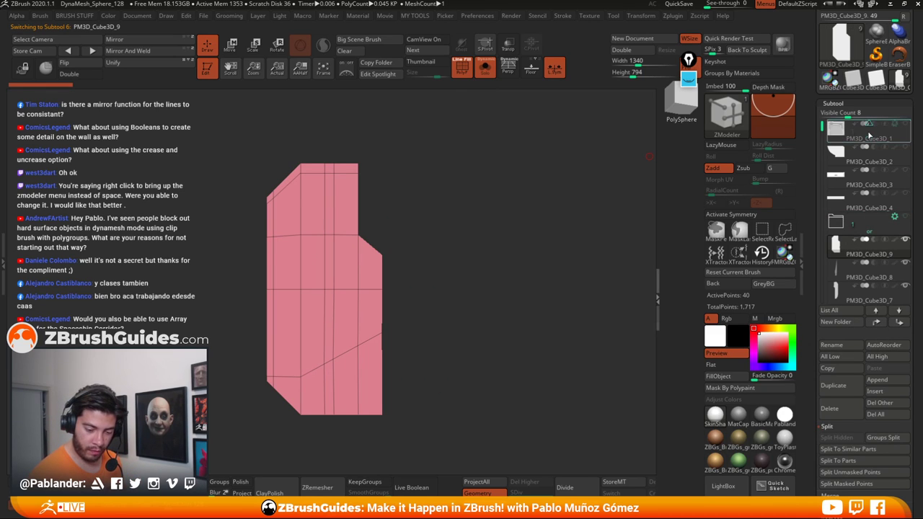
pyautogui.keyDown('alt'); pyautogui.moveTo(519, 322); pyautogui.dragTo(550, 311); pyautogui.keyUp('alt')
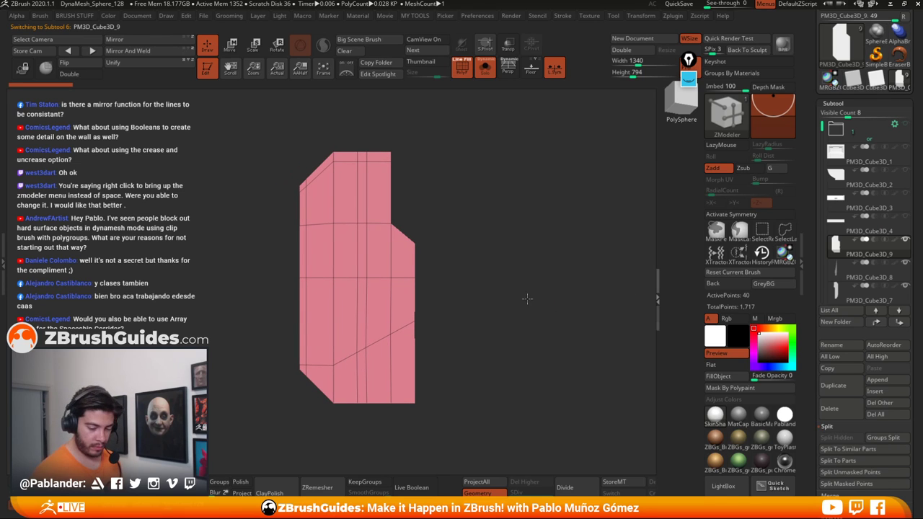
# Step: Check the separated wedge and right-hand panel, and turn off Solo to view all panels inside the octagonal frame
pyautogui.click(873, 276)
pyautogui.click(868, 297)
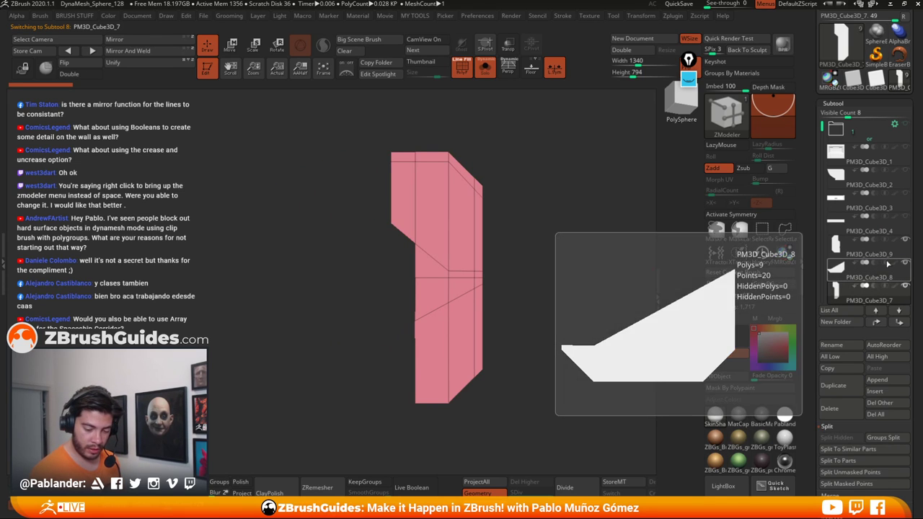
pyautogui.click(484, 81)
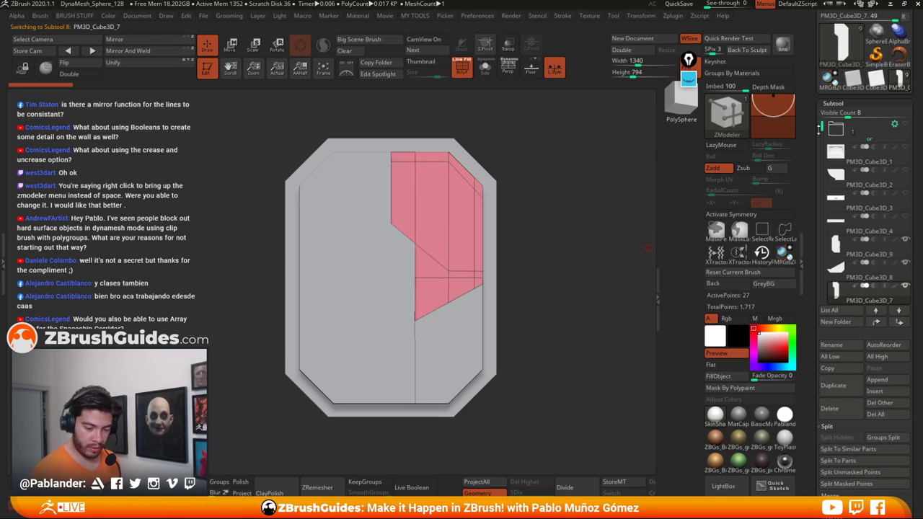
pyautogui.moveTo(821, 129); pyautogui.dragTo(821, 141)
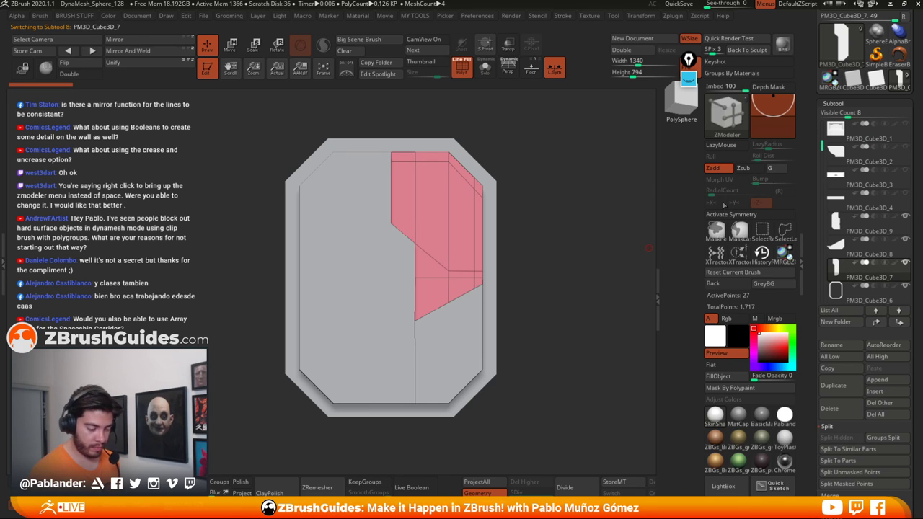
pyautogui.moveTo(555, 275)
pyautogui.mouseDown()
pyautogui.moveTo(606, 288)
pyautogui.moveTo(649, 317)
pyautogui.moveTo(555, 300)
pyautogui.moveTo(570, 277)
pyautogui.moveTo(561, 245)
pyautogui.moveTo(600, 247)
pyautogui.moveTo(568, 262)
pyautogui.mouseUp()
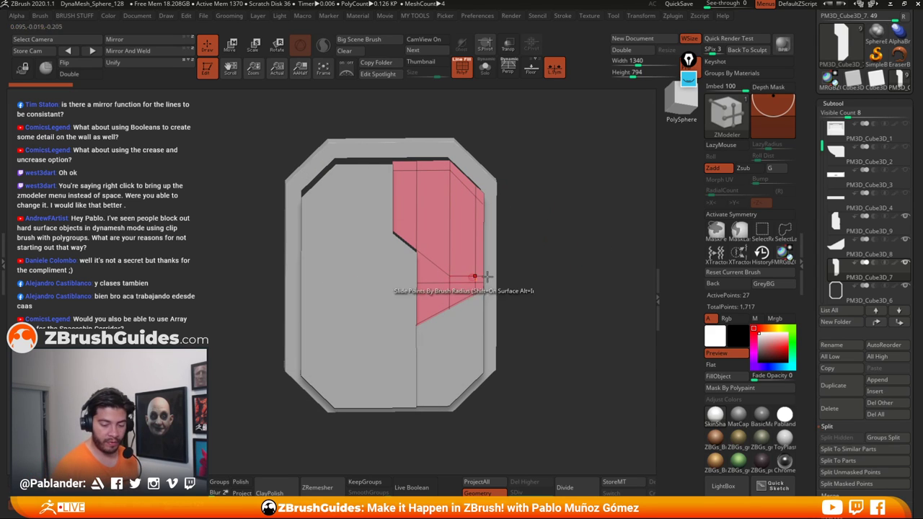
# Step: Select the left-hand panel PM3D_Cube3D_9 and isolate it with Solo in a front view with its polyframe shown
pyautogui.click(867, 230)
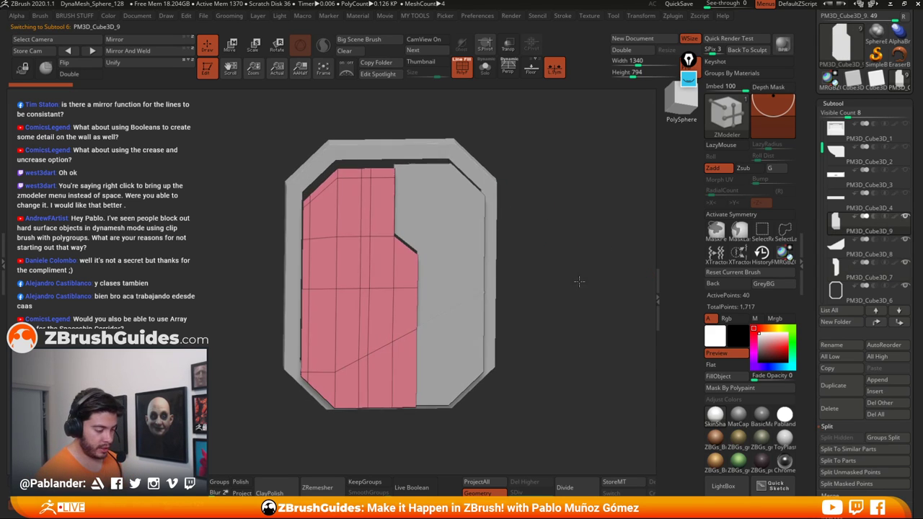
pyautogui.click(461, 67)
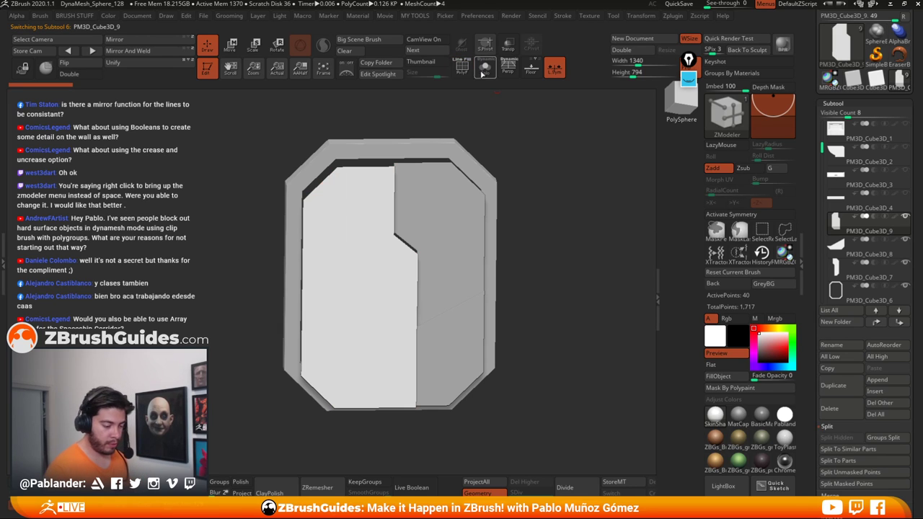
pyautogui.click(484, 66)
pyautogui.keyDown('shift'); pyautogui.moveTo(538, 220); pyautogui.dragTo(488, 264); pyautogui.keyUp('shift')
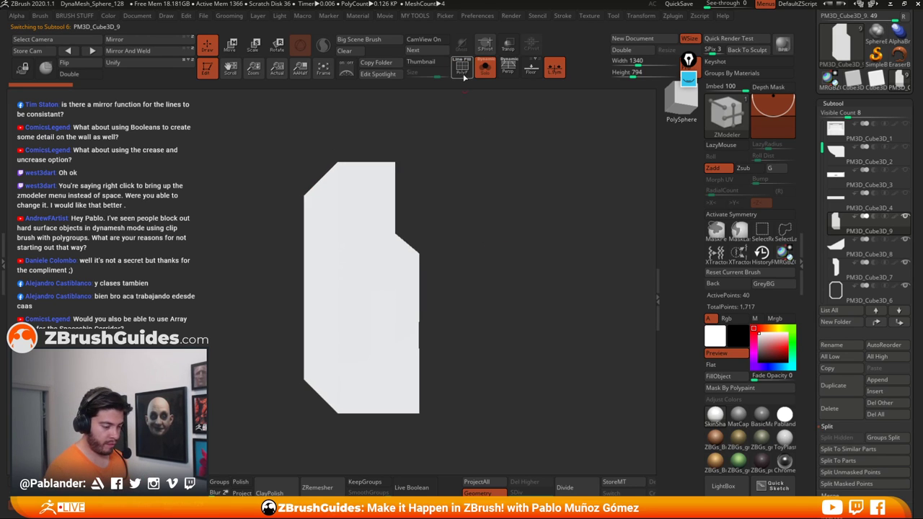
pyautogui.click(462, 68)
pyautogui.keyDown('alt'); pyautogui.moveTo(482, 180); pyautogui.dragTo(488, 255); pyautogui.keyUp('alt')
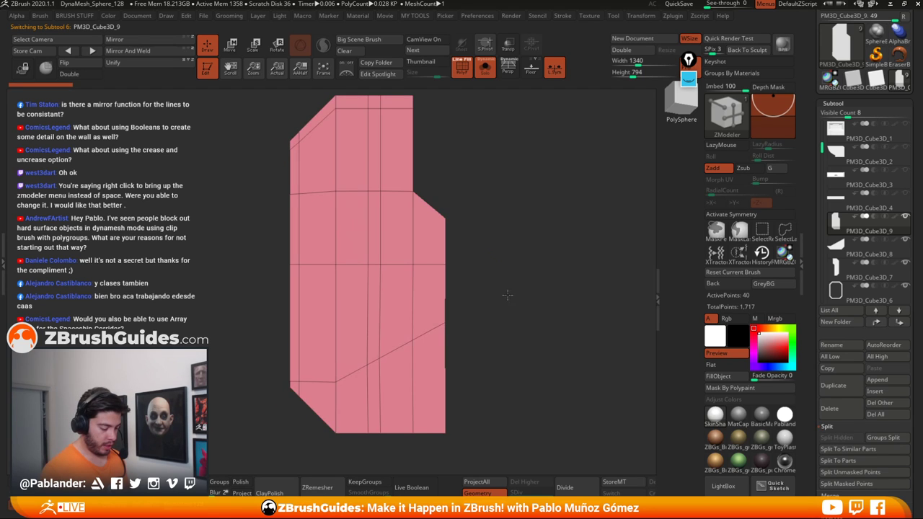
# Step: Mask all but the two middle points of the panel's upper horizontal edge line, move them up near the top border, and clear the mask
pyautogui.moveTo(507, 294); pyautogui.dragTo(516, 243)
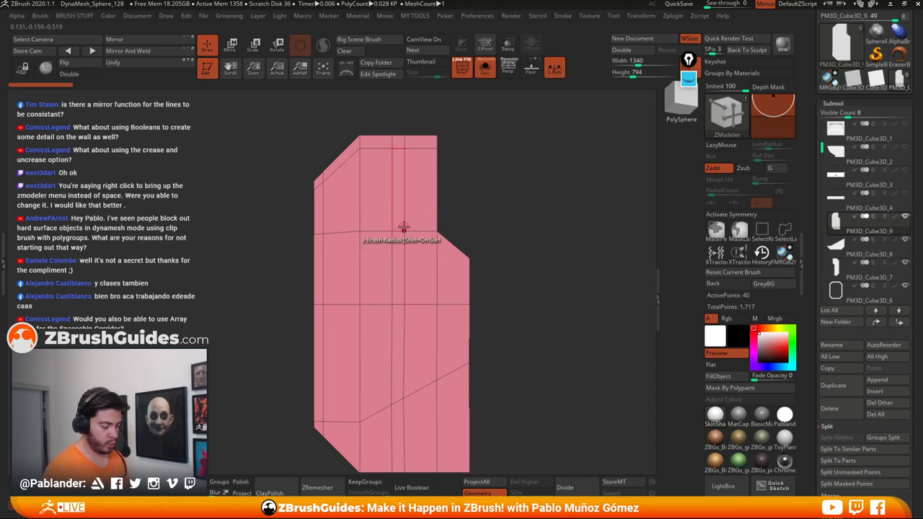
pyautogui.press('ctrl')
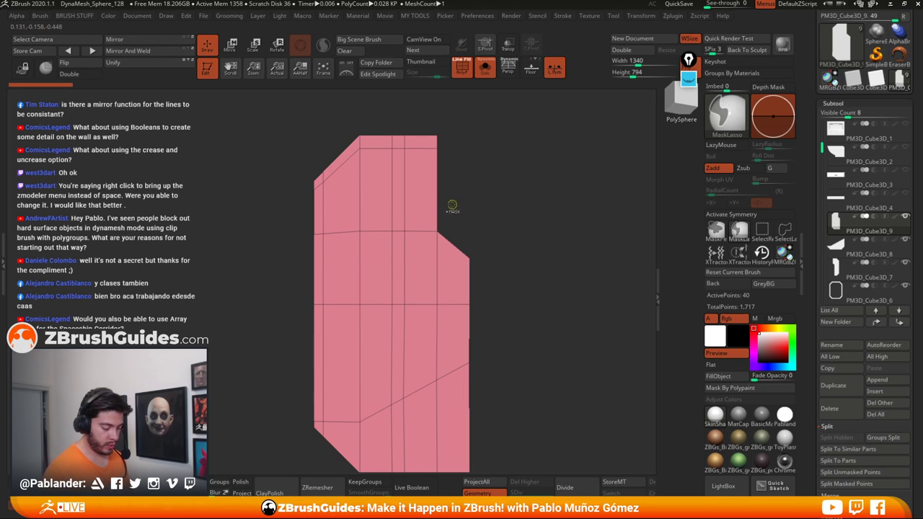
pyautogui.keyDown('ctrl'); pyautogui.moveTo(395, 228); pyautogui.dragTo(399, 228); pyautogui.keyUp('ctrl')
pyautogui.keyDown('ctrl'); pyautogui.click(472, 199); pyautogui.keyUp('ctrl')
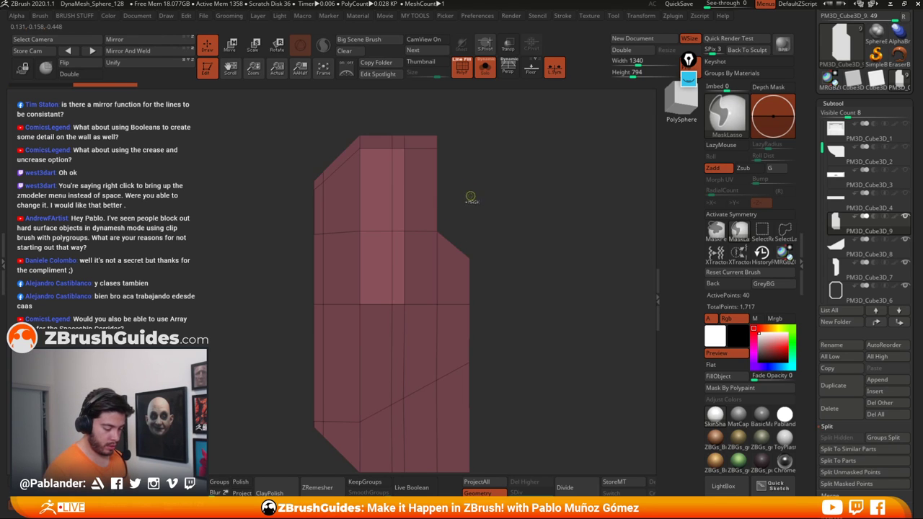
pyautogui.keyDown('ctrl'); pyautogui.moveTo(461, 205); pyautogui.dragTo(476, 219); pyautogui.keyUp('ctrl')
pyautogui.moveTo(386, 219)
pyautogui.keyDown('ctrl'); pyautogui.mouseDown()
pyautogui.moveTo(395, 246)
pyautogui.moveTo(397, 229)
pyautogui.mouseUp(); pyautogui.keyUp('ctrl')
pyautogui.keyDown('ctrl'); pyautogui.moveTo(451, 203); pyautogui.dragTo(457, 197); pyautogui.keyUp('ctrl')
pyautogui.keyDown('ctrl'); pyautogui.moveTo(383, 236); pyautogui.dragTo(421, 229); pyautogui.keyUp('ctrl')
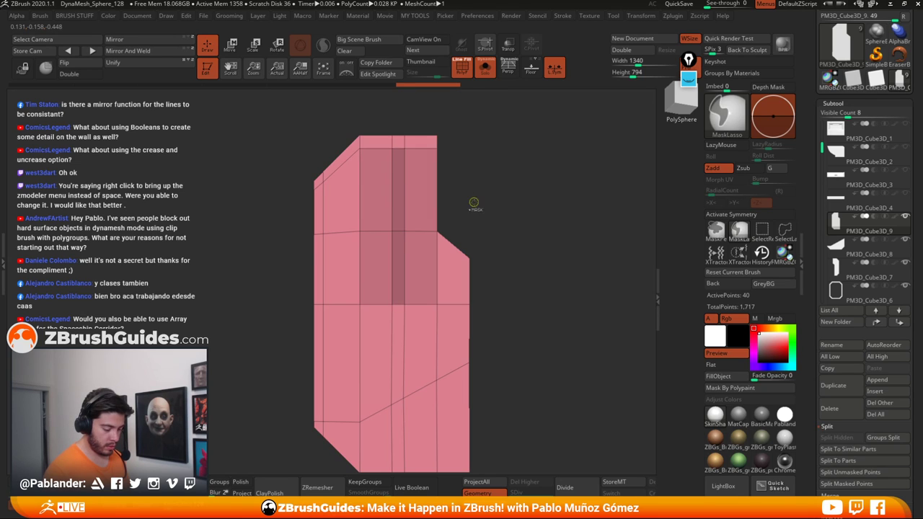
pyautogui.keyDown('ctrl'); pyautogui.click(474, 205); pyautogui.keyUp('ctrl')
pyautogui.press('w')
pyautogui.moveTo(535, 232); pyautogui.dragTo(536, 160)
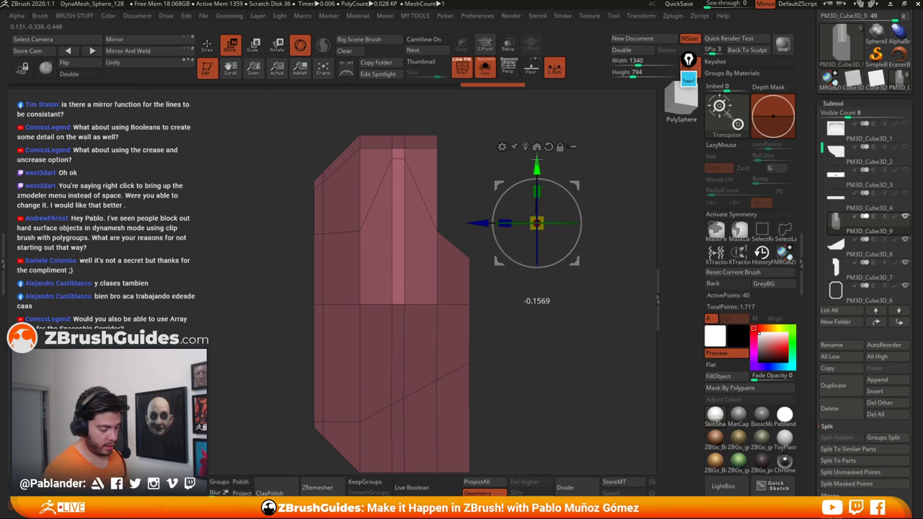
pyautogui.keyDown('ctrl'); pyautogui.click(542, 302); pyautogui.keyUp('ctrl')
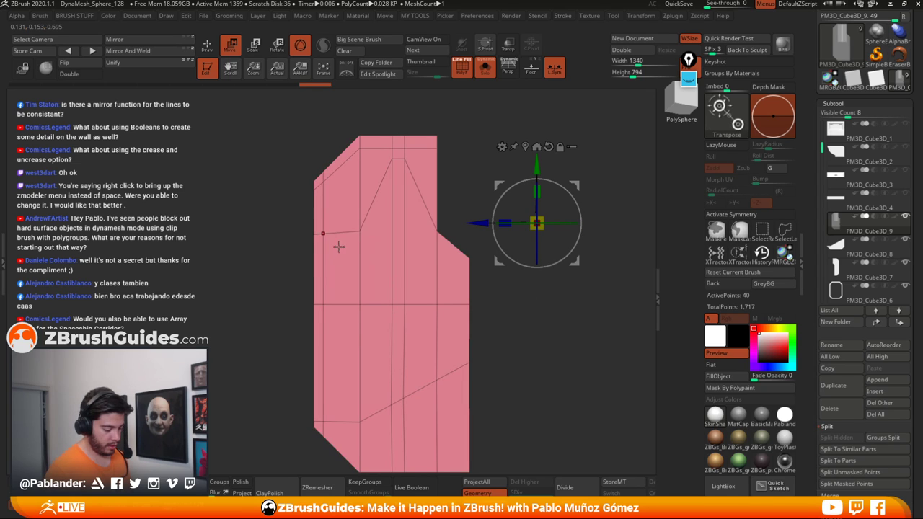
# Step: Mask all but the outer-left points of the same edge line, flatten them to a level segment, and clear the mask
pyautogui.press('ctrl')
pyautogui.moveTo(324, 254)
pyautogui.keyDown('ctrl'); pyautogui.mouseDown()
pyautogui.moveTo(346, 214)
pyautogui.moveTo(308, 219)
pyautogui.mouseUp(); pyautogui.keyUp('ctrl')
pyautogui.keyDown('ctrl'); pyautogui.moveTo(282, 260); pyautogui.dragTo(317, 216); pyautogui.keyUp('ctrl')
pyautogui.keyDown('ctrl'); pyautogui.click(289, 214); pyautogui.keyUp('ctrl')
pyautogui.press('q')
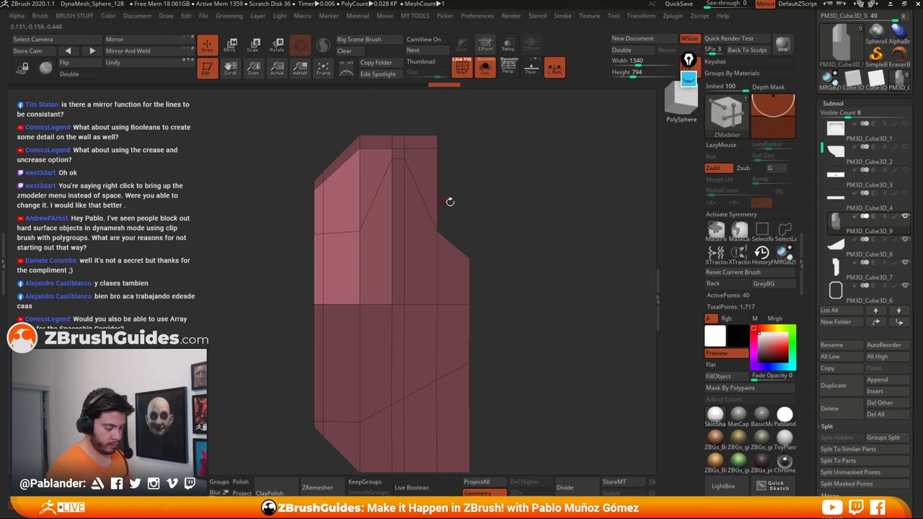
pyautogui.press('w')
pyautogui.click(336, 232)
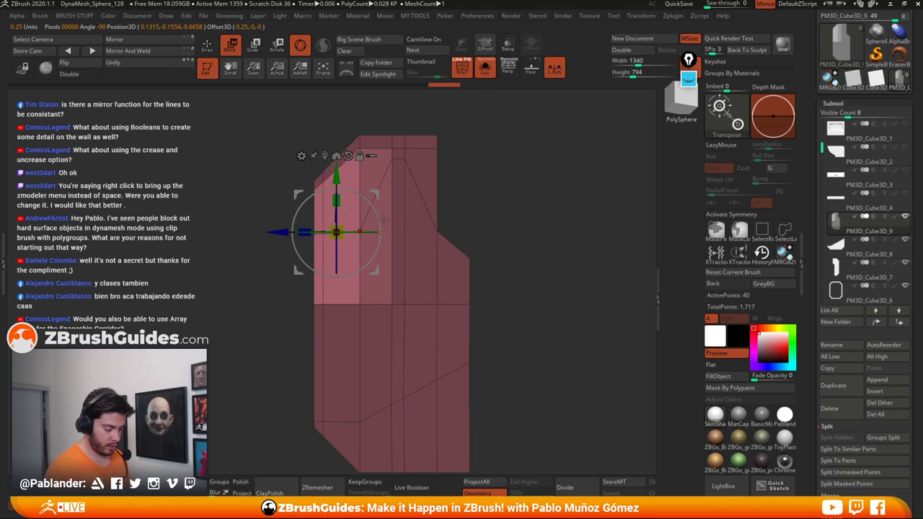
pyautogui.click(208, 48)
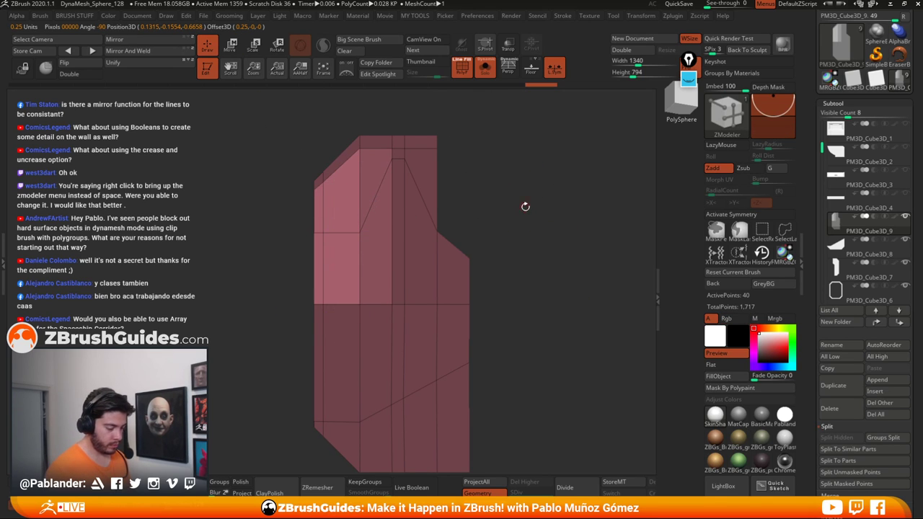
pyautogui.keyDown('alt'); pyautogui.moveTo(521, 189); pyautogui.dragTo(520, 204); pyautogui.keyUp('alt')
pyautogui.keyDown('ctrl'); pyautogui.moveTo(257, 278); pyautogui.dragTo(270, 308); pyautogui.keyUp('ctrl')
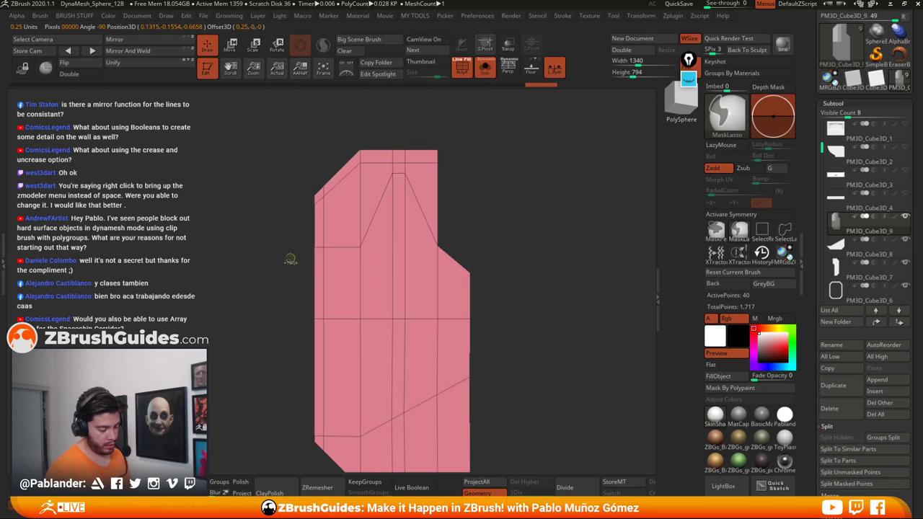
# Step: Mask all but the levelled left segment again, move it up toward the panel's chamfered corner, and clear the mask
pyautogui.keyDown('ctrl'); pyautogui.moveTo(369, 242); pyautogui.dragTo(286, 235); pyautogui.keyUp('ctrl')
pyautogui.keyDown('ctrl'); pyautogui.click(270, 280); pyautogui.keyUp('ctrl')
pyautogui.press('w')
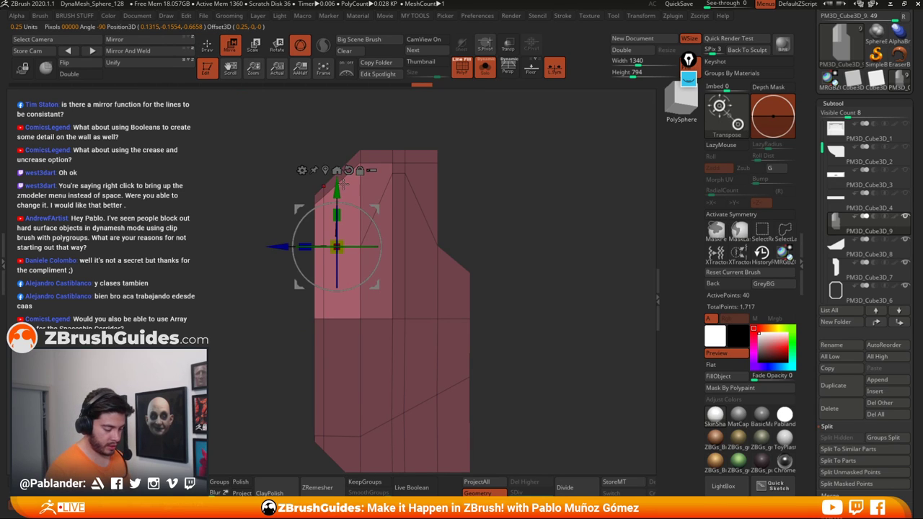
pyautogui.moveTo(343, 183); pyautogui.dragTo(333, 153)
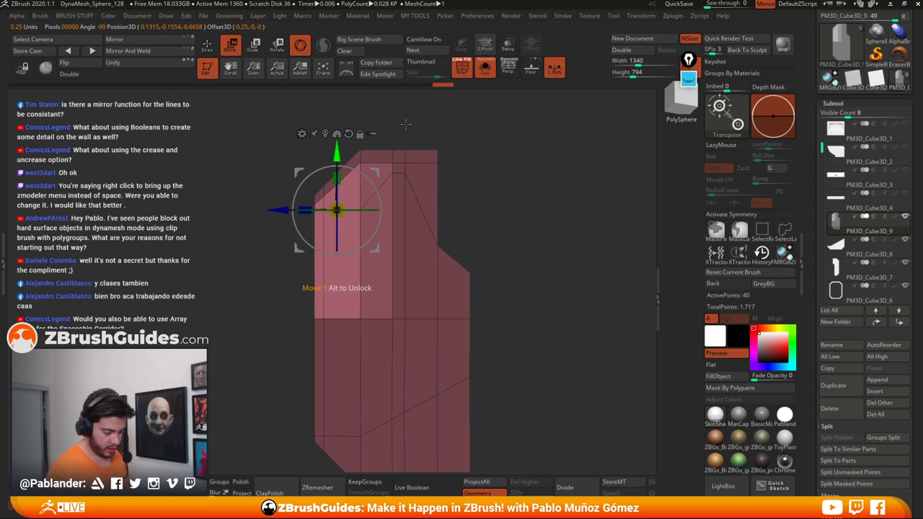
pyautogui.click(209, 47)
pyautogui.keyDown('ctrl'); pyautogui.moveTo(500, 210); pyautogui.dragTo(480, 249); pyautogui.keyUp('ctrl')
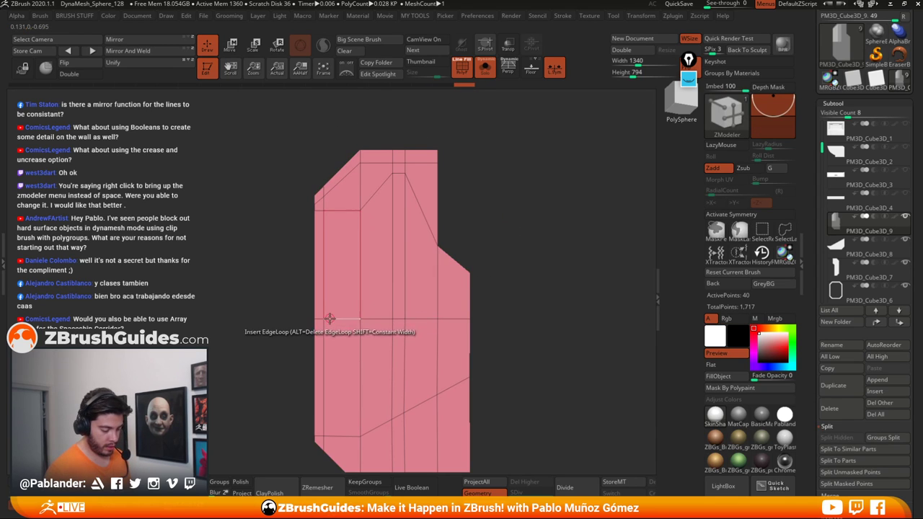
# Step: Insert an edge loop below the raised edge line and slightly inset the two polygons beside the chamfered corner as one region
pyautogui.click(324, 267)
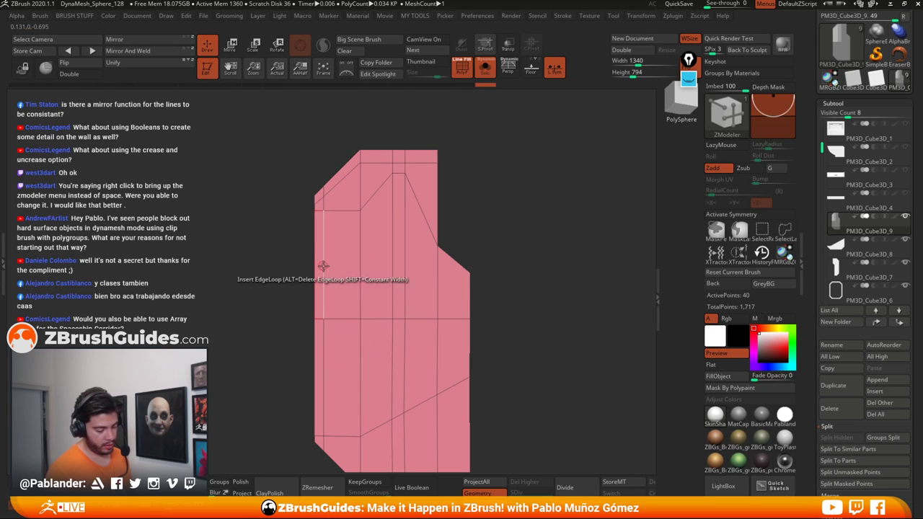
pyautogui.click(324, 251)
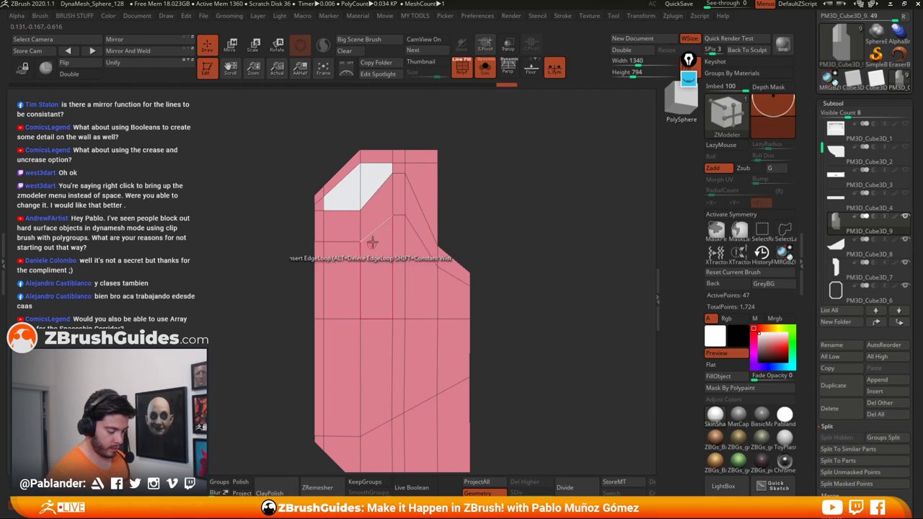
pyautogui.press('space')
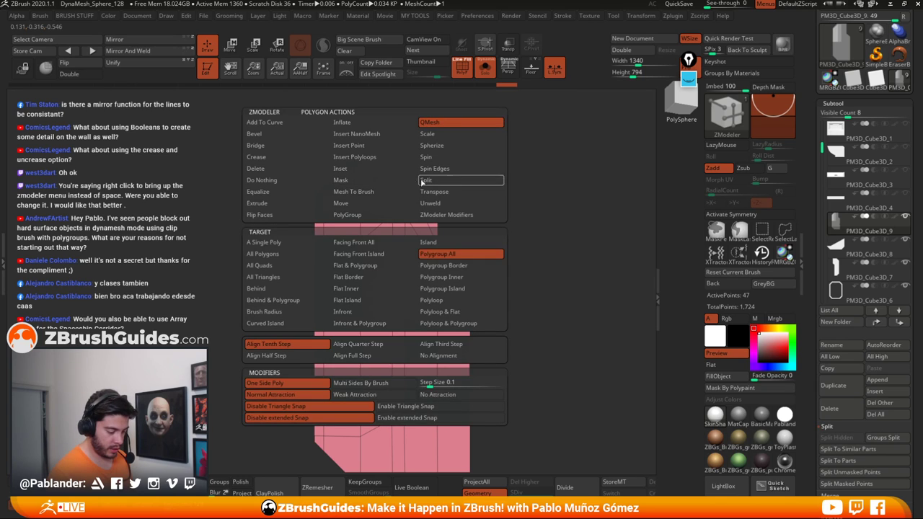
pyautogui.click(497, 294)
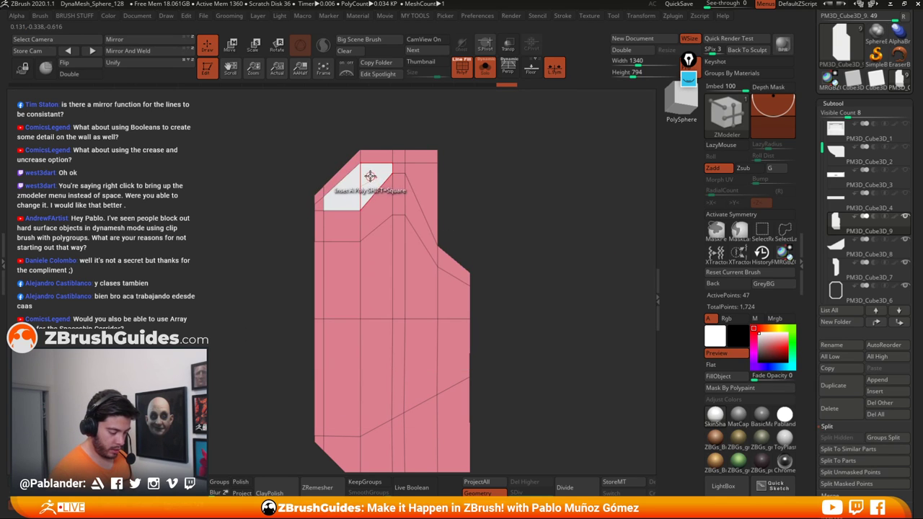
pyautogui.moveTo(373, 176); pyautogui.dragTo(441, 196)
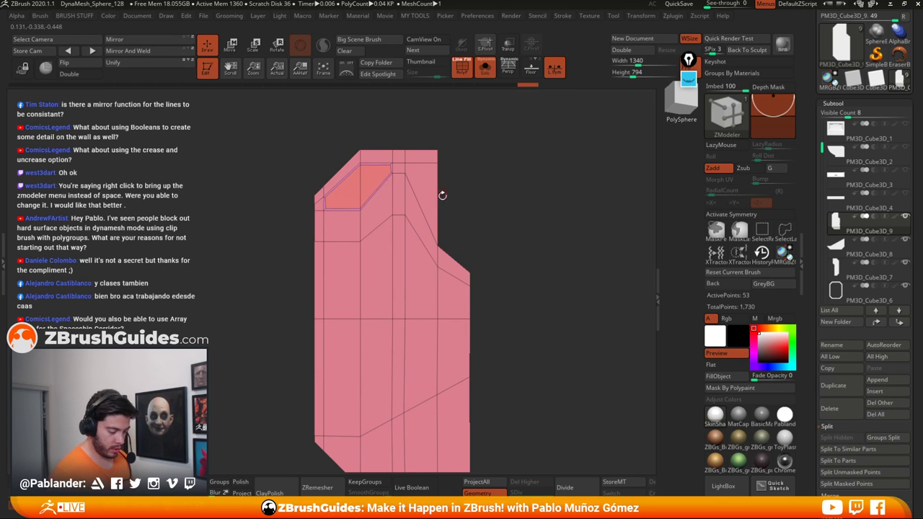
pyautogui.click(346, 225)
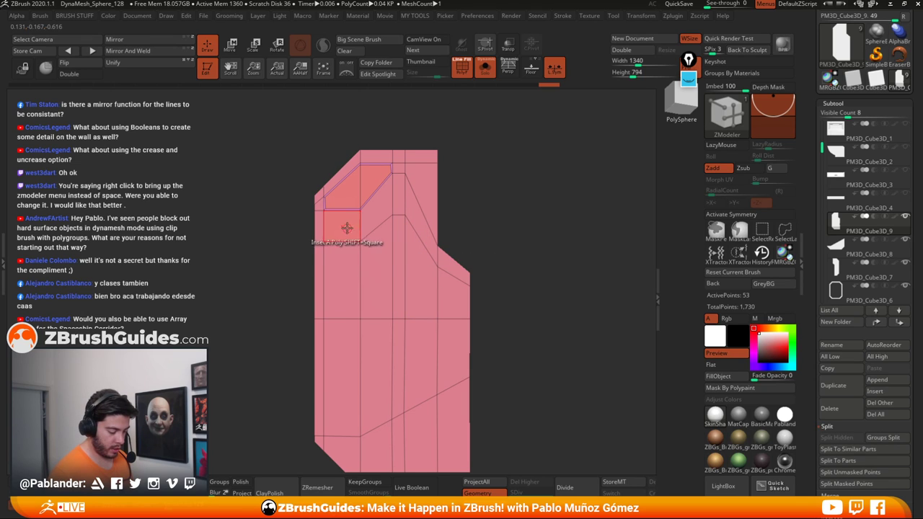
pyautogui.keyDown('alt'); pyautogui.click(350, 224); pyautogui.keyUp('alt')
pyautogui.click(351, 225)
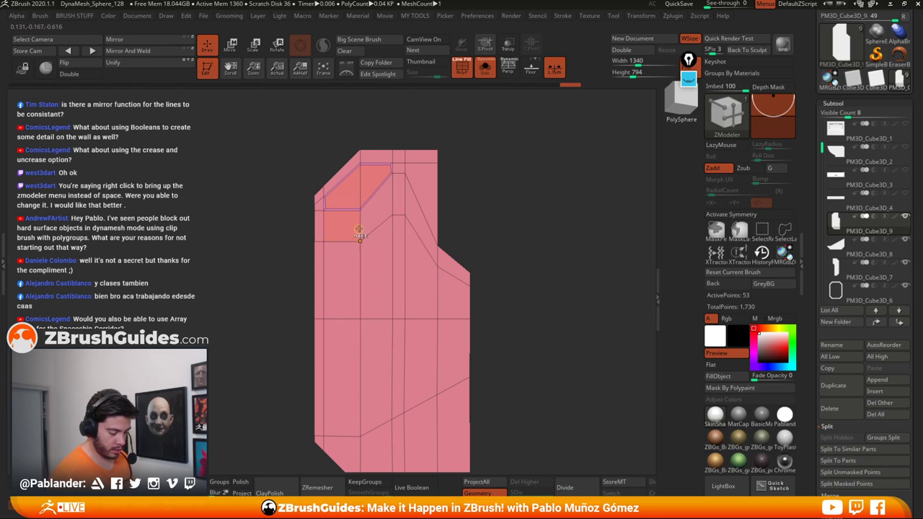
pyautogui.hotkey('ctrl', 'z')
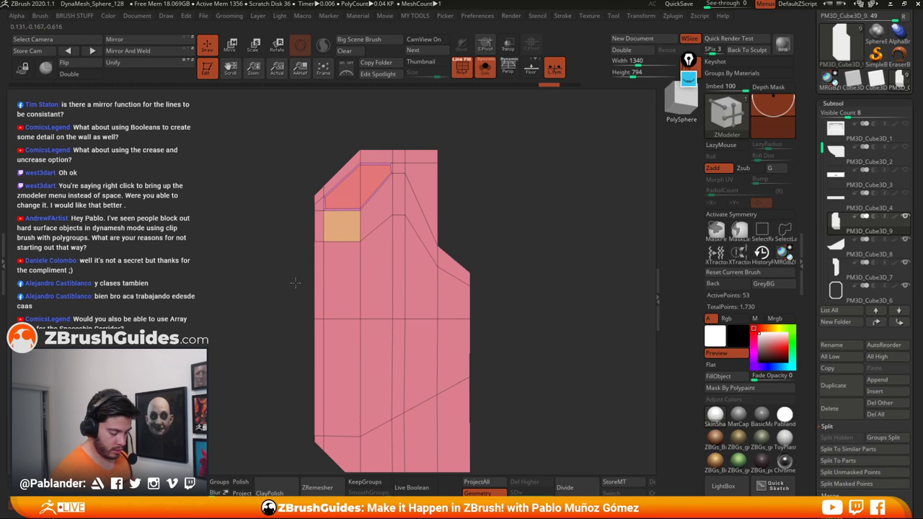
pyautogui.hotkey('ctrl', 'z')
# Step: Inset the single square polygon directly below the slanted inset region by a thin margin
pyautogui.moveTo(351, 221)
pyautogui.keyDown('ctrl'); pyautogui.mouseDown(button='right')
pyautogui.moveTo(366, 328)
pyautogui.moveTo(358, 259)
pyautogui.moveTo(394, 258)
pyautogui.mouseUp(button='right'); pyautogui.keyUp('ctrl')
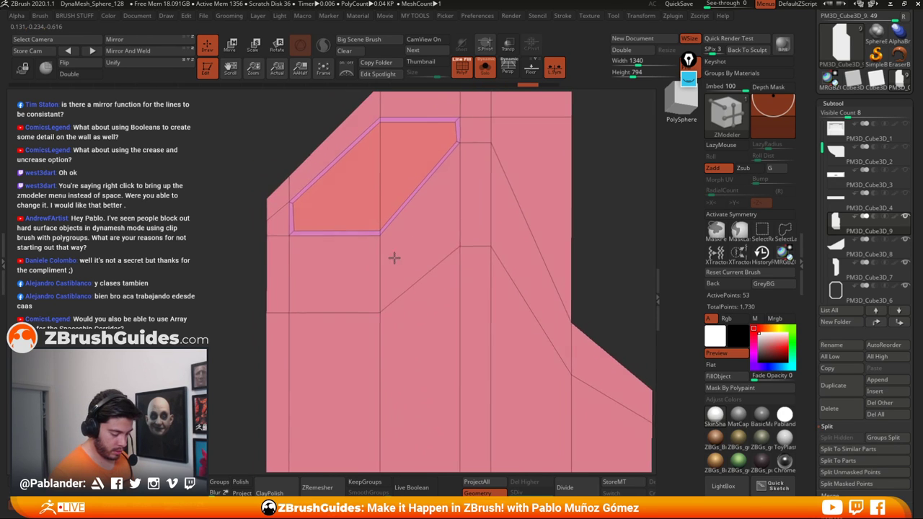
pyautogui.rightClick(388, 258)
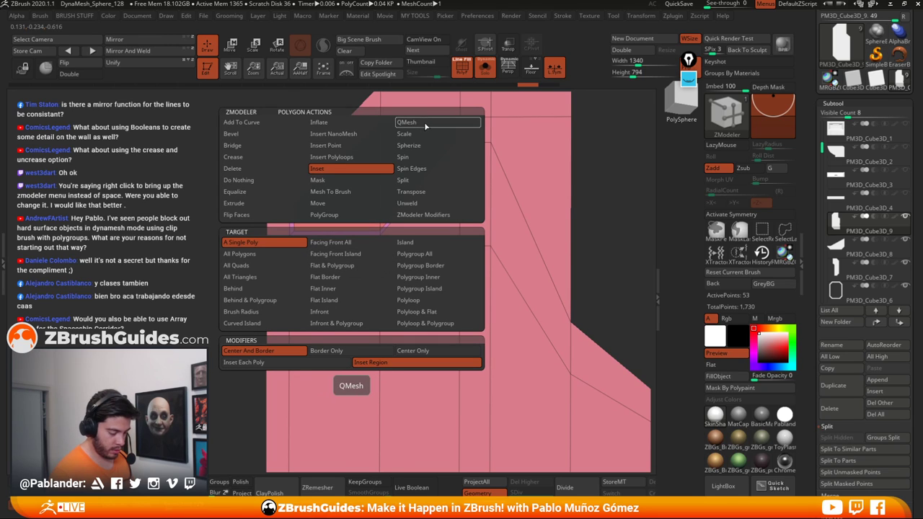
pyautogui.click(338, 362)
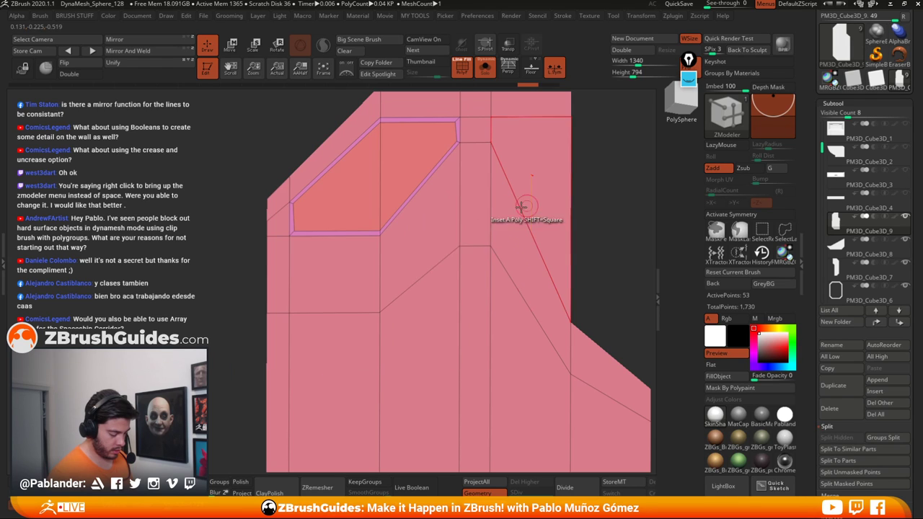
pyautogui.click(343, 275)
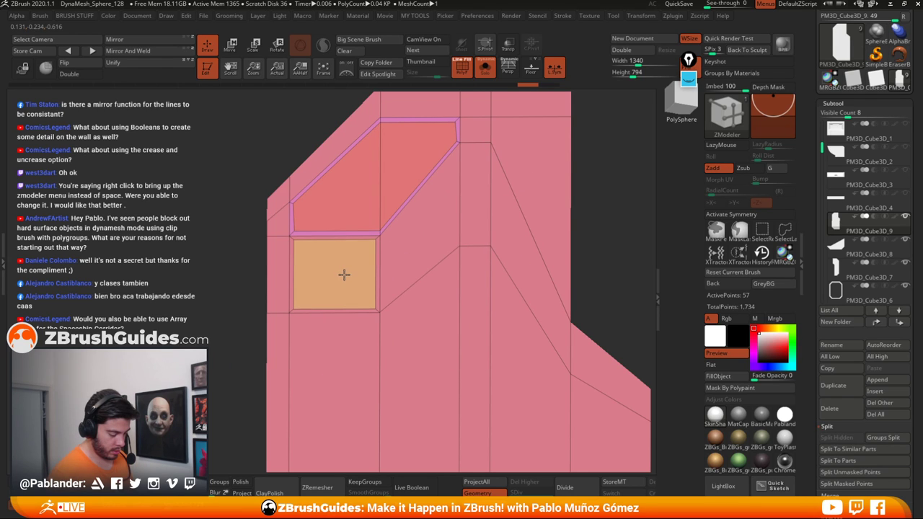
# Step: Mask all but the left-side points of both insets, flatten them along Z into a straight vertical line, and clear the mask
pyautogui.keyDown('alt'); pyautogui.moveTo(584, 201); pyautogui.dragTo(547, 245); pyautogui.keyUp('alt')
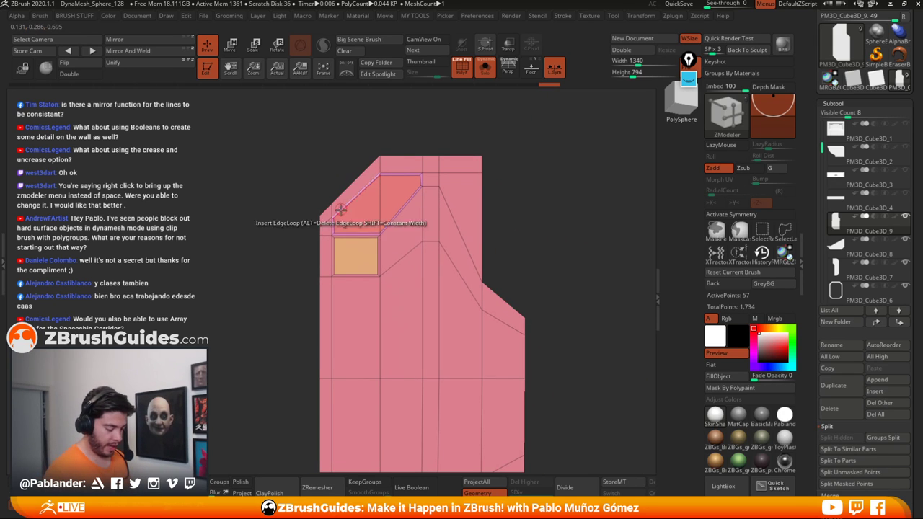
pyautogui.keyDown('ctrl'); pyautogui.moveTo(340, 209); pyautogui.dragTo(351, 276, button='right'); pyautogui.keyUp('ctrl')
pyautogui.press('ctrl')
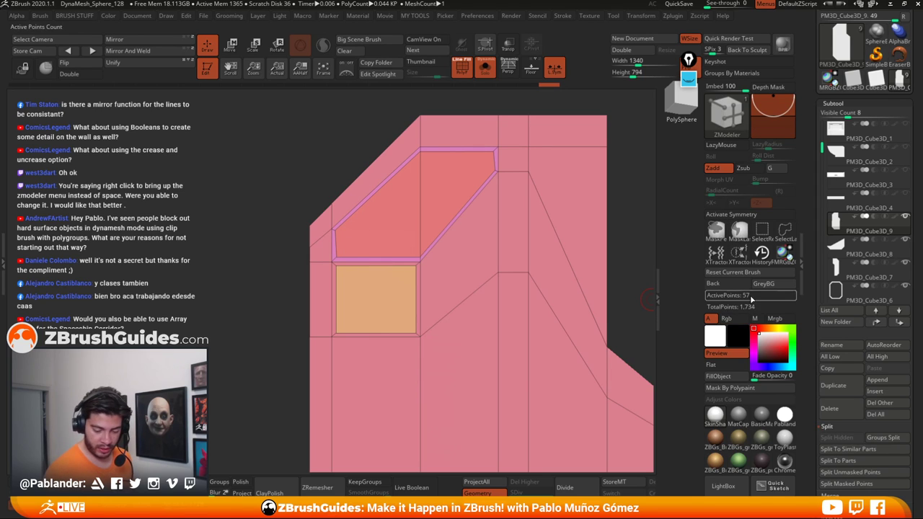
pyautogui.click(715, 229)
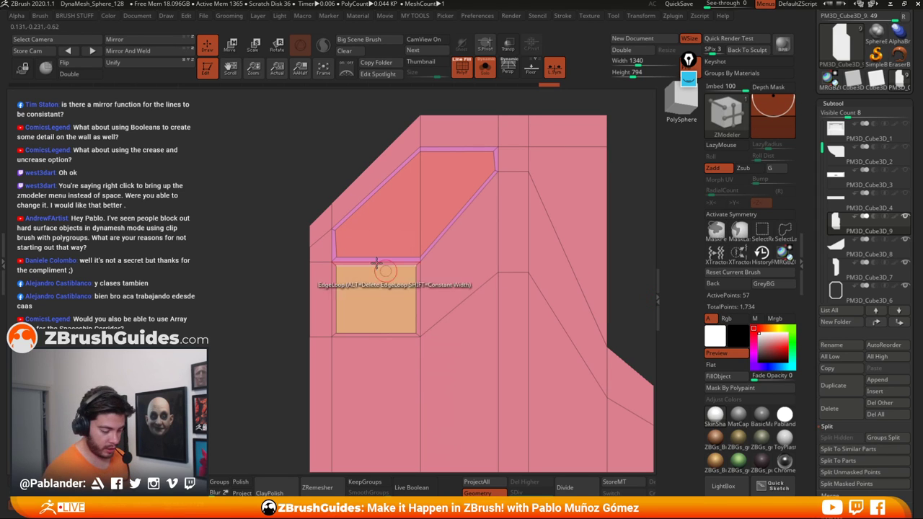
pyautogui.moveTo(365, 112)
pyautogui.keyDown('ctrl'); pyautogui.mouseDown()
pyautogui.moveTo(348, 319)
pyautogui.moveTo(333, 335)
pyautogui.mouseUp(); pyautogui.keyUp('ctrl')
pyautogui.keyDown('ctrl'); pyautogui.click(262, 320); pyautogui.keyUp('ctrl')
pyautogui.press('w')
pyautogui.keyDown('alt'); pyautogui.click(352, 179); pyautogui.keyUp('alt')
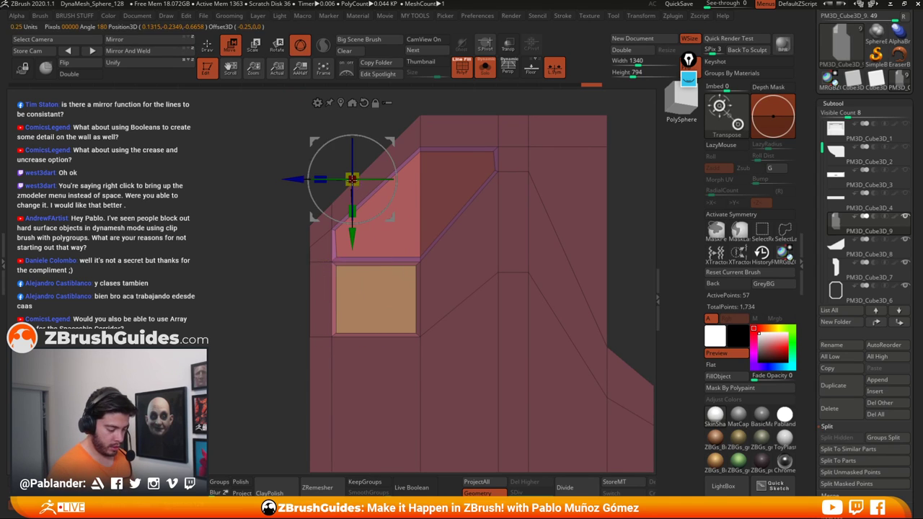
pyautogui.click(335, 281)
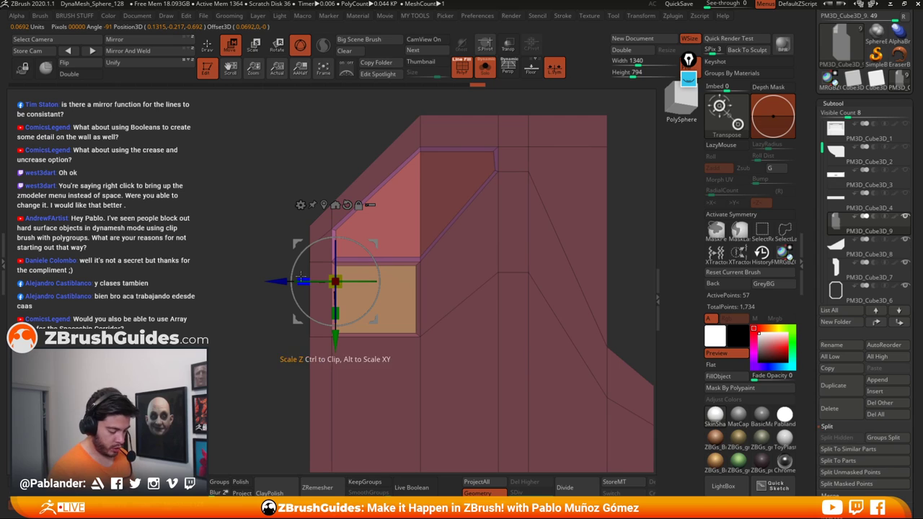
pyautogui.click(208, 45)
pyautogui.keyDown('ctrl'); pyautogui.moveTo(216, 190); pyautogui.dragTo(242, 213); pyautogui.keyUp('ctrl')
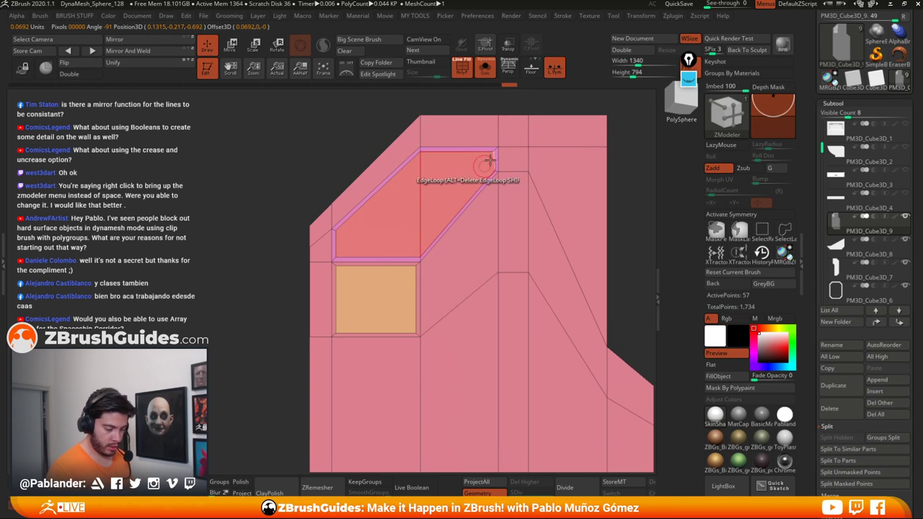
# Step: Mask all but the right-side points of the slanted inset, flatten them along Z into a straight vertical line, and clear the mask
pyautogui.keyDown('alt'); pyautogui.moveTo(524, 111); pyautogui.dragTo(464, 143); pyautogui.keyUp('alt')
pyautogui.keyDown('ctrl'); pyautogui.moveTo(419, 116); pyautogui.dragTo(435, 247); pyautogui.keyUp('ctrl')
pyautogui.keyDown('ctrl'); pyautogui.click(583, 209); pyautogui.keyUp('ctrl')
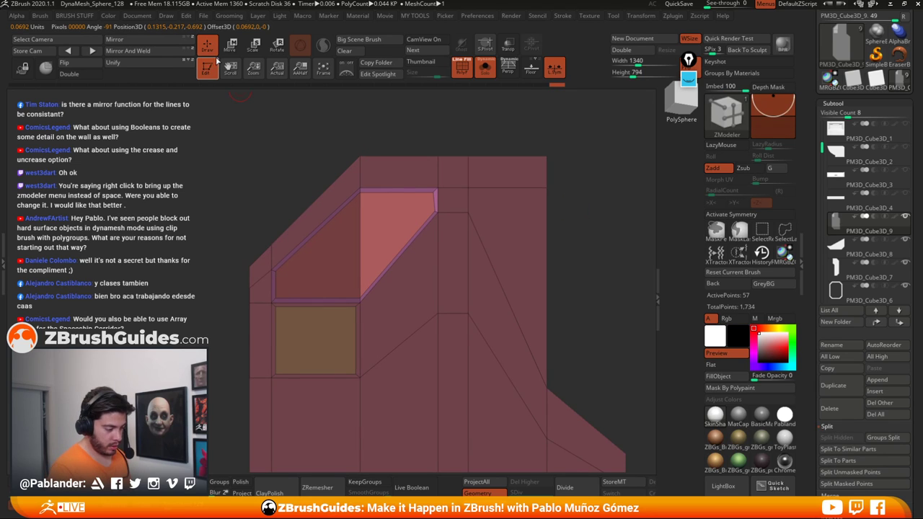
pyautogui.press('w')
pyautogui.click(263, 246)
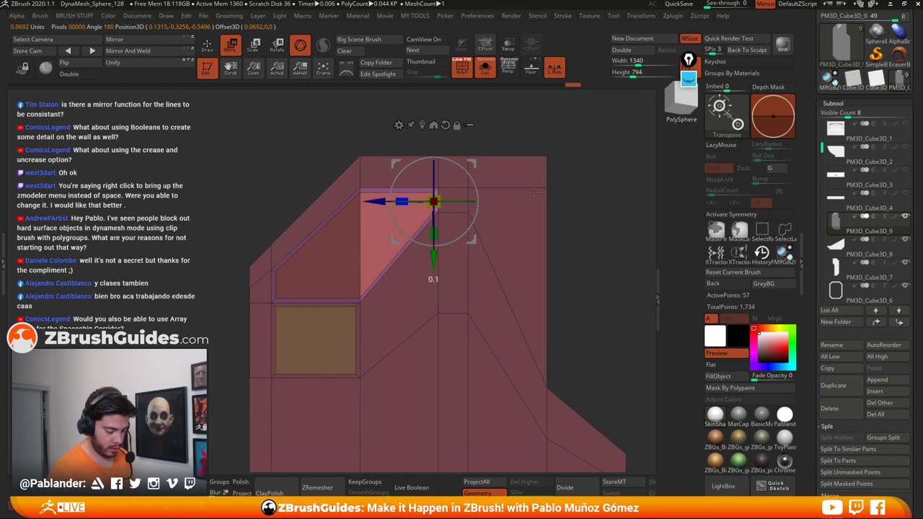
pyautogui.click(207, 45)
pyautogui.keyDown('ctrl'); pyautogui.moveTo(173, 169); pyautogui.dragTo(216, 268); pyautogui.keyUp('ctrl')
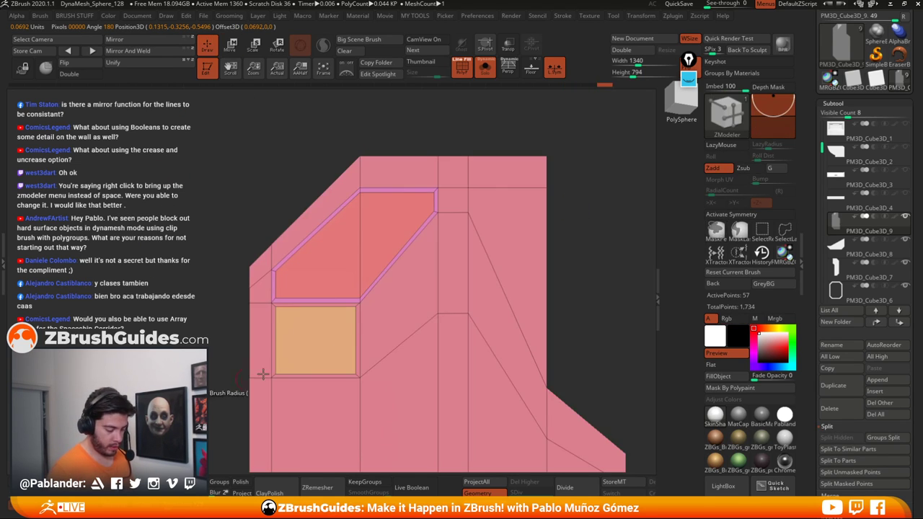
# Step: Restore the cleared mask, nudge the slanted inset's right-side points slightly outward along Z, and clear the mask again
pyautogui.hotkey('ctrl', 'z')
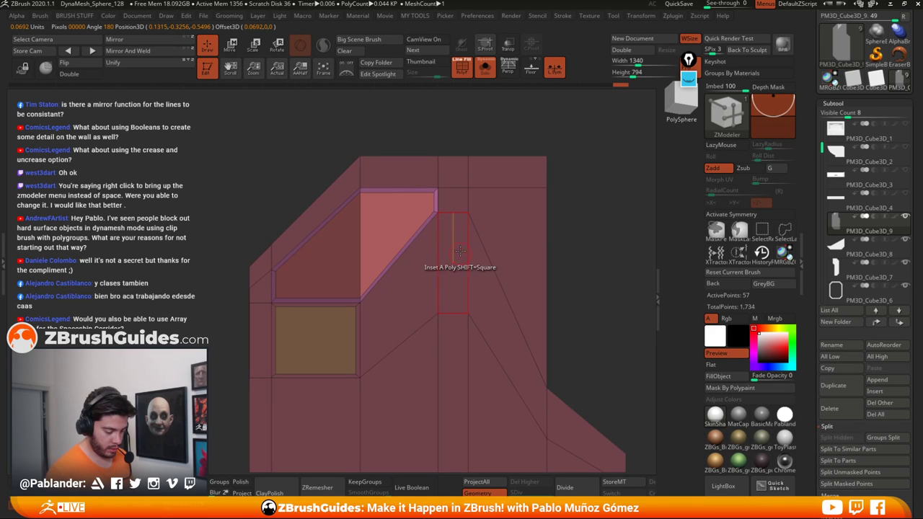
pyautogui.press('w')
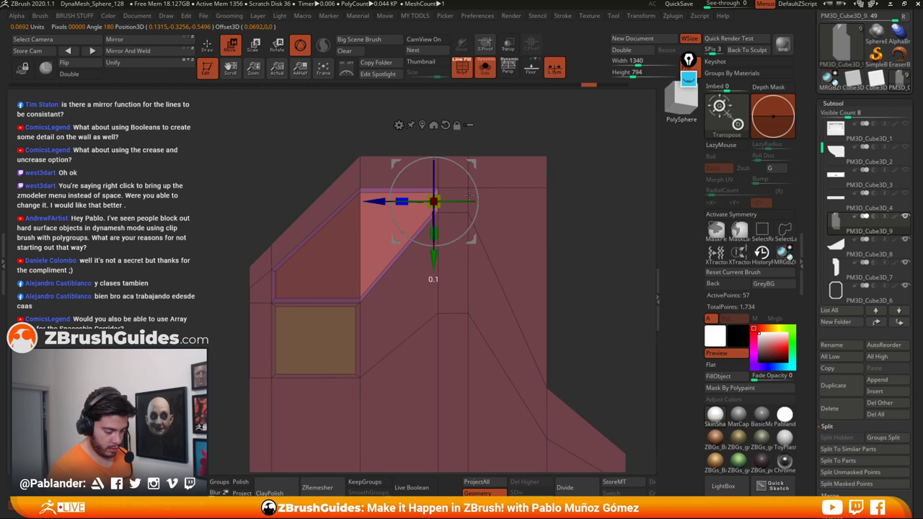
pyautogui.moveTo(370, 203); pyautogui.dragTo(373, 202)
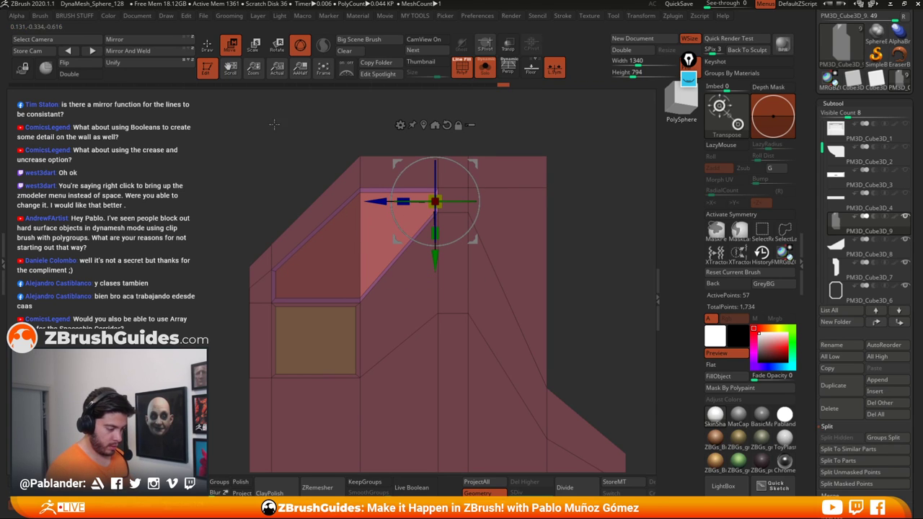
pyautogui.press('q')
pyautogui.keyDown('alt'); pyautogui.moveTo(599, 281); pyautogui.dragTo(579, 223); pyautogui.keyUp('alt')
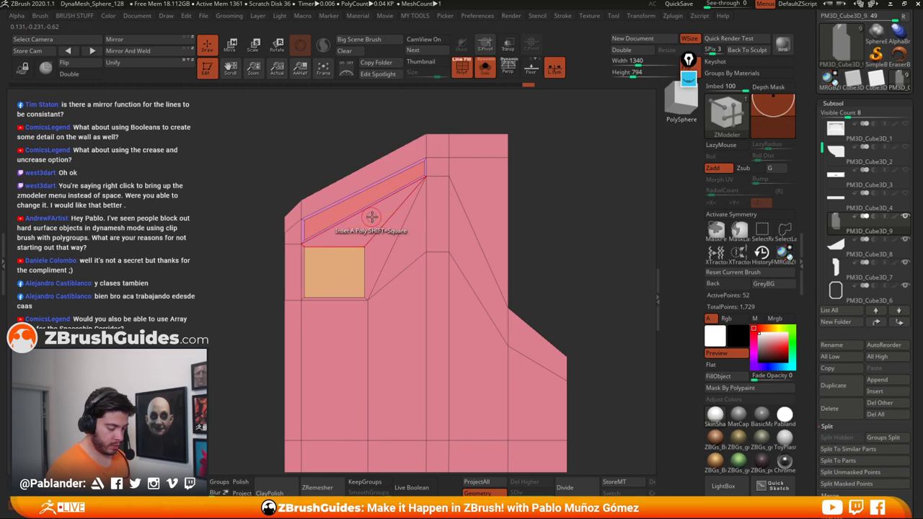
# Step: Mark the two slanted inset polygons and the square inset polygon below them, and delete them to open two holes in the panel
pyautogui.keyDown('alt'); pyautogui.click(389, 186); pyautogui.keyUp('alt')
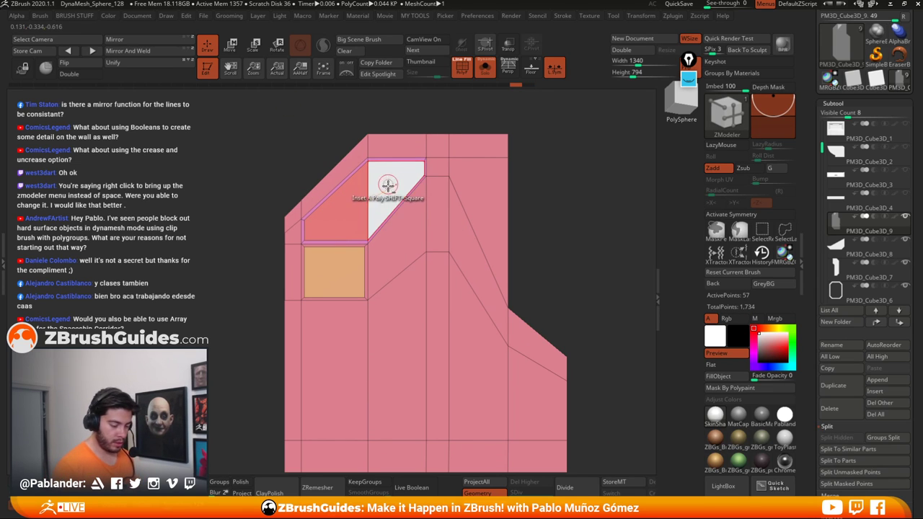
pyautogui.keyDown('alt'); pyautogui.click(367, 205); pyautogui.keyUp('alt')
pyautogui.hotkey('ctrl', 'z')
pyautogui.keyDown('alt'); pyautogui.click(338, 219); pyautogui.keyUp('alt')
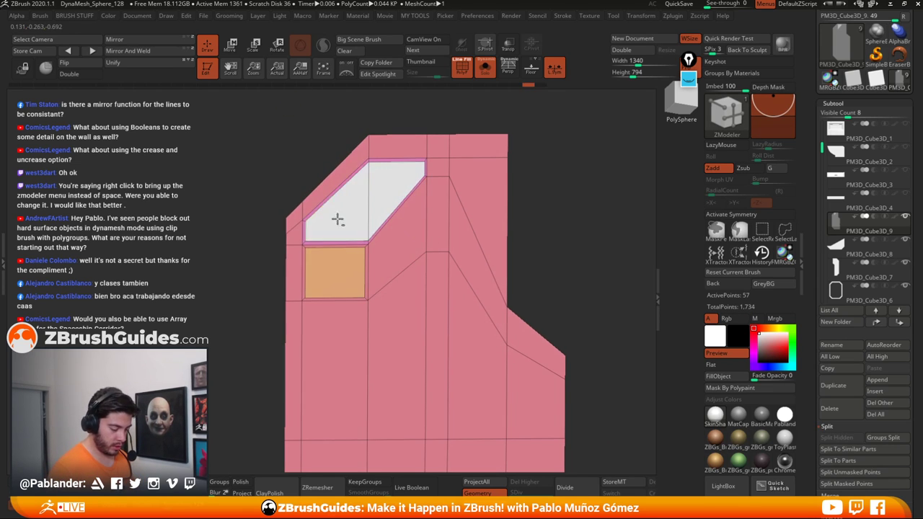
pyautogui.keyDown('alt'); pyautogui.click(344, 273); pyautogui.keyUp('alt')
pyautogui.press('space')
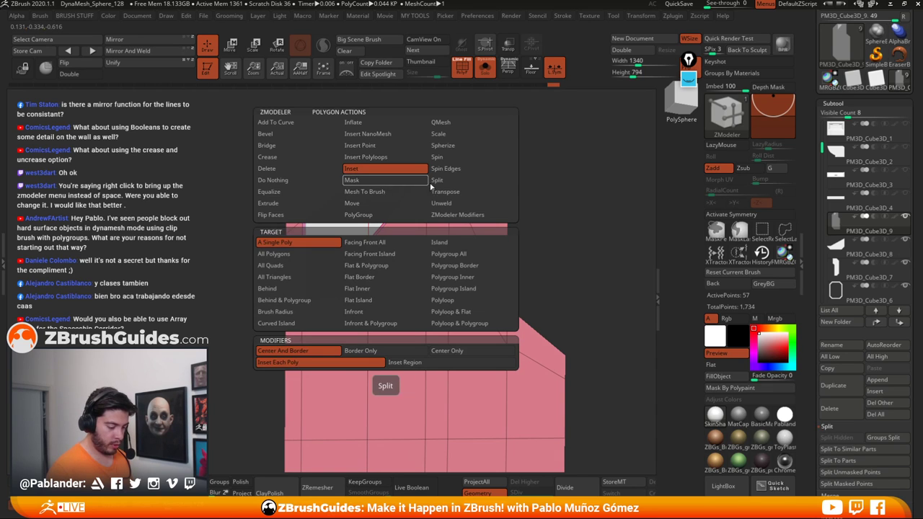
pyautogui.click(448, 124)
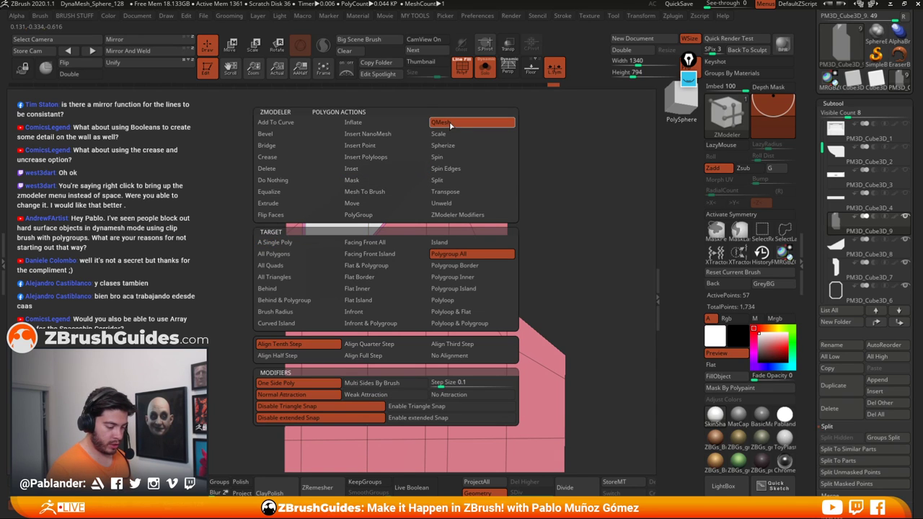
pyautogui.click(275, 168)
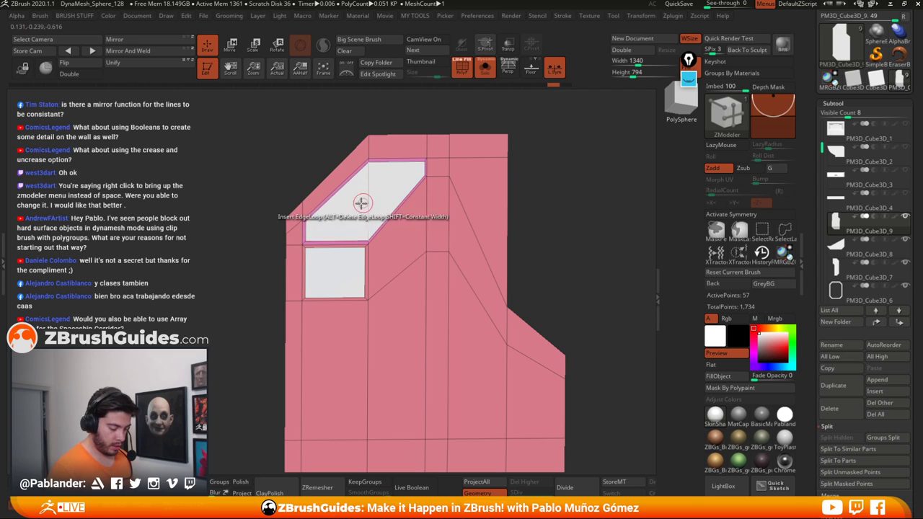
pyautogui.click(335, 268)
# Step: Thicken the whole left panel with QMesh applied to Polygroup All
pyautogui.moveTo(569, 238); pyautogui.dragTo(498, 262)
pyautogui.keyDown('alt'); pyautogui.moveTo(475, 223); pyautogui.dragTo(410, 264); pyautogui.keyUp('alt')
pyautogui.press('space')
pyautogui.click(457, 126)
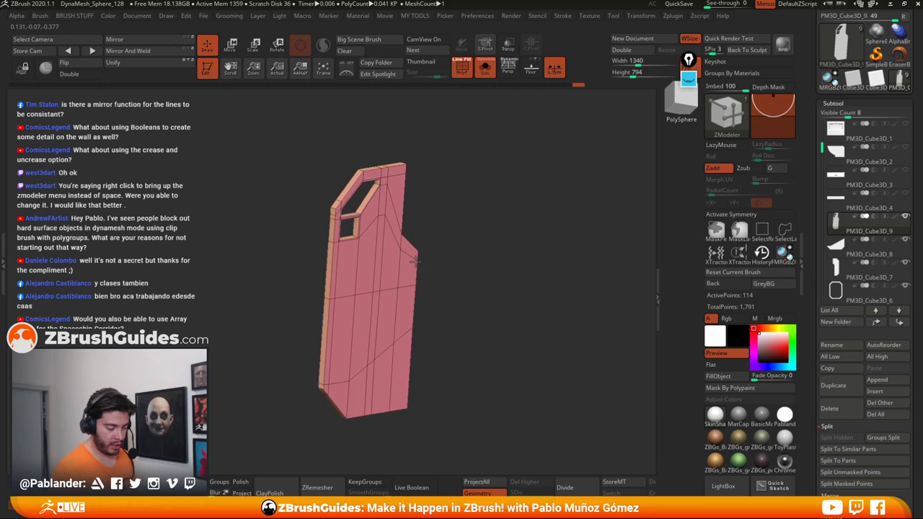
# Step: Mask all but the square opening's lower-right corner, move that corner up so the lower edge slants, and clear the mask
pyautogui.moveTo(471, 197); pyautogui.dragTo(487, 214)
pyautogui.moveTo(334, 206)
pyautogui.keyDown('ctrl'); pyautogui.mouseDown()
pyautogui.moveTo(334, 228)
pyautogui.moveTo(356, 237)
pyautogui.mouseUp(); pyautogui.keyUp('ctrl')
pyautogui.keyDown('ctrl'); pyautogui.click(472, 198); pyautogui.keyUp('ctrl')
pyautogui.click(233, 52)
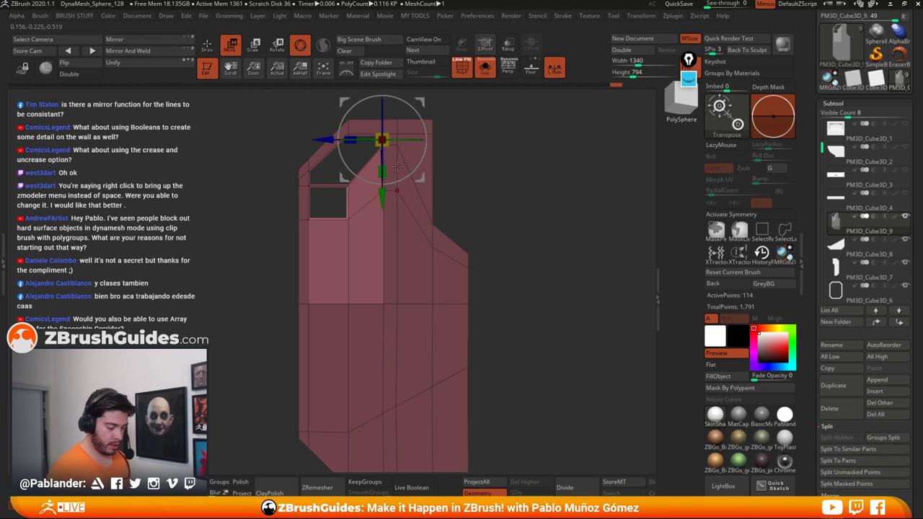
pyautogui.moveTo(397, 167); pyautogui.dragTo(366, 106)
pyautogui.moveTo(351, 318)
pyautogui.mouseDown()
pyautogui.moveTo(340, 320)
pyautogui.moveTo(342, 310)
pyautogui.mouseUp()
pyautogui.keyDown('alt'); pyautogui.moveTo(483, 180); pyautogui.dragTo(521, 208); pyautogui.keyUp('alt')
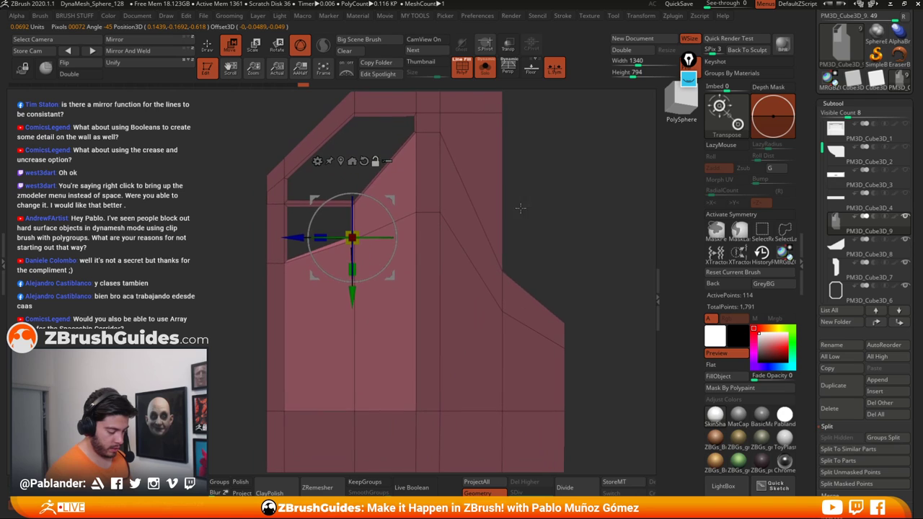
pyautogui.moveTo(359, 292); pyautogui.dragTo(355, 288)
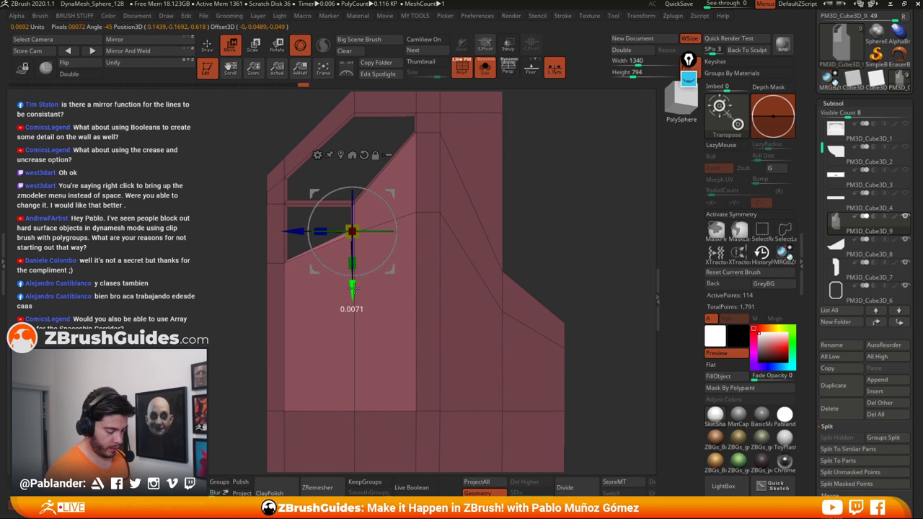
pyautogui.keyDown('ctrl'); pyautogui.moveTo(227, 280); pyautogui.dragTo(235, 267); pyautogui.keyUp('ctrl')
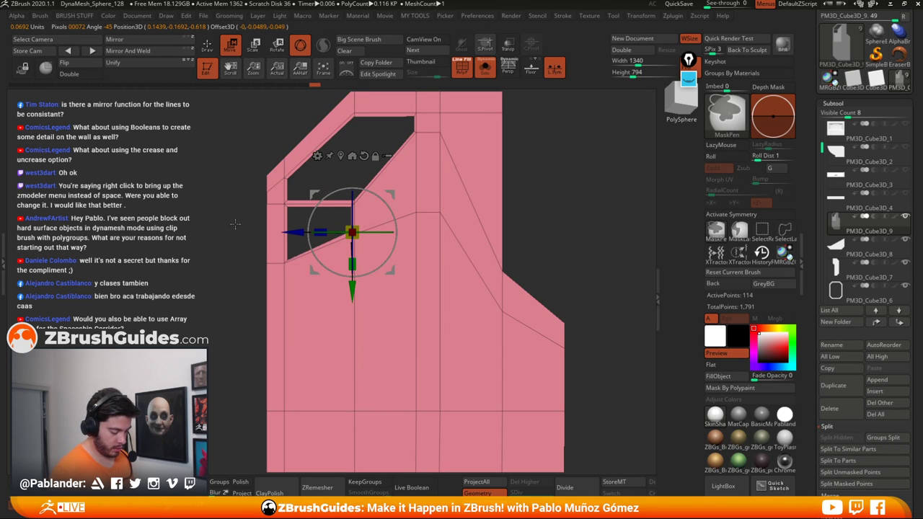
# Step: Mask all but the lower-left corner of the smaller opening, move it up by a tiny amount, and clear the mask
pyautogui.keyDown('ctrl'); pyautogui.moveTo(236, 223); pyautogui.dragTo(300, 262); pyautogui.keyUp('ctrl')
pyautogui.hotkey('ctrl', 'i')
pyautogui.moveTo(351, 289); pyautogui.dragTo(351, 286)
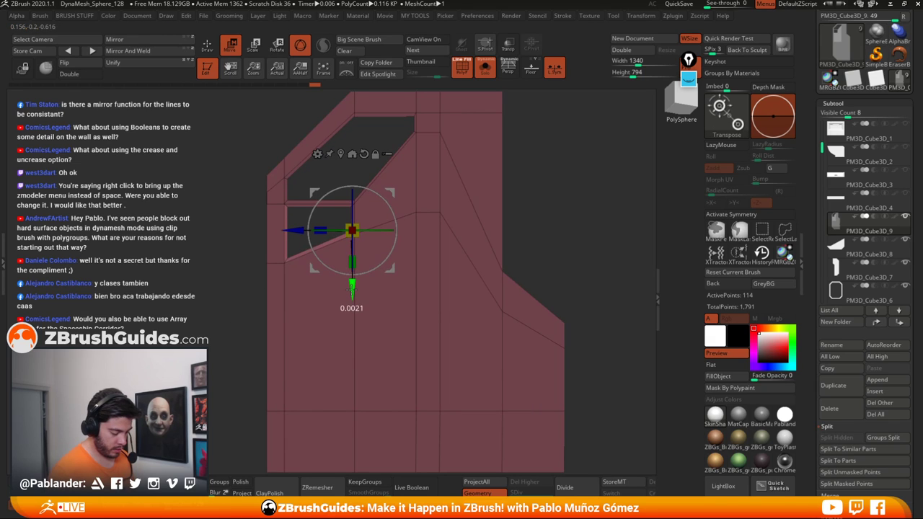
pyautogui.keyDown('ctrl'); pyautogui.click(236, 334); pyautogui.keyUp('ctrl')
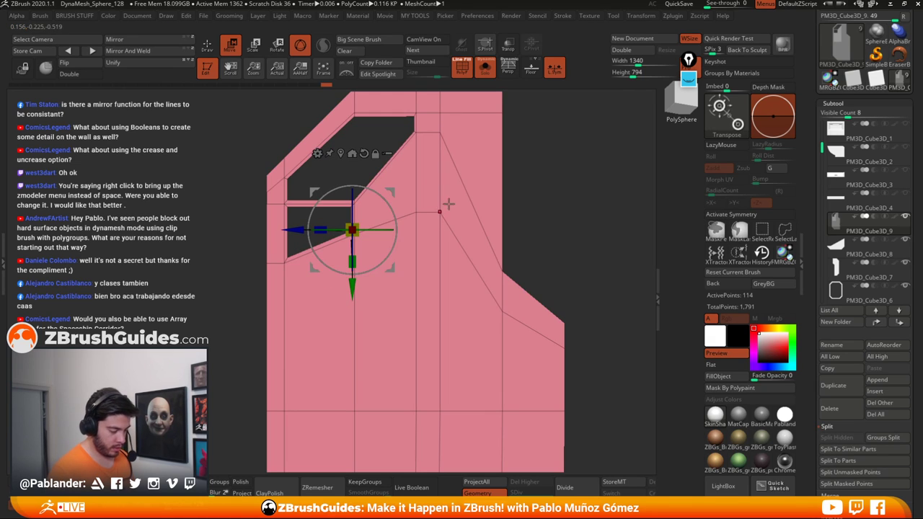
pyautogui.press('q')
# Step: Switch to the wedge-shaped bottom panel subtool PM3D_Cube3D_8 and thicken it with QMesh
pyautogui.moveTo(546, 178); pyautogui.dragTo(511, 247)
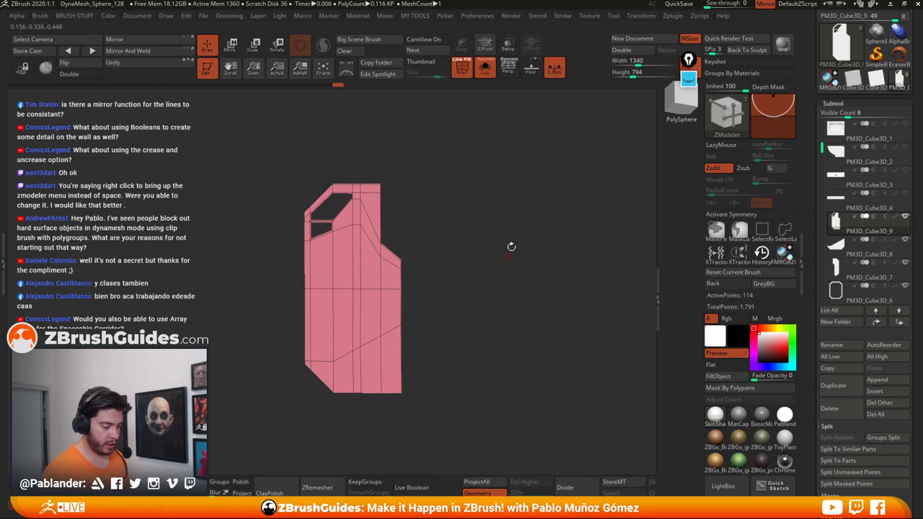
pyautogui.click(862, 252)
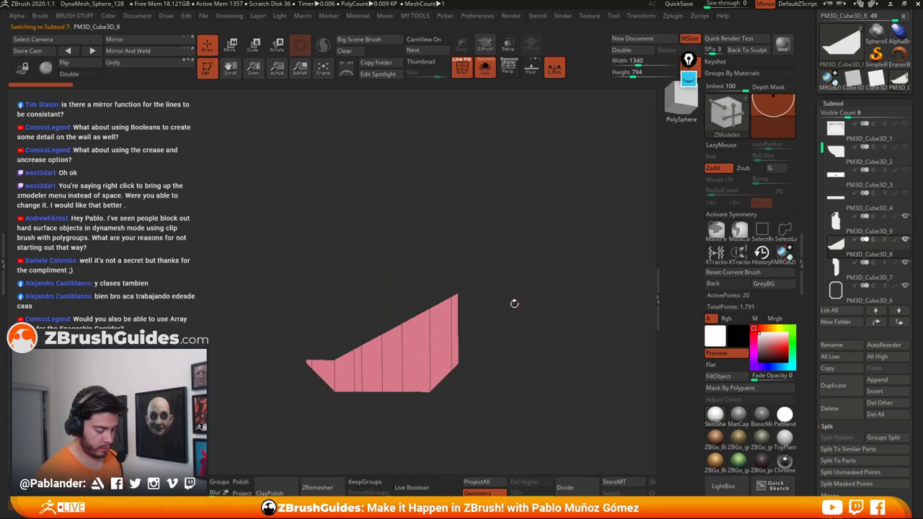
pyautogui.moveTo(527, 312); pyautogui.dragTo(553, 286)
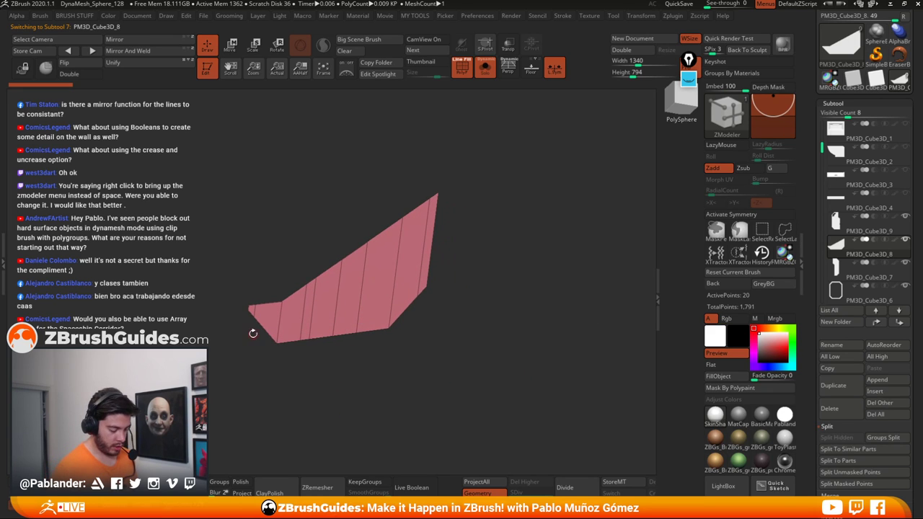
pyautogui.press('space')
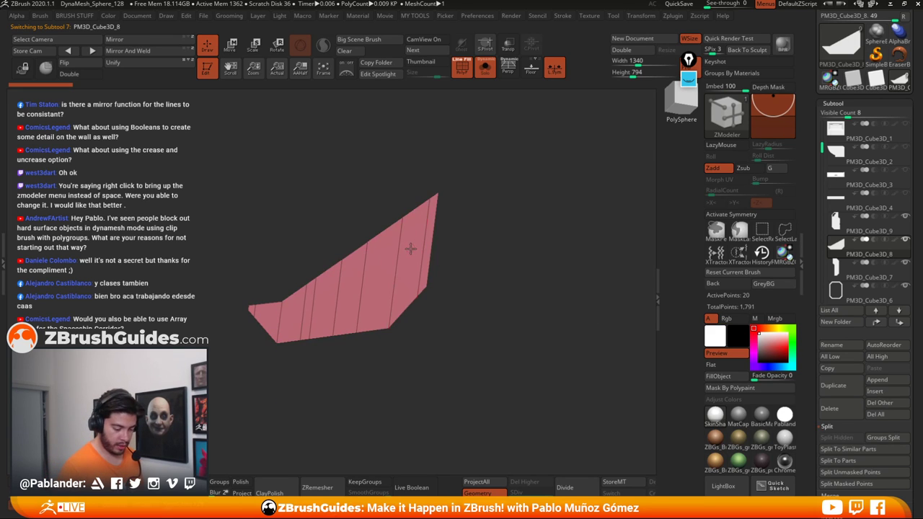
pyautogui.moveTo(409, 249)
pyautogui.mouseDown()
pyautogui.moveTo(439, 251)
pyautogui.moveTo(424, 250)
pyautogui.mouseUp()
pyautogui.keyDown('shift'); pyautogui.moveTo(486, 230); pyautogui.dragTo(517, 253); pyautogui.keyUp('shift')
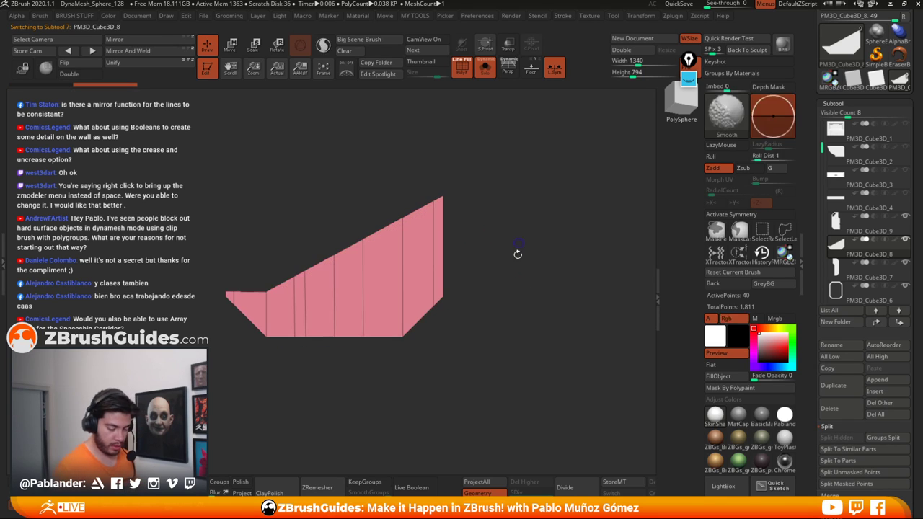
# Step: Switch to the right-hand panel subtool PM3D_Cube3D_7 and inset its three upper polygons together as one region
pyautogui.click(870, 276)
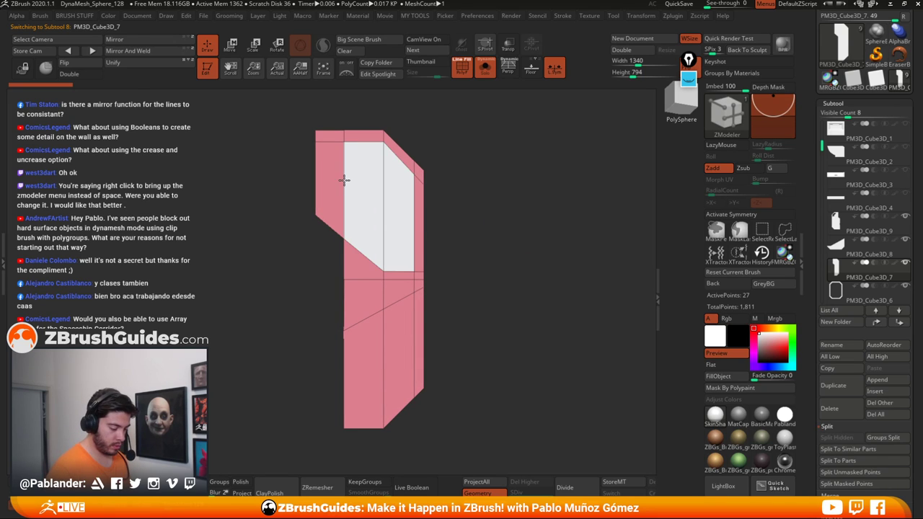
pyautogui.press('space')
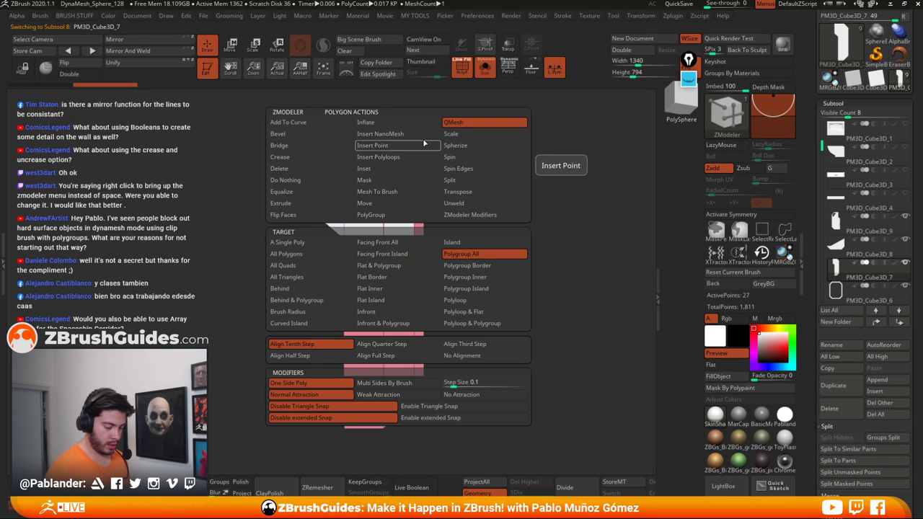
pyautogui.click(381, 173)
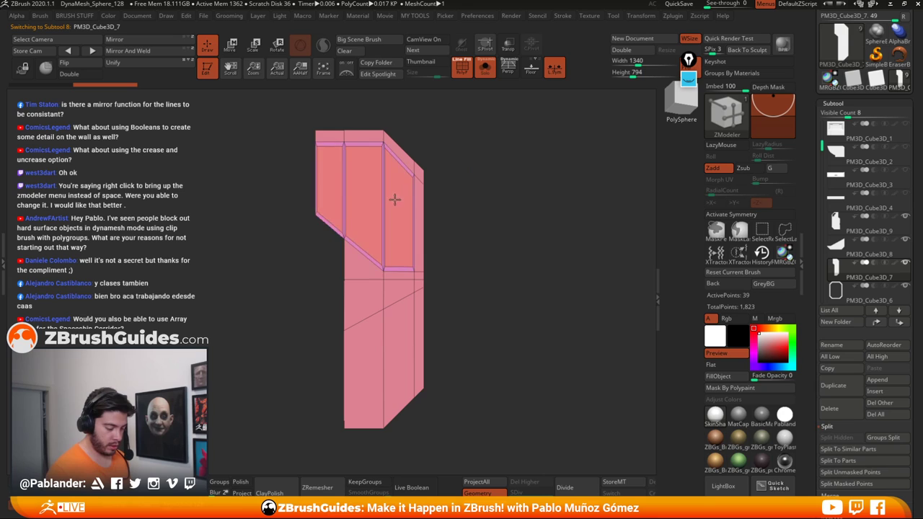
pyautogui.press('space')
pyautogui.click(449, 348)
pyautogui.moveTo(397, 196); pyautogui.dragTo(392, 204)
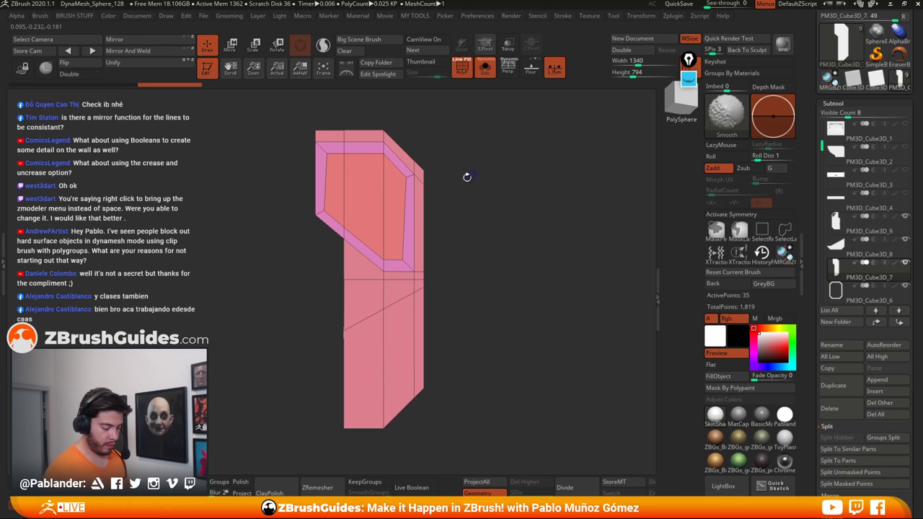
# Step: Mask all but the right-side points of the new inset, flatten them along Z into a vertical line, and clear the mask
pyautogui.keyDown('ctrl'); pyautogui.moveTo(401, 115); pyautogui.dragTo(408, 267); pyautogui.keyUp('ctrl')
pyautogui.press('w')
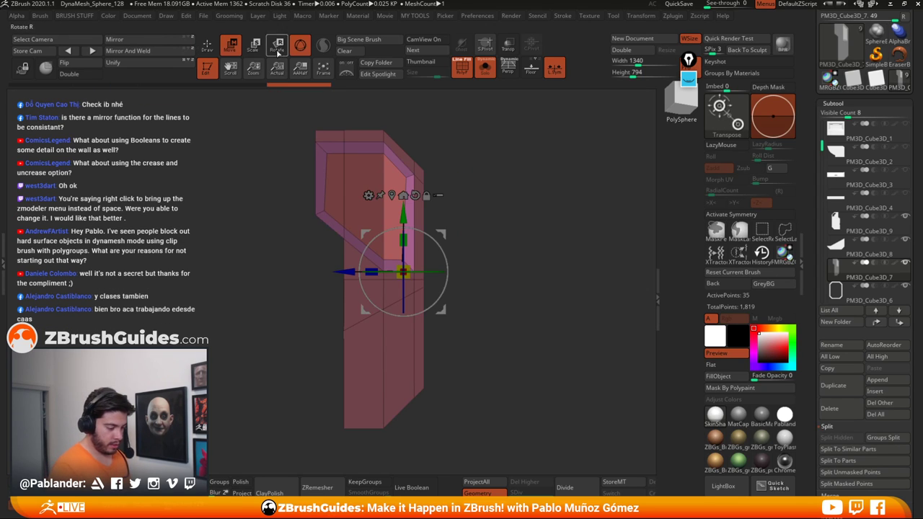
pyautogui.click(392, 195)
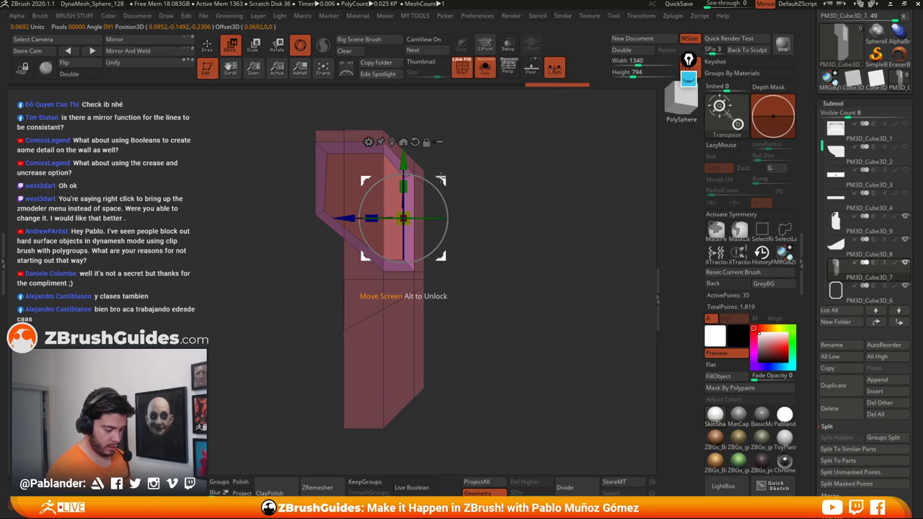
pyautogui.click(207, 45)
pyautogui.keyDown('ctrl'); pyautogui.moveTo(498, 279); pyautogui.dragTo(446, 145); pyautogui.keyUp('ctrl')
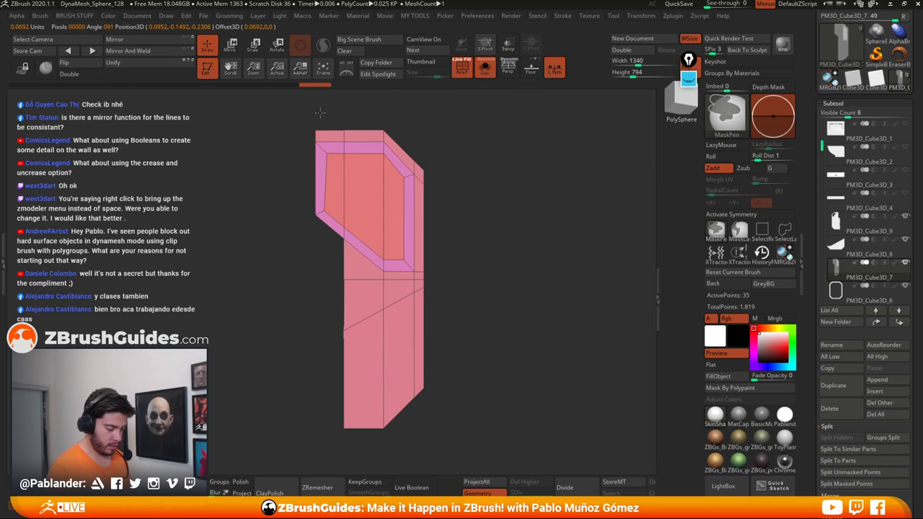
# Step: Mask all but the left-side points of the right-hand panel's inset, flatten them along Z, and clear the mask
pyautogui.keyDown('ctrl'); pyautogui.moveTo(319, 111); pyautogui.dragTo(339, 226); pyautogui.keyUp('ctrl')
pyautogui.keyDown('ctrl'); pyautogui.click(465, 172); pyautogui.keyUp('ctrl')
pyautogui.click(230, 46)
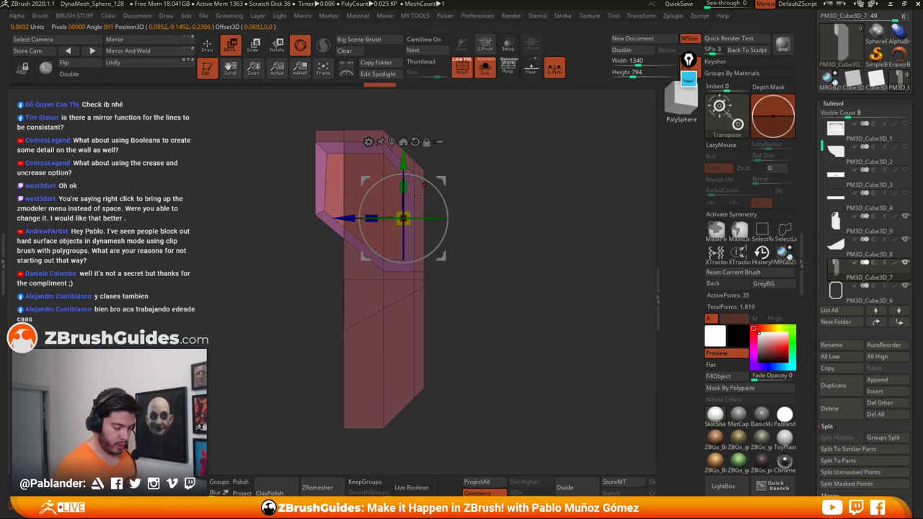
pyautogui.click(392, 142)
pyautogui.moveTo(294, 182); pyautogui.dragTo(402, 165)
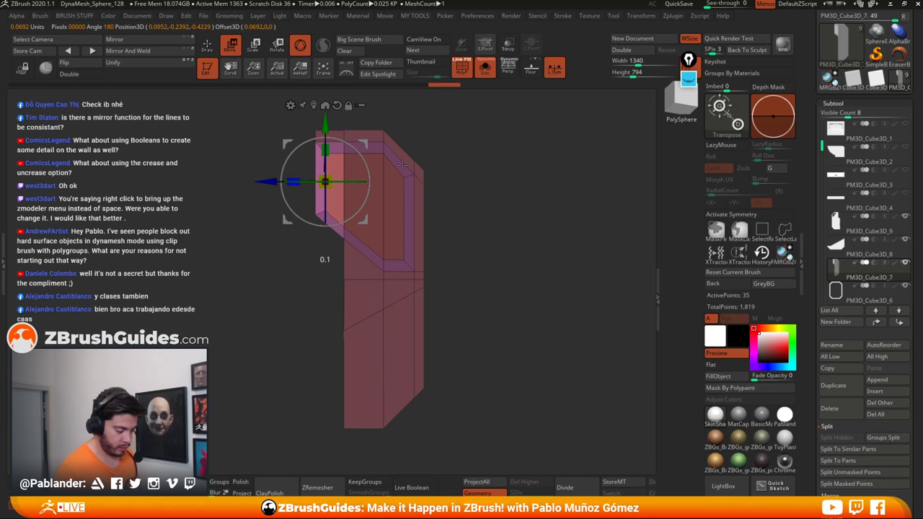
pyautogui.click(207, 45)
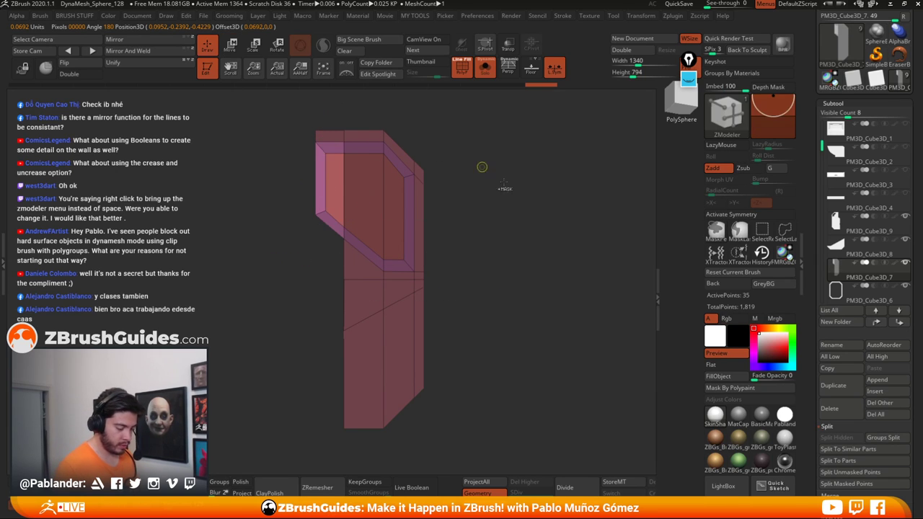
pyautogui.moveTo(482, 167)
pyautogui.keyDown('ctrl'); pyautogui.mouseDown()
pyautogui.moveTo(513, 305)
pyautogui.moveTo(520, 295)
pyautogui.moveTo(478, 298)
pyautogui.mouseUp(); pyautogui.keyUp('ctrl')
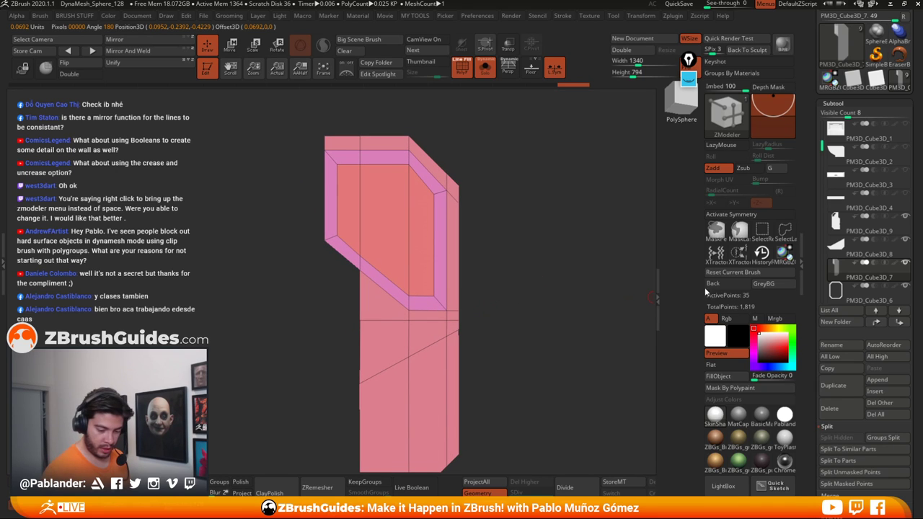
# Step: Mask all but the inset's lower diagonal points, flatten them along Y with the gizmo aligned to the slope, and clear the mask
pyautogui.press('ctrl')
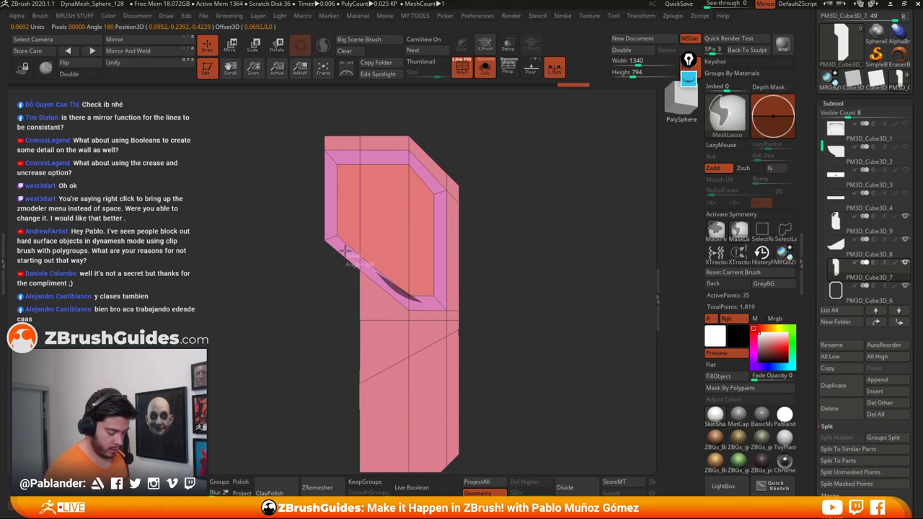
pyautogui.keyDown('ctrl'); pyautogui.moveTo(344, 251); pyautogui.dragTo(434, 265); pyautogui.keyUp('ctrl')
pyautogui.keyDown('ctrl'); pyautogui.click(516, 241); pyautogui.keyUp('ctrl')
pyautogui.click(230, 44)
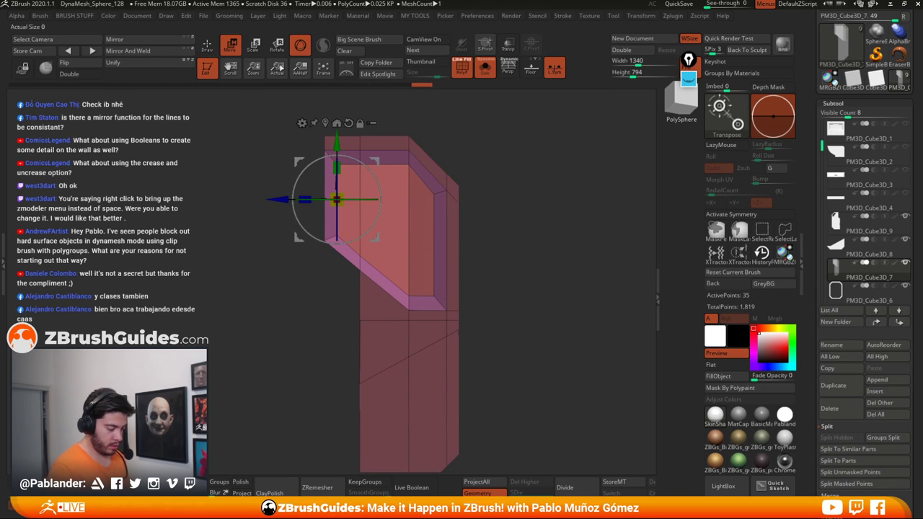
pyautogui.click(325, 123)
pyautogui.keyDown('alt'); pyautogui.moveTo(404, 234); pyautogui.dragTo(423, 257); pyautogui.keyUp('alt')
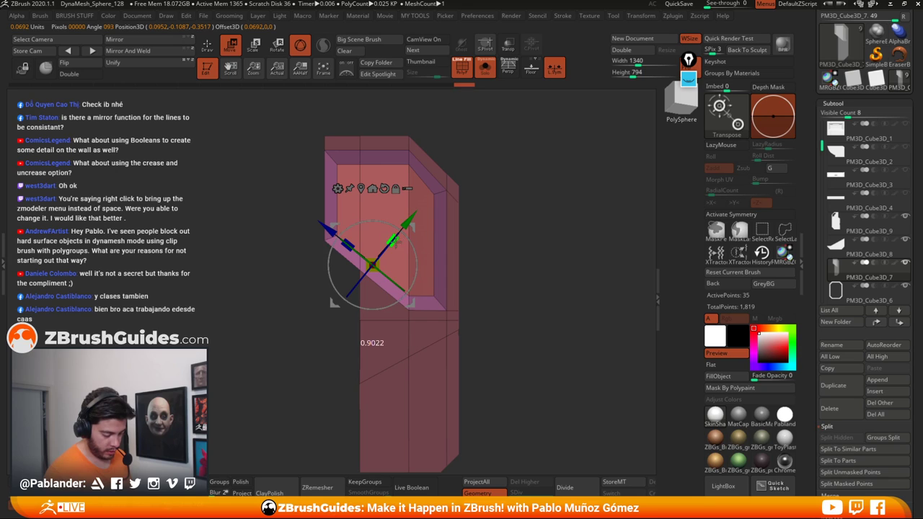
pyautogui.click(209, 46)
pyautogui.keyDown('ctrl'); pyautogui.moveTo(216, 285); pyautogui.dragTo(221, 308); pyautogui.keyUp('ctrl')
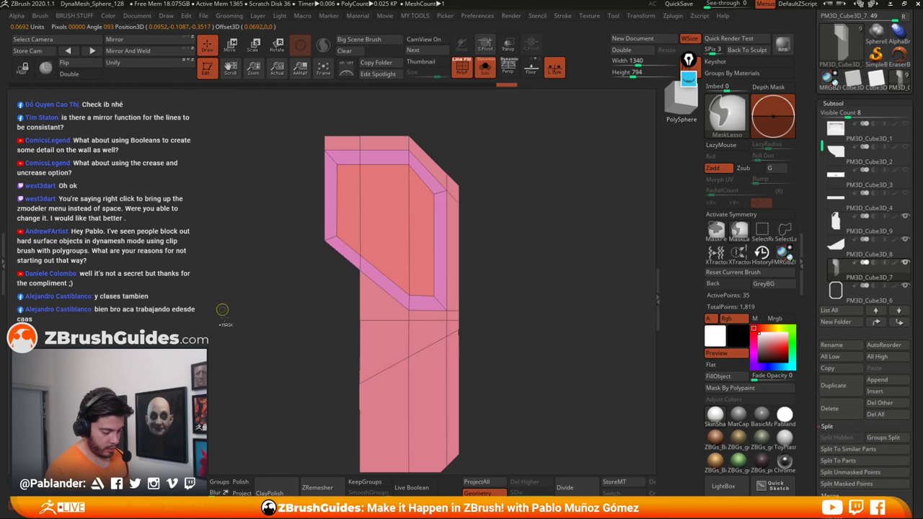
# Step: Delete the polygons inside the right-hand panel's inset with ZModeler to make an opening
pyautogui.moveTo(524, 333)
pyautogui.keyDown('alt'); pyautogui.mouseDown()
pyautogui.moveTo(498, 267)
pyautogui.moveTo(500, 295)
pyautogui.mouseUp(); pyautogui.keyUp('alt')
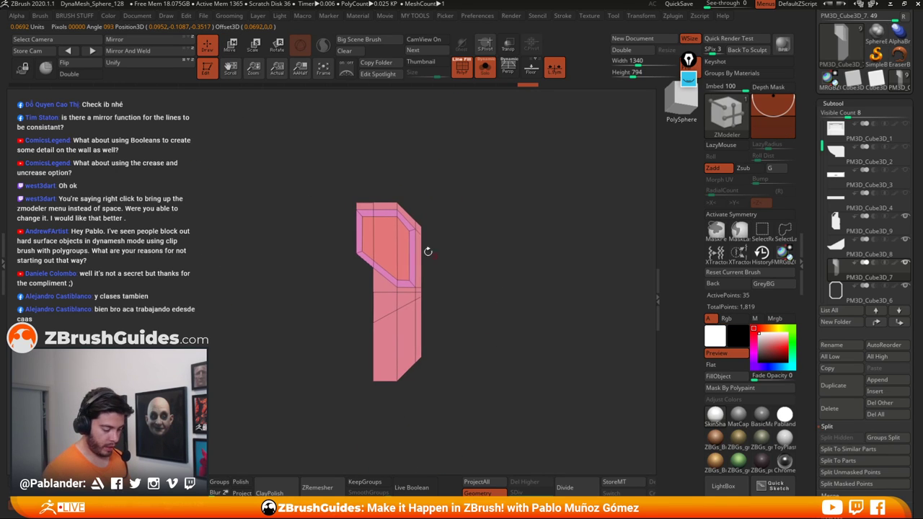
pyautogui.rightClick(387, 238)
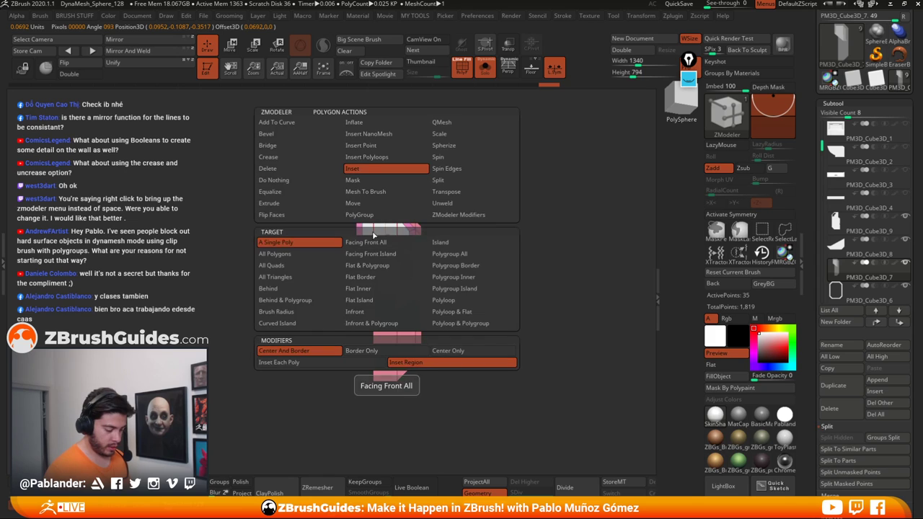
pyautogui.click(287, 180)
pyautogui.press('w')
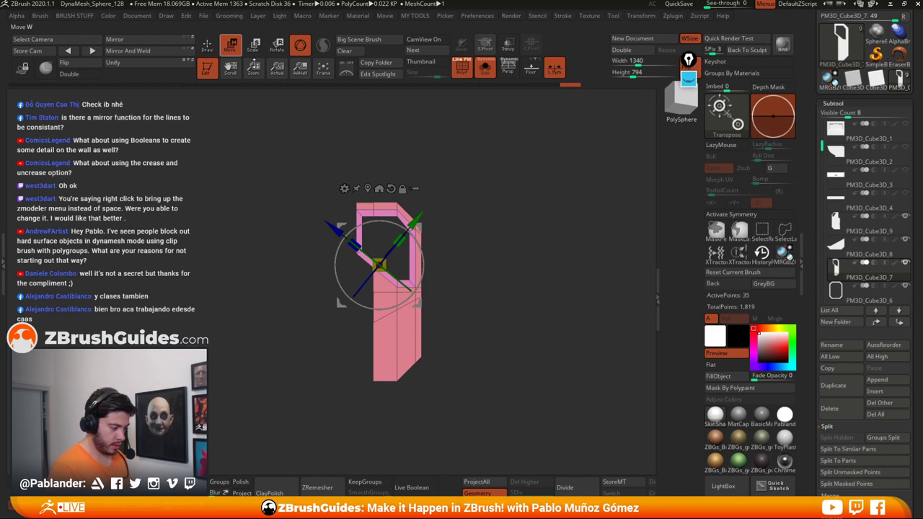
# Step: Thicken the right-hand panel around its opening with the ZModeler QMesh polygon action
pyautogui.moveTo(524, 220); pyautogui.dragTo(475, 212)
pyautogui.click(208, 46)
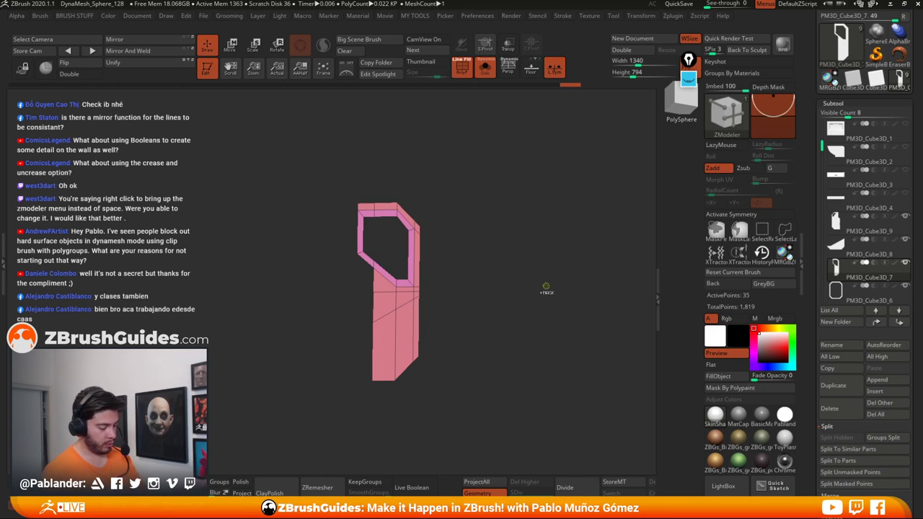
pyautogui.rightClick(365, 327)
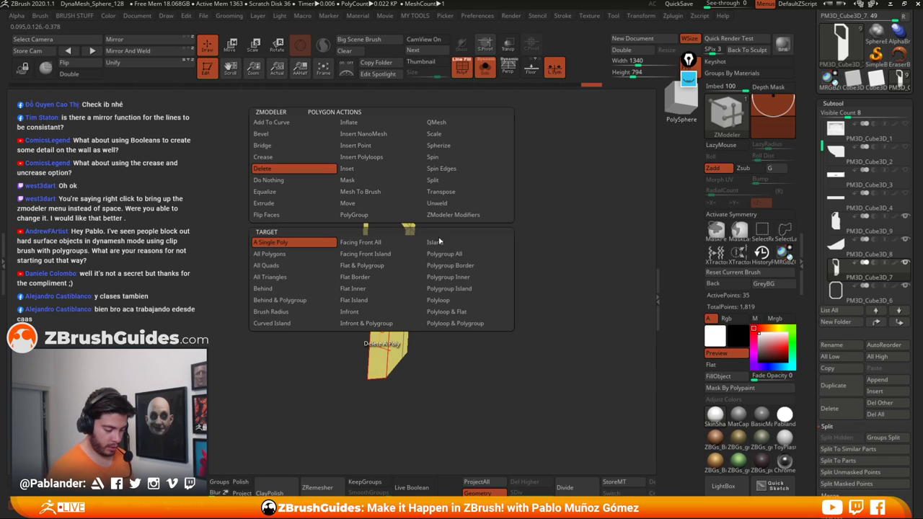
pyautogui.click(493, 127)
pyautogui.moveTo(383, 320); pyautogui.dragTo(387, 331)
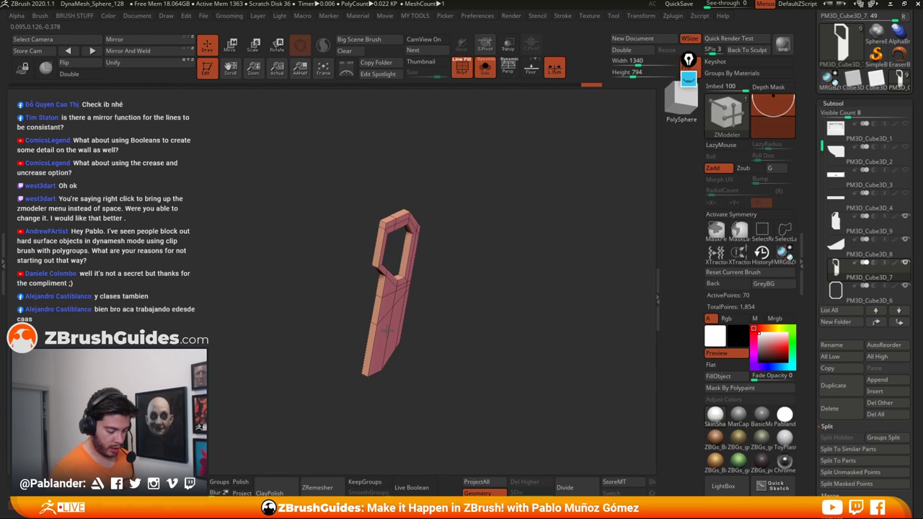
# Step: Reset the gizmo's orientation on the thickened right-hand panel
pyautogui.click(230, 48)
pyautogui.keyDown('shift'); pyautogui.moveTo(468, 245); pyautogui.dragTo(499, 249); pyautogui.keyUp('shift')
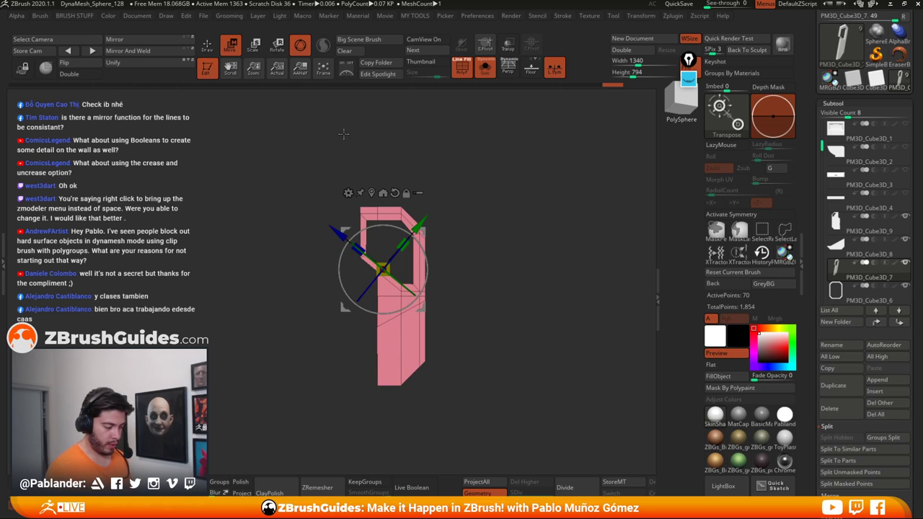
pyautogui.click(394, 193)
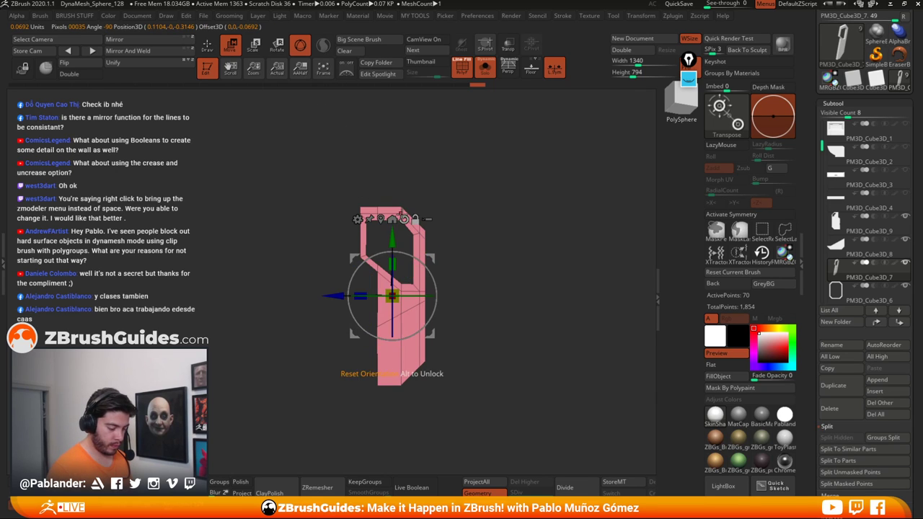
pyautogui.click(207, 45)
# Step: Turn off Solo to show the right-hand panel with the whole door, and switch to the MatCap material
pyautogui.moveTo(547, 254); pyautogui.dragTo(547, 303)
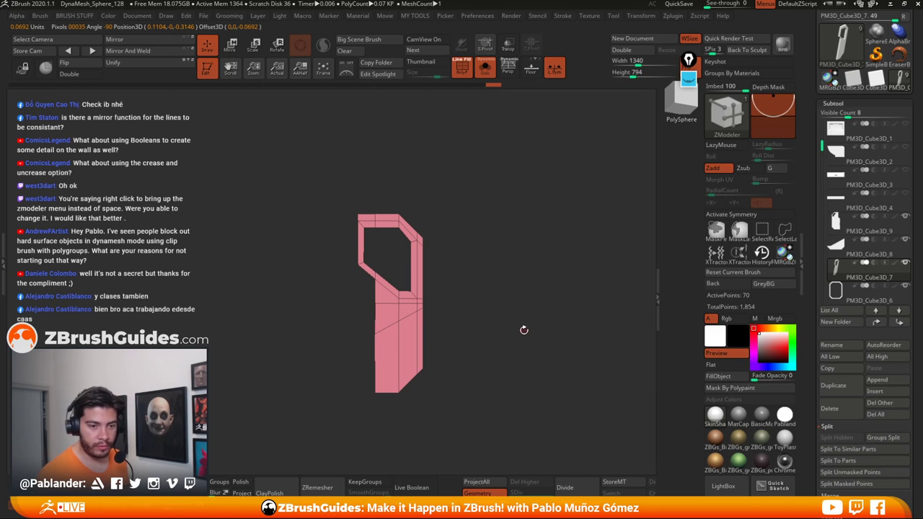
pyautogui.moveTo(530, 322); pyautogui.dragTo(530, 324)
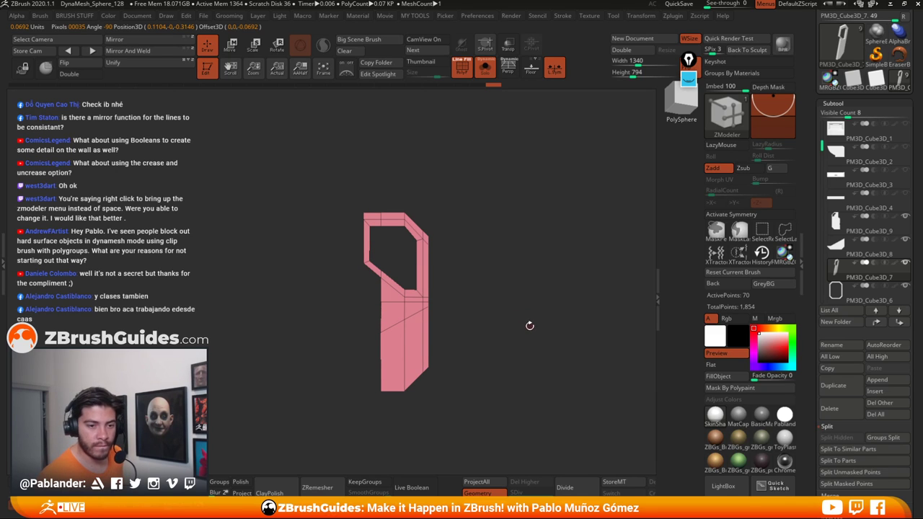
pyautogui.click(486, 69)
pyautogui.moveTo(529, 317); pyautogui.dragTo(641, 378)
pyautogui.click(761, 415)
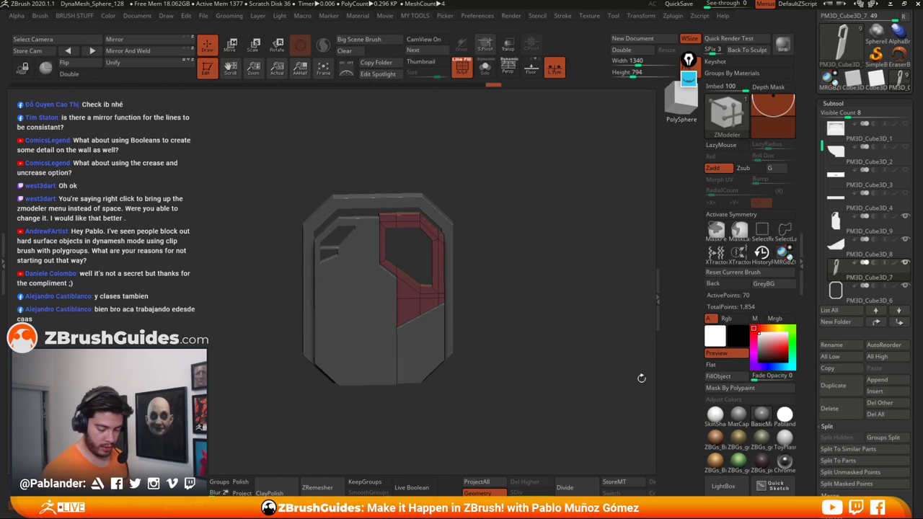
pyautogui.click(735, 416)
# Step: Move the right-hand panel along X so that it sits deeper inside the octagonal frame
pyautogui.moveTo(519, 313)
pyautogui.mouseDown()
pyautogui.moveTo(545, 321)
pyautogui.moveTo(540, 367)
pyautogui.moveTo(565, 338)
pyautogui.moveTo(552, 336)
pyautogui.moveTo(585, 314)
pyautogui.moveTo(558, 318)
pyautogui.moveTo(454, 190)
pyautogui.mouseUp()
pyautogui.press('w')
pyautogui.moveTo(599, 206); pyautogui.dragTo(529, 242)
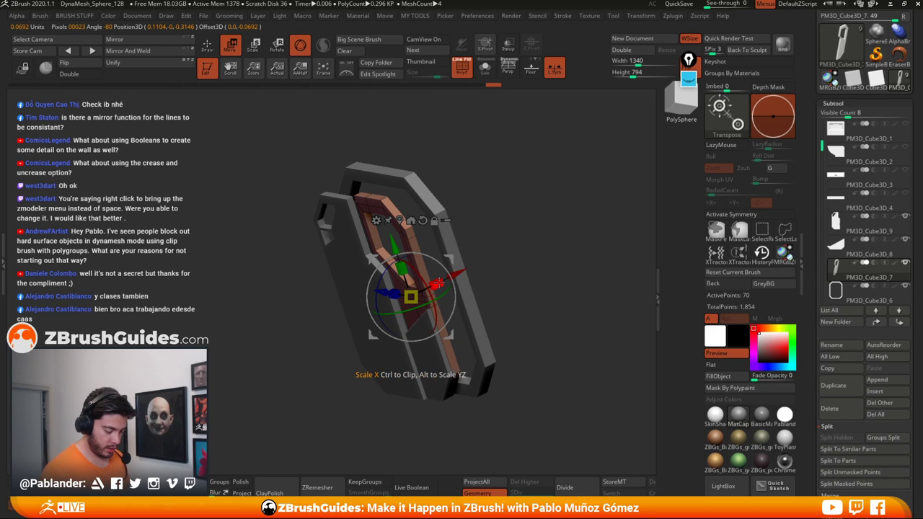
pyautogui.moveTo(470, 267); pyautogui.dragTo(513, 339)
pyautogui.moveTo(483, 247)
pyautogui.mouseDown()
pyautogui.moveTo(526, 237)
pyautogui.moveTo(477, 230)
pyautogui.mouseUp()
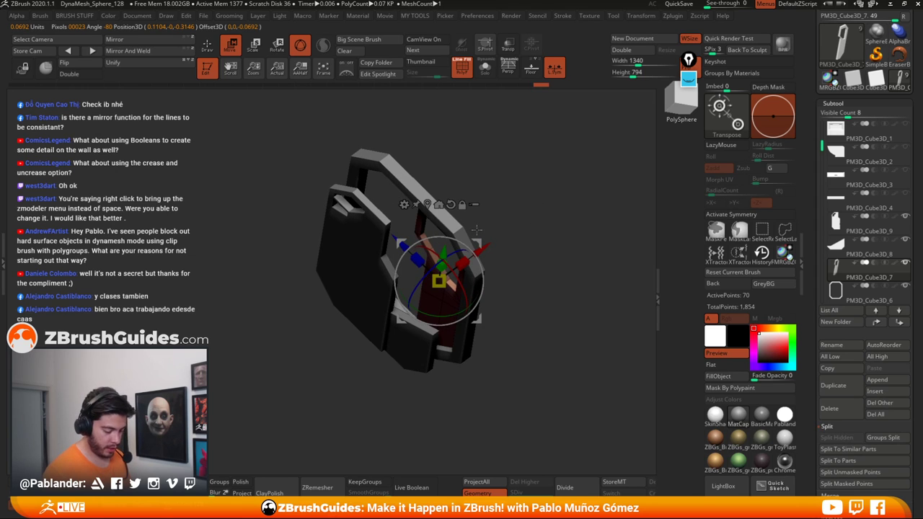
# Step: Switch to the left-hand panel subtool PM3D_Cube3D_9 and move it along X to set its depth in the frame
pyautogui.click(854, 229)
pyautogui.moveTo(495, 200); pyautogui.dragTo(468, 184)
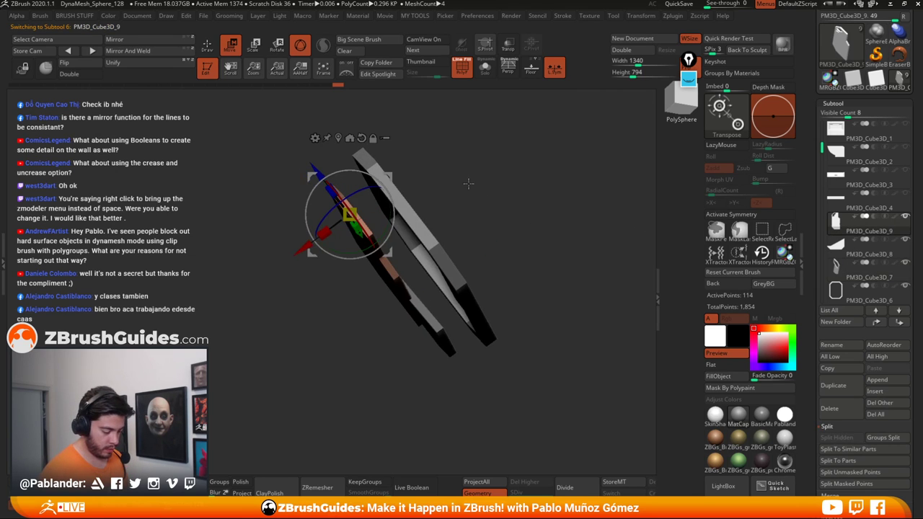
pyautogui.moveTo(291, 254); pyautogui.dragTo(318, 233)
pyautogui.moveTo(469, 212); pyautogui.dragTo(494, 177)
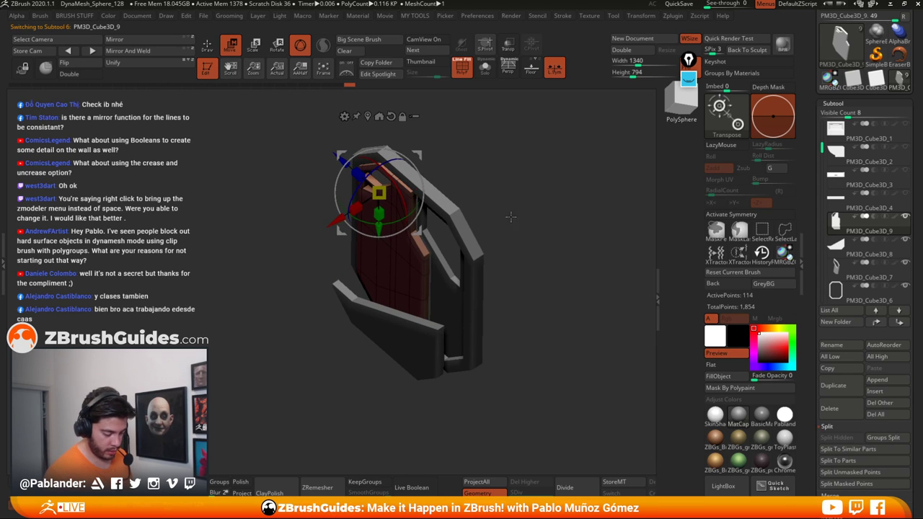
pyautogui.moveTo(510, 216)
pyautogui.mouseDown()
pyautogui.moveTo(540, 209)
pyautogui.moveTo(526, 226)
pyautogui.mouseUp()
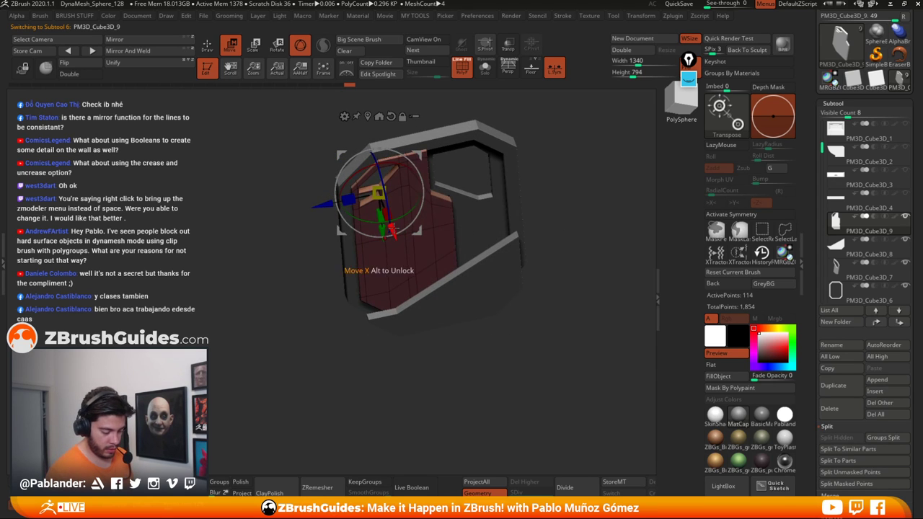
pyautogui.moveTo(391, 227); pyautogui.dragTo(390, 226)
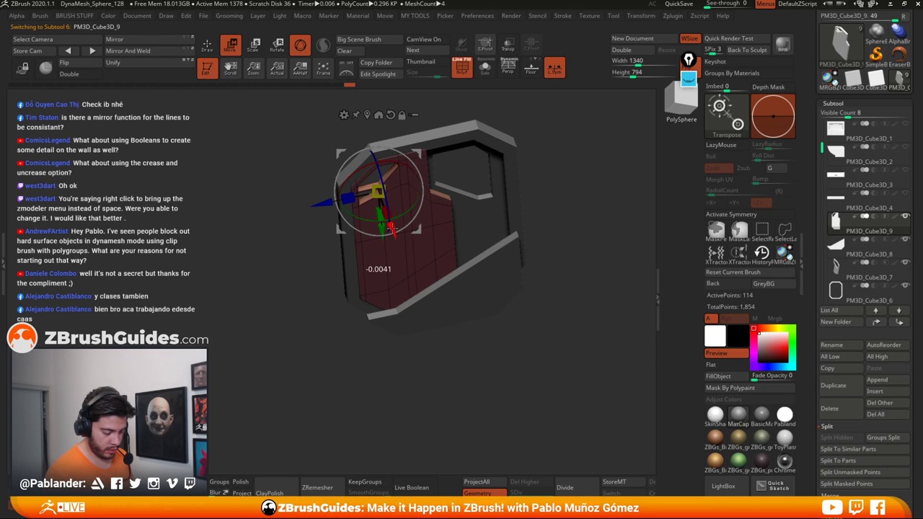
pyautogui.moveTo(390, 226); pyautogui.dragTo(389, 224)
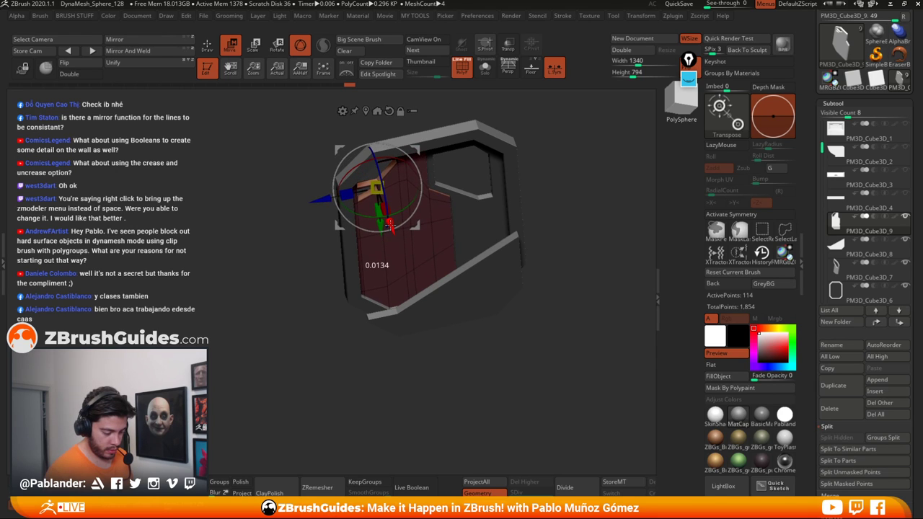
pyautogui.keyDown('shift'); pyautogui.moveTo(548, 175); pyautogui.dragTo(563, 179); pyautogui.keyUp('shift')
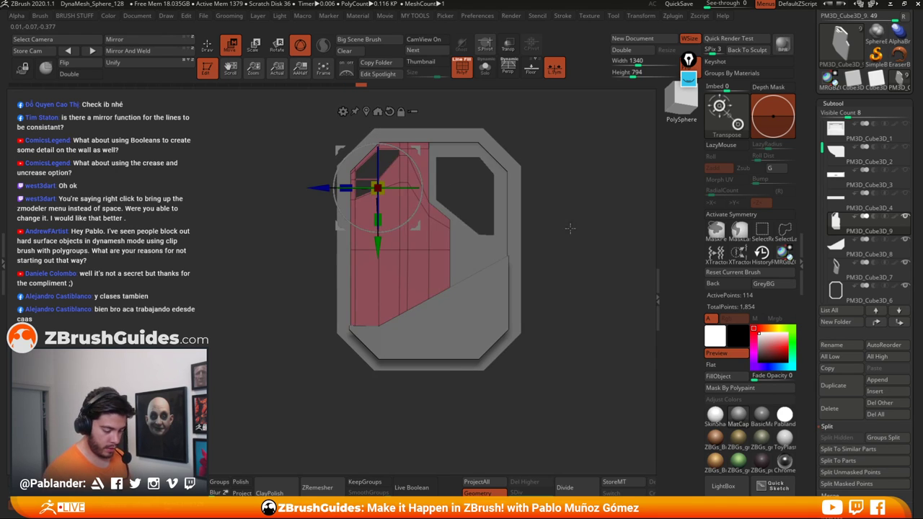
pyautogui.keyDown('alt'); pyautogui.moveTo(571, 230); pyautogui.dragTo(538, 235); pyautogui.keyUp('alt')
# Step: Switch to the bottom panel subtool PM3D_Cube3D_8, center the gizmo on it and move it along X into the frame
pyautogui.click(867, 256)
pyautogui.moveTo(563, 293)
pyautogui.mouseDown()
pyautogui.moveTo(556, 307)
pyautogui.moveTo(551, 286)
pyautogui.mouseUp()
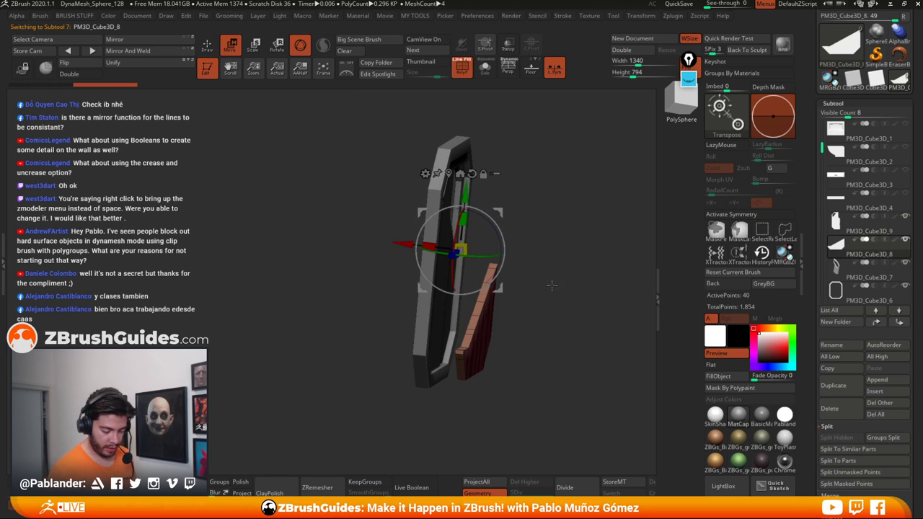
pyautogui.click(449, 174)
pyautogui.moveTo(542, 220); pyautogui.dragTo(505, 235)
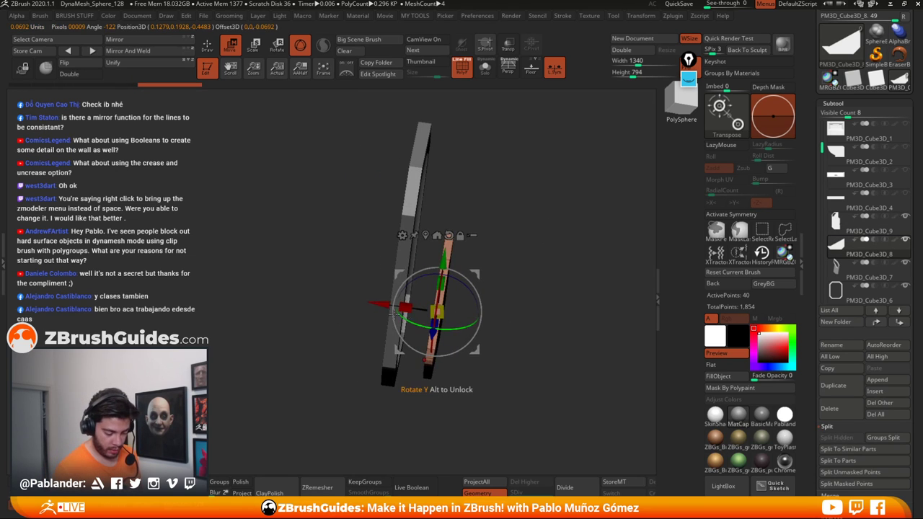
pyautogui.moveTo(379, 303); pyautogui.dragTo(343, 298)
pyautogui.moveTo(494, 280); pyautogui.dragTo(486, 284)
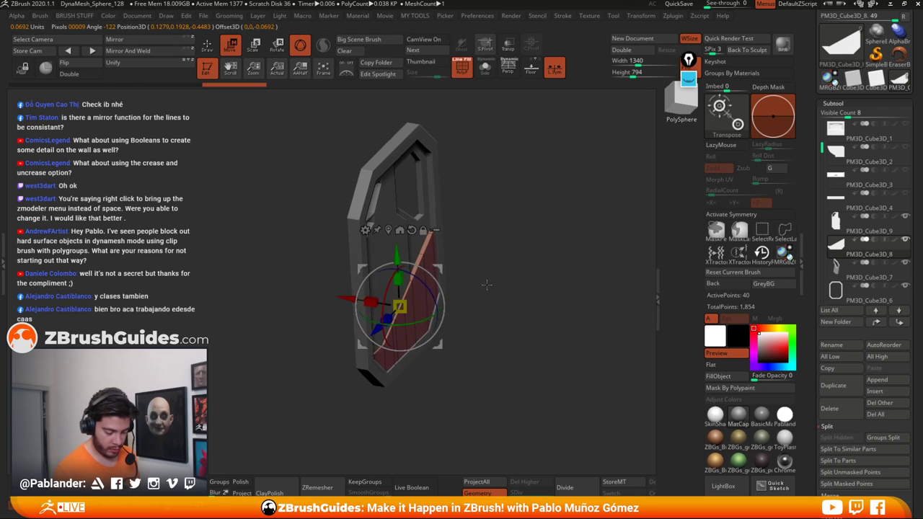
pyautogui.moveTo(345, 297); pyautogui.dragTo(336, 280)
pyautogui.press('q')
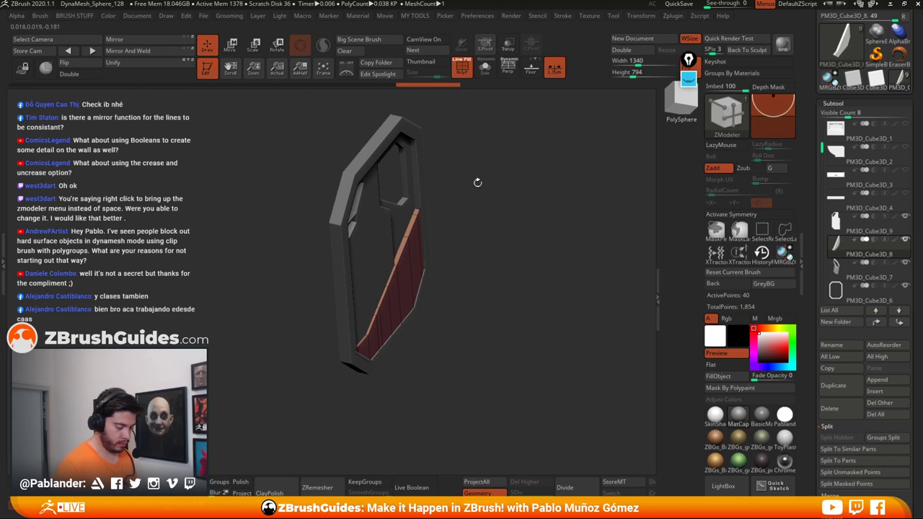
# Step: Isolate the bottom panel with Solo, show its polyframe and switch to the SkinShade4 material
pyautogui.moveTo(478, 181)
pyautogui.mouseDown()
pyautogui.moveTo(525, 255)
pyautogui.moveTo(489, 281)
pyautogui.moveTo(513, 305)
pyautogui.moveTo(526, 266)
pyautogui.moveTo(525, 195)
pyautogui.moveTo(551, 262)
pyautogui.moveTo(537, 247)
pyautogui.moveTo(507, 253)
pyautogui.moveTo(545, 243)
pyautogui.mouseUp()
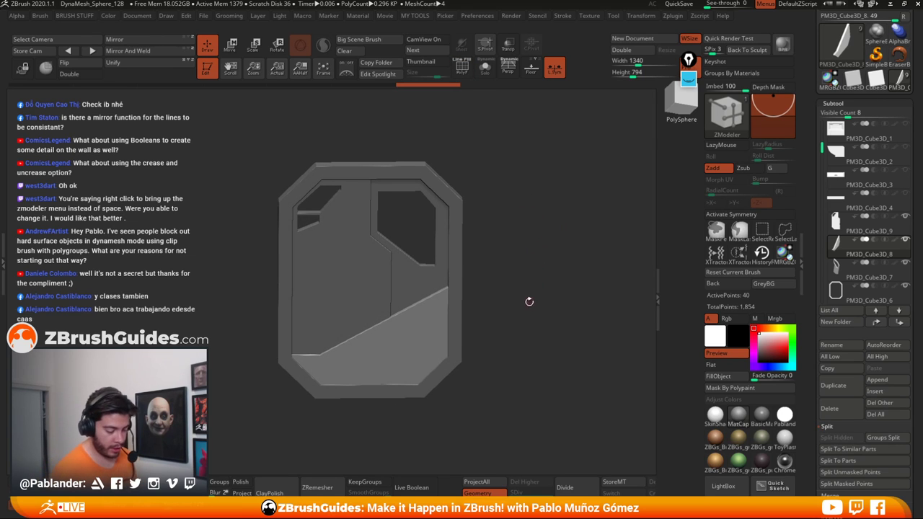
pyautogui.moveTo(529, 301)
pyautogui.mouseDown()
pyautogui.moveTo(531, 313)
pyautogui.moveTo(527, 296)
pyautogui.moveTo(549, 292)
pyautogui.moveTo(550, 309)
pyautogui.moveTo(523, 247)
pyautogui.mouseUp()
pyautogui.click(484, 67)
pyautogui.moveTo(511, 281); pyautogui.dragTo(563, 237)
pyautogui.hotkey('shift', 'f')
pyautogui.click(715, 415)
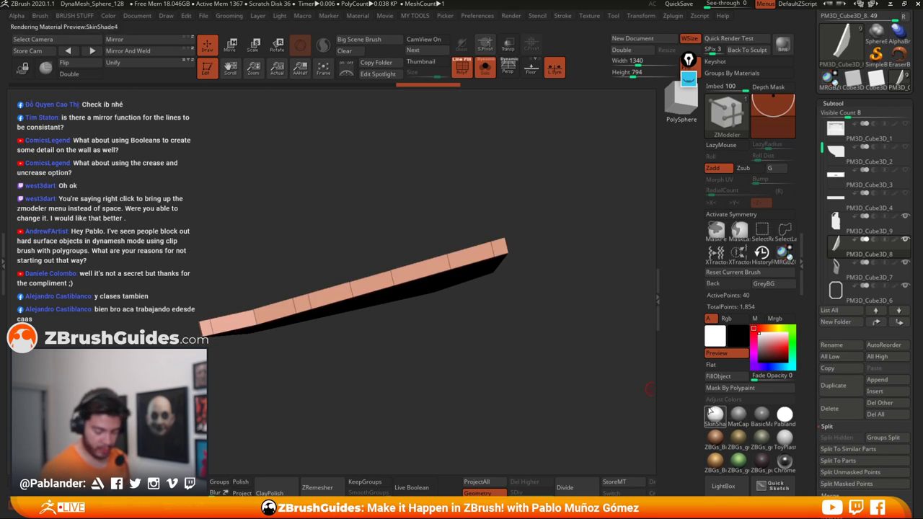
pyautogui.moveTo(490, 333); pyautogui.dragTo(523, 277)
# Step: Insert an edge loop lengthwise along the bottom panel's side thickness using the Multiple EdgeLoops target
pyautogui.press('space')
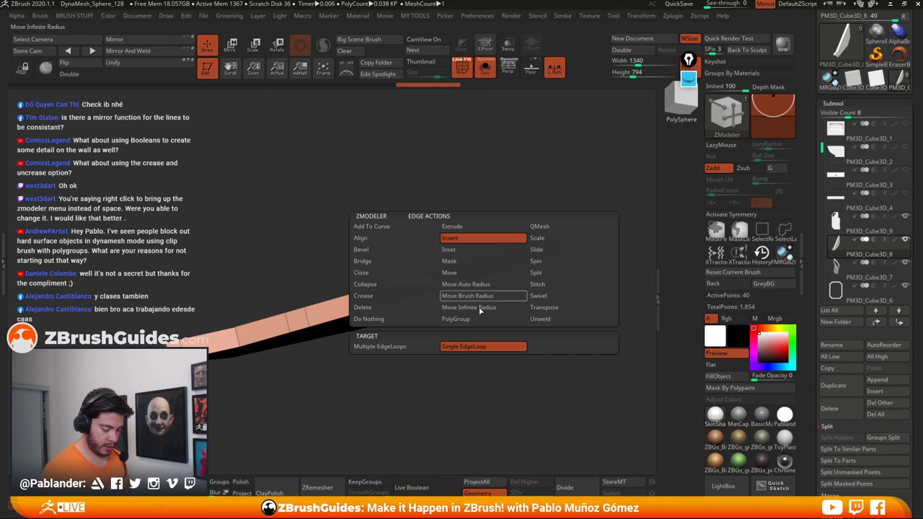
pyautogui.click(389, 347)
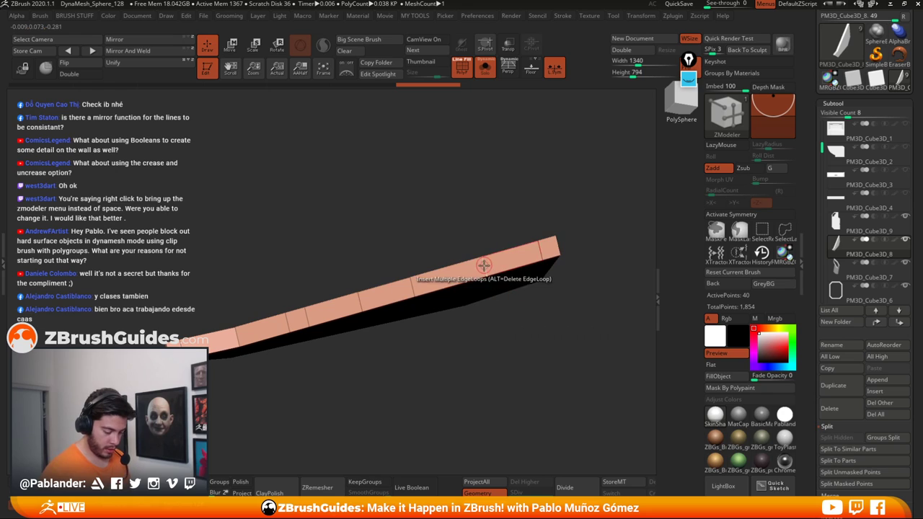
pyautogui.click(483, 265)
# Step: Bevel the new edge loop into a strip along the panel's side, and turn off Solo to show the whole door
pyautogui.press('space')
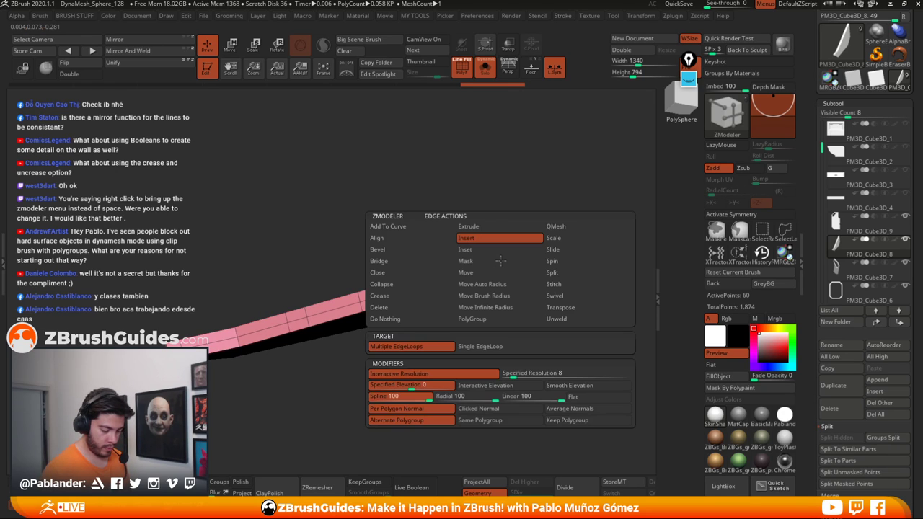
pyautogui.click(405, 253)
pyautogui.click(466, 276)
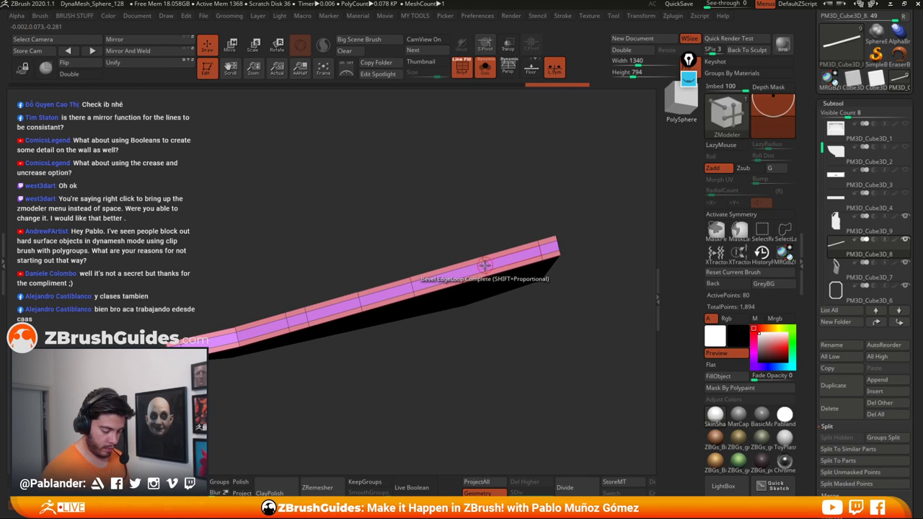
pyautogui.hotkey('ctrl', 'z')
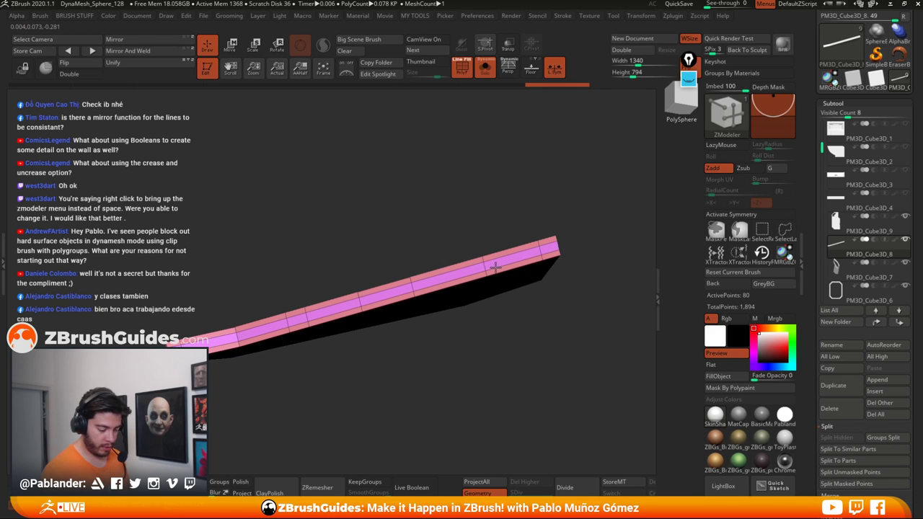
pyautogui.click(488, 75)
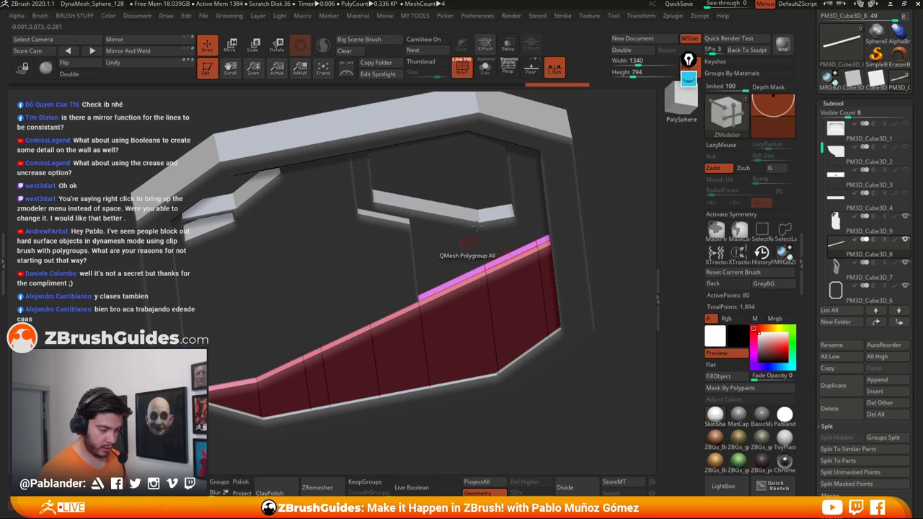
# Step: Isolate the bottom panel with its polyframe and push the middle side strip inward with QMesh Polygroup All to form a groove
pyautogui.click(484, 73)
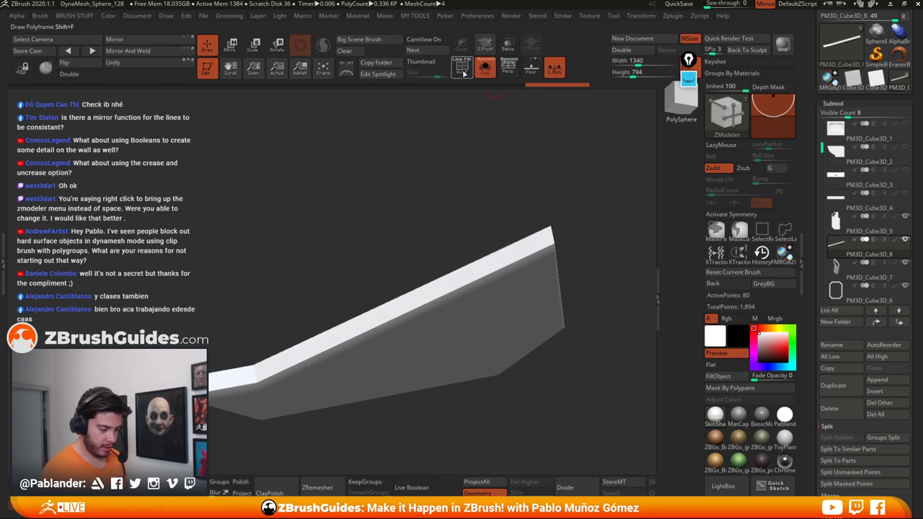
pyautogui.rightClick(456, 279)
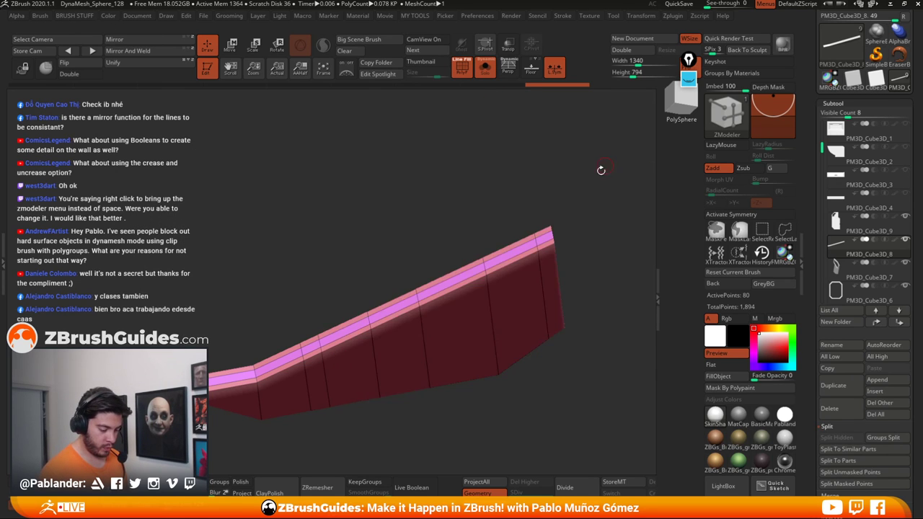
pyautogui.moveTo(599, 169); pyautogui.dragTo(592, 207)
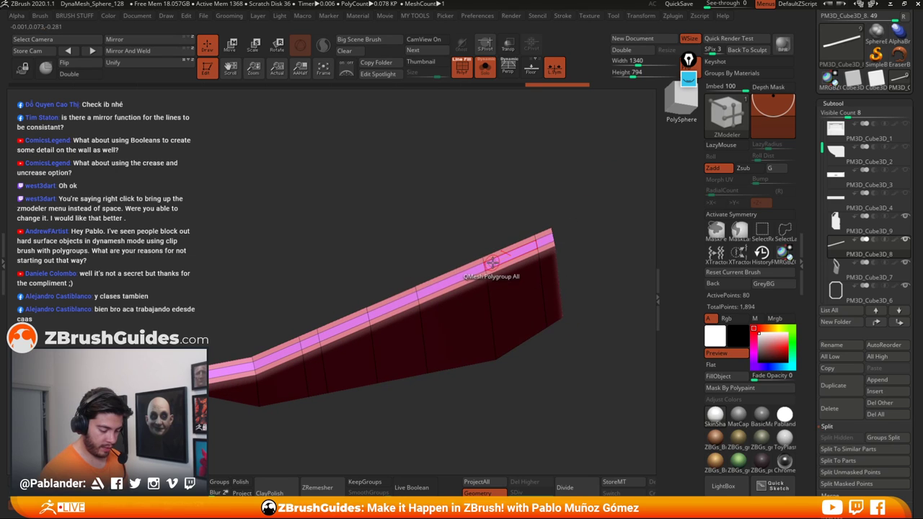
pyautogui.press('space')
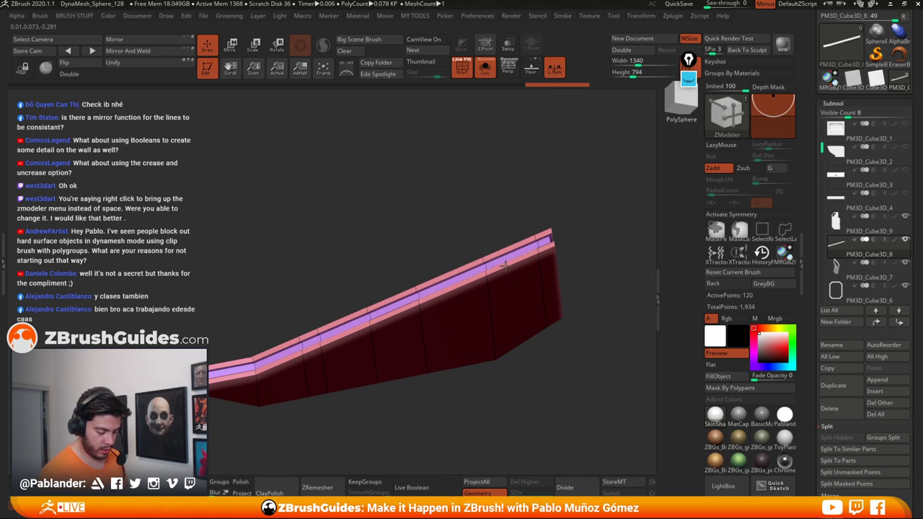
pyautogui.click(506, 266)
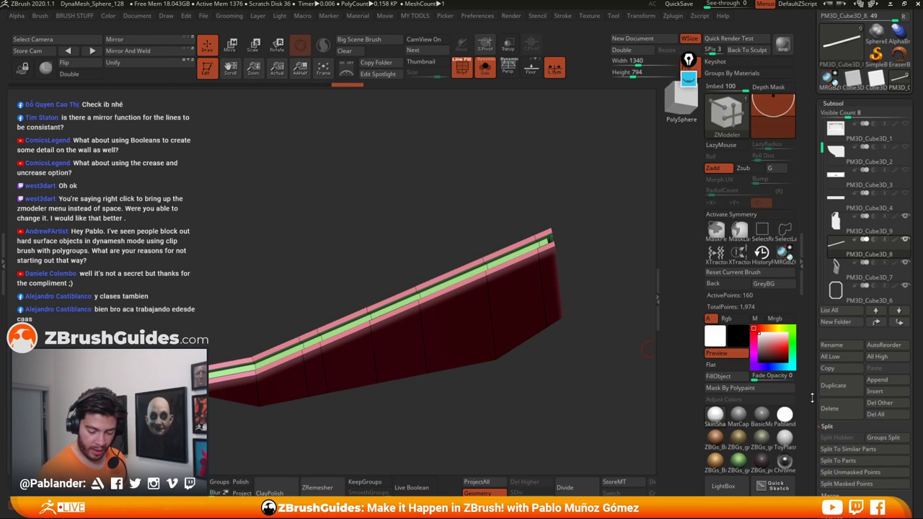
# Step: Turn on Dynamic Subdiv for the bottom panel, then show the whole door without the polyframe
pyautogui.scroll(-10, 812, 397)
pyautogui.click(836, 365)
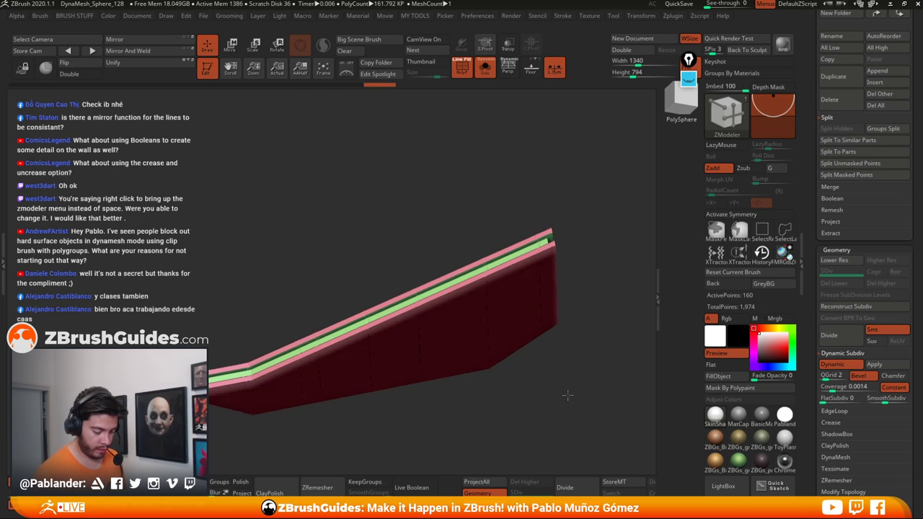
pyautogui.click(486, 72)
pyautogui.click(467, 73)
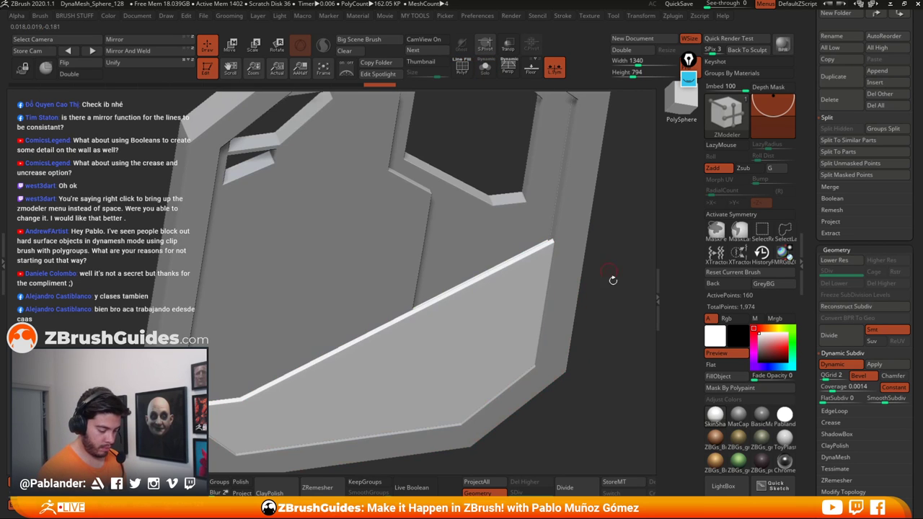
pyautogui.keyDown('ctrl'); pyautogui.moveTo(612, 277); pyautogui.dragTo(615, 286, button='right'); pyautogui.keyUp('ctrl')
pyautogui.moveTo(615, 286); pyautogui.dragTo(588, 291)
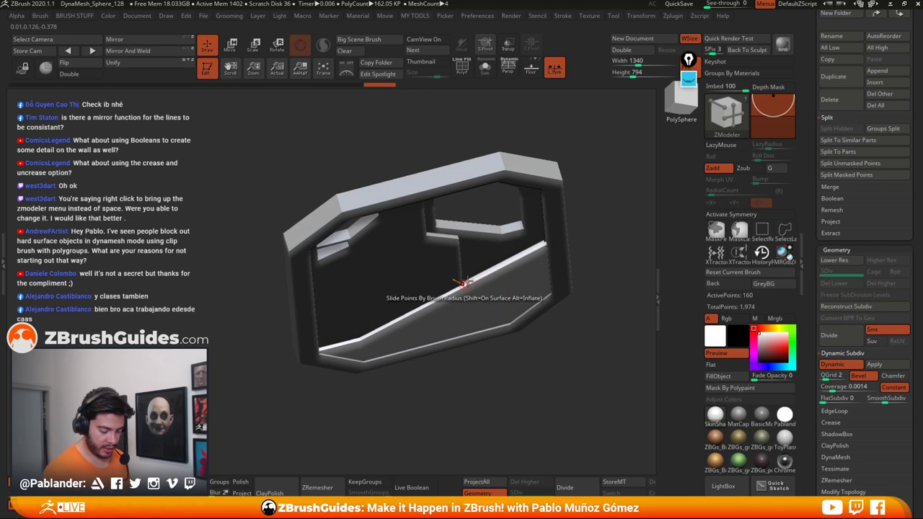
pyautogui.moveTo(595, 252); pyautogui.dragTo(548, 209)
# Step: Turn off Dynamic Subdiv on the isolated bottom panel with its polyframe shown, and bring back the rest of the door
pyautogui.hotkey('shift', 's')
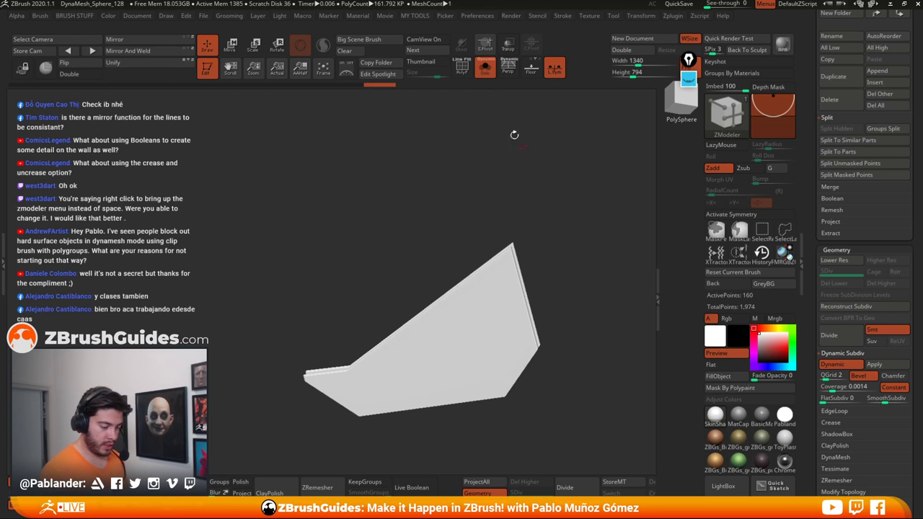
pyautogui.hotkey('shift', 'f')
pyautogui.click(844, 366)
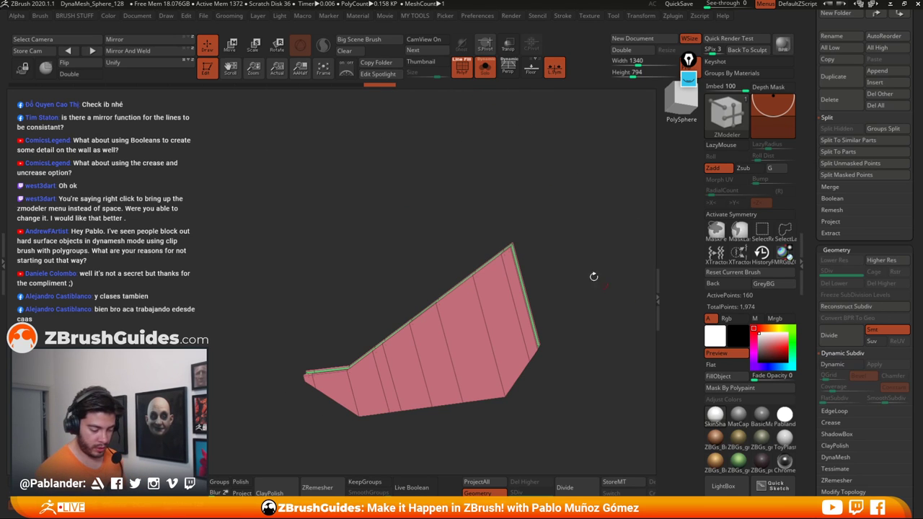
pyautogui.moveTo(593, 276); pyautogui.dragTo(576, 284)
pyautogui.click(486, 67)
# Step: Switch to subtool PM3D_Cube3D_9, isolate it and insert an edge loop lengthwise along its side thickness
pyautogui.keyDown('shift'); pyautogui.moveTo(541, 151); pyautogui.dragTo(504, 173); pyautogui.keyUp('shift')
pyautogui.keyDown('alt'); pyautogui.click(405, 214); pyautogui.keyUp('alt')
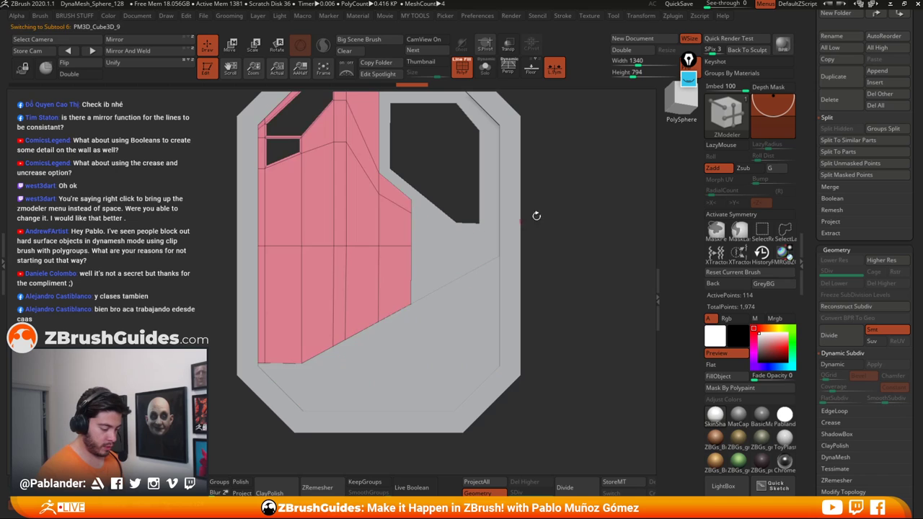
pyautogui.moveTo(536, 214); pyautogui.dragTo(532, 202)
pyautogui.click(485, 68)
pyautogui.moveTo(545, 154); pyautogui.dragTo(460, 181)
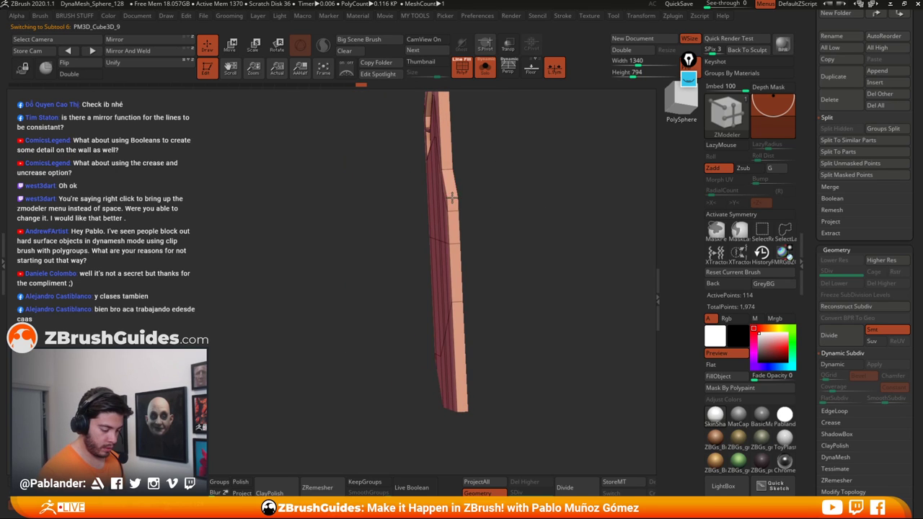
pyautogui.press('space')
pyautogui.click(445, 208)
pyautogui.click(453, 196)
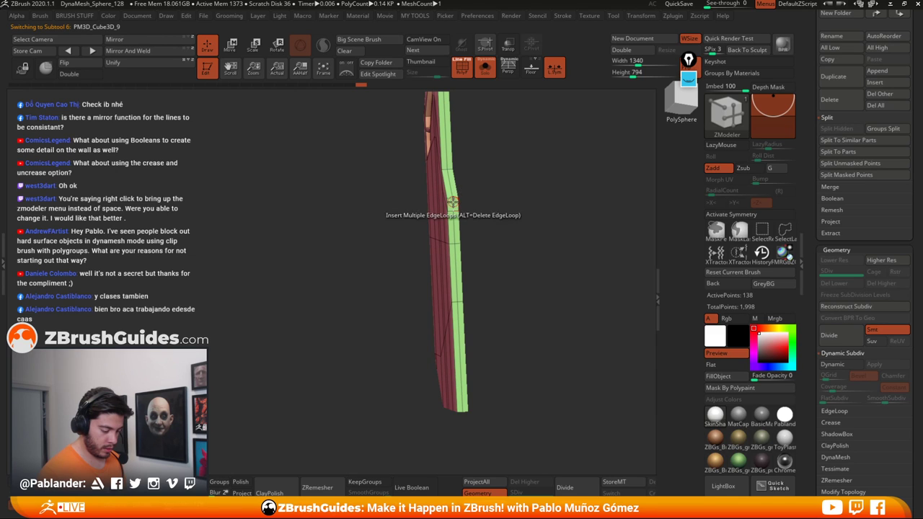
# Step: Bevel the PM3D_Cube3D_9 side edge loop into a strip with Bevel EdgeLoop Complete, and turn off Solo
pyautogui.press('space')
pyautogui.click(363, 224)
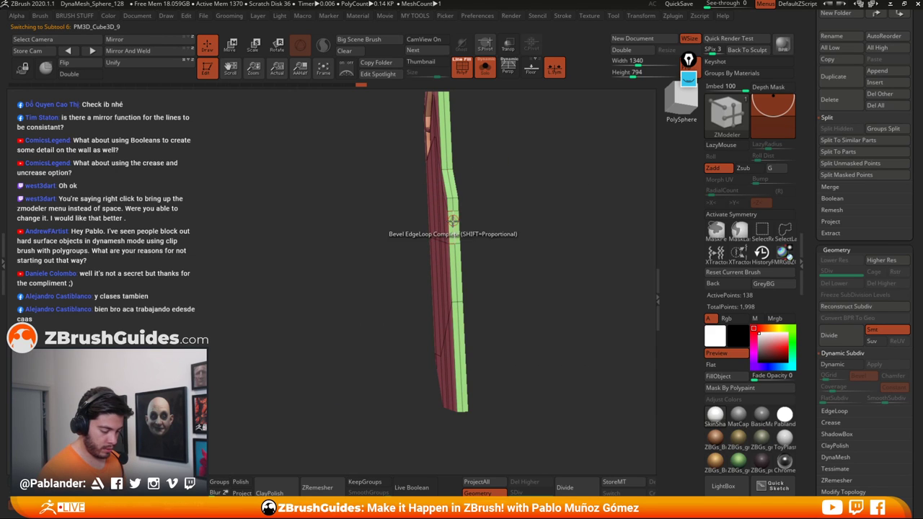
pyautogui.click(454, 225)
pyautogui.moveTo(476, 209); pyautogui.dragTo(507, 134)
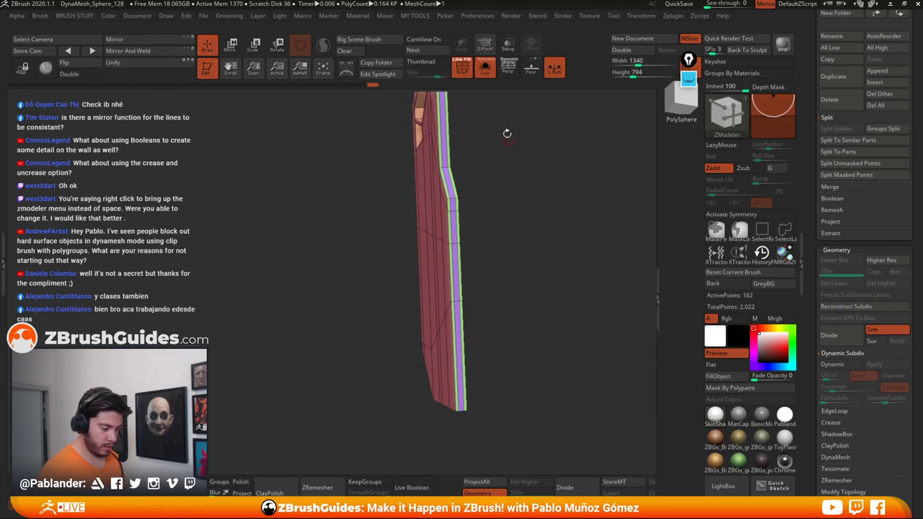
pyautogui.click(485, 68)
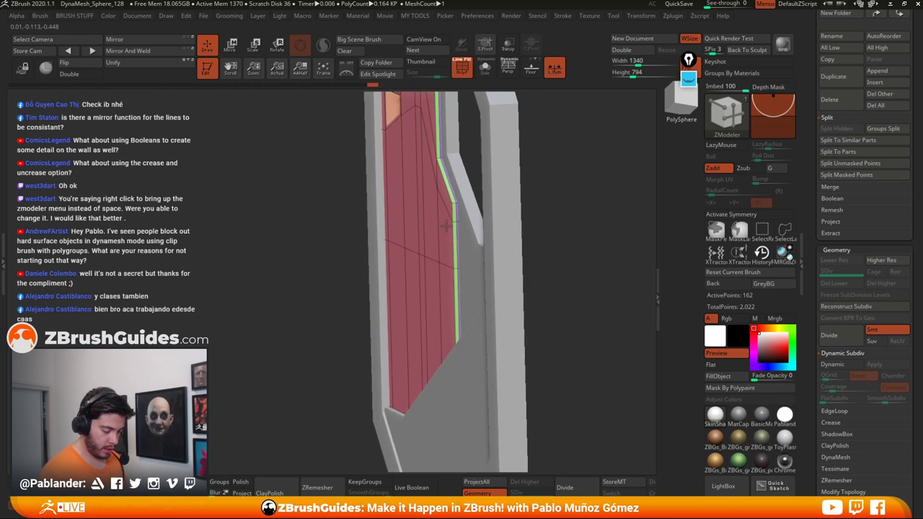
pyautogui.moveTo(469, 223); pyautogui.dragTo(467, 219, button='right')
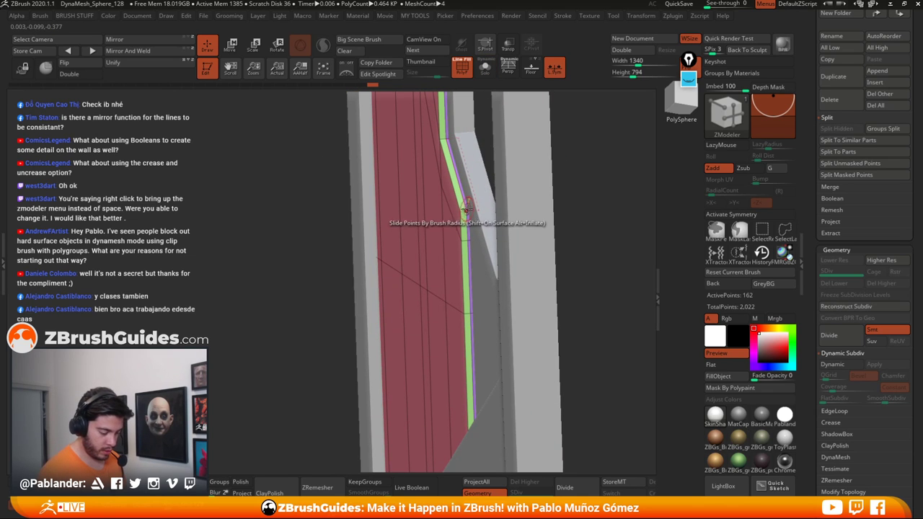
# Step: Isolate PM3D_Cube3D_9 and push its beveled side strip inward with QMesh Polygroup All to form a groove
pyautogui.click(487, 72)
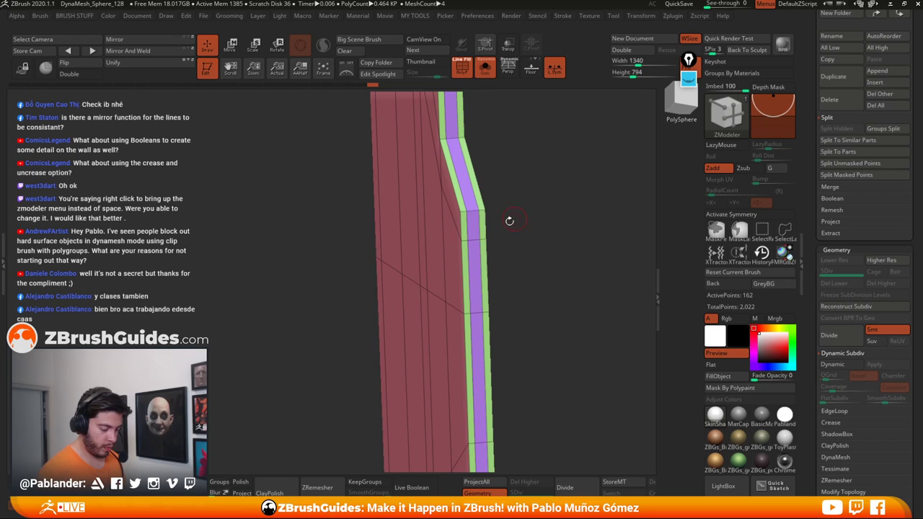
pyautogui.rightClick(472, 223)
pyautogui.moveTo(467, 228); pyautogui.dragTo(462, 229)
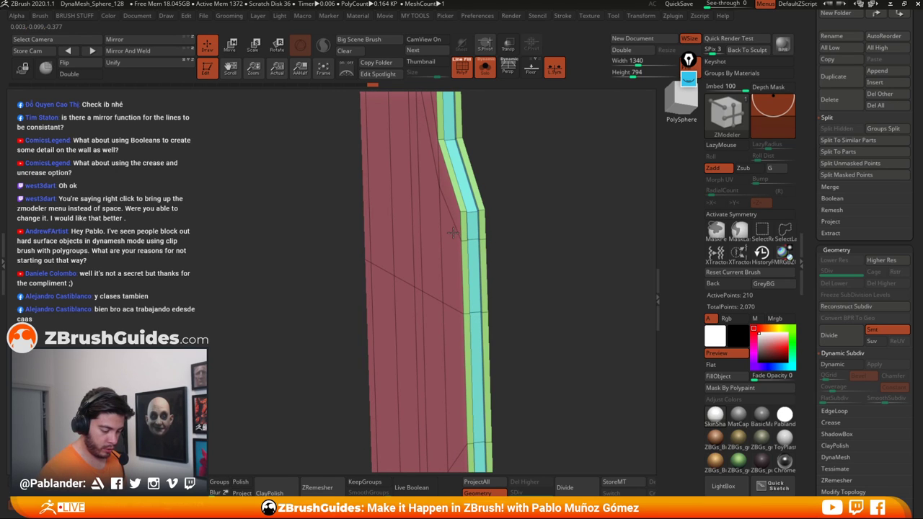
pyautogui.moveTo(514, 216); pyautogui.dragTo(549, 208)
pyautogui.moveTo(469, 222); pyautogui.dragTo(449, 231)
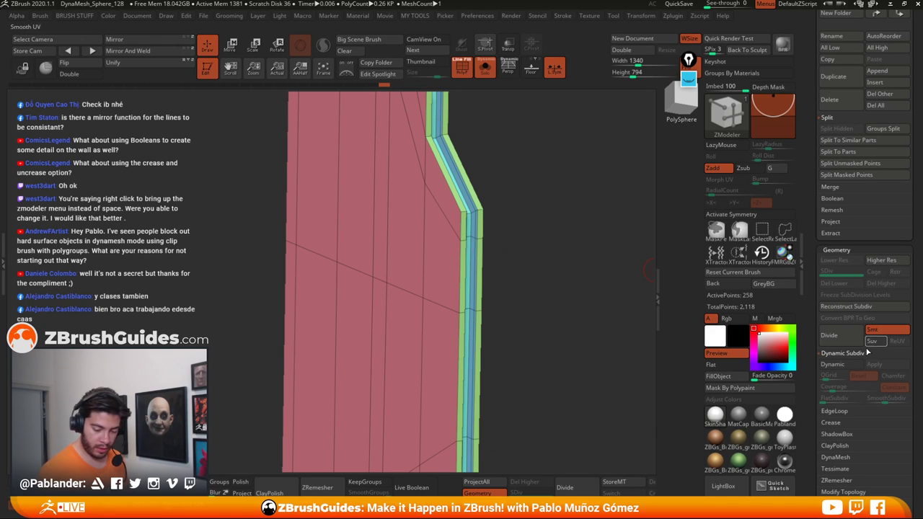
# Step: Turn on Dynamic Subdiv for PM3D_Cube3D_9, show the whole door without the polyframe and switch to the gray MatCap material
pyautogui.click(844, 365)
pyautogui.click(462, 67)
pyautogui.click(484, 68)
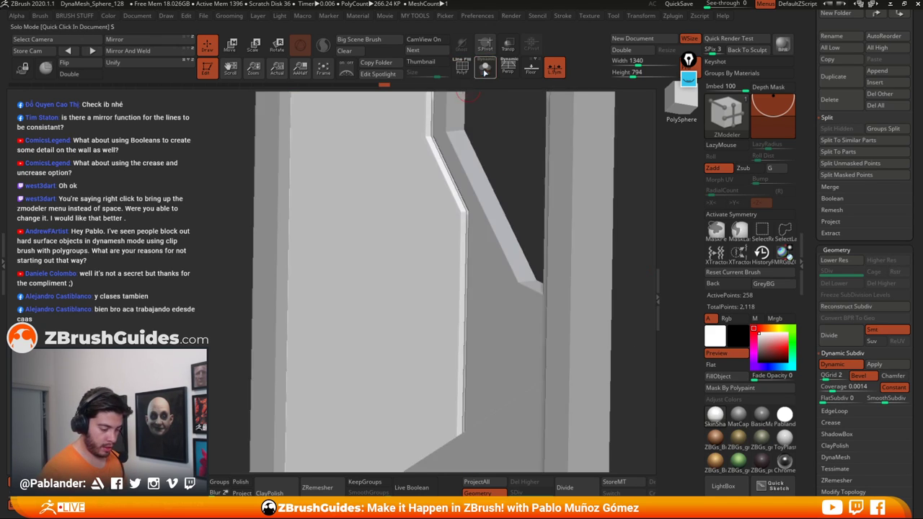
pyautogui.click(741, 419)
pyautogui.keyDown('ctrl'); pyautogui.moveTo(544, 344); pyautogui.dragTo(524, 259, button='right'); pyautogui.keyUp('ctrl')
pyautogui.moveTo(524, 258); pyautogui.dragTo(587, 267)
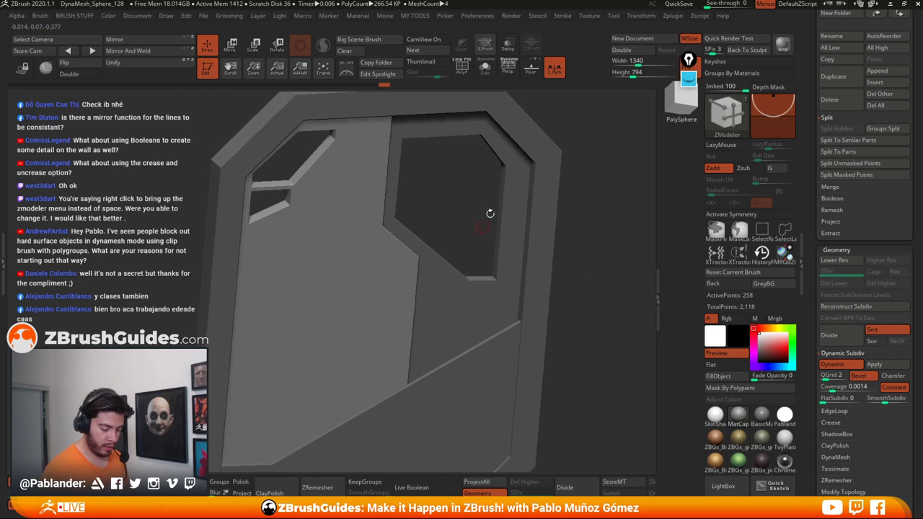
pyautogui.keyDown('ctrl'); pyautogui.moveTo(581, 240); pyautogui.dragTo(568, 273, button='right'); pyautogui.keyUp('ctrl')
pyautogui.moveTo(569, 273); pyautogui.dragTo(481, 278)
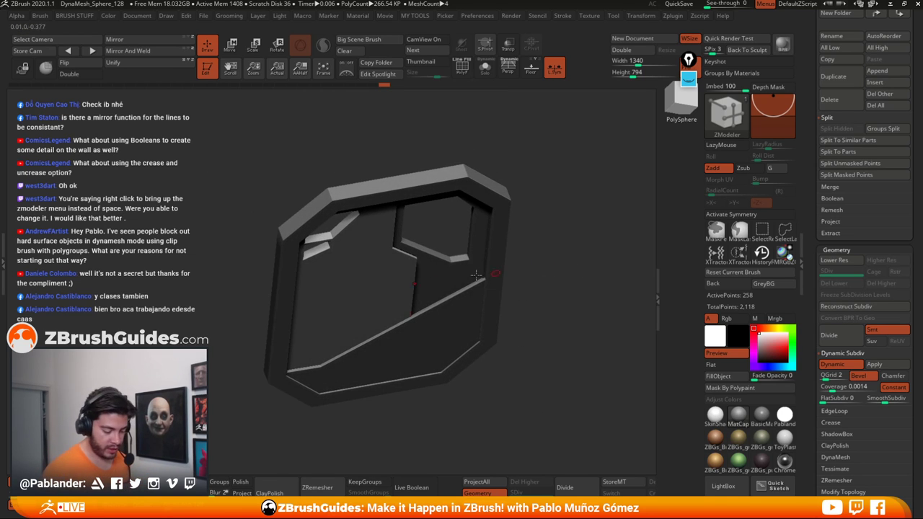
pyautogui.moveTo(536, 268); pyautogui.dragTo(494, 222)
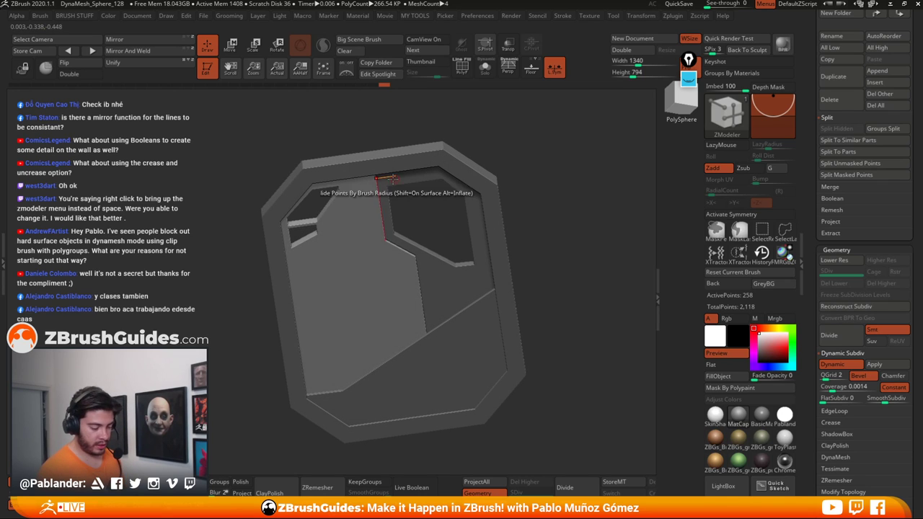
pyautogui.moveTo(513, 171); pyautogui.dragTo(507, 180)
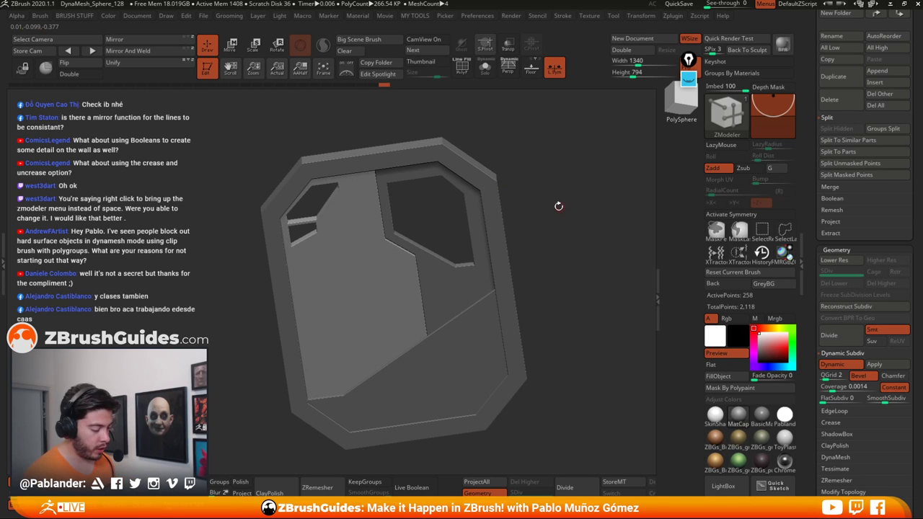
pyautogui.moveTo(558, 206)
pyautogui.keyDown('shift'); pyautogui.mouseDown()
pyautogui.moveTo(557, 194)
pyautogui.moveTo(566, 207)
pyautogui.mouseUp(); pyautogui.keyUp('shift')
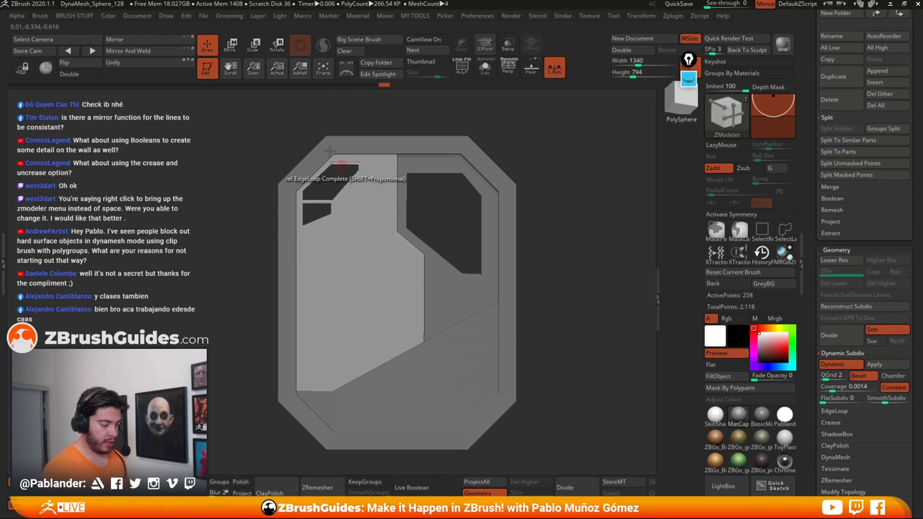
# Step: Show the polyframe of PM3D_Cube3D_9 and turn off its Dynamic Subdiv to expose the base topology around the two openings
pyautogui.press('w')
pyautogui.click(462, 72)
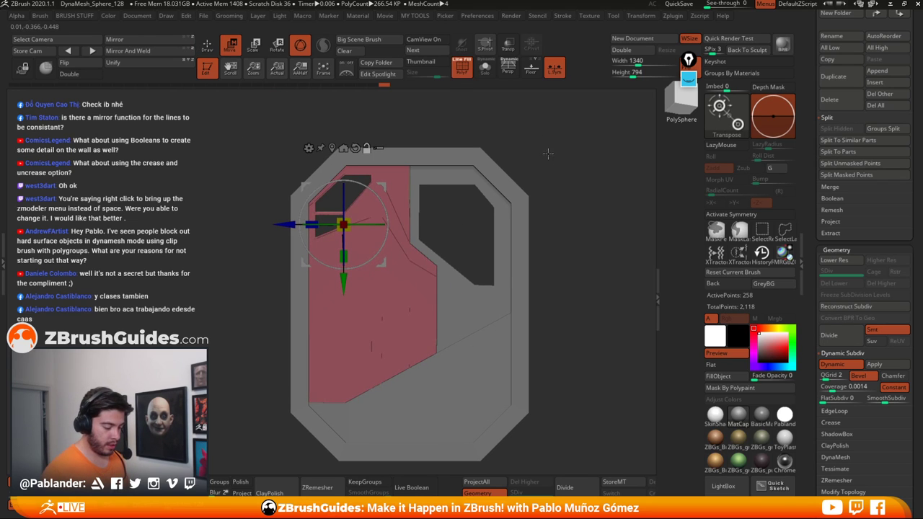
pyautogui.click(833, 364)
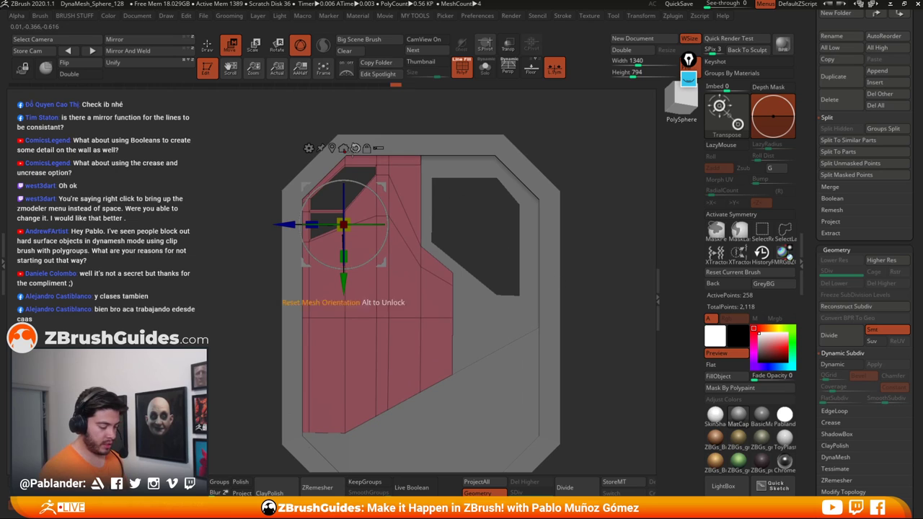
pyautogui.press('q')
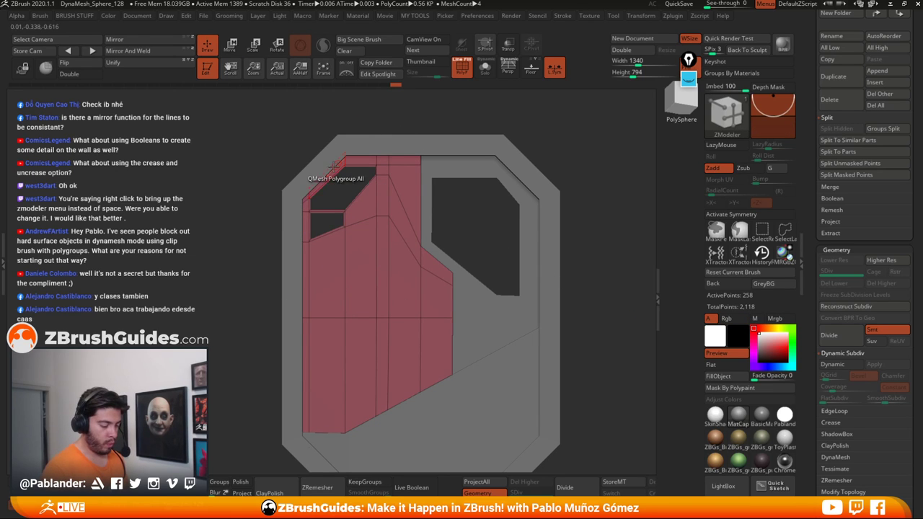
pyautogui.click(303, 235)
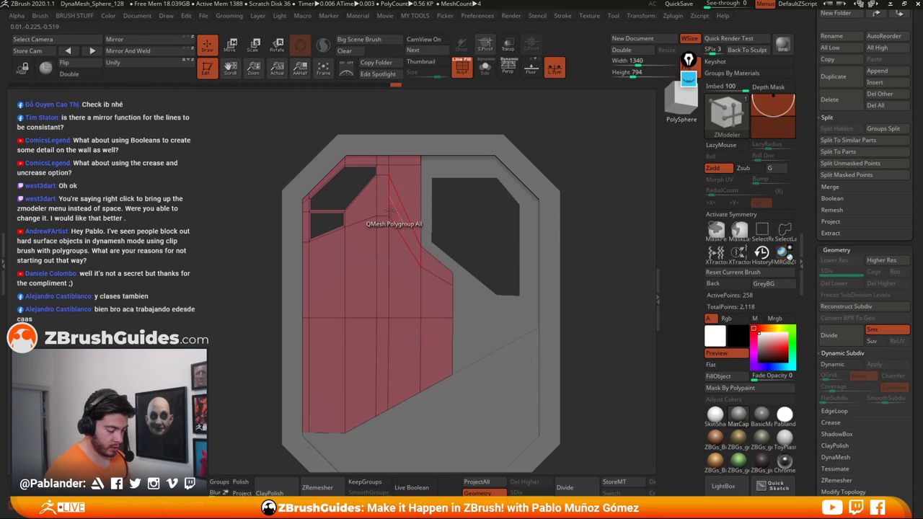
# Step: Mask the points around the two small openings with MaskLasso, invert the mask and try to move the openings down
pyautogui.press('ctrl')
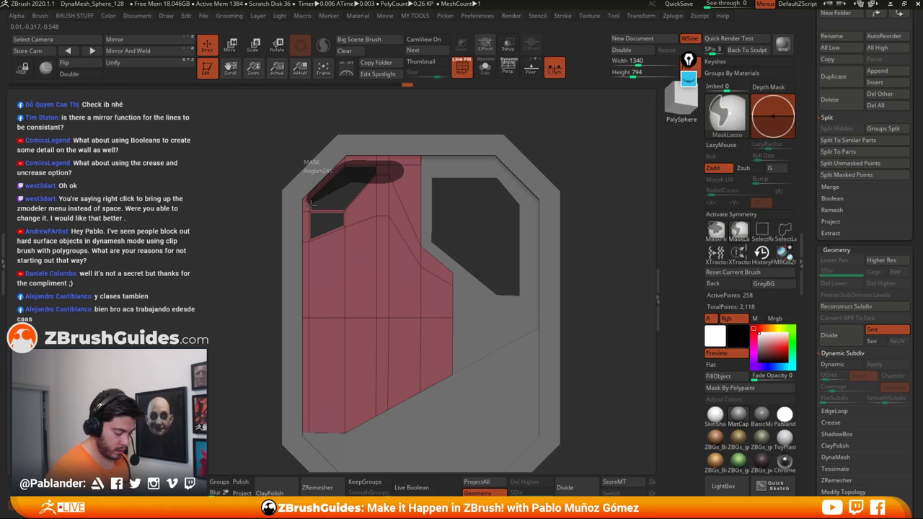
pyautogui.keyDown('ctrl'); pyautogui.moveTo(342, 201); pyautogui.dragTo(333, 204); pyautogui.keyUp('ctrl')
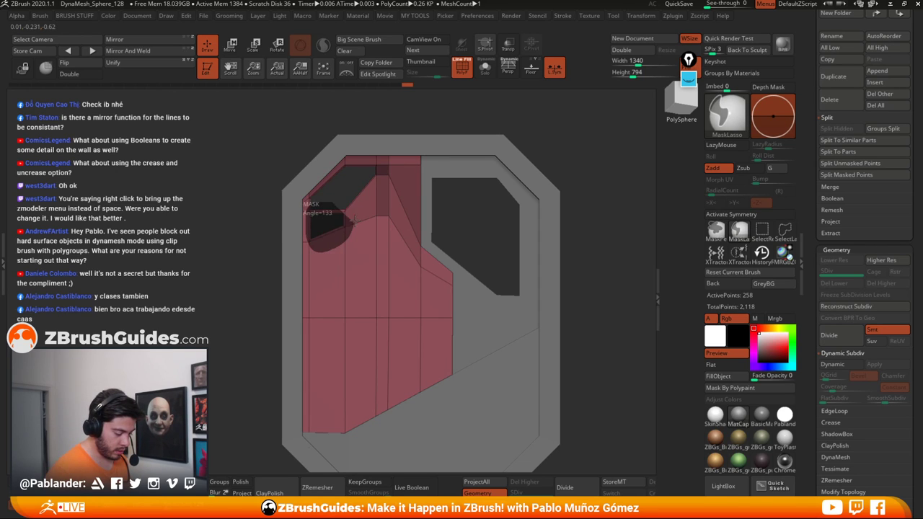
pyautogui.keyDown('ctrl'); pyautogui.moveTo(353, 220); pyautogui.dragTo(339, 216); pyautogui.keyUp('ctrl')
pyautogui.keyDown('ctrl'); pyautogui.click(586, 170); pyautogui.keyUp('ctrl')
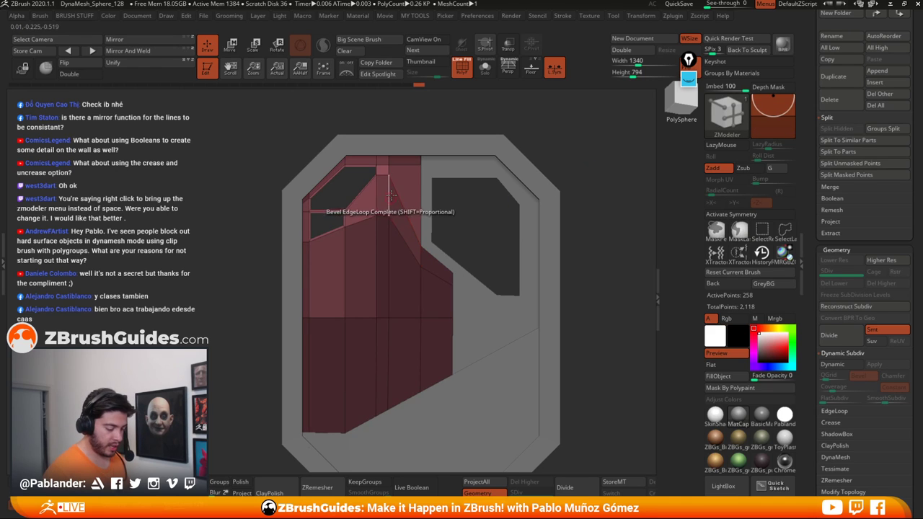
pyautogui.click(231, 46)
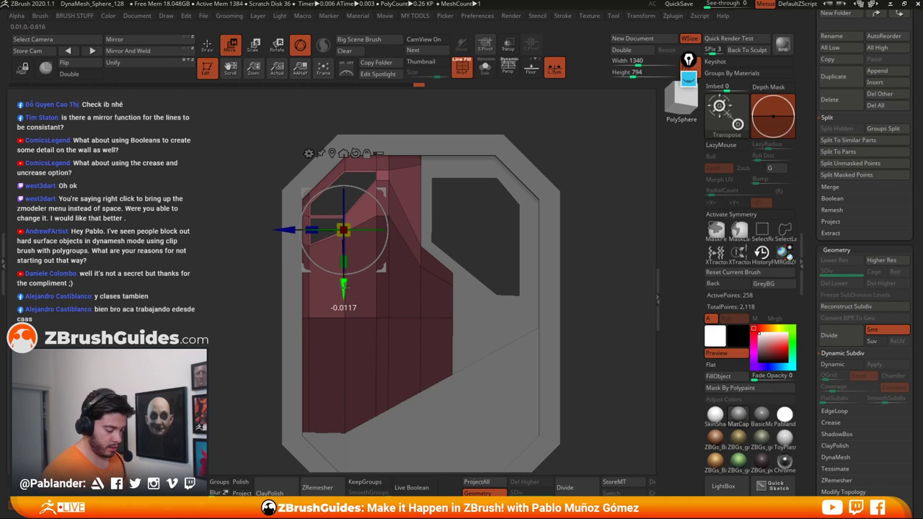
pyautogui.press('ctrl')
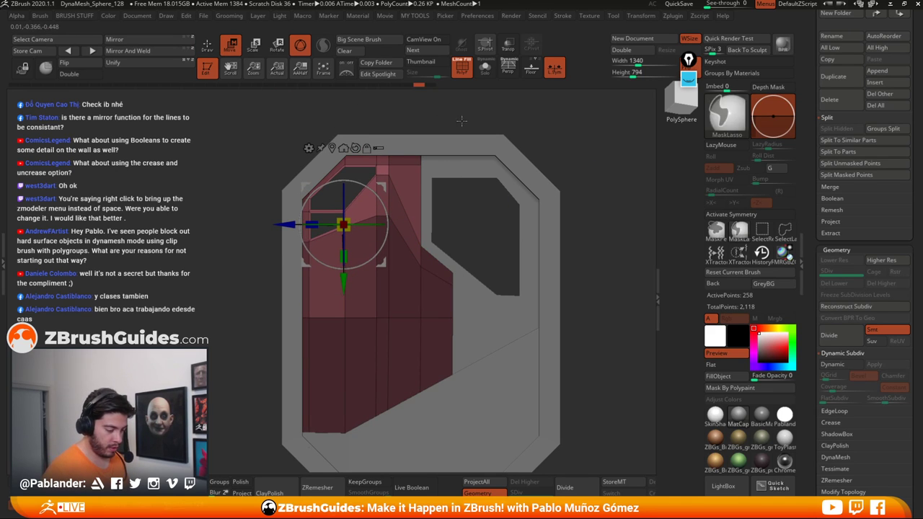
# Step: Remask the points around the two small openings with MaskLasso, invert the mask and move the openings slightly down
pyautogui.keyDown('ctrl'); pyautogui.click(259, 121); pyautogui.keyUp('ctrl')
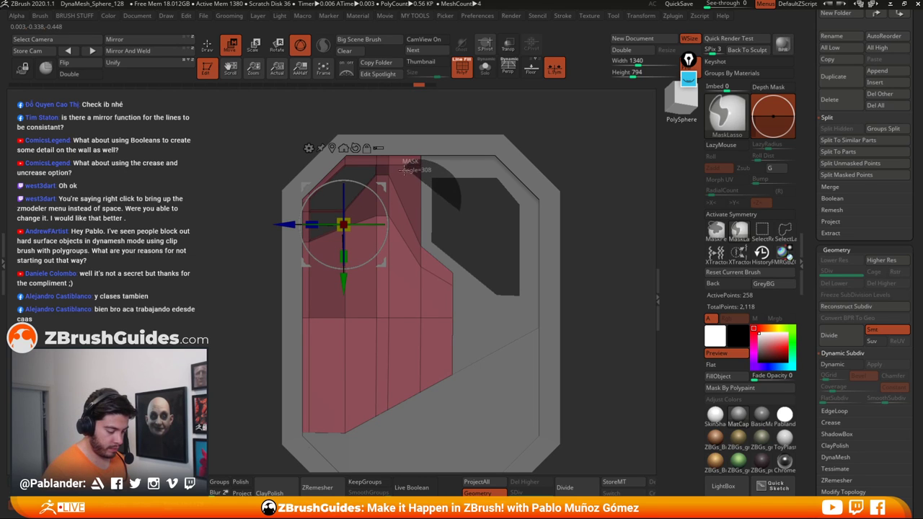
pyautogui.keyDown('ctrl'); pyautogui.moveTo(404, 170); pyautogui.dragTo(399, 180); pyautogui.keyUp('ctrl')
pyautogui.keyDown('ctrl'); pyautogui.moveTo(457, 213); pyautogui.dragTo(353, 205); pyautogui.keyUp('ctrl')
pyautogui.keyDown('ctrl'); pyautogui.click(346, 207); pyautogui.keyUp('ctrl')
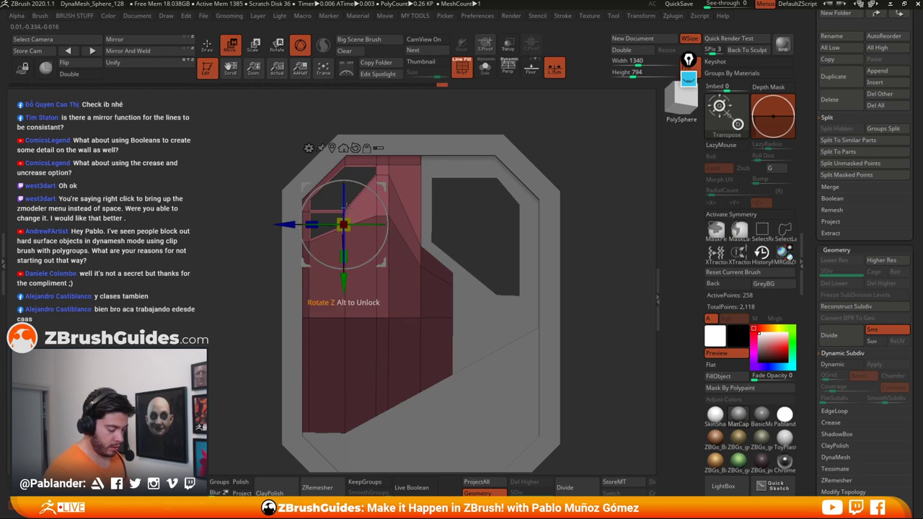
pyautogui.moveTo(343, 277); pyautogui.dragTo(343, 291)
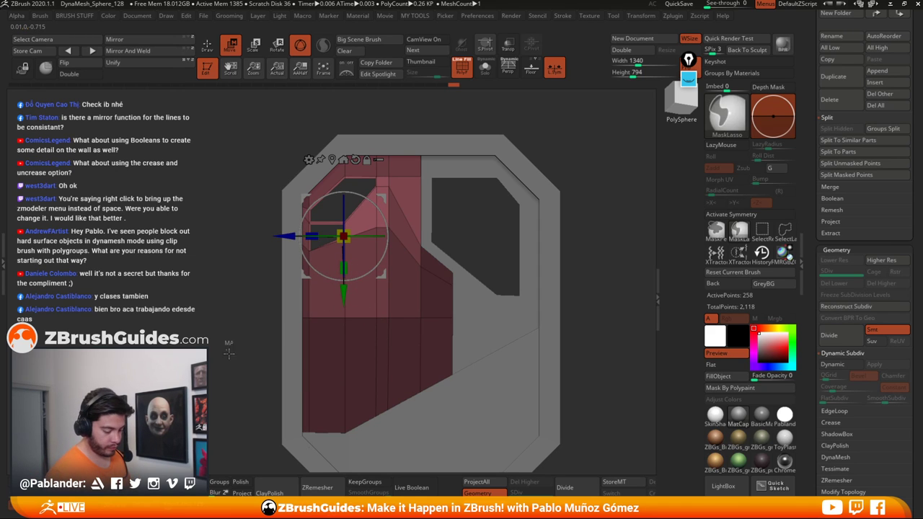
# Step: Isolate the panel and mask everything except the edge line running down the outer side of its small openings
pyautogui.keyDown('ctrl'); pyautogui.click(307, 130); pyautogui.keyUp('ctrl')
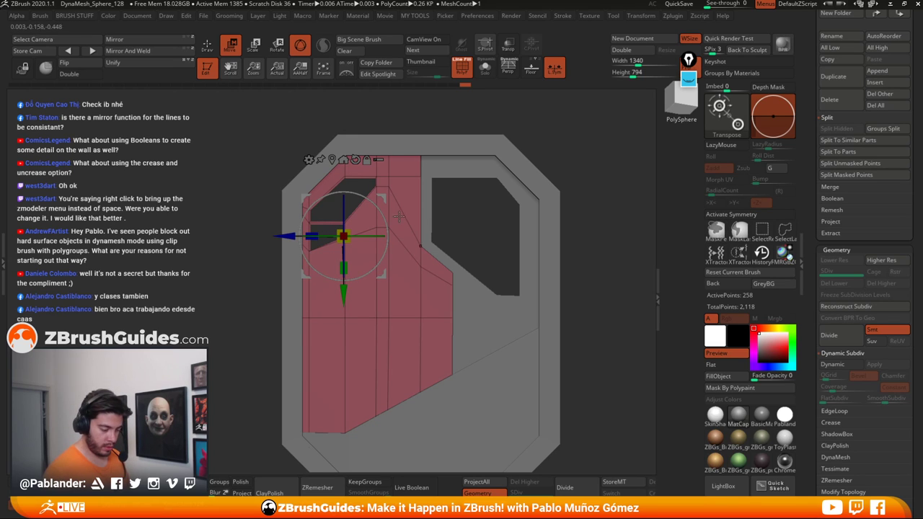
pyautogui.keyDown('ctrl'); pyautogui.moveTo(306, 103); pyautogui.dragTo(325, 469); pyautogui.keyUp('ctrl')
pyautogui.hotkey('ctrl', 'i')
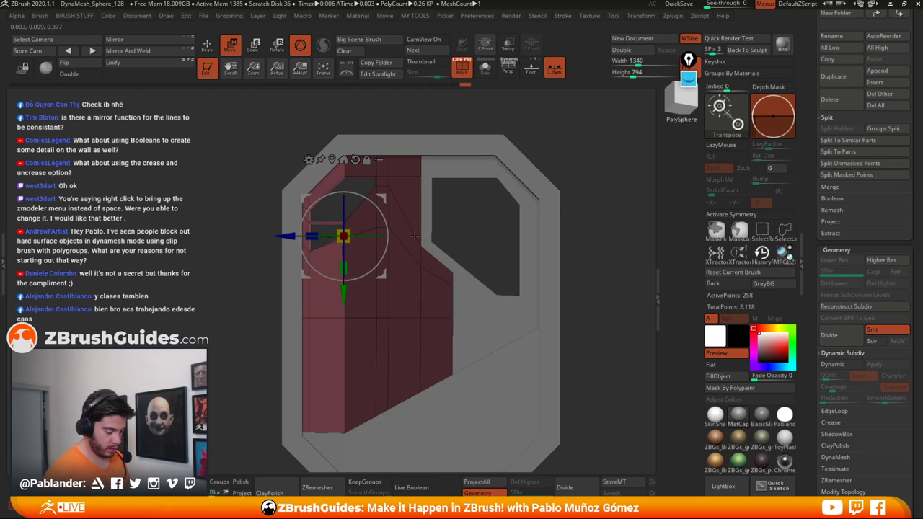
pyautogui.click(485, 68)
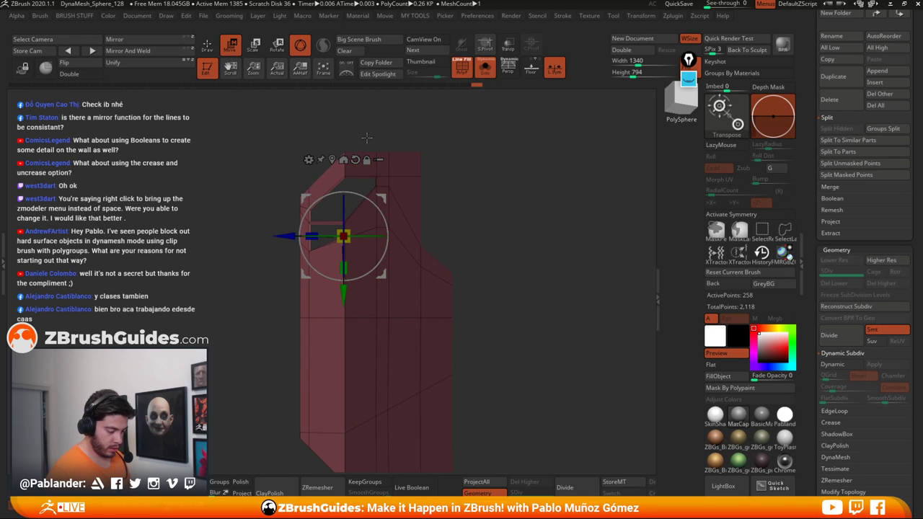
pyautogui.keyDown('ctrl'); pyautogui.moveTo(258, 156); pyautogui.dragTo(276, 191); pyautogui.keyUp('ctrl')
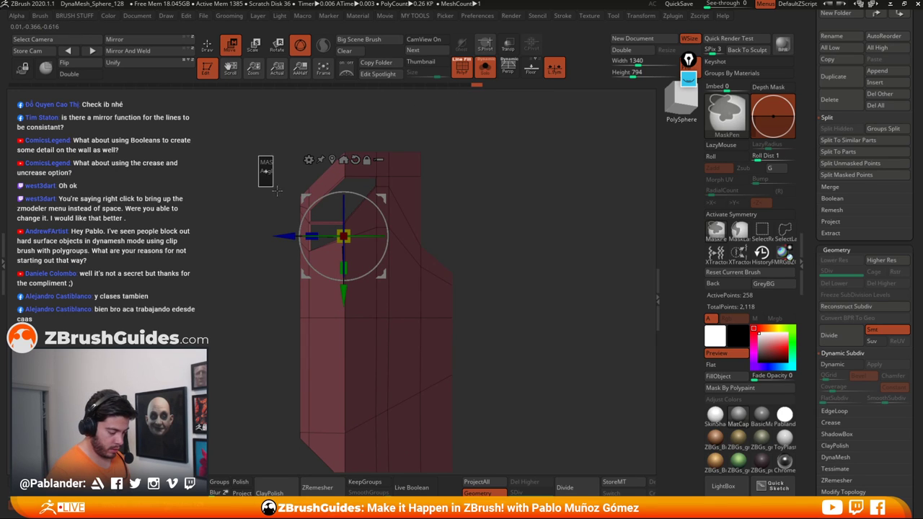
pyautogui.keyDown('ctrl'); pyautogui.click(468, 248); pyautogui.keyUp('ctrl')
pyautogui.keyDown('ctrl'); pyautogui.moveTo(334, 110); pyautogui.dragTo(302, 437); pyautogui.keyUp('ctrl')
pyautogui.keyDown('ctrl'); pyautogui.click(260, 317); pyautogui.keyUp('ctrl')
# Step: Move the unmasked edge line beside the small openings slightly inward, away from the frame, and show the whole door again
pyautogui.keyDown('ctrl'); pyautogui.moveTo(294, 147); pyautogui.dragTo(318, 192); pyautogui.keyUp('ctrl')
pyautogui.keyDown('ctrl'); pyautogui.moveTo(504, 207); pyautogui.dragTo(515, 216); pyautogui.keyUp('ctrl')
pyautogui.moveTo(279, 235); pyautogui.dragTo(292, 235)
pyautogui.hotkey('ctrl', 'z')
pyautogui.keyDown('ctrl'); pyautogui.click(524, 221); pyautogui.keyUp('ctrl')
pyautogui.click(481, 68)
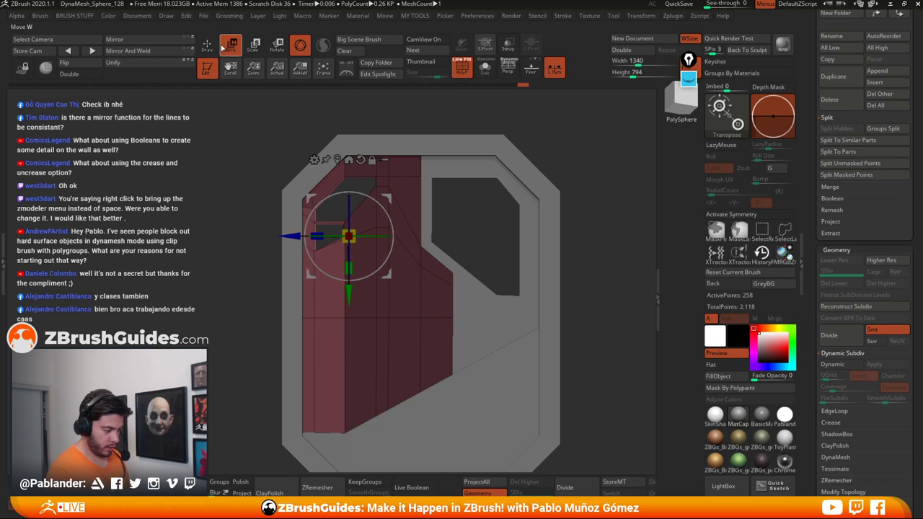
# Step: Lasso the sloped lower edge of the lower small opening, move it up about 0.005 and clear the mask
pyautogui.click(207, 46)
pyautogui.moveTo(358, 274)
pyautogui.keyDown('ctrl'); pyautogui.mouseDown(button='right')
pyautogui.moveTo(358, 350)
pyautogui.moveTo(356, 265)
pyautogui.moveTo(362, 296)
pyautogui.moveTo(369, 219)
pyautogui.mouseUp(button='right'); pyautogui.keyUp('ctrl')
pyautogui.keyDown('ctrl'); pyautogui.moveTo(371, 214); pyautogui.dragTo(340, 273); pyautogui.keyUp('ctrl')
pyautogui.press('w')
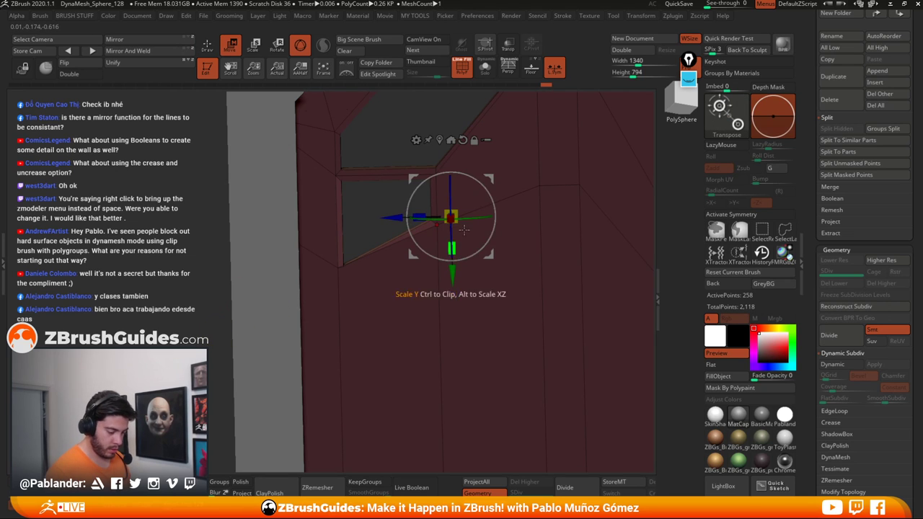
pyautogui.moveTo(451, 271); pyautogui.dragTo(451, 264)
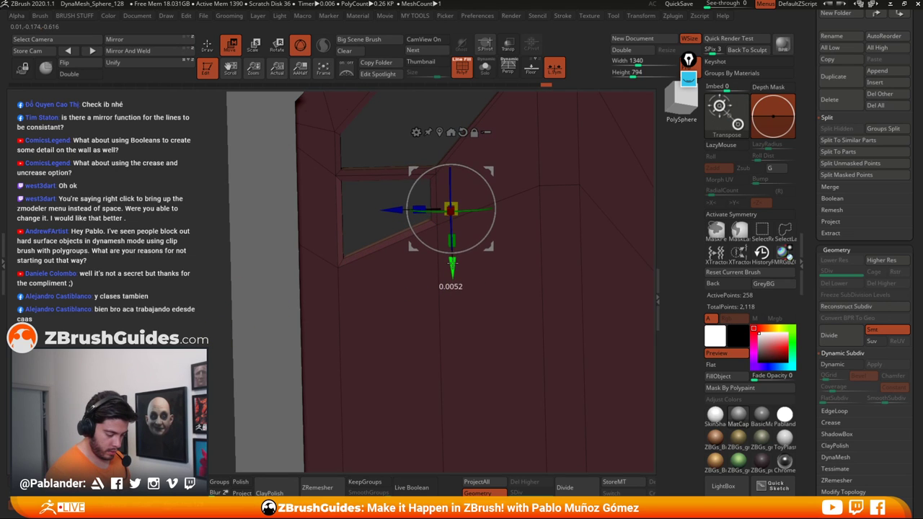
pyautogui.moveTo(303, 319)
pyautogui.keyDown('ctrl'); pyautogui.mouseDown(button='right')
pyautogui.moveTo(173, 203)
pyautogui.moveTo(211, 203)
pyautogui.mouseUp(button='right'); pyautogui.keyUp('ctrl')
pyautogui.press('q')
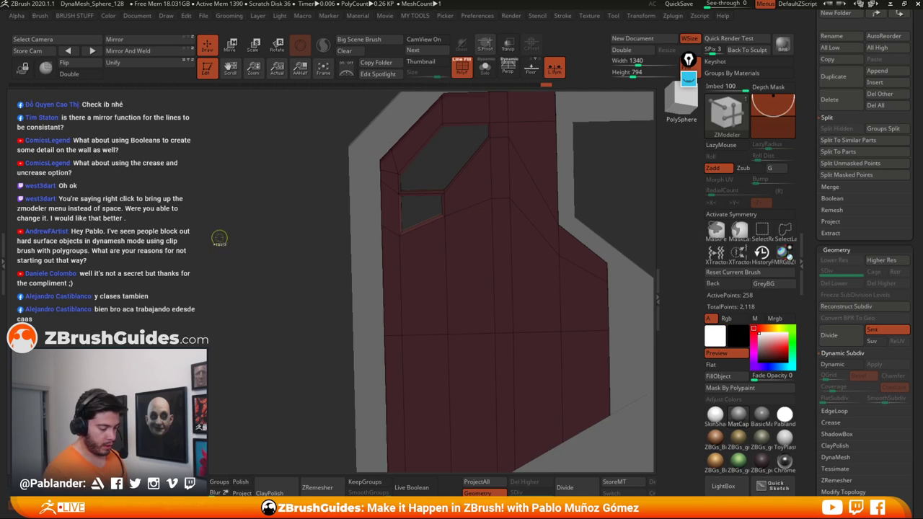
pyautogui.keyDown('ctrl'); pyautogui.moveTo(219, 238); pyautogui.dragTo(281, 317); pyautogui.keyUp('ctrl')
pyautogui.keyDown('ctrl'); pyautogui.moveTo(293, 332); pyautogui.dragTo(273, 288, button='right'); pyautogui.keyUp('ctrl')
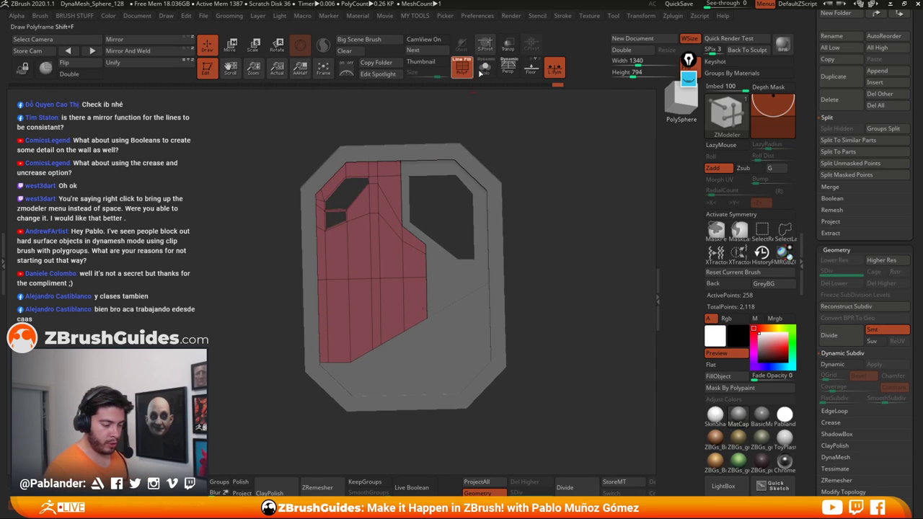
# Step: Hide the polyframe, turn on Dynamic Subdiv for the panel with the two small openings and set Coverage to about 0.0066
pyautogui.click(483, 68)
pyautogui.click(484, 69)
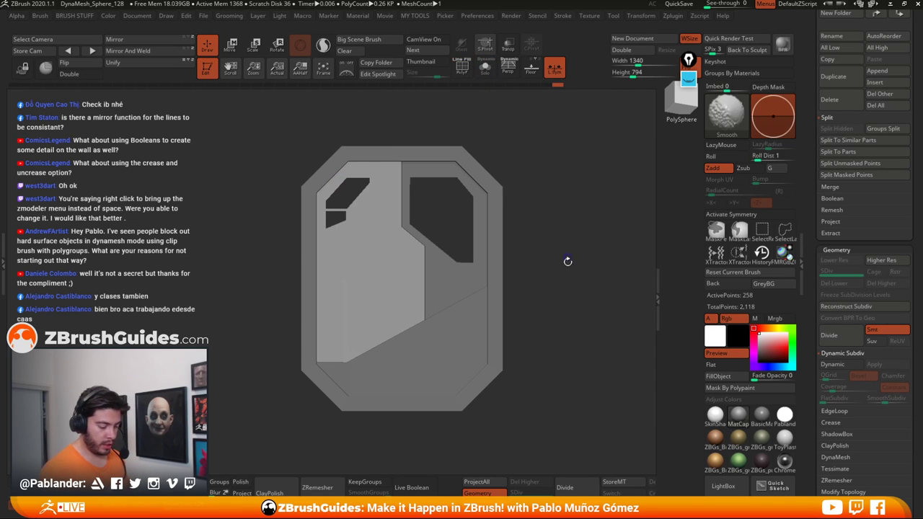
pyautogui.click(835, 365)
pyautogui.moveTo(554, 269); pyautogui.dragTo(364, 213)
pyautogui.keyDown('ctrl'); pyautogui.moveTo(364, 213); pyautogui.dragTo(397, 278, button='right'); pyautogui.keyUp('ctrl')
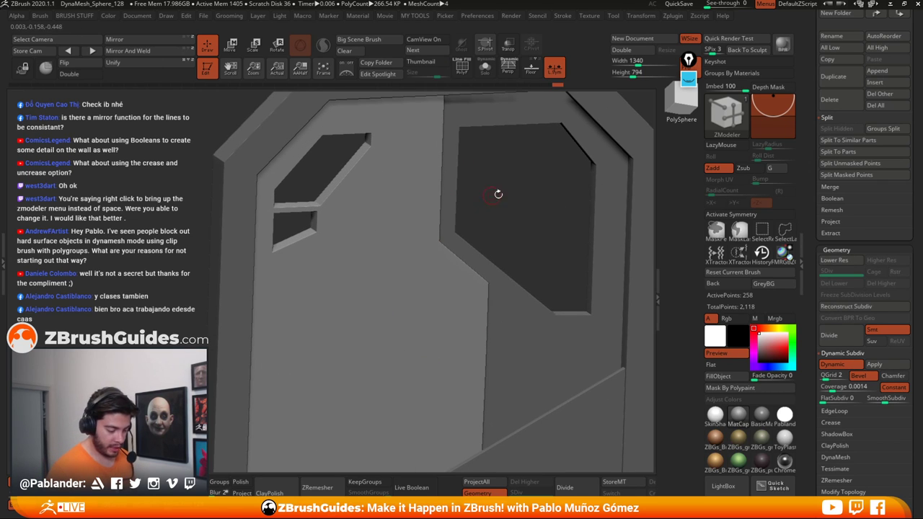
pyautogui.scroll(-2, 828, 412)
pyautogui.moveTo(829, 334); pyautogui.dragTo(834, 336)
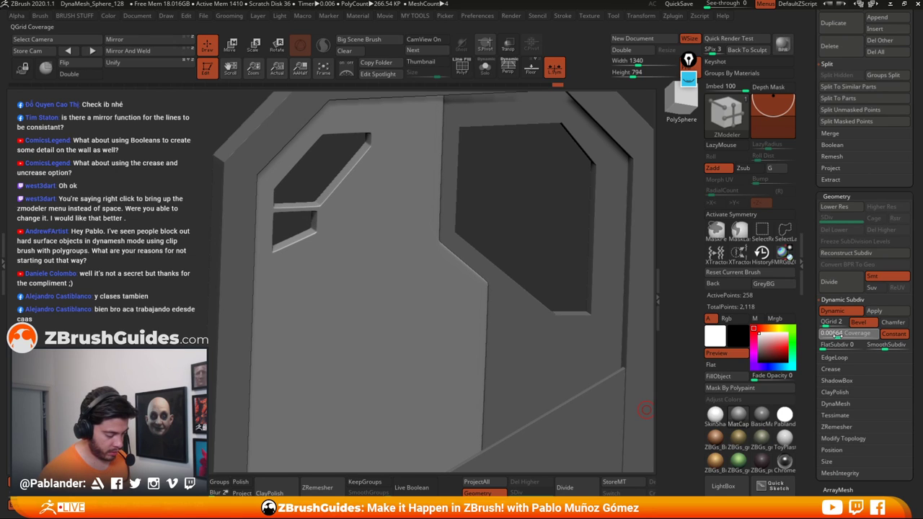
# Step: Turn on Dynamic Subdiv for PM3D_Cube3D_7, the large-window panel, and set its Coverage to about 0.0058
pyautogui.keyDown('alt'); pyautogui.click(615, 358); pyautogui.keyUp('alt')
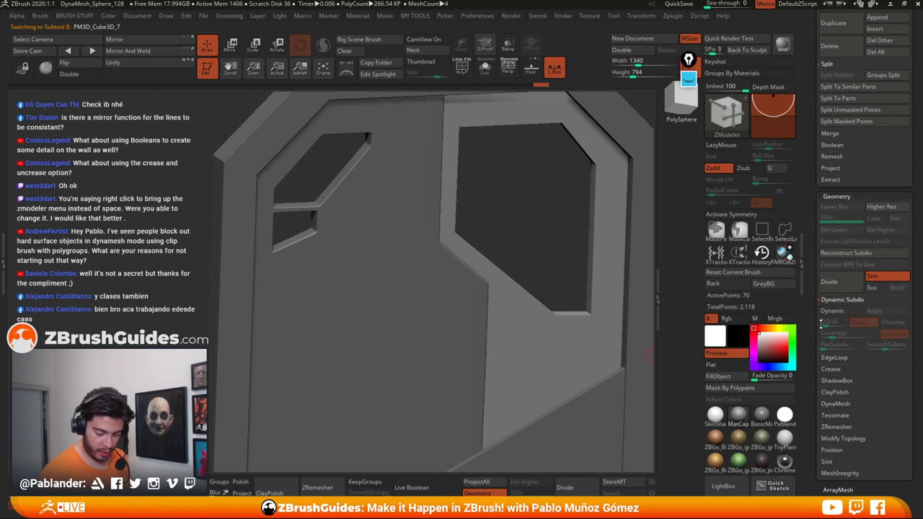
pyautogui.click(841, 311)
pyautogui.moveTo(842, 333); pyautogui.dragTo(839, 333)
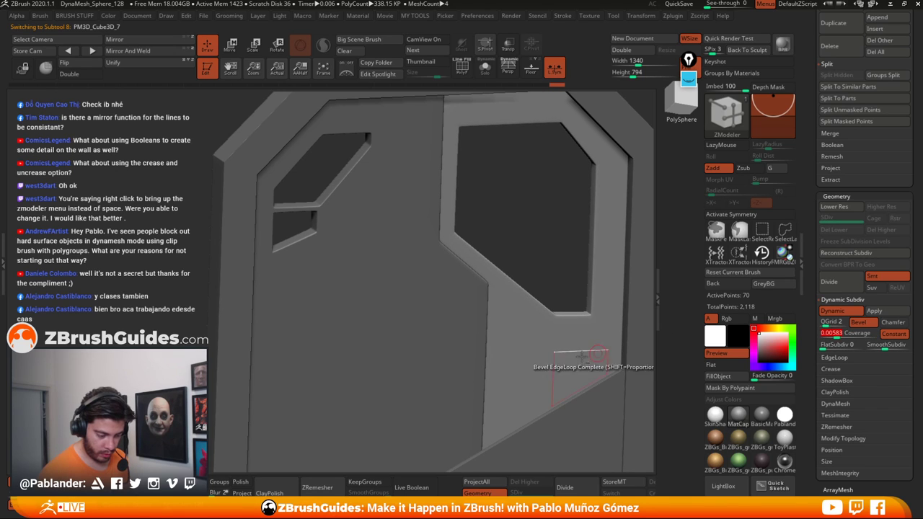
# Step: Turn on Dynamic Subdiv for PM3D_Cube3D_8, the lower panel, and raise its bevel Coverage
pyautogui.keyDown('ctrl'); pyautogui.moveTo(581, 351); pyautogui.dragTo(562, 320, button='right'); pyautogui.keyUp('ctrl')
pyautogui.keyDown('alt'); pyautogui.click(562, 319); pyautogui.keyUp('alt')
pyautogui.click(853, 314)
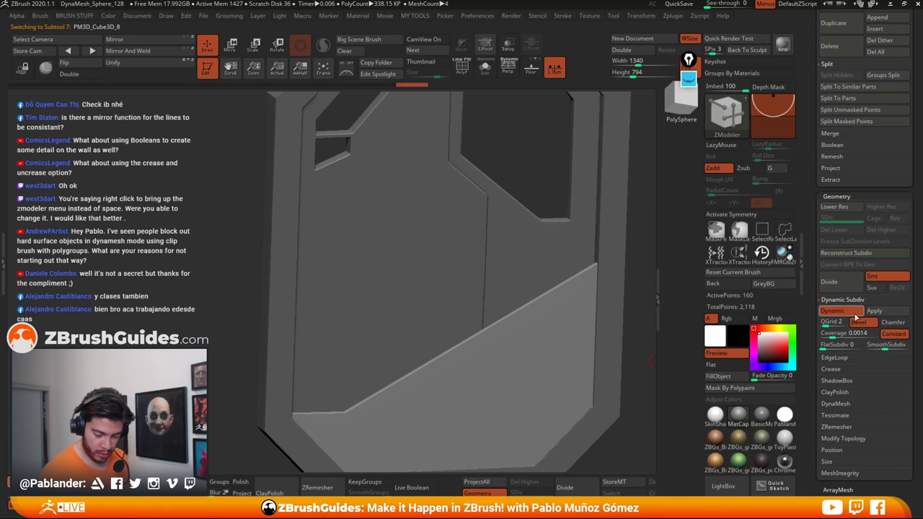
pyautogui.moveTo(835, 334); pyautogui.dragTo(839, 333)
# Step: Select the outer frame PM3D_Cube3D_6 and show its polyframe to expose the edges of its inner wall
pyautogui.keyDown('ctrl'); pyautogui.moveTo(640, 344); pyautogui.dragTo(556, 282, button='right'); pyautogui.keyUp('ctrl')
pyautogui.keyDown('alt'); pyautogui.click(519, 232); pyautogui.keyUp('alt')
pyautogui.moveTo(568, 252)
pyautogui.mouseDown(button='right')
pyautogui.moveTo(594, 255)
pyautogui.moveTo(582, 244)
pyautogui.mouseUp(button='right')
pyautogui.moveTo(582, 244); pyautogui.dragTo(554, 245)
pyautogui.keyDown('ctrl'); pyautogui.moveTo(554, 245); pyautogui.dragTo(490, 132, button='right'); pyautogui.keyUp('ctrl')
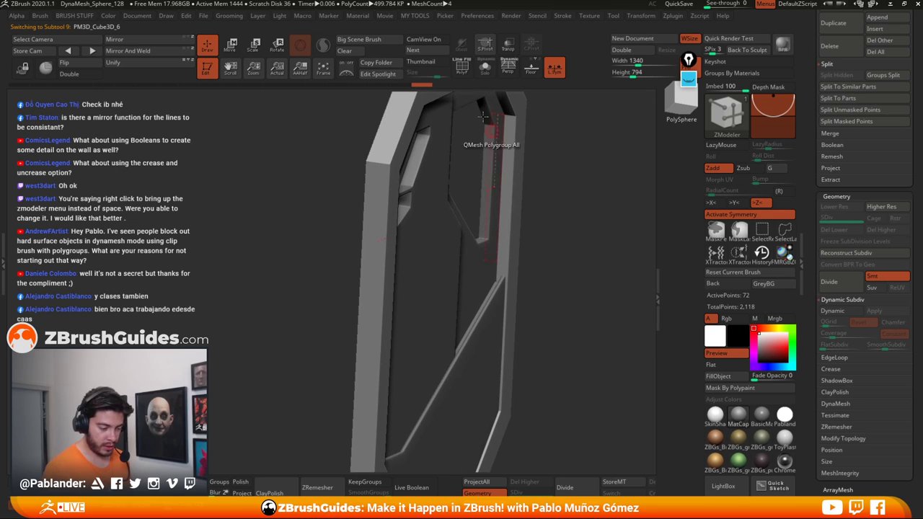
pyautogui.click(461, 66)
pyautogui.moveTo(581, 201); pyautogui.dragTo(498, 296)
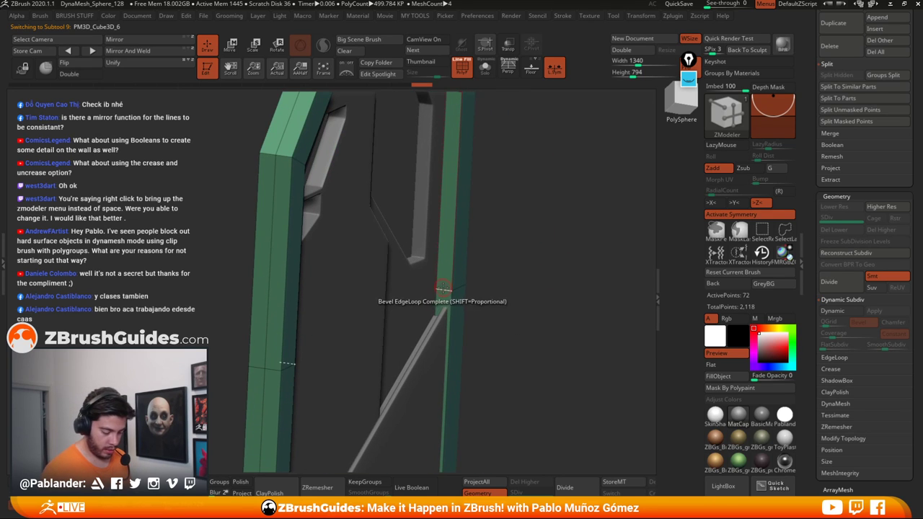
# Step: Set the ZModeler edge action to Insert with Multiple EdgeLoops and add an edge loop around the frame's inner wall
pyautogui.press('space')
pyautogui.click(418, 240)
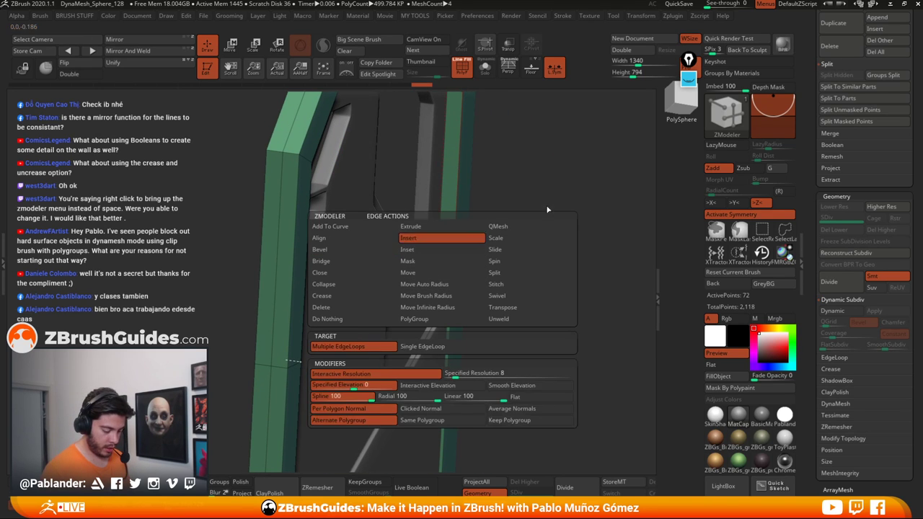
pyautogui.press('space')
pyautogui.click(423, 251)
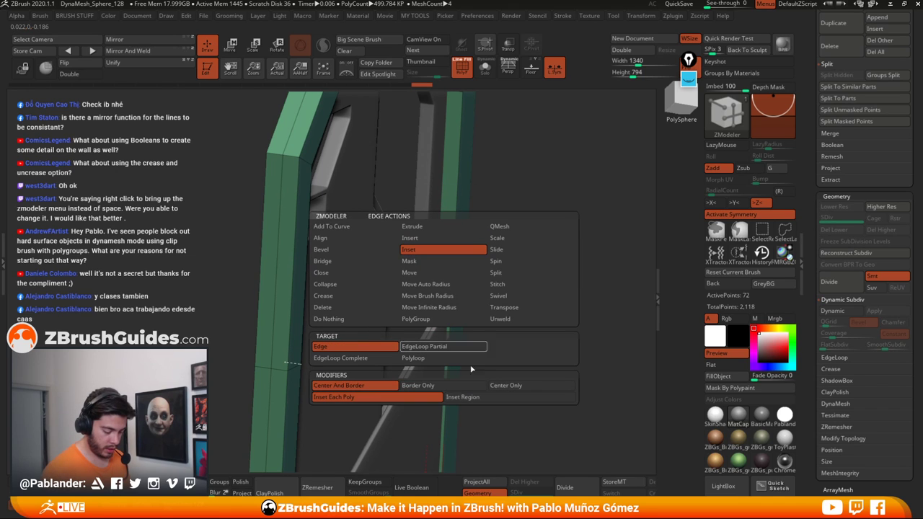
pyautogui.click(423, 239)
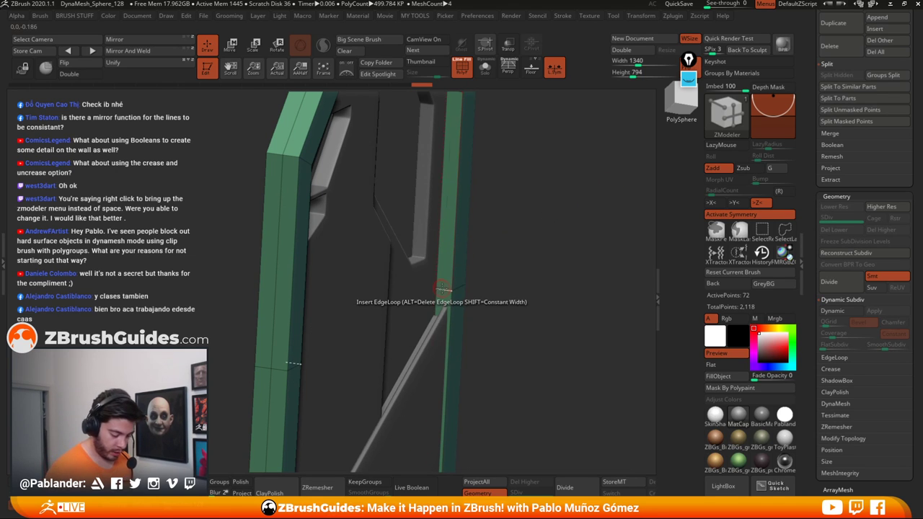
pyautogui.click(445, 289)
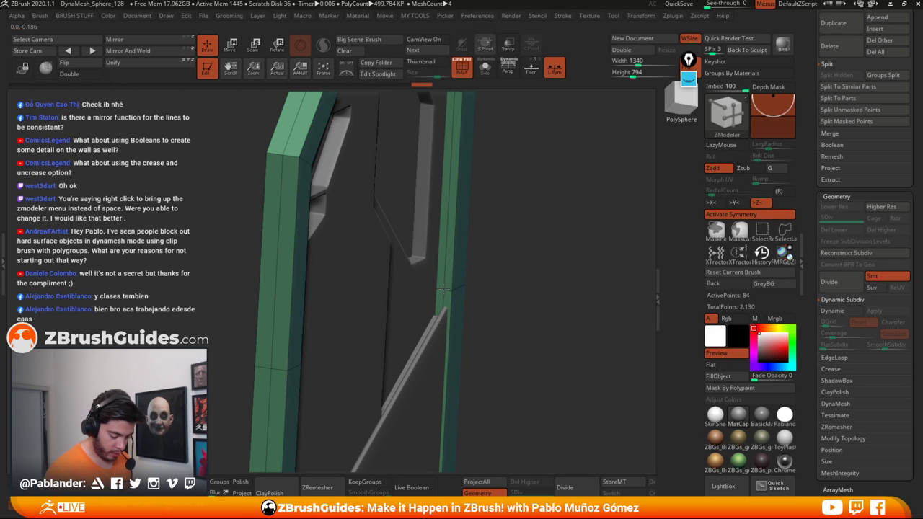
# Step: Scale the outer frame along X to make it deeper
pyautogui.moveTo(484, 286); pyautogui.dragTo(508, 304)
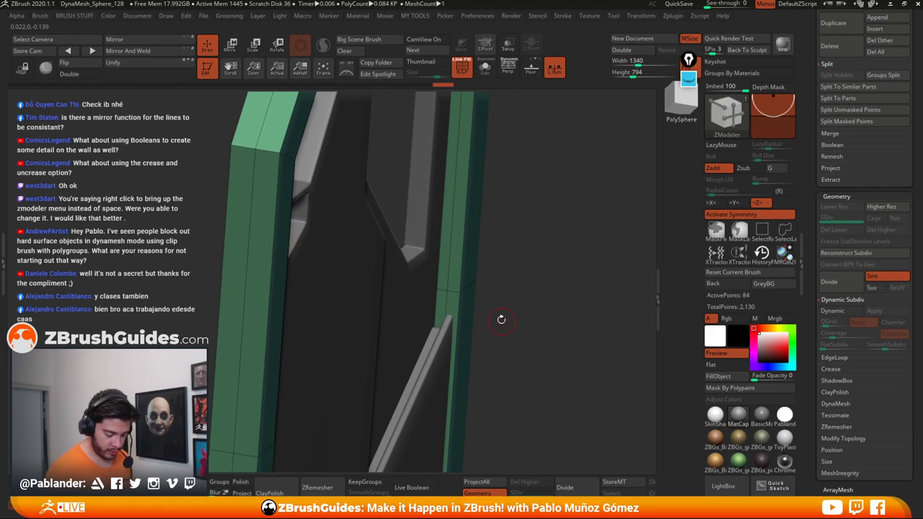
pyautogui.moveTo(447, 311); pyautogui.dragTo(486, 289, button='right')
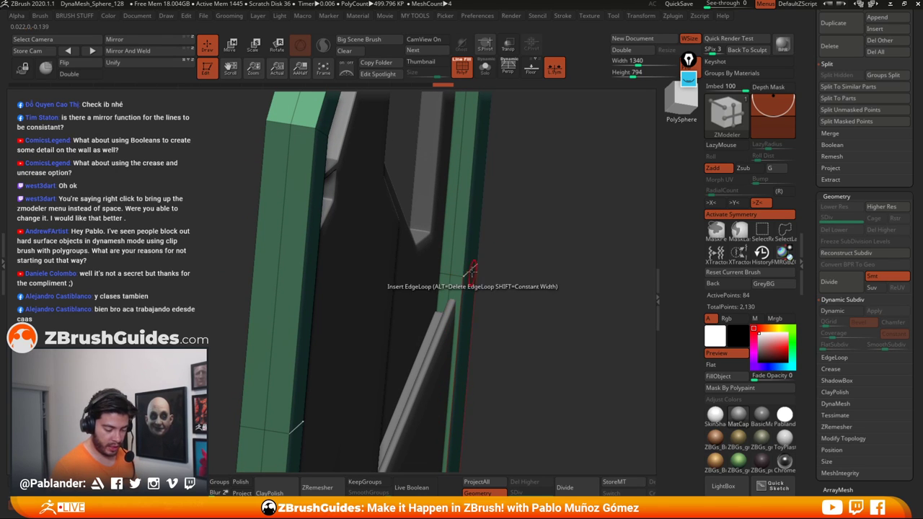
pyautogui.click(237, 46)
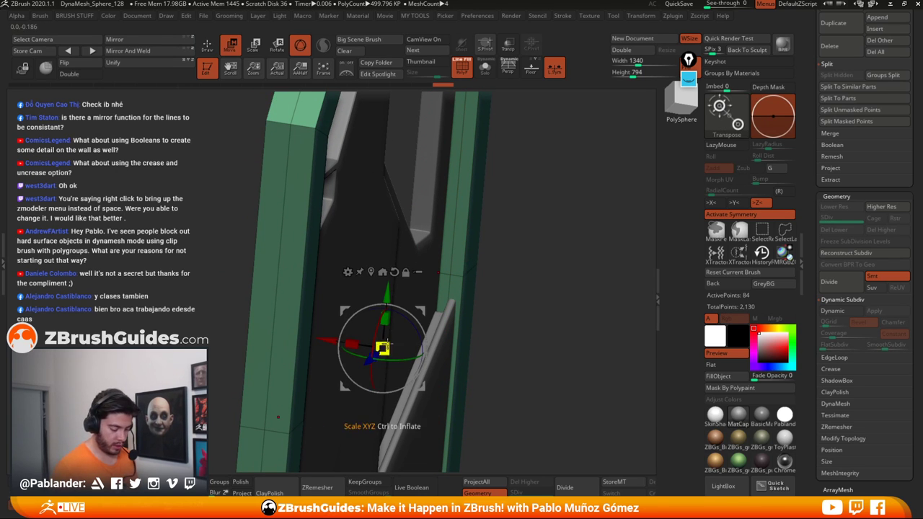
pyautogui.moveTo(351, 343); pyautogui.dragTo(293, 334)
pyautogui.moveTo(330, 338)
pyautogui.mouseDown()
pyautogui.moveTo(355, 333)
pyautogui.moveTo(330, 340)
pyautogui.mouseUp()
pyautogui.press('q')
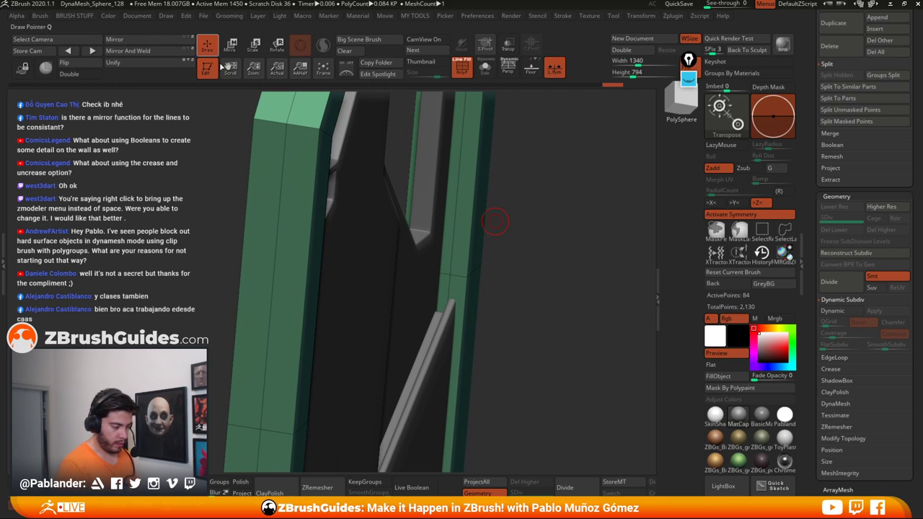
# Step: Insert more edge loops around the outer frame's inner wall and isolate the frame
pyautogui.click(458, 274)
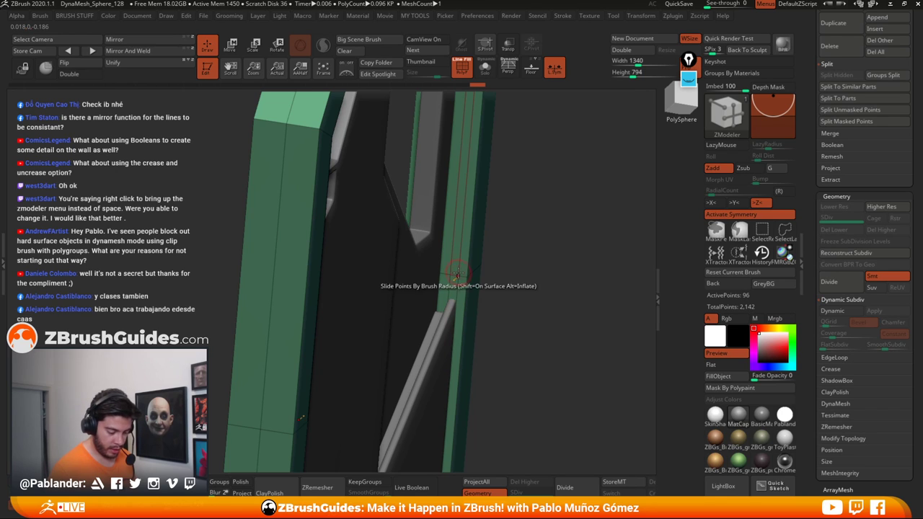
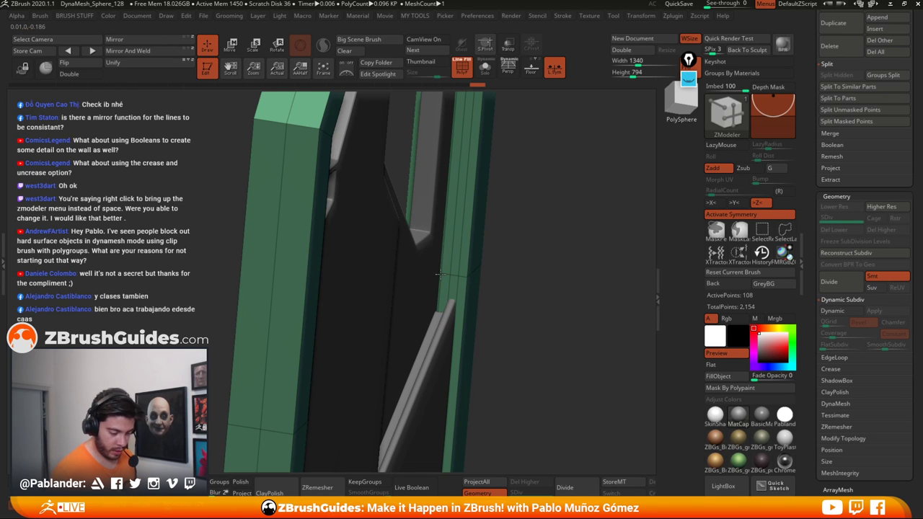
pyautogui.moveTo(520, 284); pyautogui.dragTo(353, 183)
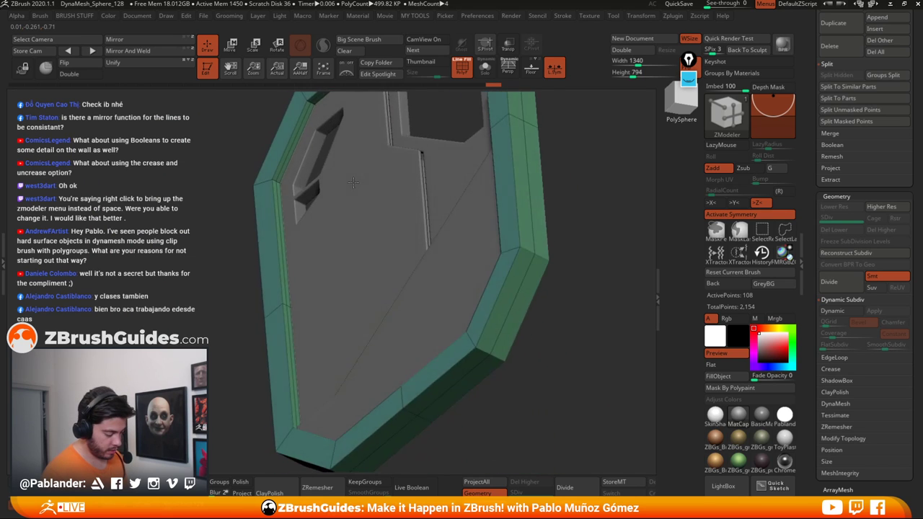
pyautogui.keyDown('alt'); pyautogui.moveTo(353, 182); pyautogui.dragTo(448, 121, button='right'); pyautogui.keyUp('alt')
pyautogui.click(485, 69)
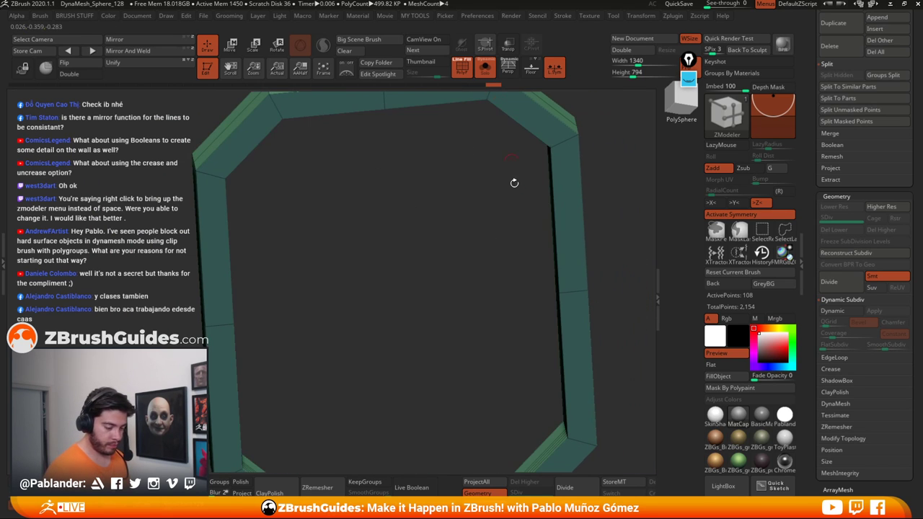
pyautogui.moveTo(514, 182)
pyautogui.mouseDown()
pyautogui.moveTo(422, 276)
pyautogui.moveTo(498, 331)
pyautogui.moveTo(550, 290)
pyautogui.moveTo(488, 302)
pyautogui.moveTo(531, 257)
pyautogui.moveTo(409, 225)
pyautogui.mouseUp()
pyautogui.keyDown('alt'); pyautogui.moveTo(490, 231); pyautogui.dragTo(538, 289, button='right'); pyautogui.keyUp('alt')
pyautogui.keyDown('ctrl'); pyautogui.moveTo(527, 252); pyautogui.dragTo(538, 265, button='right'); pyautogui.keyUp('ctrl')
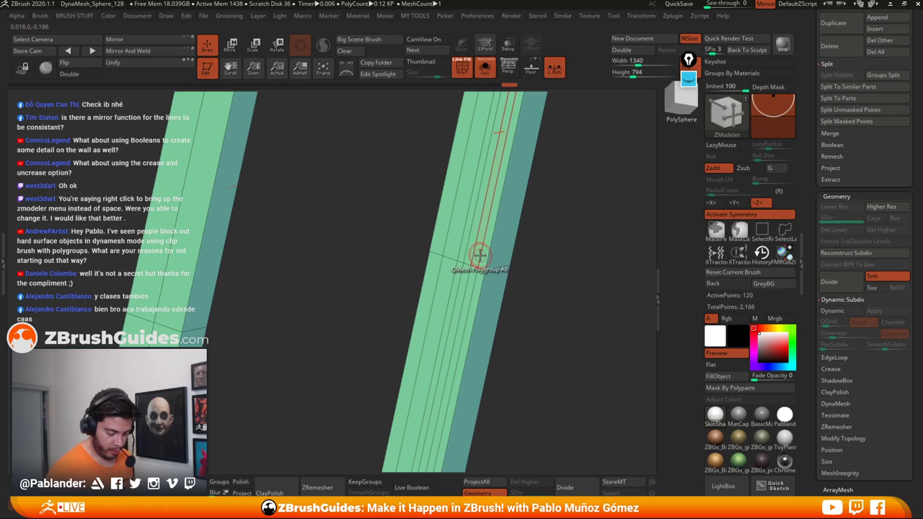
# Step: Try to bevel polygons on the outer frame's inner wall with the ZModeler Bevel polygon action
pyautogui.moveTo(480, 251); pyautogui.dragTo(477, 260, button='right')
pyautogui.press('space')
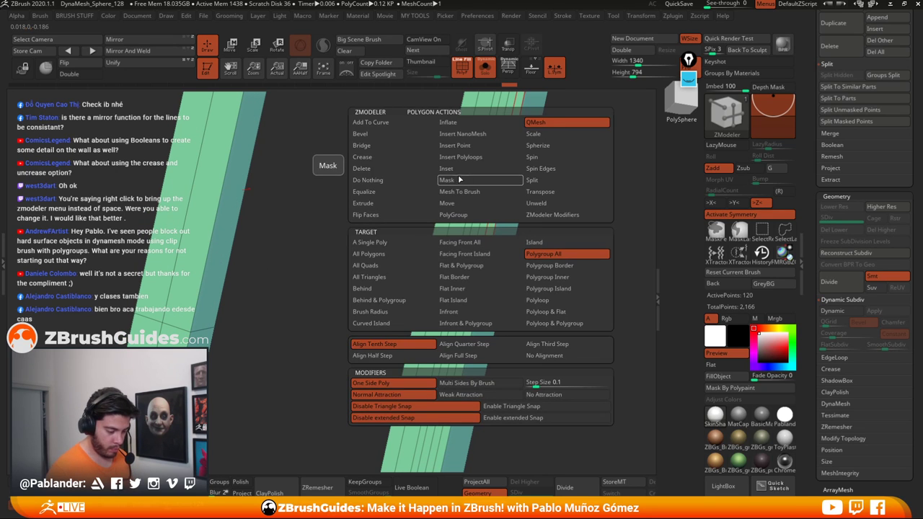
pyautogui.click(380, 146)
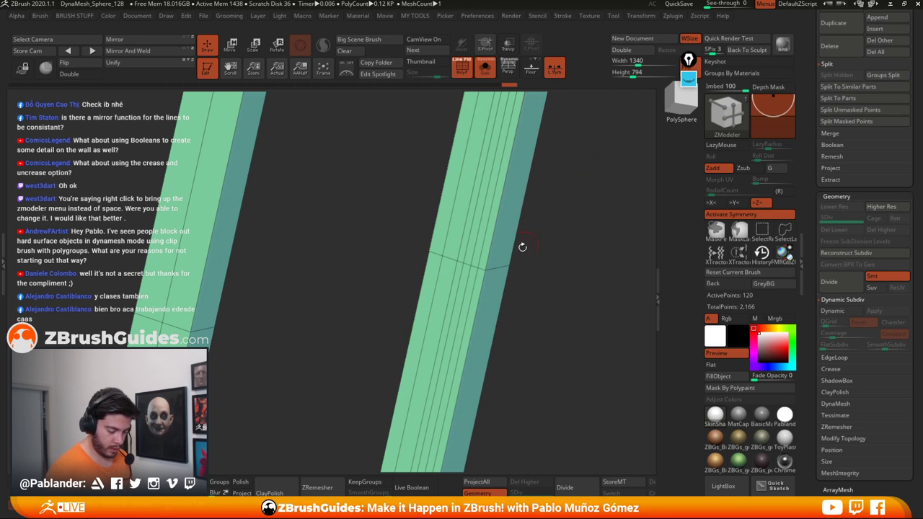
pyautogui.click(475, 277)
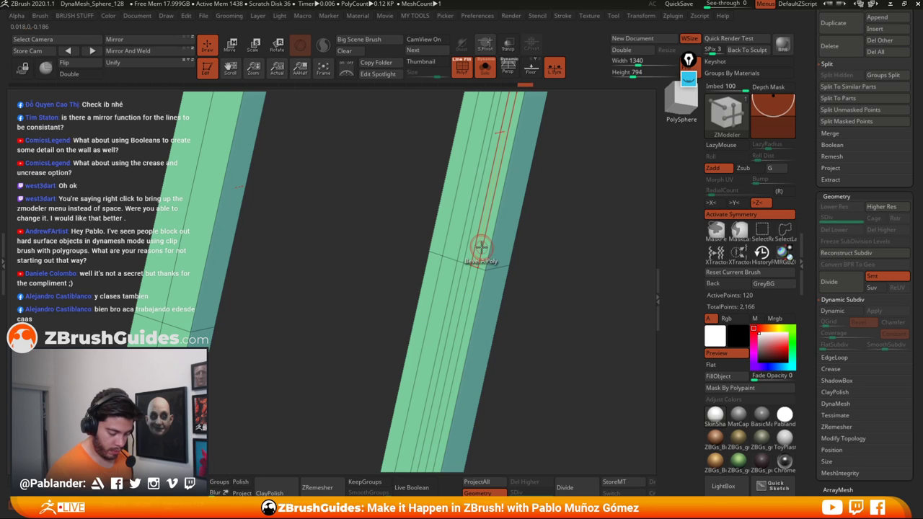
pyautogui.click(481, 248)
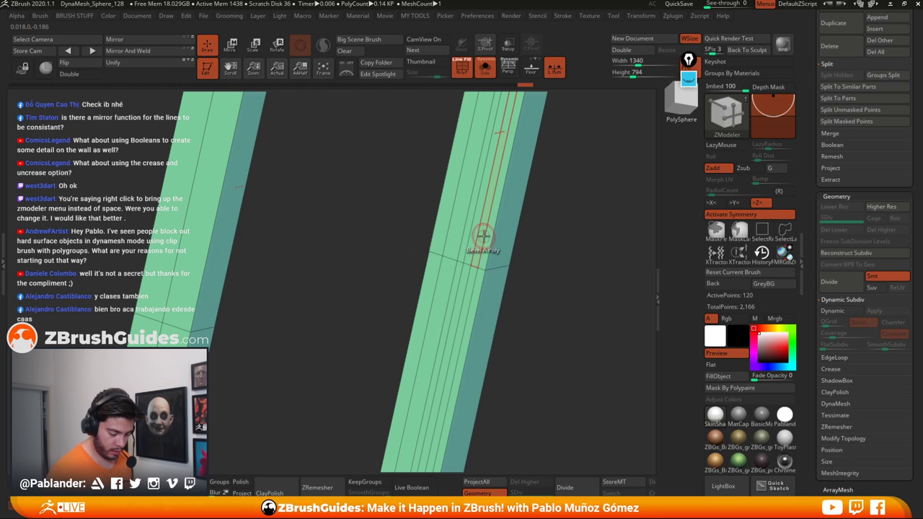
pyautogui.hotkey('ctrl', 'z')
pyautogui.hotkey('ctrl', 'z')
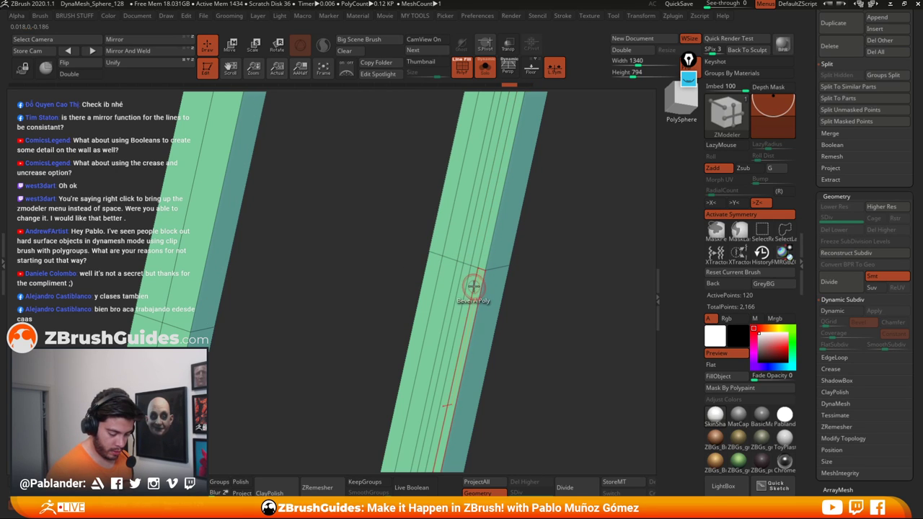
# Step: Set the ZModeler edge action to Bevel and bevel the three edge loops on the frame's inner wall into strips
pyautogui.press('space')
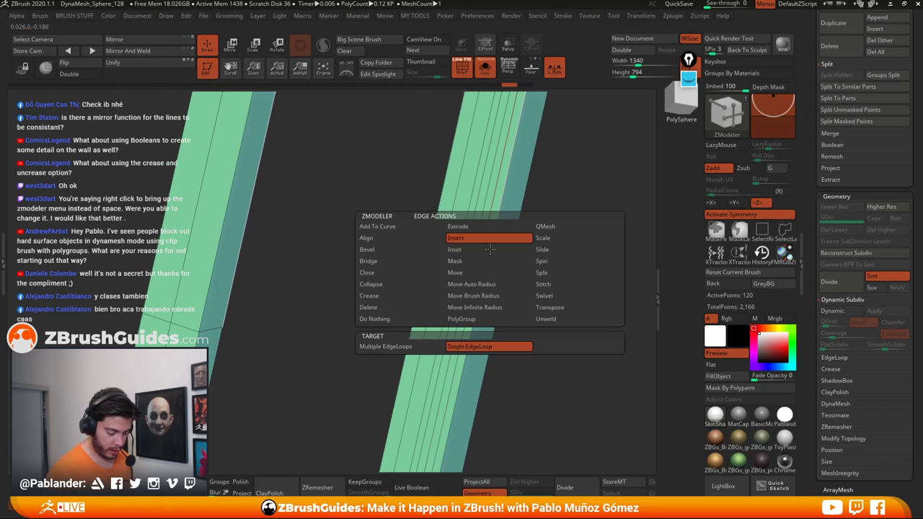
pyautogui.click(395, 250)
pyautogui.moveTo(487, 226); pyautogui.dragTo(486, 229)
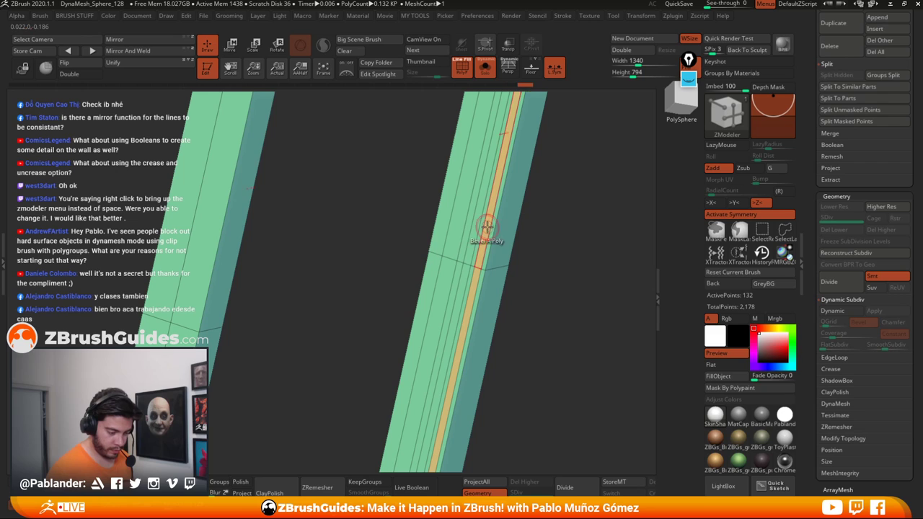
pyautogui.moveTo(470, 228); pyautogui.dragTo(470, 235)
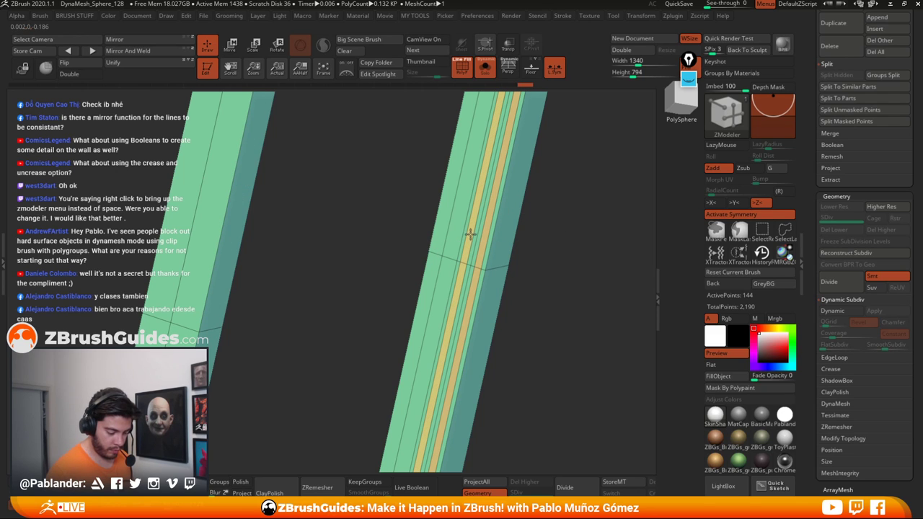
pyautogui.click(470, 236)
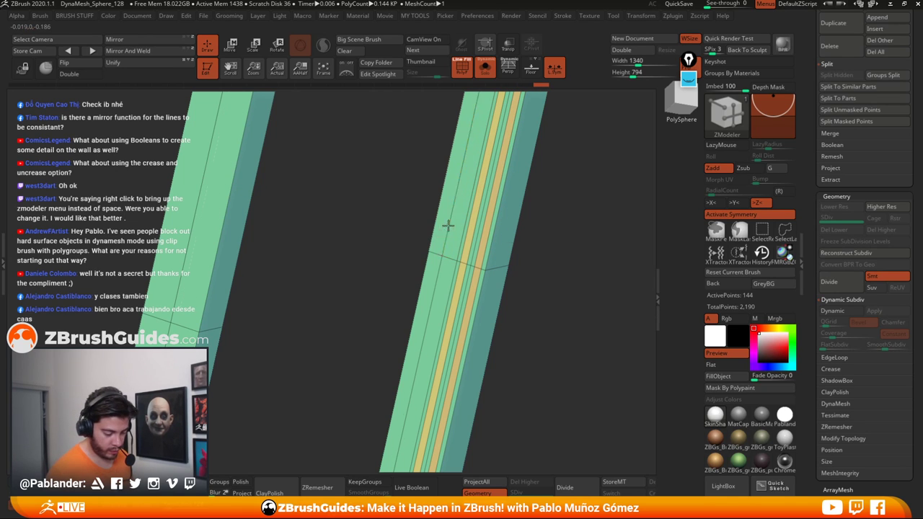
pyautogui.moveTo(448, 224); pyautogui.dragTo(446, 243)
# Step: Set the polygon action to QMesh and push the three beveled strips of the frame's inner wall in as grooves
pyautogui.press('space')
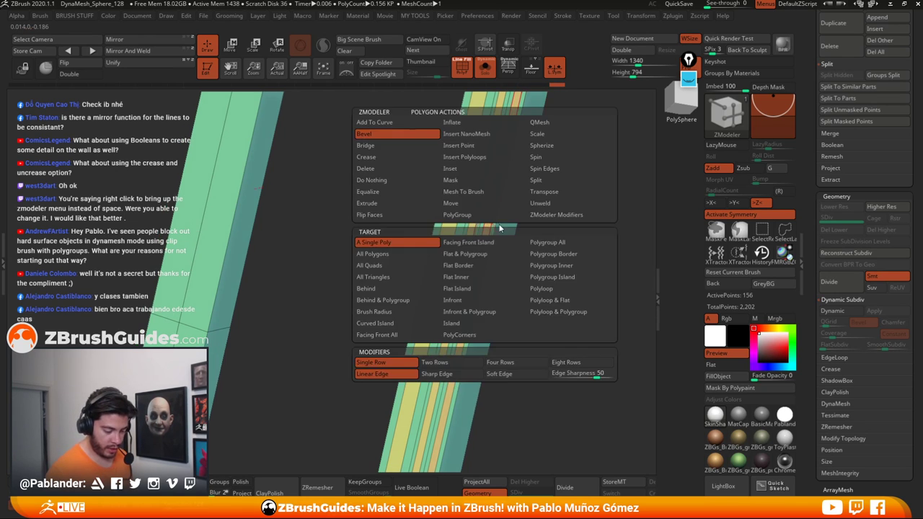
pyautogui.click(549, 127)
pyautogui.moveTo(632, 111); pyautogui.dragTo(554, 185)
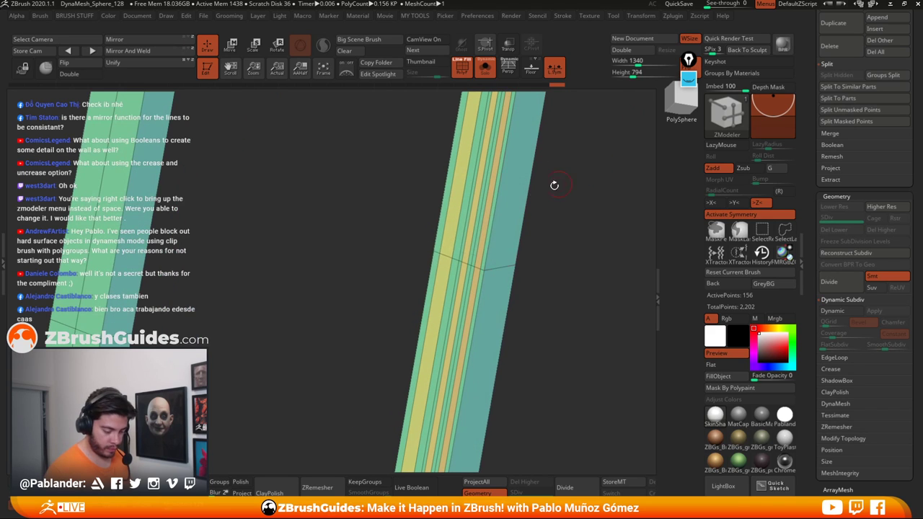
pyautogui.click(481, 232)
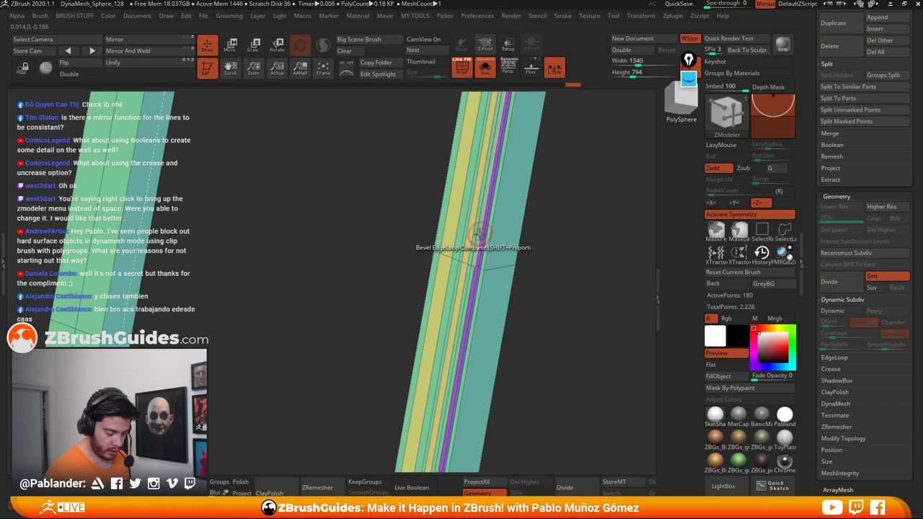
pyautogui.click(470, 238)
pyautogui.click(472, 238)
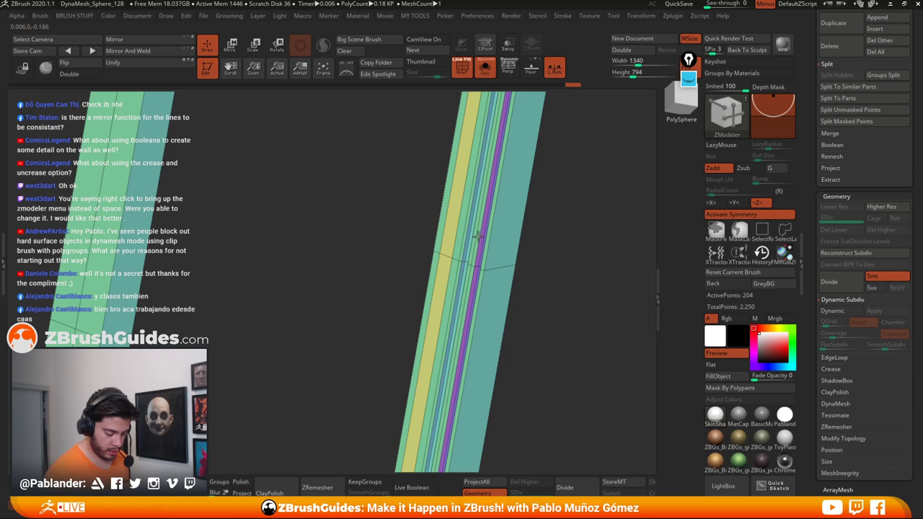
pyautogui.click(478, 237)
pyautogui.click(449, 231)
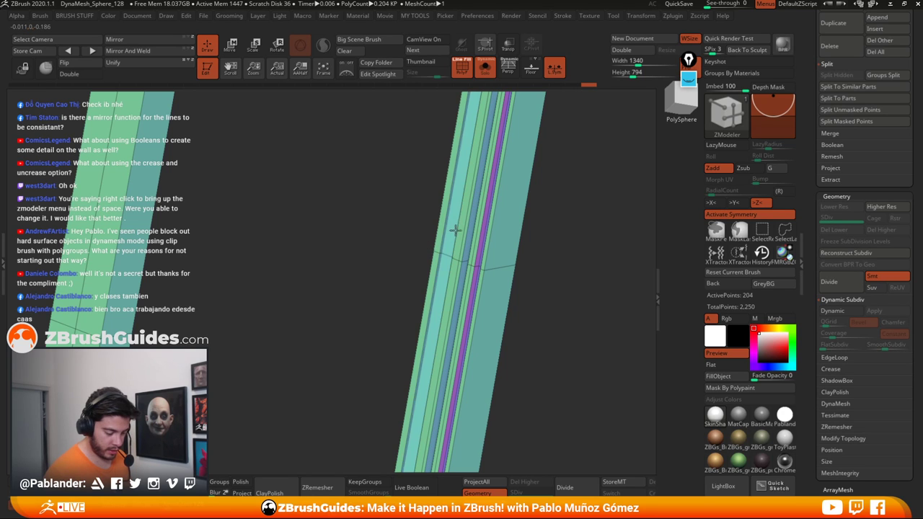
pyautogui.keyDown('alt'); pyautogui.moveTo(525, 243); pyautogui.dragTo(550, 249); pyautogui.keyUp('alt')
# Step: Enable Dynamic Subdiv on the outer frame and show the full door without its polyframe
pyautogui.click(832, 310)
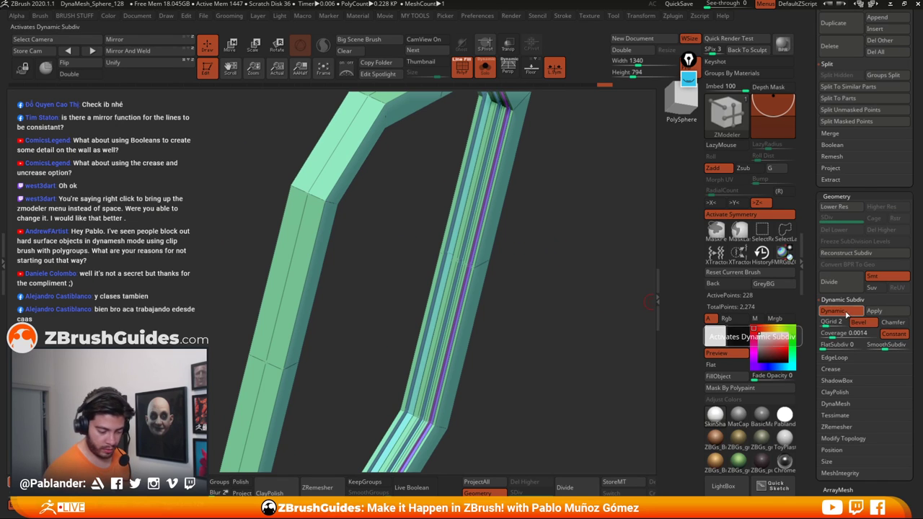
pyautogui.moveTo(572, 324); pyautogui.dragTo(504, 220)
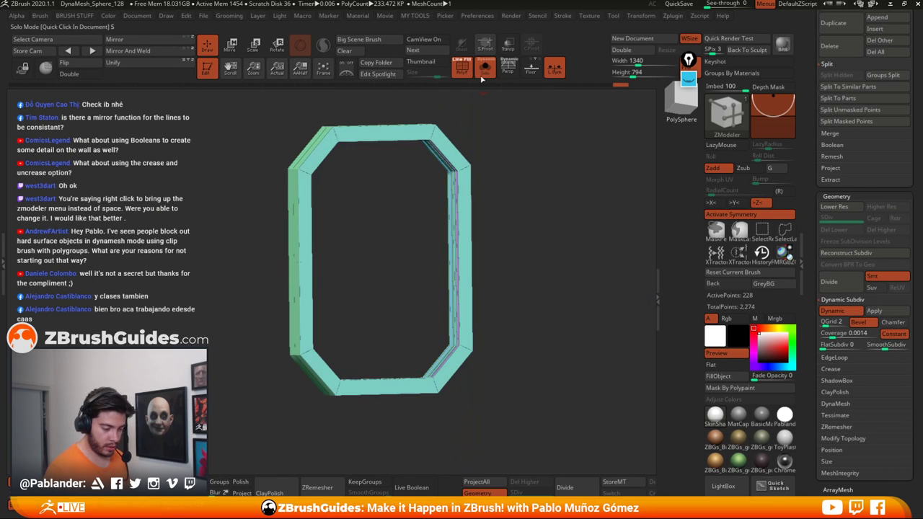
pyautogui.click(483, 71)
pyautogui.click(462, 70)
# Step: Apply the basic material and bring the door's subtool list into view
pyautogui.moveTo(532, 184); pyautogui.dragTo(512, 139)
pyautogui.click(756, 418)
pyautogui.moveTo(548, 295); pyautogui.dragTo(513, 289)
pyautogui.moveTo(812, 180); pyautogui.dragTo(813, 303)
pyautogui.moveTo(555, 301); pyautogui.dragTo(563, 307)
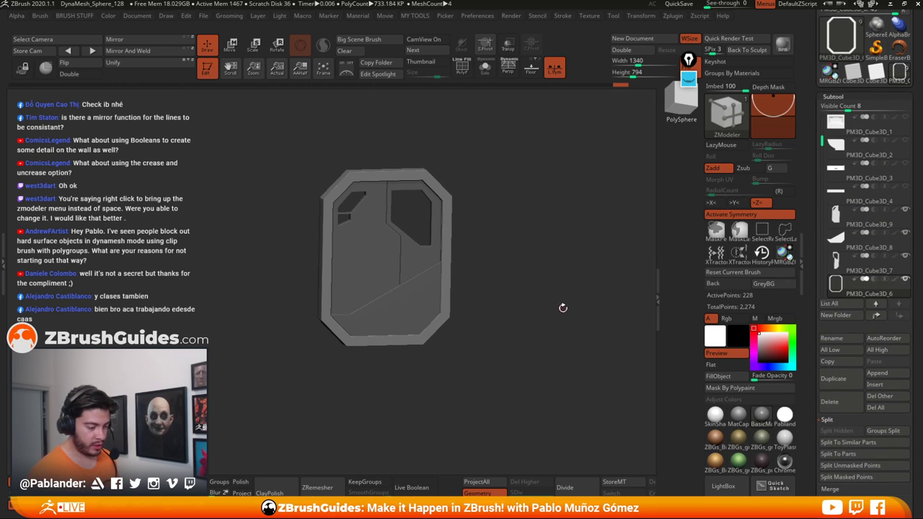
# Step: Turn on solo mode and the polyframe, and select the door panel subtool PM3D_Cube3D_9
pyautogui.click(484, 69)
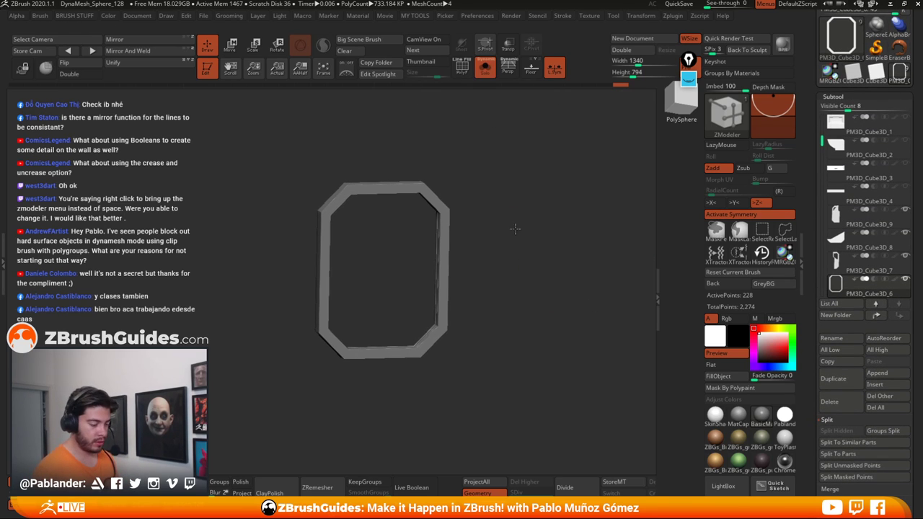
pyautogui.click(461, 69)
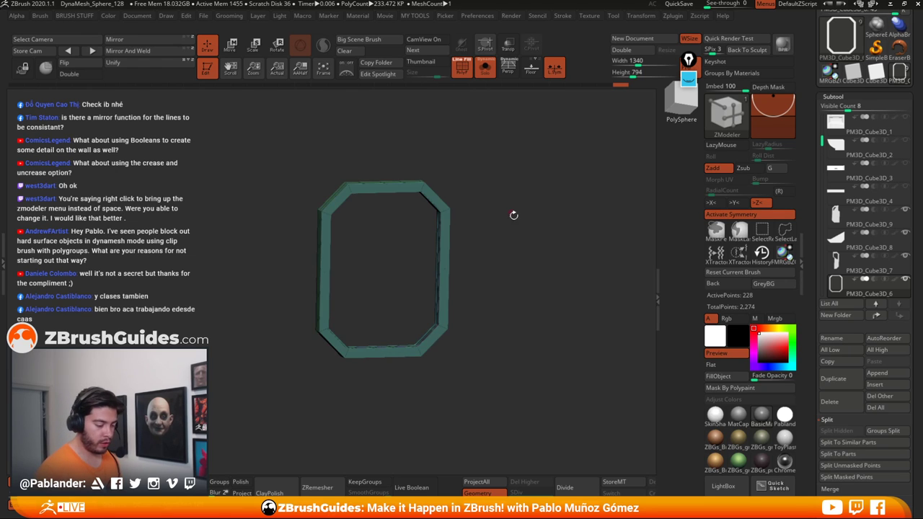
pyautogui.moveTo(475, 216)
pyautogui.mouseDown()
pyautogui.moveTo(555, 227)
pyautogui.moveTo(559, 271)
pyautogui.moveTo(538, 235)
pyautogui.moveTo(544, 253)
pyautogui.moveTo(537, 242)
pyautogui.moveTo(618, 260)
pyautogui.moveTo(548, 287)
pyautogui.moveTo(548, 242)
pyautogui.moveTo(445, 223)
pyautogui.moveTo(523, 263)
pyautogui.mouseUp()
pyautogui.click(865, 216)
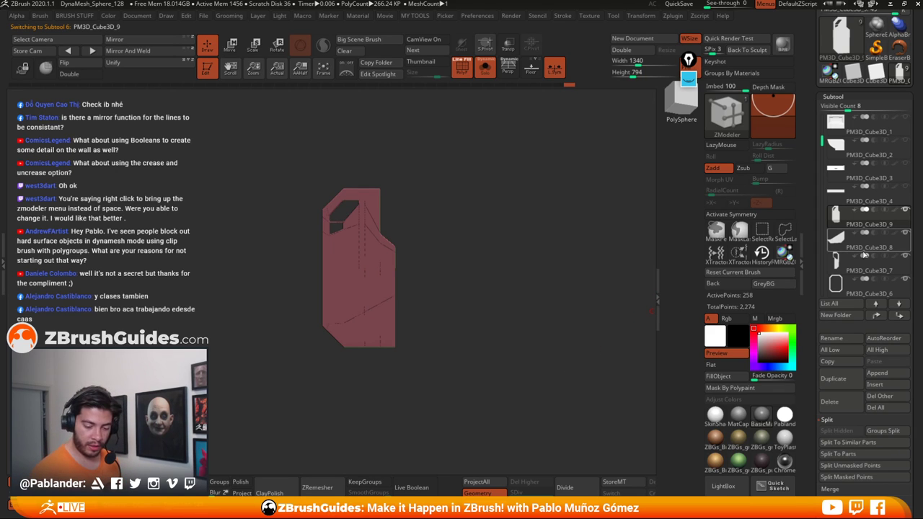
pyautogui.moveTo(863, 255)
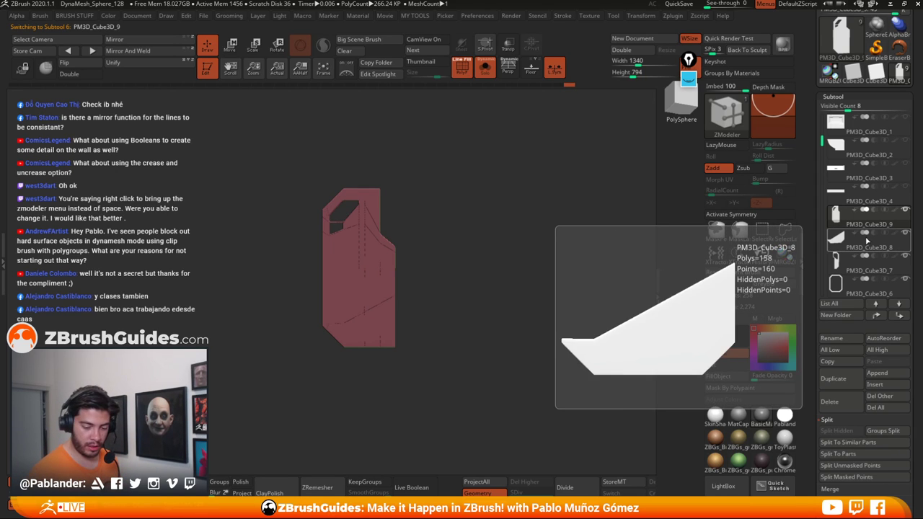
pyautogui.moveTo(475, 260); pyautogui.dragTo(447, 261)
pyautogui.keyDown('alt'); pyautogui.moveTo(455, 229); pyautogui.dragTo(487, 250); pyautogui.keyUp('alt')
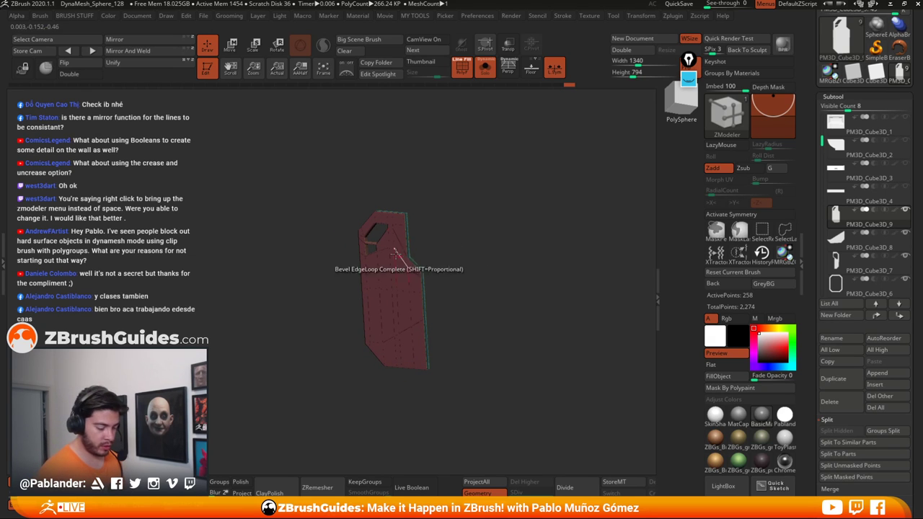
# Step: Show all door parts around the panel's two small openings and disable Dynamic Subdiv on PM3D_Cube3D_9
pyautogui.keyDown('ctrl'); pyautogui.moveTo(370, 227); pyautogui.dragTo(423, 360, button='right'); pyautogui.keyUp('ctrl')
pyautogui.keyDown('alt'); pyautogui.moveTo(403, 317); pyautogui.dragTo(415, 290, button='right'); pyautogui.keyUp('alt')
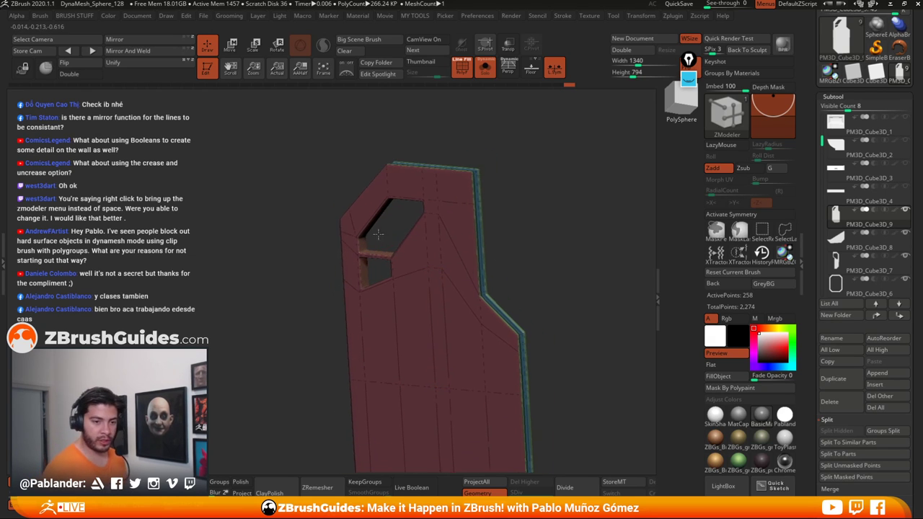
pyautogui.keyDown('ctrl'); pyautogui.moveTo(378, 234); pyautogui.dragTo(382, 287, button='right'); pyautogui.keyUp('ctrl')
pyautogui.click(484, 68)
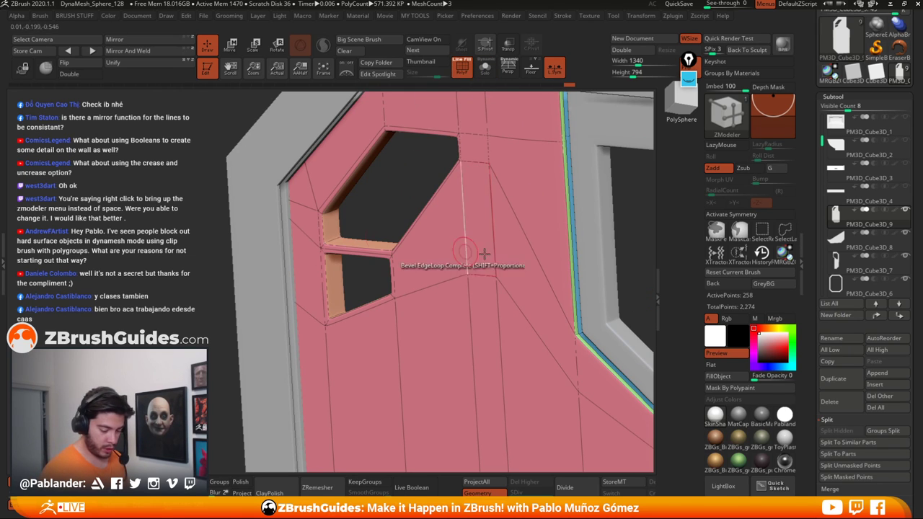
pyautogui.scroll(-5, 865, 303)
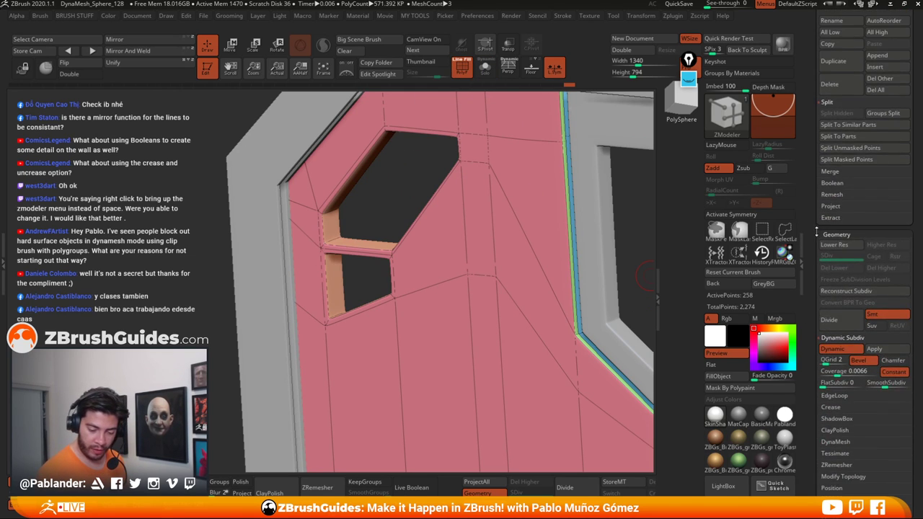
pyautogui.click(846, 350)
# Step: Set the ZModeler edge action to Insert and add a single edge loop around the inner wall of the panel's upper opening
pyautogui.moveTo(555, 290); pyautogui.dragTo(324, 256, button='right')
pyautogui.press('space')
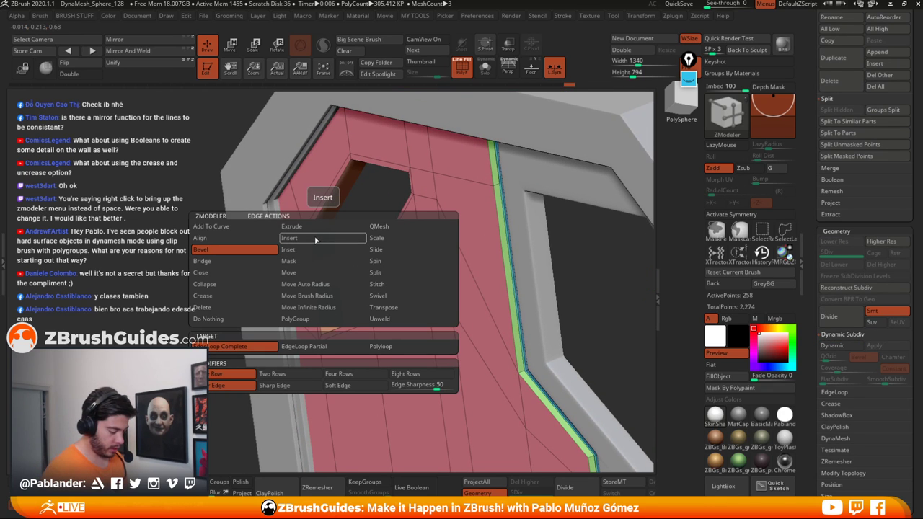
pyautogui.click(315, 241)
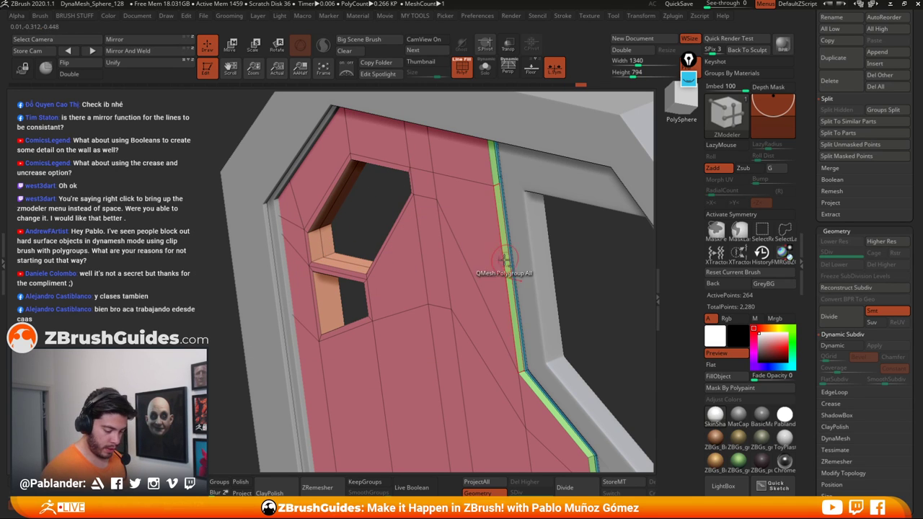
# Step: Select PM3D_Cube3D_7, disable its Dynamic Subdiv and insert an edge loop around its window's inner wall
pyautogui.keyDown('alt'); pyautogui.click(541, 255); pyautogui.keyUp('alt')
pyautogui.keyDown('alt'); pyautogui.moveTo(603, 339); pyautogui.dragTo(559, 308, button='right'); pyautogui.keyUp('alt')
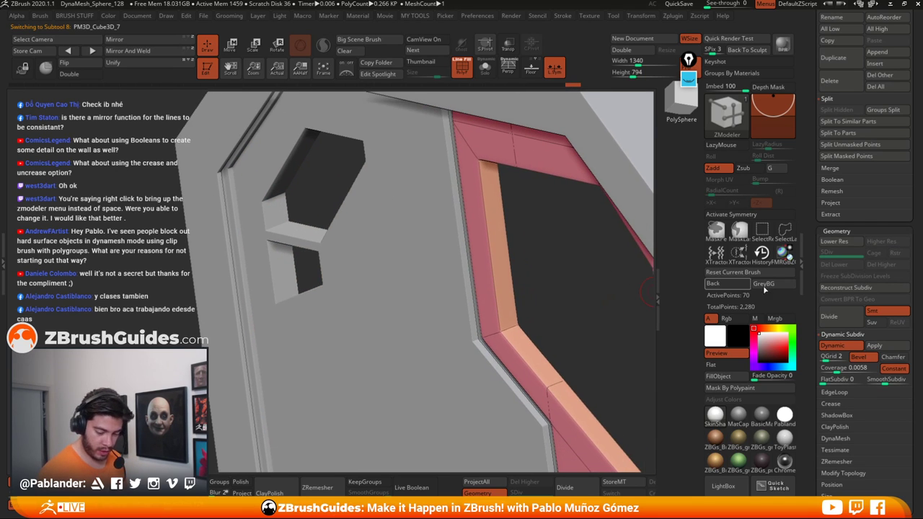
pyautogui.click(844, 347)
pyautogui.click(510, 328)
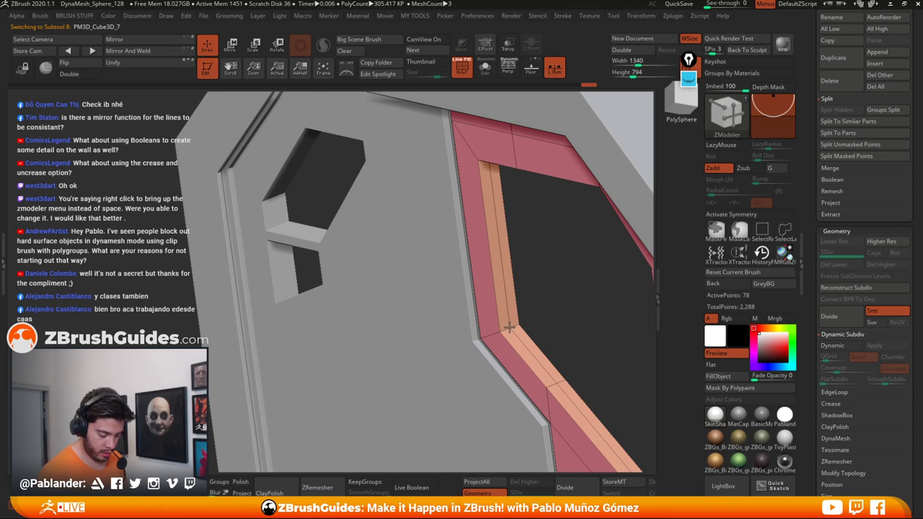
# Step: Bevel the inner-wall edge loops of the PM3D_Cube3D_7 window and the upper opening of PM3D_Cube3D_9
pyautogui.rightClick(506, 299)
pyautogui.click(511, 281)
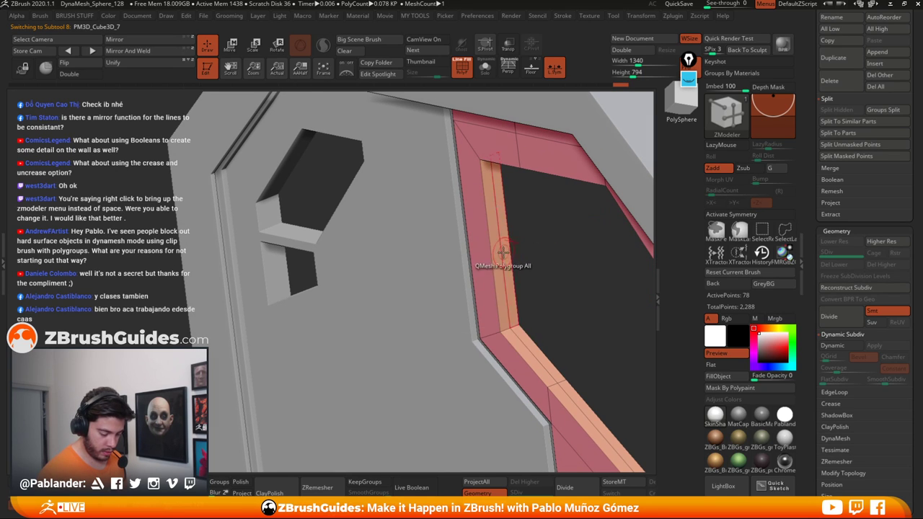
pyautogui.rightClick(501, 251)
pyautogui.click(415, 250)
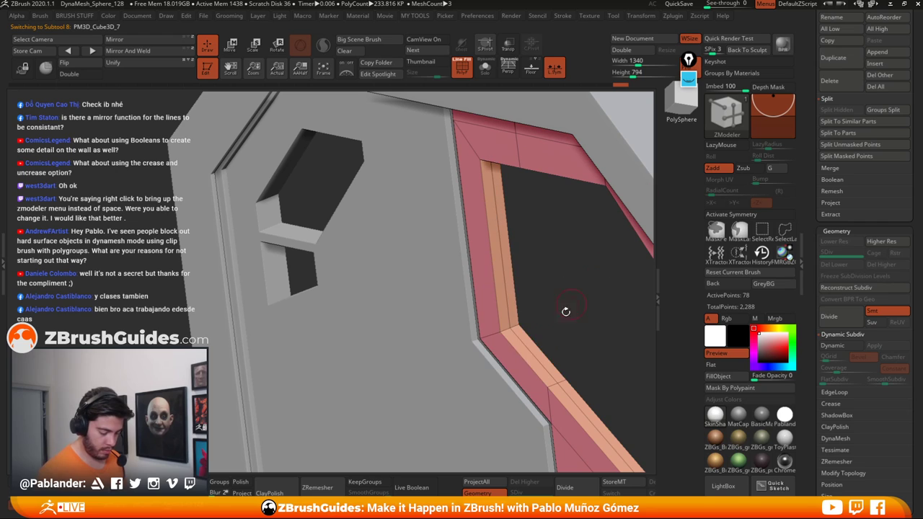
pyautogui.click(530, 342)
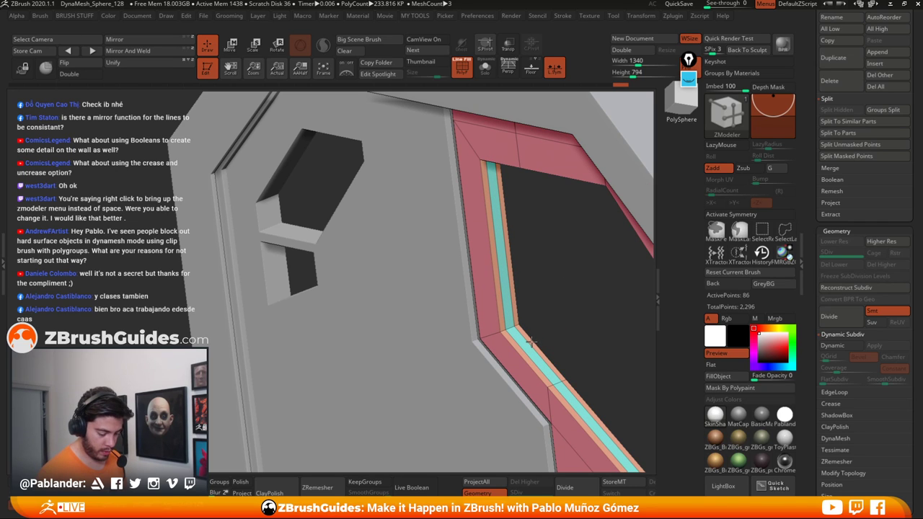
pyautogui.keyDown('alt'); pyautogui.click(274, 224); pyautogui.keyUp('alt')
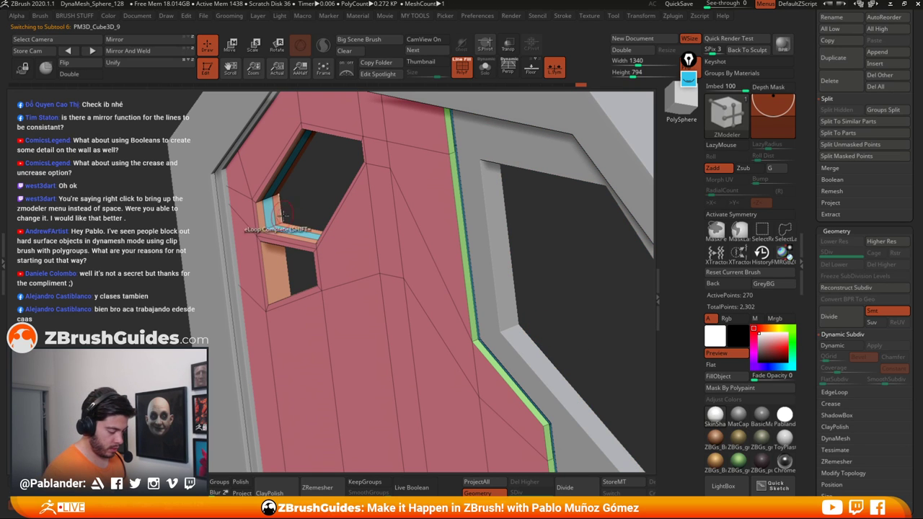
# Step: Insert a single edge loop around the inner wall of the panel's lower opening and bevel it into a strip
pyautogui.moveTo(282, 265); pyautogui.dragTo(273, 233, button='right')
pyautogui.rightClick(271, 232)
pyautogui.click(289, 243)
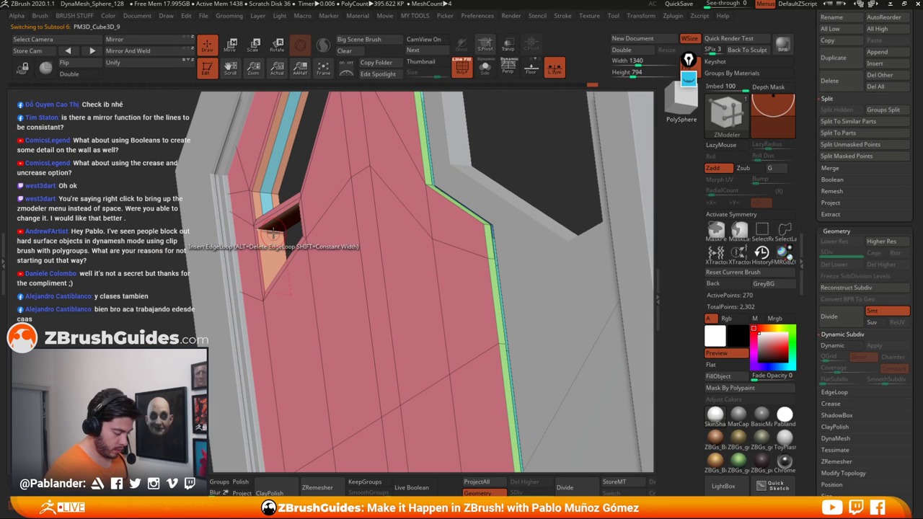
pyautogui.press('space')
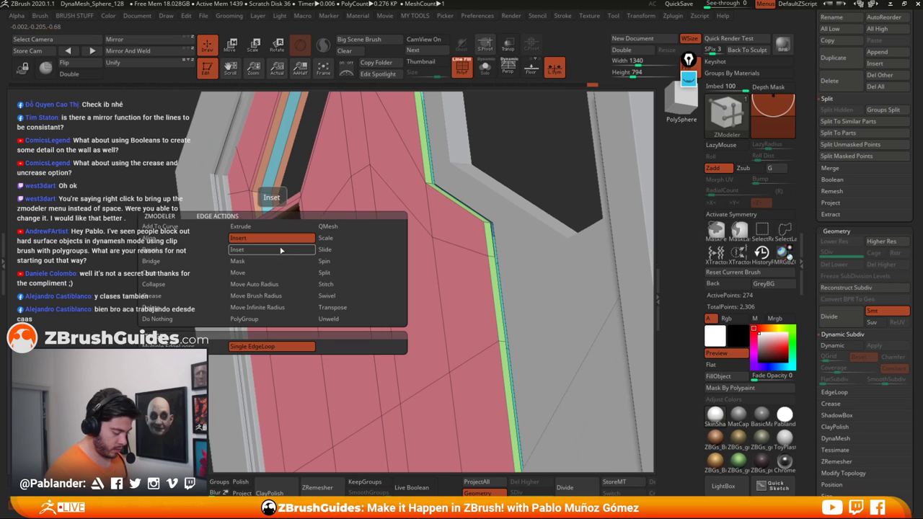
pyautogui.click(180, 255)
pyautogui.moveTo(271, 242); pyautogui.dragTo(272, 249)
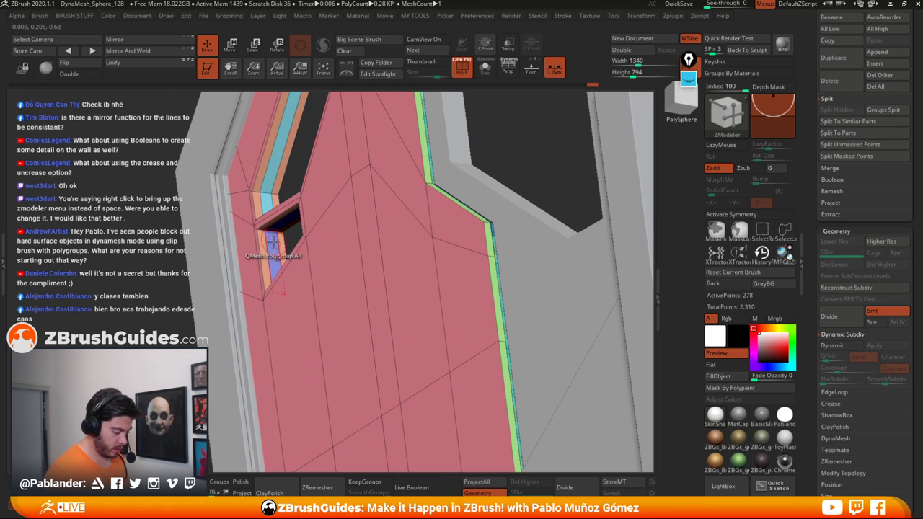
# Step: QMesh the beveled strips inside both small openings of PM3D_Cube3D_9 into grooves, undoing the surplus extrusion on the upper one
pyautogui.rightClick(273, 242)
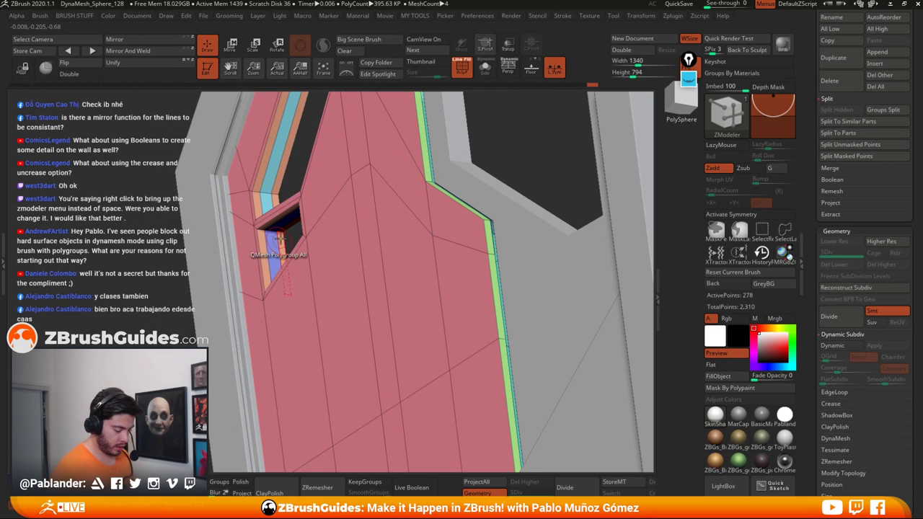
pyautogui.moveTo(280, 238); pyautogui.dragTo(286, 236, button='right')
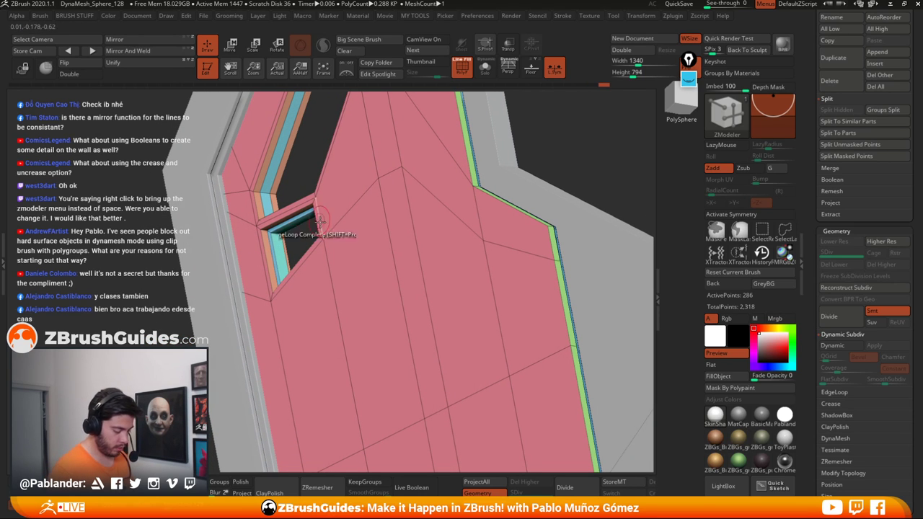
pyautogui.moveTo(315, 220)
pyautogui.mouseDown(button='right')
pyautogui.moveTo(330, 237)
pyautogui.moveTo(302, 214)
pyautogui.mouseUp(button='right')
pyautogui.moveTo(267, 166); pyautogui.dragTo(262, 155)
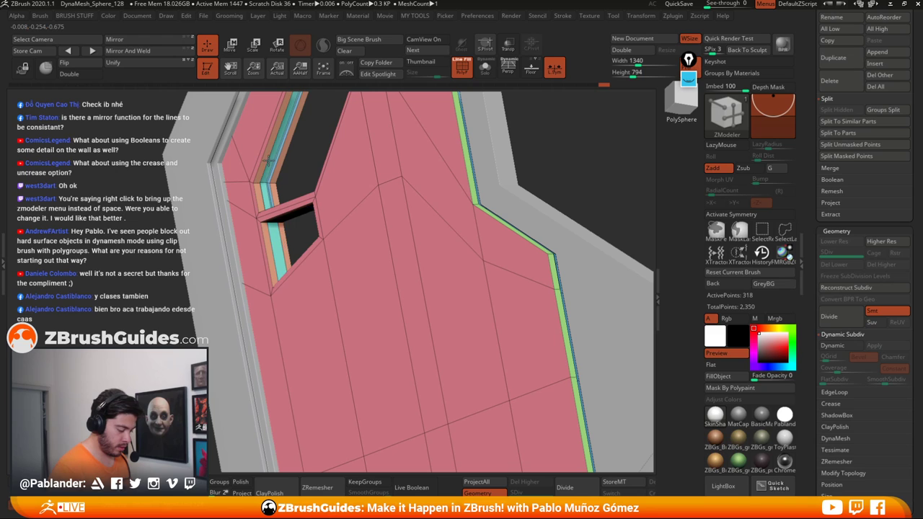
pyautogui.hotkey('ctrl', 'z')
pyautogui.hotkey('ctrl', 'z')
pyautogui.hotkey('ctrl', 'z')
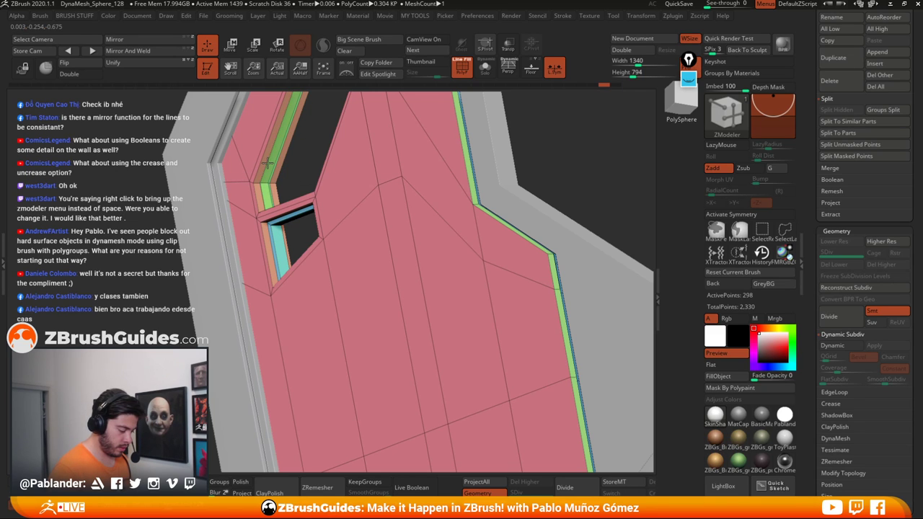
# Step: Select PM3D_Cube3D_7 and QMesh the beveled strip around its window's inner wall into a groove
pyautogui.keyDown('alt'); pyautogui.moveTo(440, 198); pyautogui.dragTo(399, 245, button='right'); pyautogui.keyUp('alt')
pyautogui.keyDown('alt'); pyautogui.click(418, 234); pyautogui.keyUp('alt')
pyautogui.click(399, 245)
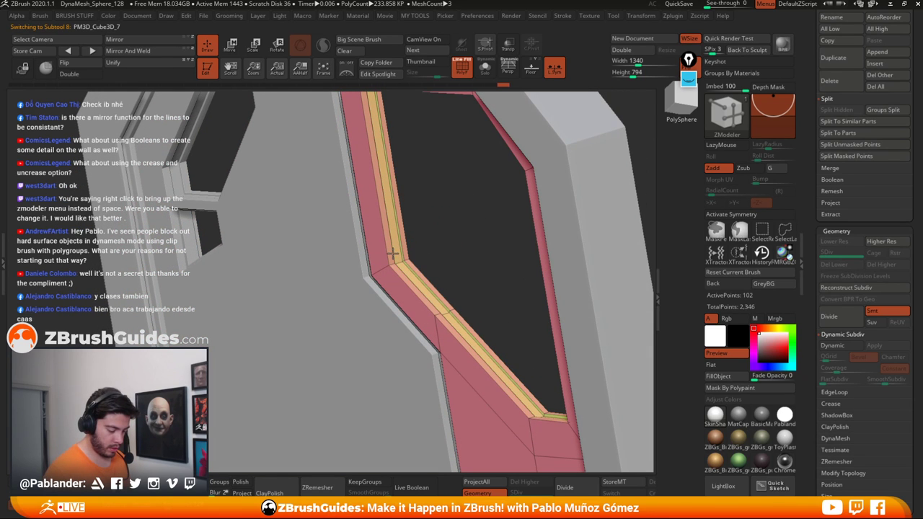
pyautogui.click(393, 252)
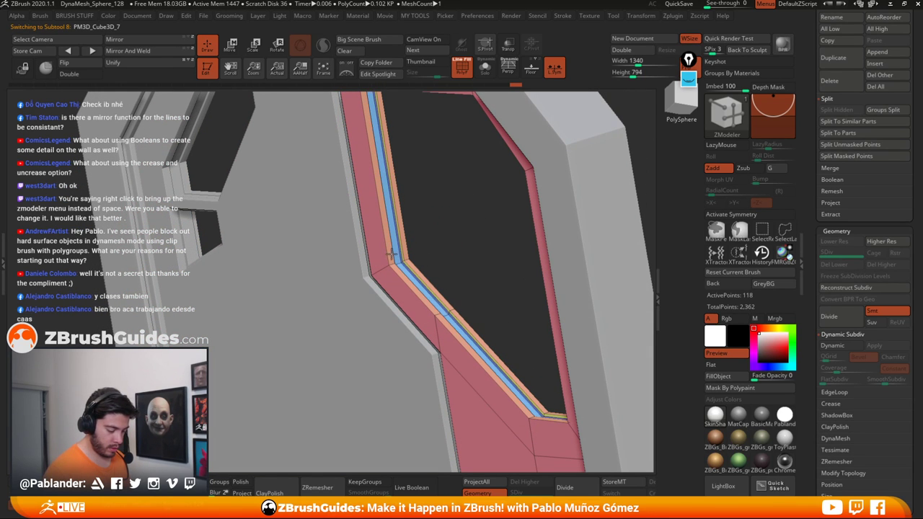
pyautogui.keyDown('ctrl'); pyautogui.moveTo(392, 254); pyautogui.dragTo(603, 238, button='right'); pyautogui.keyUp('ctrl')
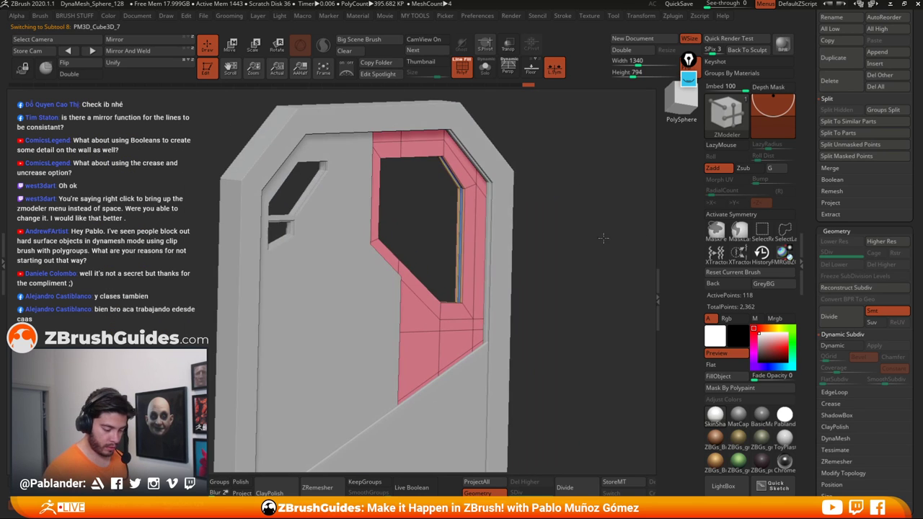
pyautogui.moveTo(602, 237); pyautogui.dragTo(558, 239)
# Step: Enable Dynamic Subdiv on PM3D_Cube3D_7, hide the polyframe and assign the MatCap material
pyautogui.click(842, 345)
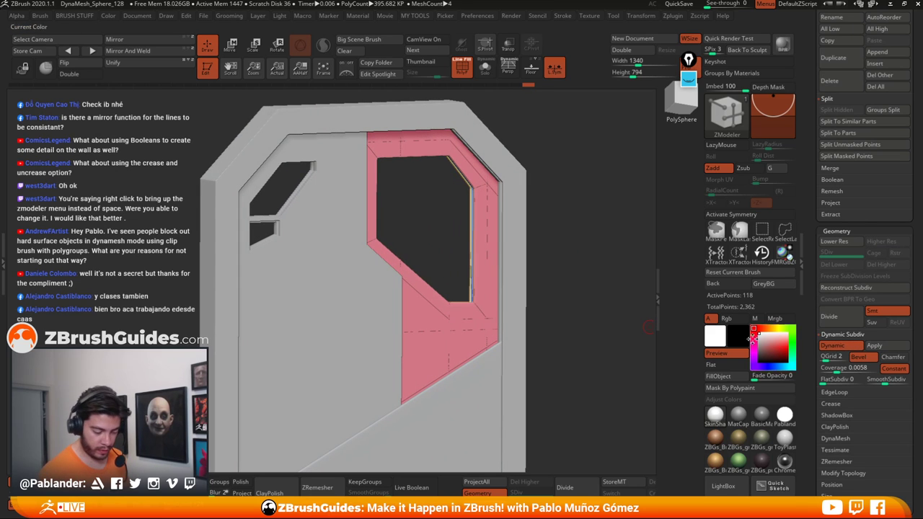
pyautogui.click(487, 71)
pyautogui.click(464, 71)
pyautogui.click(487, 70)
pyautogui.click(738, 416)
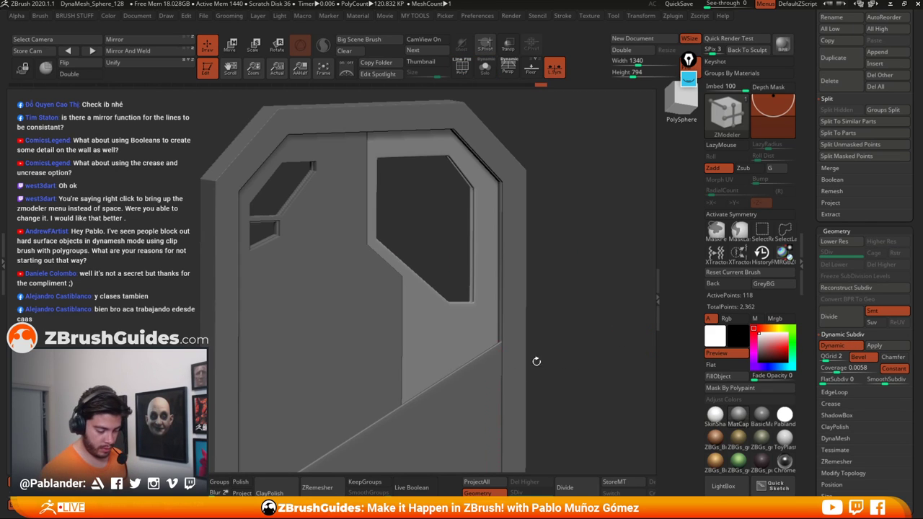
# Step: Select PM3D_Cube3D_9, enable its Dynamic Subdiv and view the whole door without solo or polyframe
pyautogui.keyDown('alt'); pyautogui.click(423, 180); pyautogui.keyUp('alt')
pyautogui.click(463, 70)
pyautogui.click(485, 70)
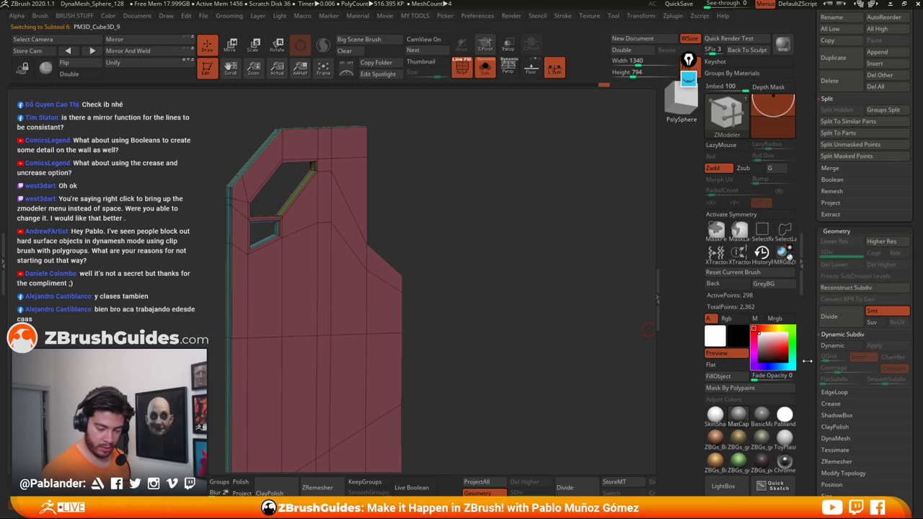
pyautogui.click(838, 345)
pyautogui.click(486, 71)
pyautogui.click(461, 67)
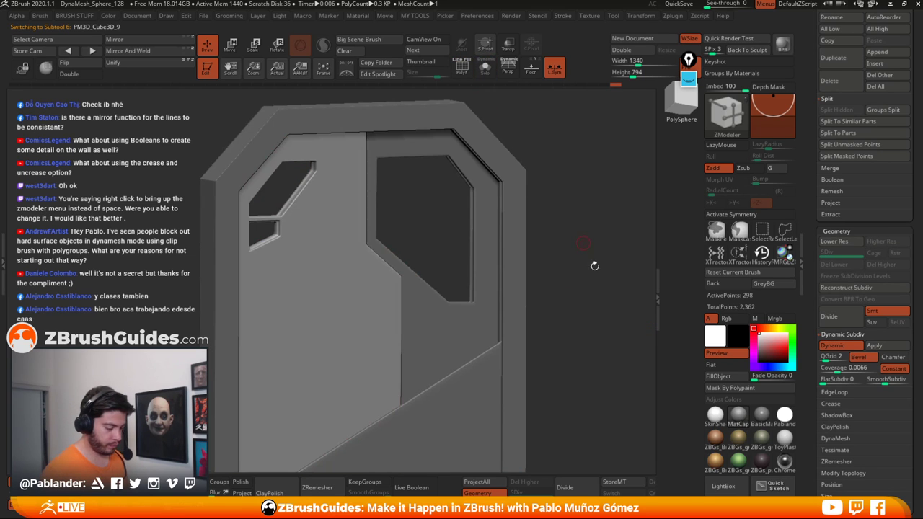
pyautogui.keyDown('alt'); pyautogui.moveTo(552, 291); pyautogui.dragTo(552, 387); pyautogui.keyUp('alt')
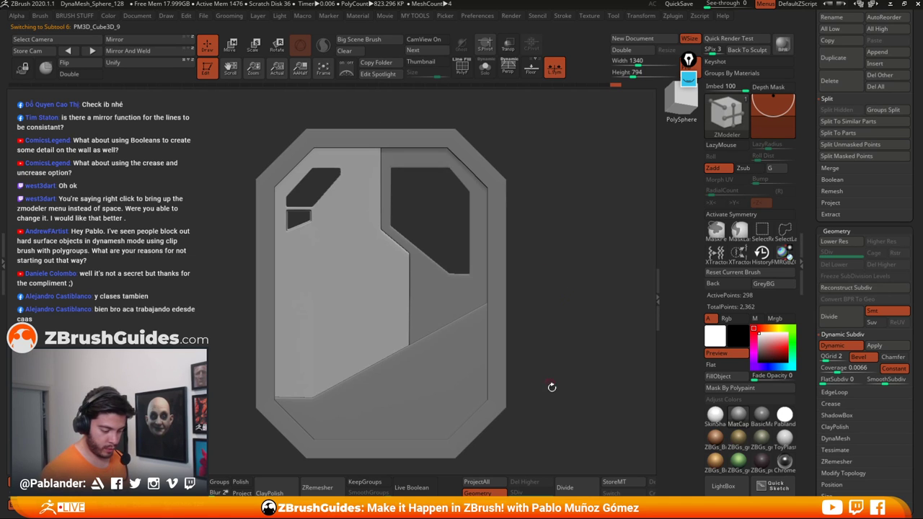
# Step: Disable Dynamic Subdiv on the door panels PM3D_Cube3D_9, PM3D_Cube3D_7 and PM3D_Cube3D_8 and on the outer frame PM3D_Cube3D_6
pyautogui.click(851, 347)
pyautogui.click(834, 349)
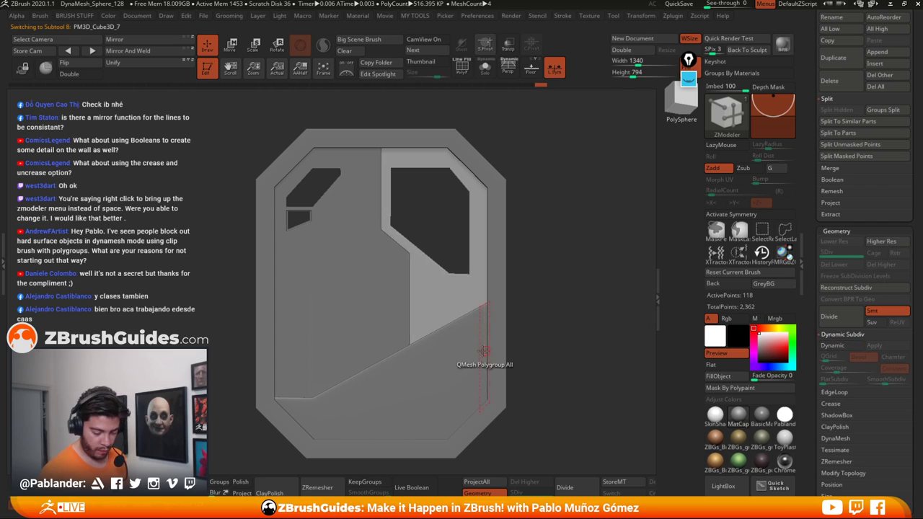
pyautogui.keyDown('alt'); pyautogui.click(481, 352); pyautogui.keyUp('alt')
pyautogui.click(839, 348)
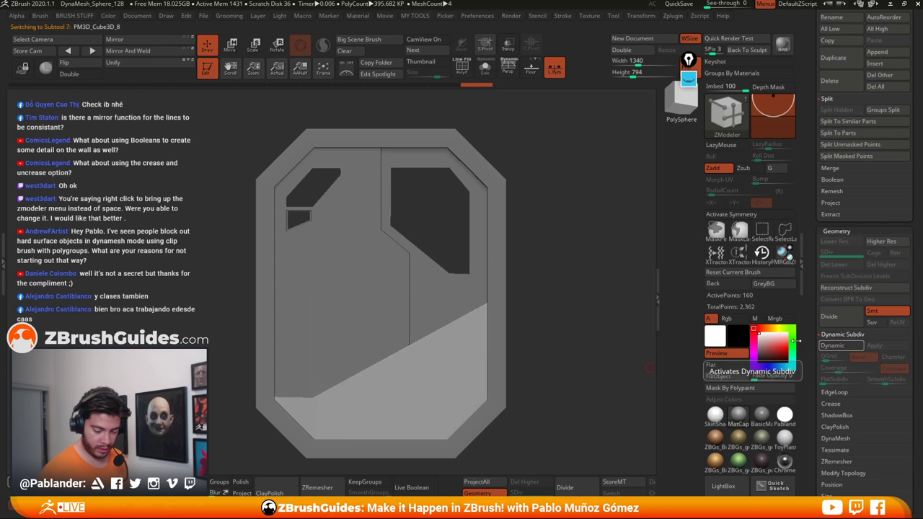
pyautogui.keyDown('alt'); pyautogui.click(504, 280); pyautogui.keyUp('alt')
# Step: Create a subtool folder named door from PM3D_Cube3D_9, raise the visible count to 11 and put the other three door parts inside
pyautogui.scroll(5, 817, 223)
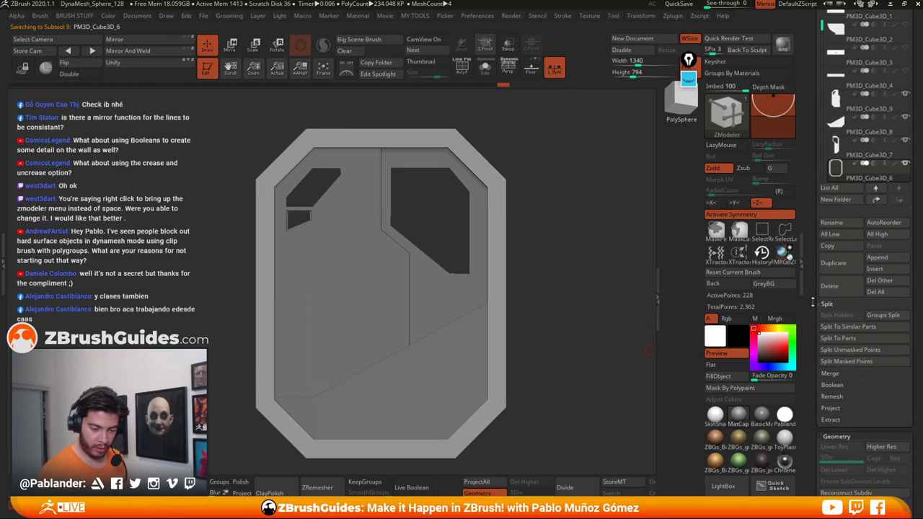
pyautogui.scroll(2, 898, 188)
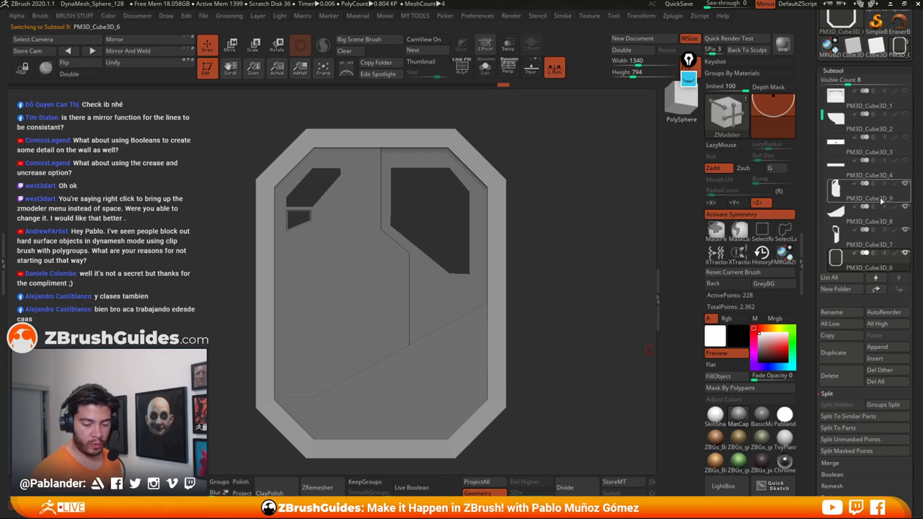
pyautogui.click(864, 189)
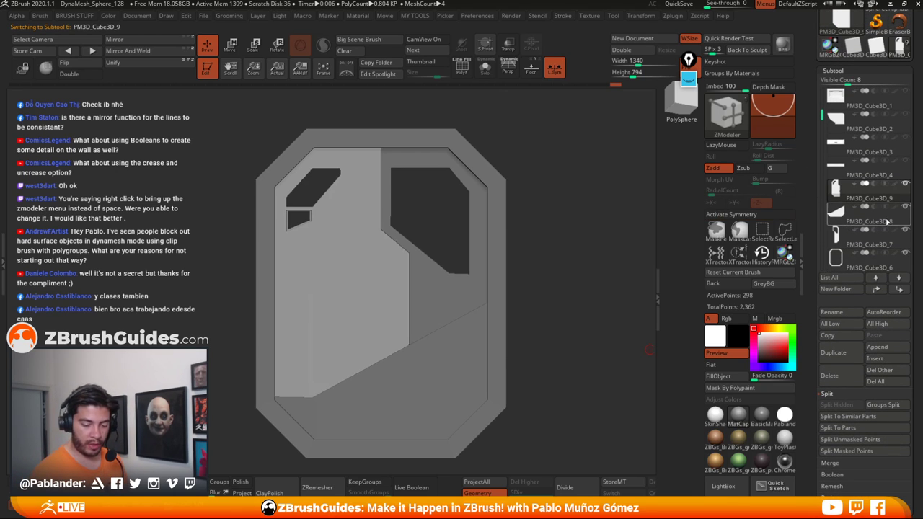
pyautogui.click(848, 288)
pyautogui.write('door')
pyautogui.press('Return')
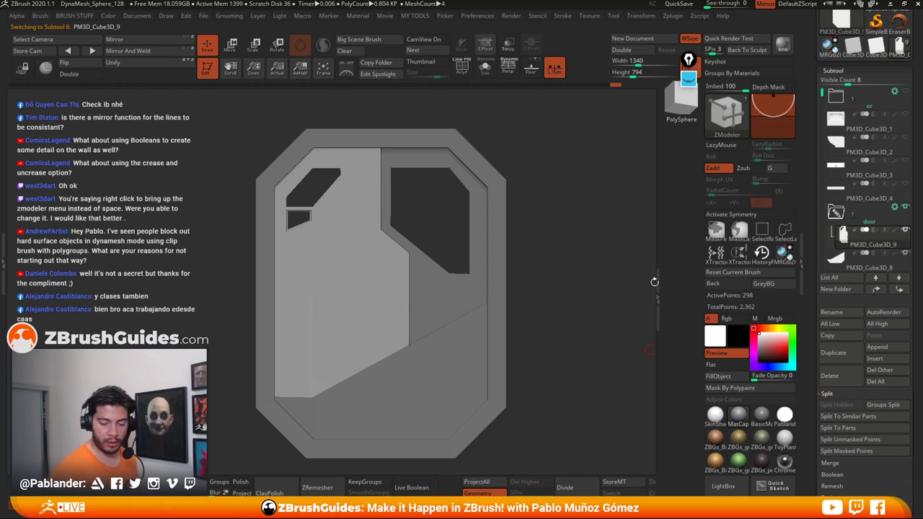
pyautogui.moveTo(848, 82); pyautogui.dragTo(863, 75)
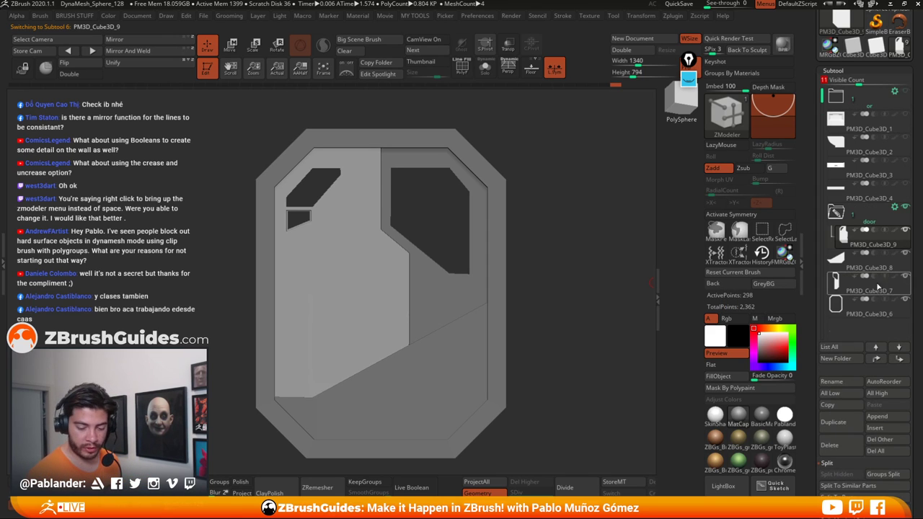
pyautogui.moveTo(877, 286)
pyautogui.mouseDown()
pyautogui.moveTo(874, 261)
pyautogui.moveTo(868, 287)
pyautogui.moveTo(870, 280)
pyautogui.mouseUp()
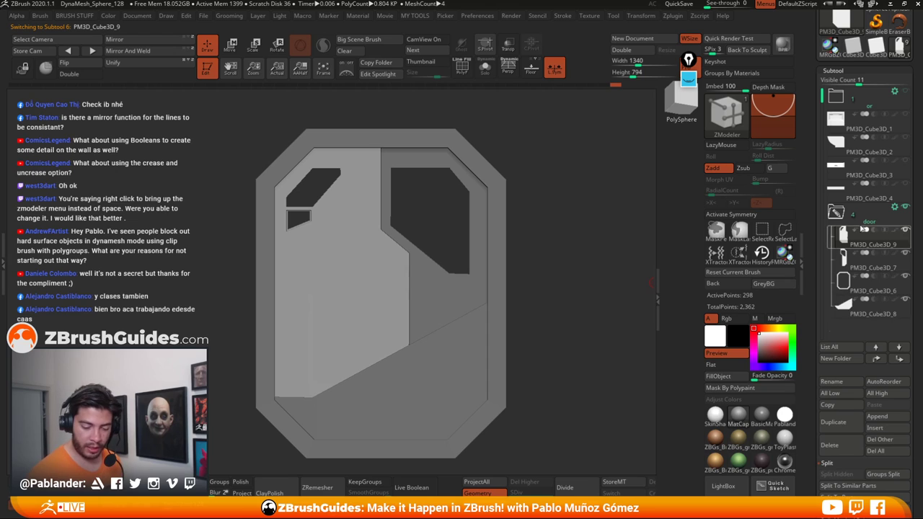
# Step: Merge the door folder's parts into one new subtool and move the collapsed folder to the start of the subtool list
pyautogui.click(894, 219)
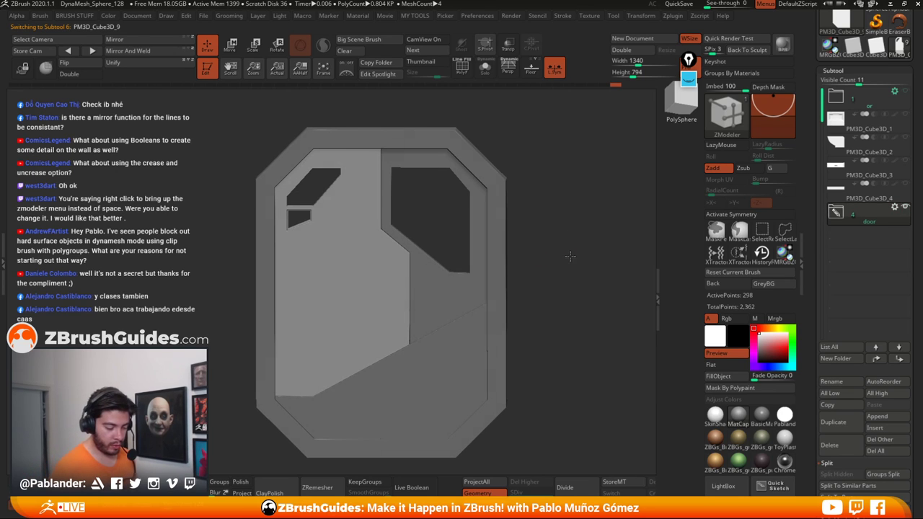
pyautogui.click(895, 207)
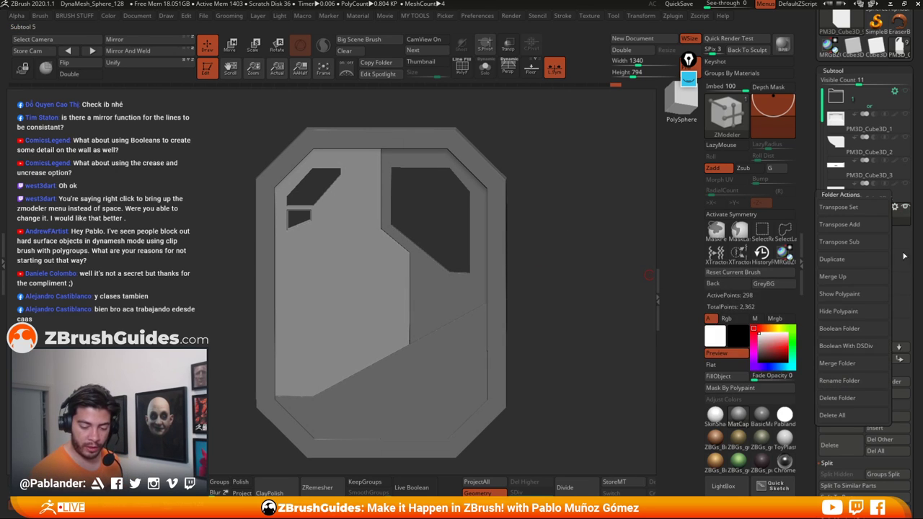
pyautogui.click(856, 364)
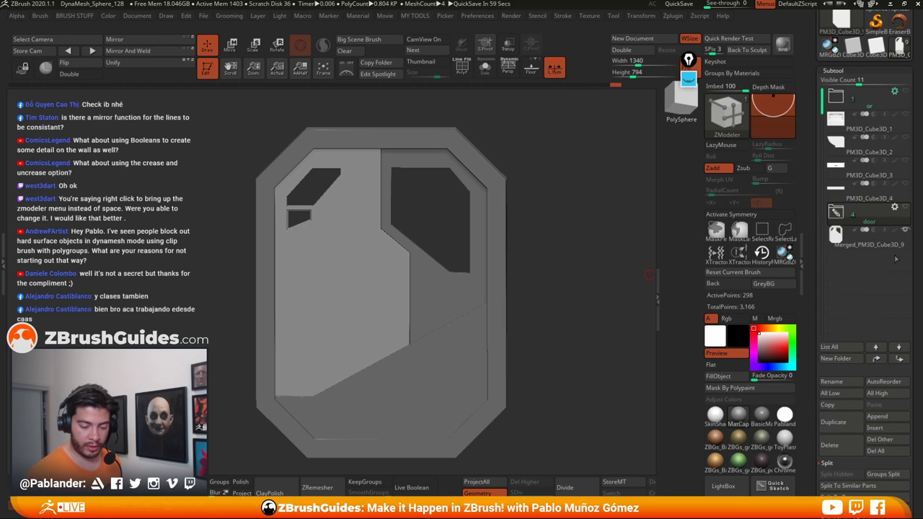
pyautogui.click(836, 214)
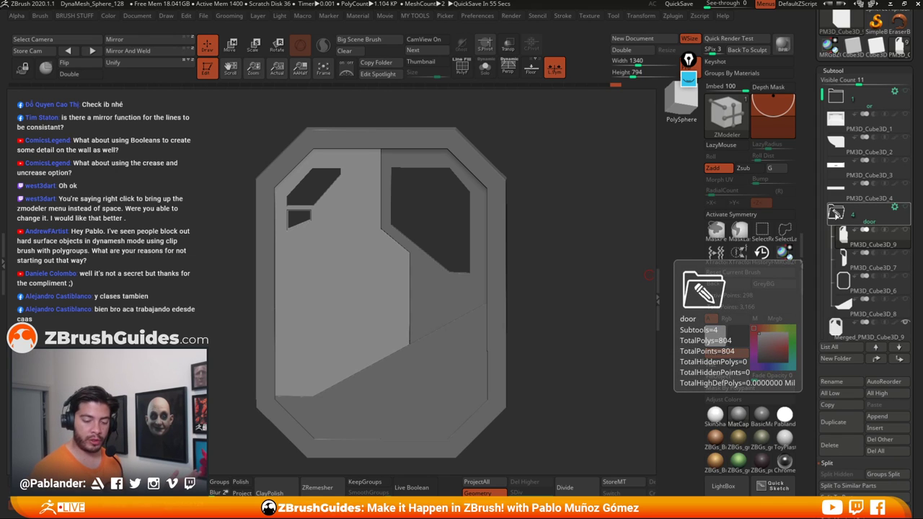
pyautogui.click(837, 213)
pyautogui.moveTo(867, 136); pyautogui.dragTo(869, 96)
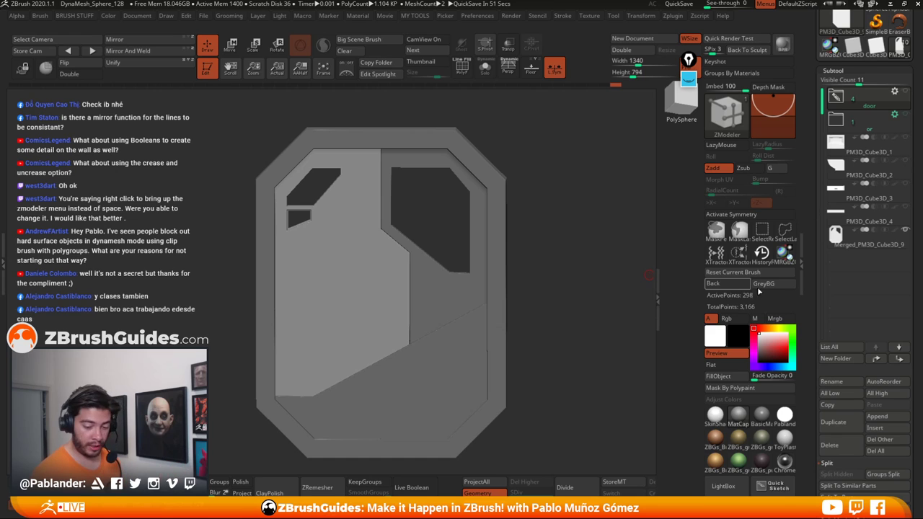
# Step: Select the merged door subtool and check its polygroups and wireframe in isolation
pyautogui.click(874, 245)
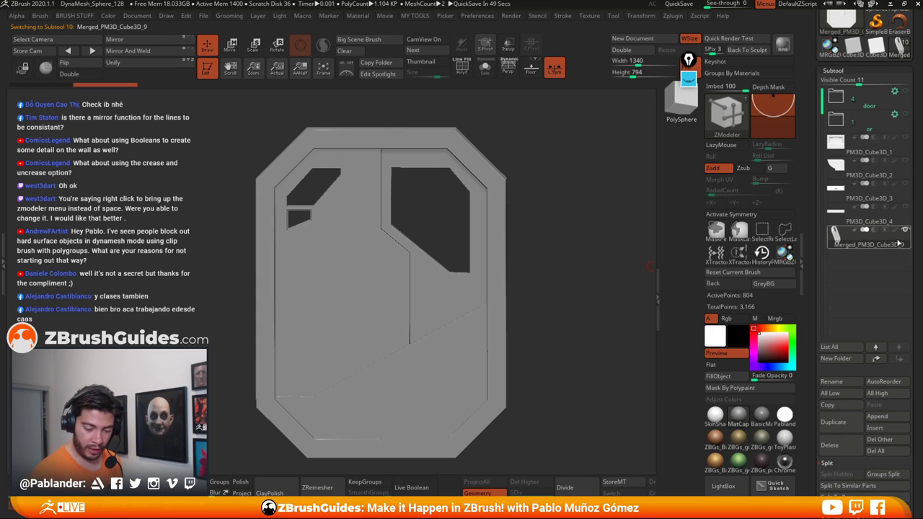
pyautogui.hotkey('shift', 'f')
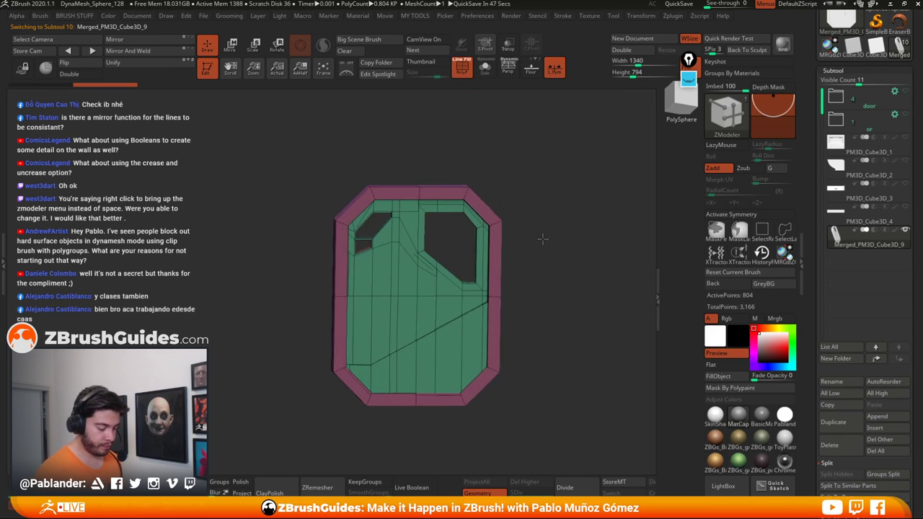
pyautogui.moveTo(543, 254); pyautogui.dragTo(580, 251)
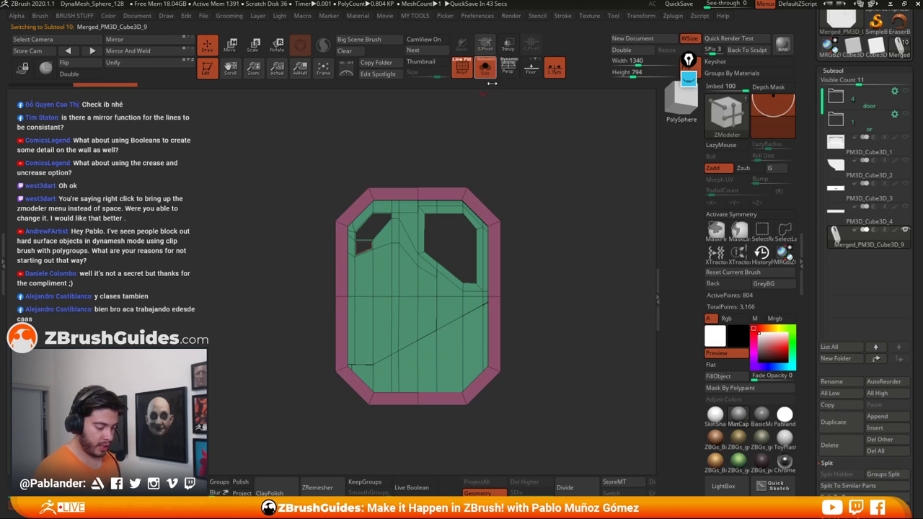
pyautogui.hotkey('shift', 'f')
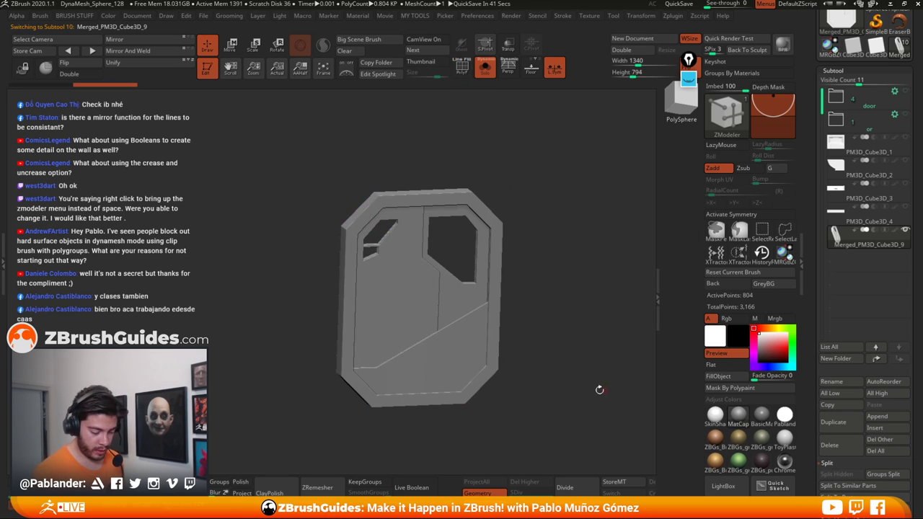
pyautogui.keyDown('shift'); pyautogui.moveTo(599, 390); pyautogui.dragTo(577, 378); pyautogui.keyUp('shift')
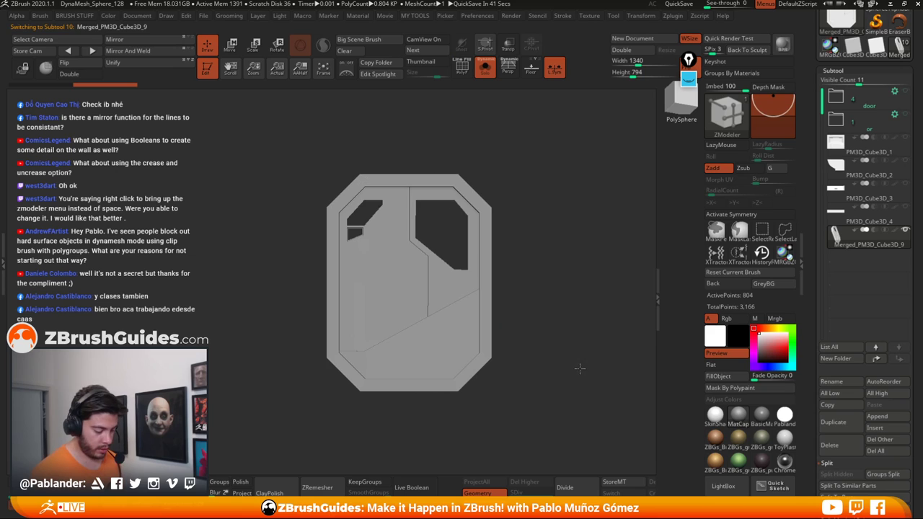
# Step: Show the wall parts PM3D_Cube3D_1 through PM3D_Cube3D_4 around the merged door and activate the Move gizmo on it
pyautogui.click(904, 207)
pyautogui.click(904, 184)
pyautogui.click(905, 138)
pyautogui.click(485, 67)
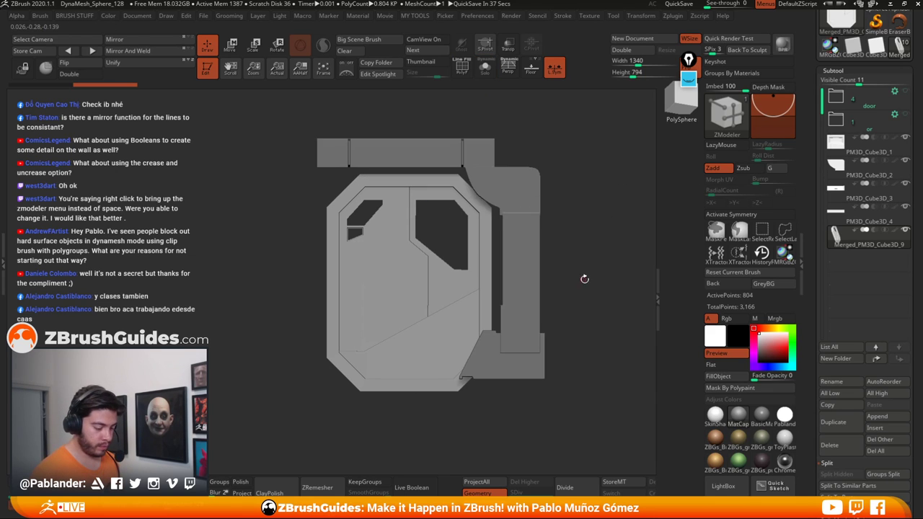
pyautogui.moveTo(585, 278); pyautogui.dragTo(579, 227)
pyautogui.click(231, 44)
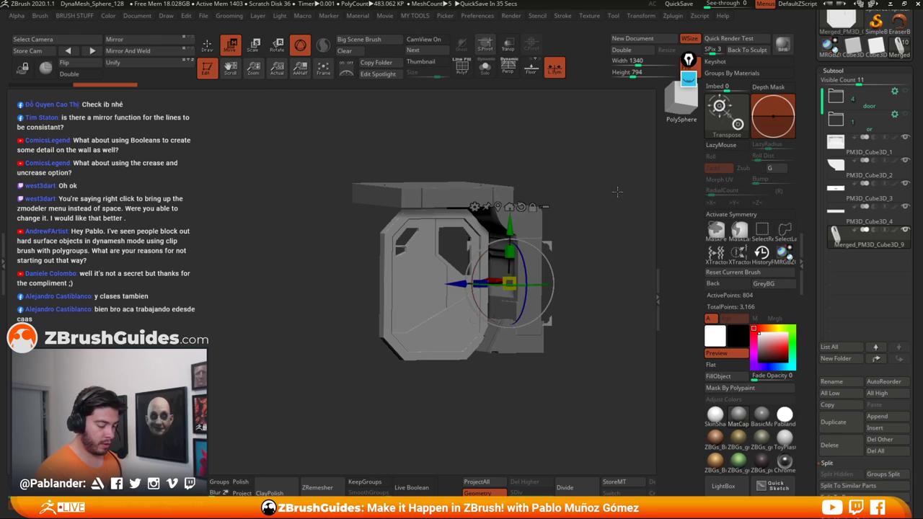
# Step: Snap to the side view, center the gizmo on the merged door and raise the door along Y toward the overhead wall piece
pyautogui.keyDown('shift'); pyautogui.moveTo(616, 192); pyautogui.dragTo(593, 199); pyautogui.keyUp('shift')
pyautogui.click(498, 207)
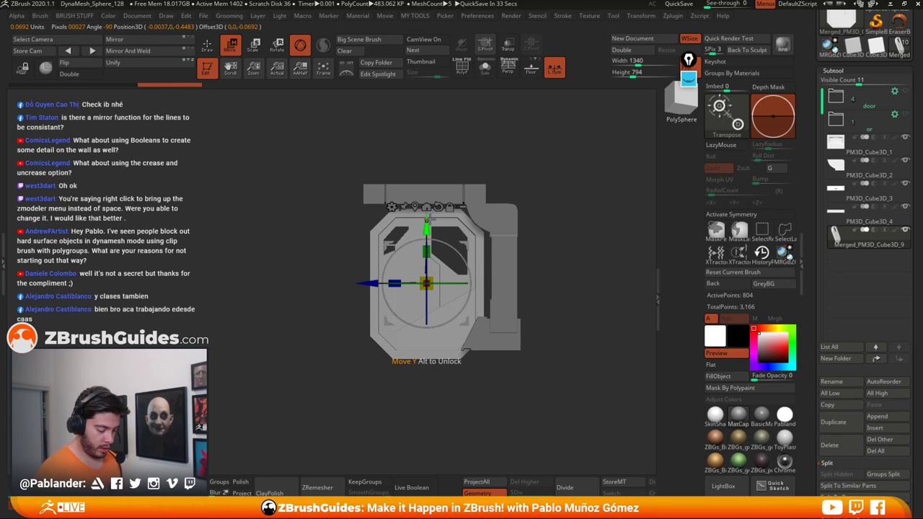
pyautogui.moveTo(428, 219); pyautogui.dragTo(429, 209)
pyautogui.moveTo(429, 272); pyautogui.dragTo(431, 268)
pyautogui.moveTo(426, 215); pyautogui.dragTo(426, 217)
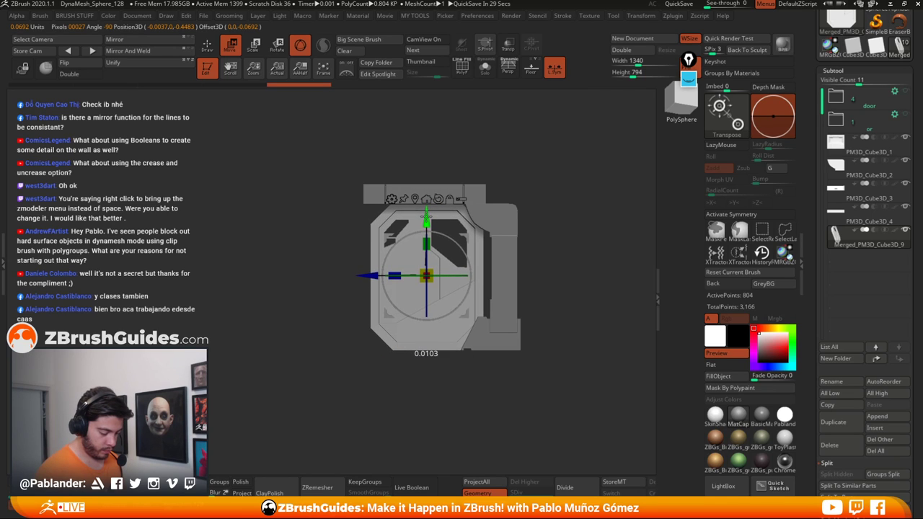
pyautogui.moveTo(429, 271); pyautogui.dragTo(433, 266)
pyautogui.moveTo(559, 208); pyautogui.dragTo(559, 208)
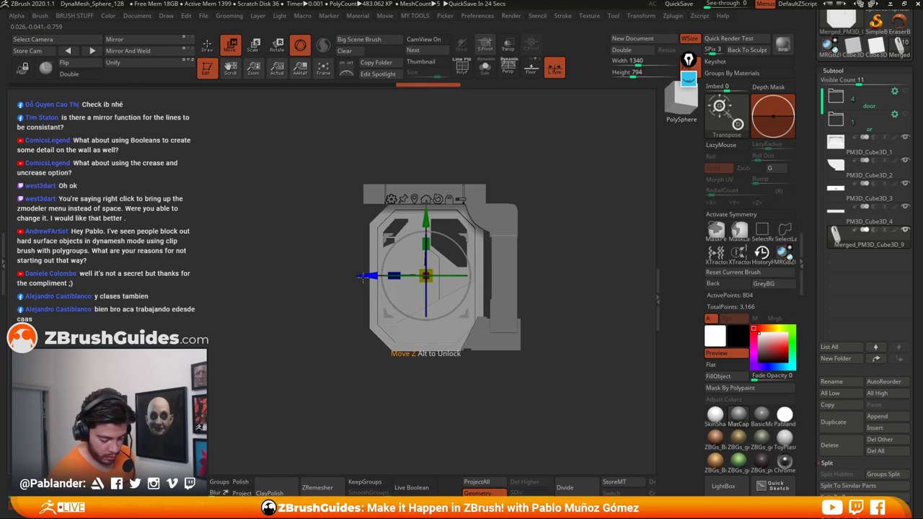
# Step: Shift the door along Z away from the tall wall pillar, undoing the trial narrowing of its width
pyautogui.moveTo(363, 277); pyautogui.dragTo(393, 275)
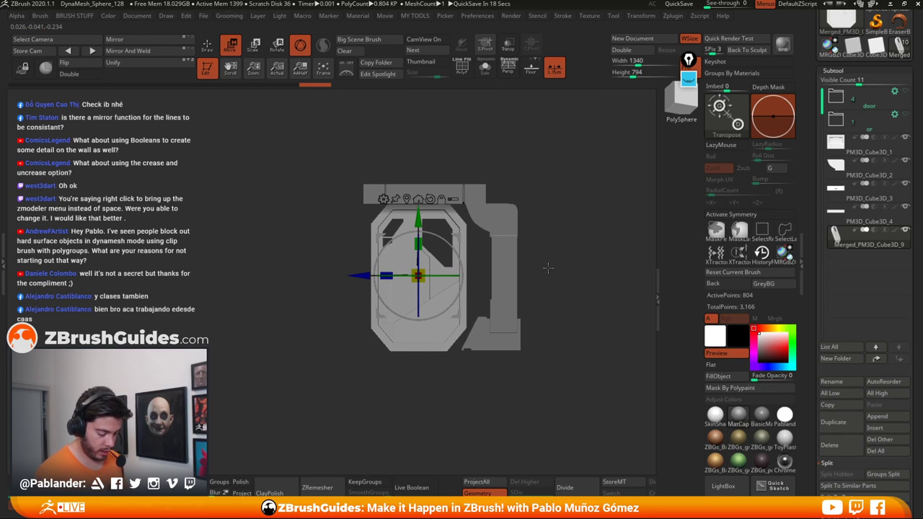
pyautogui.hotkey('ctrl', 'z')
pyautogui.moveTo(418, 244); pyautogui.dragTo(425, 245)
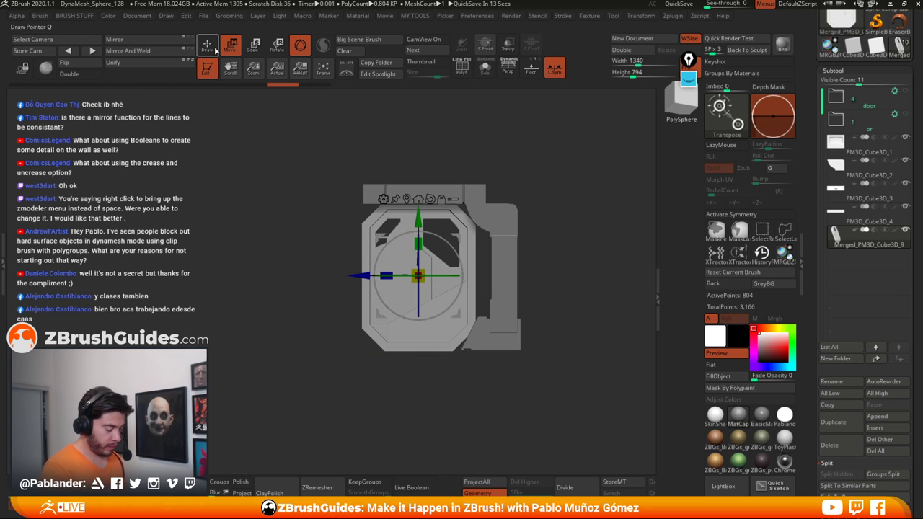
# Step: Show the polygroup wireframe and nudge the door up along Y until its bottom edge is flush with the wall base
pyautogui.press('q')
pyautogui.moveTo(540, 180)
pyautogui.keyDown('ctrl'); pyautogui.mouseDown(button='right')
pyautogui.moveTo(540, 205)
pyautogui.moveTo(569, 260)
pyautogui.moveTo(583, 262)
pyautogui.mouseUp(button='right'); pyautogui.keyUp('ctrl')
pyautogui.moveTo(582, 261); pyautogui.dragTo(570, 241)
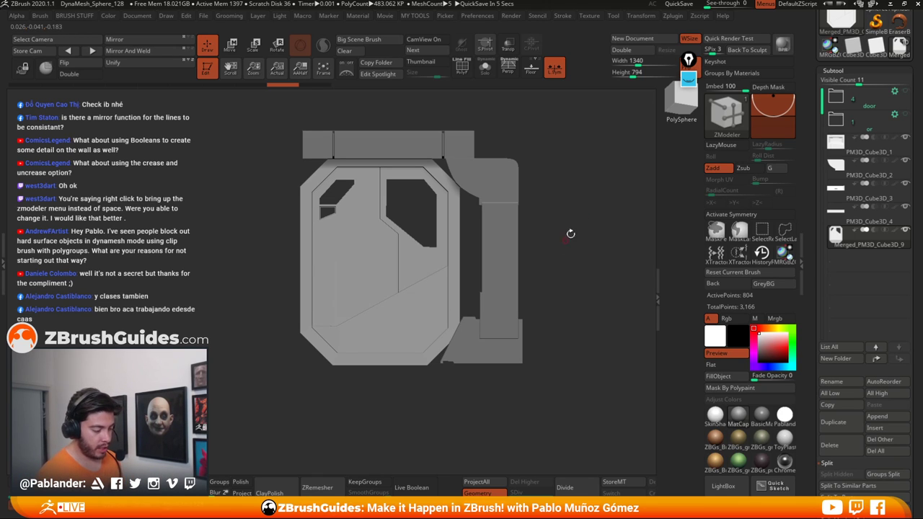
pyautogui.hotkey('shift', 'f')
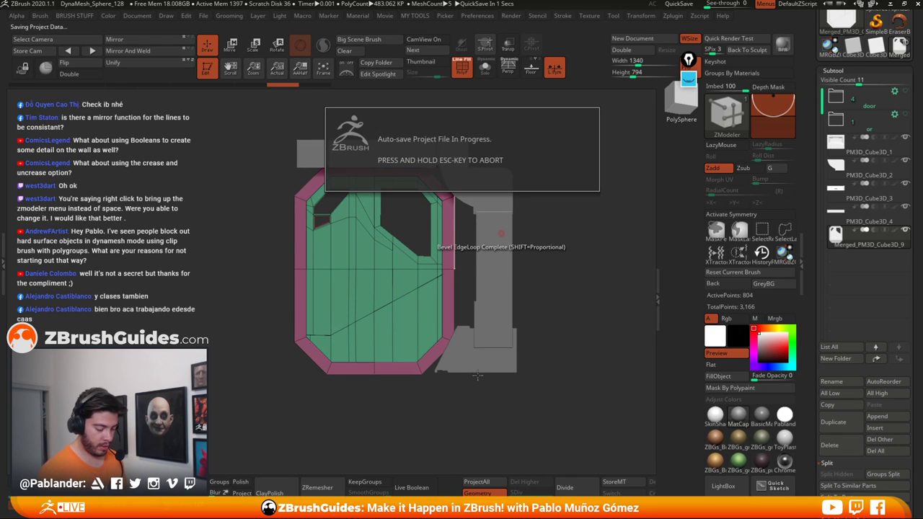
pyautogui.press('w')
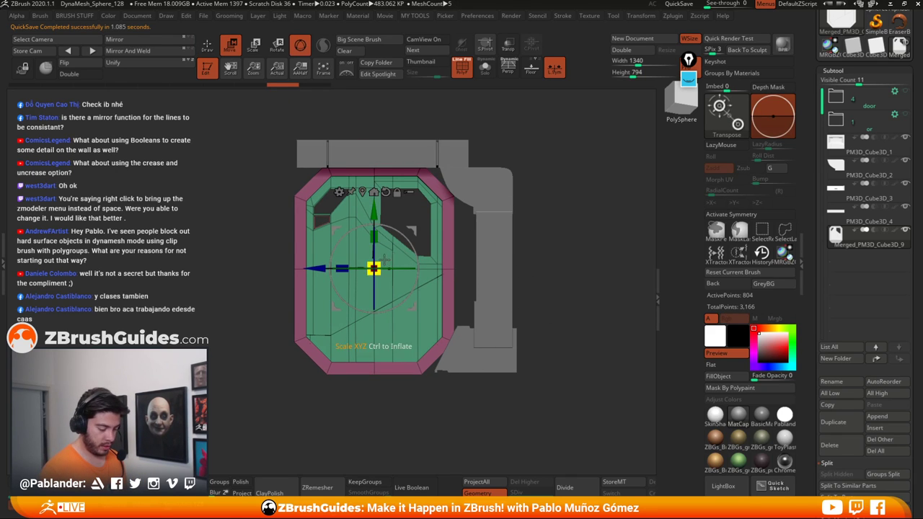
pyautogui.moveTo(374, 214); pyautogui.dragTo(373, 209)
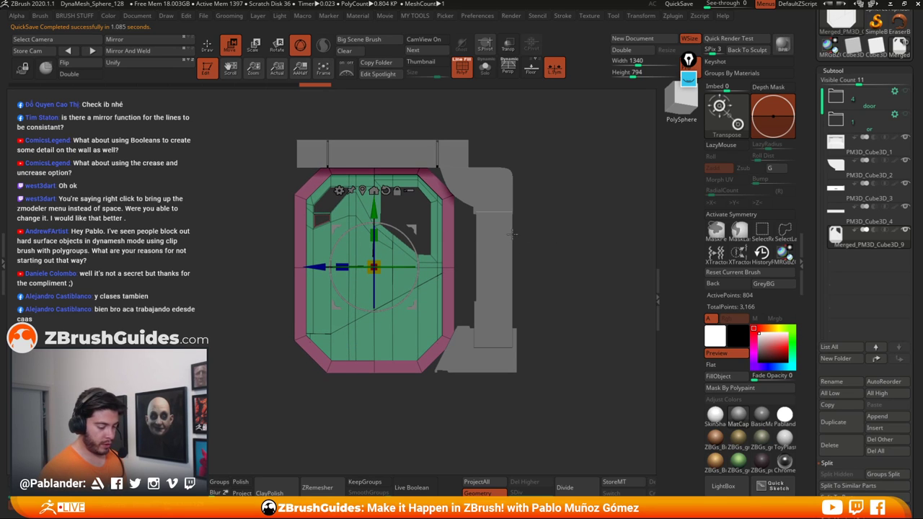
pyautogui.press('q')
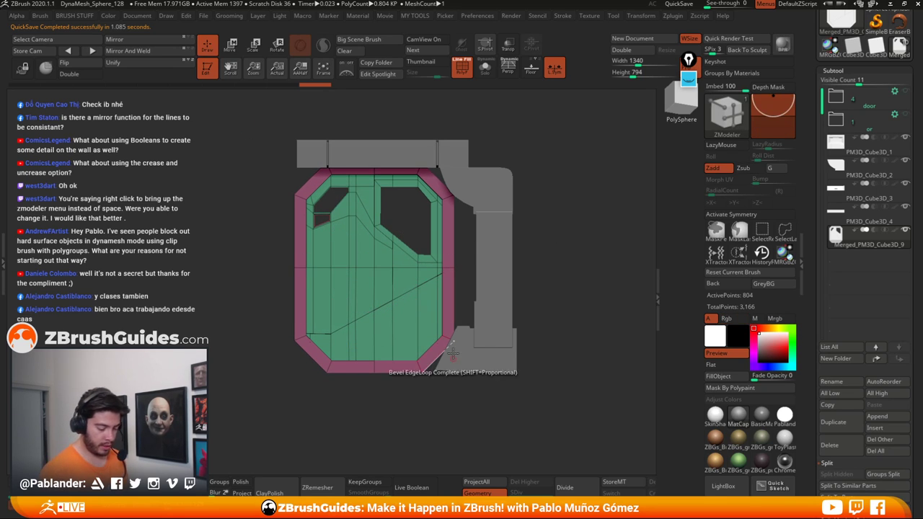
# Step: Trace the door outline and the surrounding wall opening with yellow screen annotations, and clear them
pyautogui.click(689, 79)
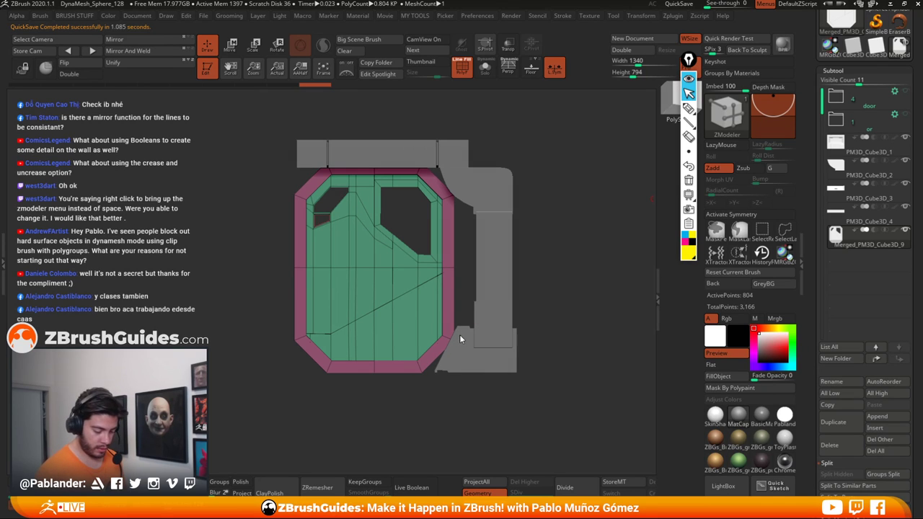
pyautogui.click(689, 106)
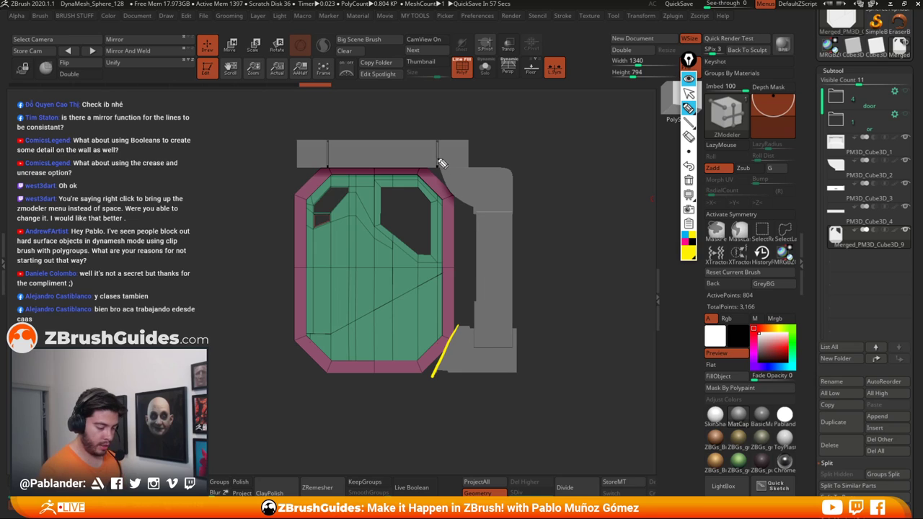
pyautogui.moveTo(438, 160)
pyautogui.mouseDown()
pyautogui.moveTo(480, 210)
pyautogui.moveTo(478, 300)
pyautogui.mouseUp()
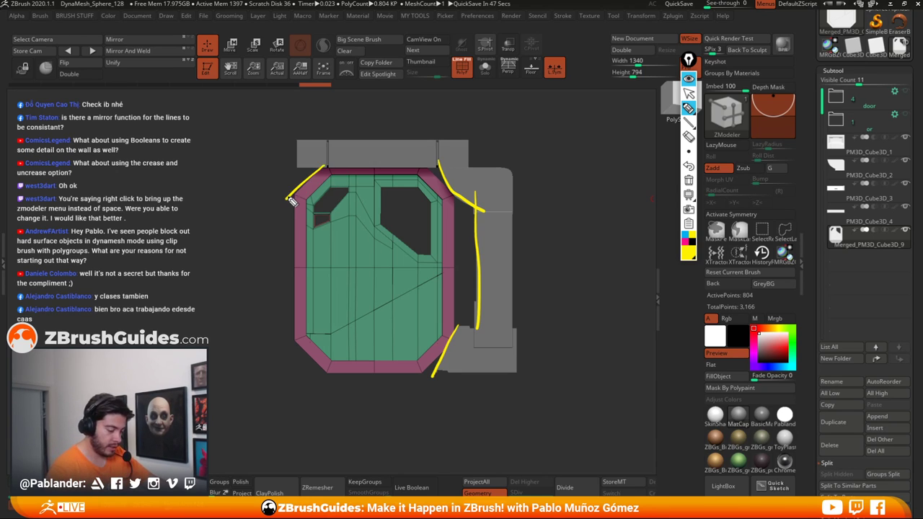
pyautogui.moveTo(291, 201); pyautogui.dragTo(290, 329)
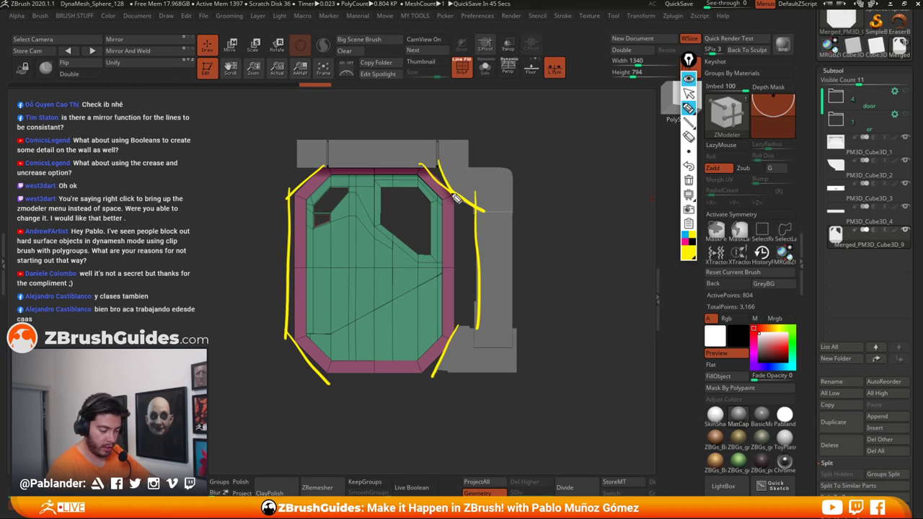
pyautogui.moveTo(455, 326); pyautogui.dragTo(411, 391)
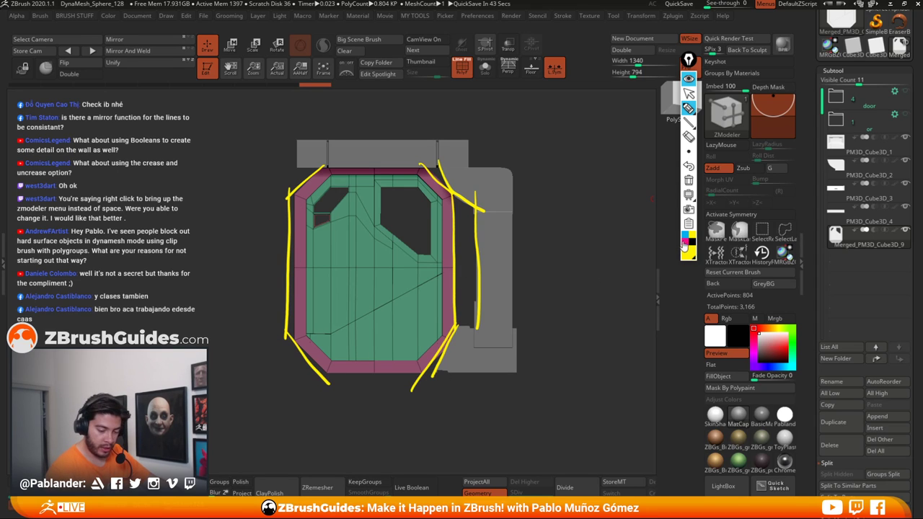
pyautogui.click(689, 181)
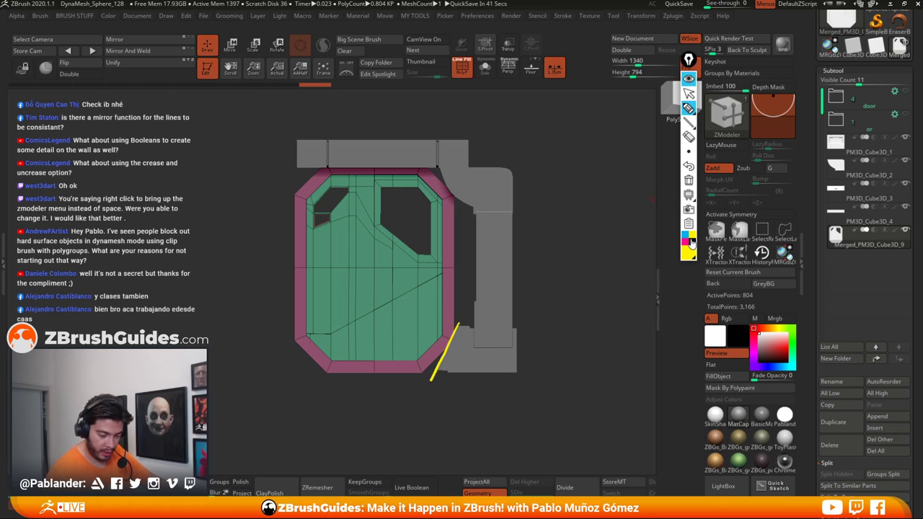
# Step: Mark the differing corner angles of door and wall with blue annotation lines, clear them and leave annotation mode
pyautogui.click(684, 238)
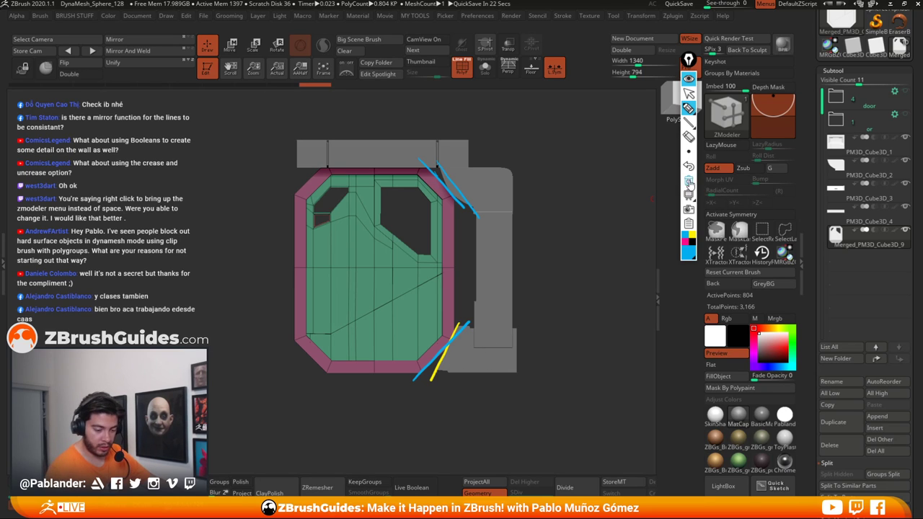
pyautogui.click(688, 180)
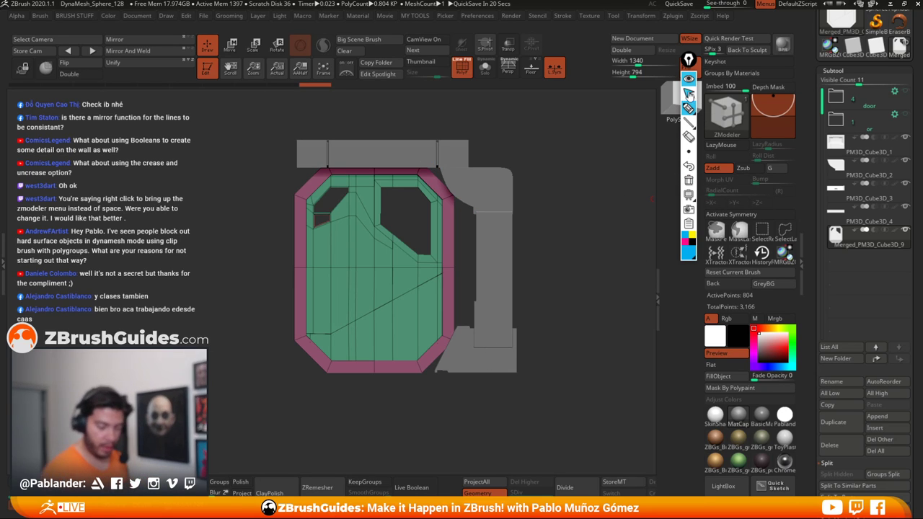
pyautogui.click(688, 93)
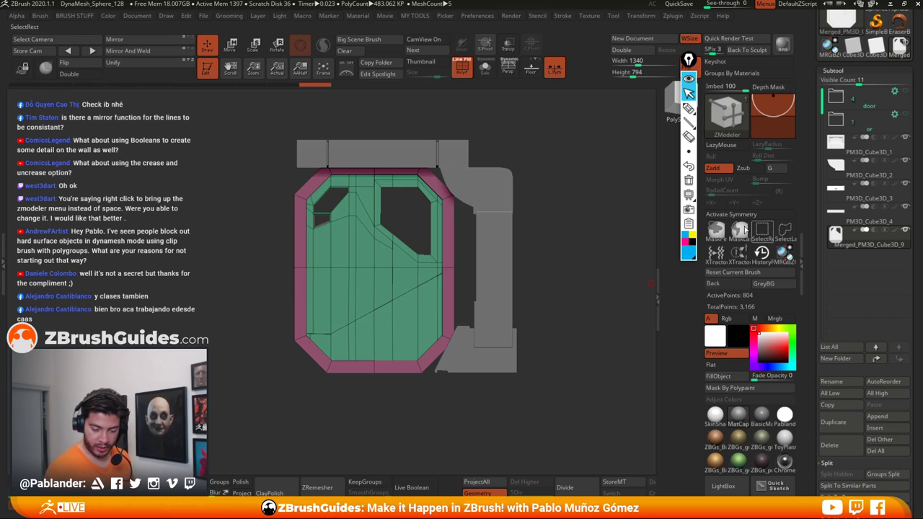
# Step: Try to steepen the door's lower corners by masking the rest with MaskLasso and moving the corner points up along Y
pyautogui.click(733, 250)
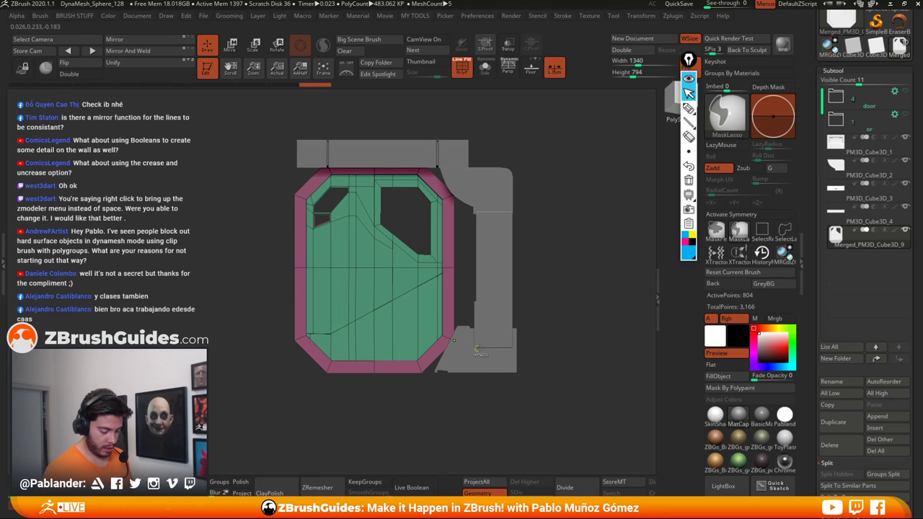
pyautogui.moveTo(561, 320)
pyautogui.keyDown('ctrl'); pyautogui.mouseDown()
pyautogui.moveTo(288, 310)
pyautogui.moveTo(346, 354)
pyautogui.moveTo(555, 346)
pyautogui.moveTo(543, 298)
pyautogui.mouseUp(); pyautogui.keyUp('ctrl')
pyautogui.keyDown('ctrl'); pyautogui.click(543, 298); pyautogui.keyUp('ctrl')
pyautogui.press('w')
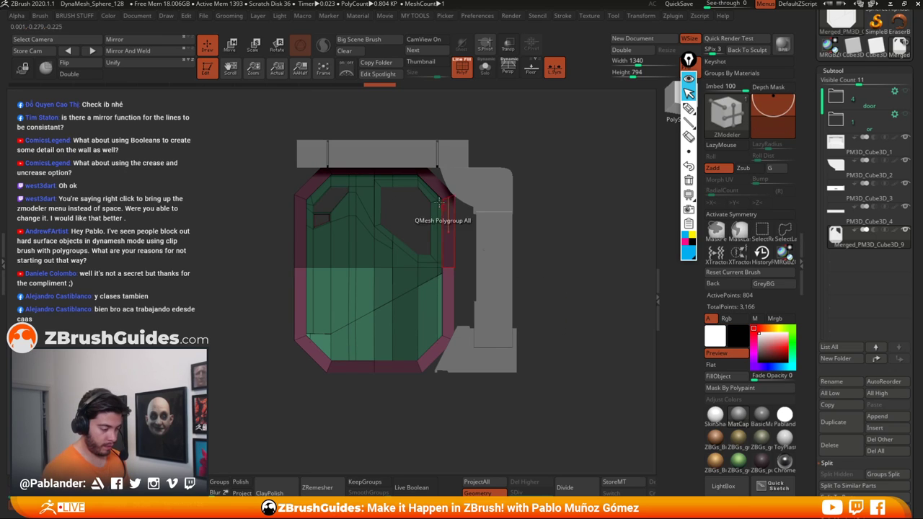
pyautogui.moveTo(373, 209); pyautogui.dragTo(373, 188)
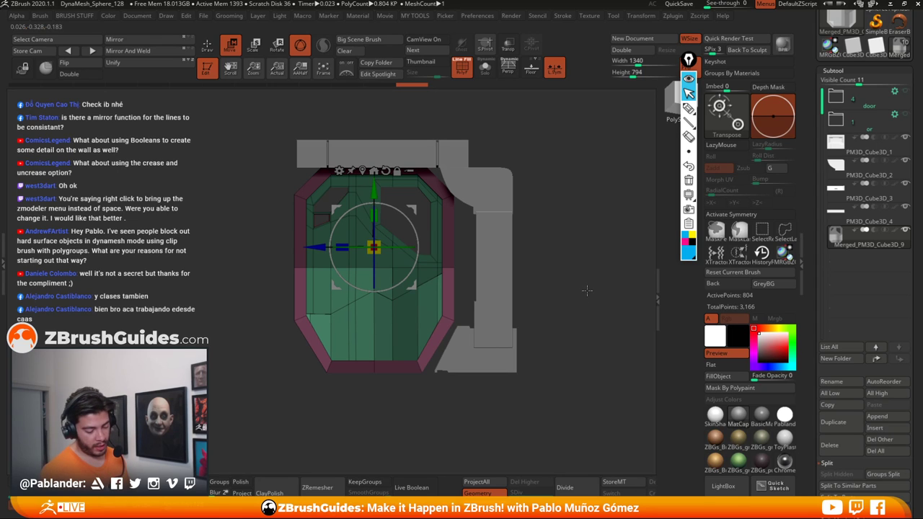
pyautogui.hotkey('ctrl', 'z')
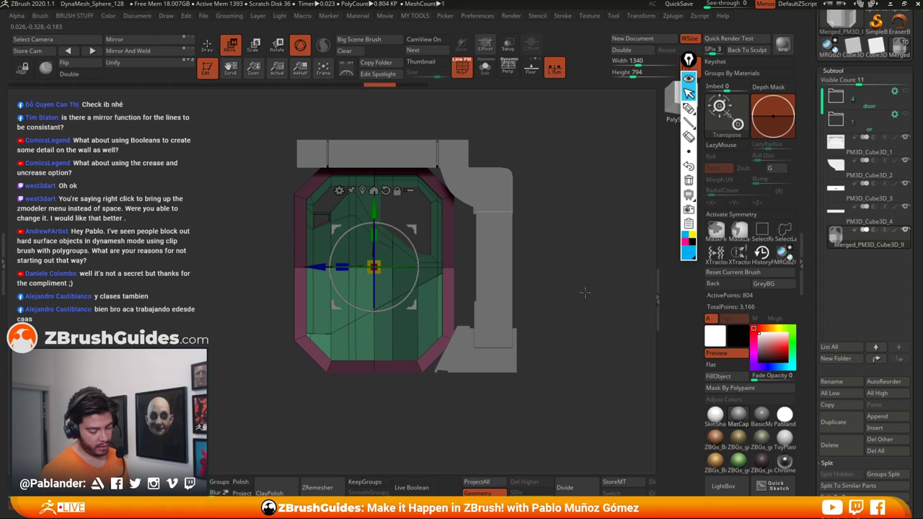
pyautogui.hotkey('ctrl', 'shift', 'z')
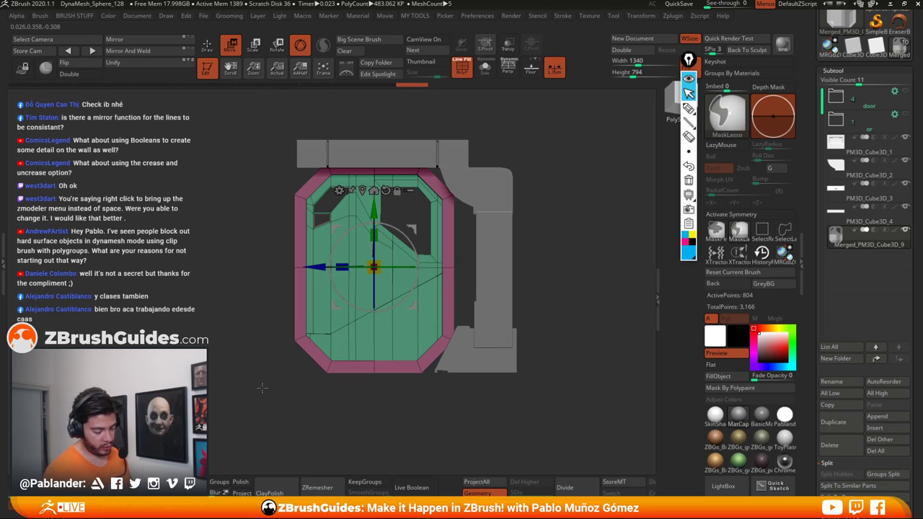
# Step: Try two more redrawn masks for raising the door's lower corners, undo both moves and clear the mask
pyautogui.moveTo(253, 399)
pyautogui.keyDown('ctrl'); pyautogui.mouseDown()
pyautogui.moveTo(514, 321)
pyautogui.moveTo(516, 332)
pyautogui.mouseUp(); pyautogui.keyUp('ctrl')
pyautogui.moveTo(554, 323)
pyautogui.keyDown('ctrl'); pyautogui.mouseDown()
pyautogui.moveTo(577, 327)
pyautogui.moveTo(476, 411)
pyautogui.moveTo(543, 351)
pyautogui.mouseUp(); pyautogui.keyUp('ctrl')
pyautogui.keyDown('ctrl'); pyautogui.click(540, 271); pyautogui.keyUp('ctrl')
pyautogui.press('w')
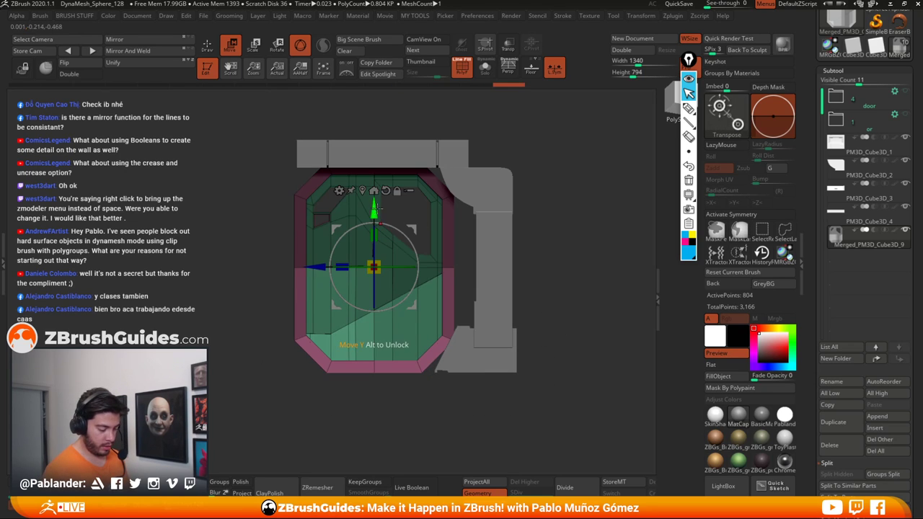
pyautogui.moveTo(372, 209); pyautogui.dragTo(372, 197)
pyautogui.hotkey('ctrl', 'z')
pyautogui.keyDown('ctrl'); pyautogui.moveTo(560, 285); pyautogui.dragTo(581, 317); pyautogui.keyUp('ctrl')
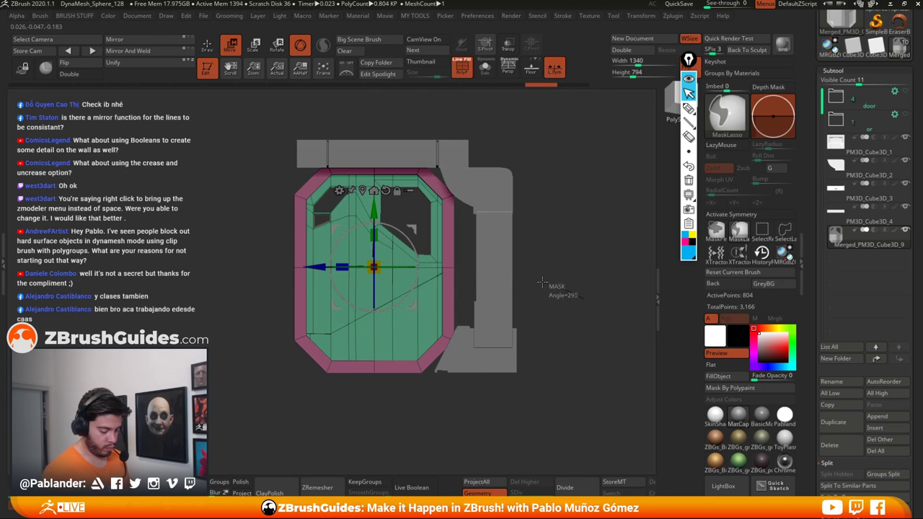
pyautogui.moveTo(542, 282)
pyautogui.keyDown('ctrl'); pyautogui.mouseDown()
pyautogui.moveTo(329, 440)
pyautogui.moveTo(548, 375)
pyautogui.mouseUp(); pyautogui.keyUp('ctrl')
pyautogui.keyDown('ctrl'); pyautogui.click(214, 377); pyautogui.keyUp('ctrl')
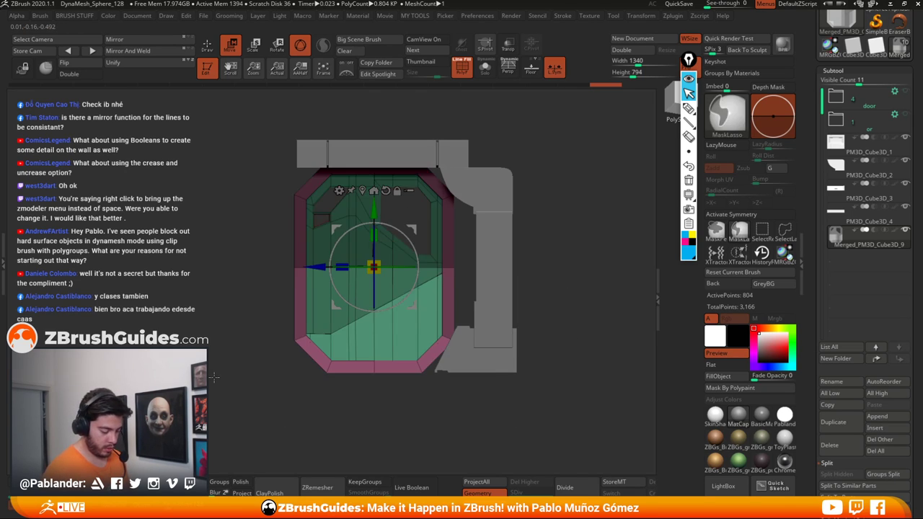
pyautogui.moveTo(374, 210); pyautogui.dragTo(373, 205)
pyautogui.hotkey('ctrl', 'z')
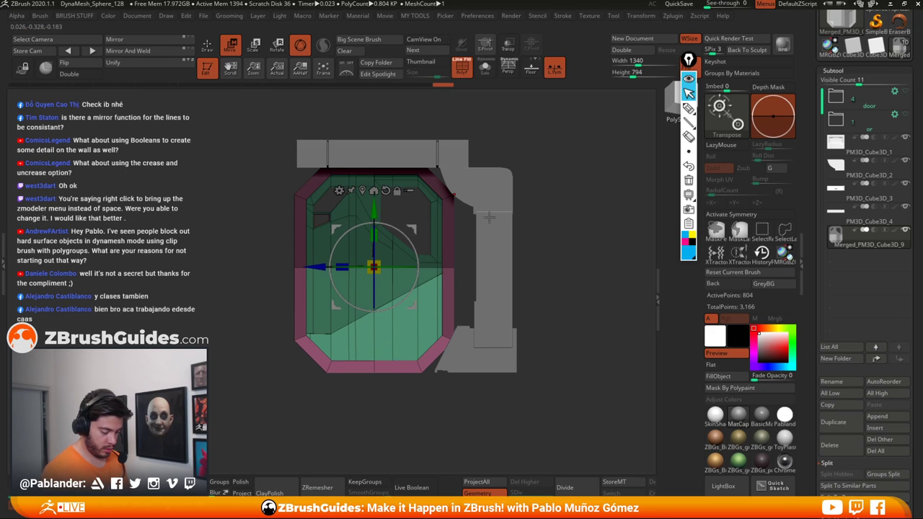
pyautogui.keyDown('ctrl'); pyautogui.moveTo(543, 246); pyautogui.dragTo(555, 263); pyautogui.keyUp('ctrl')
pyautogui.press('q')
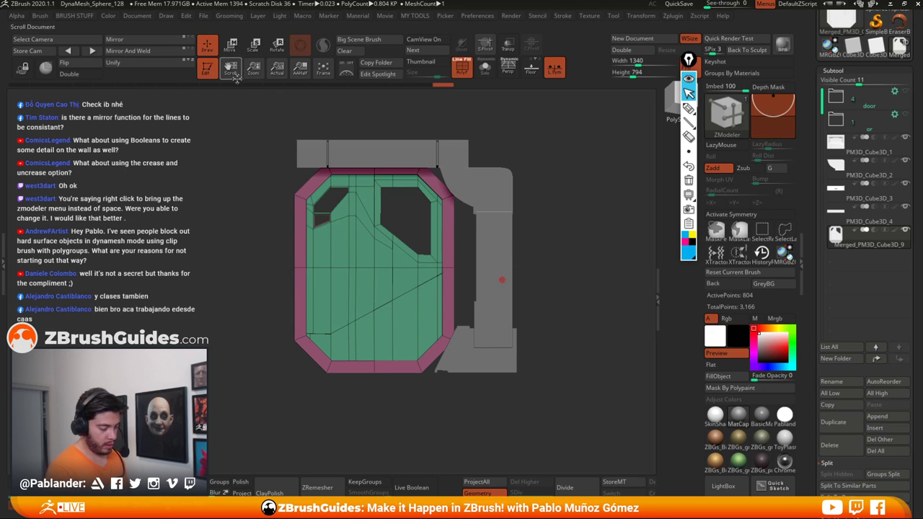
# Step: Select the wall base PM3D_Cube3D_3 and try to rotate its angled edge strip to match the door's lower corner, undoing the rotation
pyautogui.moveTo(554, 332); pyautogui.dragTo(588, 343)
pyautogui.keyDown('alt'); pyautogui.click(507, 361); pyautogui.keyUp('alt')
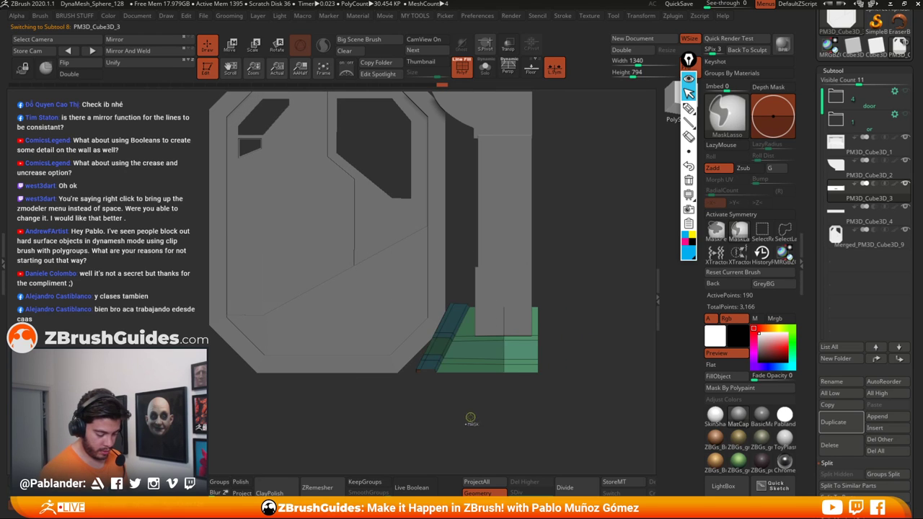
pyautogui.press('w')
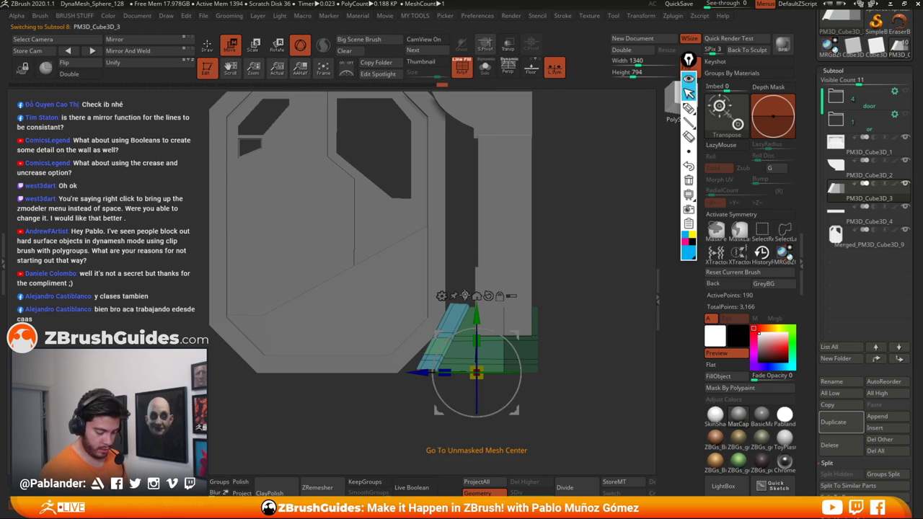
pyautogui.moveTo(497, 330)
pyautogui.mouseDown()
pyautogui.moveTo(493, 339)
pyautogui.moveTo(502, 334)
pyautogui.moveTo(477, 312)
pyautogui.mouseUp()
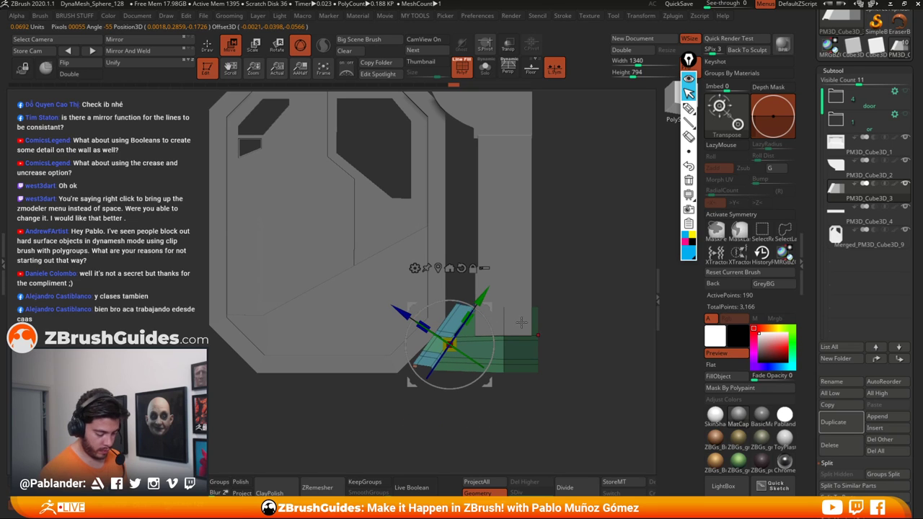
pyautogui.hotkey('ctrl', 'z')
pyautogui.hotkey('ctrl', 'z')
pyautogui.press('q')
# Step: Hide the wireframe, compare the door and wall pieces from the front and side, and activate the Move gizmo on the wall base
pyautogui.keyDown('ctrl'); pyautogui.moveTo(514, 235); pyautogui.dragTo(581, 272, button='right'); pyautogui.keyUp('ctrl')
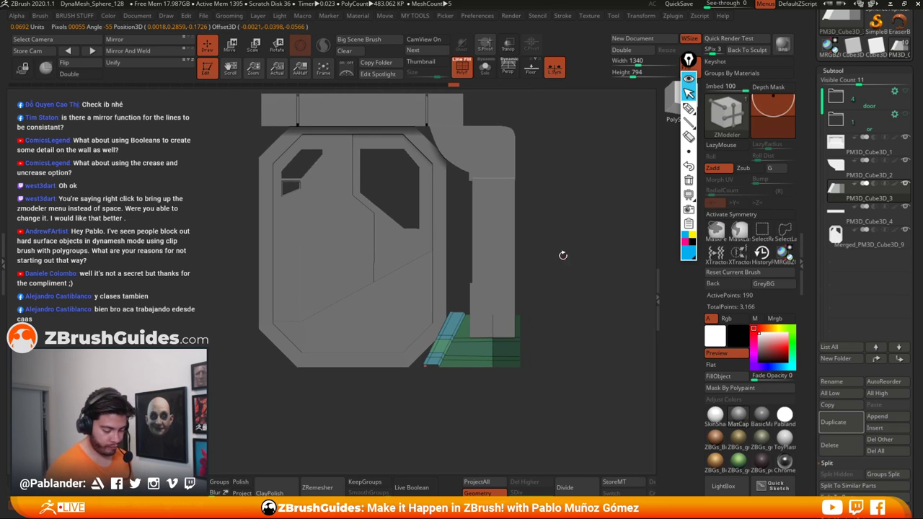
pyautogui.moveTo(563, 293); pyautogui.dragTo(580, 288)
pyautogui.moveTo(578, 298); pyautogui.dragTo(598, 297)
pyautogui.press('w')
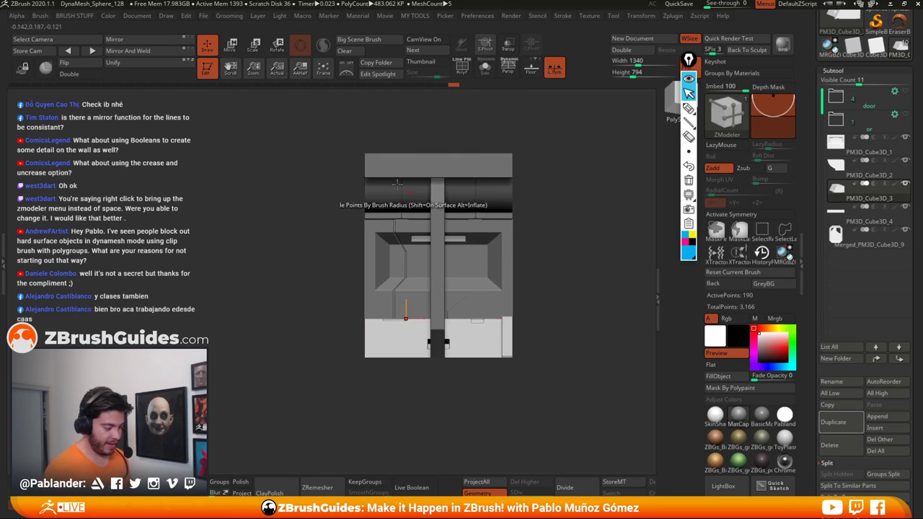
pyautogui.moveTo(605, 248); pyautogui.dragTo(540, 250)
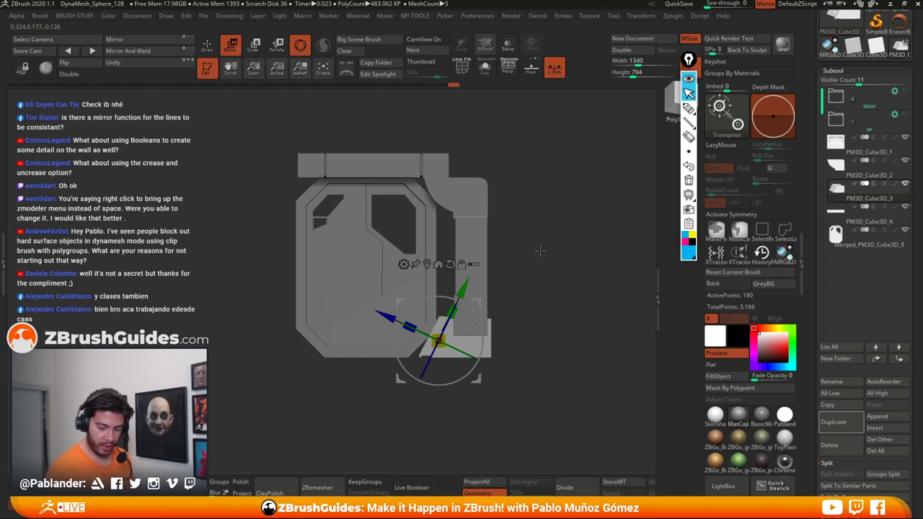
# Step: Select the merged octagonal door and examine its fit against the wall pieces from the front and at an angle
pyautogui.click(864, 245)
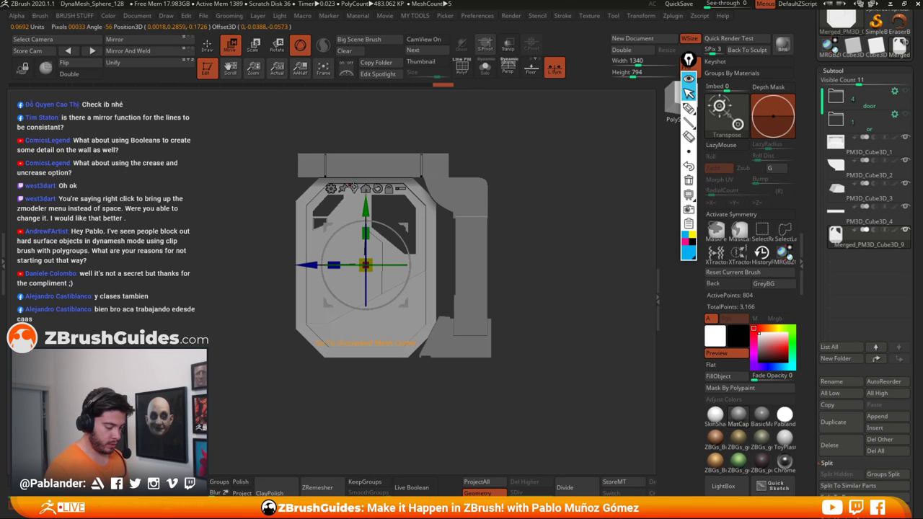
pyautogui.moveTo(549, 180); pyautogui.dragTo(560, 215)
pyautogui.moveTo(313, 268); pyautogui.dragTo(224, 277)
pyautogui.keyDown('shift'); pyautogui.moveTo(526, 245); pyautogui.dragTo(523, 293); pyautogui.keyUp('shift')
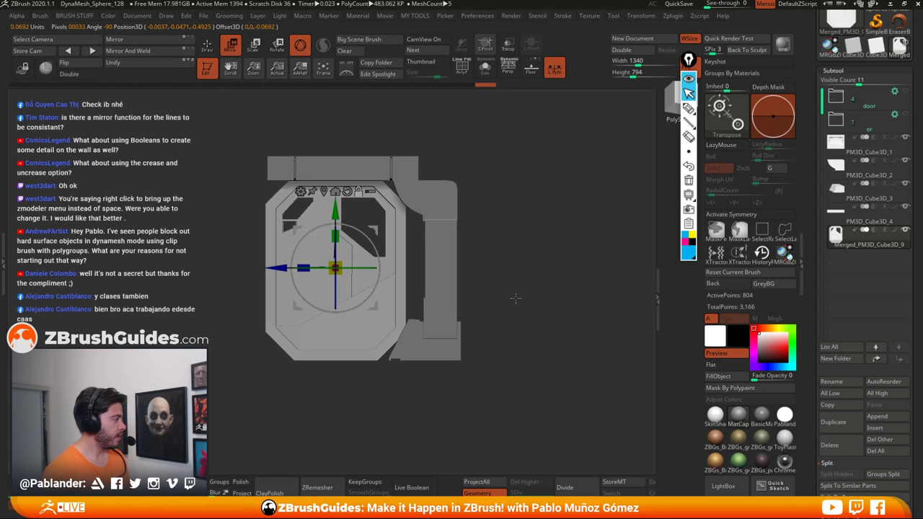
pyautogui.moveTo(512, 297); pyautogui.dragTo(527, 304)
pyautogui.press('q')
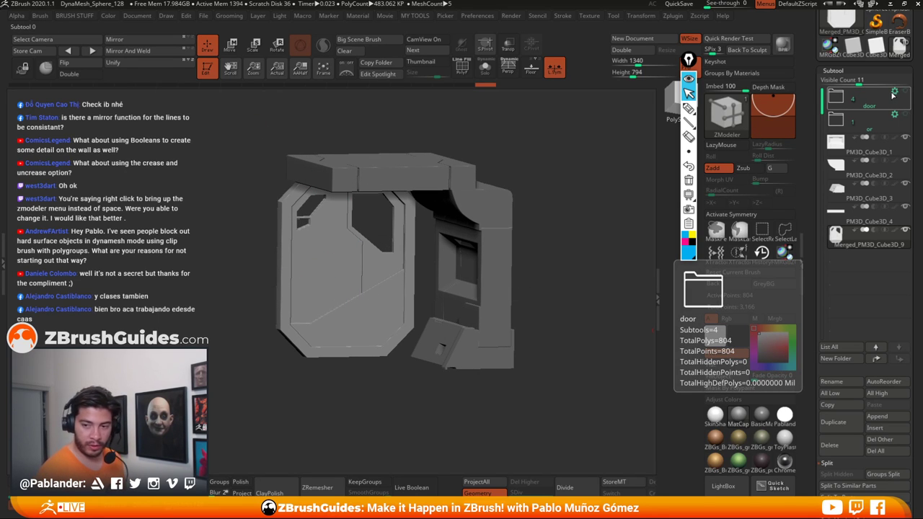
# Step: Duplicate the octagonal frame PM3D_Cube3D_6 in the door folder and place the copy outside the folder, last in the subtool list
pyautogui.click(871, 104)
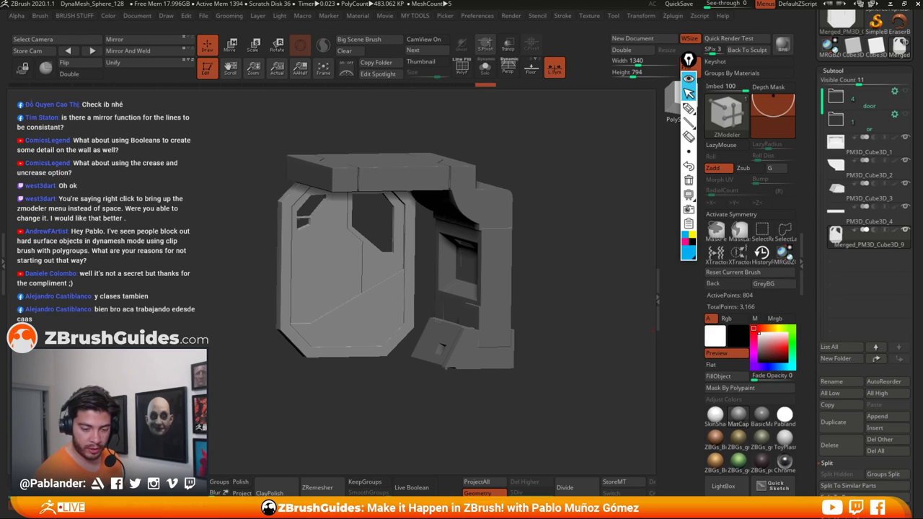
pyautogui.click(867, 185)
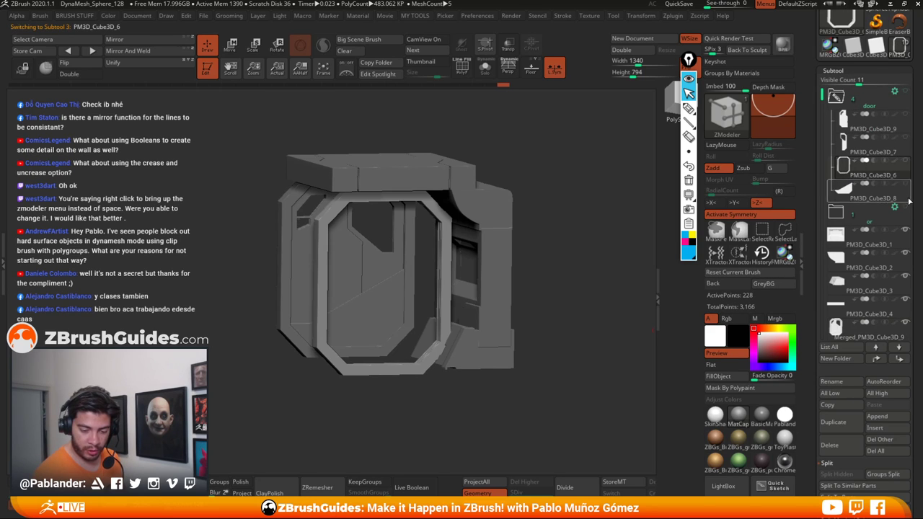
pyautogui.click(833, 422)
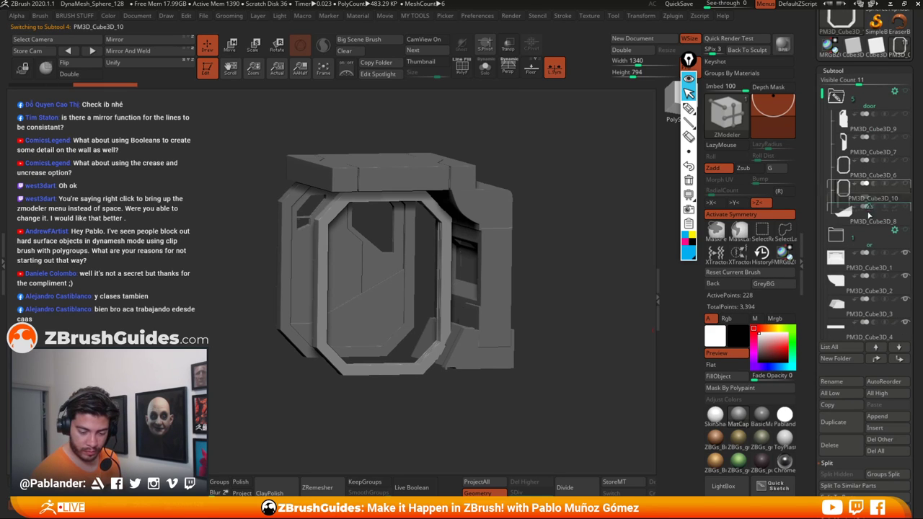
pyautogui.click(868, 99)
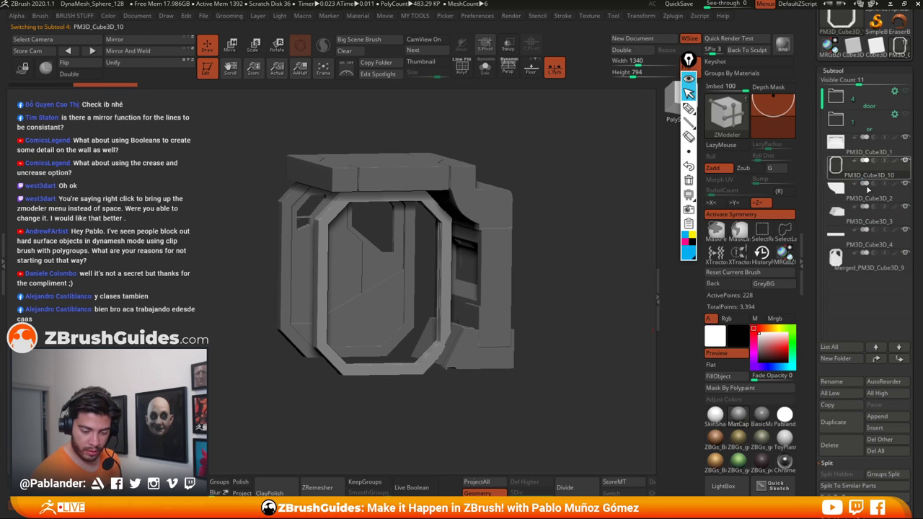
pyautogui.moveTo(868, 189); pyautogui.dragTo(862, 272)
# Step: Isolate the duplicated octagonal frame and show its wireframe with polygroup colours
pyautogui.keyDown('shift'); pyautogui.moveTo(562, 305); pyautogui.dragTo(570, 275); pyautogui.keyUp('shift')
pyautogui.click(484, 67)
pyautogui.moveTo(509, 143); pyautogui.dragTo(478, 140)
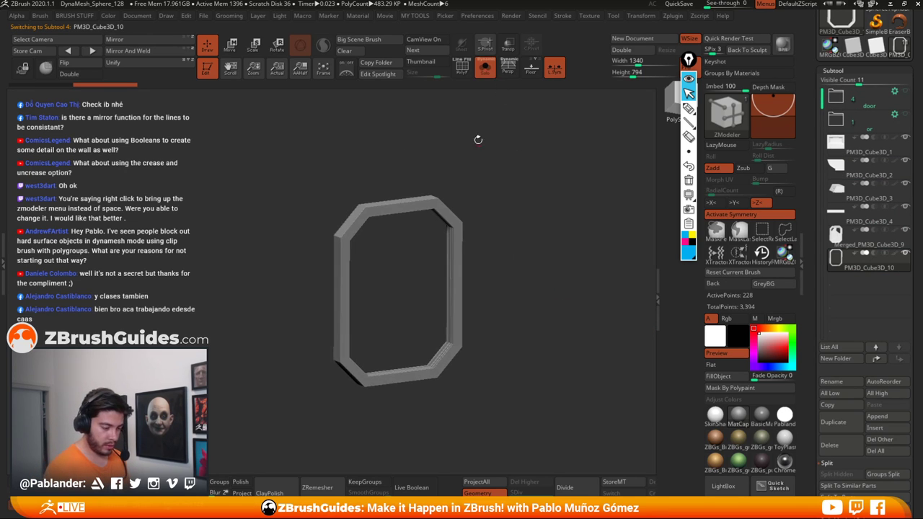
pyautogui.hotkey('shift', 'f')
pyautogui.moveTo(519, 294); pyautogui.dragTo(473, 189)
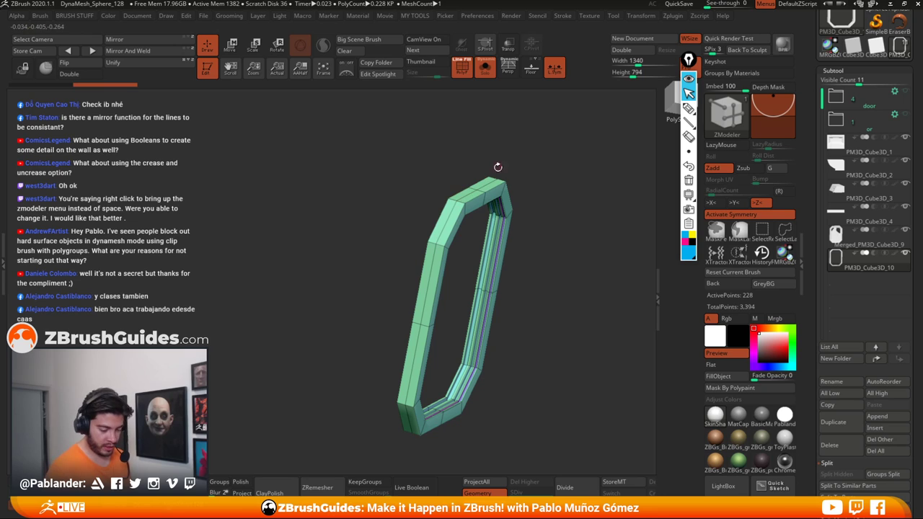
# Step: Try to pull the frame's outer side faces outward with ZModeler, and undo it
pyautogui.rightClick(447, 209)
pyautogui.moveTo(448, 212); pyautogui.dragTo(452, 187)
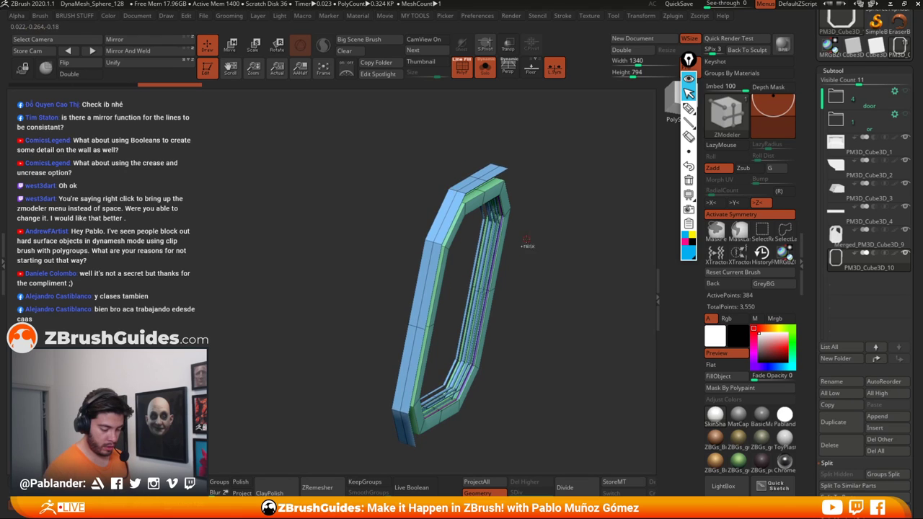
pyautogui.hotkey('ctrl', 'z')
# Step: Pull the frame's outer side faces outward as a larger detached ring with ZModeler, and display the mesh double-sided
pyautogui.moveTo(527, 245); pyautogui.dragTo(557, 192)
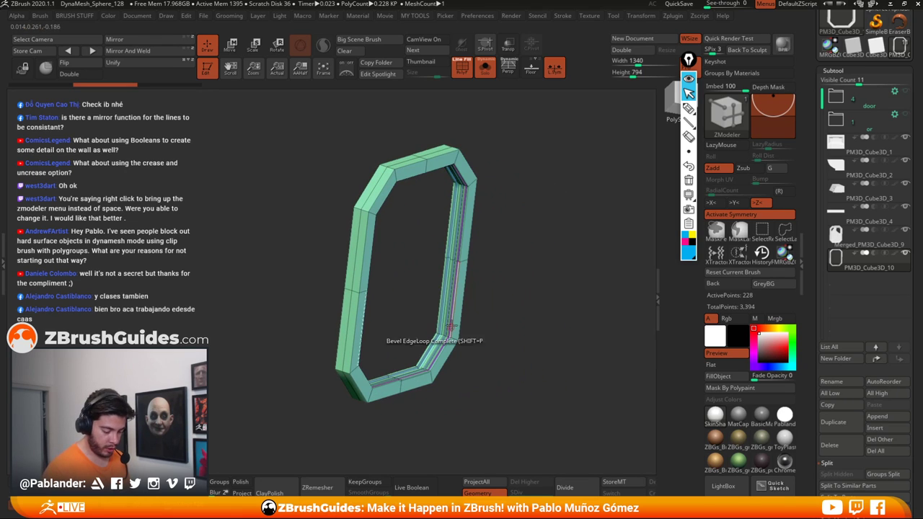
pyautogui.moveTo(444, 155); pyautogui.dragTo(451, 116)
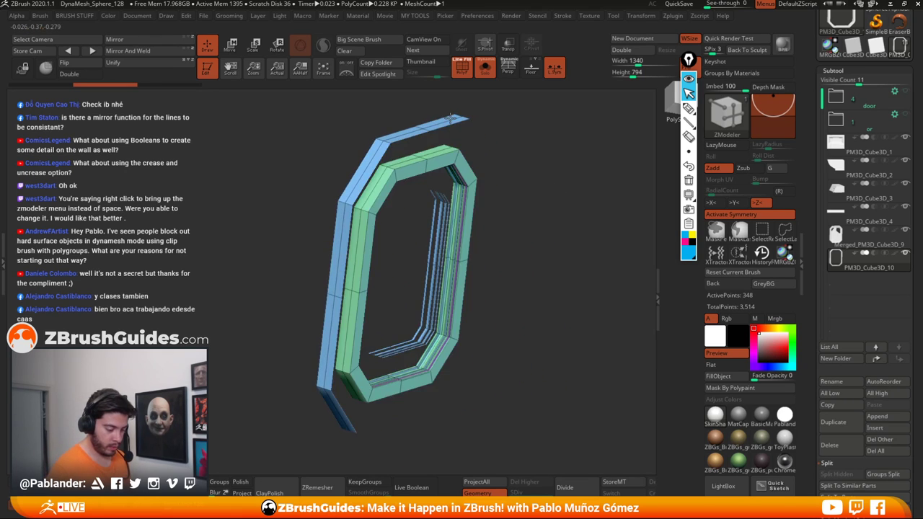
pyautogui.click(77, 75)
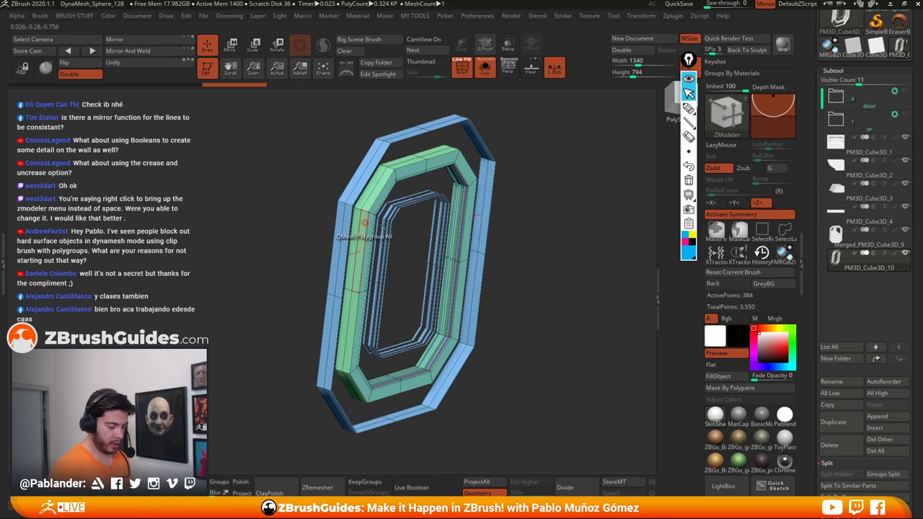
# Step: Isolate the detached outermost ring and delete the rest of the duplicated frame's geometry
pyautogui.moveTo(533, 235); pyautogui.dragTo(545, 253)
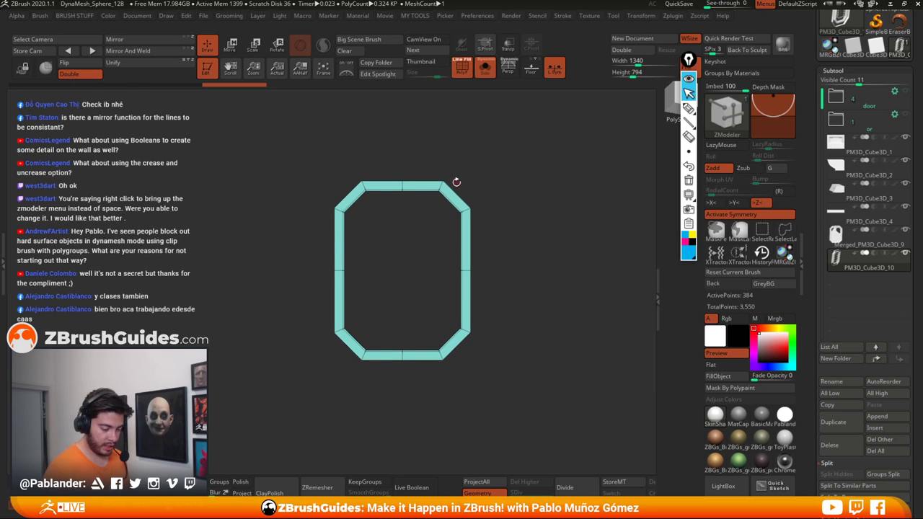
pyautogui.hotkey('ctrl', 'shift')
pyautogui.moveTo(364, 172)
pyautogui.keyDown('ctrl'); pyautogui.keyDown('shift'); pyautogui.mouseDown()
pyautogui.moveTo(328, 249)
pyautogui.moveTo(404, 369)
pyautogui.moveTo(461, 360)
pyautogui.moveTo(481, 293)
pyautogui.moveTo(477, 189)
pyautogui.mouseUp(); pyautogui.keyUp('shift'); pyautogui.keyUp('ctrl')
pyautogui.moveTo(557, 215)
pyautogui.mouseDown()
pyautogui.moveTo(567, 229)
pyautogui.moveTo(546, 240)
pyautogui.mouseUp()
pyautogui.hotkey('ctrl', 'shift', 'd')
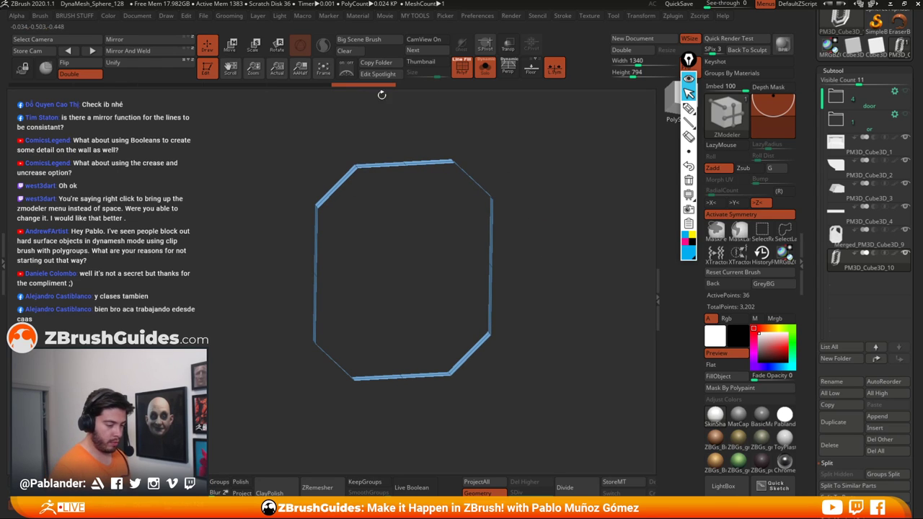
pyautogui.moveTo(232, 152); pyautogui.dragTo(354, 252)
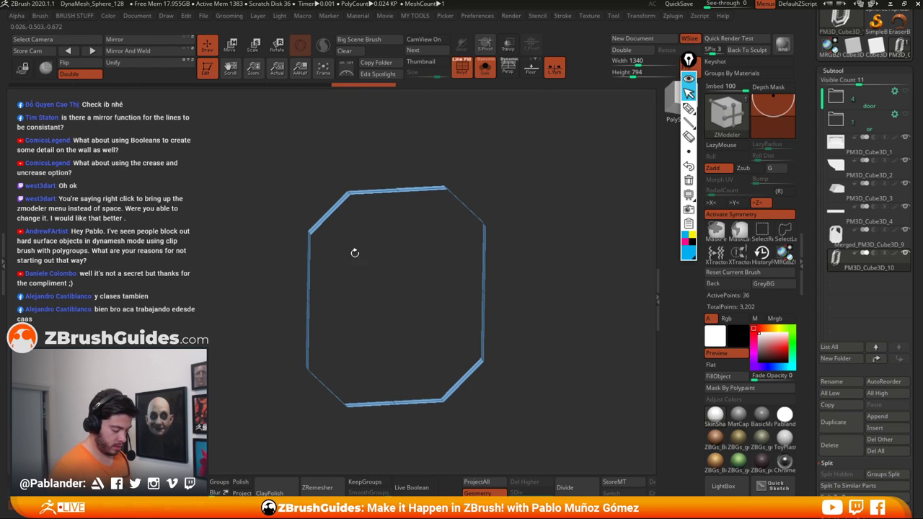
# Step: Extrude the thin ring inward into a thicker octagonal frame, and flip its normals with double-sided display off
pyautogui.keyDown('alt'); pyautogui.moveTo(480, 206); pyautogui.dragTo(497, 190); pyautogui.keyUp('alt')
pyautogui.moveTo(438, 180); pyautogui.dragTo(431, 202)
pyautogui.click(82, 72)
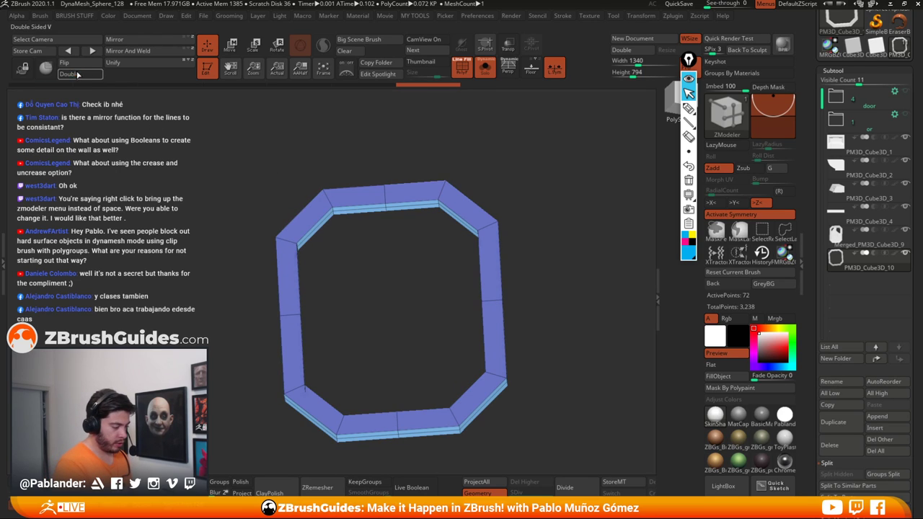
pyautogui.click(79, 63)
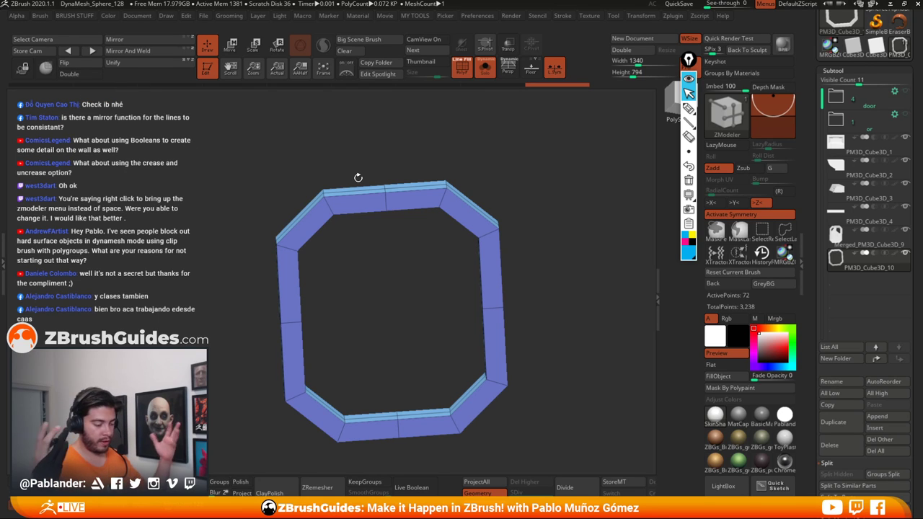
# Step: Bring back the door and wall pieces, and move the new octagonal frame so it surrounds the door in front view
pyautogui.moveTo(357, 178); pyautogui.dragTo(508, 93)
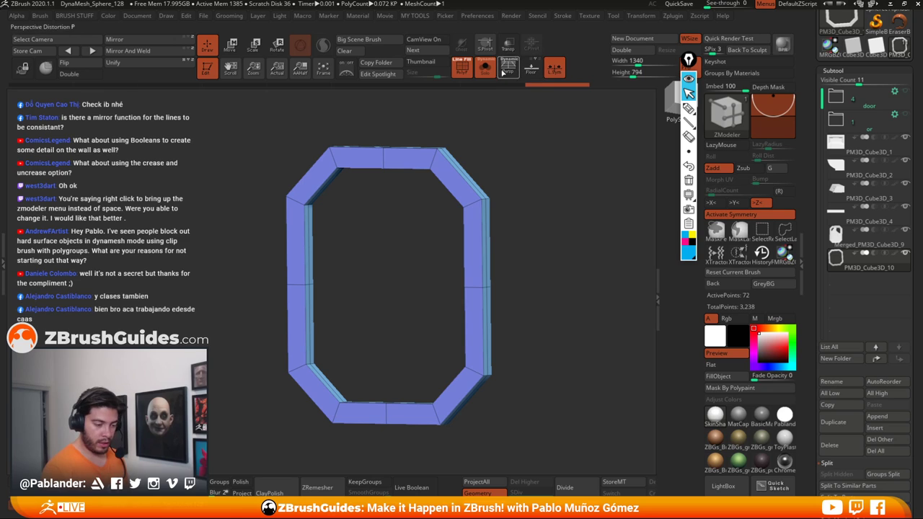
pyautogui.click(487, 73)
pyautogui.keyDown('shift'); pyautogui.moveTo(490, 123); pyautogui.dragTo(514, 153); pyautogui.keyUp('shift')
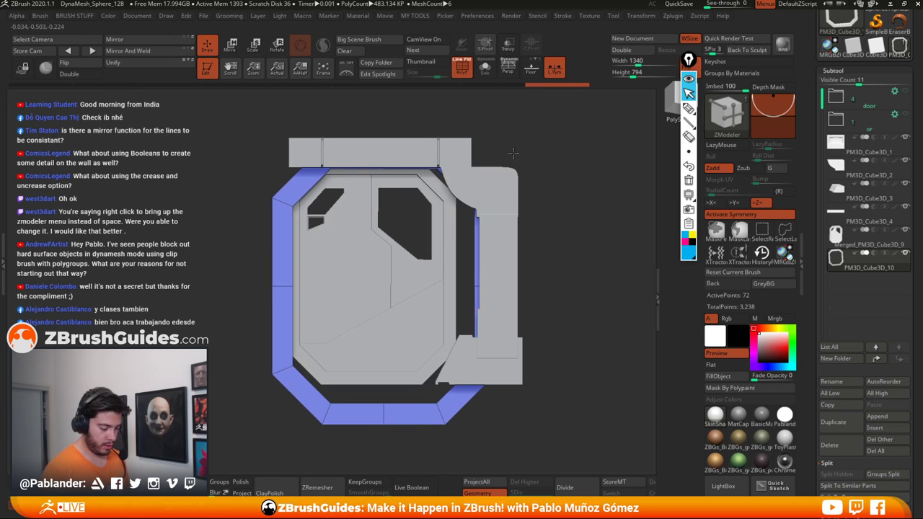
pyautogui.press('w')
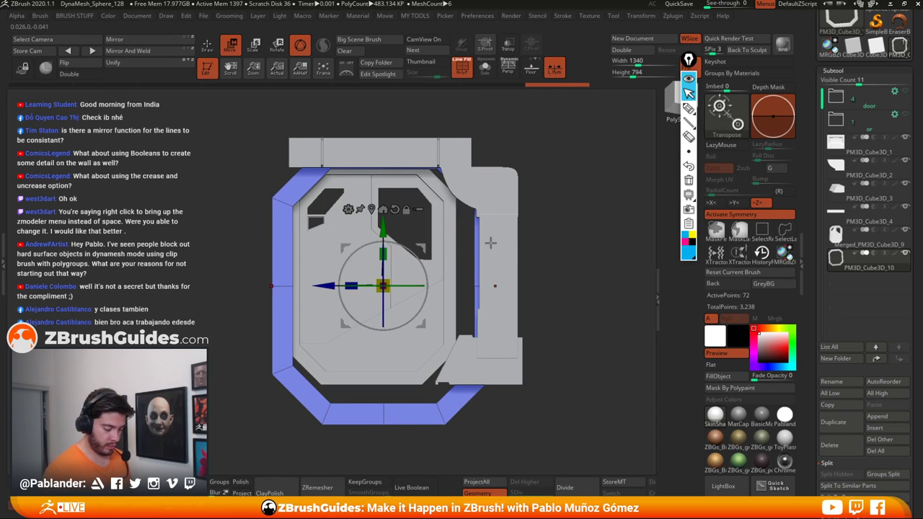
pyautogui.moveTo(422, 249); pyautogui.dragTo(373, 271)
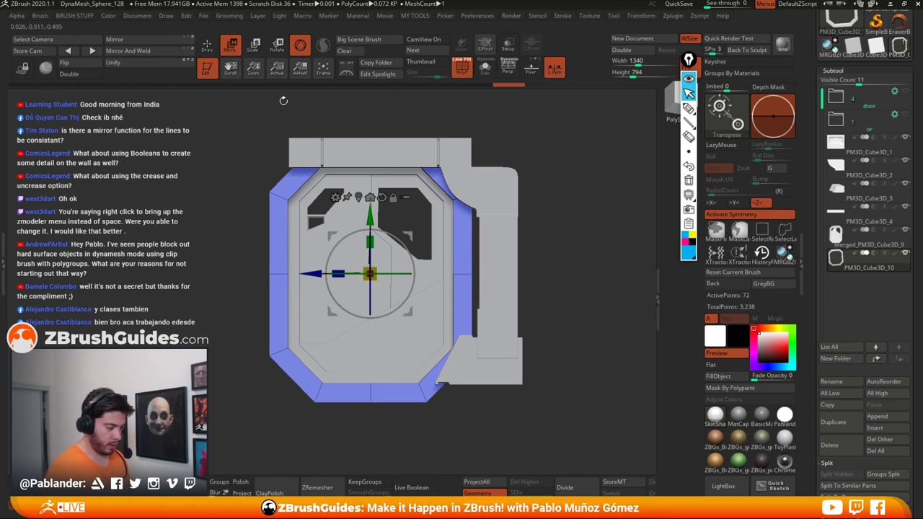
pyautogui.press('q')
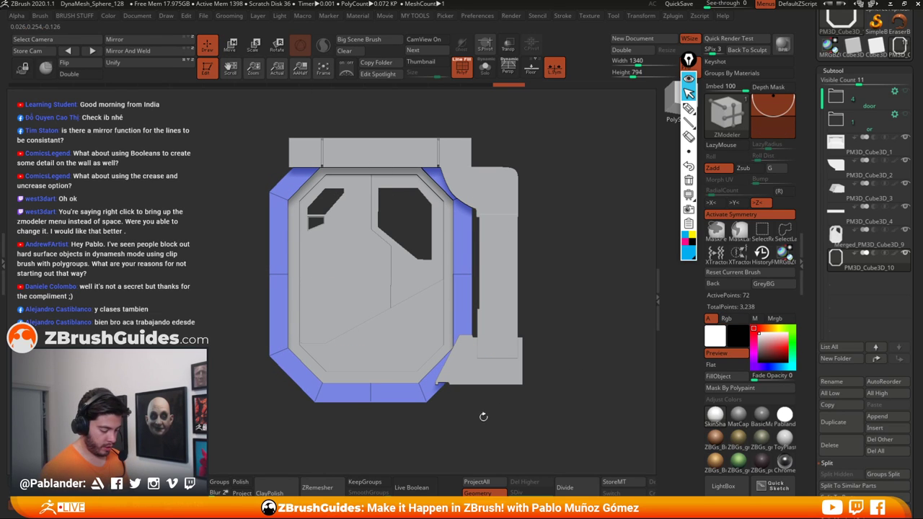
# Step: Isolate the octagonal frame and try to mask and hide its left half, clearing the masks
pyautogui.press('ctrl')
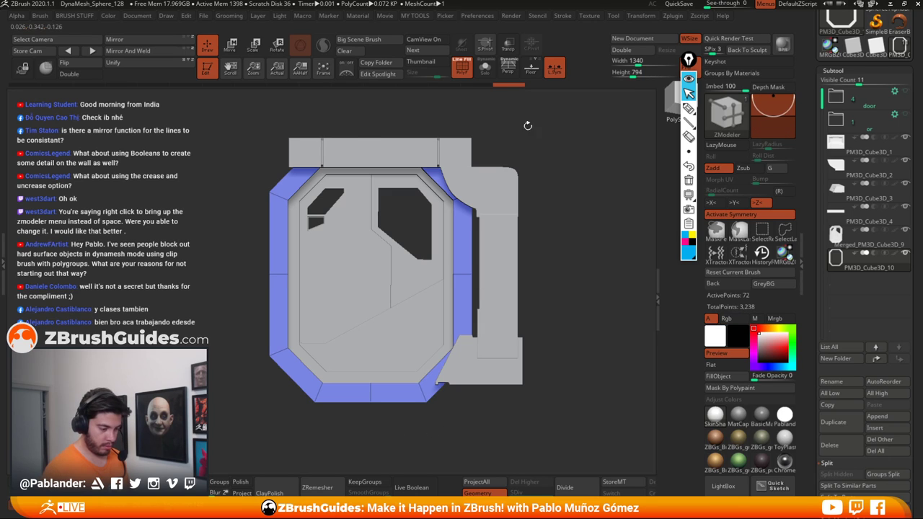
pyautogui.click(484, 67)
pyautogui.moveTo(228, 116)
pyautogui.keyDown('ctrl'); pyautogui.mouseDown()
pyautogui.moveTo(256, 394)
pyautogui.moveTo(338, 382)
pyautogui.moveTo(358, 428)
pyautogui.mouseUp(); pyautogui.keyUp('ctrl')
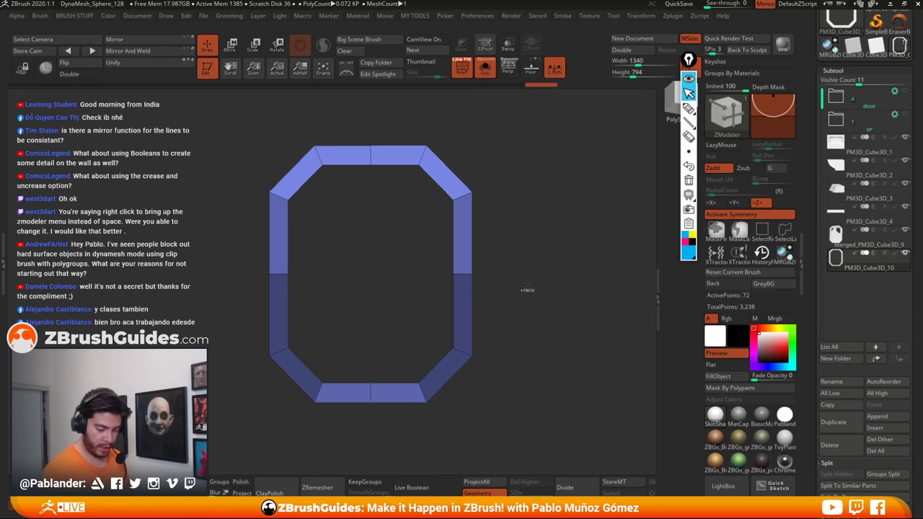
pyautogui.moveTo(526, 283); pyautogui.dragTo(544, 302)
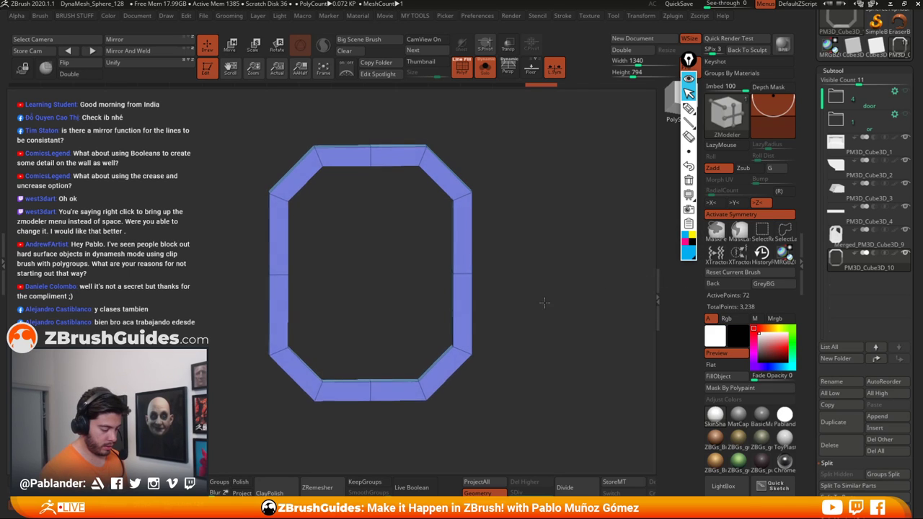
pyautogui.moveTo(226, 117)
pyautogui.keyDown('ctrl'); pyautogui.mouseDown()
pyautogui.moveTo(252, 369)
pyautogui.moveTo(358, 430)
pyautogui.mouseUp(); pyautogui.keyUp('ctrl')
pyautogui.keyDown('ctrl'); pyautogui.moveTo(523, 335); pyautogui.dragTo(531, 342); pyautogui.keyUp('ctrl')
pyautogui.moveTo(231, 104)
pyautogui.keyDown('ctrl'); pyautogui.keyDown('shift'); pyautogui.mouseDown()
pyautogui.moveTo(307, 418)
pyautogui.moveTo(348, 435)
pyautogui.mouseUp(); pyautogui.keyUp('shift'); pyautogui.keyUp('ctrl')
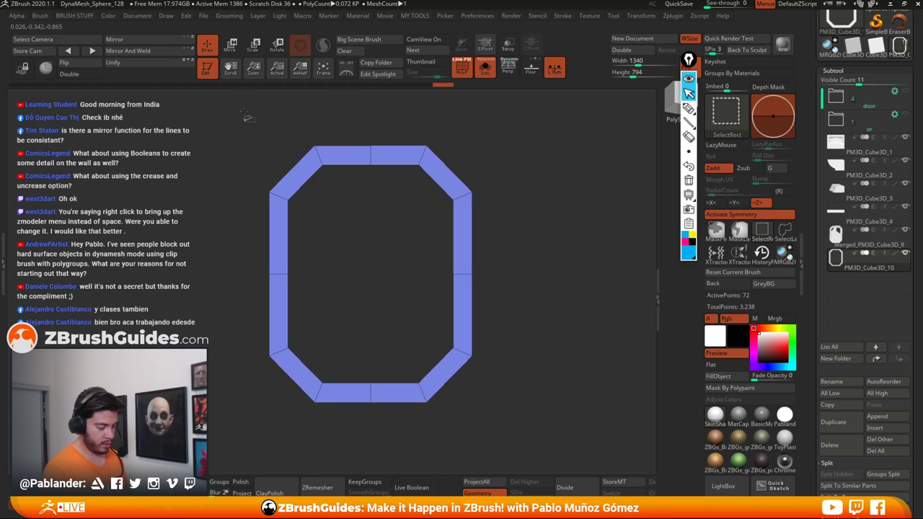
pyautogui.keyDown('ctrl'); pyautogui.keyDown('shift'); pyautogui.moveTo(234, 101); pyautogui.dragTo(282, 400); pyautogui.keyUp('shift'); pyautogui.keyUp('ctrl')
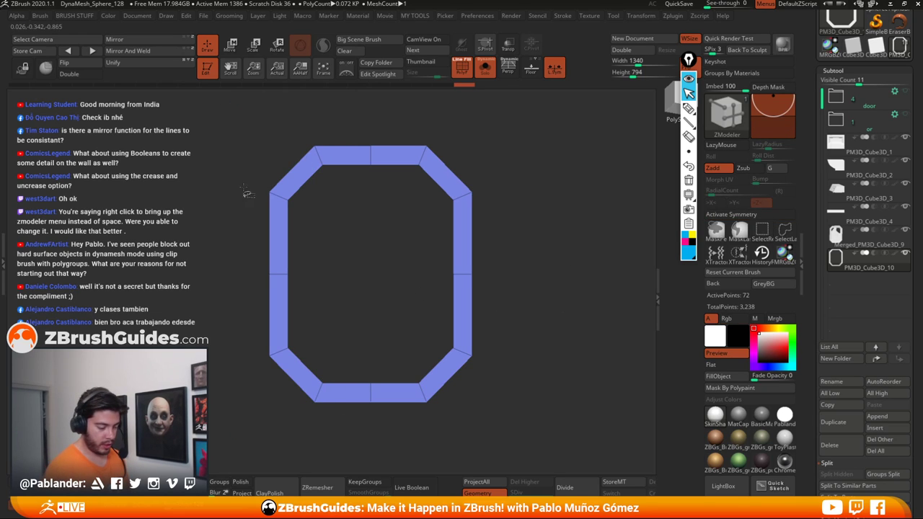
# Step: Hide the left half of the frame with symmetry off, delete the hidden part, and display the remaining half double-sided
pyautogui.keyDown('ctrl'); pyautogui.keyDown('shift'); pyautogui.moveTo(224, 96); pyautogui.dragTo(348, 437); pyautogui.keyUp('shift'); pyautogui.keyUp('ctrl')
pyautogui.moveTo(519, 301); pyautogui.dragTo(535, 302)
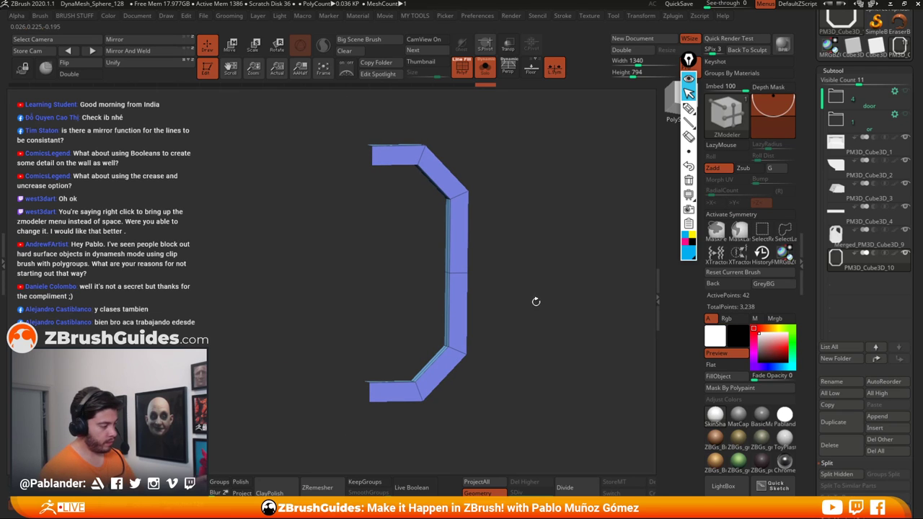
pyautogui.hotkey('ctrl', 'Delete')
pyautogui.click(79, 73)
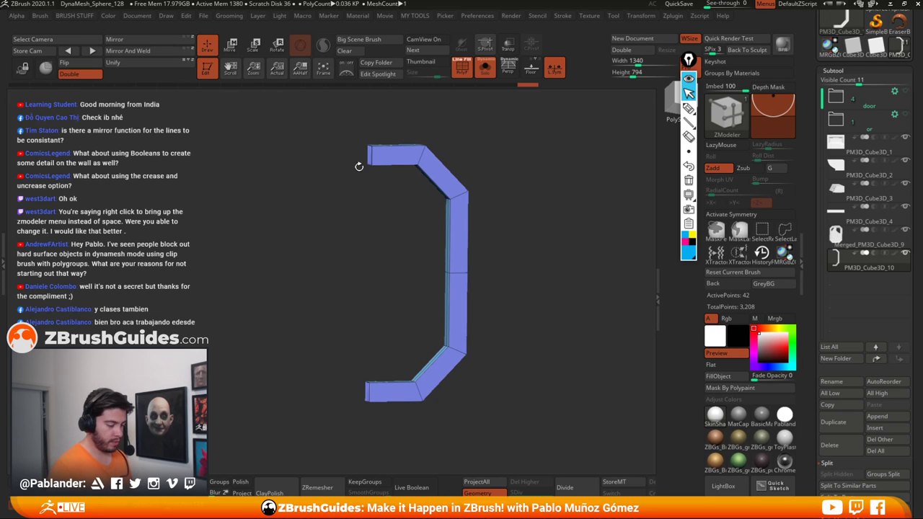
# Step: Set the ZModeler edge action to Bridge for the half frame's open upper end
pyautogui.moveTo(361, 165); pyautogui.dragTo(398, 223)
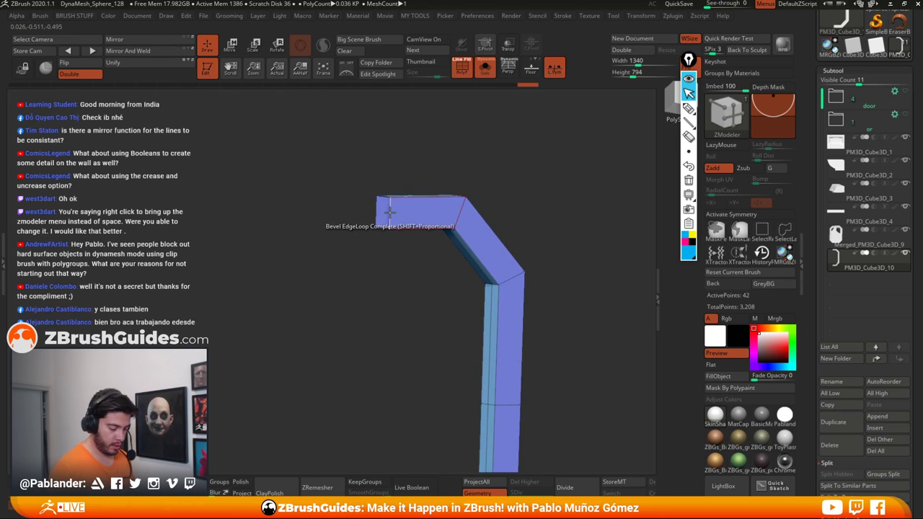
pyautogui.press('space')
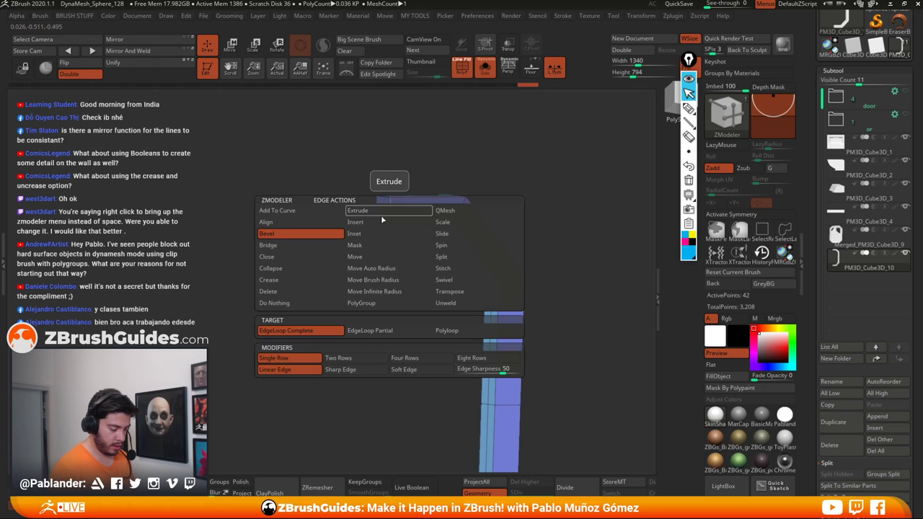
pyautogui.click(274, 245)
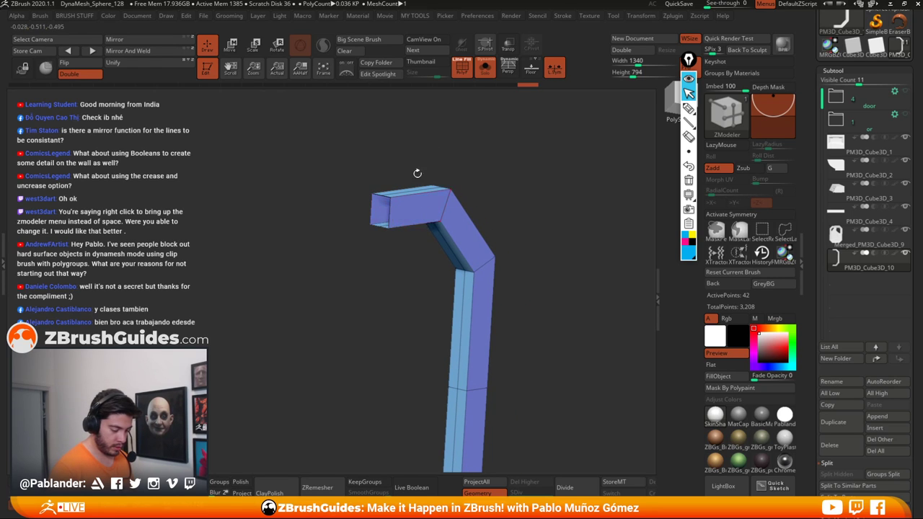
# Step: Set the ZModeler edge action to Delete with EdgeLoop Complete and remove the extra lengthwise edge loops from the half frame
pyautogui.moveTo(417, 173); pyautogui.dragTo(475, 192)
pyautogui.press('space')
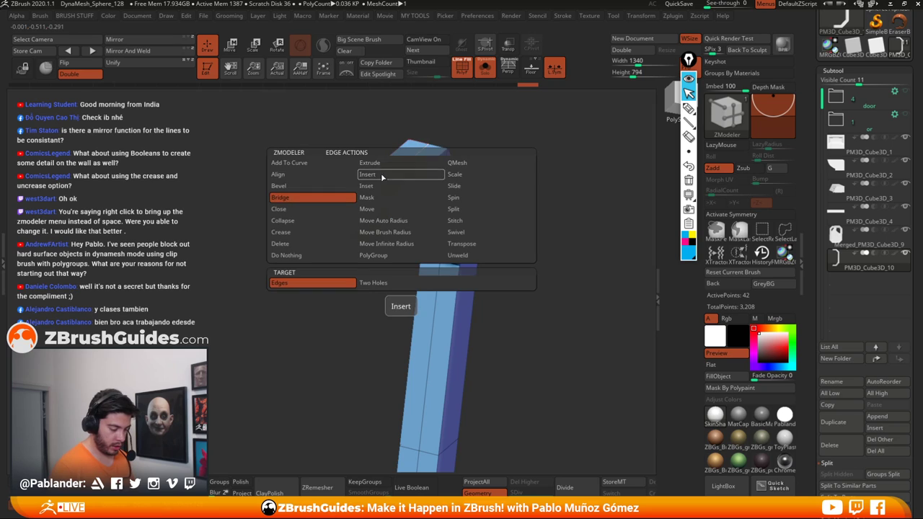
pyautogui.click(314, 242)
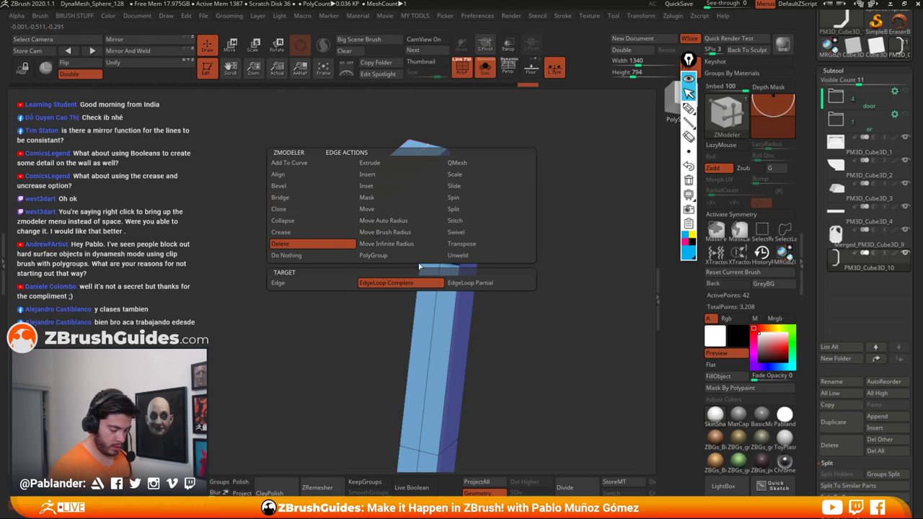
pyautogui.click(413, 159)
pyautogui.click(379, 227)
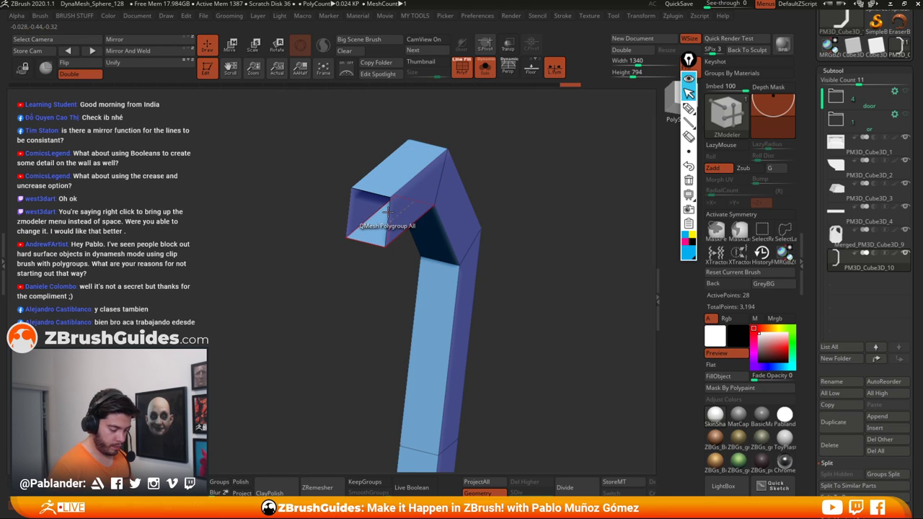
# Step: Switch the ZModeler edge action back to Bridge and close the half frame's open upper and lower ends
pyautogui.press('space')
pyautogui.click(292, 241)
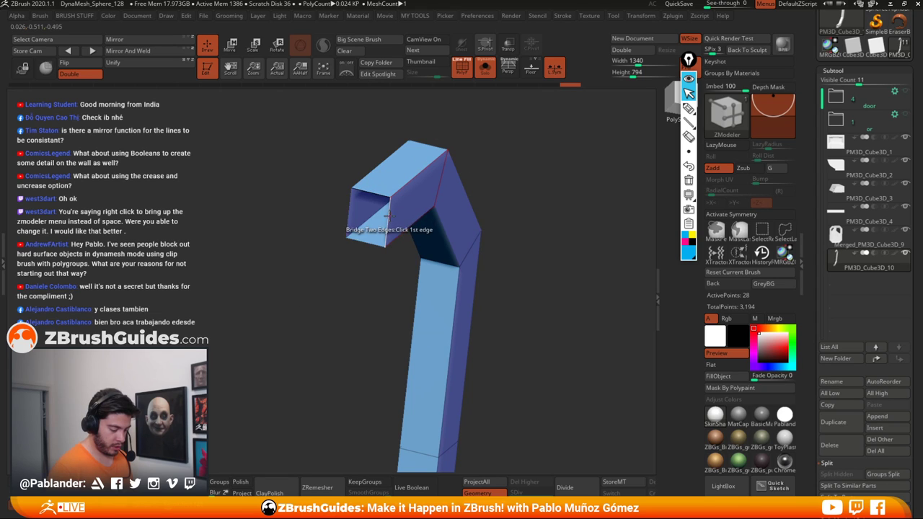
pyautogui.click(349, 209)
pyautogui.click(385, 232)
pyautogui.keyDown('ctrl'); pyautogui.moveTo(505, 245); pyautogui.dragTo(548, 155, button='right'); pyautogui.keyUp('ctrl')
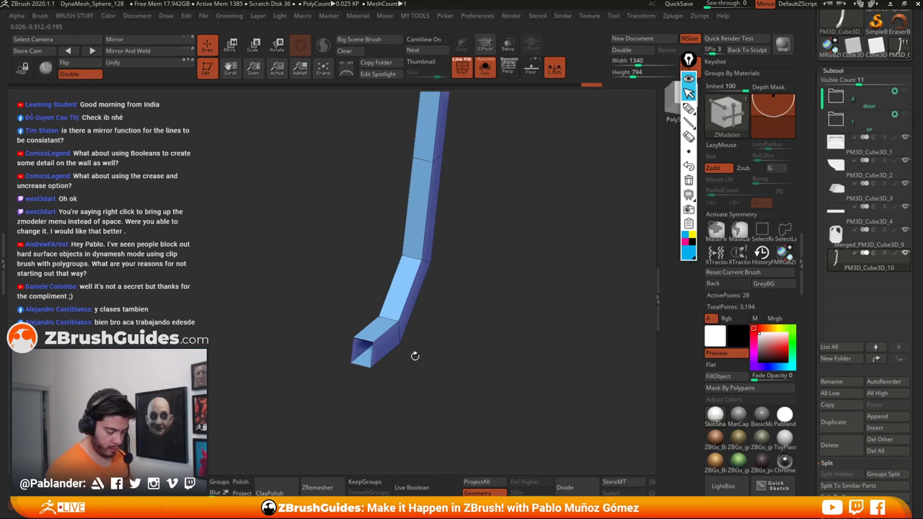
pyautogui.click(353, 352)
pyautogui.moveTo(425, 347); pyautogui.dragTo(474, 250, button='right')
# Step: Bring back the door and wall pieces without polyframe, and in side view move the half frame over to line up with the door
pyautogui.press('w')
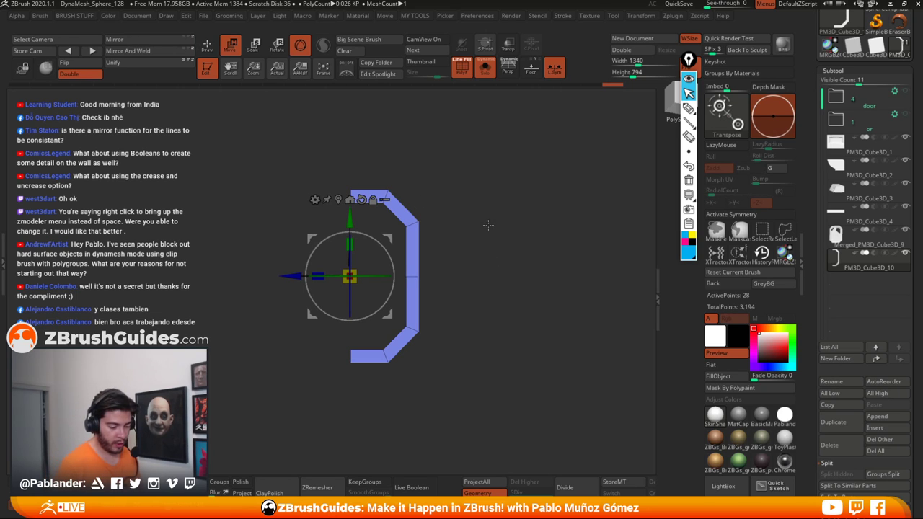
pyautogui.moveTo(474, 114); pyautogui.dragTo(470, 158)
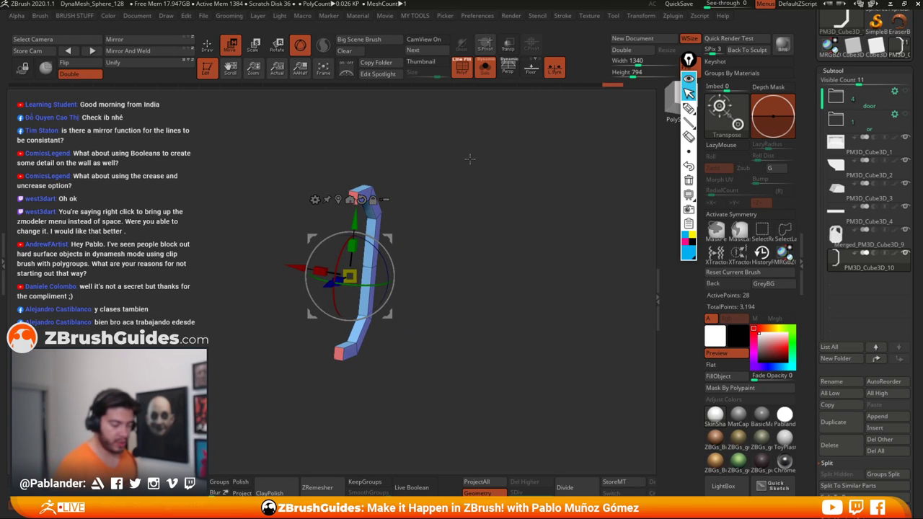
pyautogui.click(485, 66)
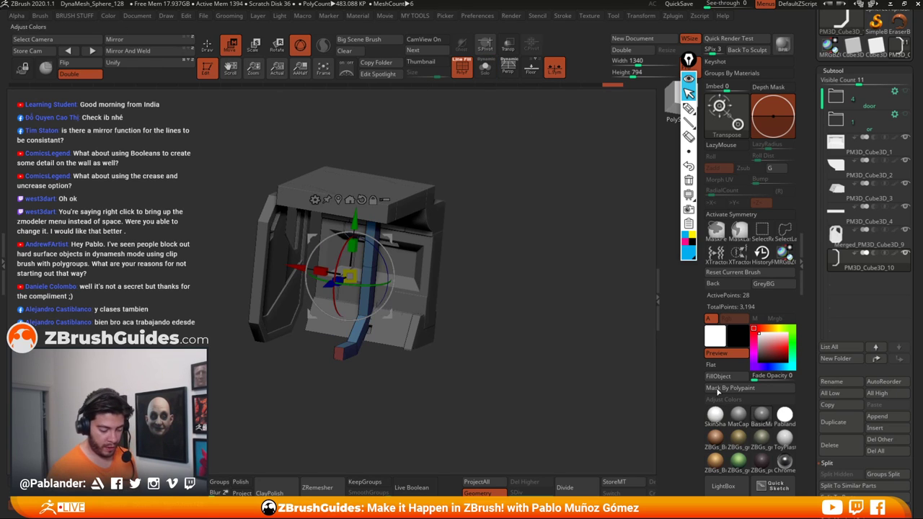
pyautogui.press('q')
pyautogui.keyDown('shift'); pyautogui.moveTo(480, 200); pyautogui.dragTo(471, 178); pyautogui.keyUp('shift')
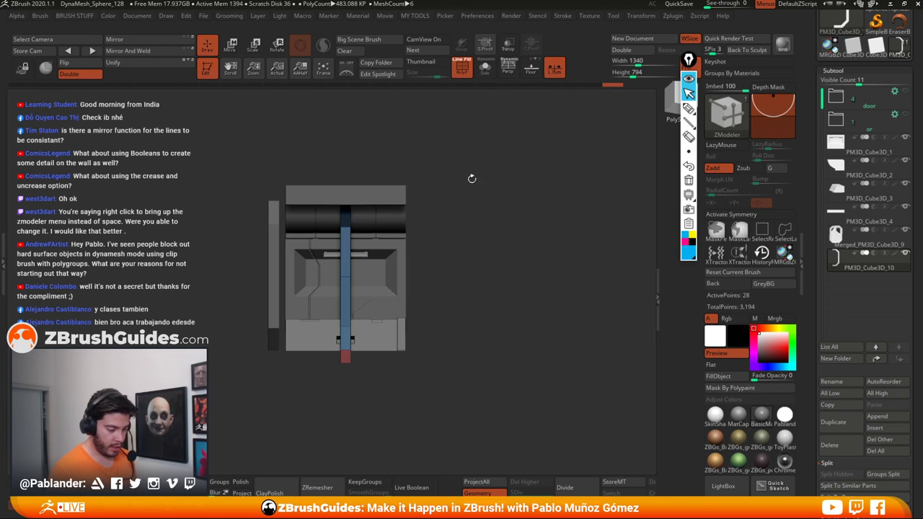
pyautogui.click(463, 73)
pyautogui.press('w')
pyautogui.keyDown('alt'); pyautogui.moveTo(432, 216); pyautogui.dragTo(481, 218); pyautogui.keyUp('alt')
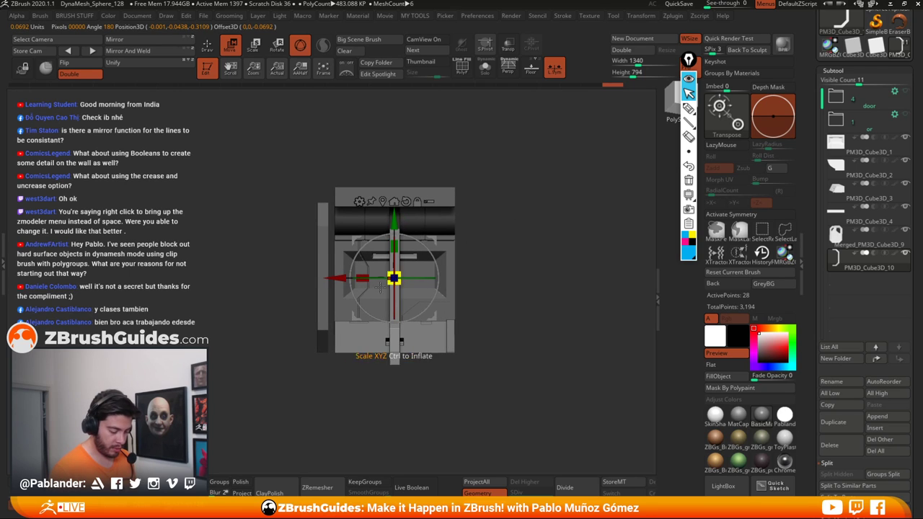
pyautogui.moveTo(336, 278); pyautogui.dragTo(274, 278)
pyautogui.moveTo(533, 241); pyautogui.dragTo(490, 239)
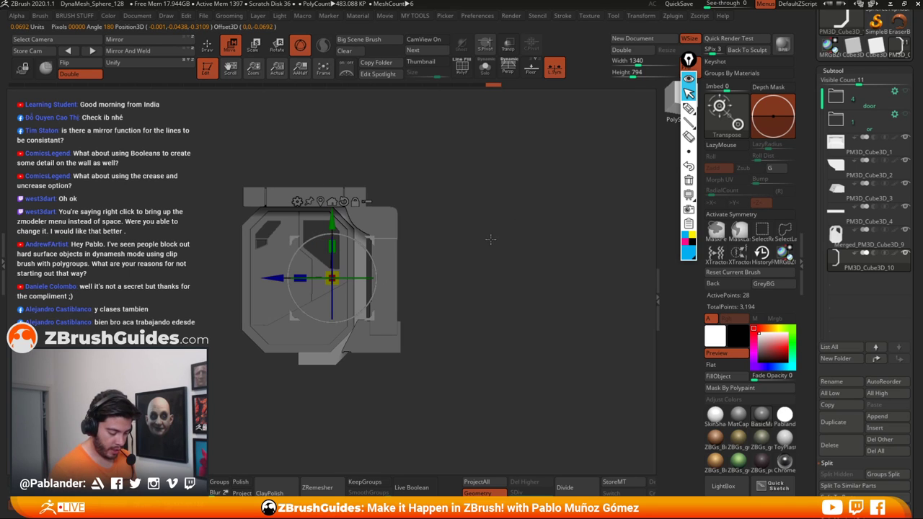
# Step: Try to scale the half frame down uniformly against the door in front view
pyautogui.keyDown('alt'); pyautogui.moveTo(428, 344); pyautogui.dragTo(473, 309); pyautogui.keyUp('alt')
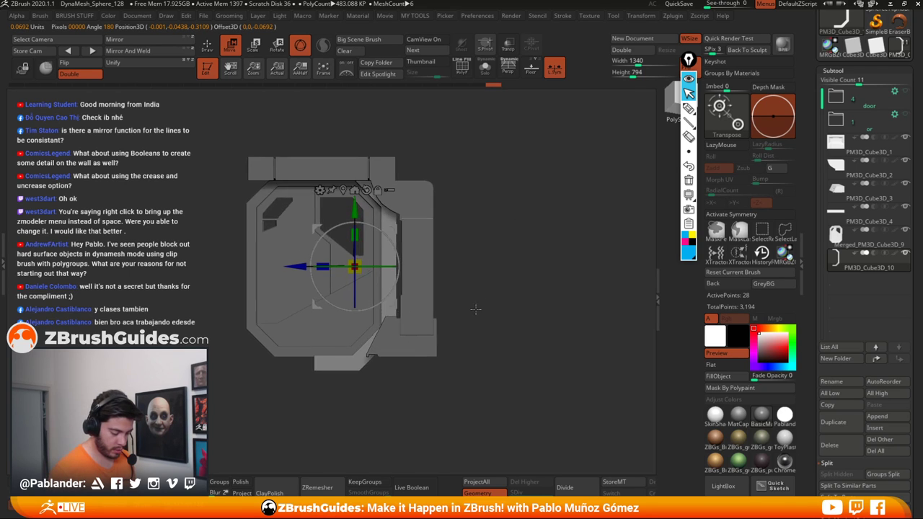
pyautogui.keyDown('alt'); pyautogui.moveTo(493, 268); pyautogui.dragTo(492, 281); pyautogui.keyUp('alt')
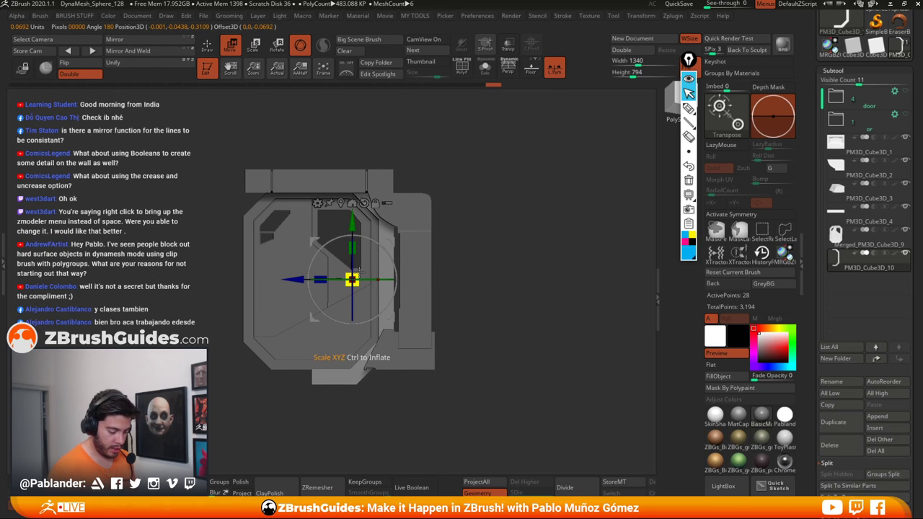
pyautogui.moveTo(352, 280); pyautogui.dragTo(347, 282)
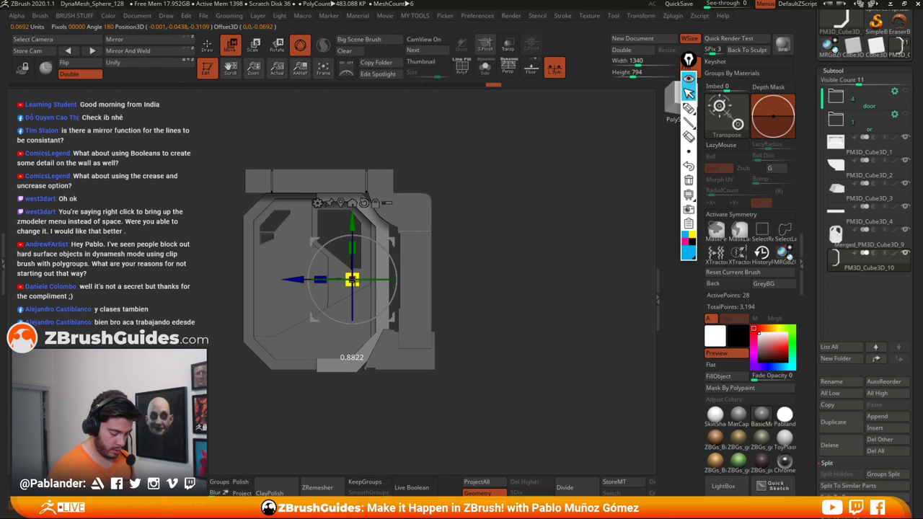
pyautogui.moveTo(355, 284); pyautogui.dragTo(353, 278)
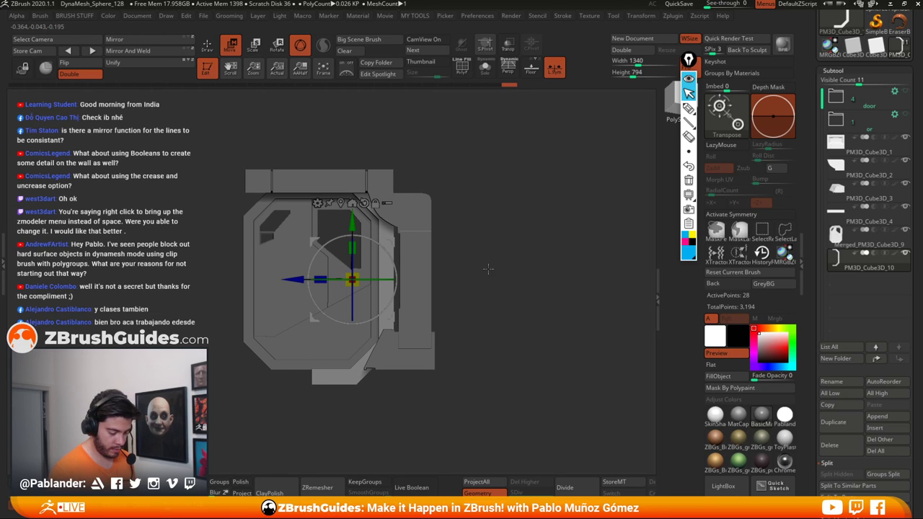
# Step: Isolate the half frame with polyframe on and mask it so only its outer corner points stay editable
pyautogui.click(207, 46)
pyautogui.click(485, 67)
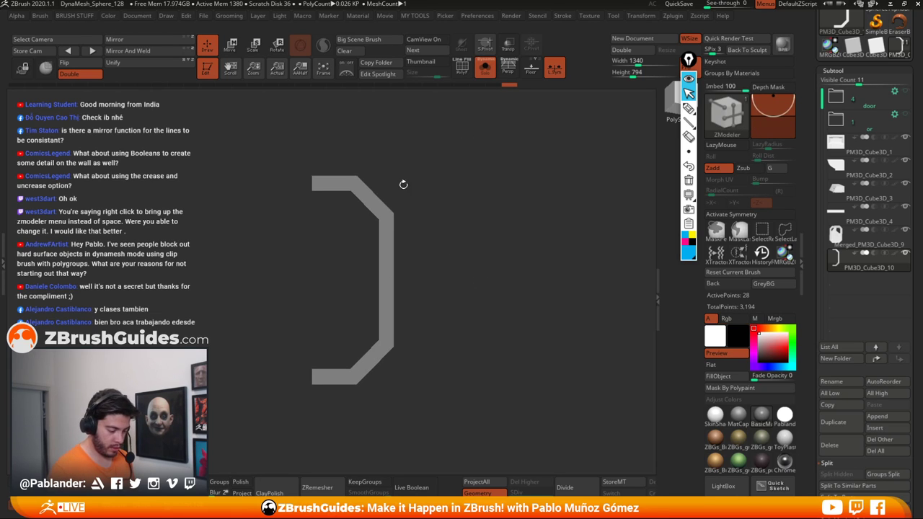
pyautogui.moveTo(375, 181); pyautogui.dragTo(411, 246)
pyautogui.moveTo(395, 358); pyautogui.dragTo(364, 382)
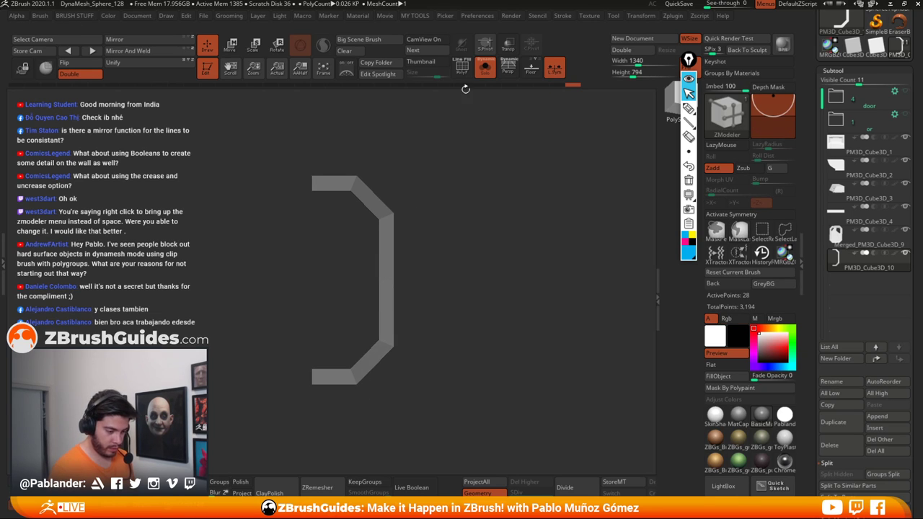
pyautogui.click(462, 68)
pyautogui.keyDown('ctrl'); pyautogui.click(446, 184); pyautogui.keyUp('ctrl')
# Step: Shift the unmasked outer points sideways to square off the half frame's angled corners, keeping them close to the inner vertical edge
pyautogui.press('w')
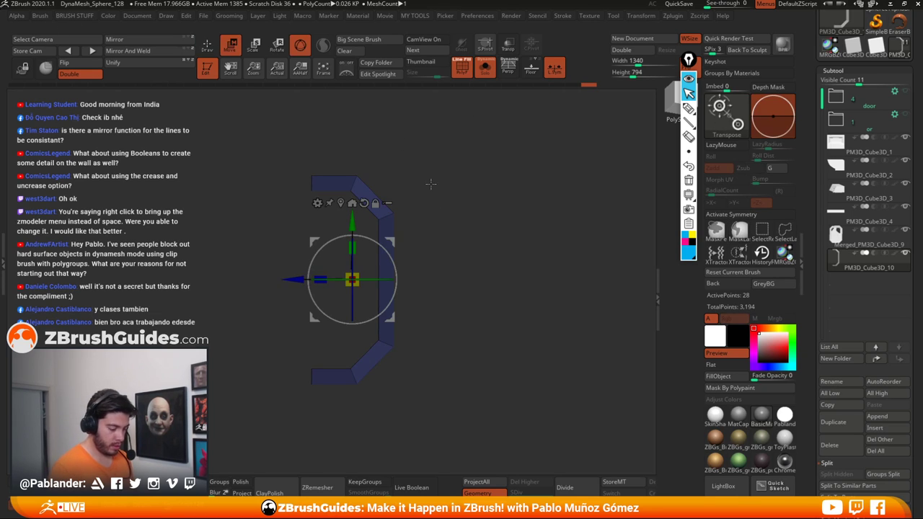
pyautogui.moveTo(293, 279); pyautogui.dragTo(396, 276)
pyautogui.hotkey('ctrl', 'z')
pyautogui.click(369, 202)
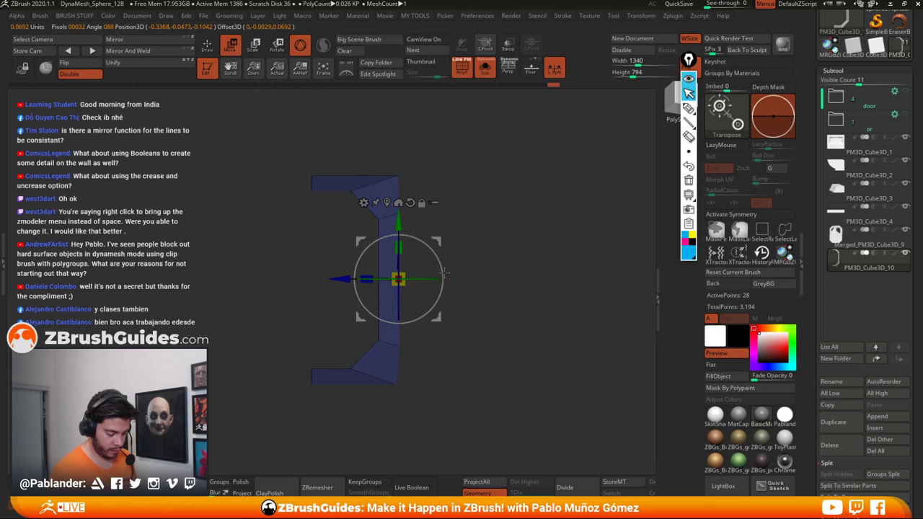
pyautogui.moveTo(342, 279); pyautogui.dragTo(358, 278)
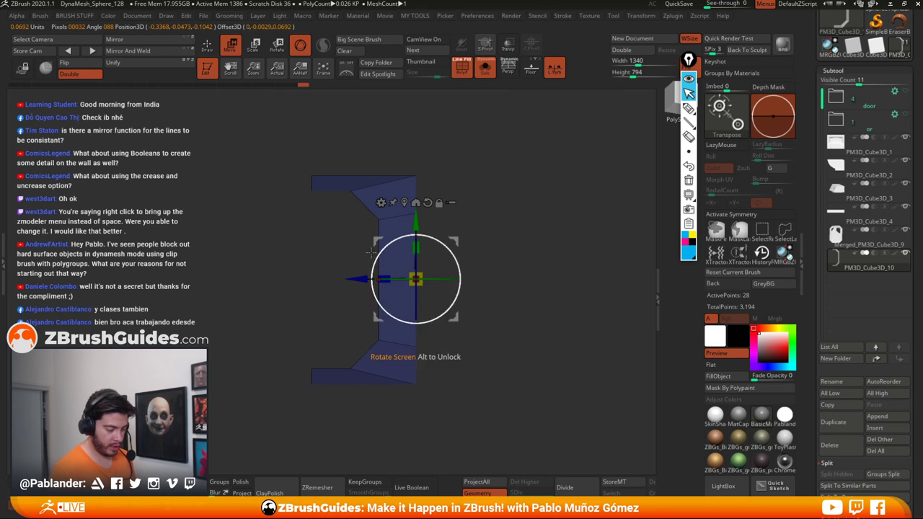
pyautogui.moveTo(362, 279); pyautogui.dragTo(328, 287)
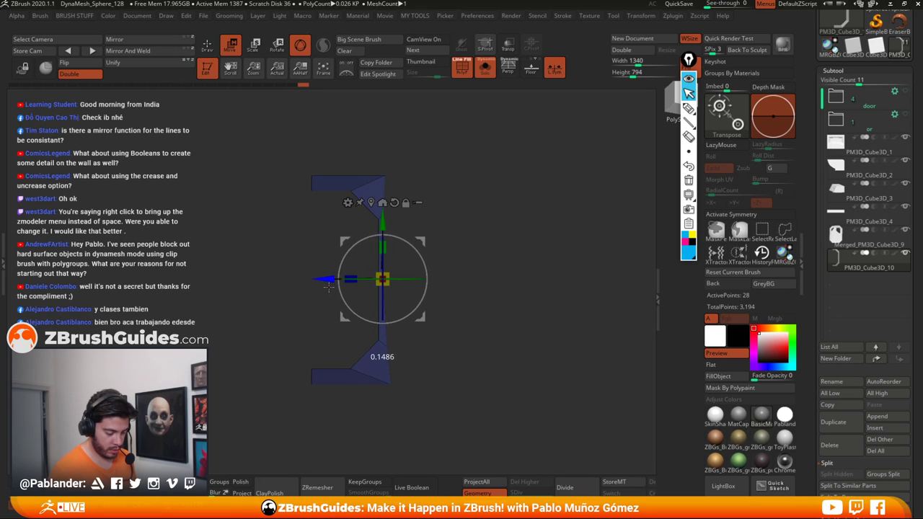
# Step: Flatten the outer points along the sideways axis so the half frame's outer side is one straight vertical edge
pyautogui.press('q')
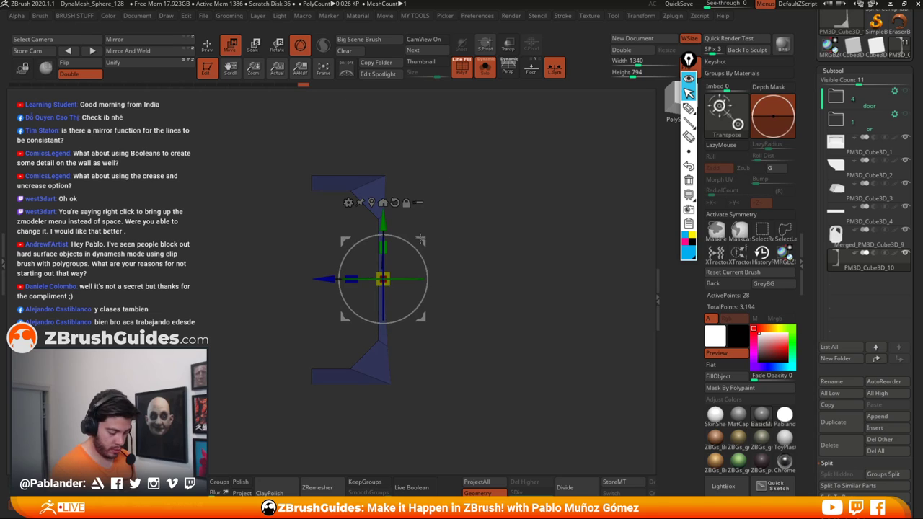
pyautogui.moveTo(340, 278); pyautogui.dragTo(451, 267)
pyautogui.hotkey('ctrl', 'z')
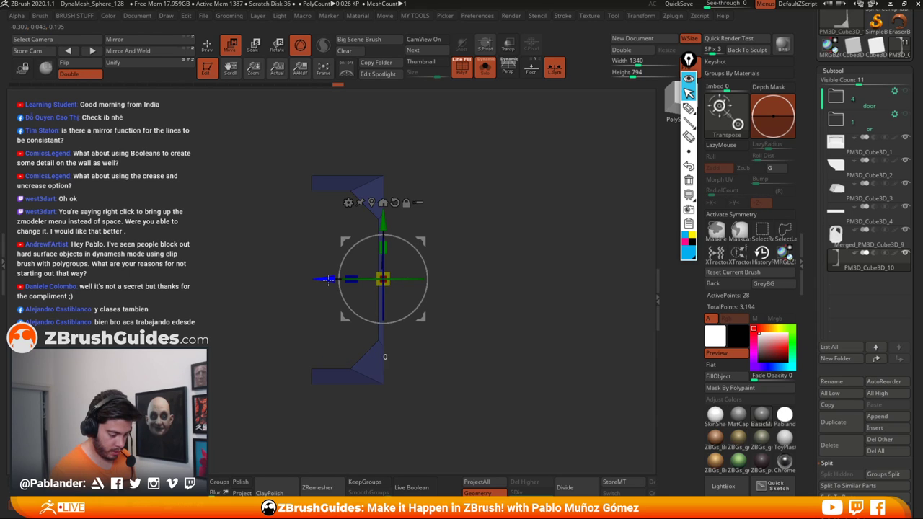
pyautogui.press('q')
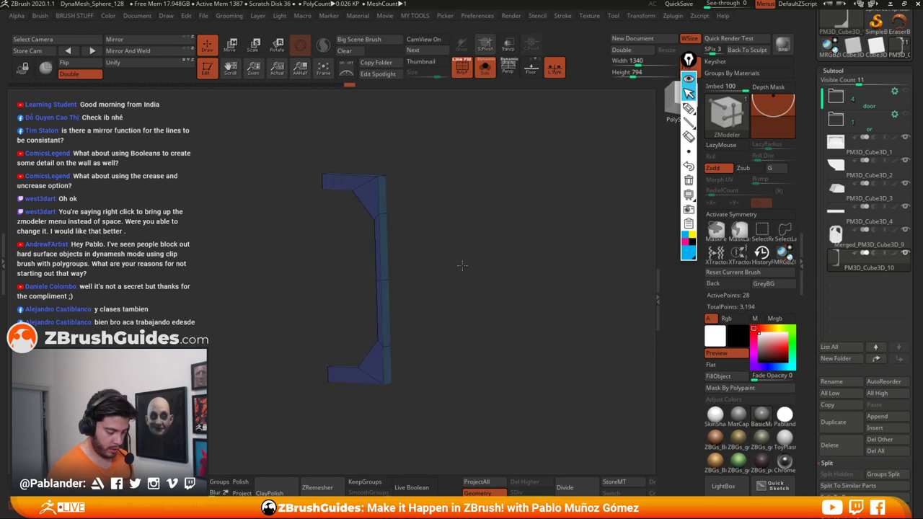
# Step: Mark the faces along the straight outer side of the half frame and extrude them outward into a wide block
pyautogui.moveTo(464, 246); pyautogui.dragTo(426, 224)
pyautogui.keyDown('alt'); pyautogui.moveTo(382, 259); pyautogui.dragTo(389, 349); pyautogui.keyUp('alt')
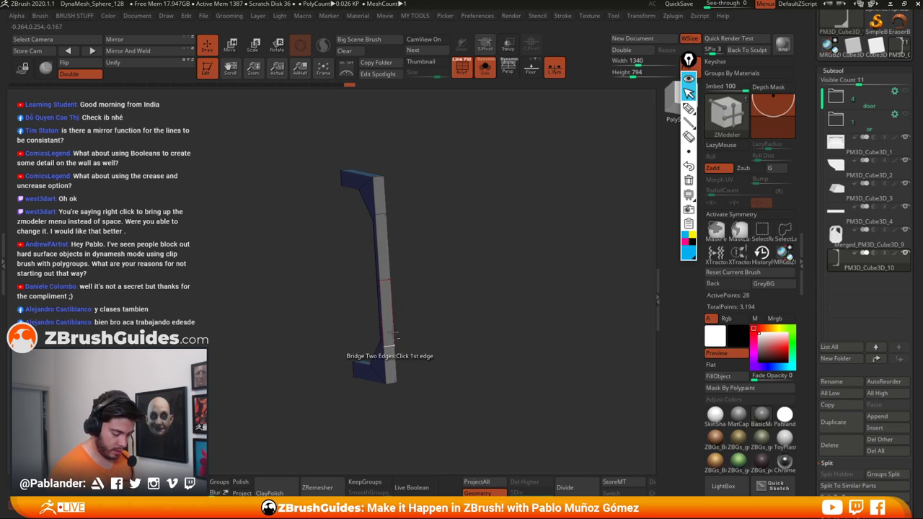
pyautogui.moveTo(389, 349); pyautogui.dragTo(413, 339, button='right')
pyautogui.moveTo(383, 209)
pyautogui.mouseDown()
pyautogui.moveTo(443, 223)
pyautogui.moveTo(388, 307)
pyautogui.mouseUp()
pyautogui.press('alt')
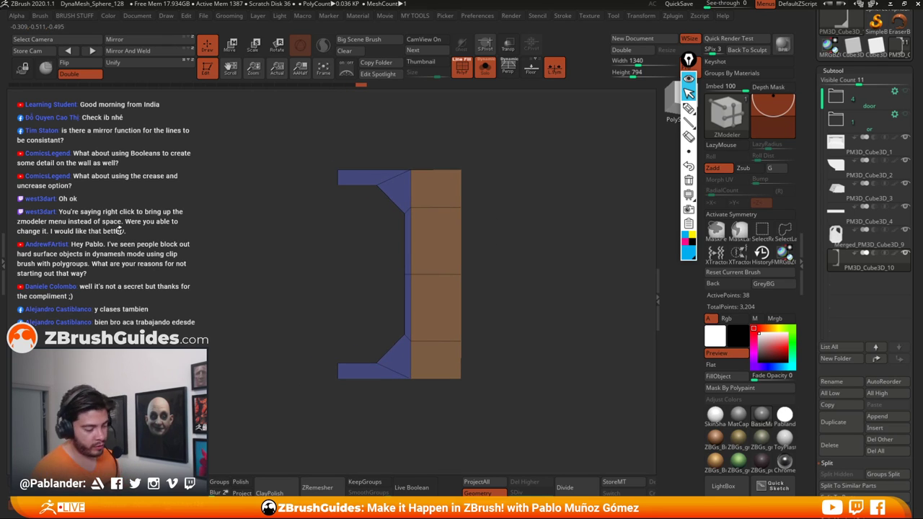
# Step: Show all pieces again without polyframe, try moving the extended frame and undo it, and return to front view
pyautogui.click(485, 66)
pyautogui.moveTo(502, 142); pyautogui.dragTo(445, 142)
pyautogui.press('w')
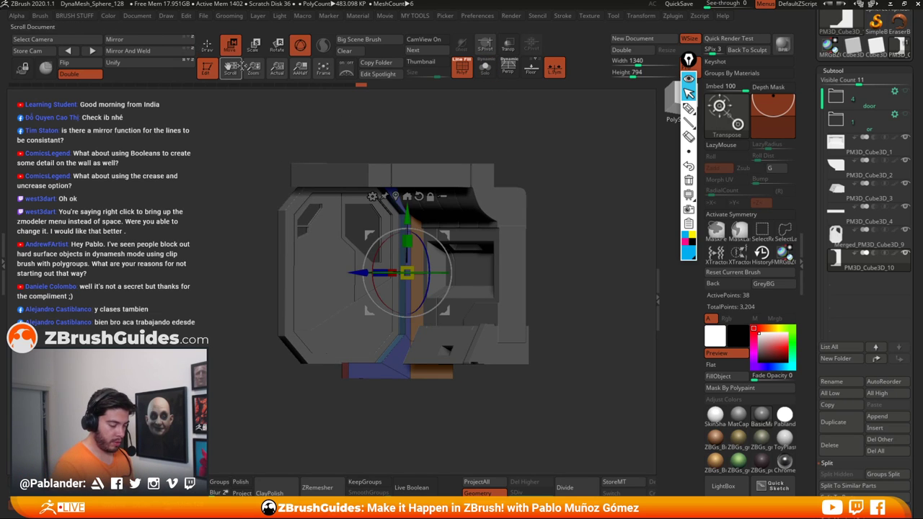
pyautogui.click(461, 67)
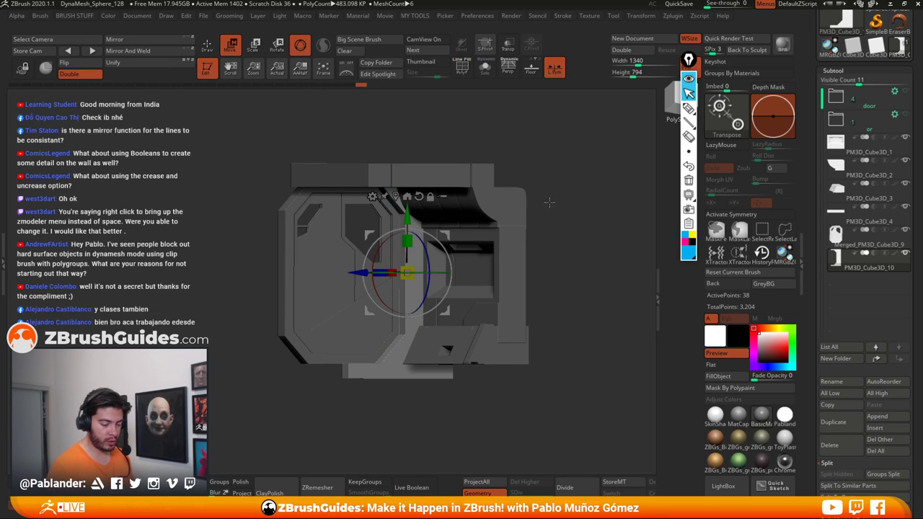
pyautogui.moveTo(545, 217); pyautogui.dragTo(569, 264)
pyautogui.moveTo(356, 270); pyautogui.dragTo(591, 292)
pyautogui.hotkey('ctrl', 'z')
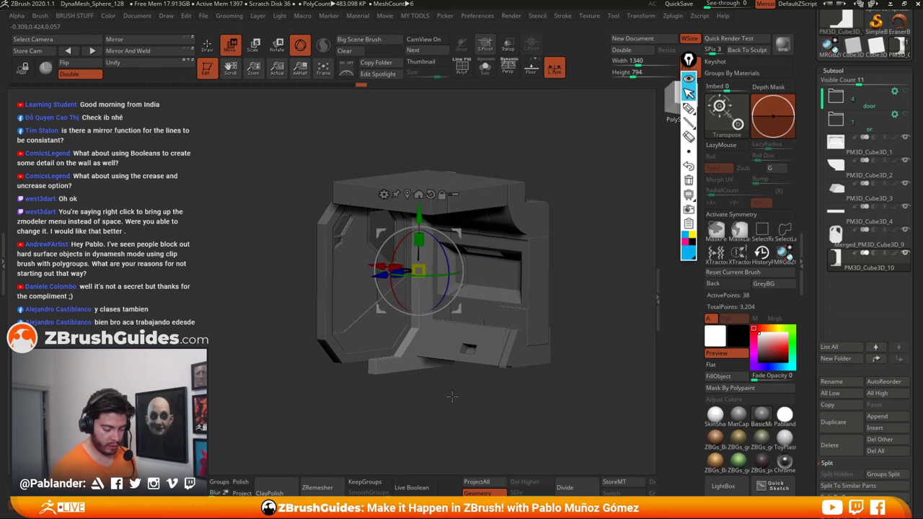
pyautogui.moveTo(452, 395); pyautogui.dragTo(562, 245)
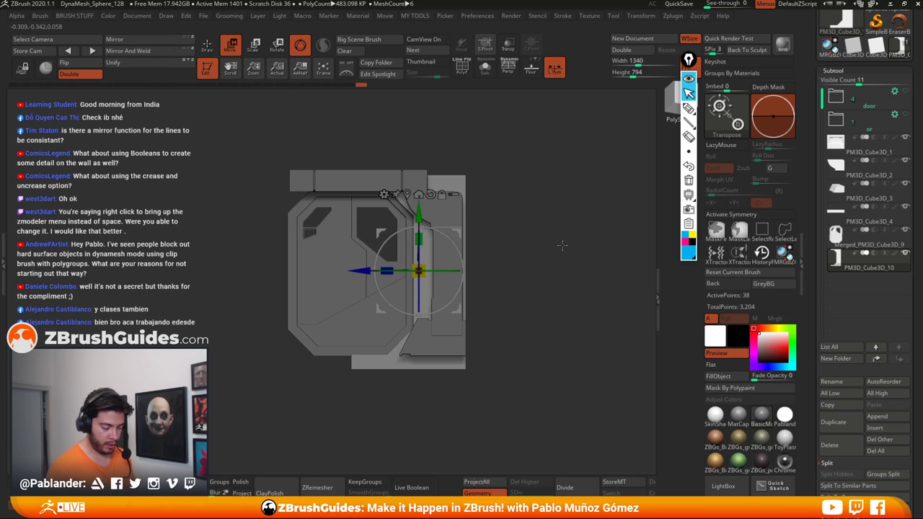
pyautogui.moveTo(521, 309)
pyautogui.keyDown('alt'); pyautogui.mouseDown()
pyautogui.moveTo(511, 321)
pyautogui.moveTo(537, 295)
pyautogui.moveTo(562, 243)
pyautogui.moveTo(566, 271)
pyautogui.moveTo(529, 203)
pyautogui.mouseUp(); pyautogui.keyUp('alt')
# Step: Scale the merged octagonal door down slightly and lower it a touch within the half frame, leaving the frame piece selected
pyautogui.click(206, 47)
pyautogui.click(865, 238)
pyautogui.press('w')
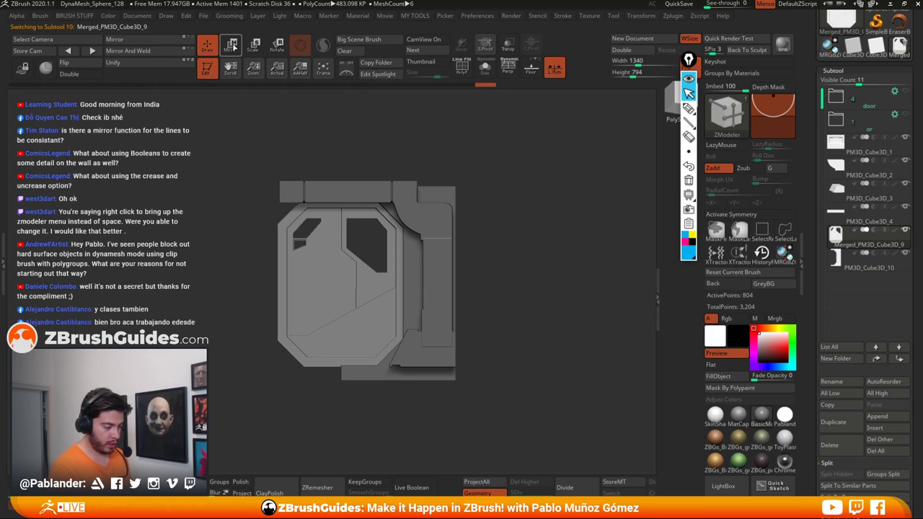
pyautogui.moveTo(346, 278); pyautogui.dragTo(343, 280)
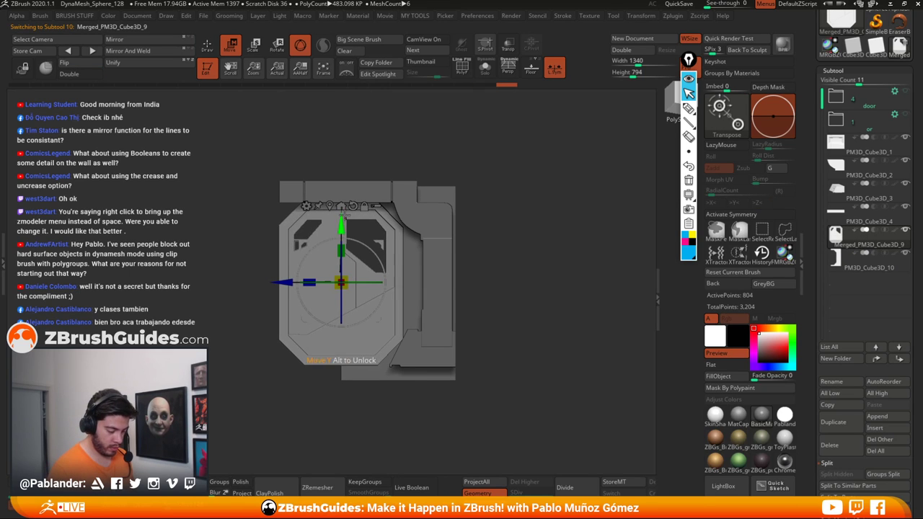
pyautogui.moveTo(342, 218); pyautogui.dragTo(343, 218)
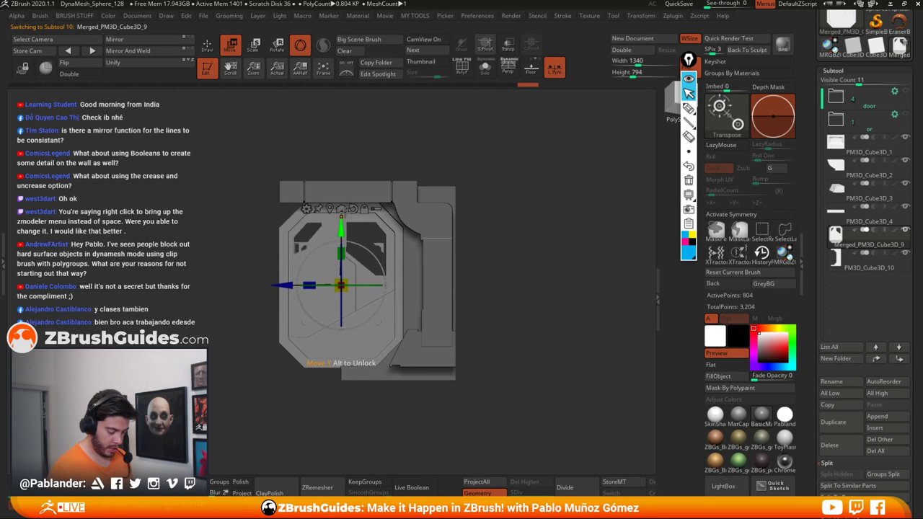
pyautogui.moveTo(487, 238); pyautogui.dragTo(504, 215)
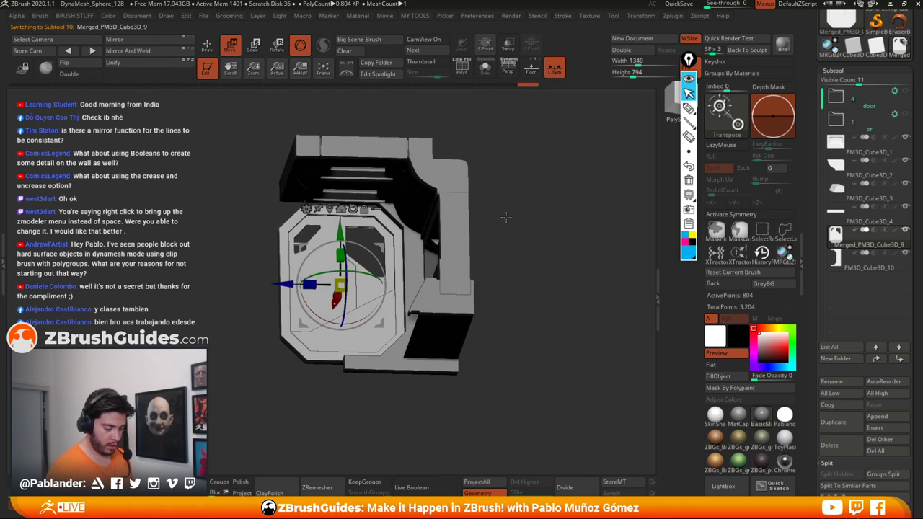
pyautogui.click(856, 260)
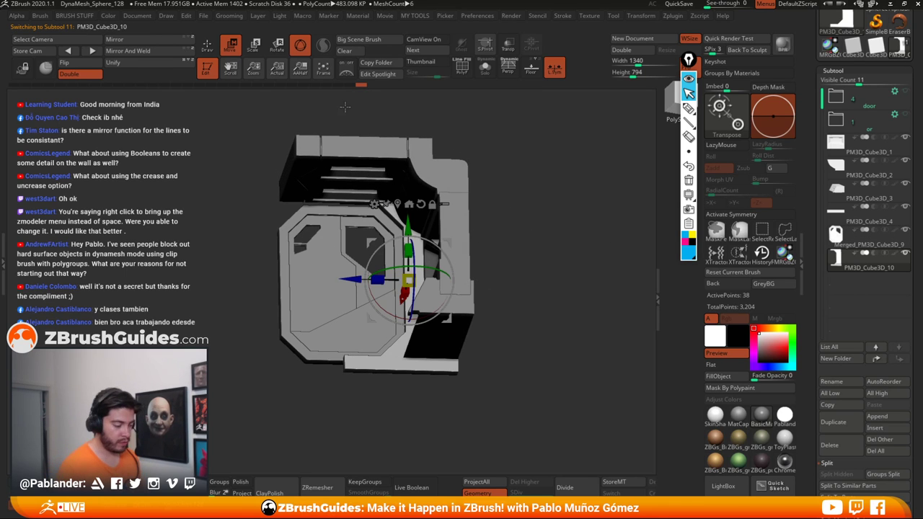
# Step: Isolate the half frame in front view with its polyframe displayed and mask everything except its top section
pyautogui.press('q')
pyautogui.moveTo(516, 194)
pyautogui.mouseDown()
pyautogui.moveTo(512, 167)
pyautogui.moveTo(512, 202)
pyautogui.mouseUp()
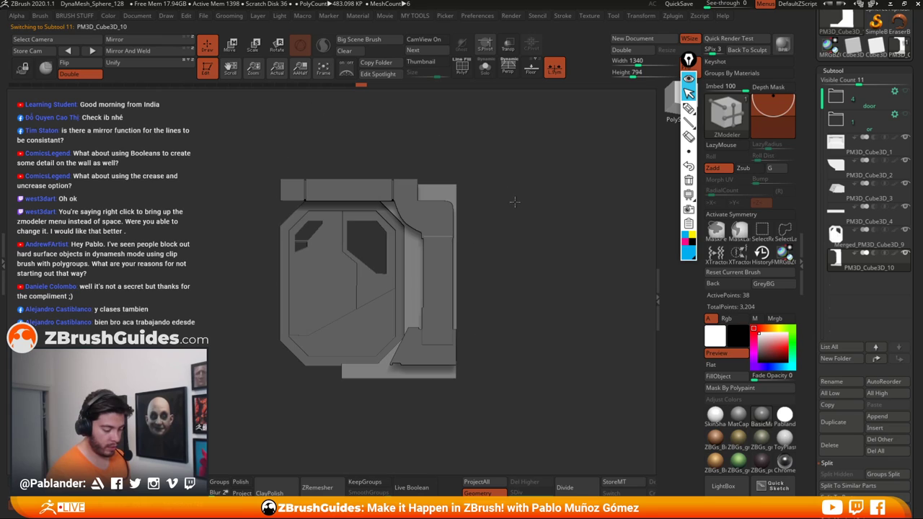
pyautogui.click(485, 67)
pyautogui.moveTo(310, 155); pyautogui.dragTo(497, 157)
pyautogui.click(461, 67)
pyautogui.press('ctrl')
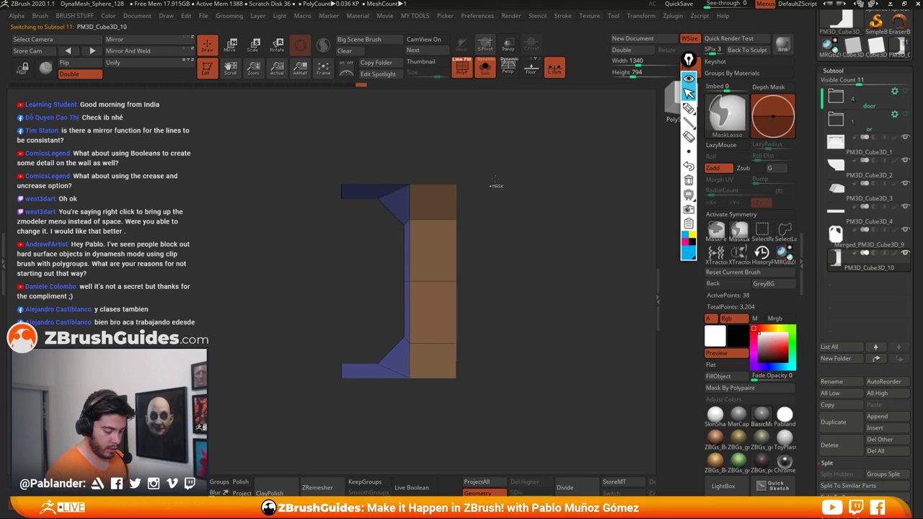
pyautogui.moveTo(509, 218)
pyautogui.keyDown('ctrl'); pyautogui.mouseDown()
pyautogui.moveTo(519, 170)
pyautogui.moveTo(519, 191)
pyautogui.moveTo(501, 193)
pyautogui.mouseUp(); pyautogui.keyUp('ctrl')
pyautogui.moveTo(351, 191)
pyautogui.keyDown('ctrl'); pyautogui.mouseDown()
pyautogui.moveTo(382, 219)
pyautogui.moveTo(476, 216)
pyautogui.mouseUp(); pyautogui.keyUp('ctrl')
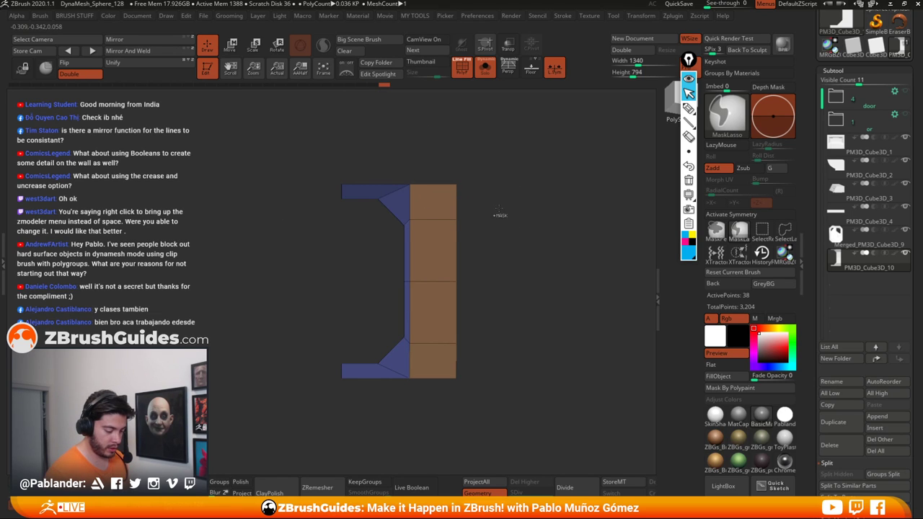
pyautogui.keyDown('ctrl'); pyautogui.click(495, 214); pyautogui.keyUp('ctrl')
# Step: Show all pieces again, raise the unmasked top section of the frame slightly, and clear the mask
pyautogui.click(485, 68)
pyautogui.press('w')
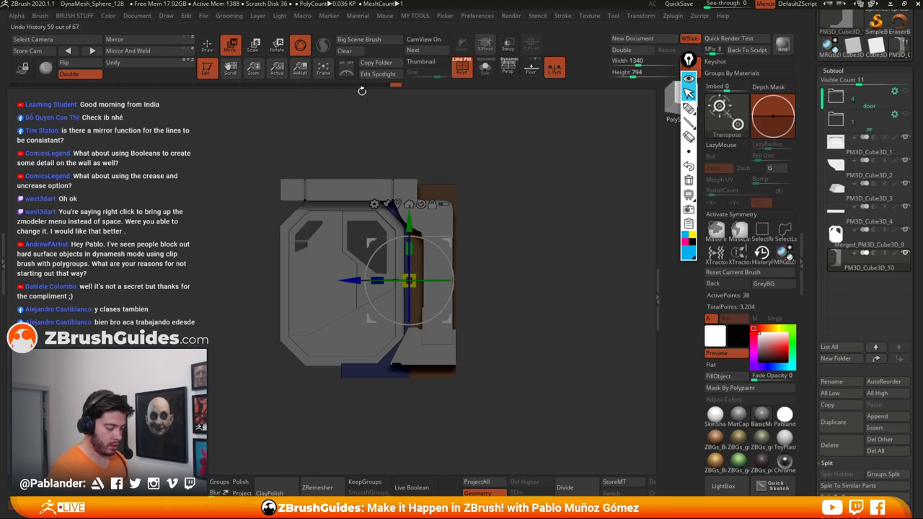
pyautogui.moveTo(418, 213); pyautogui.dragTo(412, 201, button='right')
pyautogui.moveTo(410, 222); pyautogui.dragTo(410, 217)
pyautogui.keyDown('ctrl'); pyautogui.moveTo(484, 138); pyautogui.dragTo(405, 168); pyautogui.keyUp('ctrl')
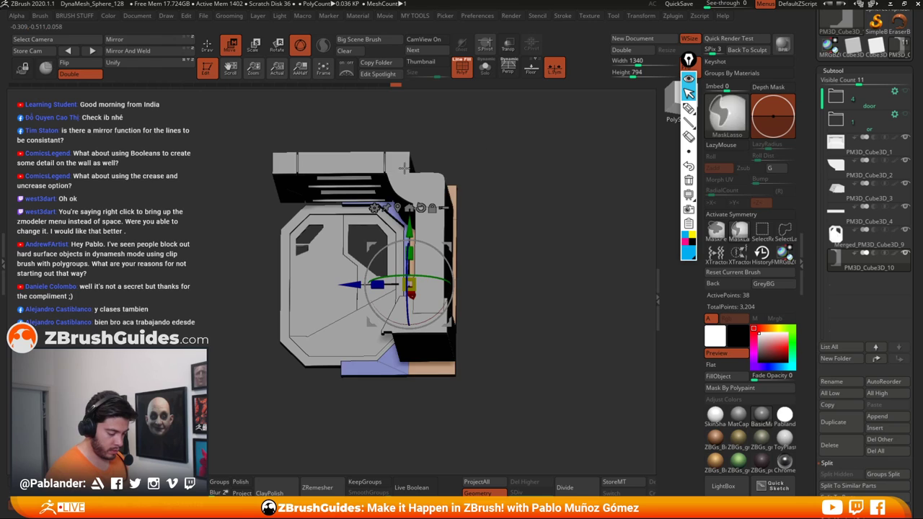
# Step: Mask part of the isolated frame, nudge its unmasked part slightly sideways with all pieces shown, and clear the mask in front view
pyautogui.keyDown('ctrl'); pyautogui.moveTo(366, 137); pyautogui.dragTo(447, 106); pyautogui.keyUp('ctrl')
pyautogui.hotkey('shift', 's')
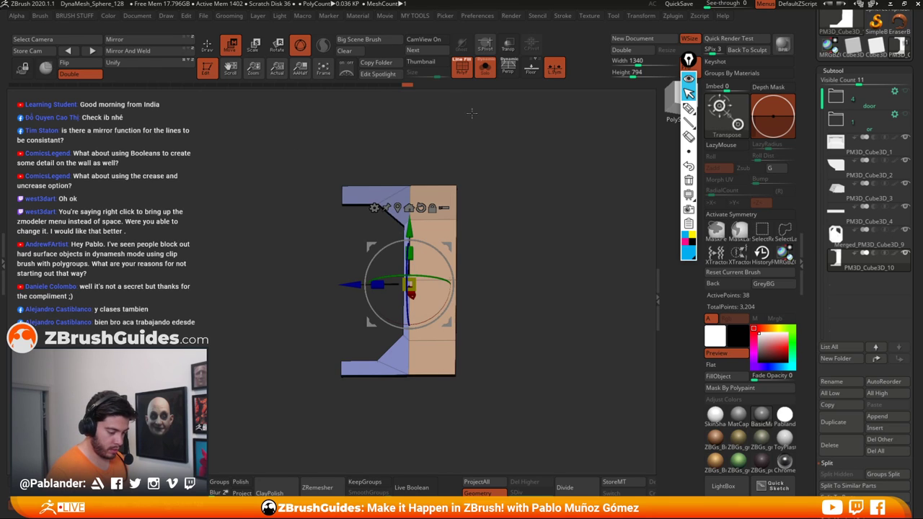
pyautogui.keyDown('ctrl'); pyautogui.keyDown('shift'); pyautogui.click(467, 186); pyautogui.keyUp('shift'); pyautogui.keyUp('ctrl')
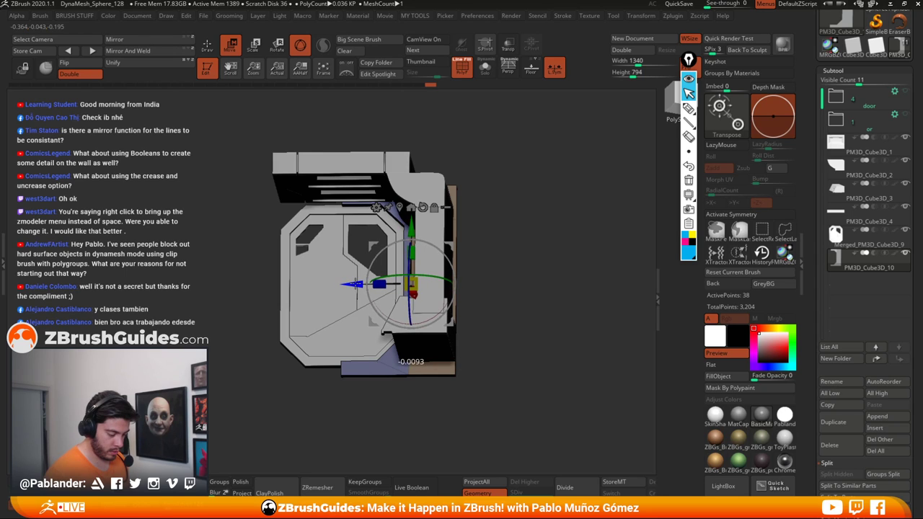
pyautogui.moveTo(355, 283); pyautogui.dragTo(351, 283)
pyautogui.keyDown('shift'); pyautogui.moveTo(482, 225); pyautogui.dragTo(482, 237); pyautogui.keyUp('shift')
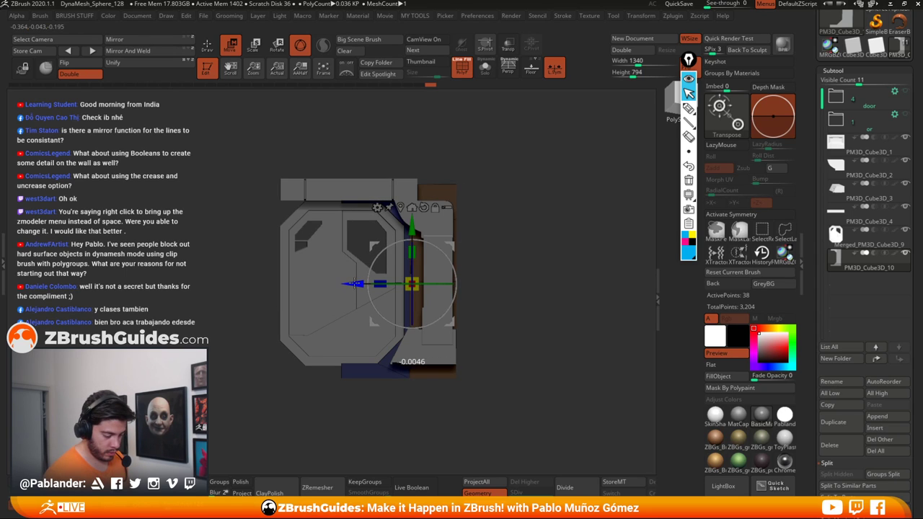
pyautogui.press('q')
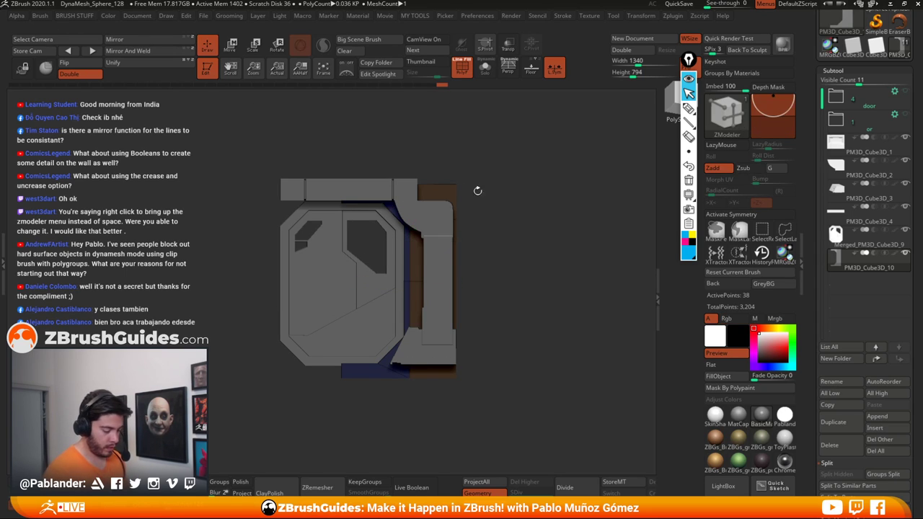
pyautogui.keyDown('ctrl'); pyautogui.moveTo(509, 213); pyautogui.dragTo(517, 235); pyautogui.keyUp('ctrl')
# Step: Turn on perspective, hide the polyframe, and inspect how the door and frame fit the wall pieces from several angles
pyautogui.moveTo(498, 255); pyautogui.dragTo(527, 281)
pyautogui.click(507, 67)
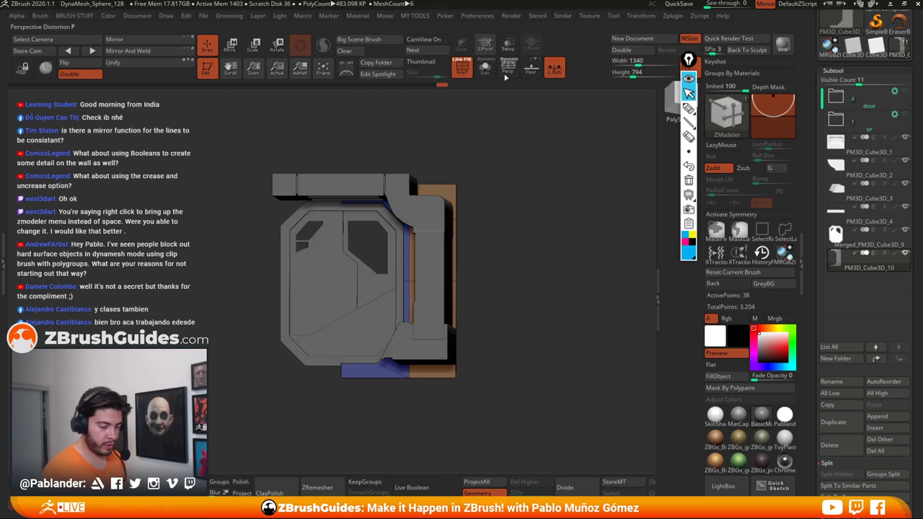
pyautogui.click(463, 69)
pyautogui.moveTo(539, 210); pyautogui.dragTo(589, 257)
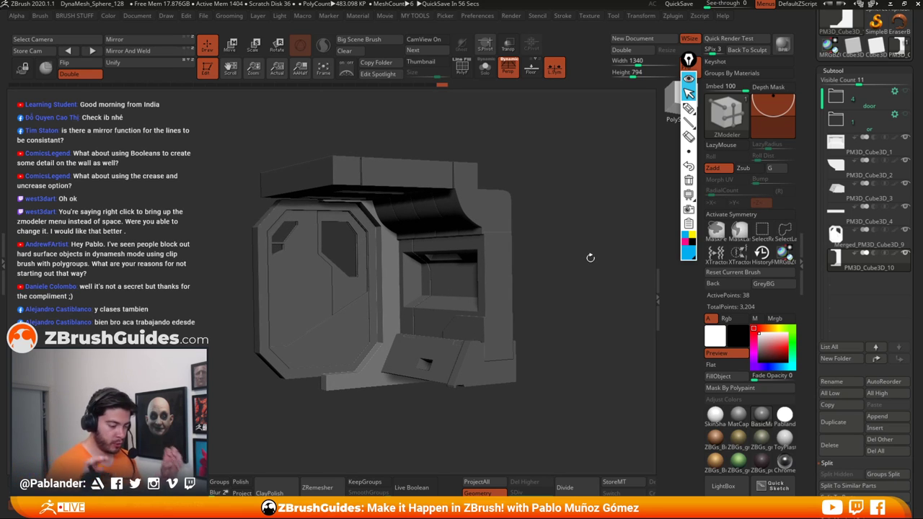
pyautogui.moveTo(547, 295); pyautogui.dragTo(554, 301)
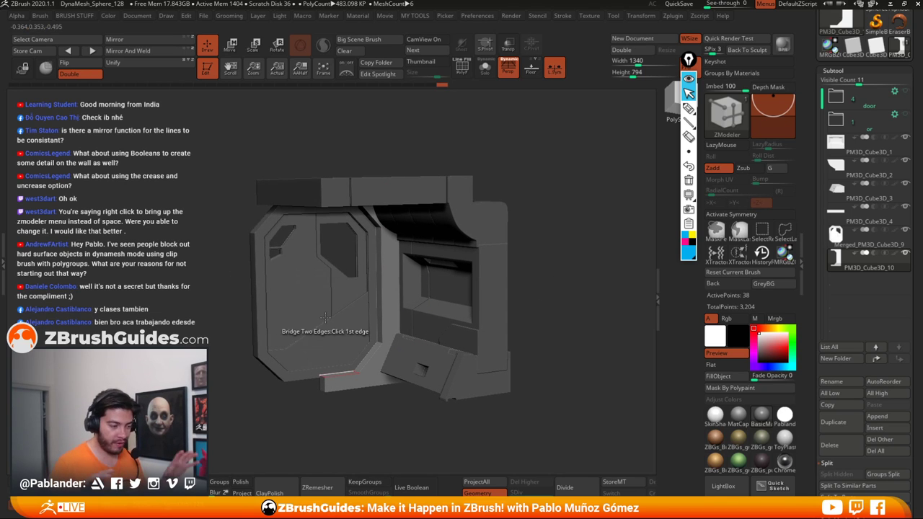
pyautogui.moveTo(566, 271); pyautogui.dragTo(576, 261)
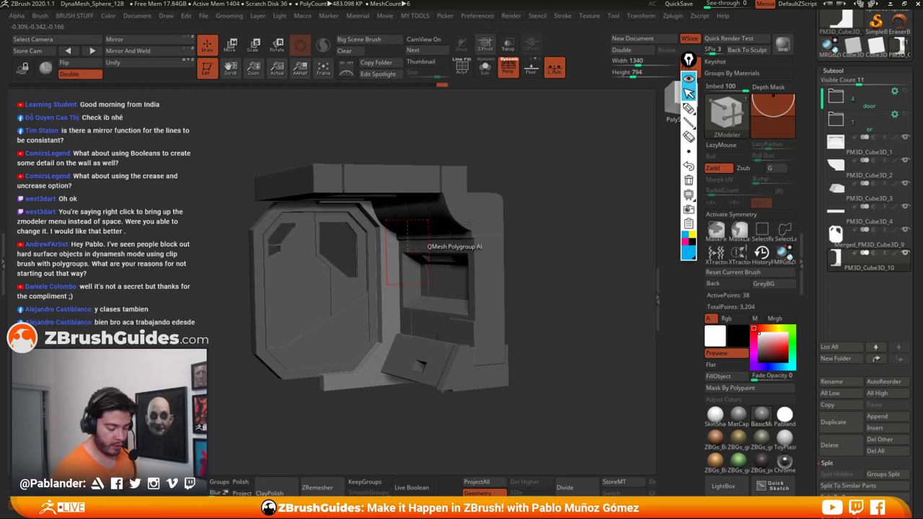
pyautogui.moveTo(524, 226); pyautogui.dragTo(564, 257)
# Step: Collapse the floating annotation toolbar and apply the olive ZBGs material to the door and wall assembly
pyautogui.moveTo(689, 63)
pyautogui.mouseDown()
pyautogui.moveTo(645, 117)
pyautogui.moveTo(641, 104)
pyautogui.mouseUp()
pyautogui.click(640, 122)
pyautogui.moveTo(587, 265); pyautogui.dragTo(562, 257)
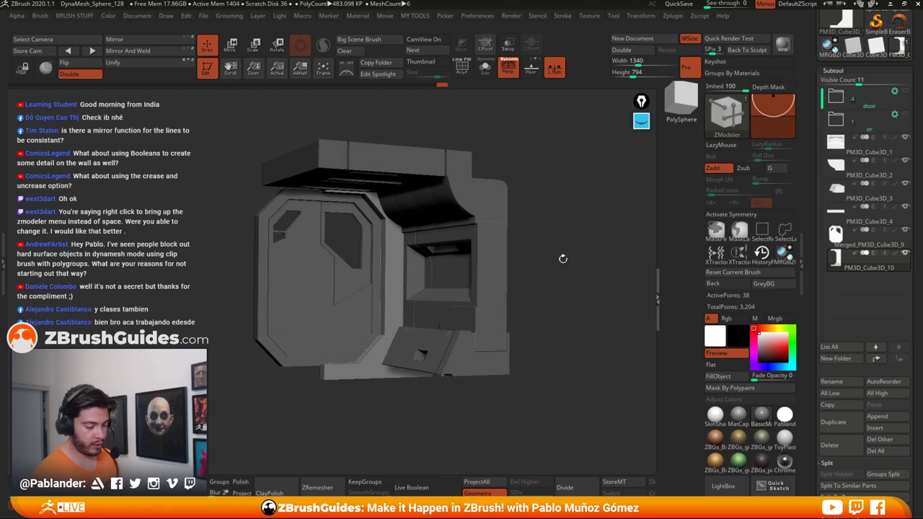
pyautogui.click(741, 439)
pyautogui.moveTo(556, 303); pyautogui.dragTo(577, 277)
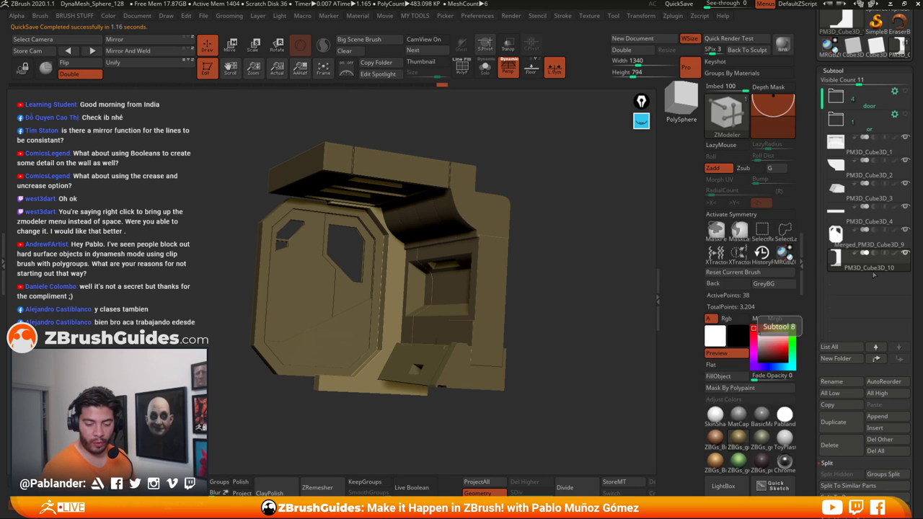
pyautogui.moveTo(871, 183)
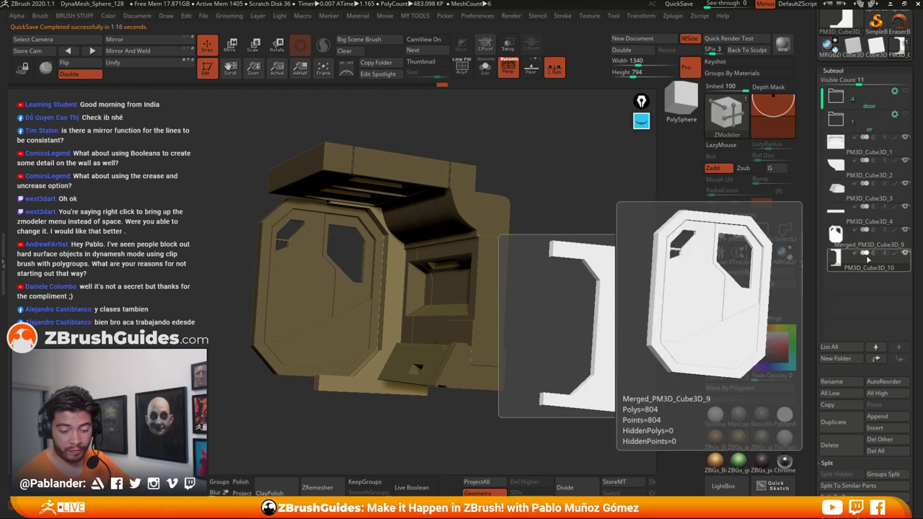
pyautogui.moveTo(559, 341); pyautogui.dragTo(566, 341)
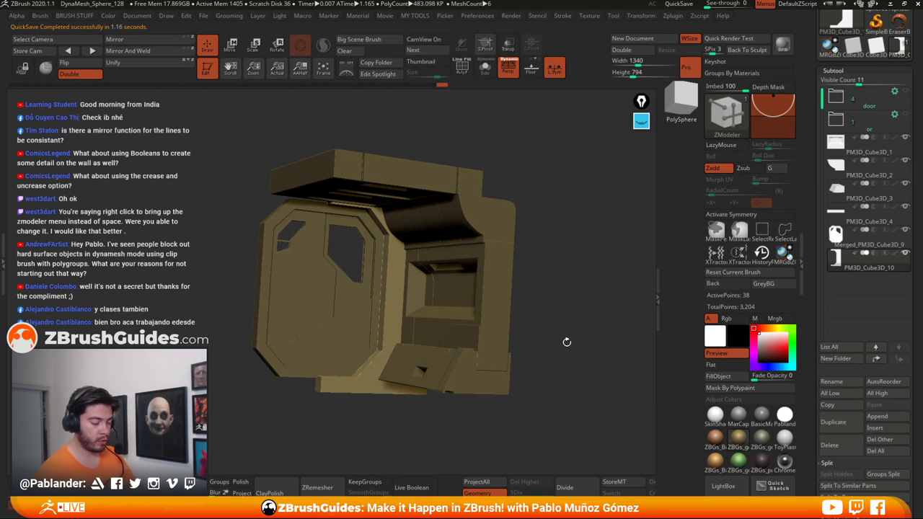